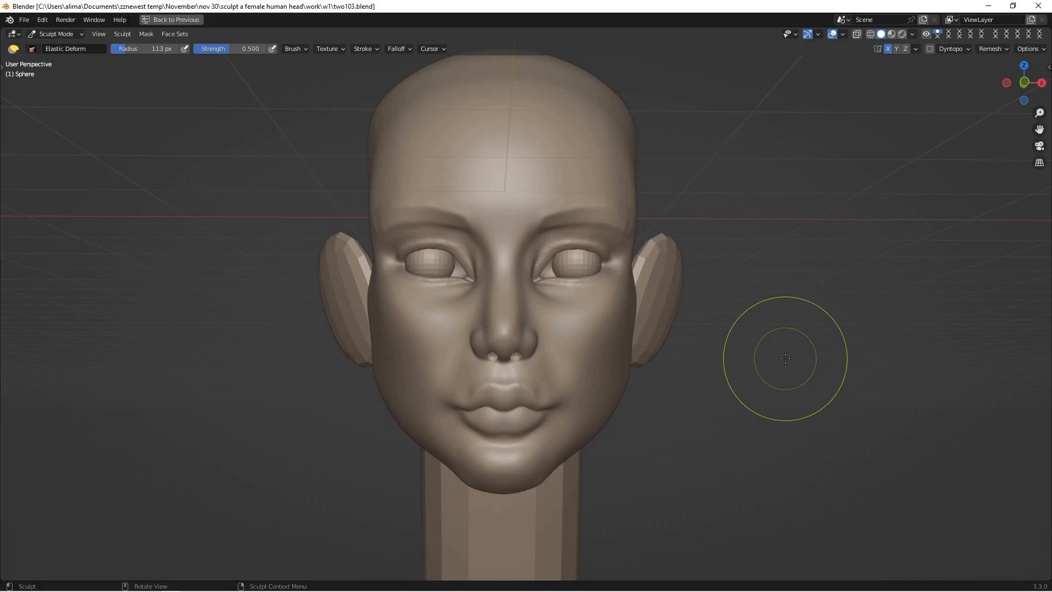
pyautogui.moveTo(811, 328)
pyautogui.mouseDown(button='middle')
pyautogui.moveTo(778, 326)
pyautogui.moveTo(818, 329)
pyautogui.mouseUp(button='middle')
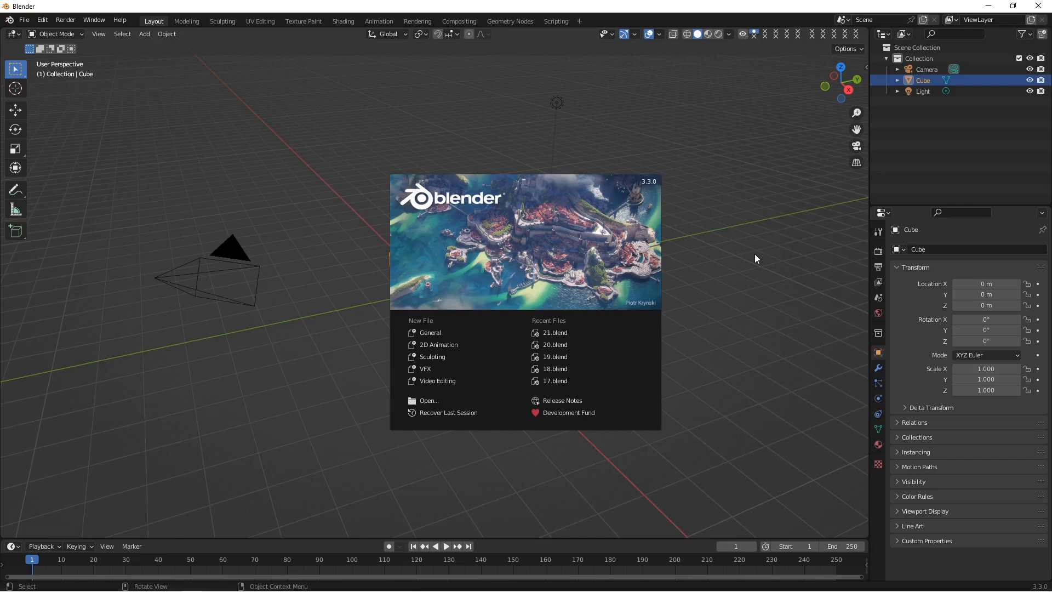
# Step: Dismiss the splash screen and delete the default cube from the scene
pyautogui.press('Insert')
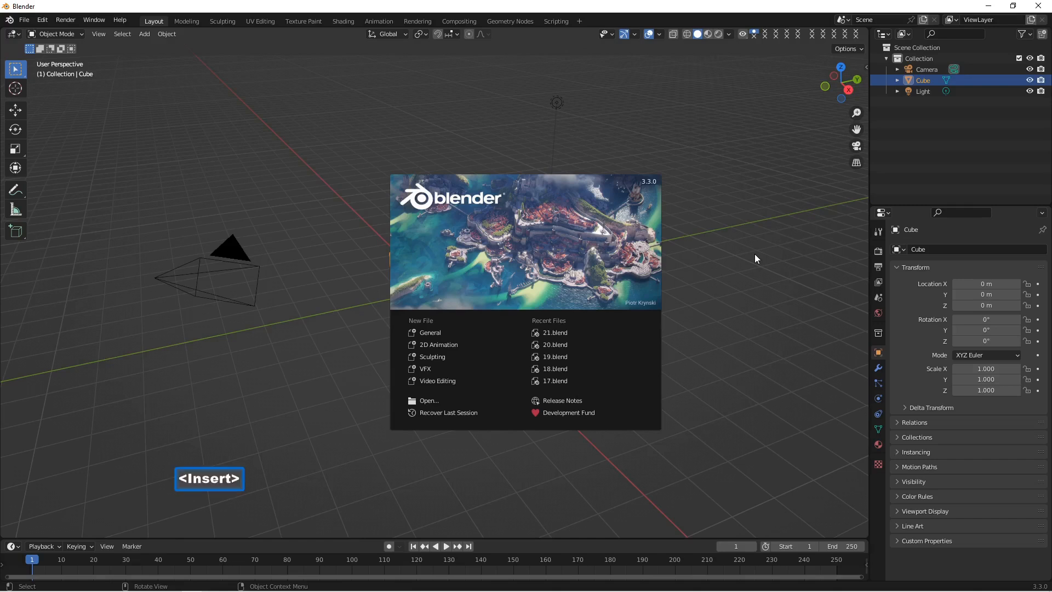
pyautogui.click(717, 341)
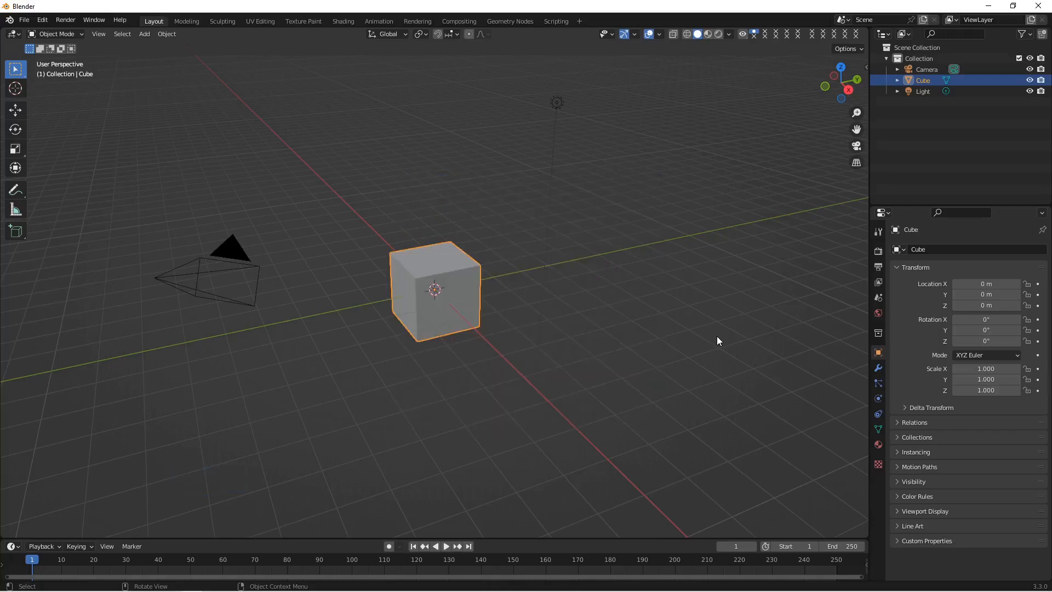
pyautogui.press('x')
pyautogui.click(458, 286)
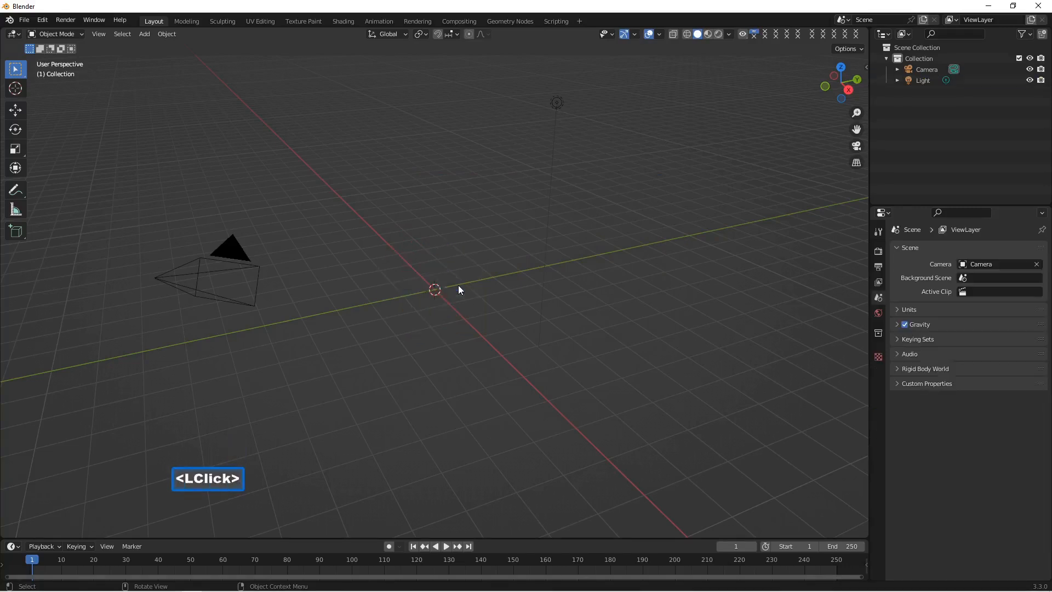
# Step: Check the list of available add-ons in the preferences, and close the preferences window
pyautogui.click(42, 20)
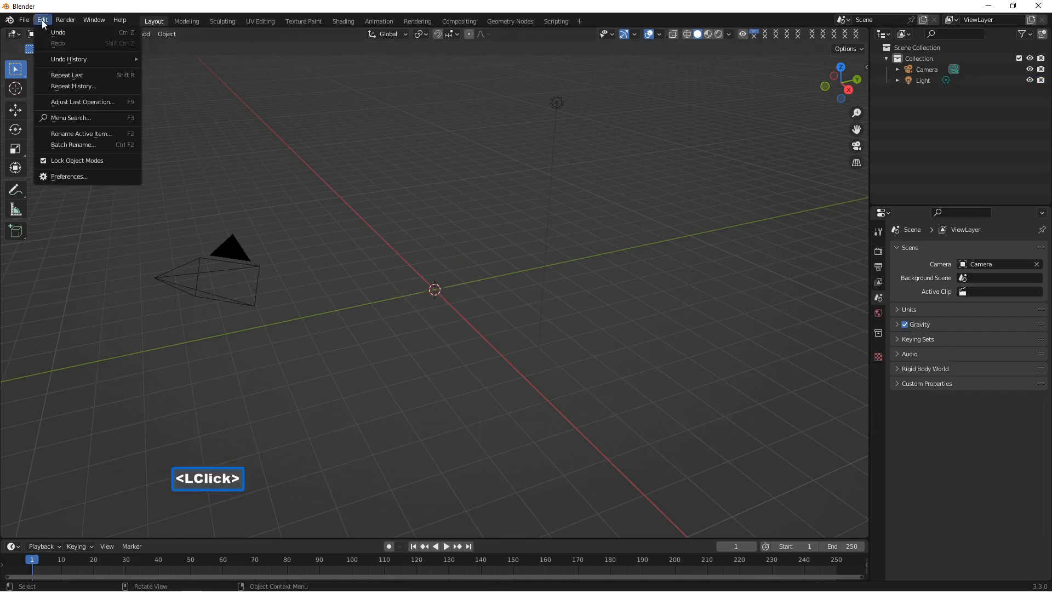
pyautogui.click(80, 177)
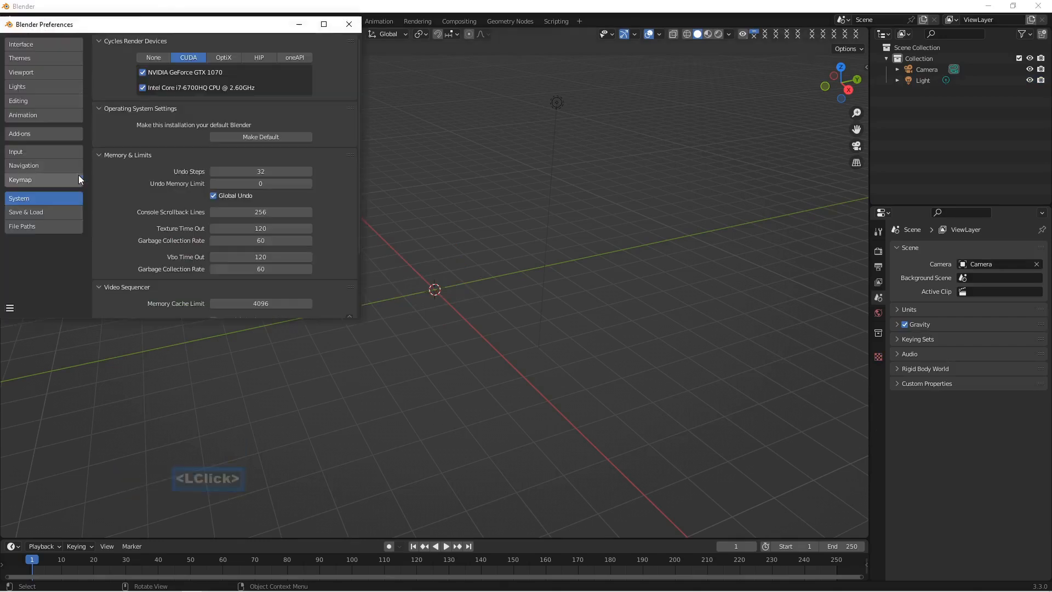
pyautogui.click(64, 134)
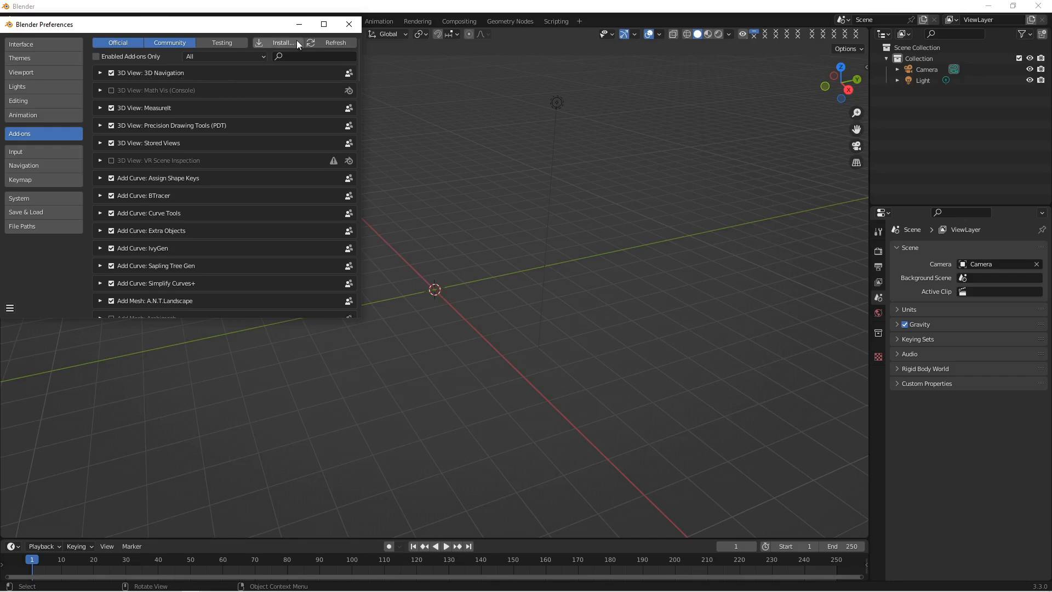
pyautogui.click(350, 24)
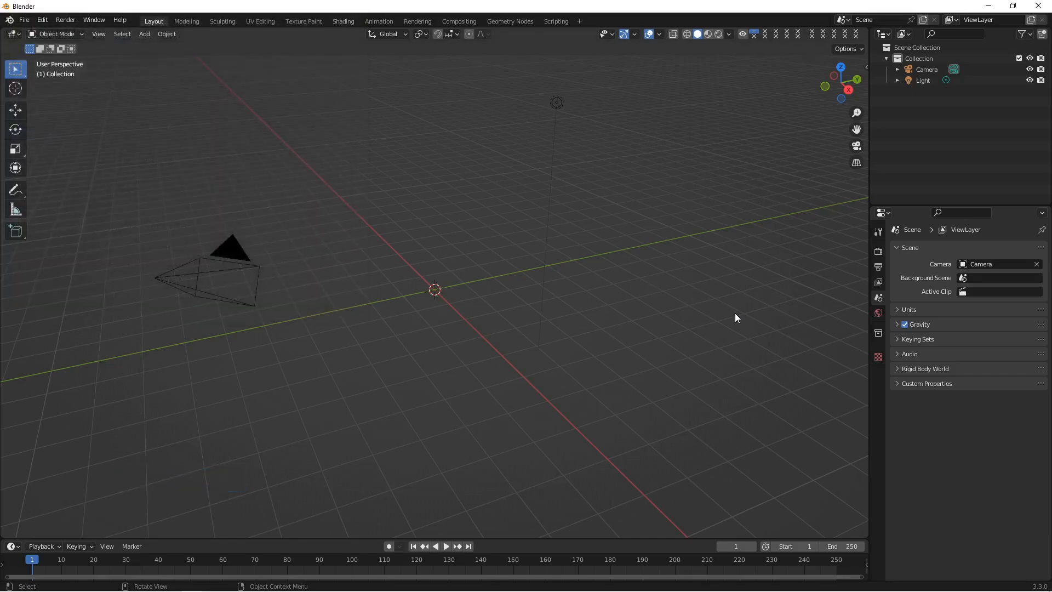
# Step: Show the 3D Navigation options in the viewport sidebar and align the view from the front
pyautogui.press('n')
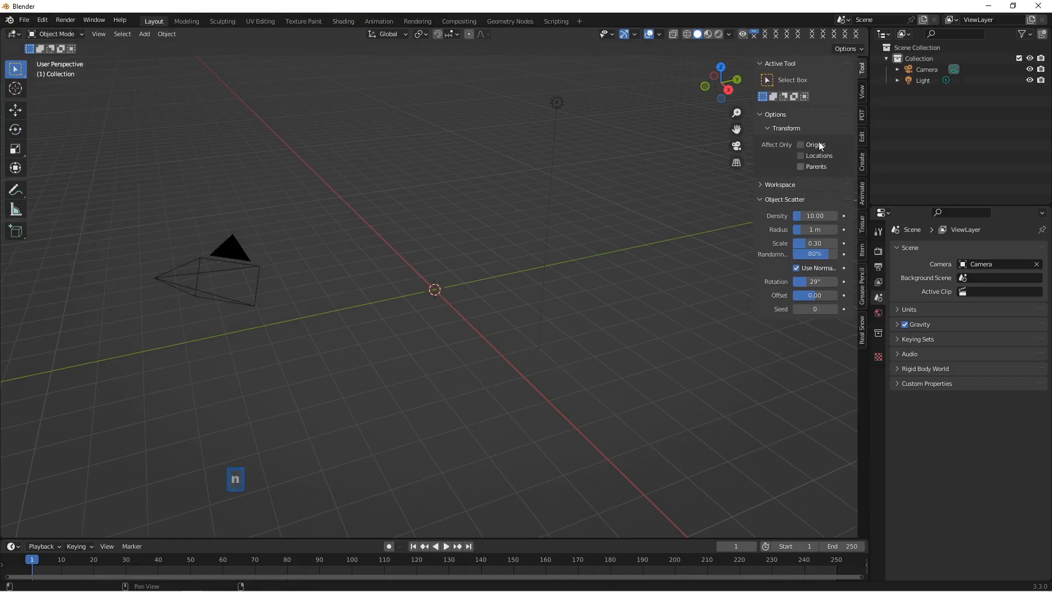
pyautogui.click(862, 93)
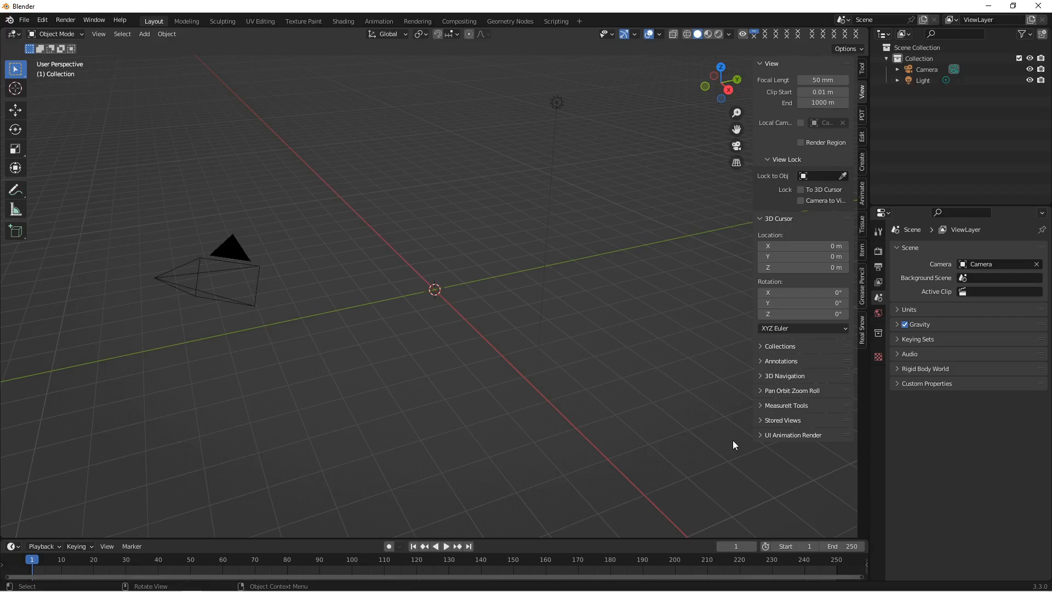
pyautogui.click(761, 376)
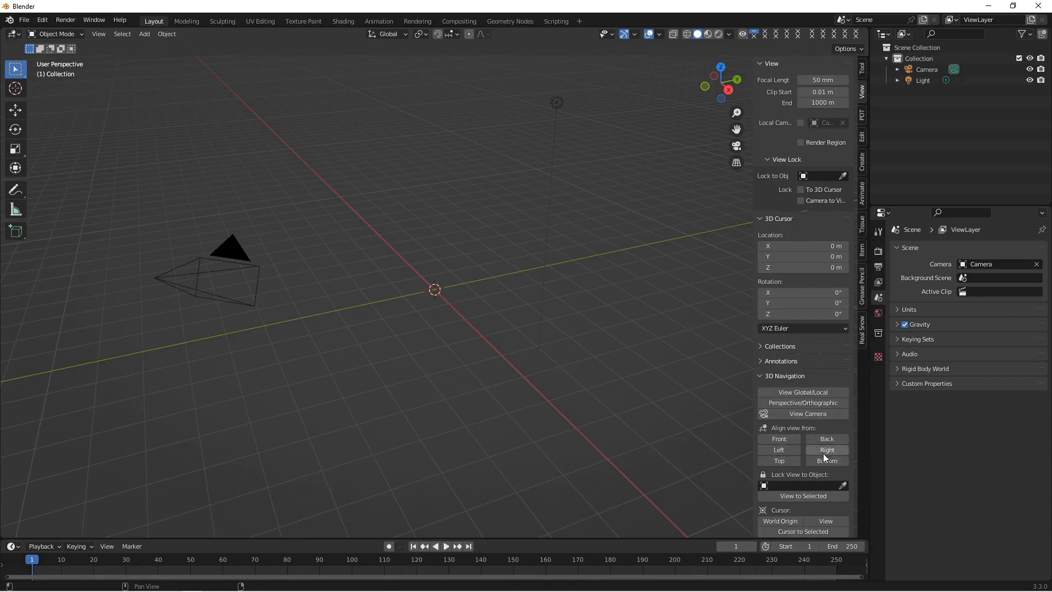
pyautogui.click(784, 437)
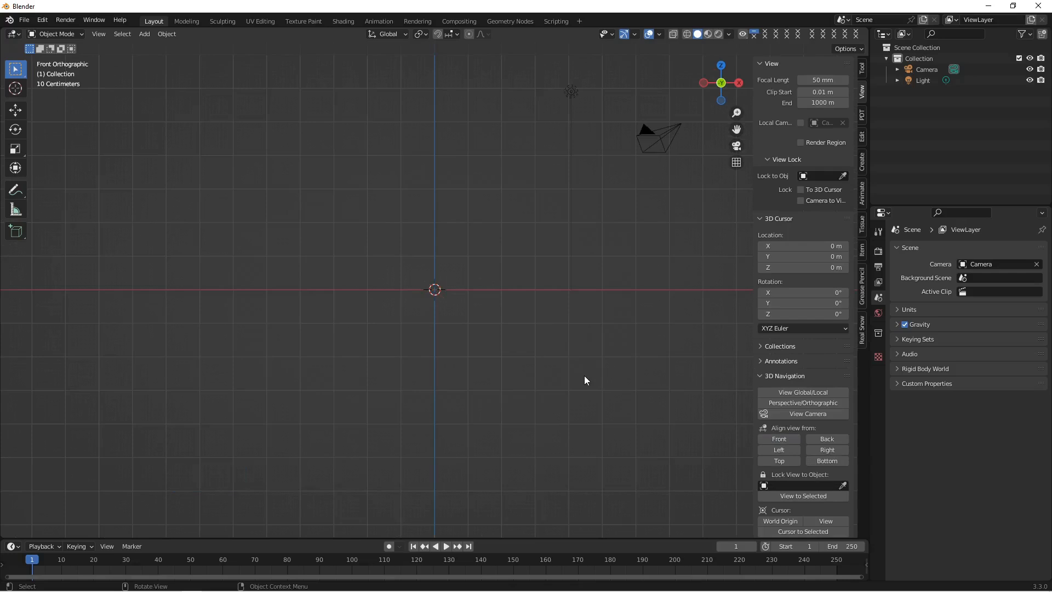
pyautogui.press('Insert')
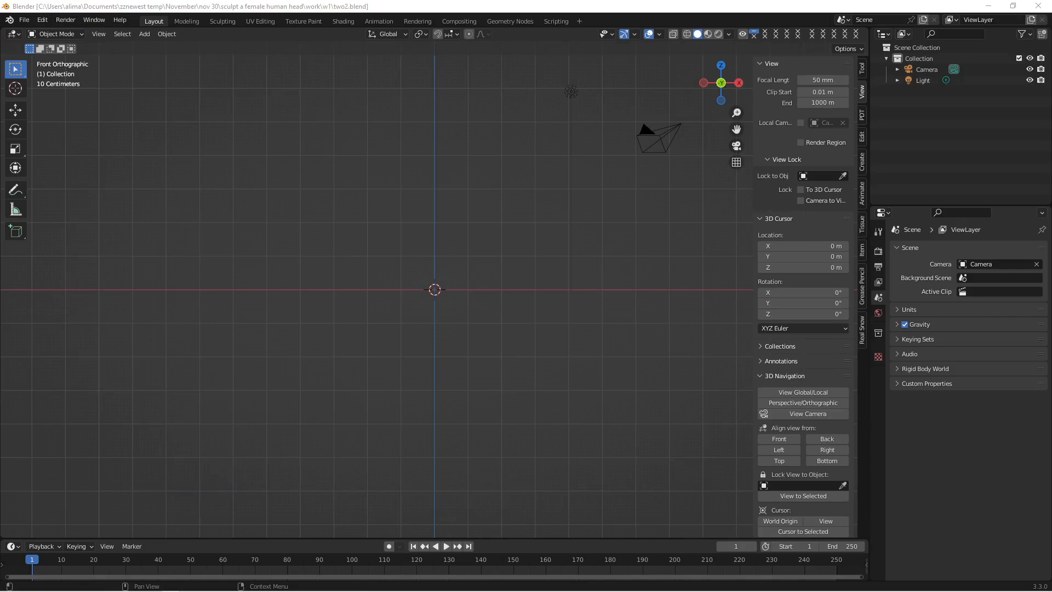
# Step: Look over the side and front head drawings in female head ref pic 2.jpg in the image viewer, and close it
pyautogui.moveTo(1051, 134); pyautogui.dragTo(228, 151)
pyautogui.click(422, 137)
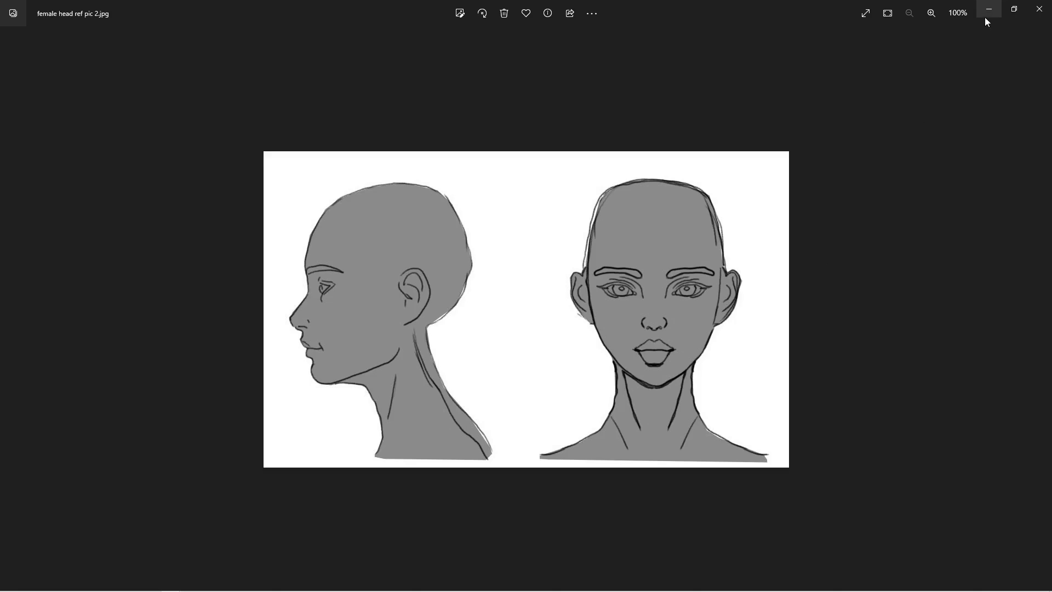
pyautogui.click(1040, 9)
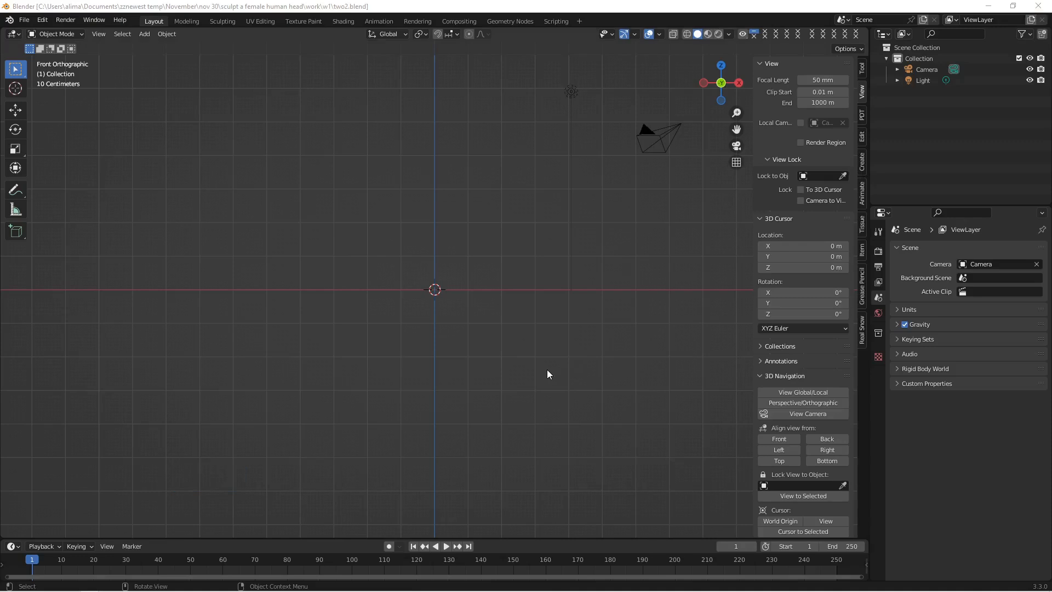
# Step: Start adding a background image and browse from Documents through zznewest temp to the November folder
pyautogui.press('a')
pyautogui.click(547, 369)
pyautogui.hotkey('shift', 'a')
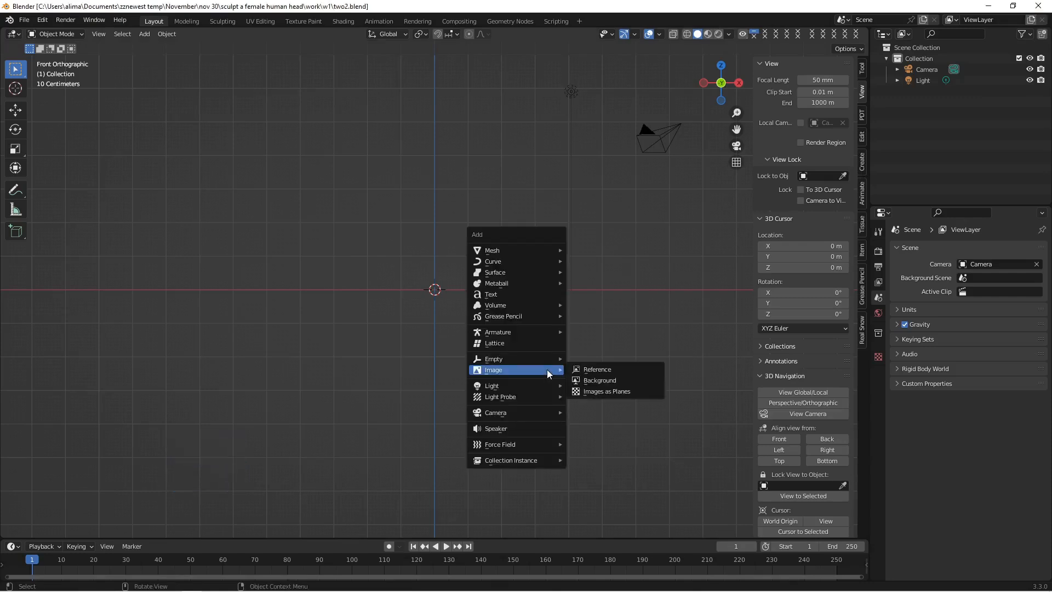
pyautogui.click(627, 378)
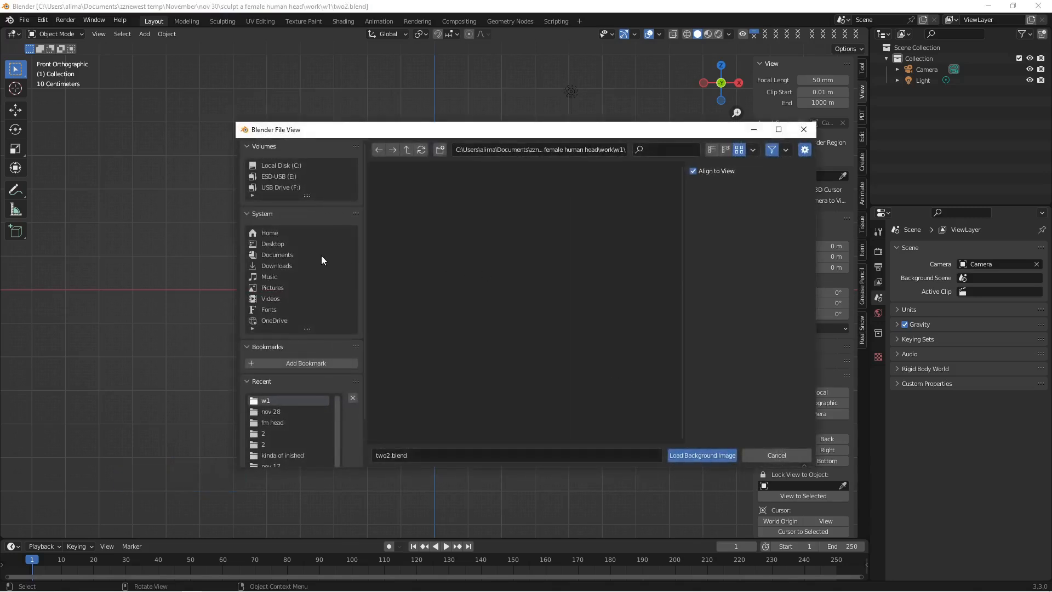
pyautogui.click(307, 256)
pyautogui.scroll(-10, 581, 374)
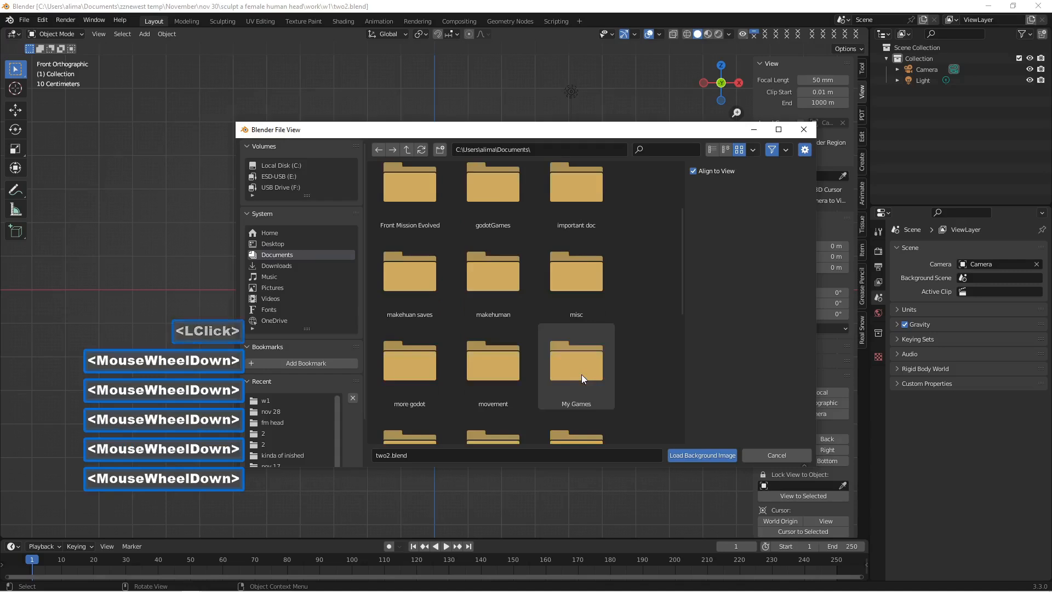
pyautogui.scroll(-4, 586, 371)
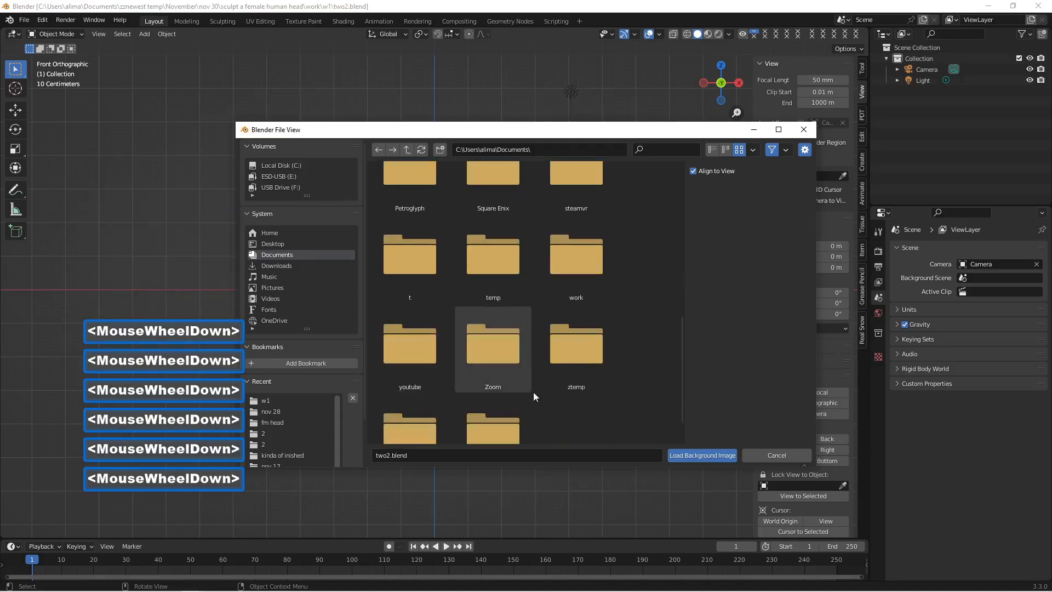
pyautogui.doubleClick(420, 392)
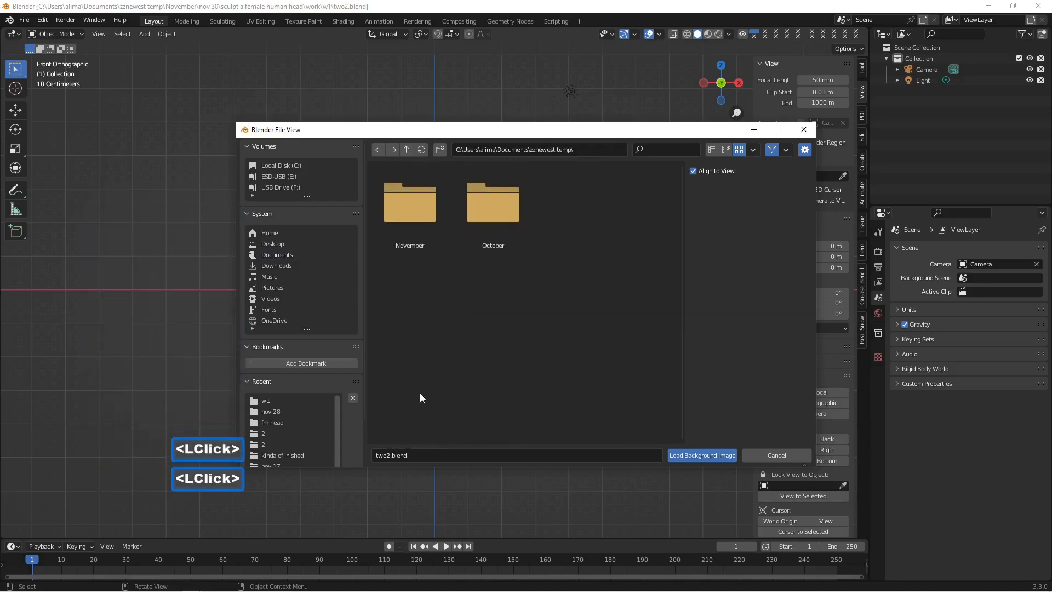
pyautogui.doubleClick(413, 211)
pyautogui.scroll(-9, 506, 350)
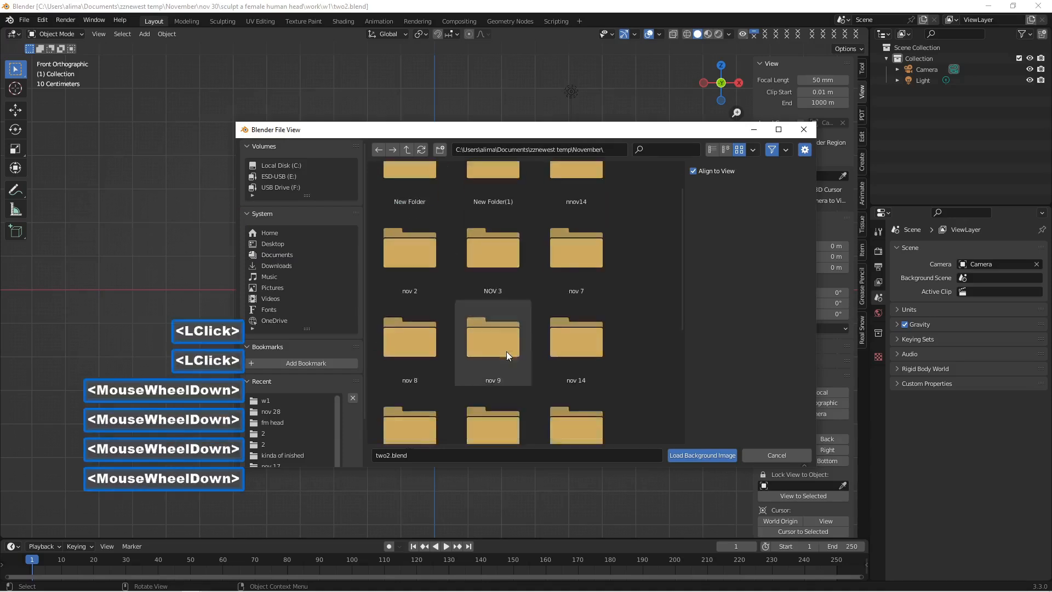
pyautogui.scroll(-1, 508, 354)
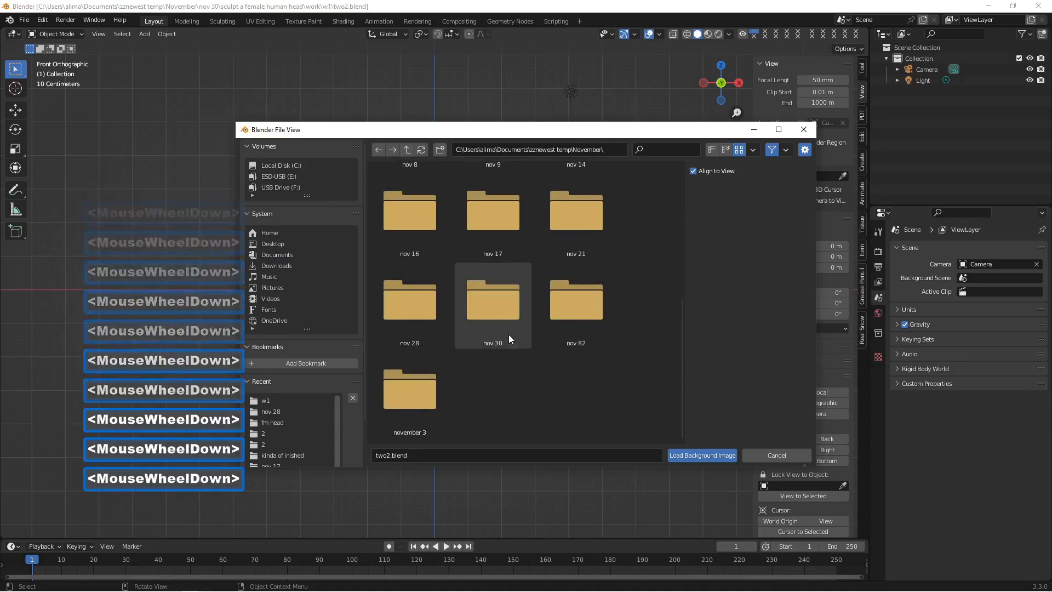
# Step: Load female head ref pic 2.jpg from the ref folder of the nov 30 female head project as the background image
pyautogui.doubleClick(502, 304)
pyautogui.doubleClick(412, 213)
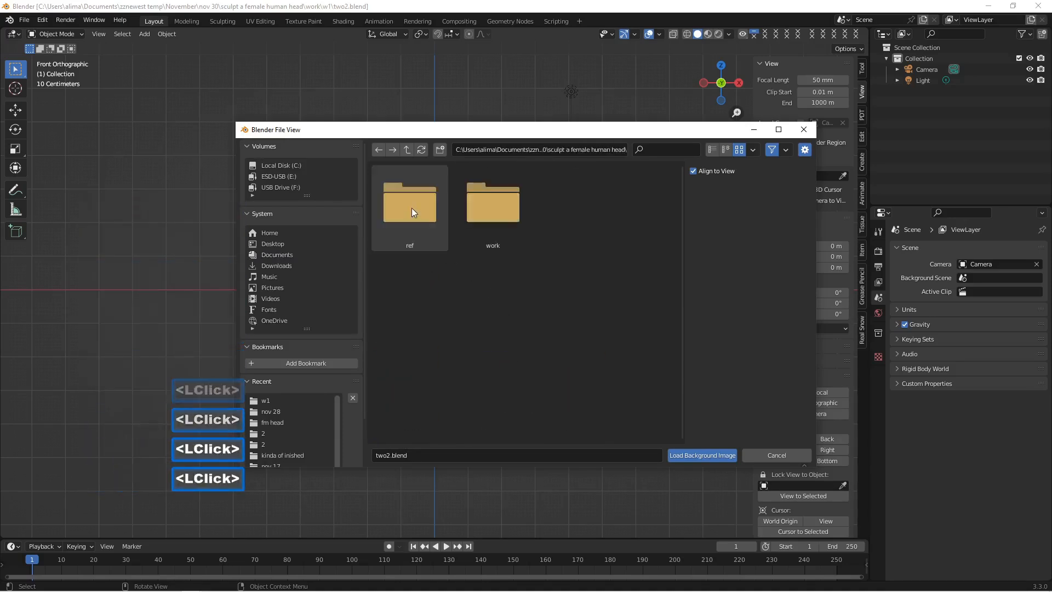
pyautogui.doubleClick(413, 210)
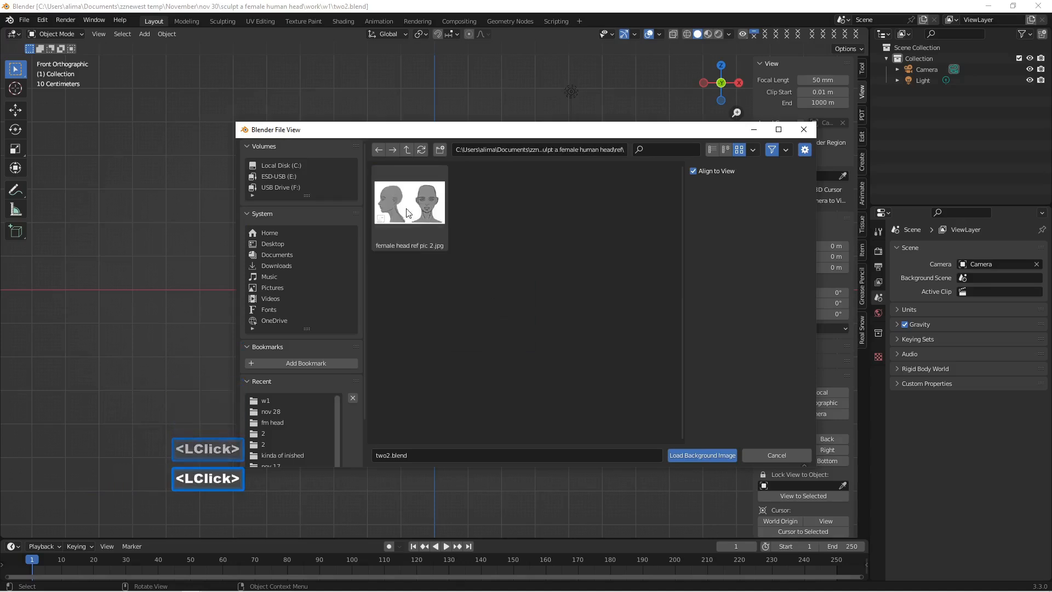
pyautogui.click(428, 213)
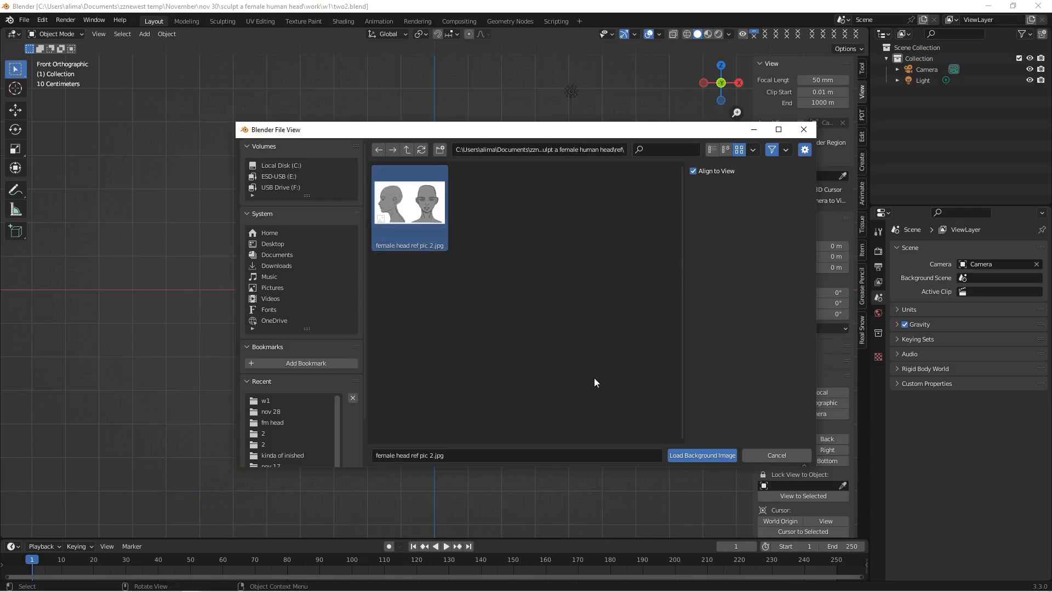
pyautogui.click(711, 455)
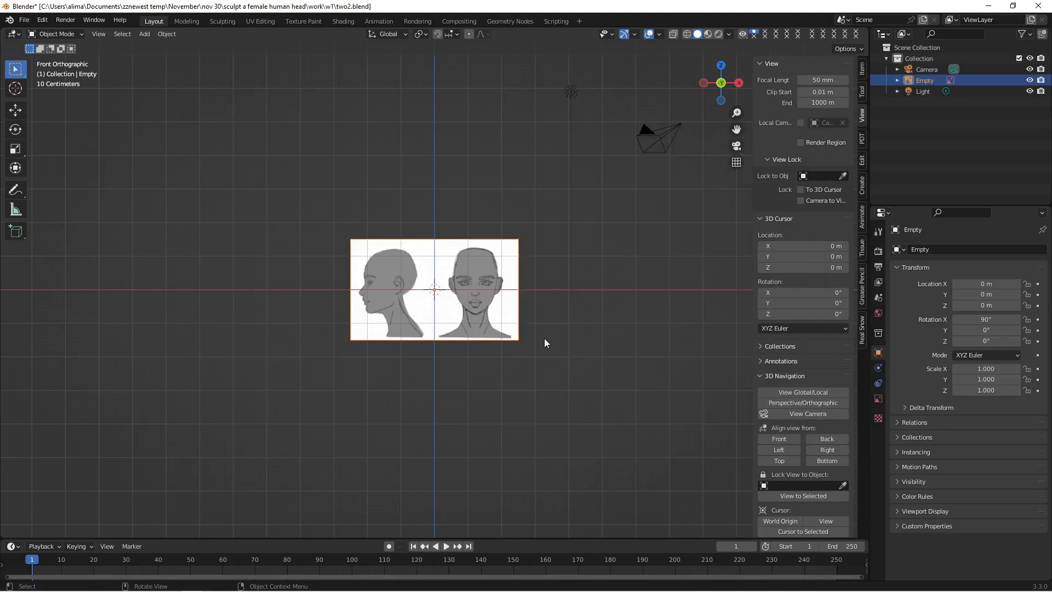
pyautogui.press('Insert')
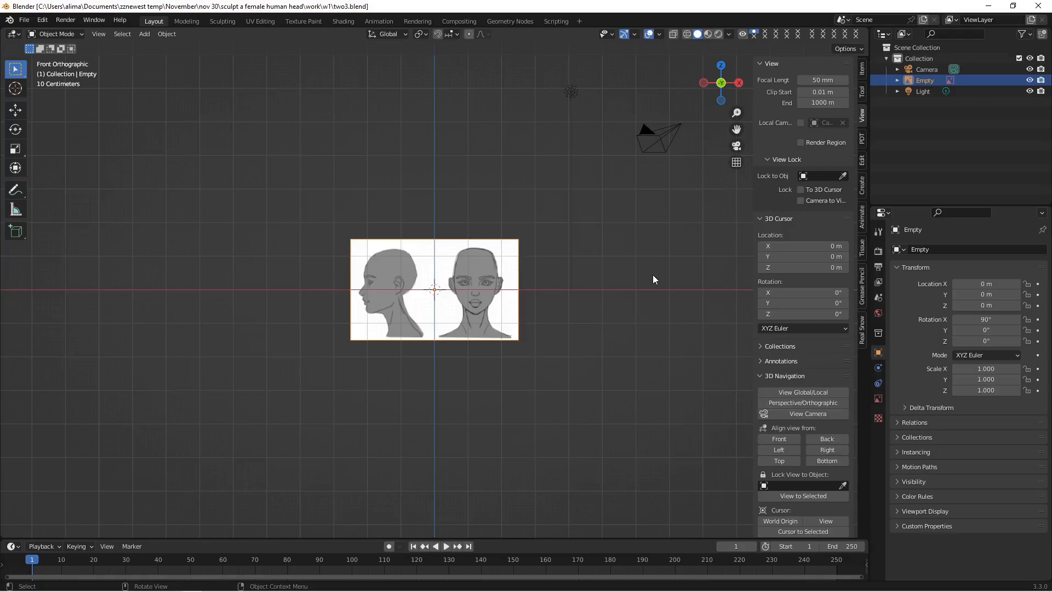
# Step: Add a UV sphere at the world origin in front of the reference image
pyautogui.scroll(5, 564, 327)
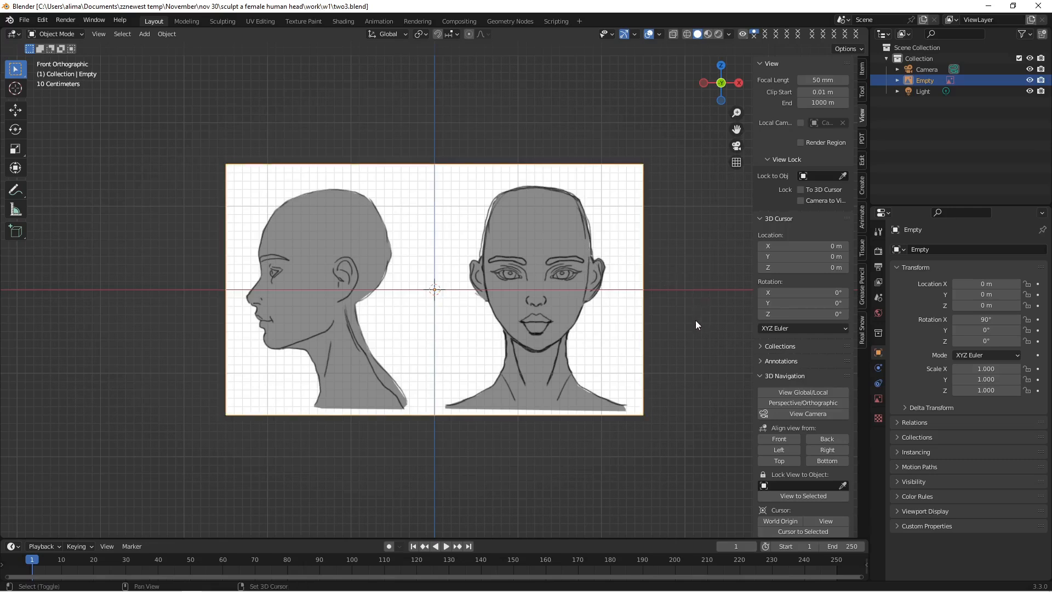
pyautogui.hotkey('shift', 'a')
pyautogui.moveTo(675, 328)
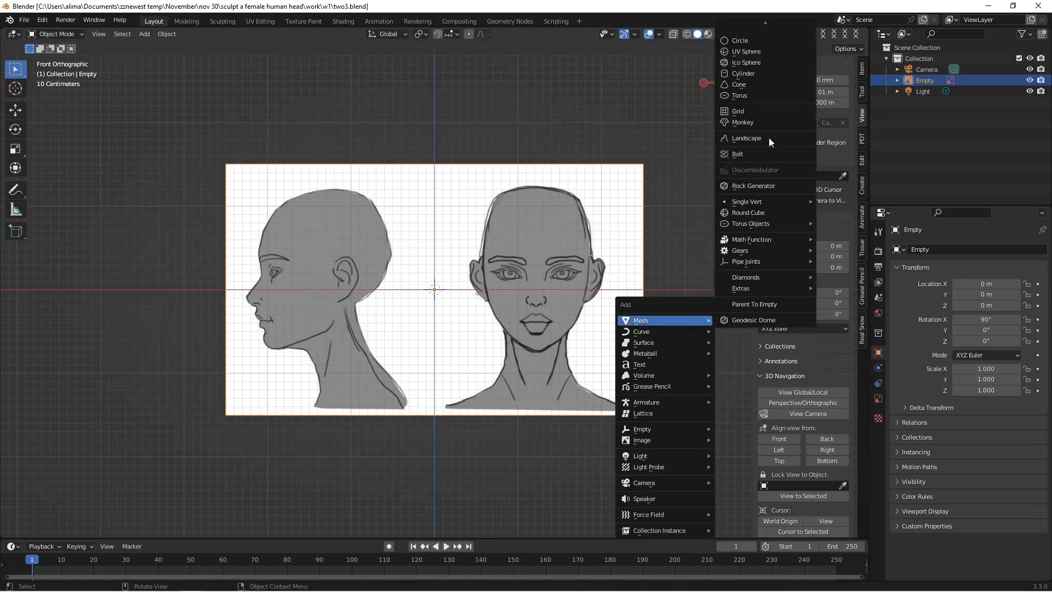
pyautogui.click(765, 54)
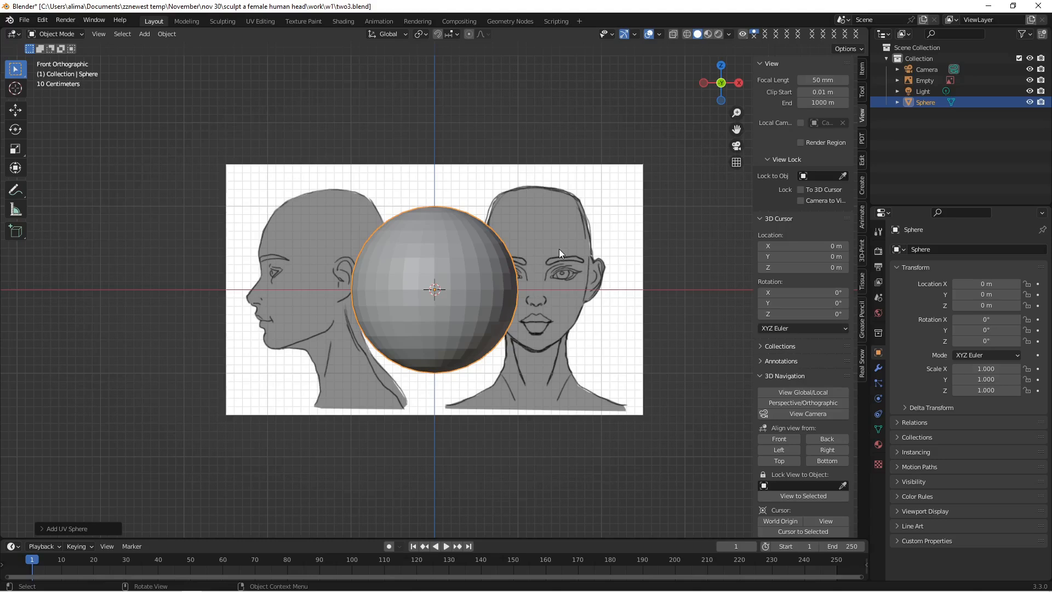
# Step: Set the reference image's depth to Front and enable opacity with a value of 0.094
pyautogui.click(615, 226)
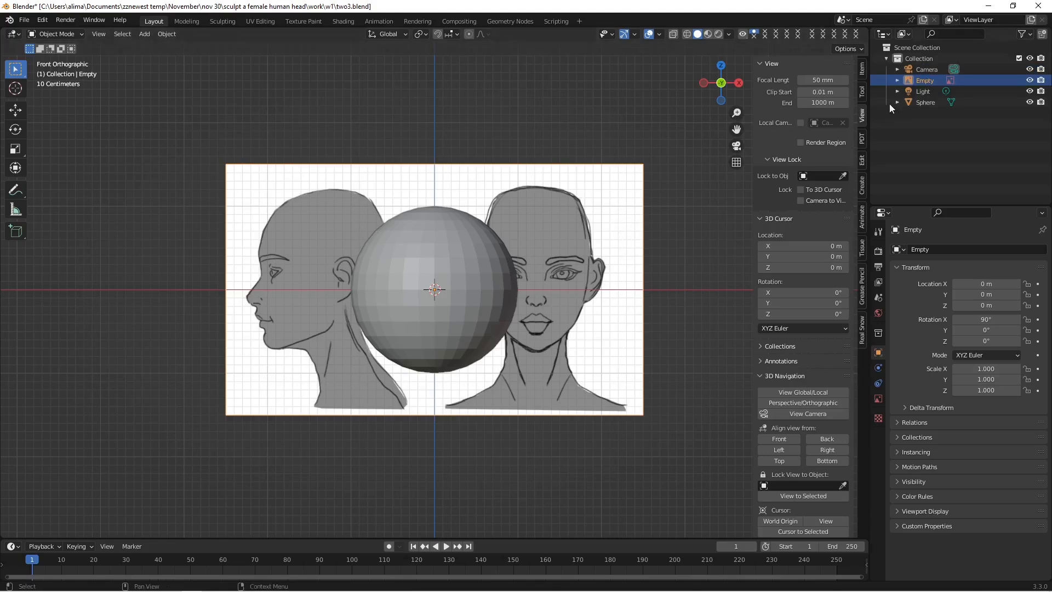
pyautogui.click(923, 81)
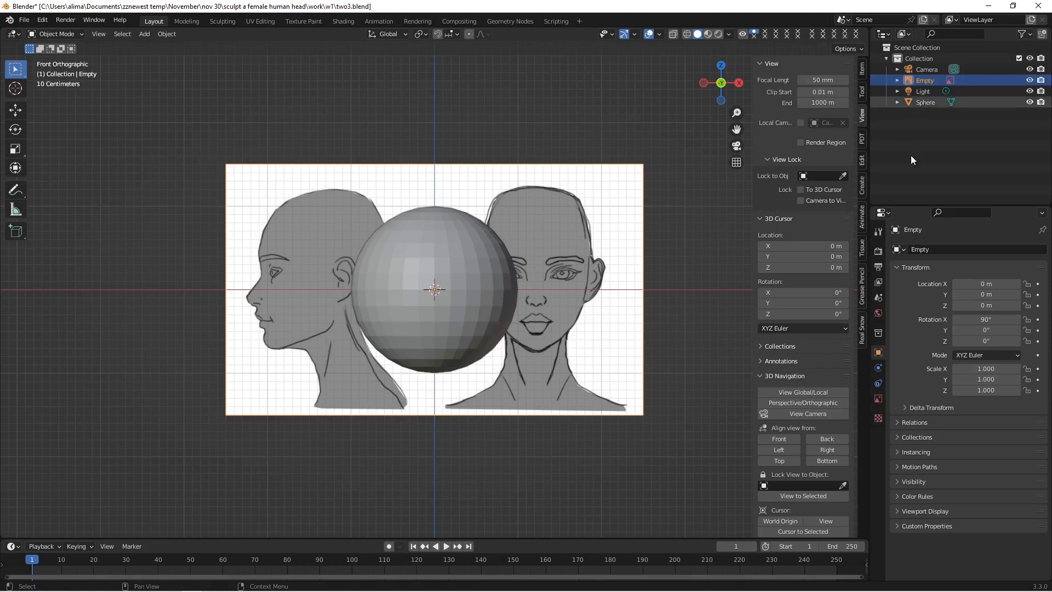
pyautogui.click(878, 399)
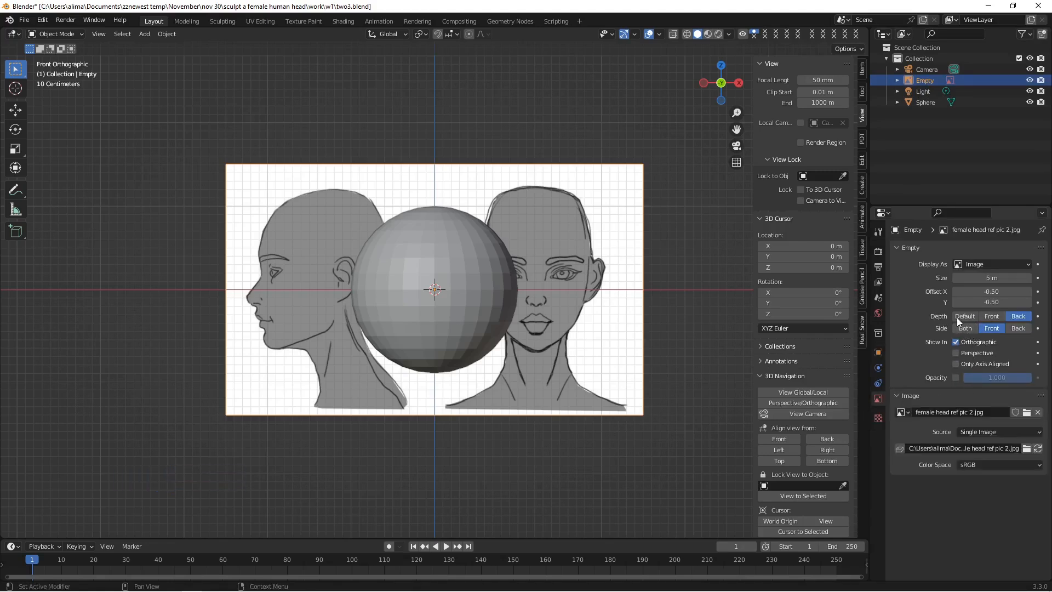
pyautogui.click(994, 317)
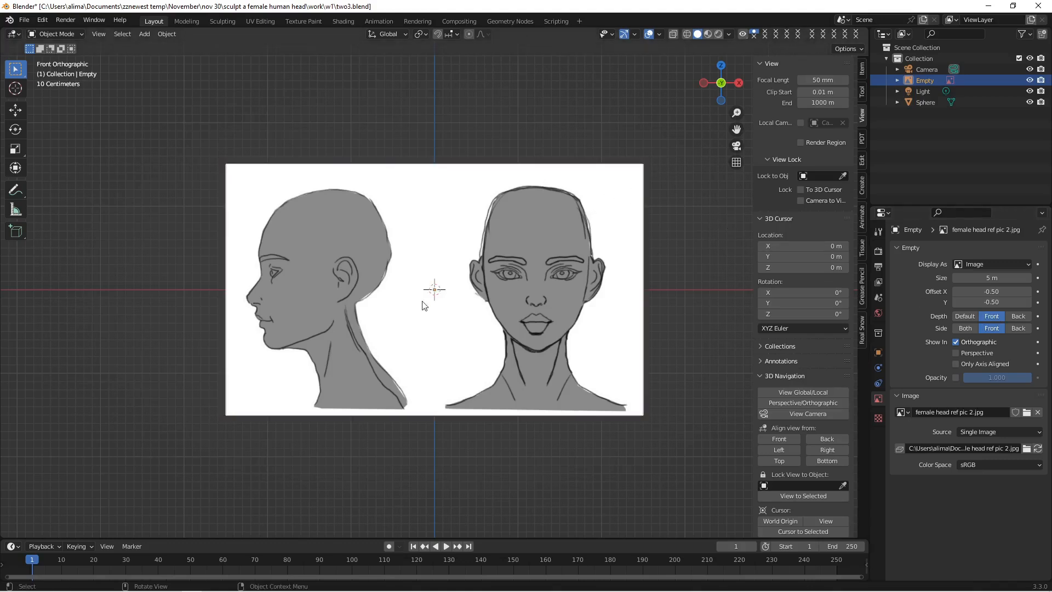
pyautogui.click(956, 378)
pyautogui.moveTo(1007, 380); pyautogui.dragTo(970, 377)
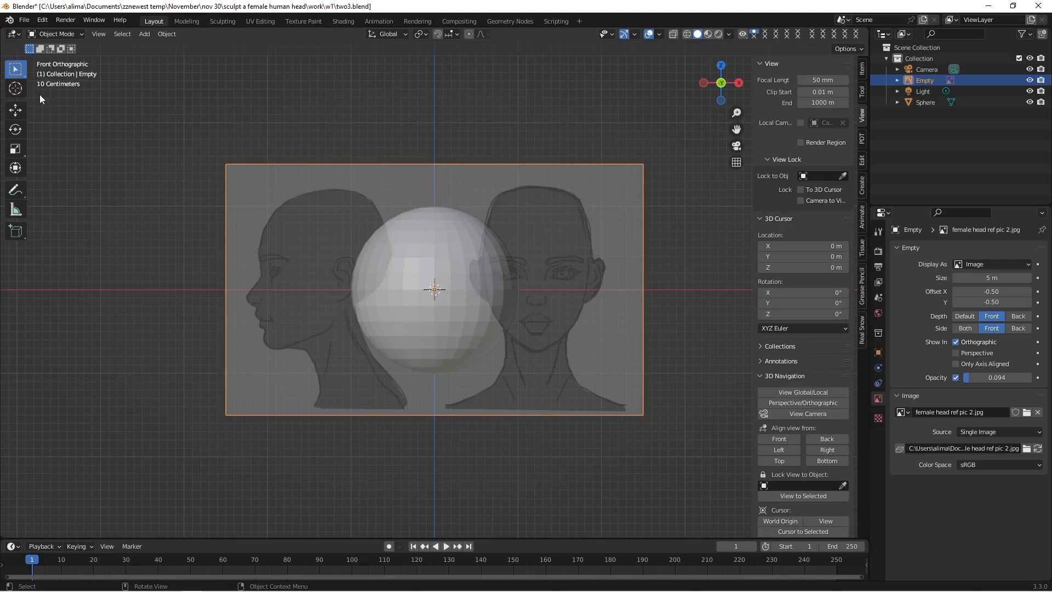
# Step: Move the reference image along negative X until its front-facing head is centred on the sphere, and save the file as two4.blend
pyautogui.click(16, 111)
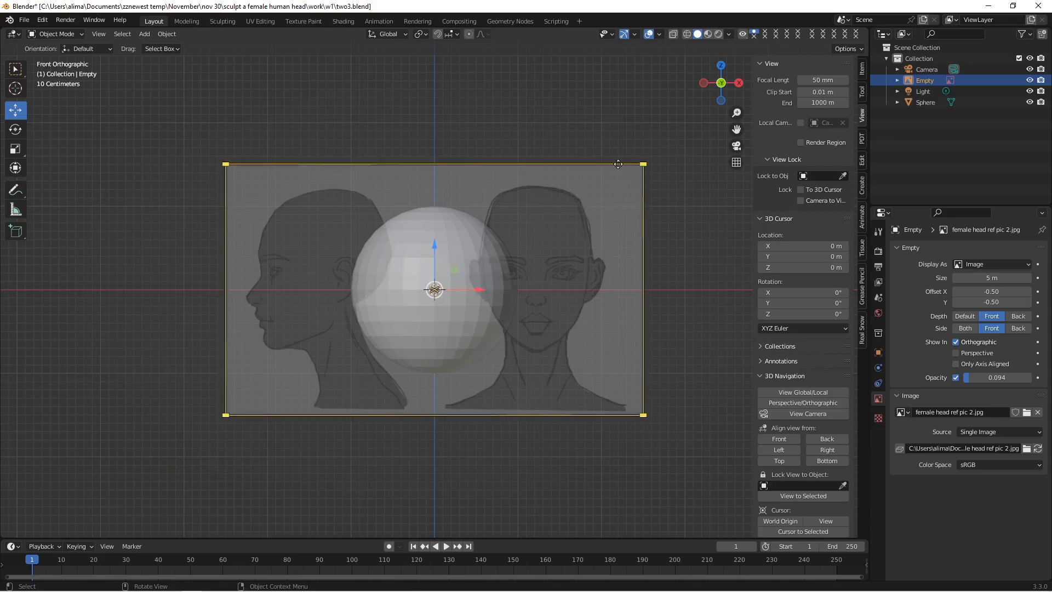
pyautogui.moveTo(481, 291); pyautogui.dragTo(376, 295)
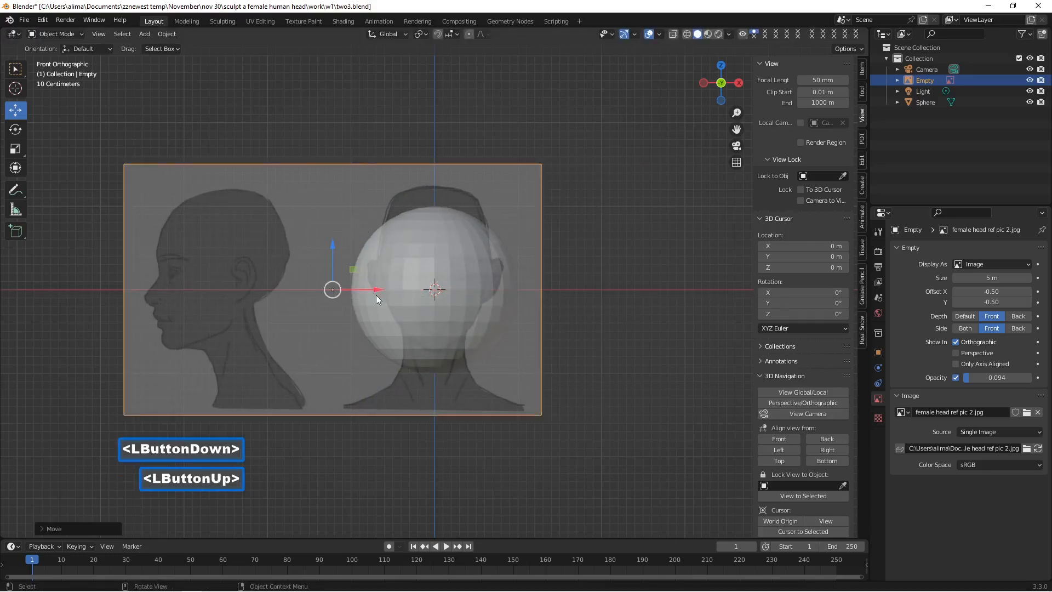
pyautogui.scroll(6, 422, 333)
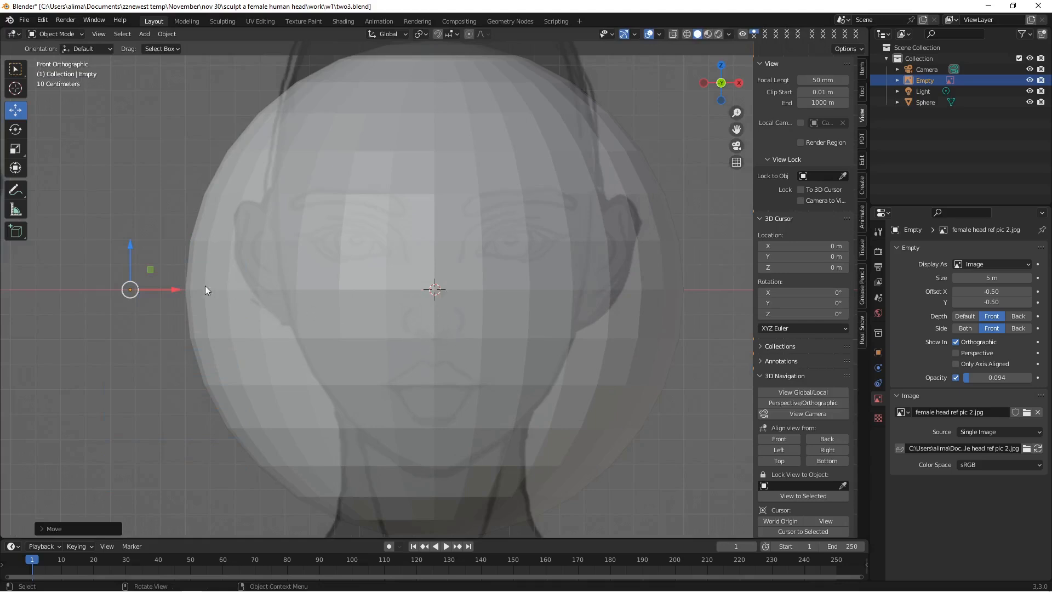
pyautogui.moveTo(175, 291); pyautogui.dragTo(179, 290)
pyautogui.scroll(-4, 586, 371)
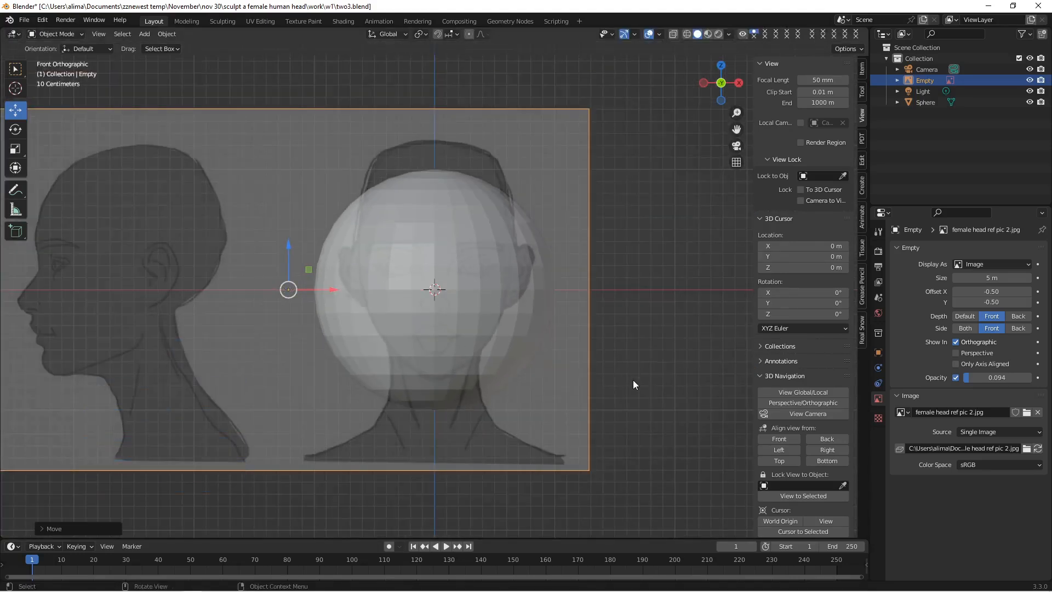
pyautogui.press('Insert')
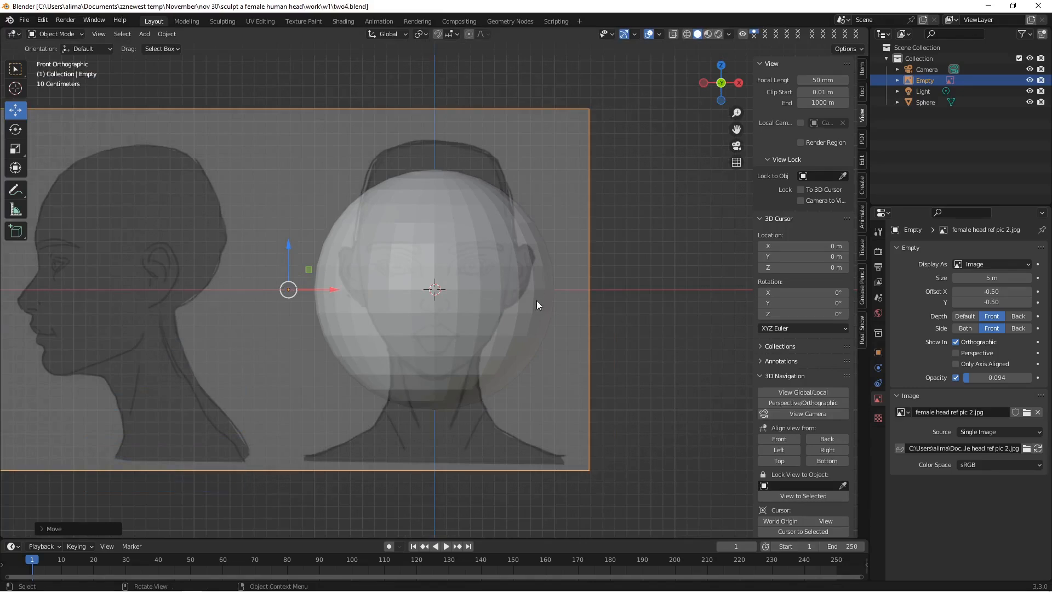
# Step: Scale the reference image up by about 1.55 and move it along X and Z so the front-facing head surrounds the sphere
pyautogui.scroll(-2, 519, 314)
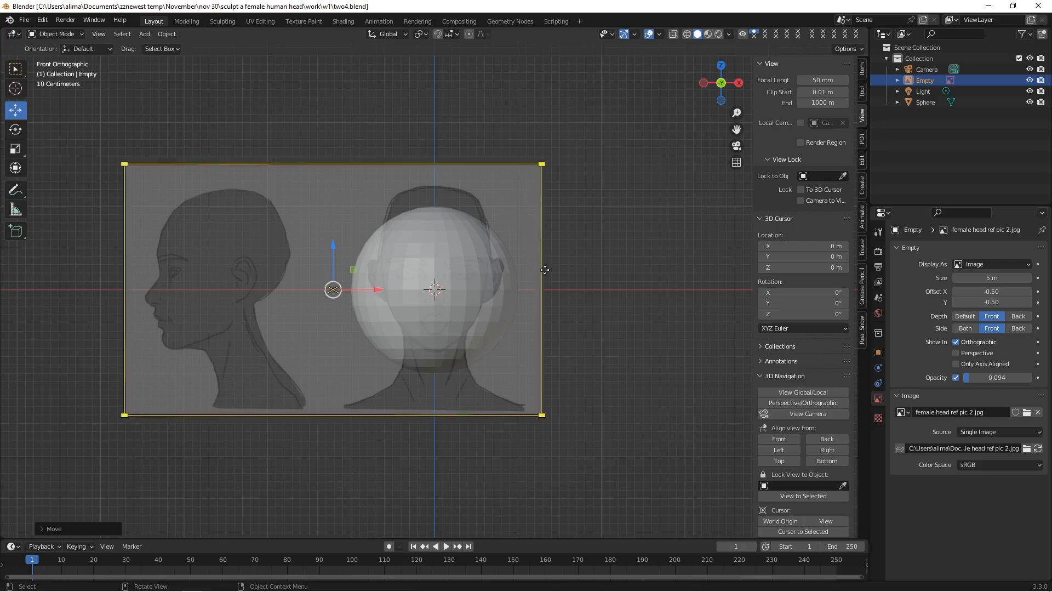
pyautogui.press('s')
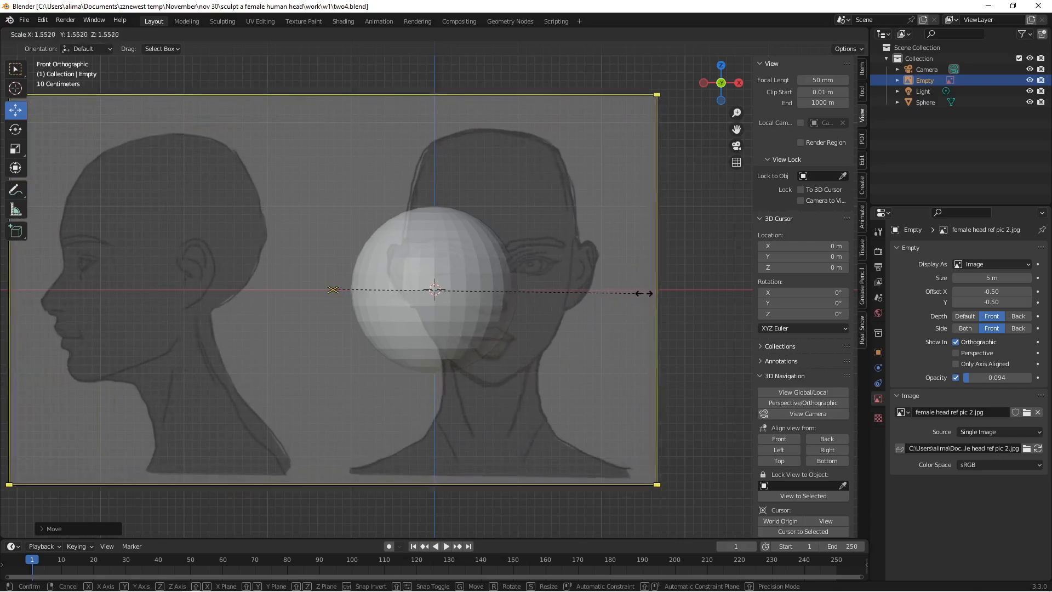
pyautogui.click(642, 291)
pyautogui.moveTo(380, 290); pyautogui.dragTo(324, 291)
pyautogui.moveTo(281, 242); pyautogui.dragTo(278, 300)
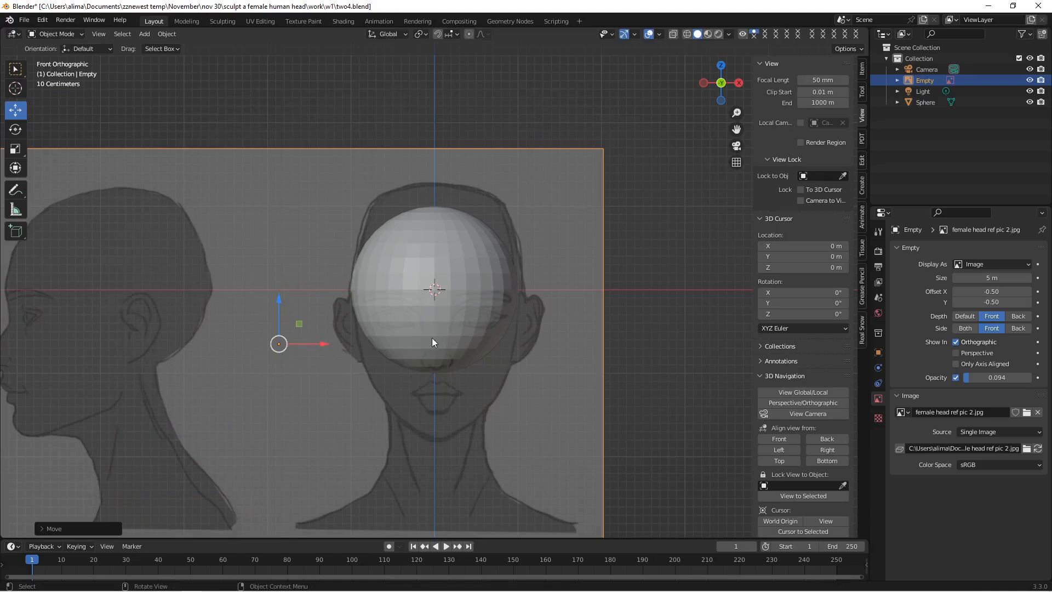
# Step: Scale the reference image down slightly in small increments so the front-facing head's width fits the sphere
pyautogui.press('s')
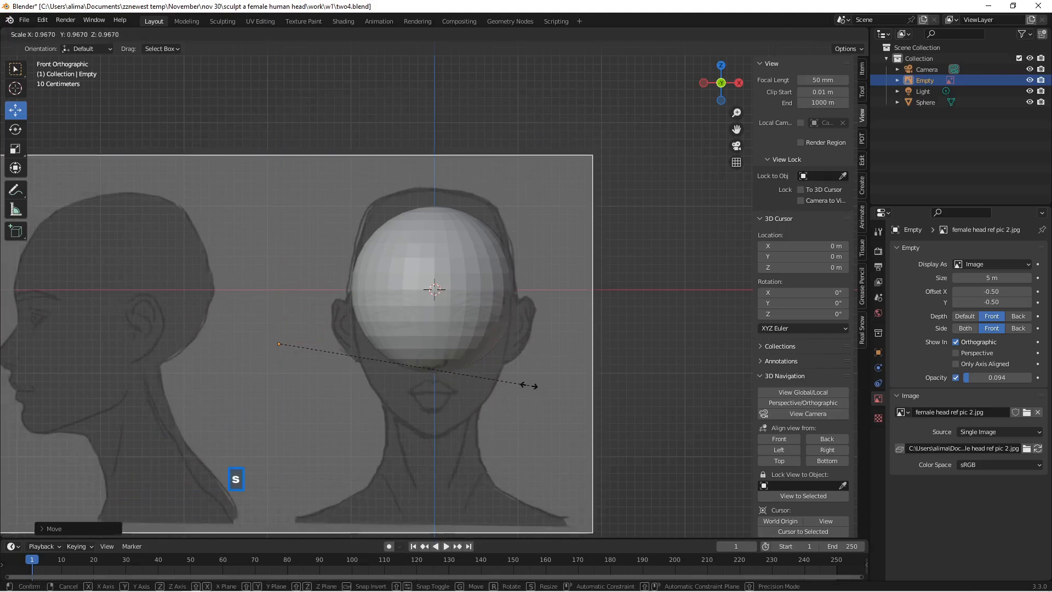
pyautogui.click(526, 383)
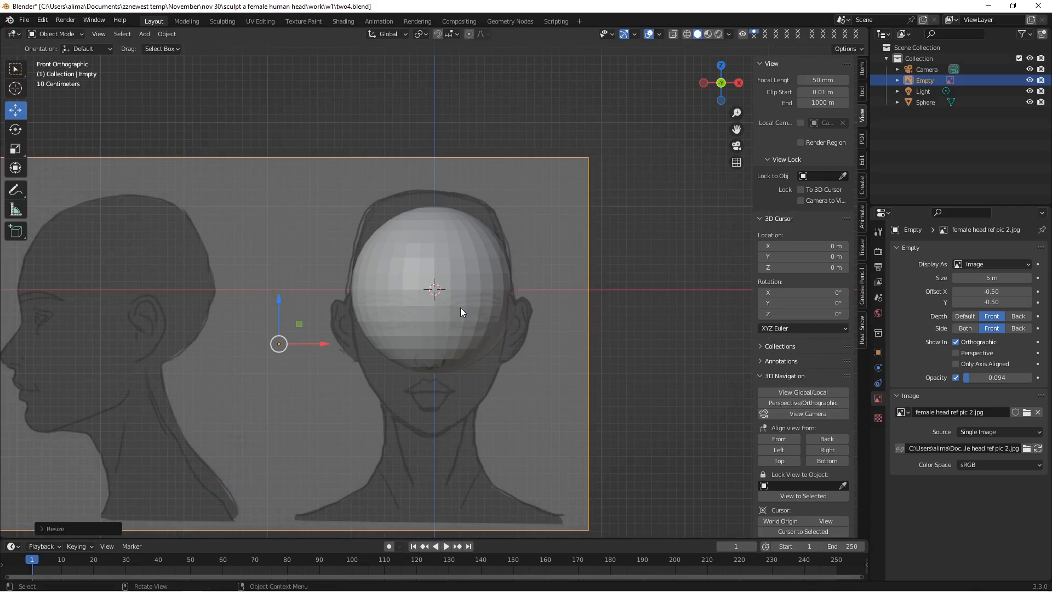
pyautogui.press('s')
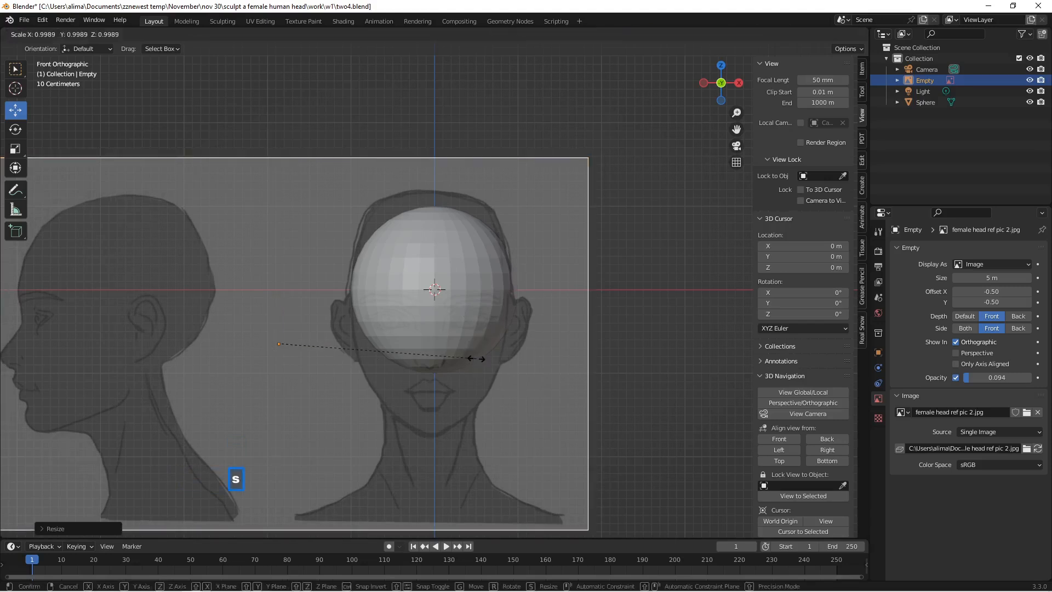
pyautogui.click(473, 358)
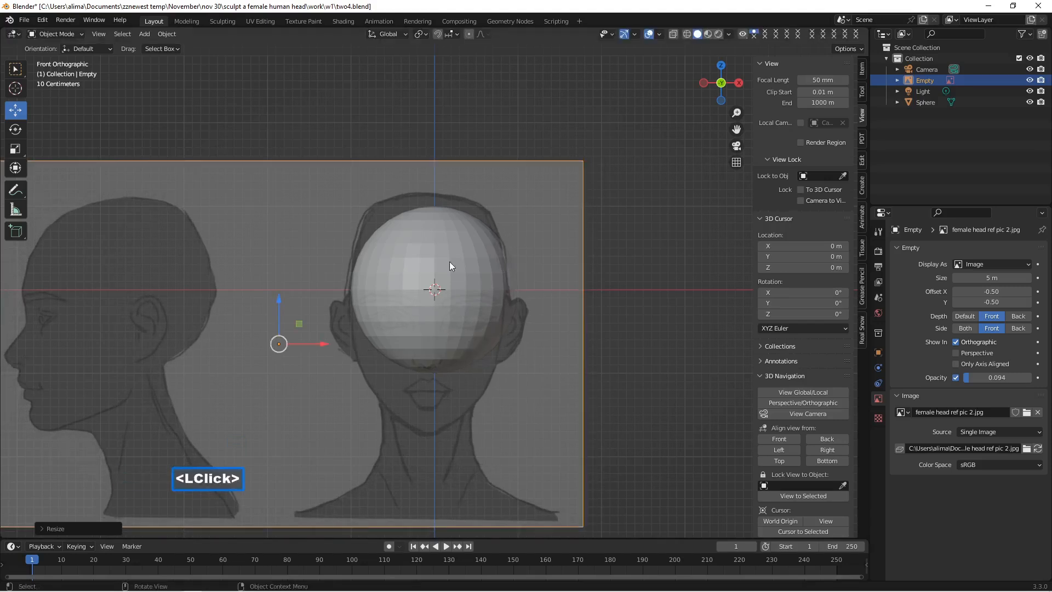
pyautogui.click(512, 363)
# Step: Nudge the reference image along positive X to recentre the face on the vertical axis, and save the file as two5.blend
pyautogui.scroll(1, 496, 371)
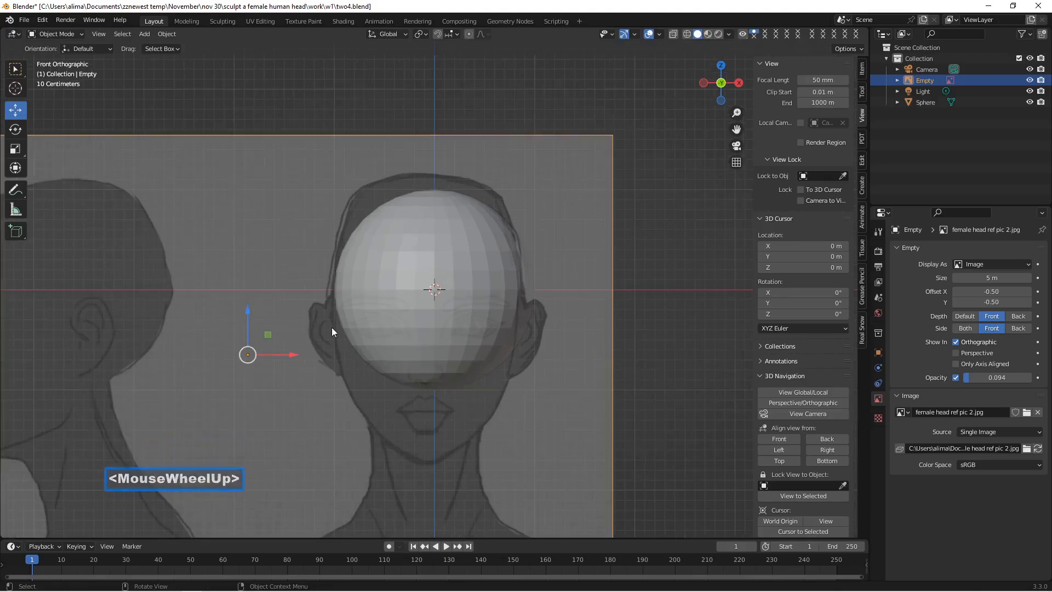
pyautogui.moveTo(293, 353); pyautogui.dragTo(304, 352)
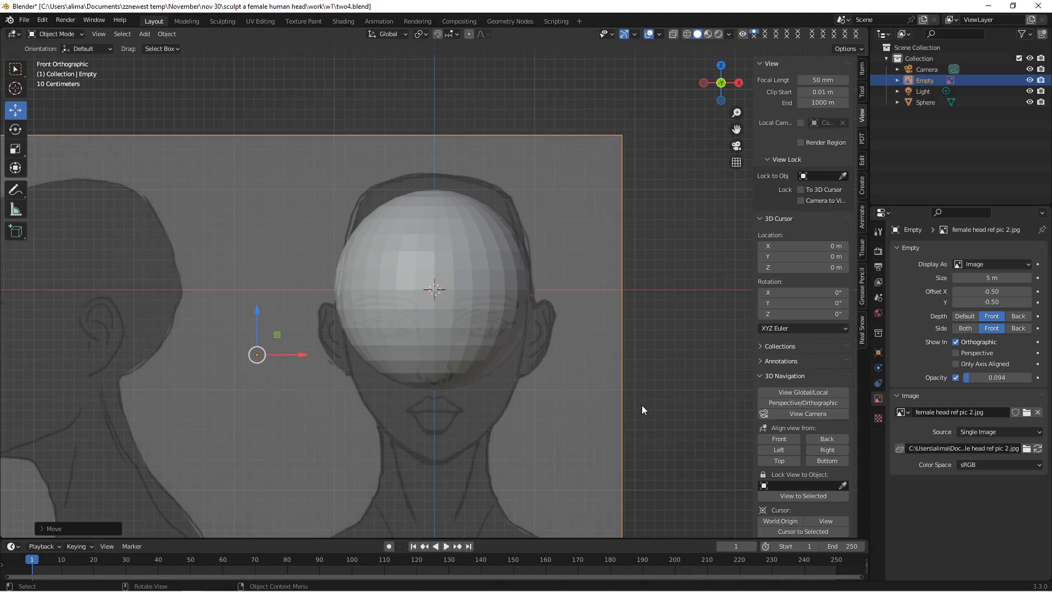
pyautogui.press('Insert')
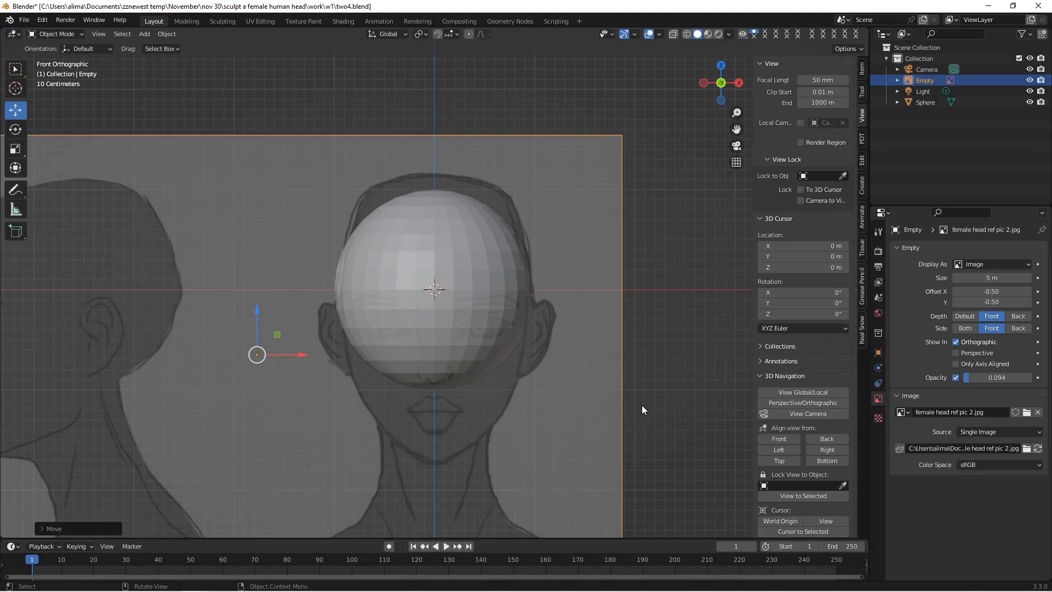
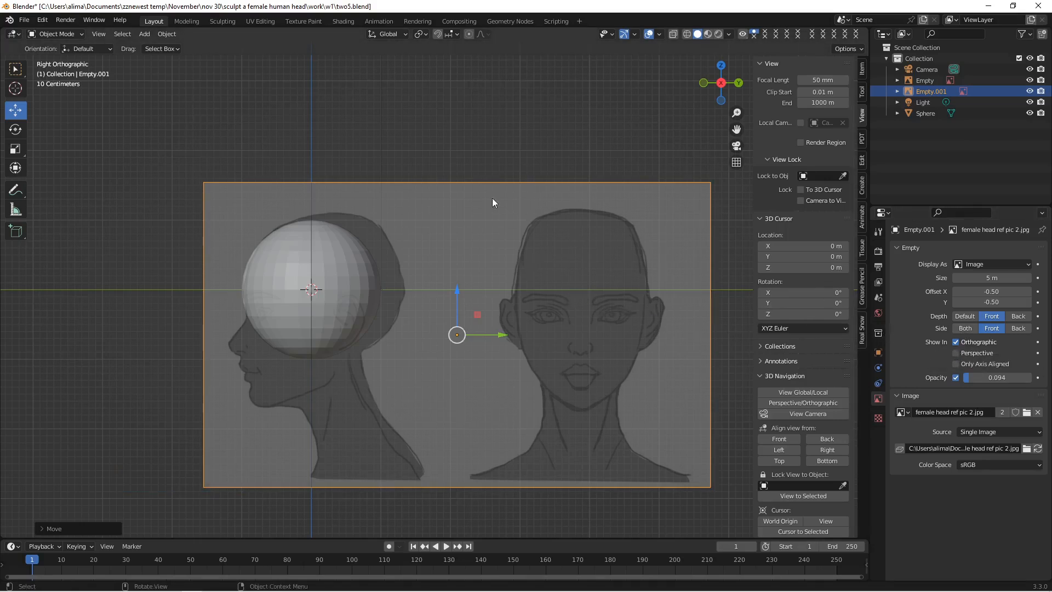
# Step: Try displaying the side reference image in perspective, inspect it from an angle, and turn its perspective display off again
pyautogui.click(956, 353)
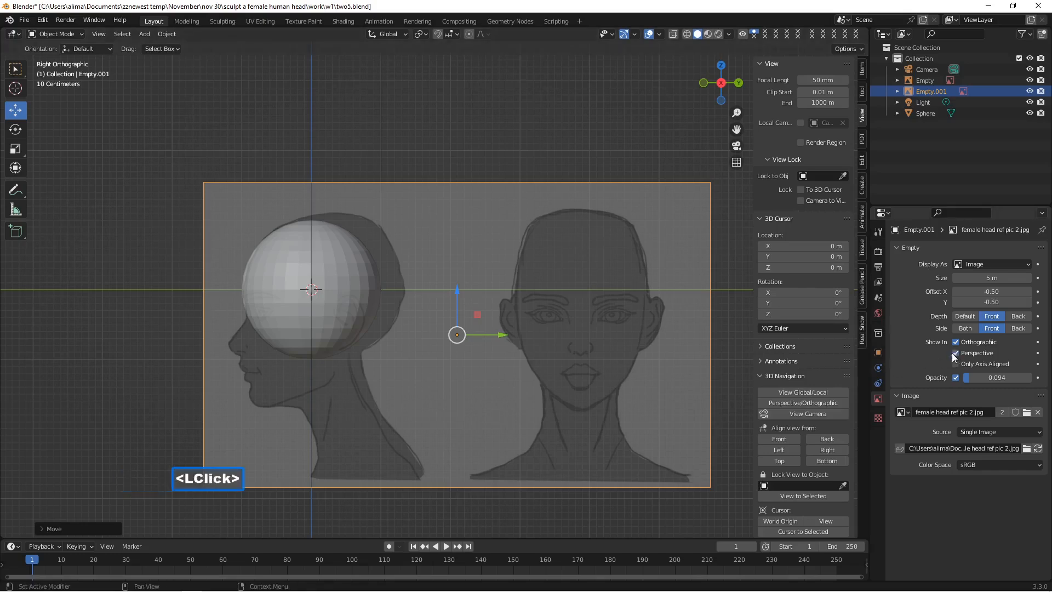
pyautogui.moveTo(496, 281); pyautogui.dragTo(596, 323, button='middle')
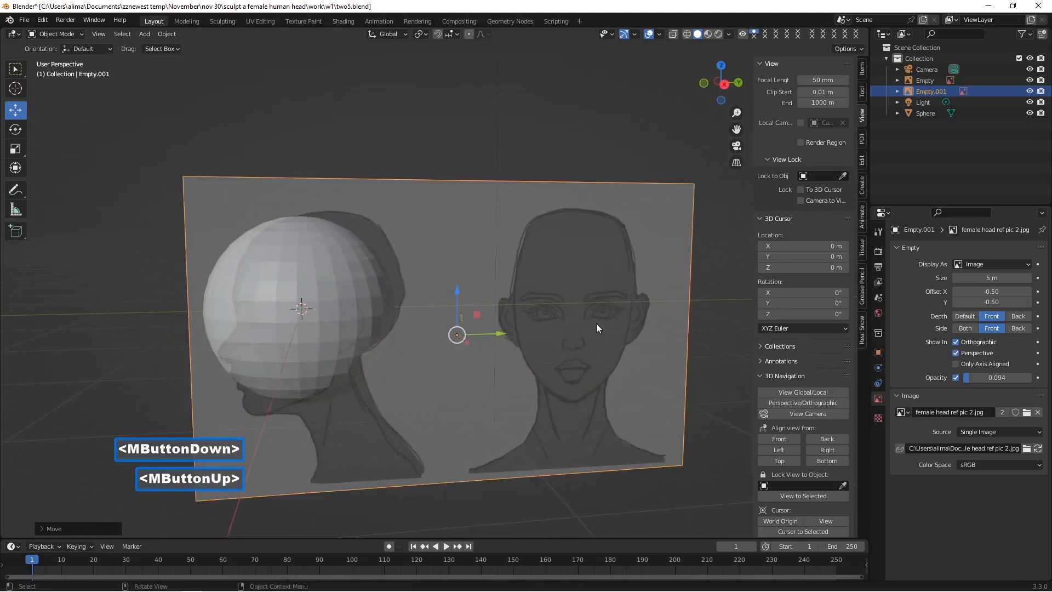
pyautogui.click(956, 353)
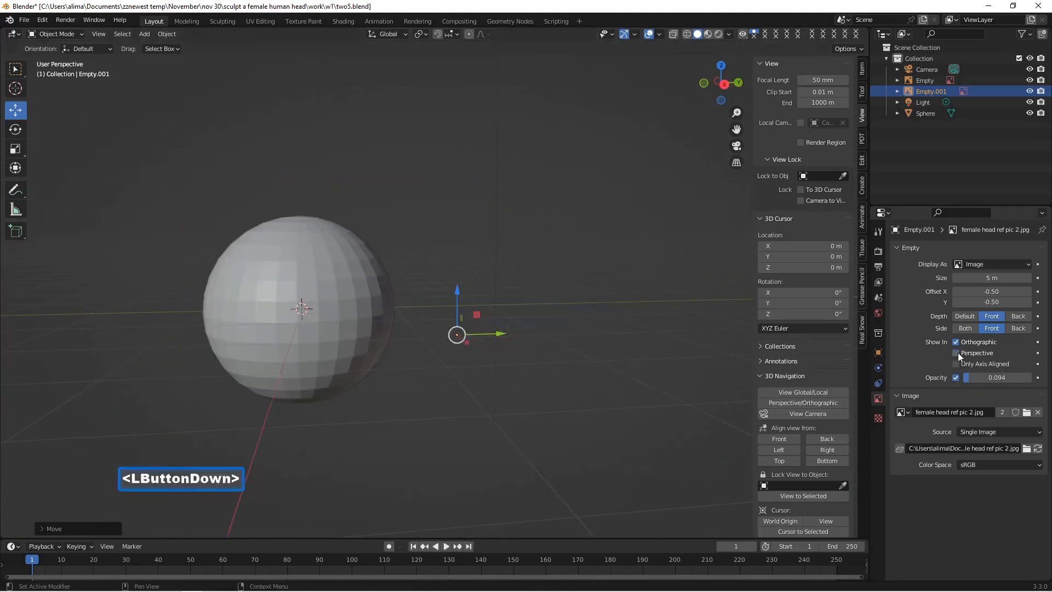
# Step: Show the selectability toggles in the outliner and make the front-view reference image, Empty, unselectable
pyautogui.click(789, 437)
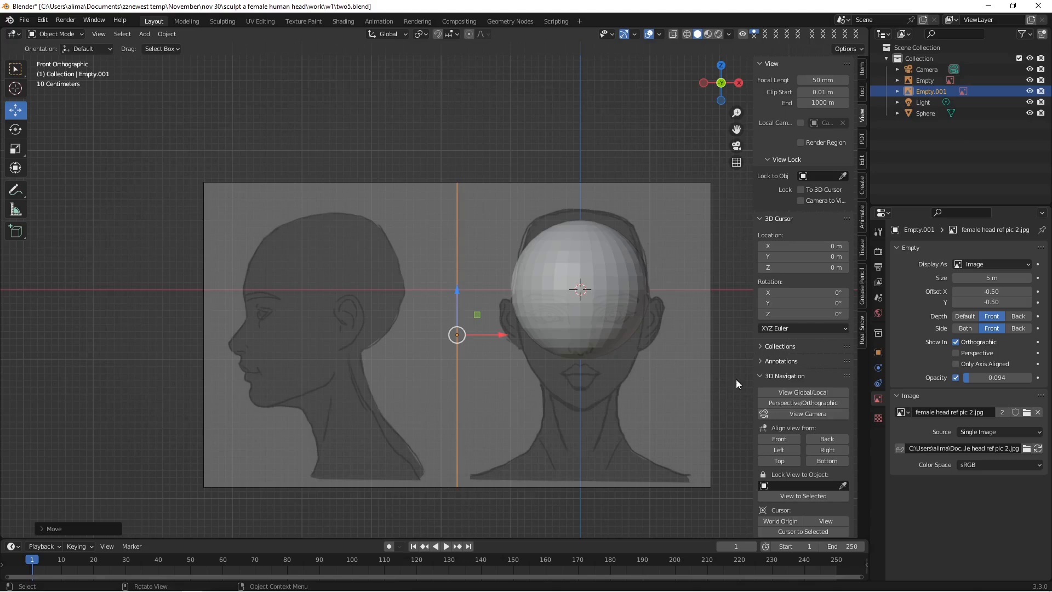
pyautogui.click(837, 448)
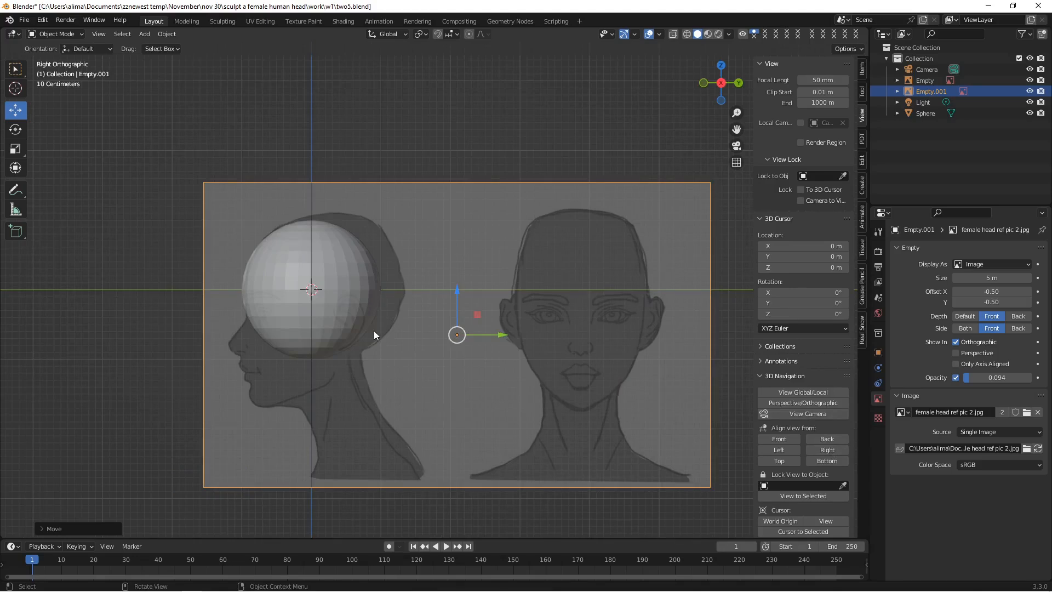
pyautogui.click(771, 439)
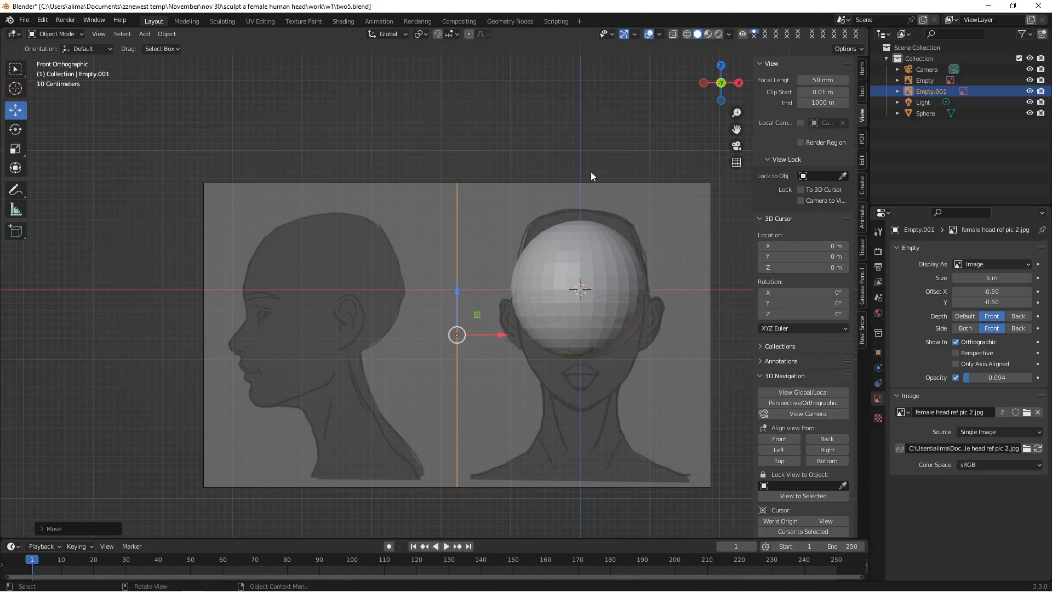
pyautogui.click(913, 81)
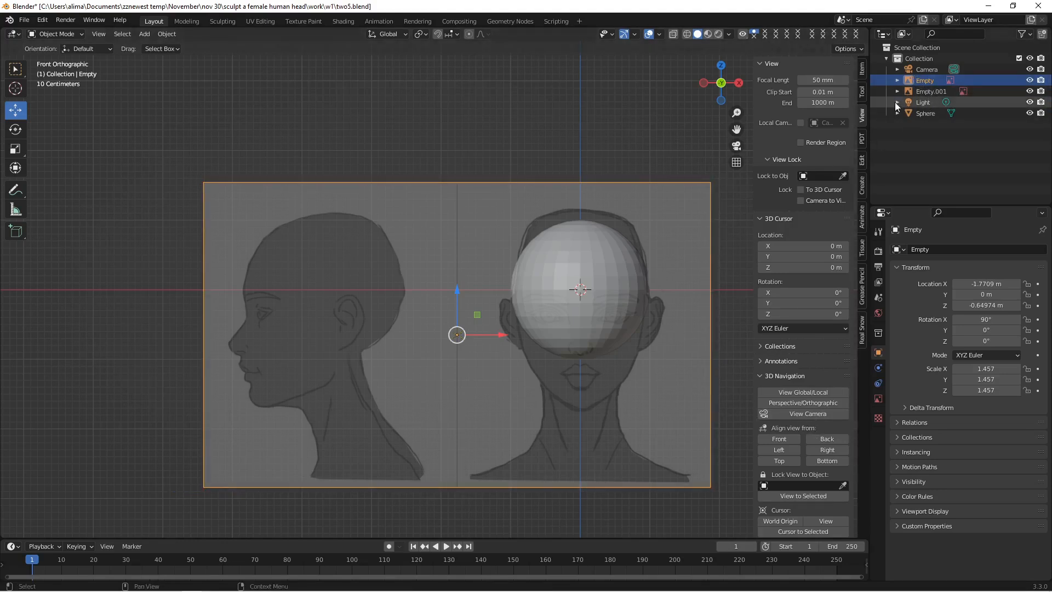
pyautogui.click(1030, 37)
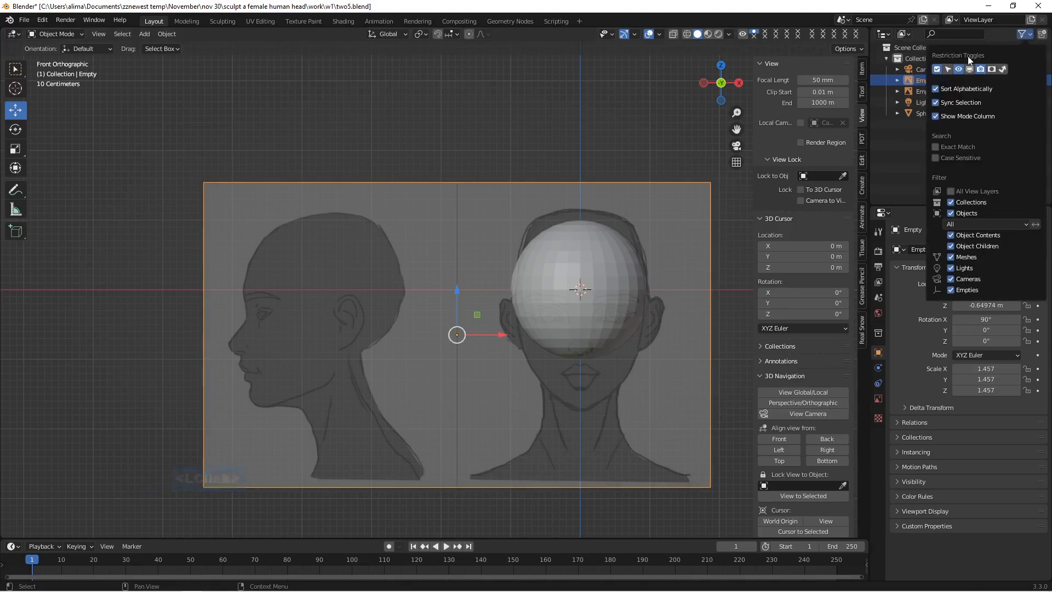
pyautogui.click(946, 69)
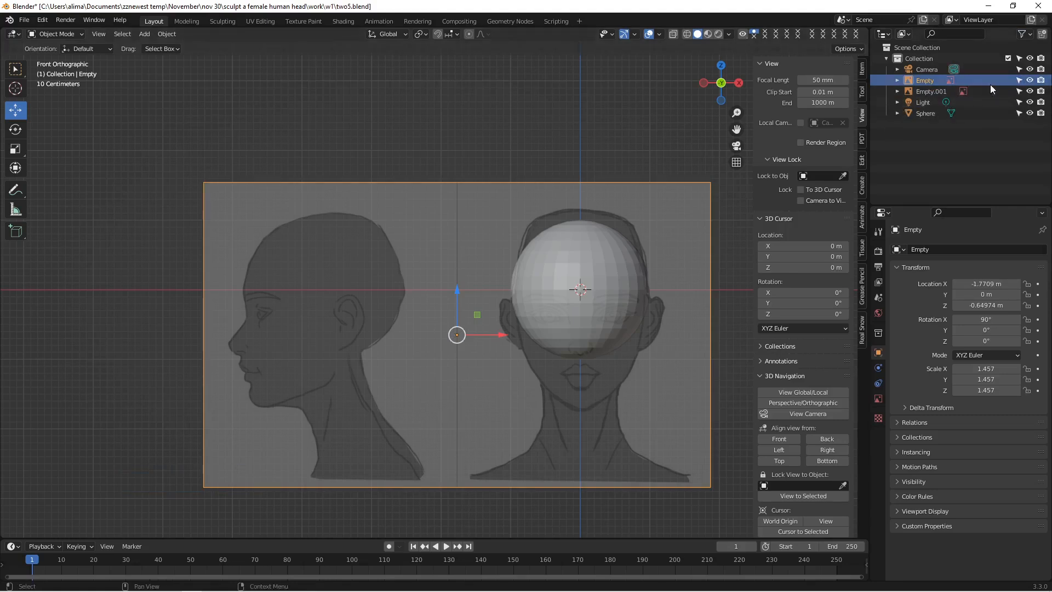
pyautogui.click(1018, 80)
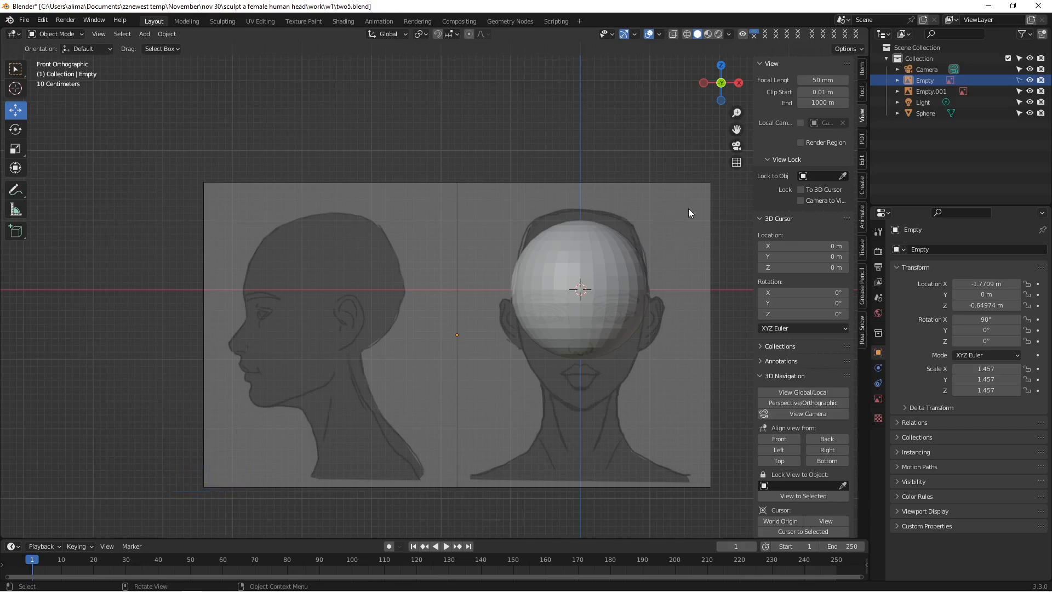
# Step: Make the side-view reference image, Empty.001, unselectable, return to the front view, and save the file as two6.blend
pyautogui.click(822, 447)
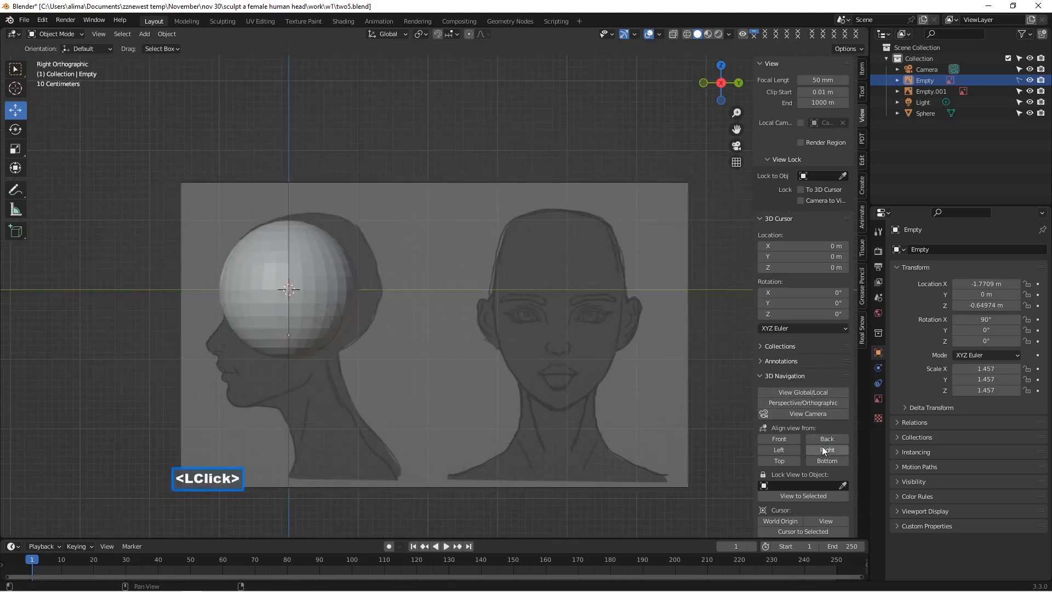
pyautogui.click(931, 92)
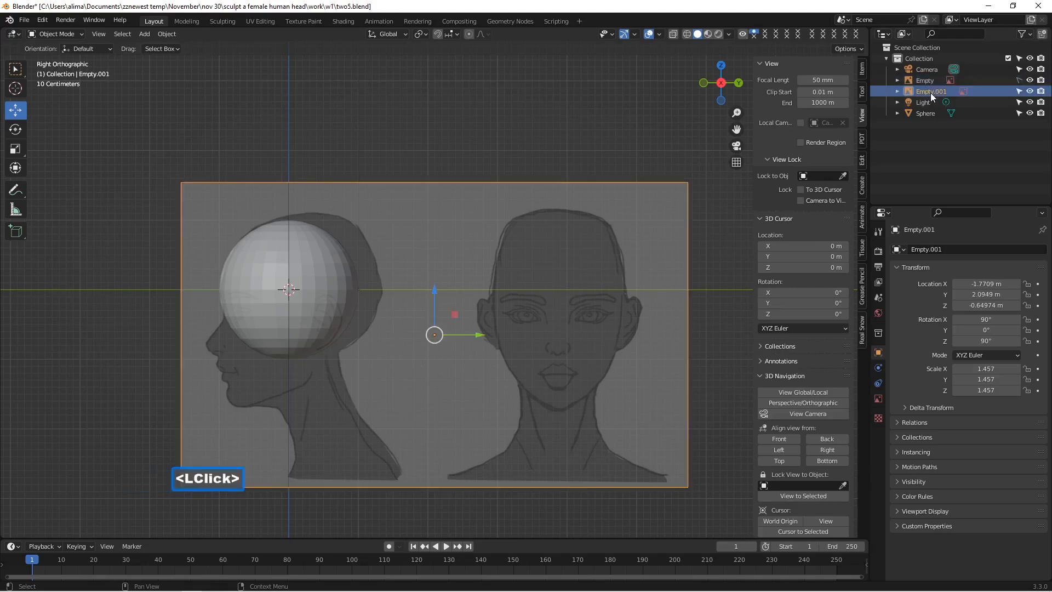
pyautogui.click(1018, 91)
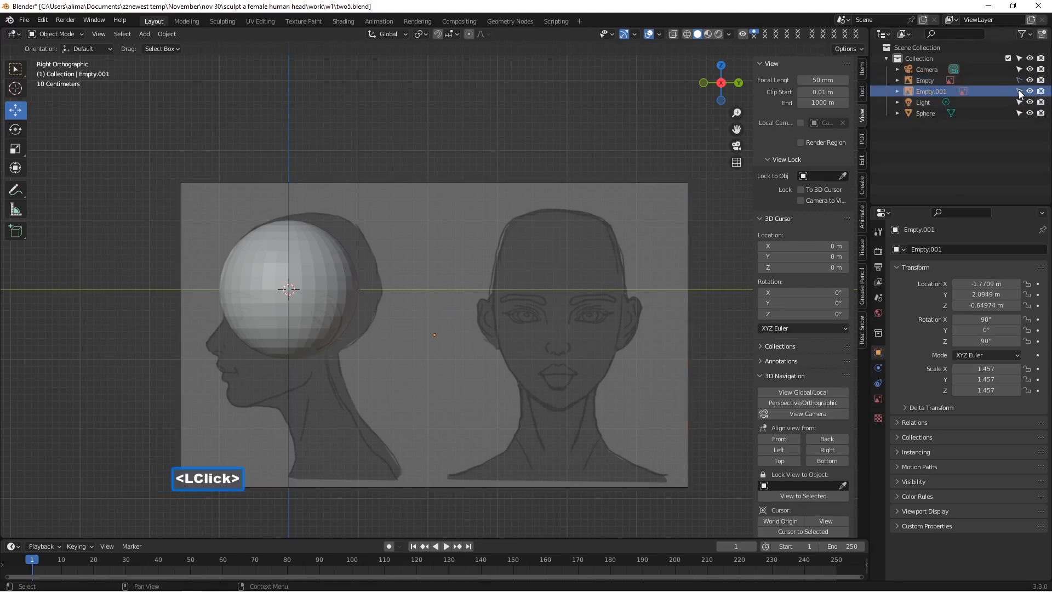
pyautogui.click(789, 439)
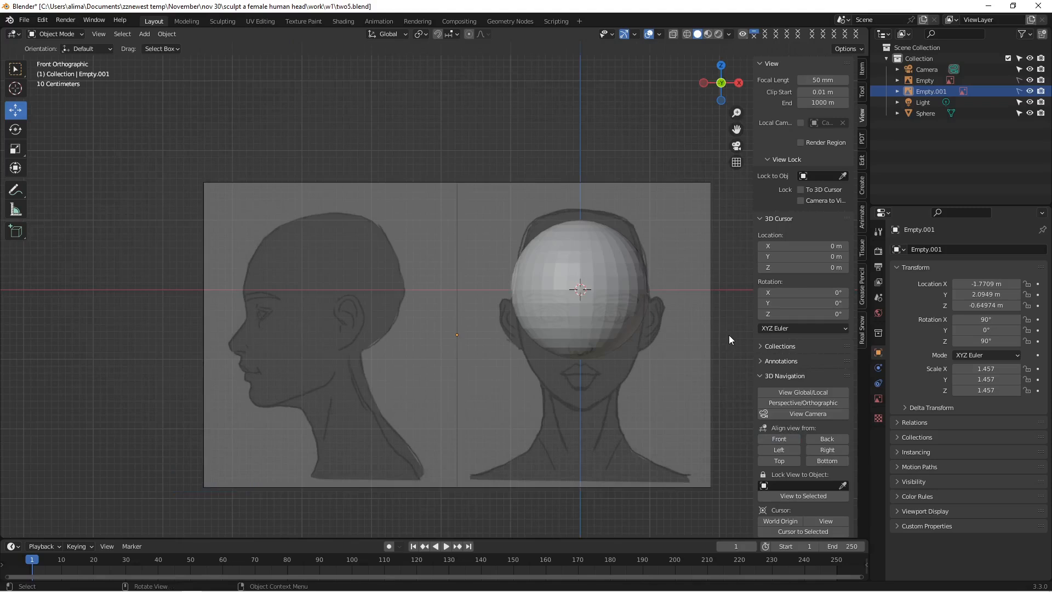
pyautogui.press('Insert')
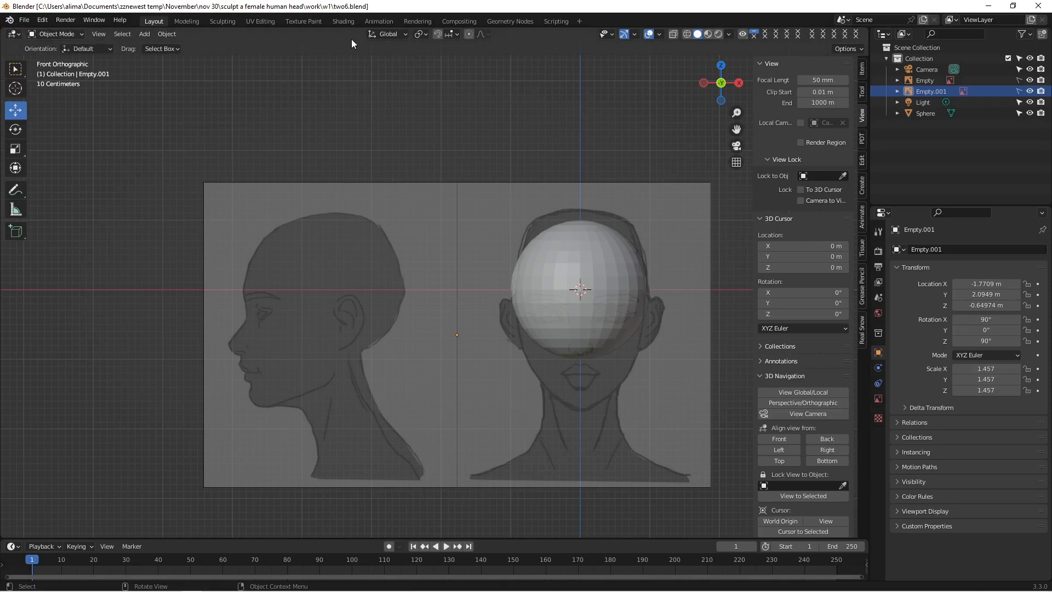
# Step: Split a narrow column off the 3D viewport, divide it into two stacked viewports, and save the file as two7.blend
pyautogui.click(4, 28)
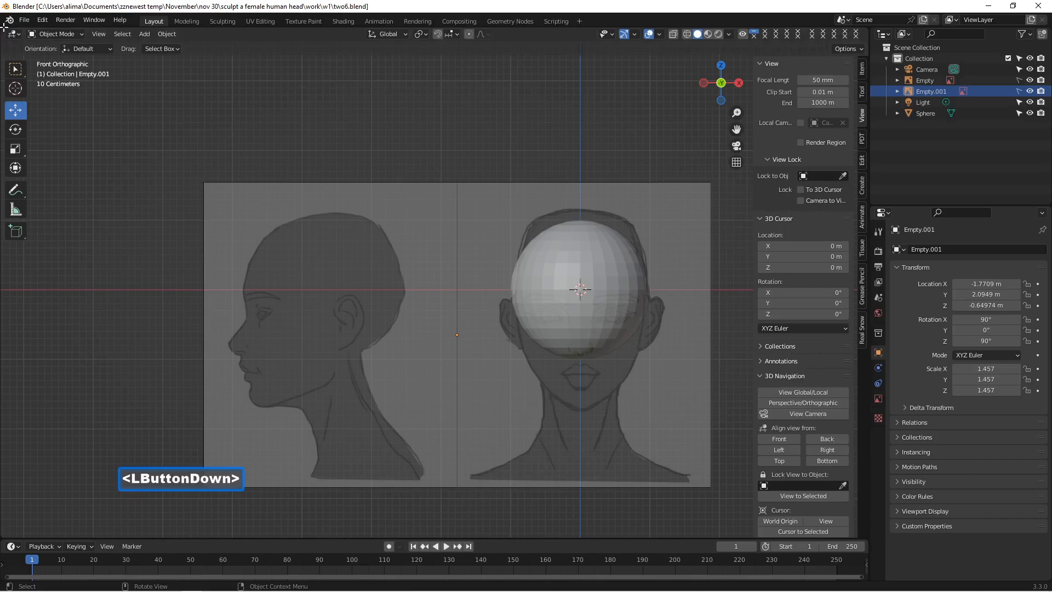
pyautogui.moveTo(5, 28); pyautogui.dragTo(211, 77)
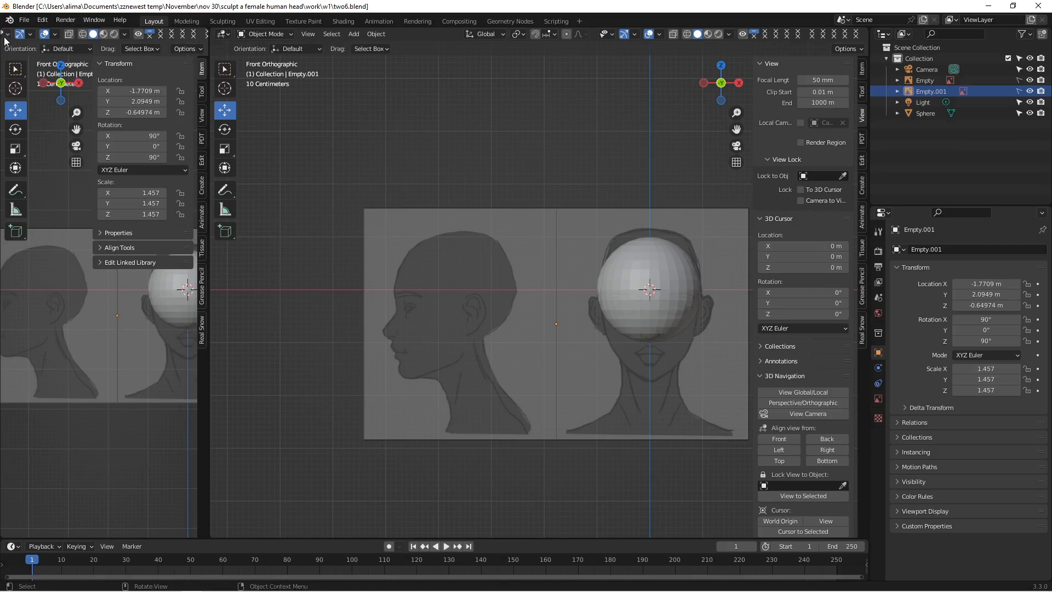
pyautogui.moveTo(4, 28); pyautogui.dragTo(13, 252)
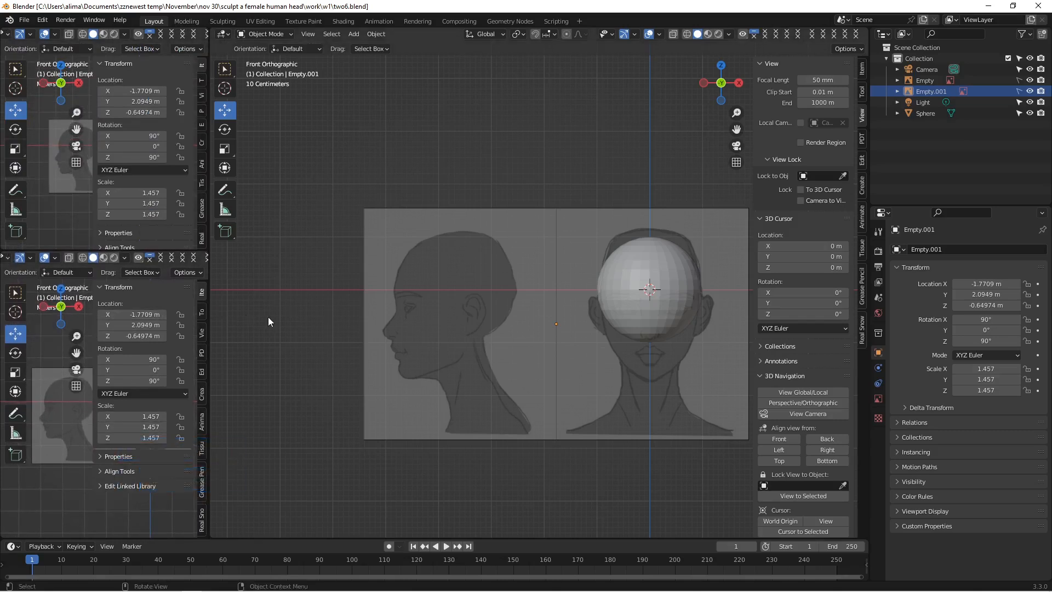
pyautogui.press('Insert')
# Step: Hide the sidebar in the upper of the two small viewports
pyautogui.press('n')
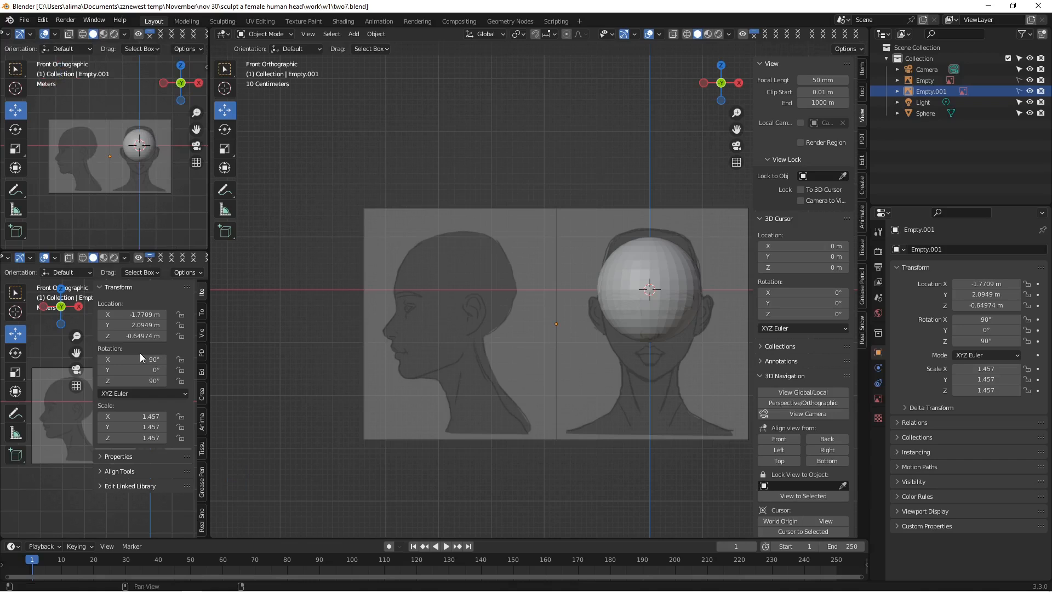
# Step: Hide the sidebar and overlays in the lower small viewport and frame the sphere near its centre
pyautogui.press('n')
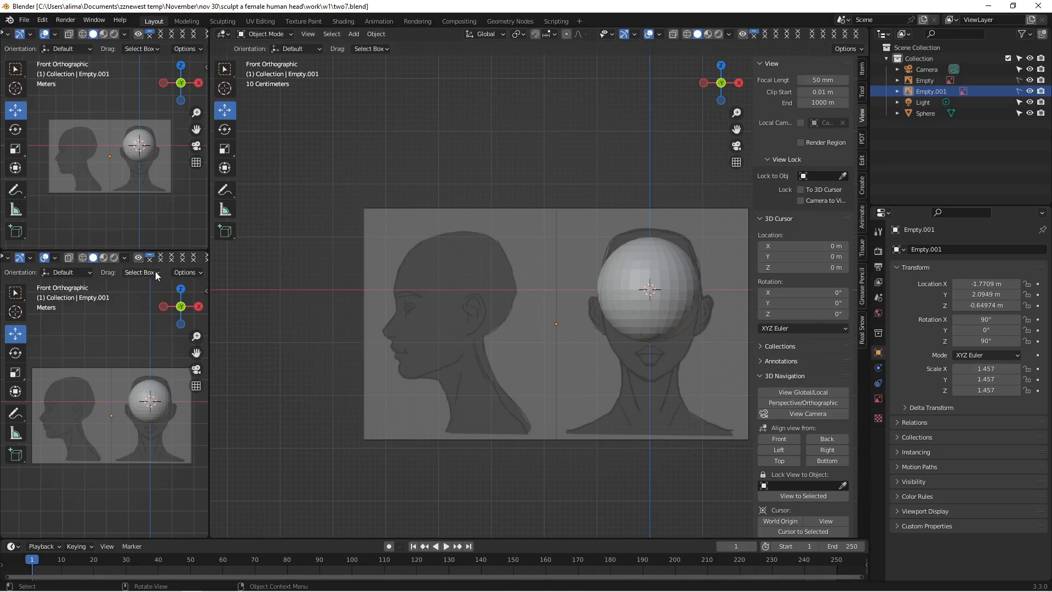
pyautogui.moveTo(155, 274)
pyautogui.mouseDown(button='middle')
pyautogui.moveTo(110, 278)
pyautogui.moveTo(158, 267)
pyautogui.moveTo(101, 260)
pyautogui.moveTo(197, 272)
pyautogui.mouseUp(button='middle')
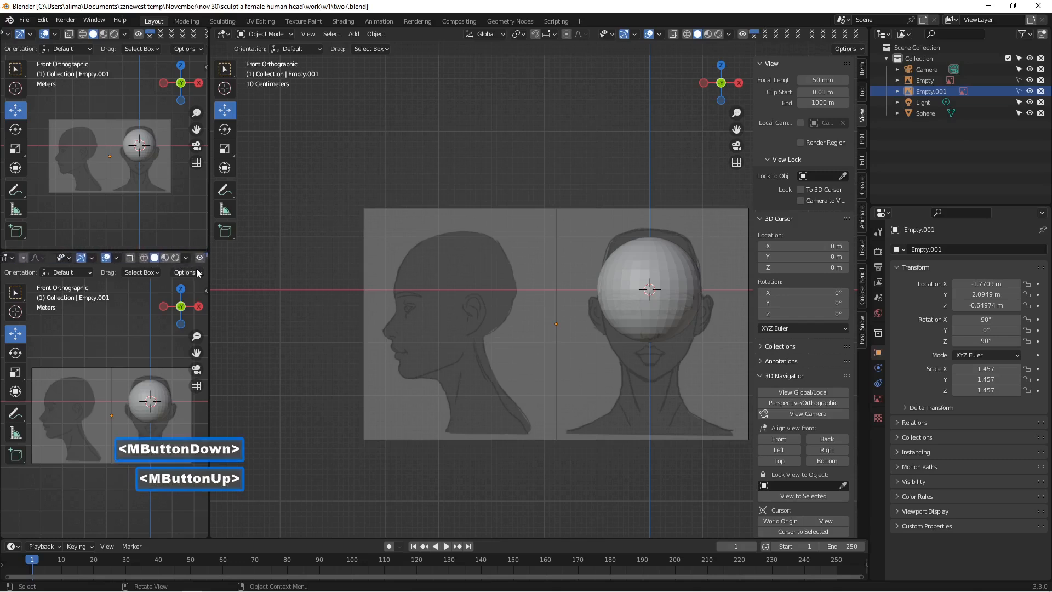
pyautogui.moveTo(118, 259)
pyautogui.mouseDown(button='middle')
pyautogui.moveTo(137, 260)
pyautogui.moveTo(117, 259)
pyautogui.mouseUp(button='middle')
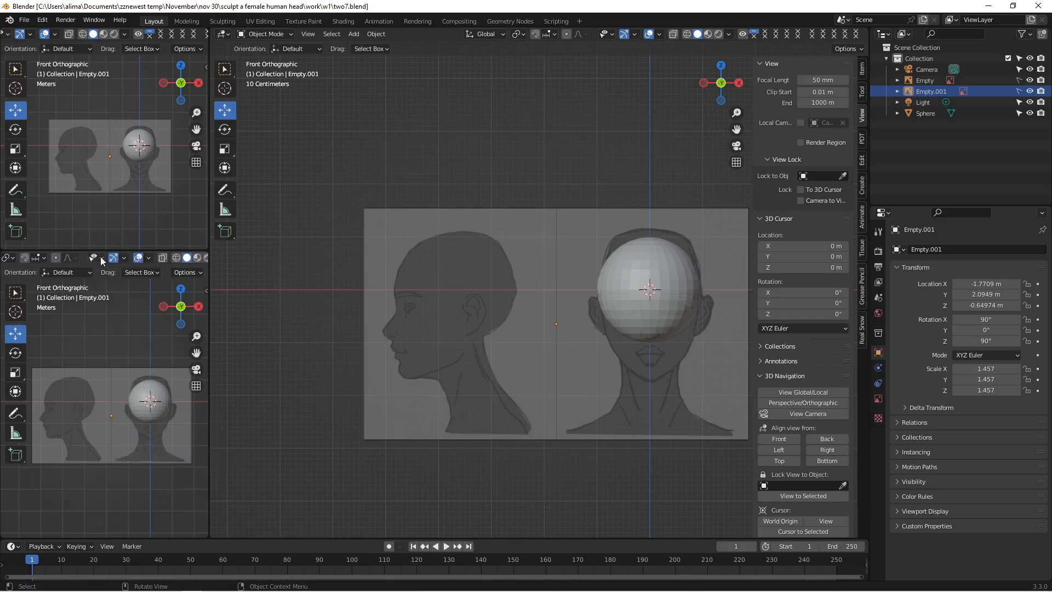
pyautogui.moveTo(162, 260); pyautogui.dragTo(136, 262, button='middle')
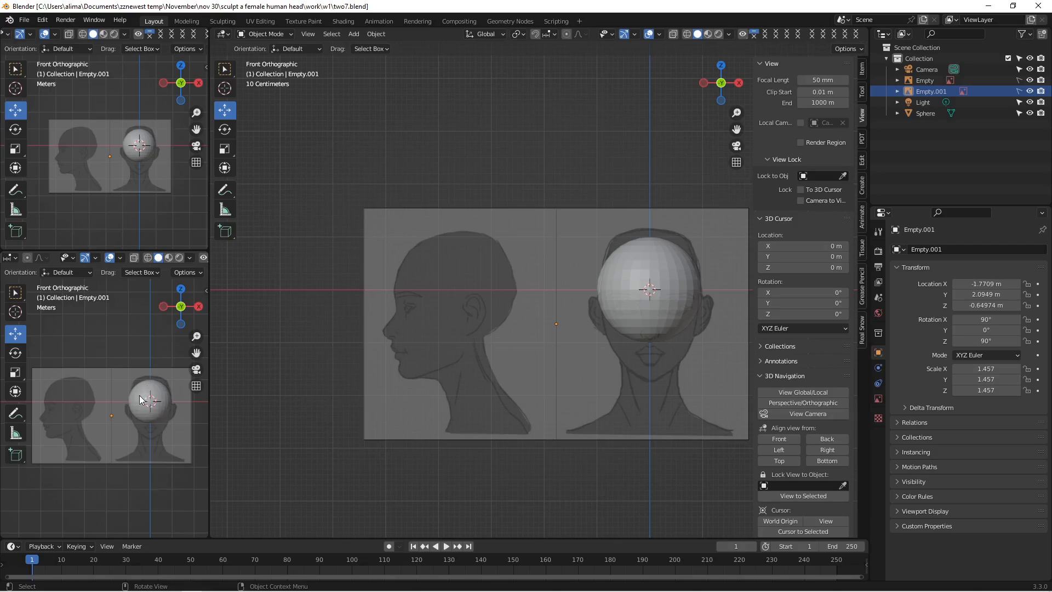
pyautogui.click(110, 260)
pyautogui.scroll(2, 121, 356)
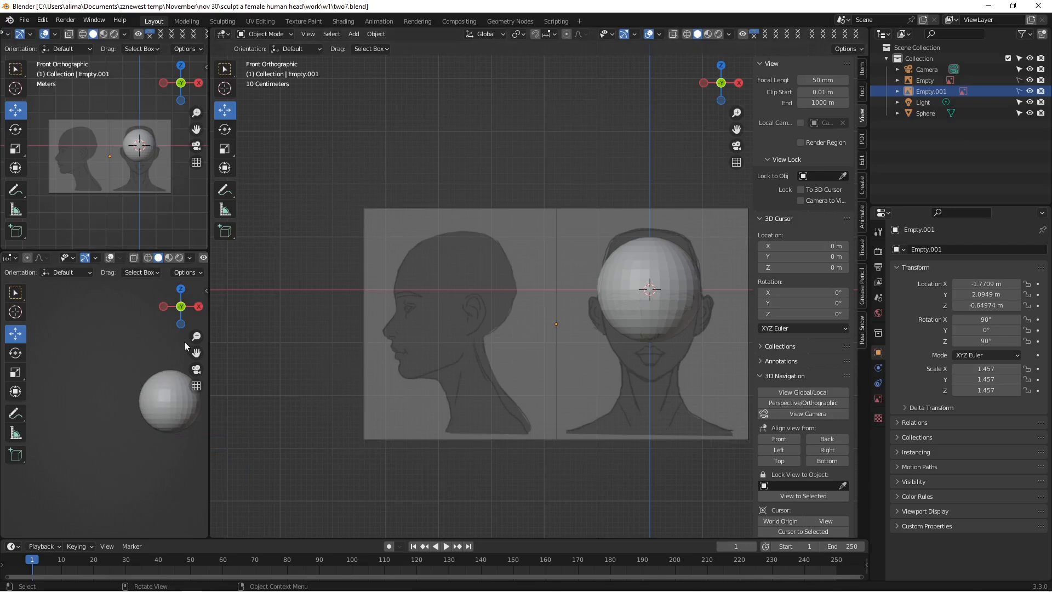
pyautogui.moveTo(196, 352); pyautogui.dragTo(108, 328)
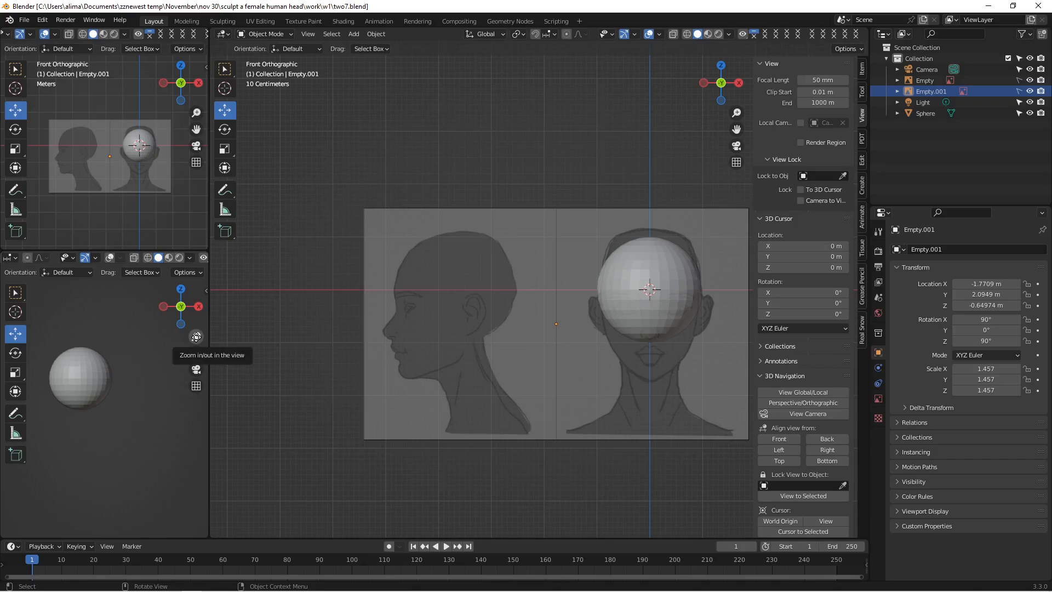
pyautogui.moveTo(196, 336); pyautogui.dragTo(210, 356)
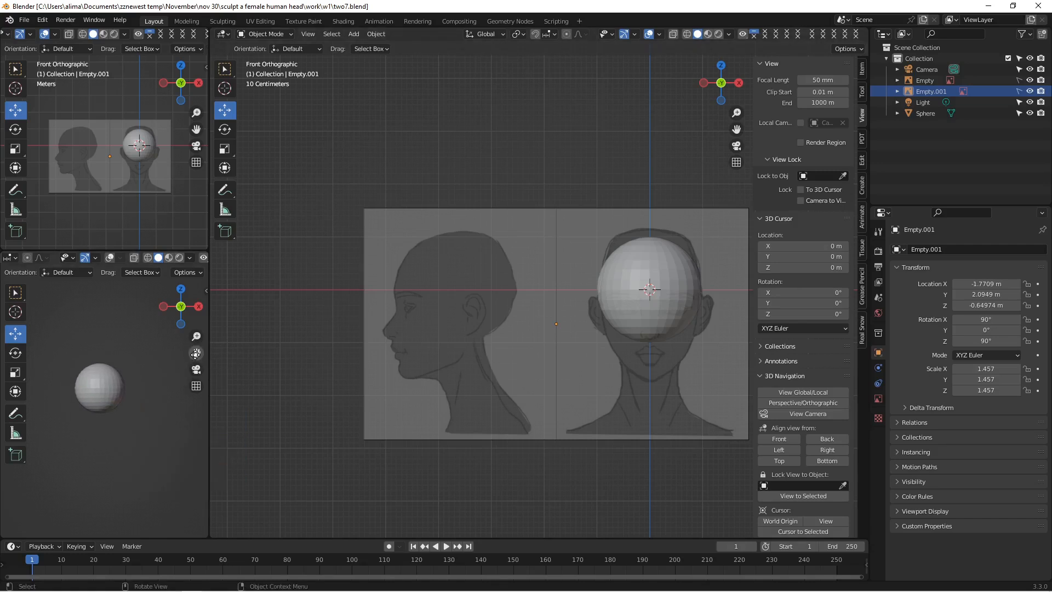
pyautogui.moveTo(196, 353); pyautogui.dragTo(211, 353)
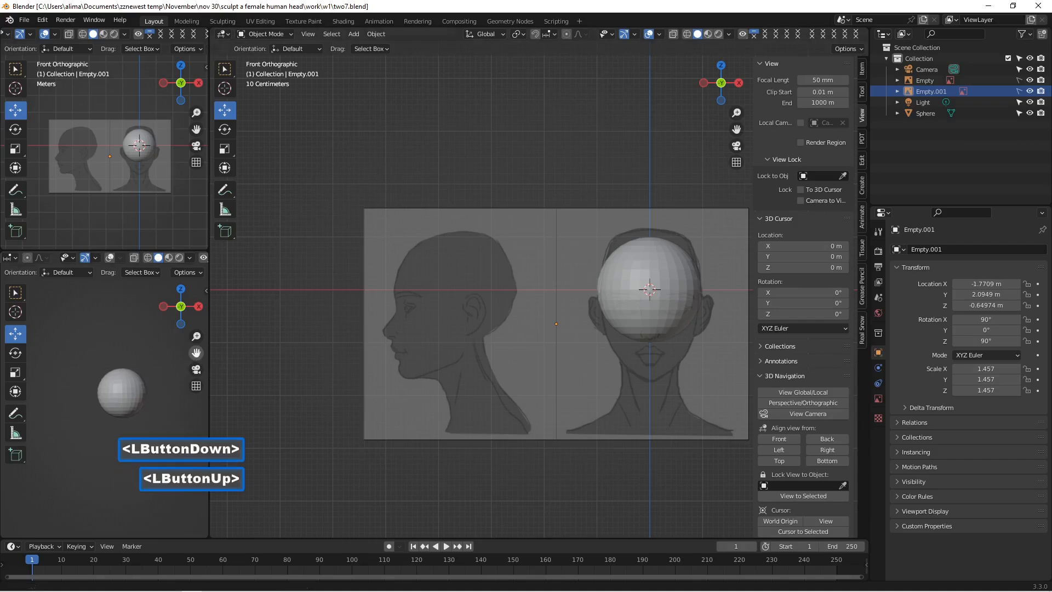
pyautogui.scroll(3, 160, 362)
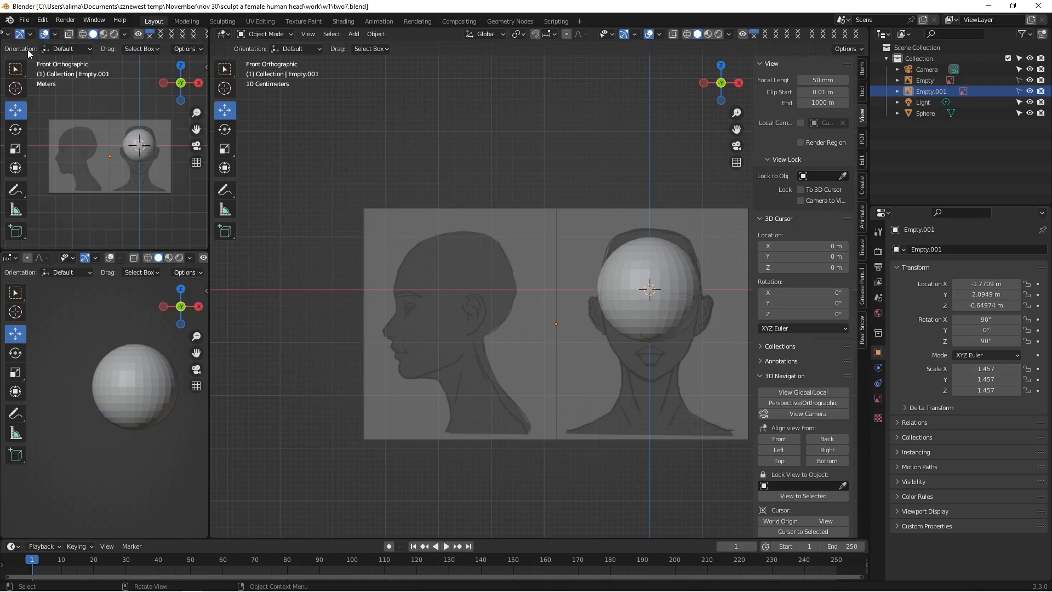
# Step: Turn the upper small viewport into an Image Editor showing all of female head ref pic 2.jpg, and save the file as two8.blend
pyautogui.moveTo(27, 34); pyautogui.dragTo(106, 44, button='middle')
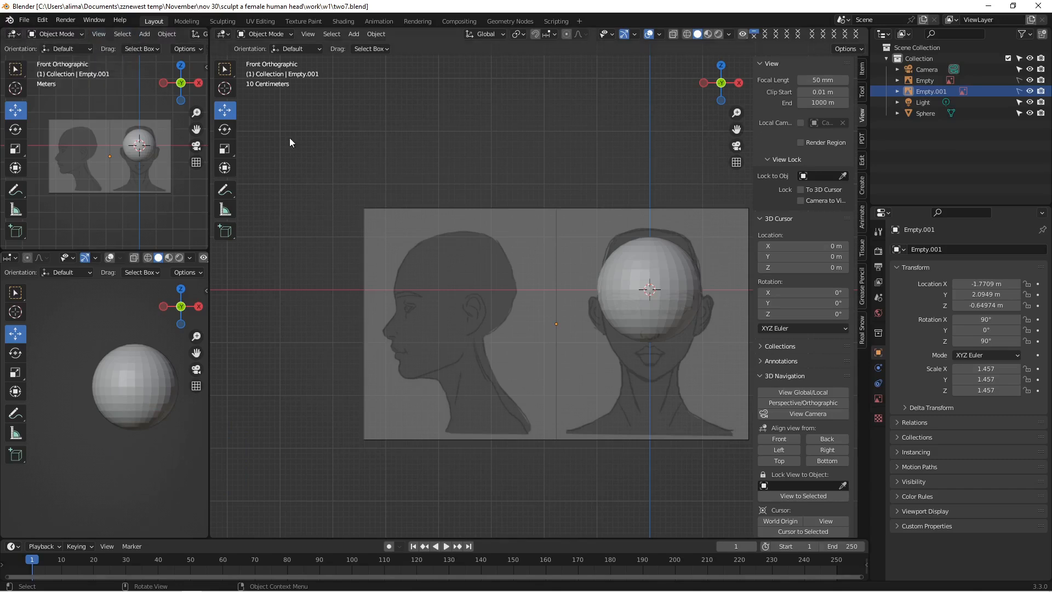
pyautogui.click(19, 36)
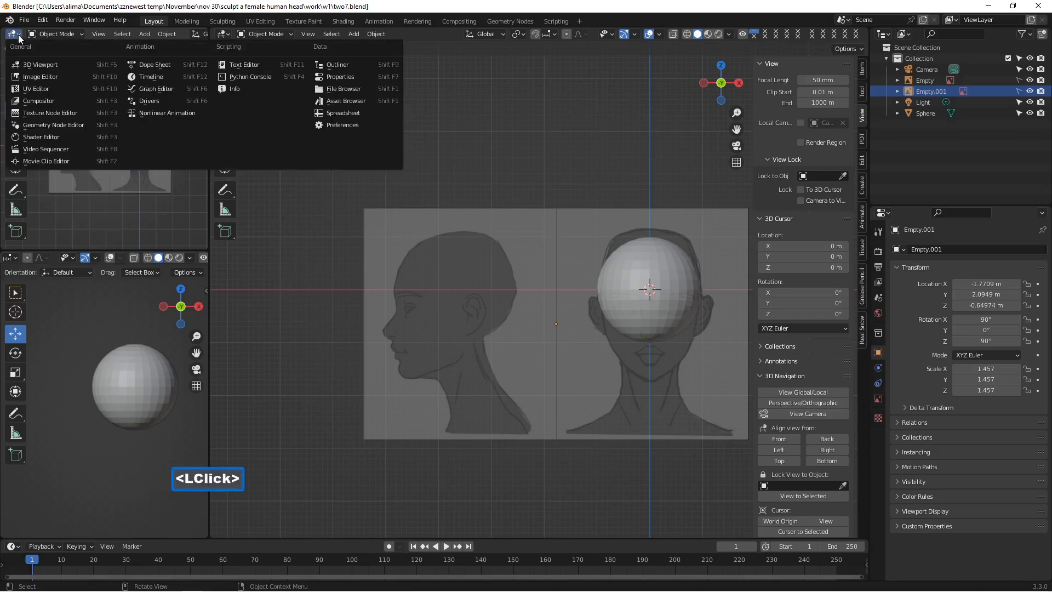
pyautogui.click(64, 77)
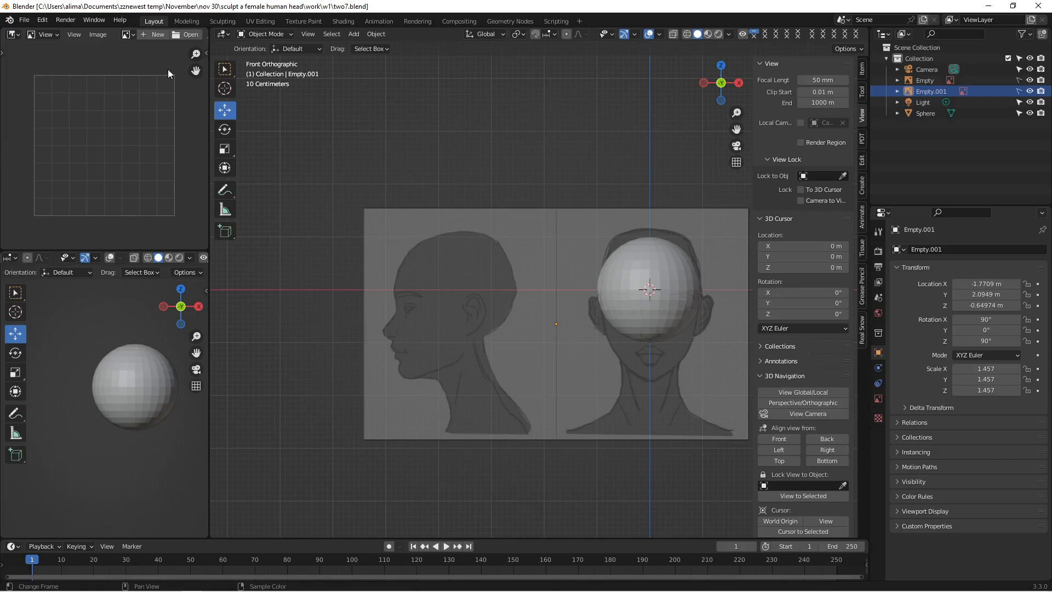
pyautogui.click(129, 34)
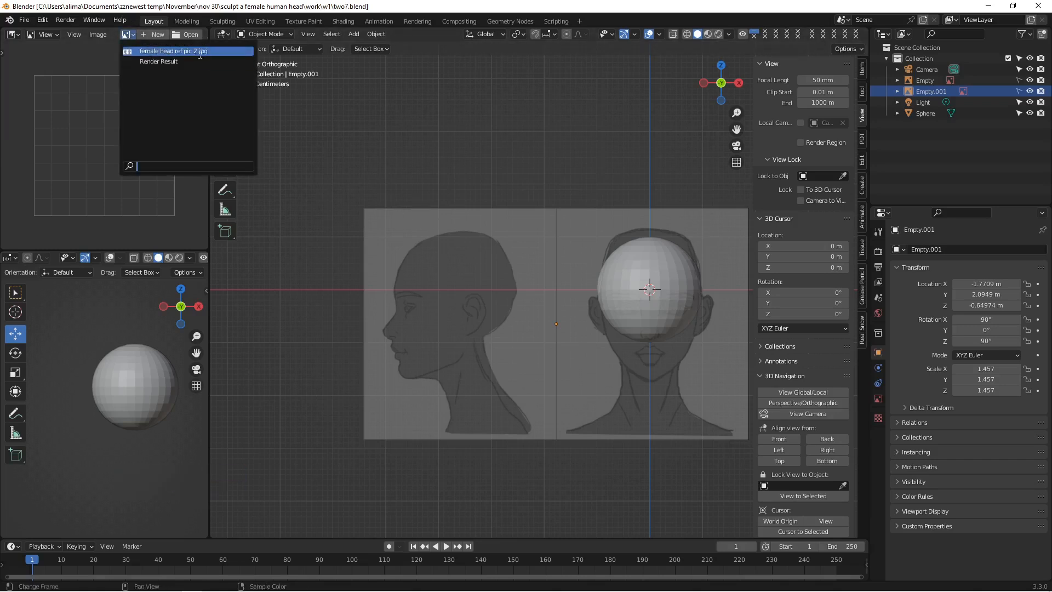
pyautogui.click(220, 51)
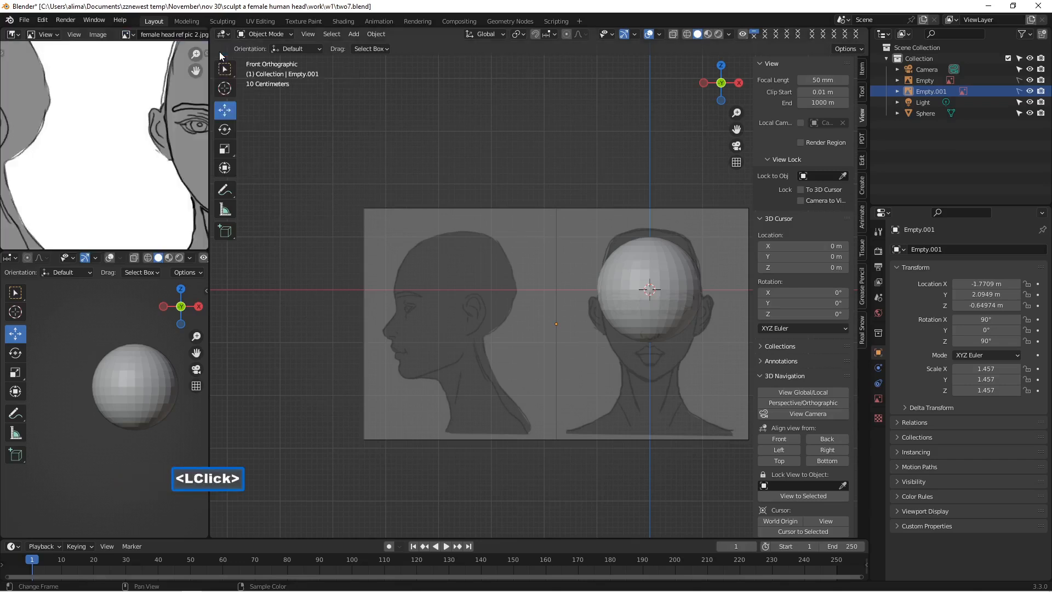
pyautogui.scroll(-3, 138, 165)
pyautogui.scroll(-1, 138, 165)
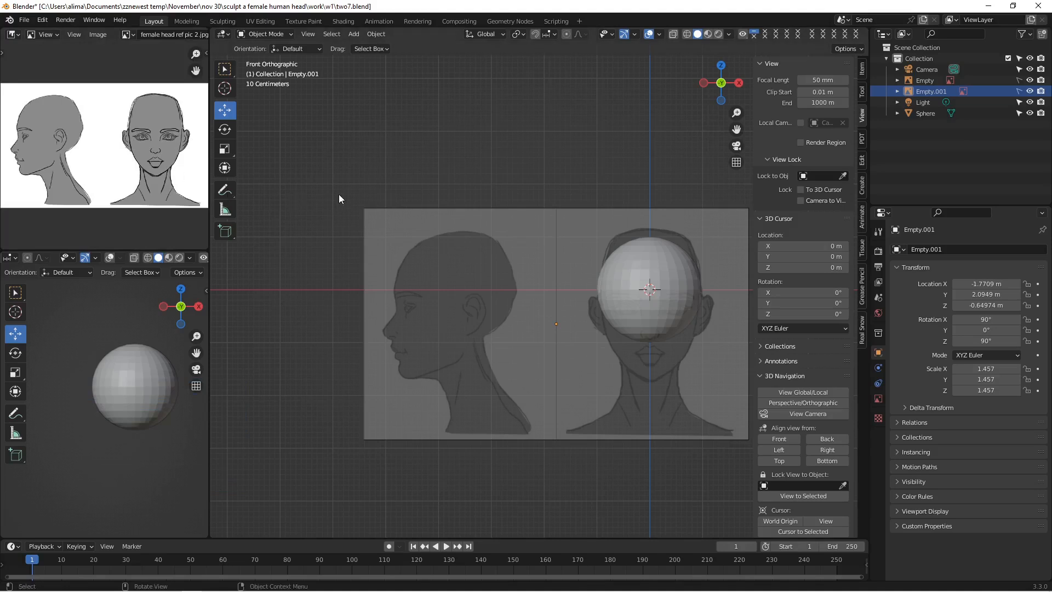
pyautogui.press('Insert')
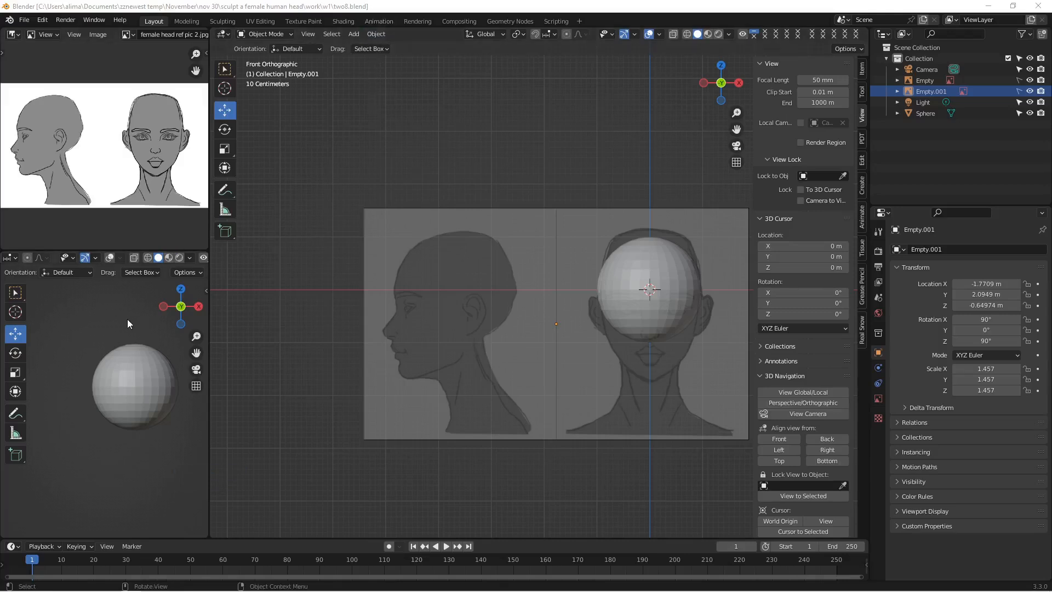
# Step: Set the lower small viewport's shading to MatCap lighting with the light brown matcap and Cavity enabled, and save the file as two9.blend
pyautogui.click(106, 316)
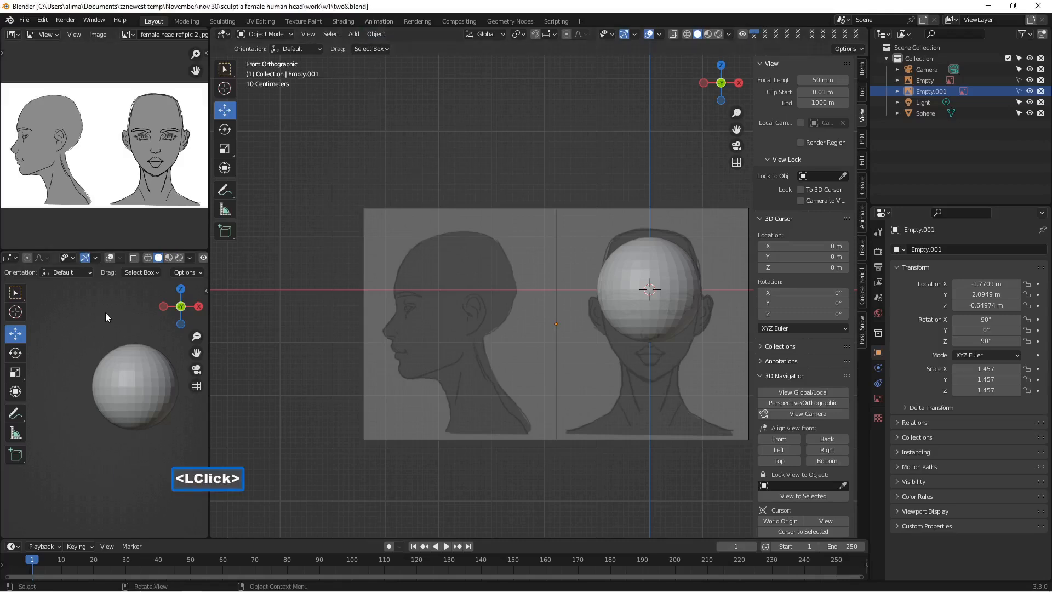
pyautogui.press('t')
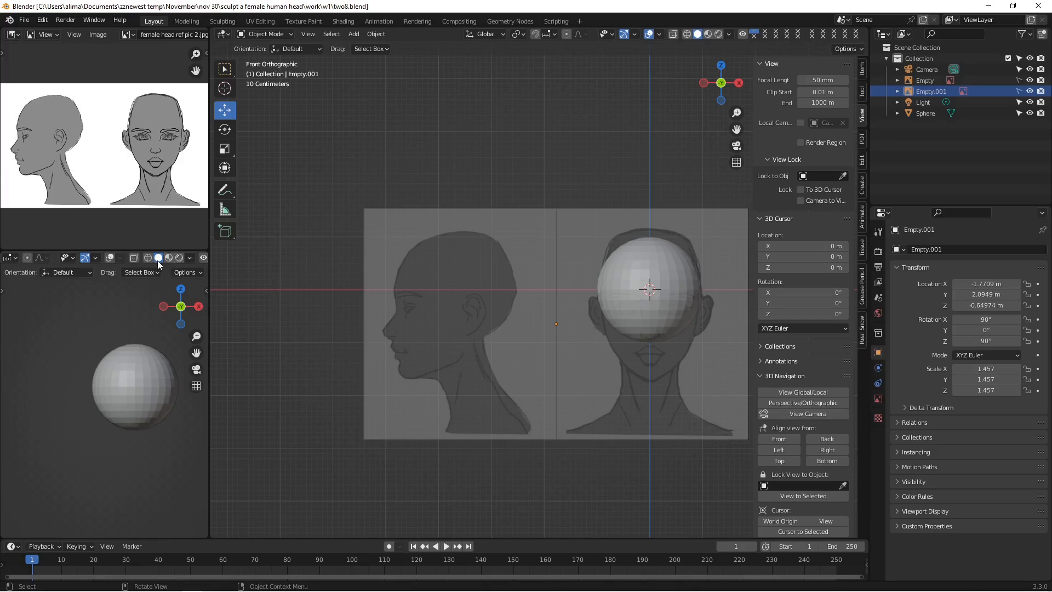
pyautogui.click(189, 257)
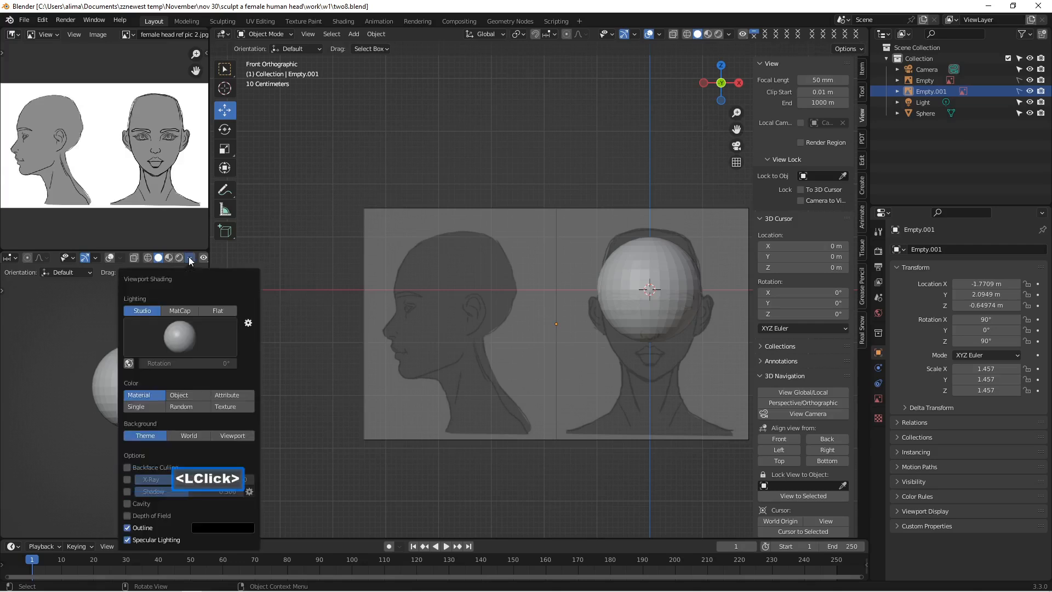
pyautogui.click(186, 310)
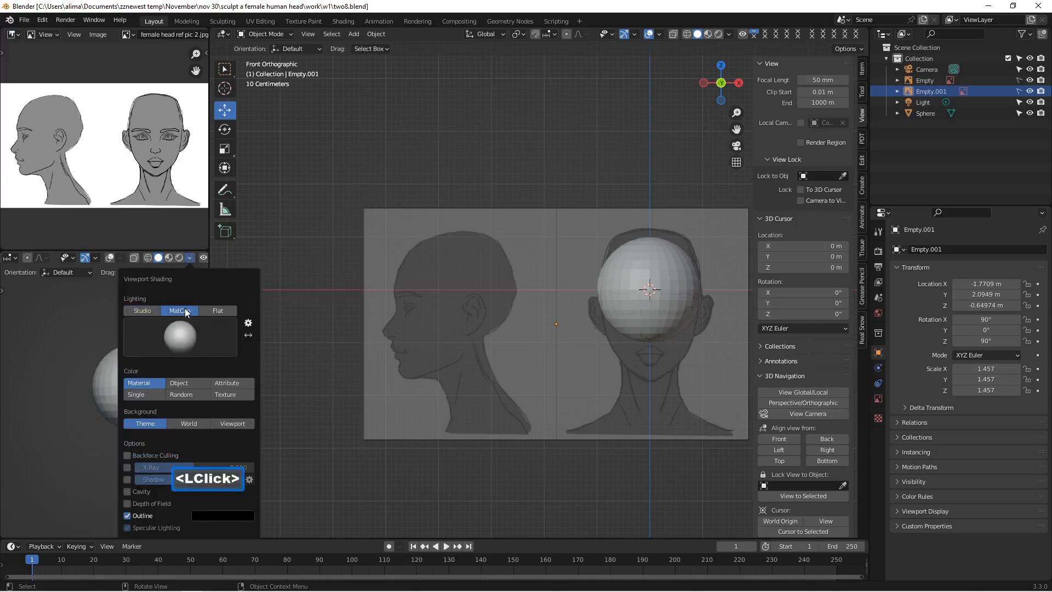
pyautogui.click(180, 340)
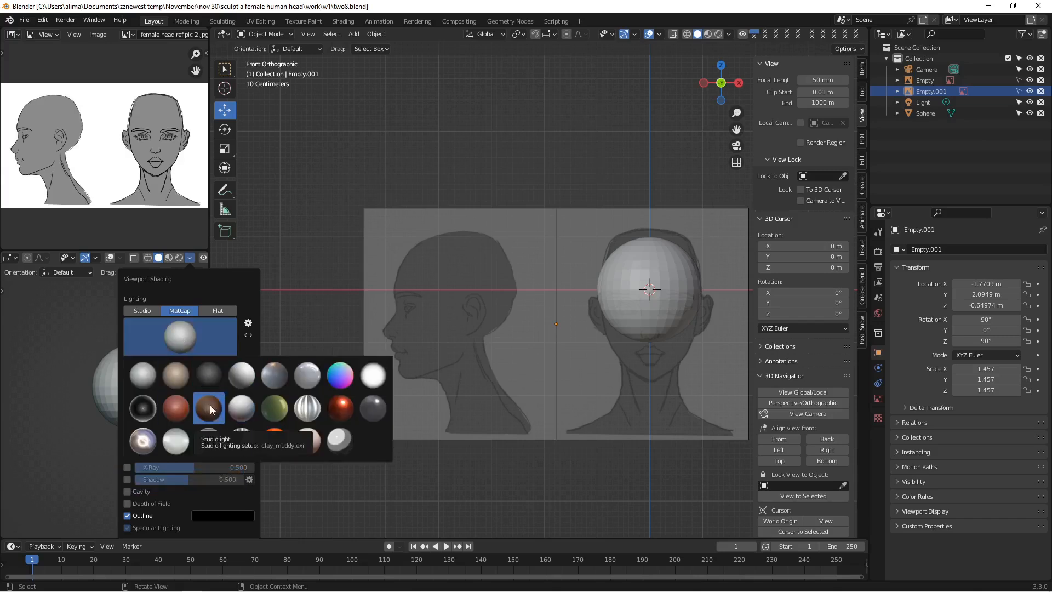
pyautogui.click(176, 375)
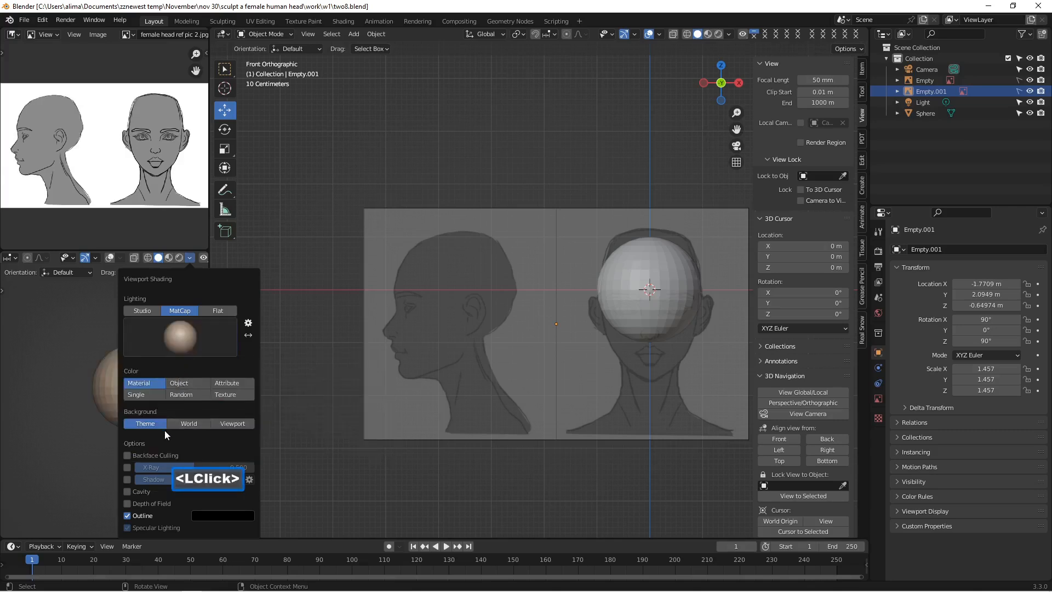
pyautogui.click(128, 492)
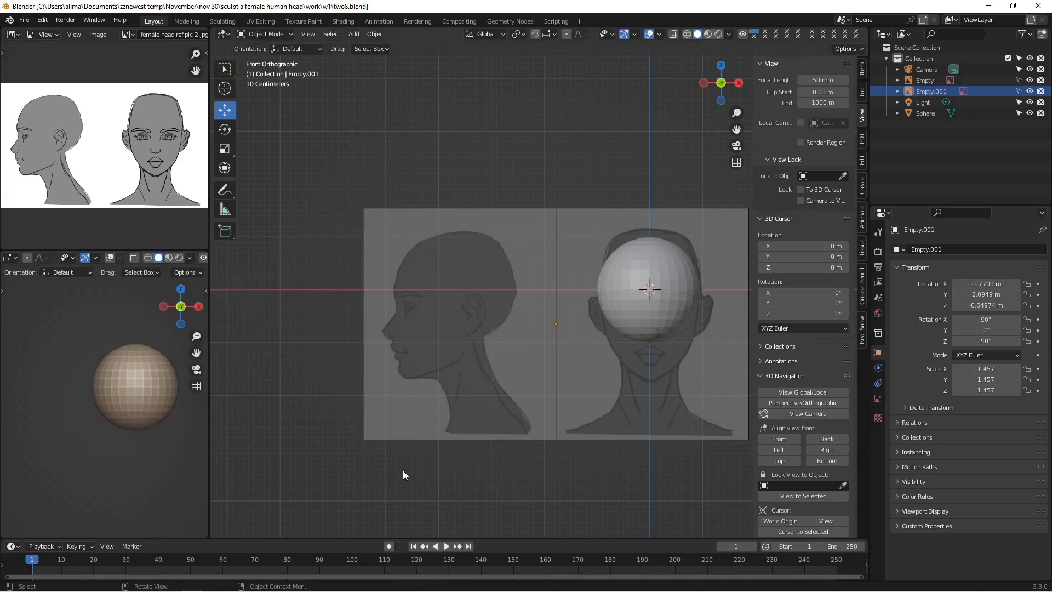
pyautogui.press('Insert')
# Step: Narrow the main viewport's sidebar and set that viewport's shading to MatCap lighting, Random color and Cavity enabled
pyautogui.moveTo(751, 182); pyautogui.dragTo(777, 183)
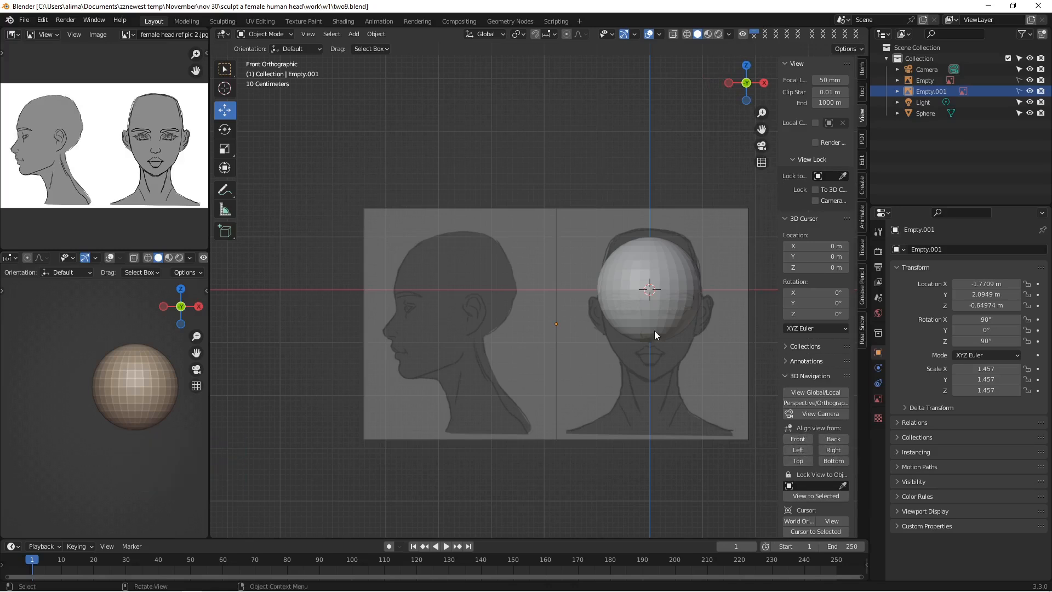
pyautogui.scroll(2, 671, 346)
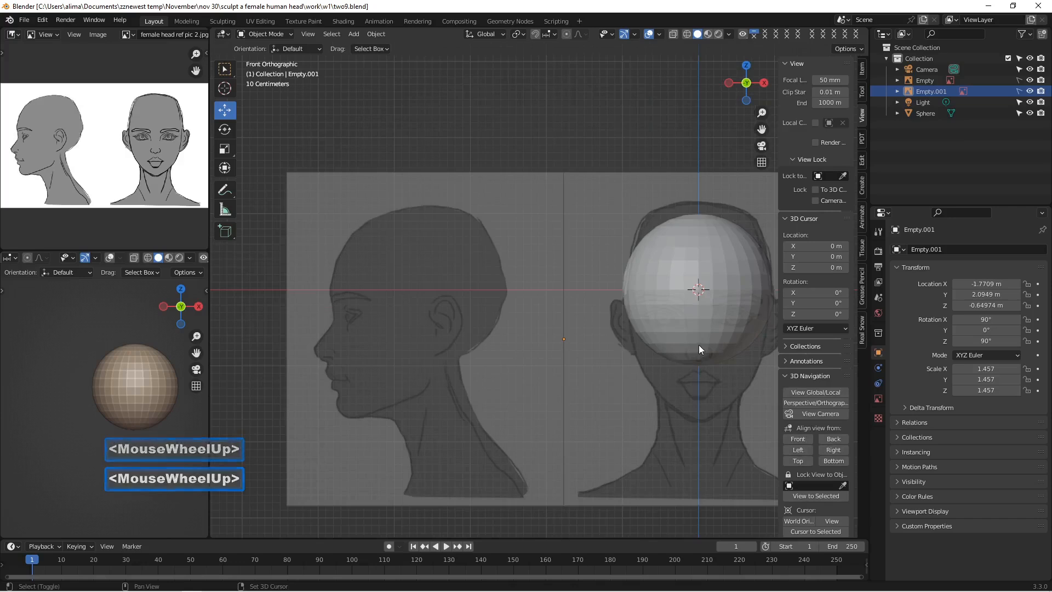
pyautogui.keyDown('shift'); pyautogui.moveTo(712, 331); pyautogui.dragTo(553, 273, button='middle'); pyautogui.keyUp('shift')
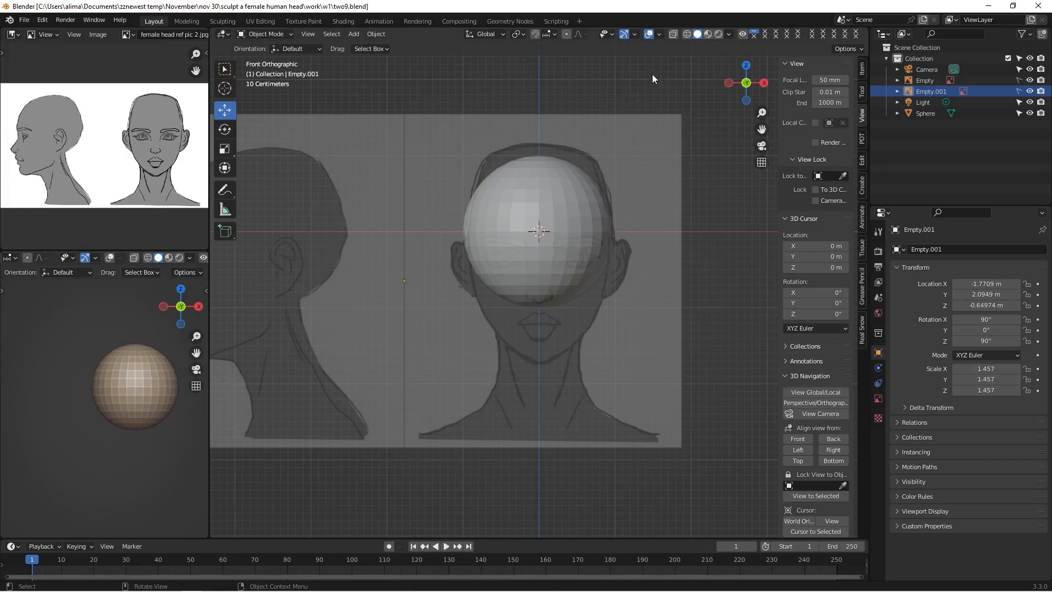
pyautogui.click(660, 34)
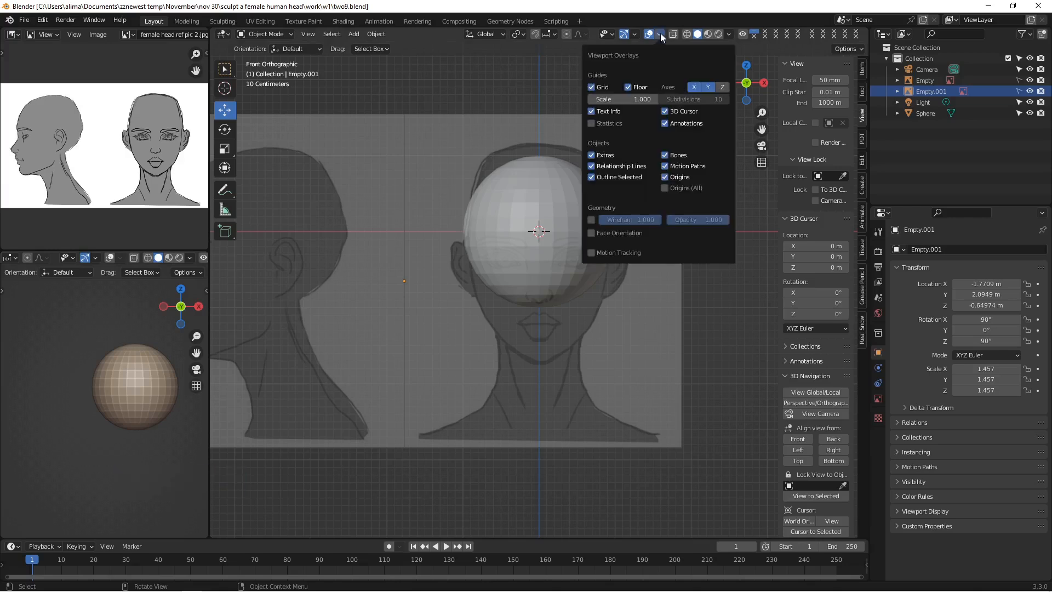
pyautogui.click(729, 35)
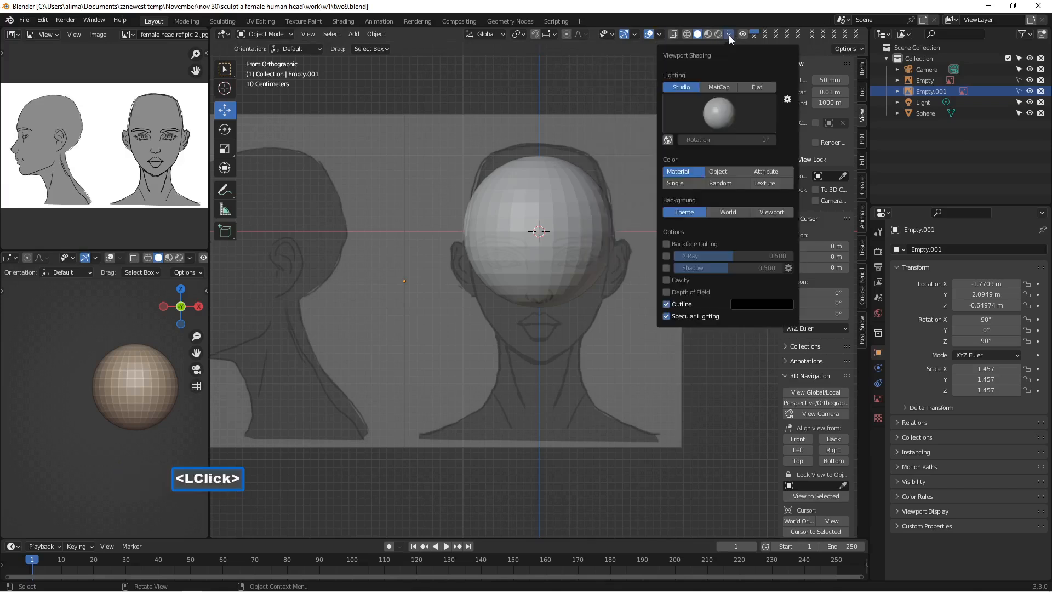
pyautogui.click(716, 88)
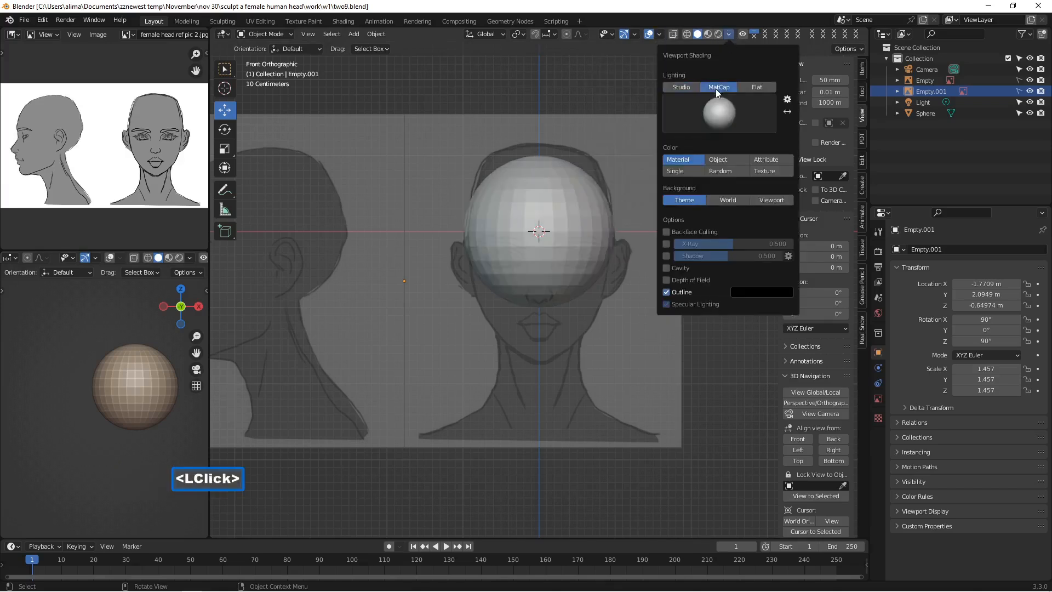
pyautogui.click(721, 172)
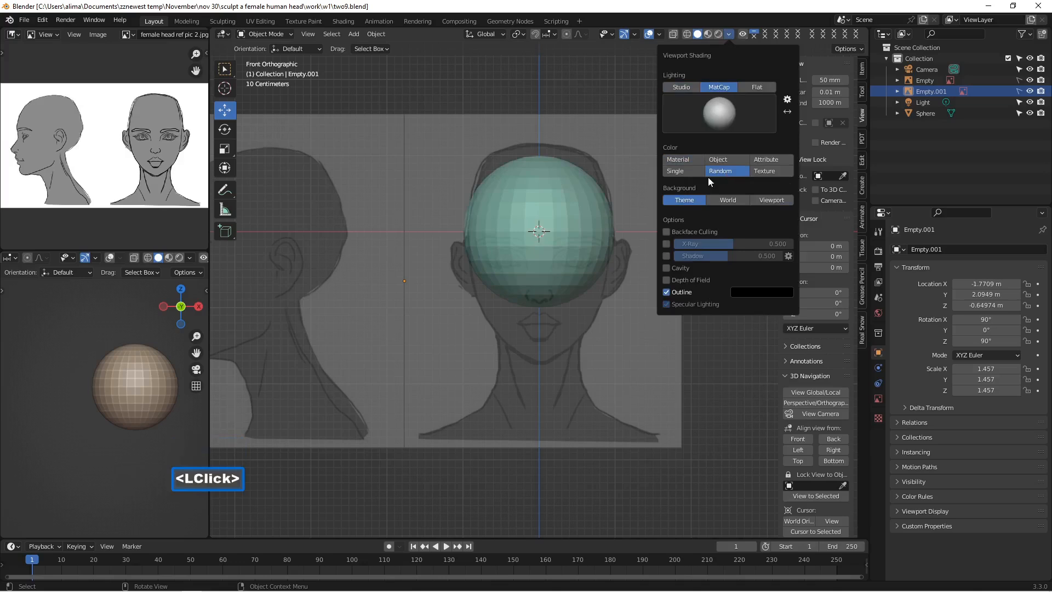
pyautogui.click(666, 268)
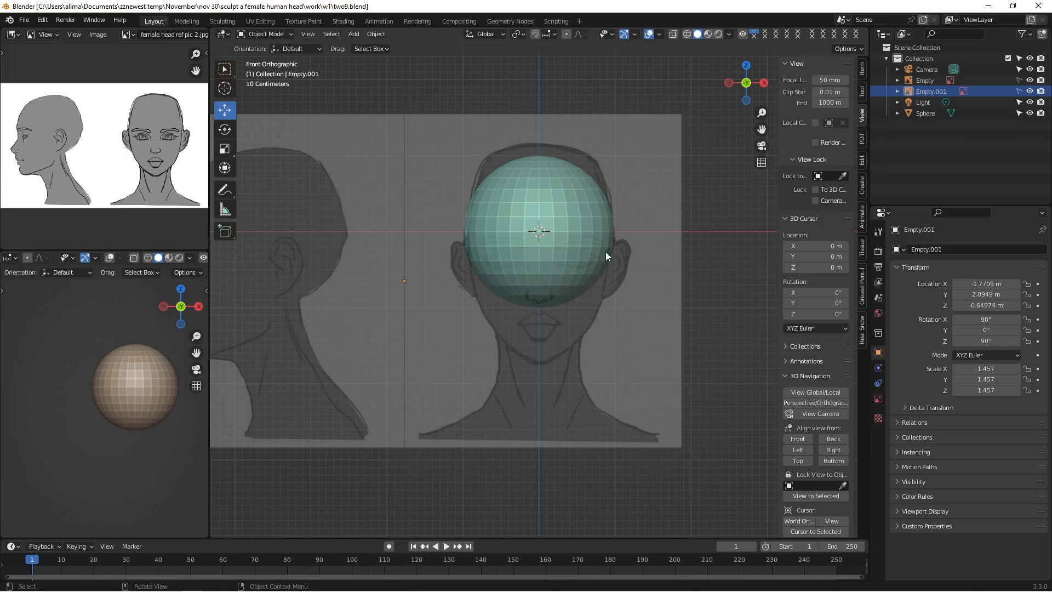
# Step: Select the sphere in the main viewport and compare it with the head reference in the right view, returning to the front view
pyautogui.scroll(2, 582, 223)
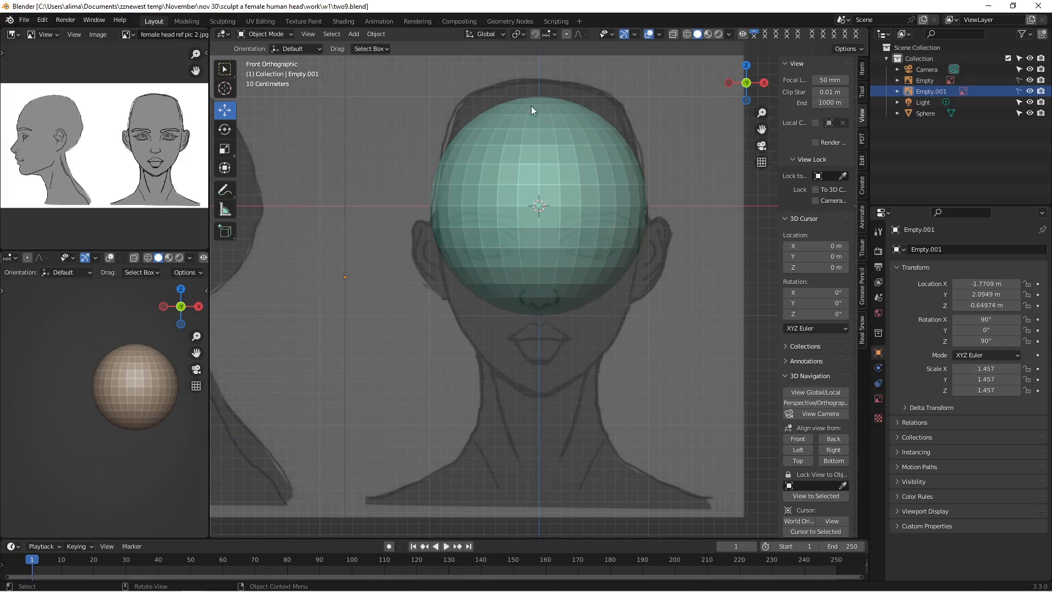
pyautogui.click(593, 199)
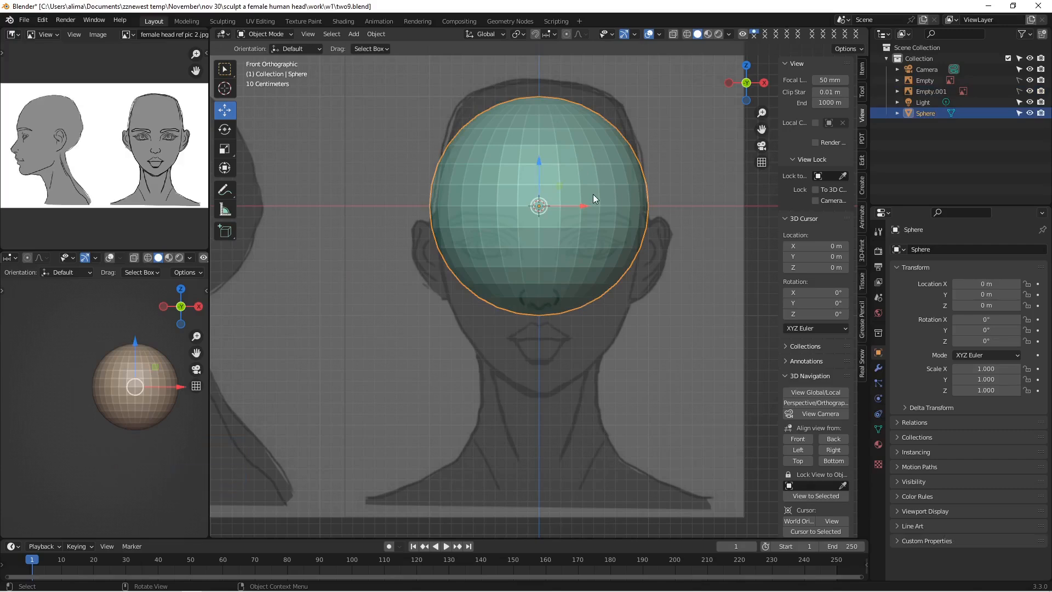
pyautogui.click(833, 450)
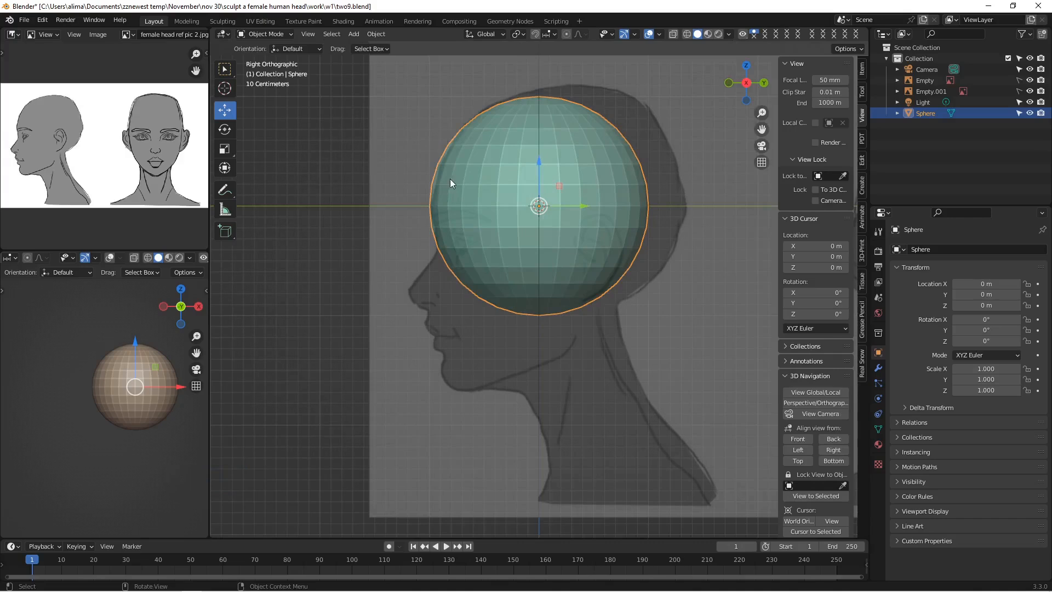
pyautogui.click(800, 438)
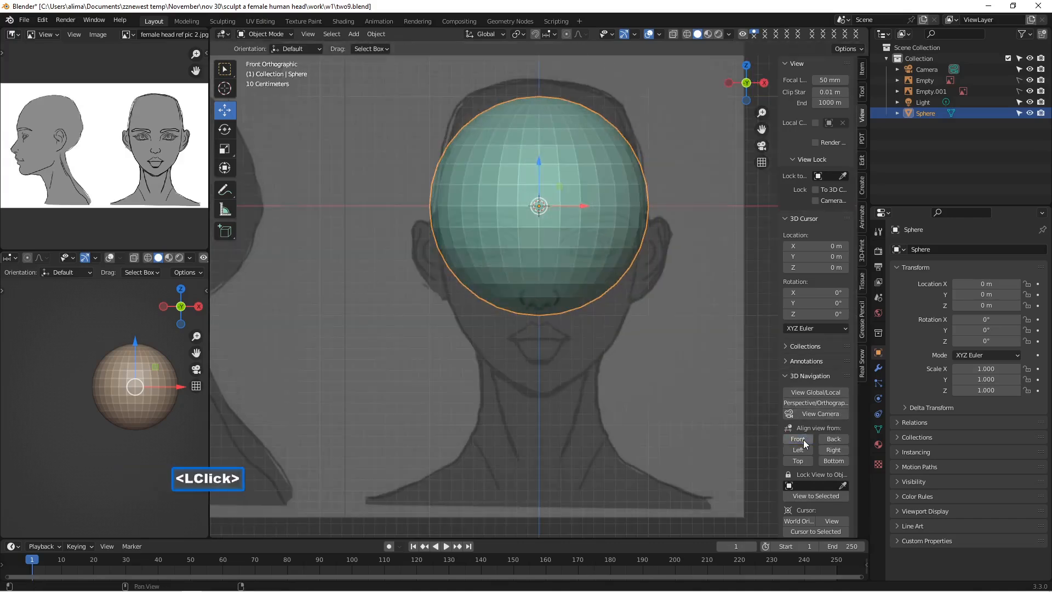
# Step: Duplicate the sphere, lower the copy over the jaw to about Z -0.74 m, and save the file as two10.blend
pyautogui.hotkey('shift', 'd')
pyautogui.click(675, 157)
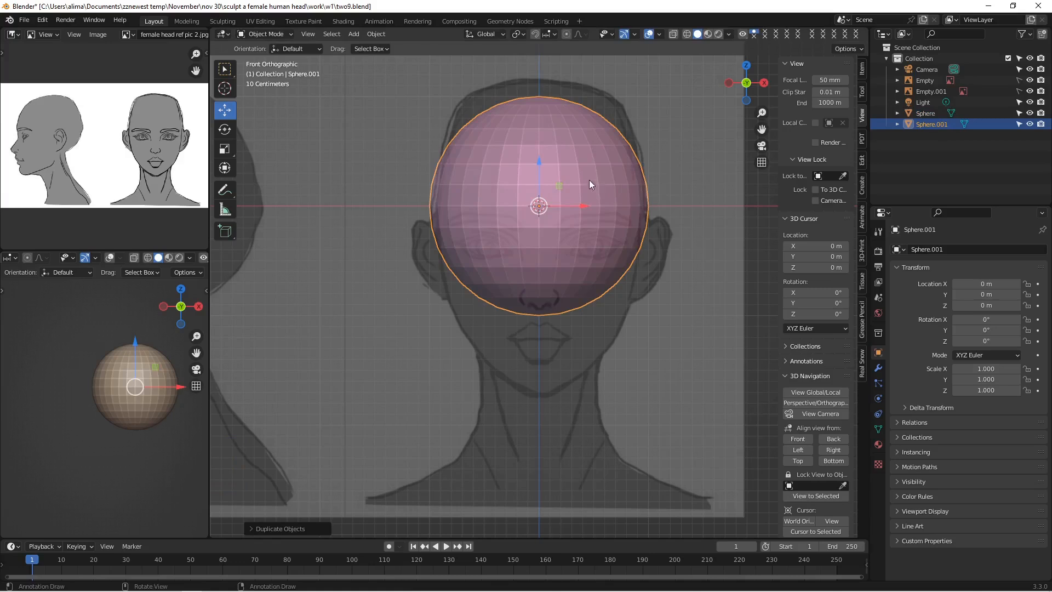
pyautogui.moveTo(538, 163); pyautogui.dragTo(541, 247)
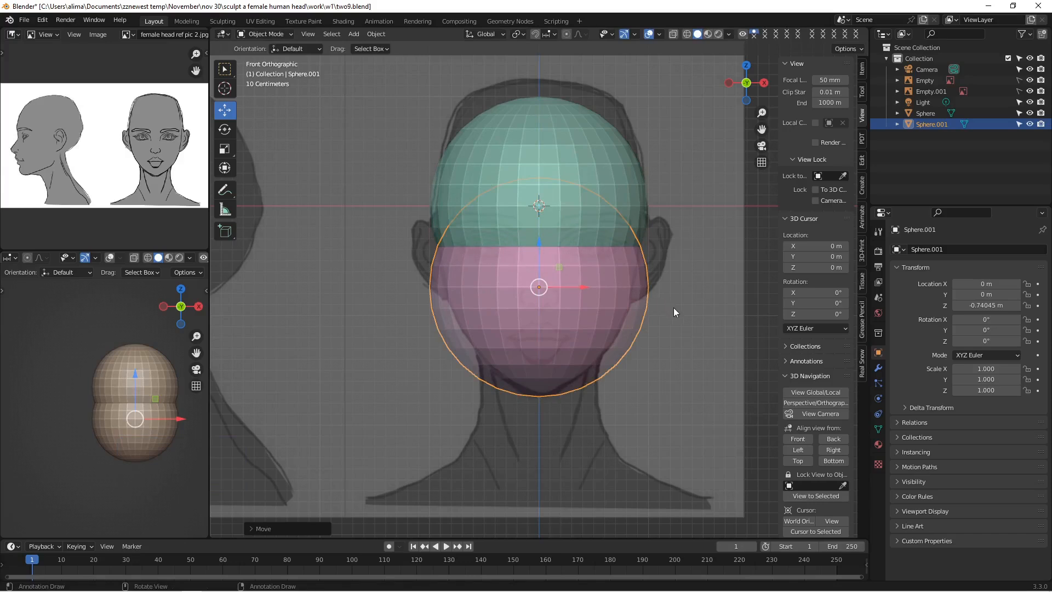
pyautogui.press('Insert')
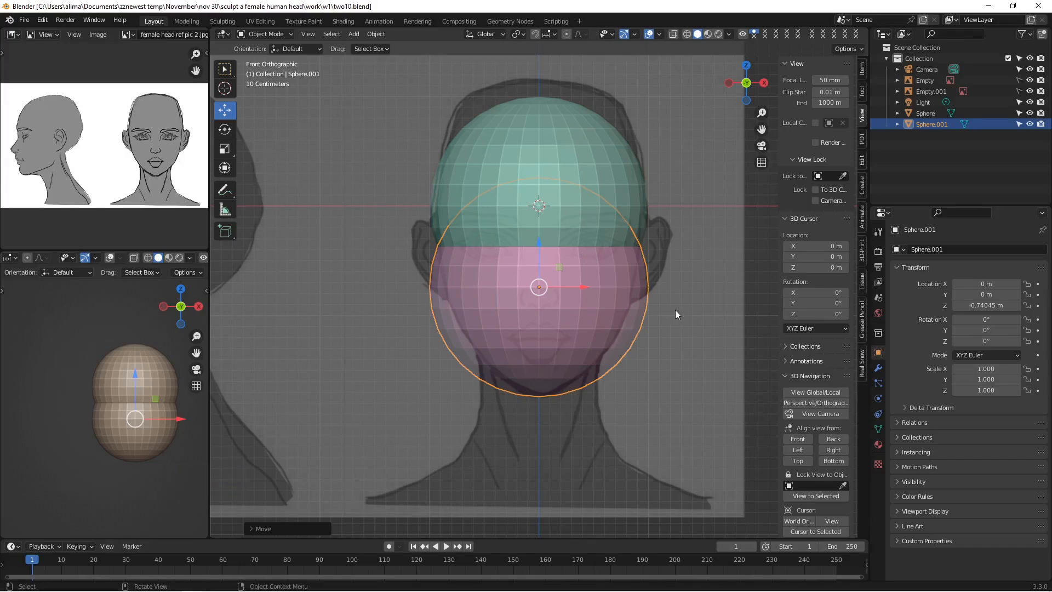
# Step: Add a cube at the scene centre and stretch it along Z to a scale of about 1.59
pyautogui.scroll(3, 675, 311)
pyautogui.scroll(-5, 630, 324)
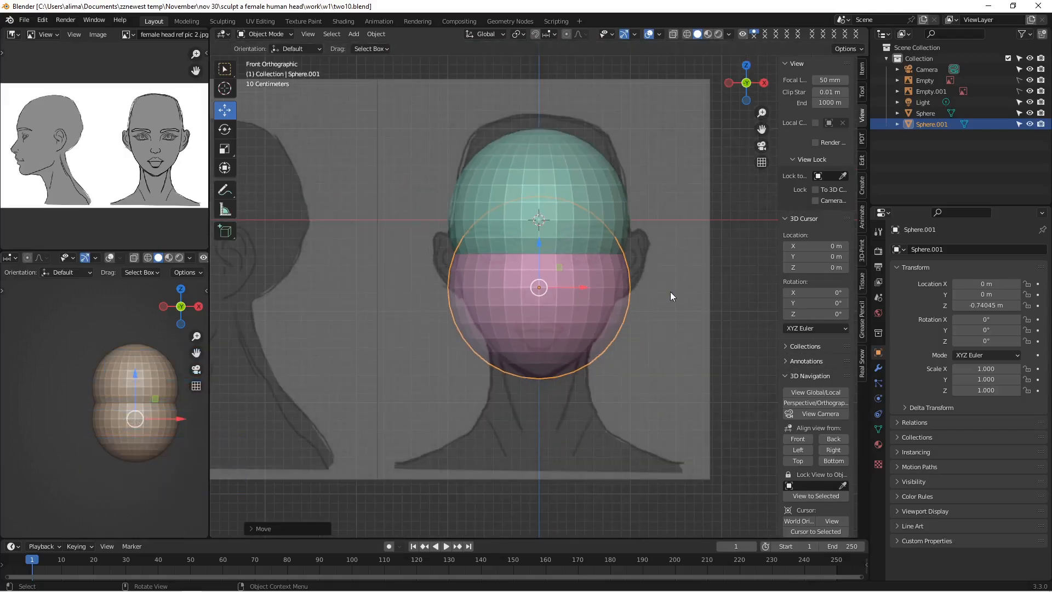
pyautogui.hotkey('shift', 'a')
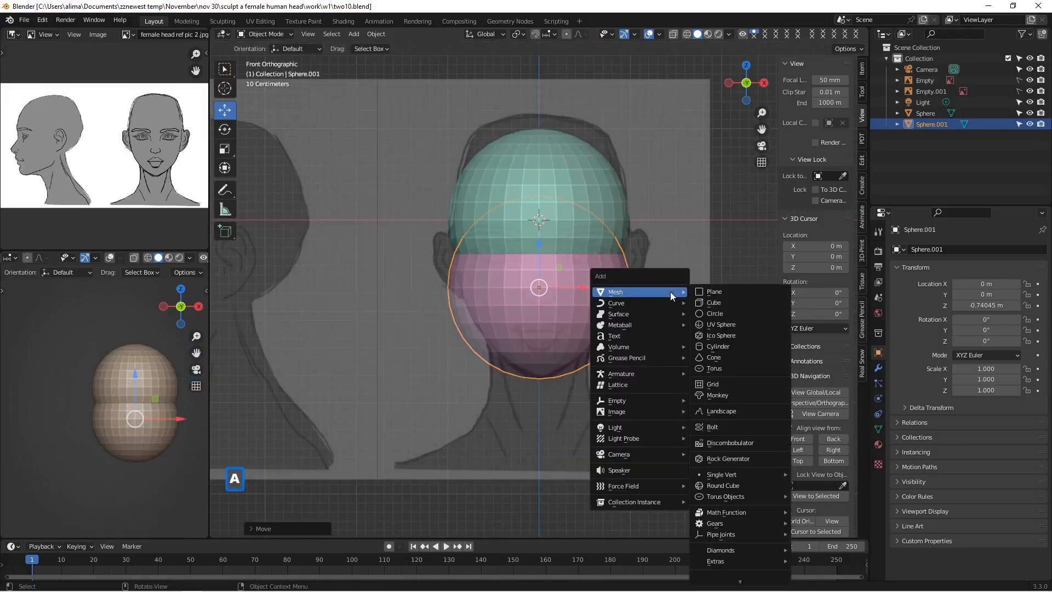
pyautogui.click(710, 303)
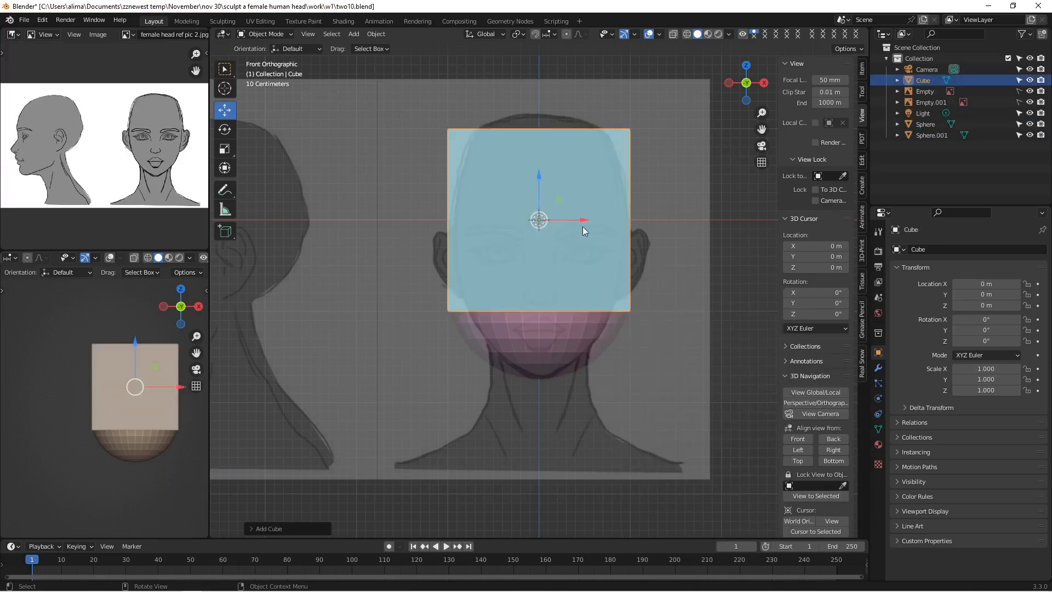
pyautogui.scroll(-3, 625, 325)
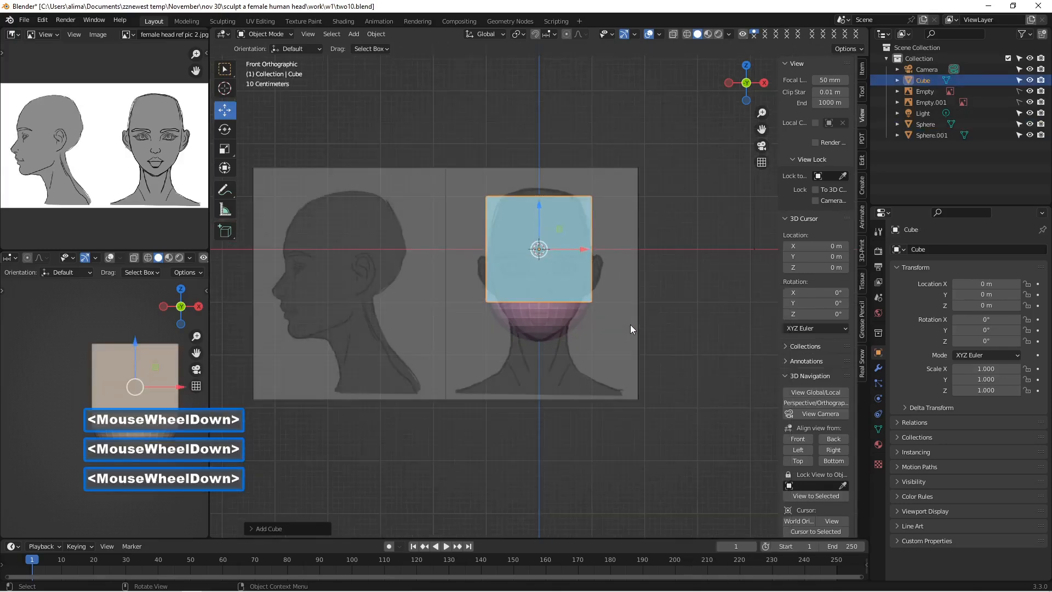
pyautogui.press('s')
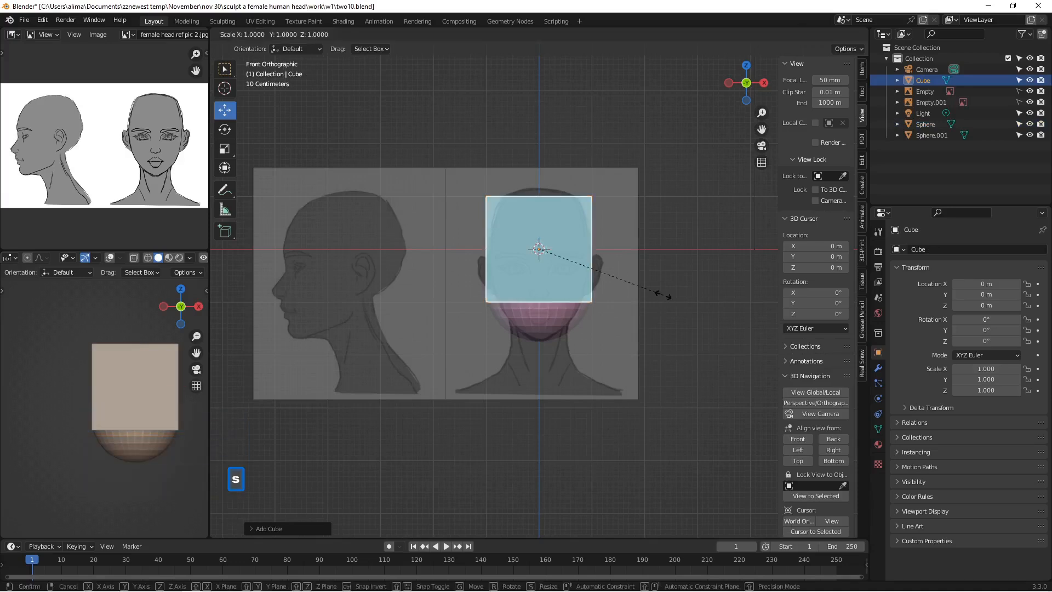
pyautogui.press('z')
pyautogui.click(675, 274)
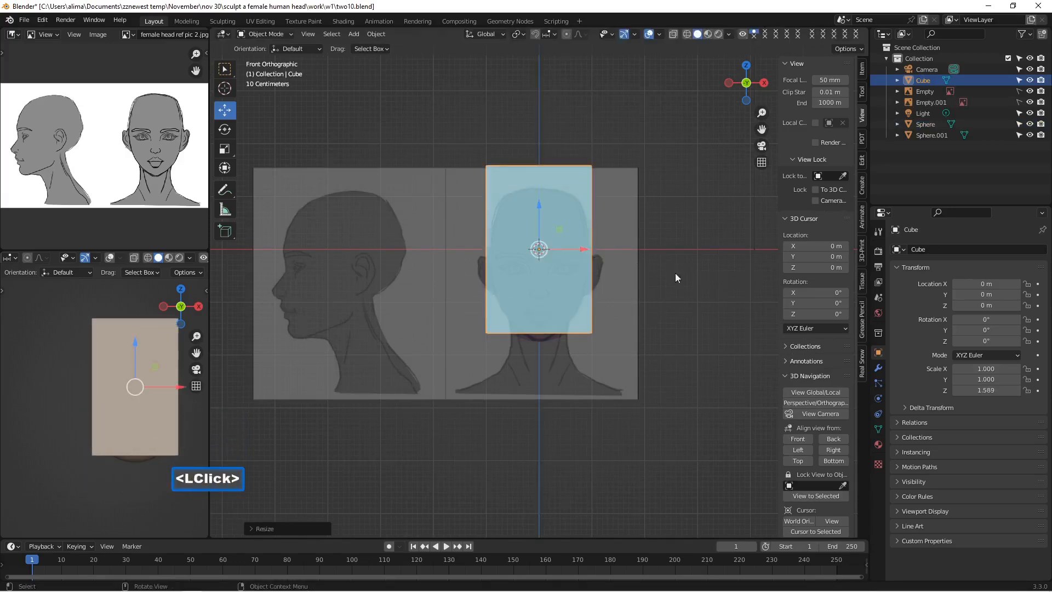
# Step: Stretch the cube further to a Z scale of about 2.05 and lower it to about Z -1.3 m
pyautogui.press('s')
pyautogui.press('z')
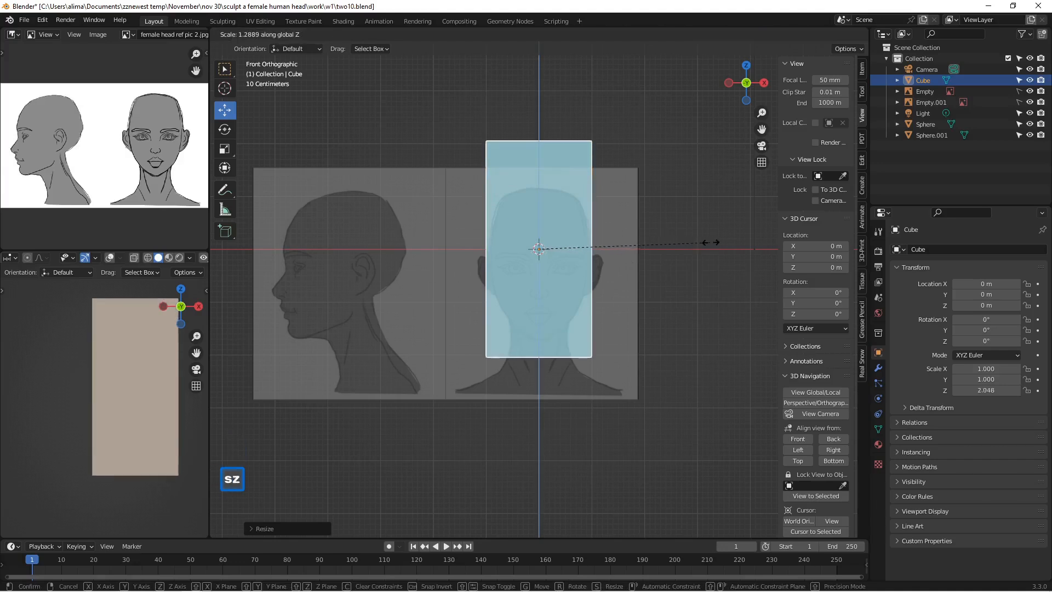
pyautogui.click(557, 189)
pyautogui.moveTo(540, 205); pyautogui.dragTo(543, 274)
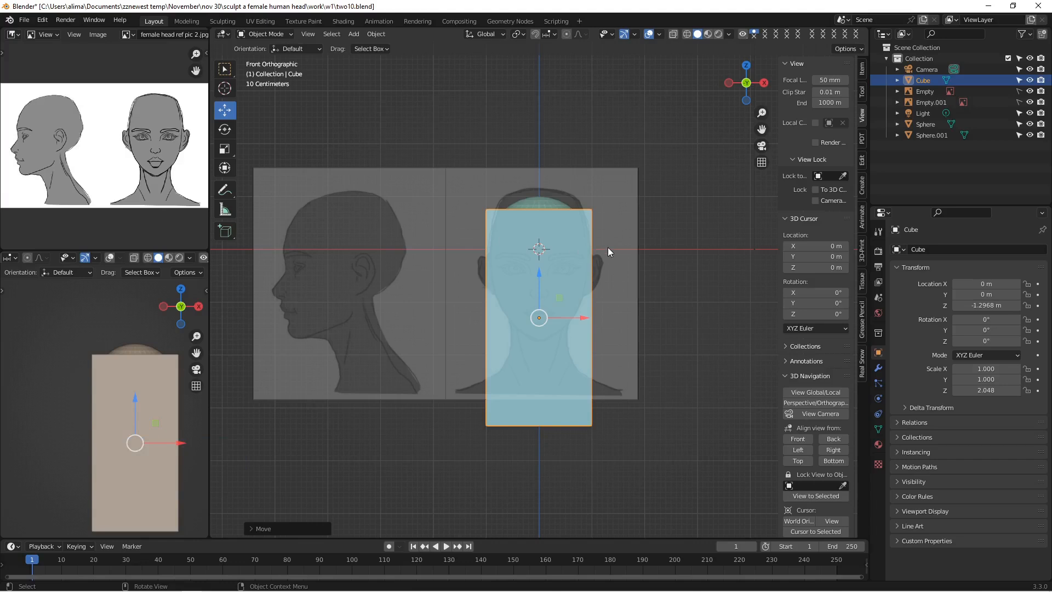
# Step: Cut four evenly spaced horizontal edge loops around the cube in Edit Mode, deselect them, and return to Object Mode
pyautogui.click(282, 34)
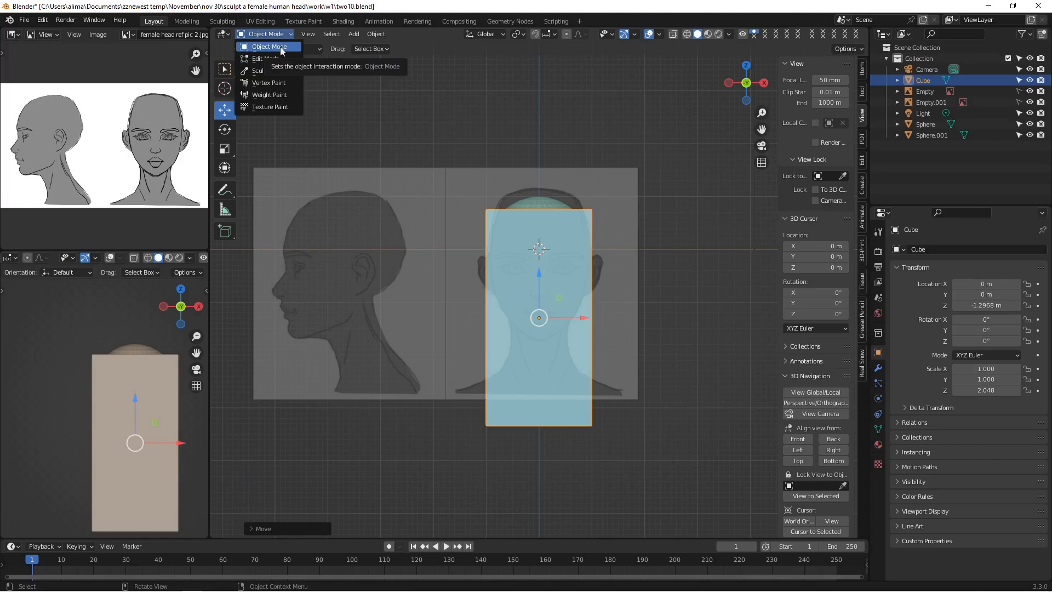
pyautogui.click(283, 45)
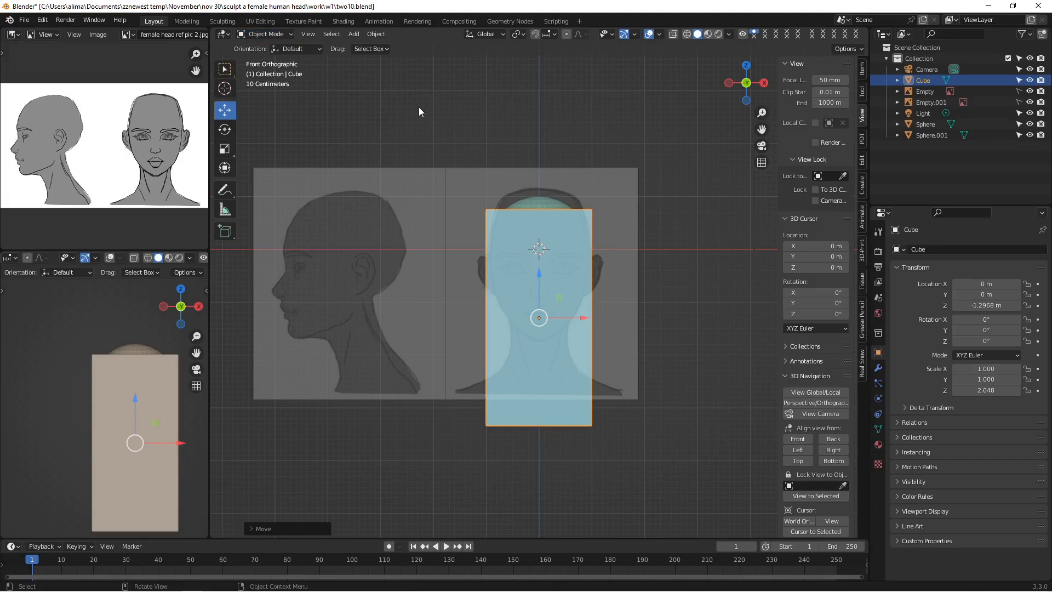
pyautogui.click(290, 33)
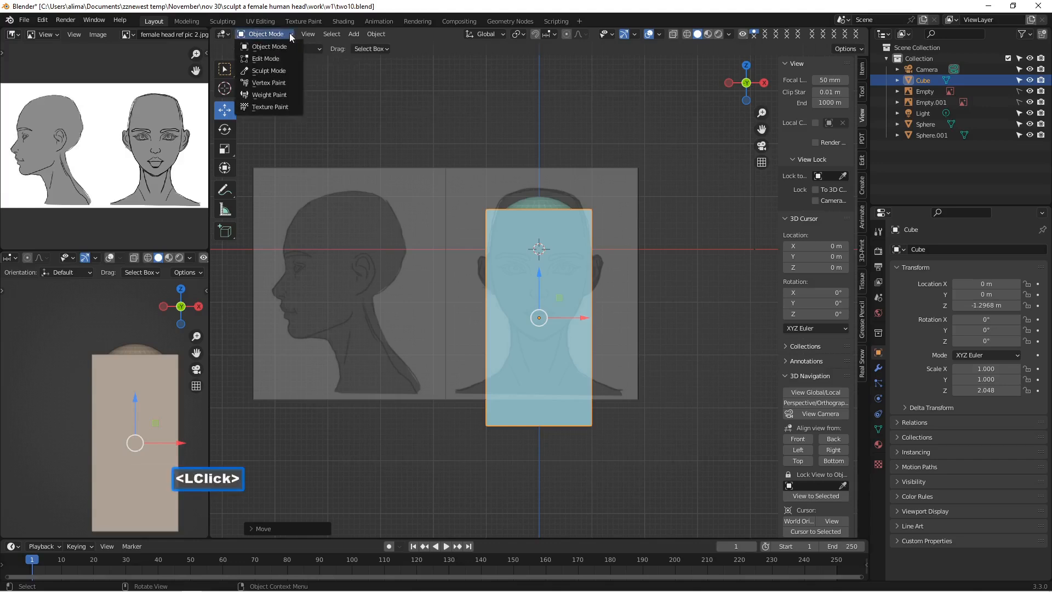
pyautogui.click(274, 58)
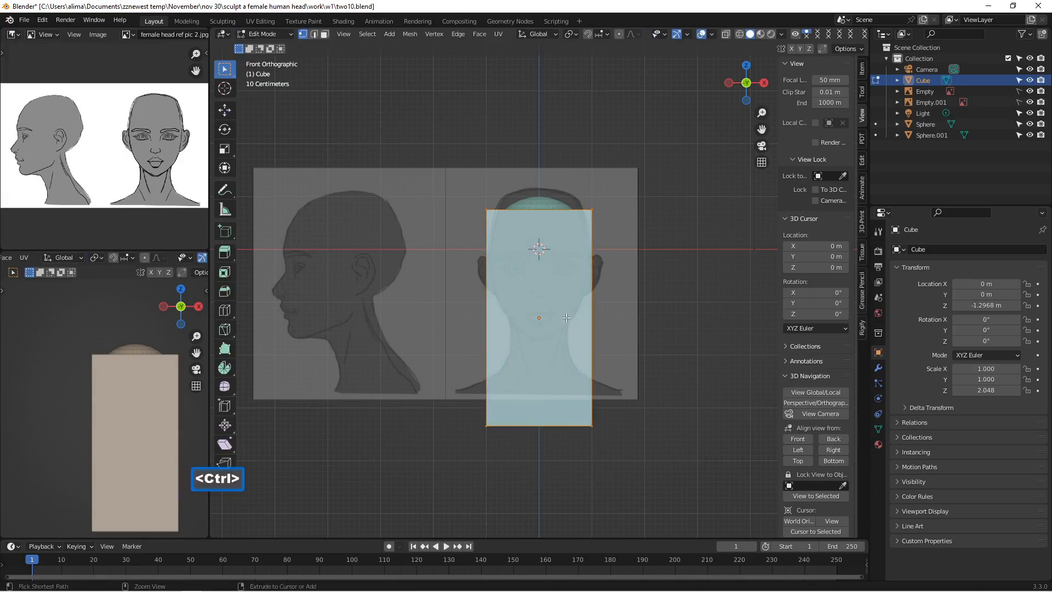
pyautogui.hotkey('ctrl', 'r')
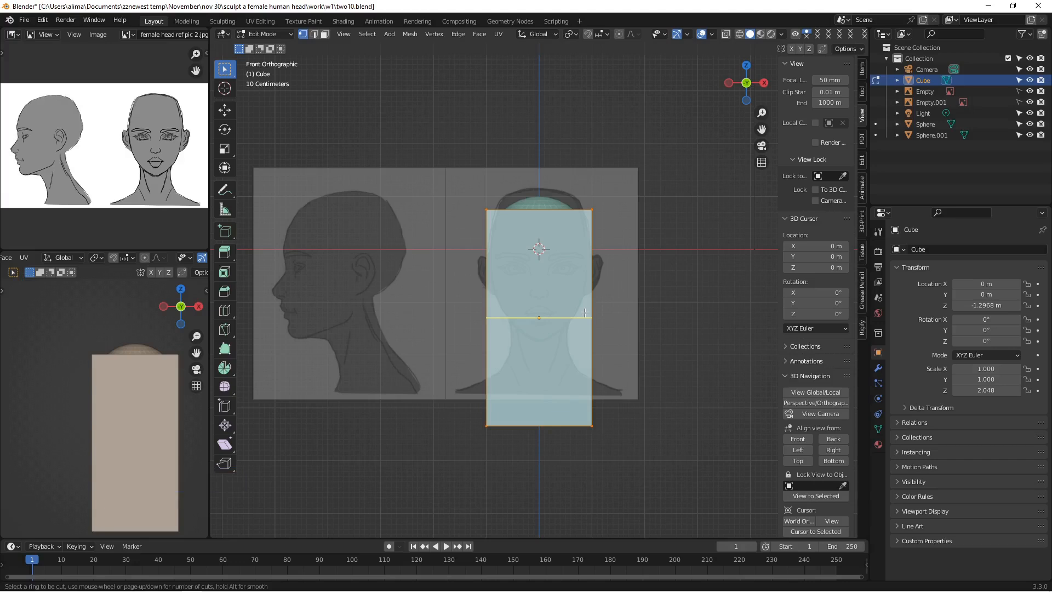
pyautogui.scroll(1, 585, 313)
pyautogui.scroll(1, 585, 312)
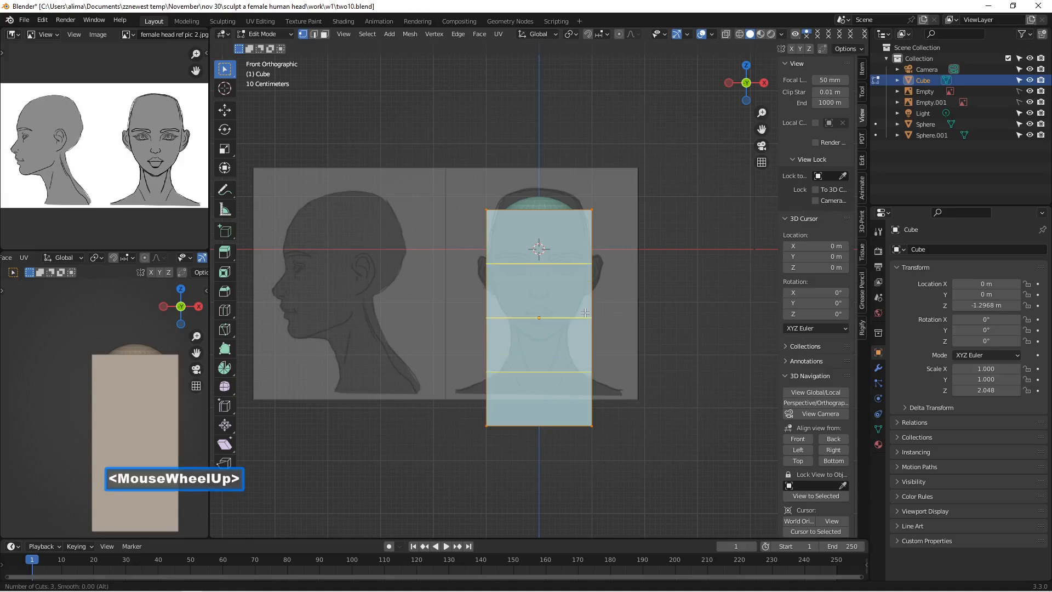
pyautogui.scroll(2, 585, 312)
pyautogui.scroll(-1, 585, 313)
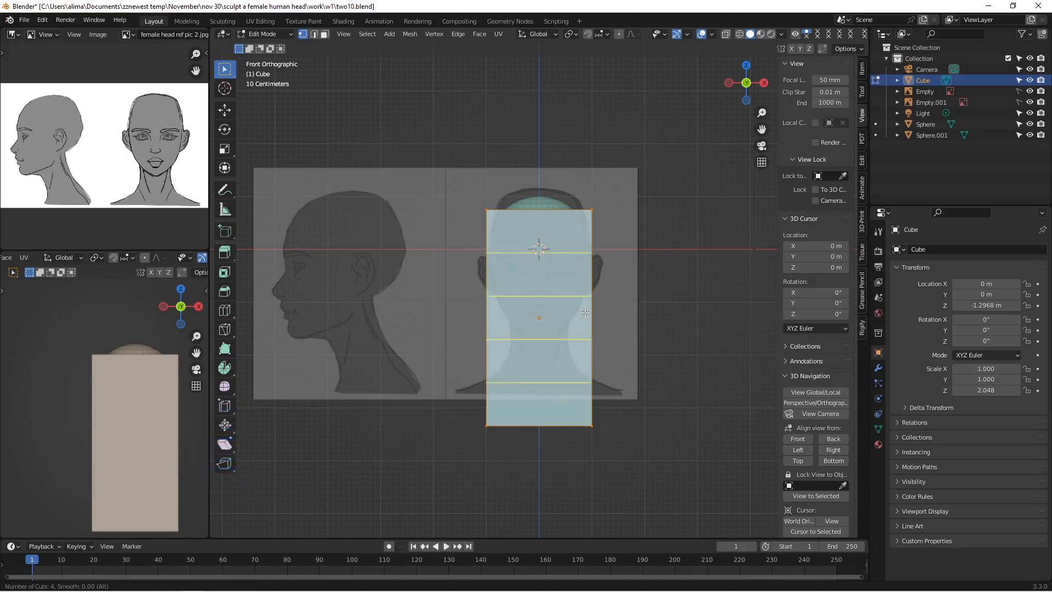
pyautogui.click(584, 312)
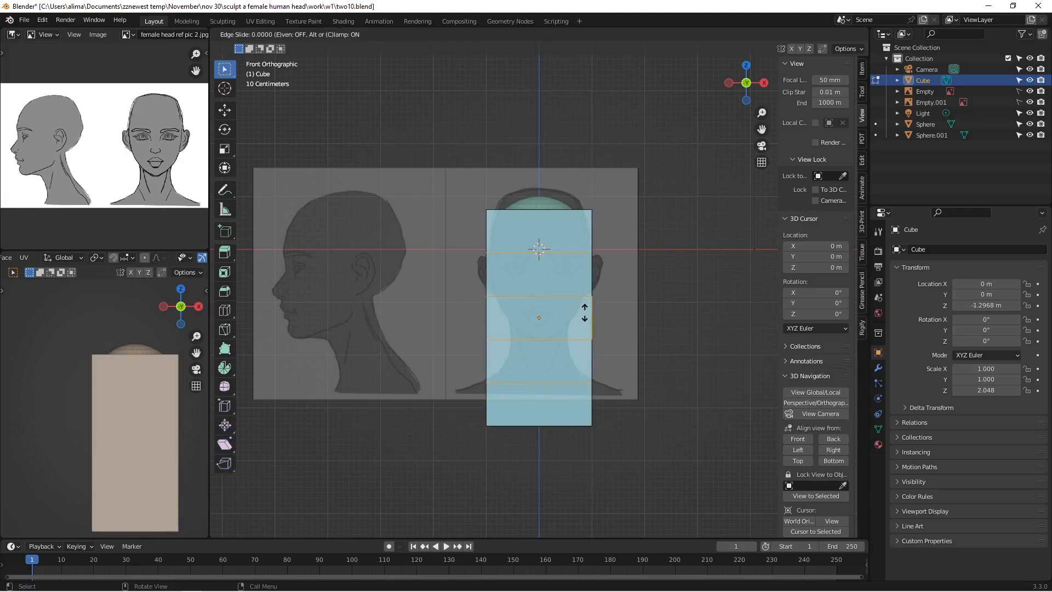
pyautogui.click(584, 312)
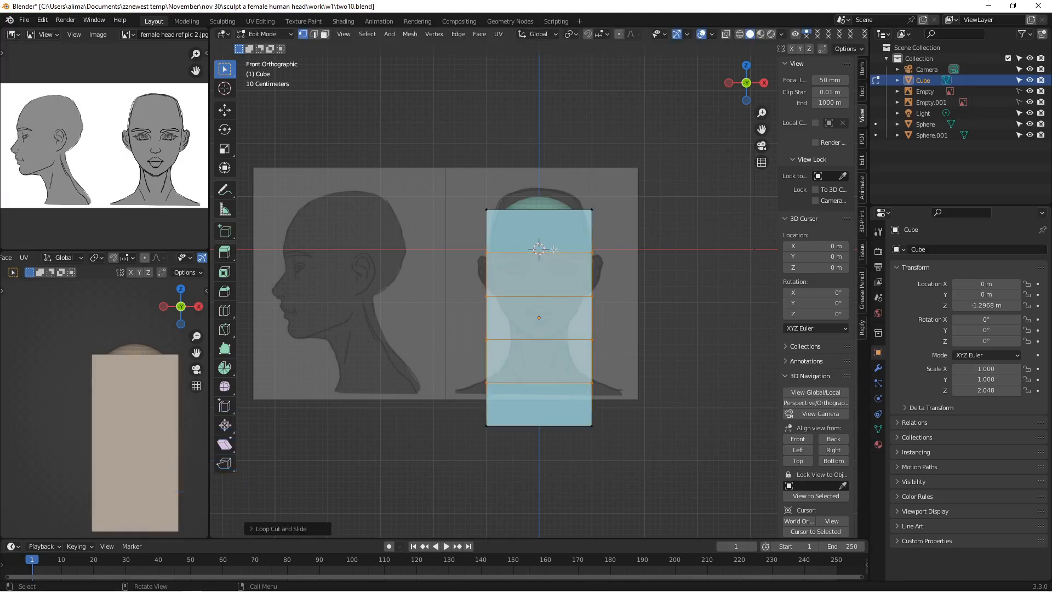
pyautogui.click(650, 280)
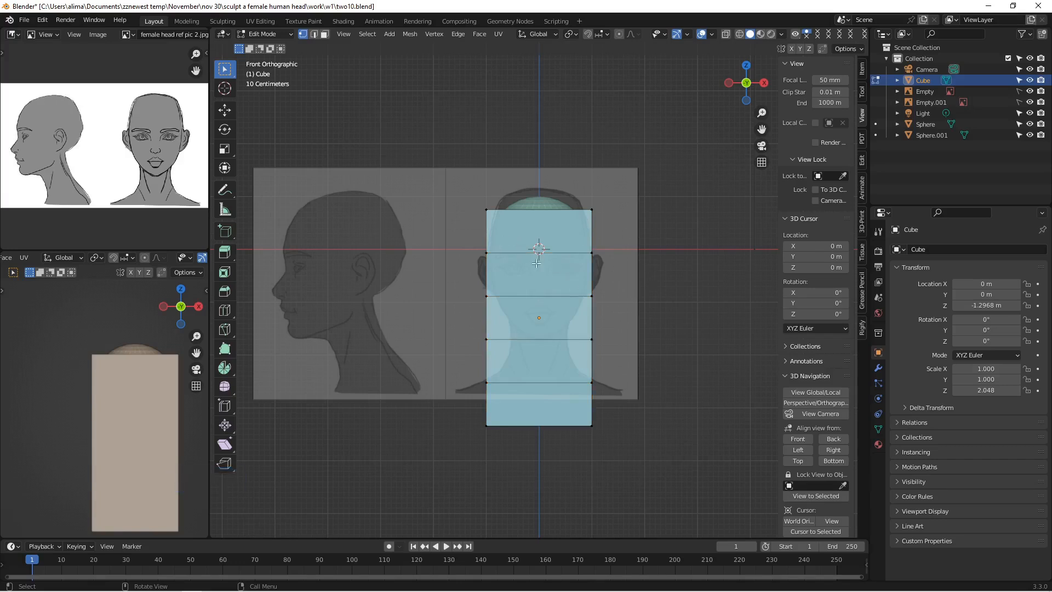
pyautogui.click(274, 35)
pyautogui.click(277, 47)
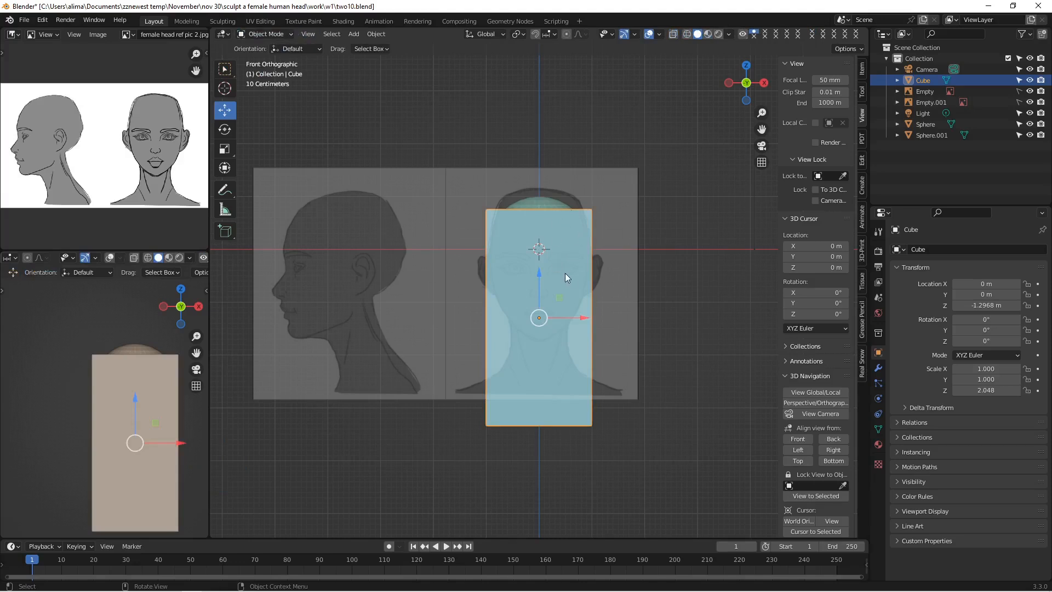
# Step: Add a Subdivision Surface modifier to the cube
pyautogui.click(878, 368)
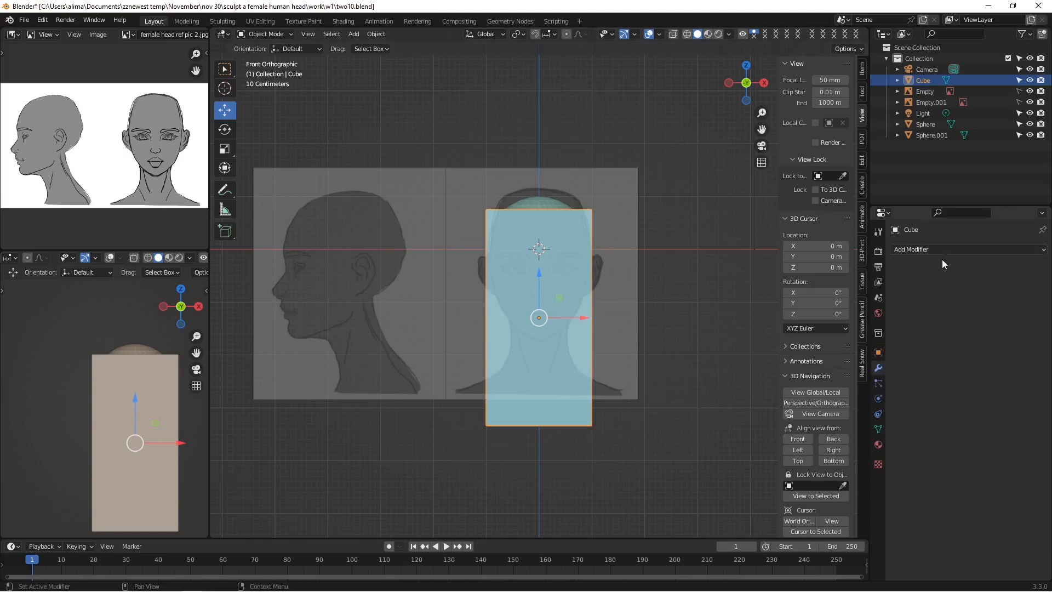
pyautogui.click(1043, 249)
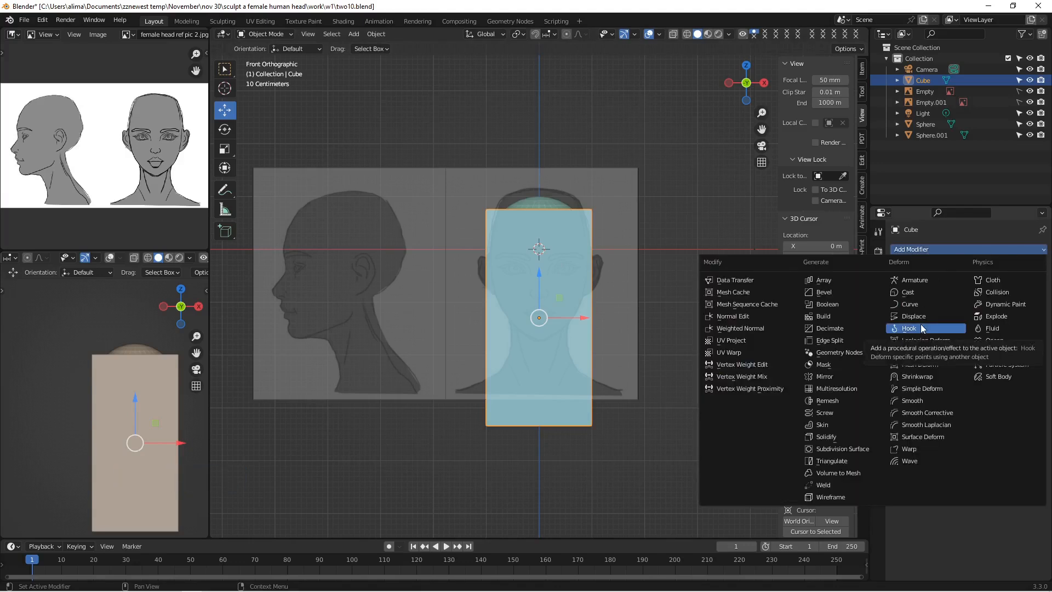
pyautogui.click(876, 454)
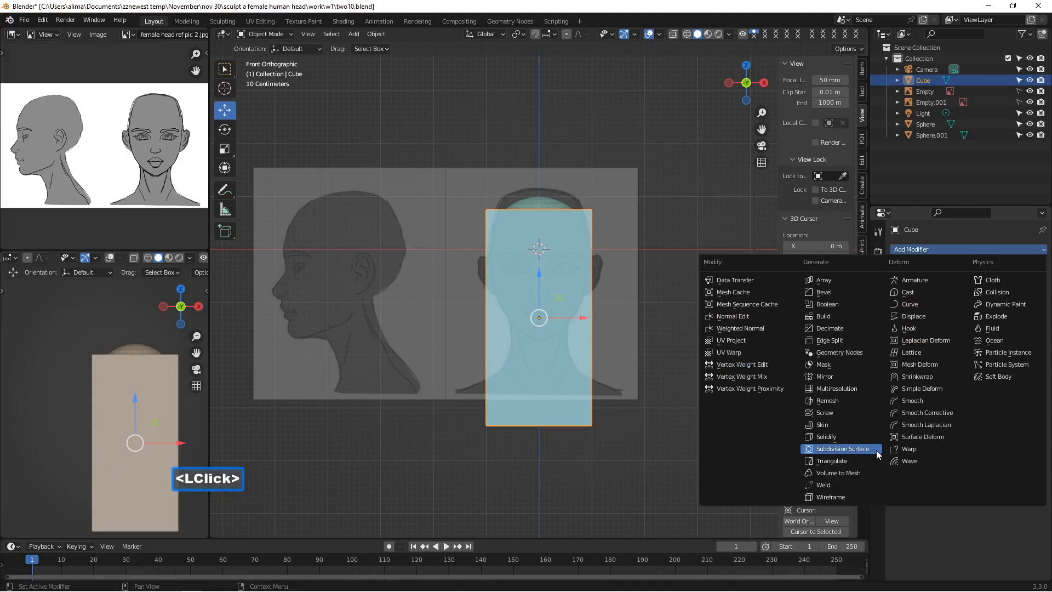
pyautogui.click(852, 450)
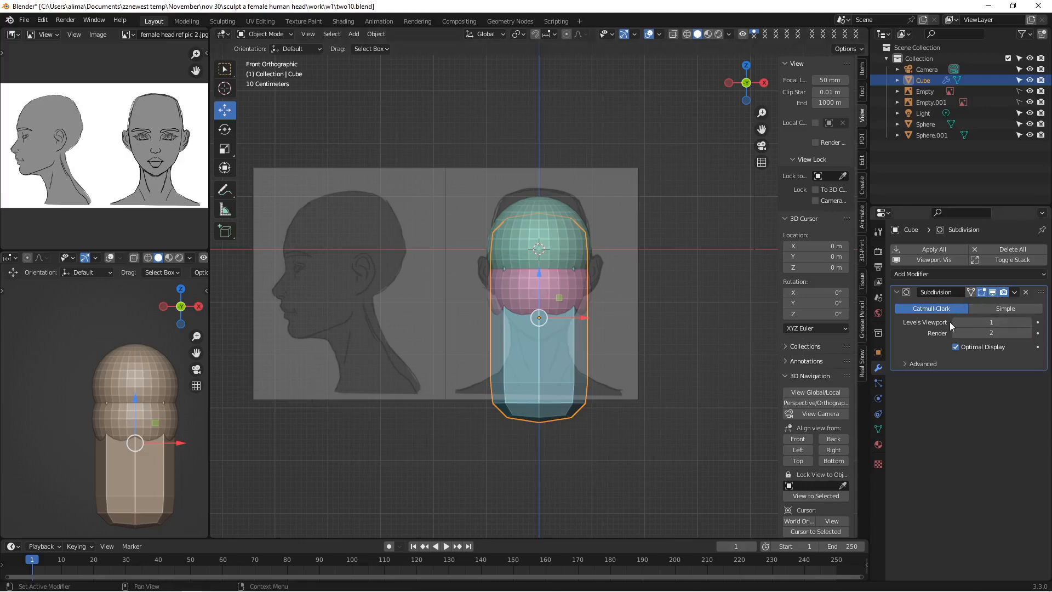
# Step: Compare the cube with the Subdivision modifier's viewport display off and on, and set its viewport level to 2
pyautogui.click(992, 292)
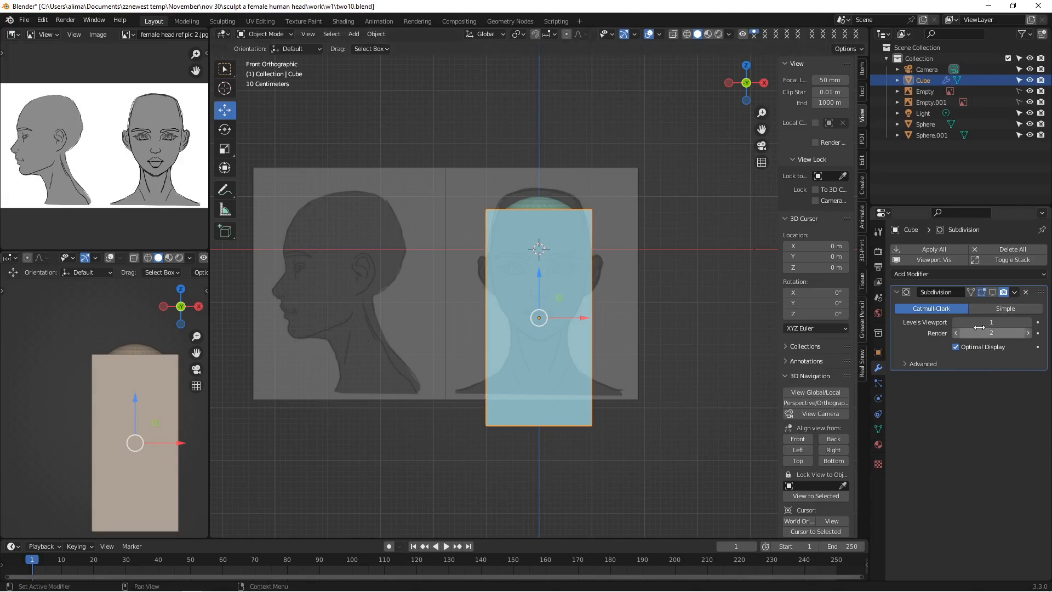
pyautogui.click(991, 292)
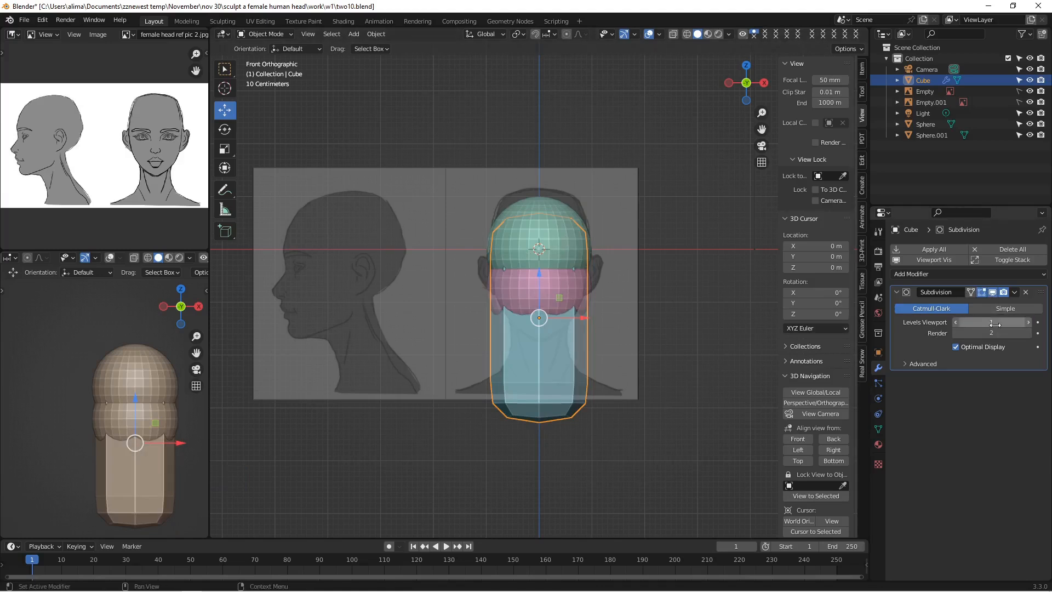
pyautogui.click(1027, 322)
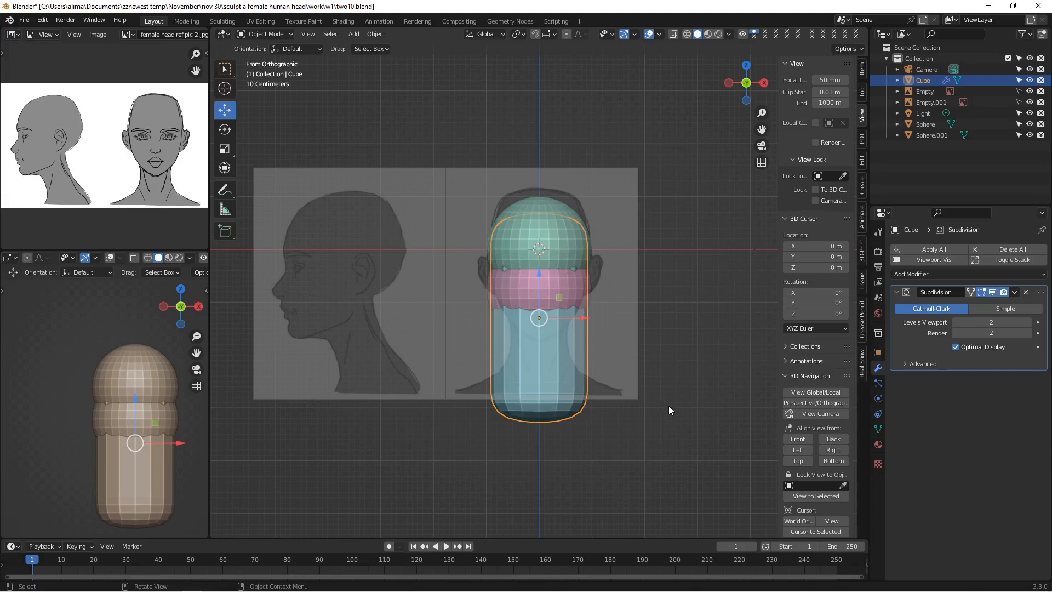
# Step: Shrink the rounded cube uniformly to the reference neck's width, then lower it and lengthen it slightly along Z as the neck
pyautogui.press('s')
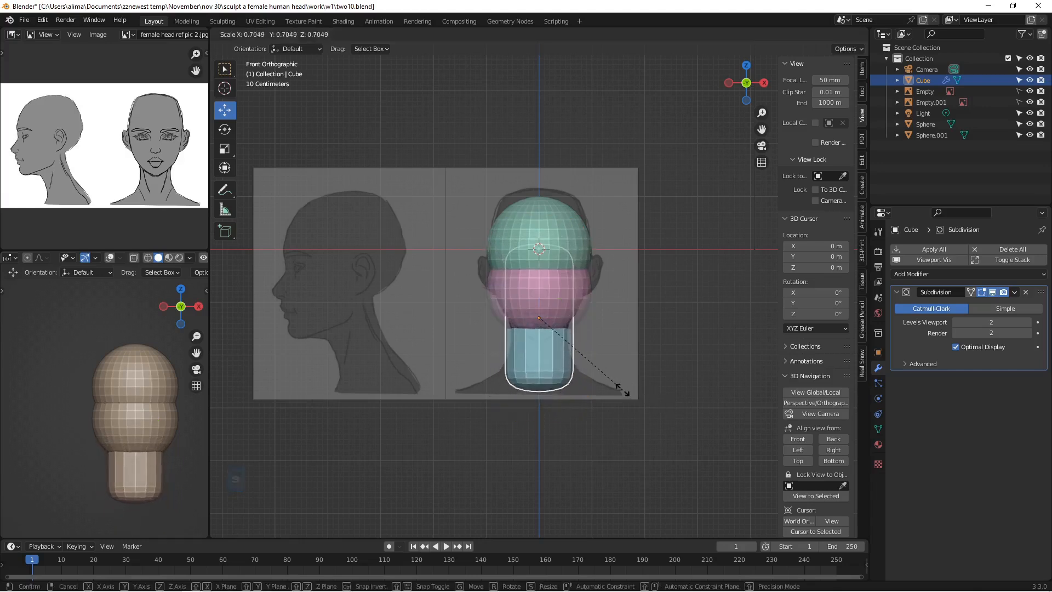
pyautogui.click(611, 387)
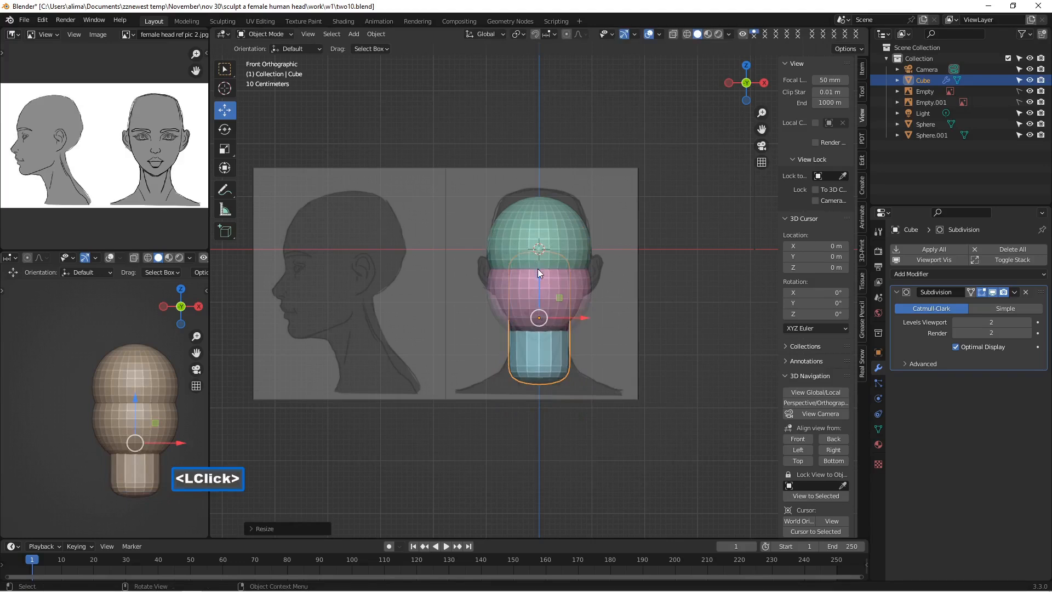
pyautogui.moveTo(537, 269); pyautogui.dragTo(553, 294)
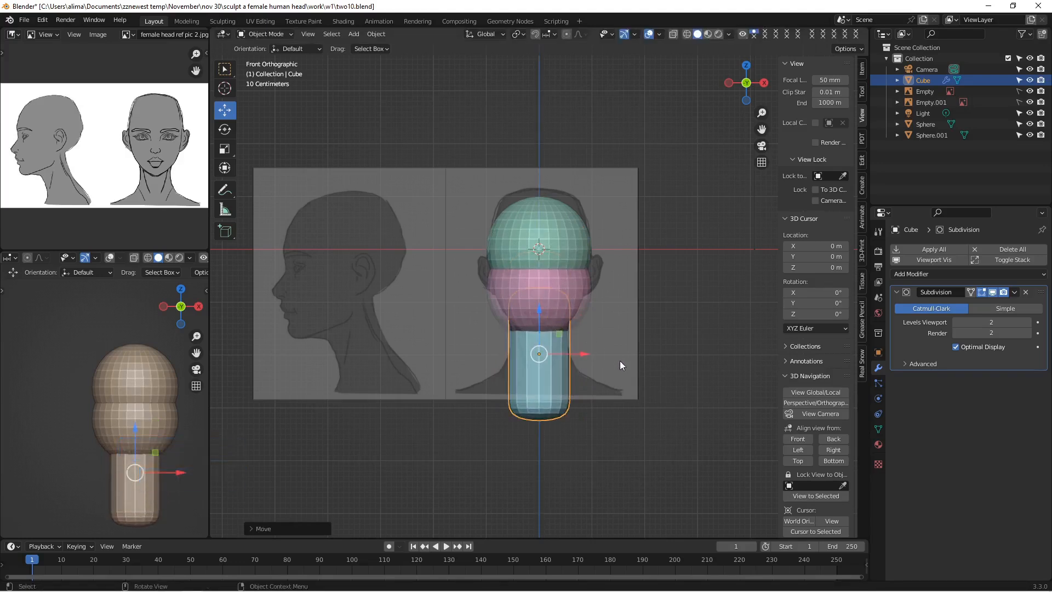
pyautogui.press('s')
pyautogui.press('z')
pyautogui.click(638, 360)
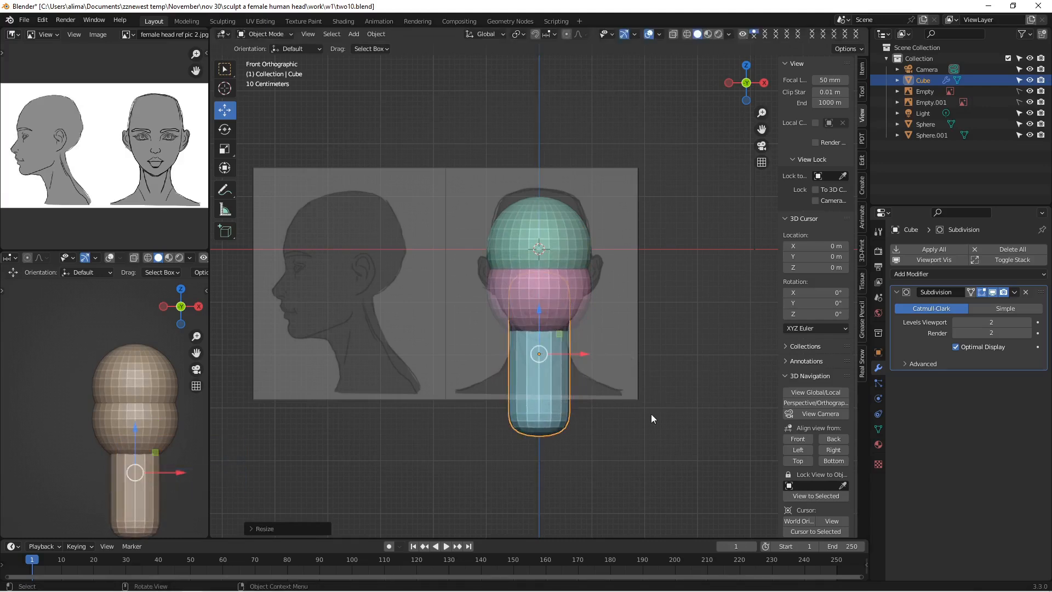
# Step: In the right view, tilt the neck to follow the side reference's slant and shift it back along Y
pyautogui.click(834, 450)
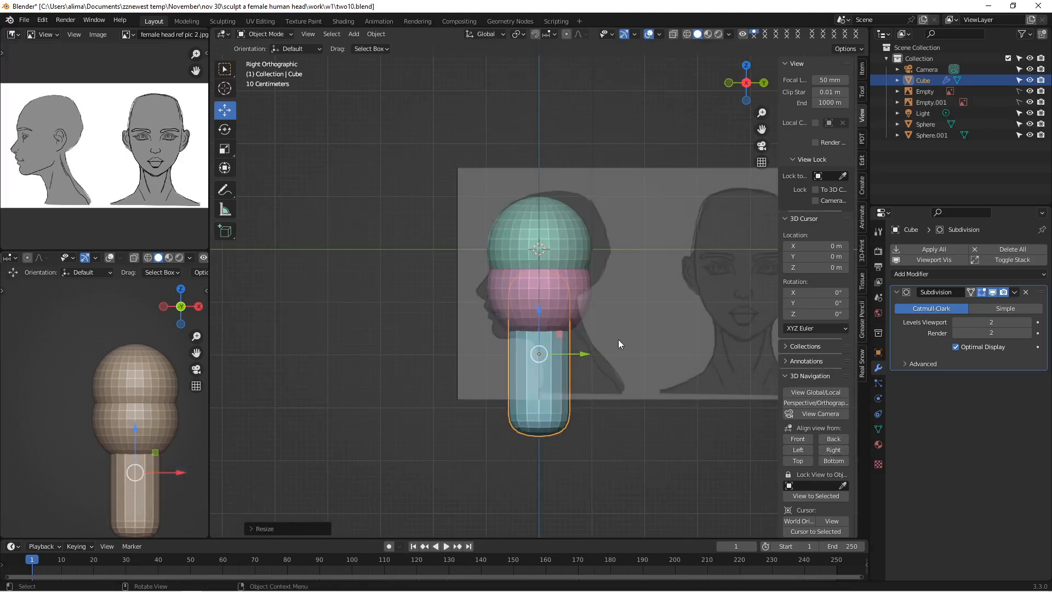
pyautogui.press('r')
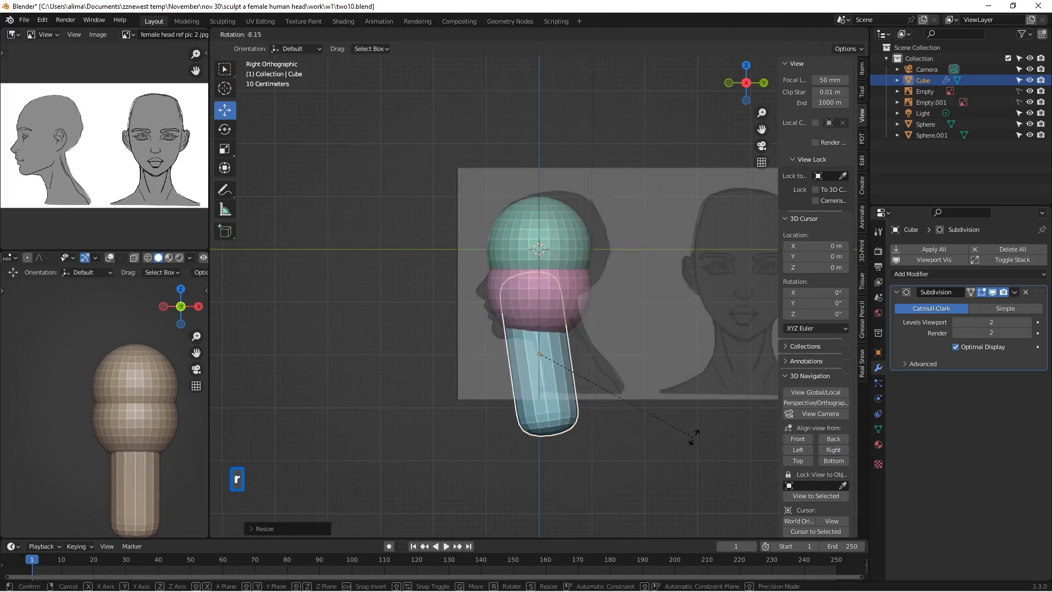
pyautogui.click(694, 394)
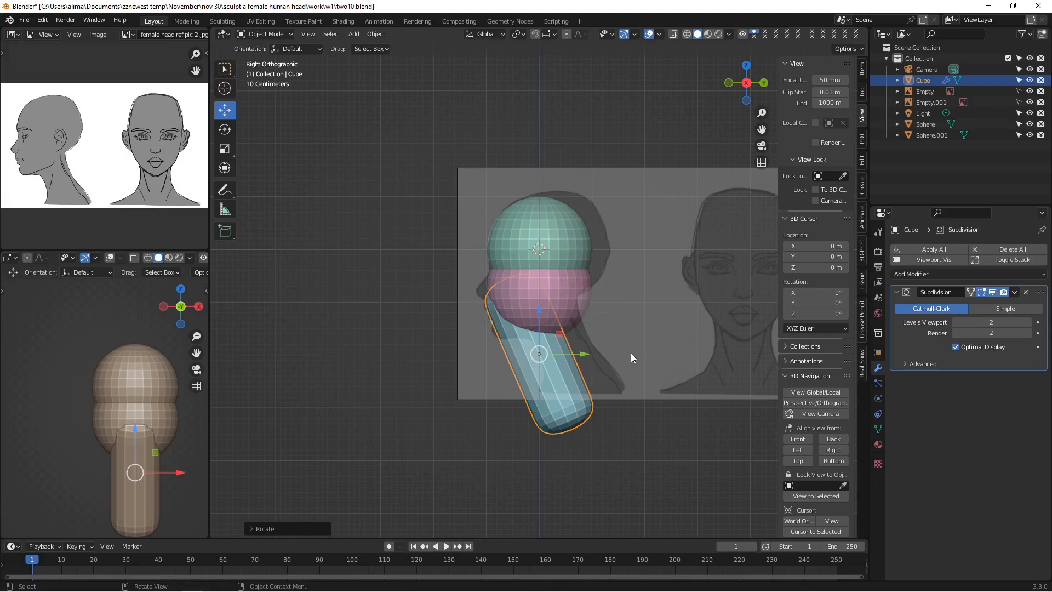
pyautogui.moveTo(584, 357); pyautogui.dragTo(608, 348)
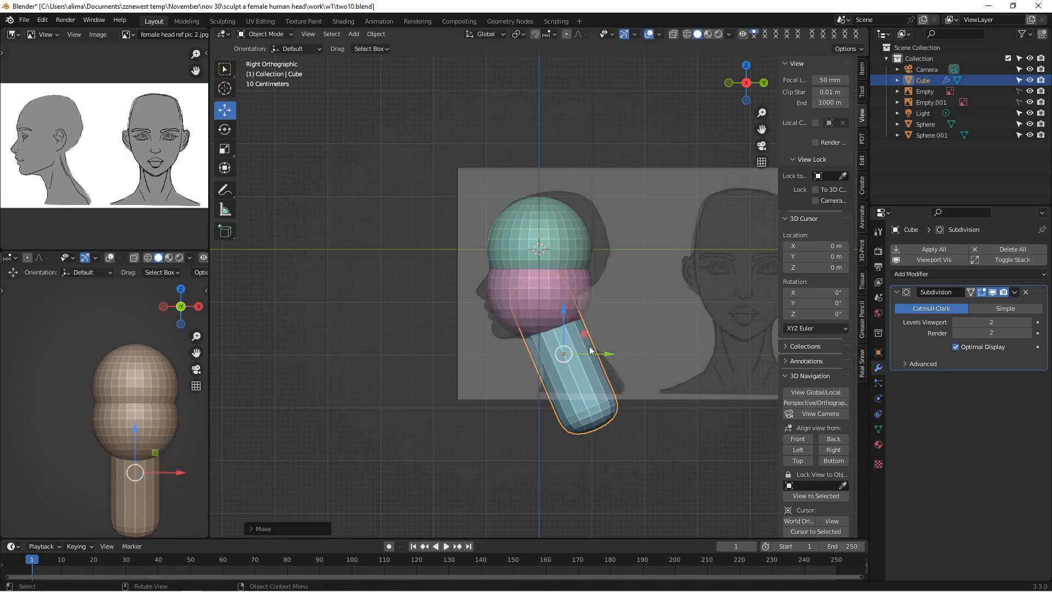
# Step: Scale the neck uniformly to about 0.9 and nudge it slightly back along Y and up along Z
pyautogui.press('s')
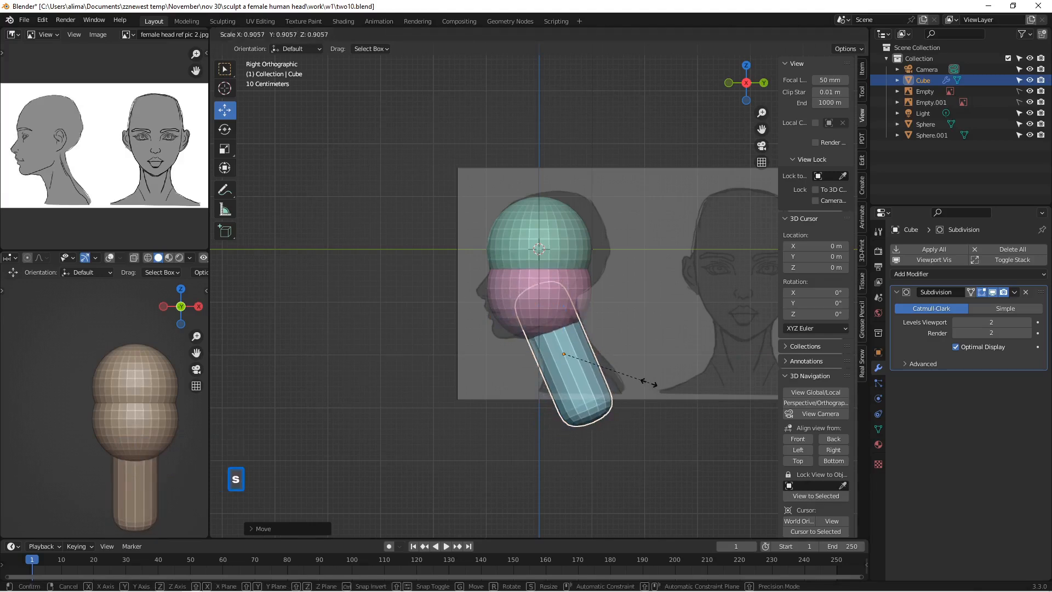
pyautogui.click(658, 385)
pyautogui.moveTo(599, 353); pyautogui.dragTo(603, 353)
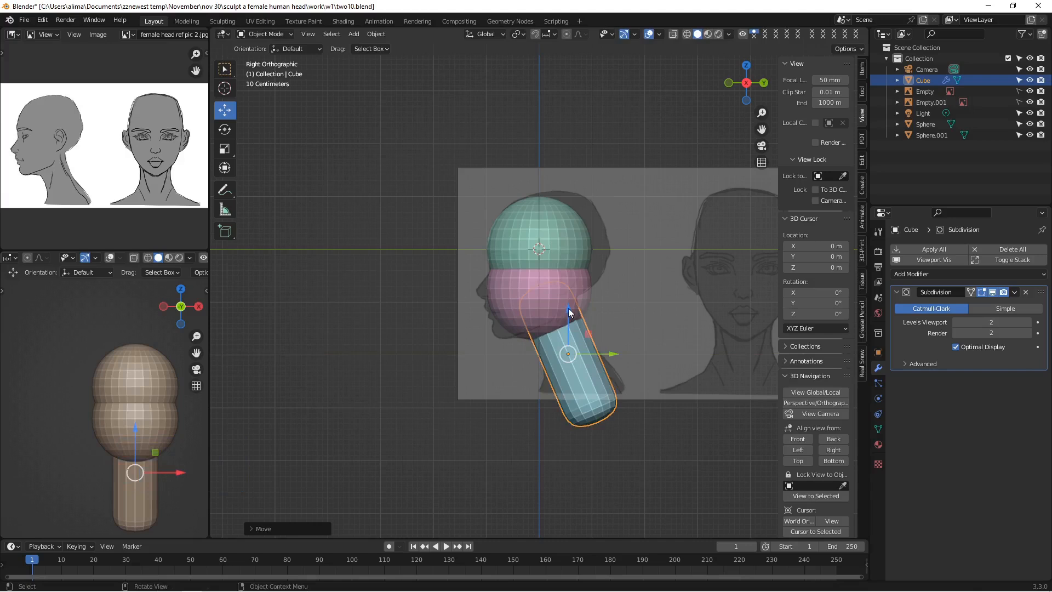
pyautogui.moveTo(567, 308); pyautogui.dragTo(569, 301)
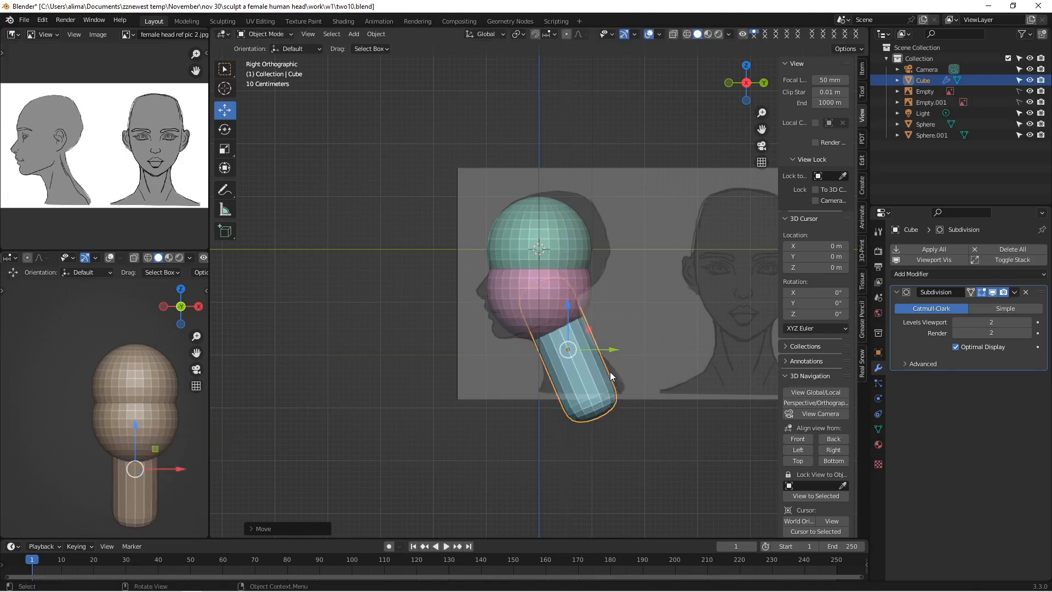
# Step: Return to the front view, deselect the neck, and save the scene incrementally as two11.blend
pyautogui.click(798, 438)
pyautogui.click(646, 423)
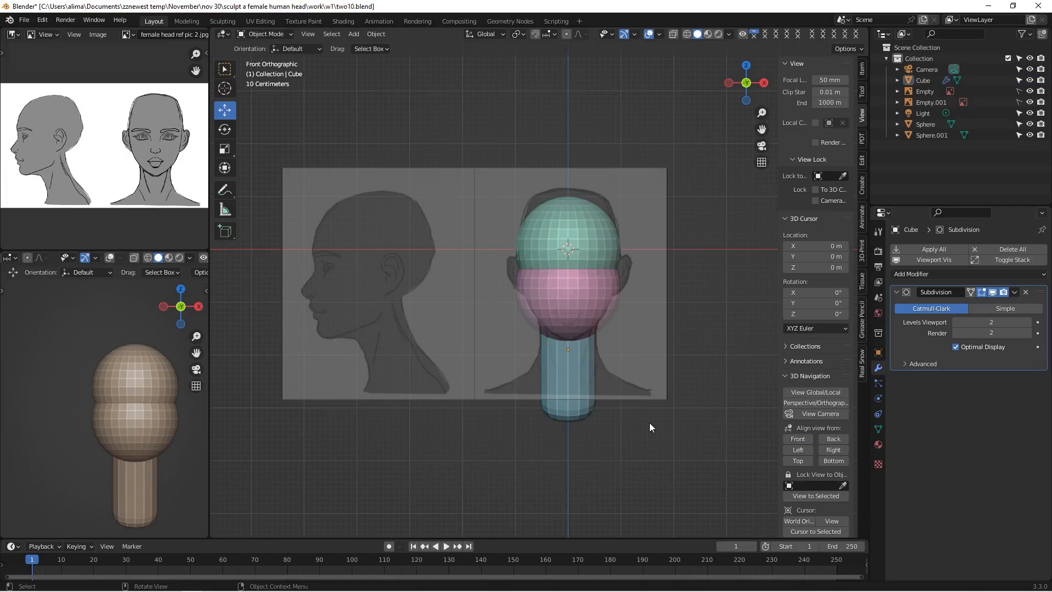
pyautogui.press('Insert')
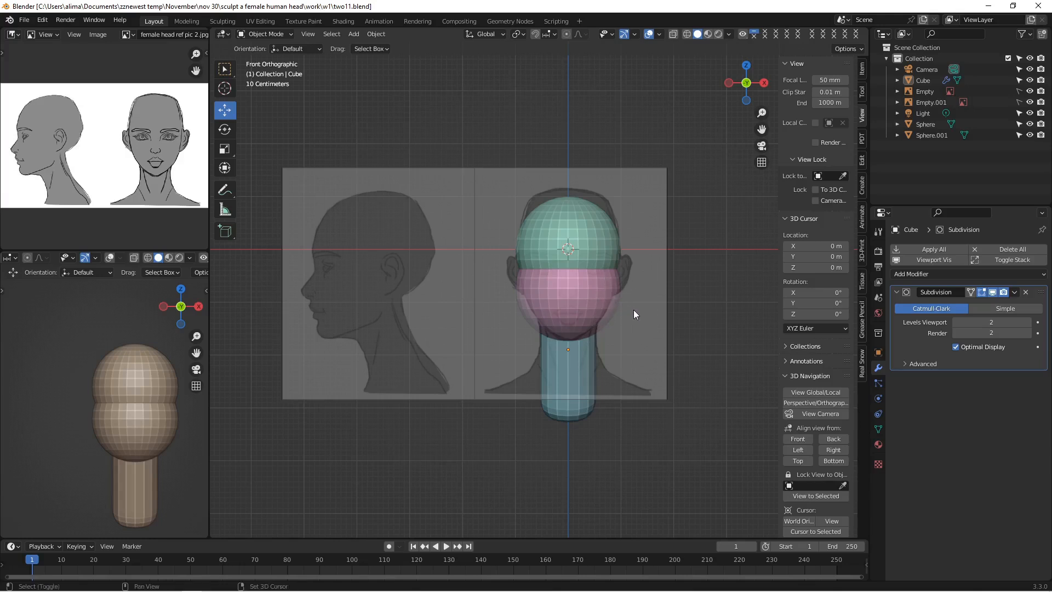
# Step: Add a new cube mesh at the 3D cursor for the ear
pyautogui.hotkey('shift', 'a')
pyautogui.moveTo(634, 311)
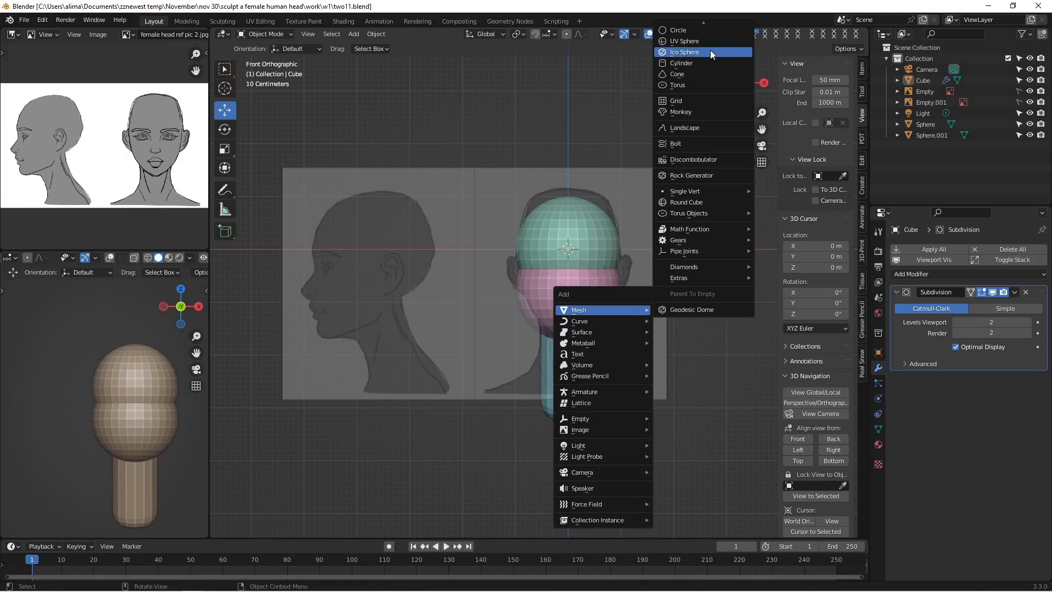
pyautogui.scroll(6, 710, 50)
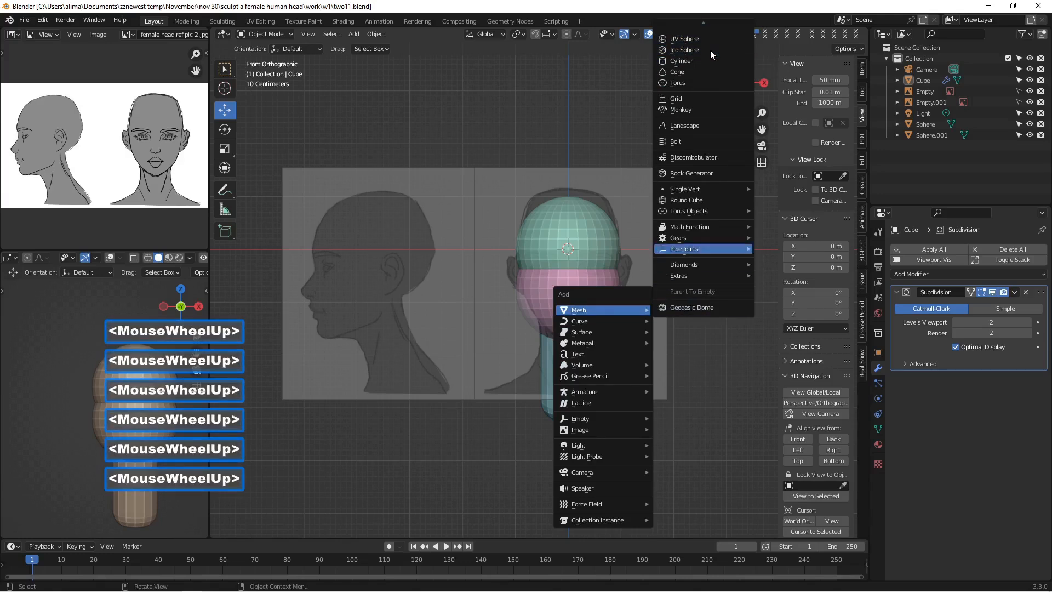
pyautogui.scroll(4, 710, 50)
pyautogui.scroll(-2, 709, 50)
pyautogui.scroll(2, 709, 51)
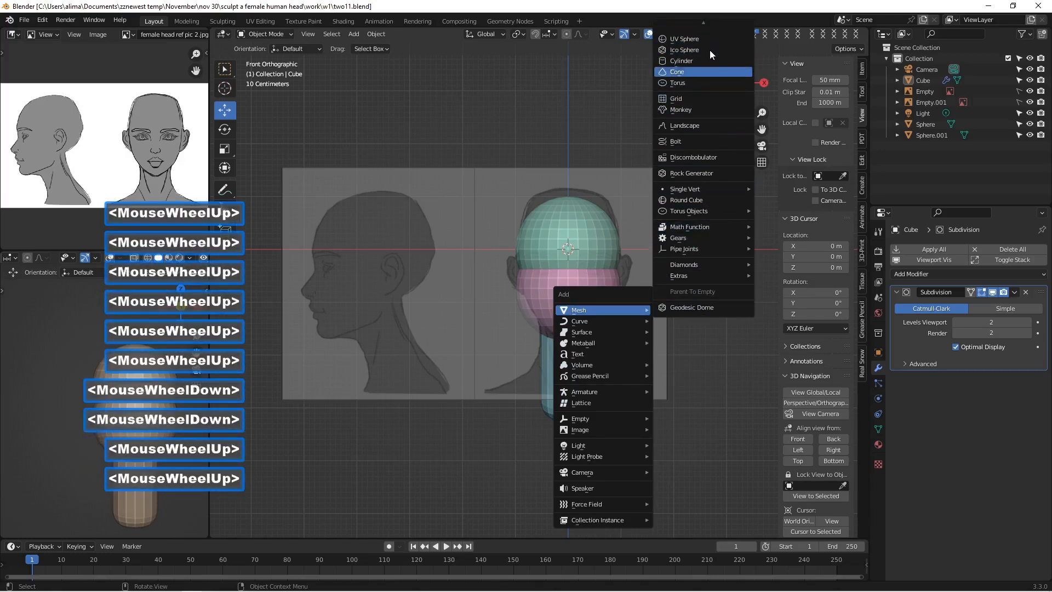
pyautogui.scroll(6, 709, 50)
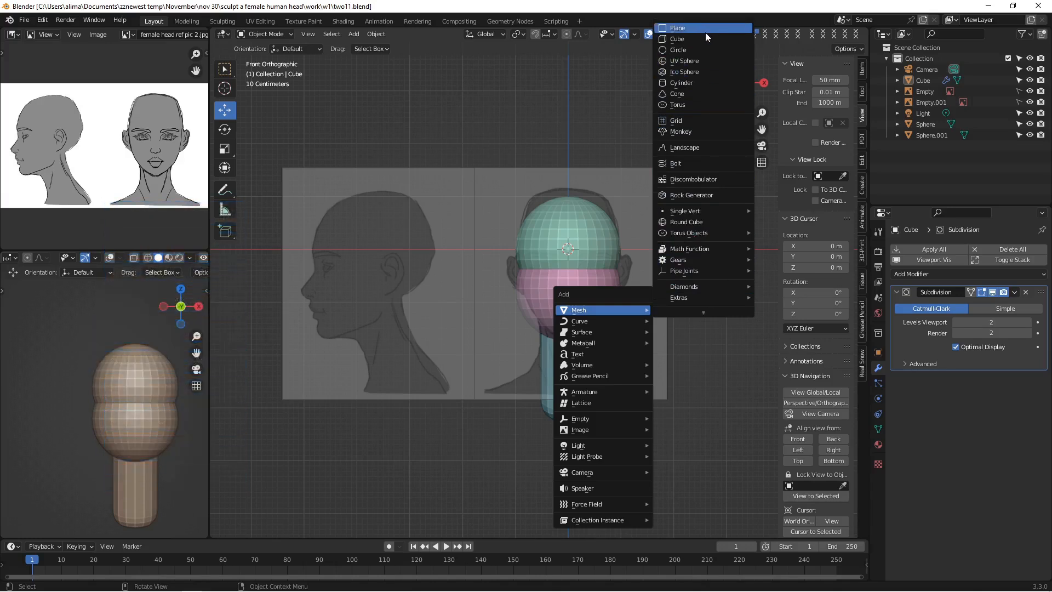
pyautogui.click(702, 38)
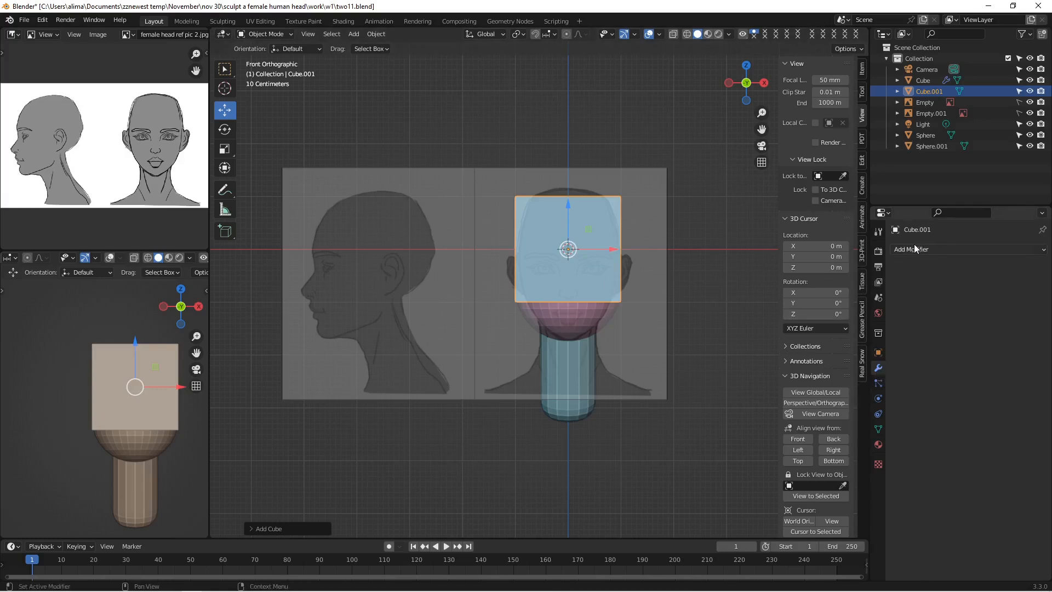
# Step: Add a Subdivision Surface modifier to the new cube and set its viewport level to 2
pyautogui.click(1041, 250)
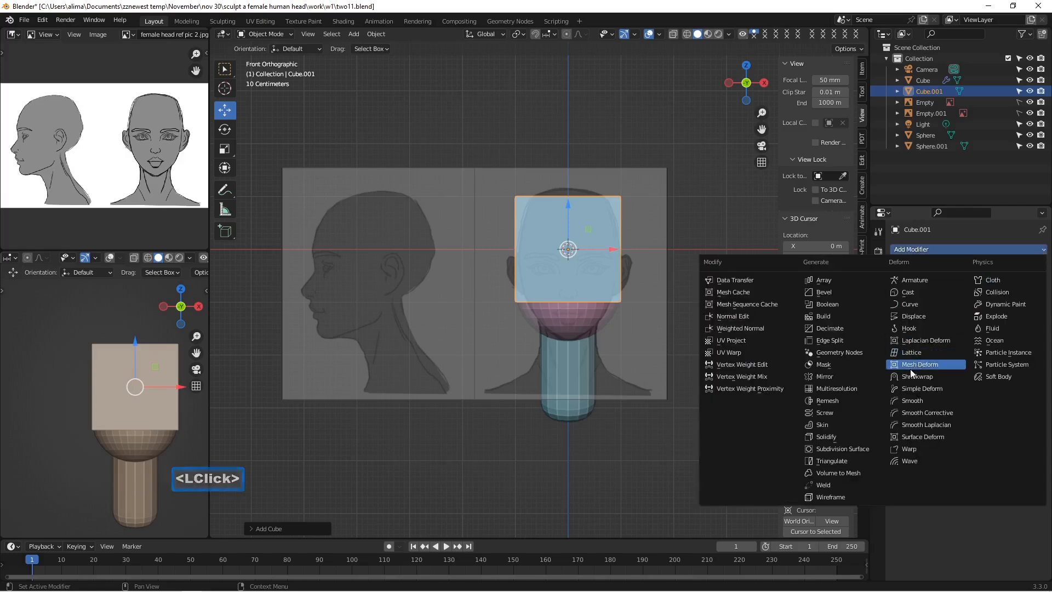
pyautogui.click(875, 452)
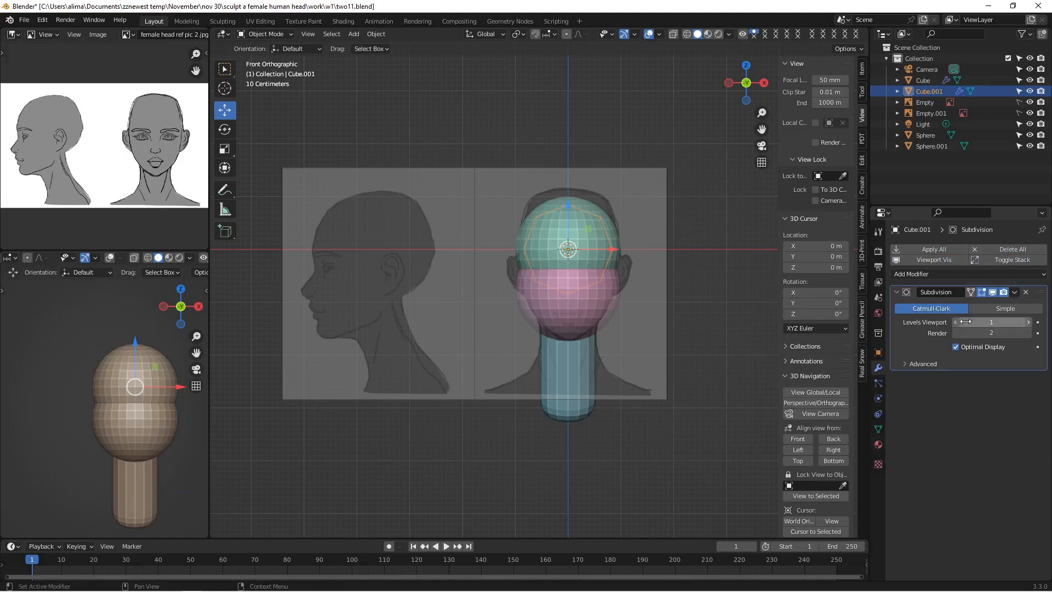
pyautogui.click(1029, 322)
# Step: Flatten the rounded cube along X to under half its width and move it outward and down to the front reference's ear
pyautogui.press('s')
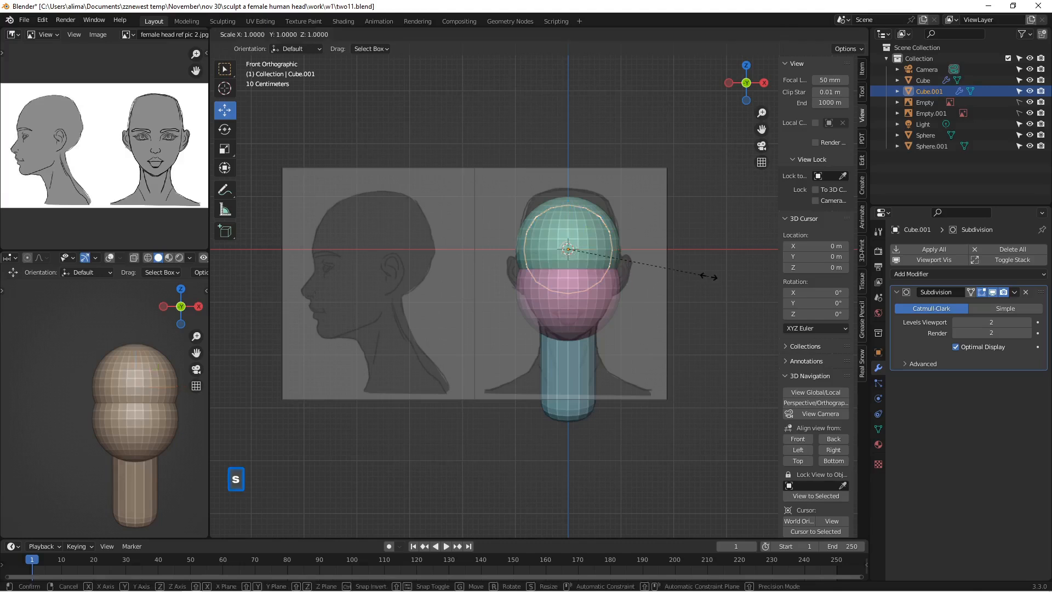
pyautogui.press('x')
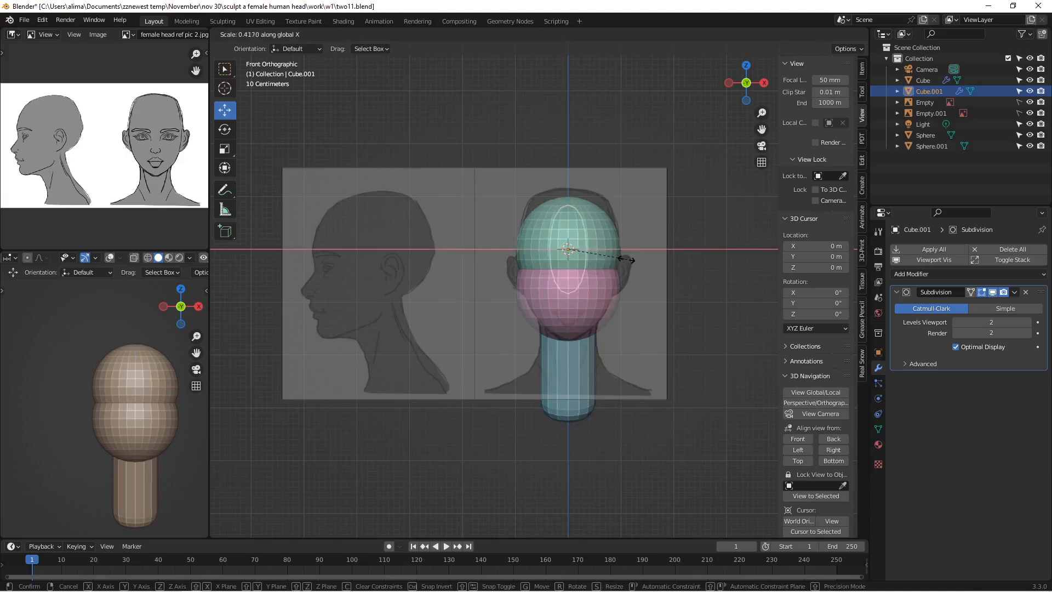
pyautogui.click(620, 261)
pyautogui.moveTo(607, 249); pyautogui.dragTo(663, 250)
pyautogui.click(634, 219)
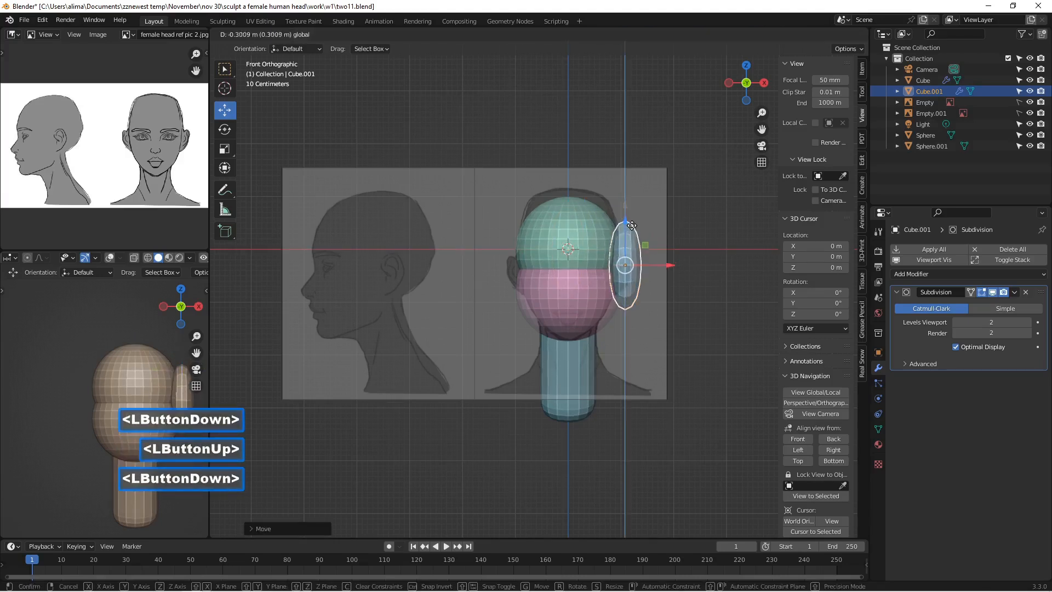
# Step: Thin the ear shape further along X to about 0.7 of its width
pyautogui.scroll(4, 653, 244)
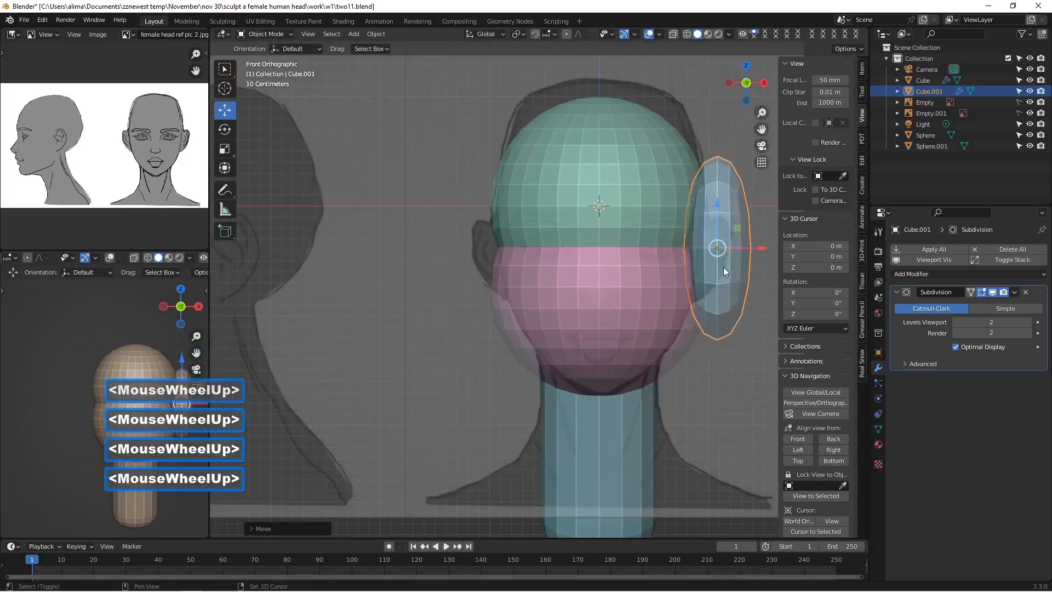
pyautogui.keyDown('shift'); pyautogui.moveTo(735, 264); pyautogui.dragTo(501, 299, button='middle'); pyautogui.keyUp('shift')
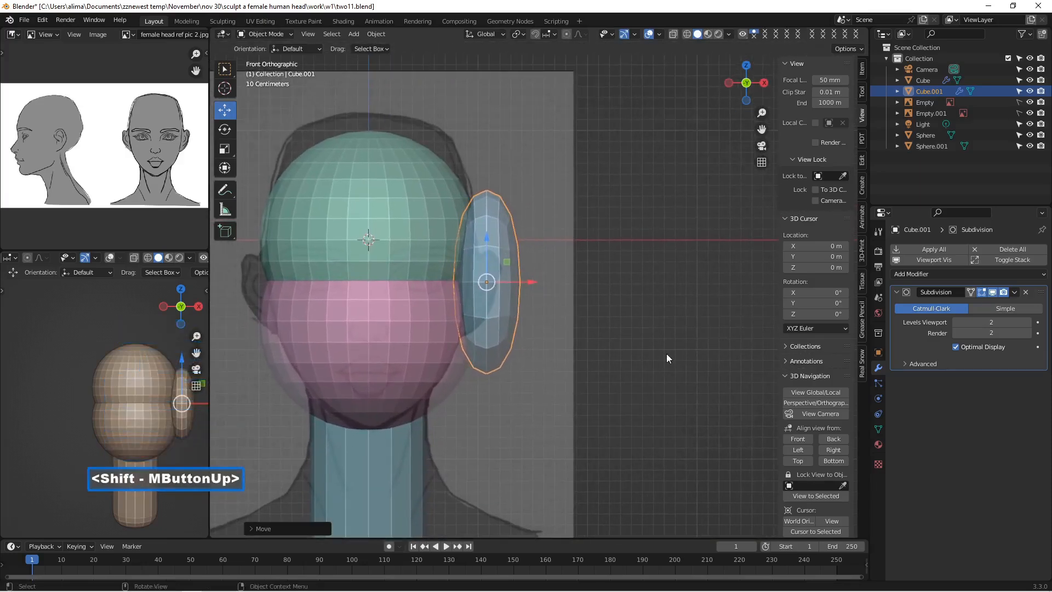
pyautogui.press('s')
pyautogui.press('x')
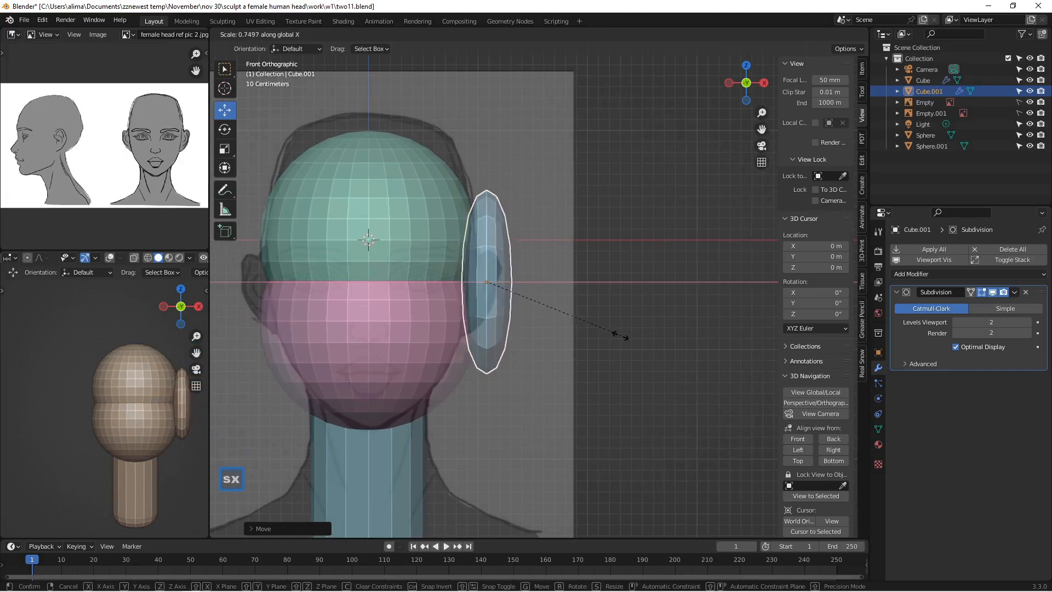
pyautogui.click(524, 281)
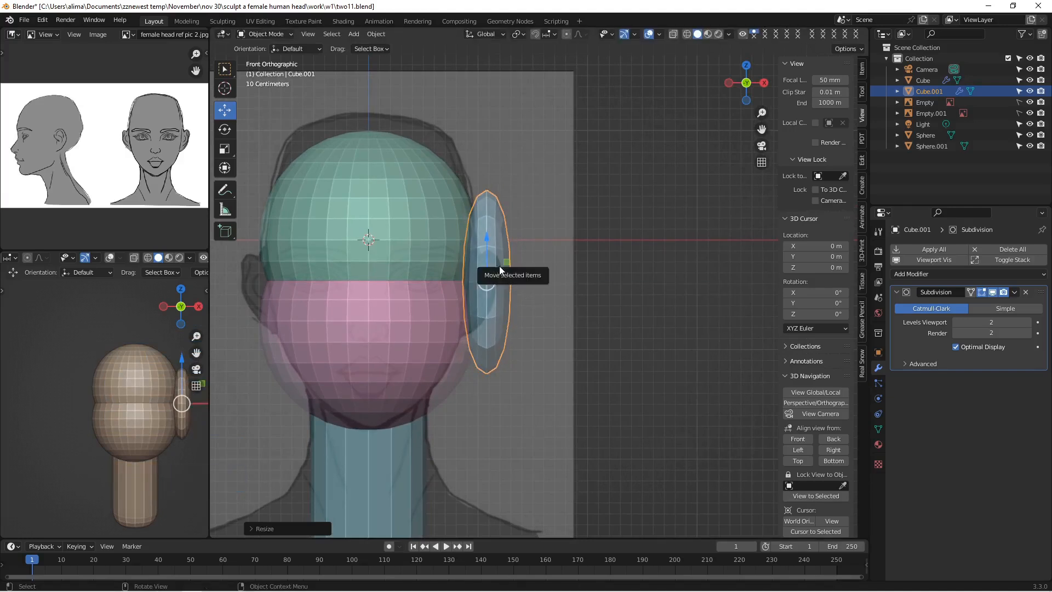
# Step: Scale the ear shape uniformly to about 0.64 and lower it slightly along Z onto the reference ear
pyautogui.press('s')
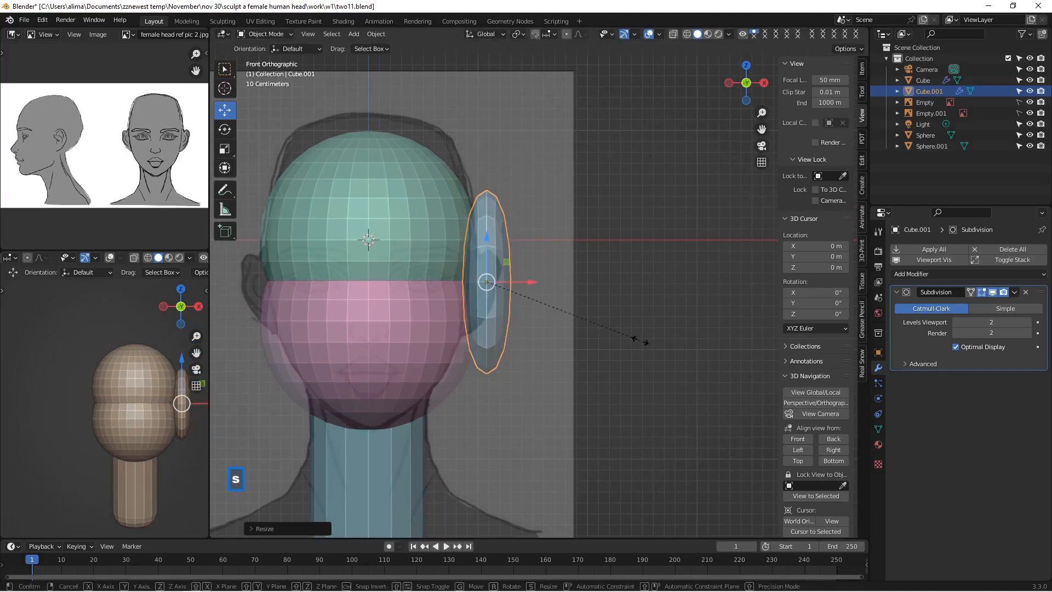
pyautogui.rightClick(623, 337)
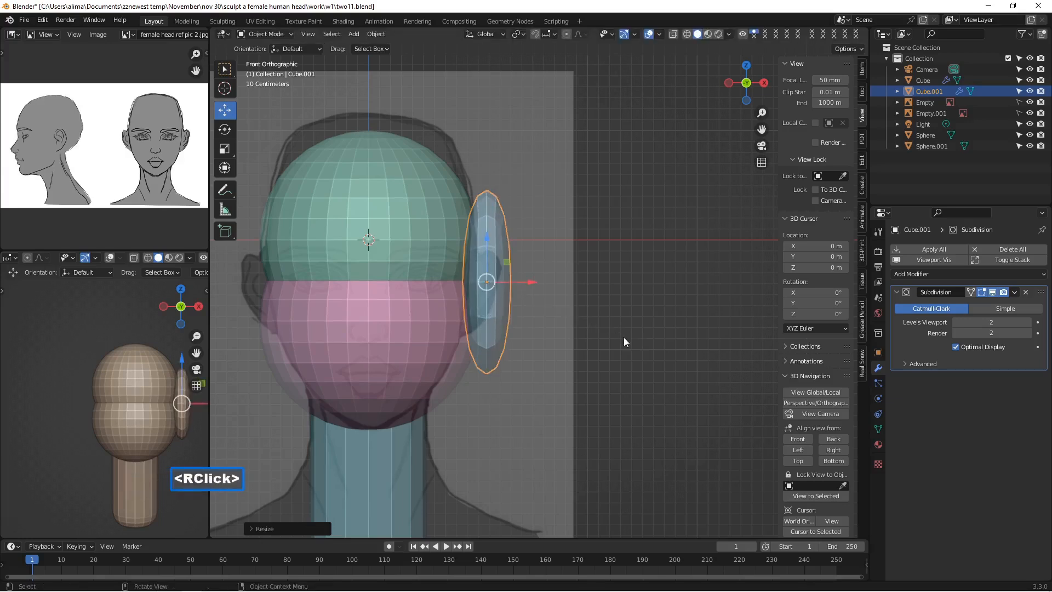
pyautogui.press('s')
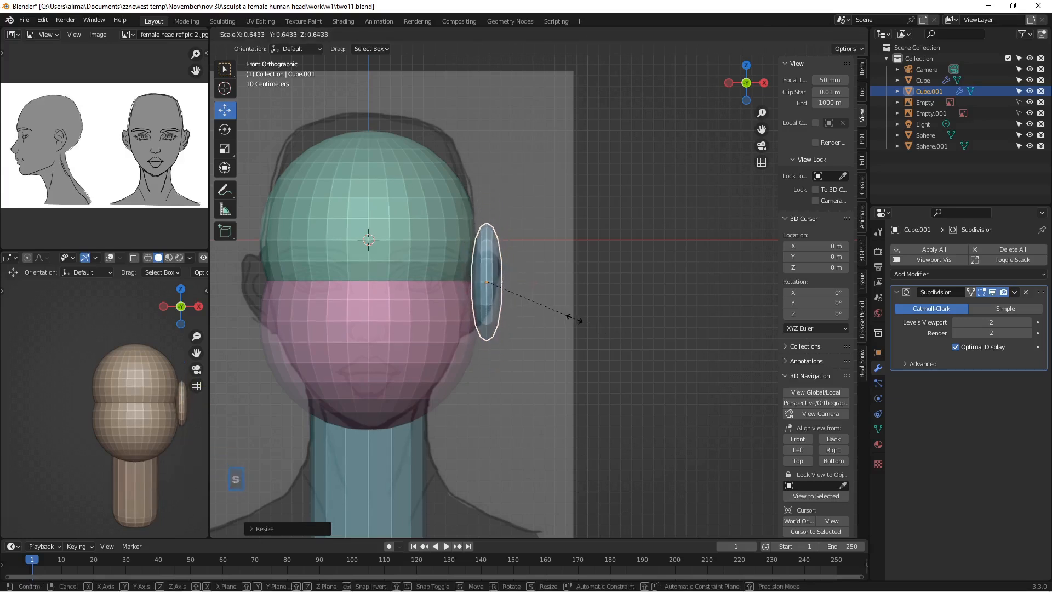
pyautogui.click(575, 322)
pyautogui.moveTo(488, 243); pyautogui.dragTo(489, 247)
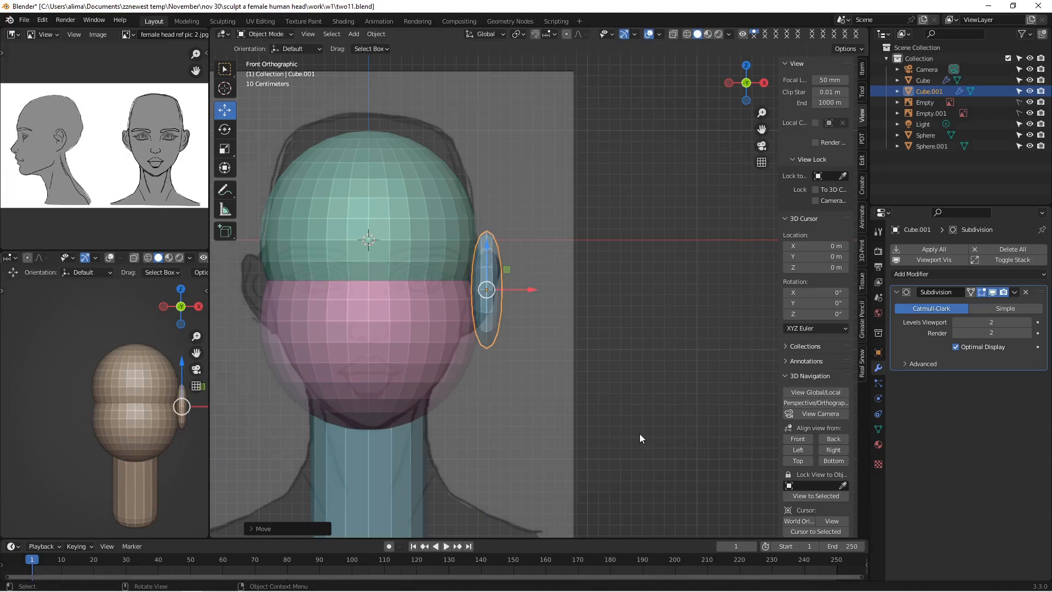
# Step: Rotate the ear shape around Z so that it flares outward from the side of the head
pyautogui.press('r')
pyautogui.press('z')
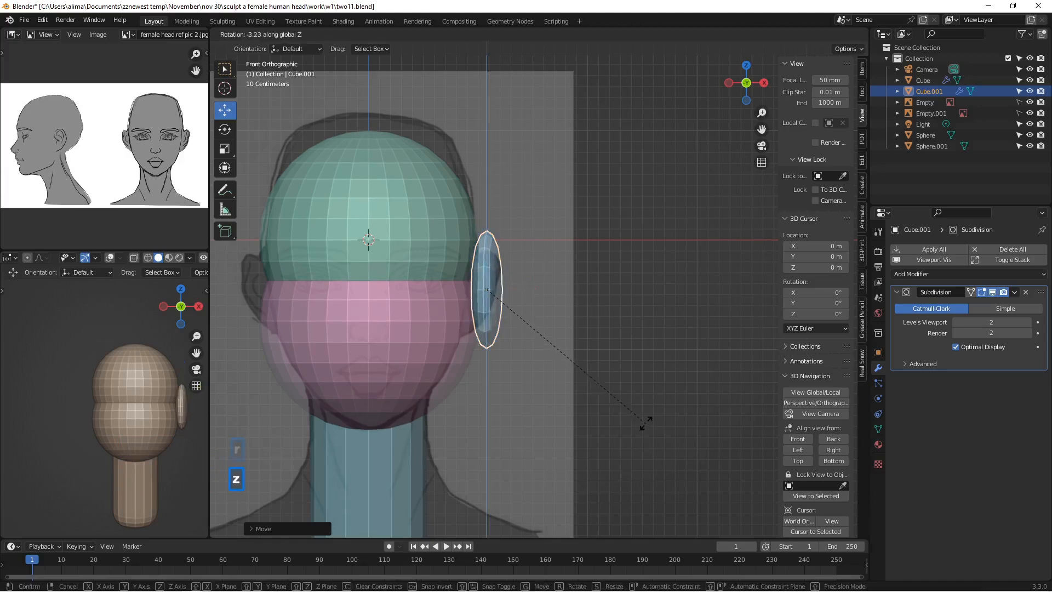
pyautogui.click(681, 326)
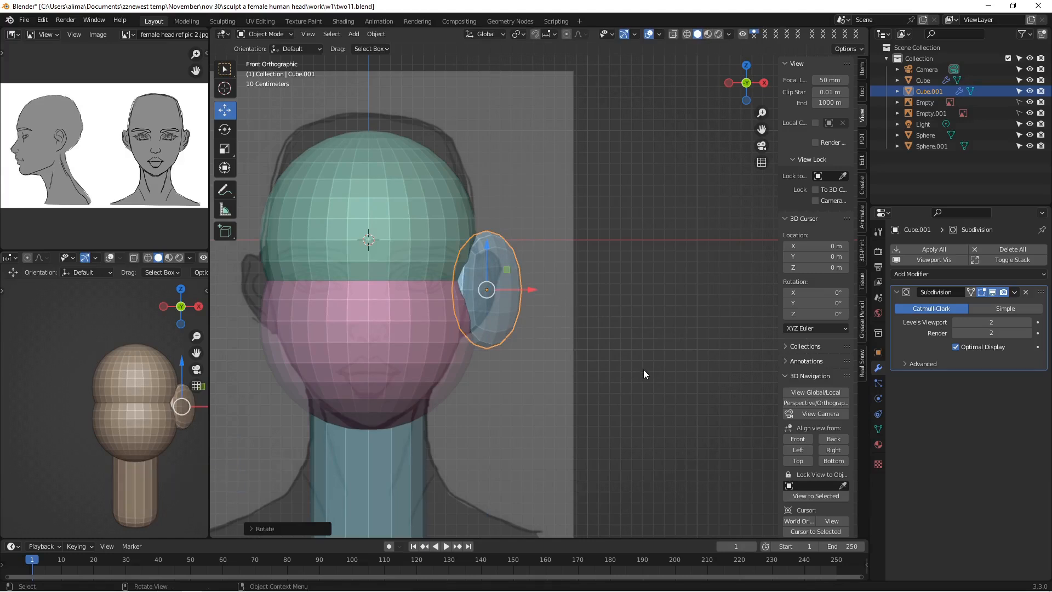
# Step: In the right view, narrow the ear shape along Y to about 0.8 of its depth
pyautogui.click(834, 450)
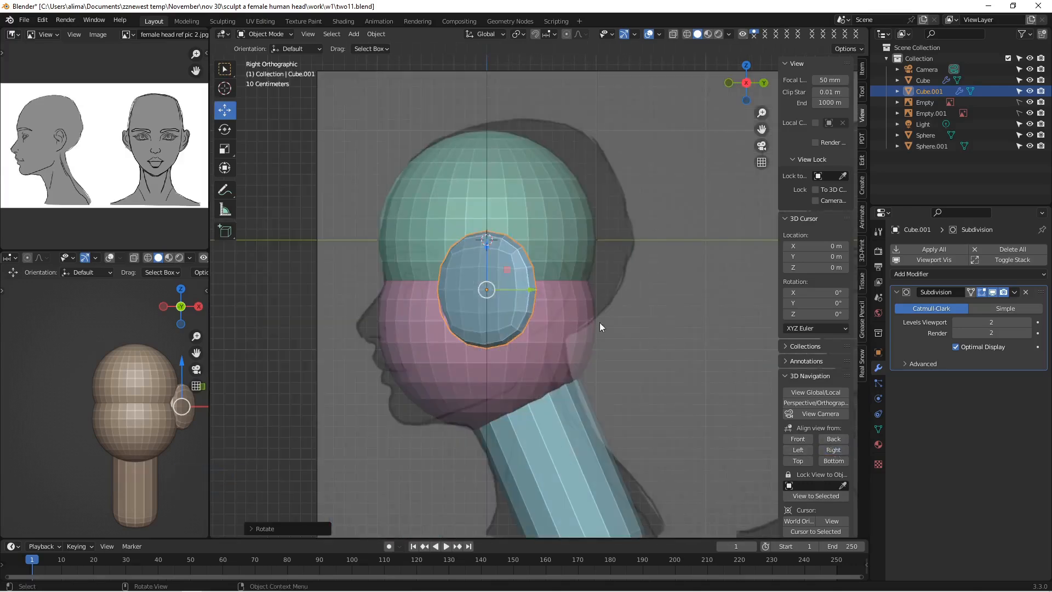
pyautogui.press('s')
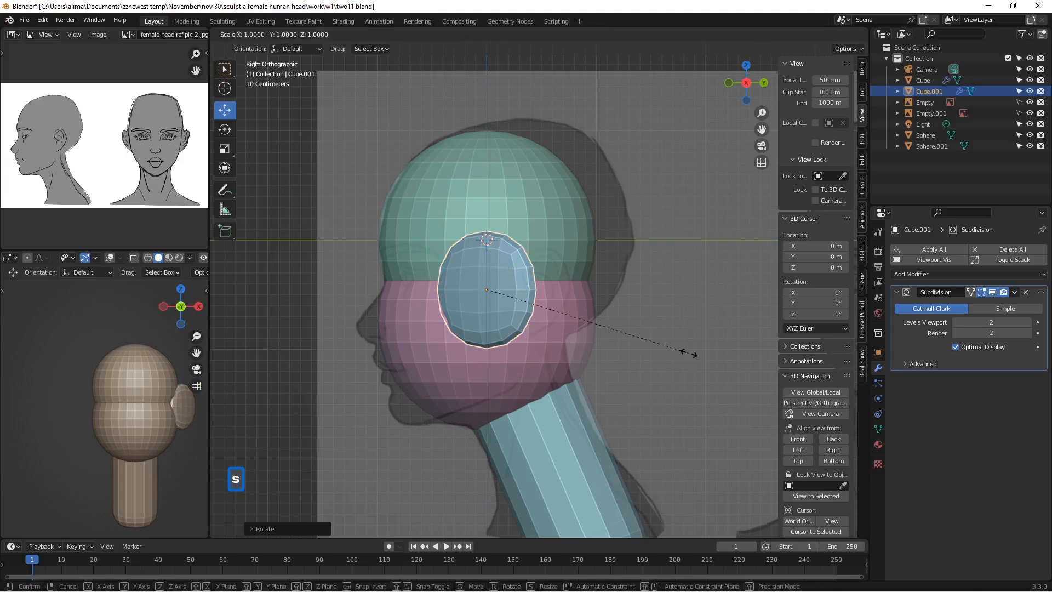
pyautogui.press('y')
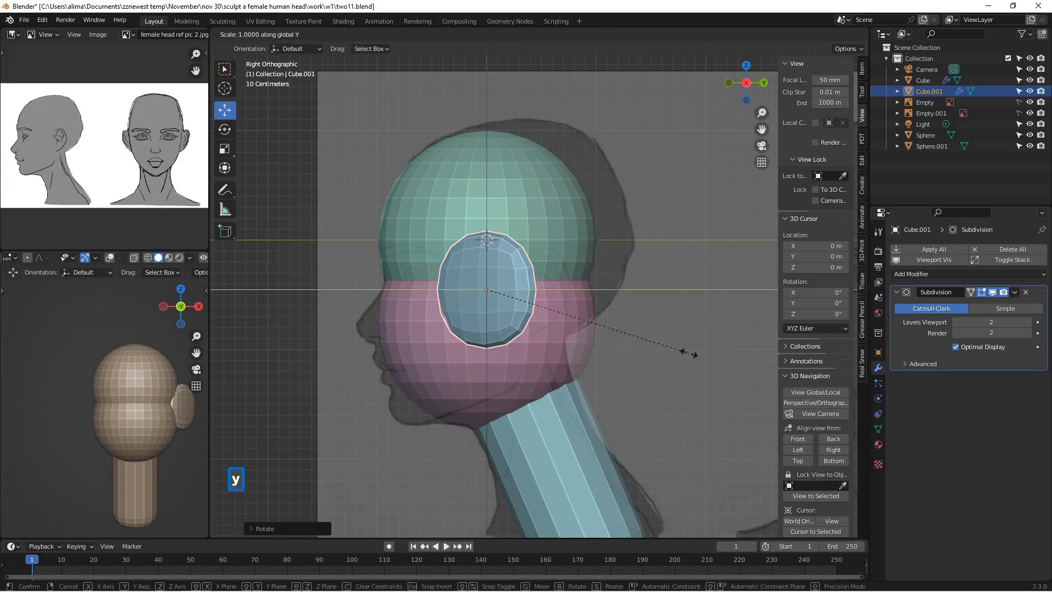
pyautogui.click(627, 338)
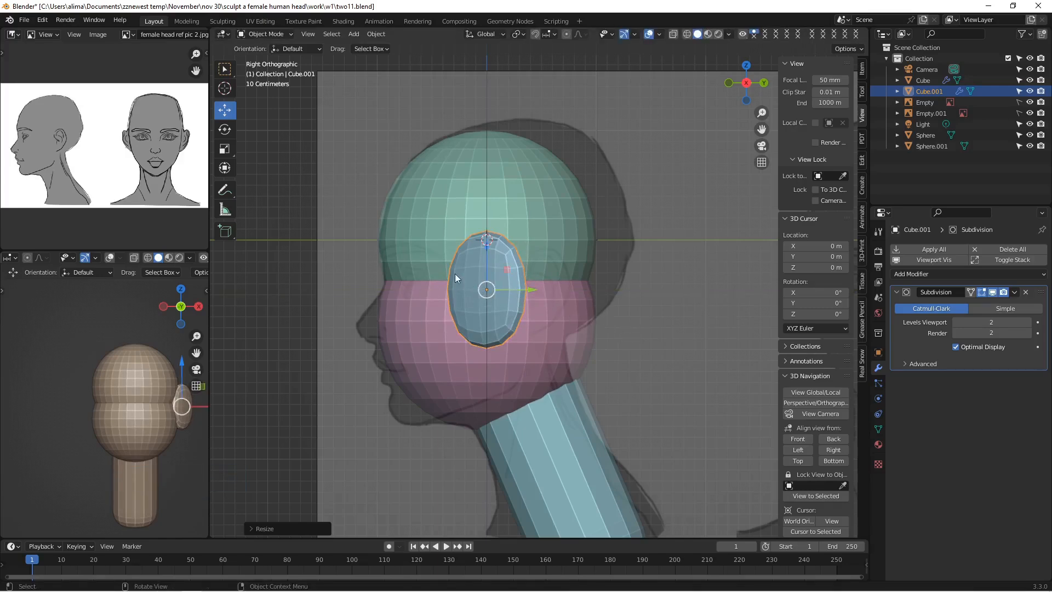
# Step: Inspect the ear shape from an angle, then in the right view move it back along Y toward the reference ear
pyautogui.moveTo(469, 309); pyautogui.dragTo(561, 341, button='middle')
pyautogui.scroll(-2, 484, 323)
pyautogui.scroll(-1, 522, 307)
pyautogui.click(840, 449)
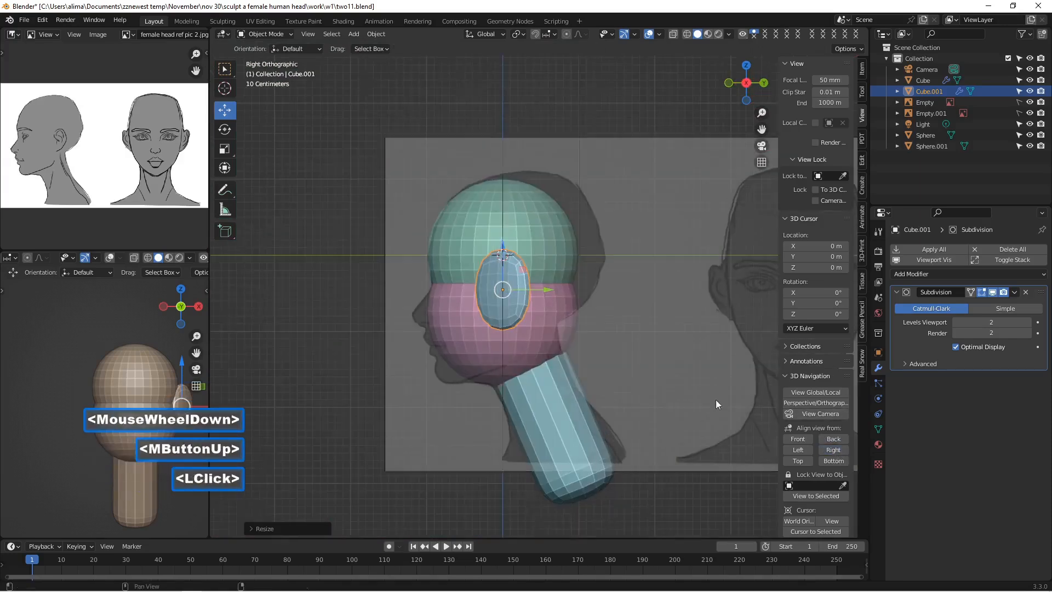
pyautogui.scroll(4, 571, 334)
pyautogui.moveTo(501, 291); pyautogui.dragTo(585, 294)
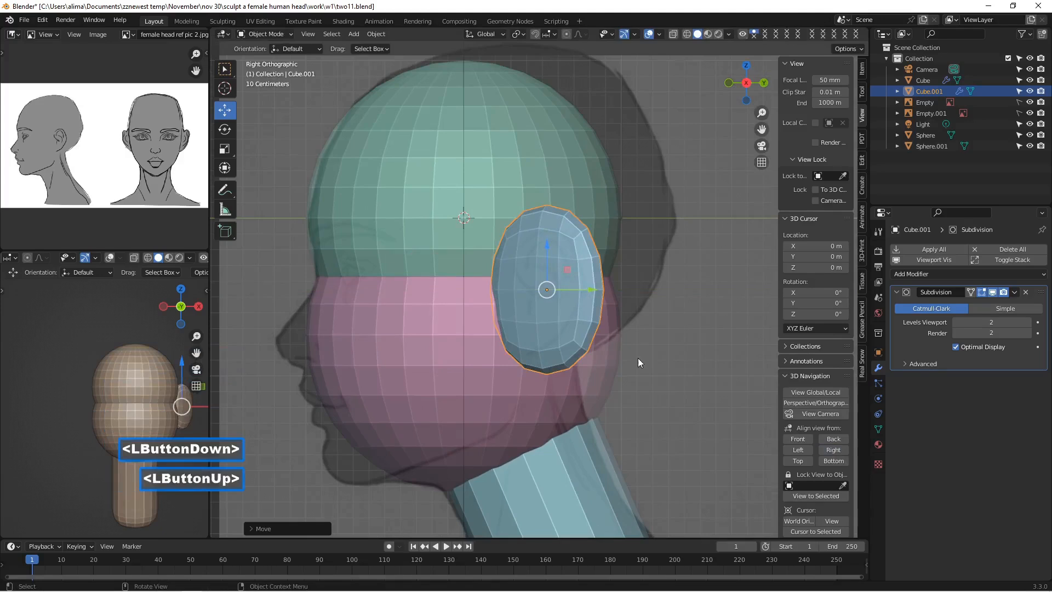
# Step: Scale the ear shape uniformly to about 0.88, and rotate it slightly in the right view to match the reference ear's slant
pyautogui.press('s')
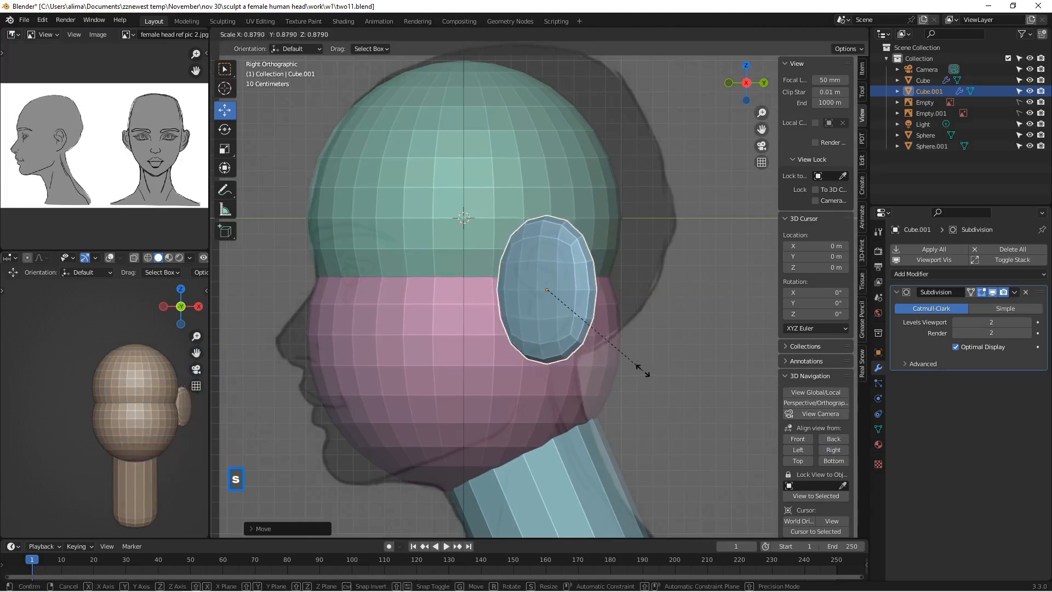
pyautogui.click(636, 369)
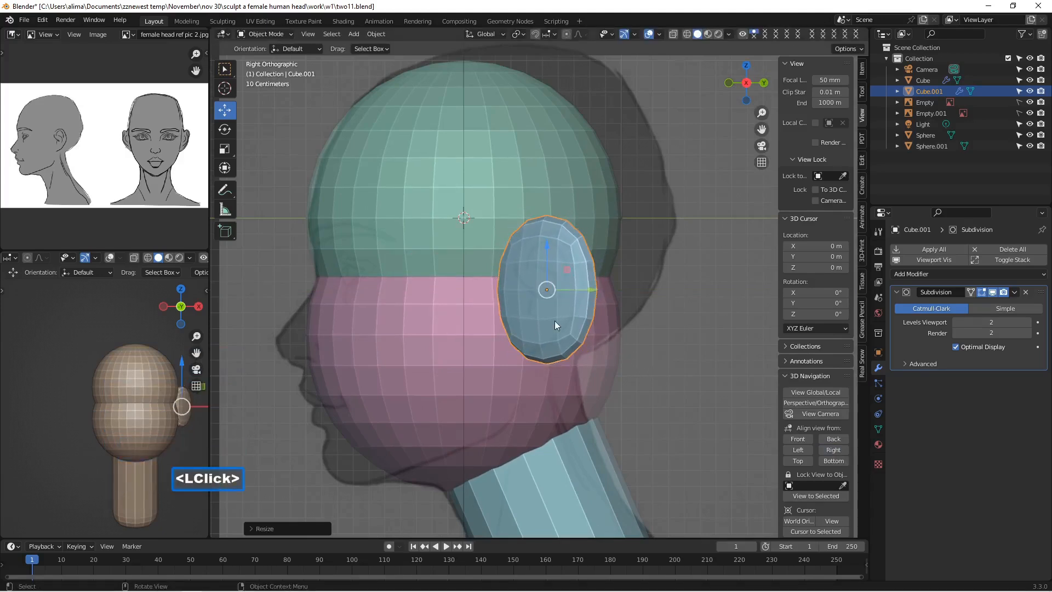
pyautogui.press('r')
pyautogui.click(636, 347)
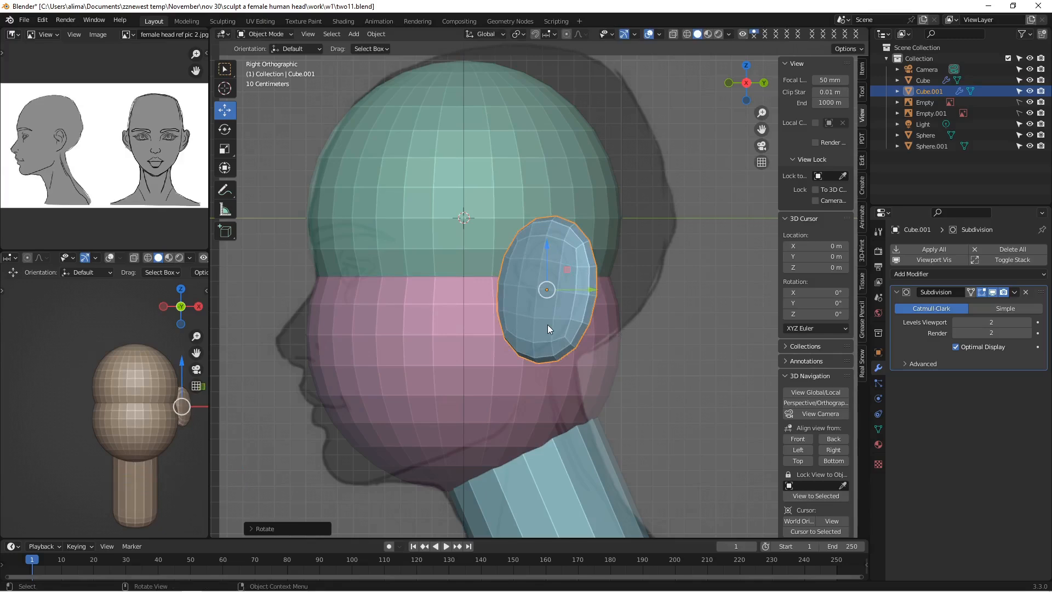
# Step: In the front view, tilt the ear shape so its upper end leans outward from the side of the head
pyautogui.click(798, 439)
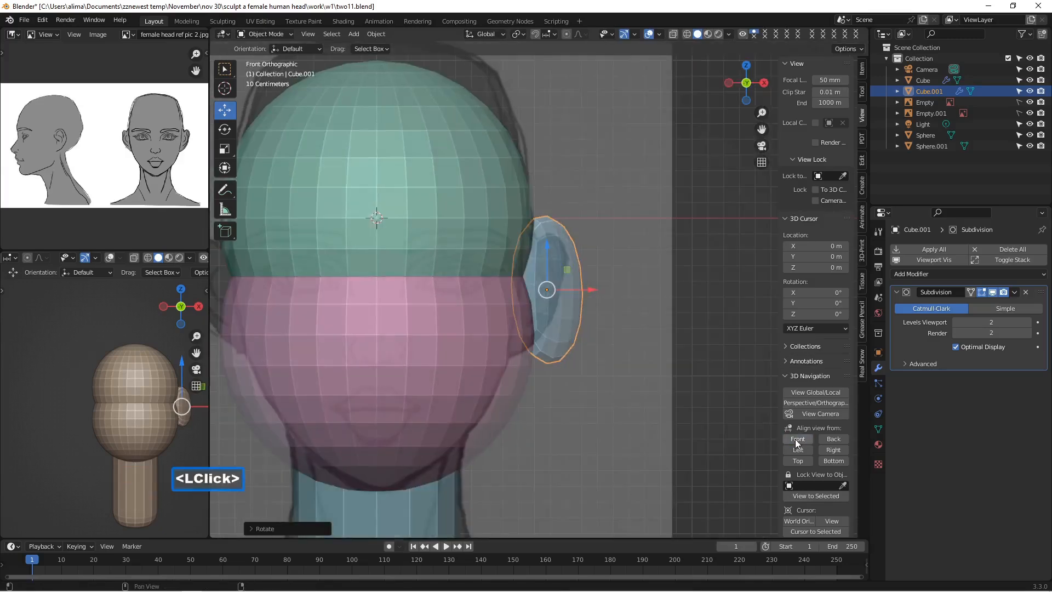
pyautogui.scroll(-1, 564, 321)
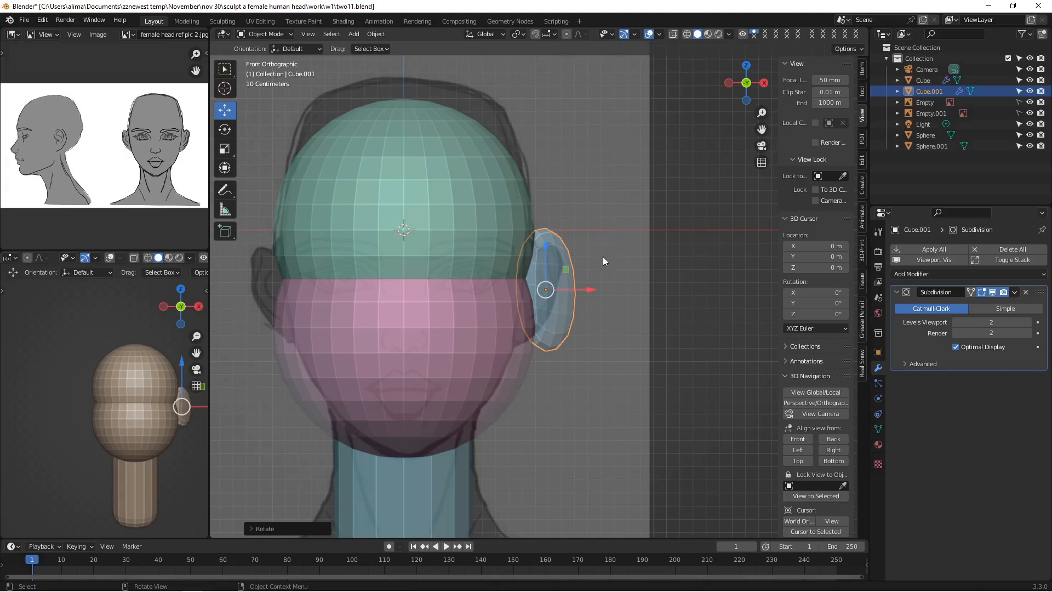
pyautogui.press('r')
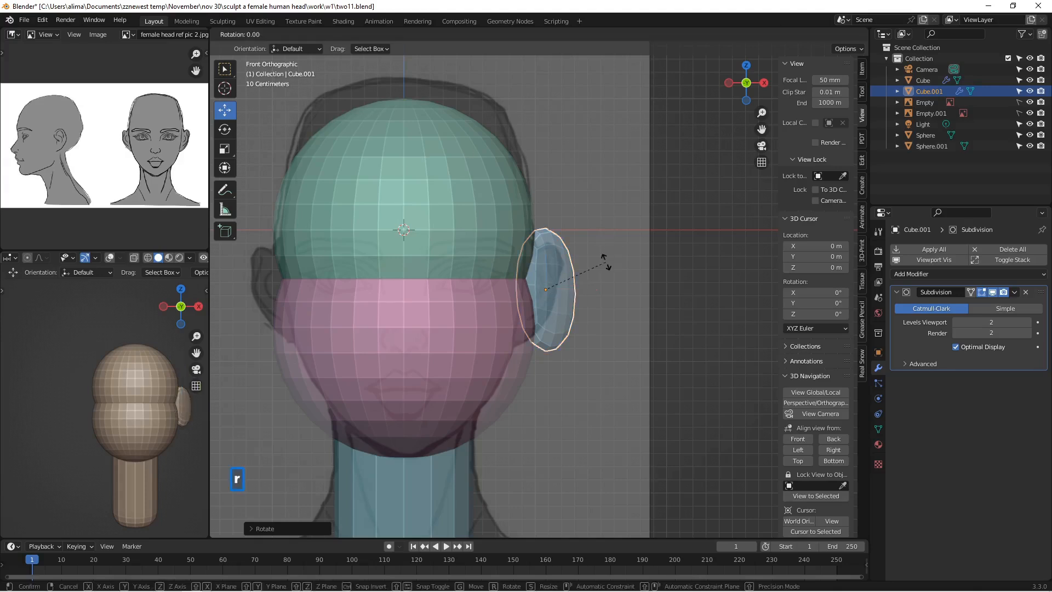
pyautogui.click(606, 283)
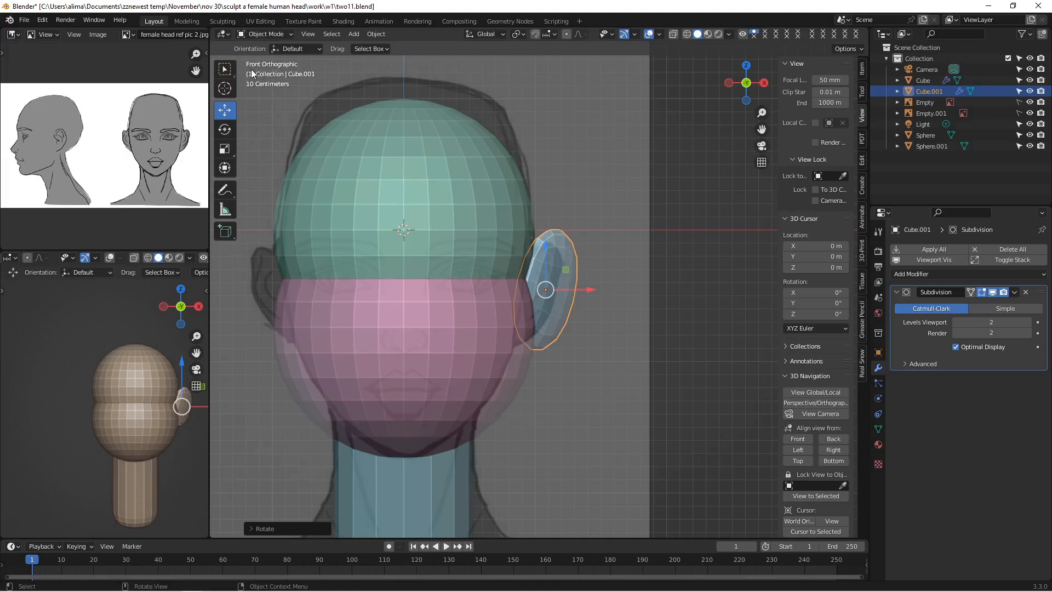
pyautogui.moveTo(655, 216); pyautogui.dragTo(646, 228, button='middle')
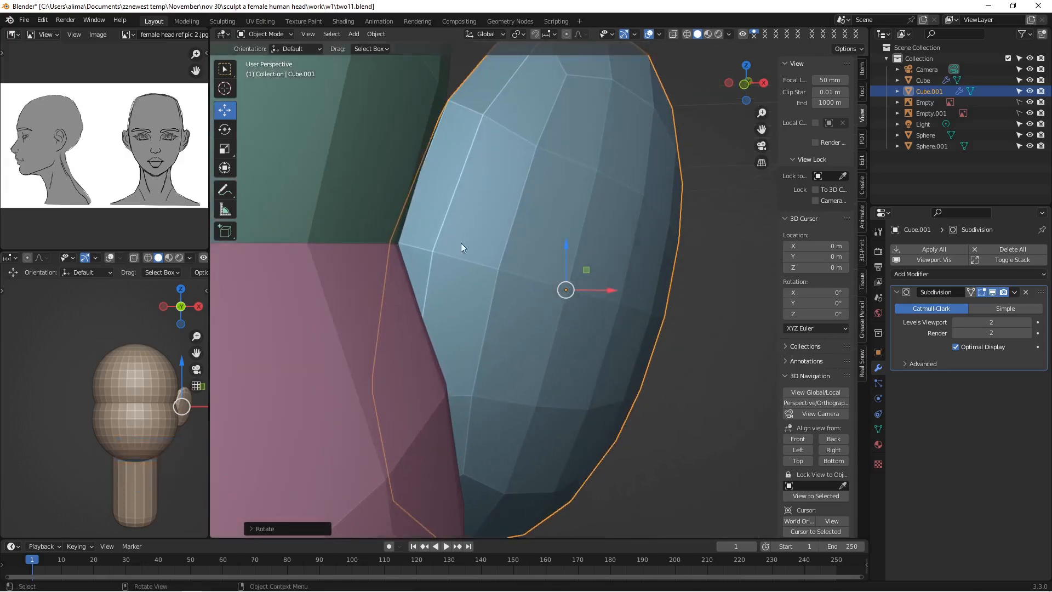
pyautogui.click(797, 438)
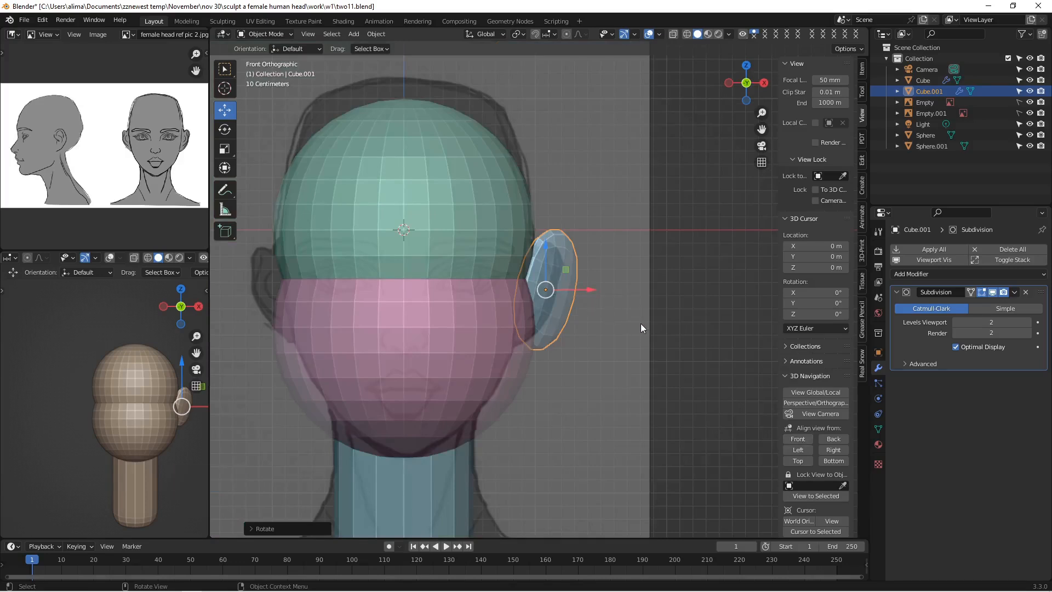
pyautogui.press('r')
pyautogui.click(633, 326)
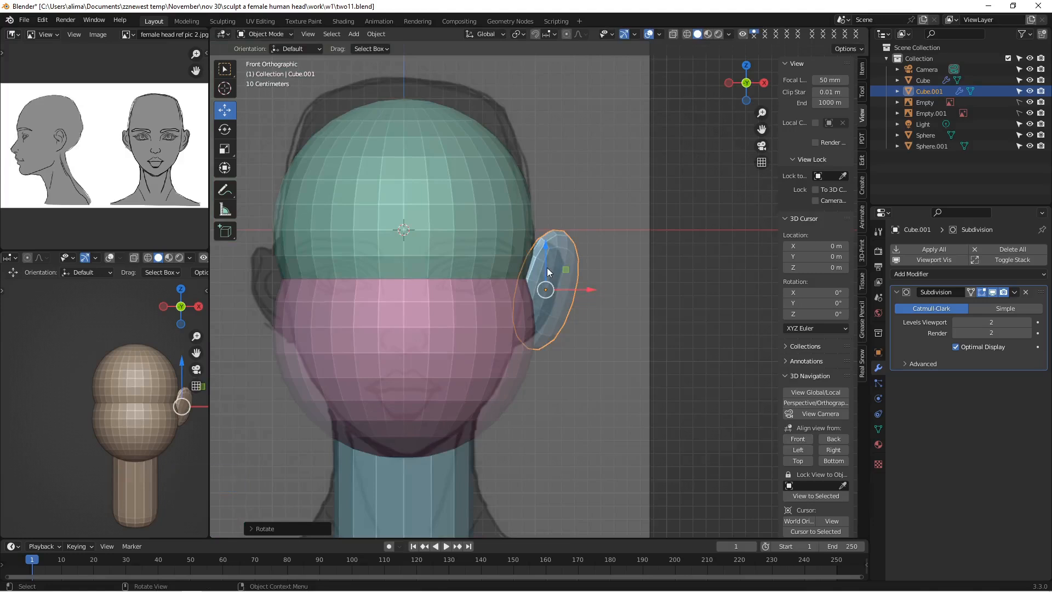
# Step: Lower the ear shape slightly along Z and shift it inward along X so it sits partly inside the head
pyautogui.moveTo(545, 250); pyautogui.dragTo(545, 254)
pyautogui.moveTo(589, 295); pyautogui.dragTo(569, 291)
pyautogui.press('r')
pyautogui.click(575, 294)
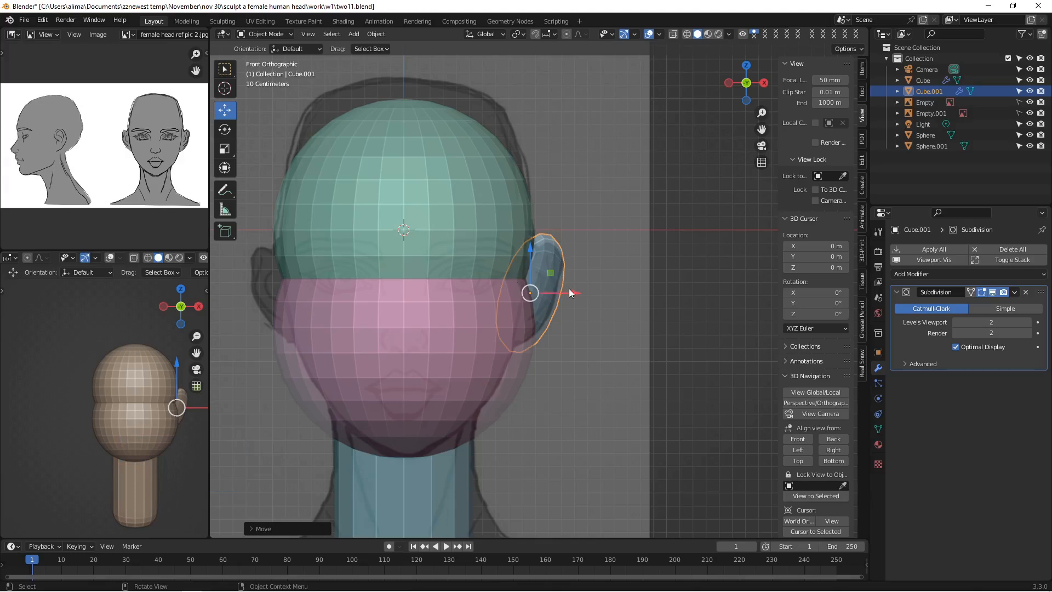
pyautogui.moveTo(571, 290); pyautogui.dragTo(580, 296)
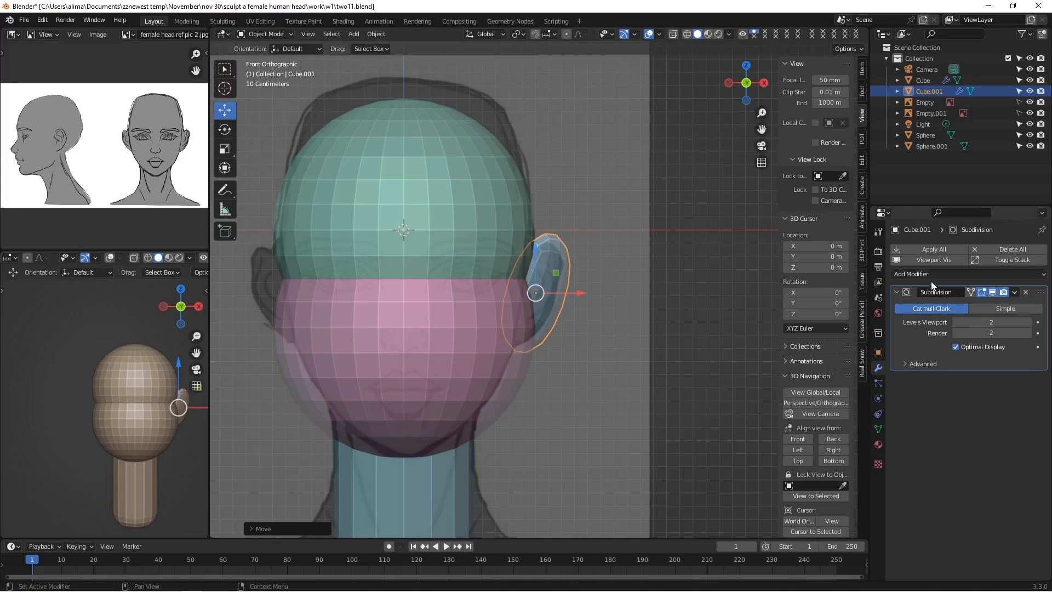
# Step: Add a Mirror modifier on the X axis to the ear with Cube as the mirror object, and save a new file version
pyautogui.click(1021, 274)
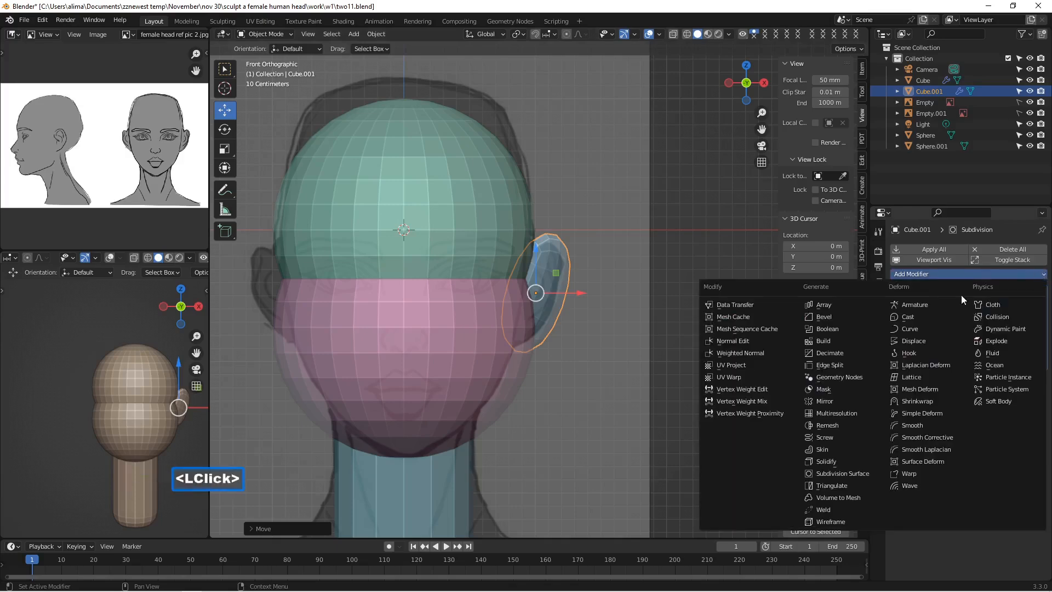
pyautogui.click(857, 399)
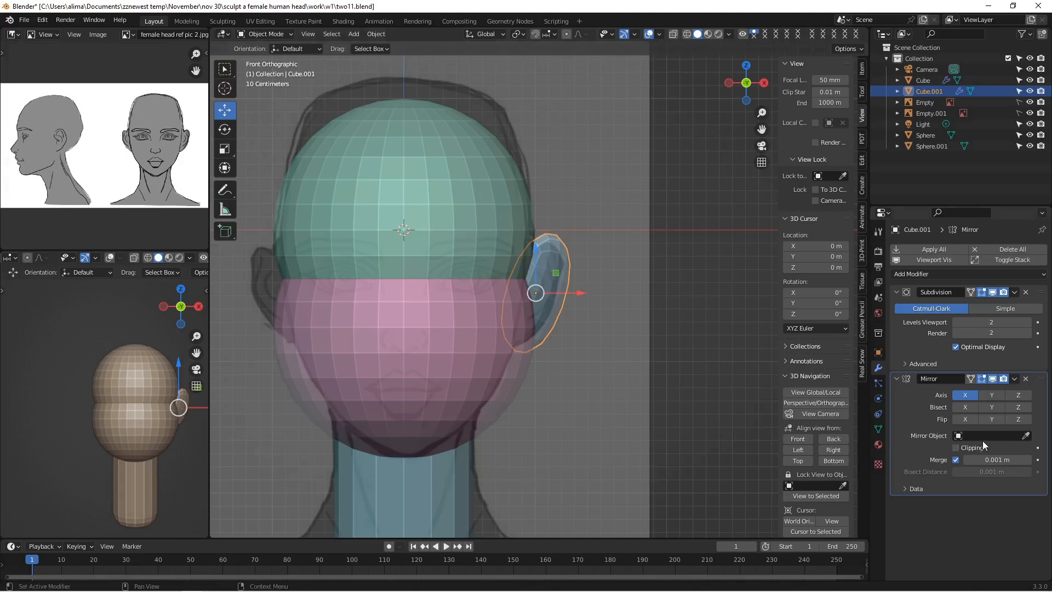
pyautogui.click(956, 436)
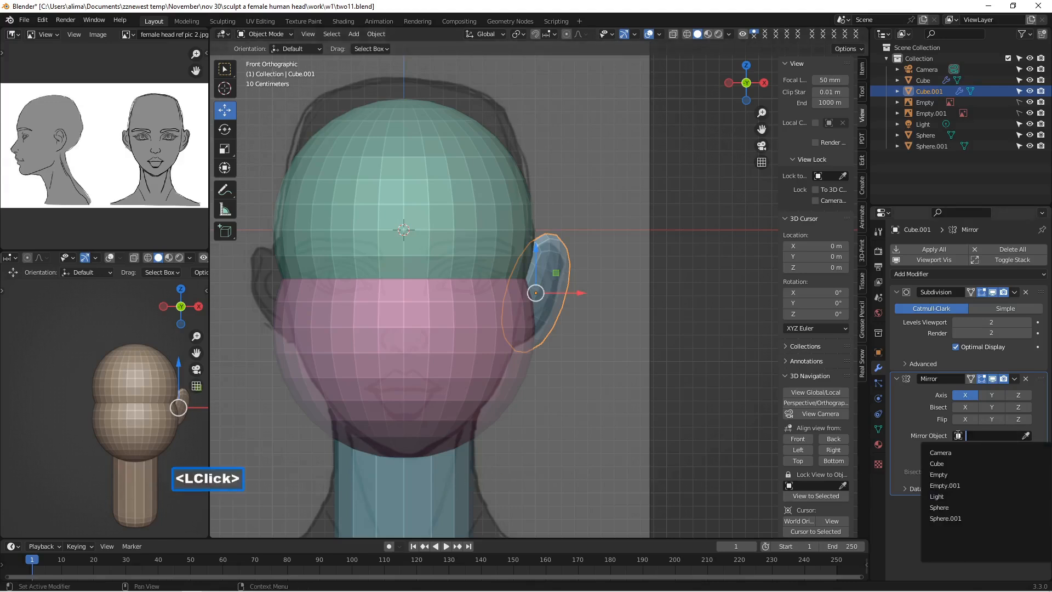
pyautogui.click(956, 463)
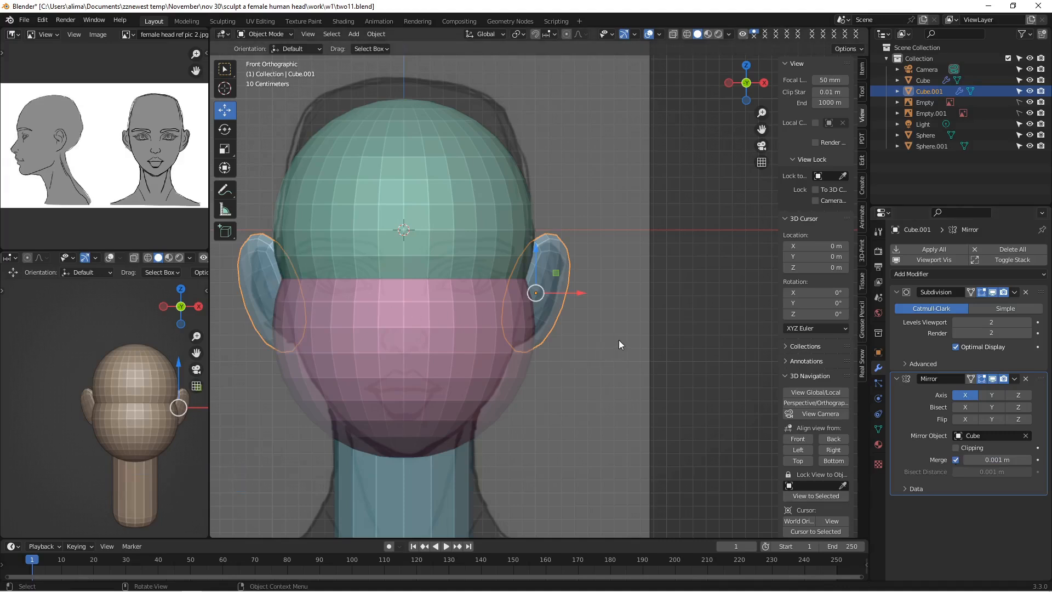
pyautogui.press('Insert')
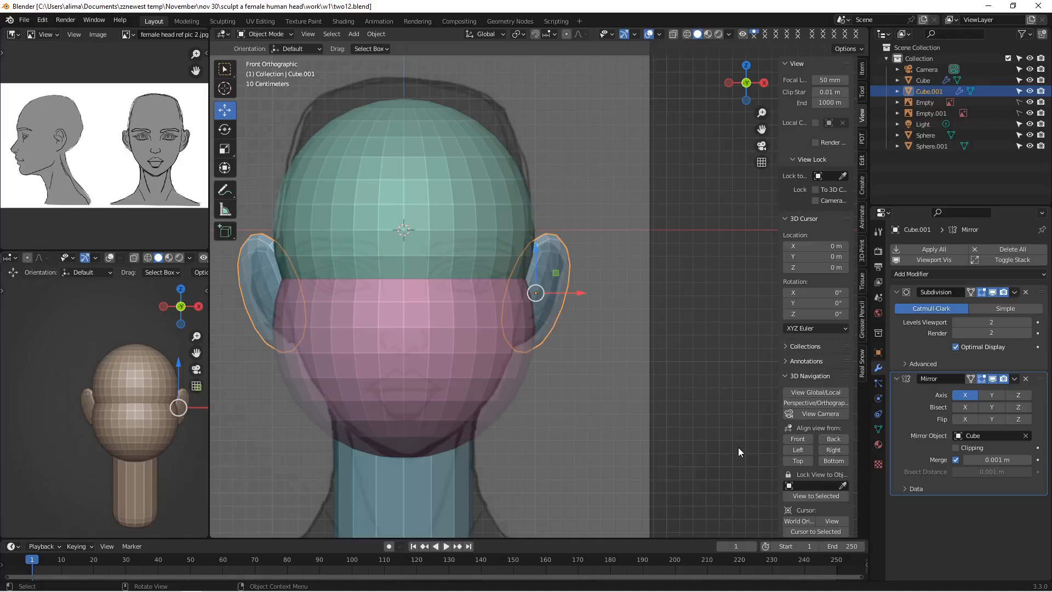
# Step: Select the lower sphere and put it into Sculpt Mode in the right orthographic view
pyautogui.click(489, 380)
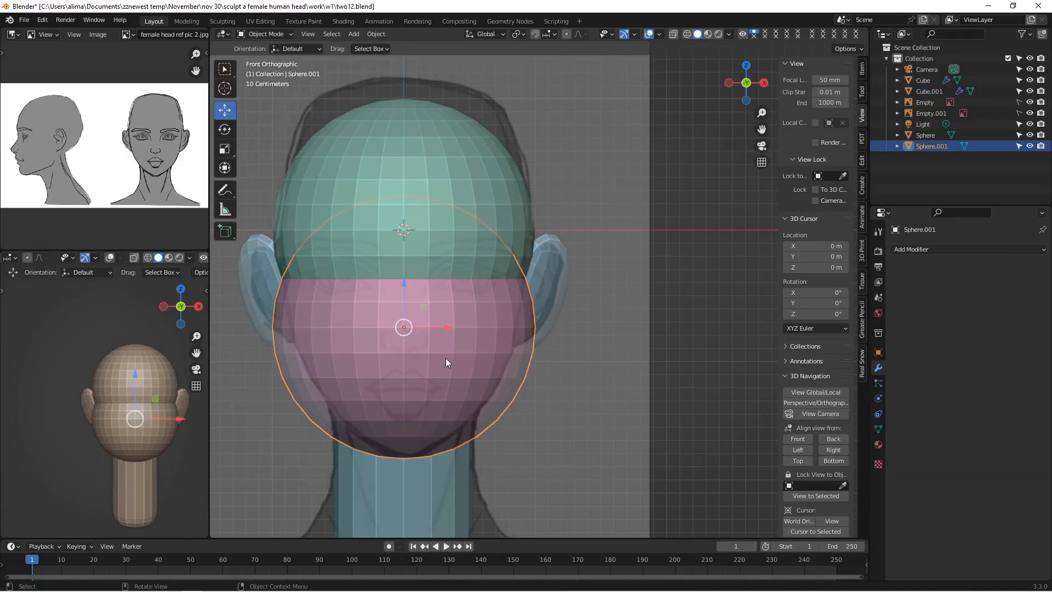
pyautogui.click(833, 452)
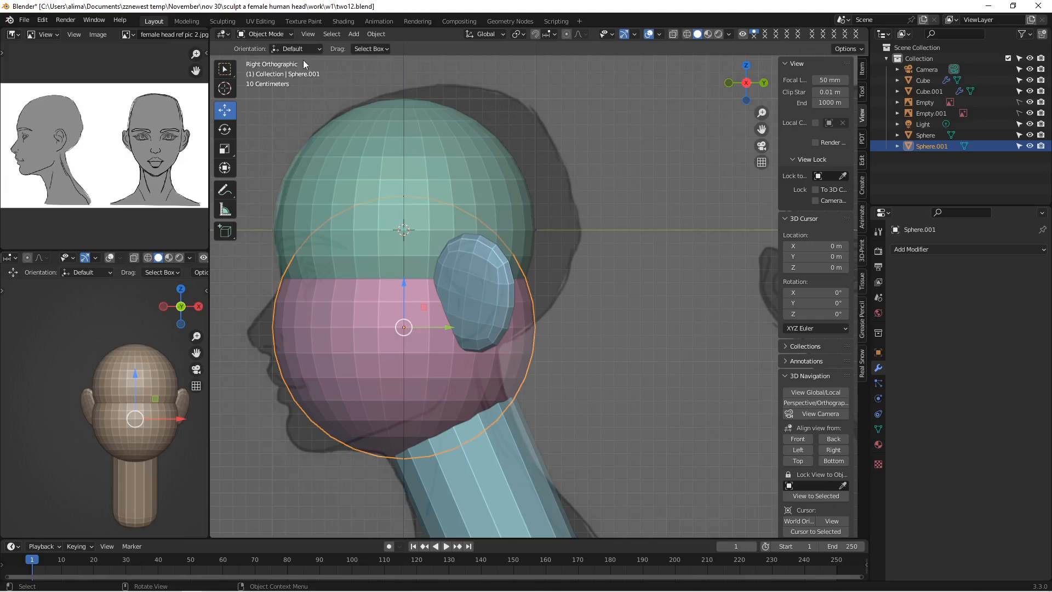
pyautogui.click(287, 34)
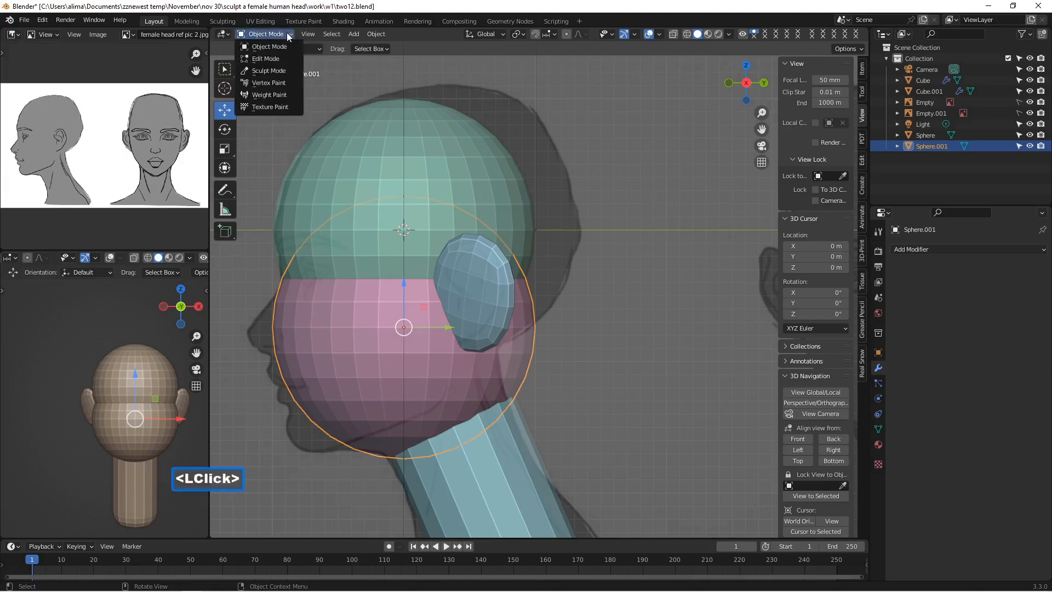
pyautogui.click(289, 72)
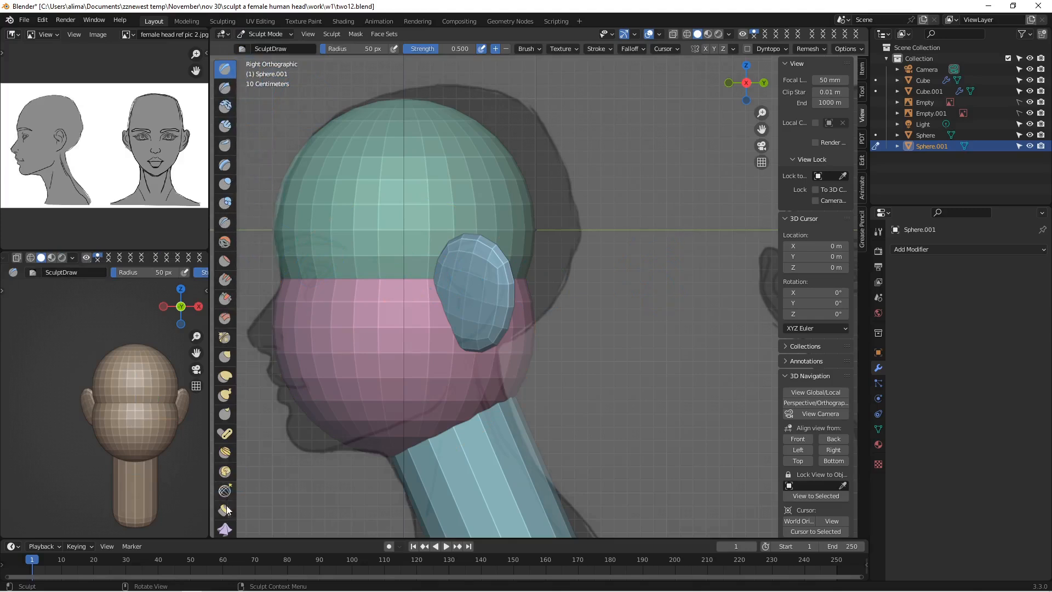
# Step: Widen the sculpt tool strip to two columns and save a new numbered version of the file
pyautogui.moveTo(238, 211); pyautogui.dragTo(247, 211)
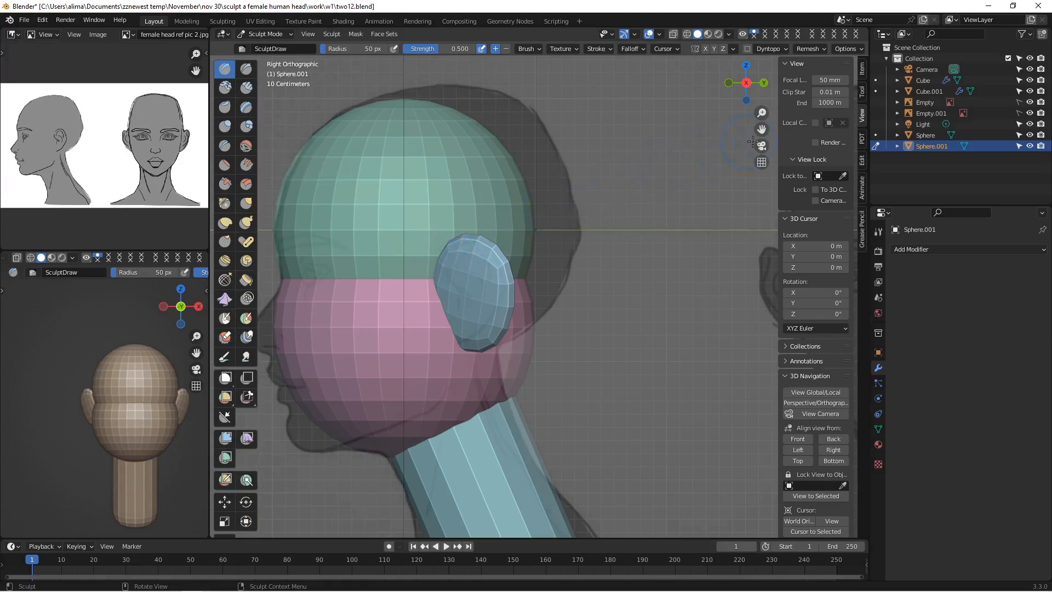
pyautogui.moveTo(761, 130); pyautogui.dragTo(786, 132)
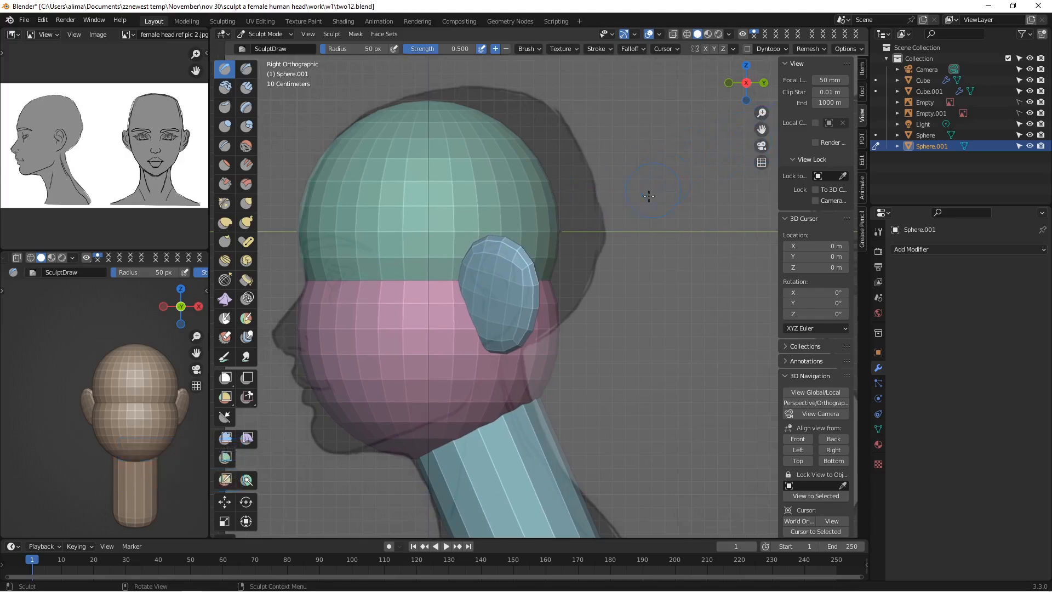
pyautogui.moveTo(631, 209)
pyautogui.keyDown('shift'); pyautogui.mouseDown(button='middle')
pyautogui.moveTo(675, 206)
pyautogui.moveTo(654, 201)
pyautogui.mouseUp(button='middle'); pyautogui.keyUp('shift')
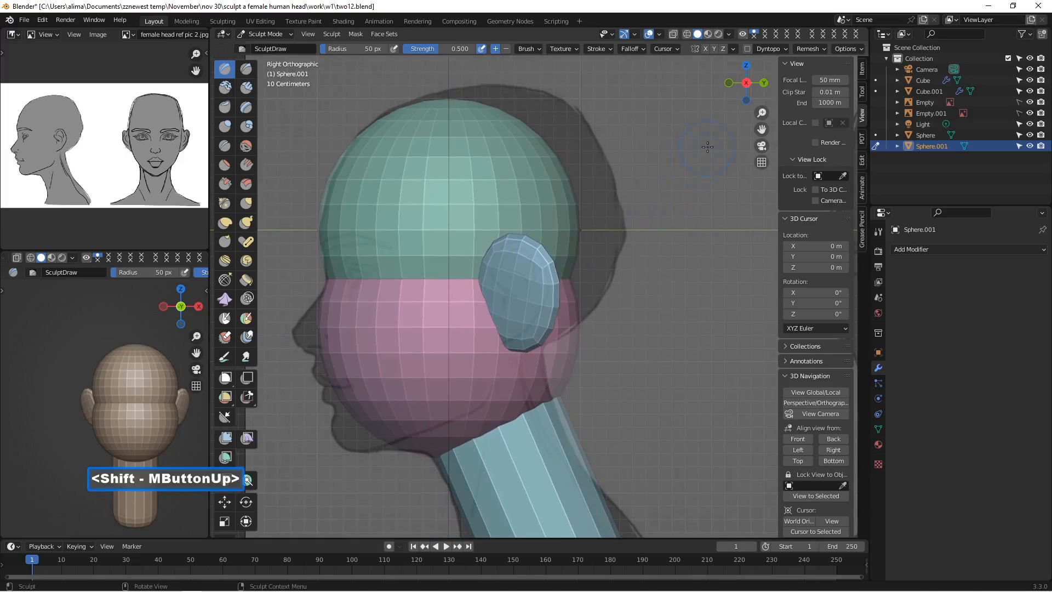
pyautogui.moveTo(763, 129); pyautogui.dragTo(657, 326)
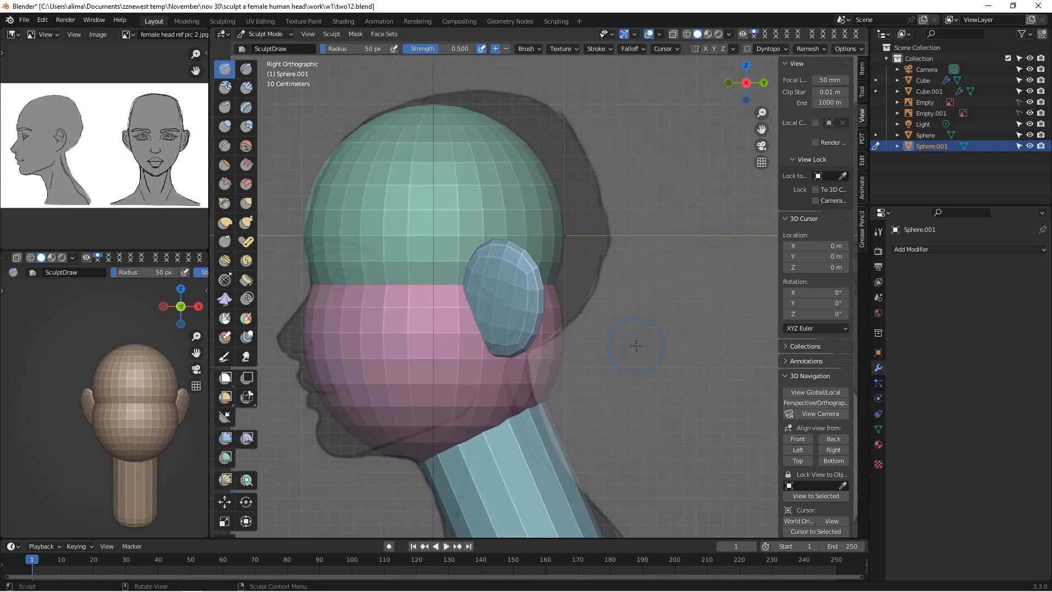
pyautogui.press('Insert')
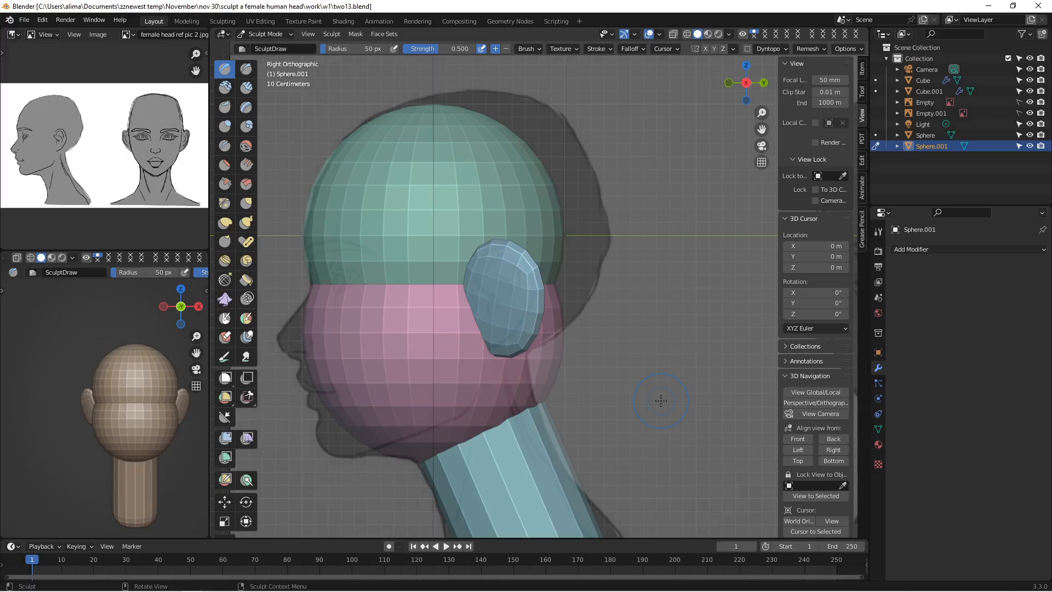
# Step: In the right view, cut off the back of the lower sphere behind the middle of the ear with Box Trim
pyautogui.press('Insert')
pyautogui.click(249, 400)
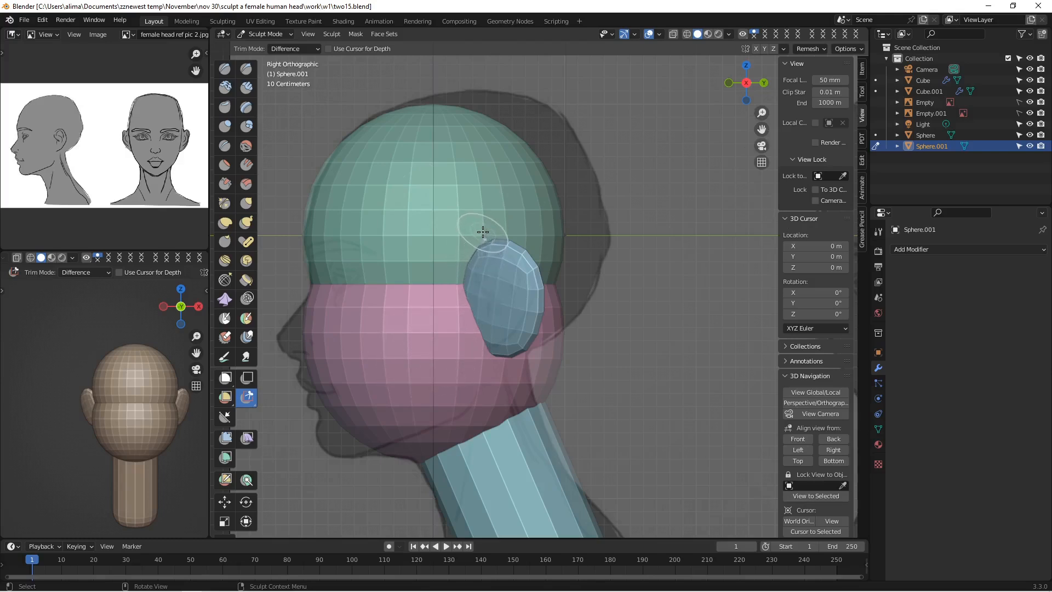
pyautogui.moveTo(483, 232); pyautogui.dragTo(636, 453)
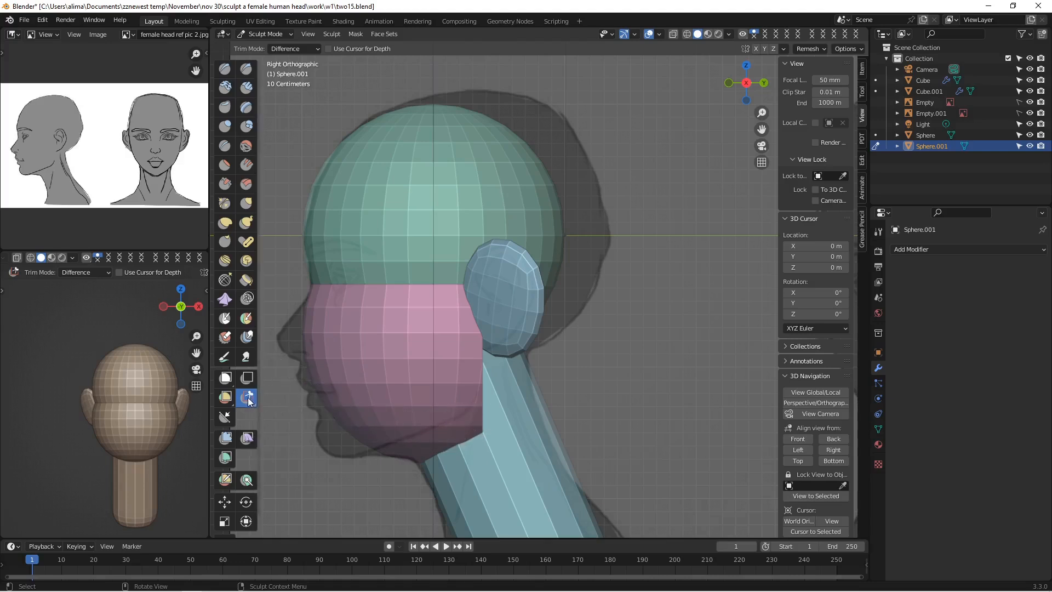
# Step: Slice off the lower sphere's bottom rear corner along the jaw line with Lasso Trim, and save the file as two16.blend
pyautogui.moveTo(253, 402)
pyautogui.mouseDown()
pyautogui.moveTo(280, 421)
pyautogui.moveTo(324, 426)
pyautogui.mouseUp()
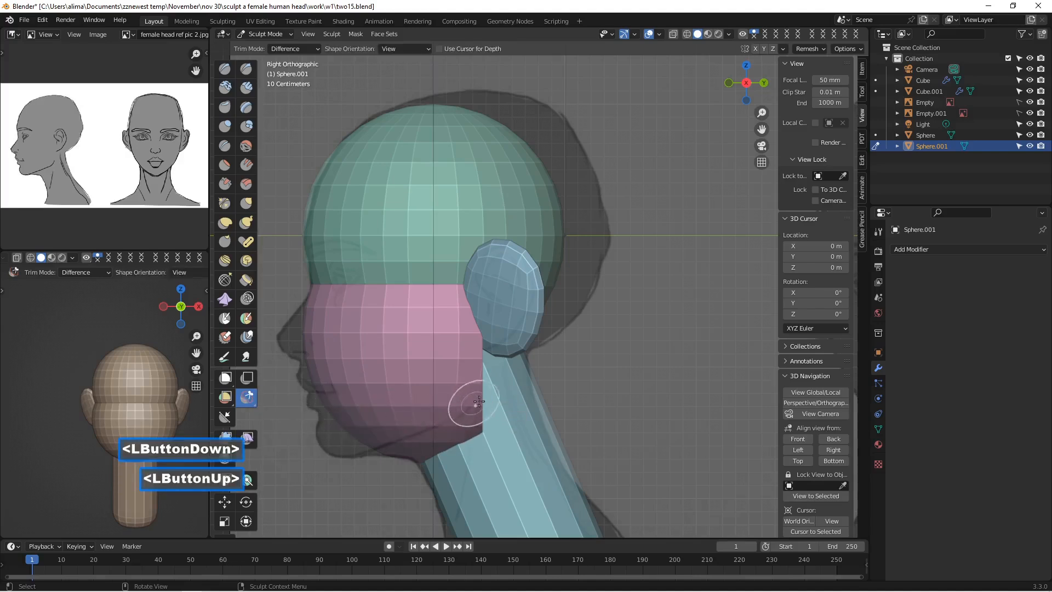
pyautogui.moveTo(495, 395)
pyautogui.mouseDown()
pyautogui.moveTo(383, 447)
pyautogui.moveTo(379, 476)
pyautogui.moveTo(466, 485)
pyautogui.moveTo(556, 425)
pyautogui.mouseUp()
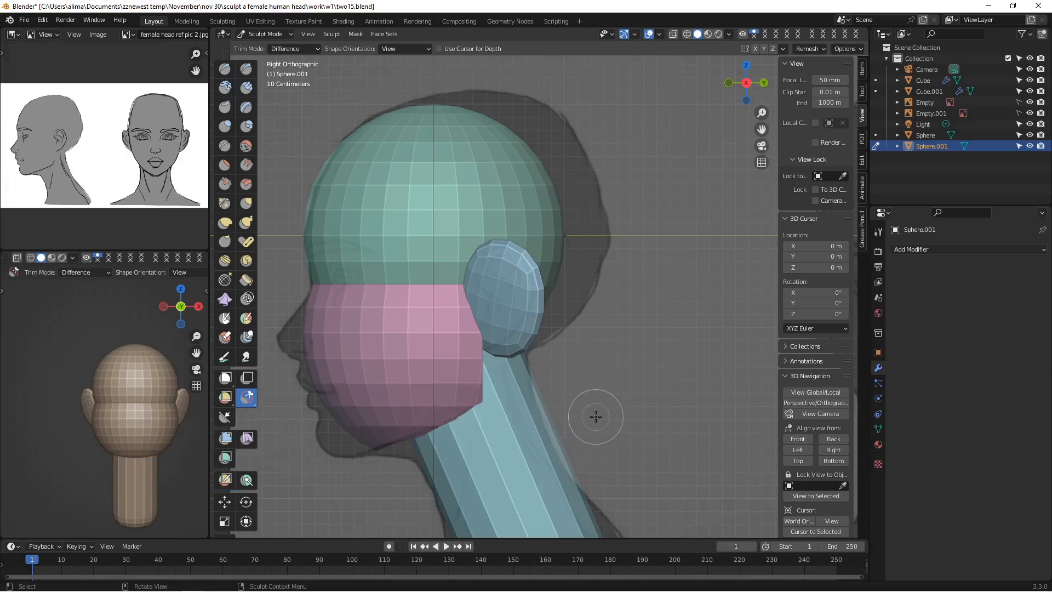
pyautogui.press('Insert')
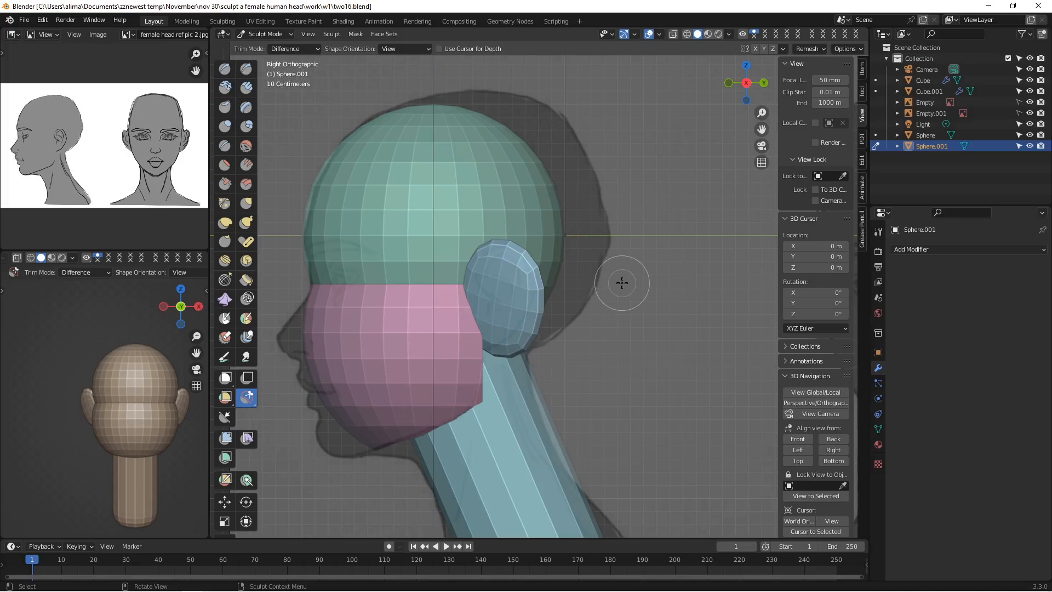
# Step: Enable X symmetry for sculpting and set up the Elastic Deform brush with a 98 px radius at the chin
pyautogui.click(755, 48)
pyautogui.keyDown('shift'); pyautogui.moveTo(531, 308); pyautogui.dragTo(682, 255, button='middle'); pyautogui.keyUp('shift')
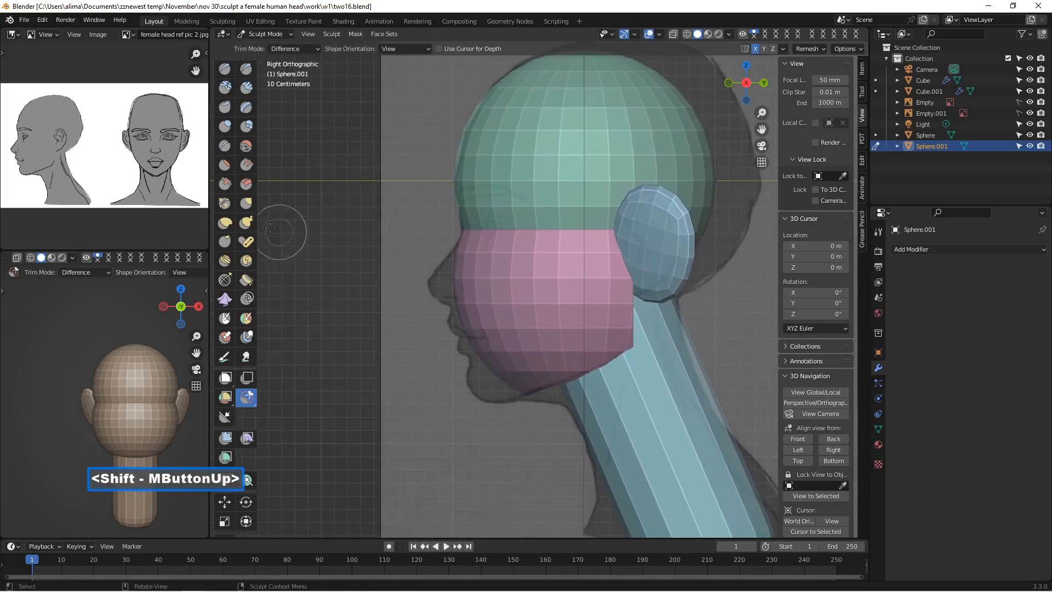
pyautogui.click(226, 224)
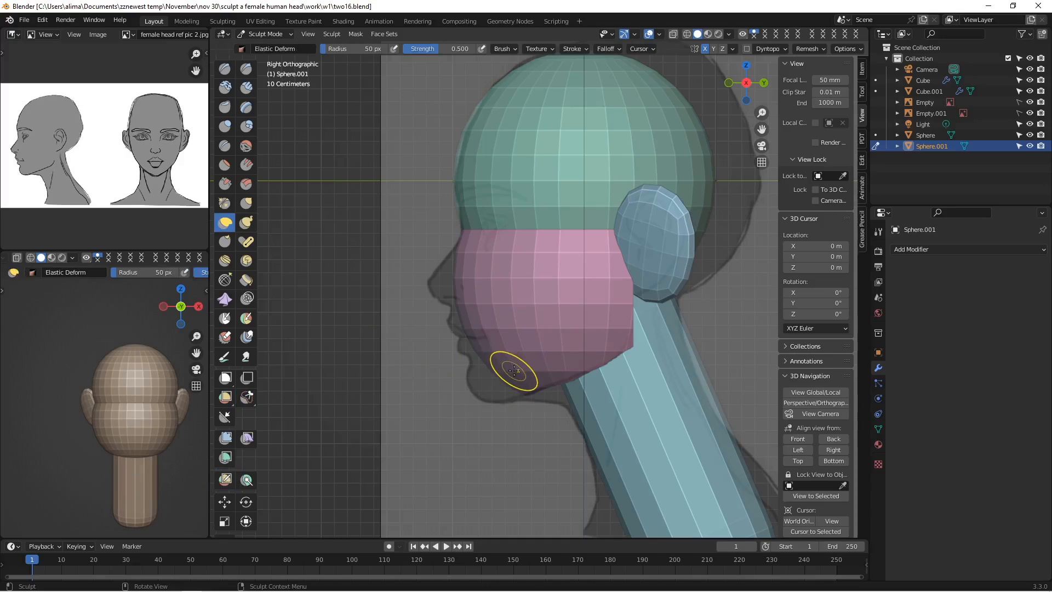
pyautogui.press('f')
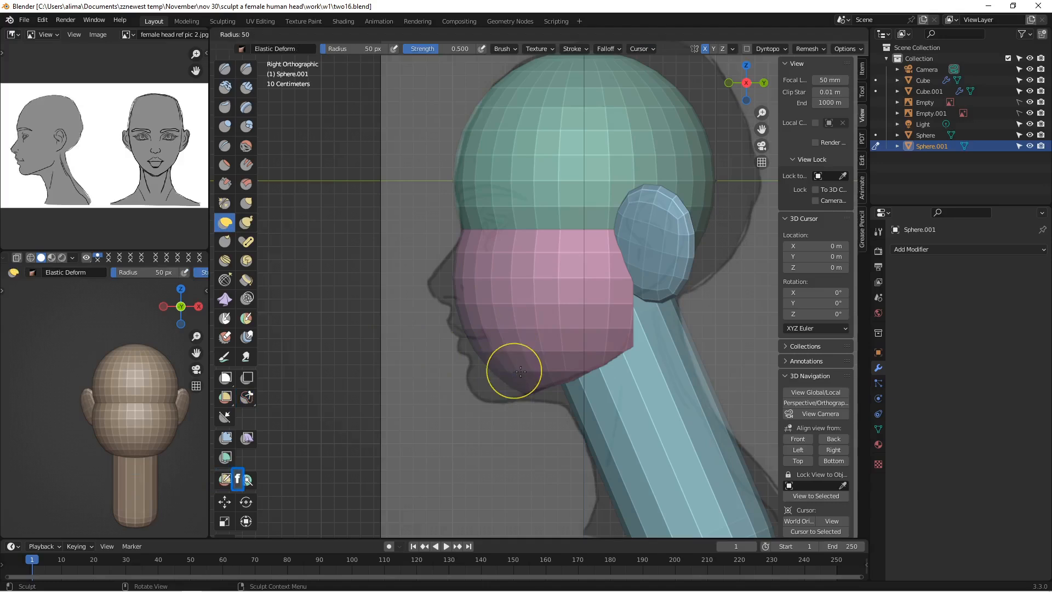
pyautogui.click(540, 385)
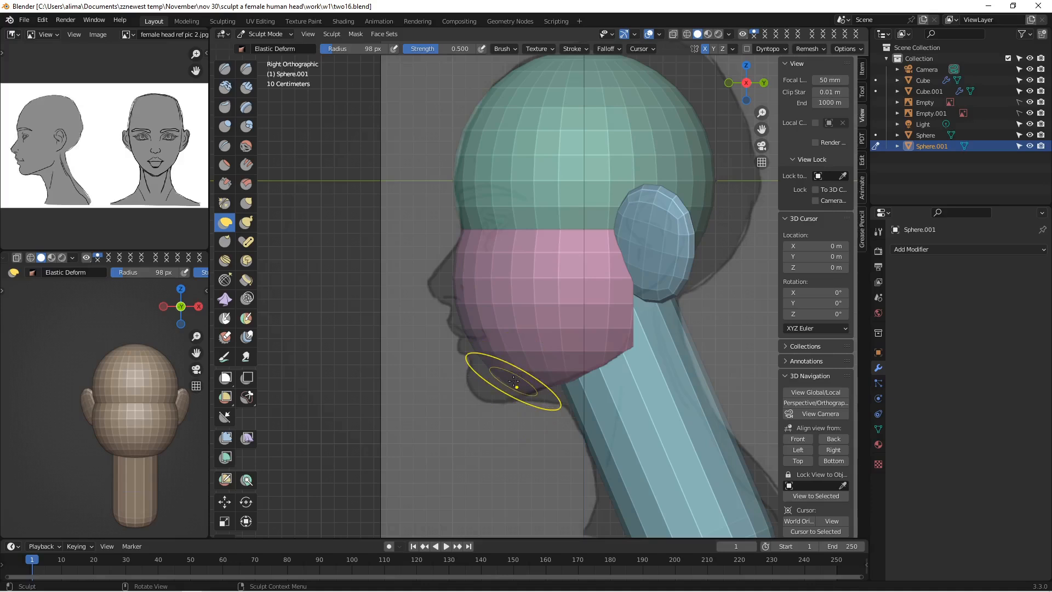
# Step: With Elastic Deform, pull the chin out to the side-view reference, and narrow the cheeks and jaw to the front-view reference
pyautogui.moveTo(514, 381); pyautogui.dragTo(396, 412)
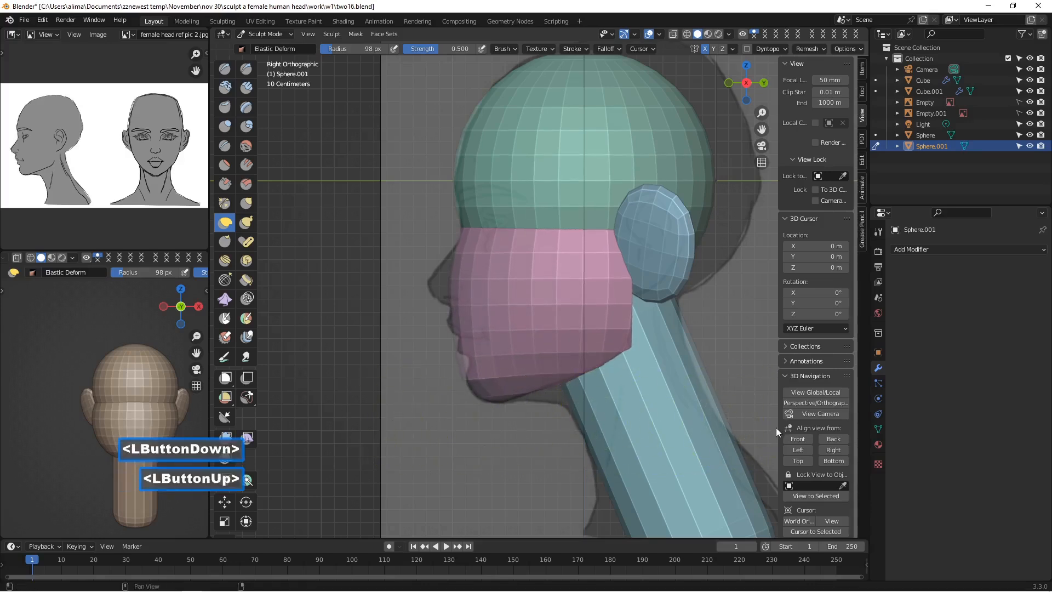
pyautogui.click(797, 439)
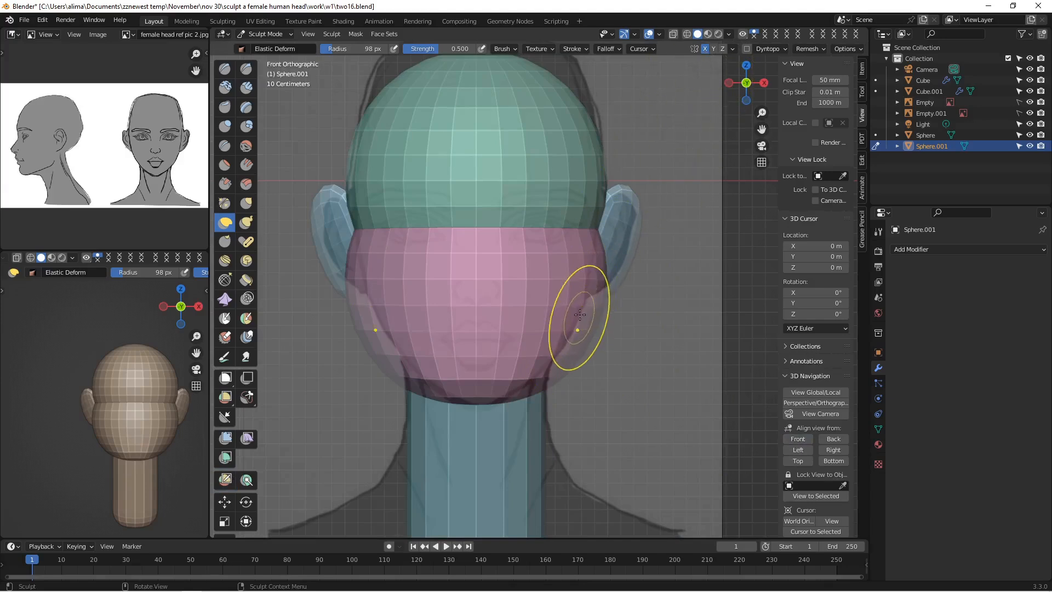
pyautogui.moveTo(595, 306); pyautogui.dragTo(531, 317)
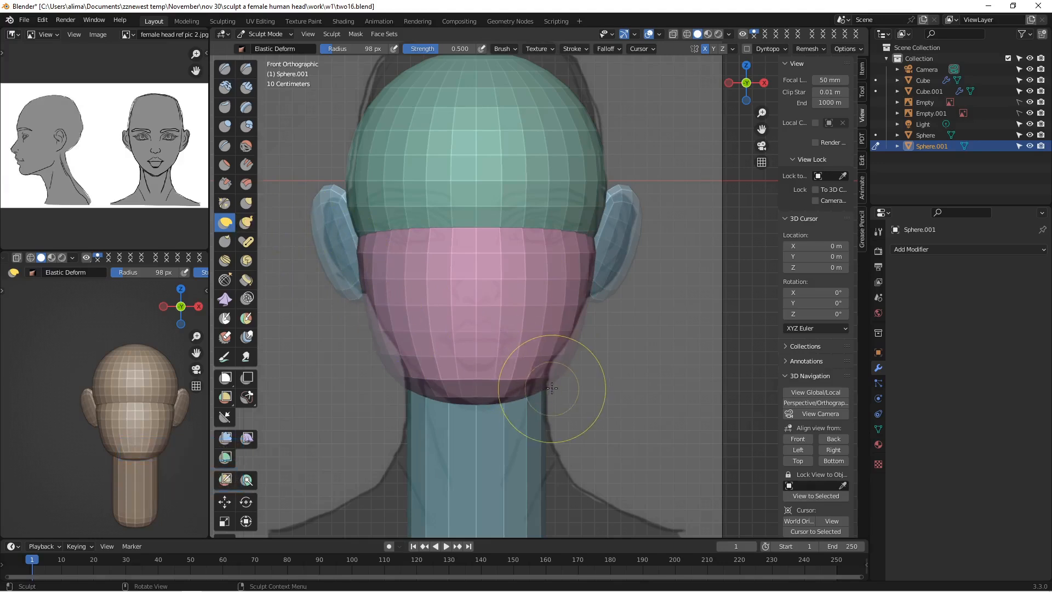
pyautogui.moveTo(548, 384)
pyautogui.mouseDown()
pyautogui.moveTo(498, 375)
pyautogui.moveTo(545, 374)
pyautogui.moveTo(508, 364)
pyautogui.moveTo(563, 352)
pyautogui.moveTo(545, 356)
pyautogui.mouseUp()
pyautogui.click(544, 359)
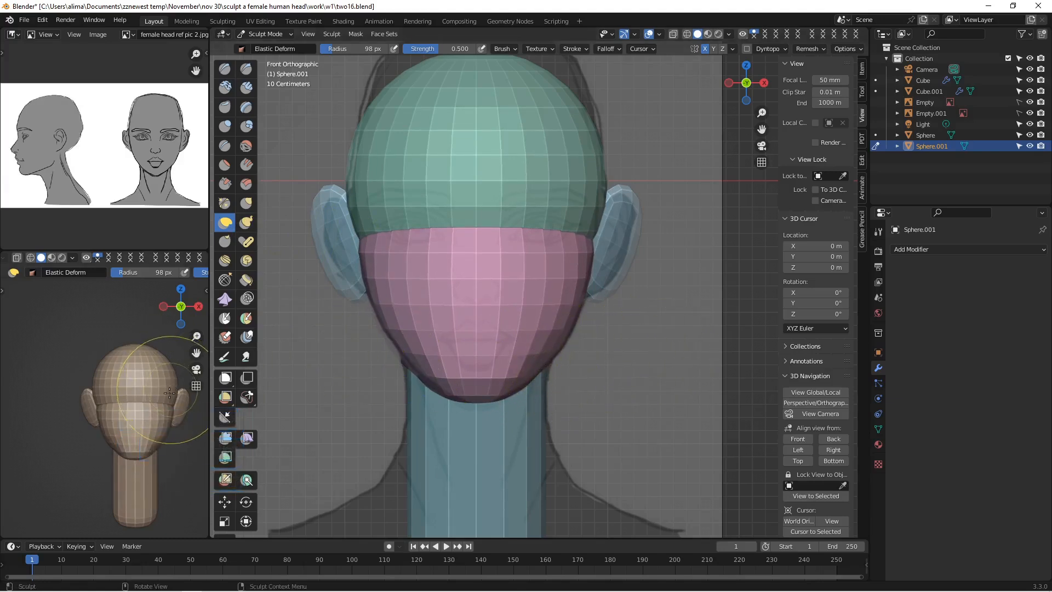
# Step: Set the focal length of the small preview viewport to 90 mm and frame the whole head in it
pyautogui.keyDown('shift'); pyautogui.moveTo(165, 403); pyautogui.dragTo(141, 398, button='middle'); pyautogui.keyUp('shift')
pyautogui.scroll(-4, 142, 389)
pyautogui.keyDown('shift'); pyautogui.moveTo(156, 401); pyautogui.dragTo(135, 397, button='middle'); pyautogui.keyUp('shift')
pyautogui.scroll(-1, 135, 397)
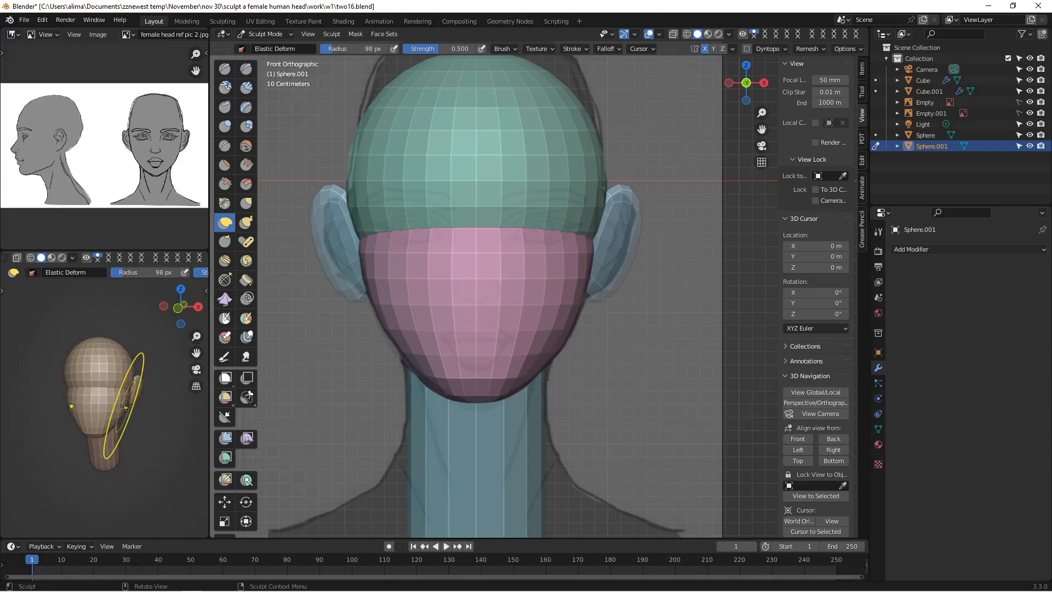
pyautogui.press('n')
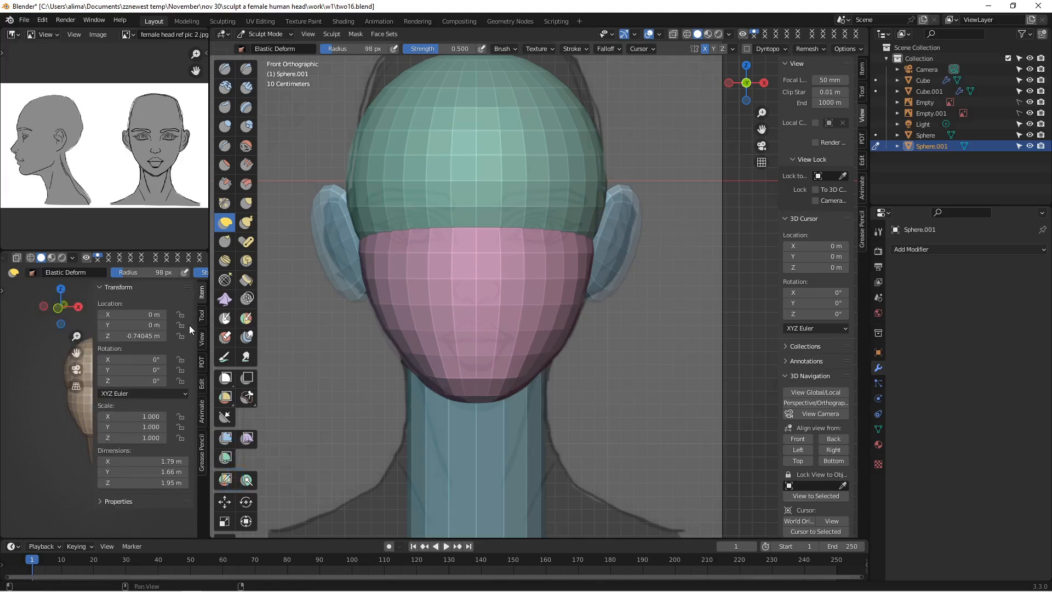
pyautogui.click(202, 340)
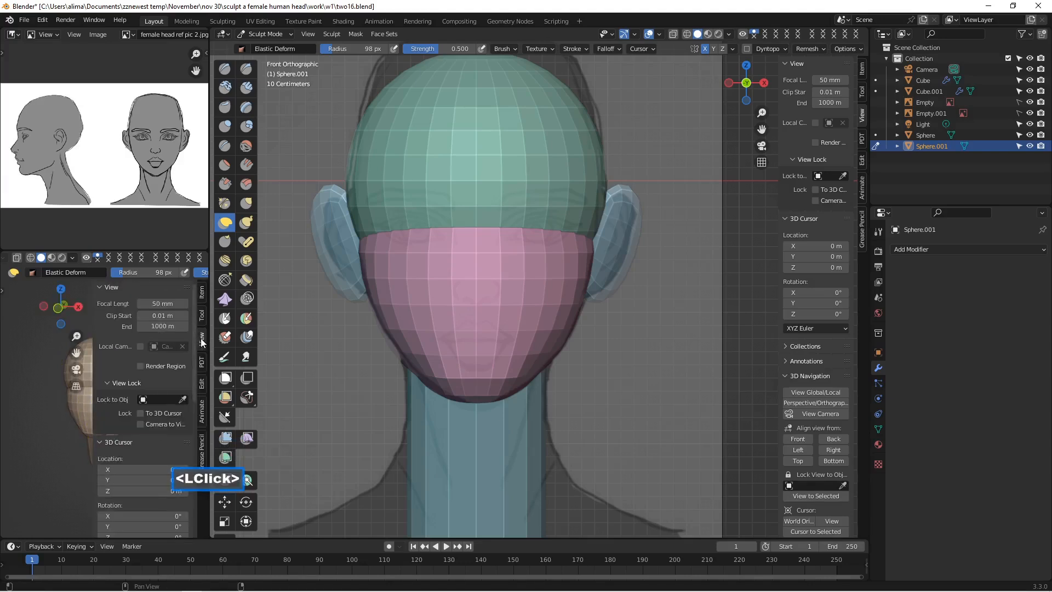
pyautogui.click(161, 305)
pyautogui.write('90')
pyautogui.press('Return')
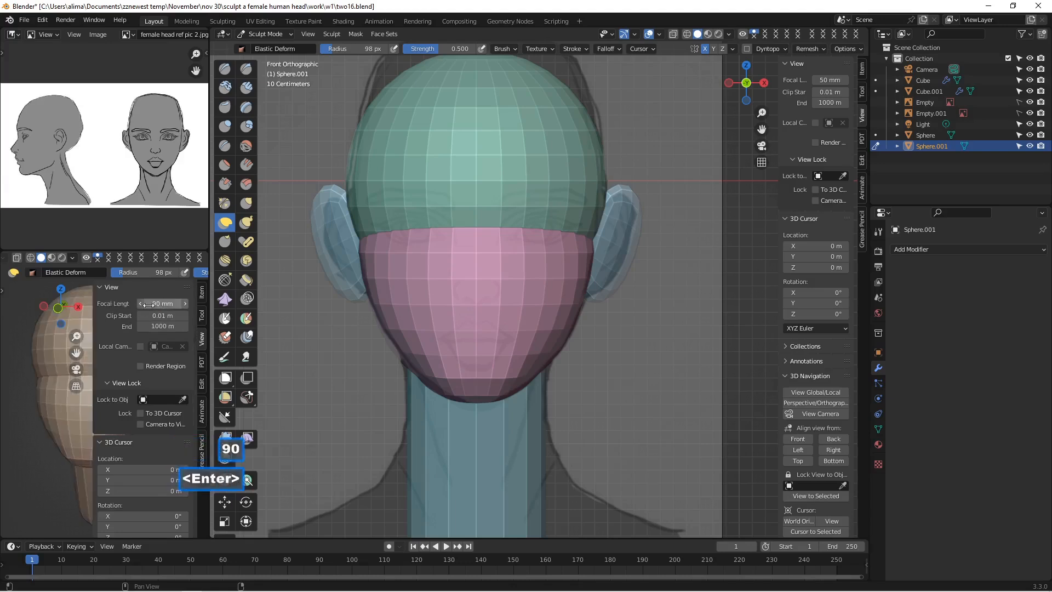
pyautogui.press('n')
pyautogui.scroll(-2, 122, 401)
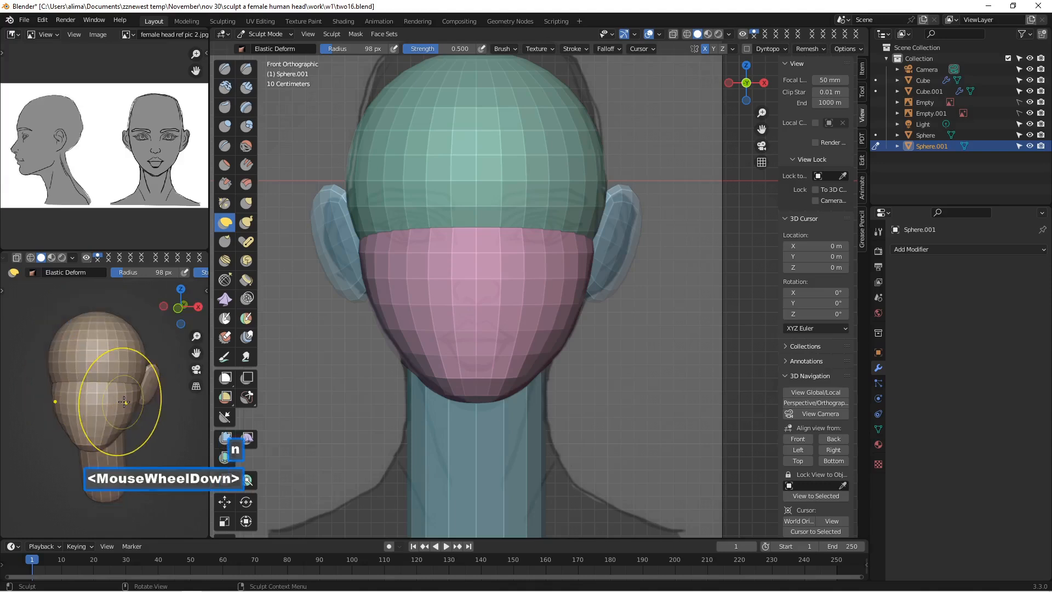
# Step: Examine the reshaped jaw against the cranium, ears and neck from several angles in both viewports
pyautogui.moveTo(120, 401)
pyautogui.mouseDown(button='middle')
pyautogui.moveTo(146, 408)
pyautogui.moveTo(120, 410)
pyautogui.mouseUp(button='middle')
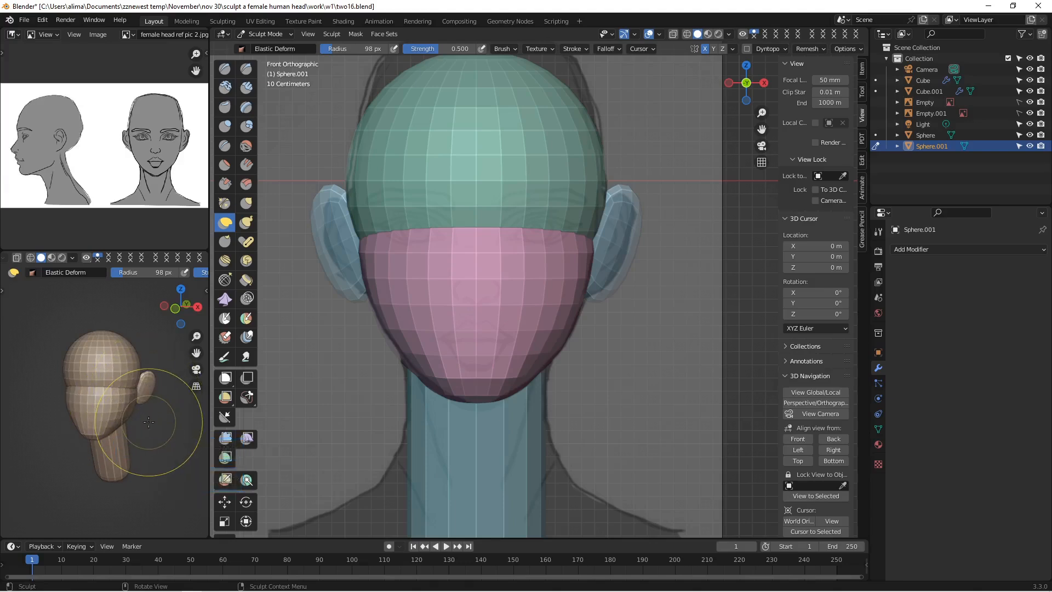
pyautogui.keyDown('alt'); pyautogui.moveTo(115, 414); pyautogui.dragTo(129, 393, button='middle'); pyautogui.keyUp('alt')
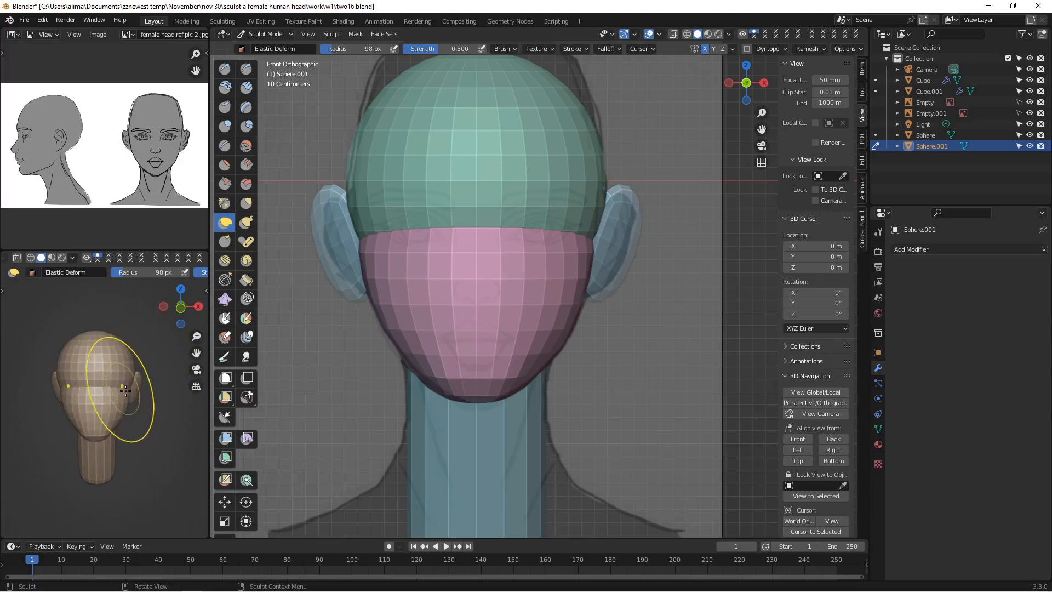
pyautogui.scroll(2, 157, 442)
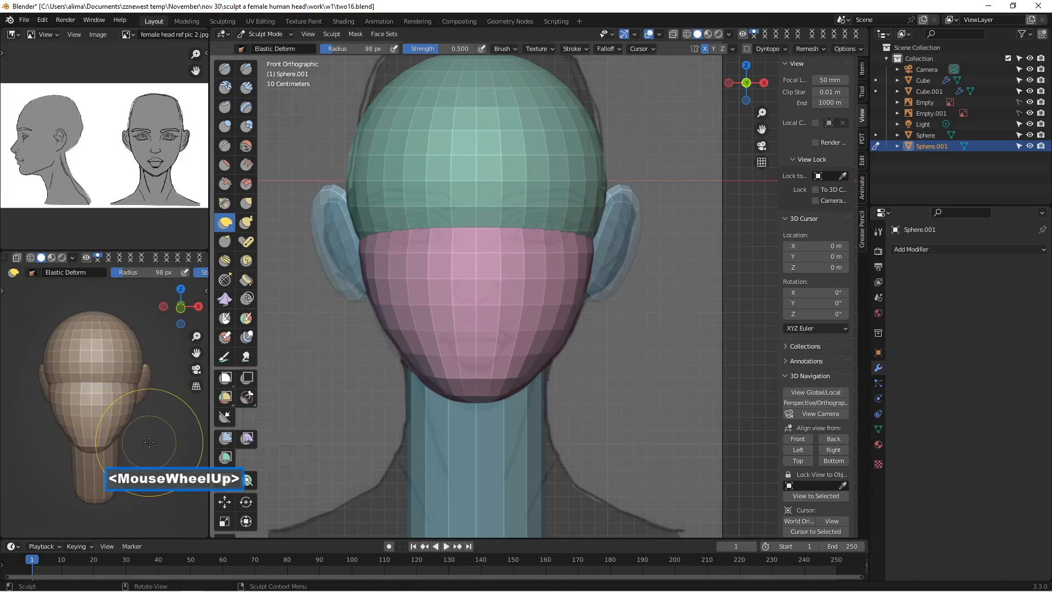
pyautogui.moveTo(157, 441); pyautogui.dragTo(173, 438, button='middle')
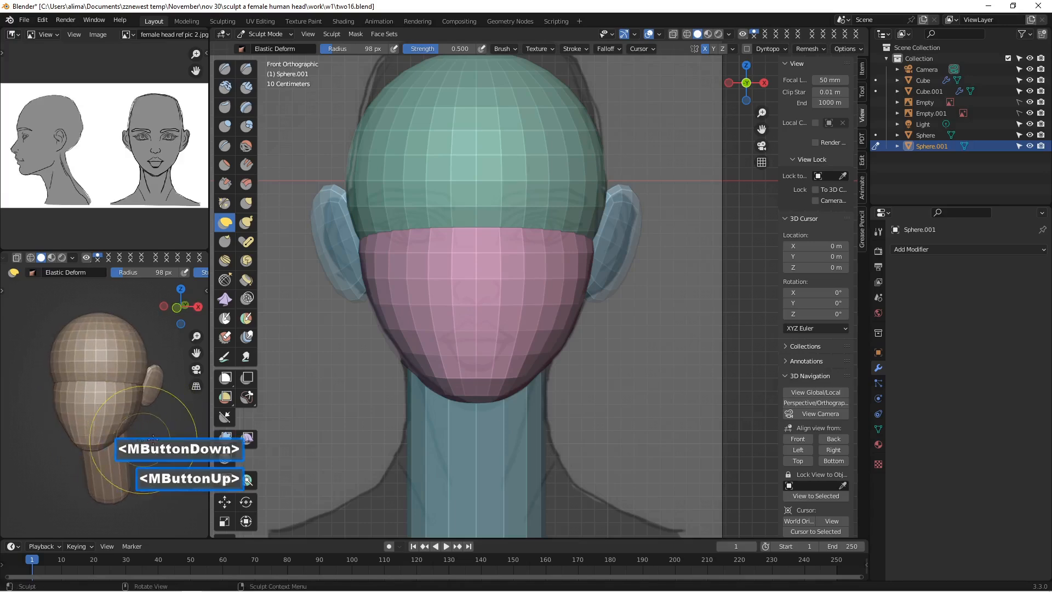
pyautogui.scroll(-1, 647, 370)
pyautogui.moveTo(639, 368); pyautogui.dragTo(639, 344, button='middle')
pyautogui.scroll(-2, 600, 347)
pyautogui.scroll(-2, 600, 346)
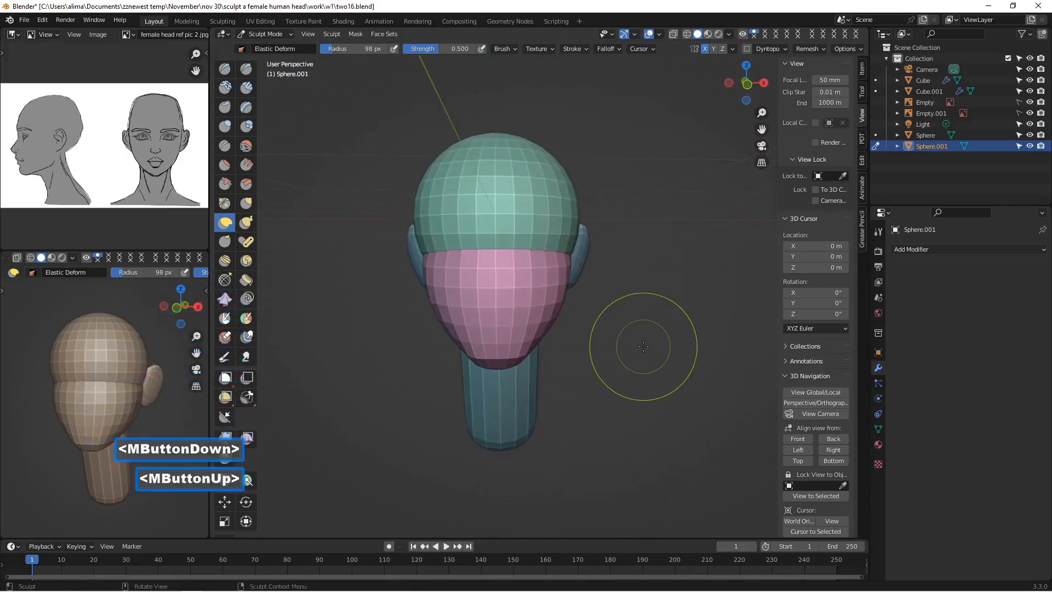
pyautogui.scroll(1, 632, 320)
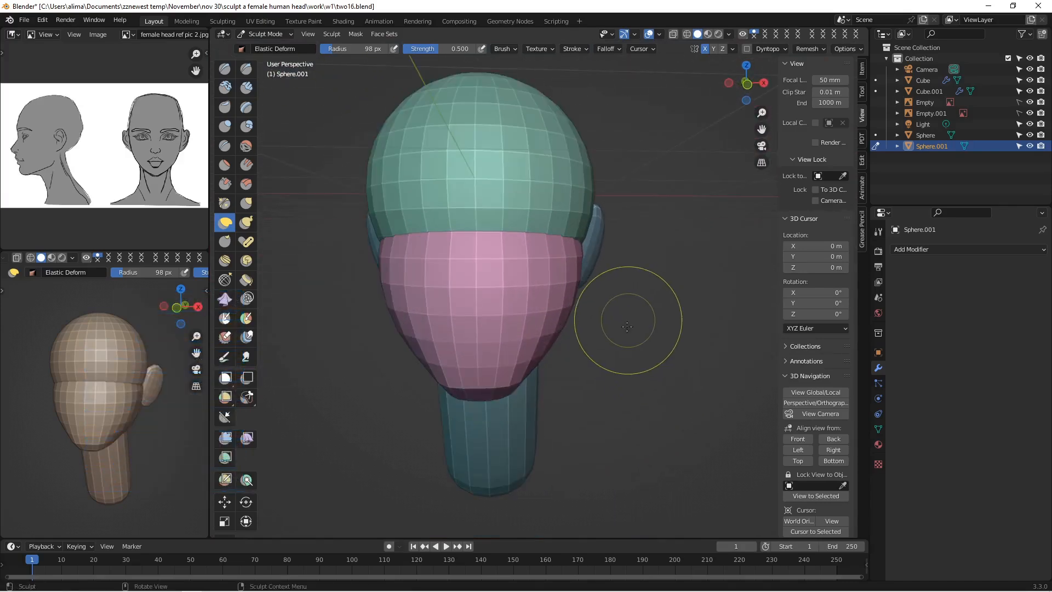
# Step: In the front view, switch sculpting from the lower sphere to the upper sphere and enable X symmetry for it
pyautogui.click(799, 438)
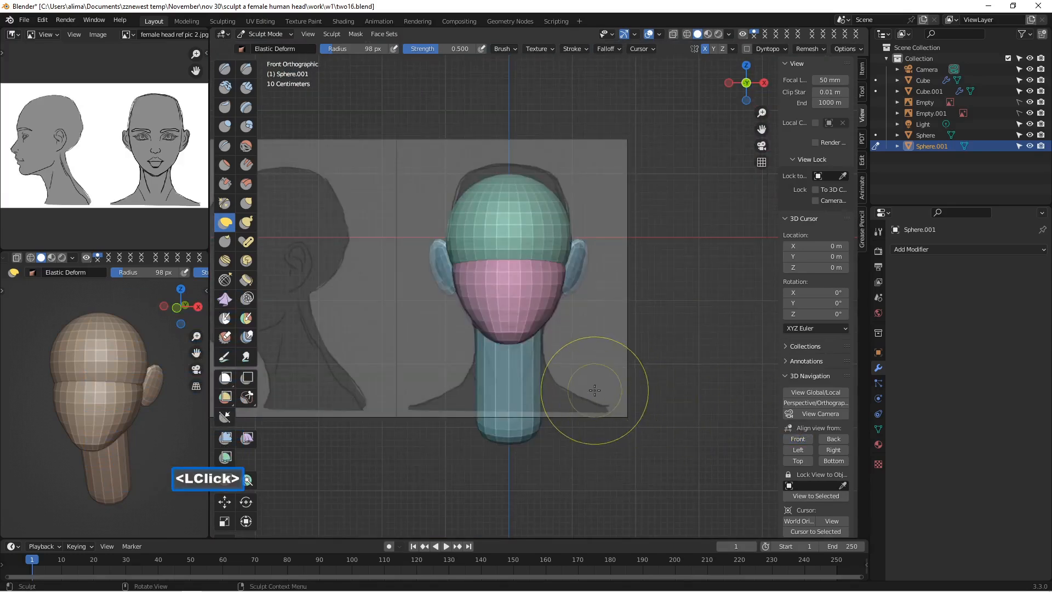
pyautogui.scroll(2, 598, 376)
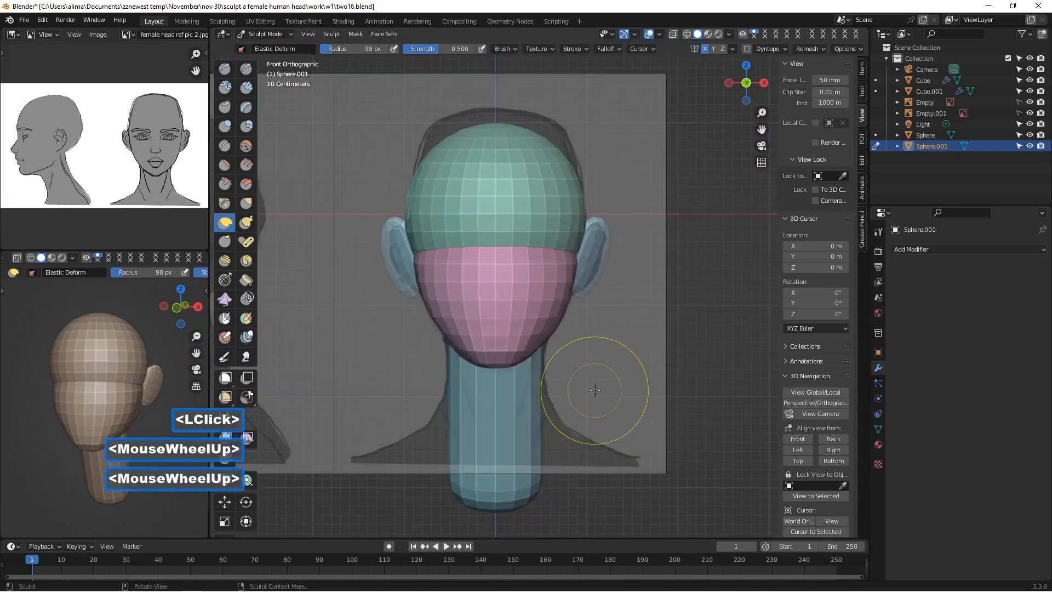
pyautogui.click(277, 32)
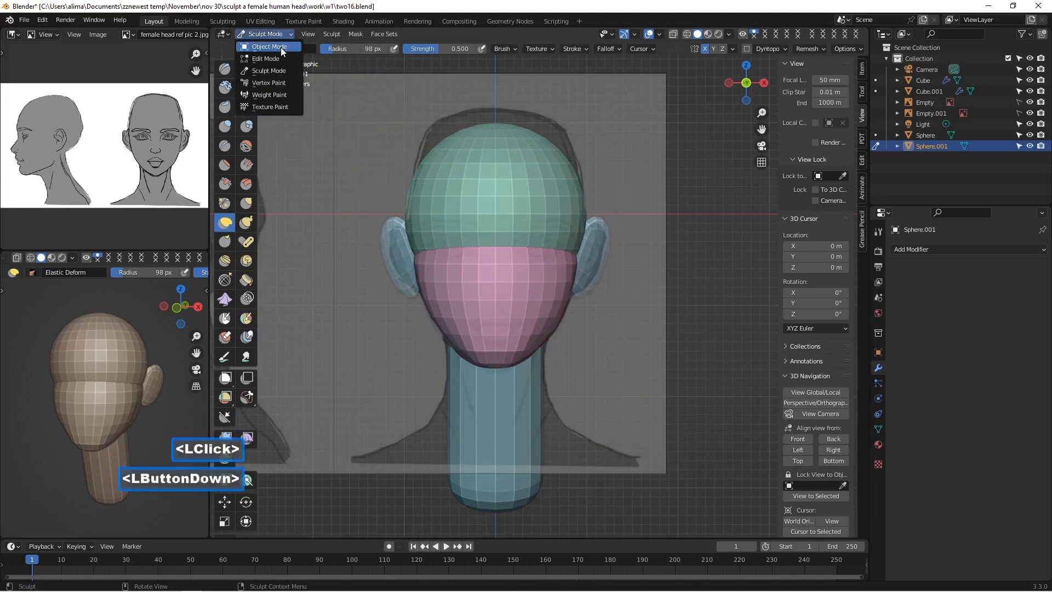
pyautogui.click(281, 47)
pyautogui.click(569, 196)
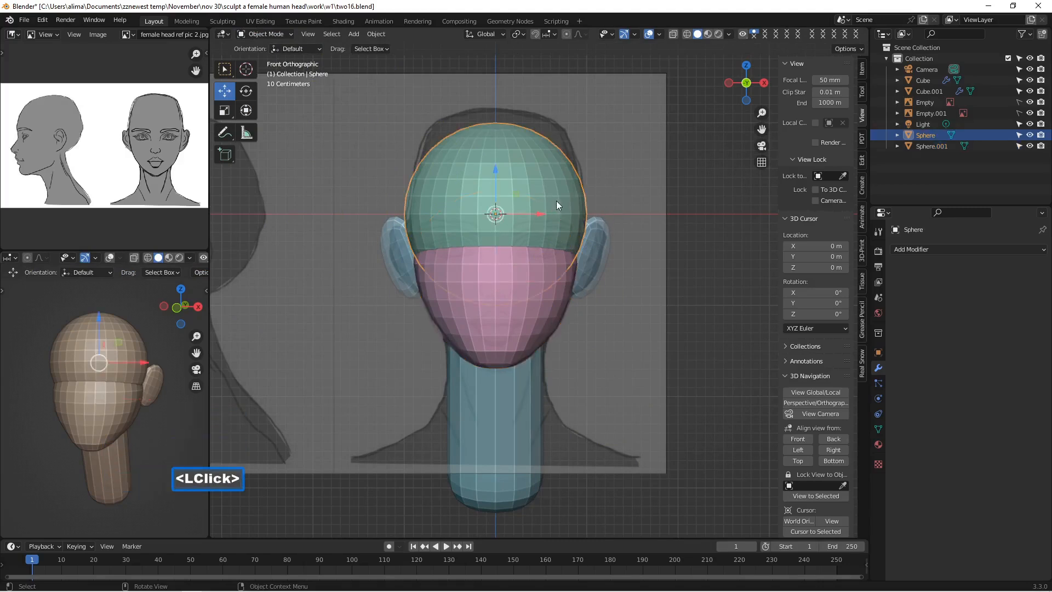
pyautogui.click(283, 34)
pyautogui.click(281, 74)
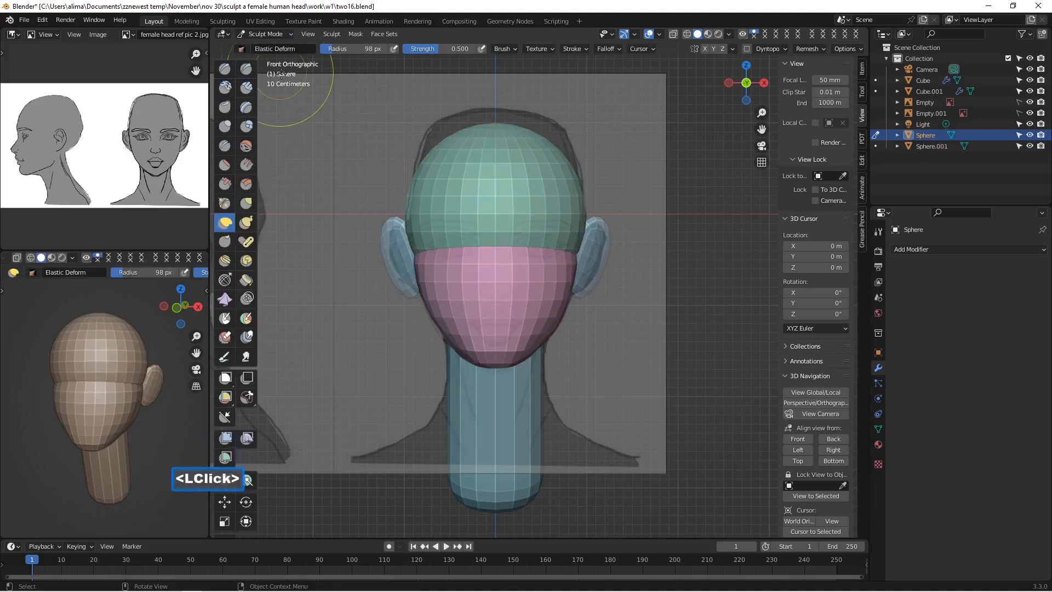
pyautogui.click(704, 50)
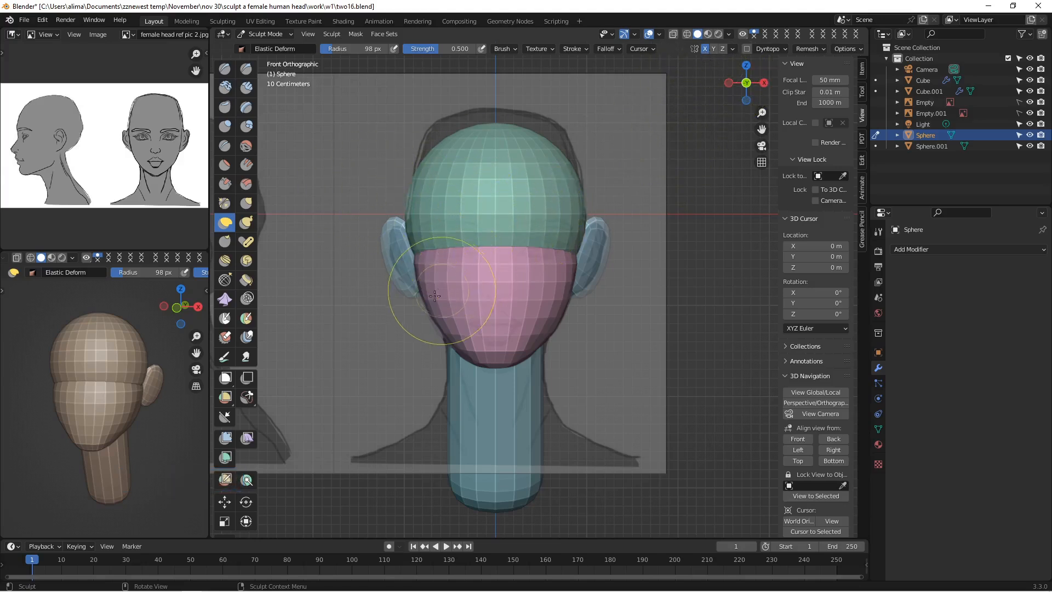
# Step: Trim both sides of the upper sphere flat, slightly inside the ears, and save the file as two17.blend
pyautogui.click(252, 399)
pyautogui.moveTo(252, 399); pyautogui.dragTo(296, 424)
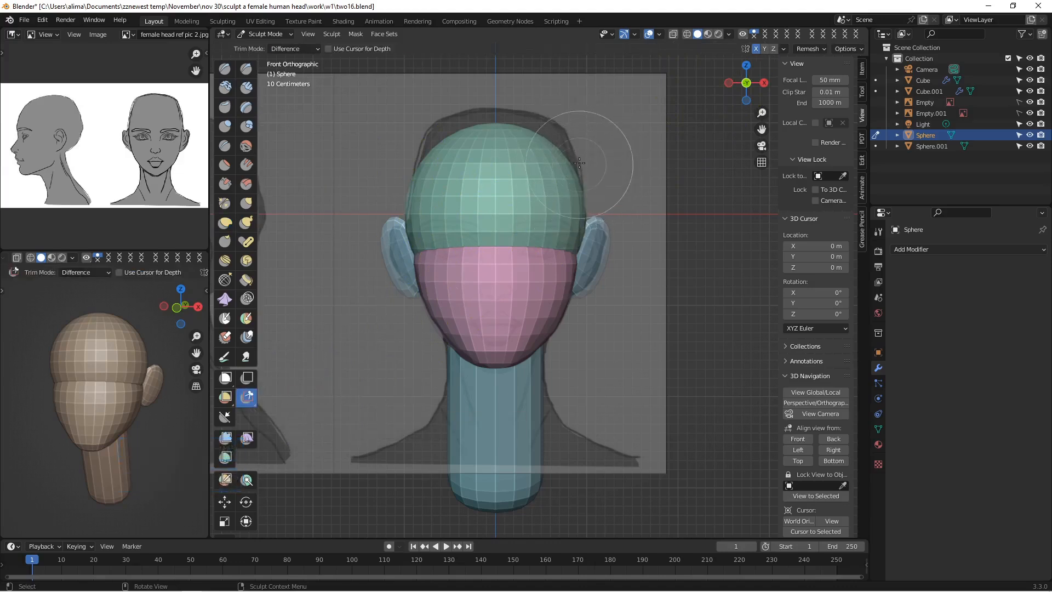
pyautogui.moveTo(573, 141)
pyautogui.mouseDown()
pyautogui.moveTo(625, 219)
pyautogui.moveTo(628, 299)
pyautogui.mouseUp()
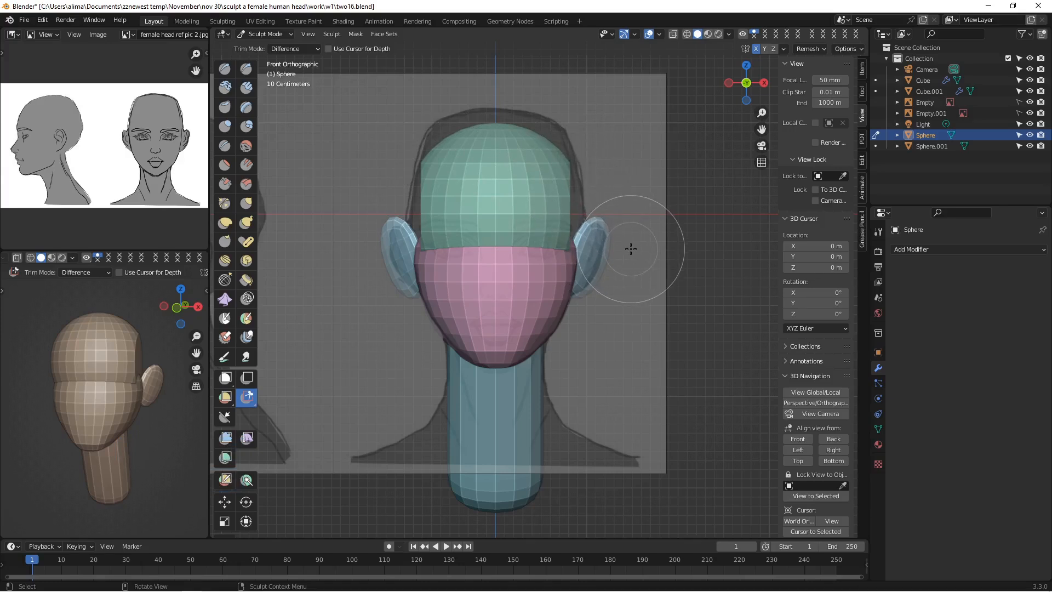
pyautogui.press('Insert')
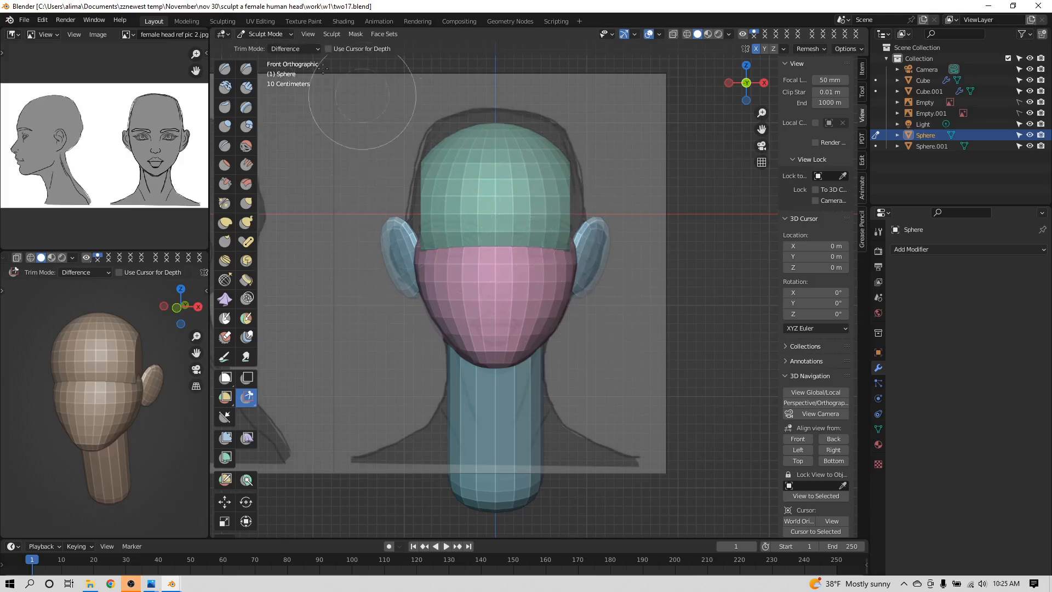
# Step: In Object Mode, join the lower jaw sphere into the upper cranium sphere as one object
pyautogui.click(280, 34)
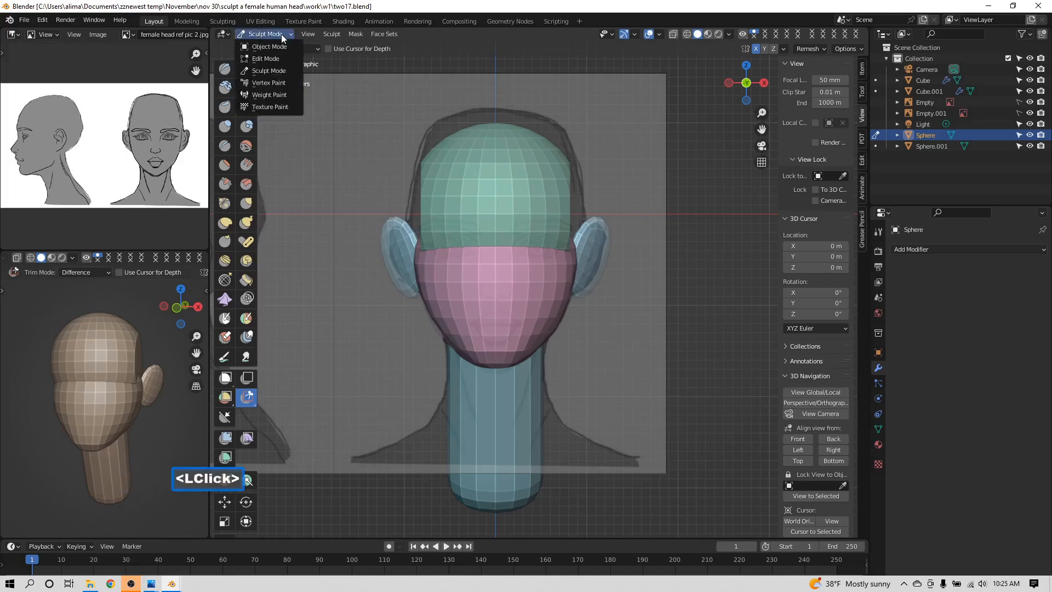
pyautogui.click(284, 47)
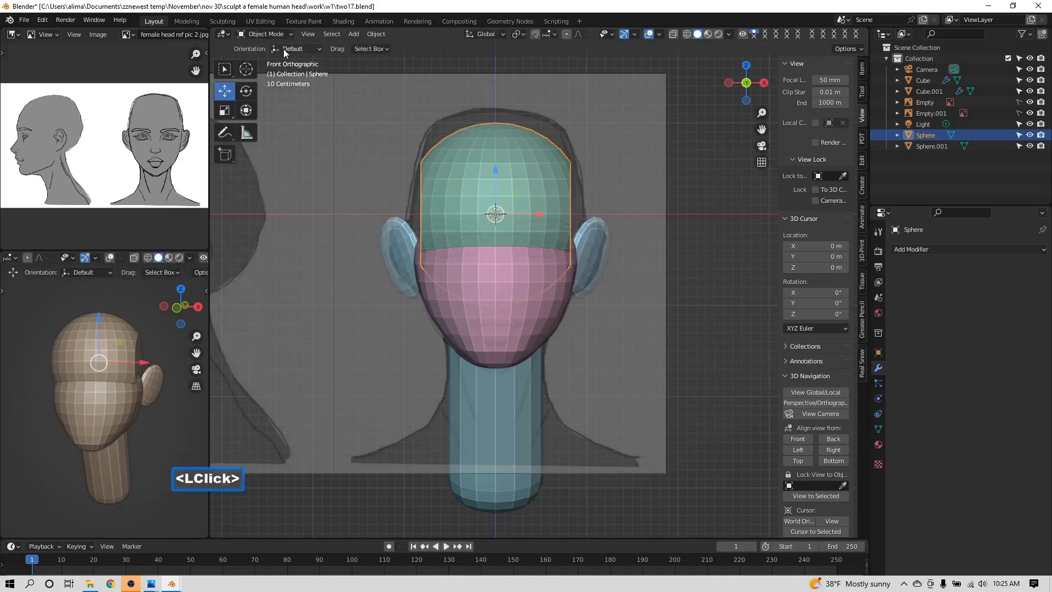
pyautogui.click(521, 314)
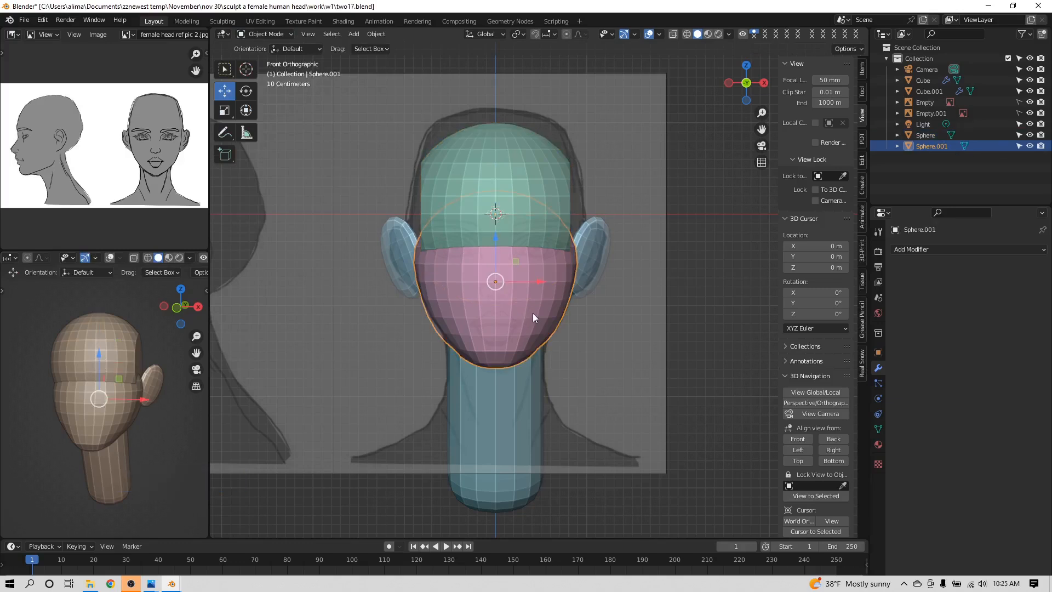
pyautogui.keyDown('shift'); pyautogui.click(521, 188); pyautogui.keyUp('shift')
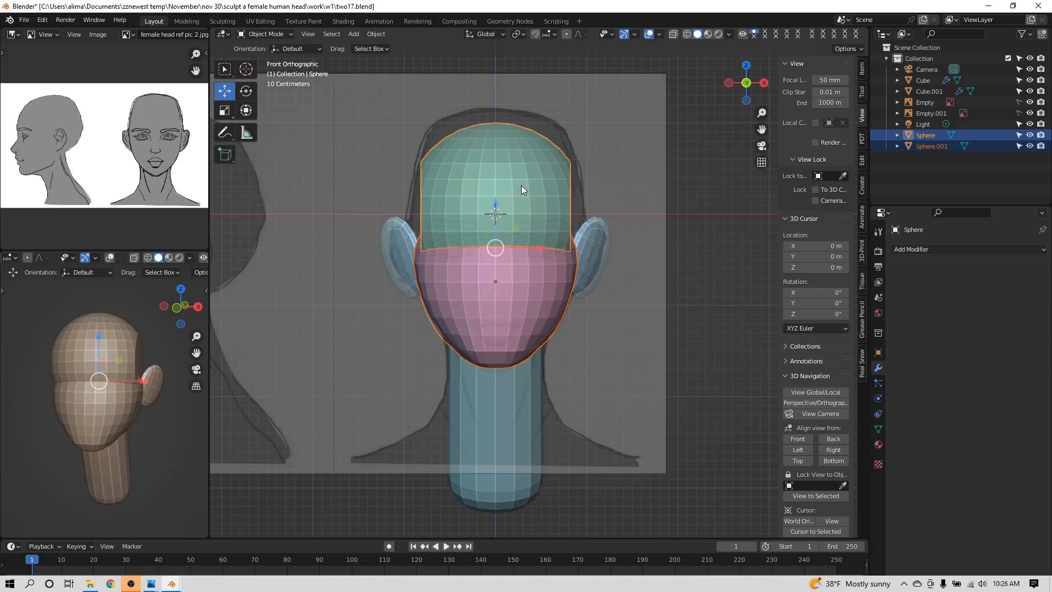
pyautogui.press('ctrl')
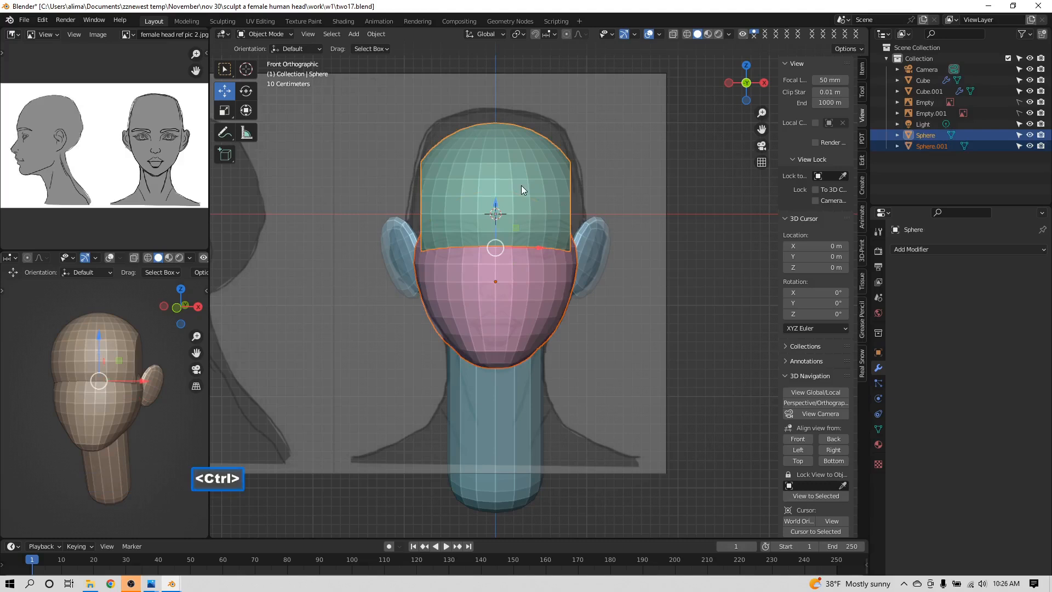
pyautogui.hotkey('ctrl', 'j')
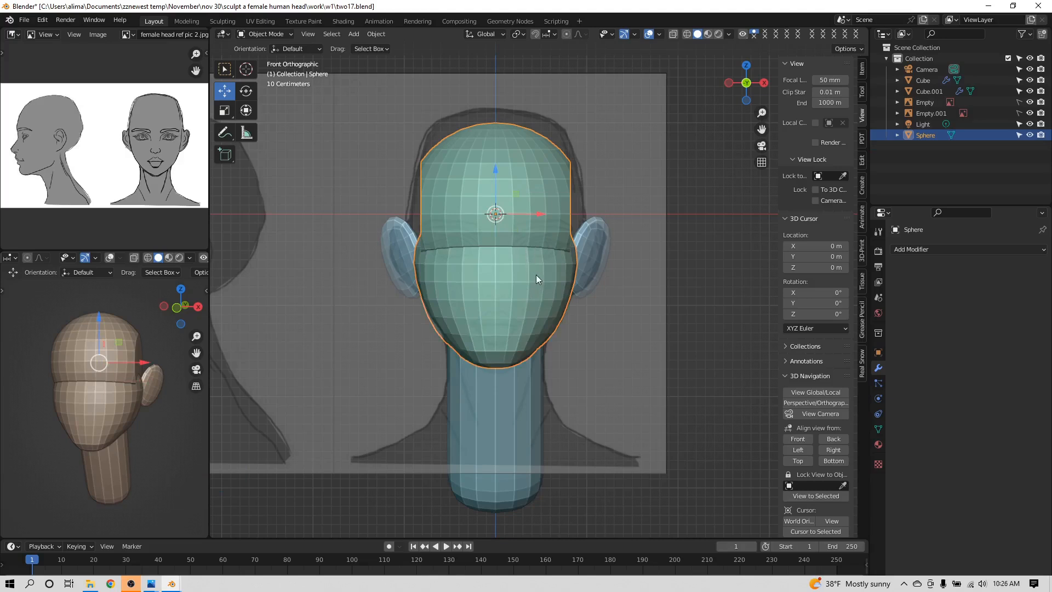
# Step: Return the joined head to Sculpt Mode and create a single face set from all its visible faces
pyautogui.click(288, 35)
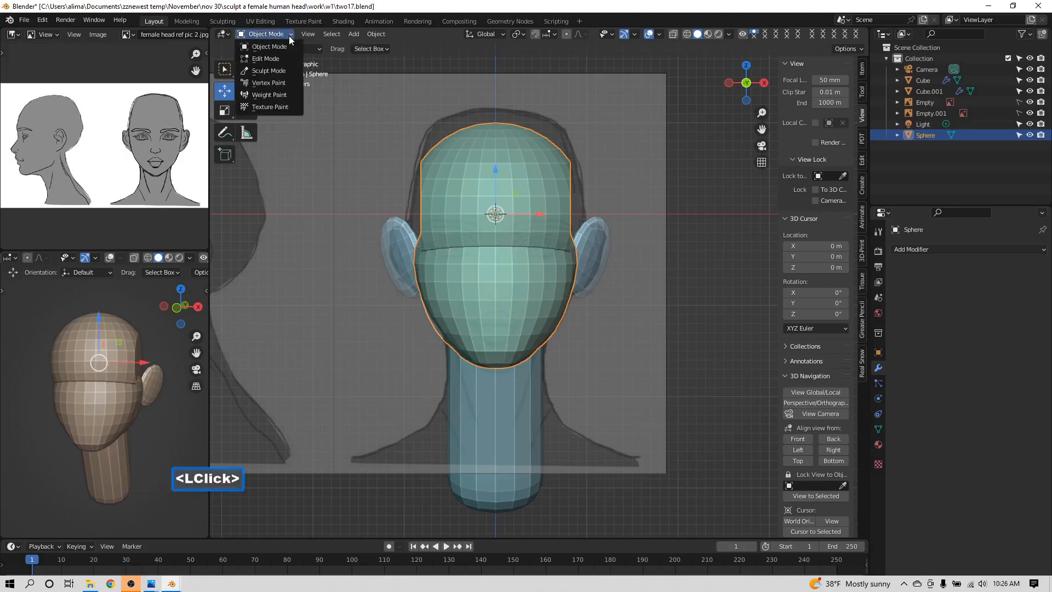
pyautogui.click(291, 72)
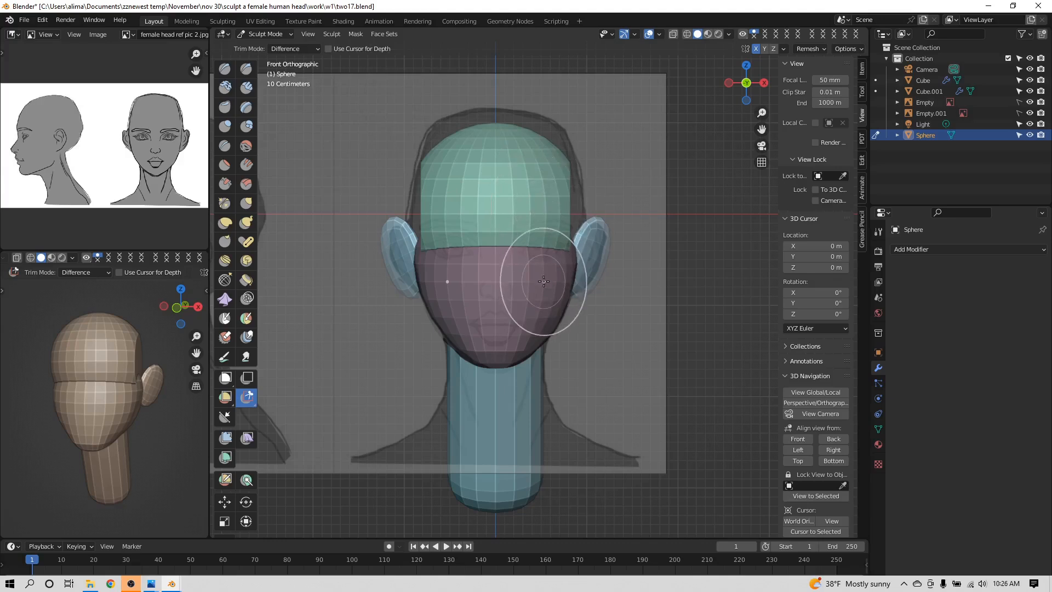
pyautogui.click(387, 35)
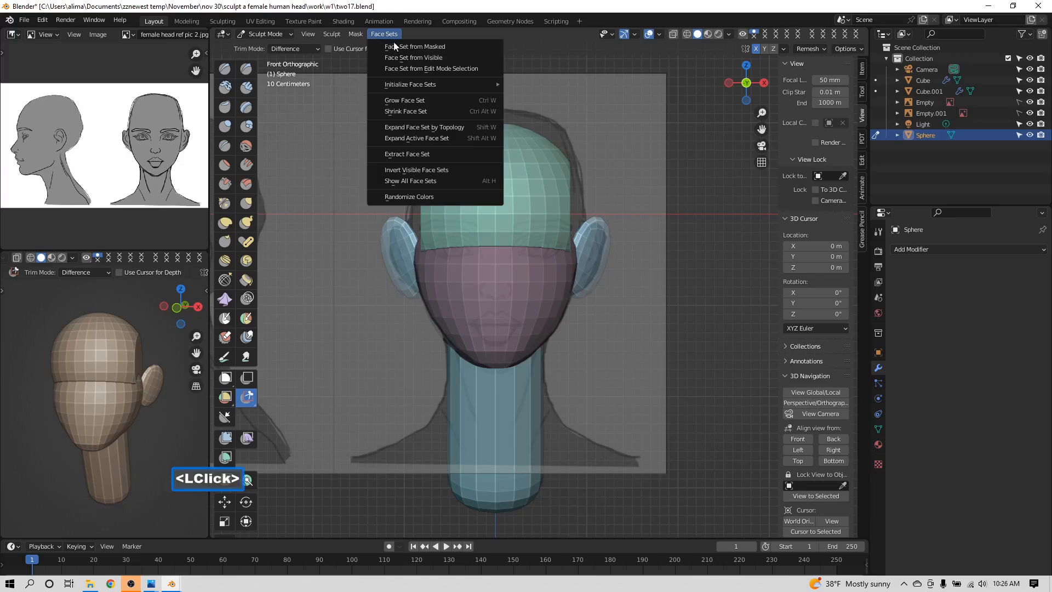
pyautogui.click(449, 58)
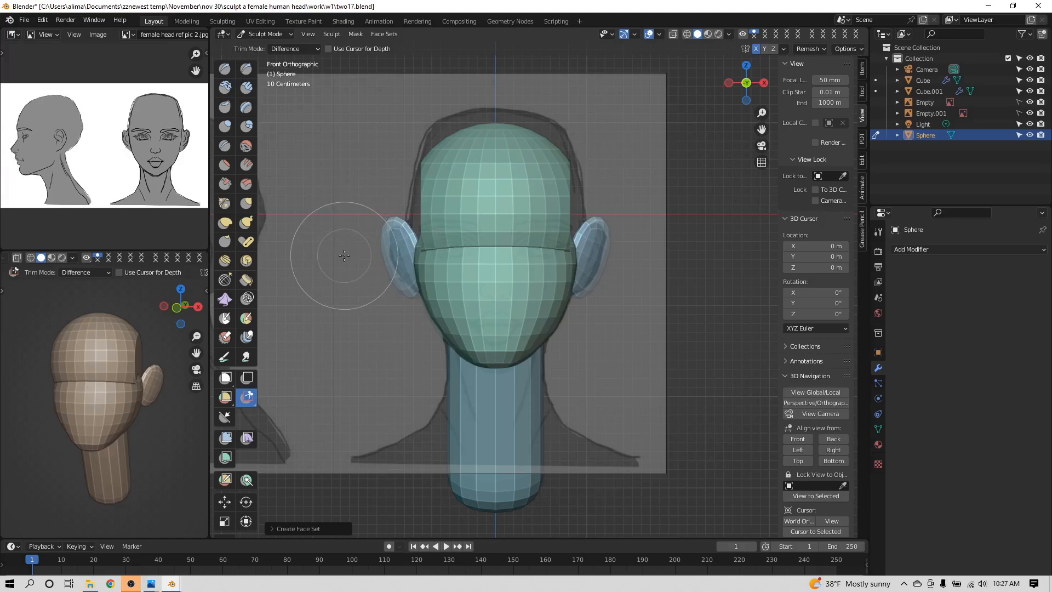
# Step: Set the joined head's remesh voxel size to about 0.0870 m and enable the Statistics overlay
pyautogui.press('r')
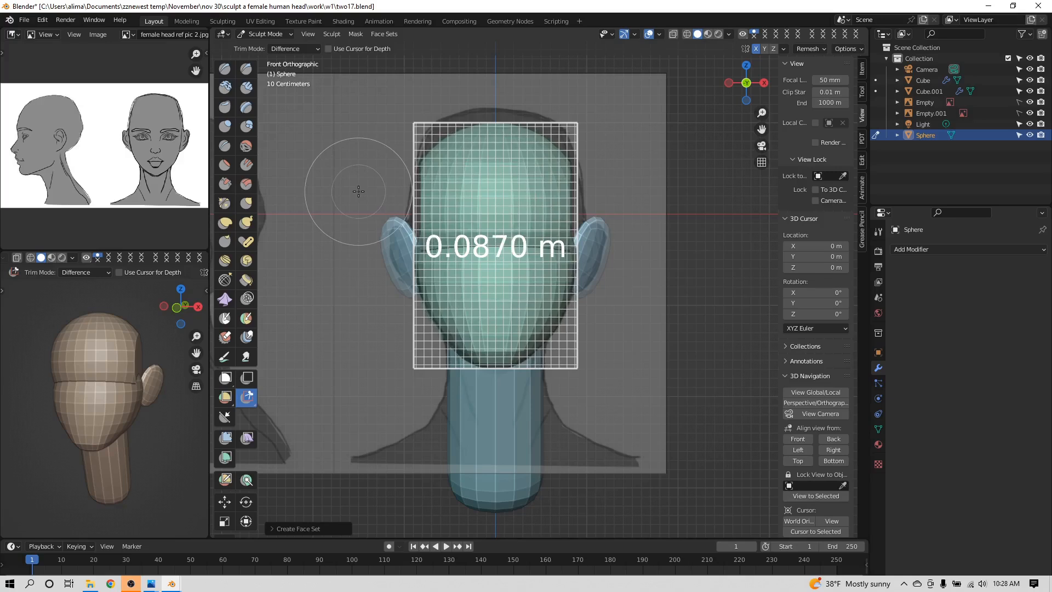
pyautogui.click(358, 191)
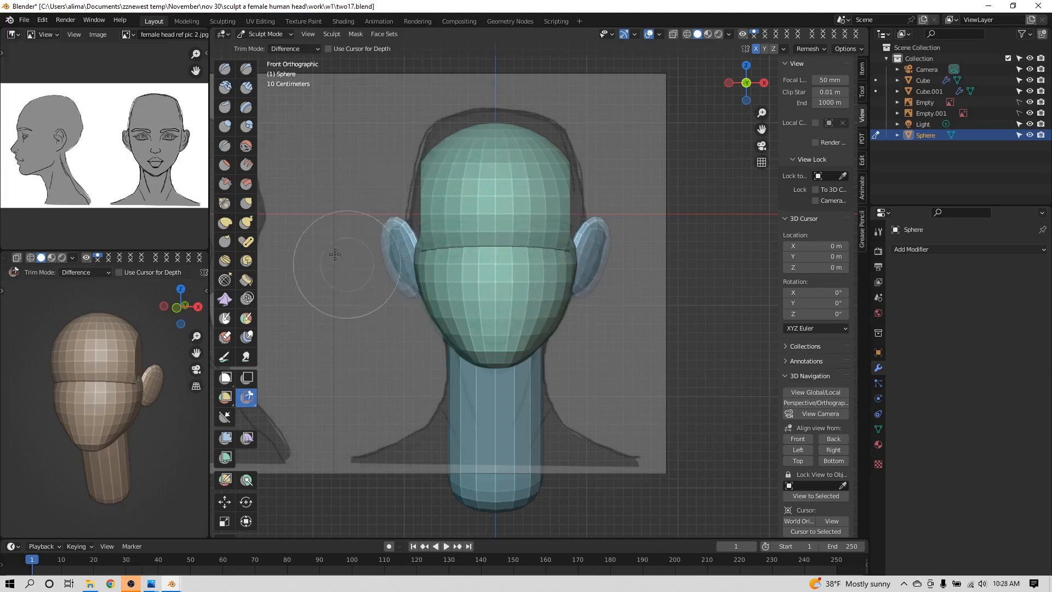
pyautogui.click(660, 36)
pyautogui.click(660, 33)
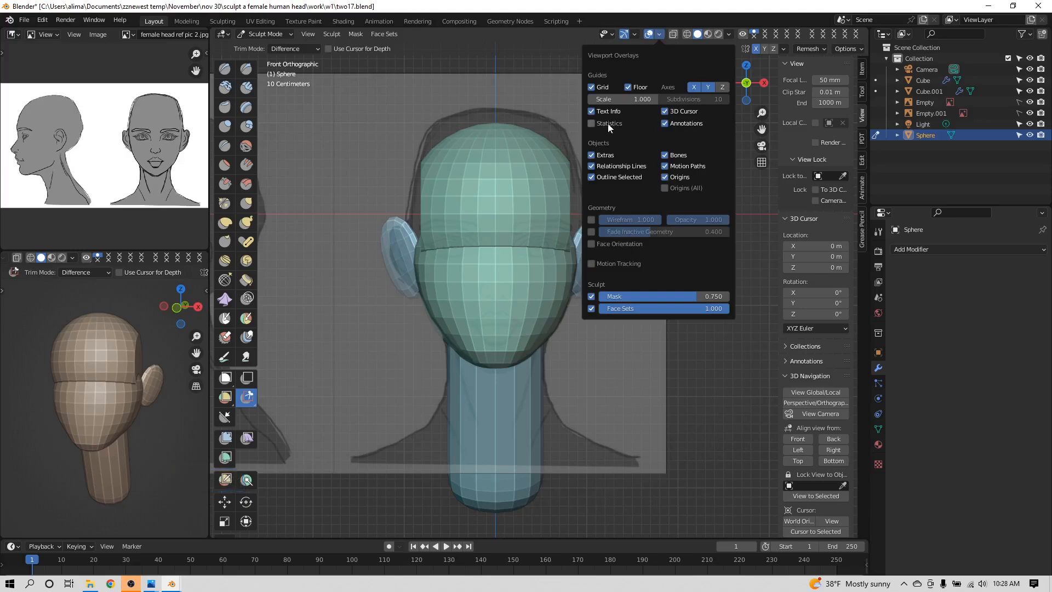
pyautogui.click(591, 122)
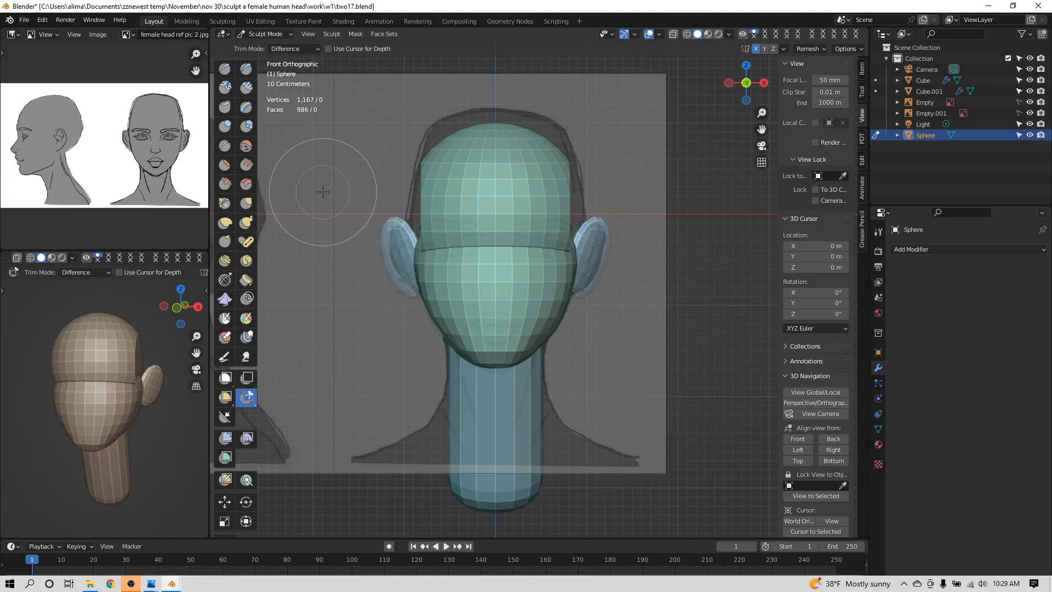
# Step: Voxel-remesh the head, refine its voxel size to about 0.0635 m, and remesh it again
pyautogui.press('ctrl')
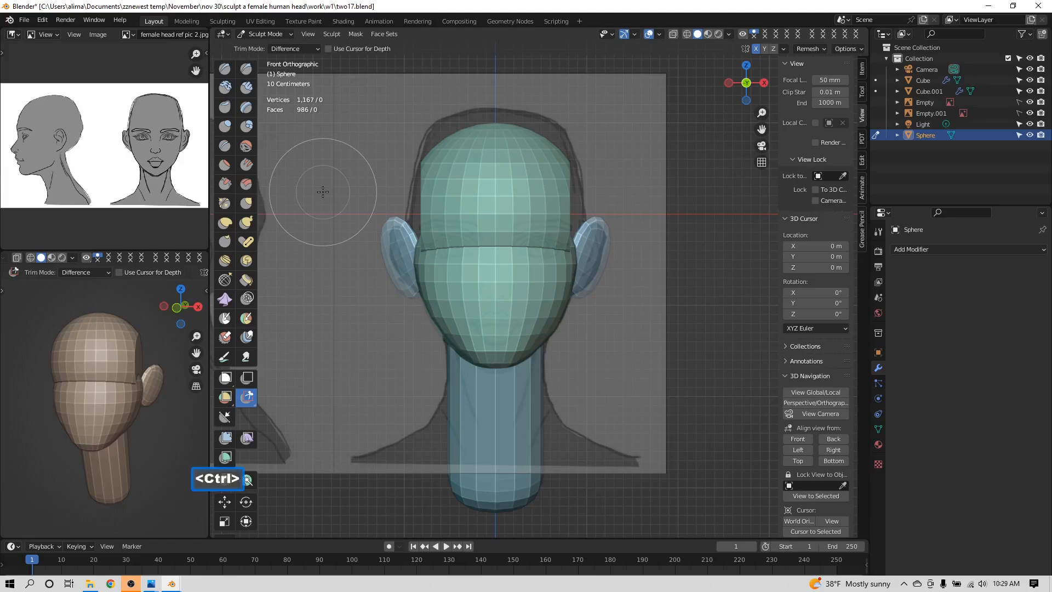
pyautogui.hotkey('ctrl', 'r')
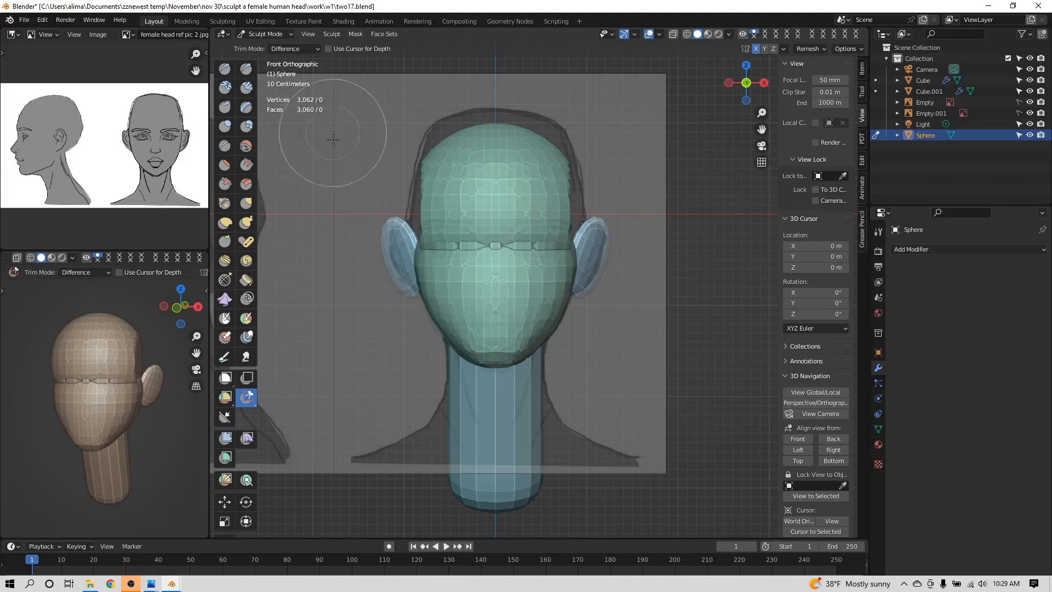
pyautogui.press('r')
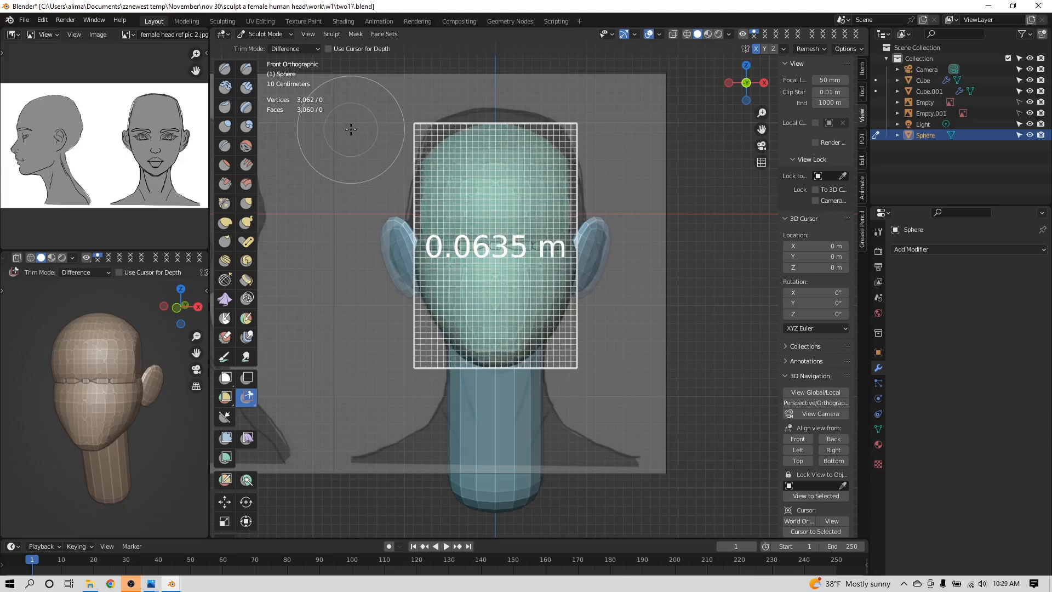
pyautogui.click(351, 129)
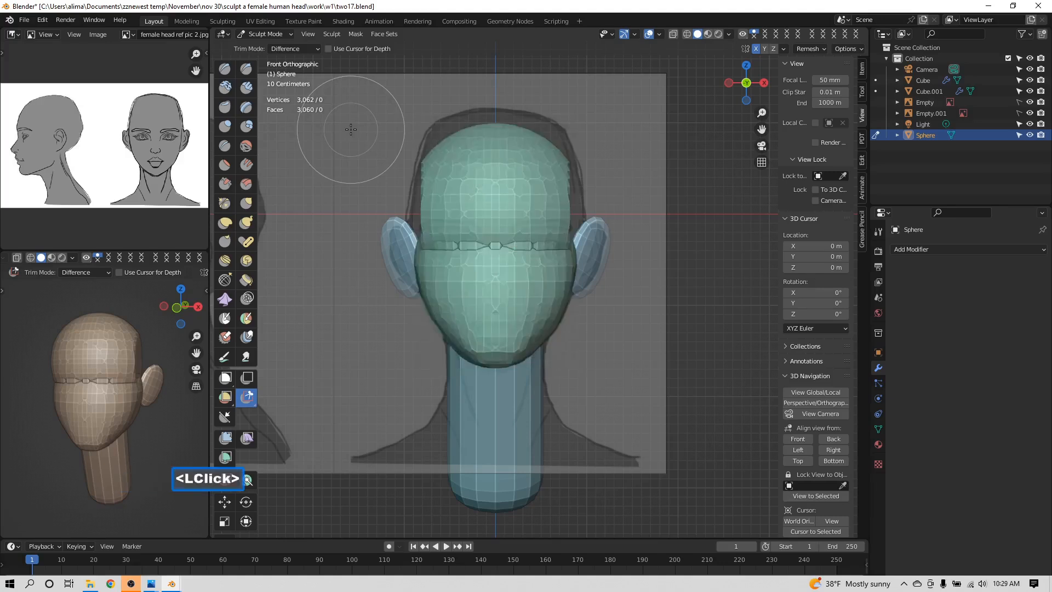
pyautogui.hotkey('ctrl', 'r')
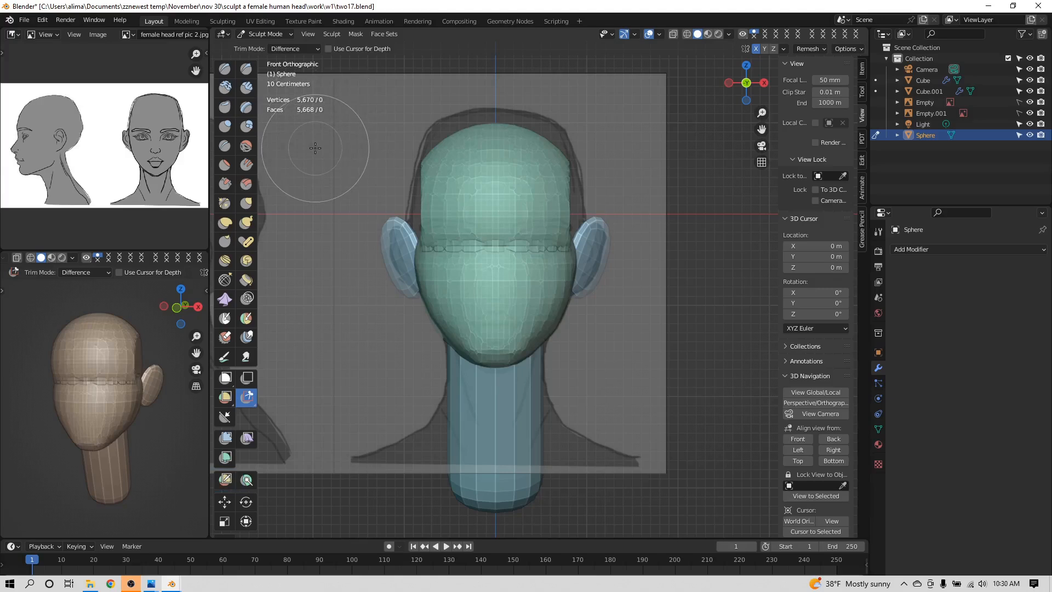
# Step: Save the remeshed head as two20.blend
pyautogui.press('Print')
pyautogui.press('Insert')
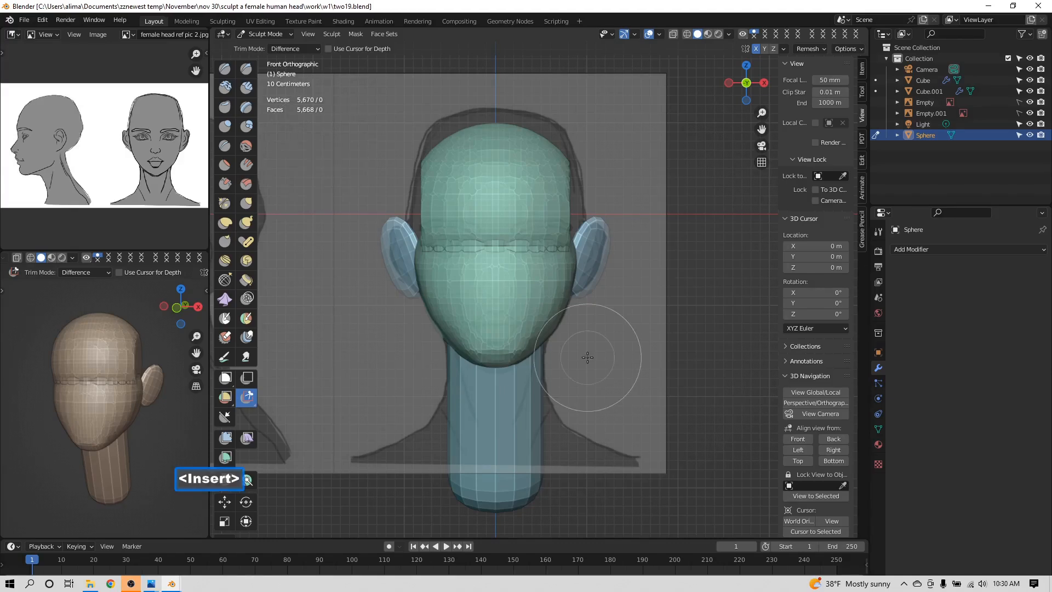
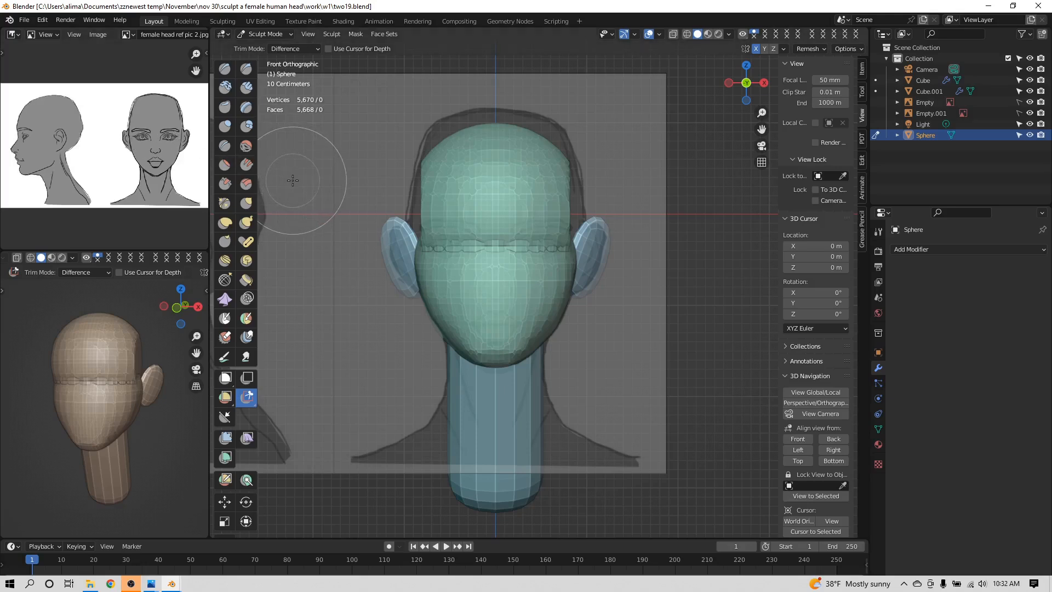
pyautogui.press('Print')
pyautogui.press('Insert')
# Step: Using the Crease brush at 41 px radius, mainly inverted, raise a symmetric brow ridge across the front of the head, curving down at the temples
pyautogui.press('f')
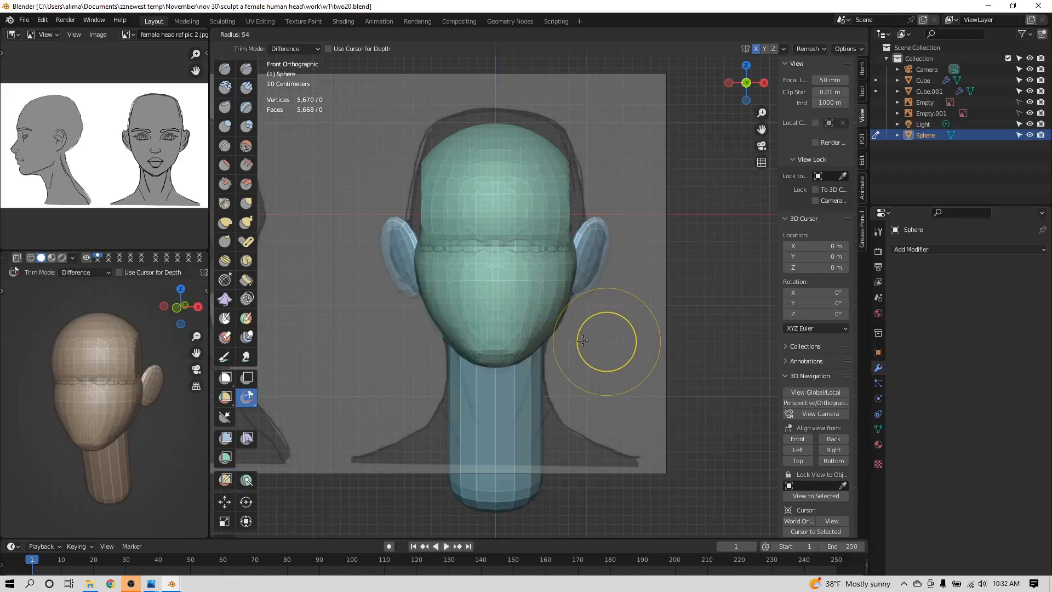
pyautogui.click(582, 340)
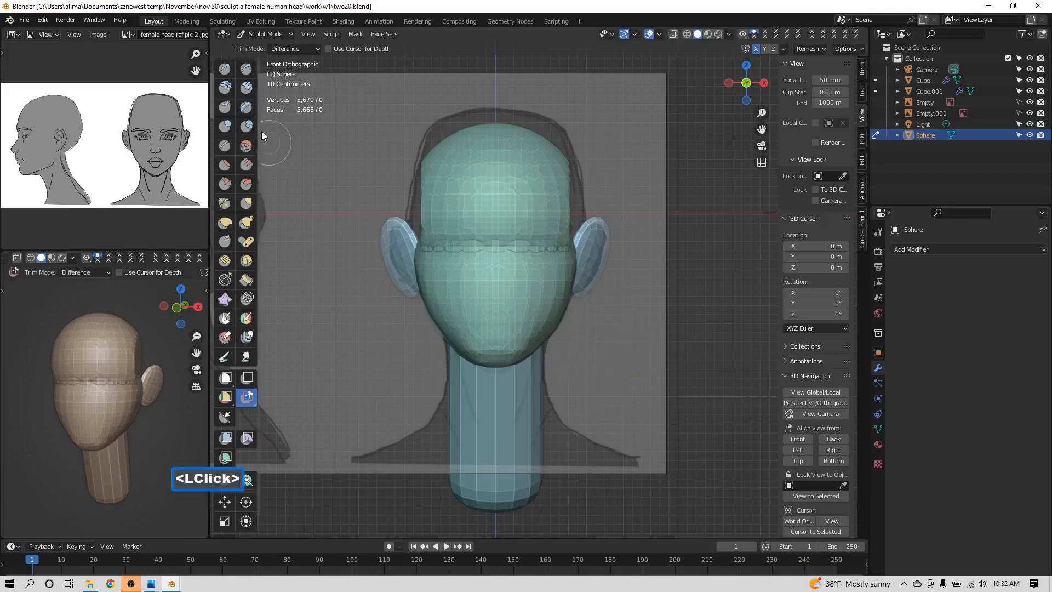
pyautogui.click(225, 144)
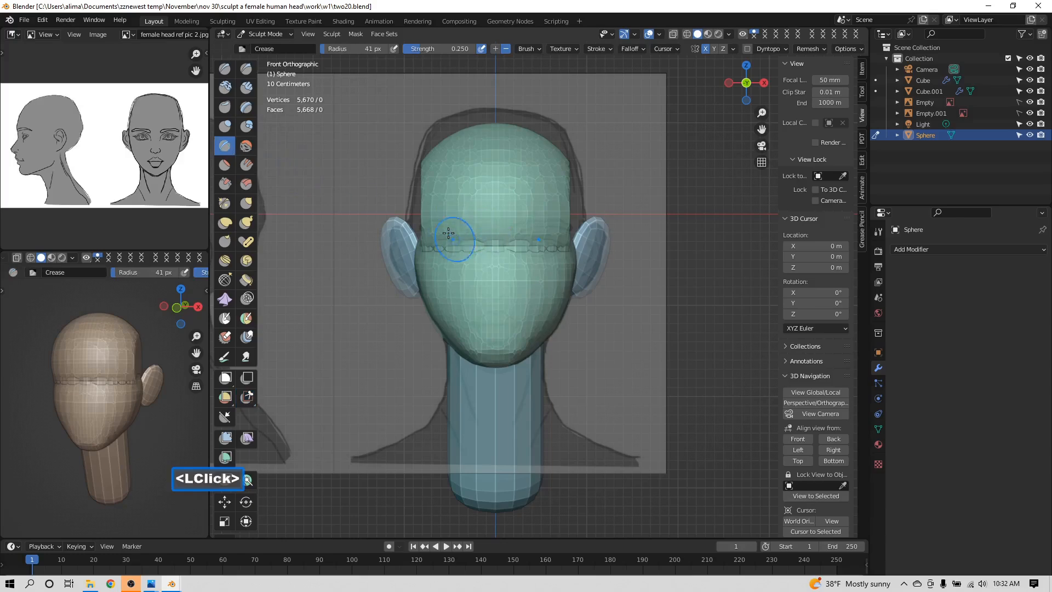
pyautogui.scroll(2, 441, 233)
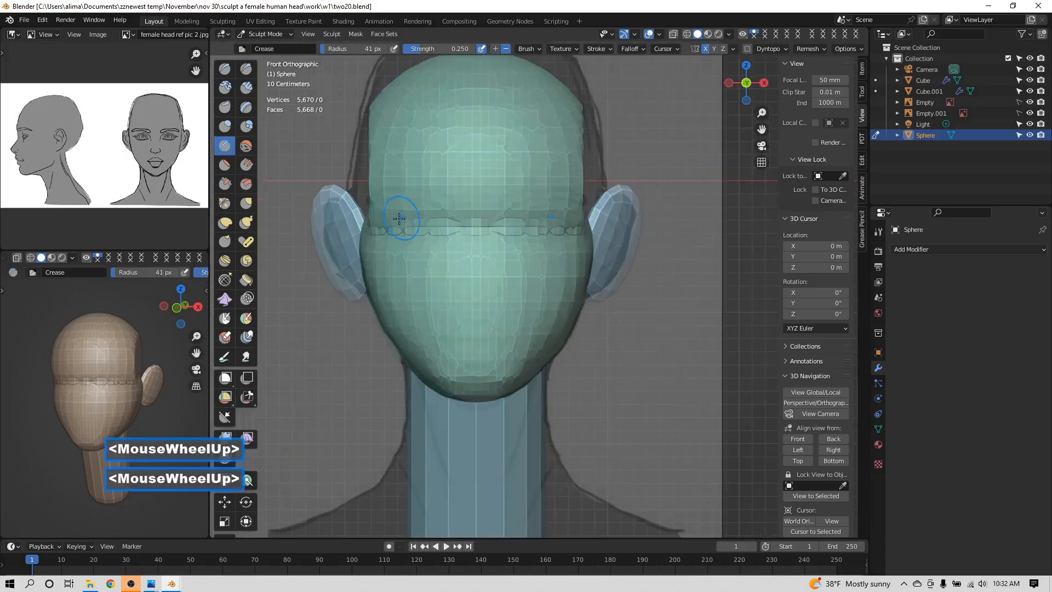
pyautogui.press('ctrl')
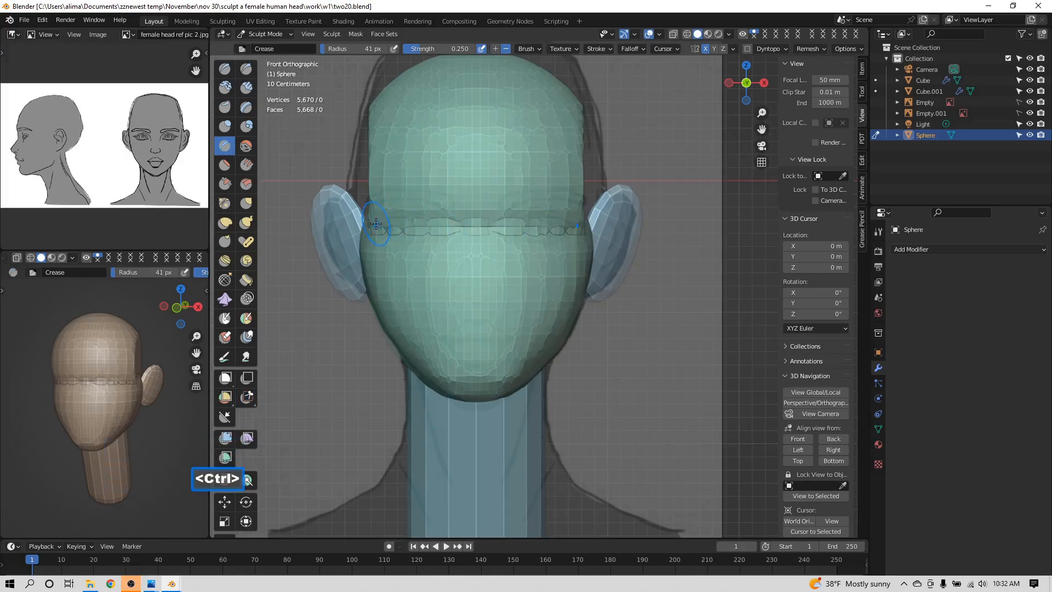
pyautogui.keyDown('ctrl'); pyautogui.click(375, 224); pyautogui.keyUp('ctrl')
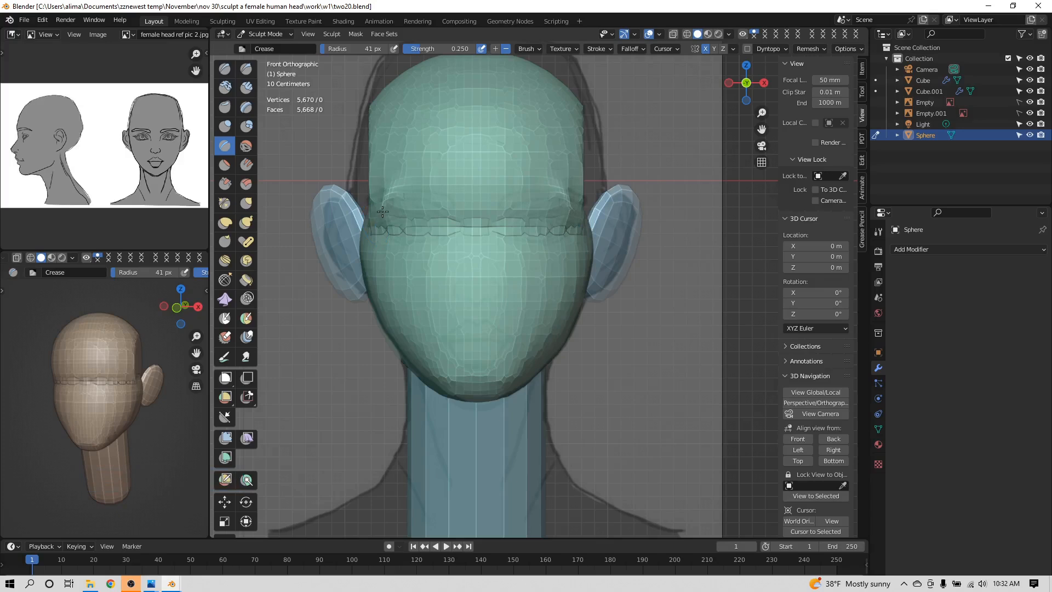
pyautogui.keyDown('ctrl'); pyautogui.click(395, 177); pyautogui.keyUp('ctrl')
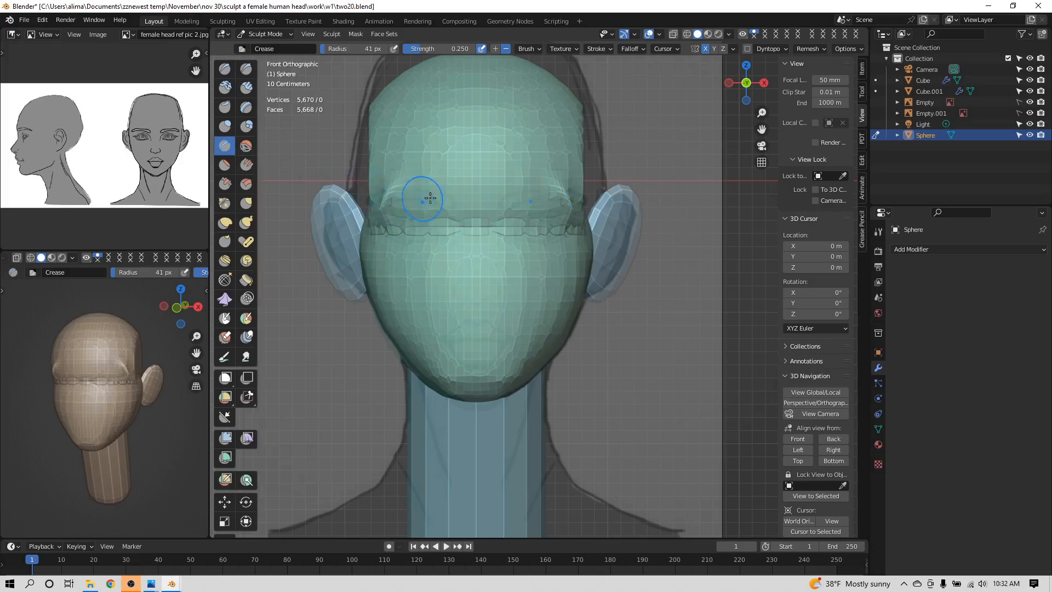
pyautogui.moveTo(414, 196)
pyautogui.mouseDown()
pyautogui.moveTo(402, 186)
pyautogui.moveTo(398, 195)
pyautogui.mouseUp()
pyautogui.moveTo(390, 200)
pyautogui.mouseDown()
pyautogui.moveTo(543, 200)
pyautogui.moveTo(425, 204)
pyautogui.moveTo(498, 200)
pyautogui.mouseUp()
pyautogui.moveTo(398, 201)
pyautogui.keyDown('ctrl'); pyautogui.mouseDown()
pyautogui.moveTo(537, 193)
pyautogui.moveTo(422, 198)
pyautogui.moveTo(373, 227)
pyautogui.mouseUp(); pyautogui.keyUp('ctrl')
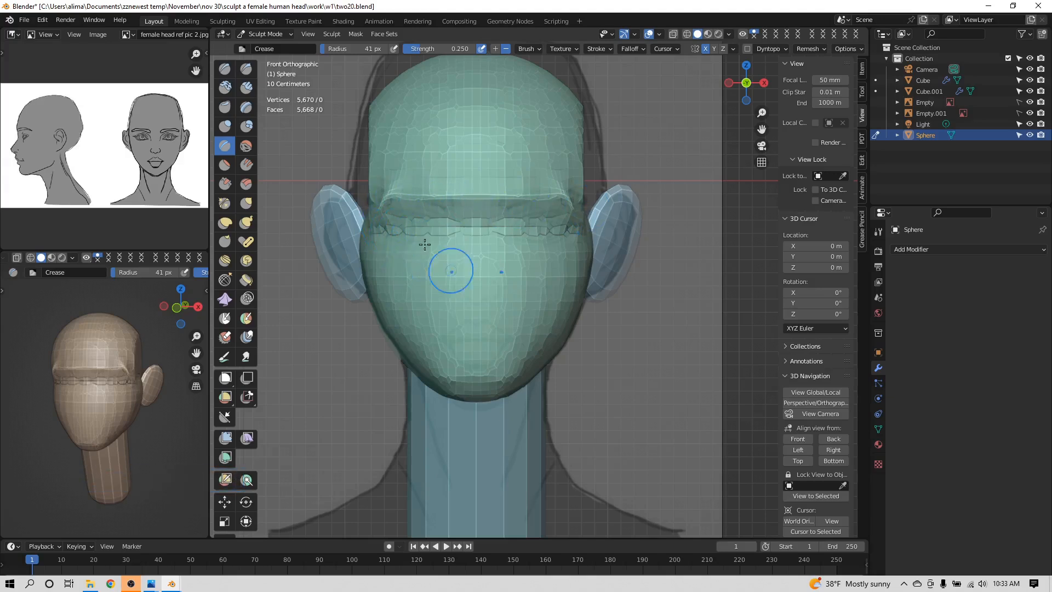
# Step: Raise a matching symmetric ridge below the eye area with the inverted Crease brush and save the file as two21.blend
pyautogui.press('ctrl')
pyautogui.keyDown('ctrl'); pyautogui.moveTo(375, 233); pyautogui.dragTo(393, 247); pyautogui.keyUp('ctrl')
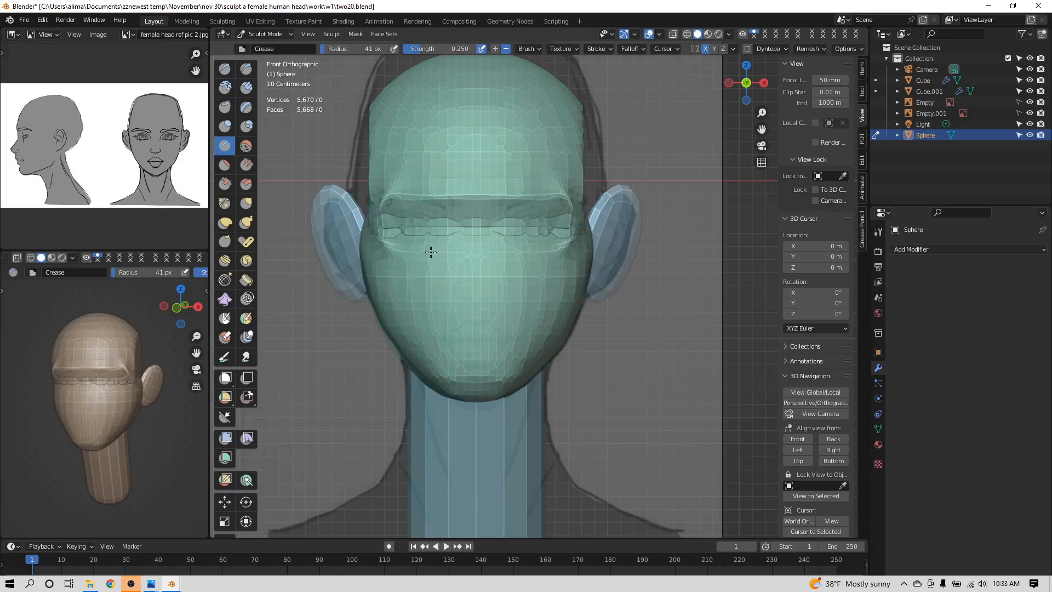
pyautogui.moveTo(510, 251)
pyautogui.keyDown('ctrl'); pyautogui.mouseDown()
pyautogui.moveTo(398, 253)
pyautogui.moveTo(542, 256)
pyautogui.mouseUp(); pyautogui.keyUp('ctrl')
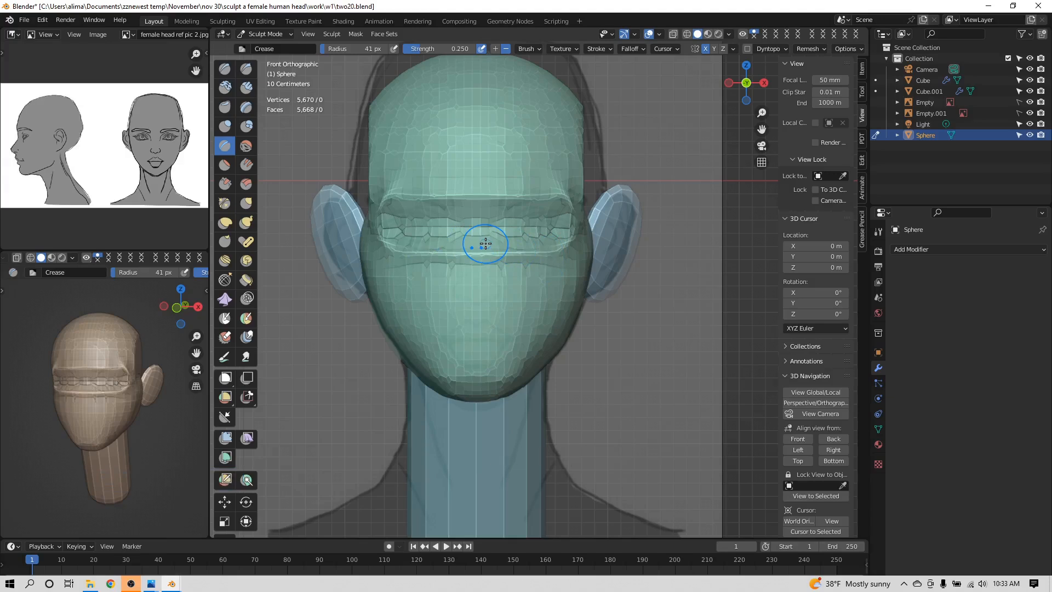
pyautogui.press('Insert')
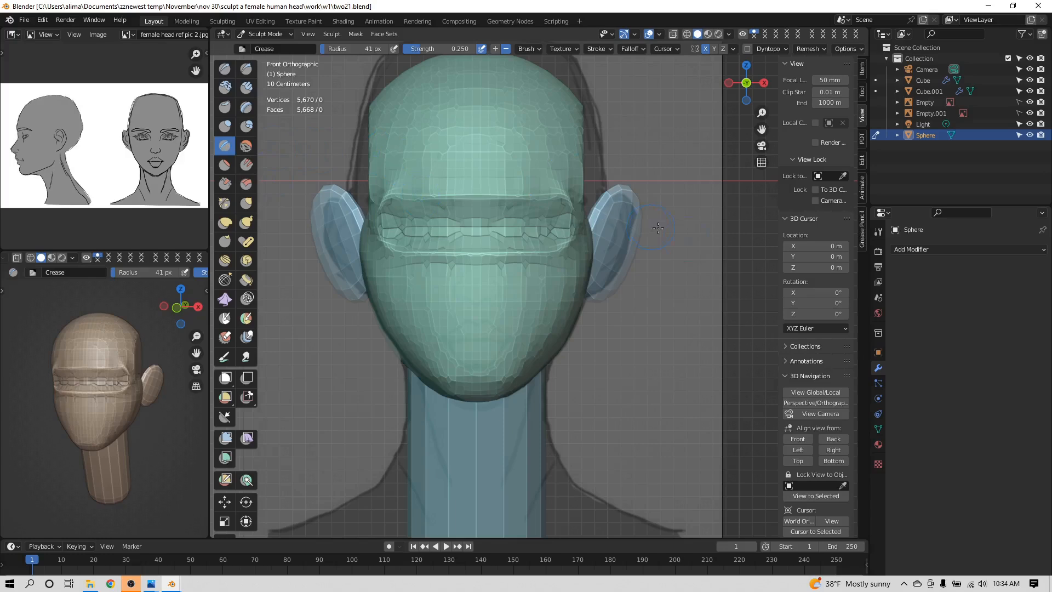
# Step: Enlarge the Crease brush to 69 px and carve the eye area inward between the brow and cheek ridges
pyautogui.moveTo(654, 252); pyautogui.dragTo(477, 255, button='middle')
pyautogui.scroll(-3, 592, 265)
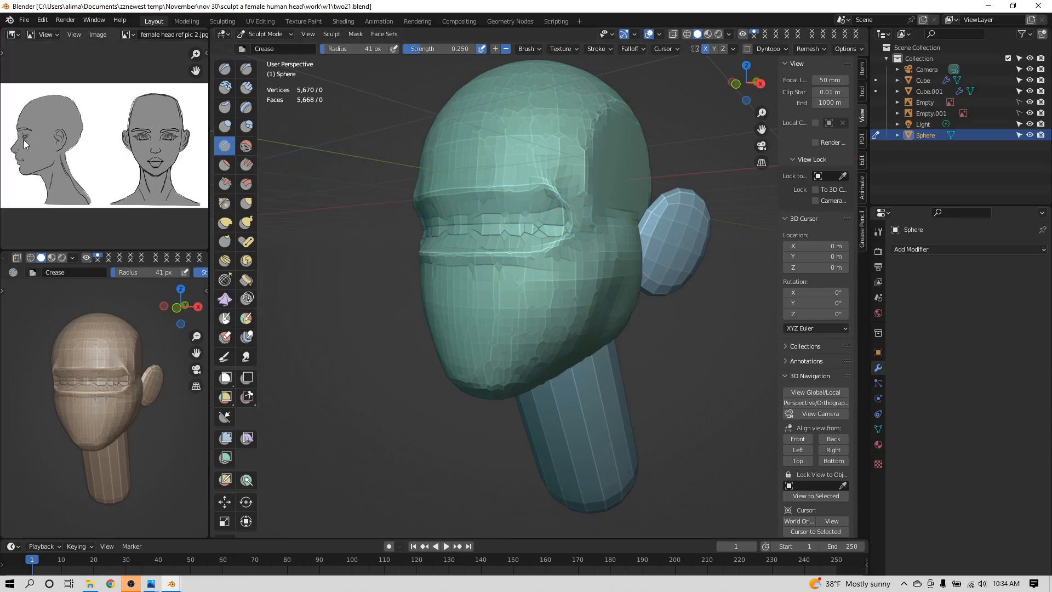
pyautogui.click(226, 150)
pyautogui.moveTo(330, 208); pyautogui.dragTo(482, 228, button='middle')
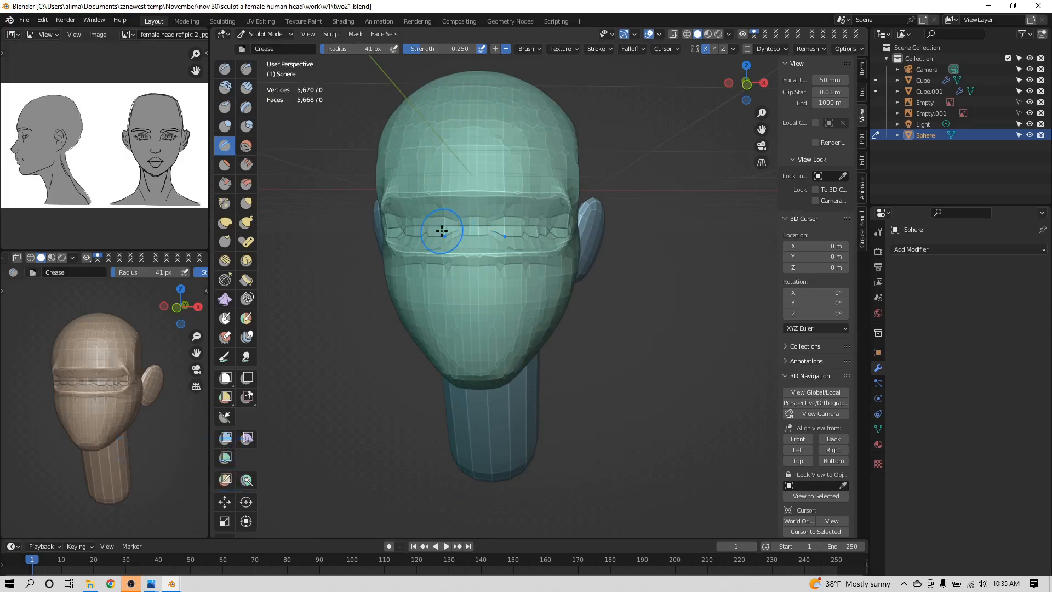
pyautogui.press('f')
pyautogui.click(461, 236)
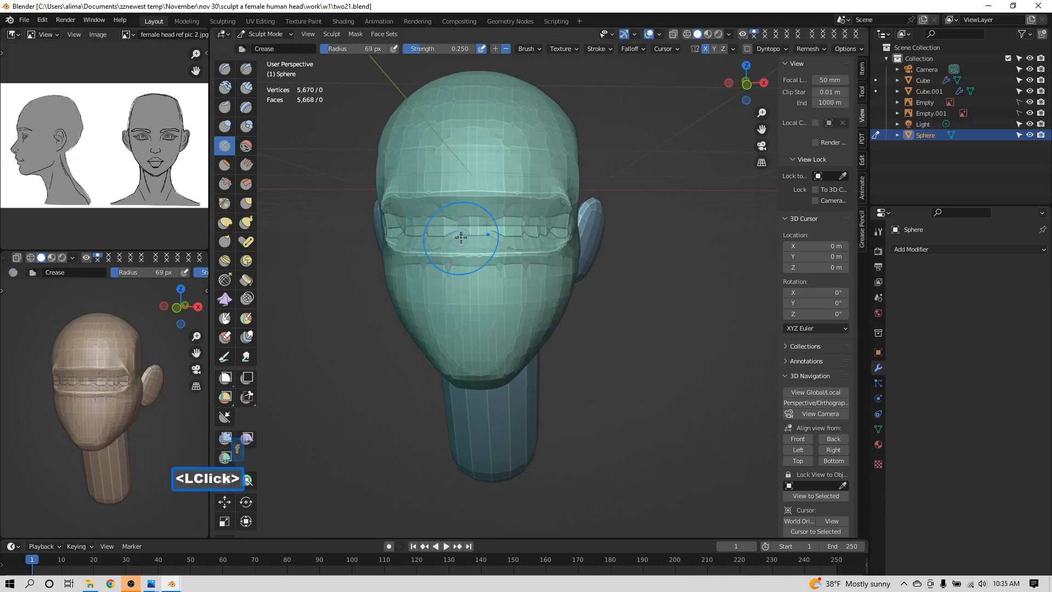
pyautogui.moveTo(423, 234)
pyautogui.mouseDown()
pyautogui.moveTo(548, 227)
pyautogui.moveTo(422, 230)
pyautogui.mouseUp()
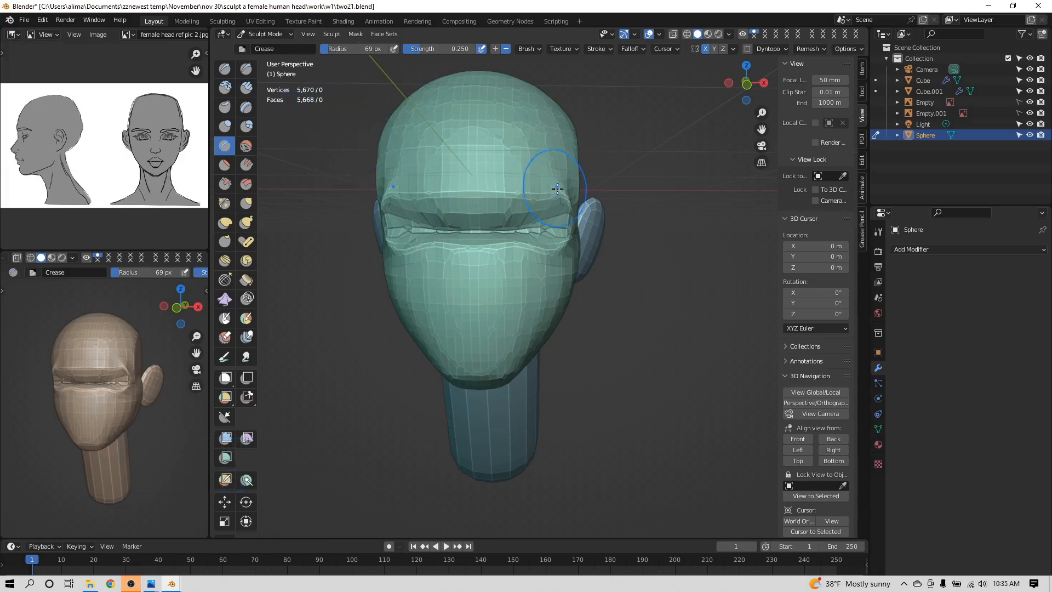
# Step: Compare the eye recess with the side reference, and deepen it with a Crease stroke across the face in the front view
pyautogui.moveTo(552, 183); pyautogui.dragTo(497, 208, button='middle')
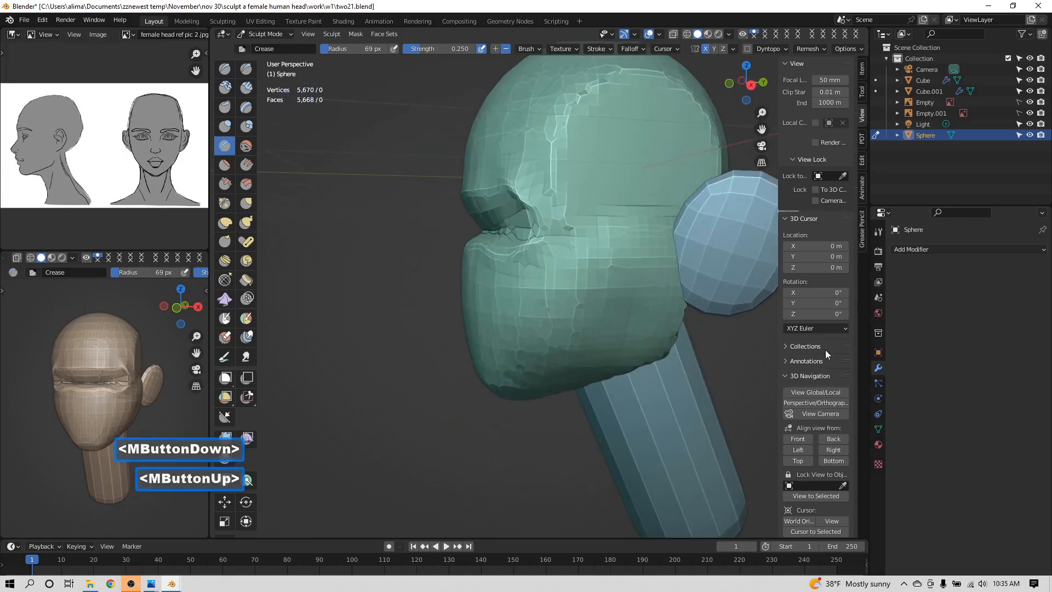
pyautogui.click(831, 449)
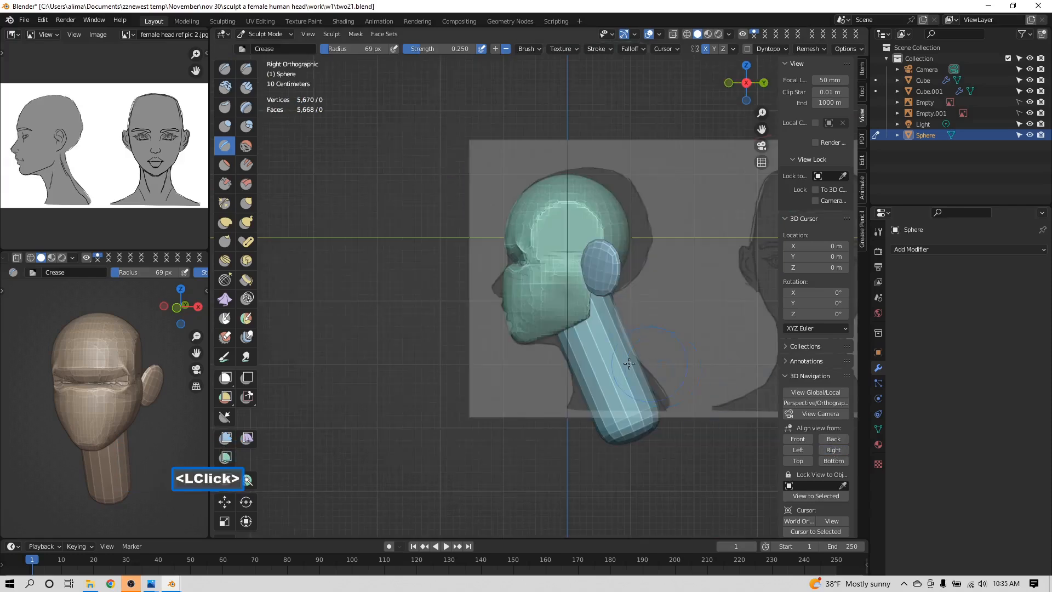
pyautogui.scroll(4, 613, 362)
pyautogui.scroll(2, 612, 362)
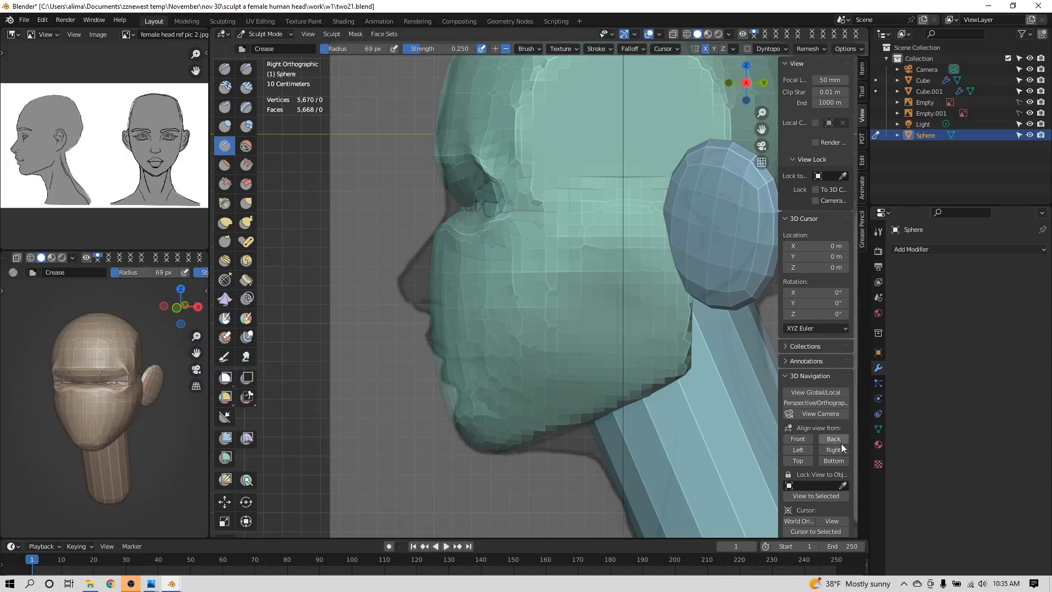
pyautogui.click(804, 439)
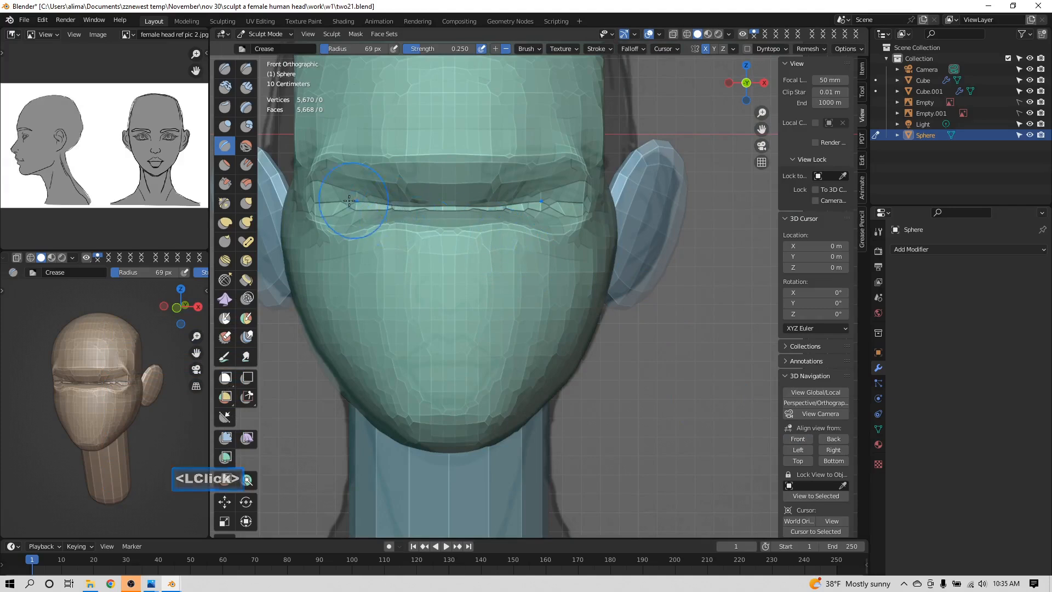
pyautogui.moveTo(335, 203); pyautogui.dragTo(578, 208)
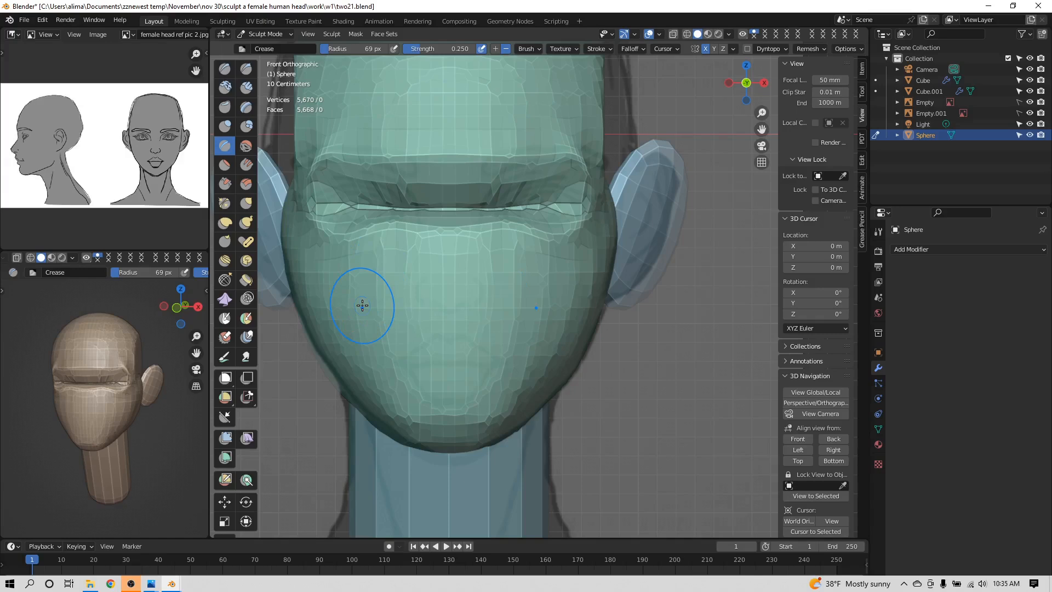
# Step: Voxel-remesh the sculpted head and set its voxel size to about 0.0450 m
pyautogui.press('ctrl')
pyautogui.hotkey('ctrl', 'r')
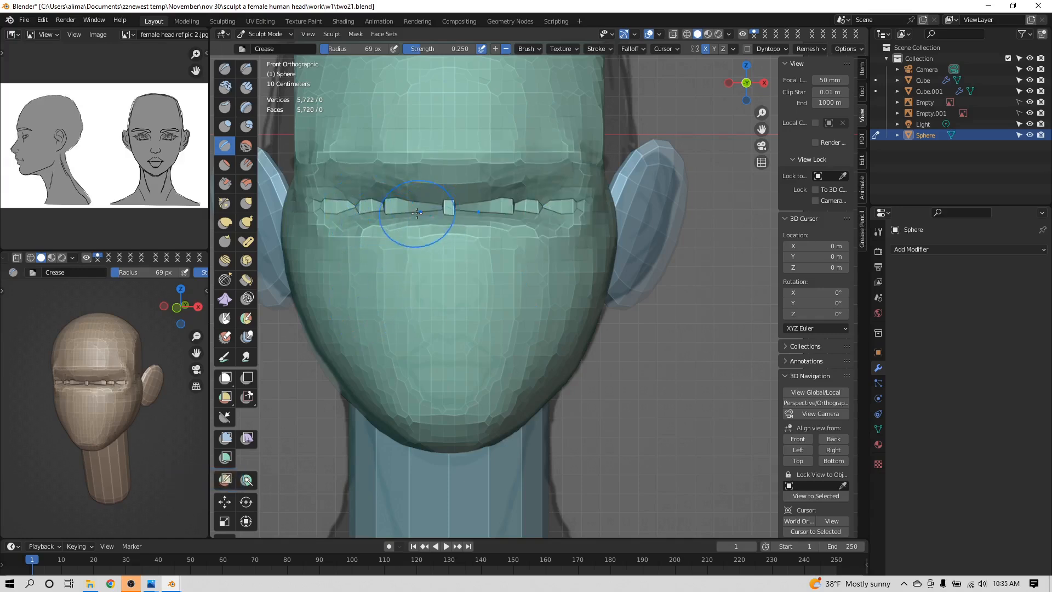
pyautogui.moveTo(463, 232)
pyautogui.mouseDown(button='middle')
pyautogui.moveTo(409, 223)
pyautogui.moveTo(389, 234)
pyautogui.moveTo(453, 228)
pyautogui.moveTo(413, 225)
pyautogui.moveTo(422, 228)
pyautogui.mouseUp(button='middle')
pyautogui.scroll(-4, 408, 223)
pyautogui.scroll(1, 442, 228)
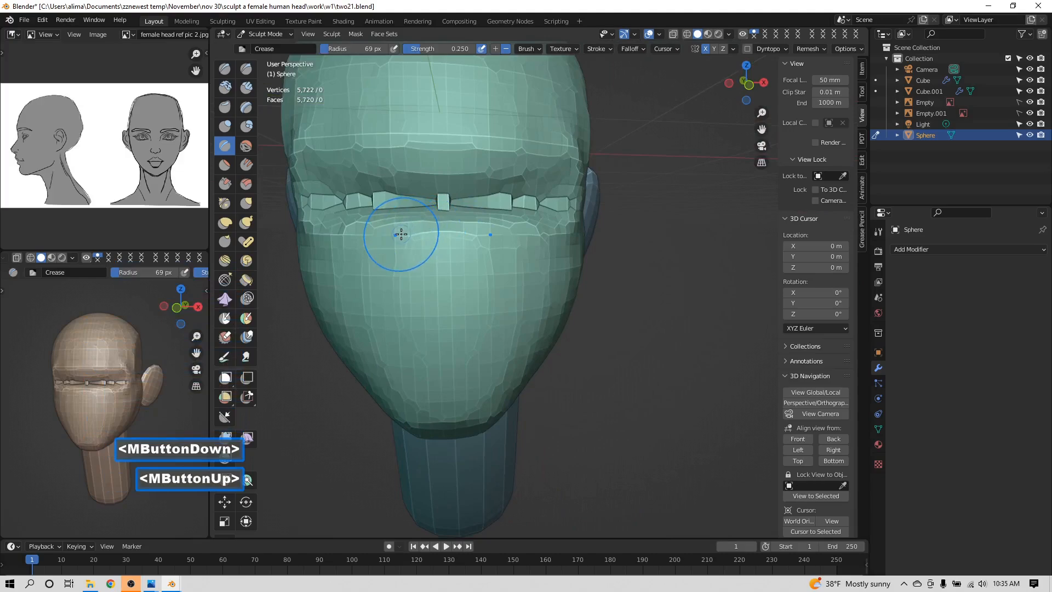
pyautogui.press('r')
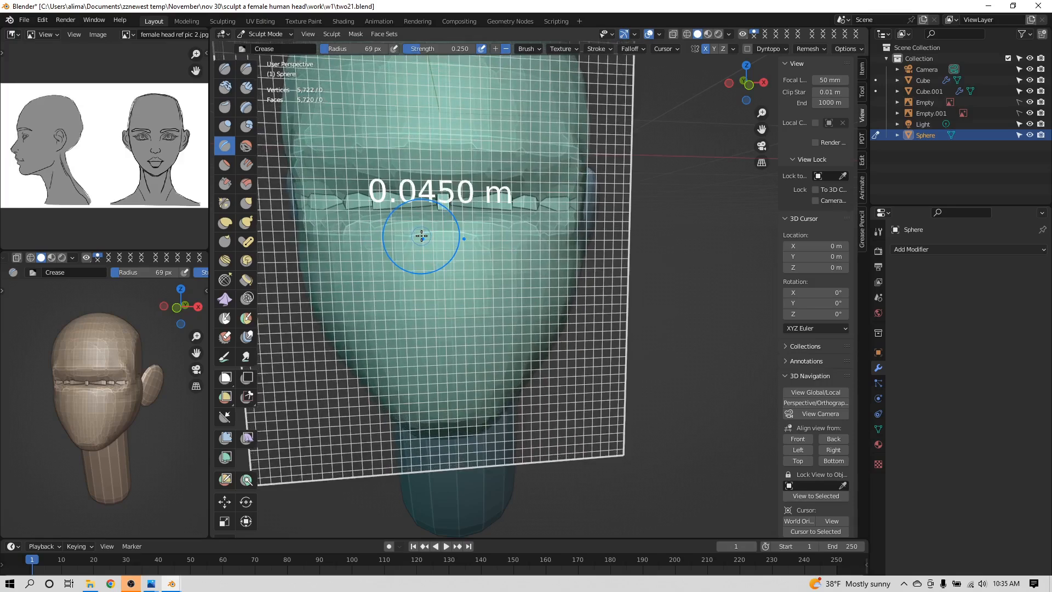
pyautogui.click(423, 235)
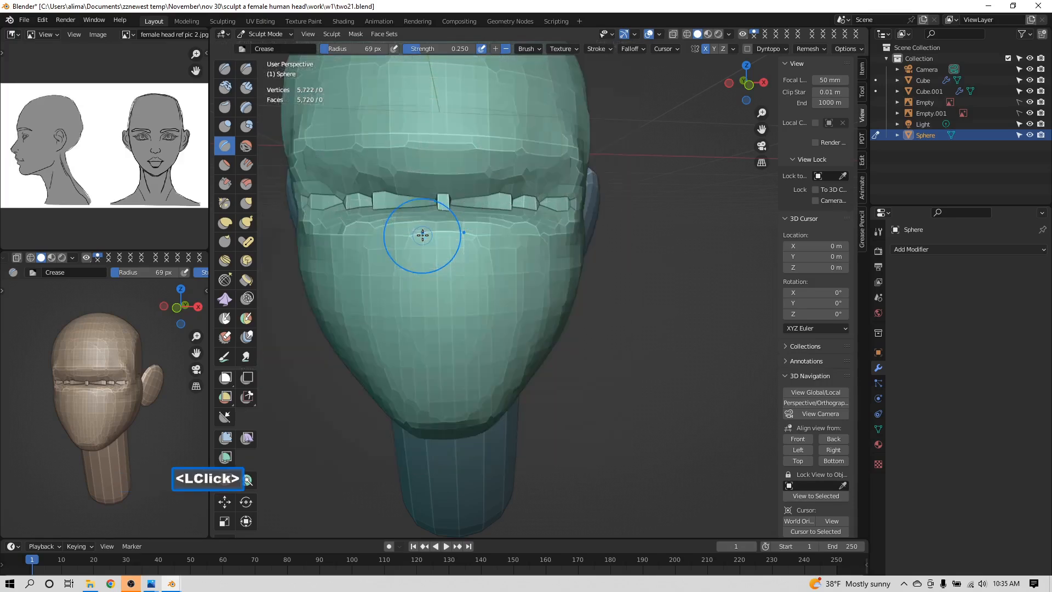
# Step: Voxel-remesh the head at the current voxel size and run a Crease stroke across the jagged gap in the eye area
pyautogui.hotkey('ctrl', 'r')
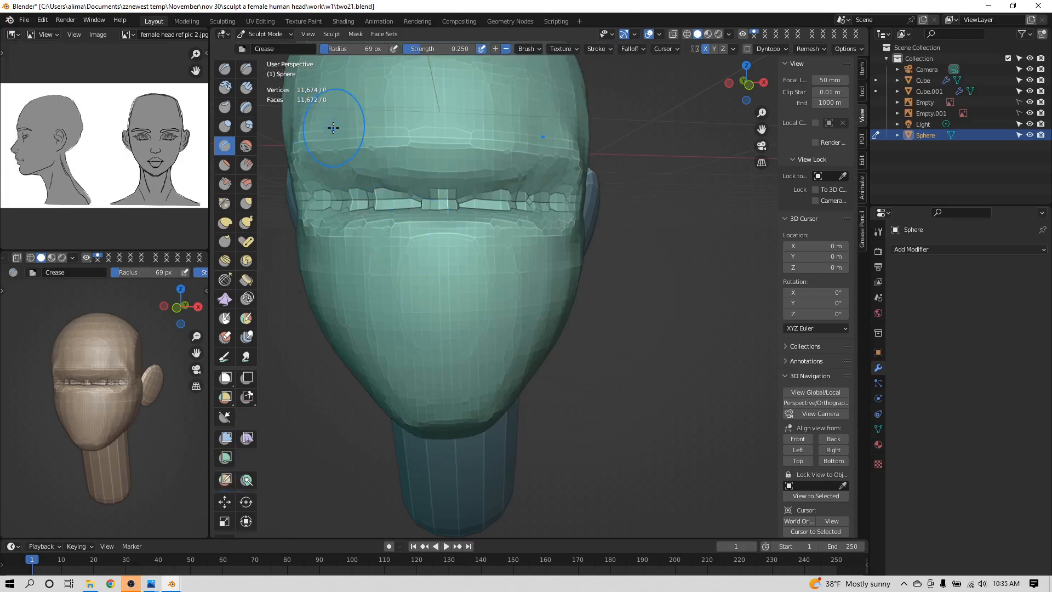
pyautogui.scroll(-2, 400, 233)
pyautogui.moveTo(429, 219); pyautogui.dragTo(363, 204, button='middle')
pyautogui.scroll(2, 430, 224)
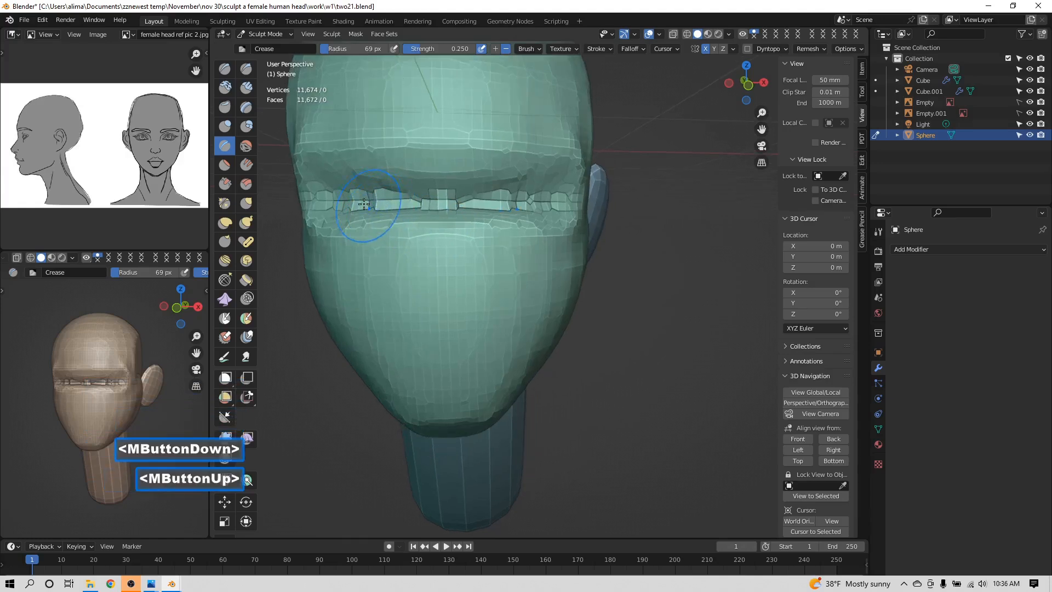
pyautogui.moveTo(363, 203); pyautogui.dragTo(537, 202)
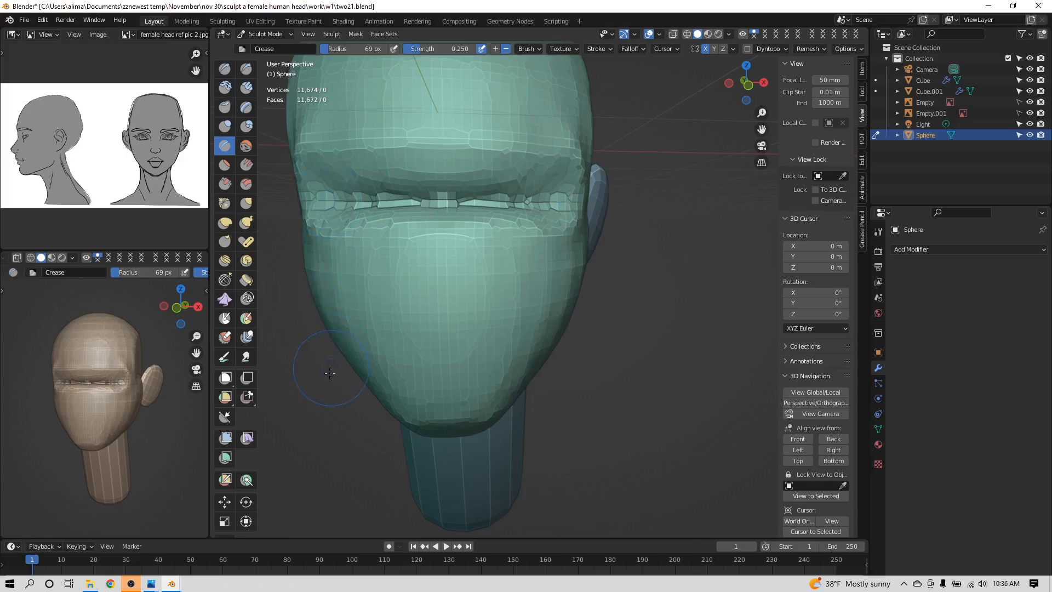
# Step: Smooth the jagged faces inside the eye recess across the full width of the face
pyautogui.click(314, 404)
pyautogui.moveTo(323, 198)
pyautogui.keyDown('shift'); pyautogui.mouseDown()
pyautogui.moveTo(532, 200)
pyautogui.moveTo(502, 204)
pyautogui.mouseUp(); pyautogui.keyUp('shift')
pyautogui.moveTo(460, 214); pyautogui.dragTo(416, 206, button='middle')
pyautogui.scroll(2, 415, 207)
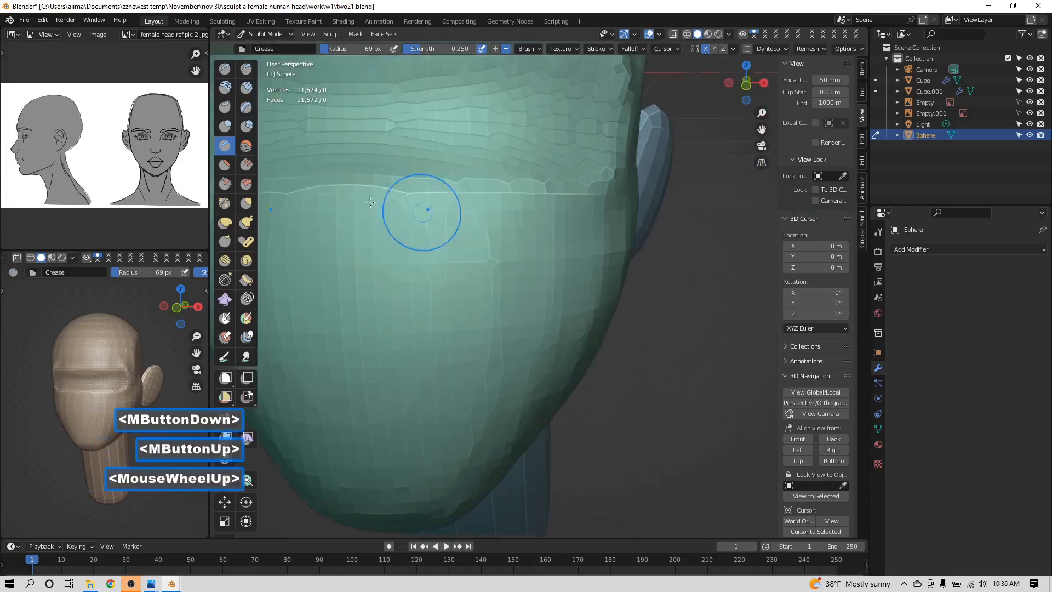
pyautogui.scroll(-3, 340, 200)
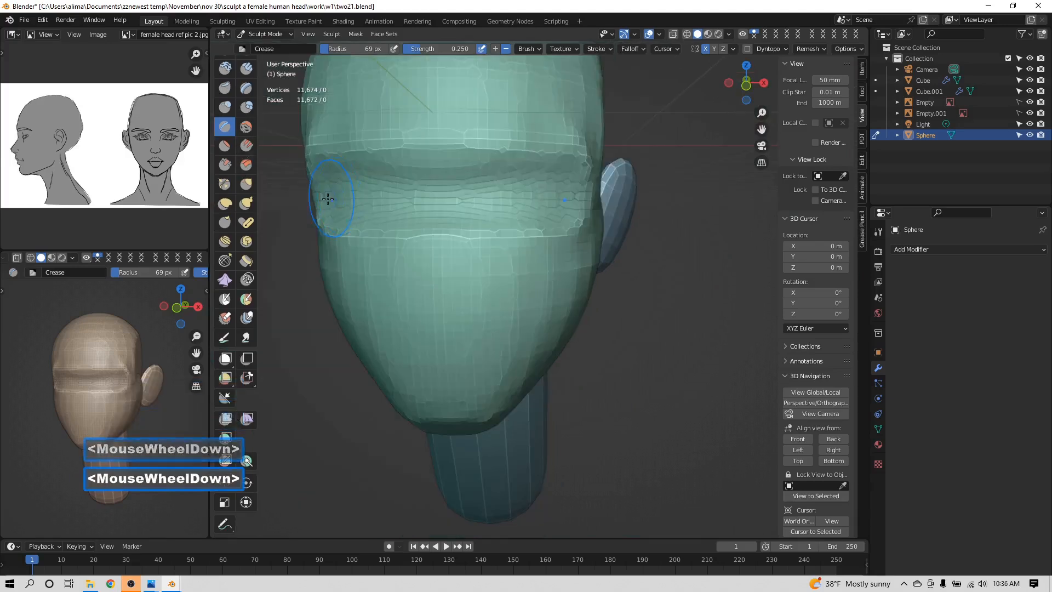
pyautogui.scroll(-1, 237, 162)
# Step: Carve the eye line across the face again with the Crease brush and save the file as two22.blend
pyautogui.click(225, 132)
pyautogui.moveTo(365, 198); pyautogui.dragTo(570, 202)
pyautogui.moveTo(606, 211)
pyautogui.mouseDown(button='middle')
pyautogui.moveTo(543, 225)
pyautogui.moveTo(592, 258)
pyautogui.mouseUp(button='middle')
pyautogui.scroll(-2, 544, 228)
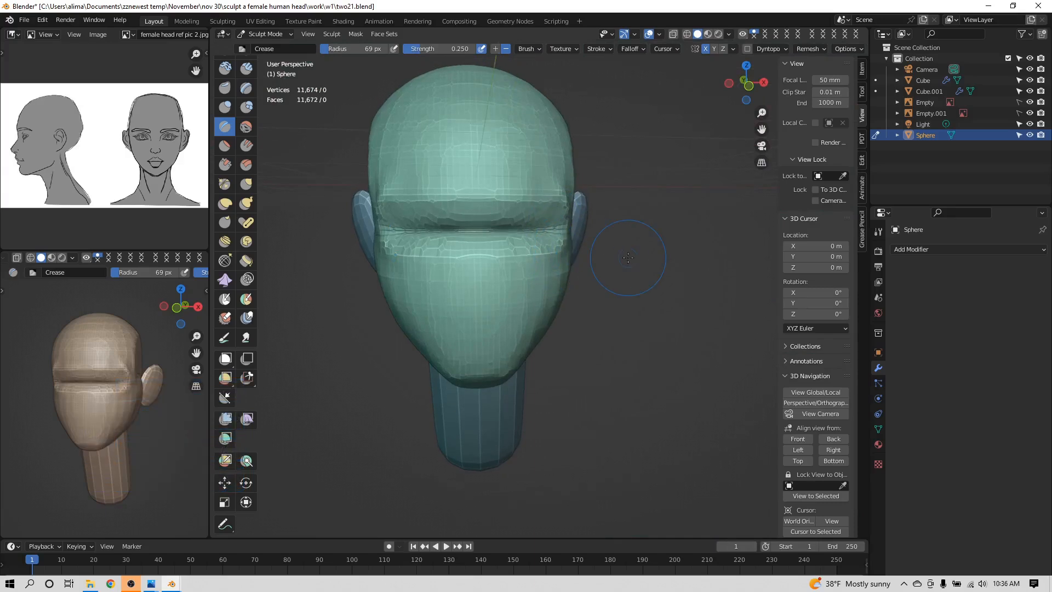
pyautogui.press('Insert')
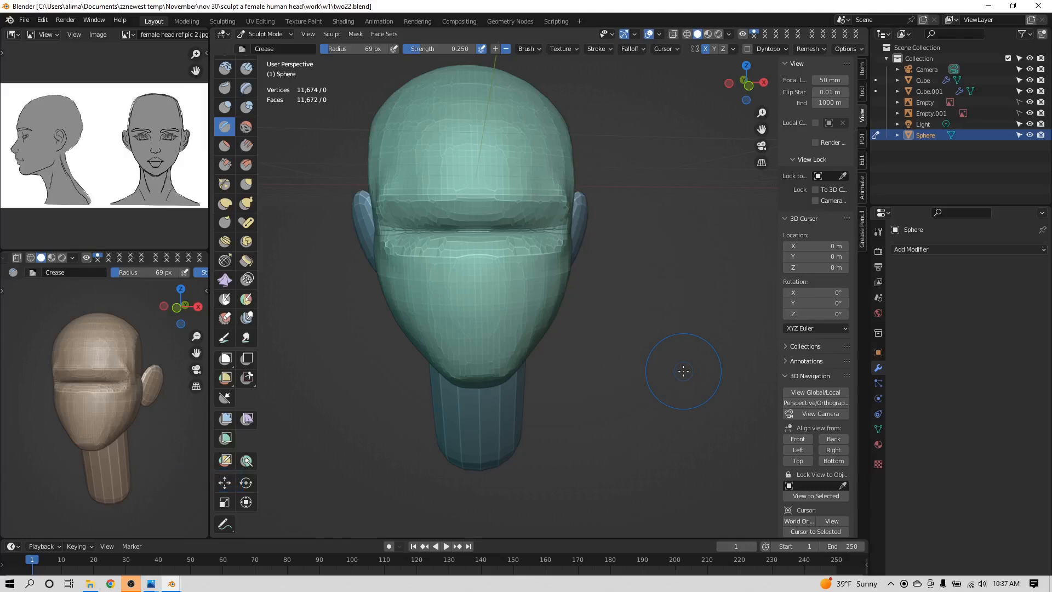
# Step: Show the head in the front view and make the front reference image, Empty, selectable
pyautogui.scroll(2, 662, 365)
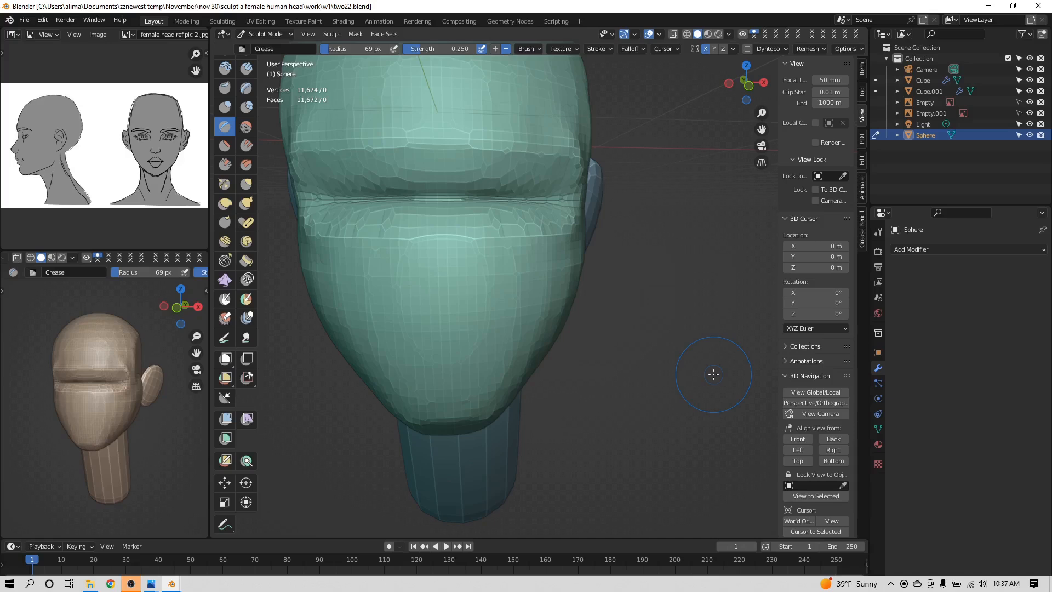
pyautogui.click(799, 439)
pyautogui.scroll(3, 512, 211)
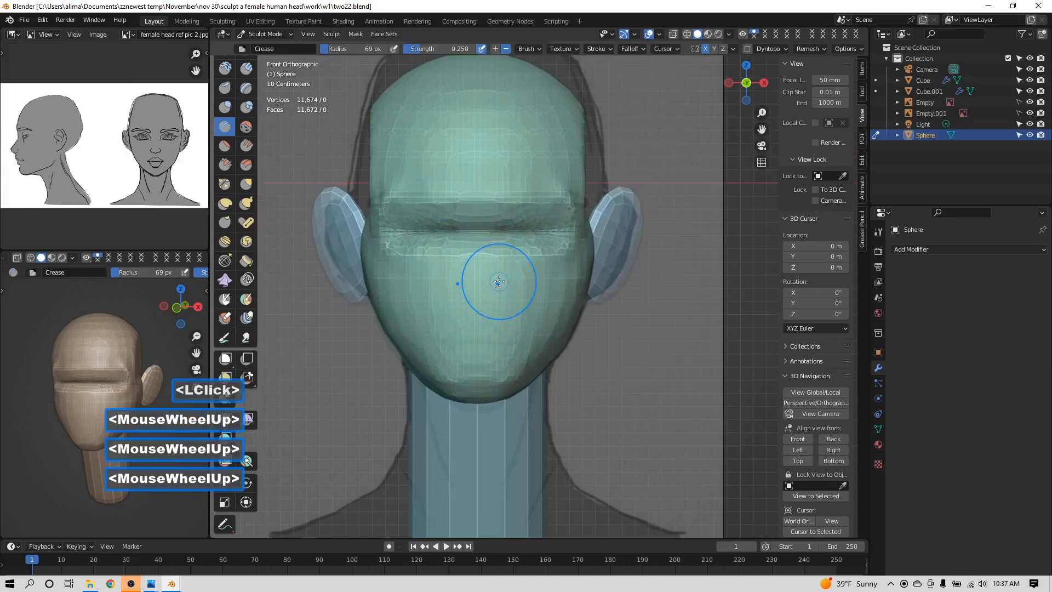
pyautogui.scroll(2, 436, 253)
pyautogui.scroll(-1, 435, 258)
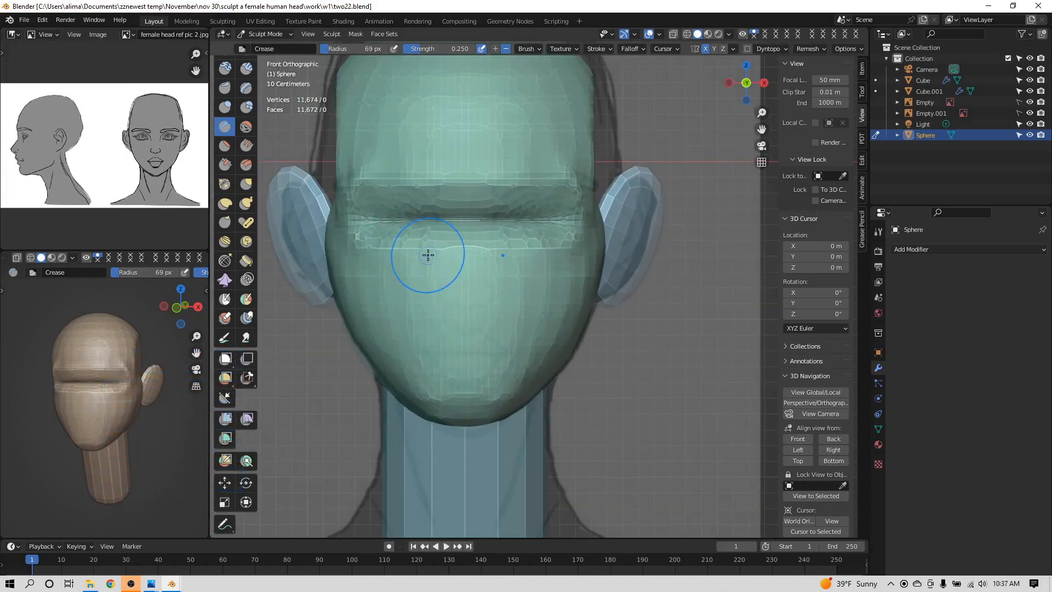
pyautogui.click(940, 103)
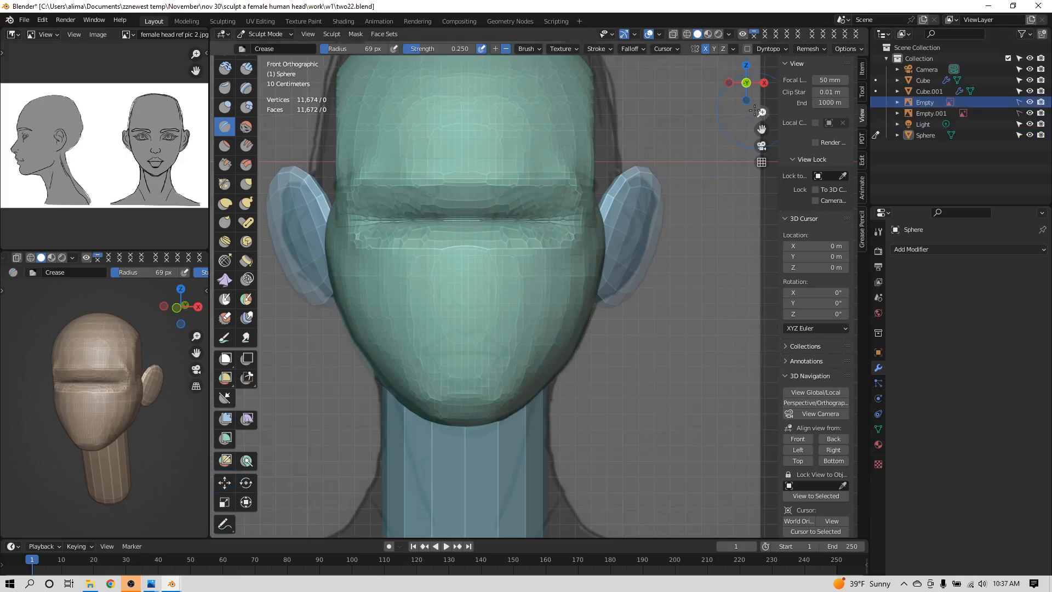
pyautogui.click(1019, 105)
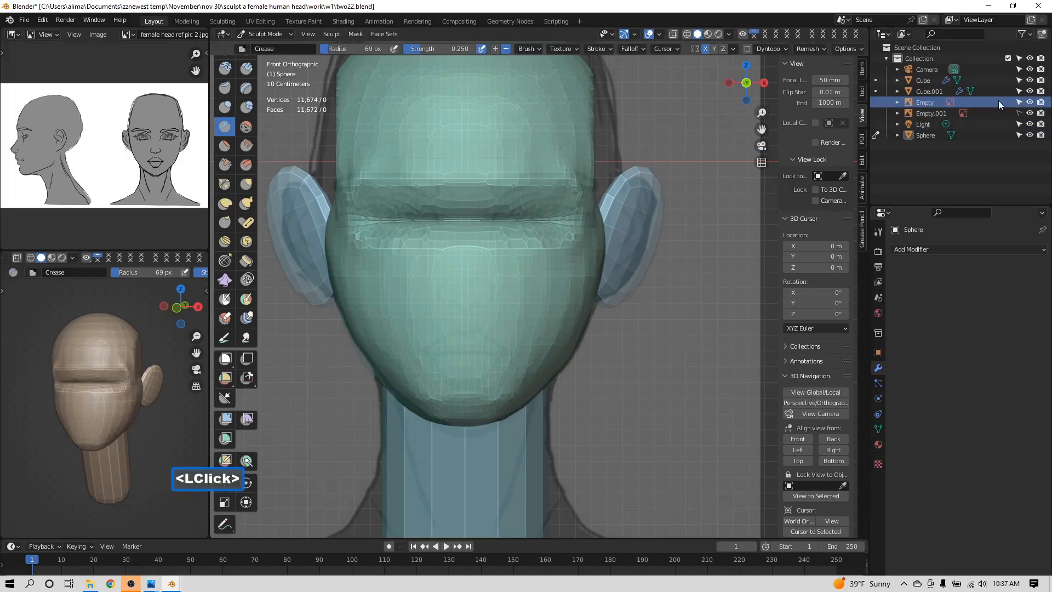
pyautogui.click(994, 100)
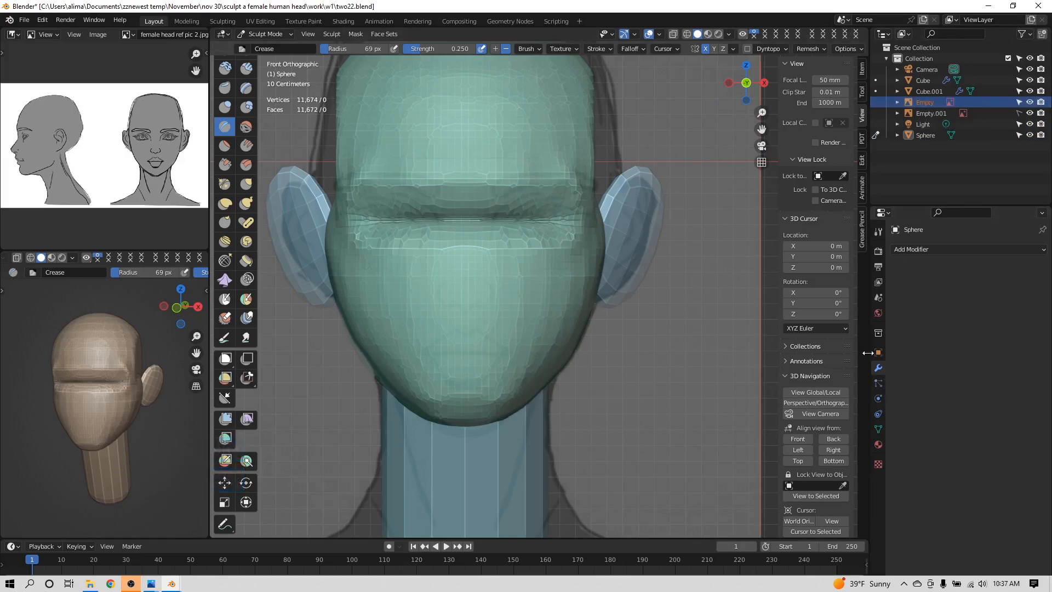
# Step: In Object Mode, set the front reference image's opacity to about 0.252 and make the image unselectable again
pyautogui.click(277, 35)
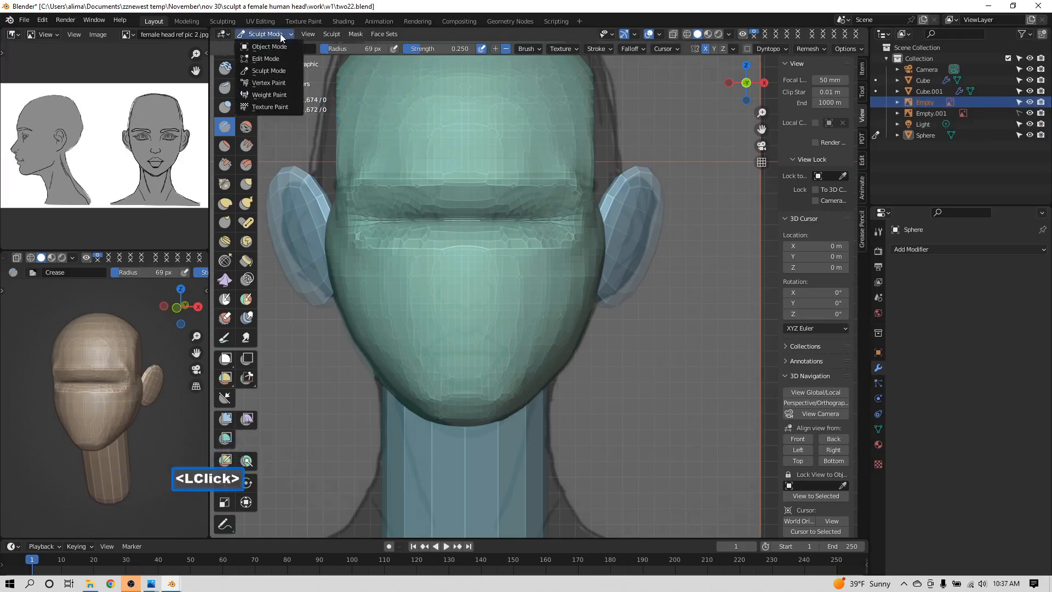
pyautogui.click(284, 48)
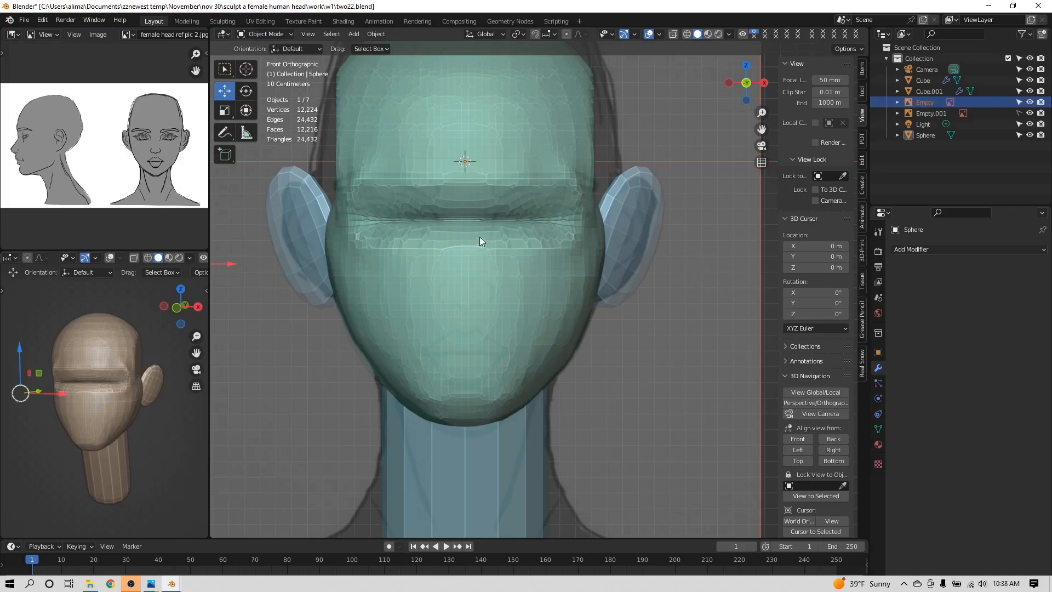
pyautogui.click(715, 300)
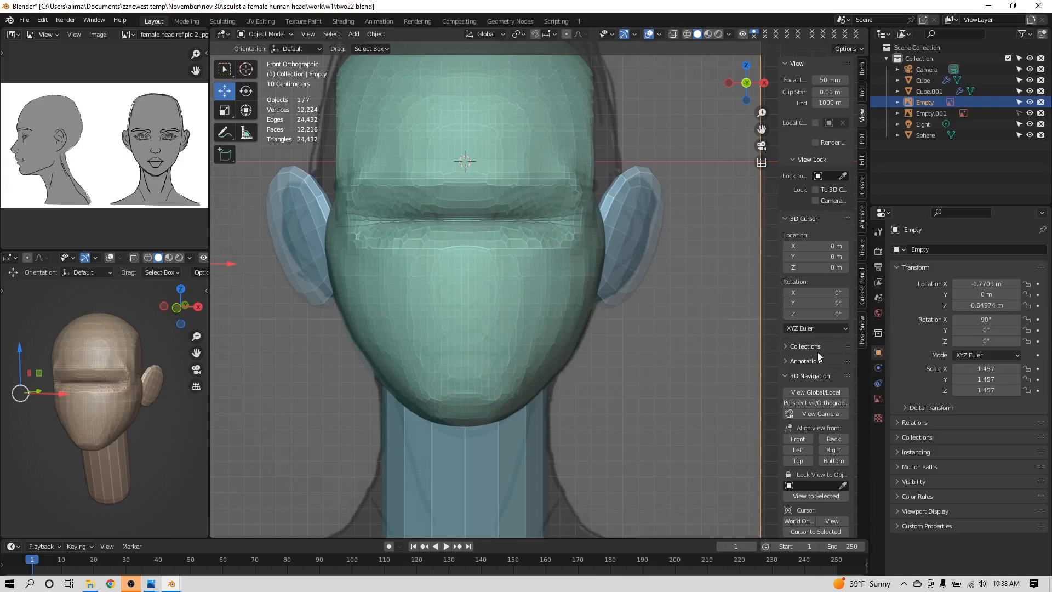
pyautogui.click(878, 398)
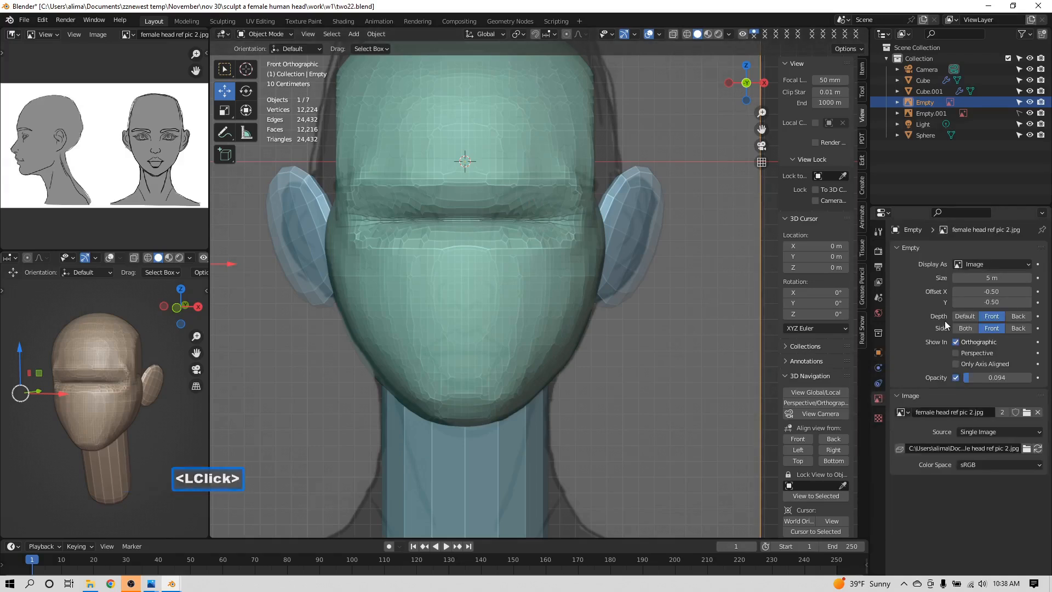
pyautogui.moveTo(969, 377); pyautogui.dragTo(980, 377)
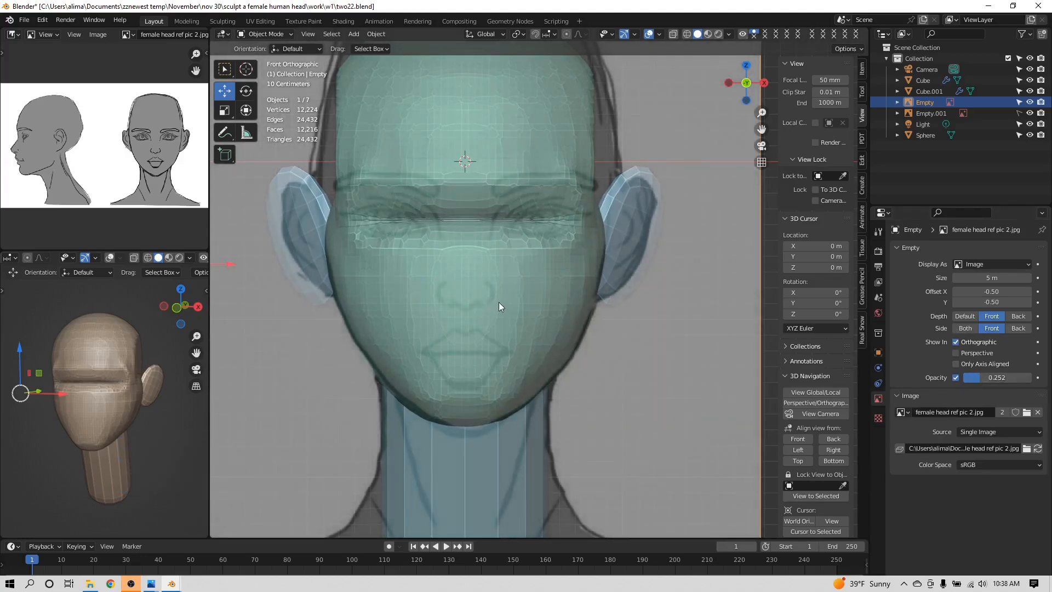
pyautogui.click(1021, 103)
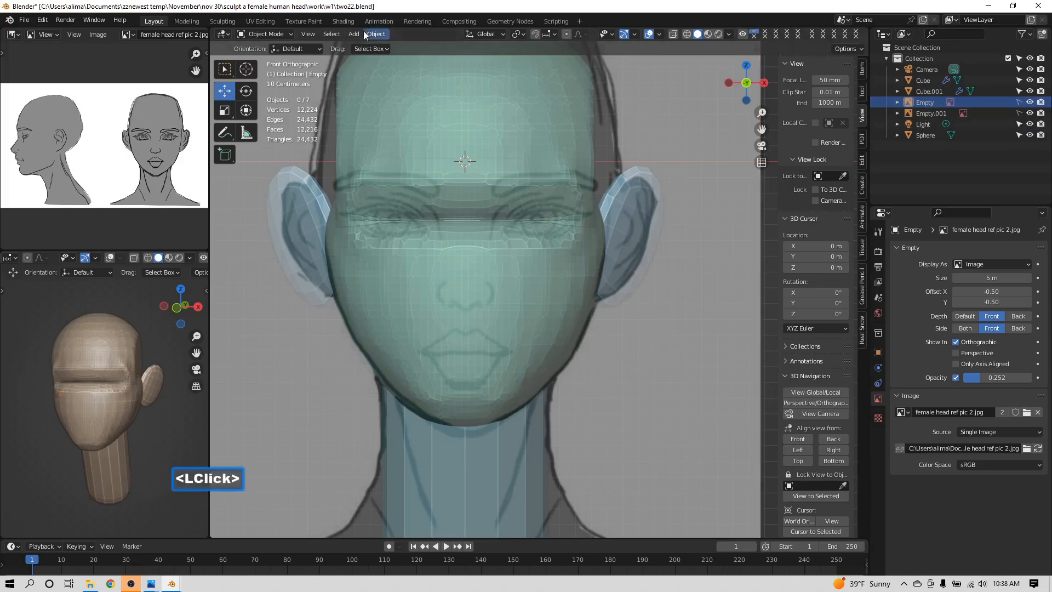
# Step: Put the head mesh back into Sculpt Mode and save the file as two23.blend
pyautogui.click(550, 131)
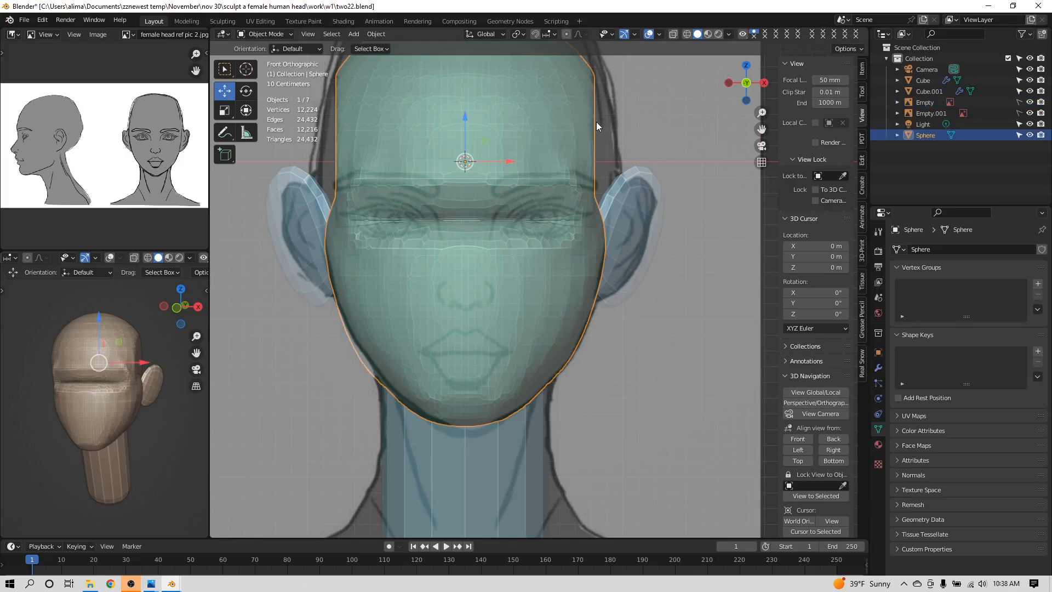
pyautogui.click(289, 37)
pyautogui.click(295, 67)
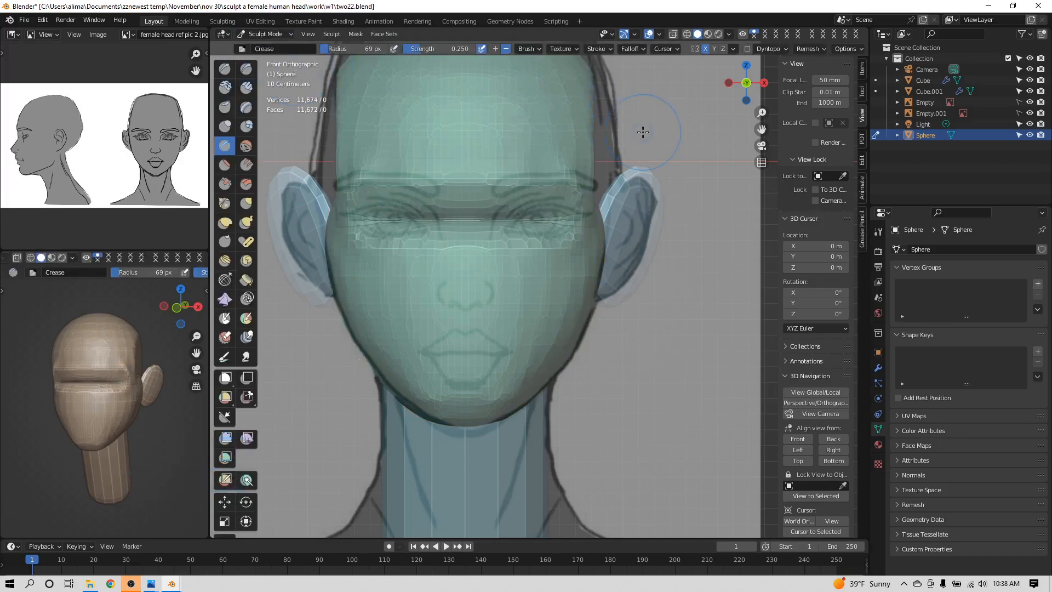
pyautogui.press('Insert')
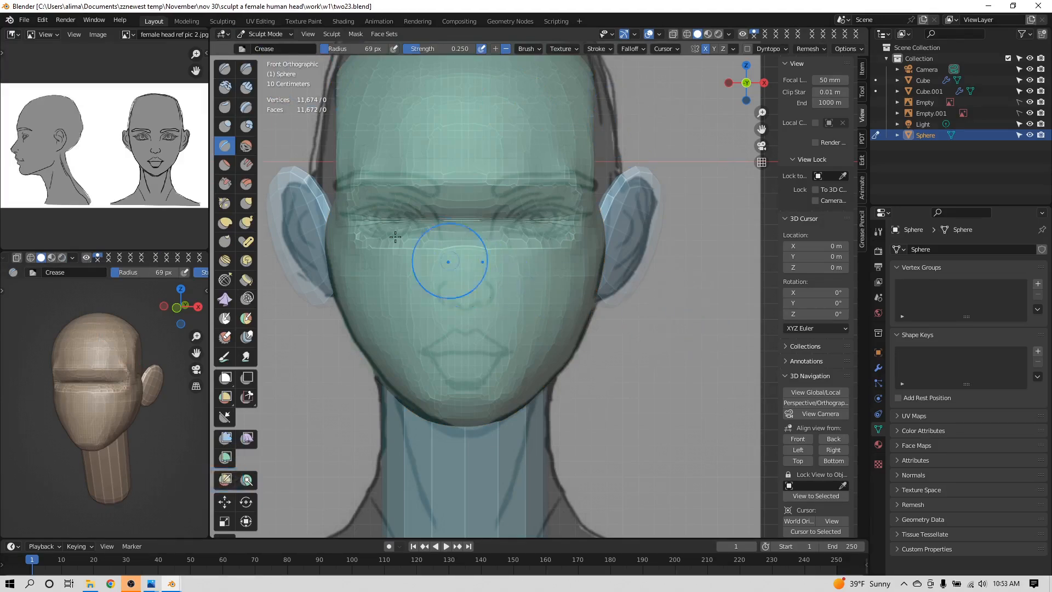
# Step: Switch to the Clay Strips brush and reduce its radius to 56 px for working on the side of the face
pyautogui.click(247, 89)
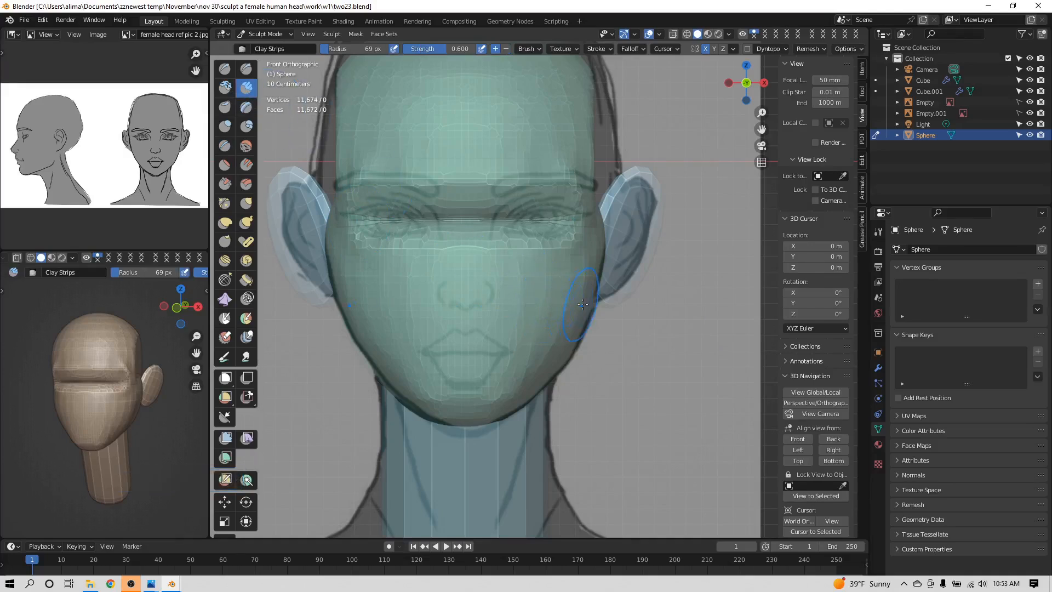
pyautogui.scroll(-2, 593, 289)
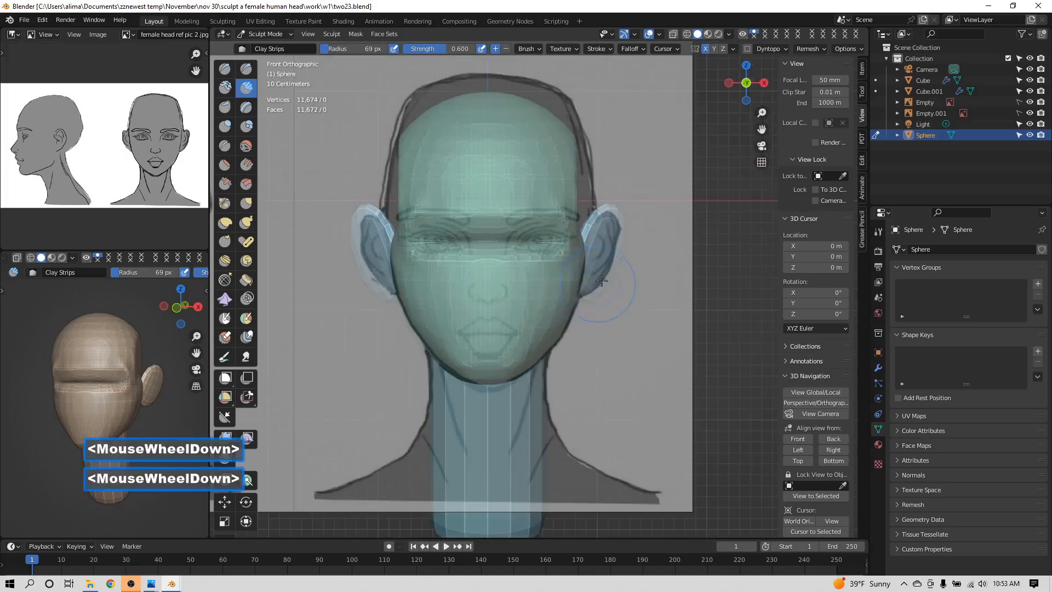
pyautogui.scroll(-1, 601, 280)
pyautogui.moveTo(608, 282); pyautogui.dragTo(555, 278, button='middle')
pyautogui.scroll(-2, 585, 287)
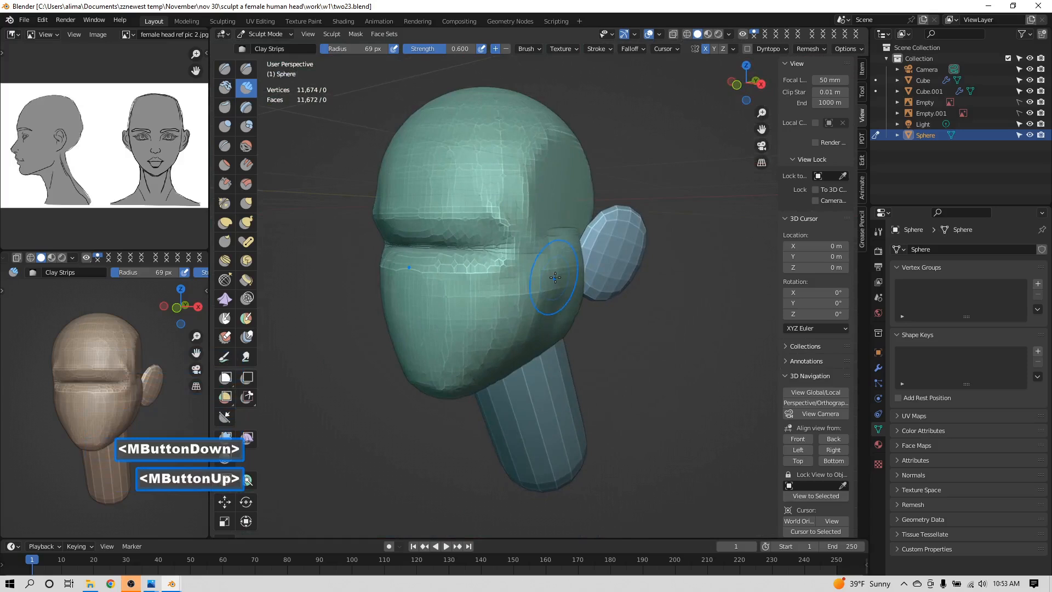
pyautogui.press('f')
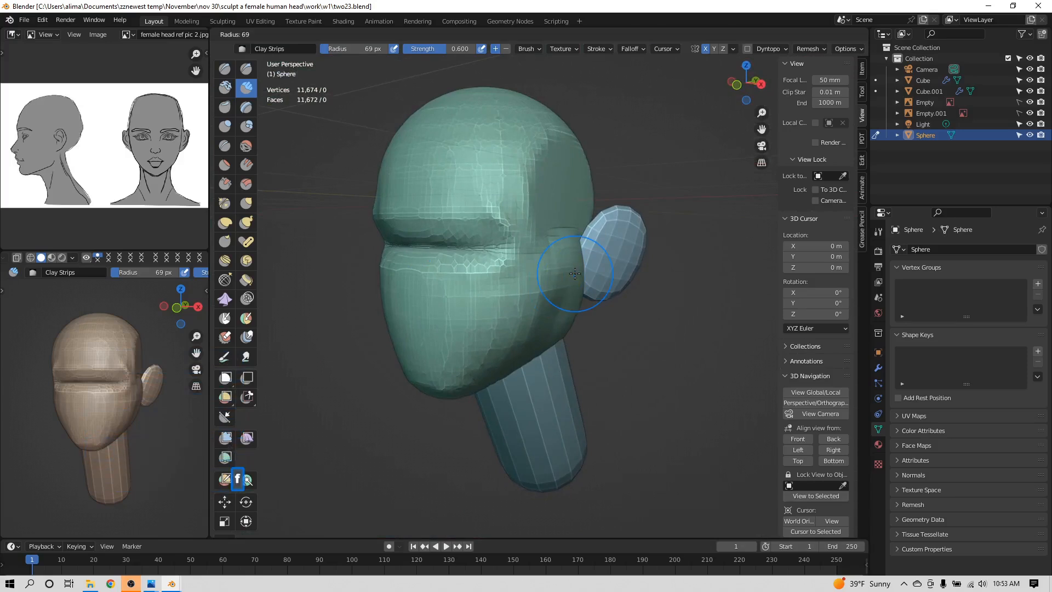
pyautogui.click(567, 274)
# Step: Reduce the Clay Strips radius to 46 px and build up a raised cheek band from the ear across the face below the eyes
pyautogui.moveTo(565, 275); pyautogui.dragTo(551, 270, button='middle')
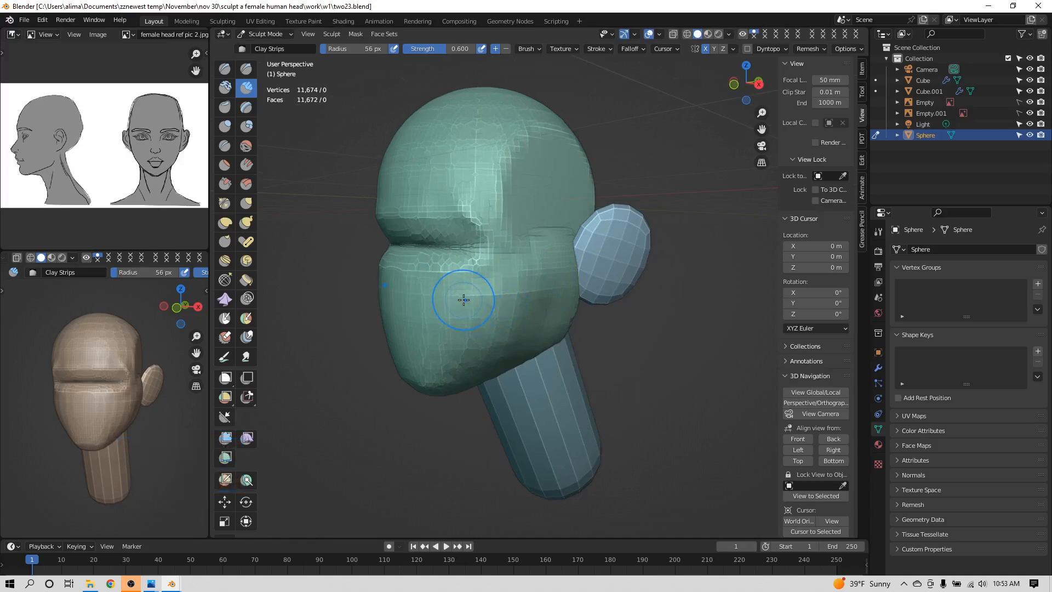
pyautogui.press('f')
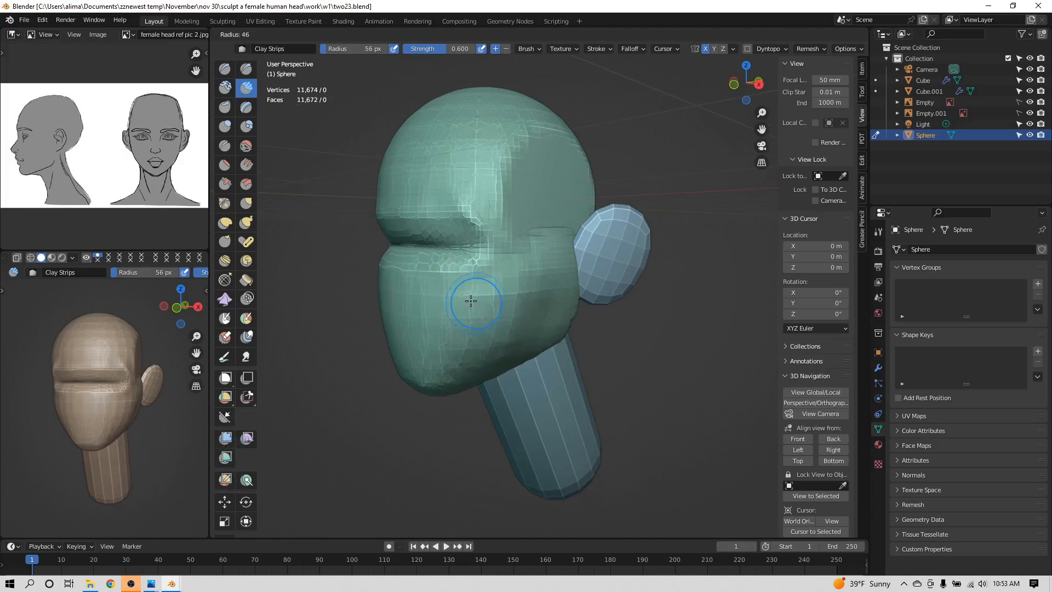
pyautogui.click(468, 299)
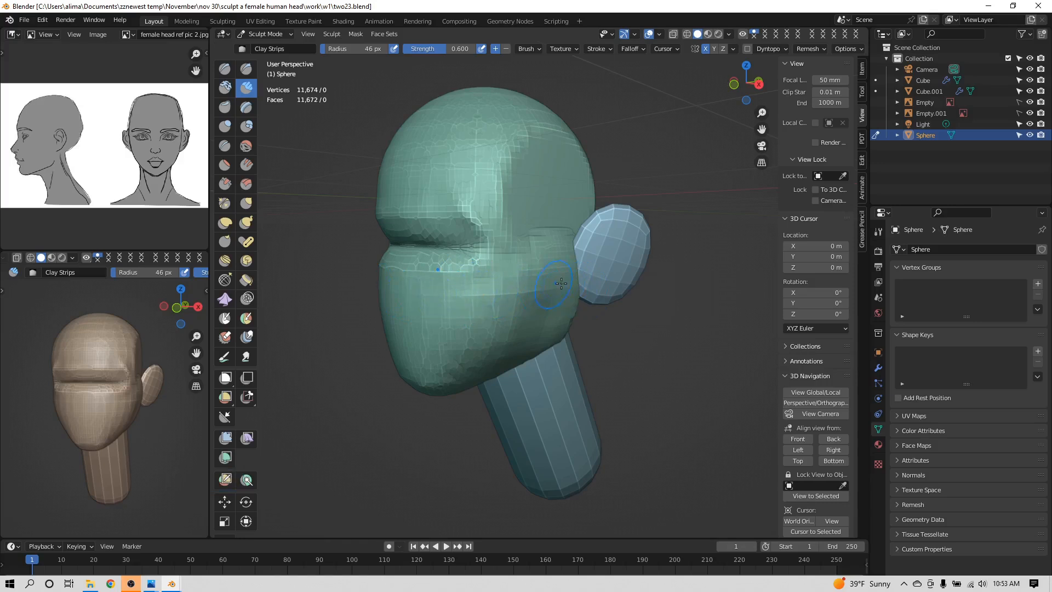
pyautogui.moveTo(567, 282)
pyautogui.mouseDown()
pyautogui.moveTo(468, 296)
pyautogui.moveTo(386, 292)
pyautogui.moveTo(552, 281)
pyautogui.mouseUp()
pyautogui.moveTo(553, 281)
pyautogui.mouseDown(button='middle')
pyautogui.moveTo(526, 271)
pyautogui.moveTo(540, 263)
pyautogui.moveTo(515, 251)
pyautogui.moveTo(496, 269)
pyautogui.mouseUp(button='middle')
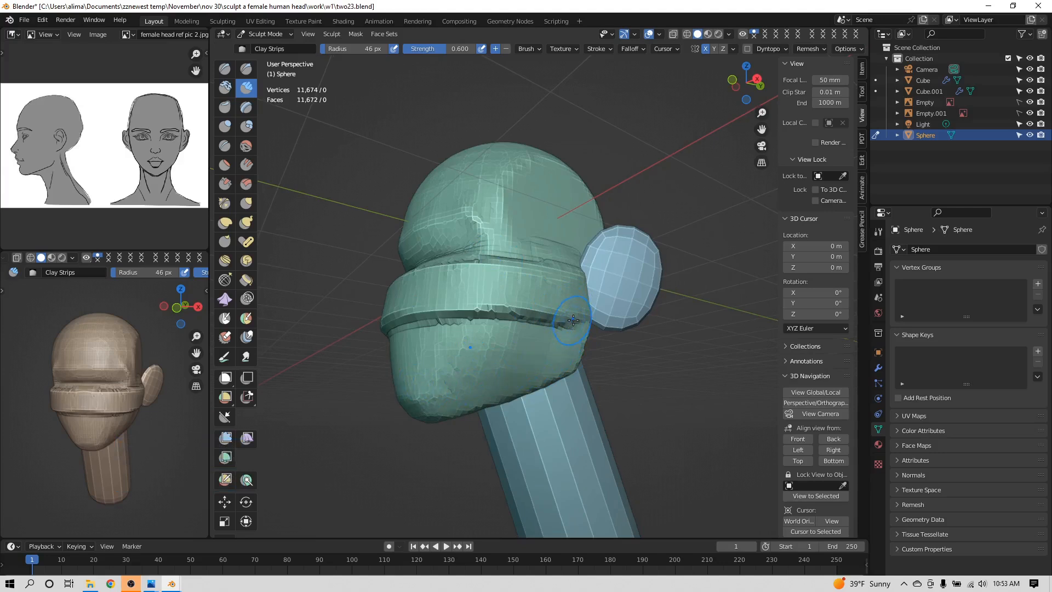
# Step: Build up a Clay Strips ridge along the jaw and across the chin, and save the file as two24.blend
pyautogui.moveTo(573, 320)
pyautogui.mouseDown()
pyautogui.moveTo(552, 351)
pyautogui.moveTo(509, 376)
pyautogui.moveTo(415, 396)
pyautogui.moveTo(573, 346)
pyautogui.mouseUp()
pyautogui.moveTo(573, 346); pyautogui.dragTo(640, 370, button='middle')
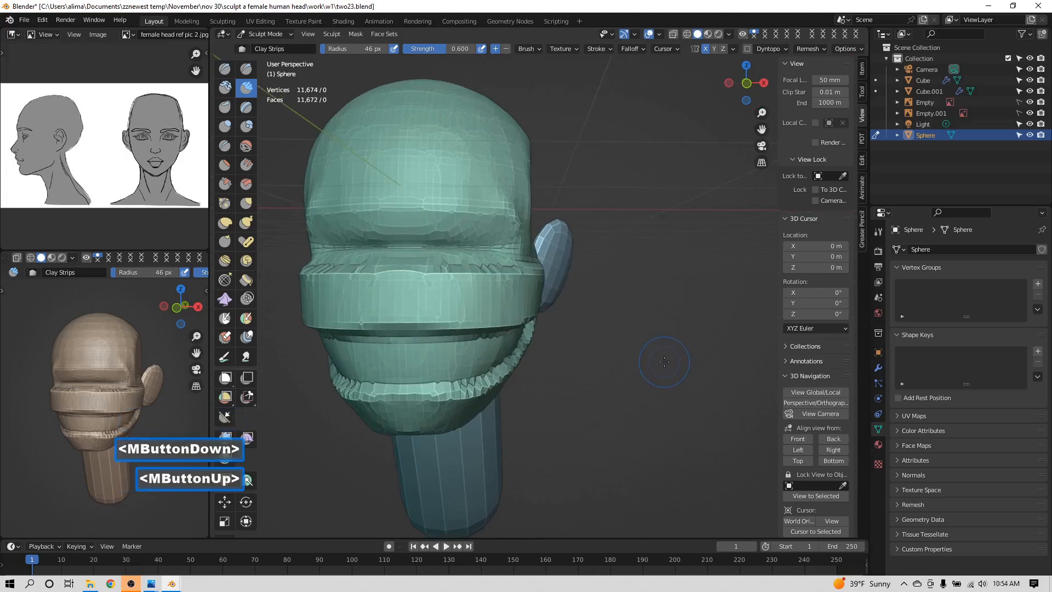
pyautogui.press('Insert')
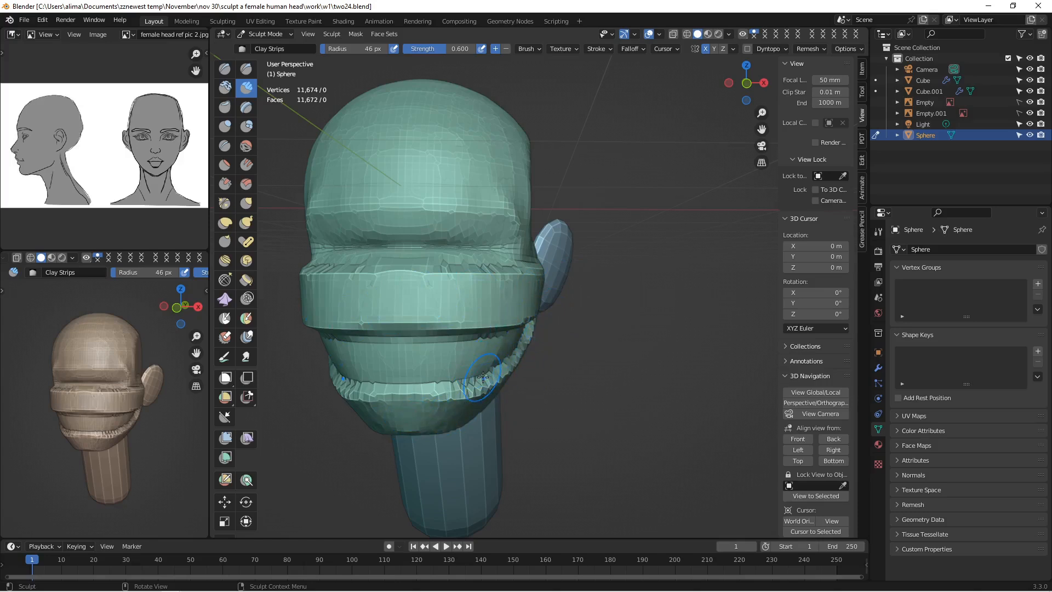
# Step: Compare the cheek and jaw bands with the reference in the front view and save the file as two25.blend
pyautogui.click(801, 439)
pyautogui.scroll(3, 548, 386)
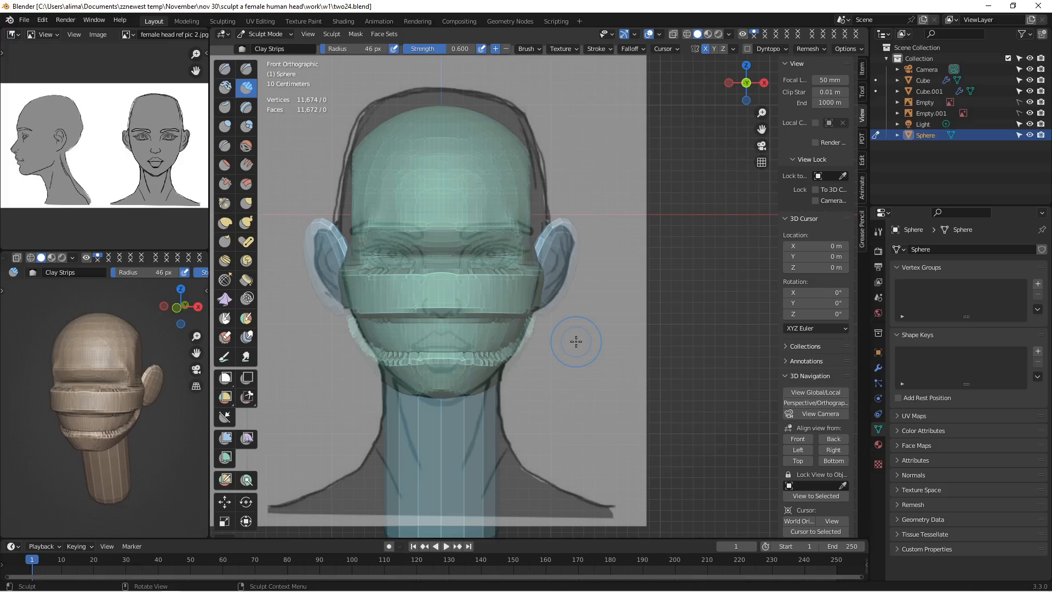
pyautogui.press('Insert')
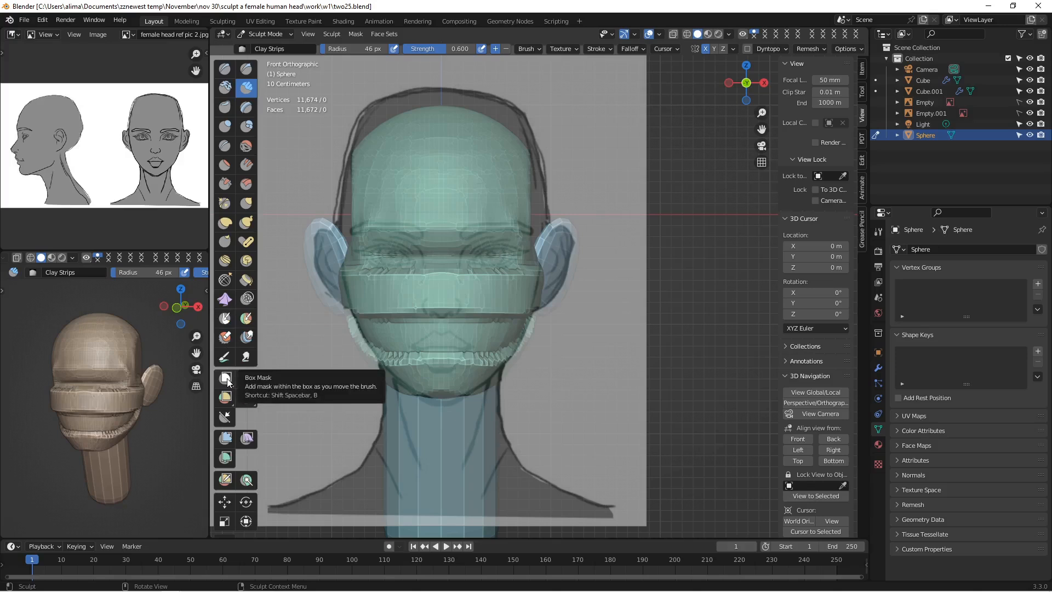
pyautogui.moveTo(227, 382)
pyautogui.mouseDown()
pyautogui.moveTo(246, 383)
pyautogui.moveTo(259, 432)
pyautogui.moveTo(263, 390)
pyautogui.moveTo(226, 379)
pyautogui.mouseUp()
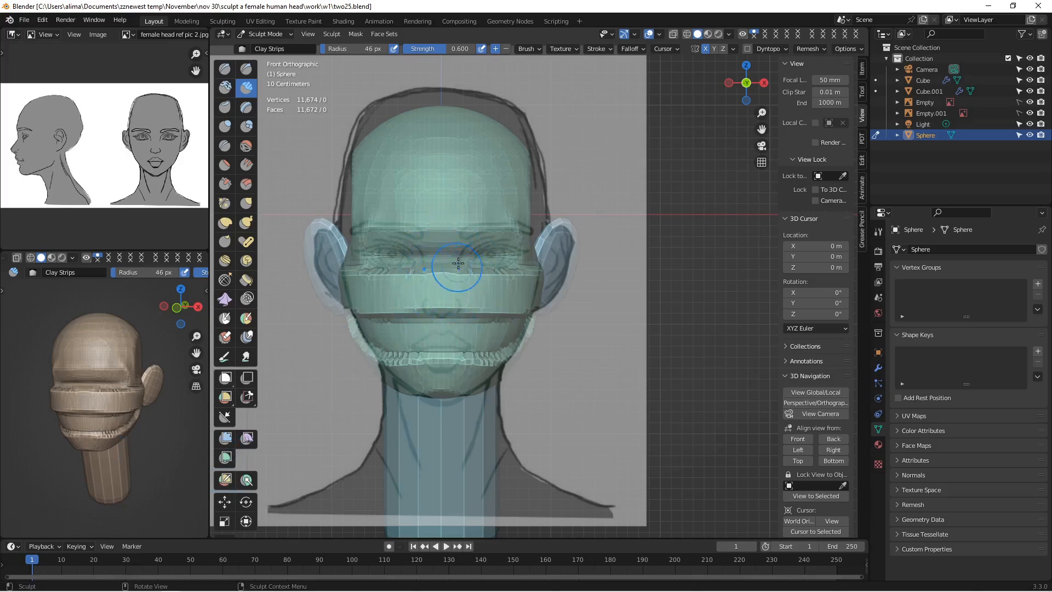
# Step: Lasso-mask the nose shape in the front view and invert the mask so only the nose area stays editable
pyautogui.press('ctrl')
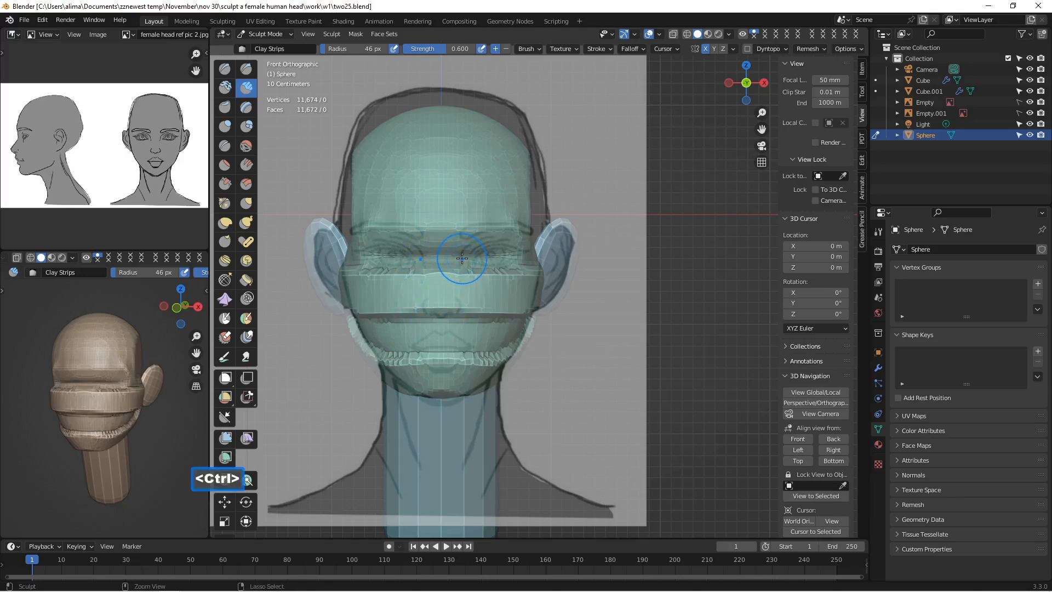
pyautogui.press('shift')
pyautogui.moveTo(462, 256)
pyautogui.keyDown('ctrl'); pyautogui.keyDown('shift'); pyautogui.mouseDown()
pyautogui.moveTo(447, 234)
pyautogui.moveTo(420, 238)
pyautogui.moveTo(433, 311)
pyautogui.moveTo(451, 305)
pyautogui.moveTo(464, 277)
pyautogui.mouseUp(); pyautogui.keyUp('shift'); pyautogui.keyUp('ctrl')
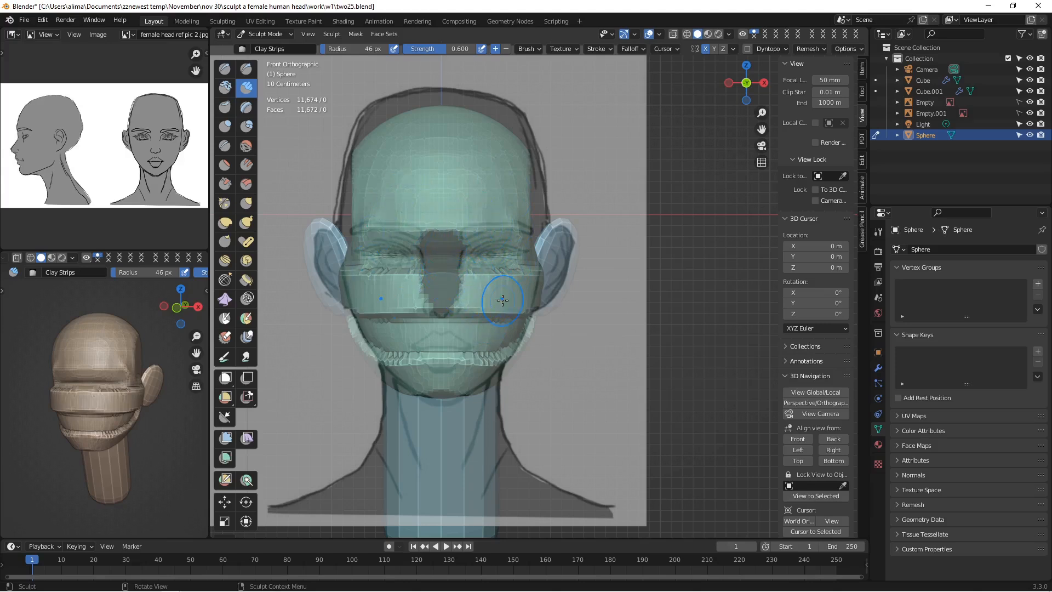
pyautogui.press('ctrl')
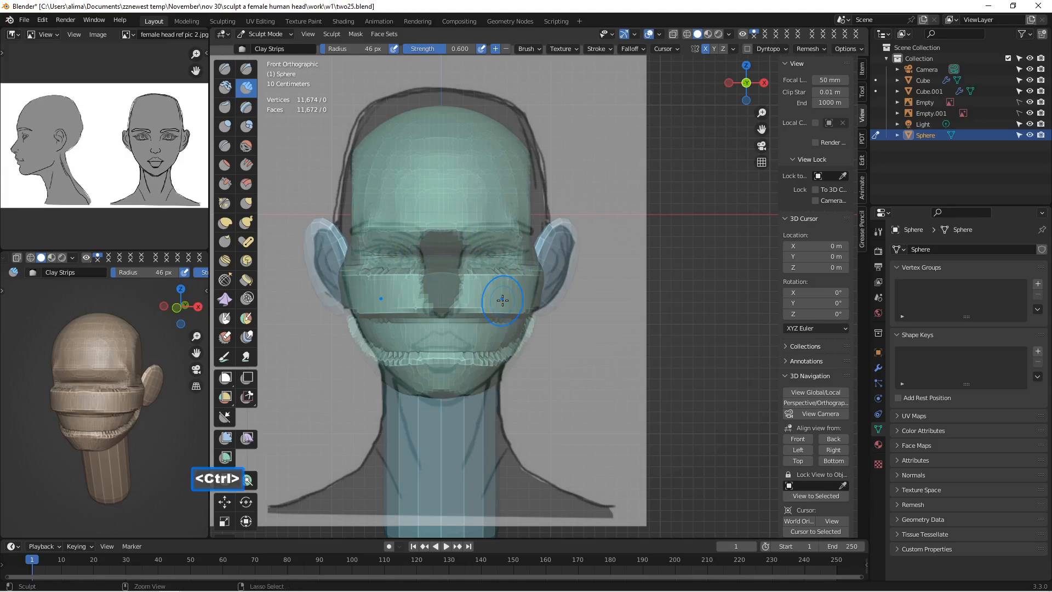
pyautogui.hotkey('ctrl', 'i')
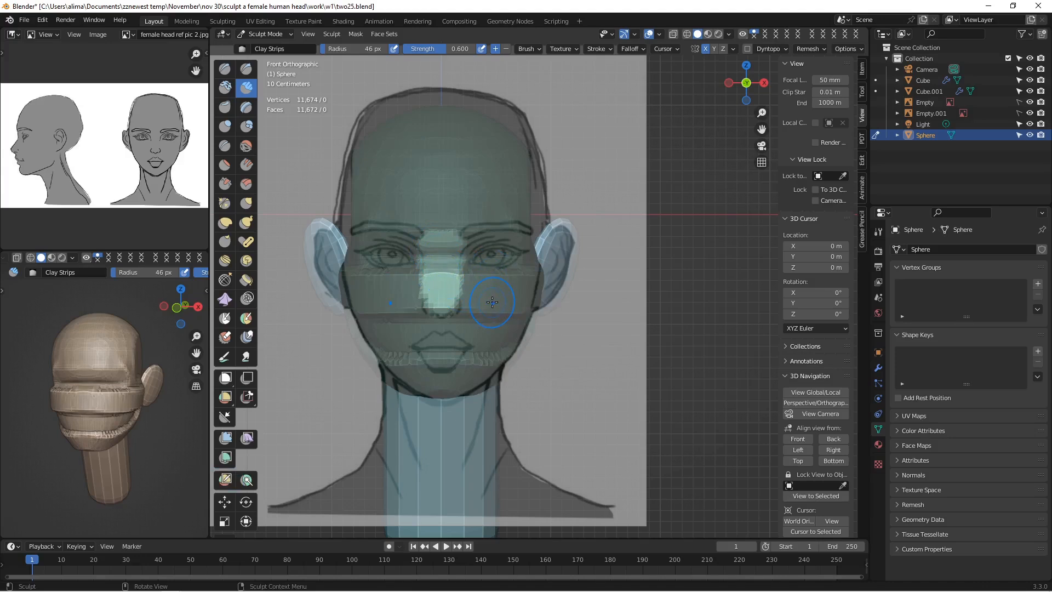
# Step: Save the file as two27.blend and smooth the mask around the nose
pyautogui.press('Insert')
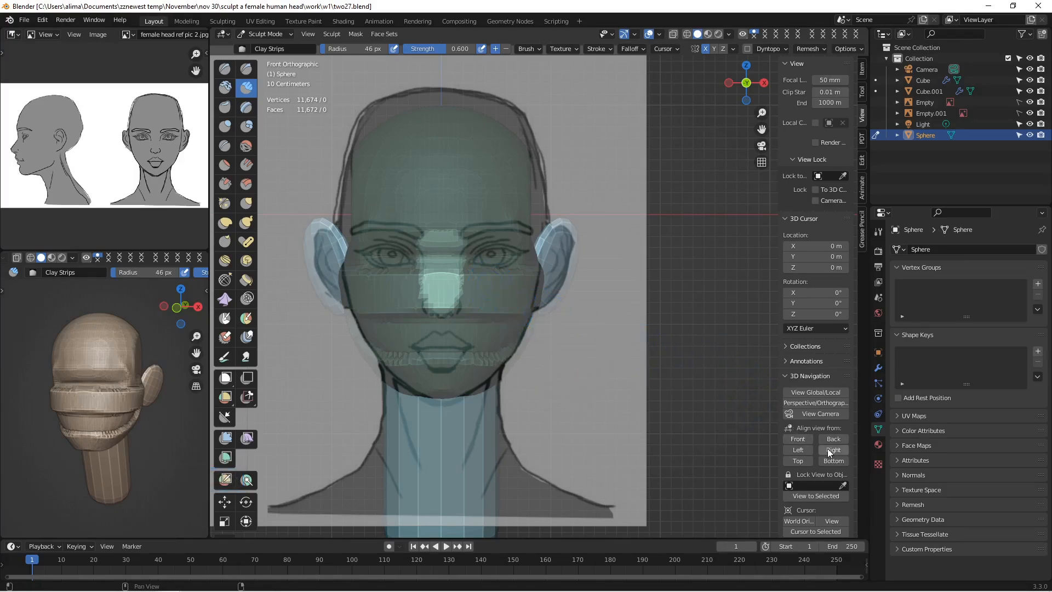
pyautogui.moveTo(452, 269)
pyautogui.mouseDown()
pyautogui.moveTo(451, 291)
pyautogui.moveTo(453, 269)
pyautogui.moveTo(449, 285)
pyautogui.moveTo(418, 258)
pyautogui.moveTo(433, 285)
pyautogui.moveTo(425, 293)
pyautogui.moveTo(438, 285)
pyautogui.moveTo(418, 291)
pyautogui.moveTo(435, 282)
pyautogui.moveTo(473, 291)
pyautogui.mouseUp()
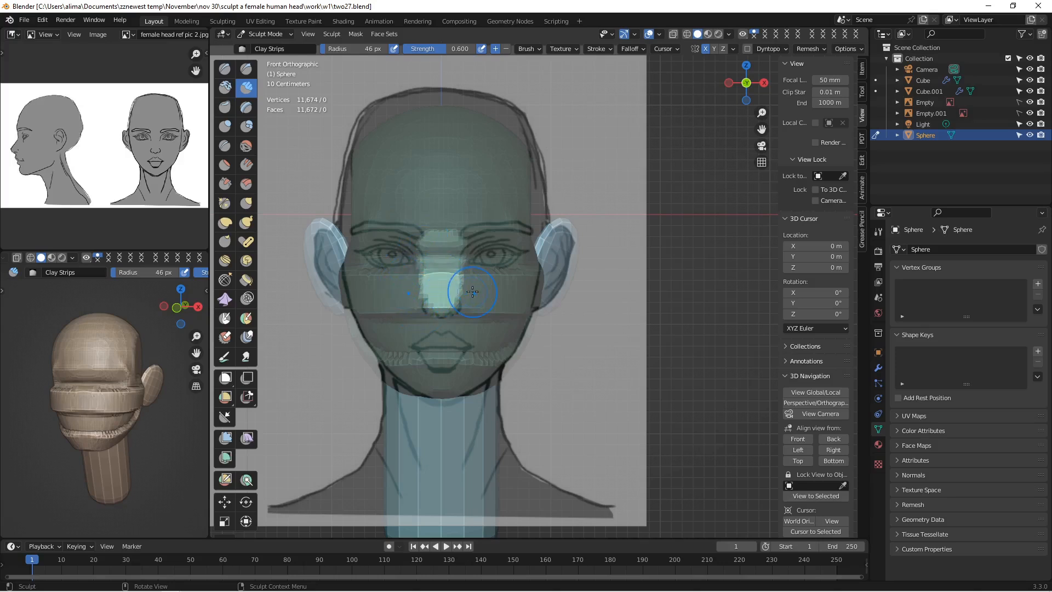
pyautogui.moveTo(483, 284)
pyautogui.mouseDown()
pyautogui.moveTo(446, 282)
pyautogui.moveTo(469, 285)
pyautogui.moveTo(438, 252)
pyautogui.mouseUp()
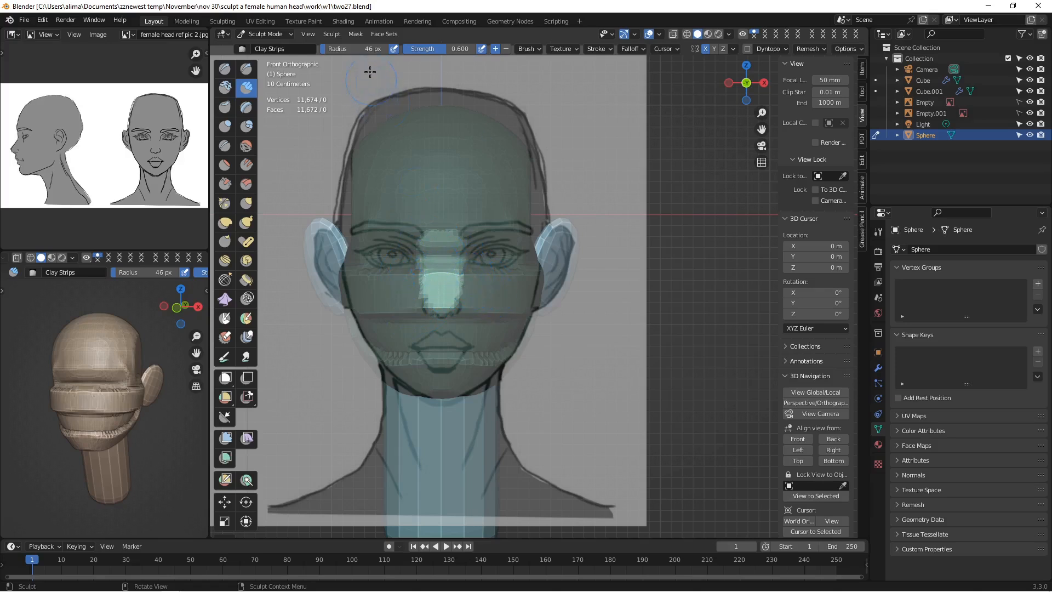
pyautogui.click(355, 34)
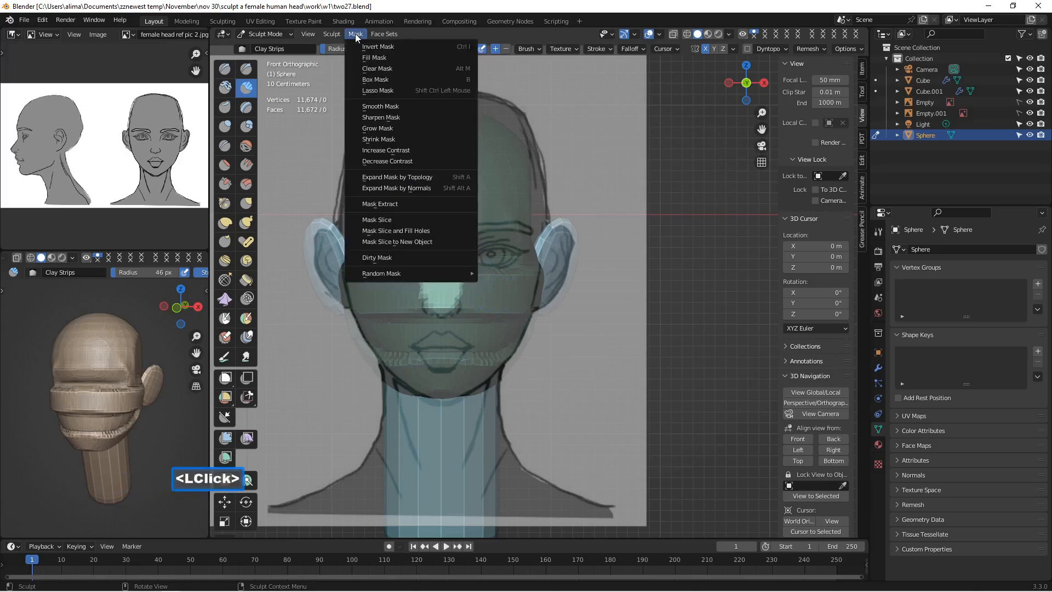
pyautogui.click(413, 107)
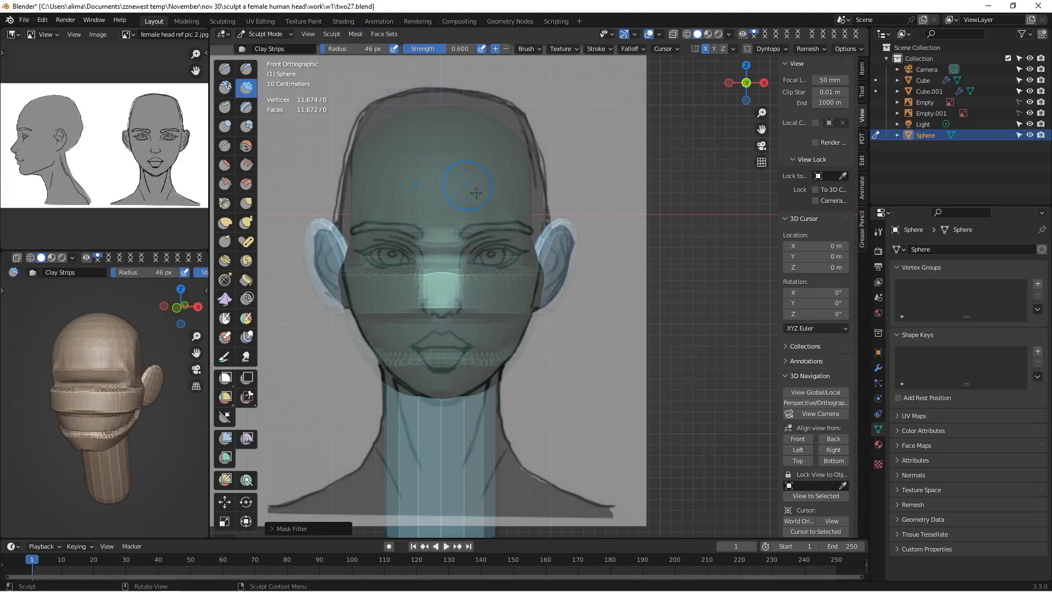
# Step: Pull the unmasked nose forward in the right view using Elastic Deform with a 66 px radius
pyautogui.click(836, 450)
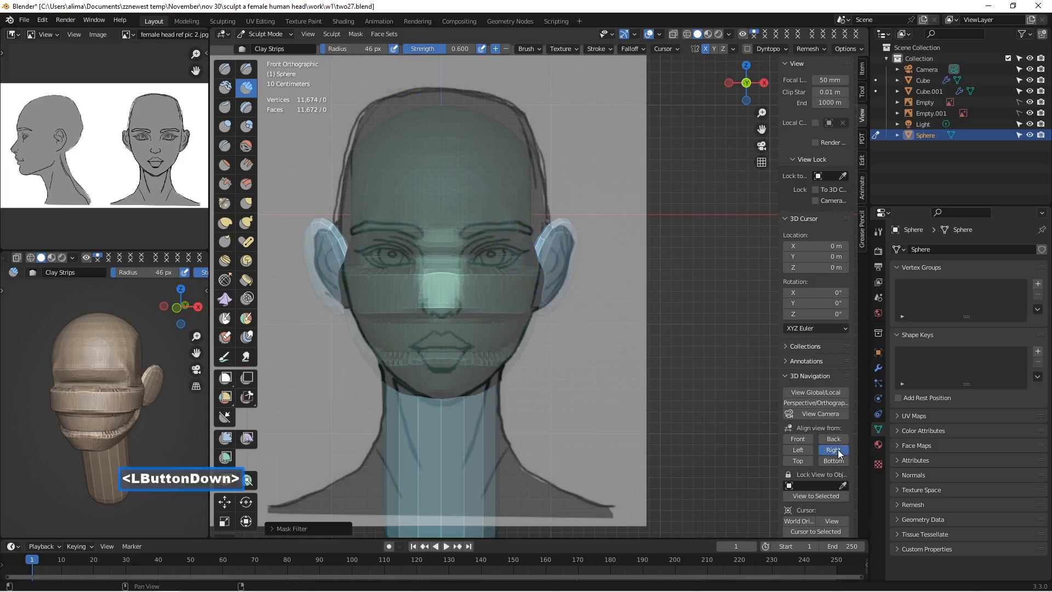
pyautogui.click(224, 223)
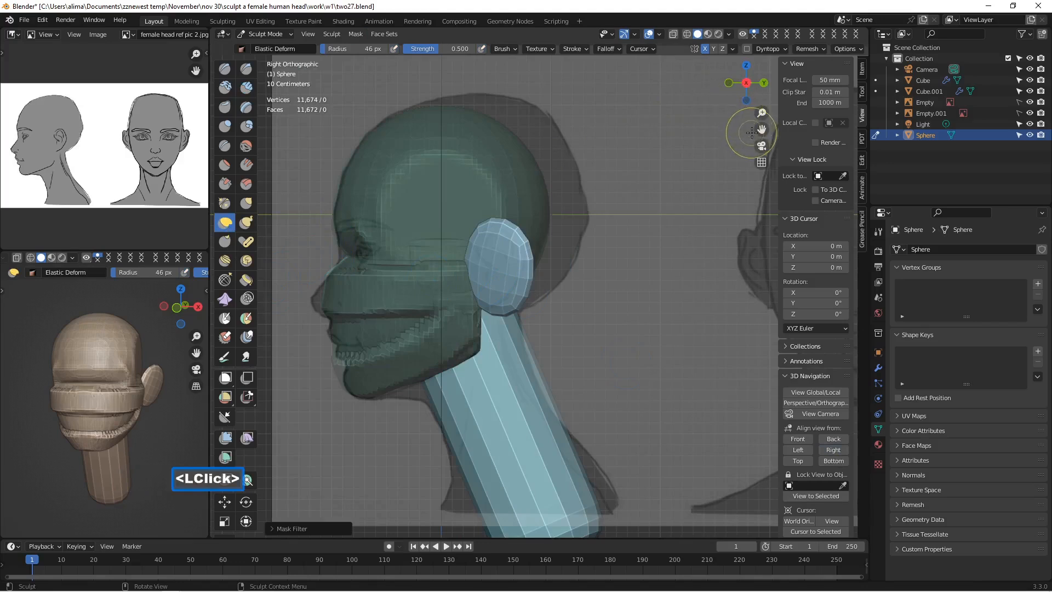
pyautogui.moveTo(761, 130); pyautogui.dragTo(876, 131)
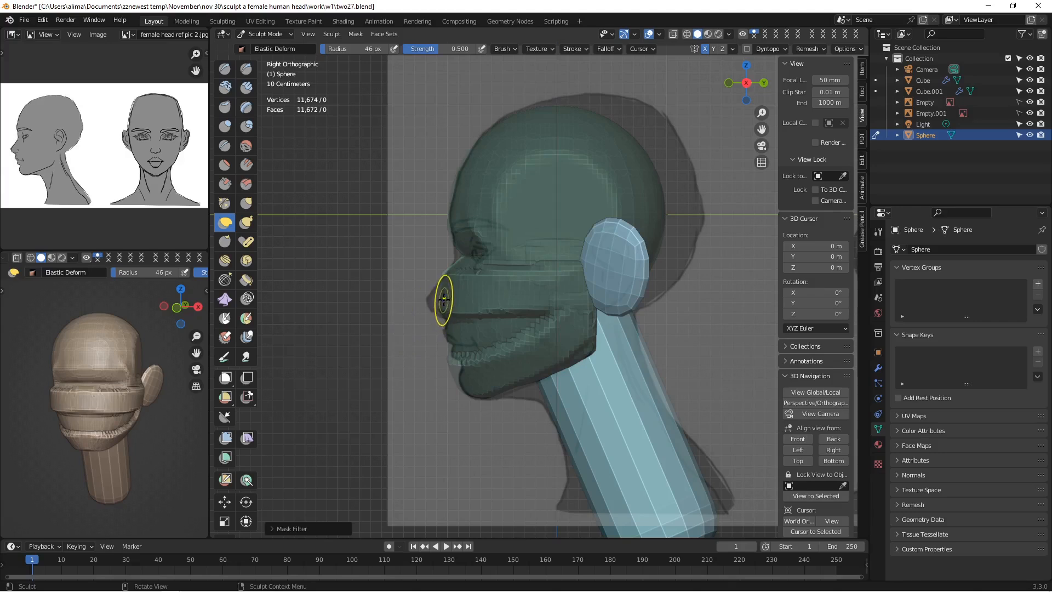
pyautogui.press('f')
pyautogui.click(448, 297)
pyautogui.moveTo(448, 296); pyautogui.dragTo(364, 270)
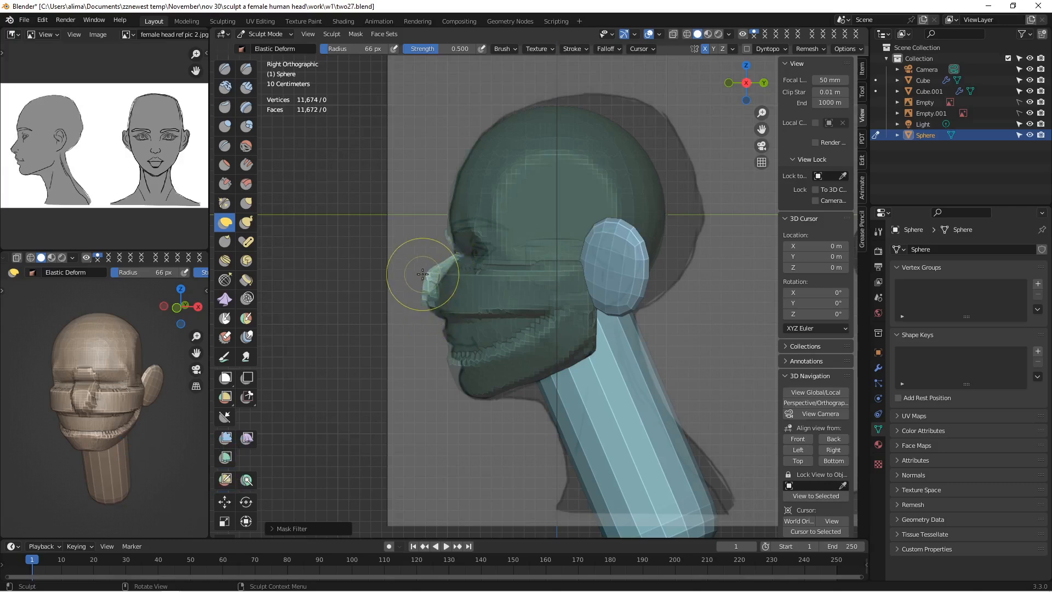
# Step: Reduce the Elastic Deform radius to 43 px and shape the nose bridge and tip to the side profile reference
pyautogui.scroll(3, 422, 274)
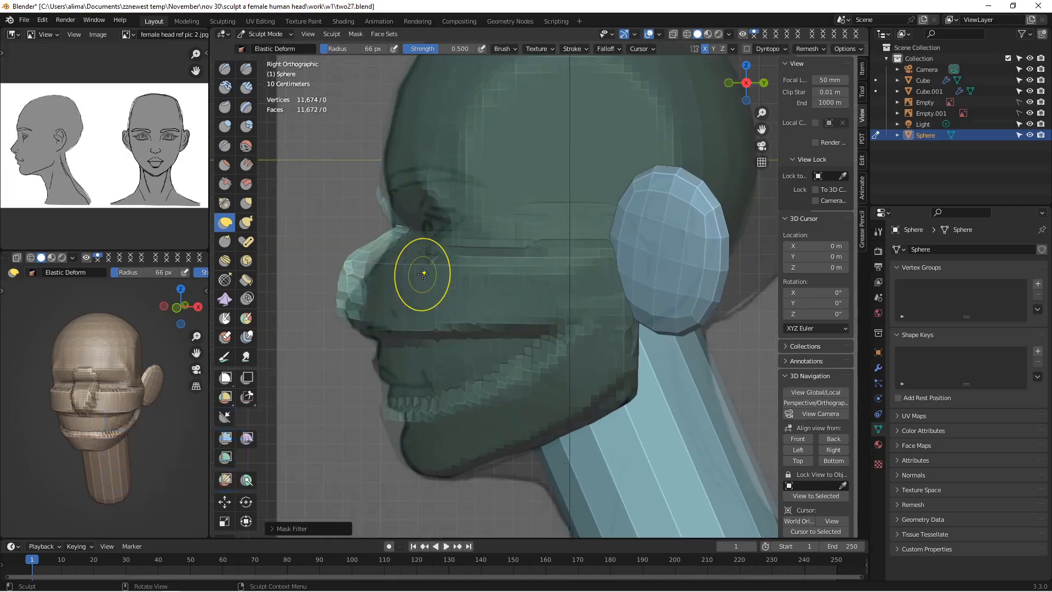
pyautogui.press('f')
pyautogui.click(412, 275)
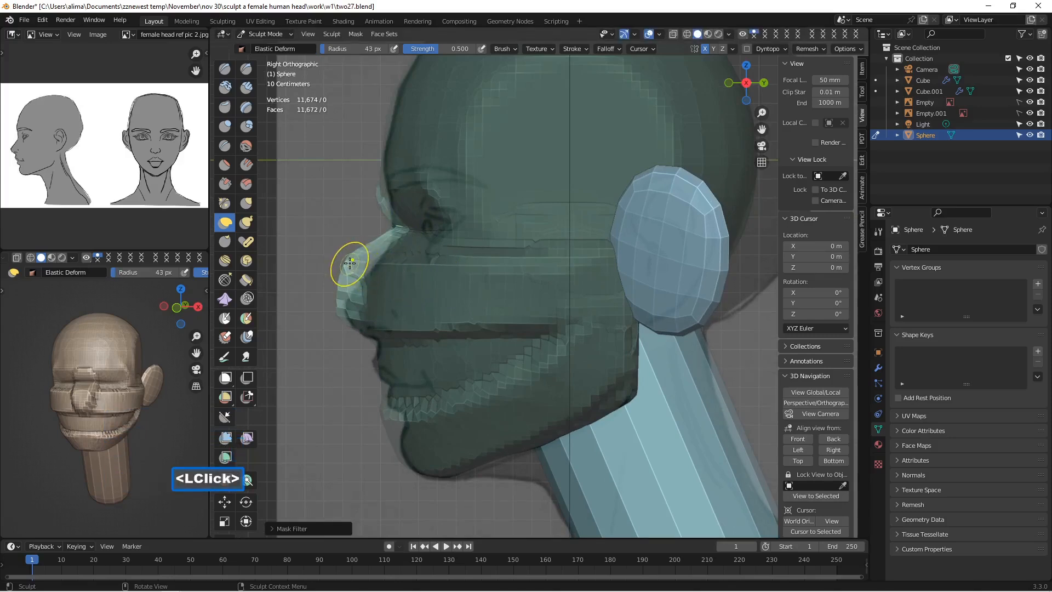
pyautogui.moveTo(361, 263)
pyautogui.mouseDown()
pyautogui.moveTo(390, 285)
pyautogui.moveTo(373, 262)
pyautogui.mouseUp()
pyautogui.moveTo(399, 226)
pyautogui.mouseDown()
pyautogui.moveTo(386, 198)
pyautogui.moveTo(406, 191)
pyautogui.moveTo(376, 227)
pyautogui.moveTo(367, 261)
pyautogui.moveTo(398, 265)
pyautogui.mouseUp()
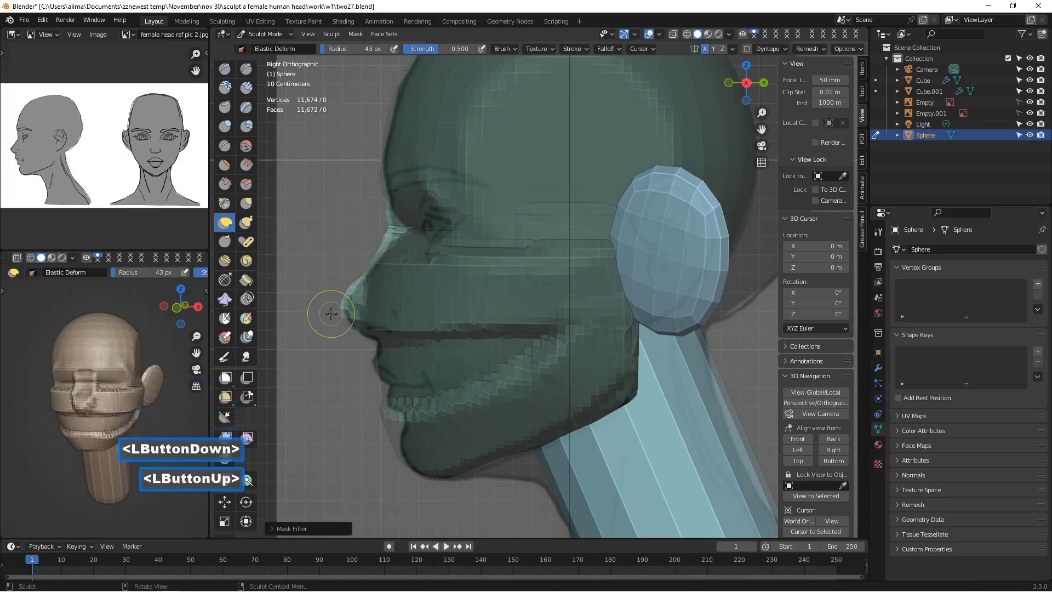
pyautogui.moveTo(337, 312); pyautogui.dragTo(353, 308)
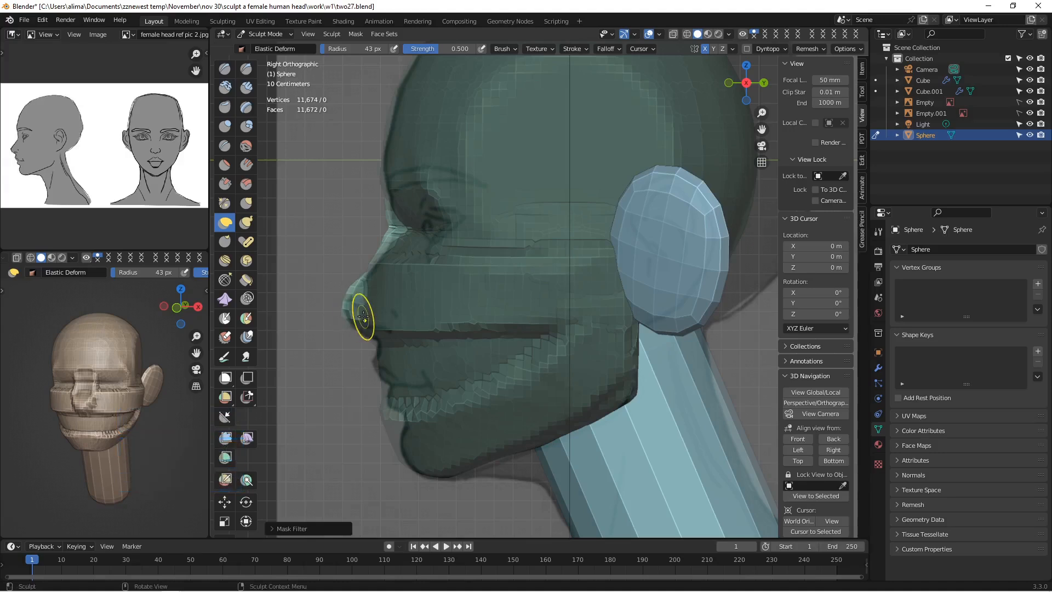
# Step: Clear the mask and narrow the upper nose bridge between the eyes with Elastic Deform
pyautogui.hotkey('alt', 'm')
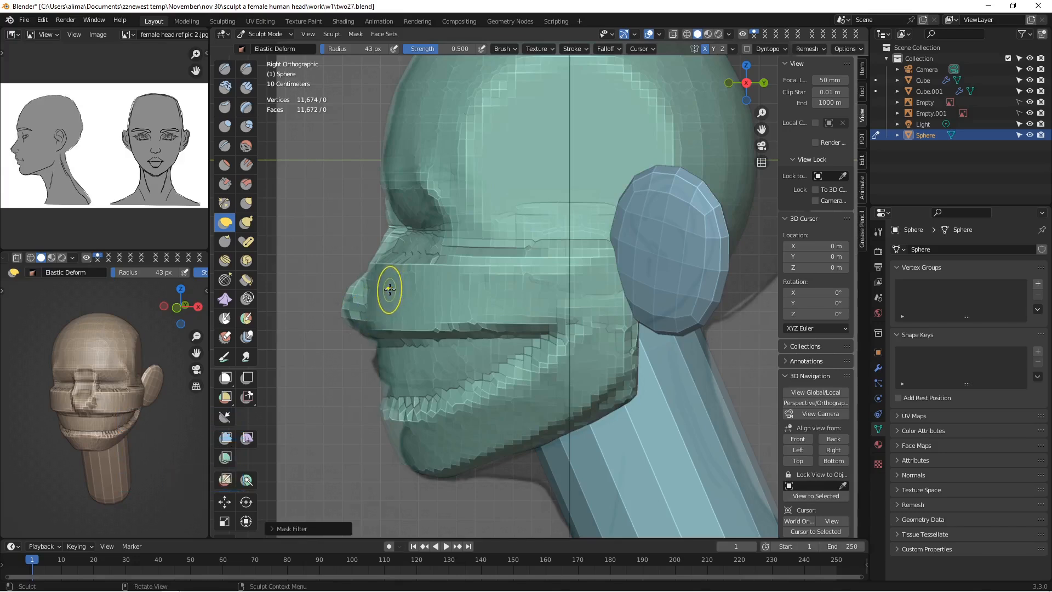
pyautogui.moveTo(396, 287); pyautogui.dragTo(394, 290, button='middle')
pyautogui.scroll(-4, 394, 290)
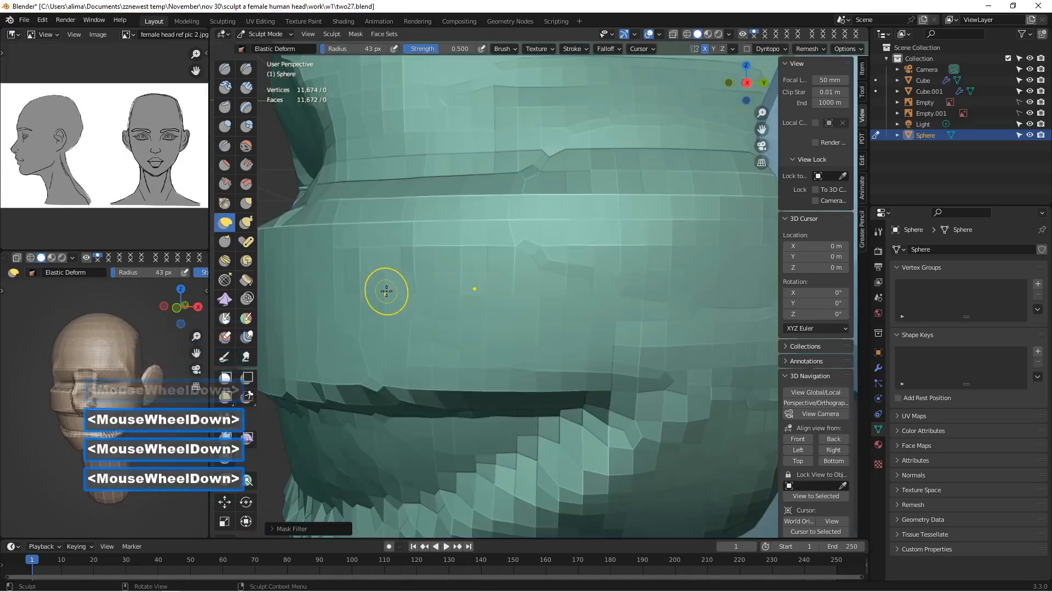
pyautogui.middleClick(404, 297)
pyautogui.scroll(-3, 405, 297)
pyautogui.moveTo(401, 298); pyautogui.dragTo(521, 294, button='middle')
pyautogui.scroll(3, 522, 294)
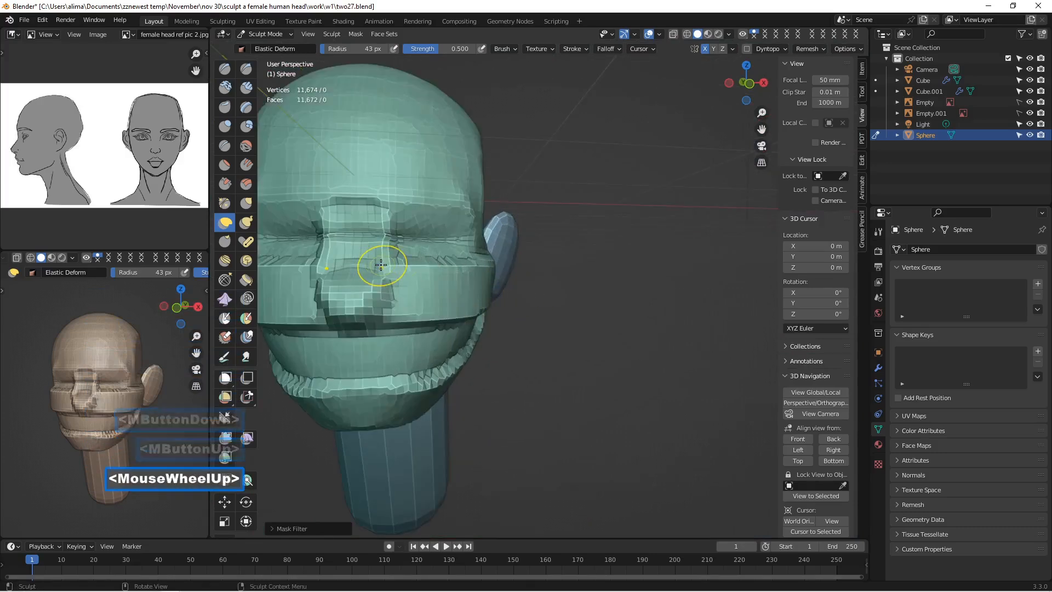
pyautogui.moveTo(376, 247)
pyautogui.mouseDown()
pyautogui.moveTo(356, 250)
pyautogui.moveTo(373, 236)
pyautogui.mouseUp()
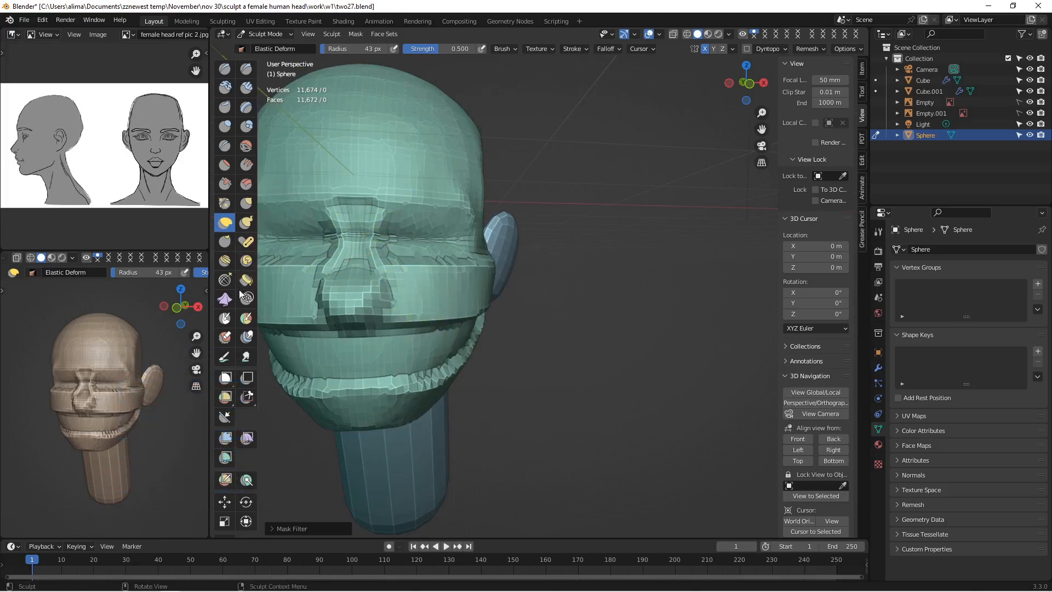
# Step: Carve grooves into the cheeks along both sides of the nose with the inverted Blob brush at 43 px
pyautogui.click(247, 126)
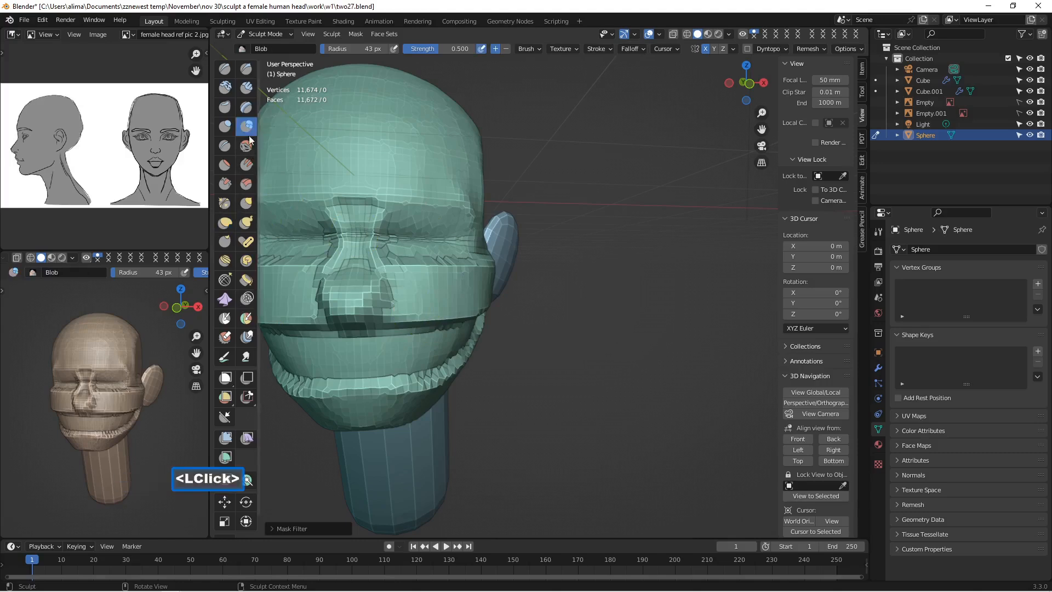
pyautogui.scroll(1, 337, 219)
pyautogui.moveTo(337, 220); pyautogui.dragTo(351, 235, button='middle')
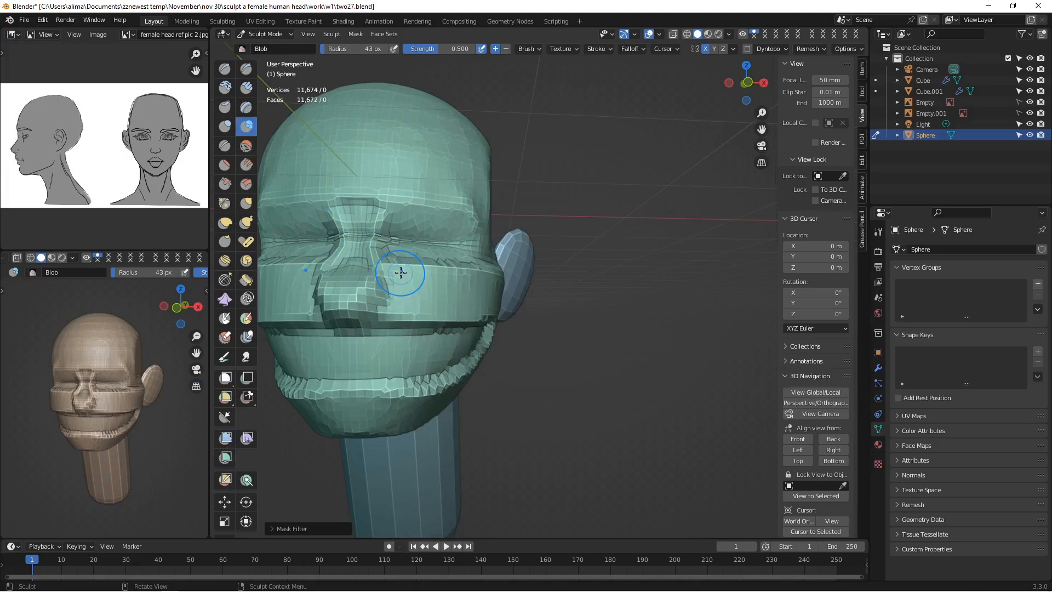
pyautogui.keyDown('ctrl'); pyautogui.moveTo(401, 271); pyautogui.dragTo(403, 282); pyautogui.keyUp('ctrl')
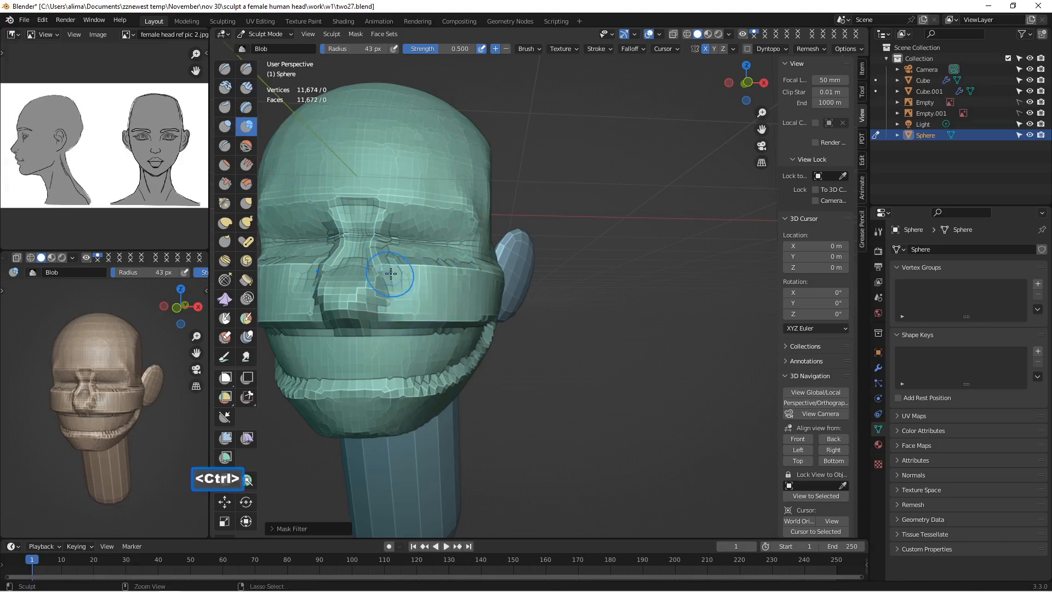
pyautogui.moveTo(393, 261)
pyautogui.keyDown('ctrl'); pyautogui.mouseDown()
pyautogui.moveTo(389, 271)
pyautogui.moveTo(422, 305)
pyautogui.moveTo(397, 259)
pyautogui.moveTo(424, 315)
pyautogui.moveTo(414, 300)
pyautogui.mouseUp(); pyautogui.keyUp('ctrl')
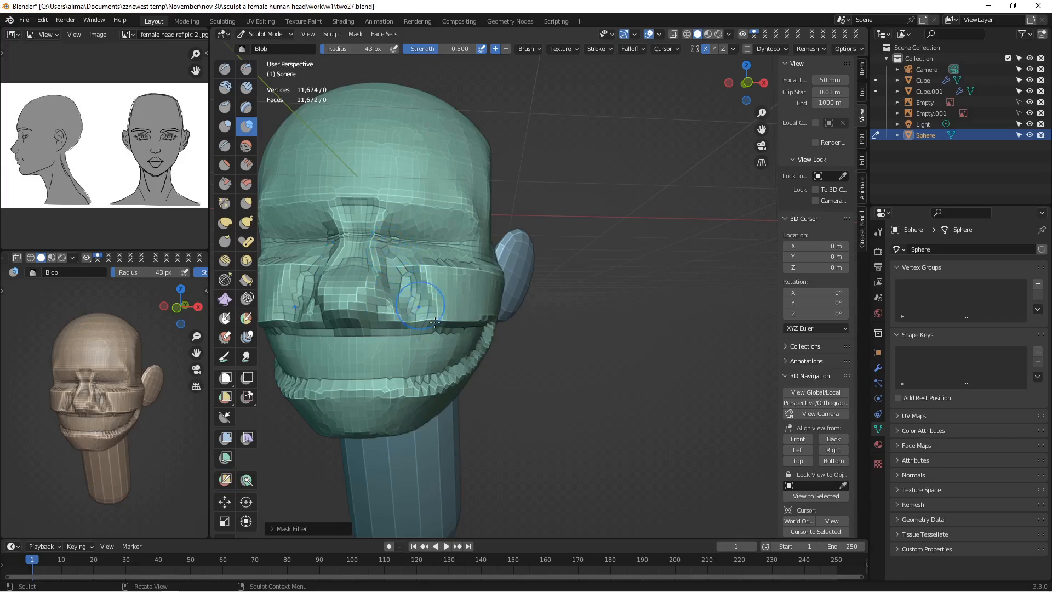
# Step: Extend the carved Blob grooves below the nostrils toward the mouth and save the file as two29.blend
pyautogui.moveTo(435, 322); pyautogui.dragTo(407, 304, button='middle')
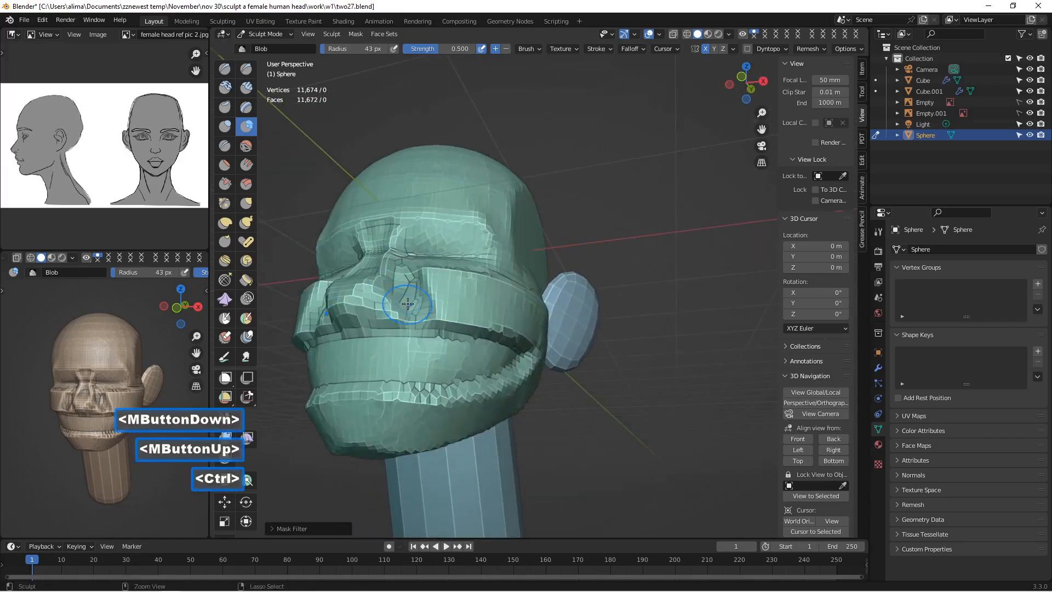
pyautogui.keyDown('ctrl'); pyautogui.moveTo(405, 305); pyautogui.dragTo(429, 331); pyautogui.keyUp('ctrl')
pyautogui.moveTo(430, 331)
pyautogui.mouseDown(button='middle')
pyautogui.moveTo(396, 327)
pyautogui.moveTo(408, 314)
pyautogui.mouseUp(button='middle')
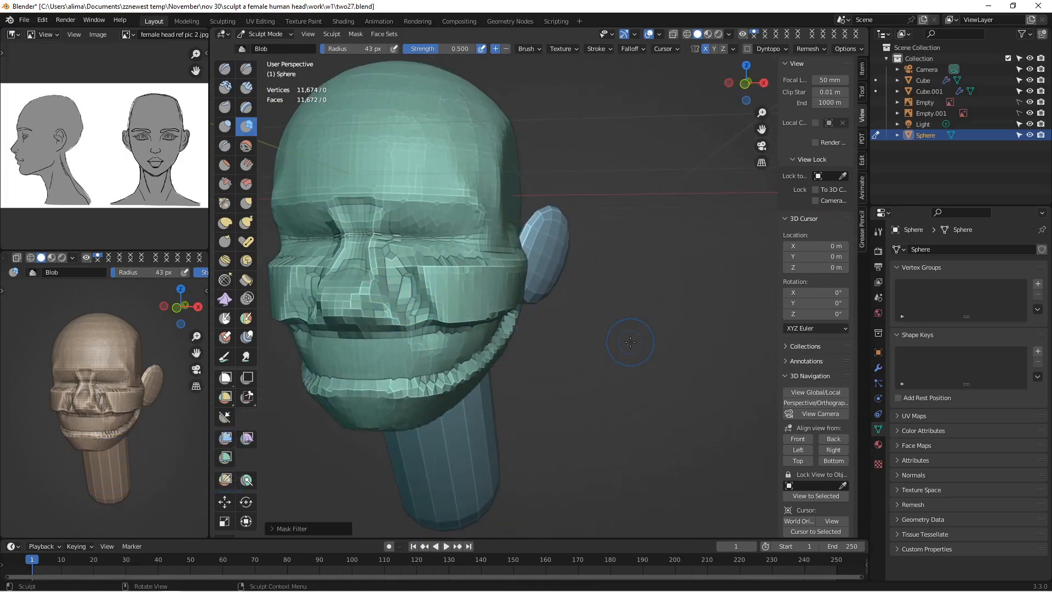
pyautogui.press('Insert')
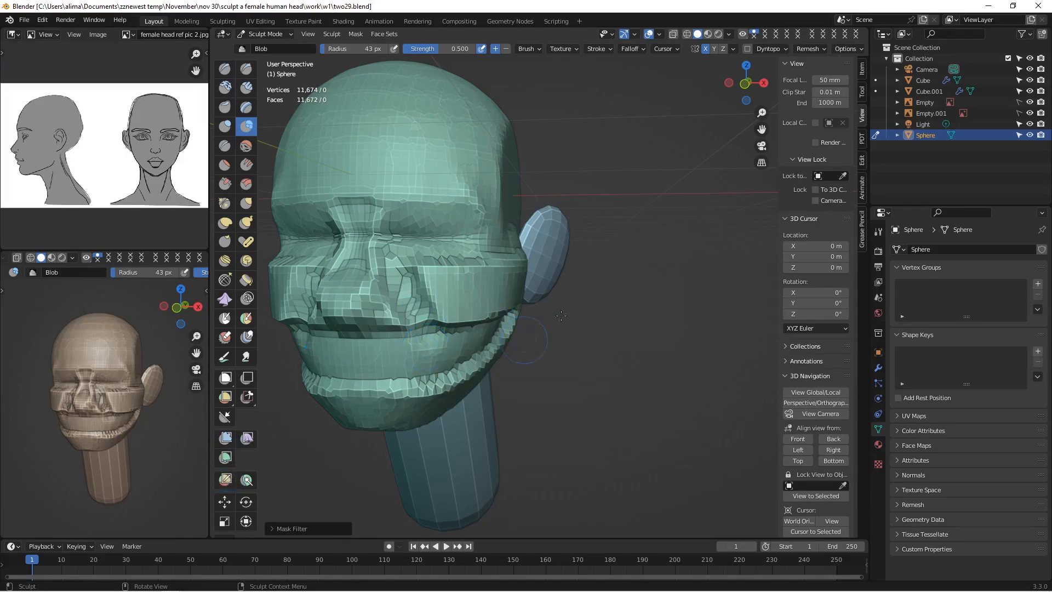
# Step: Switch to Object Mode and add a UV sphere in the front view
pyautogui.moveTo(762, 129); pyautogui.dragTo(838, 140)
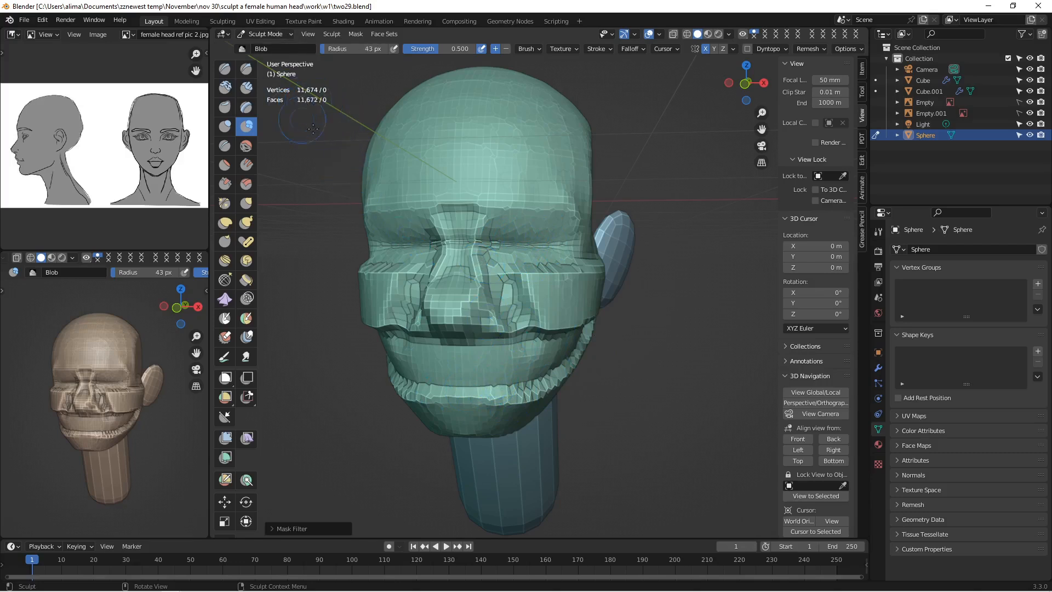
pyautogui.click(290, 31)
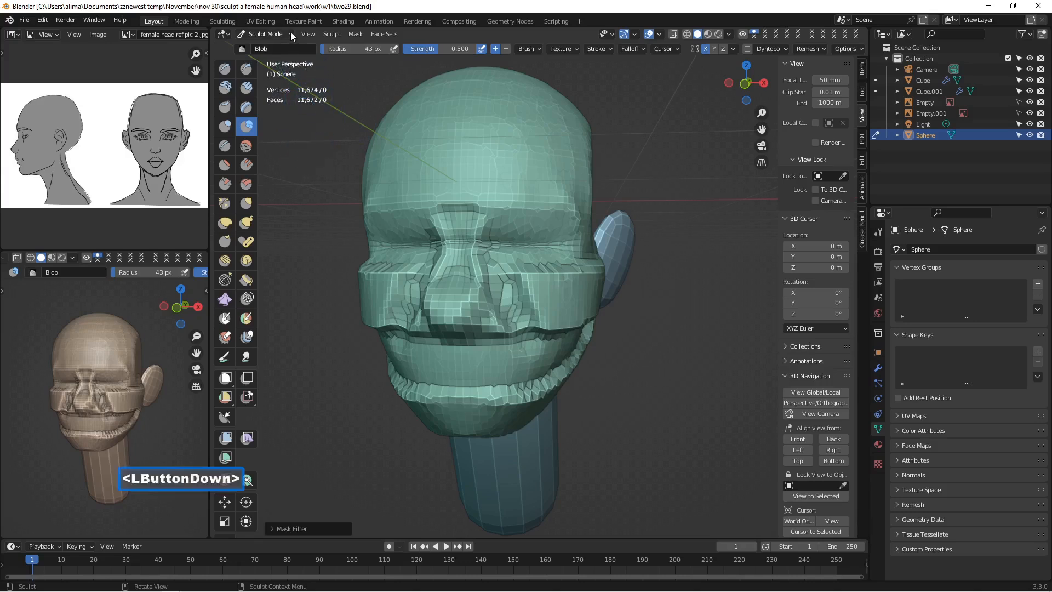
pyautogui.click(281, 47)
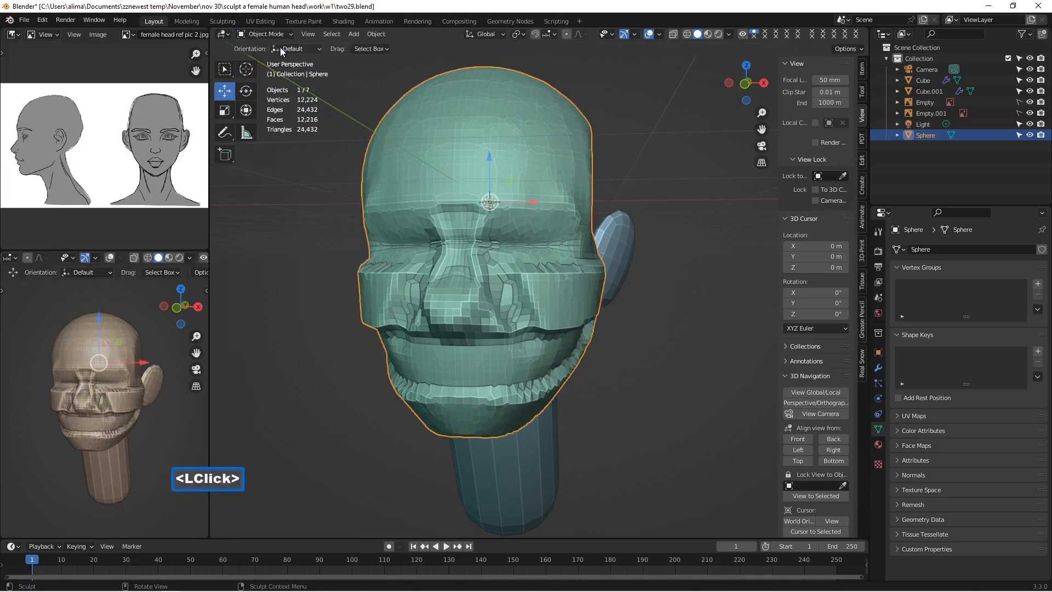
pyautogui.click(798, 439)
pyautogui.scroll(4, 609, 349)
pyautogui.scroll(-3, 610, 349)
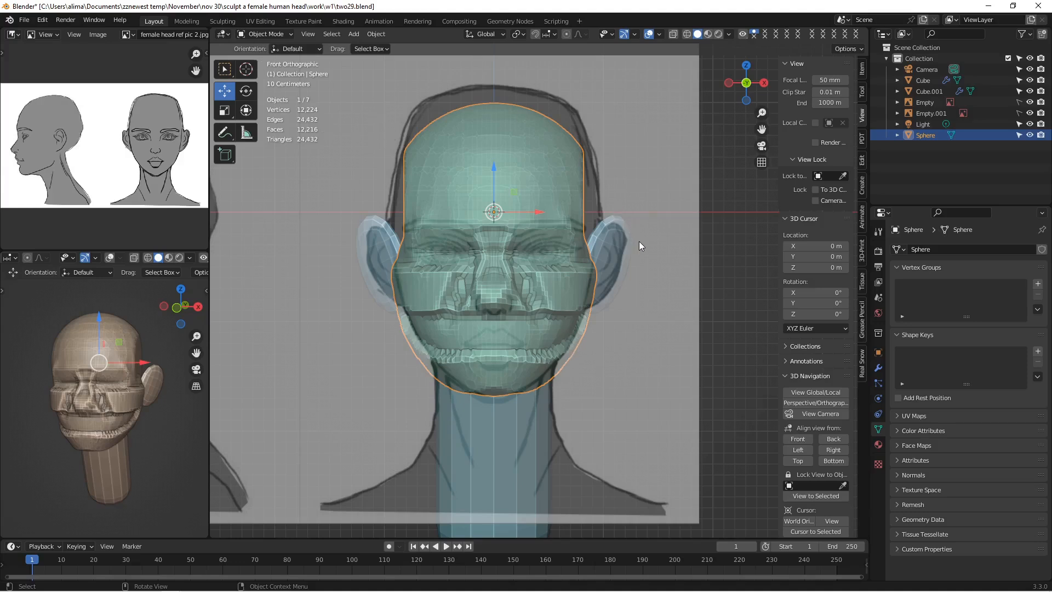
pyautogui.hotkey('shift', 'a')
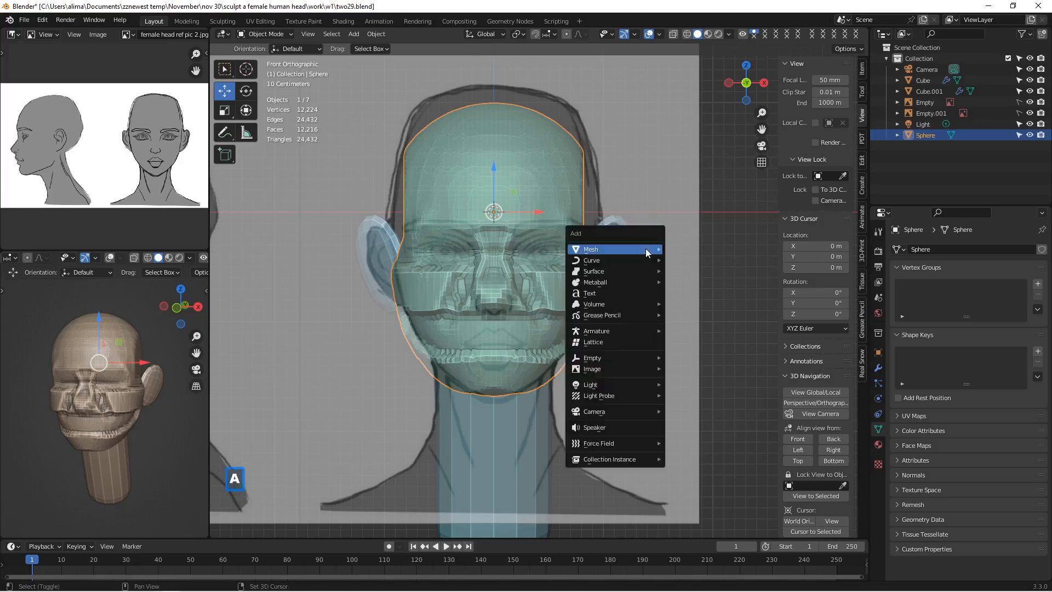
pyautogui.moveTo(645, 249)
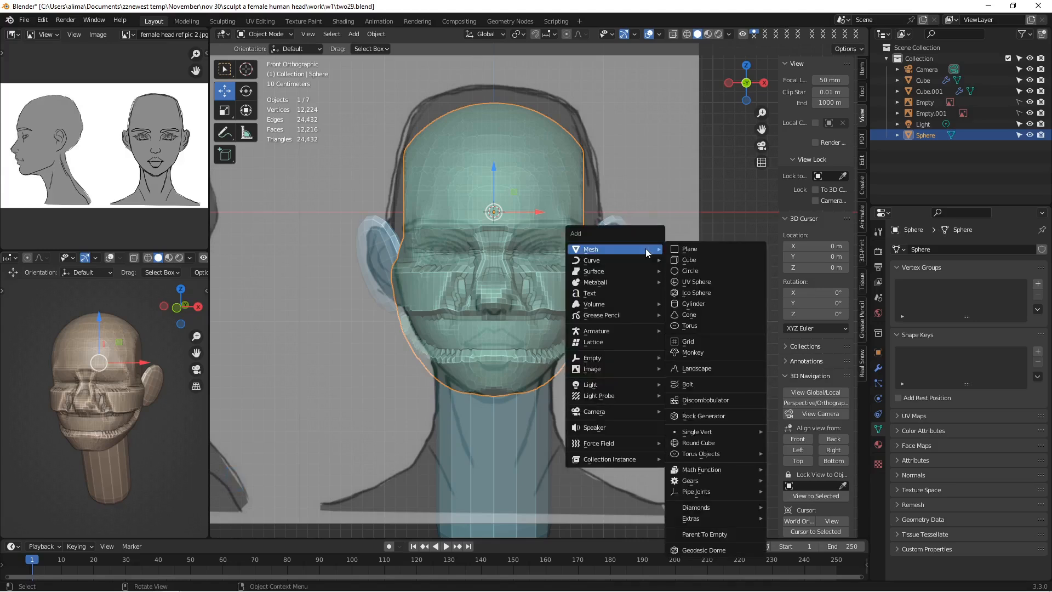
pyautogui.click(734, 281)
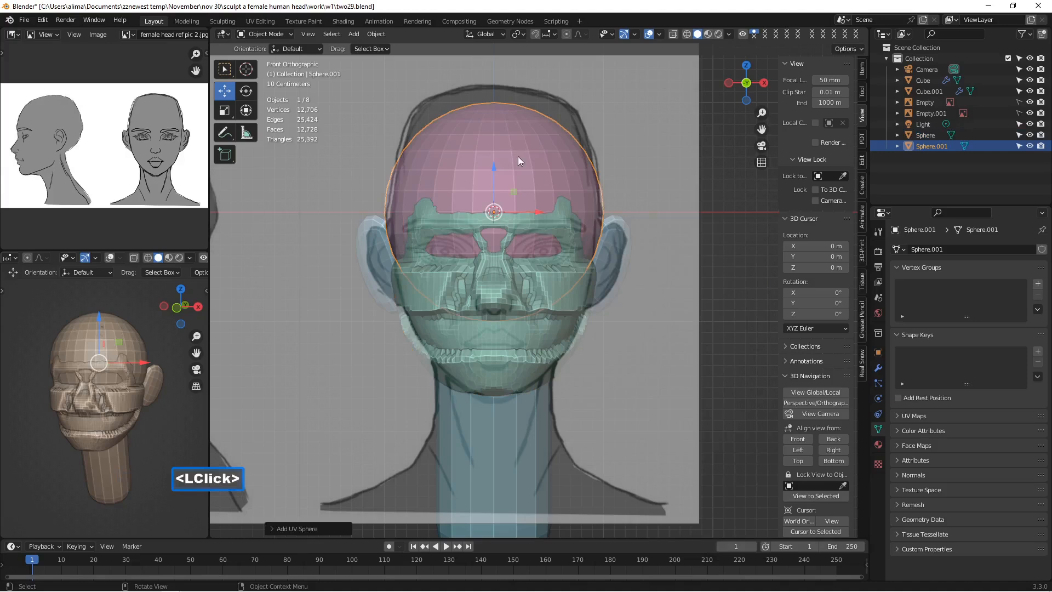
# Step: Move the new sphere down to the mouth area and scale it uniformly to about half its size
pyautogui.moveTo(495, 166); pyautogui.dragTo(507, 288)
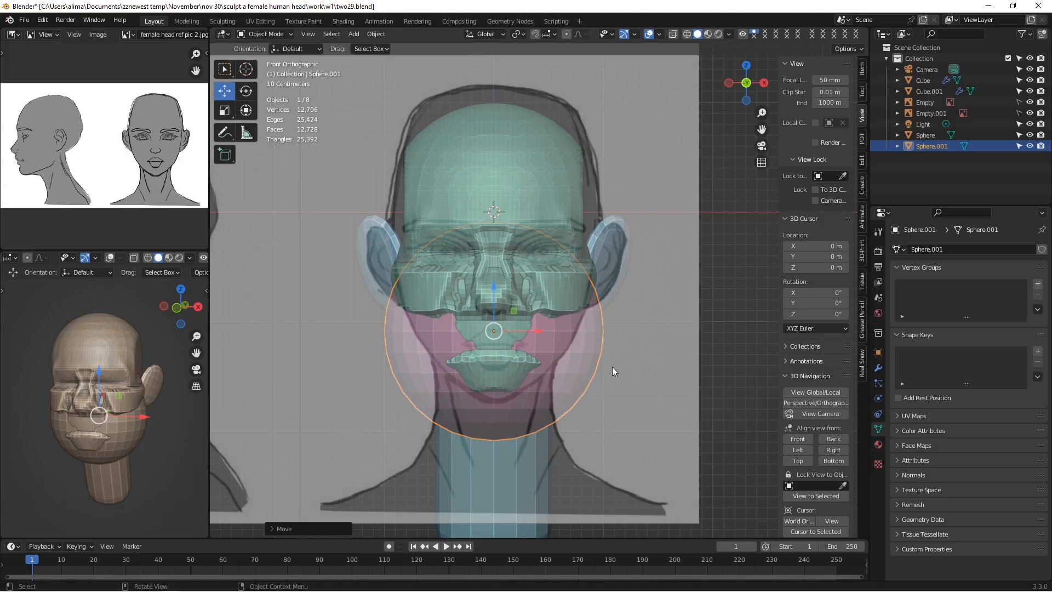
pyautogui.press('s')
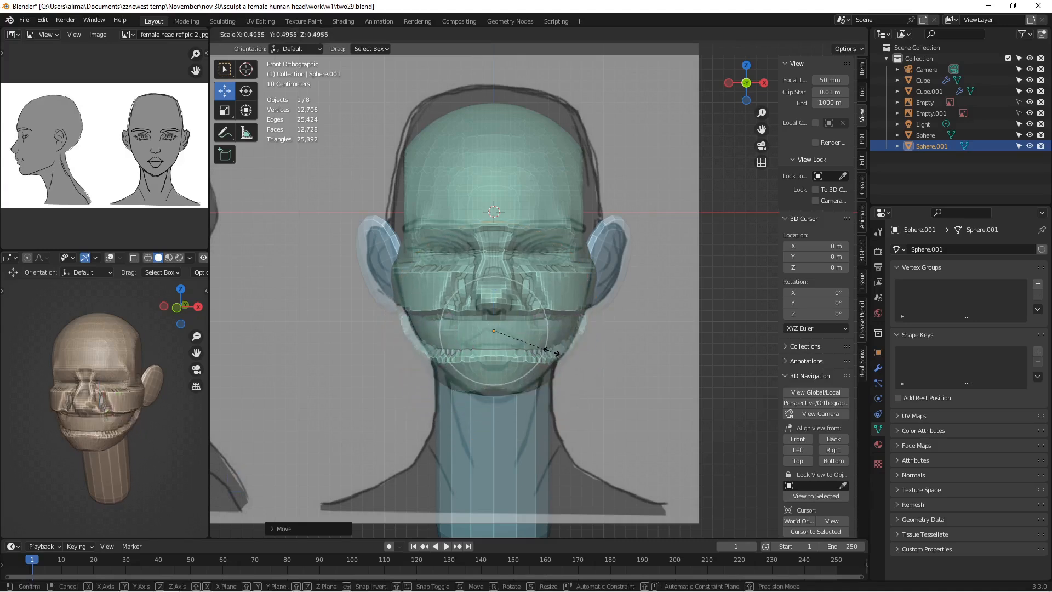
pyautogui.click(511, 313)
pyautogui.moveTo(494, 288); pyautogui.dragTo(492, 277)
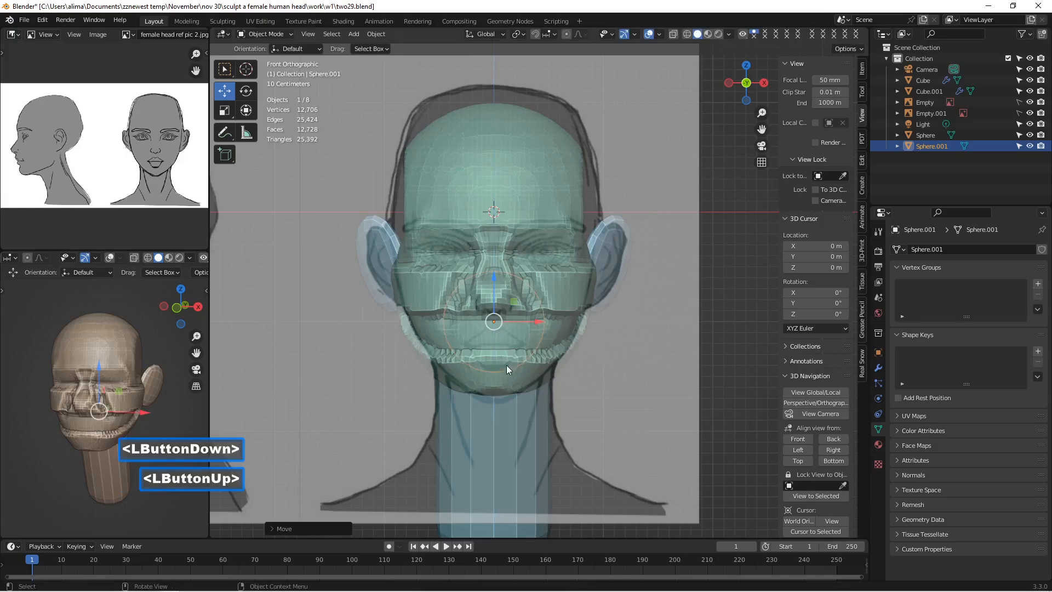
# Step: Shrink the sphere slightly and lower it over the mouth in the reference, saving the file as two30.blend
pyautogui.scroll(3, 506, 369)
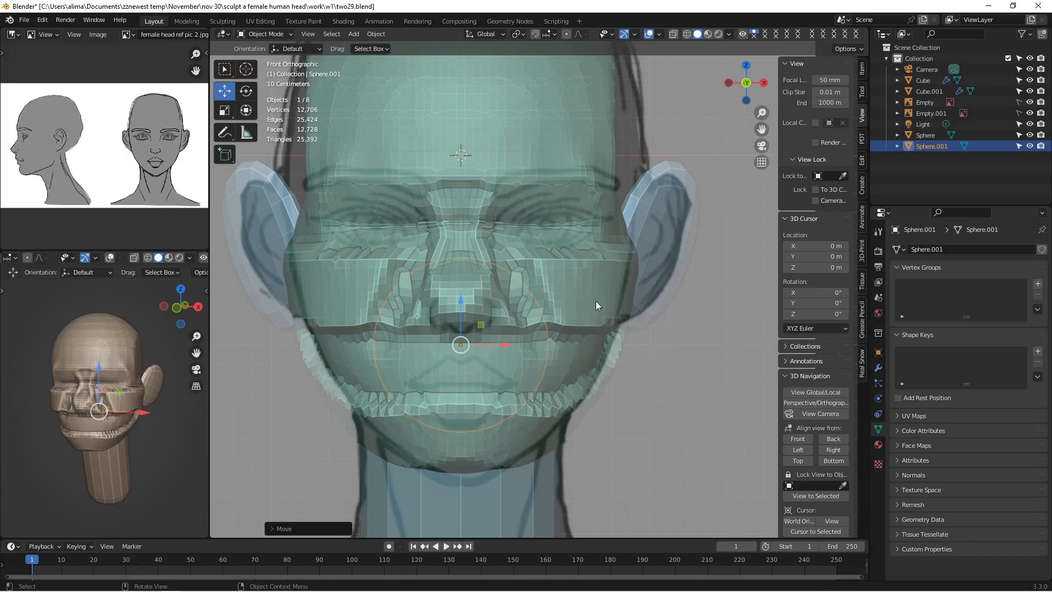
pyautogui.press('s')
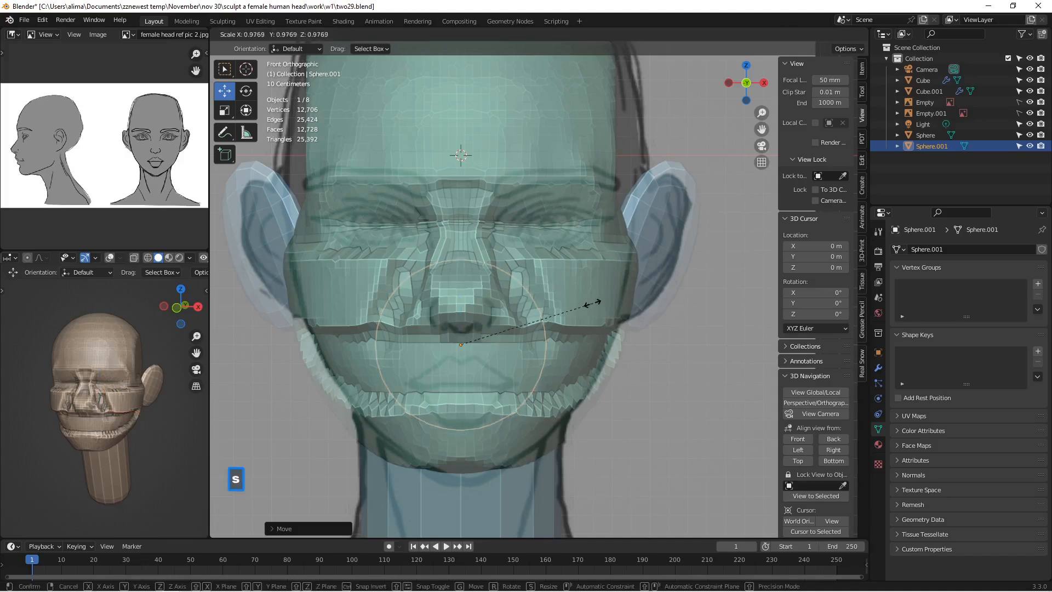
pyautogui.click(589, 304)
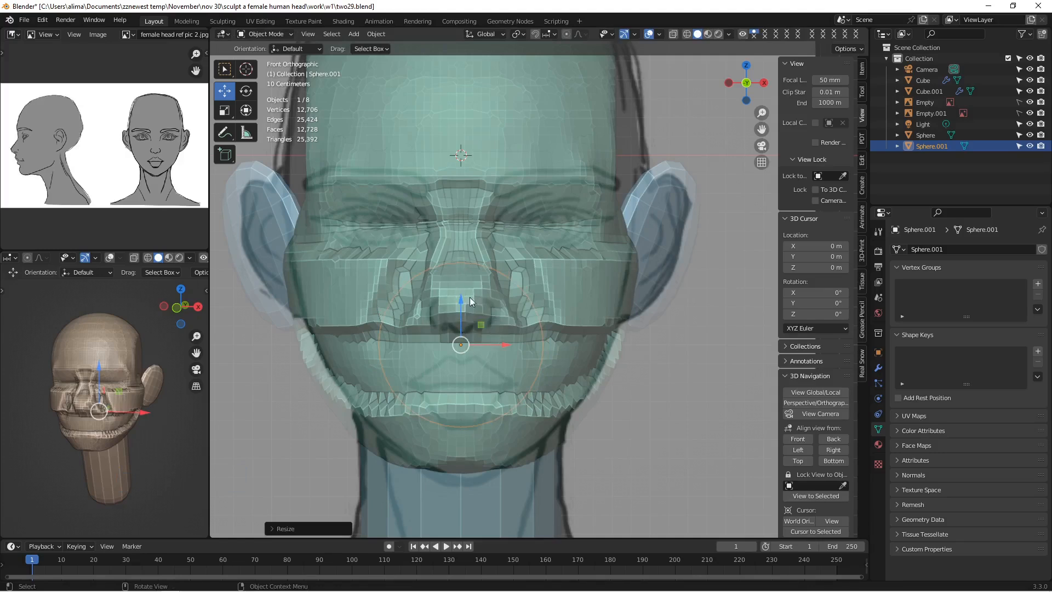
pyautogui.click(531, 335)
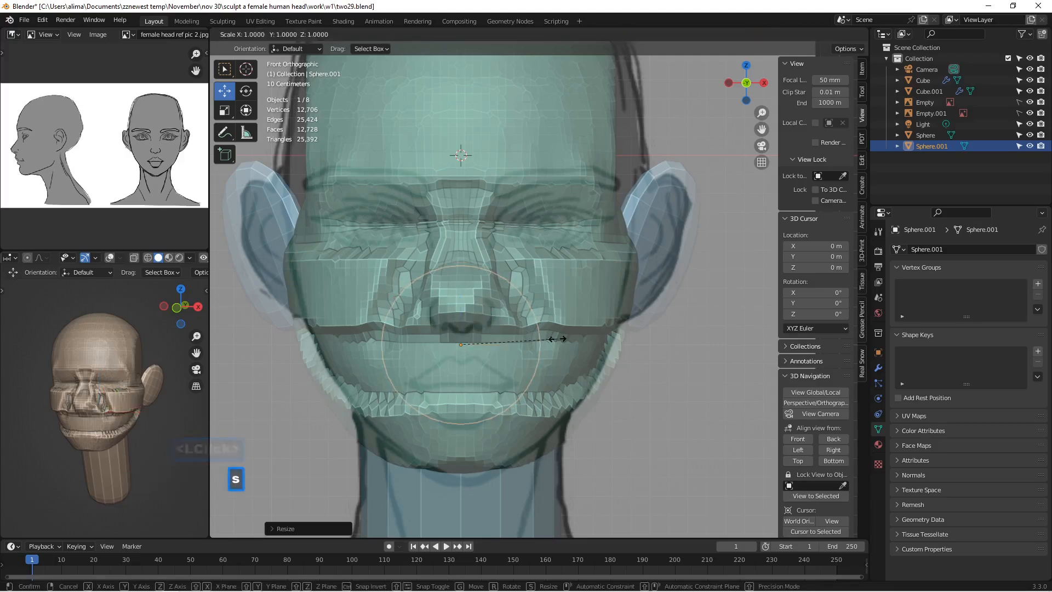
pyautogui.click(555, 338)
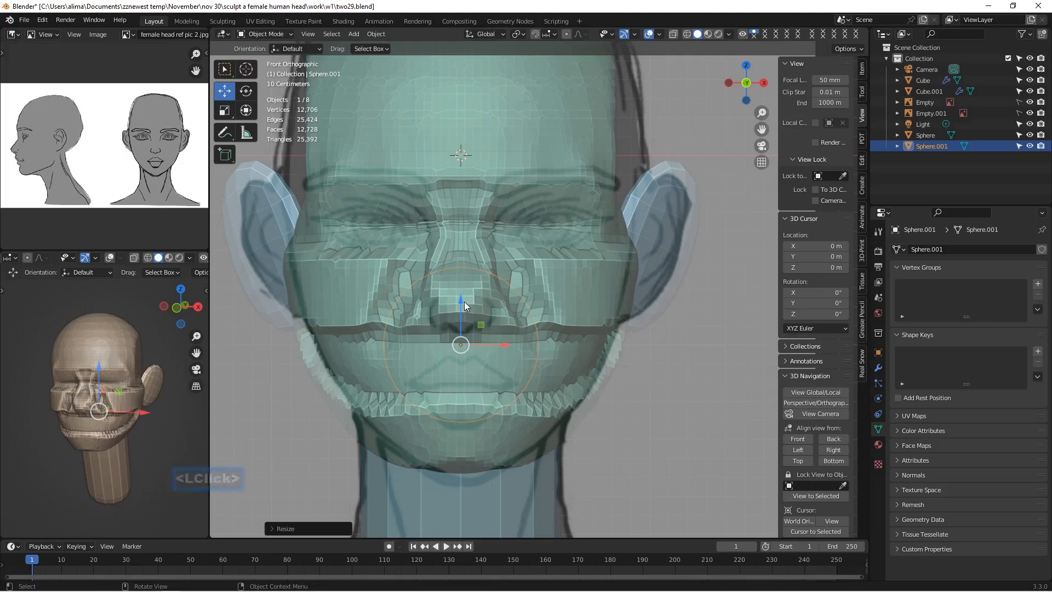
pyautogui.moveTo(464, 301); pyautogui.dragTo(463, 315)
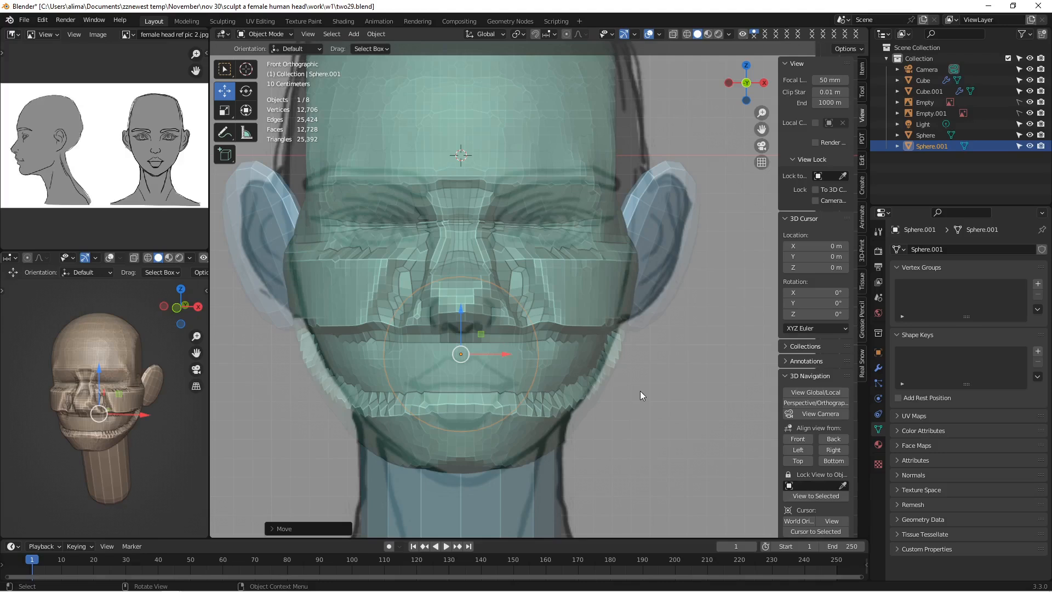
pyautogui.press('Insert')
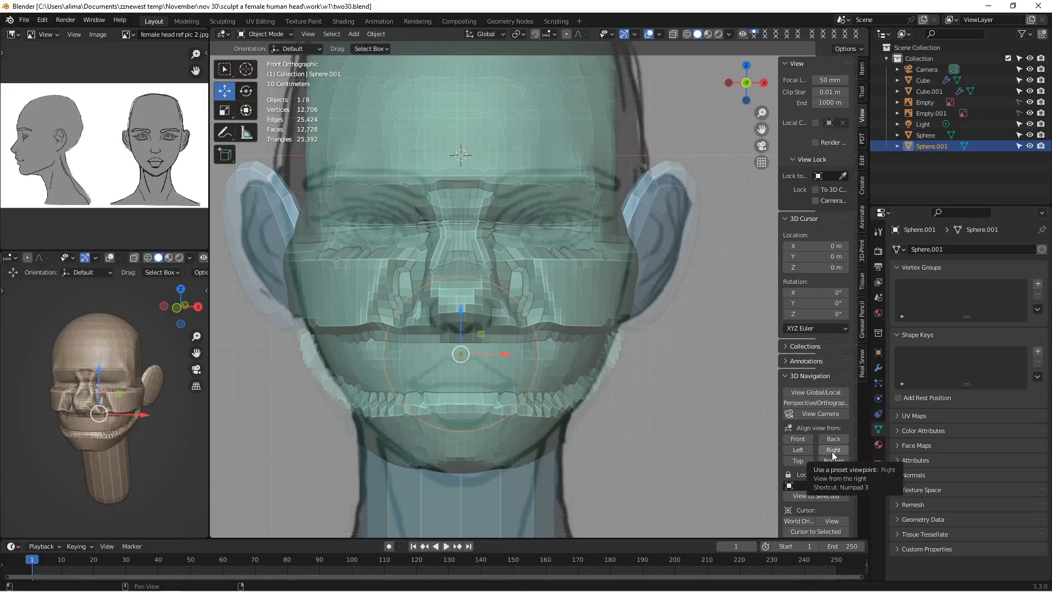
# Step: Move the sphere forward along Y in the right view until its front protrudes slightly at the mouth
pyautogui.click(824, 451)
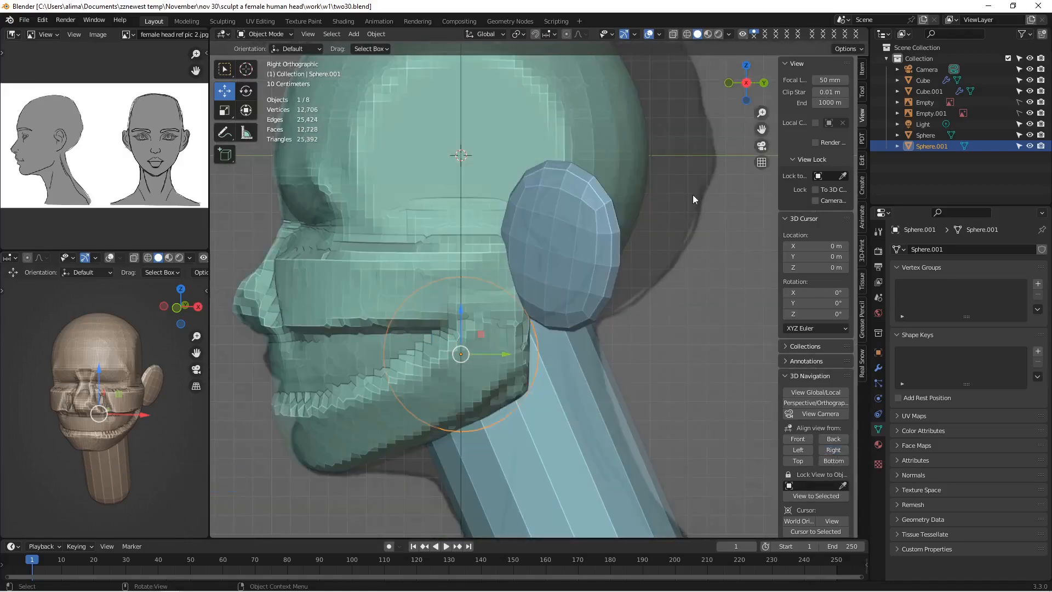
pyautogui.moveTo(761, 130); pyautogui.dragTo(570, 258)
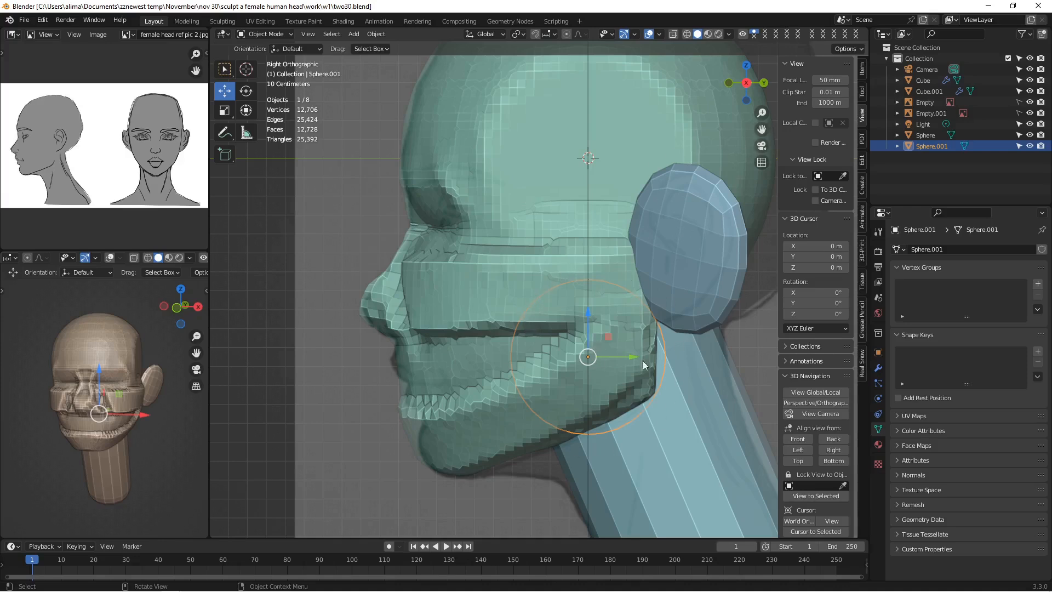
pyautogui.moveTo(634, 357); pyautogui.dragTo(511, 362)
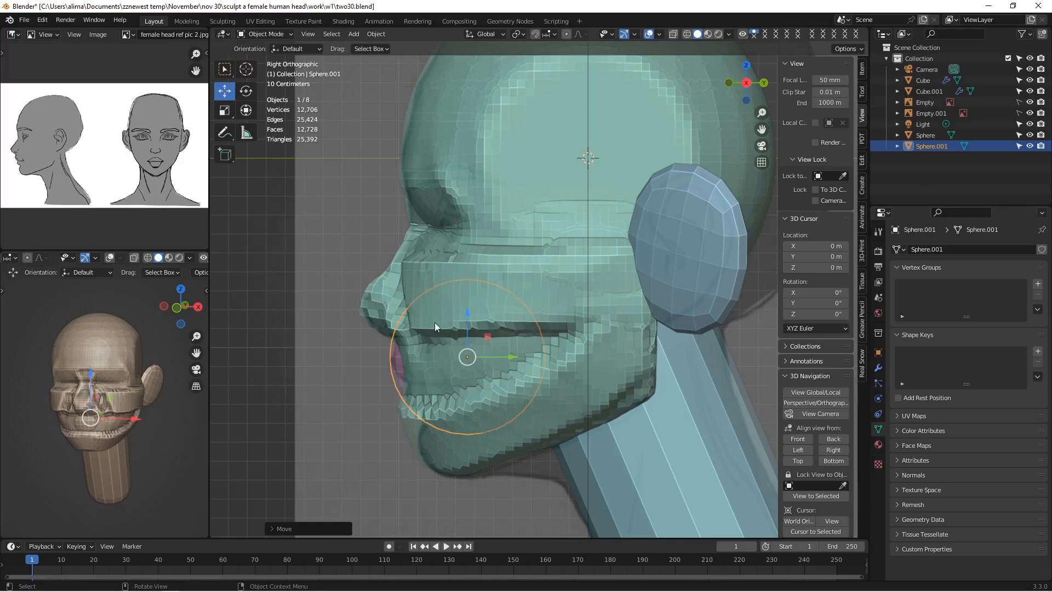
# Step: Duplicate the mouth sphere in the front view, placing the copy lower and scaling it to roughly half size
pyautogui.click(799, 438)
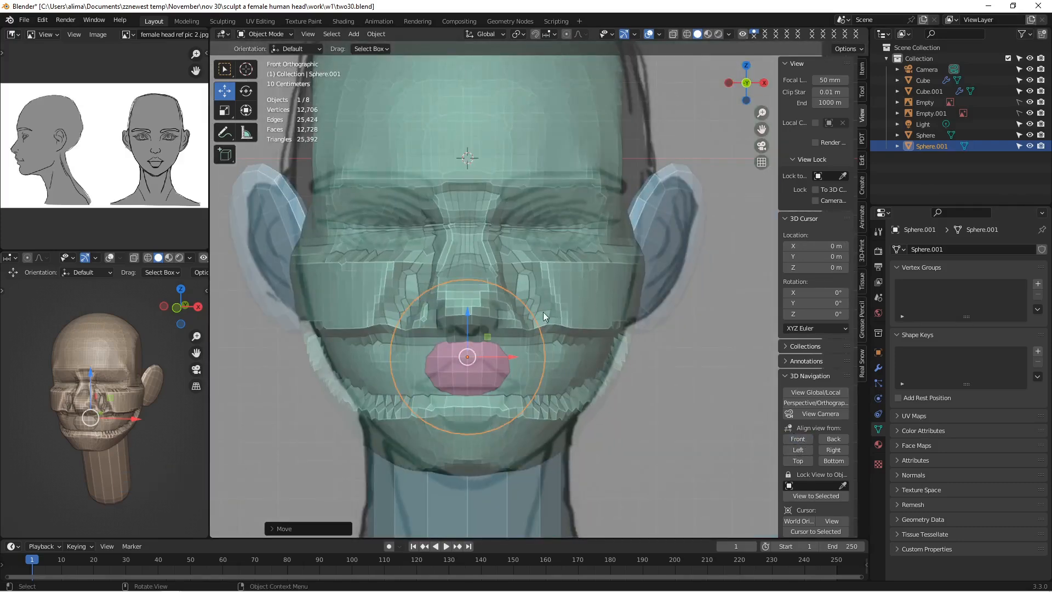
pyautogui.hotkey('shift', 'd')
pyautogui.click(557, 353)
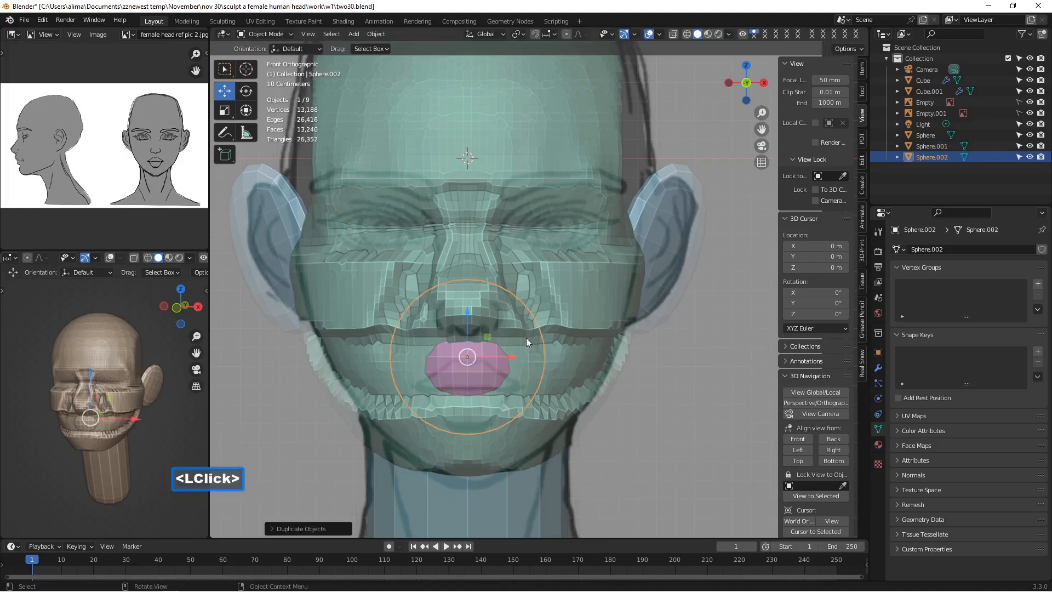
pyautogui.moveTo(469, 315); pyautogui.dragTo(459, 362)
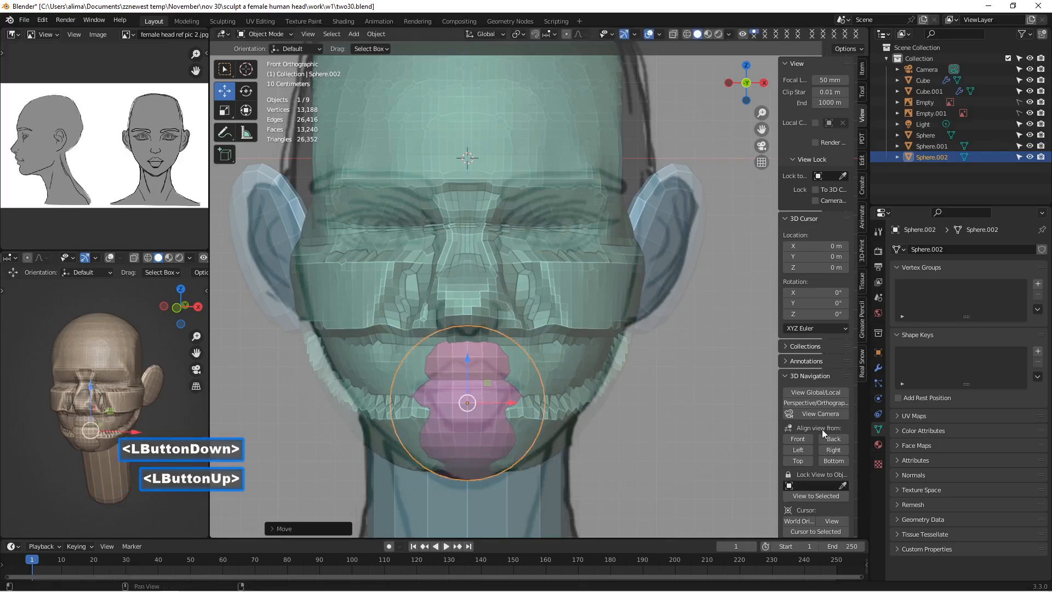
pyautogui.press('s')
pyautogui.press('s')
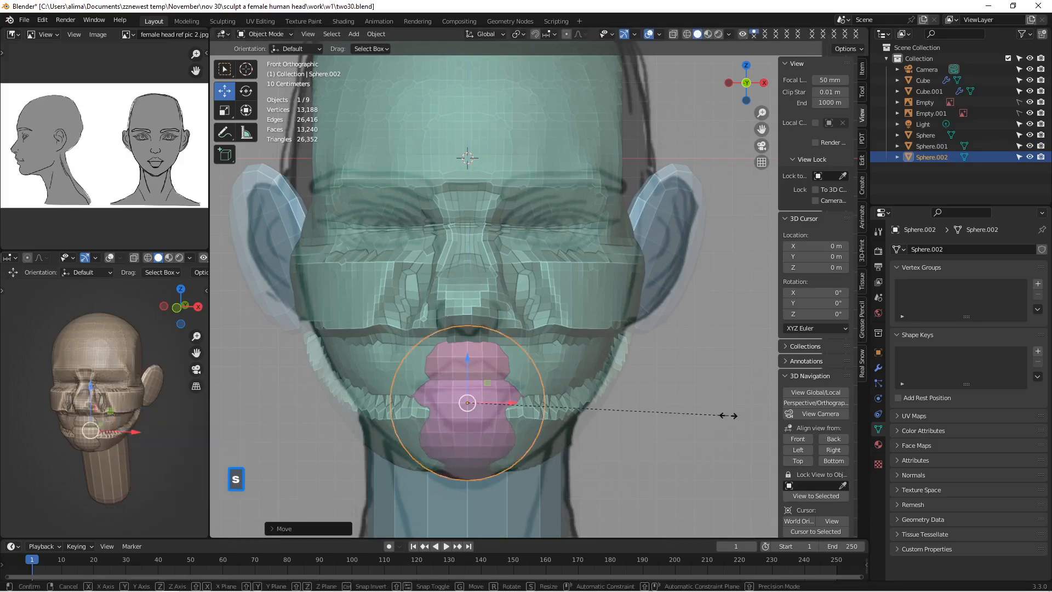
pyautogui.click(612, 404)
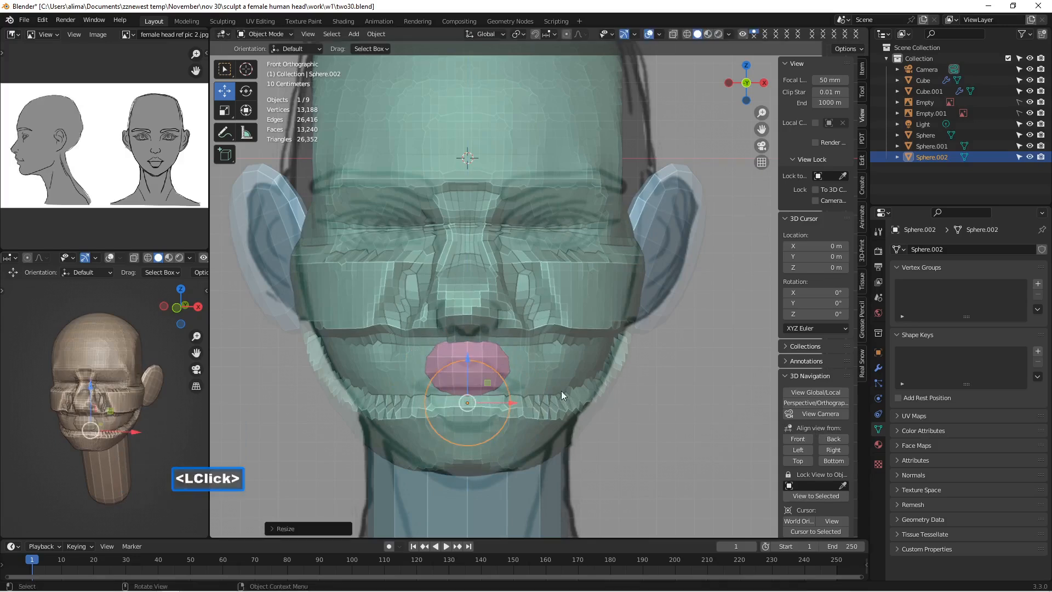
# Step: Lower the duplicated sphere onto the chin and scale it down further to fit the chin in the reference
pyautogui.moveTo(464, 358); pyautogui.dragTo(466, 398)
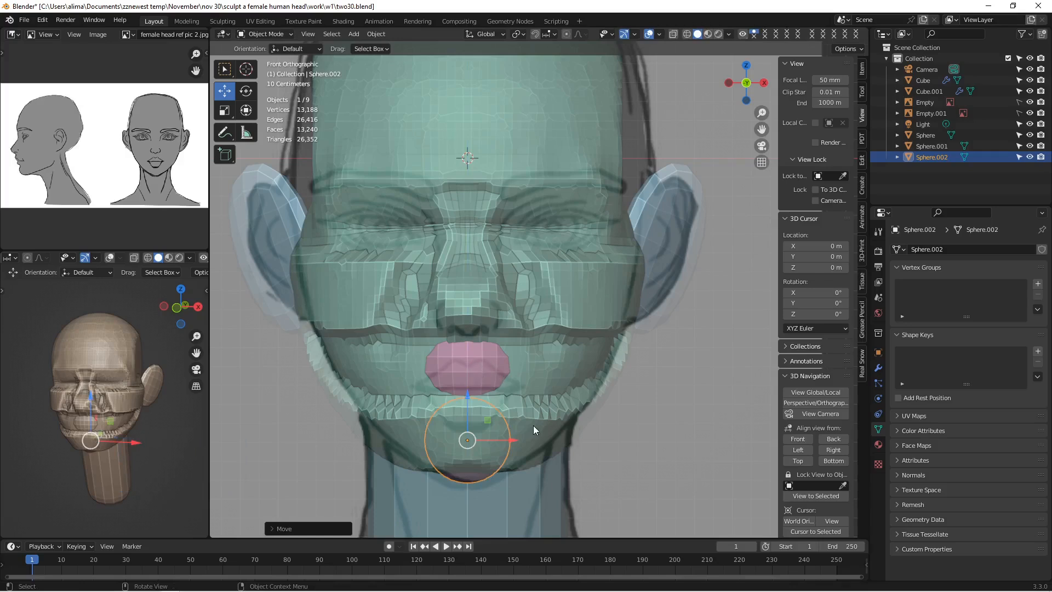
pyautogui.press('s')
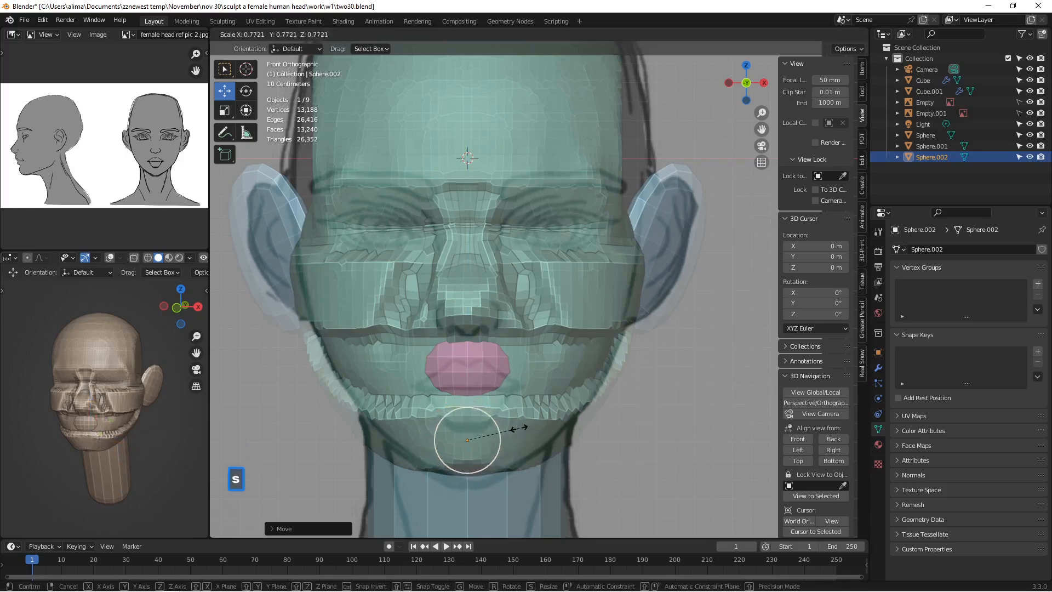
pyautogui.click(517, 429)
pyautogui.moveTo(468, 397); pyautogui.dragTo(468, 407)
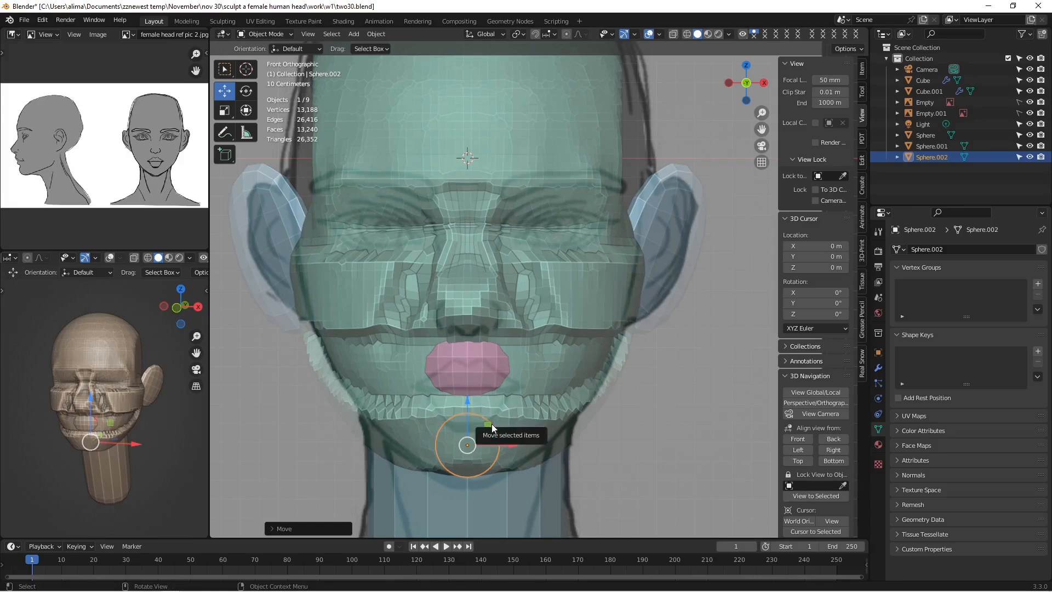
pyautogui.press('s')
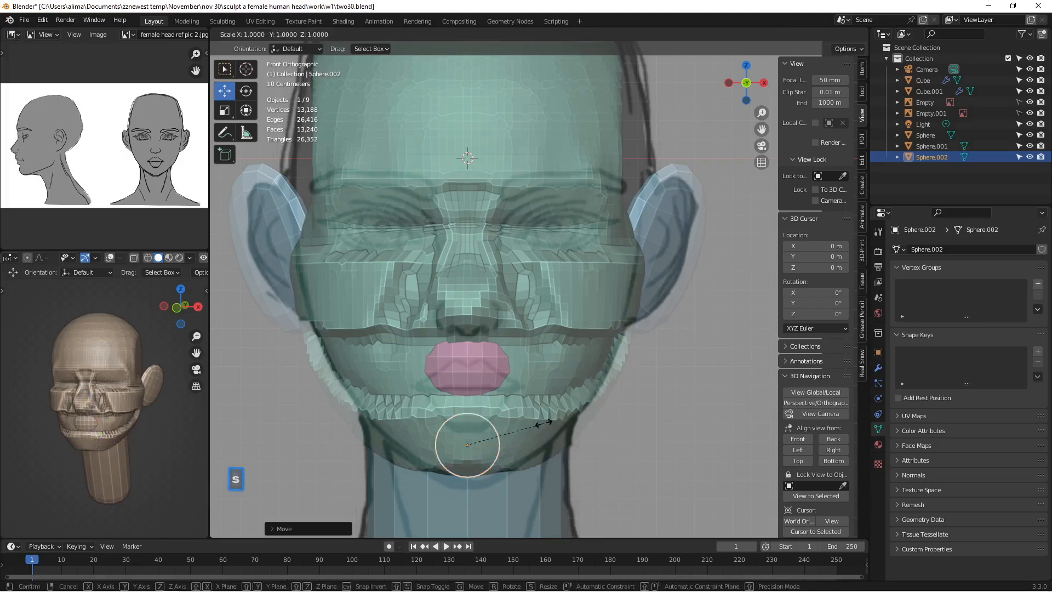
# Step: Fit the sphere to the chin by scaling it about 1.53 along X and moving it forward along Y, and save as two32.blend
pyautogui.press('x')
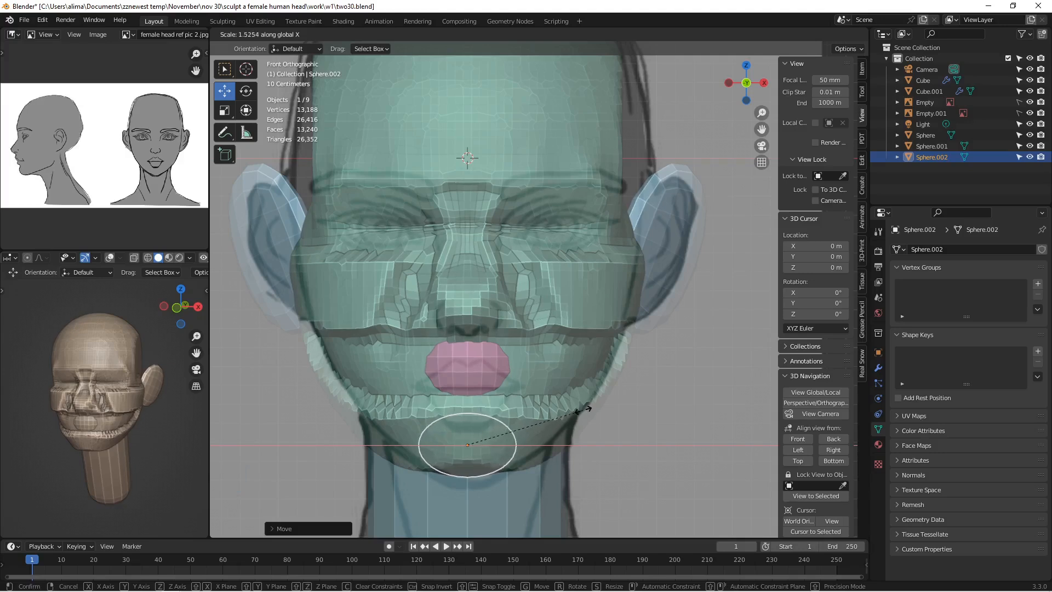
pyautogui.click(583, 409)
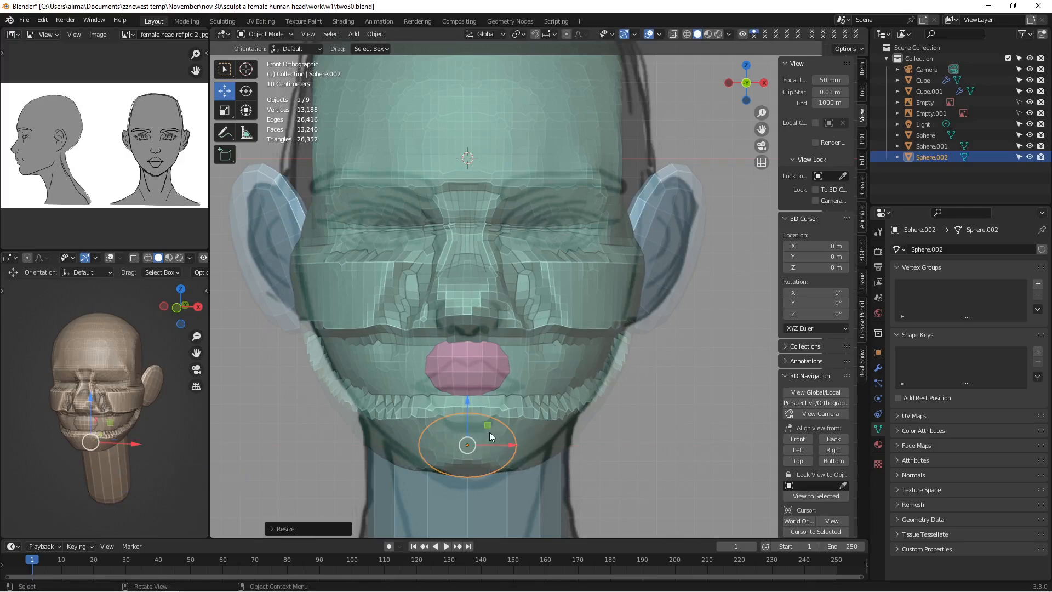
pyautogui.click(835, 450)
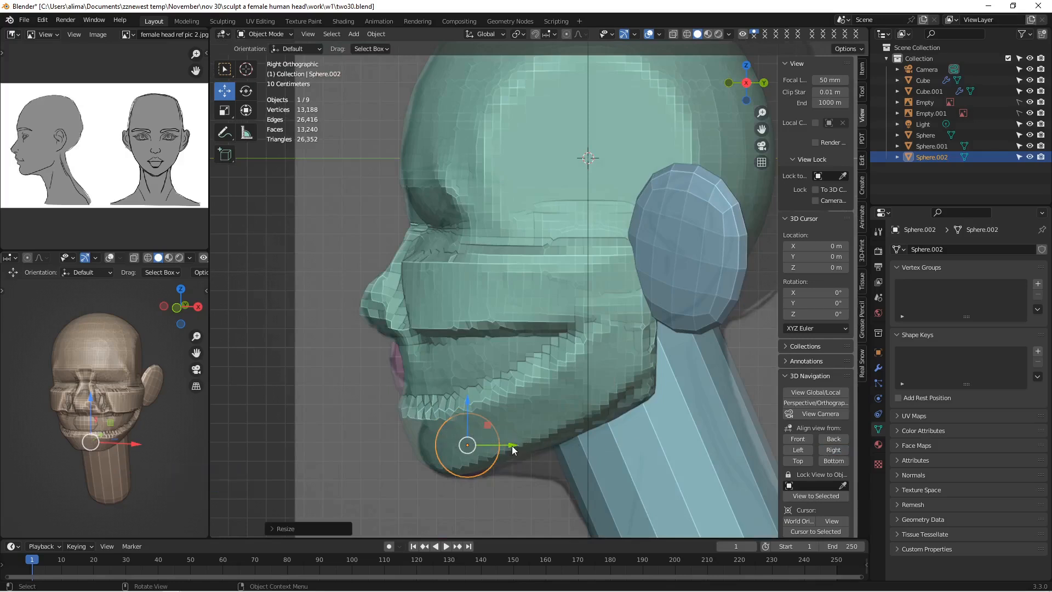
pyautogui.moveTo(514, 446); pyautogui.dragTo(491, 446)
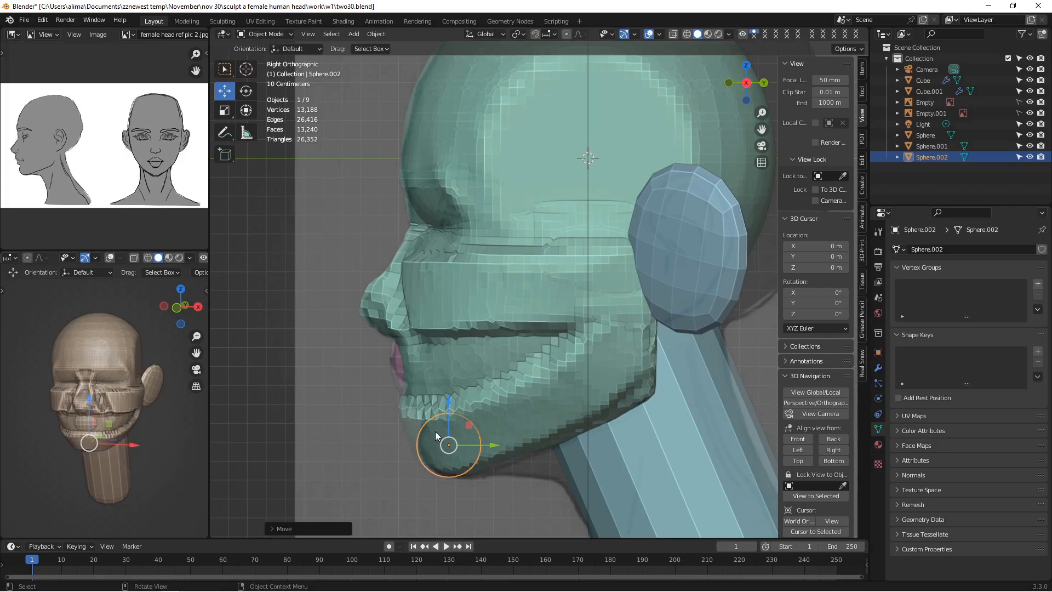
pyautogui.click(806, 437)
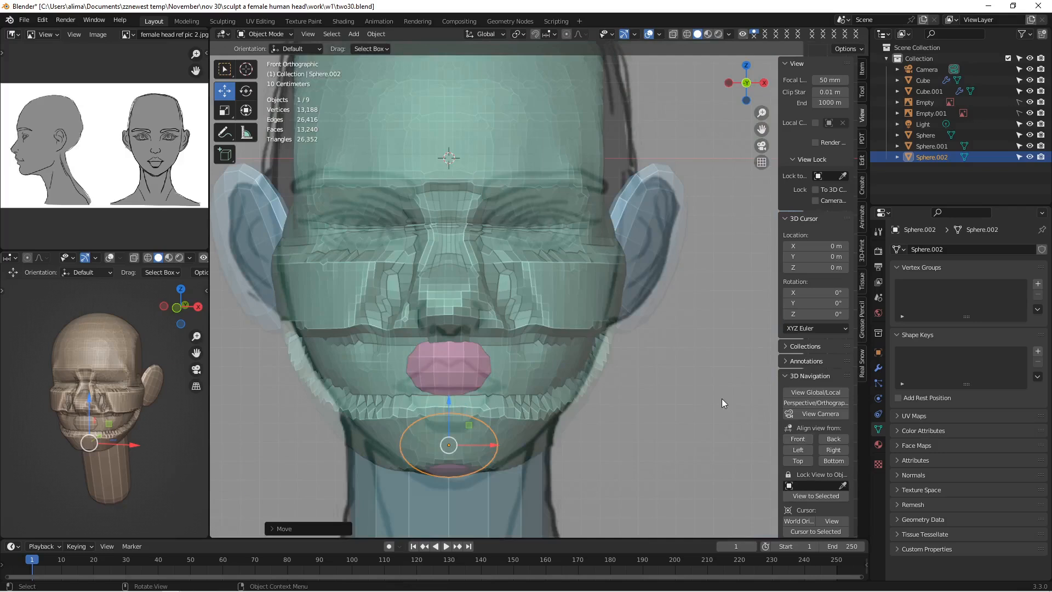
pyautogui.press('Insert')
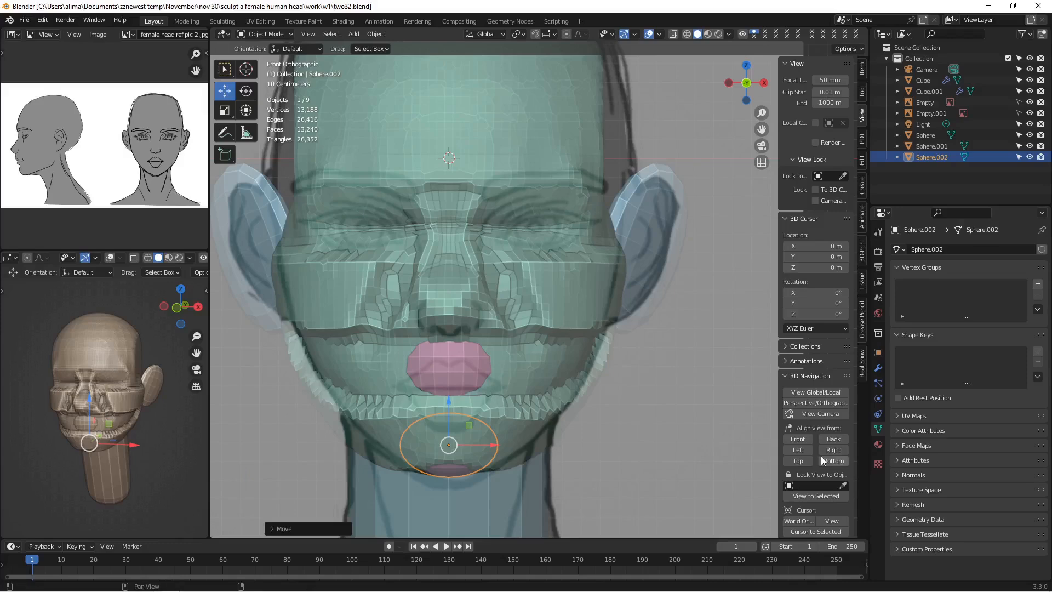
# Step: Raise the opacity of the Empty.001 reference image to about 0.244
pyautogui.click(838, 451)
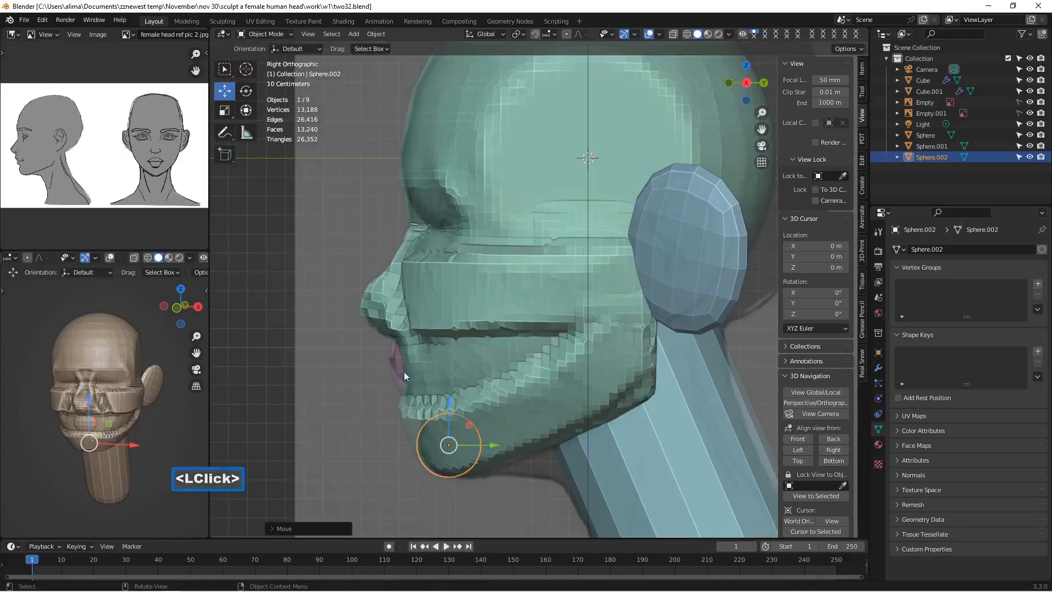
pyautogui.click(964, 115)
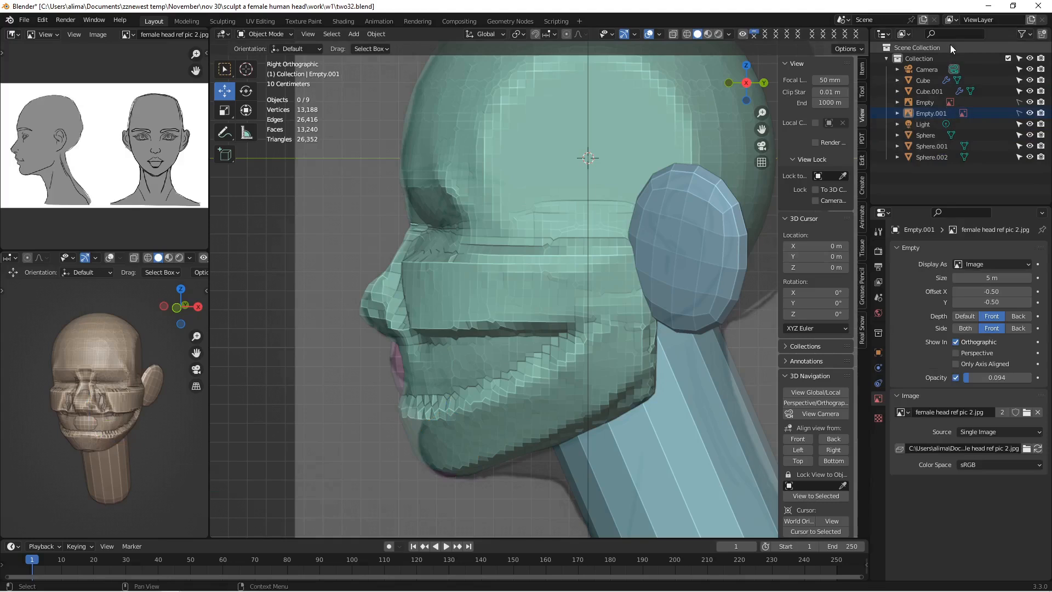
pyautogui.click(946, 113)
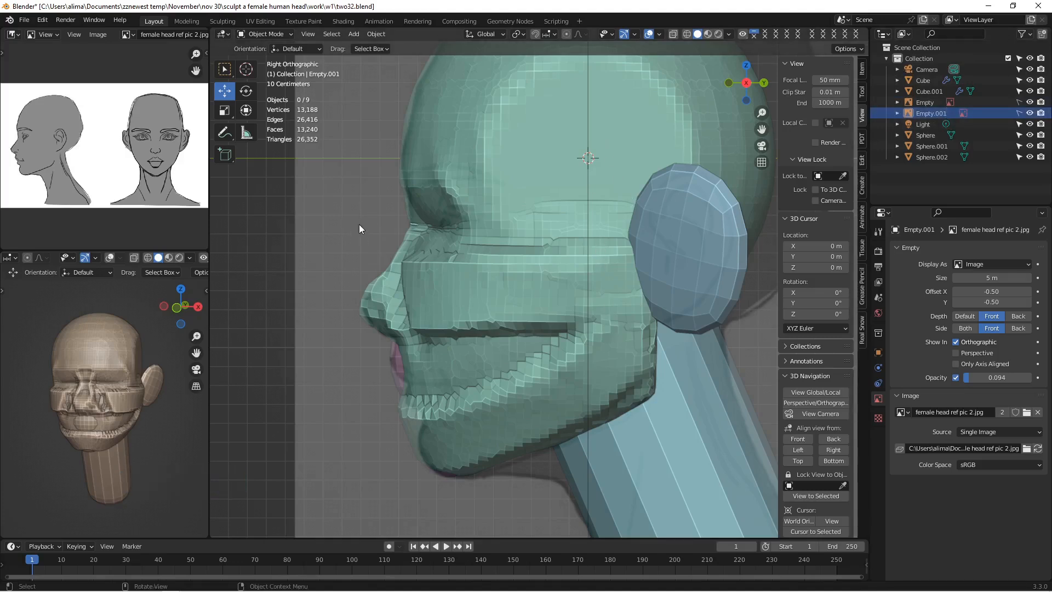
pyautogui.click(1018, 114)
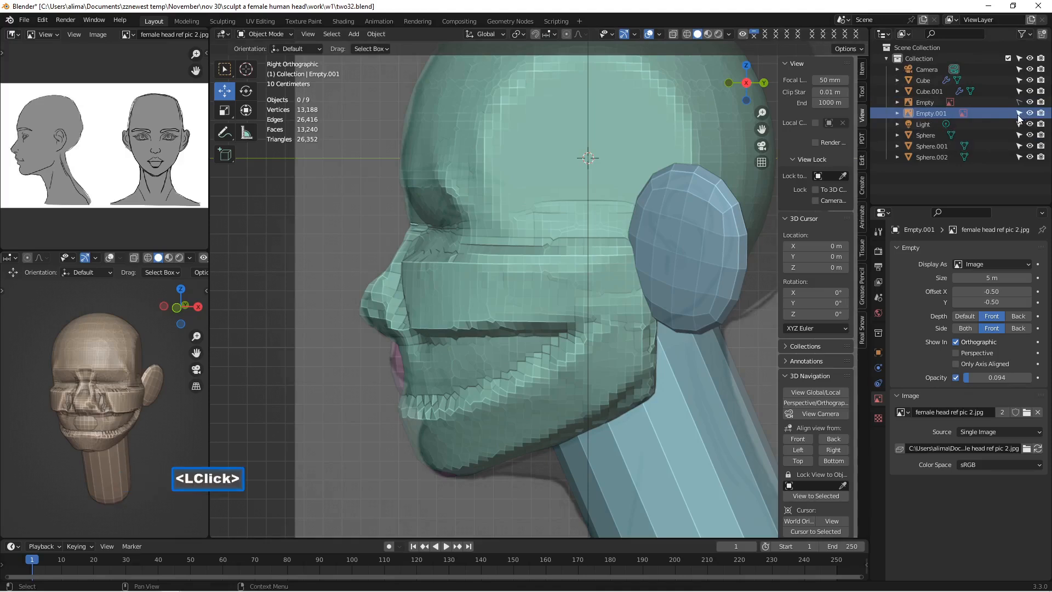
pyautogui.click(879, 398)
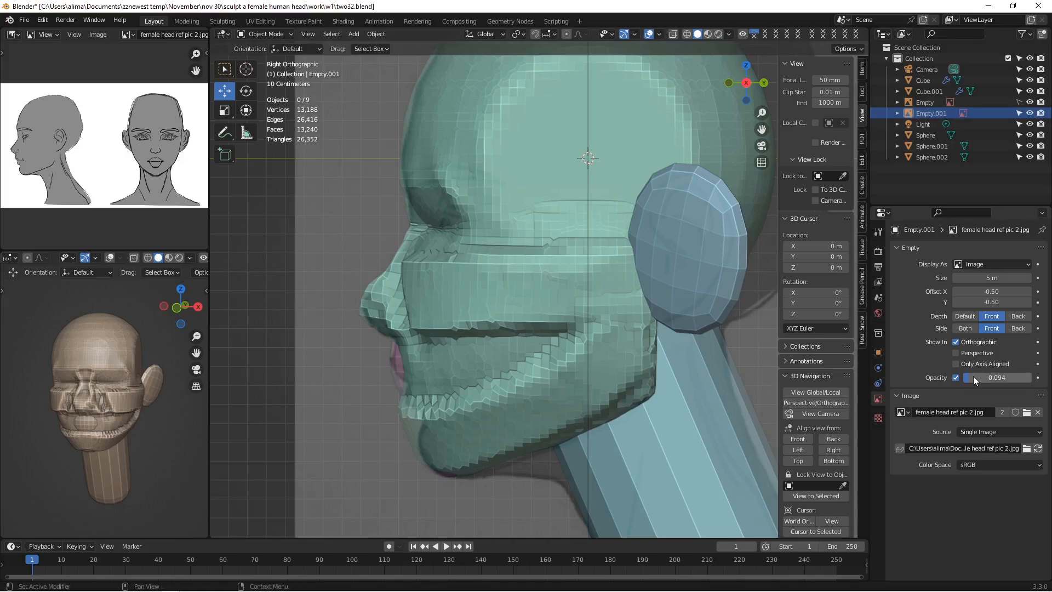
pyautogui.moveTo(973, 375); pyautogui.dragTo(980, 377)
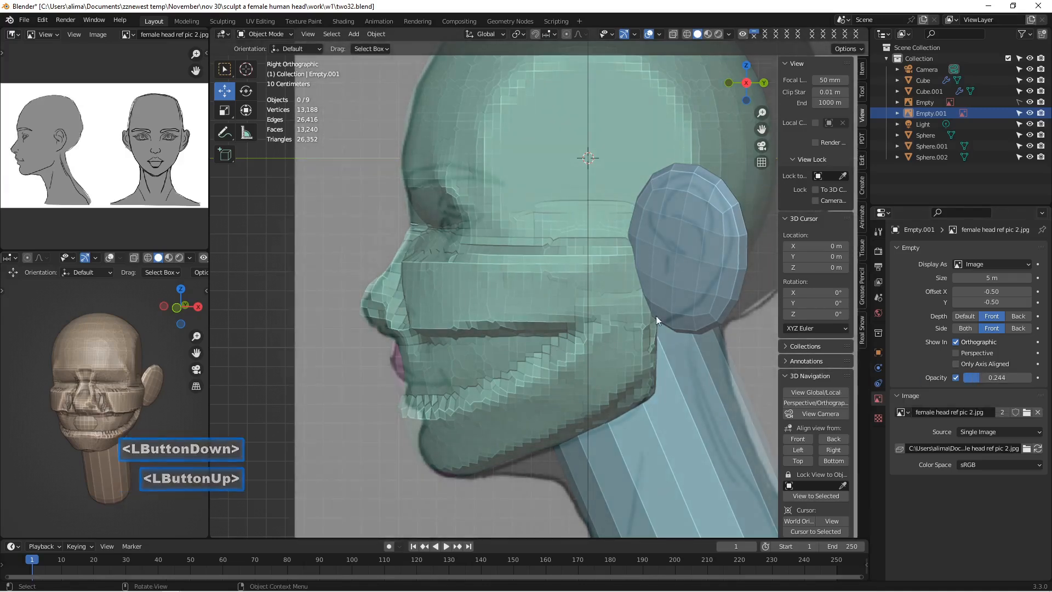
pyautogui.click(1018, 114)
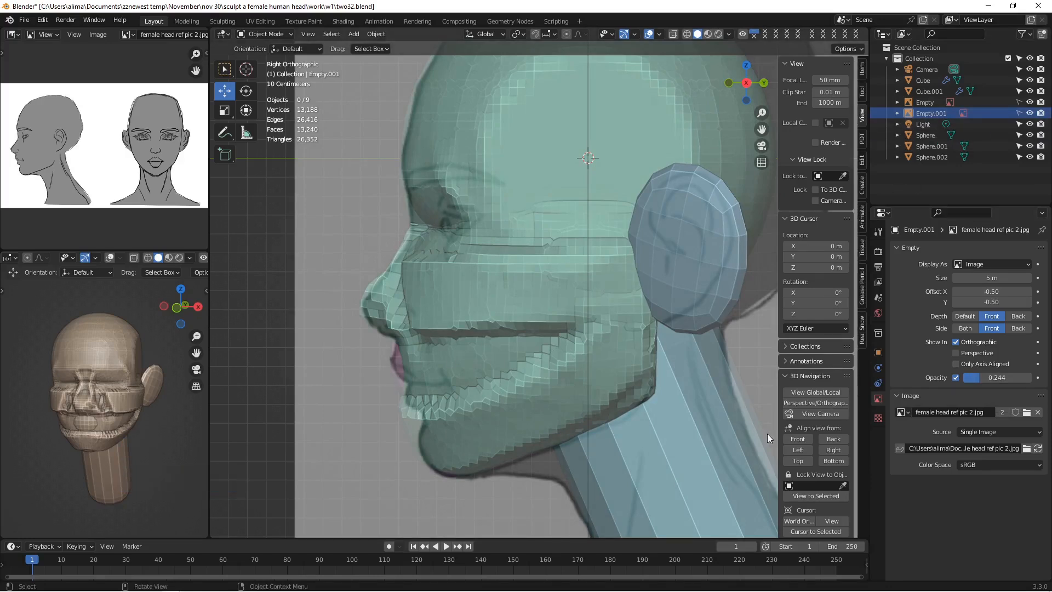
# Step: Save the file as the new version two33.blend
pyautogui.click(798, 439)
pyautogui.scroll(-2, 694, 378)
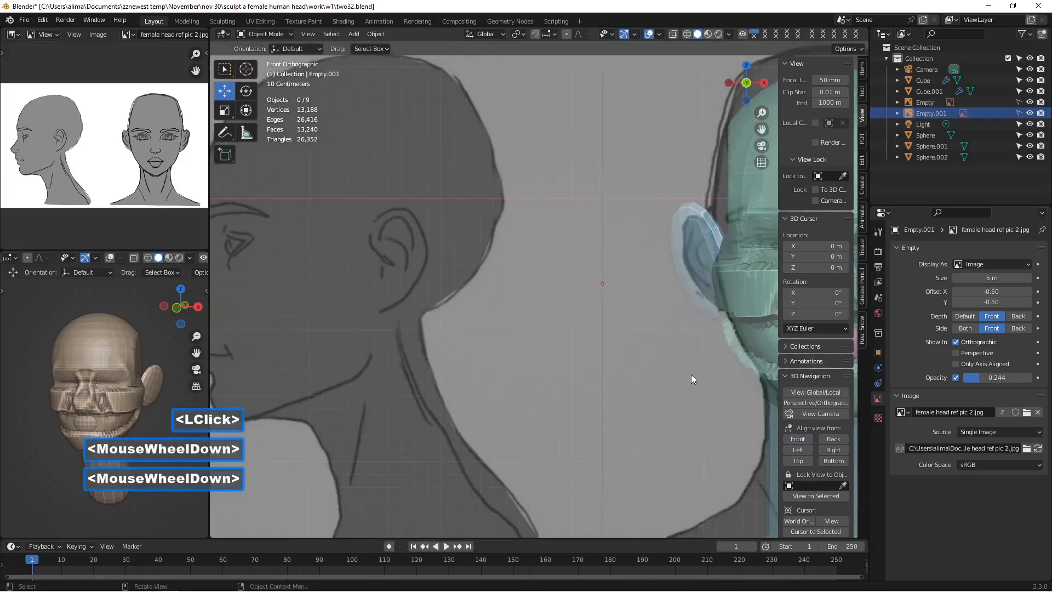
pyautogui.scroll(-1, 691, 375)
pyautogui.moveTo(761, 129); pyautogui.dragTo(408, 135)
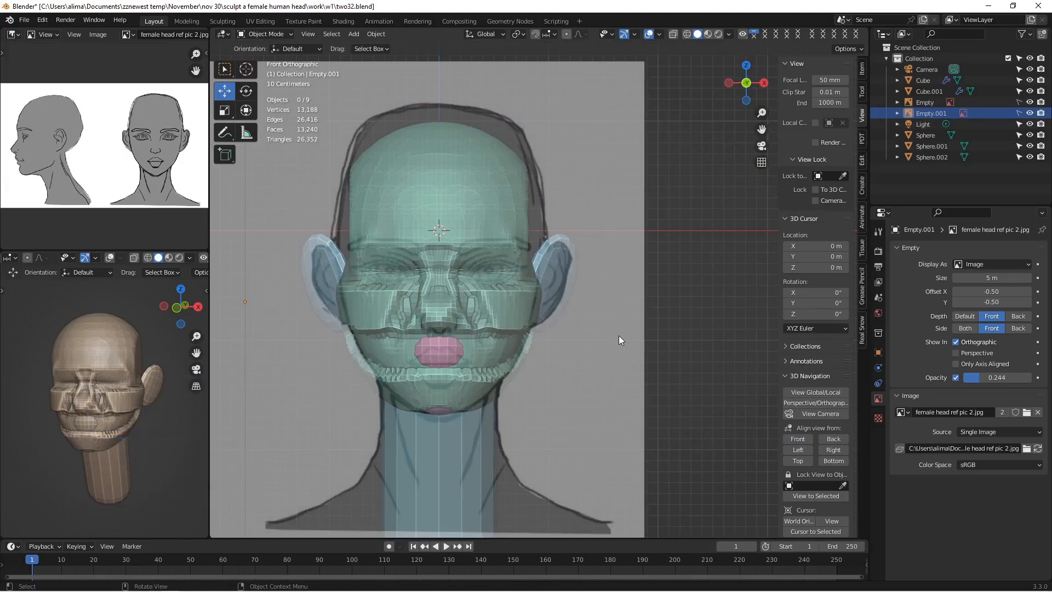
pyautogui.press('Insert')
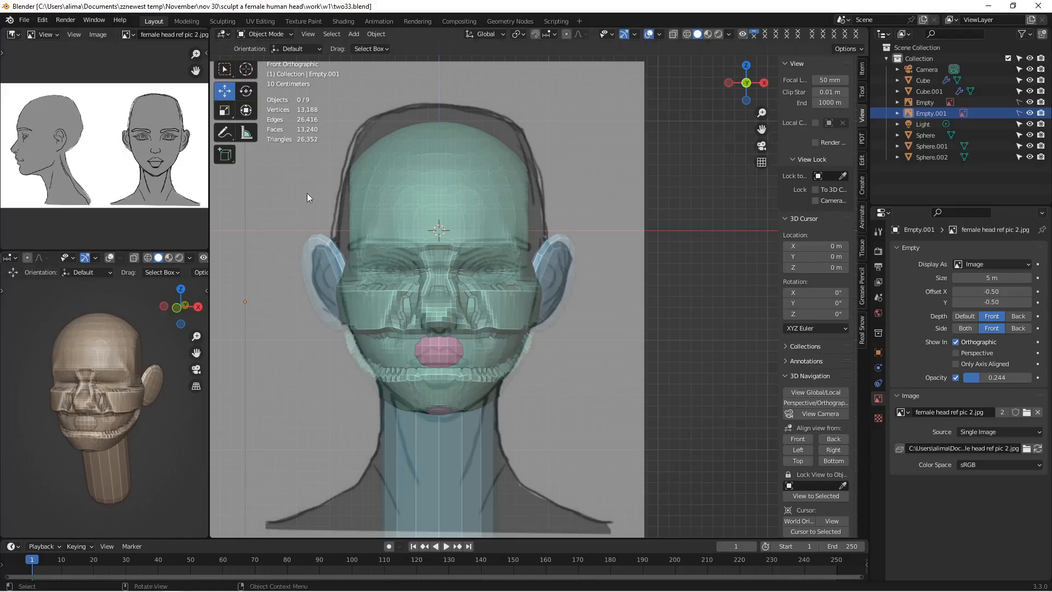
# Step: Switch the main head mesh to Sculpt Mode and choose the Elastic Deform brush
pyautogui.scroll(2, 479, 353)
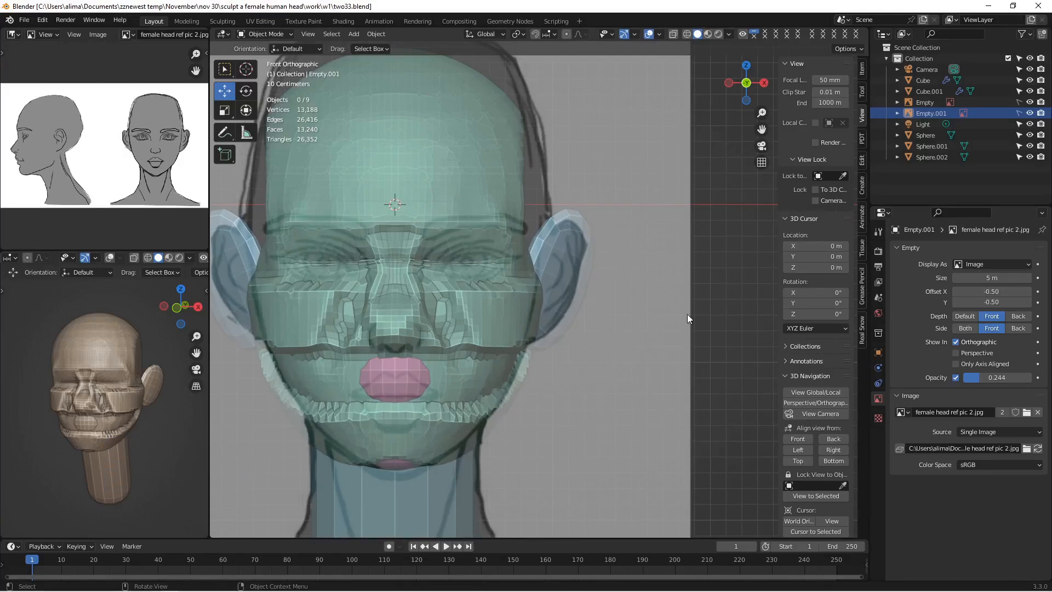
pyautogui.moveTo(763, 132)
pyautogui.mouseDown()
pyautogui.moveTo(805, 128)
pyautogui.moveTo(752, 146)
pyautogui.mouseUp()
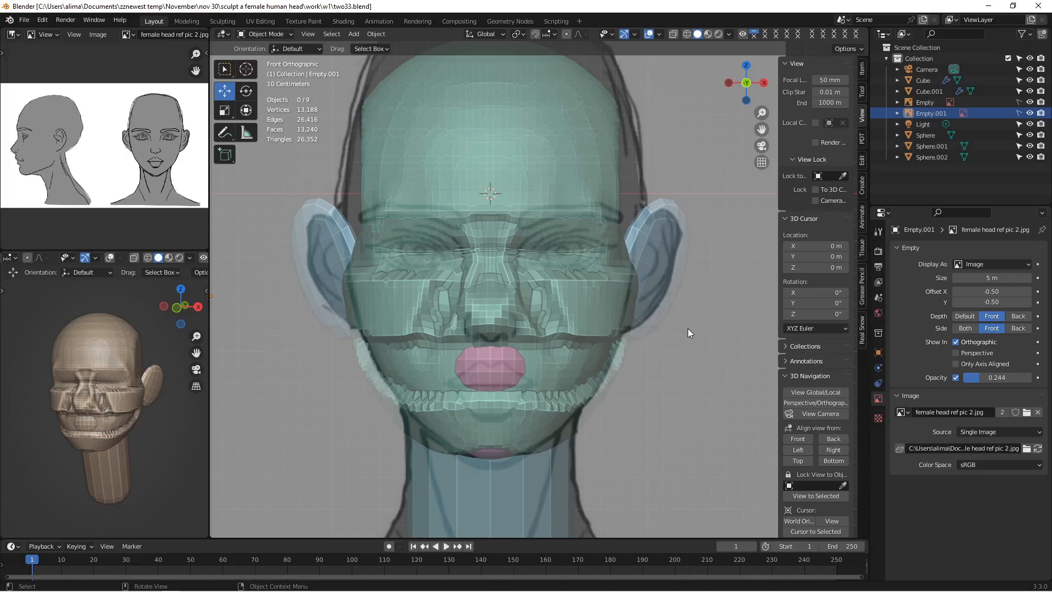
pyautogui.click(607, 146)
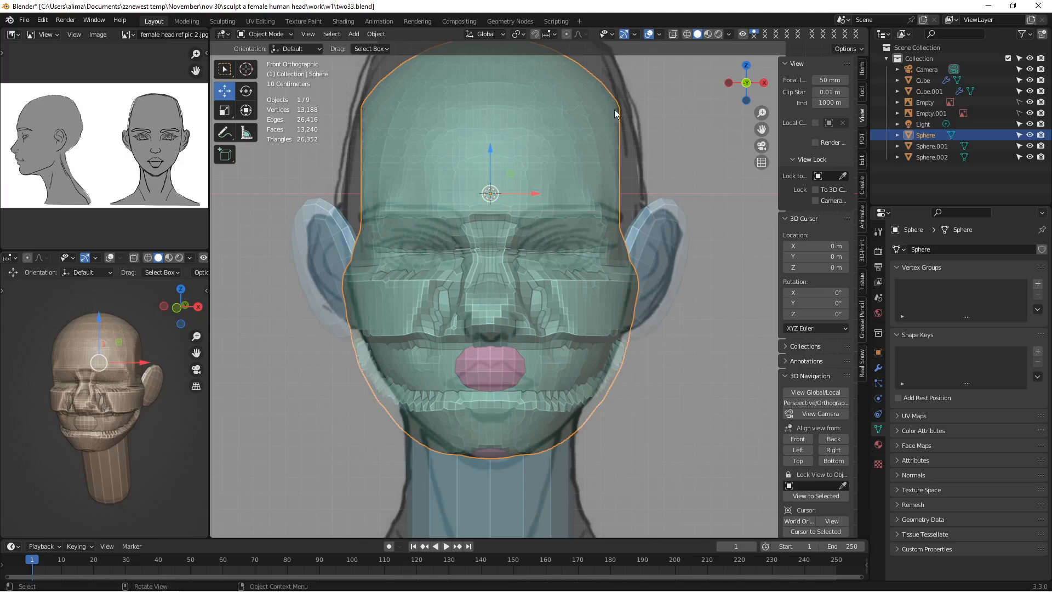
pyautogui.click(288, 35)
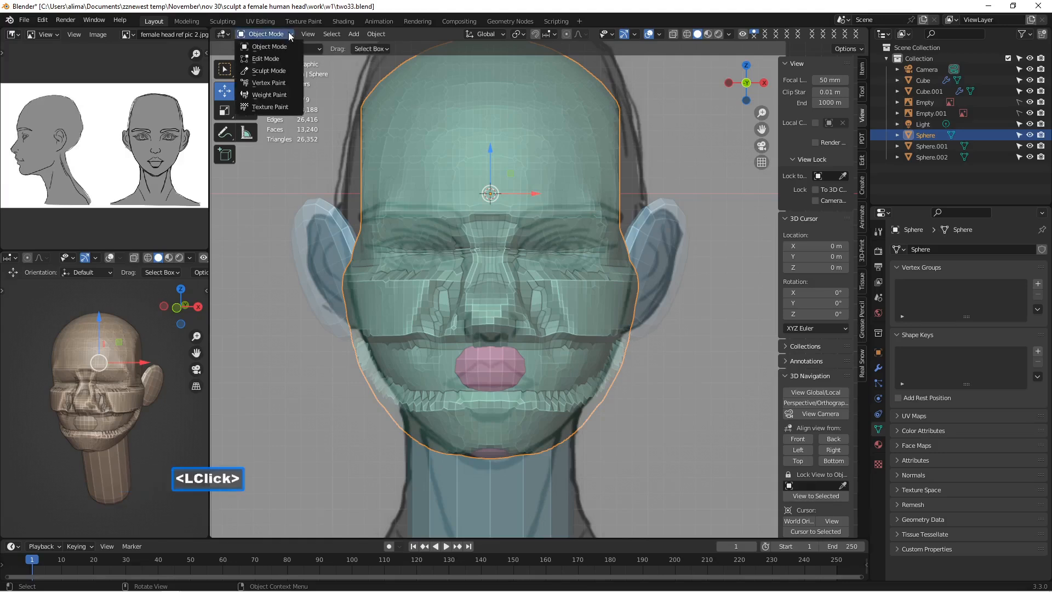
pyautogui.click(293, 71)
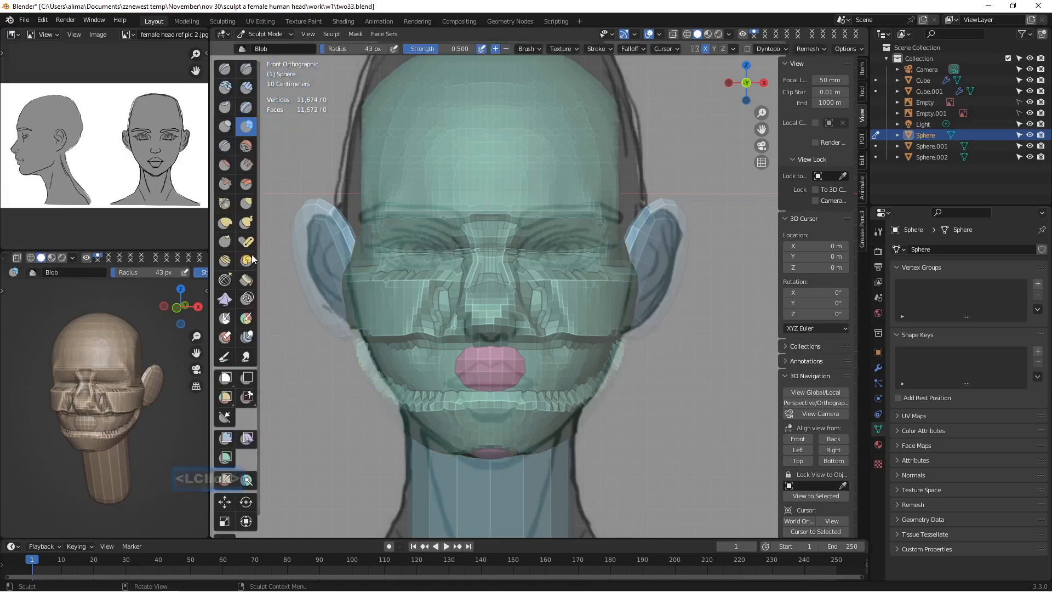
pyautogui.click(231, 224)
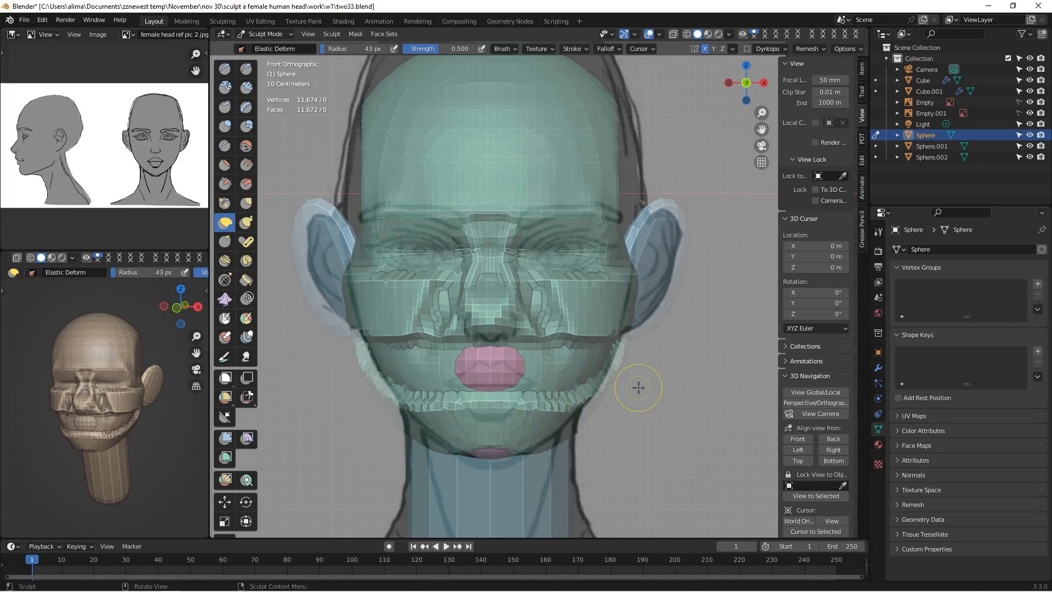
# Step: Set the brush radius to 89 px and reshape the jaw, chin and cheek sides to match the front reference outline
pyautogui.press('f')
pyautogui.click(661, 418)
pyautogui.moveTo(620, 376)
pyautogui.mouseDown()
pyautogui.moveTo(604, 363)
pyautogui.moveTo(591, 381)
pyautogui.mouseUp()
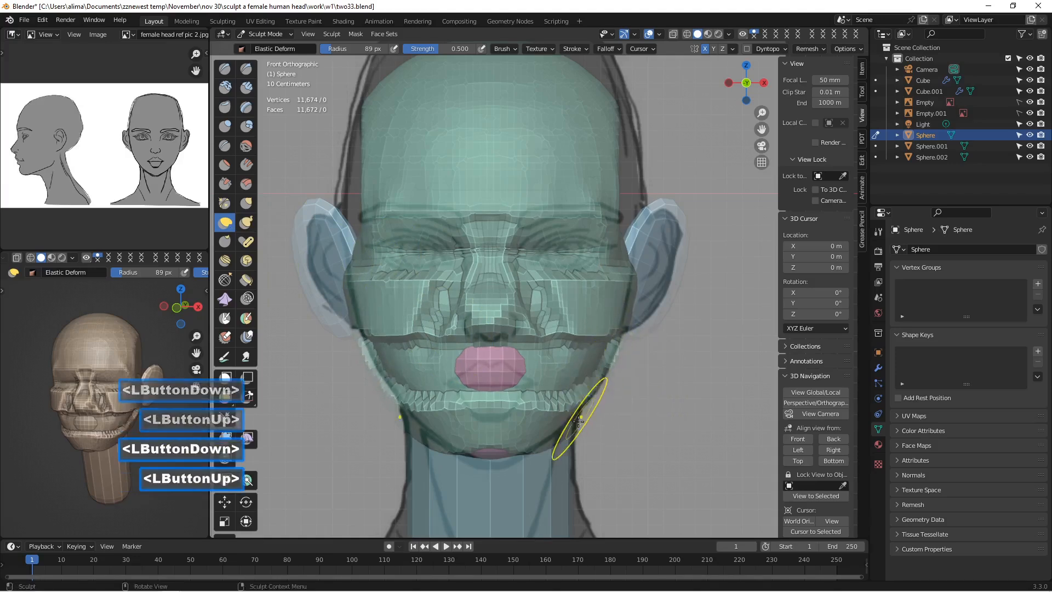
pyautogui.moveTo(578, 421)
pyautogui.mouseDown()
pyautogui.moveTo(509, 437)
pyautogui.moveTo(503, 468)
pyautogui.moveTo(535, 450)
pyautogui.moveTo(515, 452)
pyautogui.moveTo(504, 469)
pyautogui.mouseUp()
pyautogui.click(551, 434)
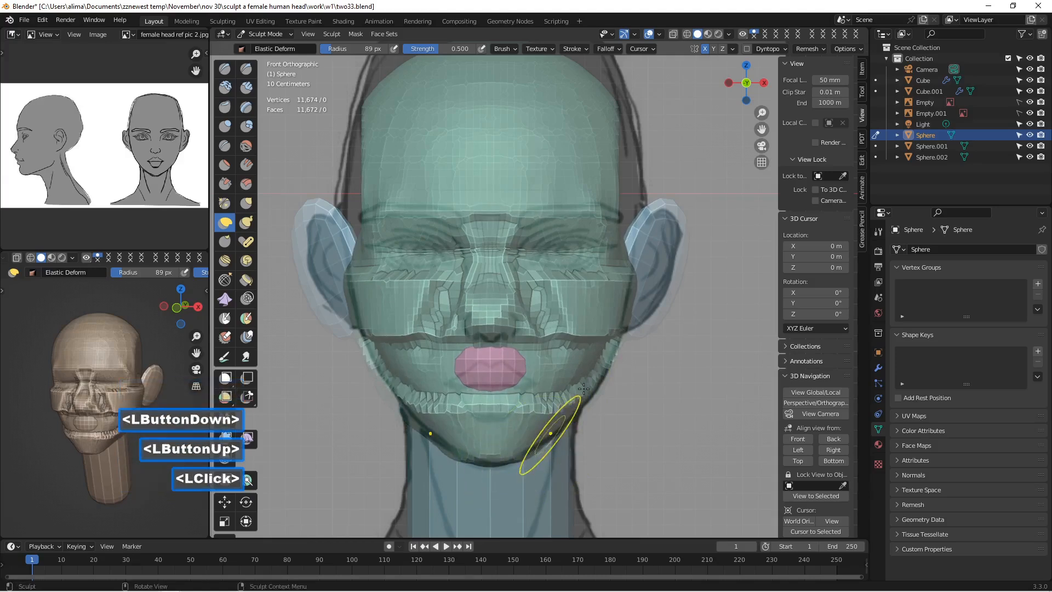
pyautogui.moveTo(632, 313)
pyautogui.mouseDown()
pyautogui.moveTo(617, 308)
pyautogui.moveTo(624, 277)
pyautogui.mouseUp()
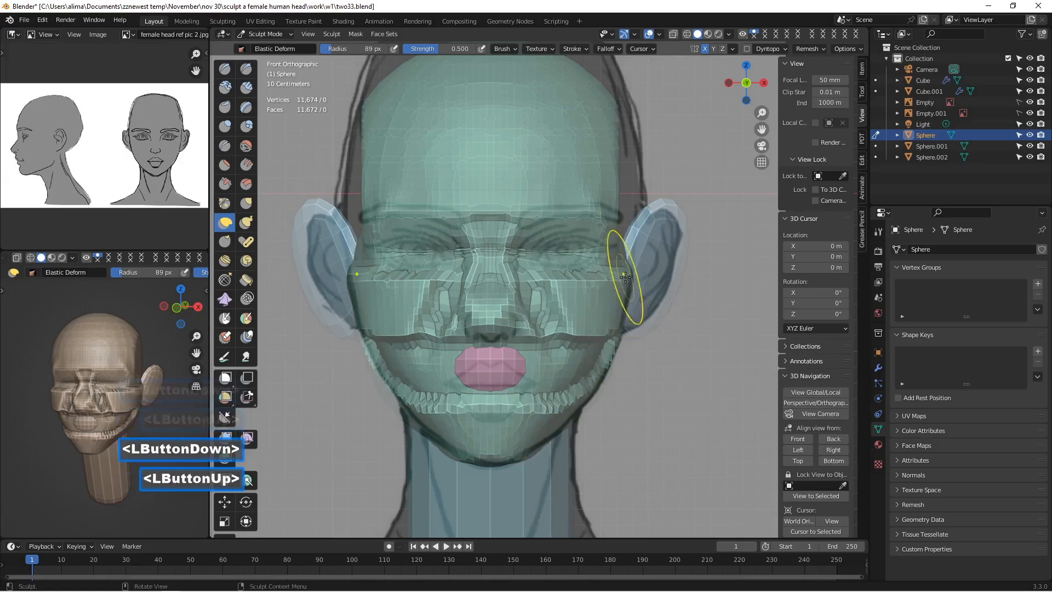
# Step: In the right view, push the head mesh back around the mouth and chin spheres, using a brush radius of 68 px for the finer strokes
pyautogui.click(830, 450)
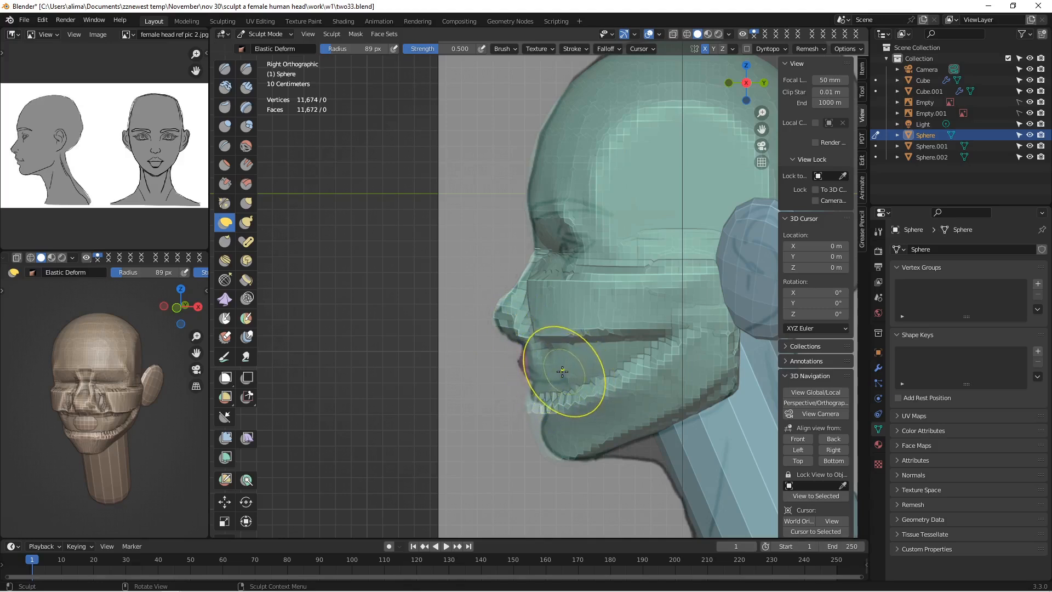
pyautogui.moveTo(531, 380); pyautogui.dragTo(525, 351)
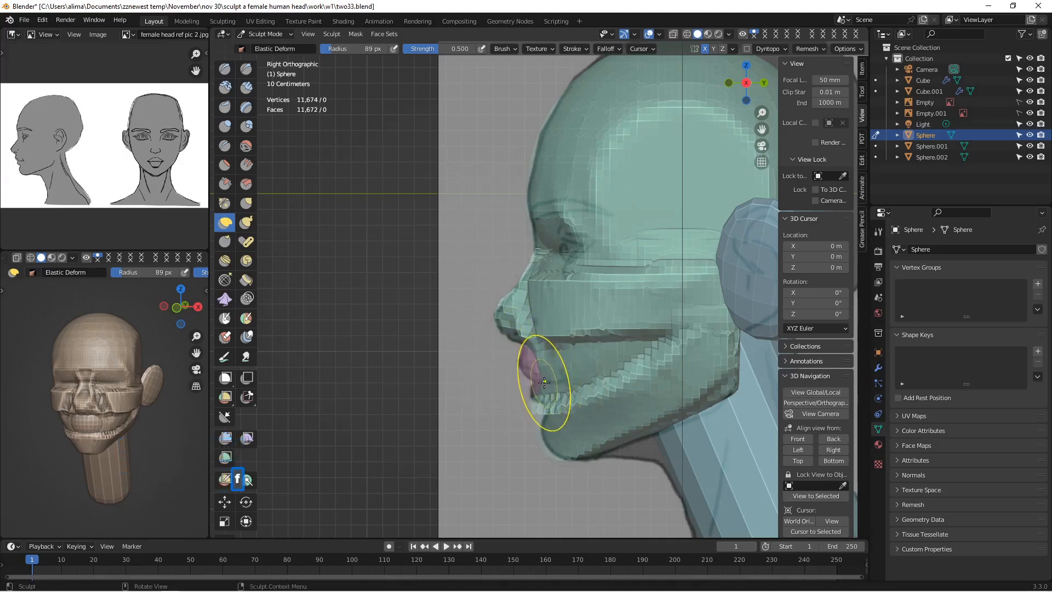
pyautogui.press('f')
pyautogui.click(542, 384)
pyautogui.moveTo(546, 384)
pyautogui.mouseDown()
pyautogui.moveTo(540, 377)
pyautogui.moveTo(564, 385)
pyautogui.moveTo(606, 376)
pyautogui.mouseUp()
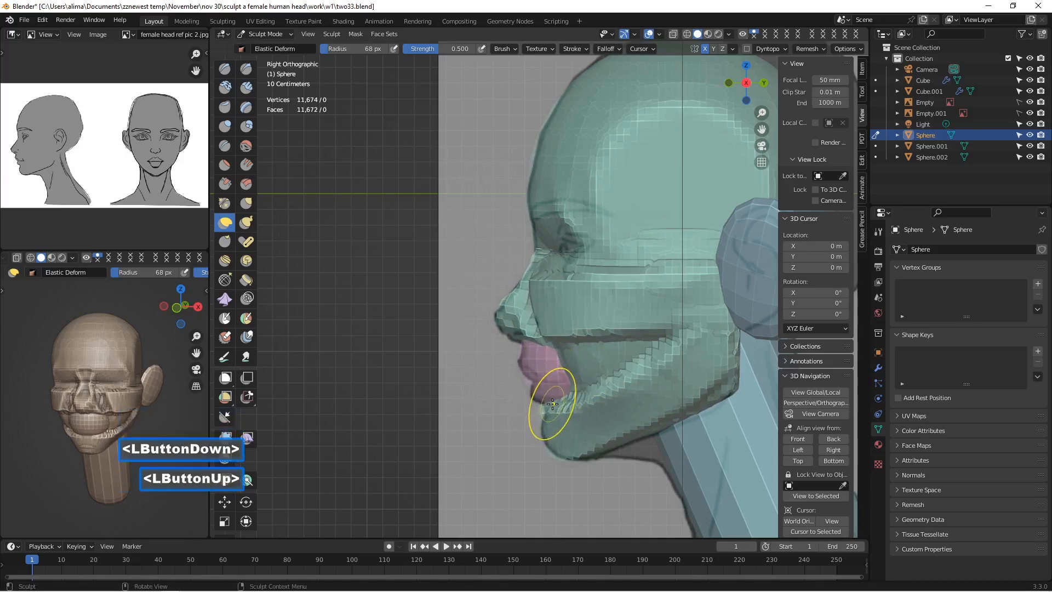
pyautogui.moveTo(553, 404)
pyautogui.mouseDown()
pyautogui.moveTo(554, 422)
pyautogui.moveTo(545, 419)
pyautogui.moveTo(567, 463)
pyautogui.moveTo(550, 411)
pyautogui.mouseUp()
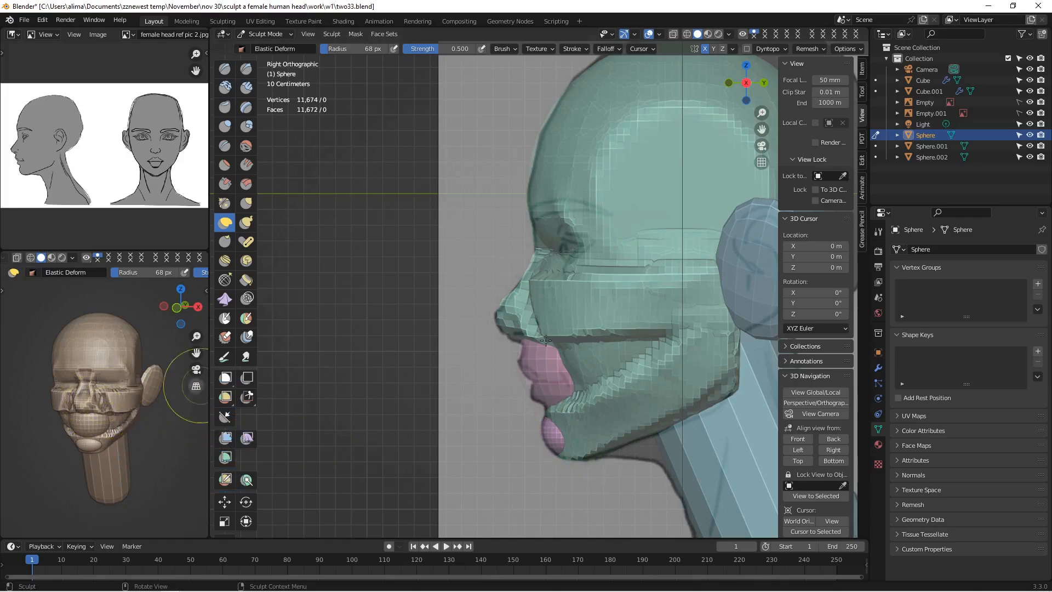
# Step: Narrow the nose in the front view and smooth its bridge, and save the file as two34.blend
pyautogui.click(800, 439)
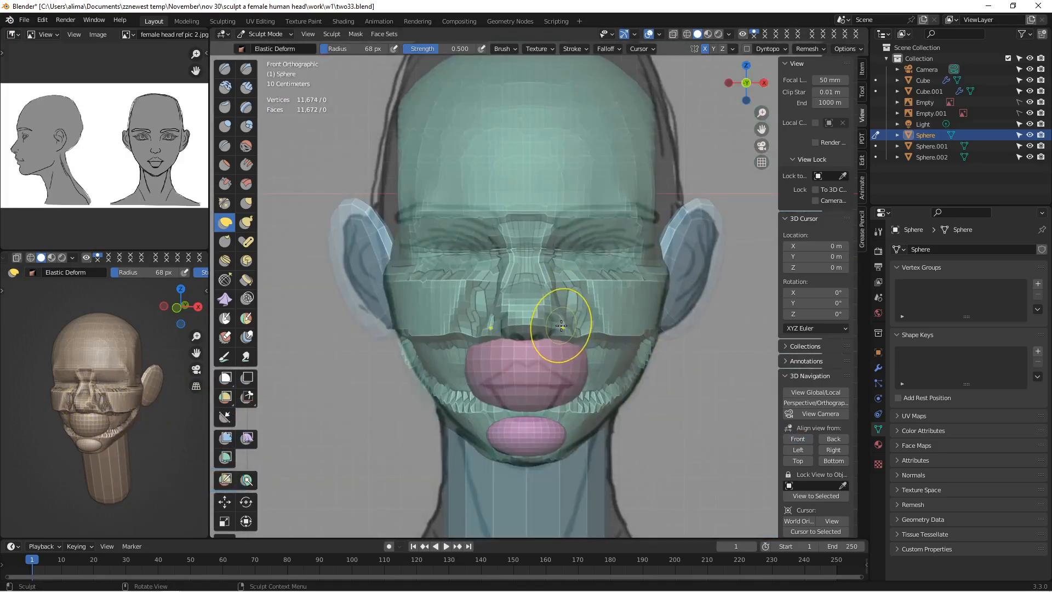
pyautogui.moveTo(559, 327)
pyautogui.mouseDown()
pyautogui.moveTo(545, 329)
pyautogui.moveTo(551, 284)
pyautogui.moveTo(536, 282)
pyautogui.mouseUp()
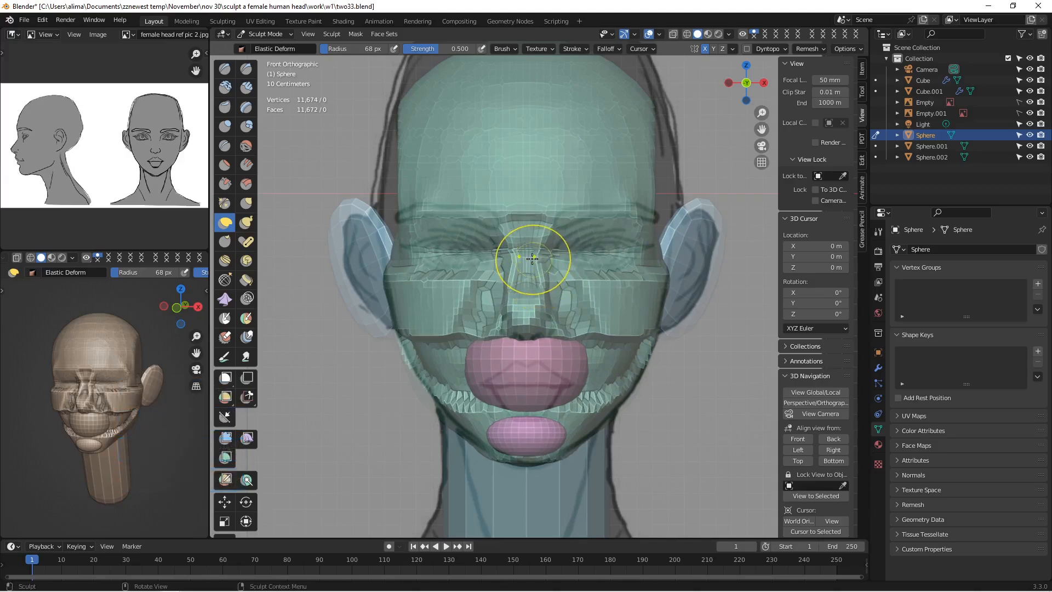
pyautogui.keyDown('shift'); pyautogui.click(531, 278); pyautogui.keyUp('shift')
pyautogui.keyDown('shift'); pyautogui.click(534, 280); pyautogui.keyUp('shift')
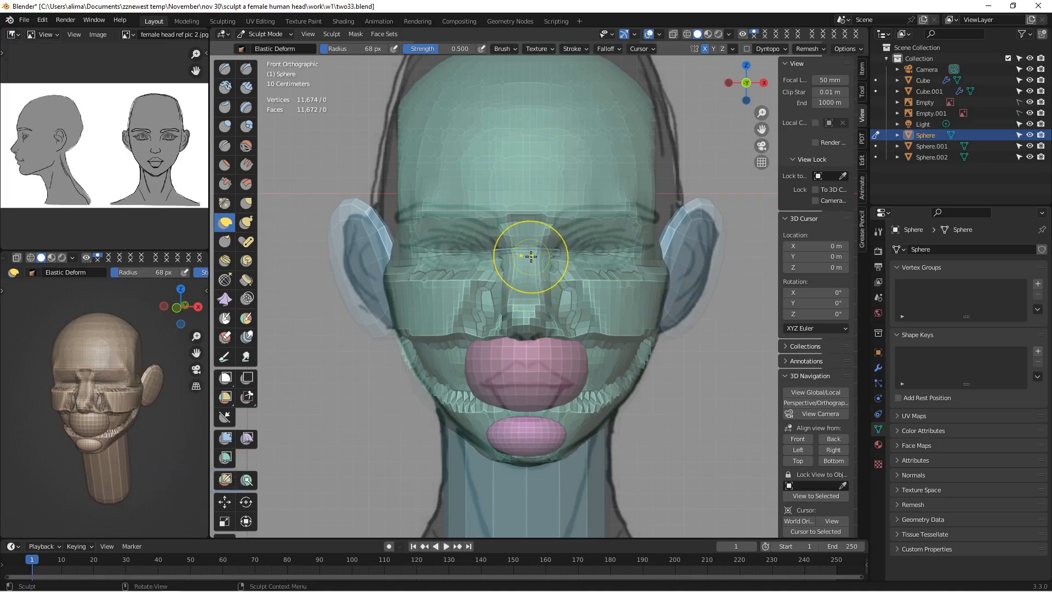
pyautogui.keyDown('shift'); pyautogui.click(523, 228); pyautogui.keyUp('shift')
pyautogui.keyDown('shift'); pyautogui.click(523, 226); pyautogui.keyUp('shift')
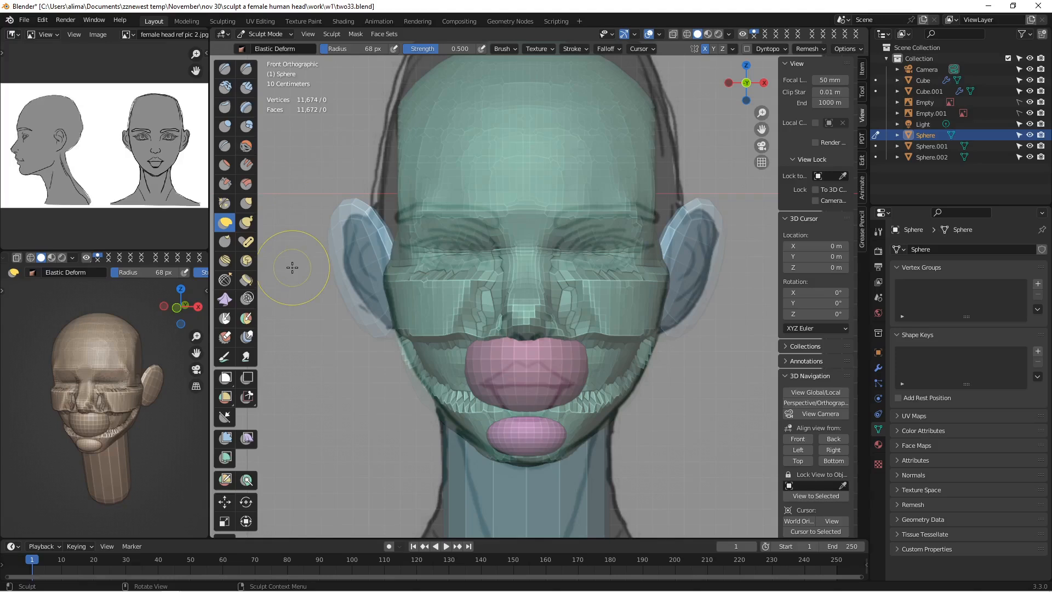
pyautogui.press('Insert')
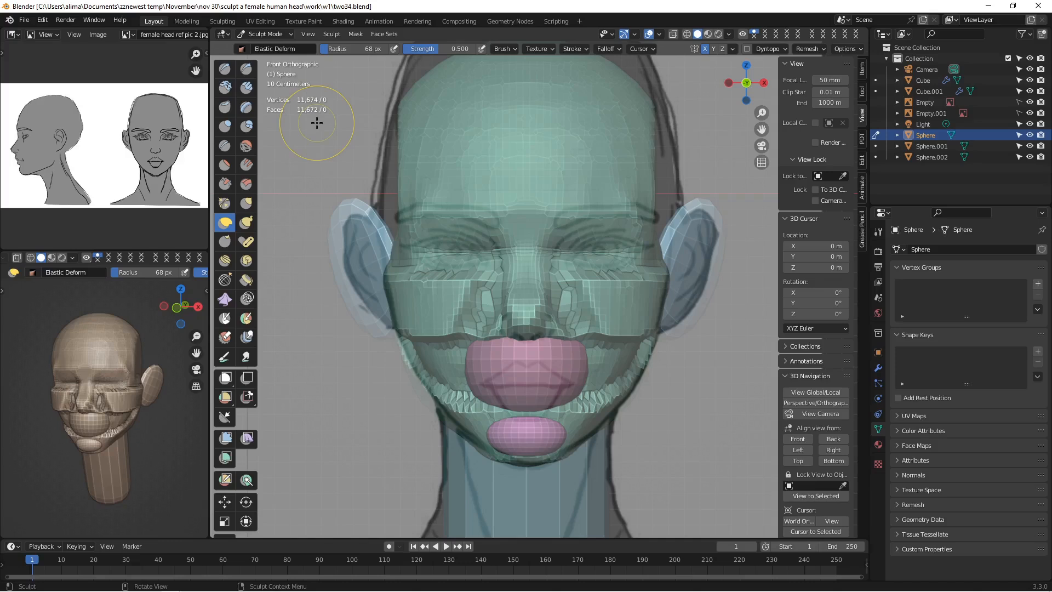
# Step: Smooth the stepped cheek and jaw surface of the head with a brush radius of 52 px, and save the file as two35.blend
pyautogui.press('f')
pyautogui.click(582, 296)
pyautogui.keyDown('shift'); pyautogui.moveTo(649, 378); pyautogui.dragTo(675, 359); pyautogui.keyUp('shift')
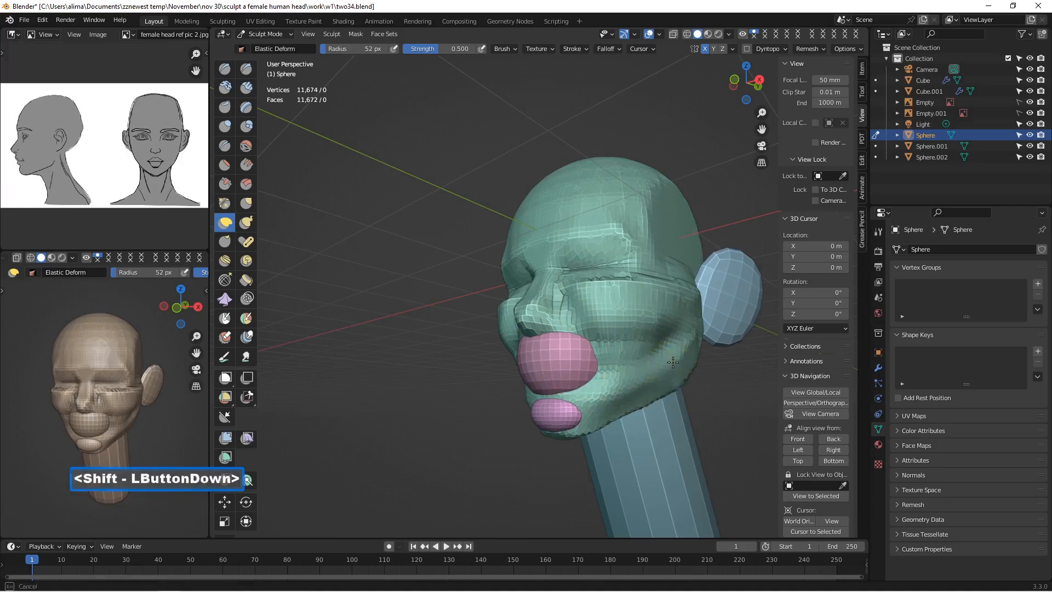
pyautogui.keyDown('shift'); pyautogui.moveTo(680, 351); pyautogui.dragTo(697, 334); pyautogui.keyUp('shift')
pyautogui.moveTo(702, 331)
pyautogui.mouseDown(button='middle')
pyautogui.moveTo(624, 326)
pyautogui.moveTo(738, 295)
pyautogui.moveTo(714, 327)
pyautogui.mouseUp(button='middle')
pyautogui.scroll(1, 715, 329)
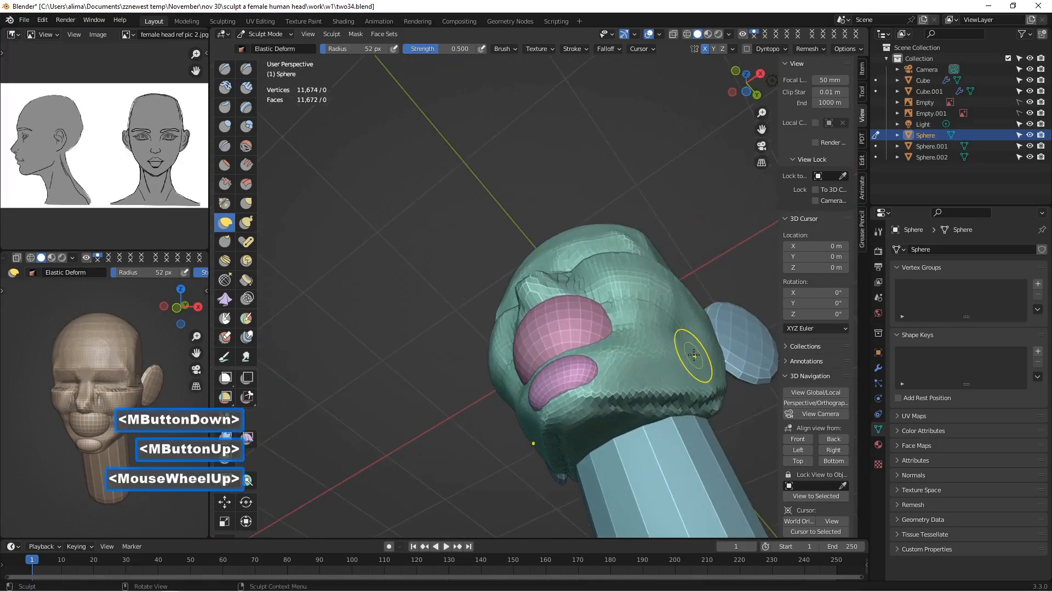
pyautogui.moveTo(570, 329); pyautogui.dragTo(571, 395, button='middle')
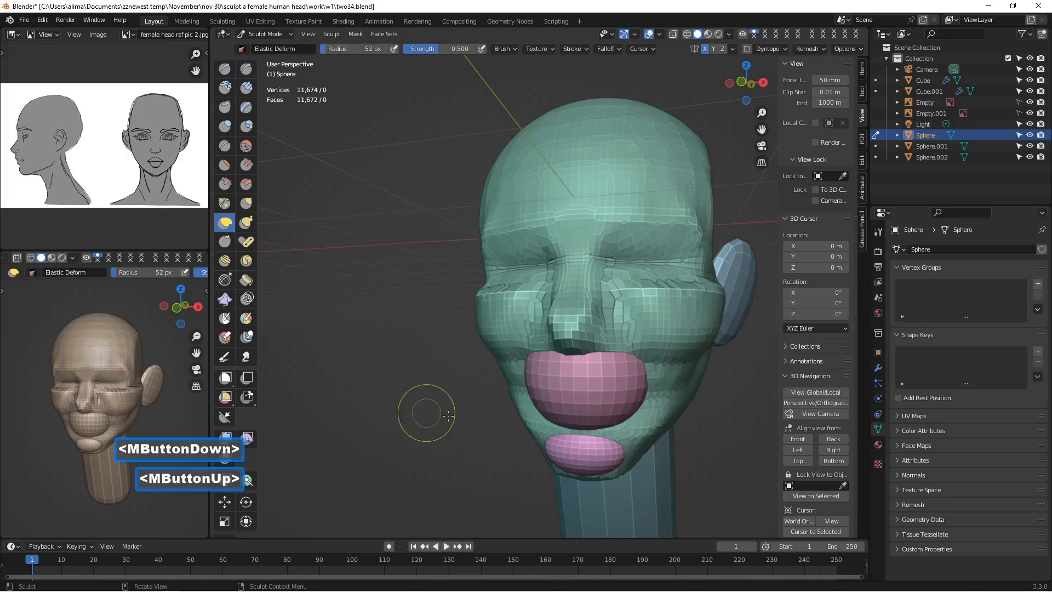
pyautogui.scroll(-1, 636, 394)
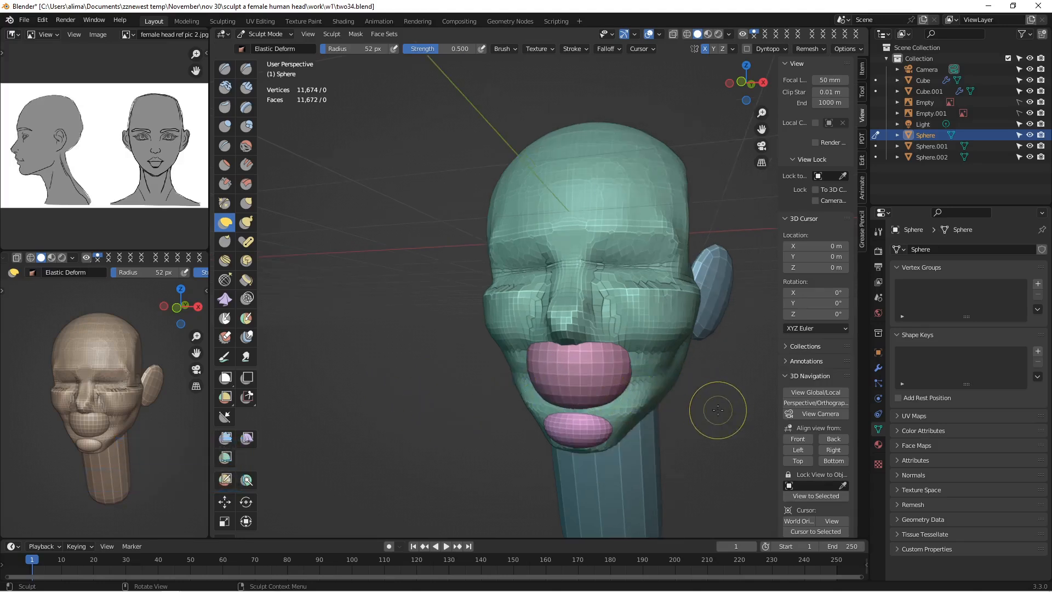
pyautogui.press('Insert')
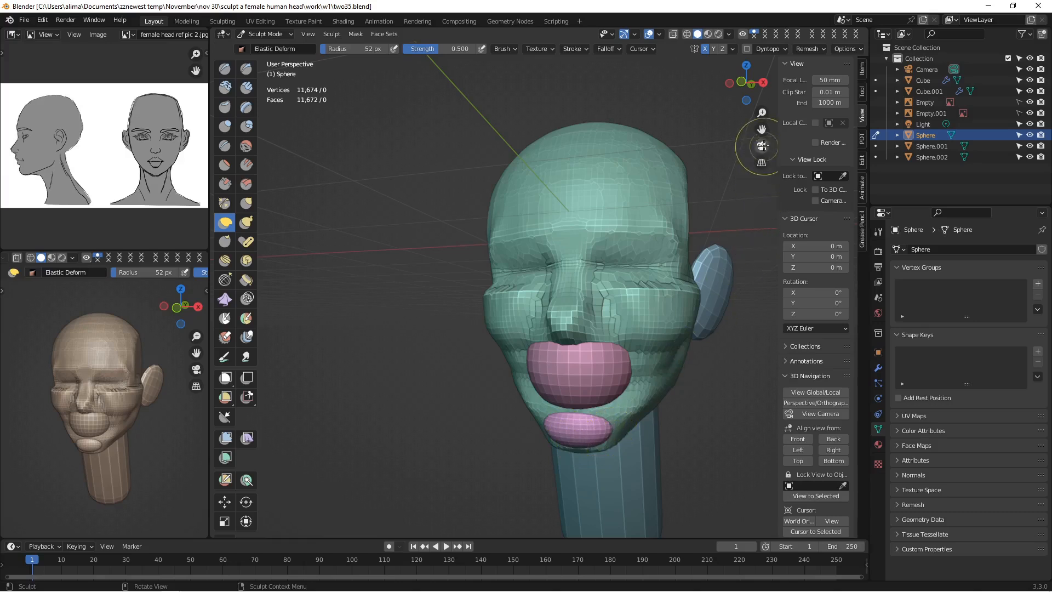
# Step: Check the head from different angles and save the file as two36.blend
pyautogui.moveTo(762, 129)
pyautogui.mouseDown()
pyautogui.moveTo(685, 134)
pyautogui.moveTo(647, 208)
pyautogui.mouseUp()
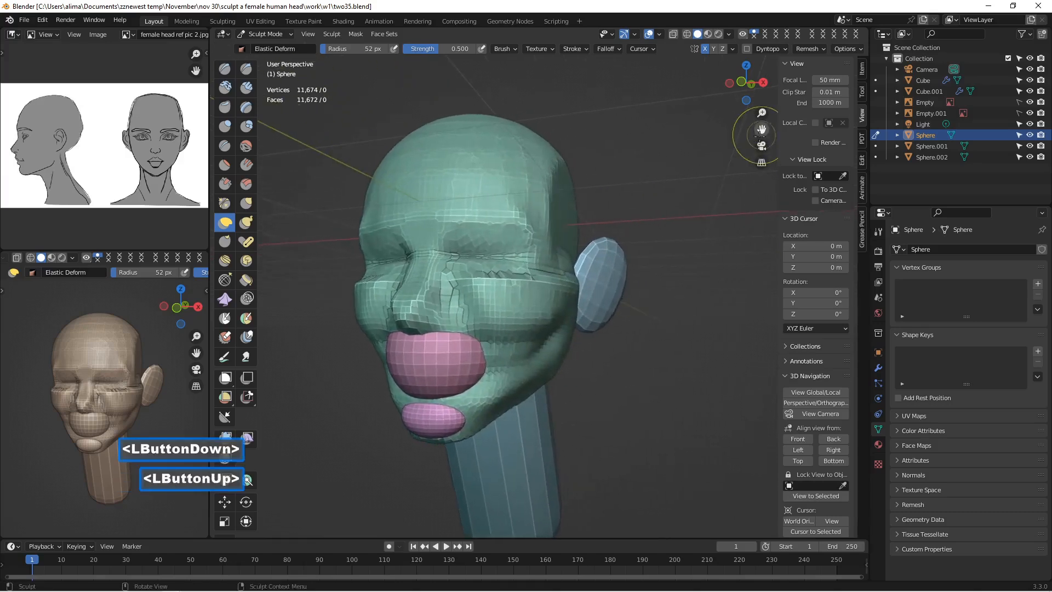
pyautogui.moveTo(600, 276); pyautogui.dragTo(618, 275, button='middle')
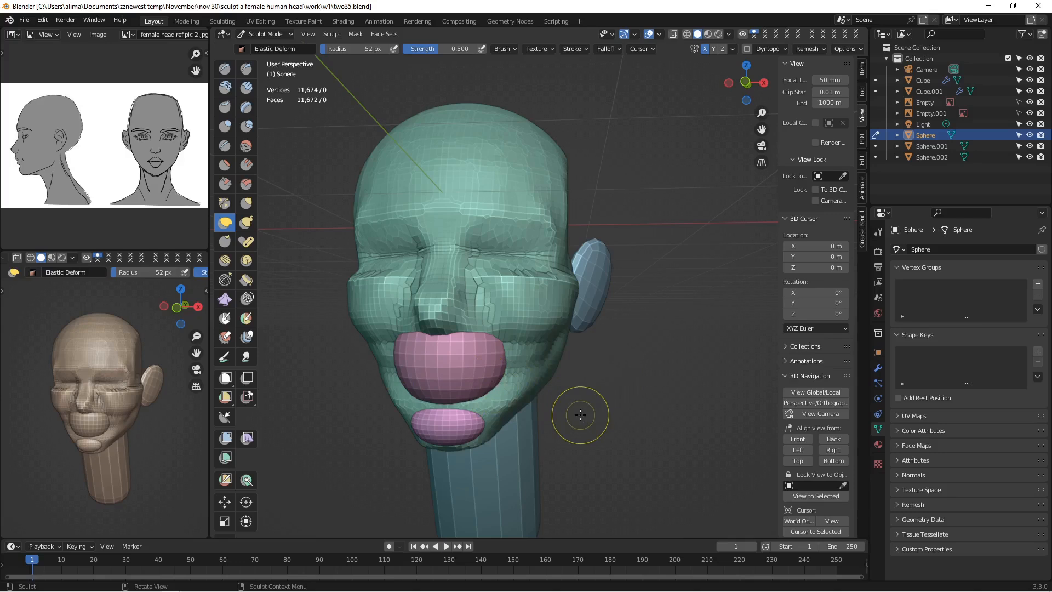
pyautogui.press('Insert')
# Step: Leave sculpting on the head, switch the mouth sphere to Sculpt Mode in the front view, and enable X-axis mirroring
pyautogui.click(278, 34)
pyautogui.click(279, 47)
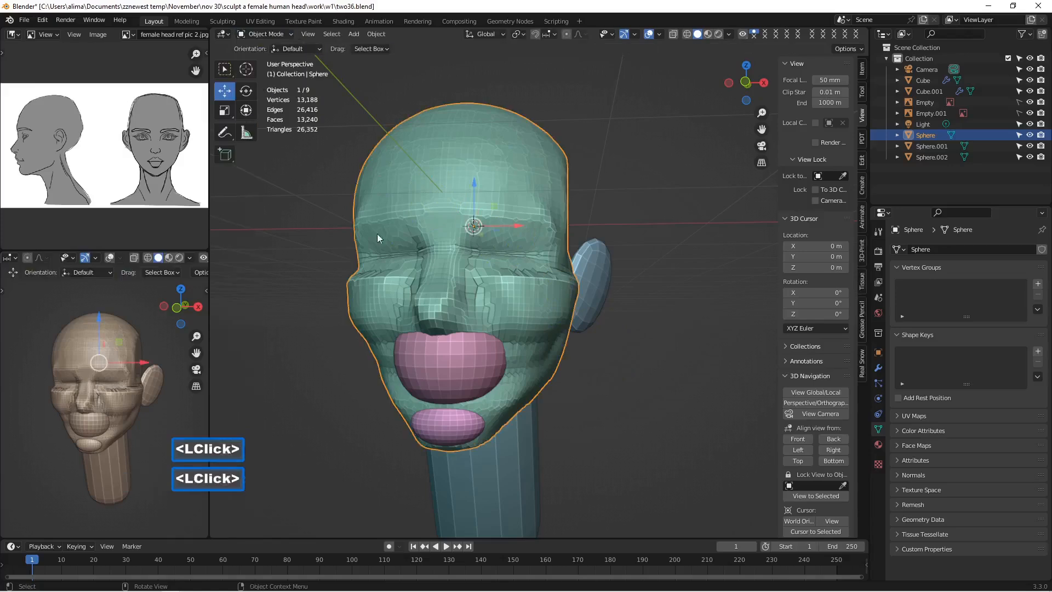
pyautogui.click(462, 377)
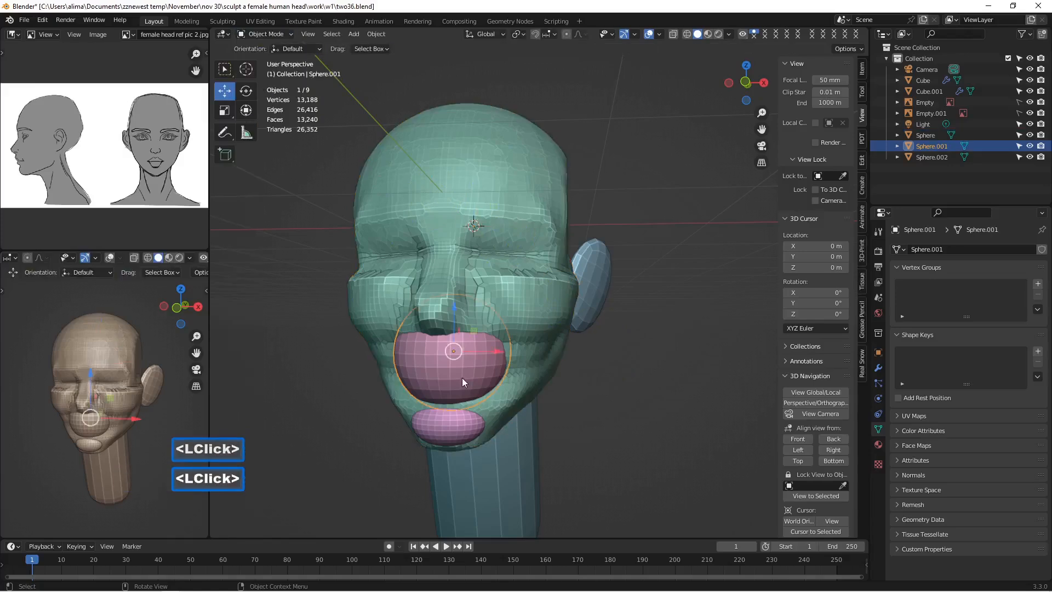
pyautogui.click(798, 438)
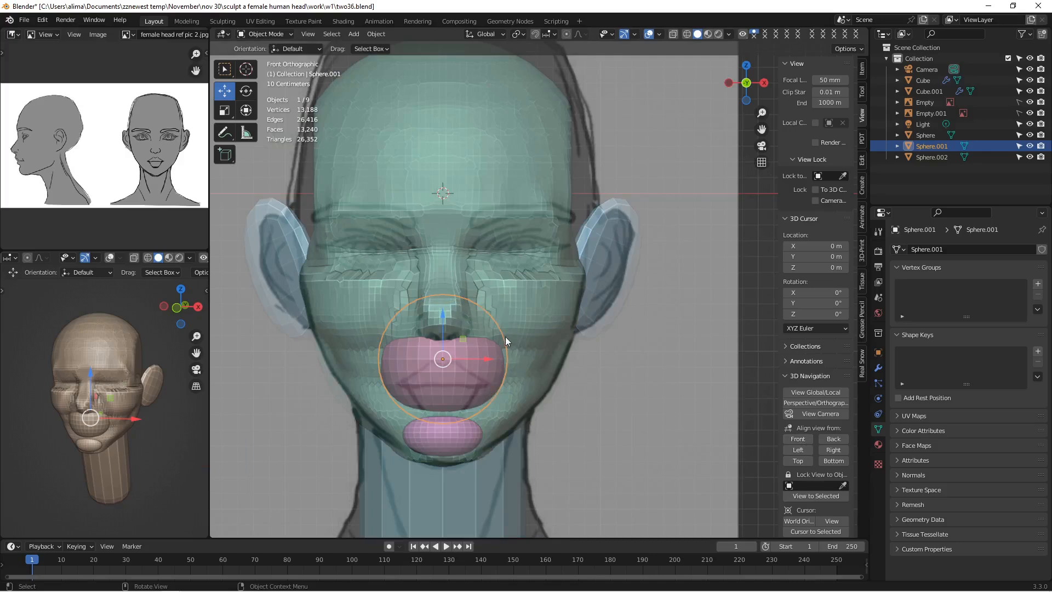
pyautogui.click(289, 35)
pyautogui.click(295, 70)
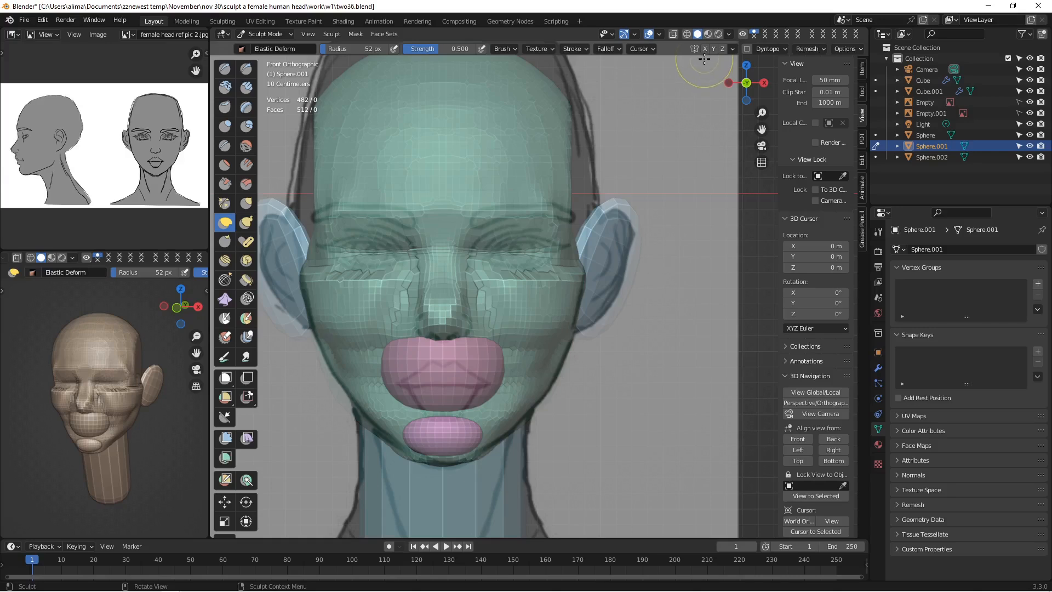
pyautogui.click(705, 49)
# Step: Choose the Crease brush, set its radius to 31 px, and stroke the line between the lips on the mouth sphere
pyautogui.click(225, 146)
pyautogui.scroll(2, 386, 368)
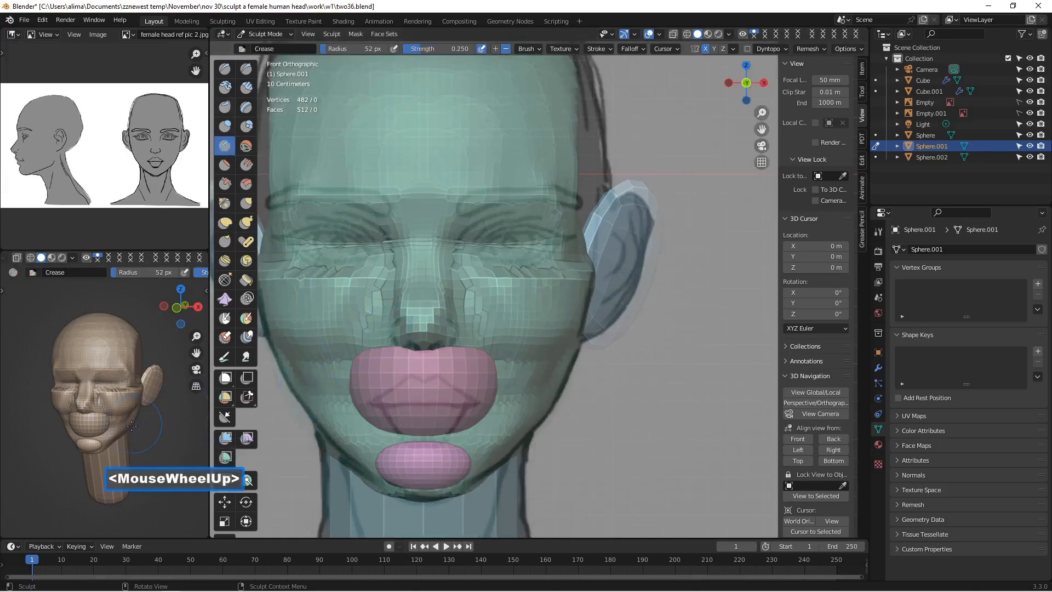
pyautogui.scroll(2, 82, 432)
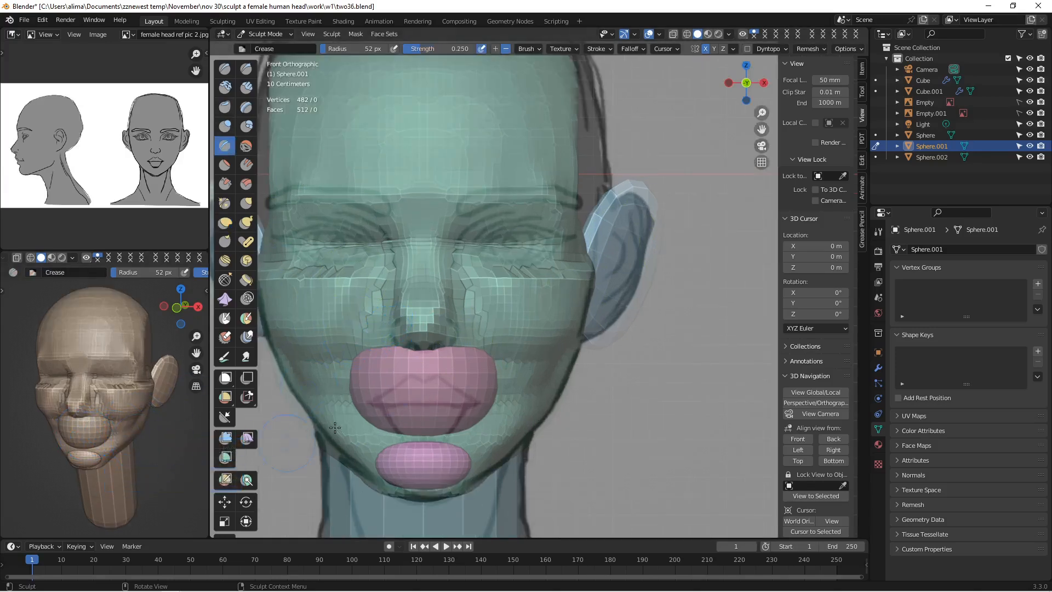
pyautogui.press('f')
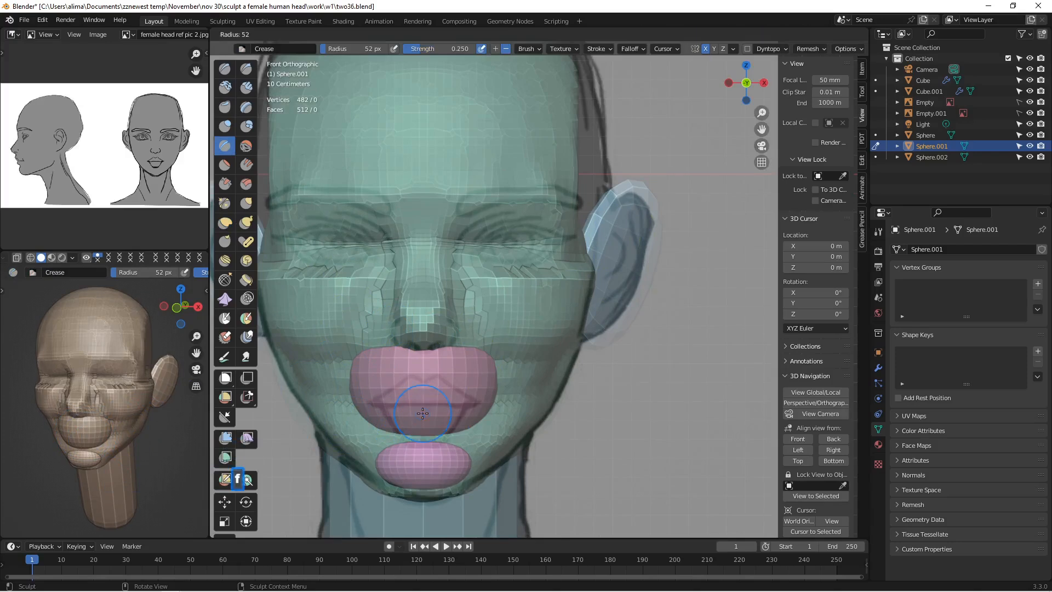
pyautogui.click(411, 412)
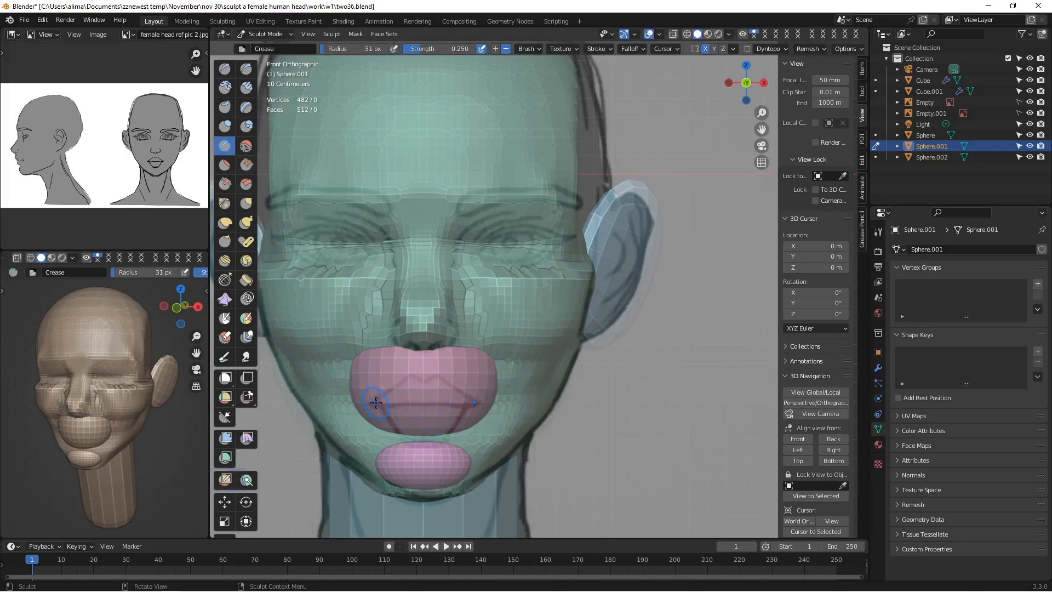
pyautogui.moveTo(376, 403)
pyautogui.mouseDown()
pyautogui.moveTo(432, 406)
pyautogui.moveTo(377, 405)
pyautogui.mouseUp()
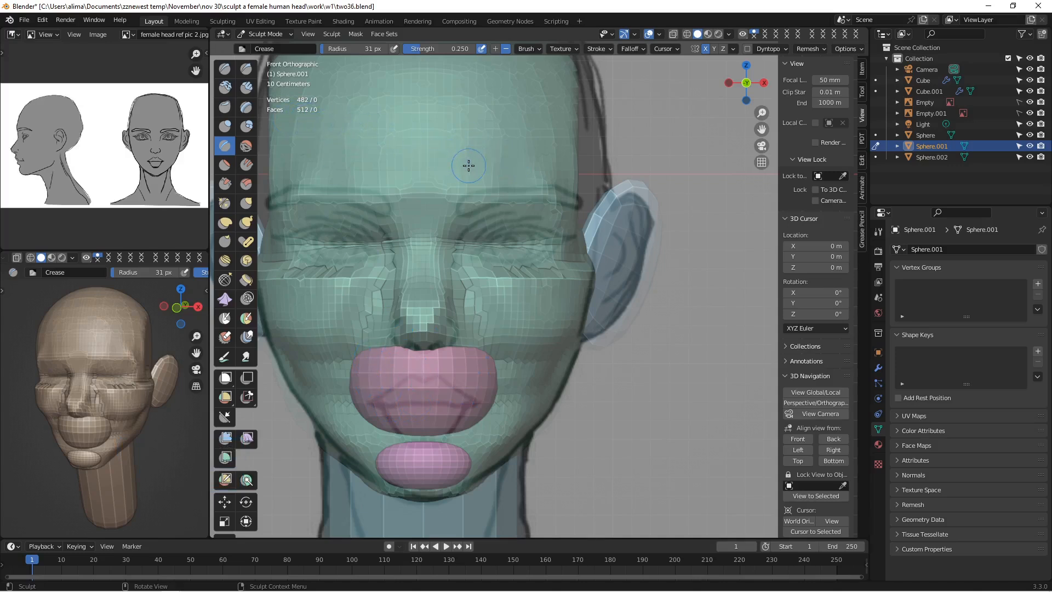
# Step: Reduce the mouth sphere's voxel size and remesh it to a denser mesh
pyautogui.press('r')
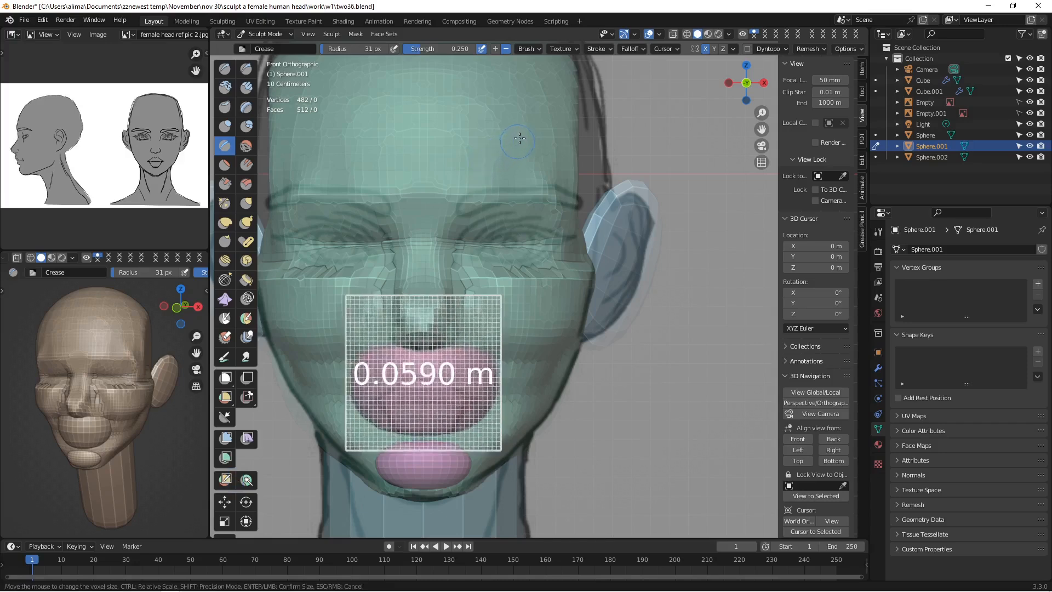
pyautogui.click(544, 121)
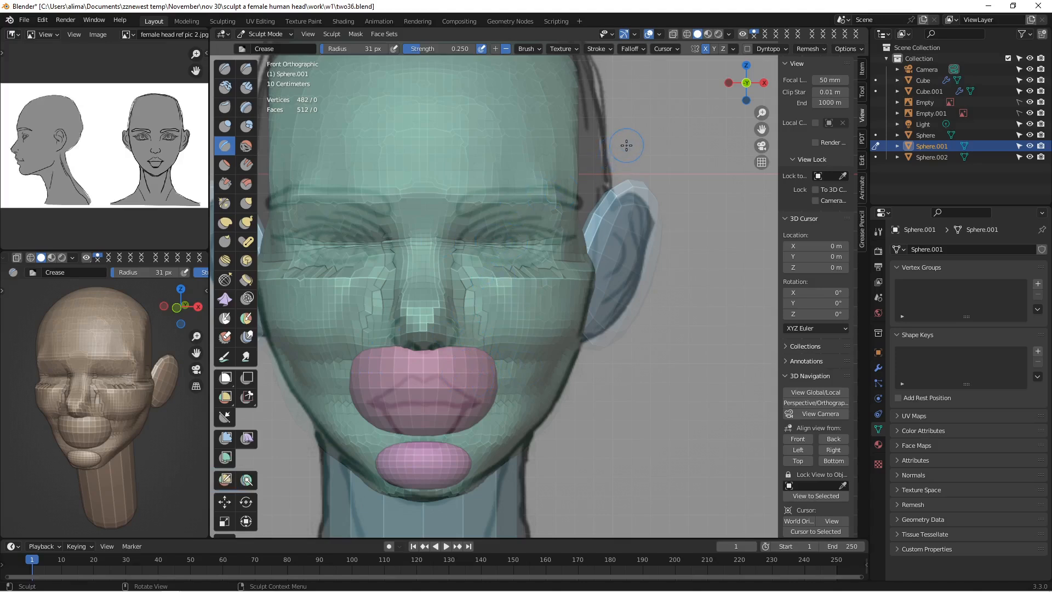
pyautogui.hotkey('ctrl', 'r')
# Step: Carve the parting line of the lips along the reference and raise the upper lip's edge with inverted Crease strokes
pyautogui.scroll(1, 398, 454)
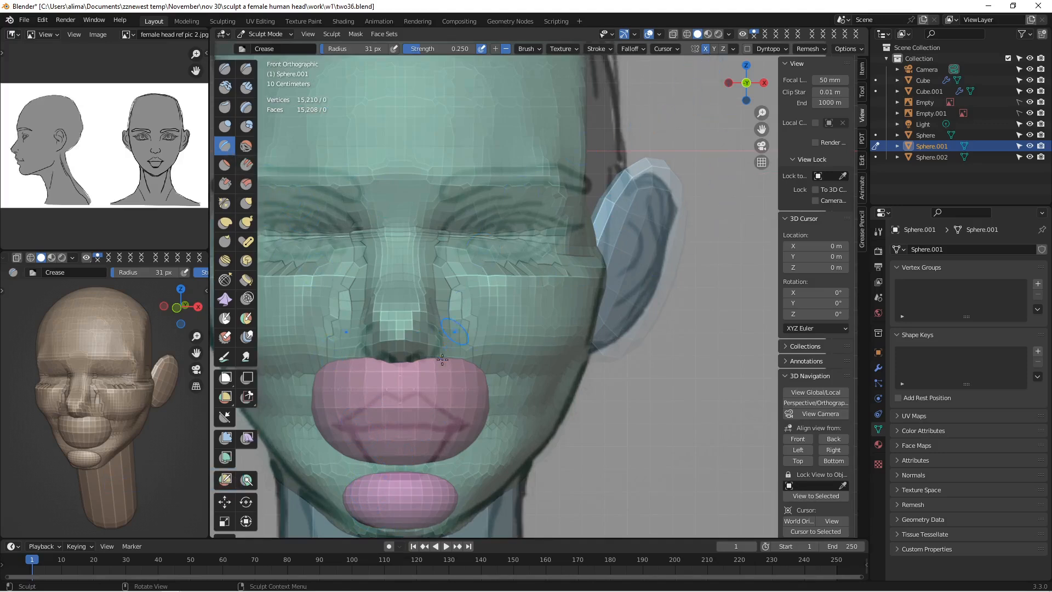
pyautogui.moveTo(342, 430)
pyautogui.mouseDown()
pyautogui.moveTo(422, 429)
pyautogui.moveTo(346, 429)
pyautogui.mouseUp()
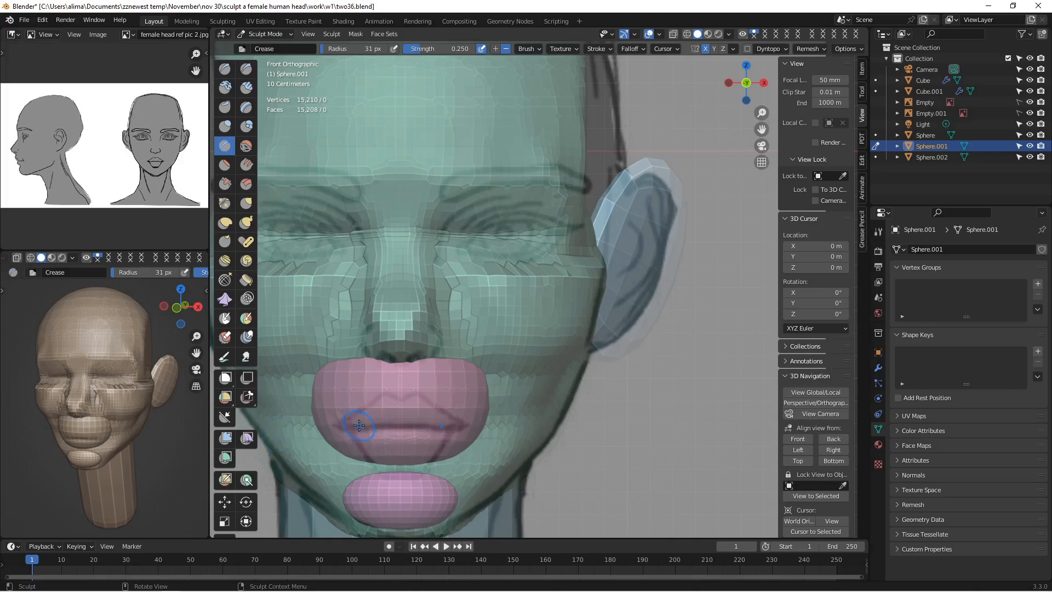
pyautogui.press('ctrl')
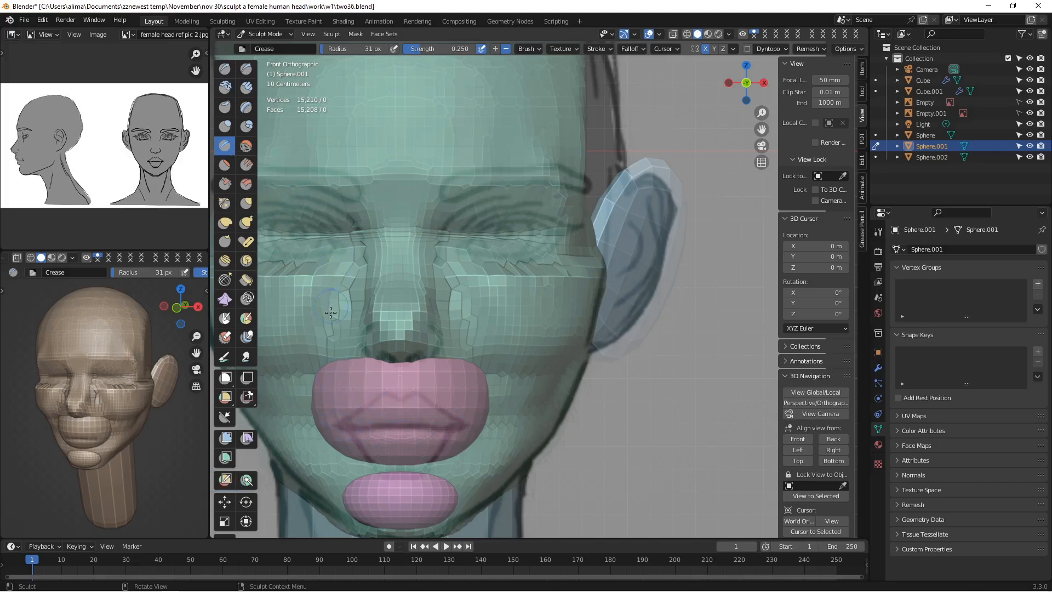
pyautogui.moveTo(336, 420)
pyautogui.keyDown('ctrl'); pyautogui.mouseDown()
pyautogui.moveTo(354, 400)
pyautogui.moveTo(407, 390)
pyautogui.moveTo(340, 410)
pyautogui.moveTo(416, 391)
pyautogui.moveTo(463, 431)
pyautogui.mouseUp(); pyautogui.keyUp('ctrl')
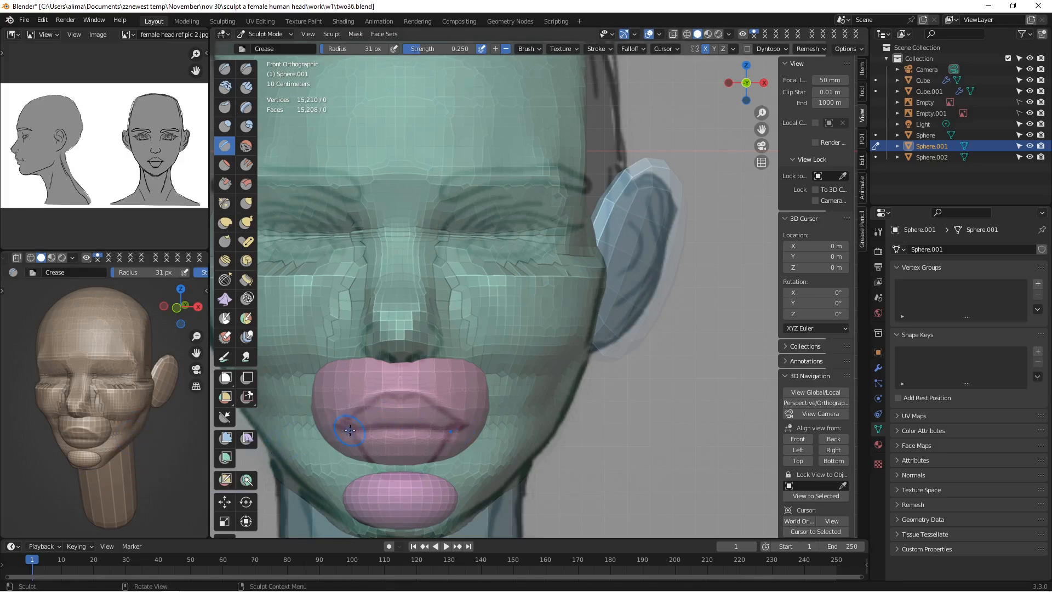
pyautogui.moveTo(349, 431); pyautogui.dragTo(463, 430)
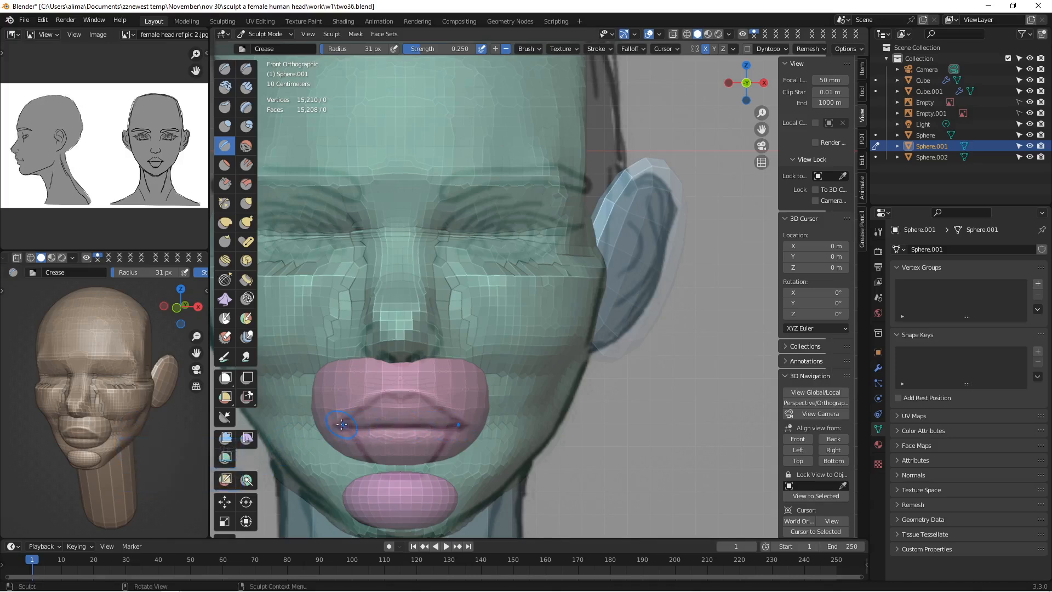
pyautogui.moveTo(342, 425)
pyautogui.keyDown('ctrl'); pyautogui.mouseDown()
pyautogui.moveTo(360, 401)
pyautogui.moveTo(397, 398)
pyautogui.moveTo(437, 398)
pyautogui.moveTo(463, 423)
pyautogui.mouseUp(); pyautogui.keyUp('ctrl')
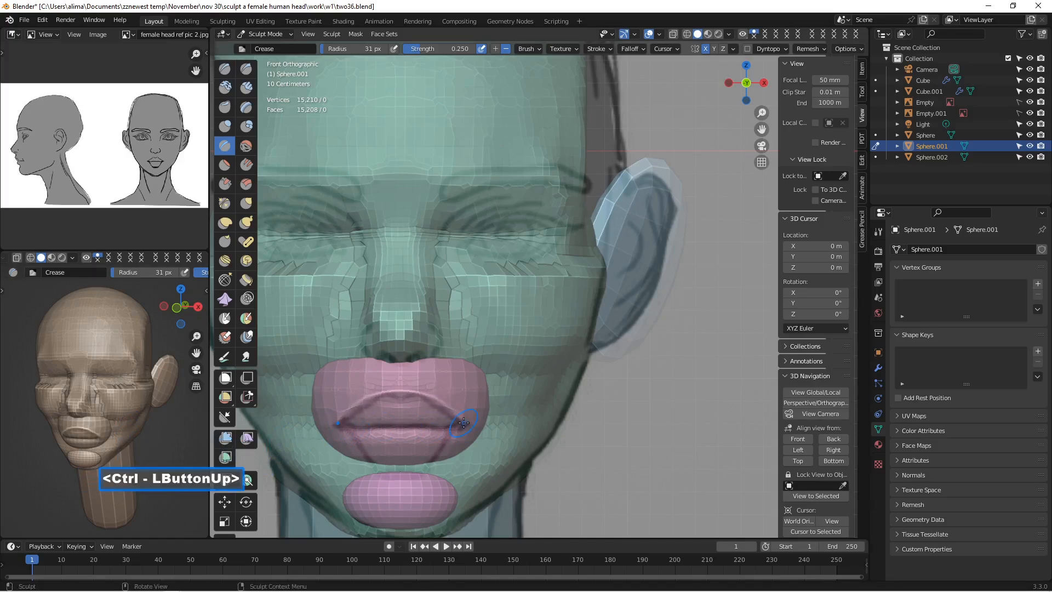
# Step: Deepen the parting line toward the mouth corners and build up the lower lip with inverted Crease strokes
pyautogui.scroll(2, 82, 410)
pyautogui.moveTo(83, 410); pyautogui.dragTo(107, 418, button='middle')
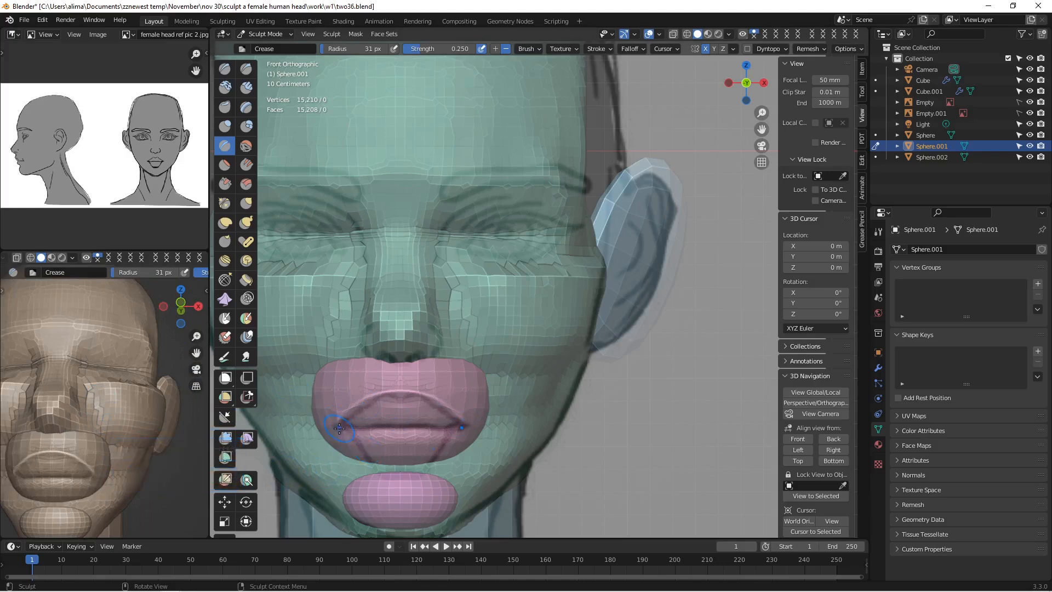
pyautogui.moveTo(362, 432)
pyautogui.mouseDown()
pyautogui.moveTo(340, 432)
pyautogui.moveTo(365, 429)
pyautogui.moveTo(351, 428)
pyautogui.mouseUp()
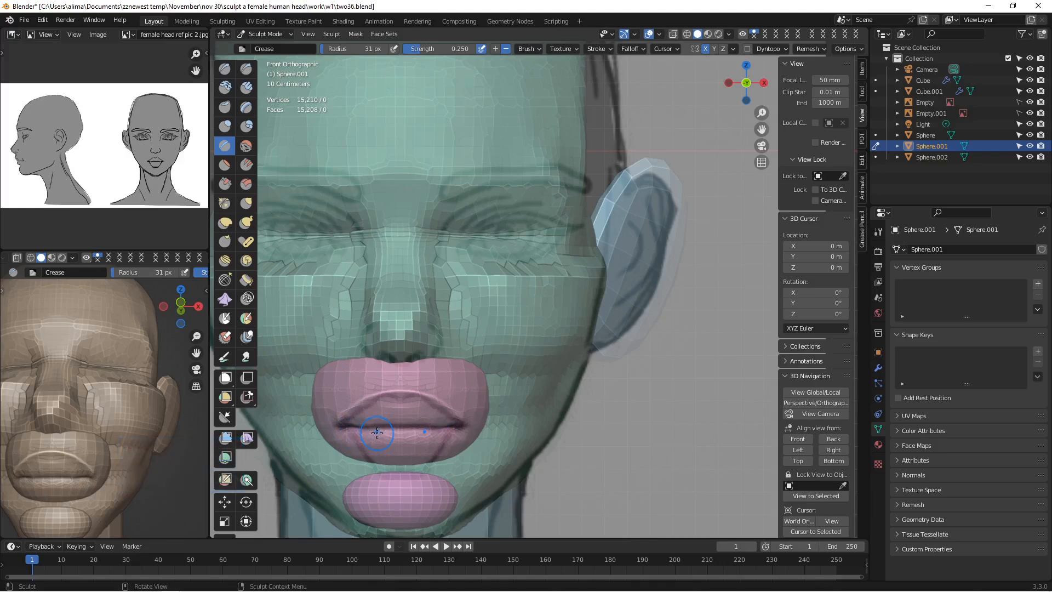
pyautogui.press('ctrl')
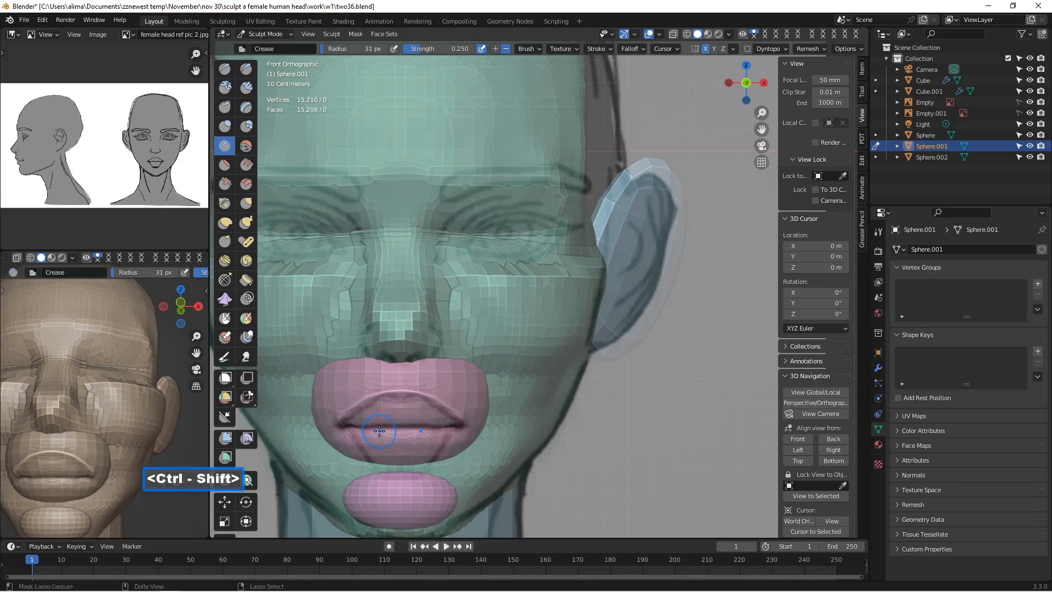
pyautogui.moveTo(384, 431)
pyautogui.keyDown('ctrl'); pyautogui.mouseDown()
pyautogui.moveTo(341, 427)
pyautogui.moveTo(373, 394)
pyautogui.moveTo(404, 392)
pyautogui.moveTo(436, 399)
pyautogui.moveTo(465, 426)
pyautogui.mouseUp(); pyautogui.keyUp('ctrl')
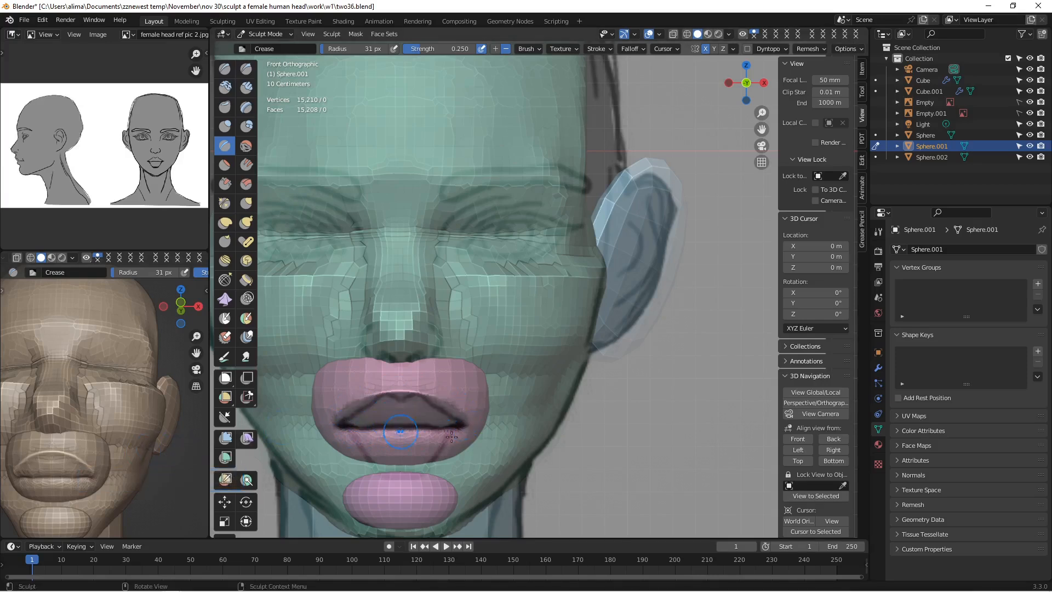
# Step: Choose the Elastic Deform brush, set its radius to 53 px, and reshape the lower lip's profile to the side reference
pyautogui.click(832, 449)
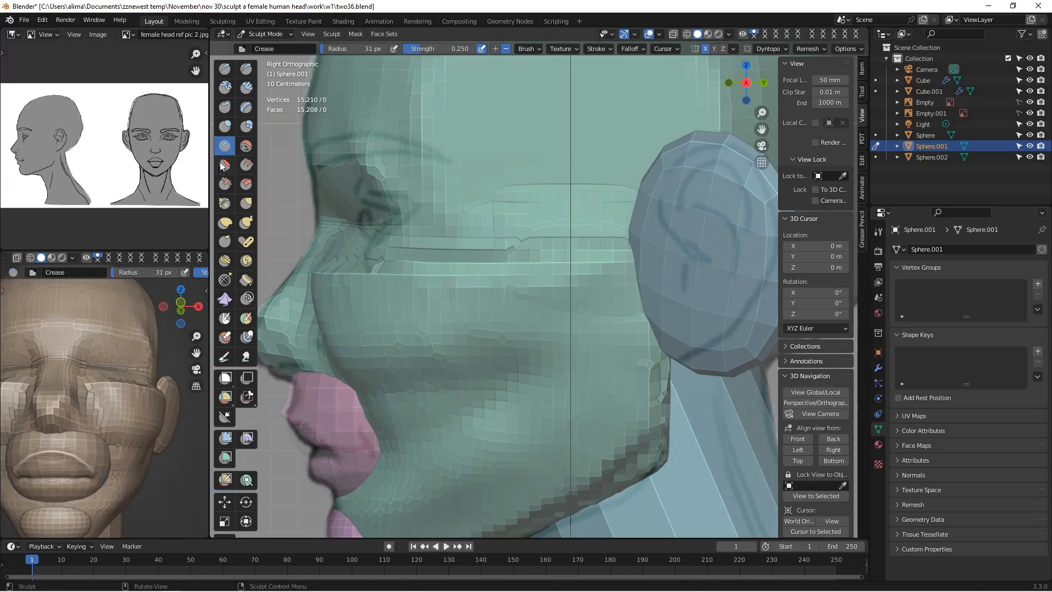
pyautogui.click(224, 222)
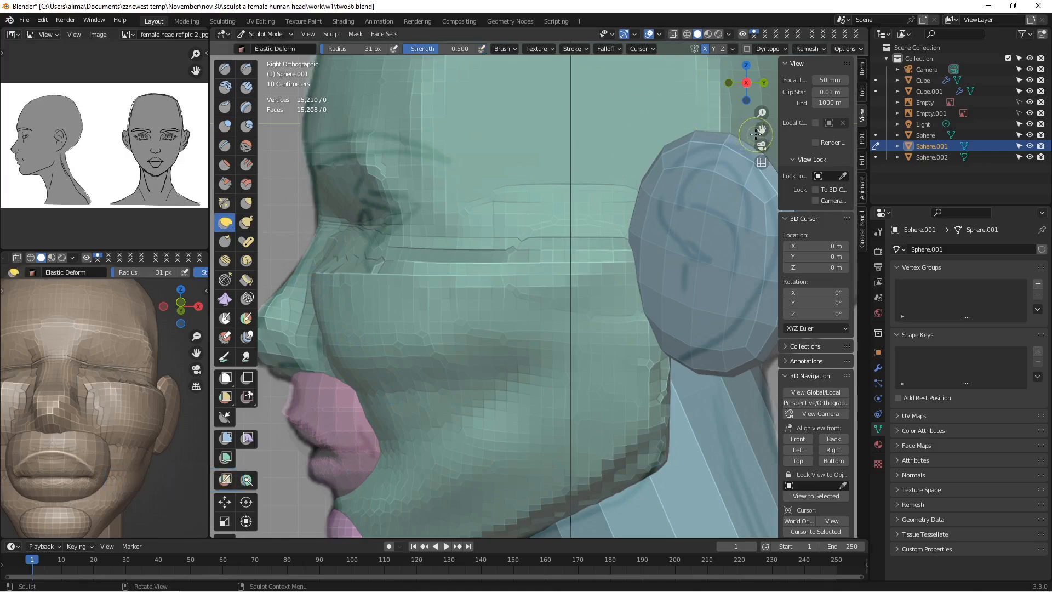
pyautogui.moveTo(753, 137)
pyautogui.mouseDown()
pyautogui.moveTo(786, 122)
pyautogui.moveTo(813, 76)
pyautogui.mouseUp()
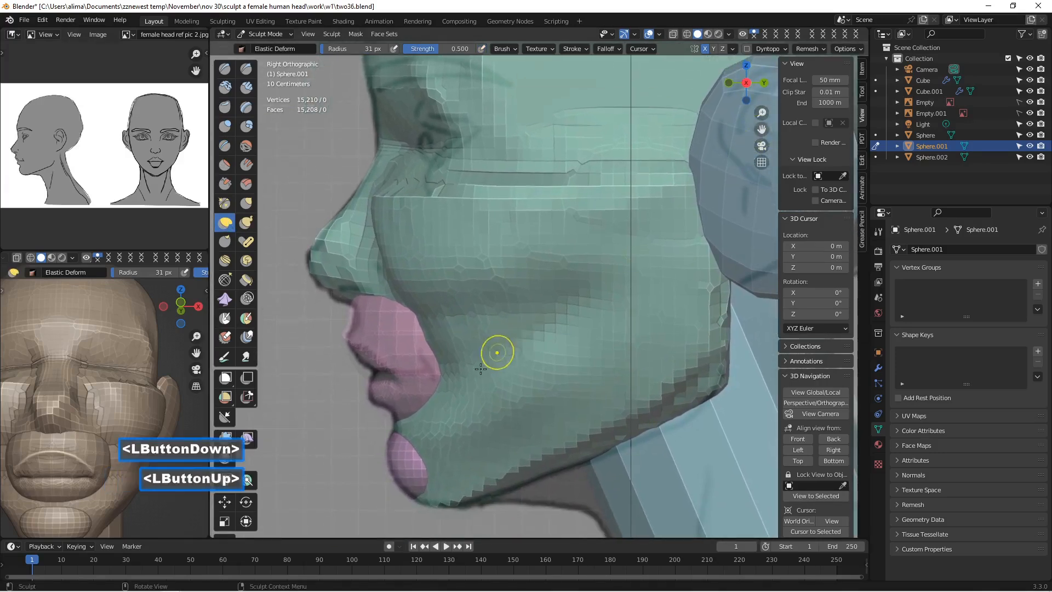
pyautogui.press('f')
pyautogui.click(412, 440)
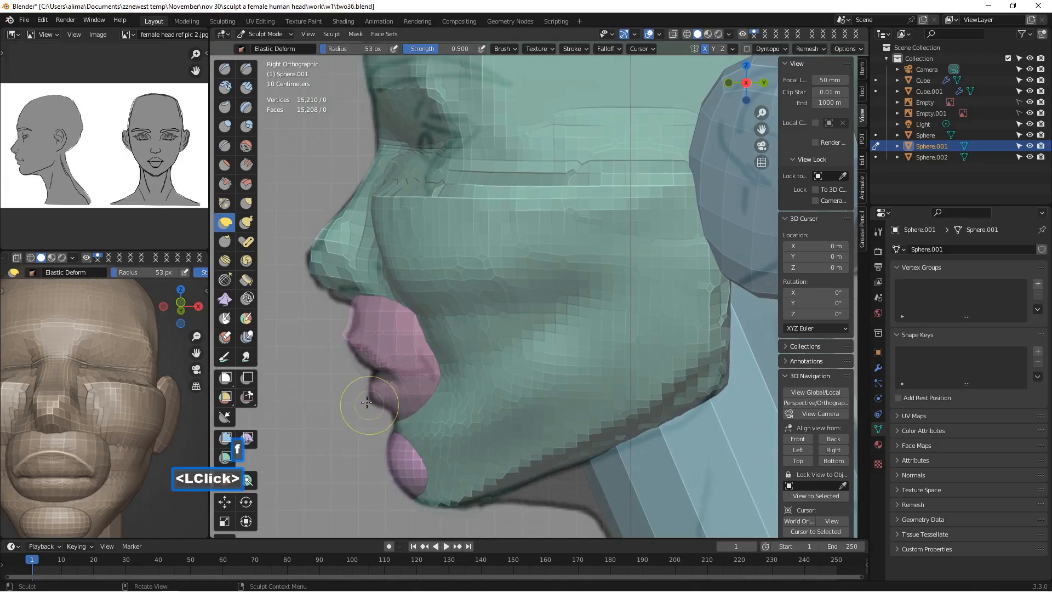
pyautogui.moveTo(370, 395); pyautogui.dragTo(403, 394)
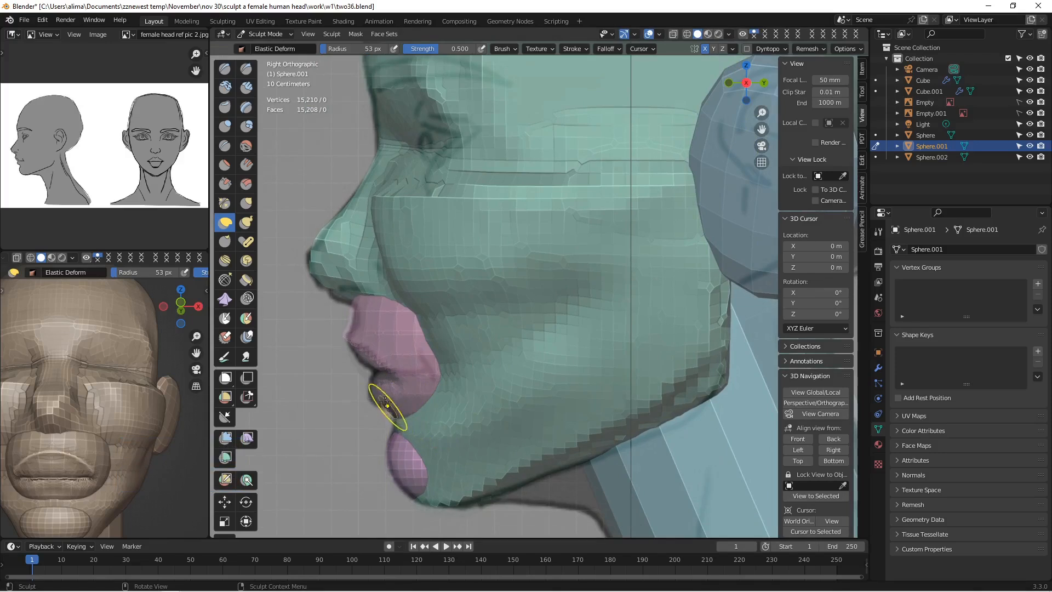
pyautogui.moveTo(381, 392); pyautogui.dragTo(379, 393)
pyautogui.moveTo(395, 415)
pyautogui.mouseDown()
pyautogui.moveTo(408, 406)
pyautogui.moveTo(376, 403)
pyautogui.moveTo(365, 422)
pyautogui.mouseUp()
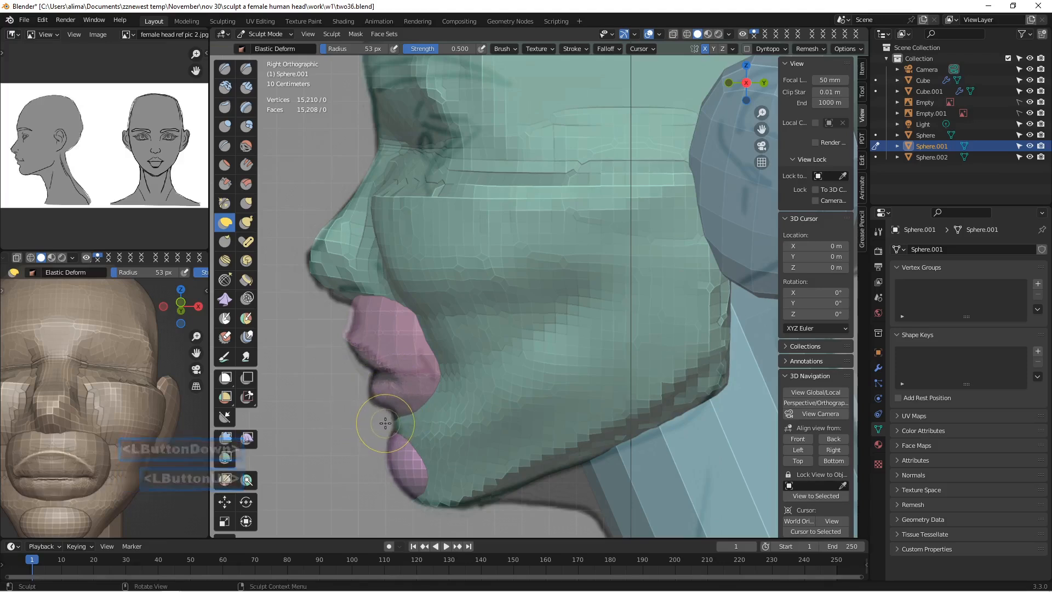
# Step: Reduce the Elastic Deform radius to 28 px and push in the underside of the lower lip along the side reference
pyautogui.press('f')
pyautogui.click(386, 421)
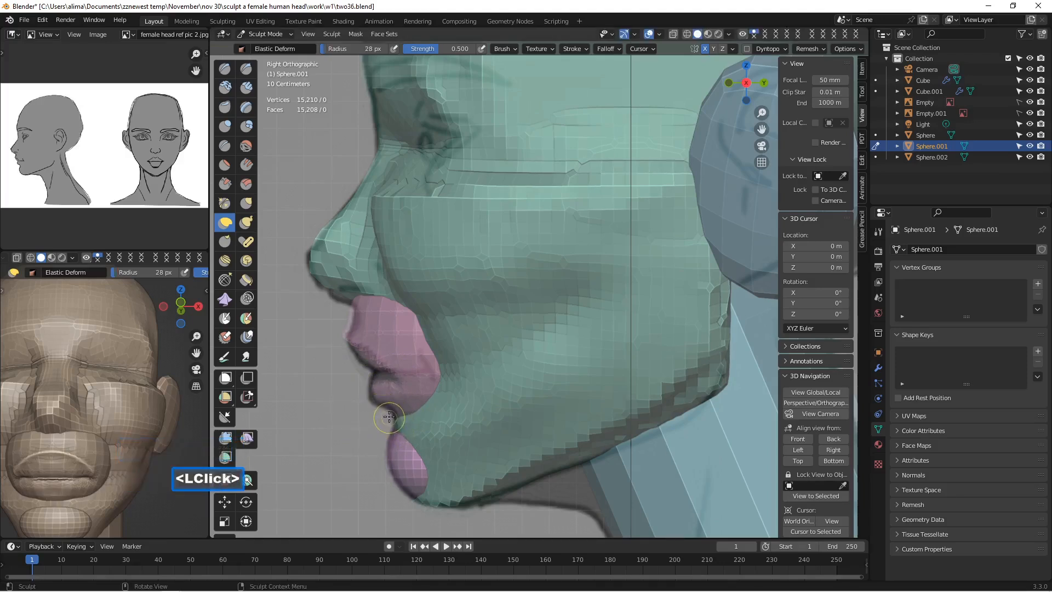
pyautogui.moveTo(395, 418); pyautogui.dragTo(412, 400)
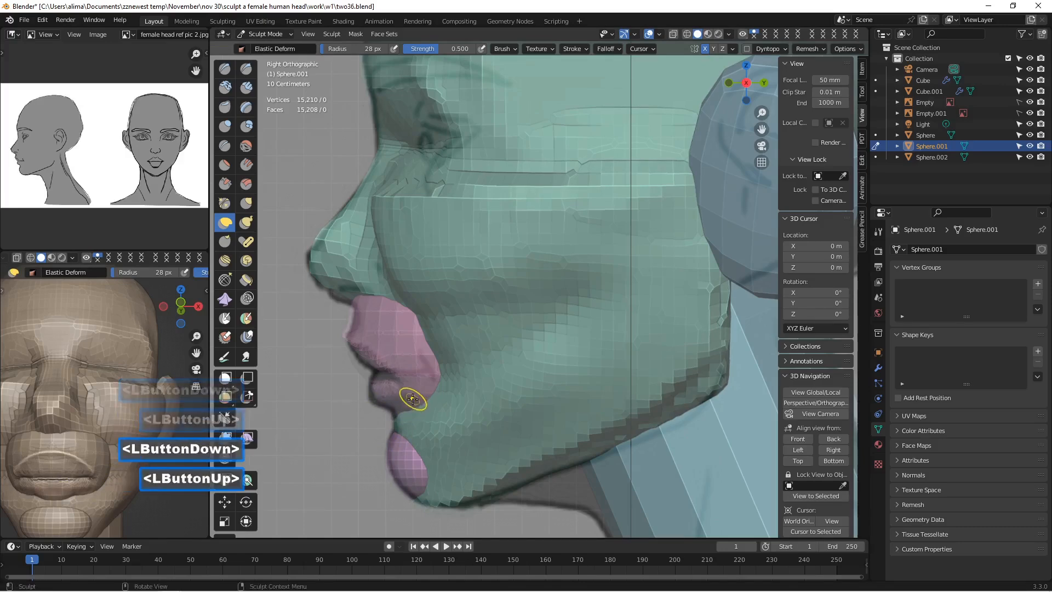
# Step: Choose the Inflate/Deflate brush, set its radius to 48 px, and puff up the lower lip
pyautogui.scroll(-2, 412, 400)
pyautogui.moveTo(395, 404)
pyautogui.mouseDown(button='middle')
pyautogui.moveTo(520, 370)
pyautogui.moveTo(476, 326)
pyautogui.mouseUp(button='middle')
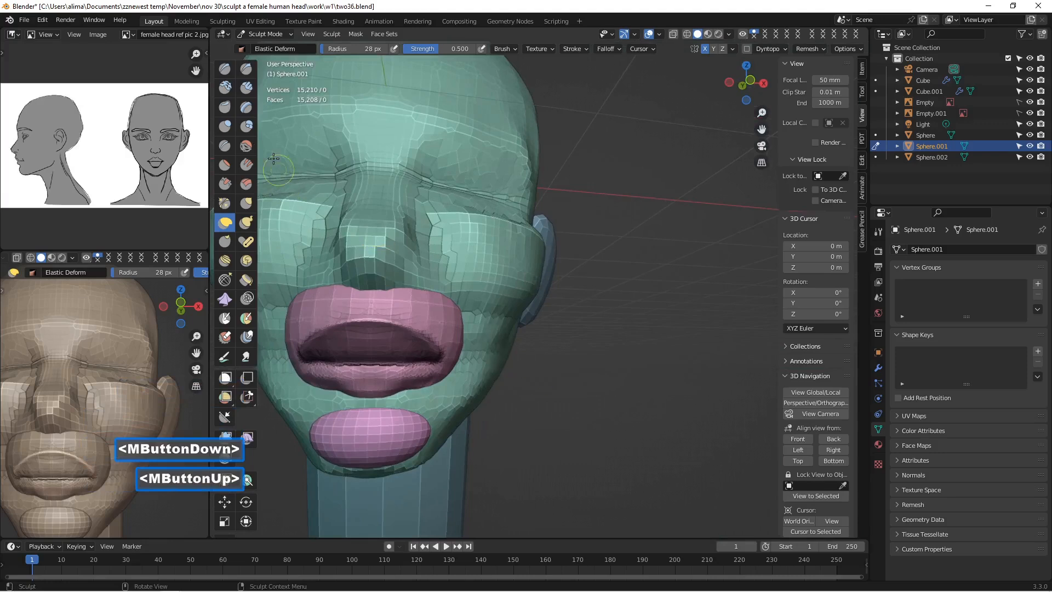
pyautogui.click(225, 126)
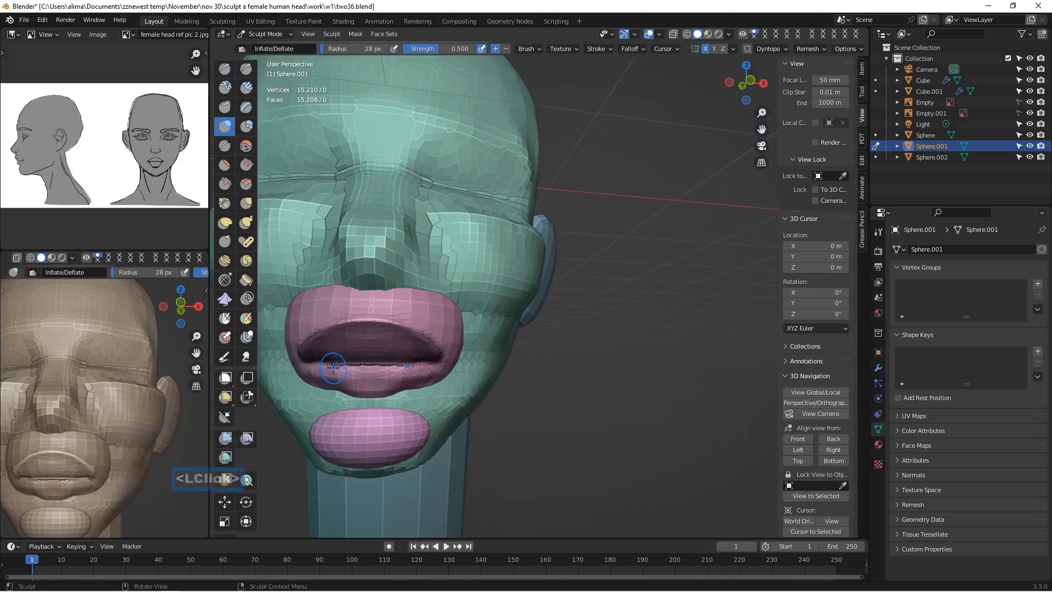
pyautogui.press('f')
pyautogui.click(345, 345)
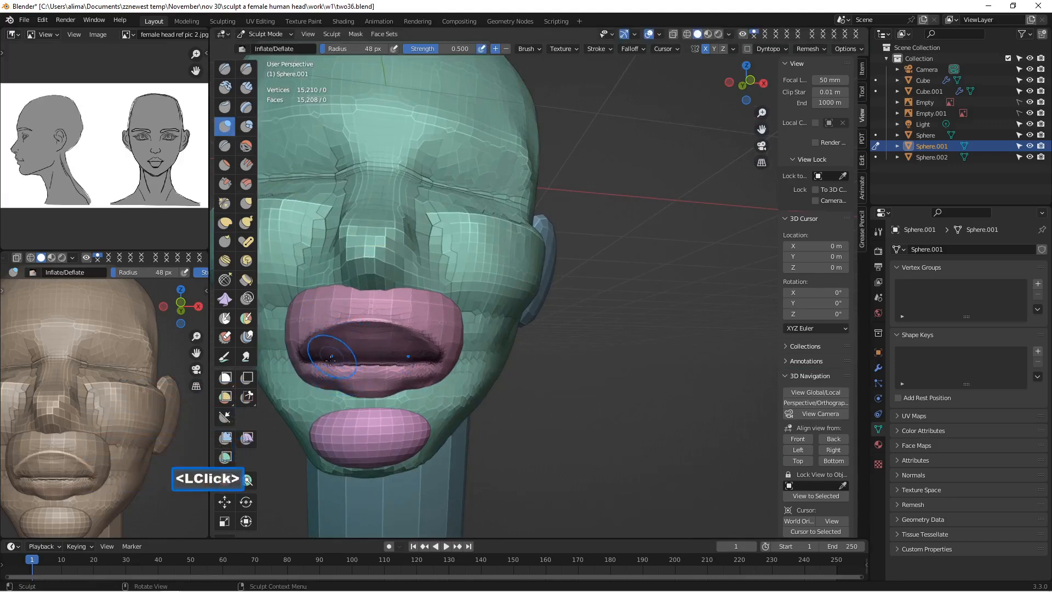
pyautogui.moveTo(340, 353); pyautogui.dragTo(323, 370)
pyautogui.moveTo(413, 380); pyautogui.dragTo(343, 379)
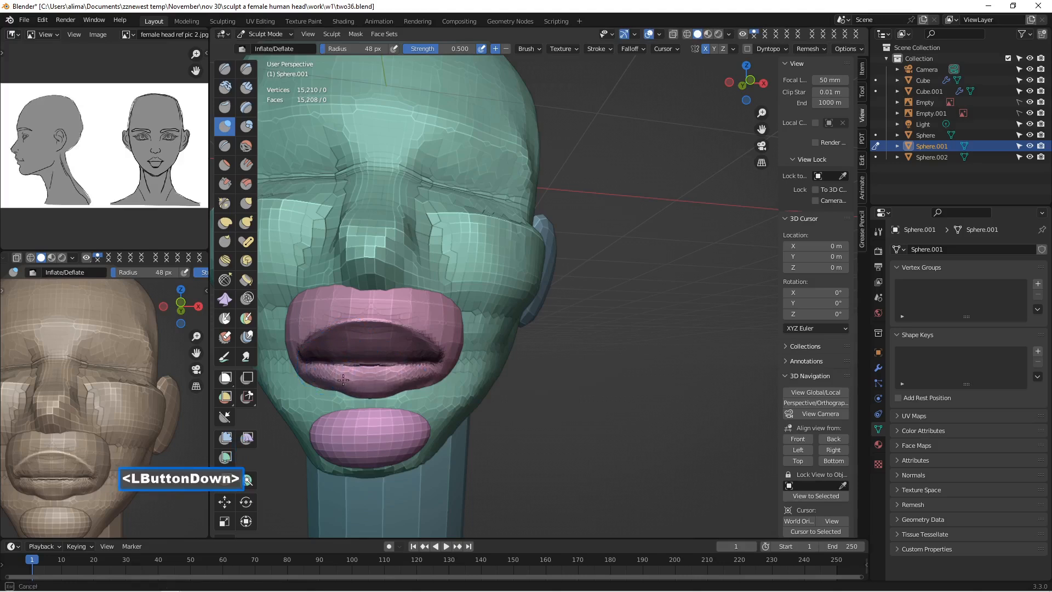
pyautogui.moveTo(421, 371)
pyautogui.mouseDown()
pyautogui.moveTo(440, 383)
pyautogui.moveTo(395, 375)
pyautogui.moveTo(417, 375)
pyautogui.mouseUp()
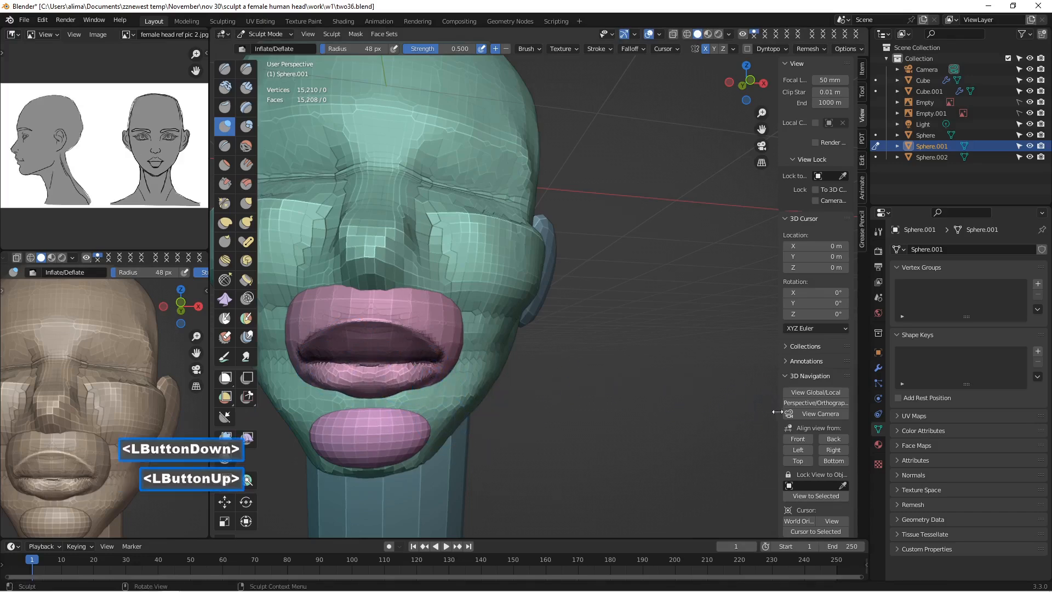
# Step: Check the lower lip against the side reference and inflate it further toward the mouth corners
pyautogui.click(835, 449)
pyautogui.scroll(3, 474, 398)
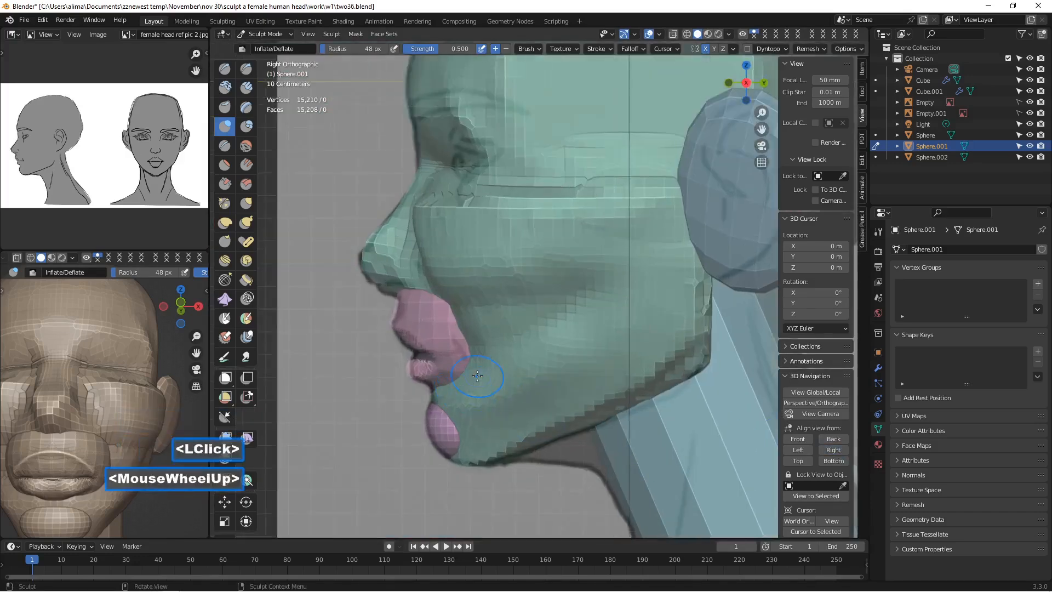
pyautogui.scroll(1, 471, 402)
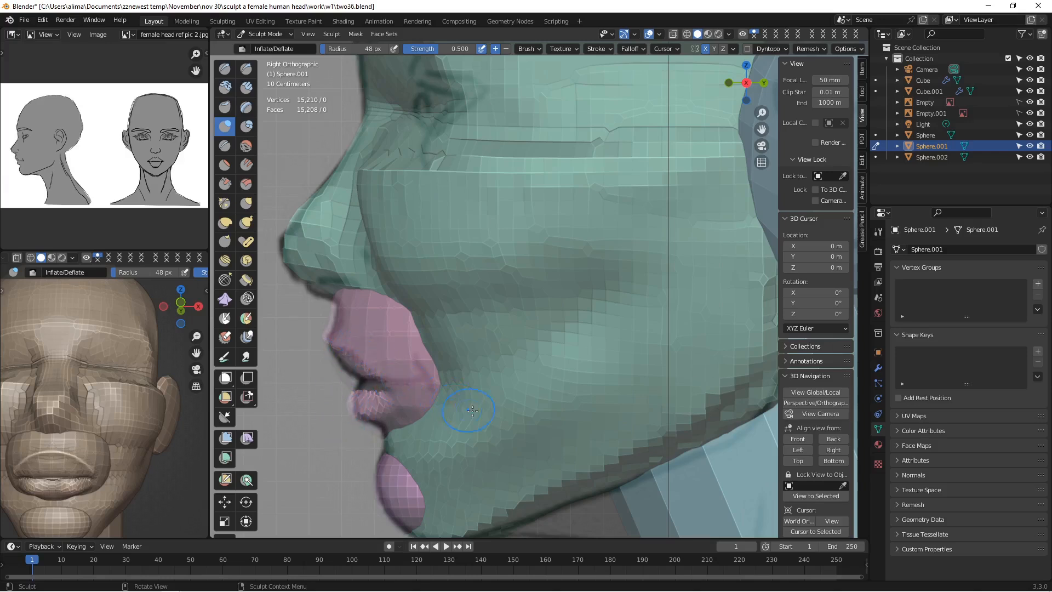
pyautogui.scroll(-1, 473, 411)
pyautogui.moveTo(471, 409); pyautogui.dragTo(568, 332, button='middle')
pyautogui.scroll(-1, 521, 370)
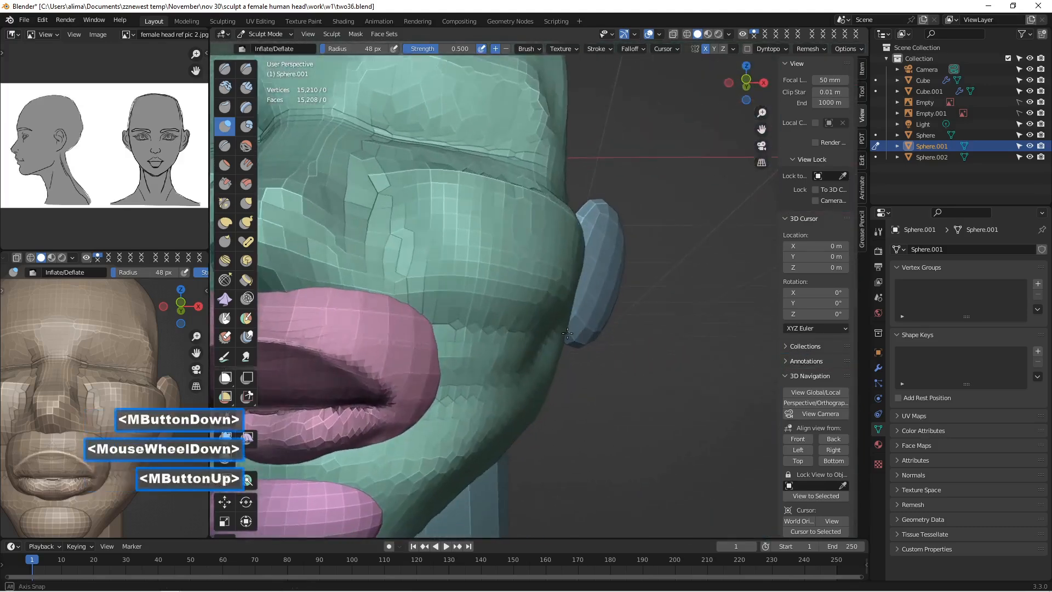
pyautogui.scroll(-1, 567, 333)
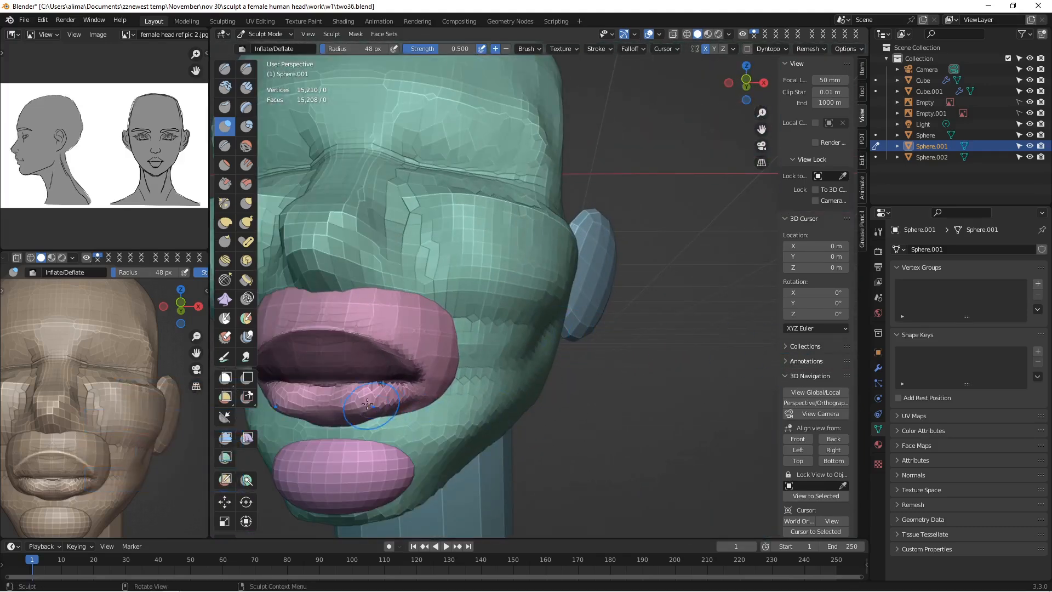
pyautogui.moveTo(367, 404)
pyautogui.mouseDown()
pyautogui.moveTo(331, 395)
pyautogui.moveTo(411, 400)
pyautogui.mouseUp()
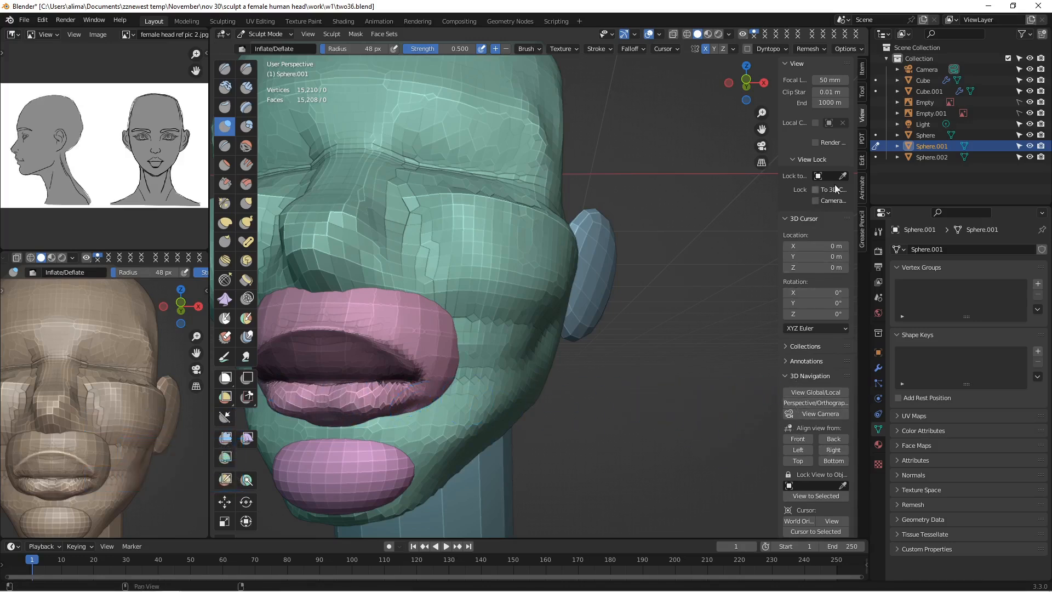
# Step: Invert the mask on the mouth sphere and inflate the exposed upper lip from its centre toward the corners
pyautogui.moveTo(762, 129); pyautogui.dragTo(687, 197)
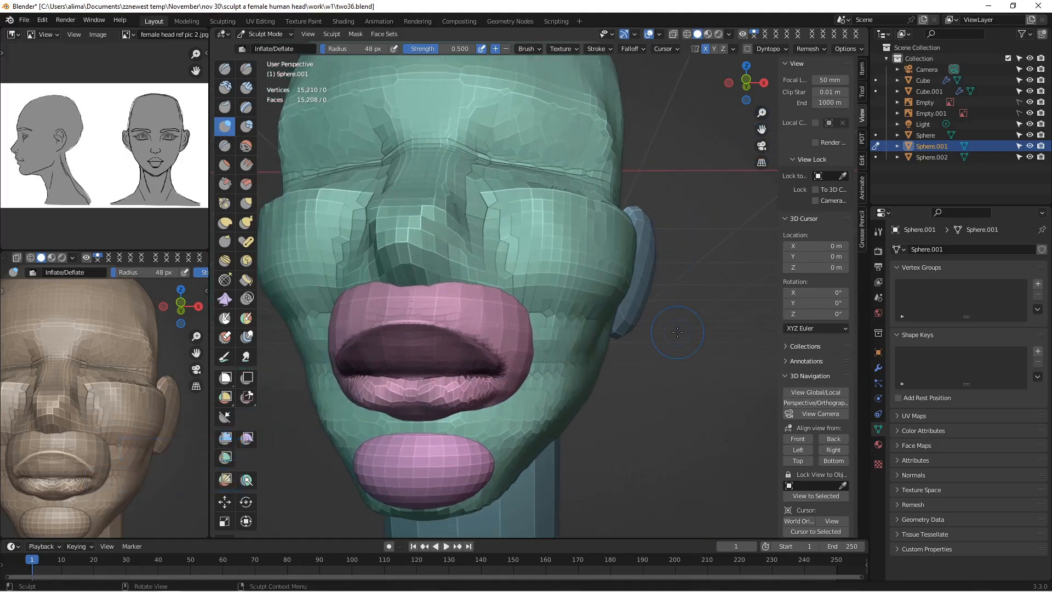
pyautogui.press('ctrl')
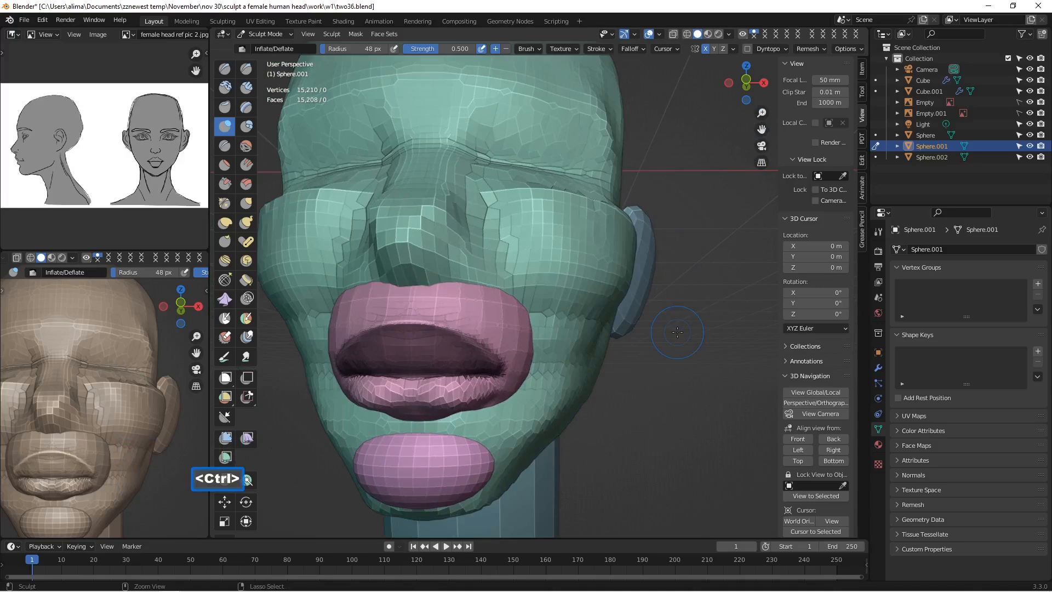
pyautogui.hotkey('ctrl', 'i')
pyautogui.moveTo(681, 340); pyautogui.dragTo(533, 370, button='middle')
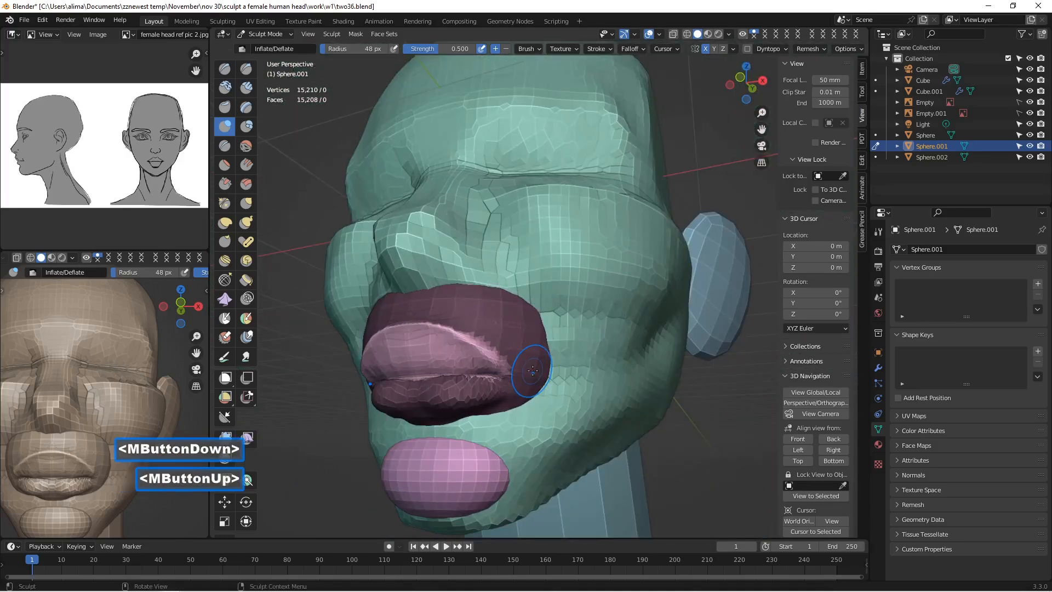
pyautogui.click(452, 353)
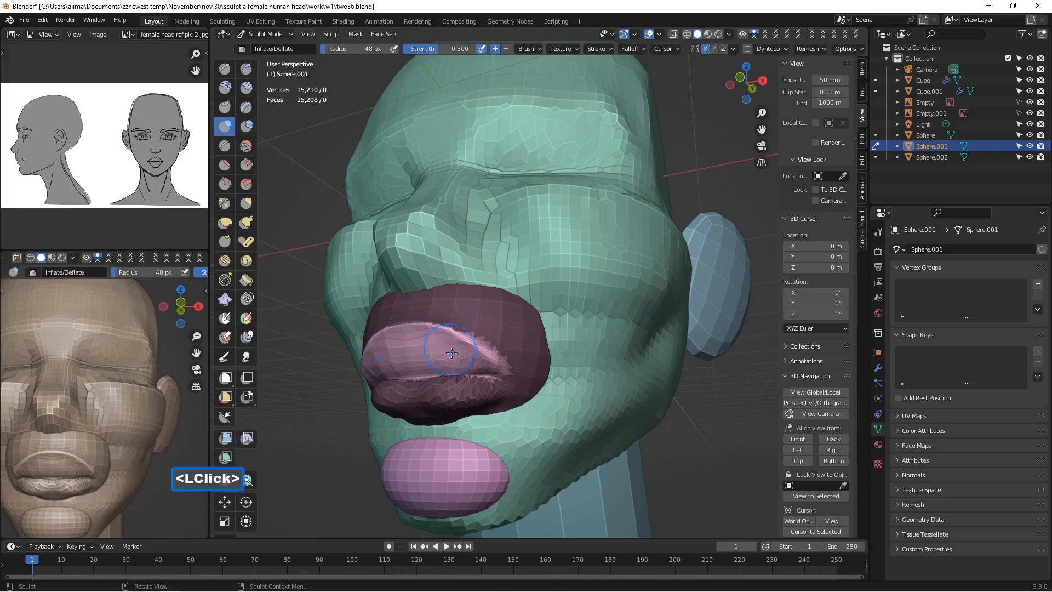
pyautogui.moveTo(450, 355)
pyautogui.mouseDown()
pyautogui.moveTo(414, 359)
pyautogui.moveTo(487, 361)
pyautogui.mouseUp()
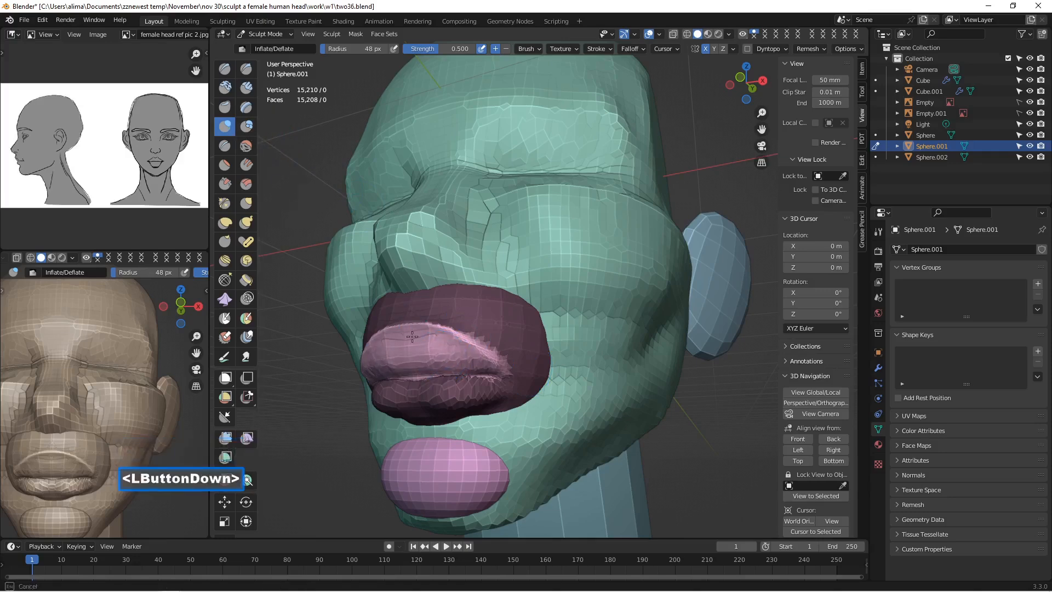
pyautogui.moveTo(412, 337); pyautogui.dragTo(416, 340)
pyautogui.moveTo(416, 340)
pyautogui.mouseDown(button='middle')
pyautogui.moveTo(339, 345)
pyautogui.moveTo(461, 355)
pyautogui.mouseUp(button='middle')
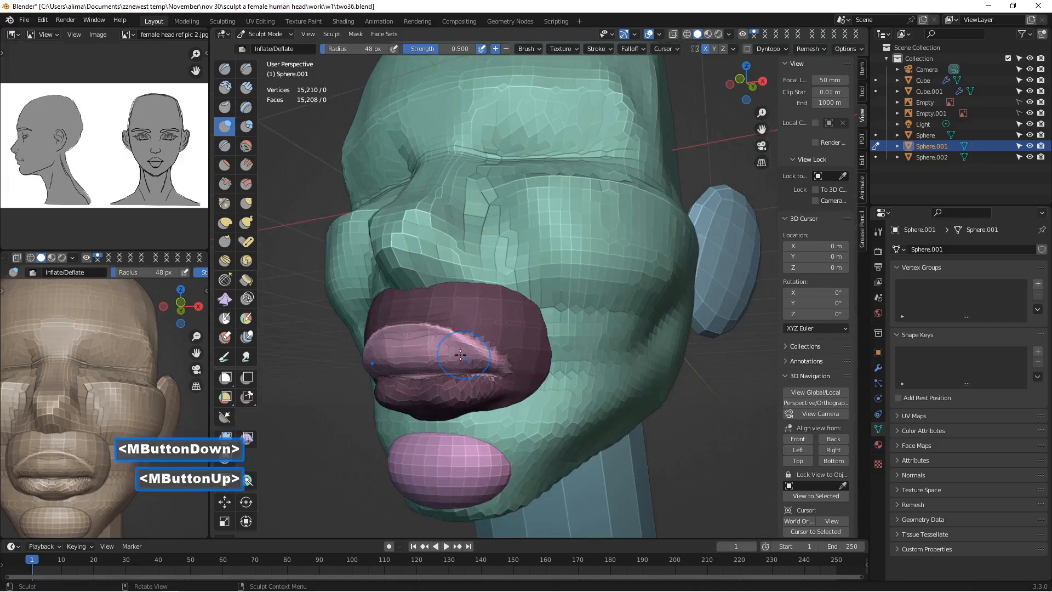
pyautogui.moveTo(460, 355)
pyautogui.mouseDown()
pyautogui.moveTo(406, 341)
pyautogui.moveTo(487, 360)
pyautogui.mouseUp()
pyautogui.doubleClick(469, 357)
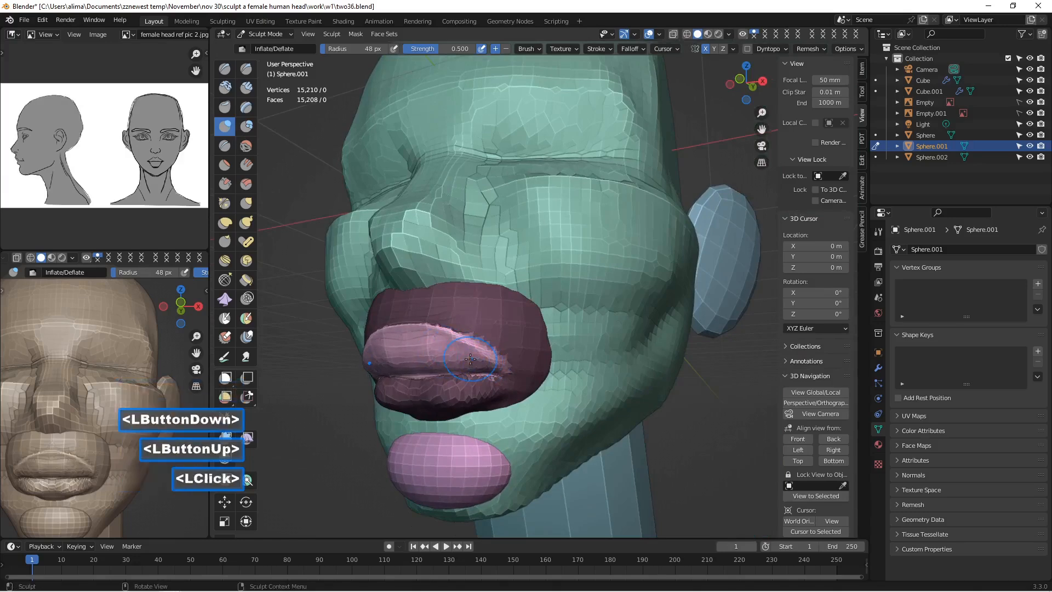
# Step: Compare the upper lip with the side reference and invert the mask again to protect the upper lip
pyautogui.moveTo(459, 356)
pyautogui.mouseDown(button='middle')
pyautogui.moveTo(385, 361)
pyautogui.moveTo(548, 351)
pyautogui.mouseUp(button='middle')
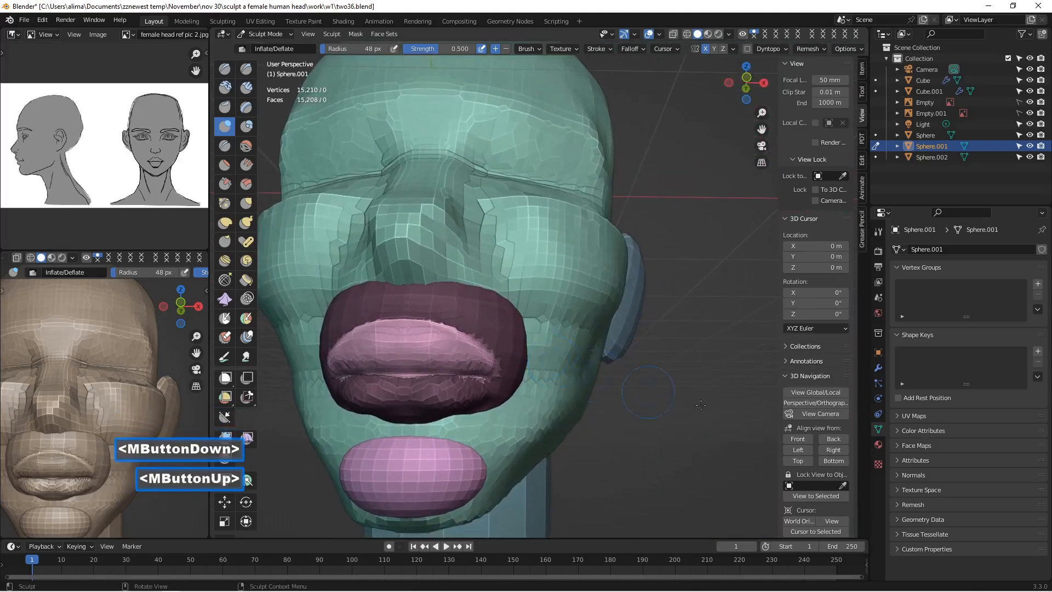
pyautogui.moveTo(711, 409); pyautogui.dragTo(488, 407, button='middle')
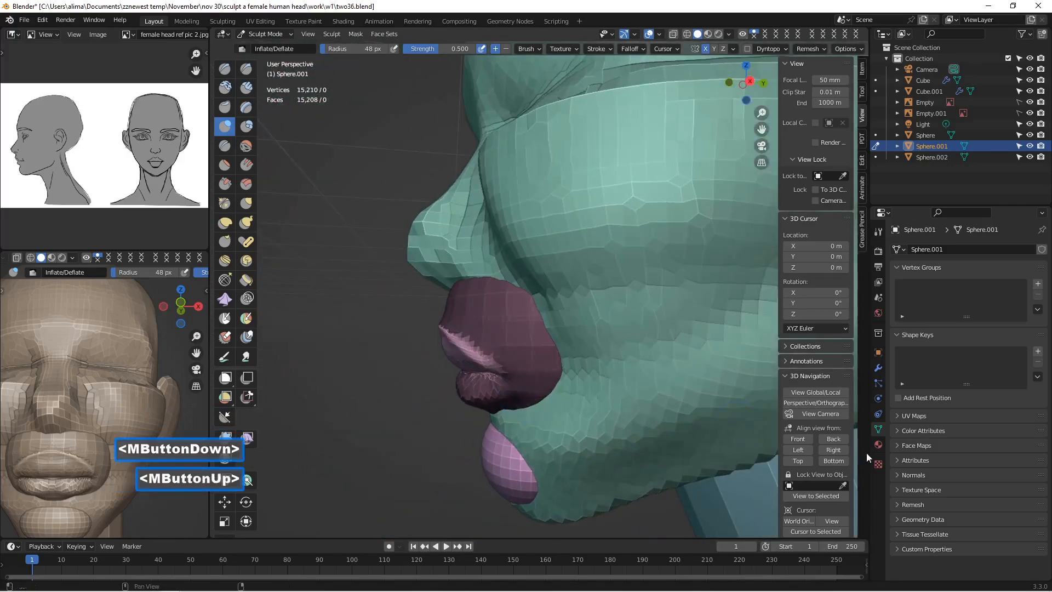
pyautogui.click(842, 449)
pyautogui.scroll(4, 608, 449)
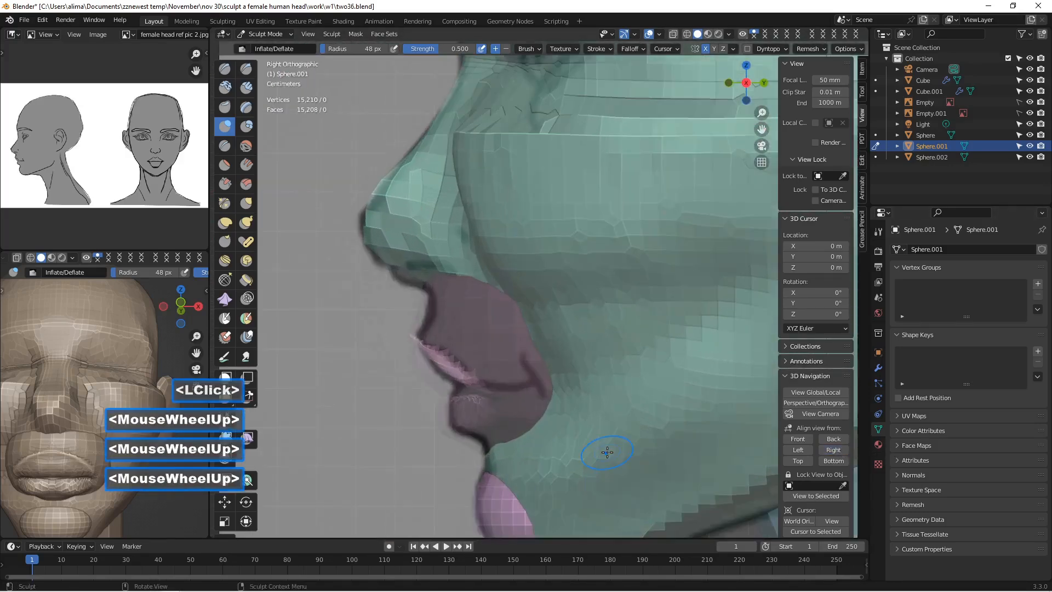
pyautogui.scroll(2, 447, 434)
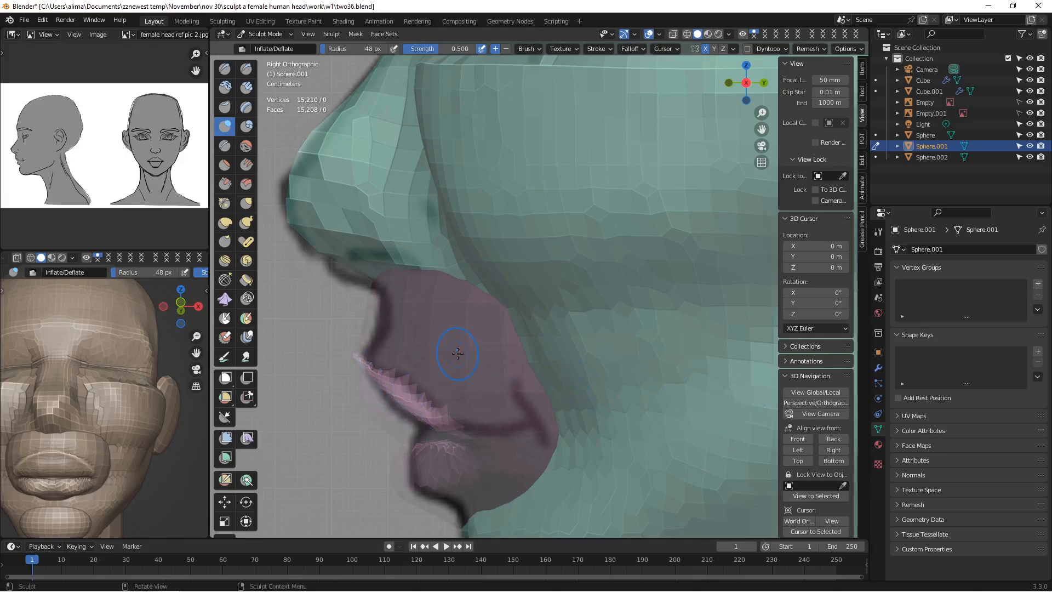
pyautogui.scroll(-1, 382, 346)
pyautogui.moveTo(382, 346)
pyautogui.mouseDown(button='middle')
pyautogui.moveTo(413, 364)
pyautogui.moveTo(395, 350)
pyautogui.moveTo(470, 335)
pyautogui.moveTo(439, 334)
pyautogui.moveTo(638, 395)
pyautogui.mouseUp(button='middle')
pyautogui.scroll(-1, 413, 364)
pyautogui.scroll(-1, 404, 347)
pyautogui.hotkey('ctrl', 'i')
# Step: Set the Inflate/Deflate radius to 99 px and build up the area just above the upper lip along the side reference
pyautogui.click(822, 450)
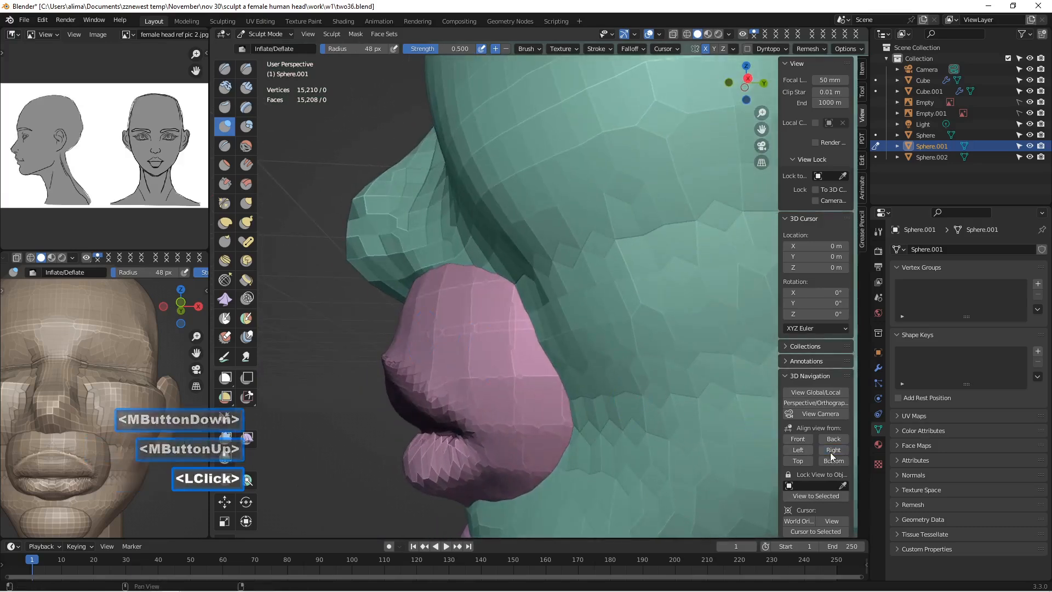
pyautogui.scroll(4, 371, 327)
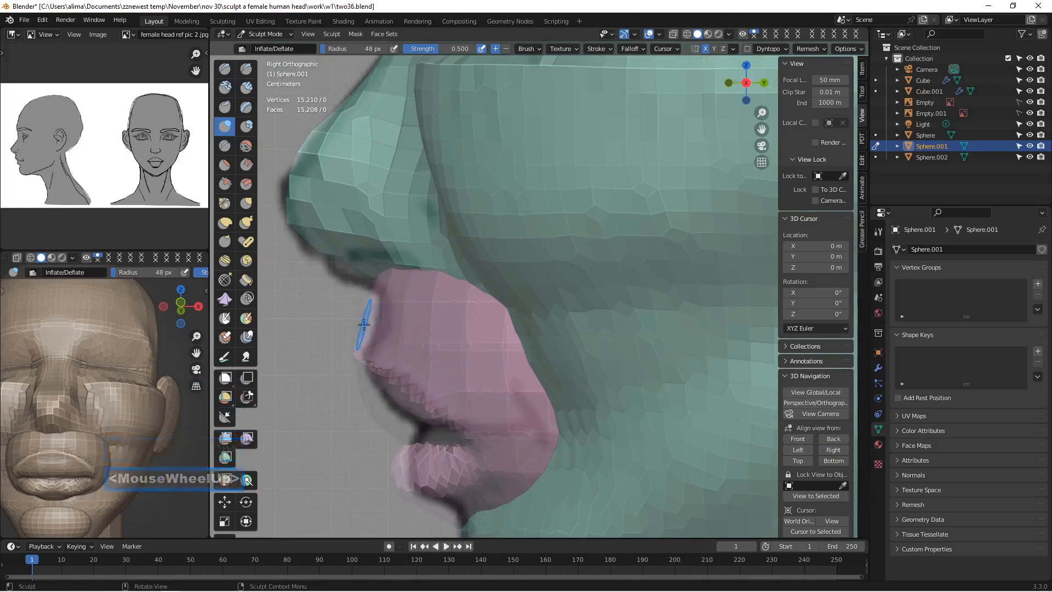
pyautogui.click(383, 329)
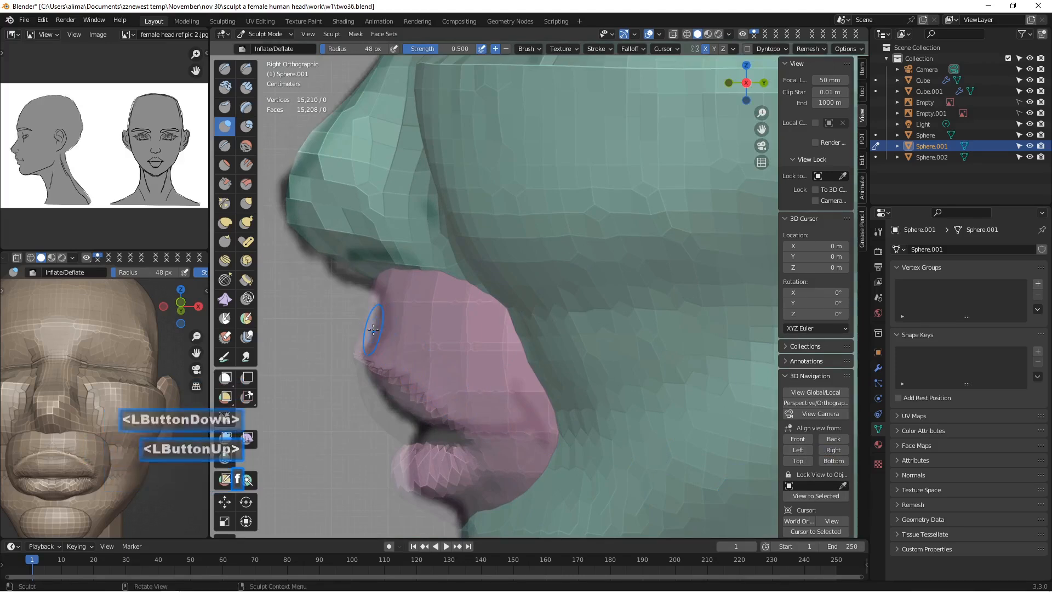
pyautogui.press('f')
pyautogui.click(365, 328)
pyautogui.click(365, 329)
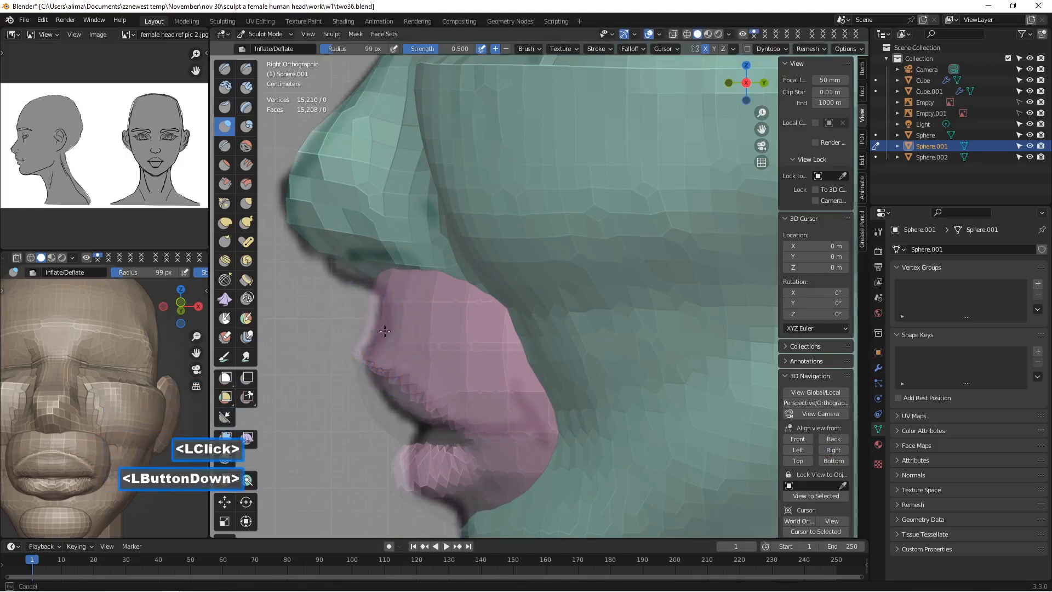
pyautogui.moveTo(385, 330); pyautogui.dragTo(384, 331)
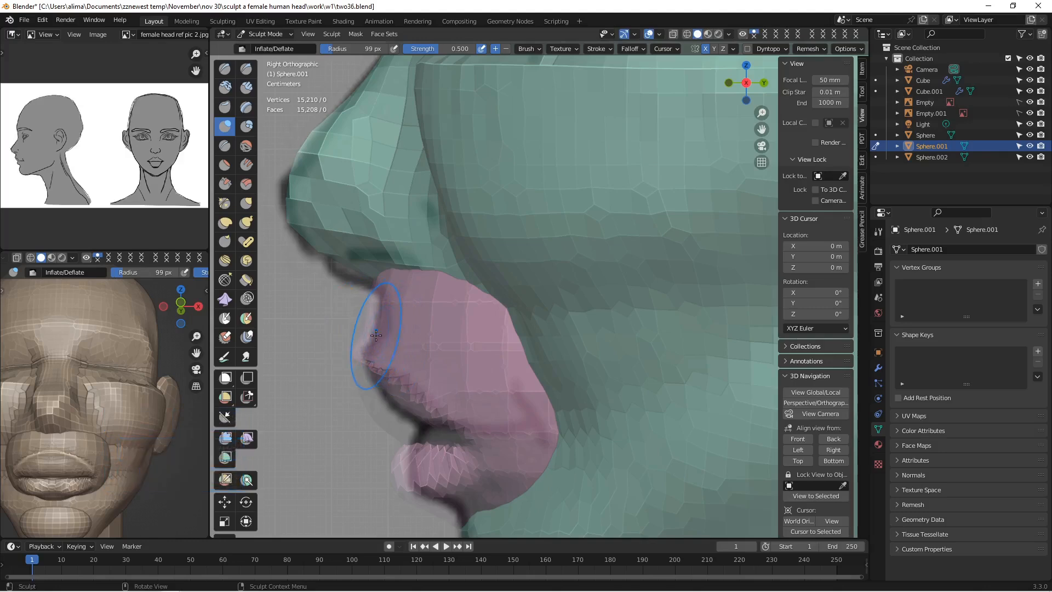
pyautogui.moveTo(385, 330)
pyautogui.mouseDown(button='middle')
pyautogui.moveTo(371, 345)
pyautogui.moveTo(383, 349)
pyautogui.mouseUp(button='middle')
pyautogui.scroll(-2, 384, 348)
pyautogui.scroll(-2, 384, 349)
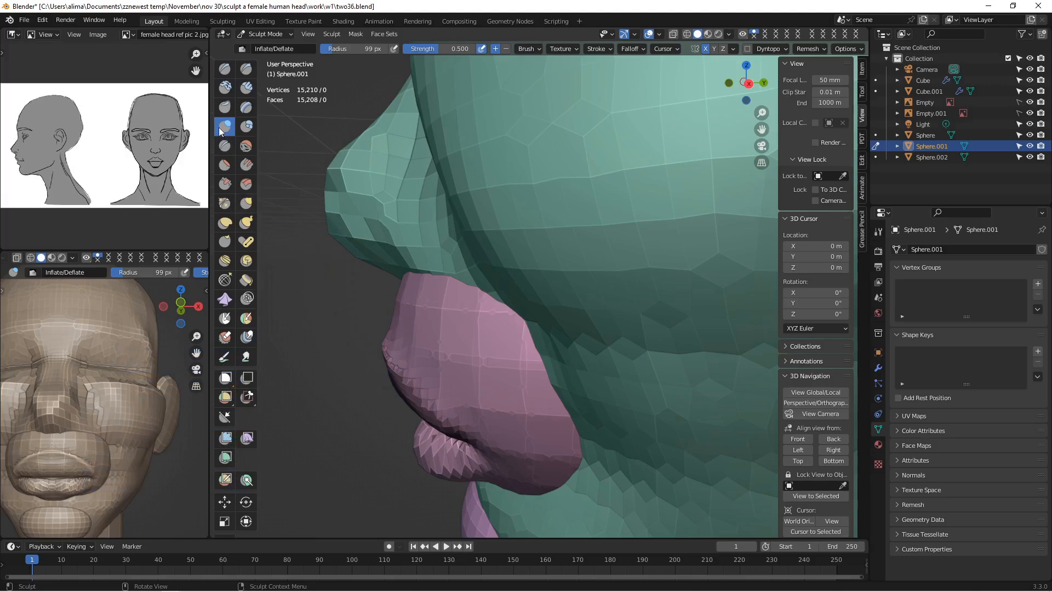
# Step: Pull the upper lip toward the side reference outline with Elastic Deform at a 51 px radius
pyautogui.click(834, 450)
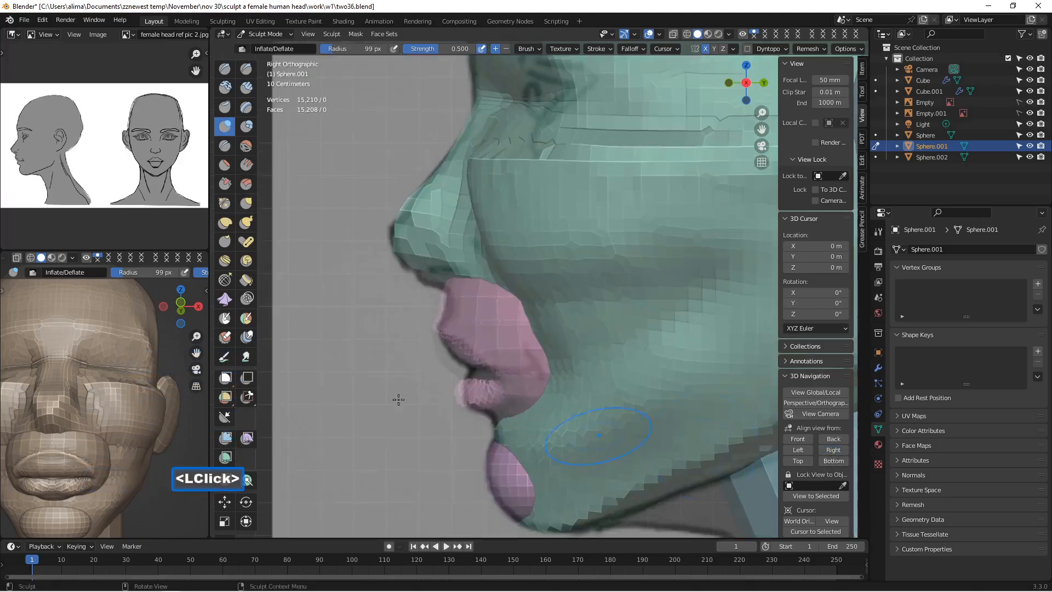
pyautogui.click(226, 225)
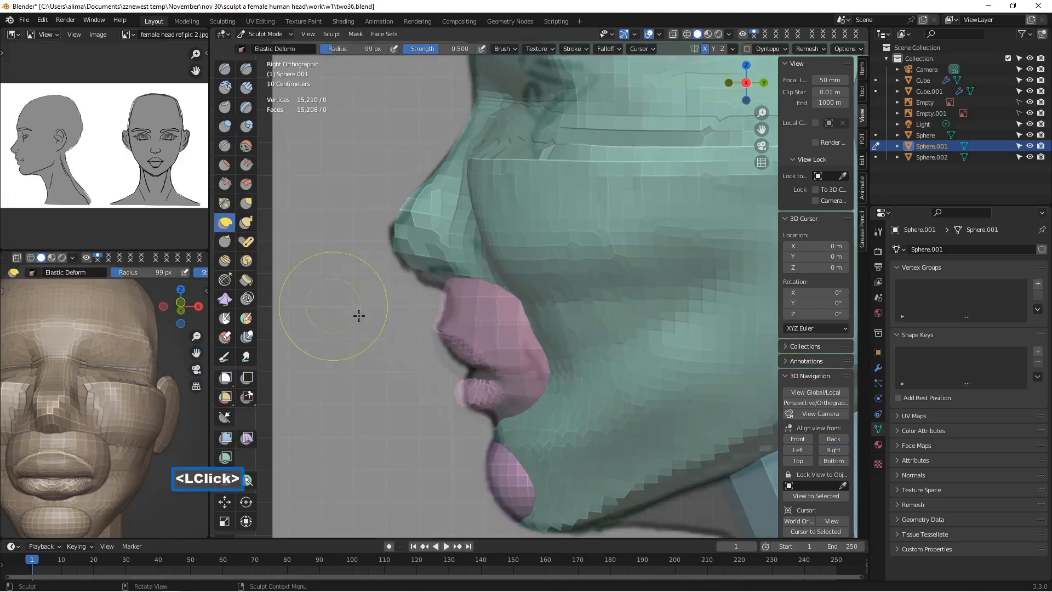
pyautogui.press('f')
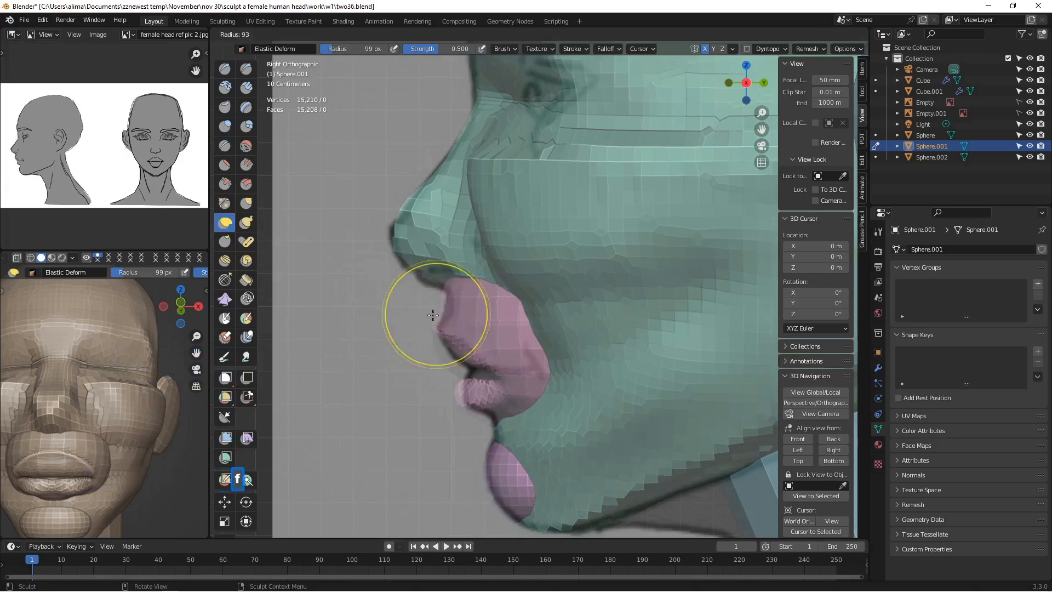
pyautogui.click(408, 317)
pyautogui.moveTo(437, 308); pyautogui.dragTo(469, 316)
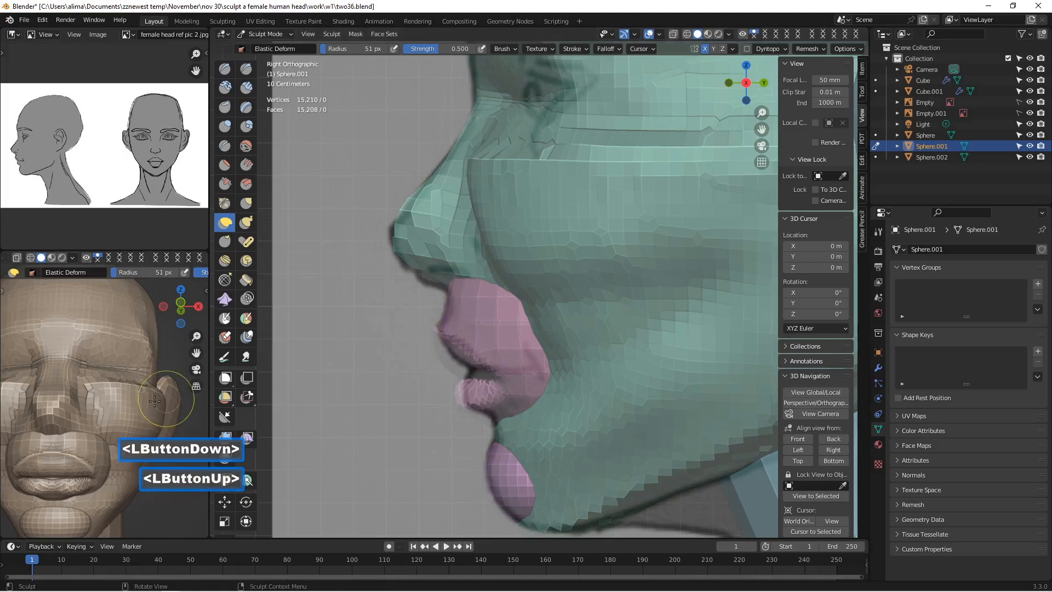
# Step: Adjust the lower lip to the side reference with Elastic Deform, using a 43 px and then a 66 px radius
pyautogui.press('f')
pyautogui.click(486, 422)
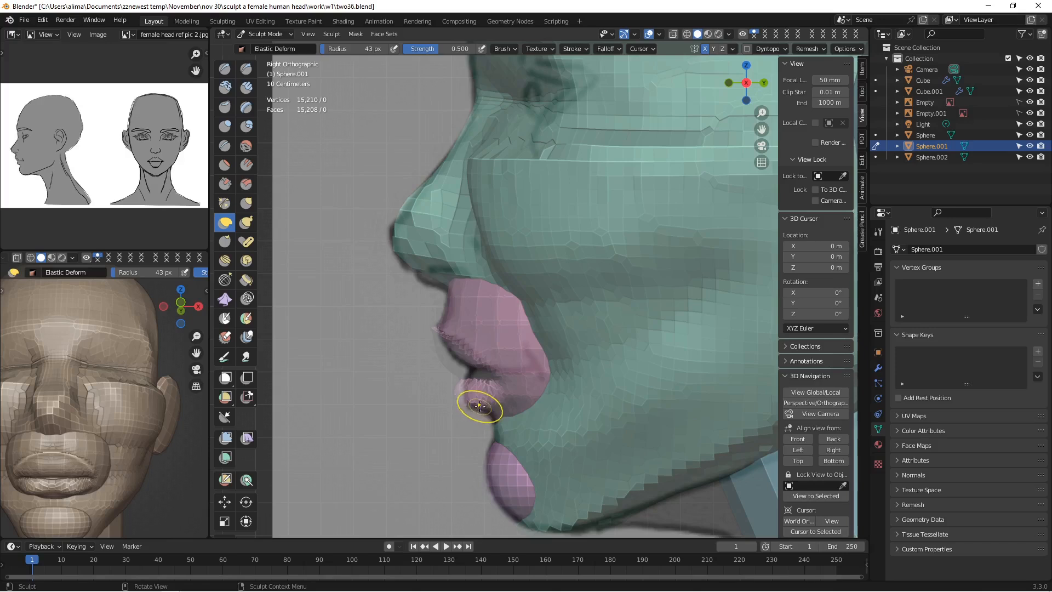
pyautogui.press('f')
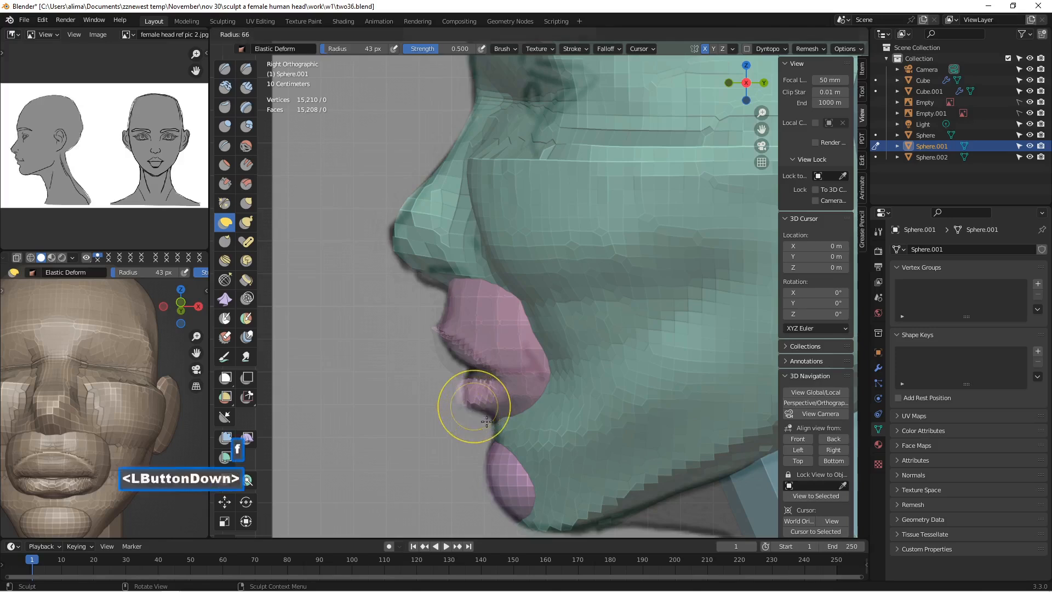
pyautogui.click(473, 410)
pyautogui.moveTo(472, 413); pyautogui.dragTo(472, 412)
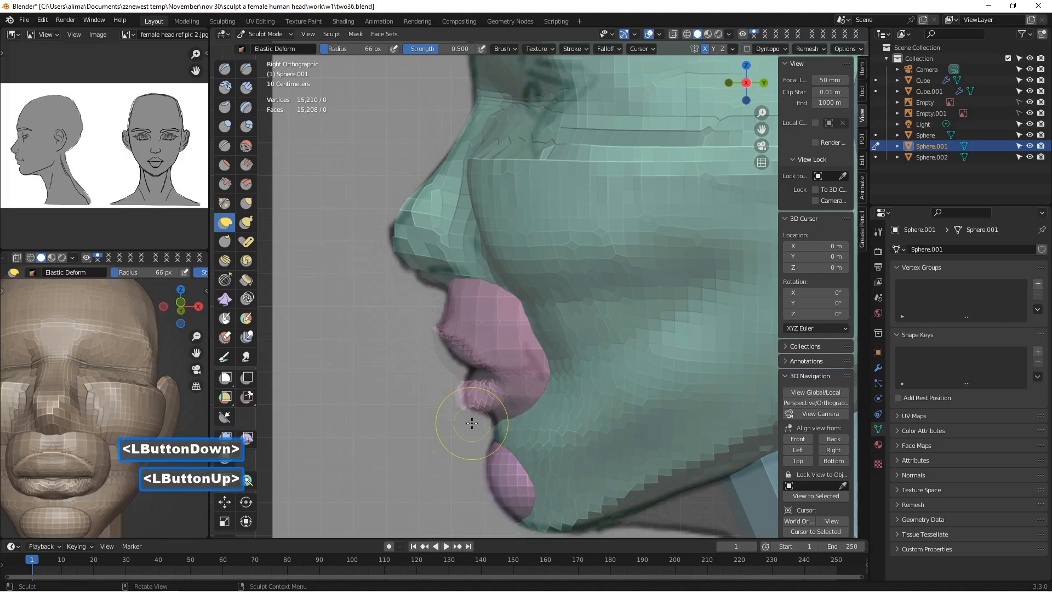
# Step: Remesh the mouth sphere and compare the lips with the side reference from the right view
pyautogui.moveTo(472, 412); pyautogui.dragTo(465, 379, button='middle')
pyautogui.scroll(-2, 485, 400)
pyautogui.scroll(-1, 465, 378)
pyautogui.moveTo(465, 378); pyautogui.dragTo(418, 379)
pyautogui.moveTo(417, 379); pyautogui.dragTo(454, 386, button='middle')
pyautogui.press('ctrl')
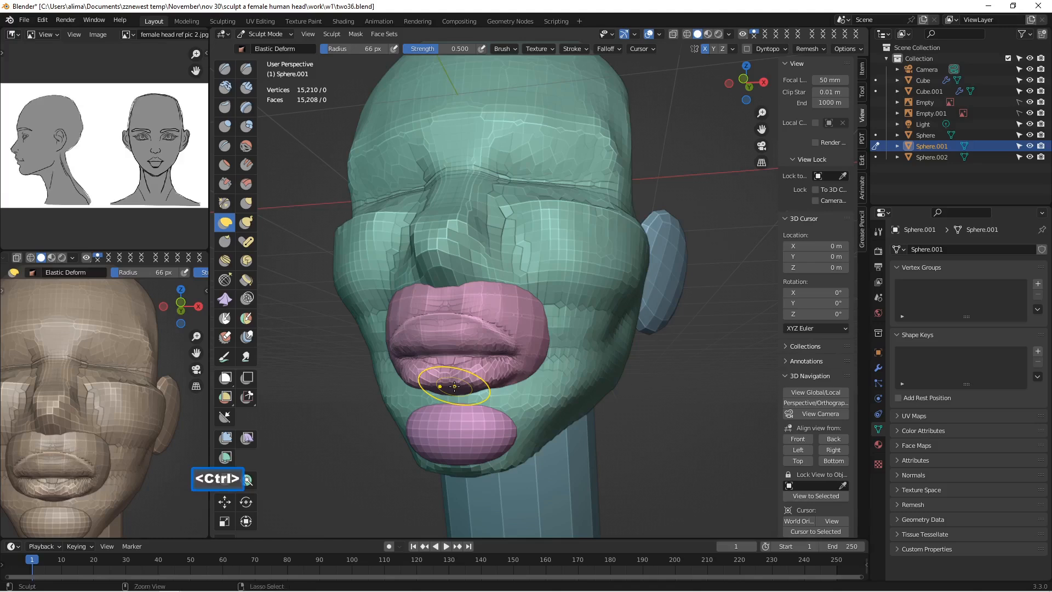
pyautogui.hotkey('ctrl', 'z')
pyautogui.moveTo(454, 387)
pyautogui.mouseDown(button='middle')
pyautogui.moveTo(355, 383)
pyautogui.moveTo(438, 386)
pyautogui.moveTo(367, 388)
pyautogui.mouseUp(button='middle')
pyautogui.click(834, 449)
pyautogui.scroll(2, 356, 380)
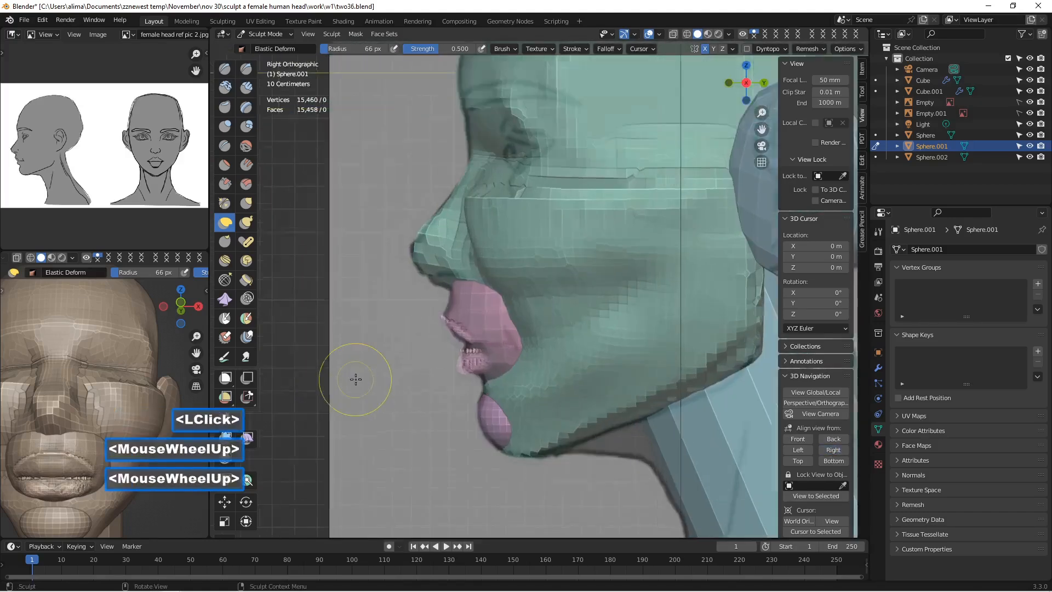
pyautogui.scroll(1, 356, 379)
pyautogui.scroll(2, 392, 380)
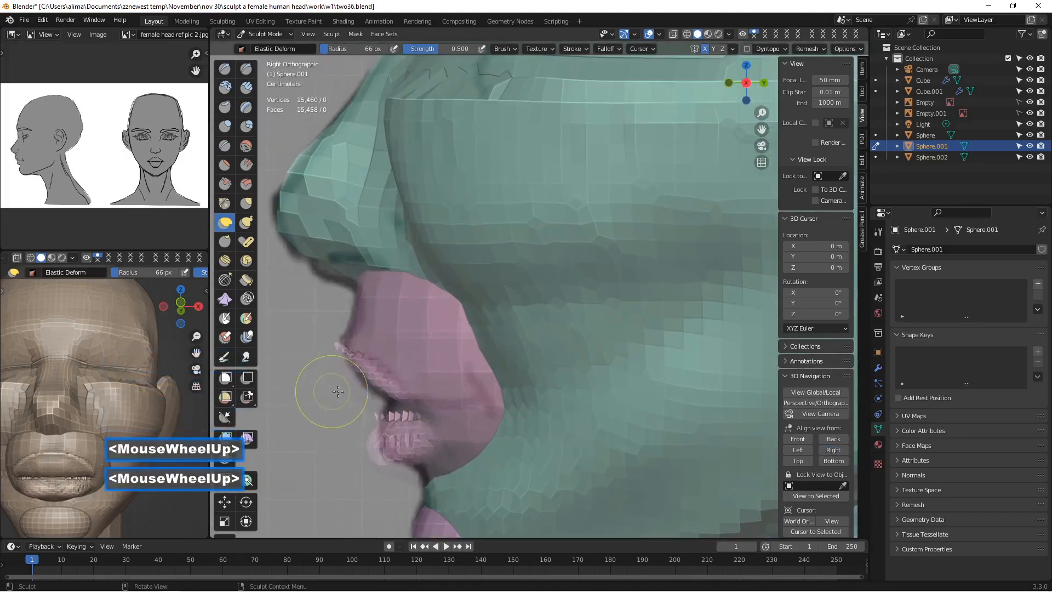
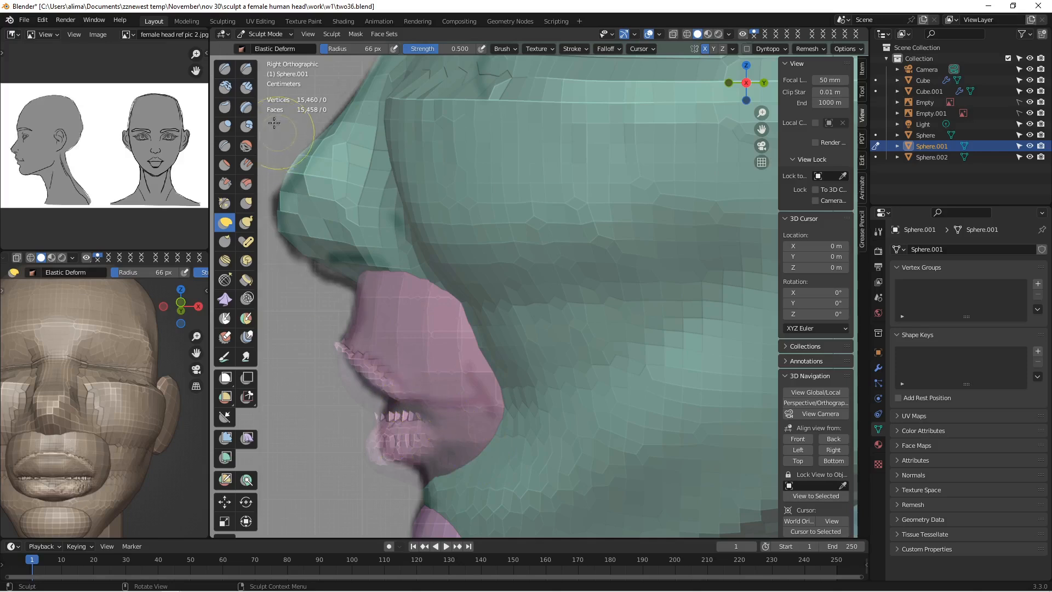
# Step: Switch to Object Mode and move the mouth sphere slightly back along the Y axis
pyautogui.click(268, 37)
pyautogui.click(266, 48)
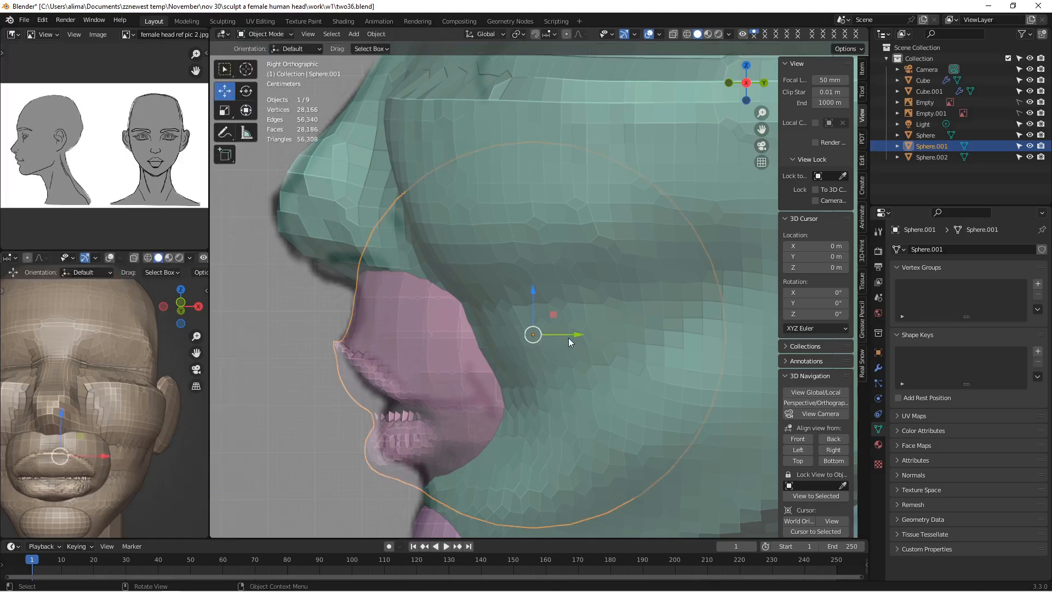
pyautogui.moveTo(575, 332); pyautogui.dragTo(584, 328)
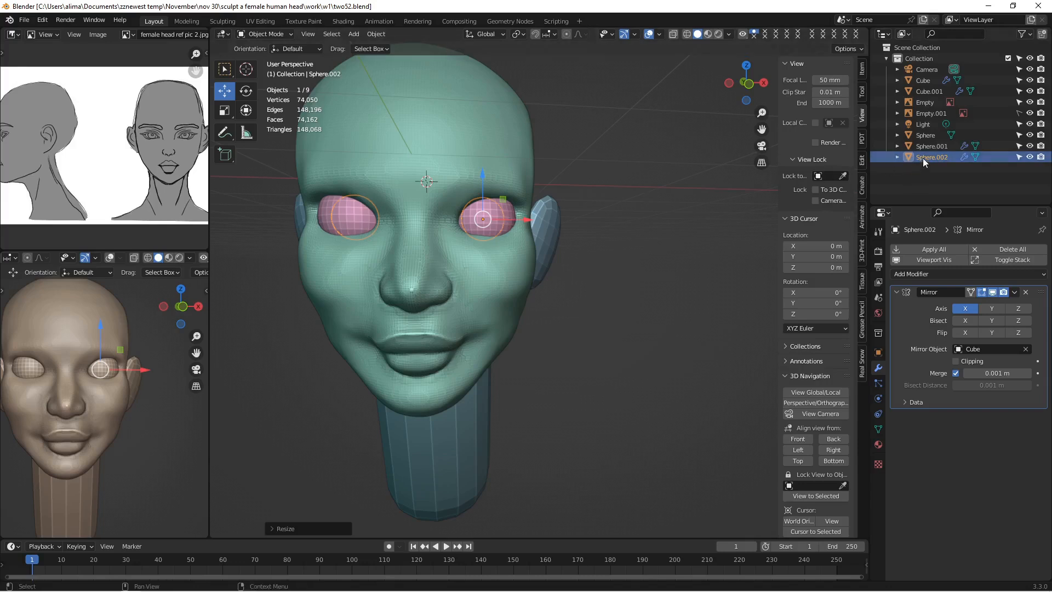
# Step: Rename the Sphere.002 object as eye
pyautogui.doubleClick(923, 158)
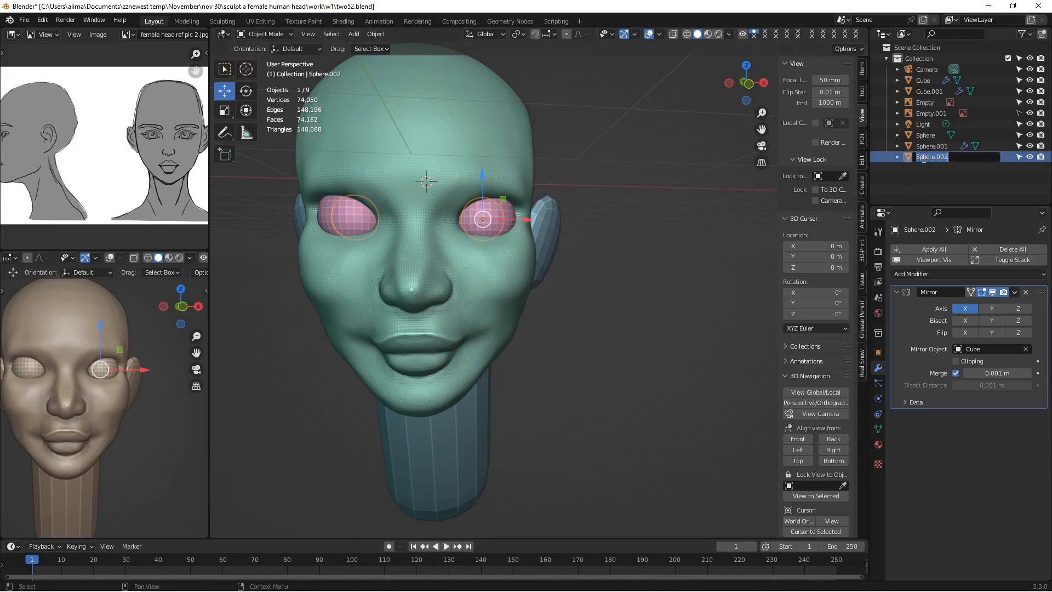
pyautogui.write('eye')
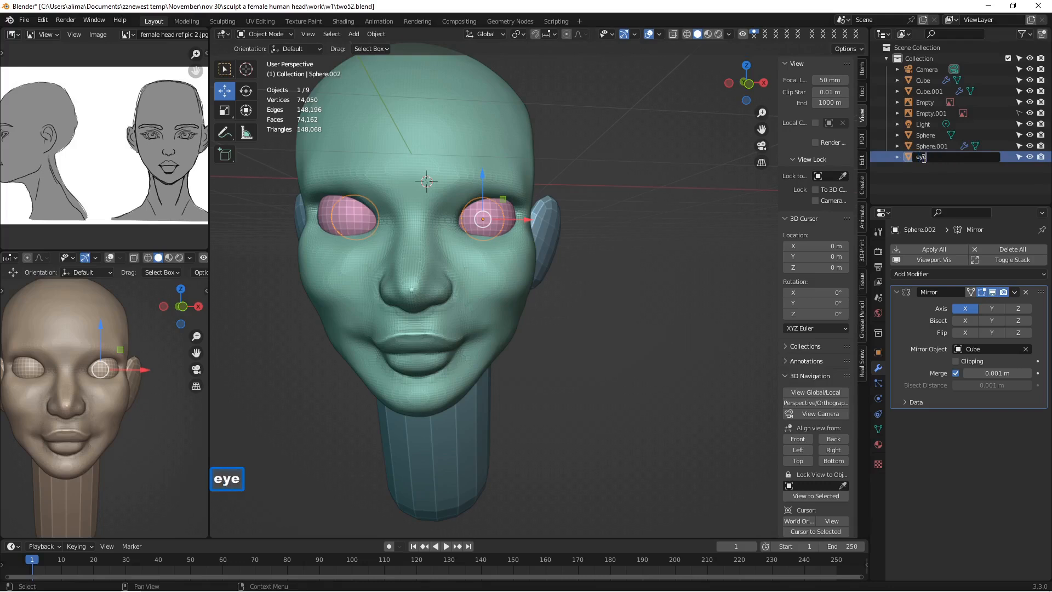
pyautogui.press('Return')
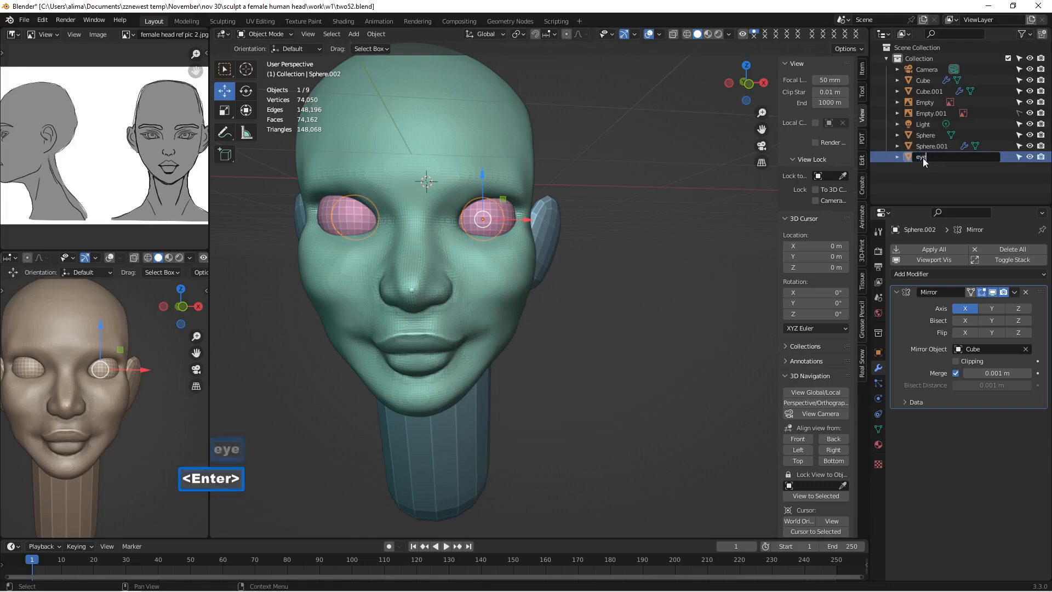
# Step: Select the larger sphere around the eye and rename it as eyelid
pyautogui.click(511, 207)
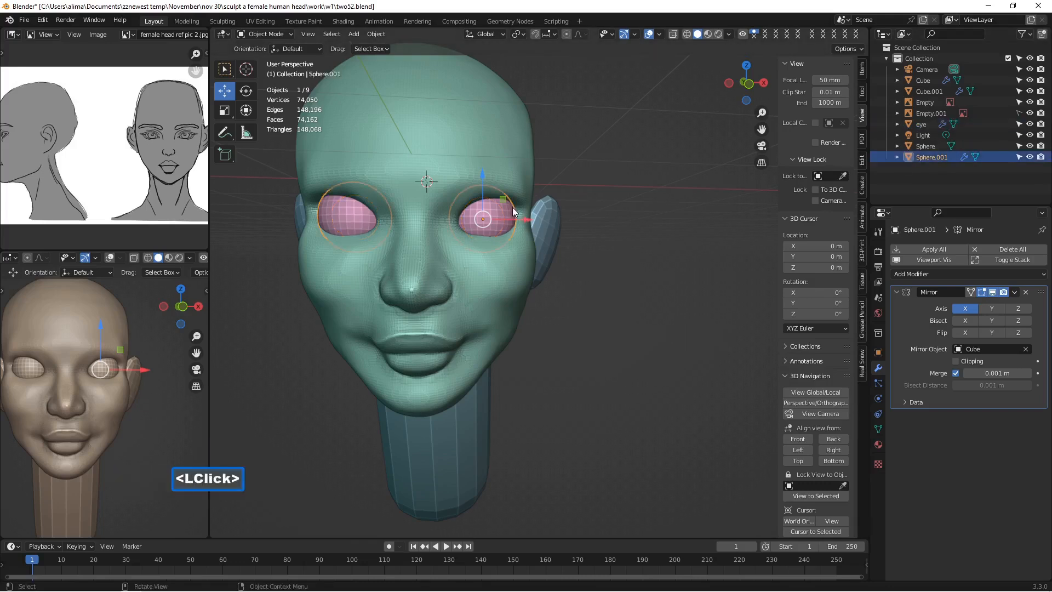
pyautogui.doubleClick(929, 158)
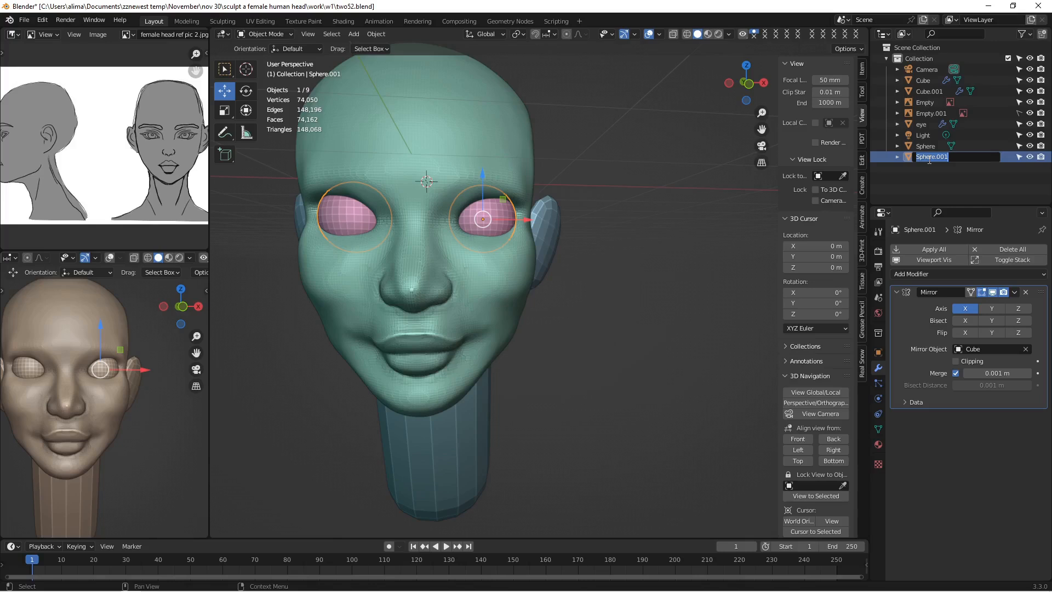
pyautogui.write('eye')
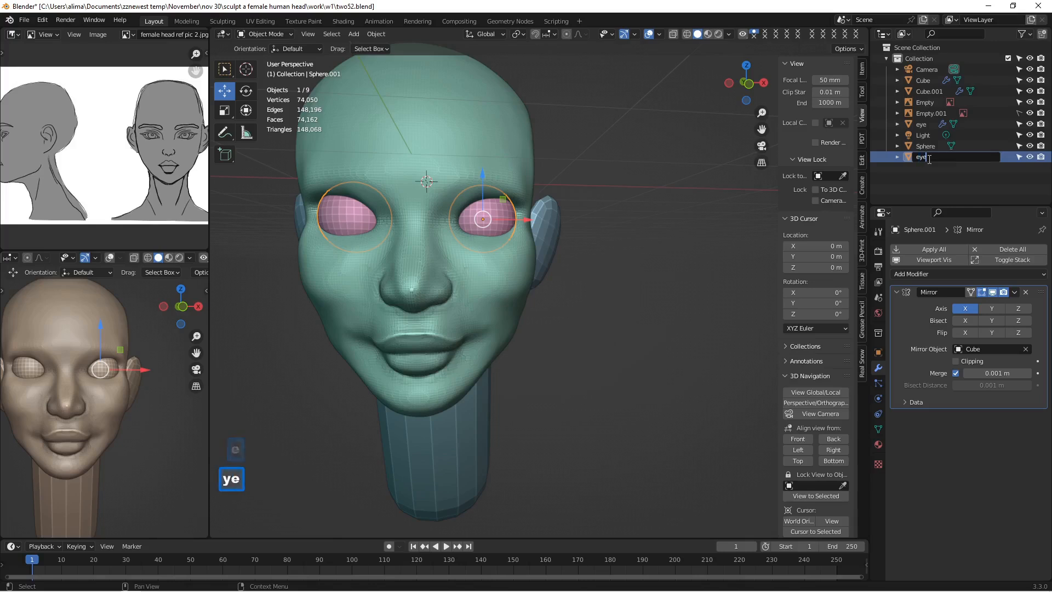
pyautogui.write('lid')
pyautogui.press('Return')
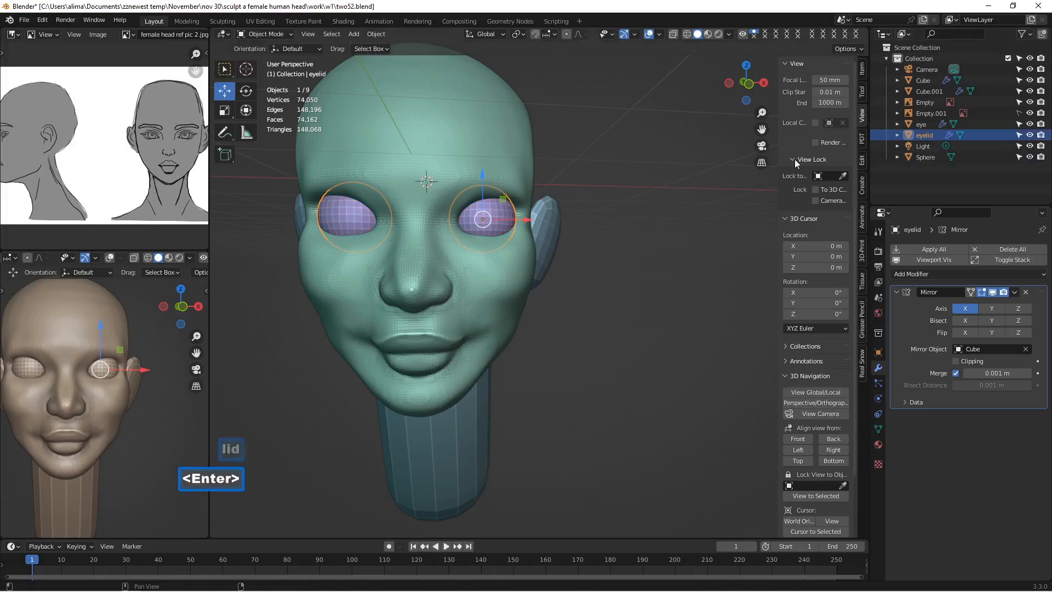
# Step: In Edit Mode, select the eyelid sphere's horizontal middle edge loop from the front view and rip it
pyautogui.scroll(2, 553, 228)
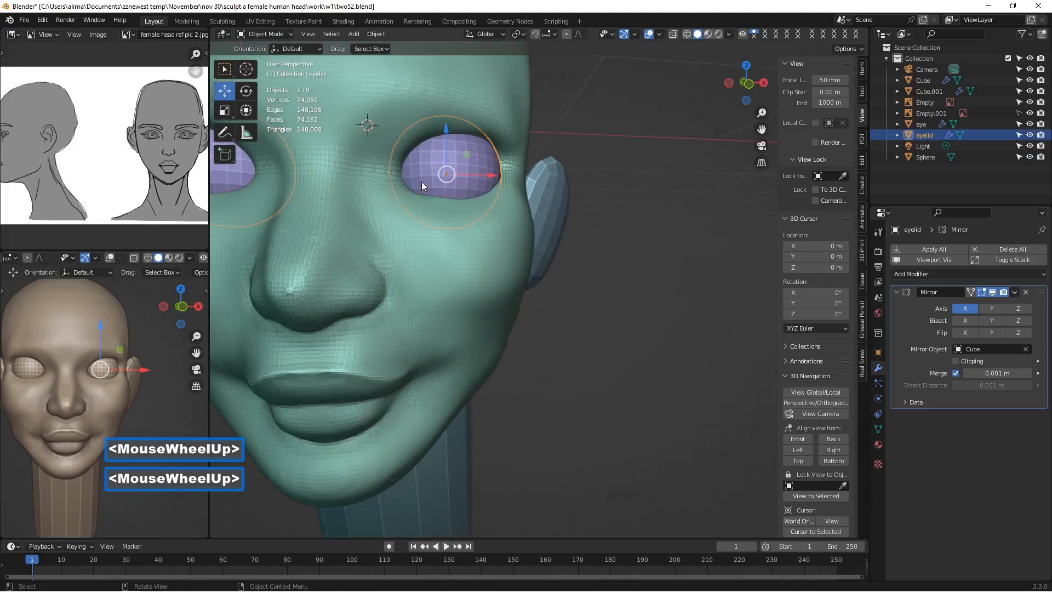
pyautogui.click(799, 438)
pyautogui.scroll(2, 632, 343)
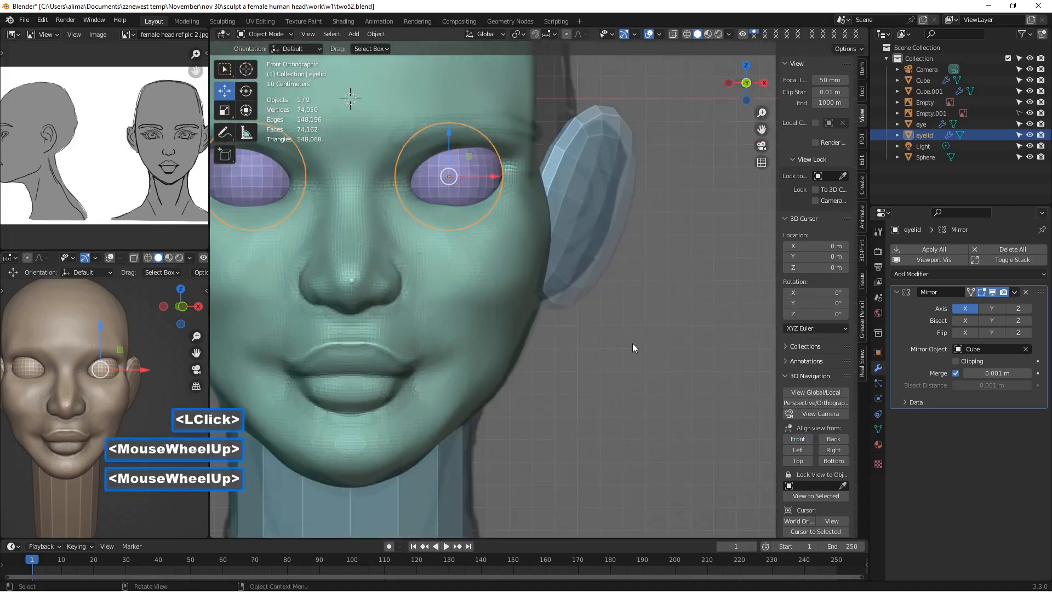
pyautogui.click(275, 34)
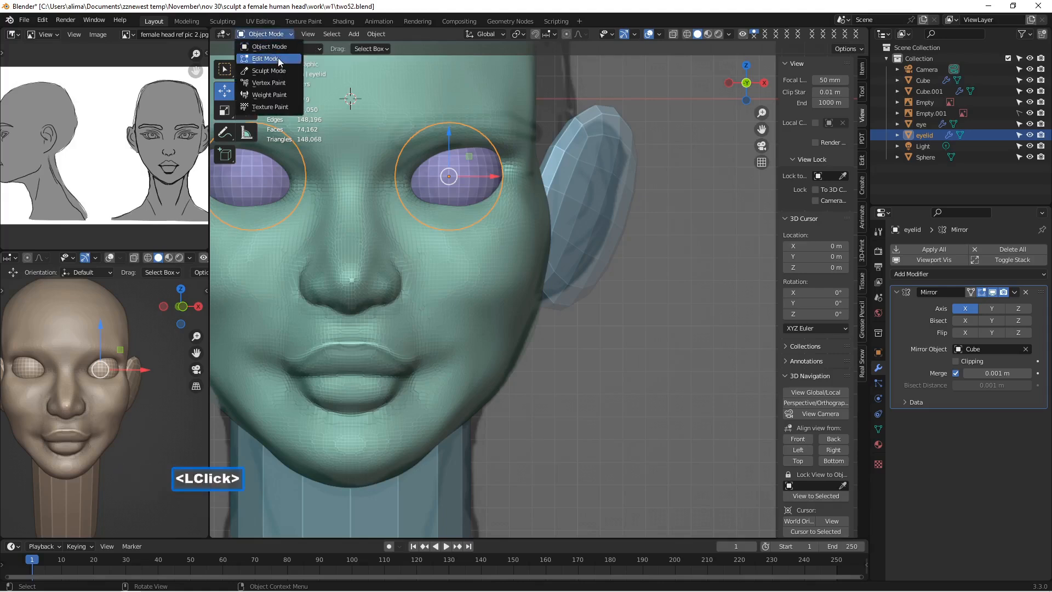
pyautogui.click(278, 58)
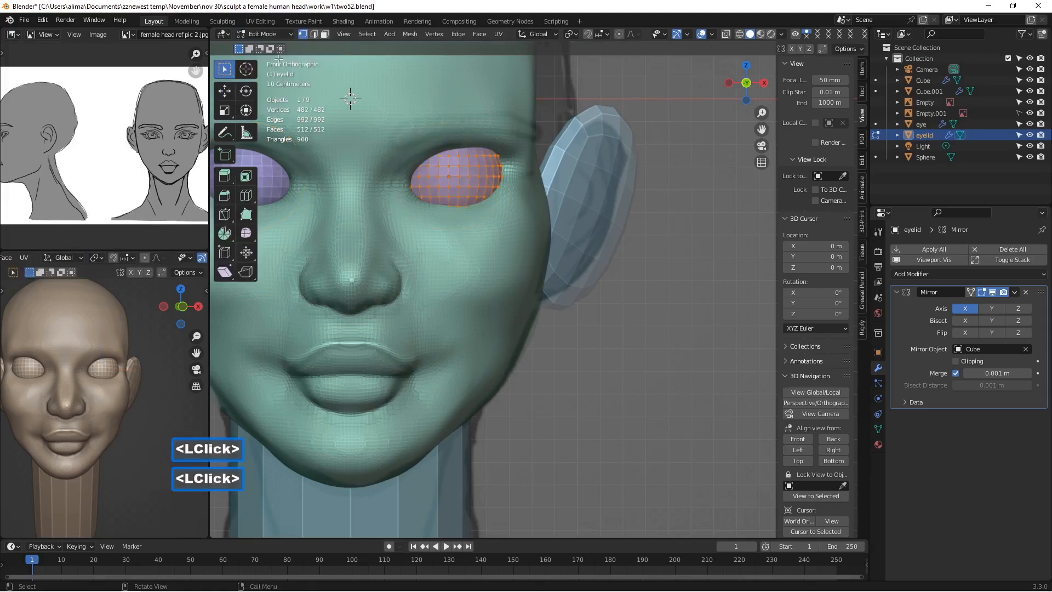
pyautogui.click(314, 35)
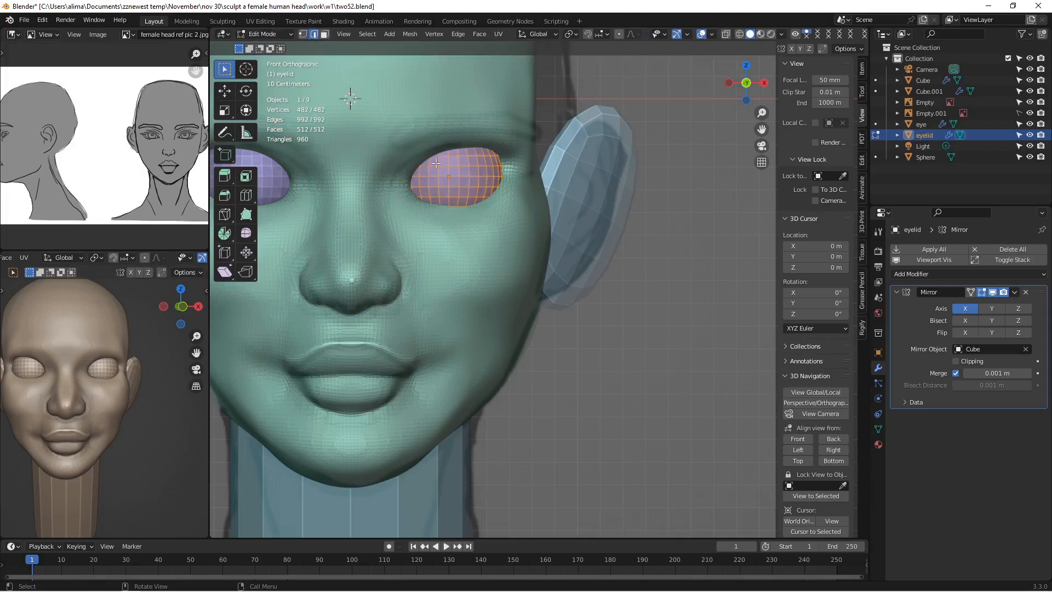
pyautogui.click(664, 225)
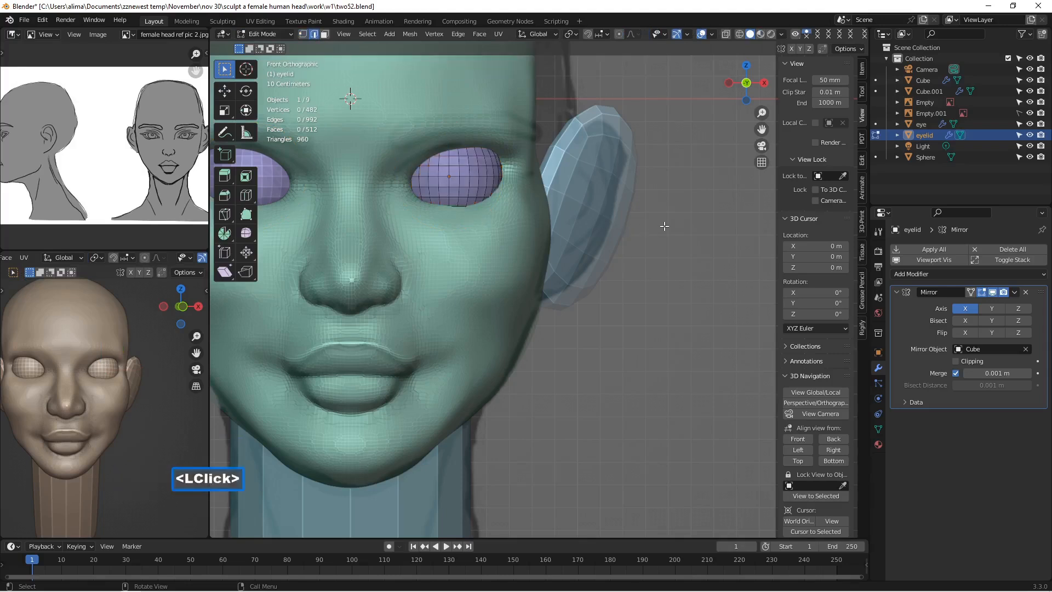
pyautogui.keyDown('alt'); pyautogui.click(430, 175); pyautogui.keyUp('alt')
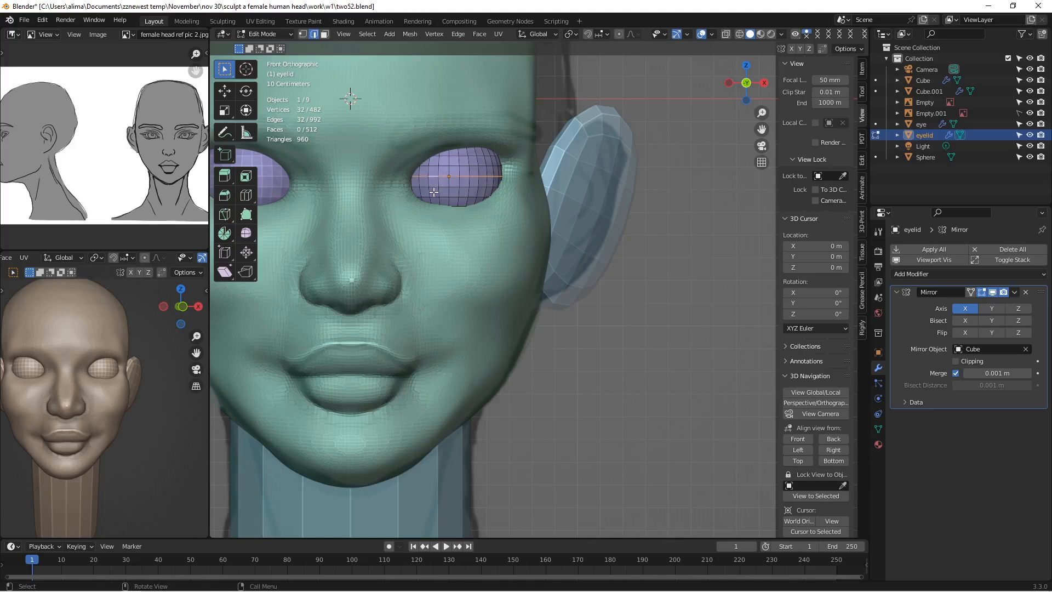
pyautogui.press('v')
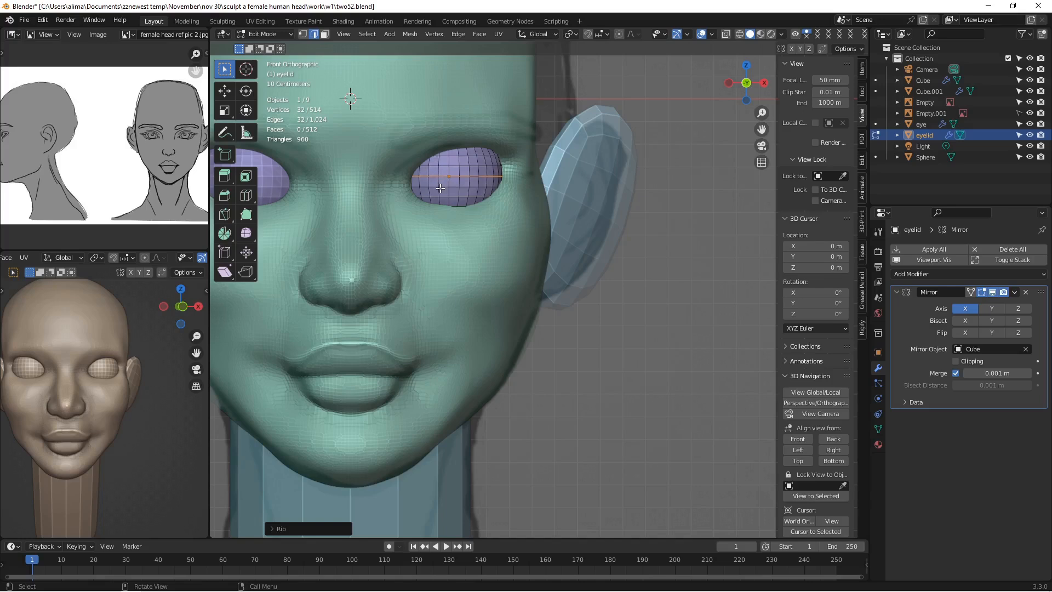
# Step: Select the linked faces of the eyelid's lower half, separate them by selection, and save the file as two53.blend
pyautogui.click(326, 34)
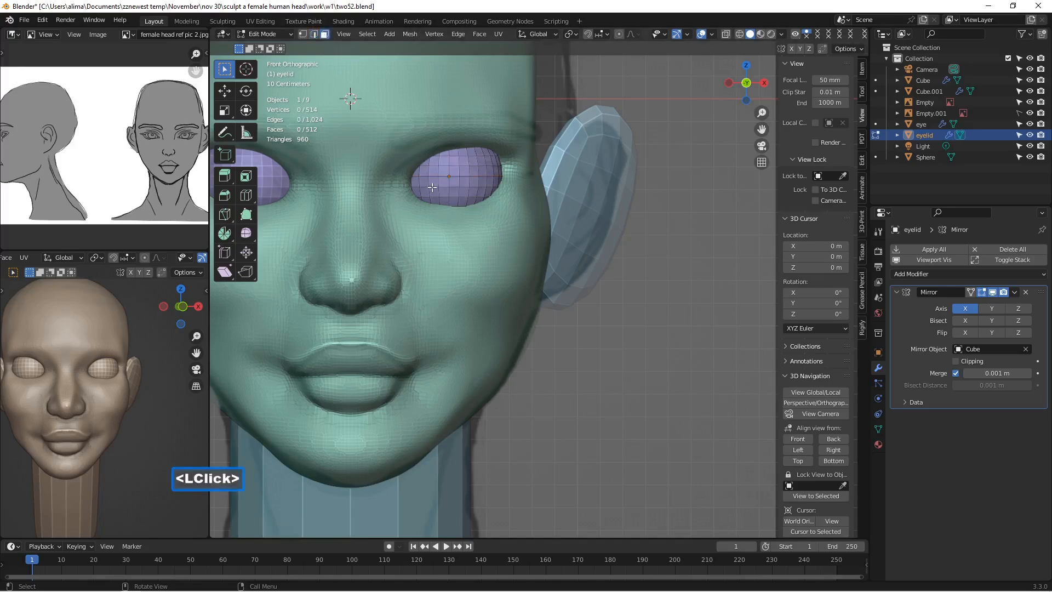
pyautogui.press('l')
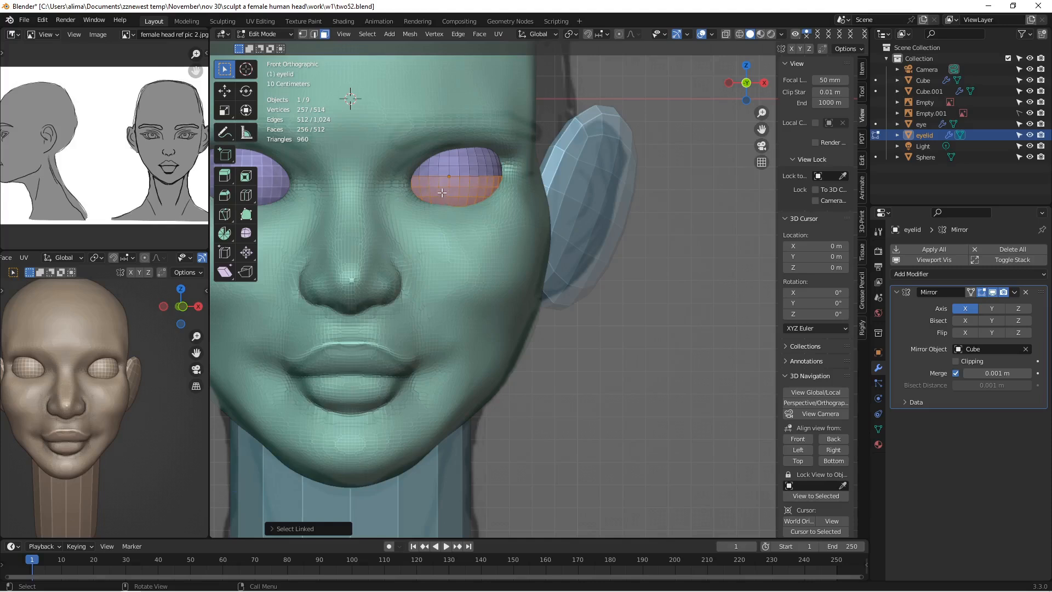
pyautogui.press('p')
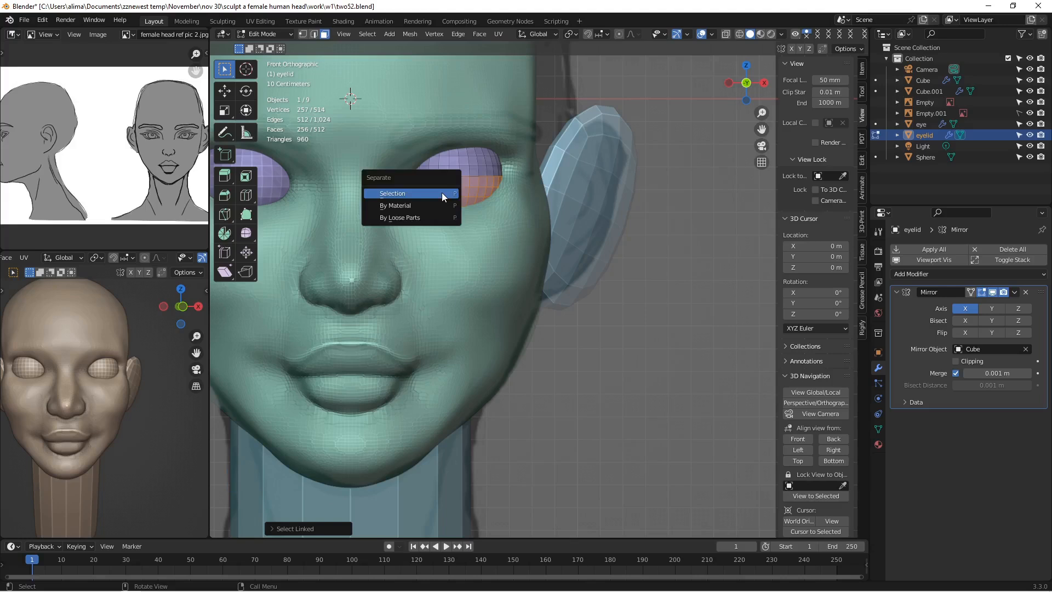
pyautogui.click(443, 195)
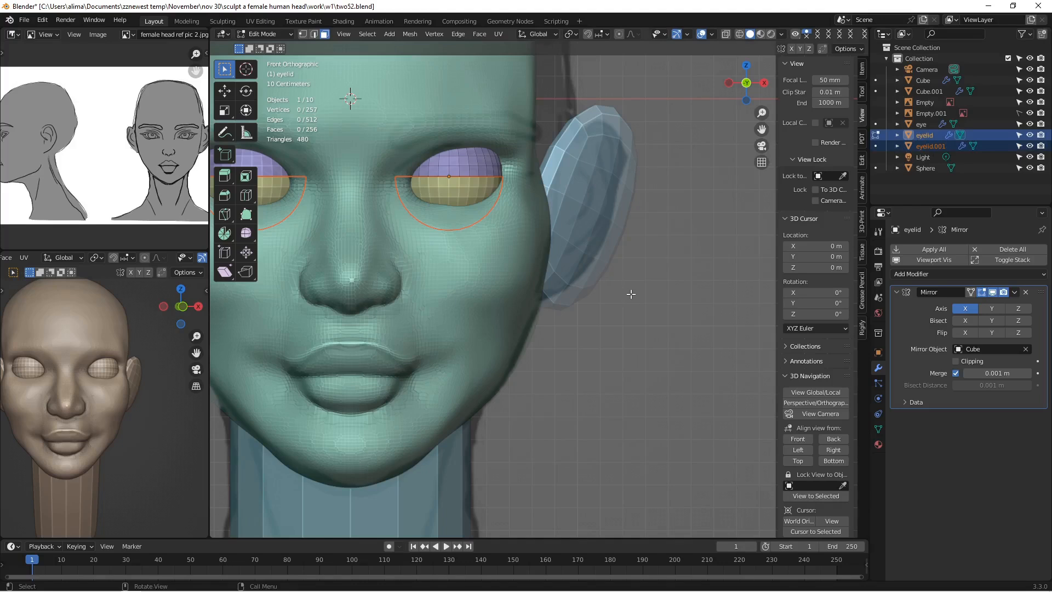
pyautogui.press('Insert')
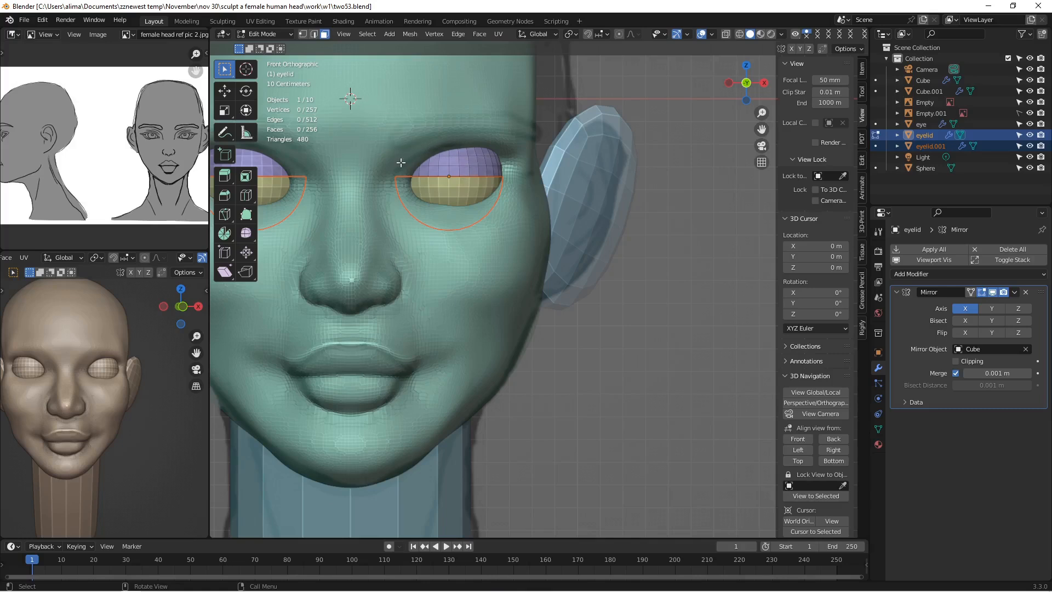
# Step: Return to Object Mode and select only the separated lower eyelid
pyautogui.click(270, 34)
pyautogui.click(271, 42)
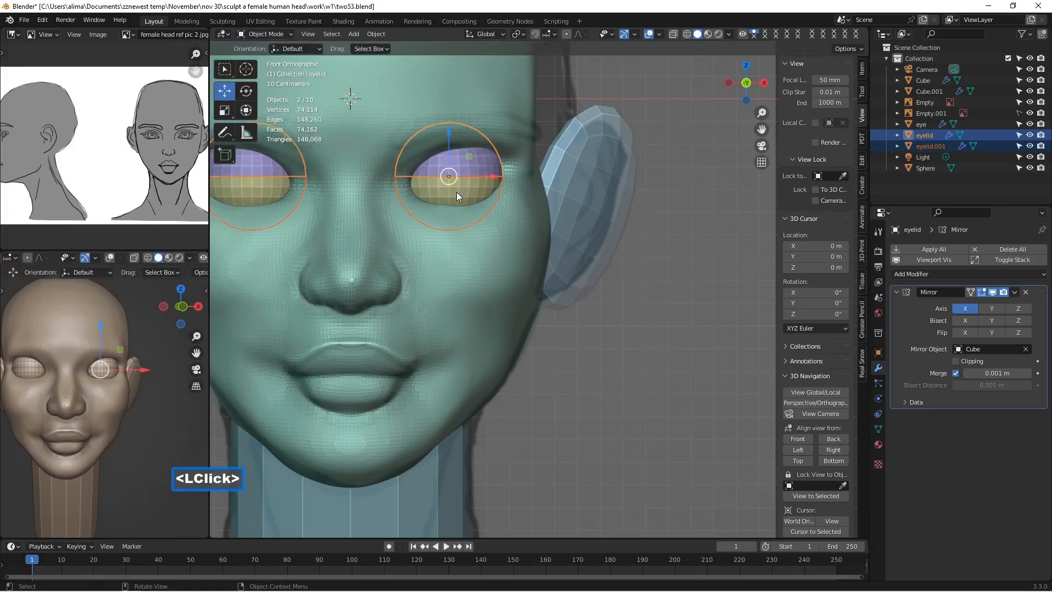
pyautogui.click(456, 192)
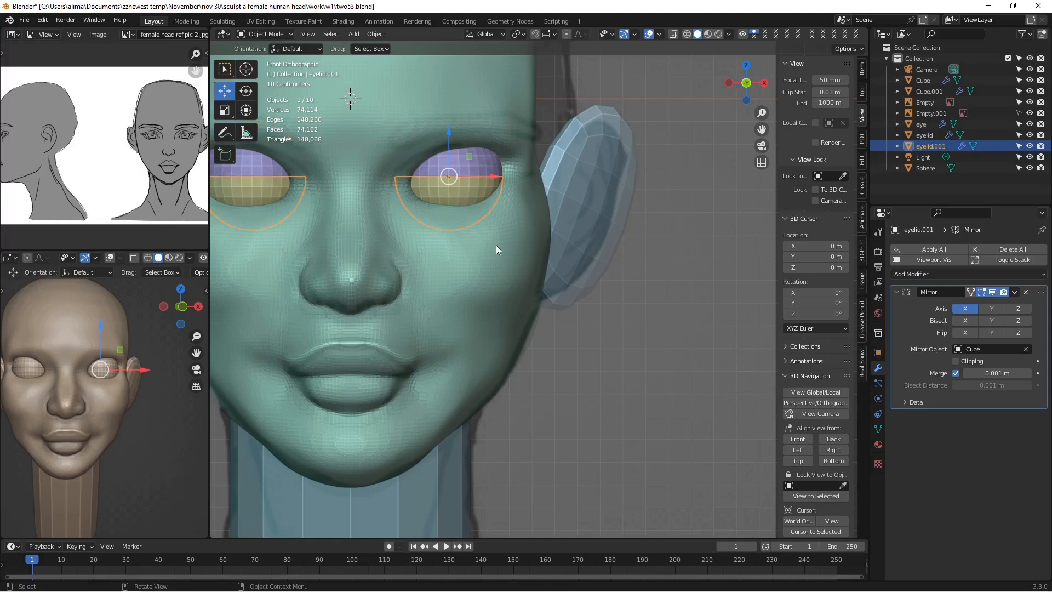
# Step: Rotate the lower eyelid about 26° around the global X axis to open it below the eye
pyautogui.press('r')
pyautogui.press('x')
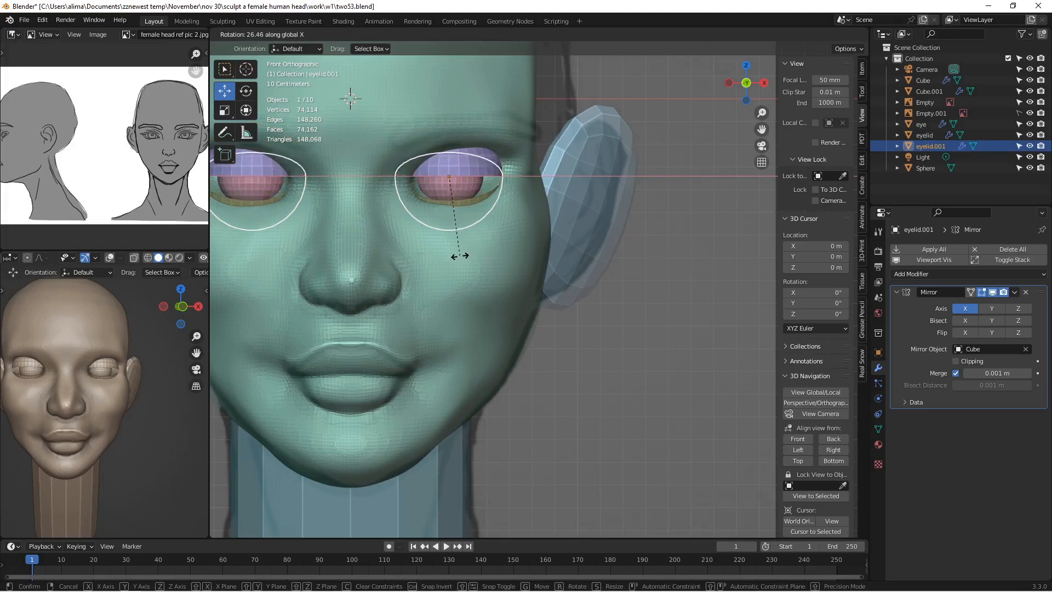
pyautogui.click(460, 255)
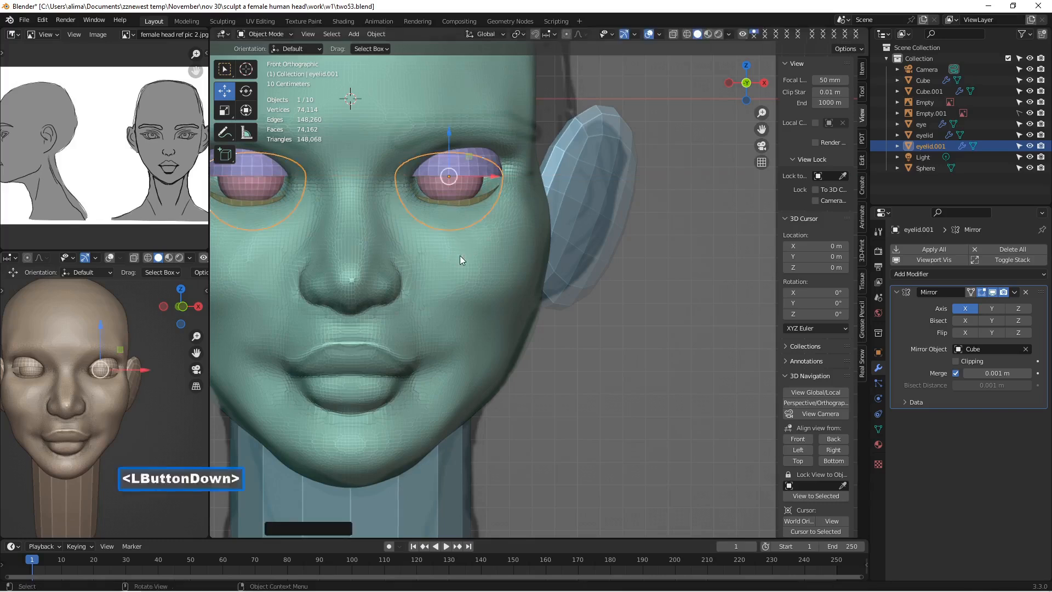
# Step: Select the upper eyelid, tilt it about -14° in the front view, and rotate it about -21° around its local X axis
pyautogui.click(487, 156)
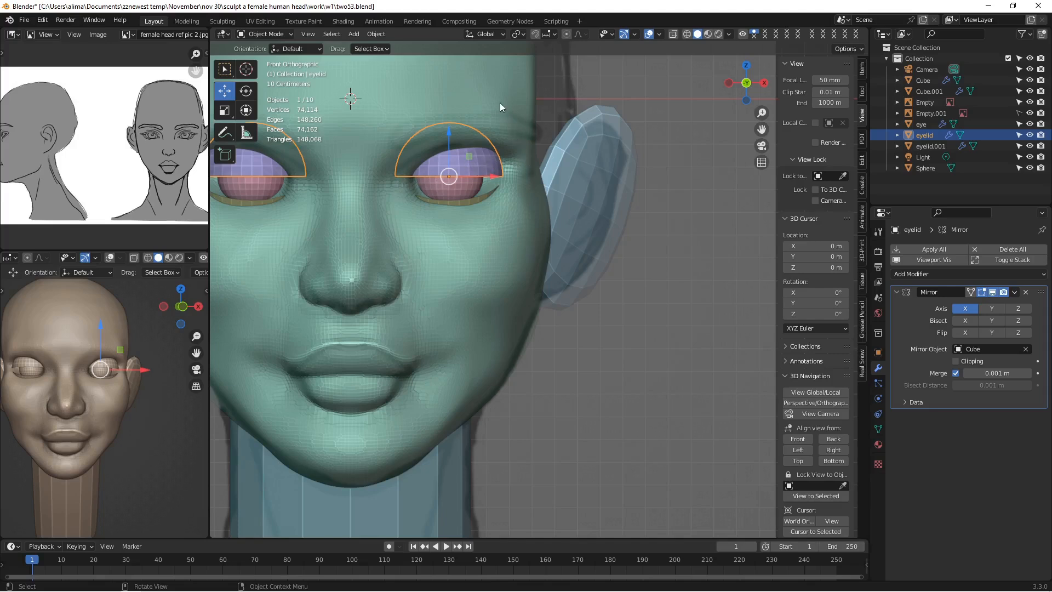
pyautogui.press('r')
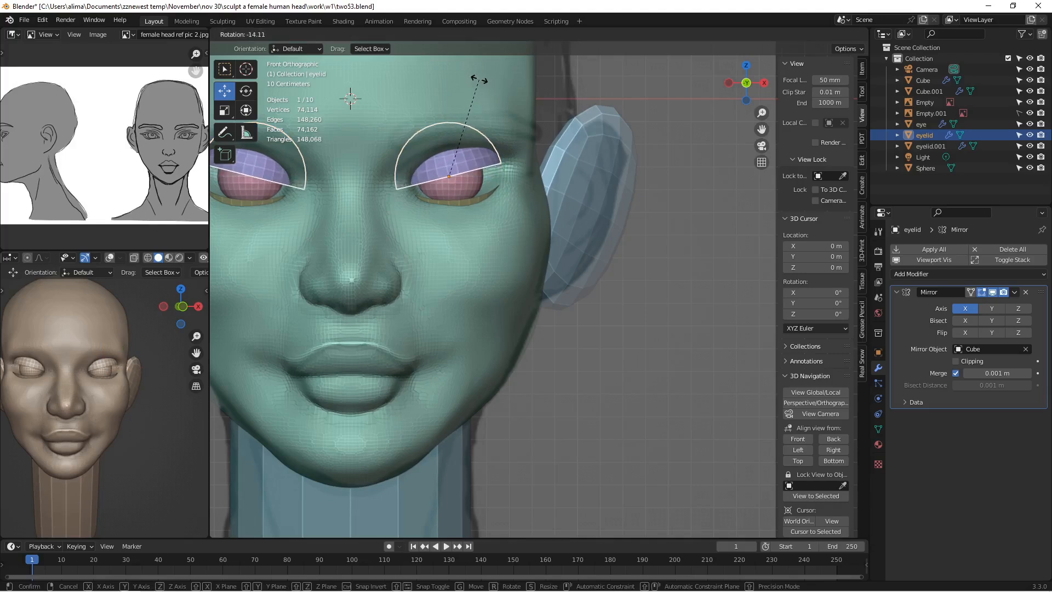
pyautogui.click(479, 80)
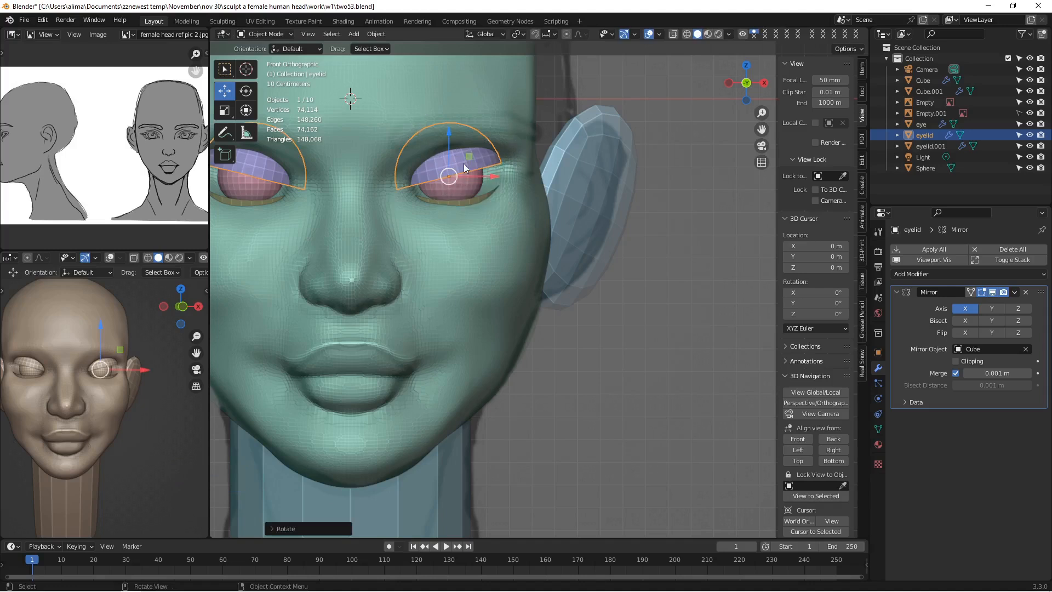
pyautogui.press('r')
pyautogui.press('x')
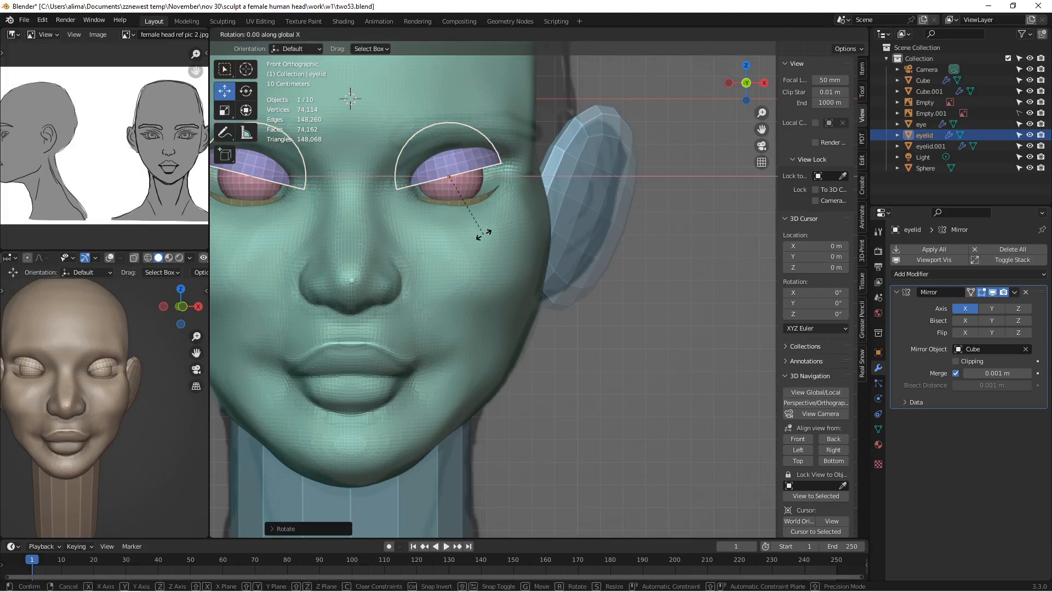
pyautogui.press('x')
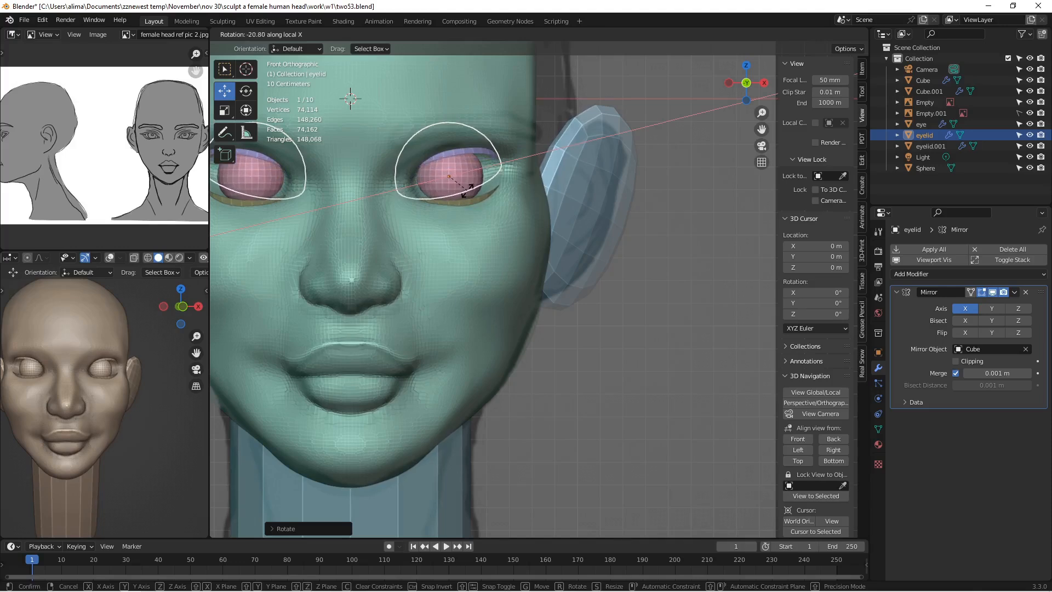
pyautogui.click(467, 190)
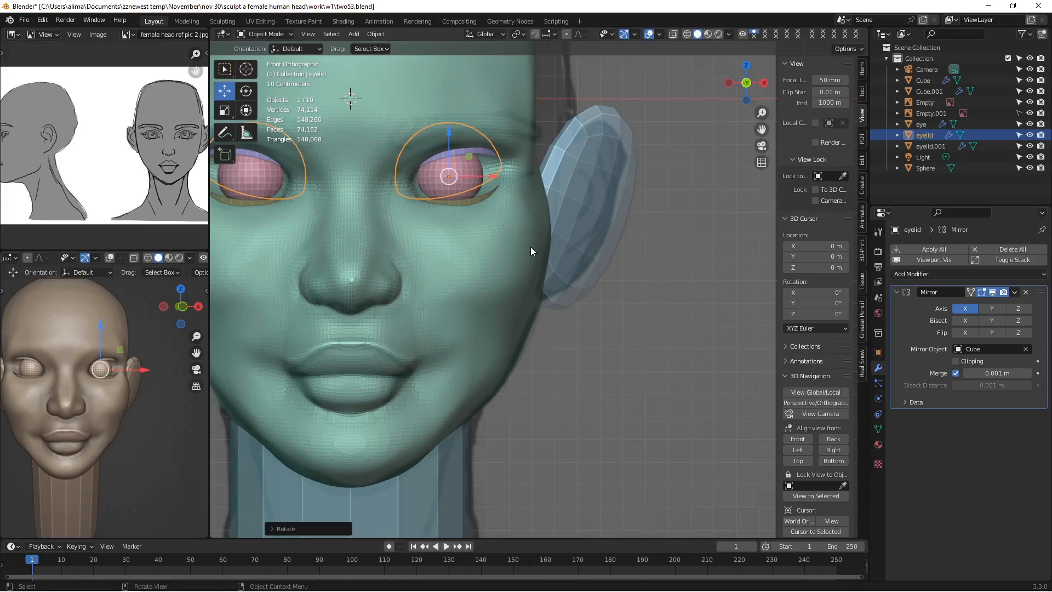
pyautogui.press('r')
pyautogui.press('x')
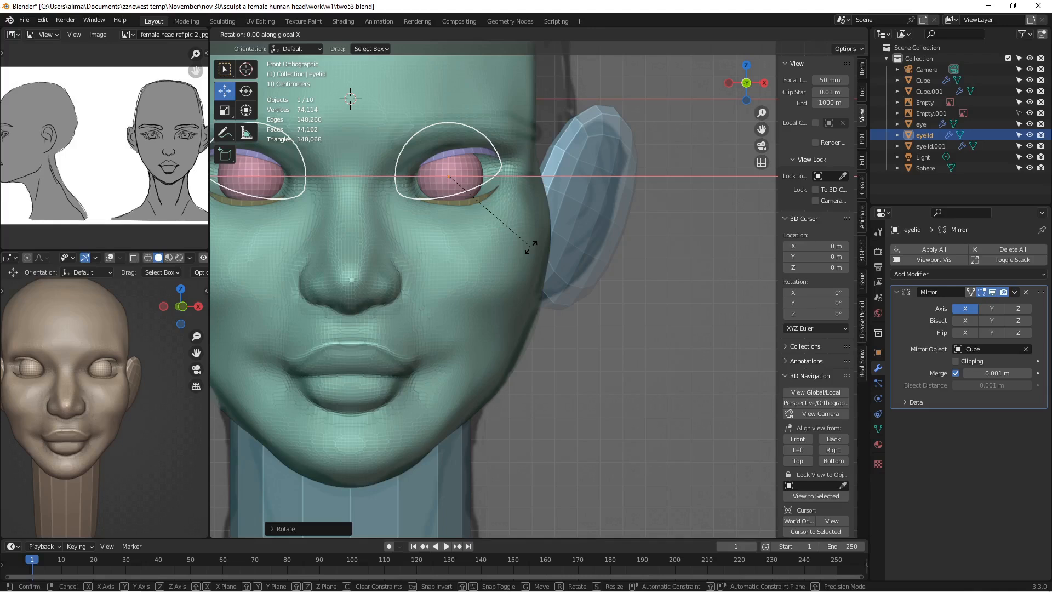
pyautogui.press('x')
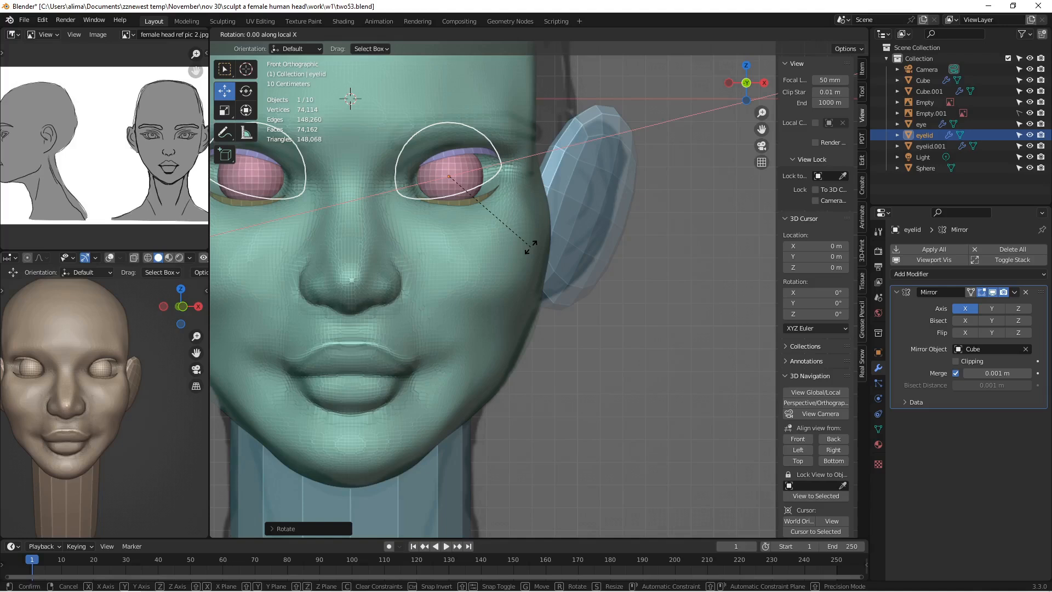
pyautogui.rightClick(530, 249)
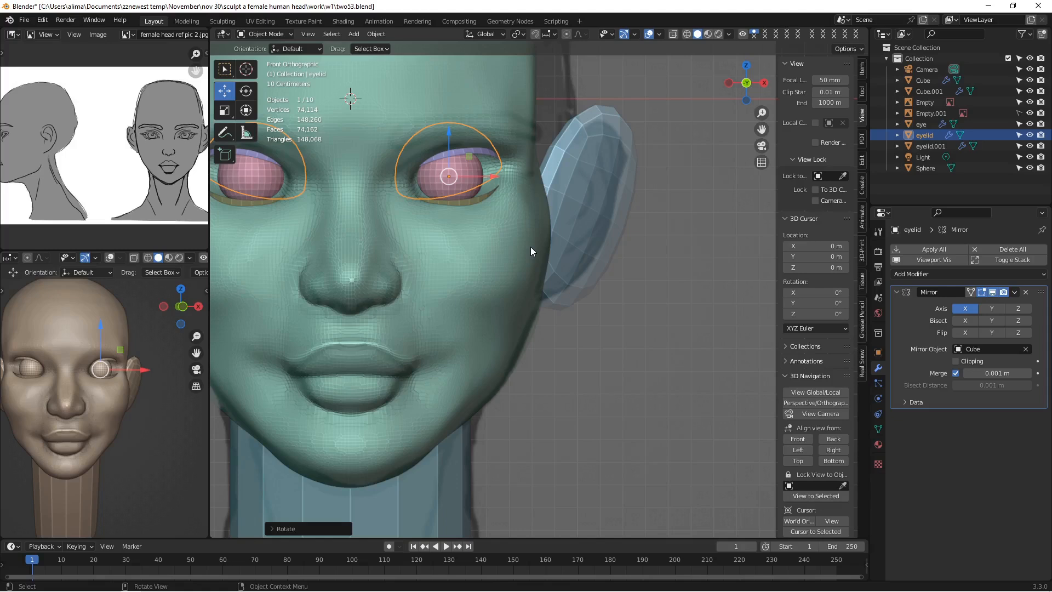
# Step: Save the file as two54.blend and add a Solidify modifier to the upper eyelid
pyautogui.press('Insert')
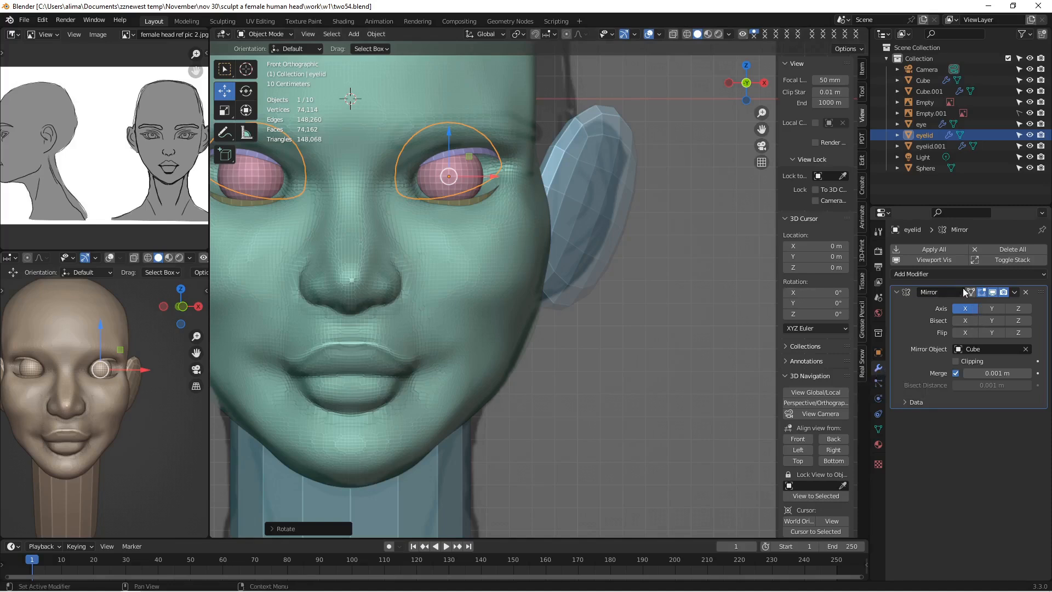
pyautogui.click(1045, 277)
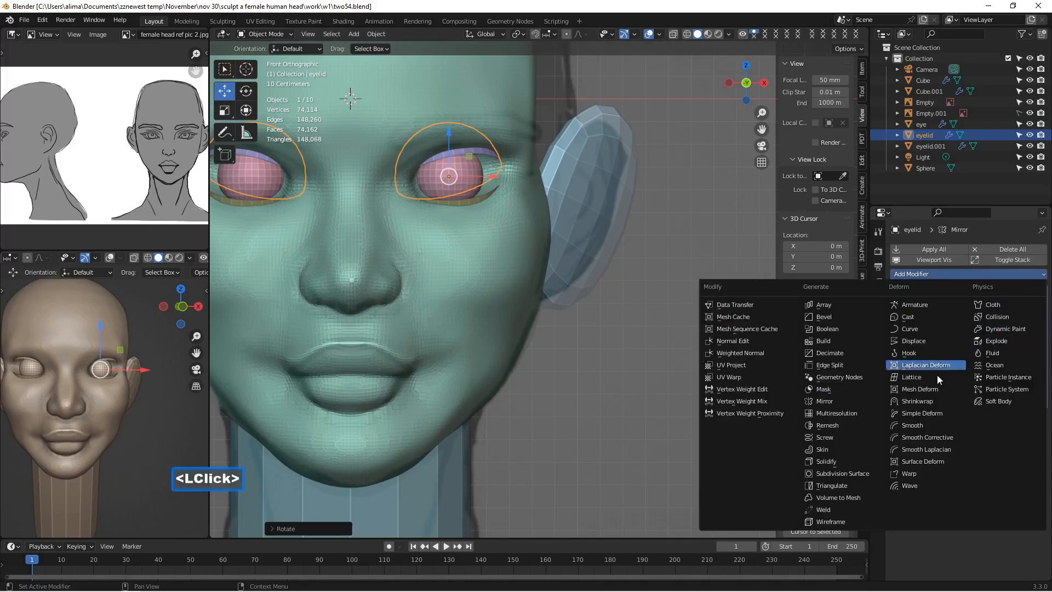
pyautogui.click(860, 461)
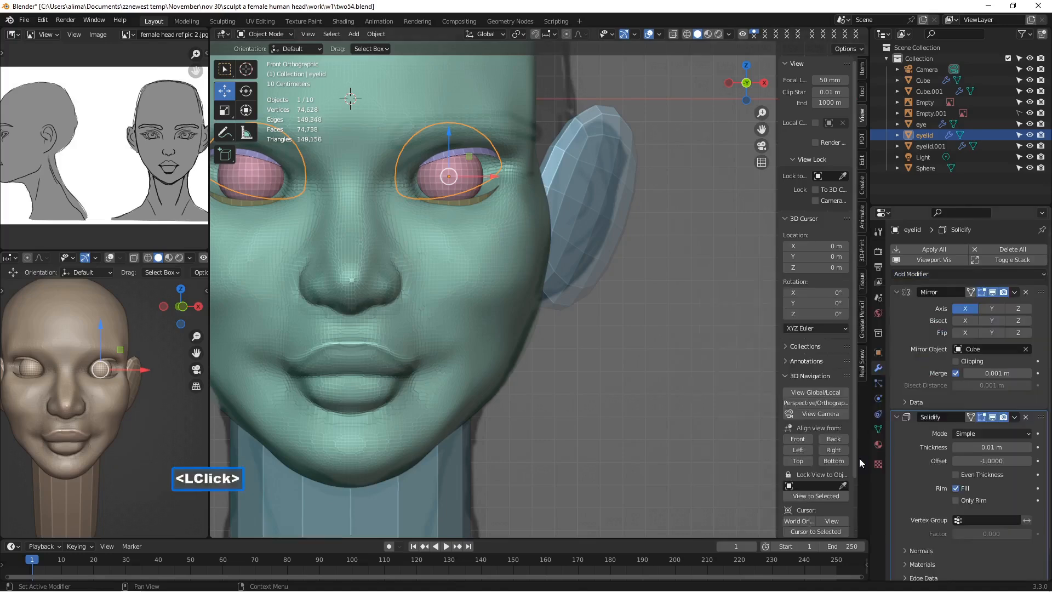
# Step: Set the upper eyelid's Solidify thickness to 0.25 m and save the file as two55.blend
pyautogui.click(980, 448)
pyautogui.moveTo(979, 448); pyautogui.dragTo(1030, 448)
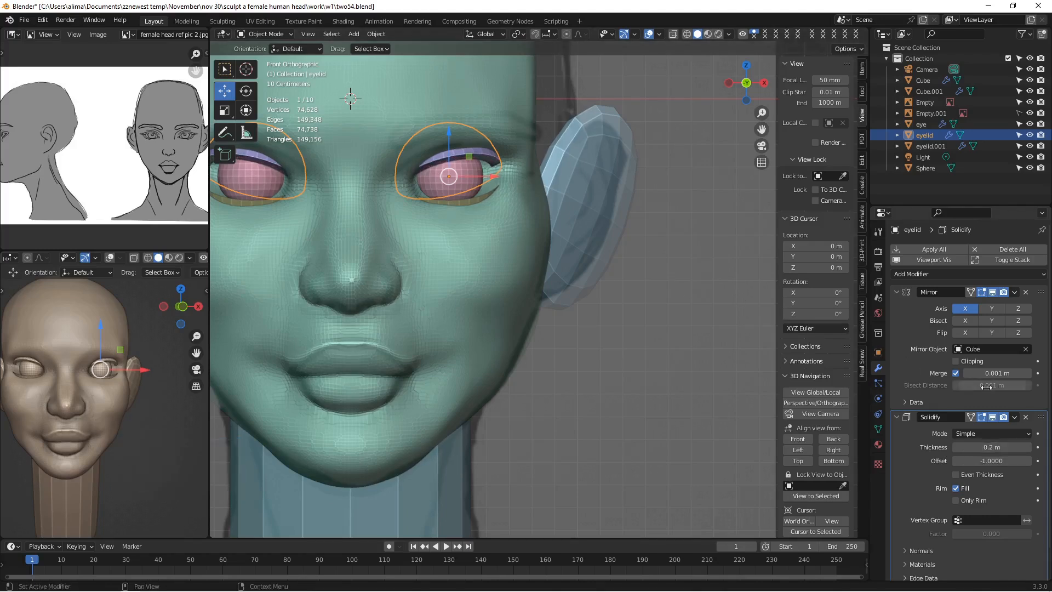
pyautogui.click(1029, 448)
pyautogui.click(1029, 448)
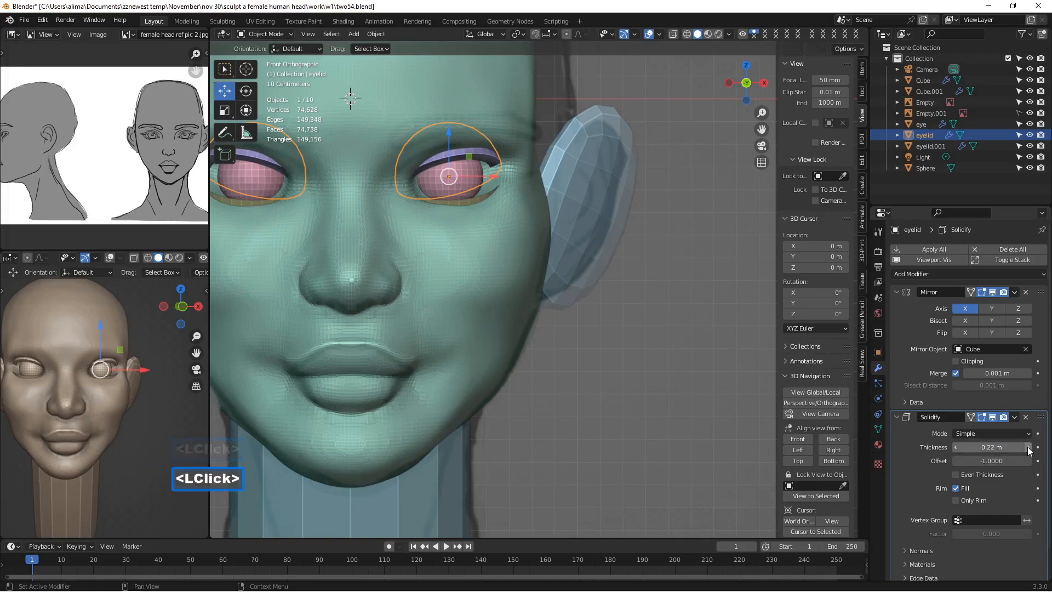
pyautogui.click(1029, 448)
pyautogui.click(1029, 449)
pyautogui.click(1030, 449)
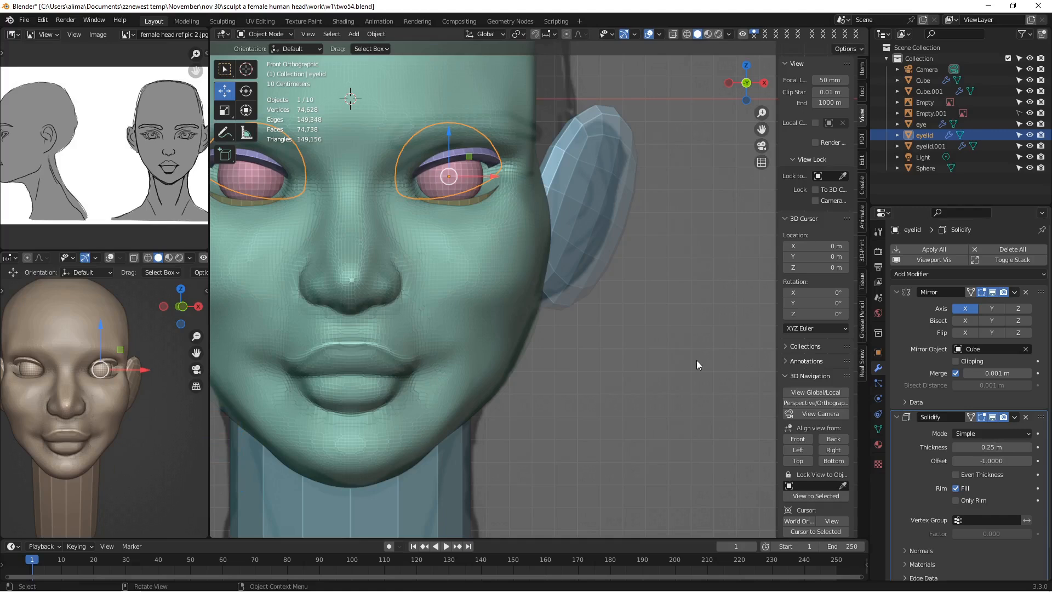
pyautogui.press('Insert')
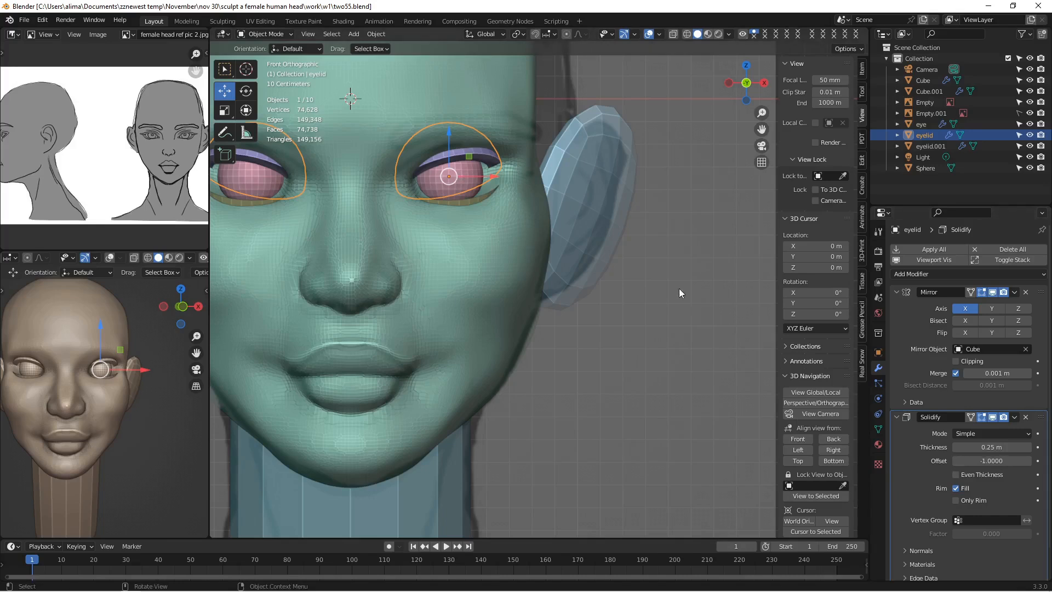
# Step: Copy the upper eyelid's modifiers to the lower eyelid, deselect both eyelids, and save the file as two56.blend
pyautogui.click(483, 199)
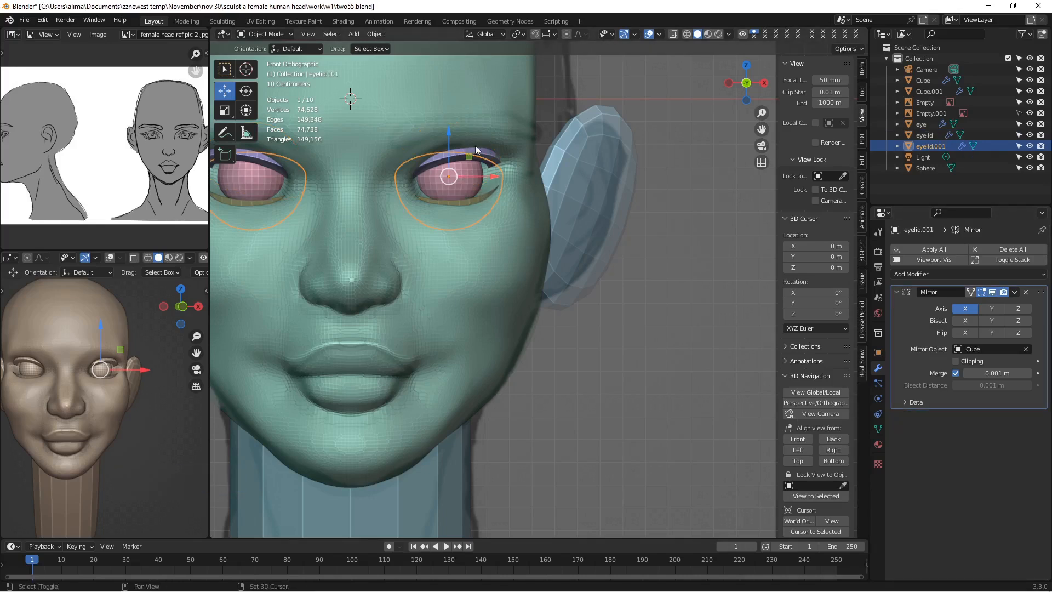
pyautogui.keyDown('shift'); pyautogui.click(489, 155); pyautogui.keyUp('shift')
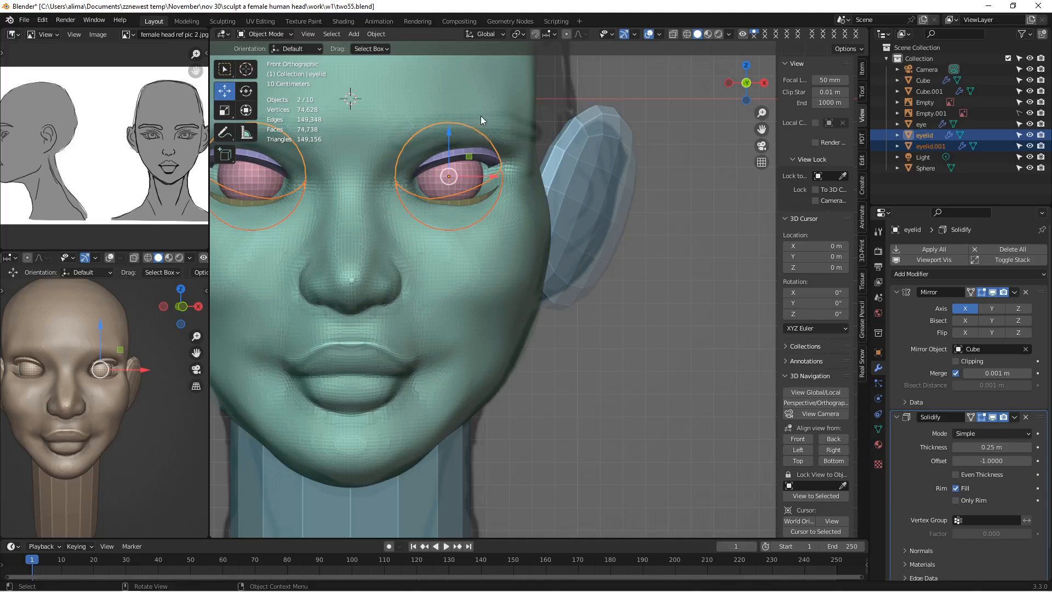
pyautogui.press('ctrl')
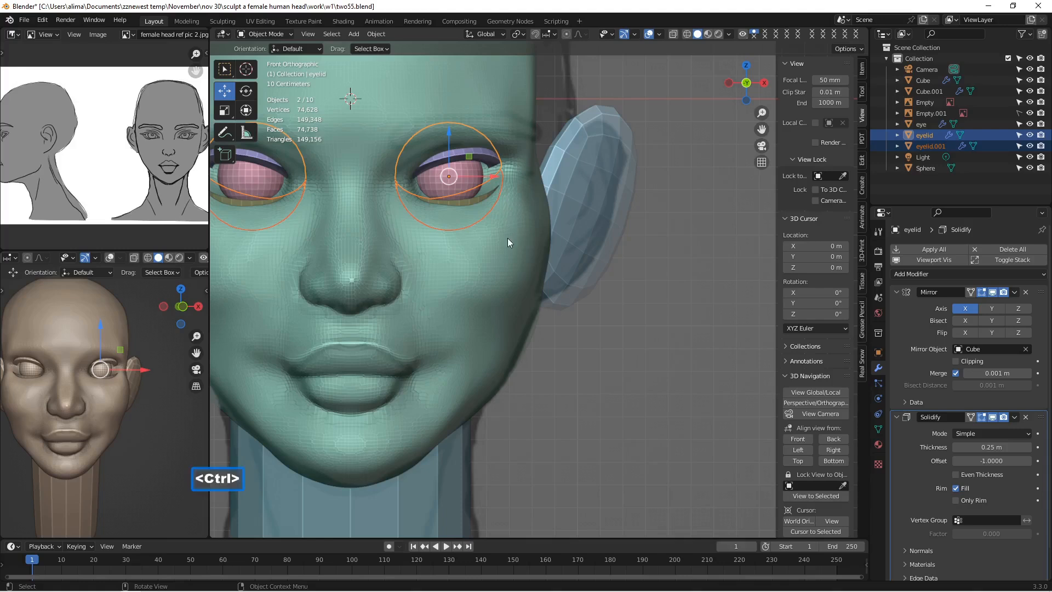
pyautogui.hotkey('ctrl', 'l')
pyautogui.moveTo(508, 242)
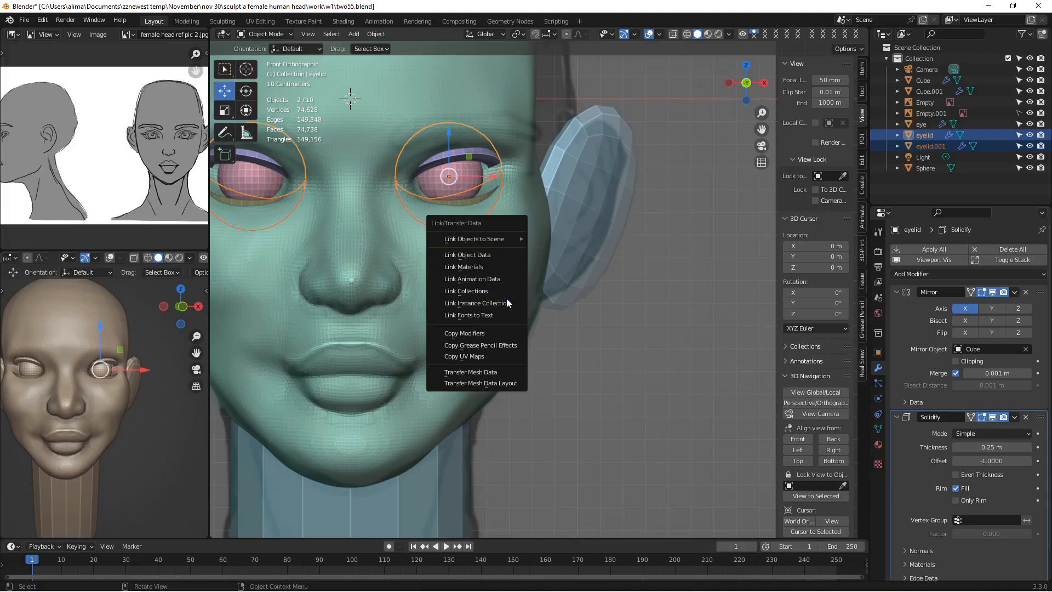
pyautogui.click(505, 333)
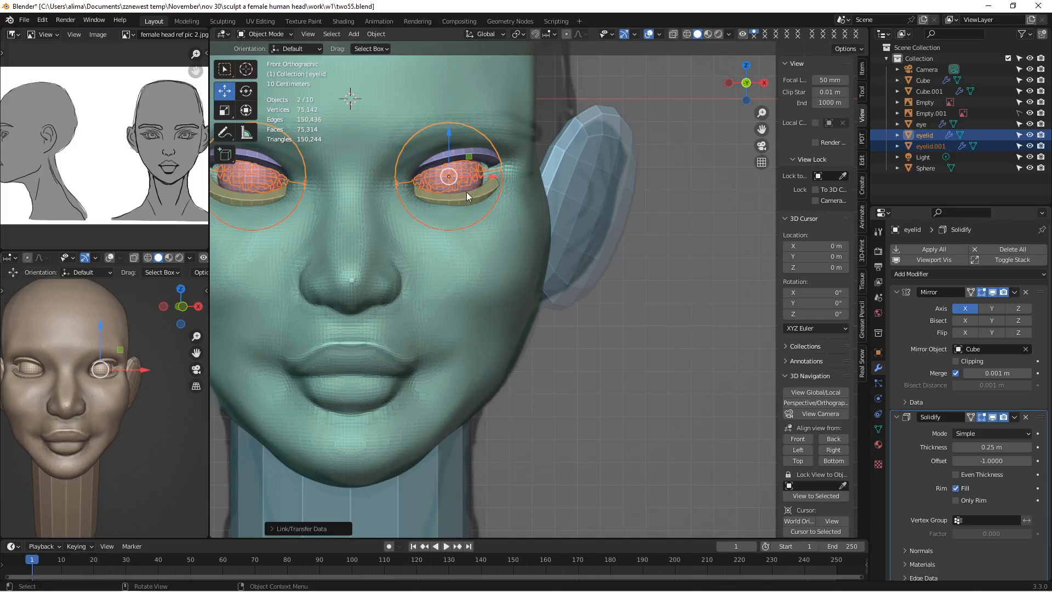
pyautogui.click(661, 318)
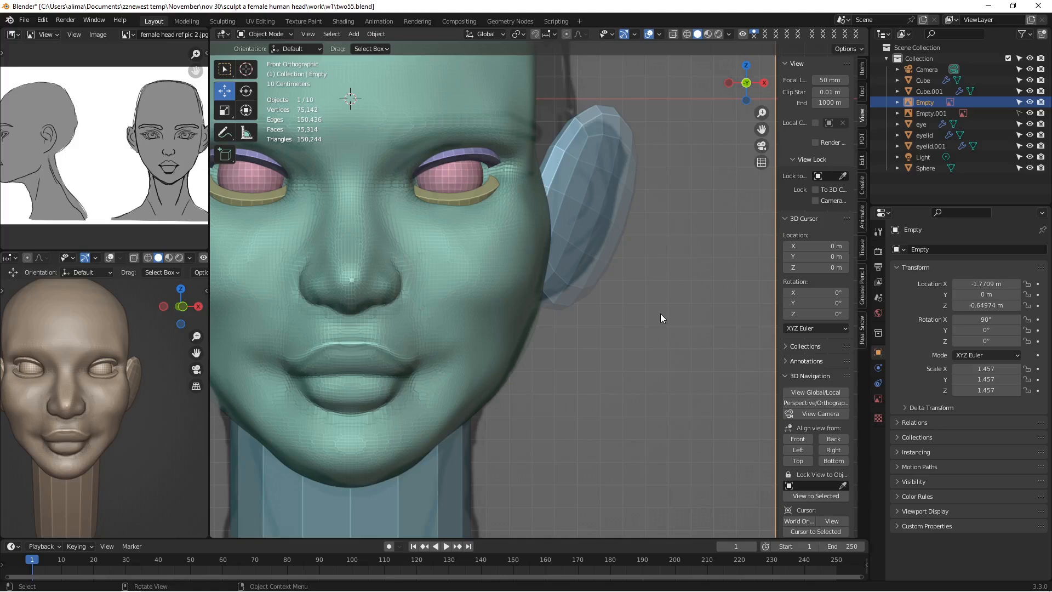
pyautogui.press('Insert')
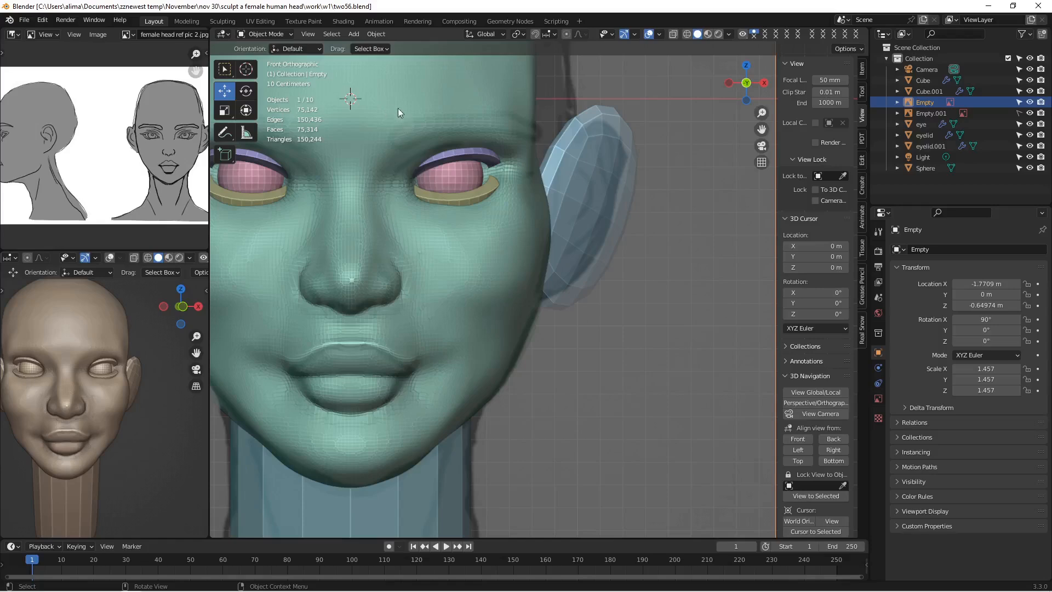
# Step: Select the head mesh, enter Sculpt Mode, and set the Elastic Deform brush to a 62 px radius
pyautogui.click(465, 94)
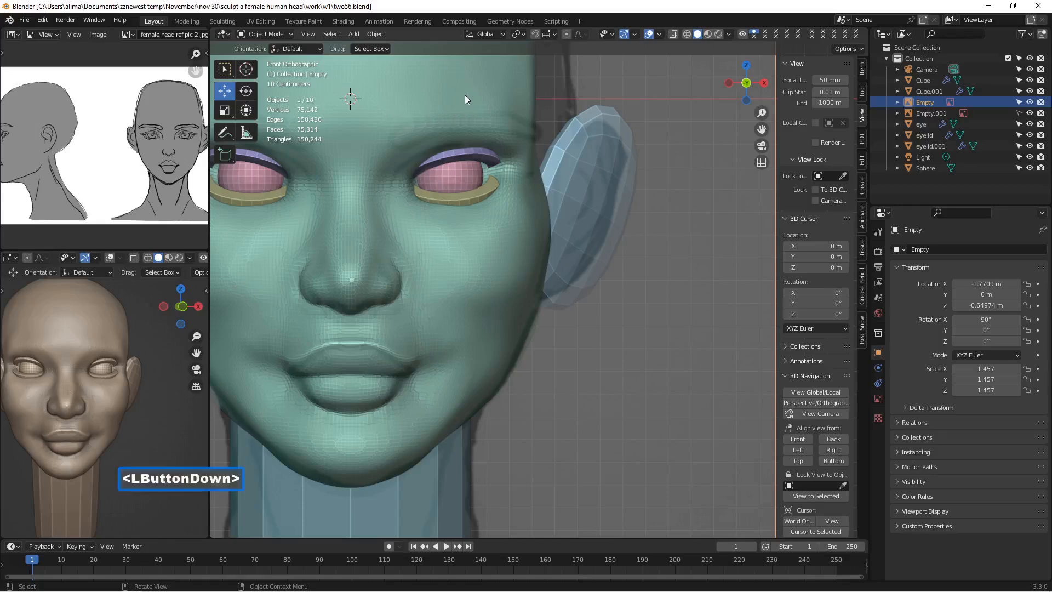
pyautogui.click(280, 35)
pyautogui.click(288, 72)
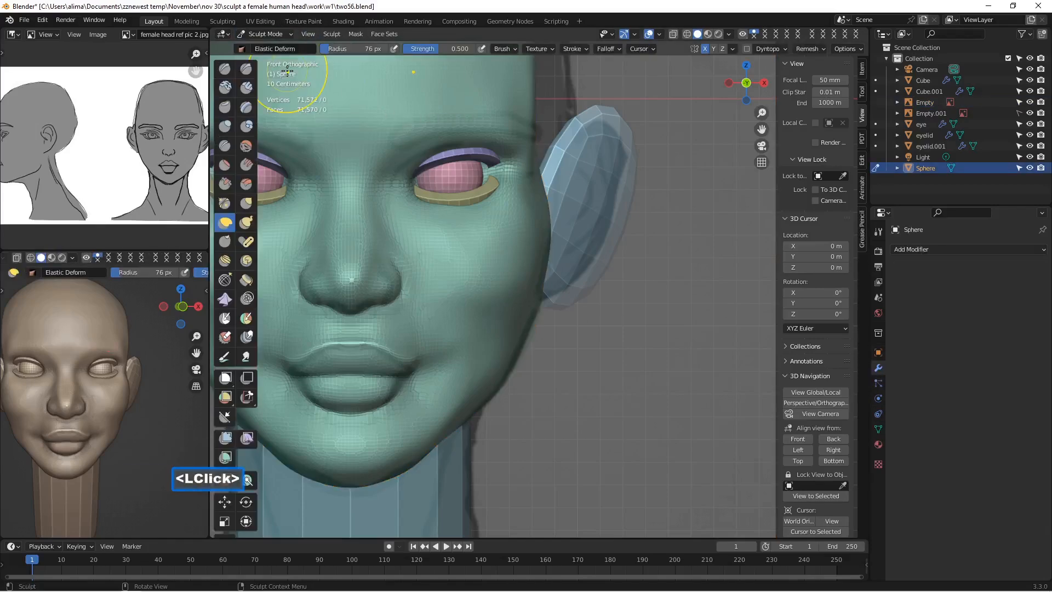
pyautogui.click(229, 222)
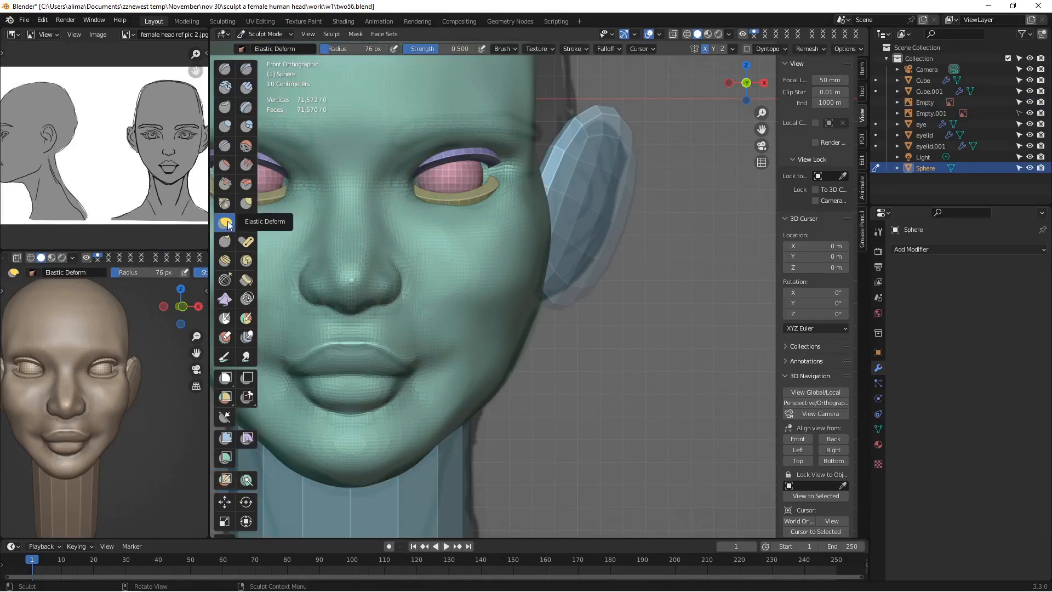
pyautogui.press('f')
pyautogui.click(411, 179)
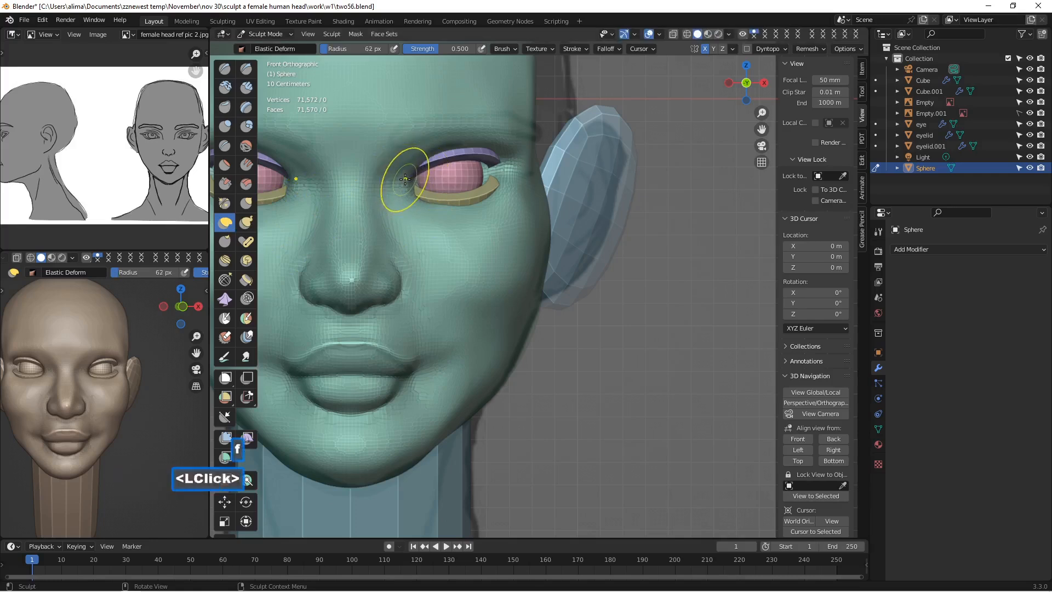
# Step: From the front view, pull the skin at the inner eye corners toward the nose and slightly down, and the outer corners outward
pyautogui.moveTo(410, 179); pyautogui.dragTo(387, 181)
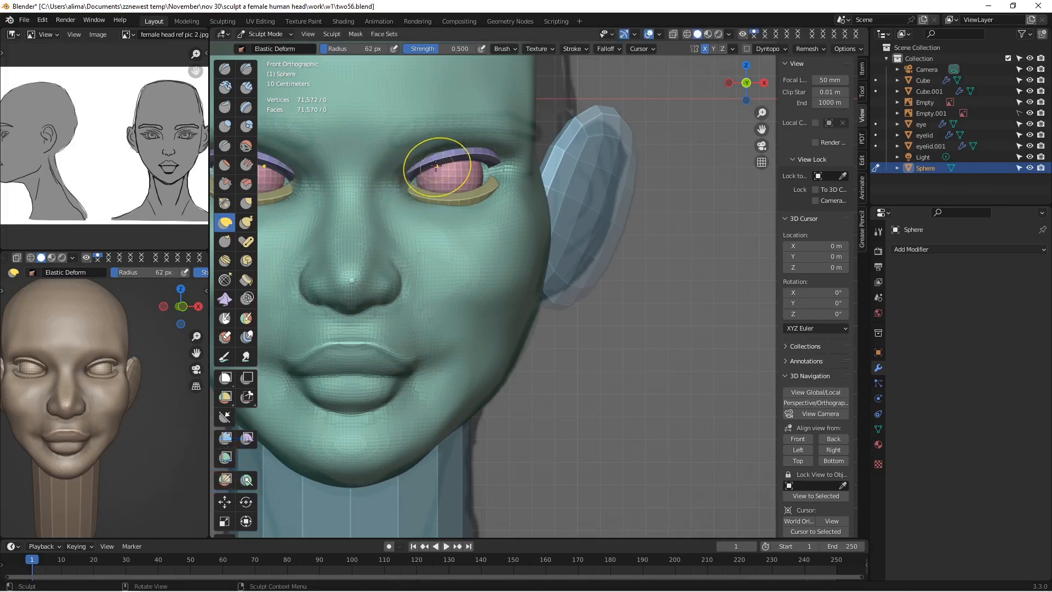
pyautogui.moveTo(405, 179); pyautogui.dragTo(401, 191)
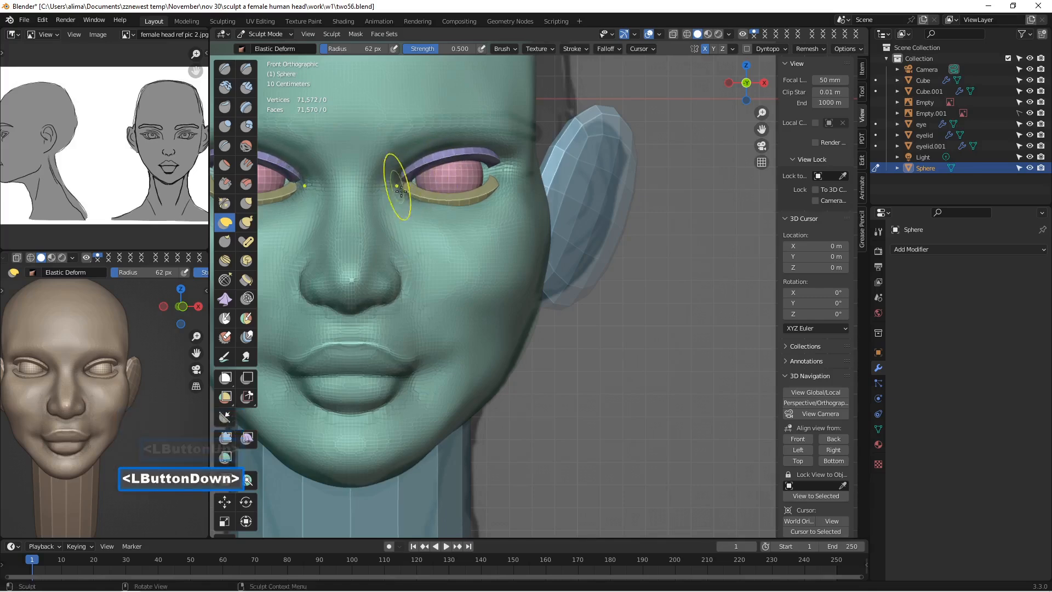
pyautogui.moveTo(489, 172); pyautogui.dragTo(498, 175)
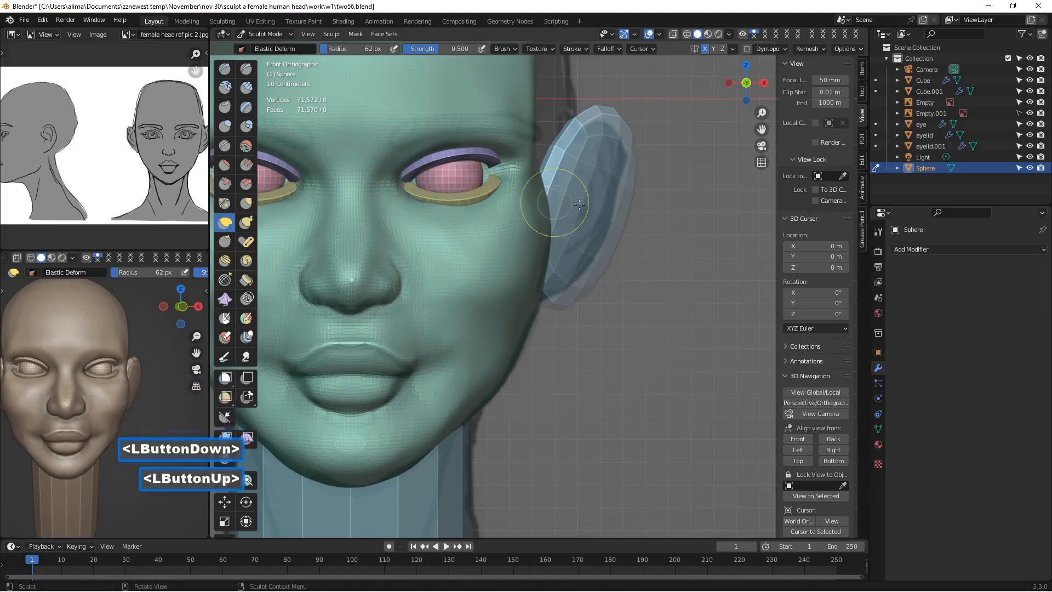
# Step: In the right side view, pull the skin at the outer eye corner back toward the ear, and return to the front view
pyautogui.click(834, 450)
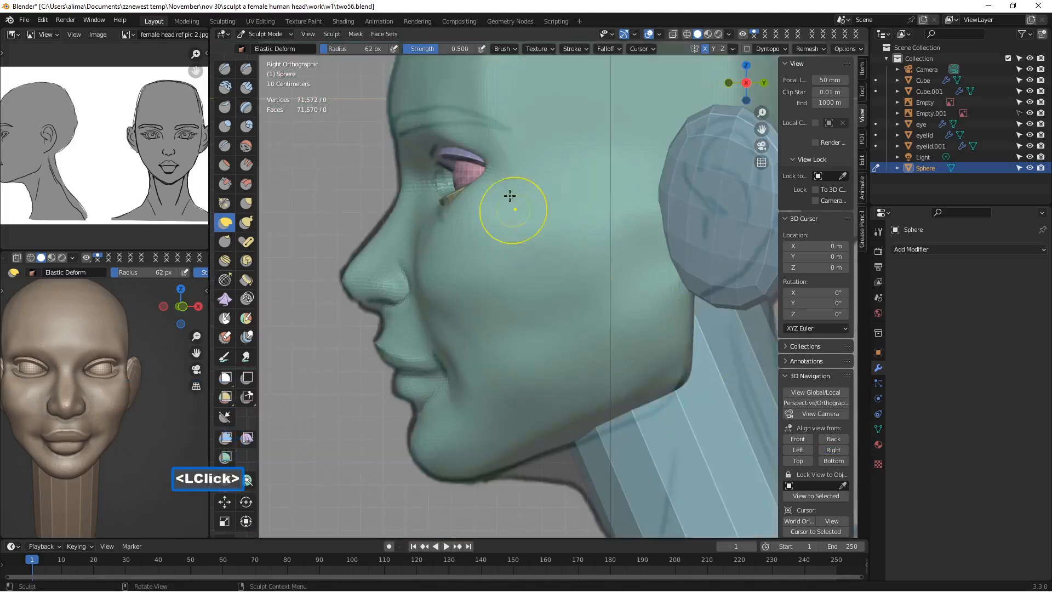
pyautogui.moveTo(497, 175); pyautogui.dragTo(531, 179)
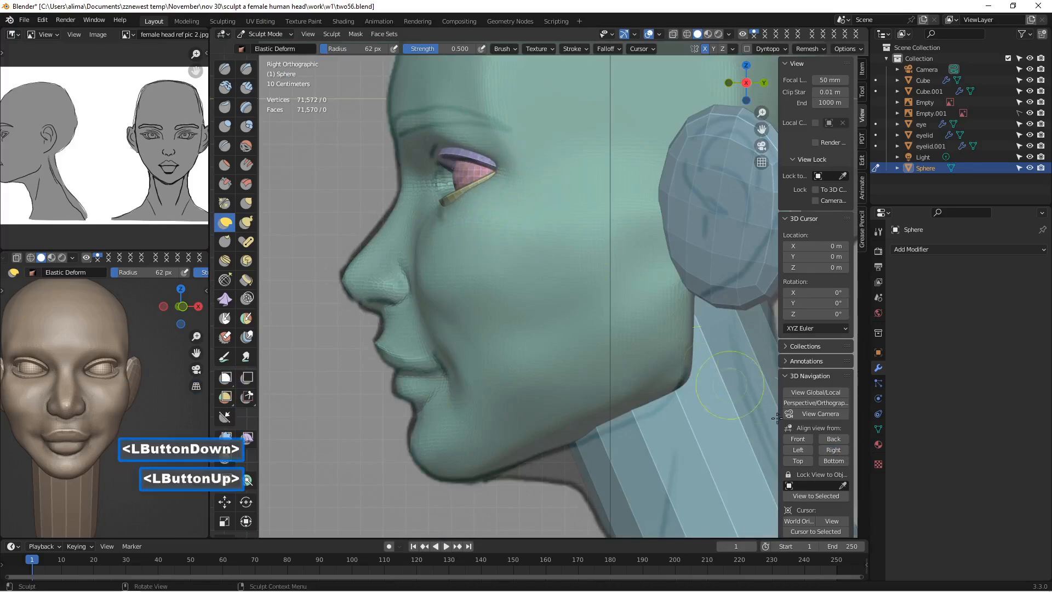
pyautogui.click(800, 439)
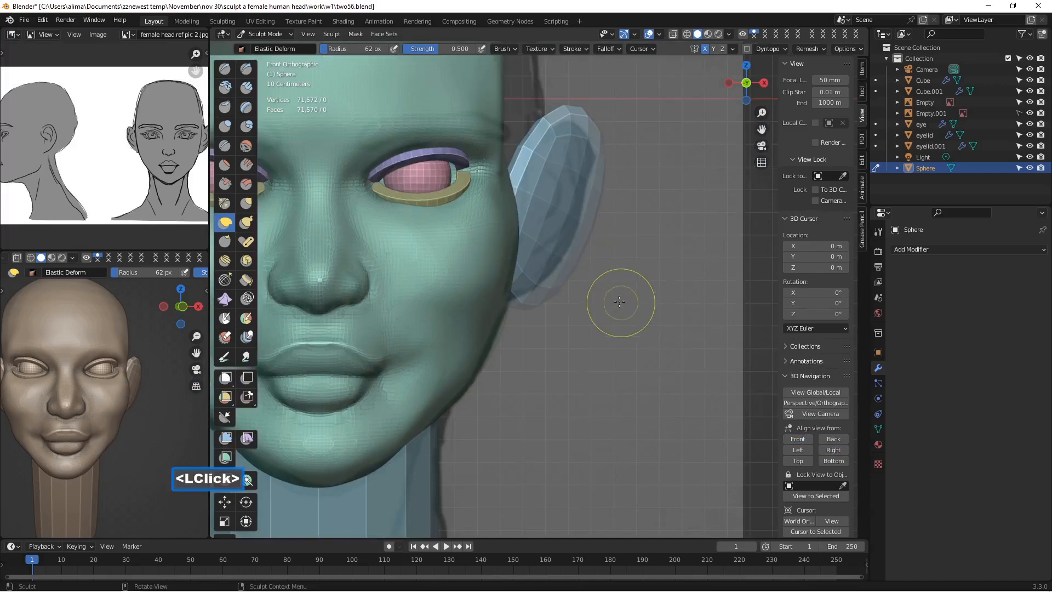
# Step: Leave Sculpt Mode for Object Mode, select the upper eyelid, and save the file as two57.blend
pyautogui.scroll(-2, 593, 298)
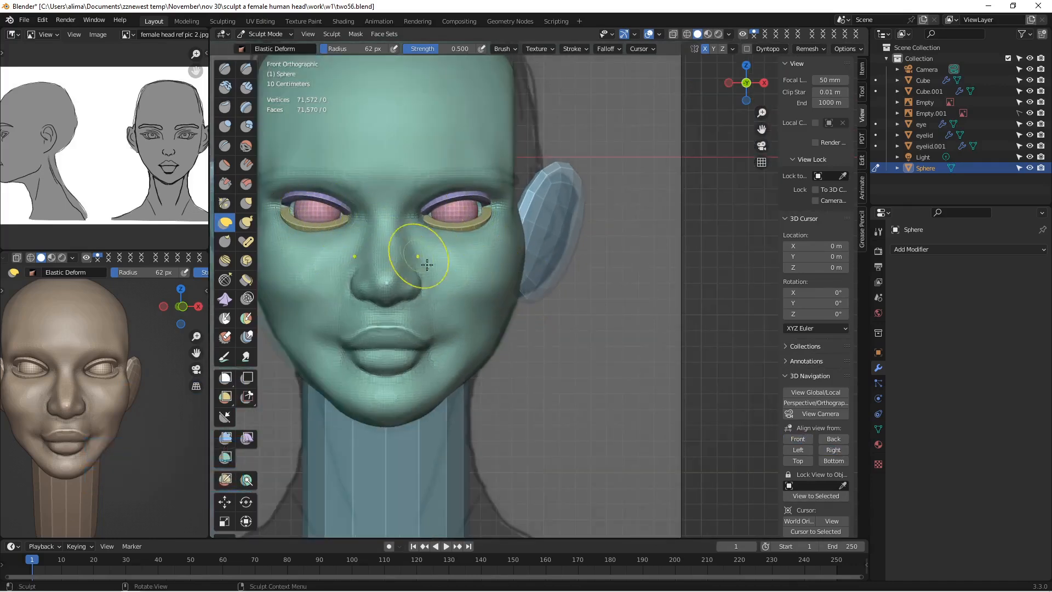
pyautogui.scroll(2, 433, 268)
pyautogui.scroll(1, 499, 274)
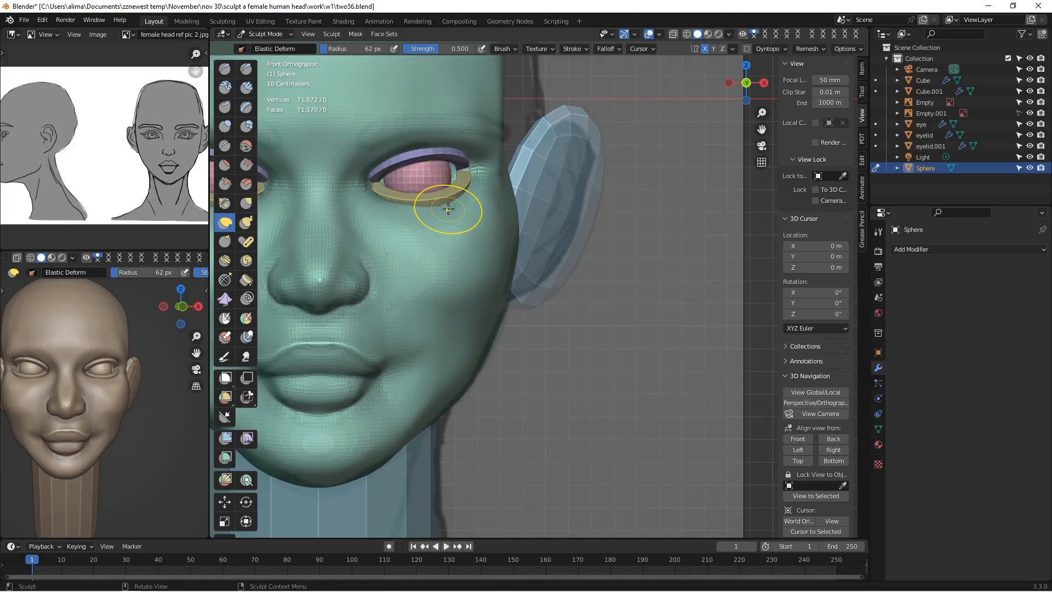
pyautogui.click(275, 34)
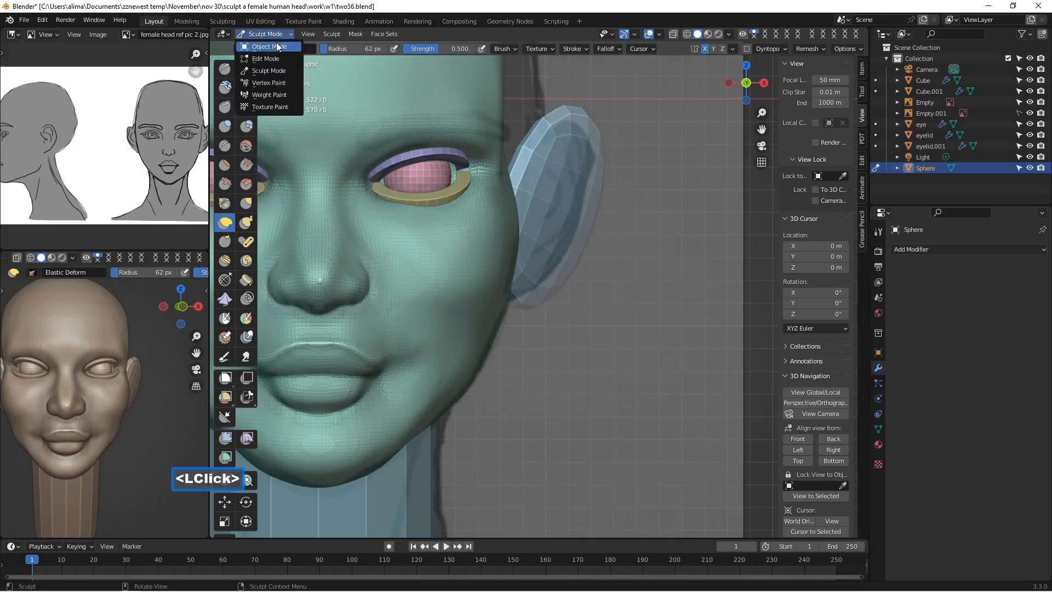
pyautogui.click(278, 46)
pyautogui.click(426, 156)
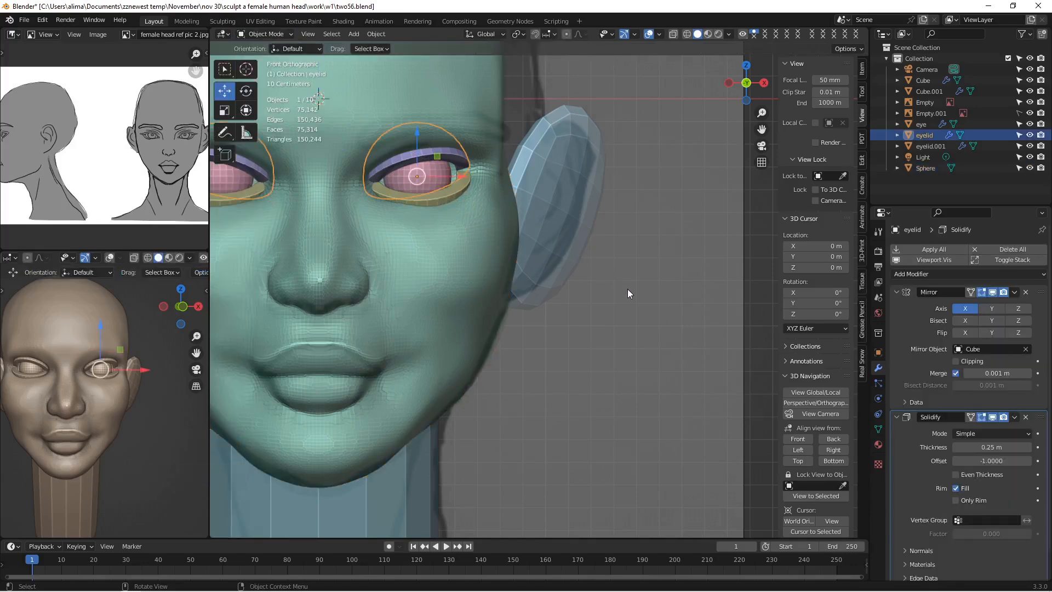
pyautogui.press('Insert')
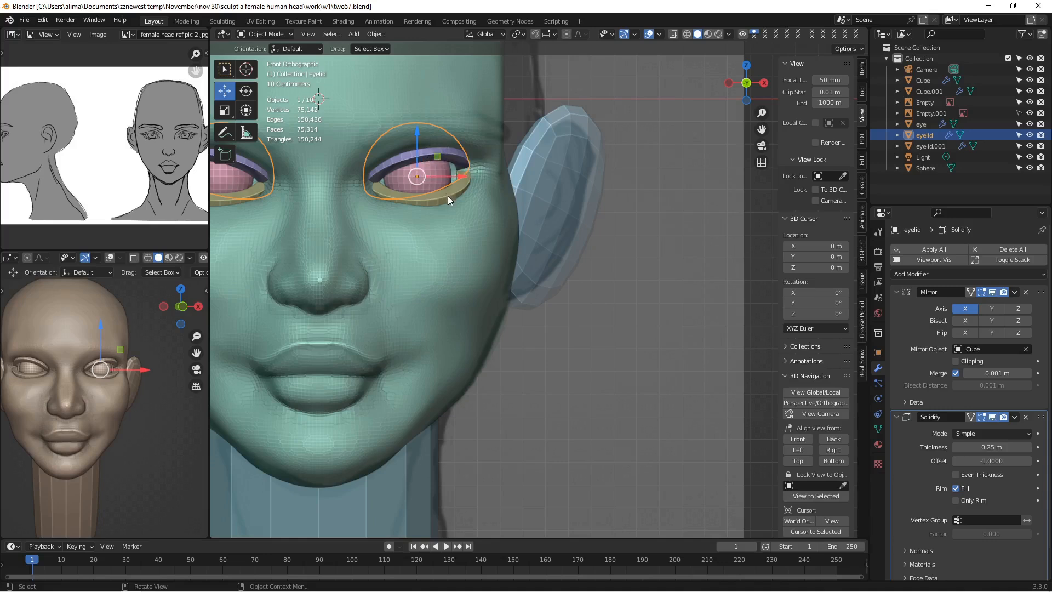
# Step: Enter Sculpt Mode on the upper eyelid and adjust its inner end with Elastic Deform, reducing the brush radius to 44 px
pyautogui.click(266, 34)
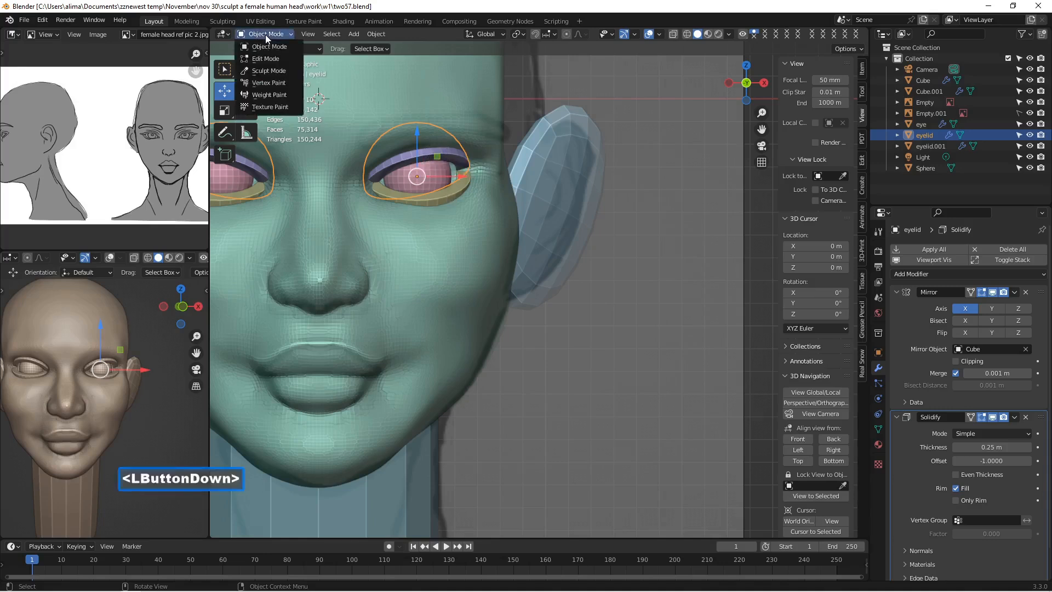
pyautogui.click(270, 70)
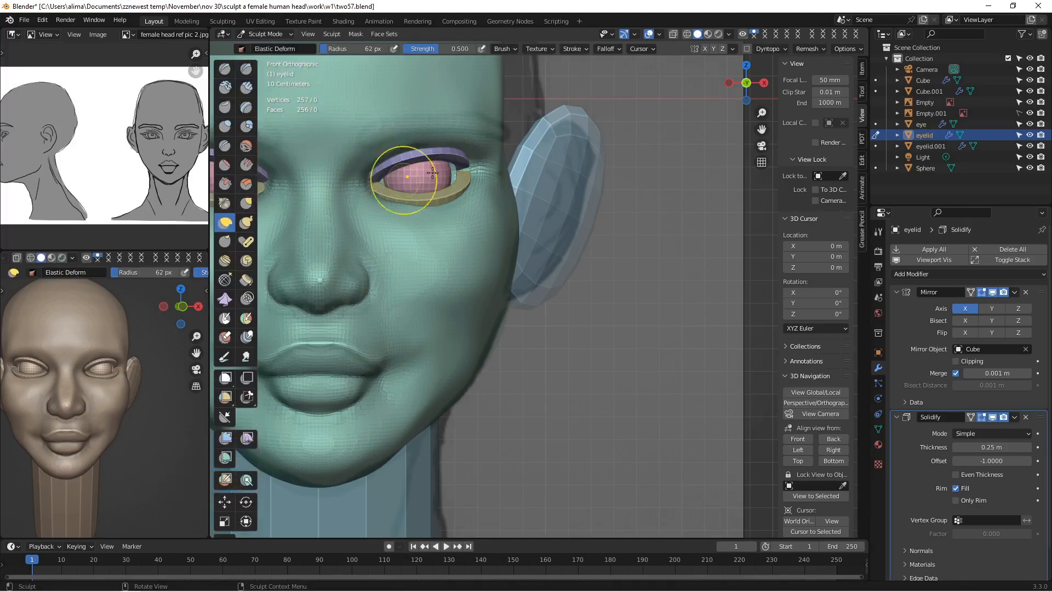
pyautogui.moveTo(414, 158)
pyautogui.mouseDown()
pyautogui.moveTo(387, 111)
pyautogui.moveTo(407, 153)
pyautogui.moveTo(387, 144)
pyautogui.moveTo(408, 156)
pyautogui.moveTo(375, 179)
pyautogui.mouseUp()
pyautogui.press('[')
pyautogui.press('[')
pyautogui.press('[')
pyautogui.click(397, 146)
# Step: Reshape the upper eyelid's arch and both ends using Elastic Deform at an 82 px radius, and reduce the brush radius to 52 px
pyautogui.press('f')
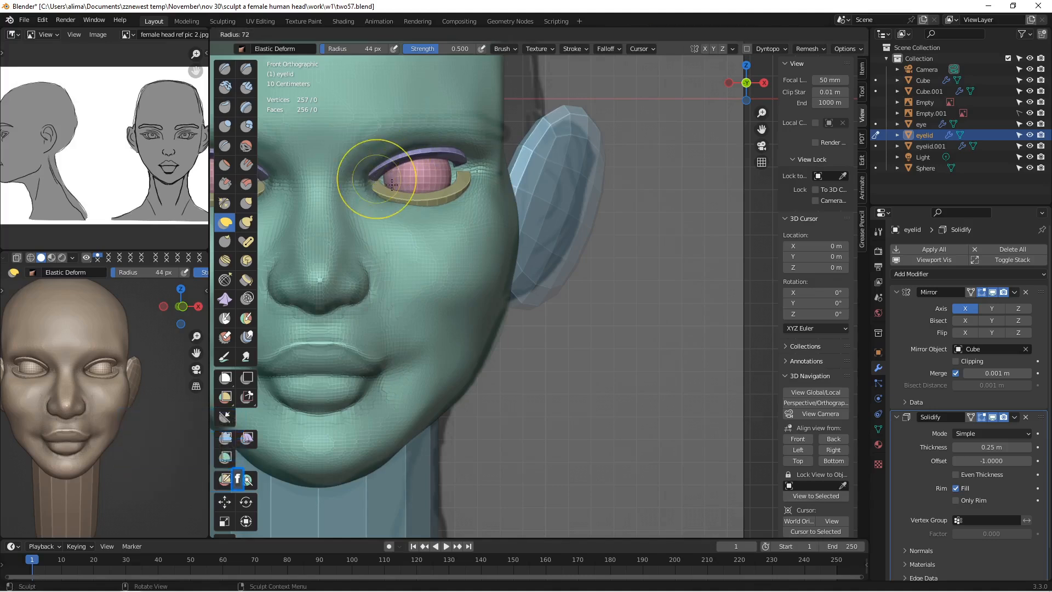
pyautogui.click(422, 179)
pyautogui.moveTo(382, 173); pyautogui.dragTo(379, 190)
pyautogui.moveTo(420, 159); pyautogui.dragTo(399, 152)
pyautogui.moveTo(477, 176); pyautogui.dragTo(476, 186)
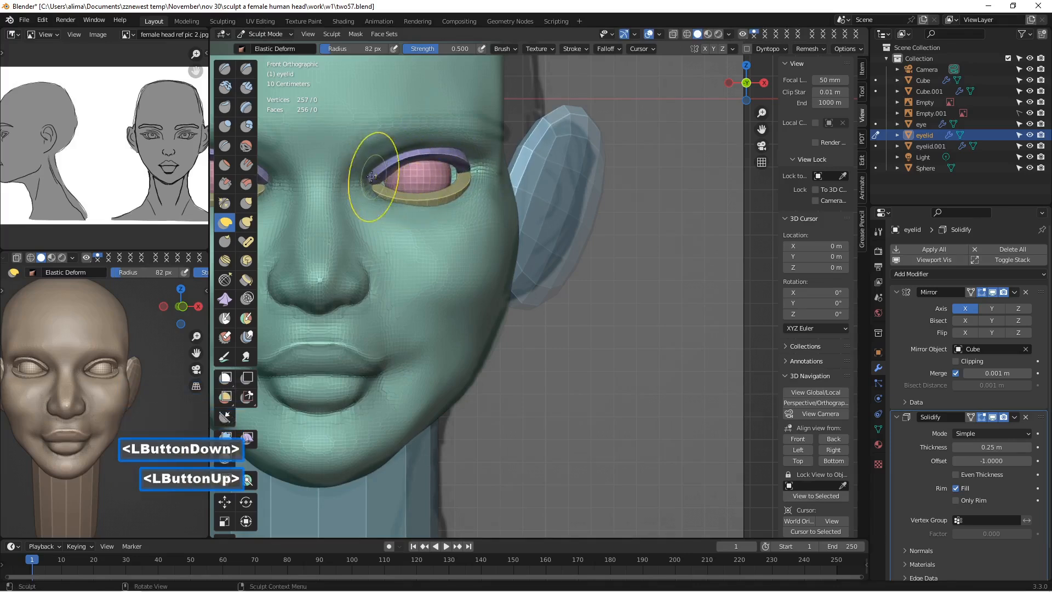
pyautogui.moveTo(371, 176); pyautogui.dragTo(389, 172)
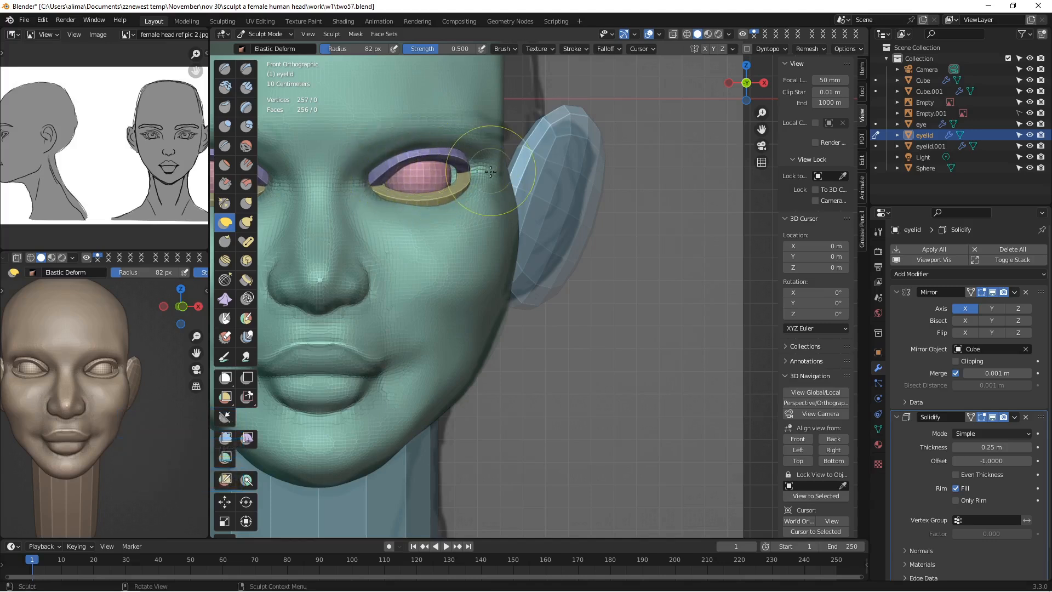
pyautogui.moveTo(404, 168); pyautogui.dragTo(381, 156)
pyautogui.press('f')
pyautogui.click(383, 159)
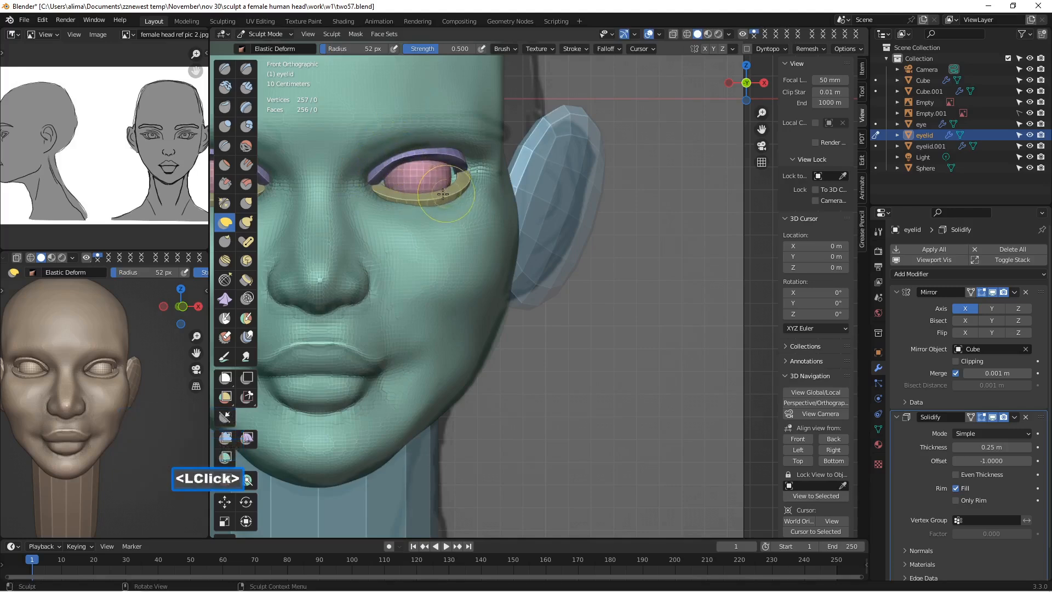
# Step: Switch to Object Mode, select the lower eyelid, and enter Sculpt Mode on it
pyautogui.scroll(-6, 502, 190)
pyautogui.moveTo(502, 190); pyautogui.dragTo(513, 212, button='middle')
pyautogui.scroll(4, 418, 206)
pyautogui.scroll(3, 516, 213)
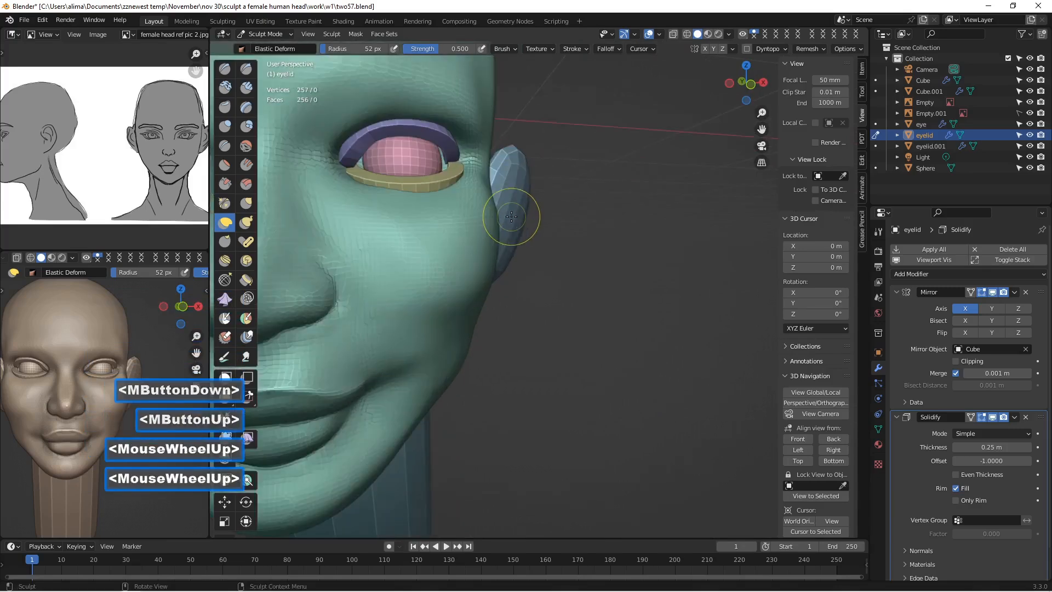
pyautogui.click(279, 34)
pyautogui.click(266, 43)
pyautogui.click(436, 179)
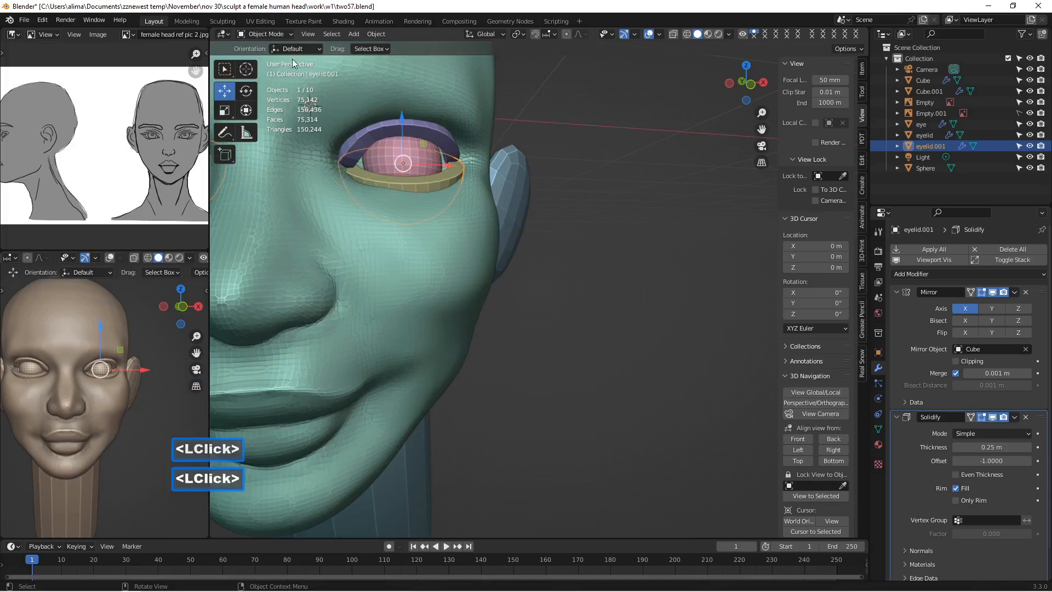
pyautogui.click(261, 33)
pyautogui.click(287, 71)
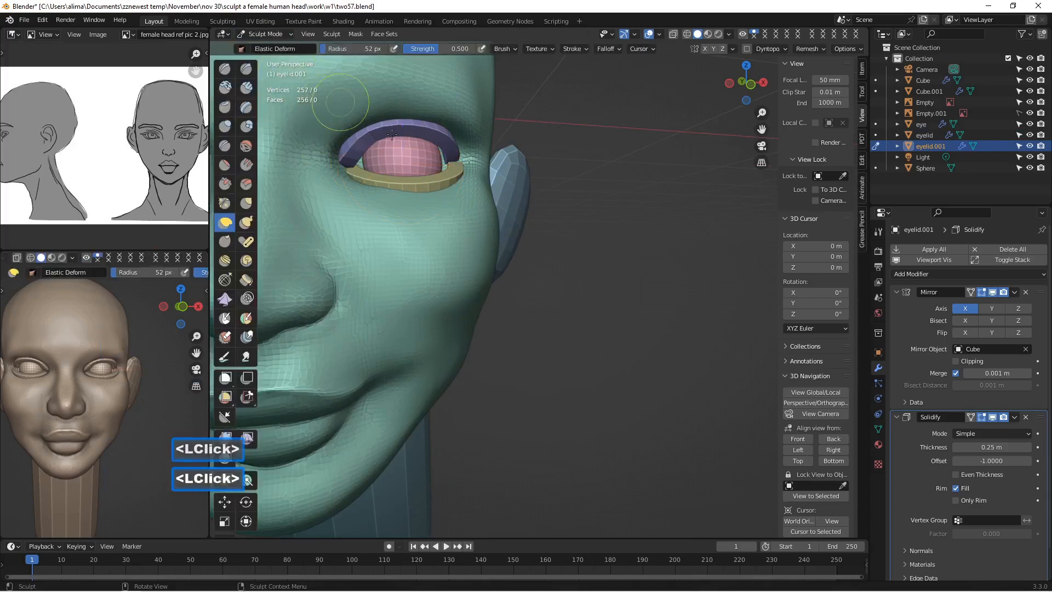
# Step: Reshape the lower eyelid's inner and outer ends around the eyeball with Elastic Deform, and save the file as two58.blend
pyautogui.moveTo(442, 164)
pyautogui.mouseDown()
pyautogui.moveTo(362, 163)
pyautogui.moveTo(351, 174)
pyautogui.moveTo(373, 159)
pyautogui.mouseUp()
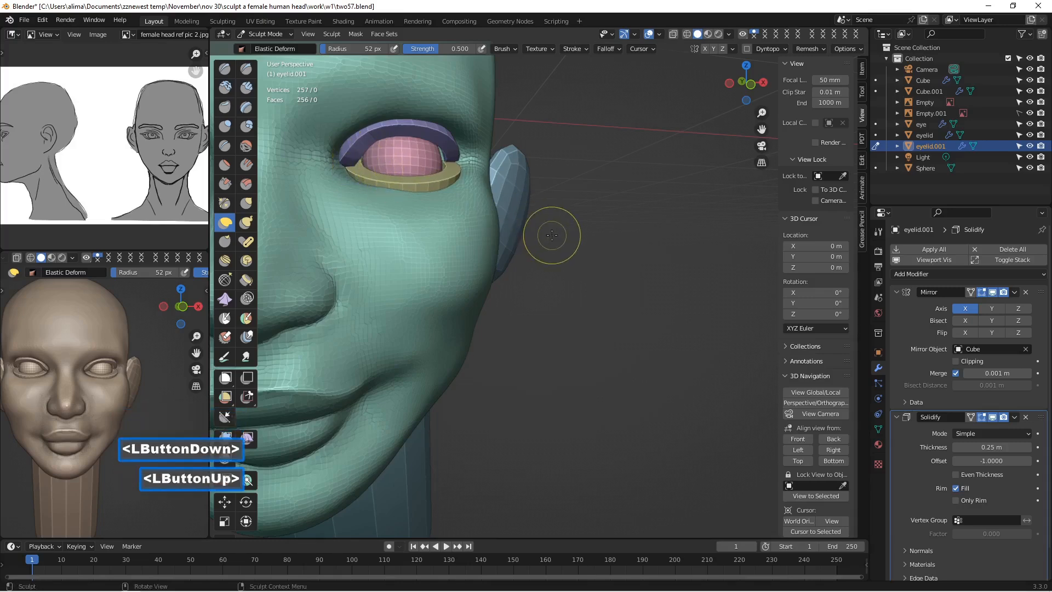
pyautogui.scroll(-2, 552, 234)
pyautogui.moveTo(552, 235)
pyautogui.mouseDown(button='middle')
pyautogui.moveTo(485, 228)
pyautogui.moveTo(510, 224)
pyautogui.mouseUp(button='middle')
pyautogui.moveTo(406, 192); pyautogui.dragTo(408, 193)
pyautogui.scroll(3, 409, 193)
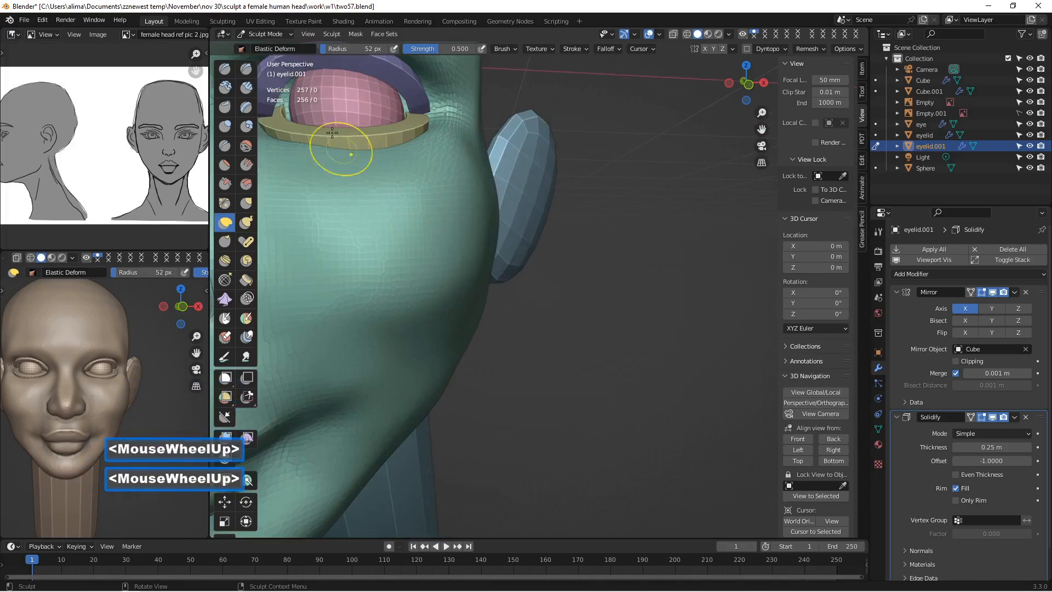
pyautogui.scroll(-3, 311, 106)
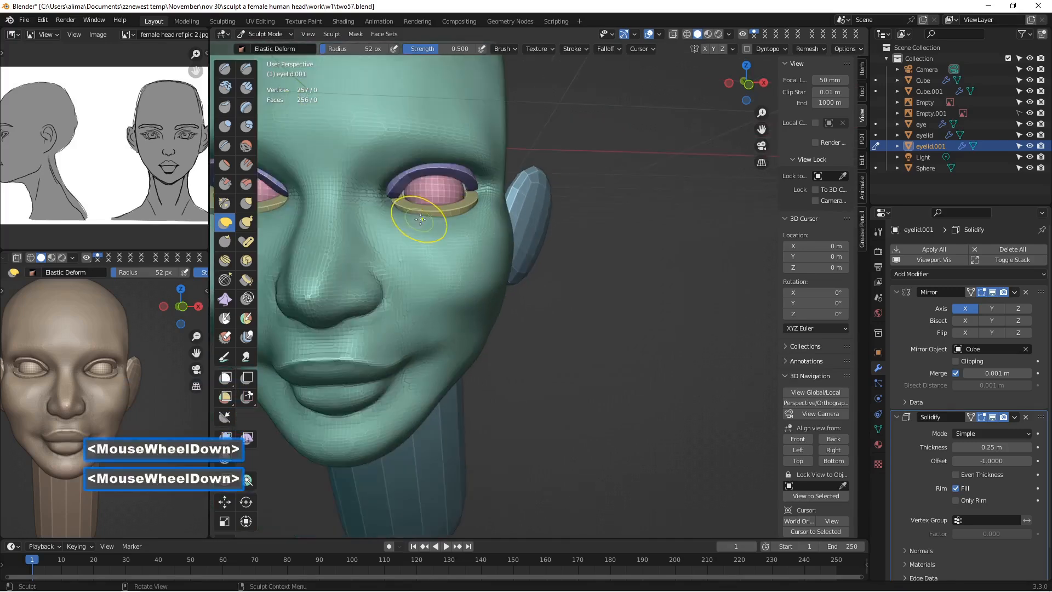
pyautogui.scroll(-2, 481, 238)
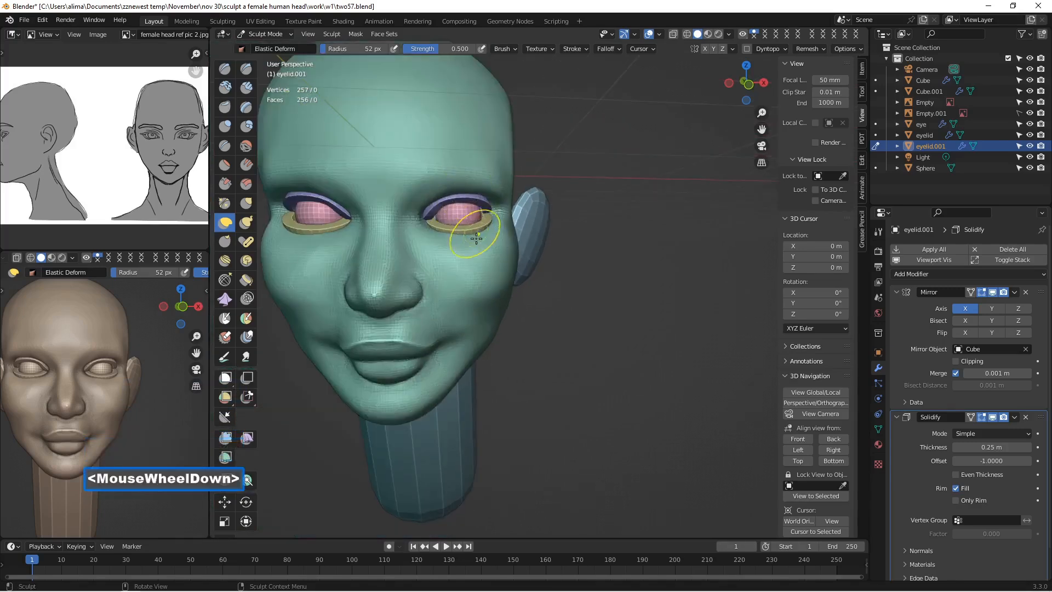
pyautogui.moveTo(481, 238); pyautogui.dragTo(481, 236, button='middle')
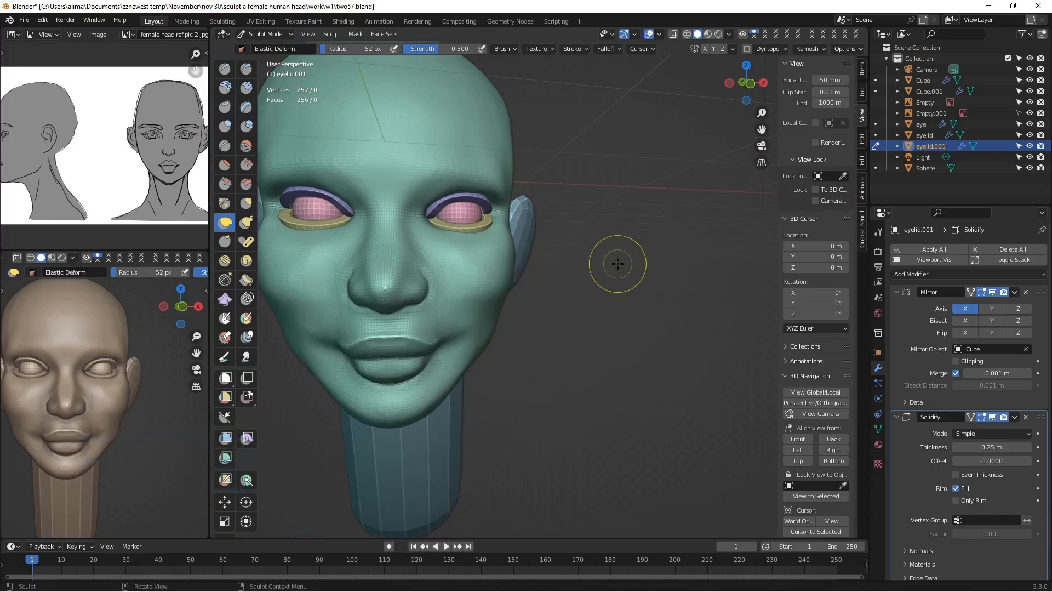
pyautogui.press('Insert')
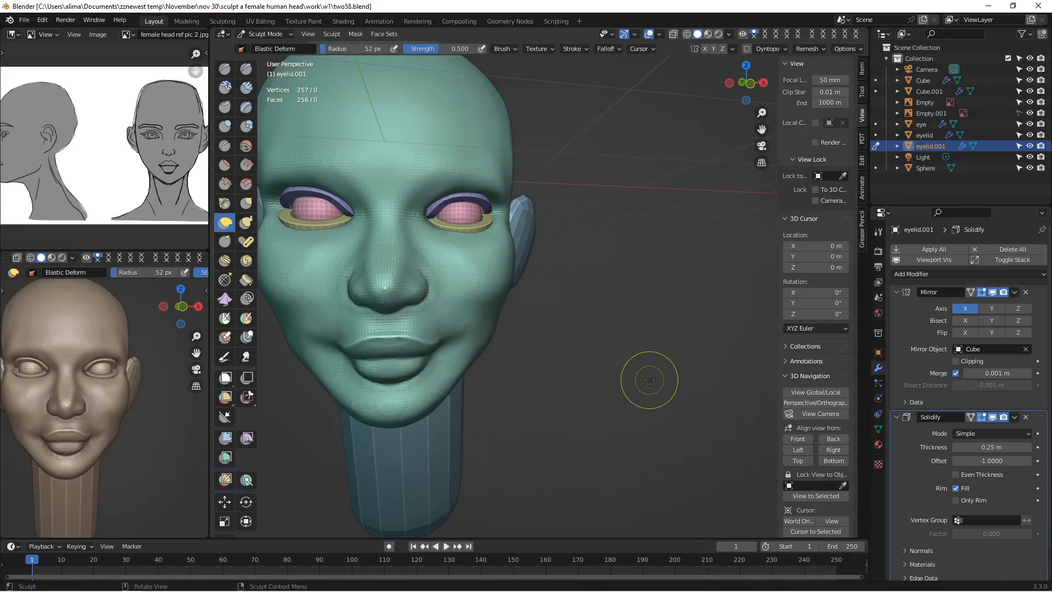
# Step: In front view, return to Object Mode, select the front reference image, and raise its opacity to 0.268
pyautogui.click(799, 439)
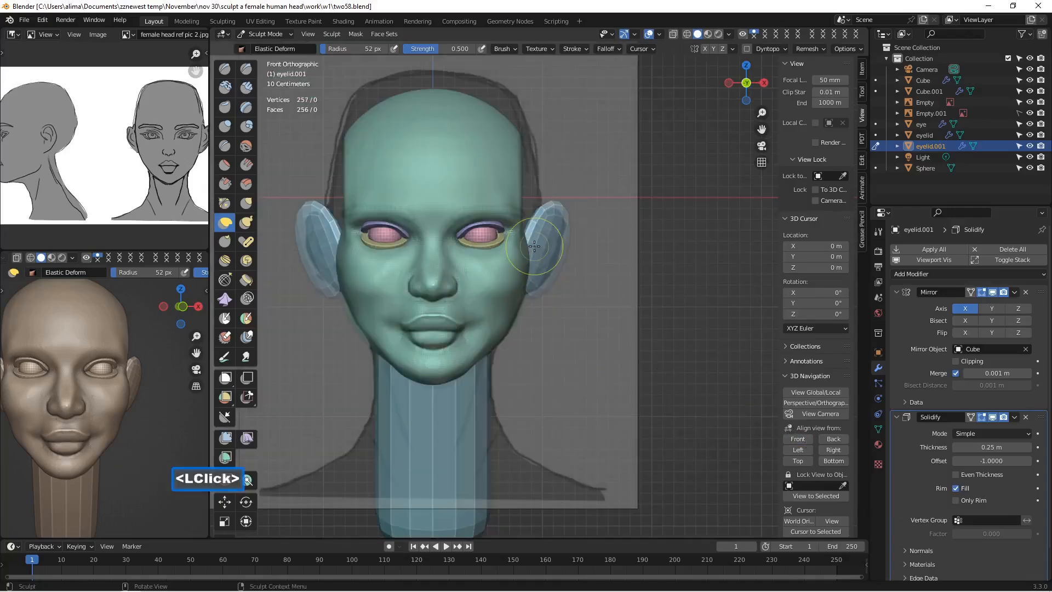
pyautogui.click(270, 34)
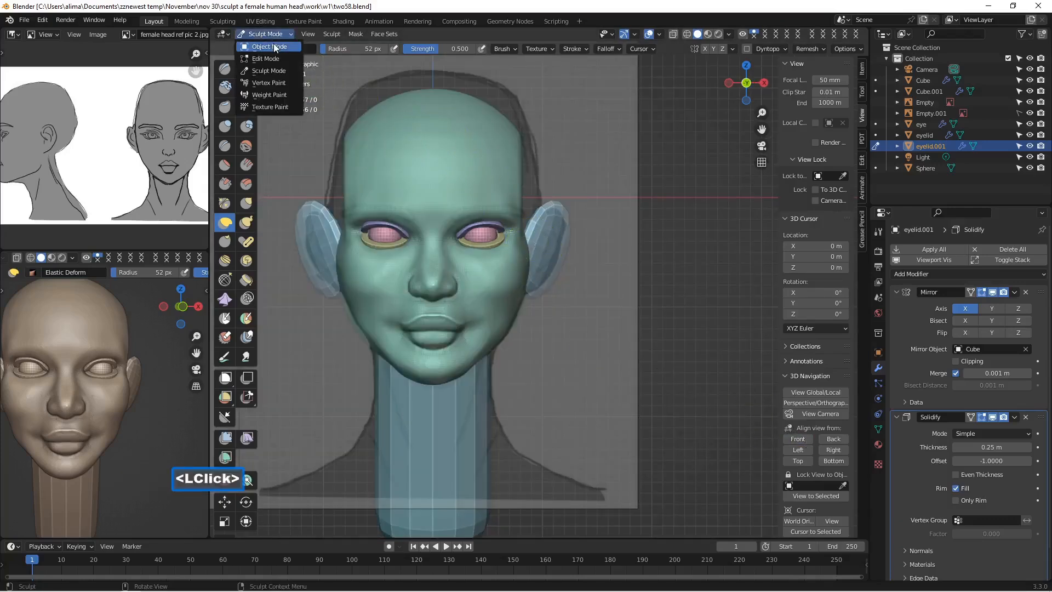
pyautogui.click(274, 44)
pyautogui.click(950, 102)
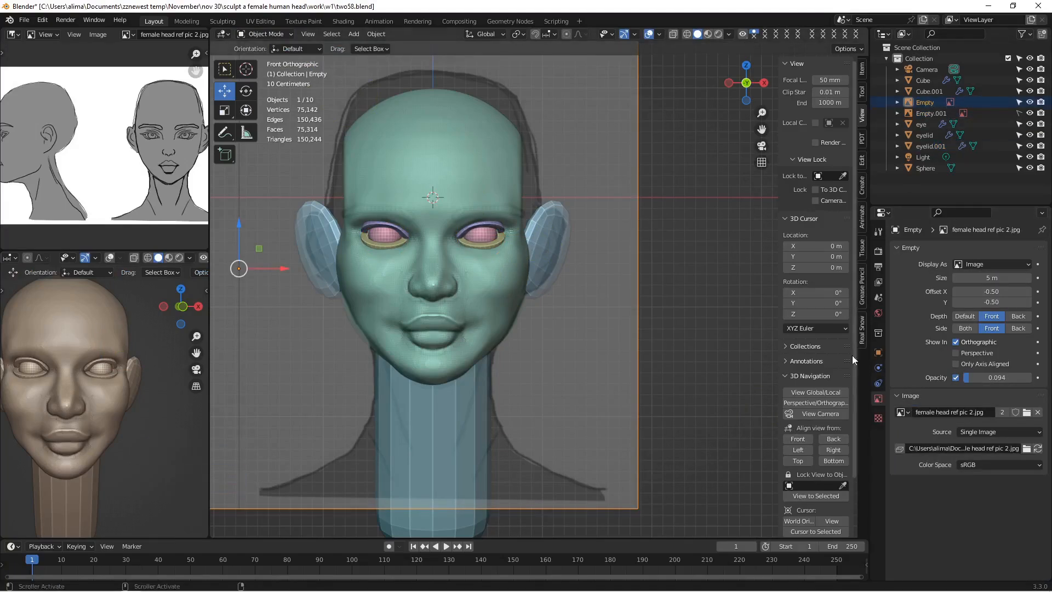
pyautogui.click(878, 401)
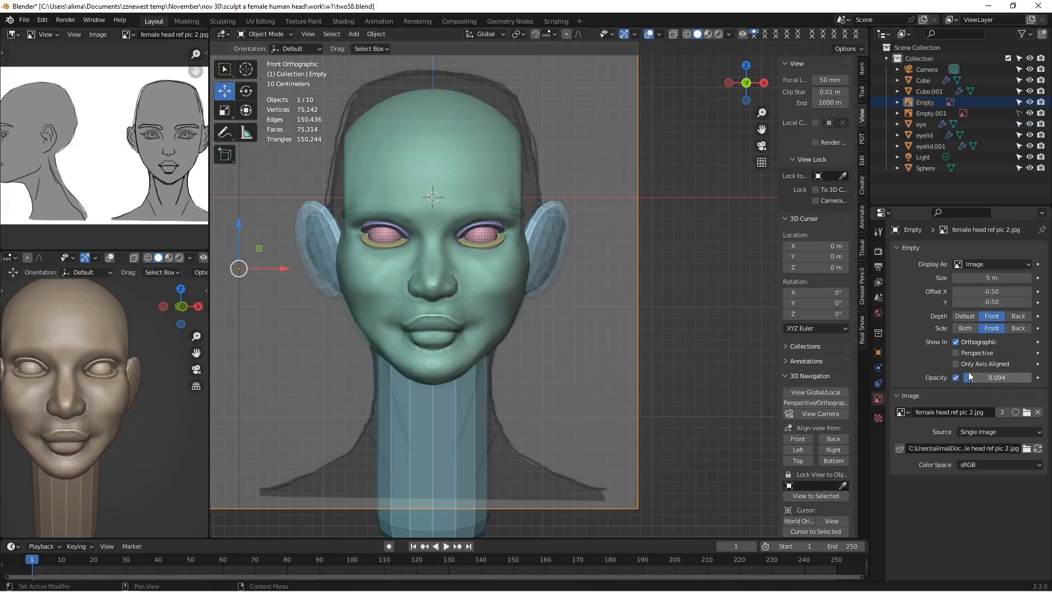
pyautogui.moveTo(968, 377); pyautogui.dragTo(981, 377)
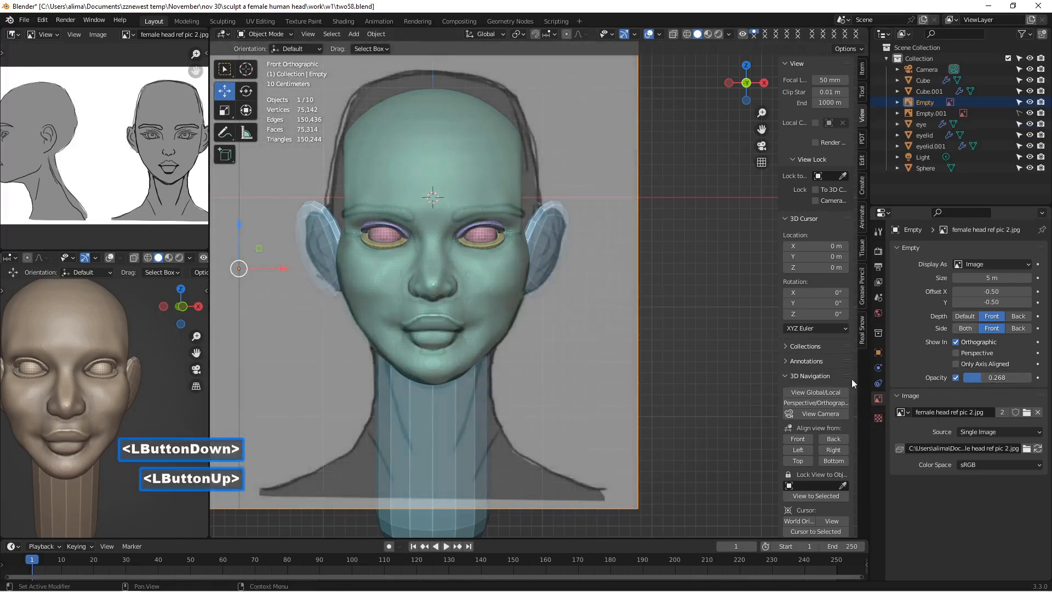
# Step: Select the head mesh, enter Sculpt Mode with the Elastic Deform brush, and save the file as two59.blend
pyautogui.scroll(3, 531, 331)
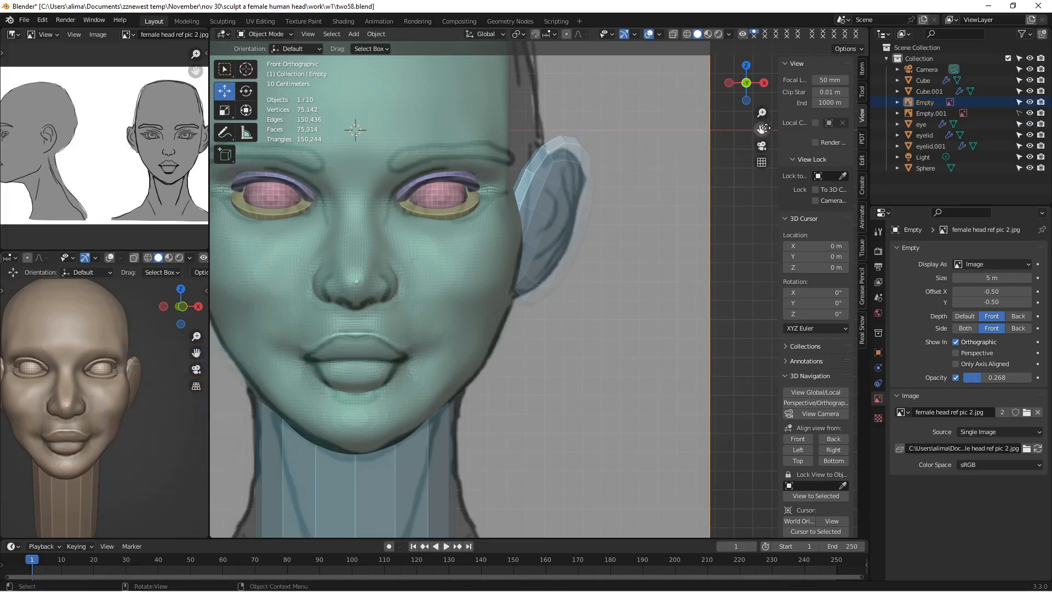
pyautogui.moveTo(761, 129); pyautogui.dragTo(893, 154)
pyautogui.scroll(4, 522, 252)
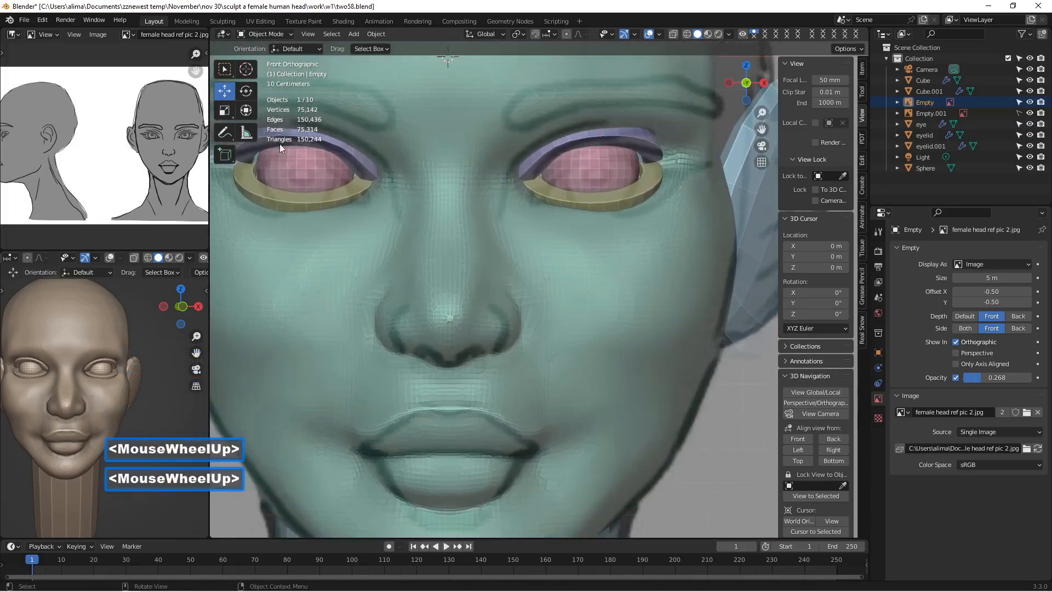
pyautogui.click(610, 293)
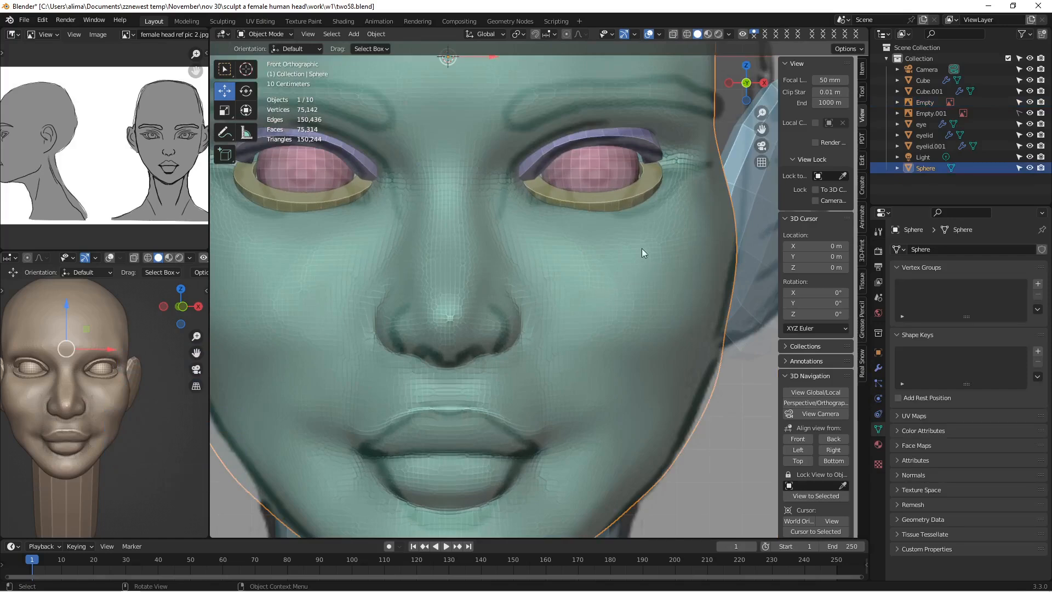
pyautogui.click(280, 34)
pyautogui.click(294, 68)
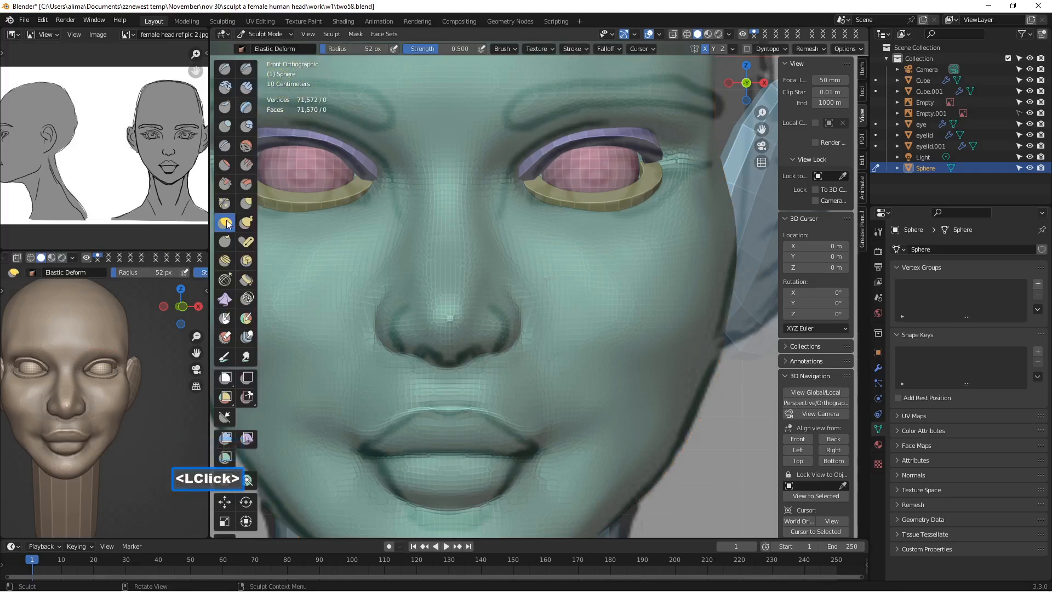
pyautogui.click(227, 223)
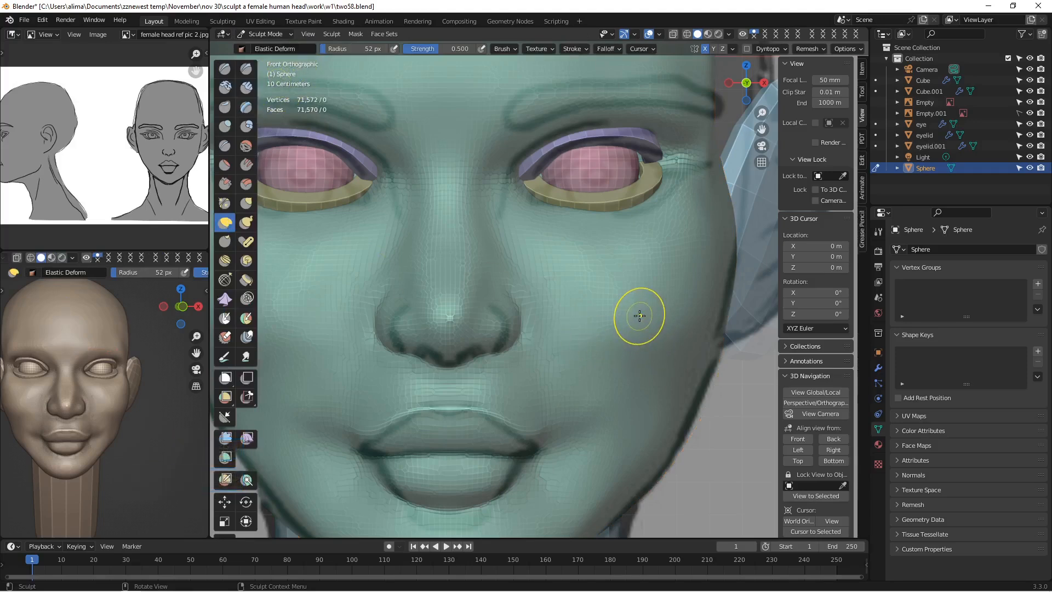
pyautogui.press('Insert')
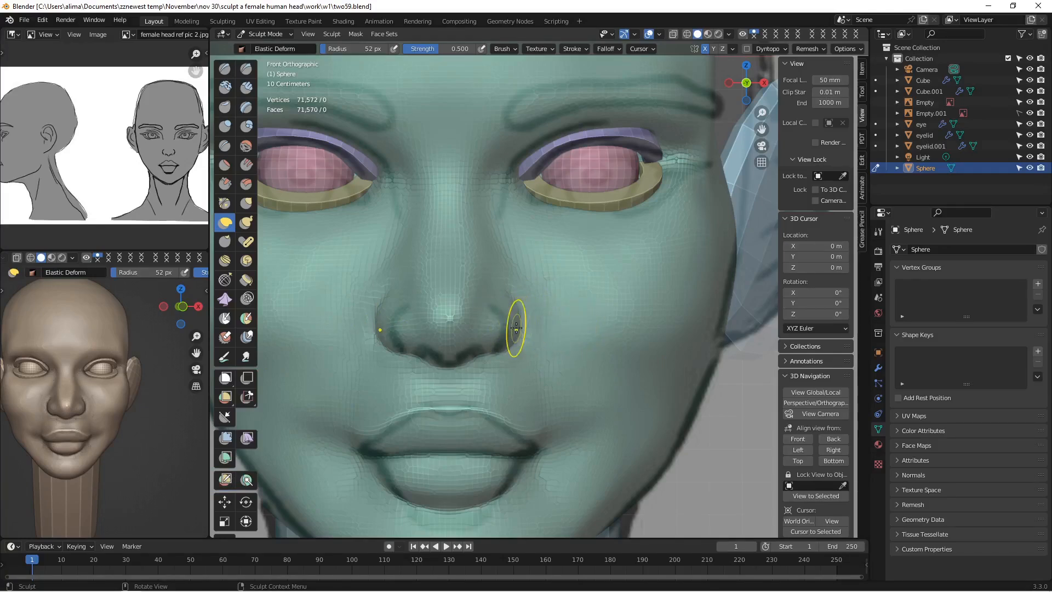
# Step: Pull the nostril wings and nose sides inward to match the reference drawing, and save the file as two60.blend
pyautogui.moveTo(520, 325)
pyautogui.mouseDown()
pyautogui.moveTo(502, 327)
pyautogui.moveTo(499, 295)
pyautogui.moveTo(489, 301)
pyautogui.moveTo(498, 305)
pyautogui.mouseUp()
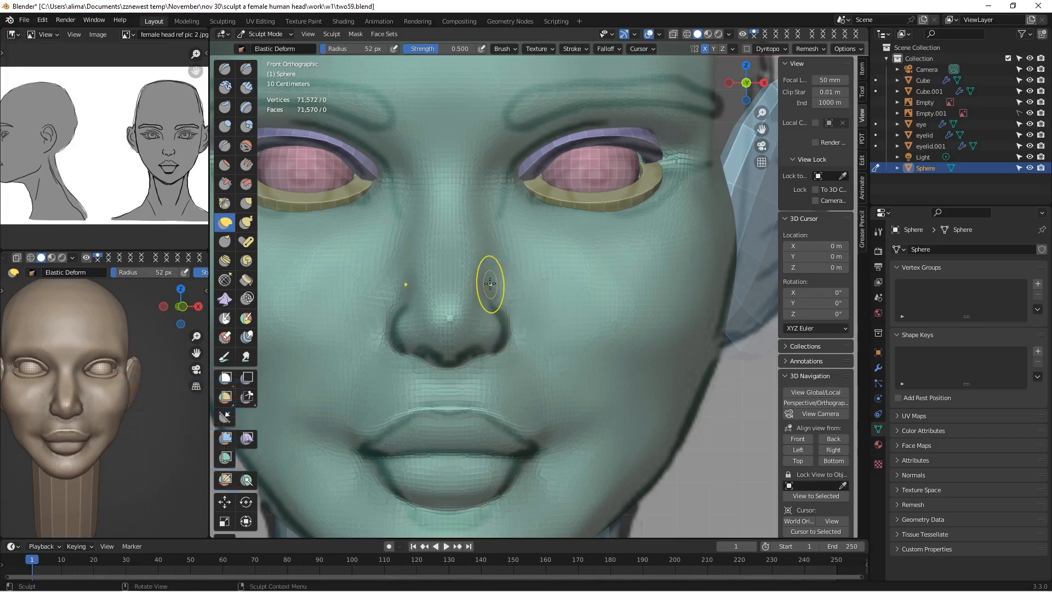
pyautogui.moveTo(486, 267); pyautogui.dragTo(486, 272)
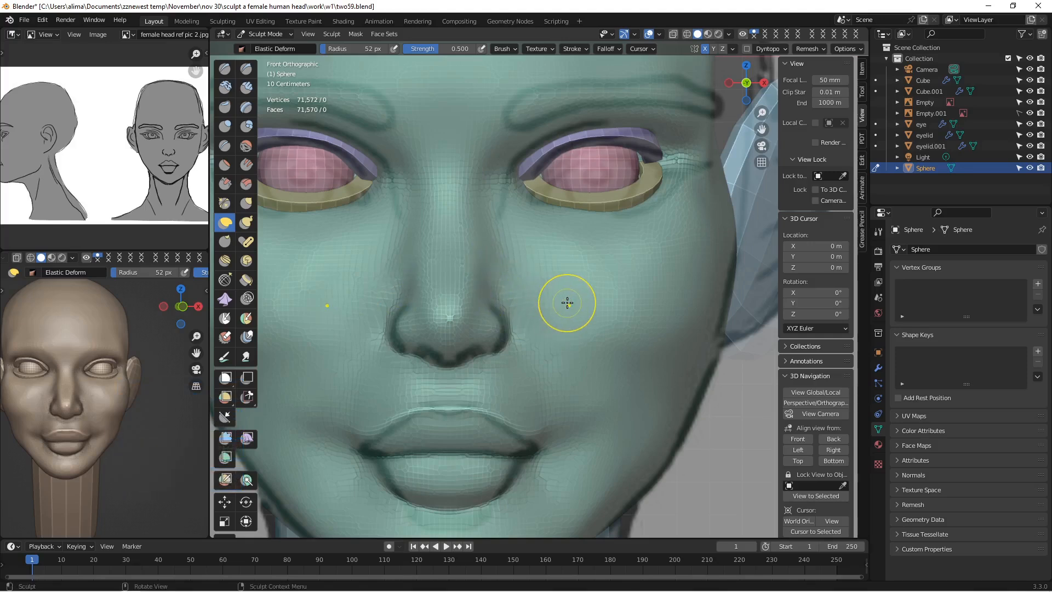
pyautogui.press('Insert')
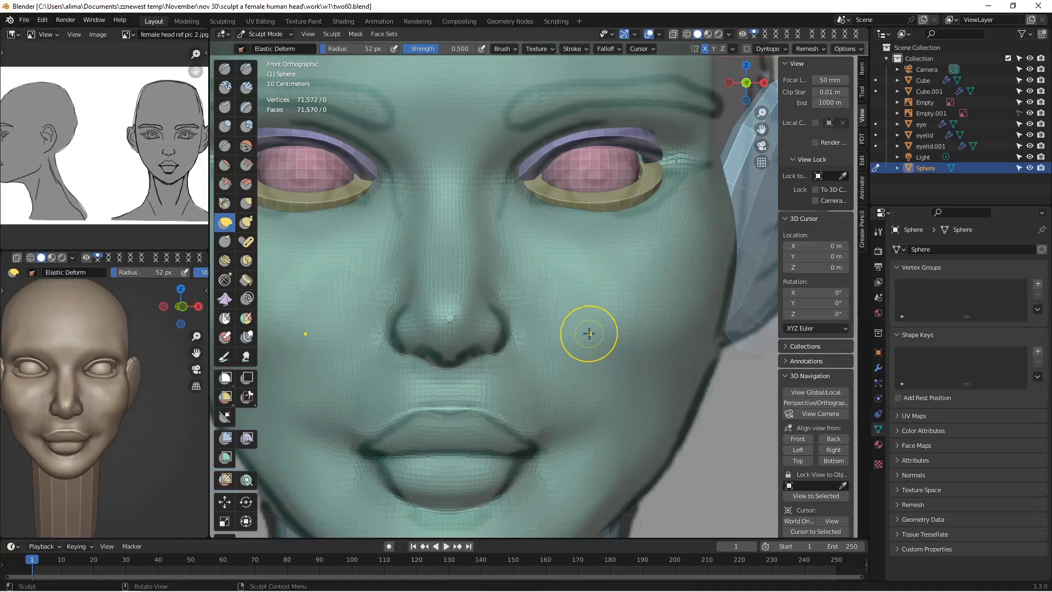
# Step: Carve the initial nostrils under the nose tip in front view with a 25 px Crease brush, and save the file as two61.blend
pyautogui.click(225, 145)
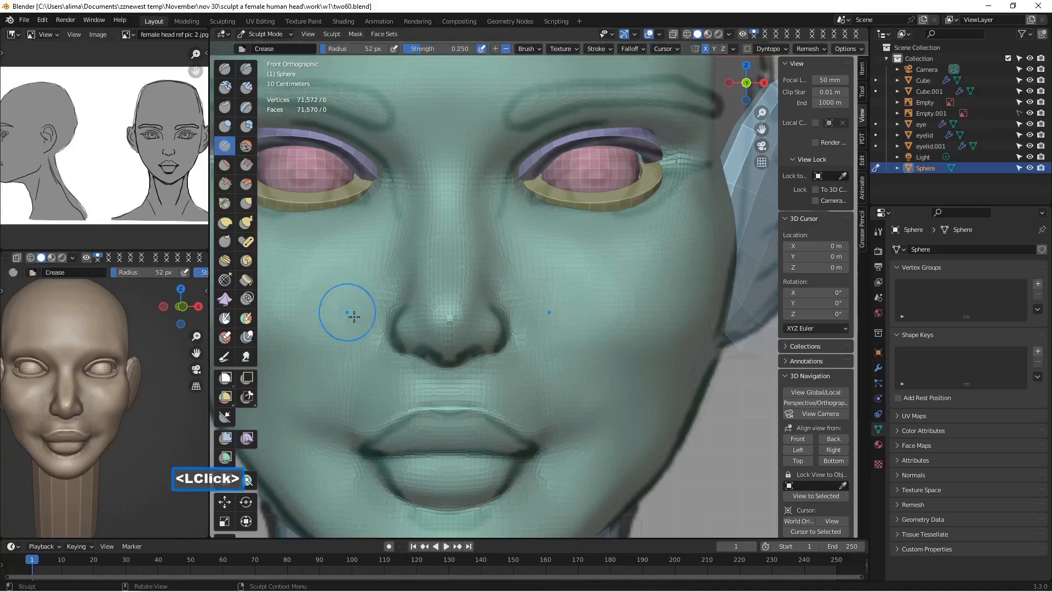
pyautogui.scroll(2, 350, 313)
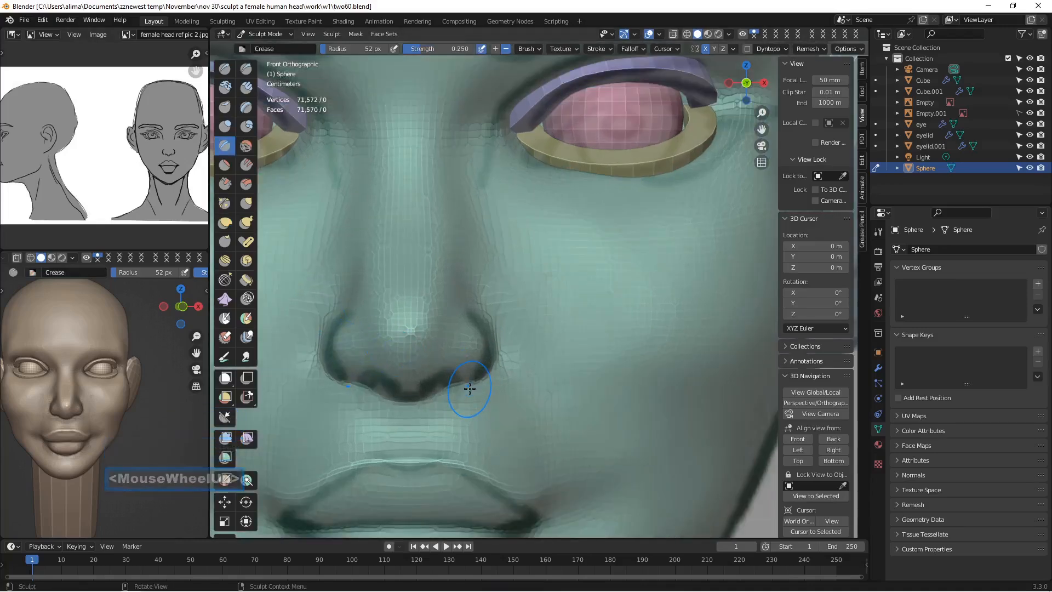
pyautogui.press('f')
pyautogui.click(455, 390)
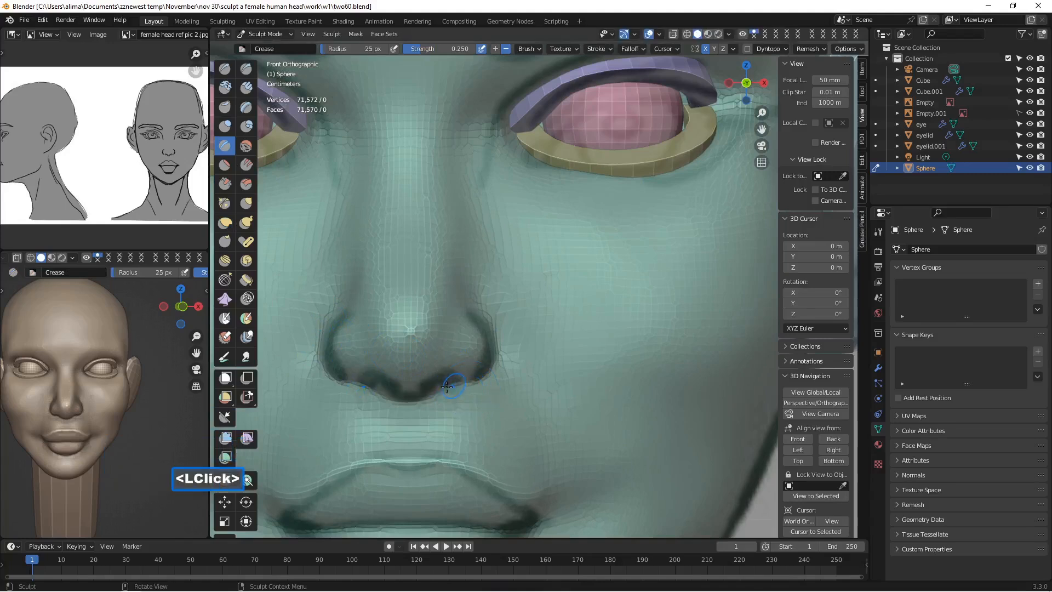
pyautogui.moveTo(432, 388); pyautogui.dragTo(431, 387)
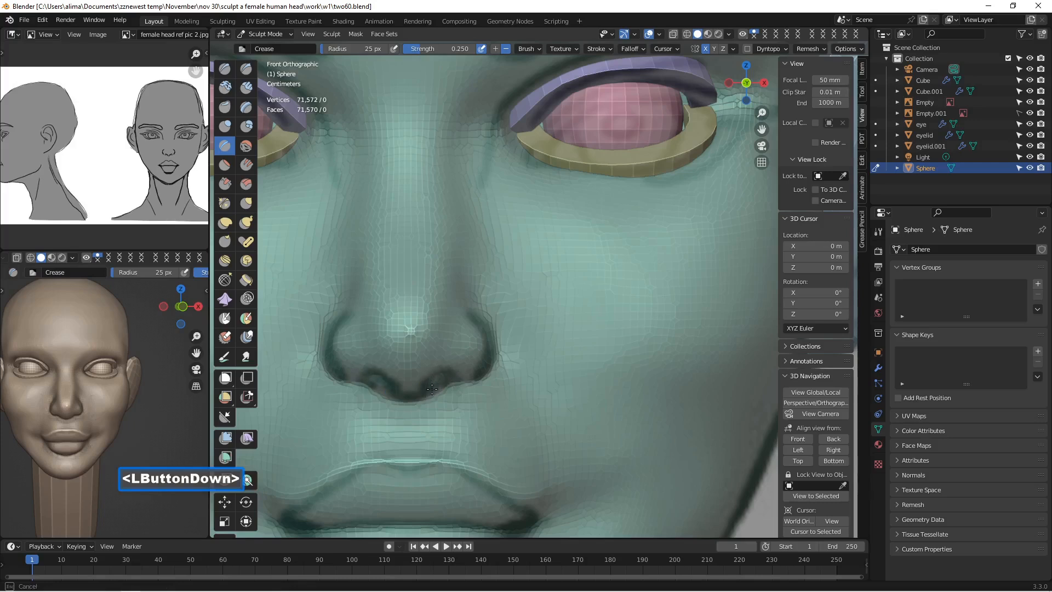
pyautogui.moveTo(432, 389); pyautogui.dragTo(432, 389)
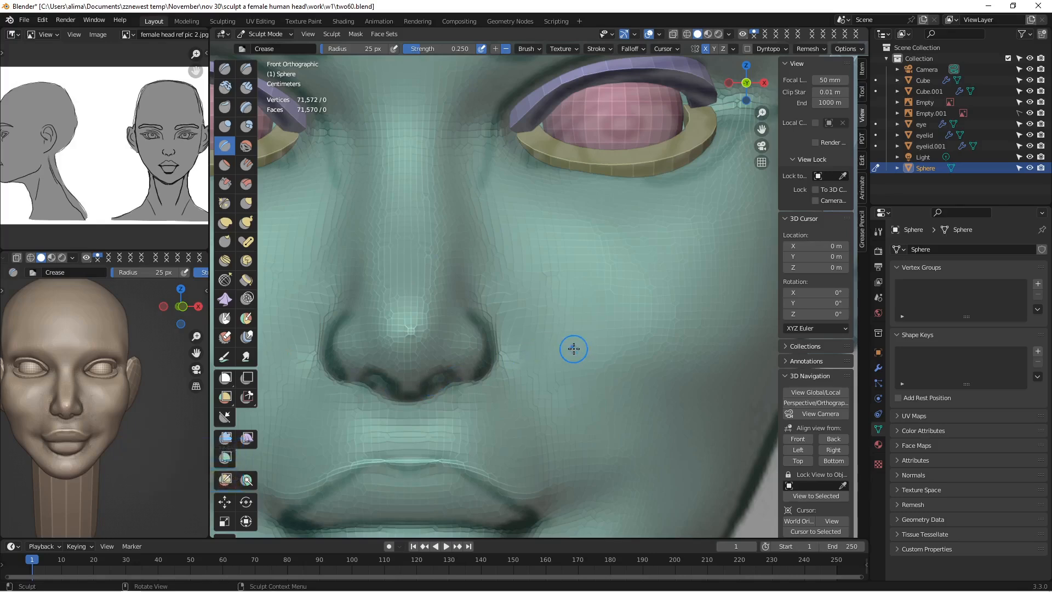
pyautogui.press('Insert')
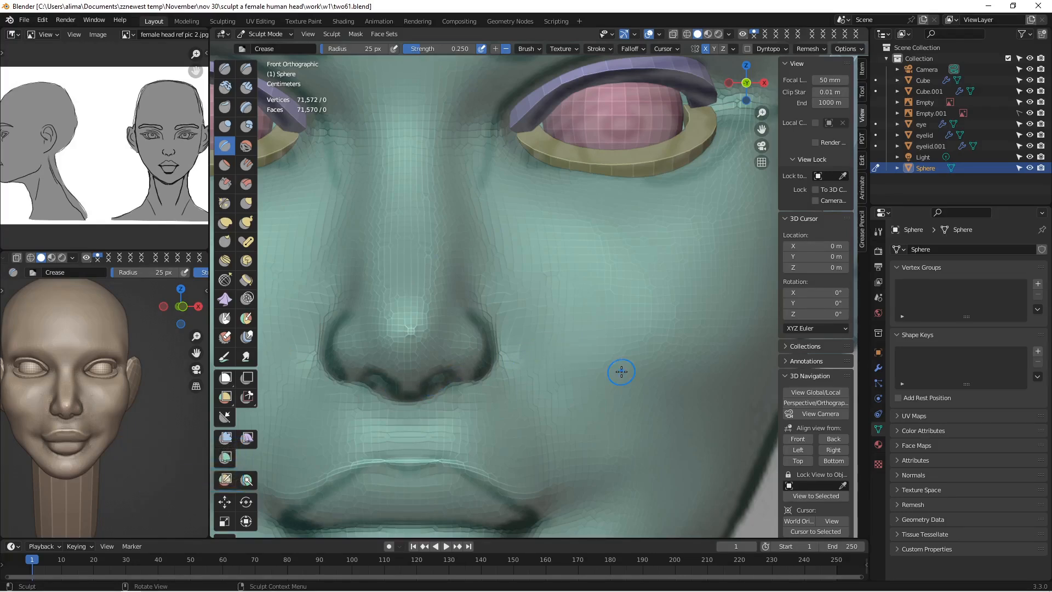
# Step: From below the head, push both nostrils inward with the inverted Blob brush at 25 px radius and 0.500 strength
pyautogui.moveTo(527, 436); pyautogui.dragTo(521, 400, button='middle')
pyautogui.scroll(-7, 521, 400)
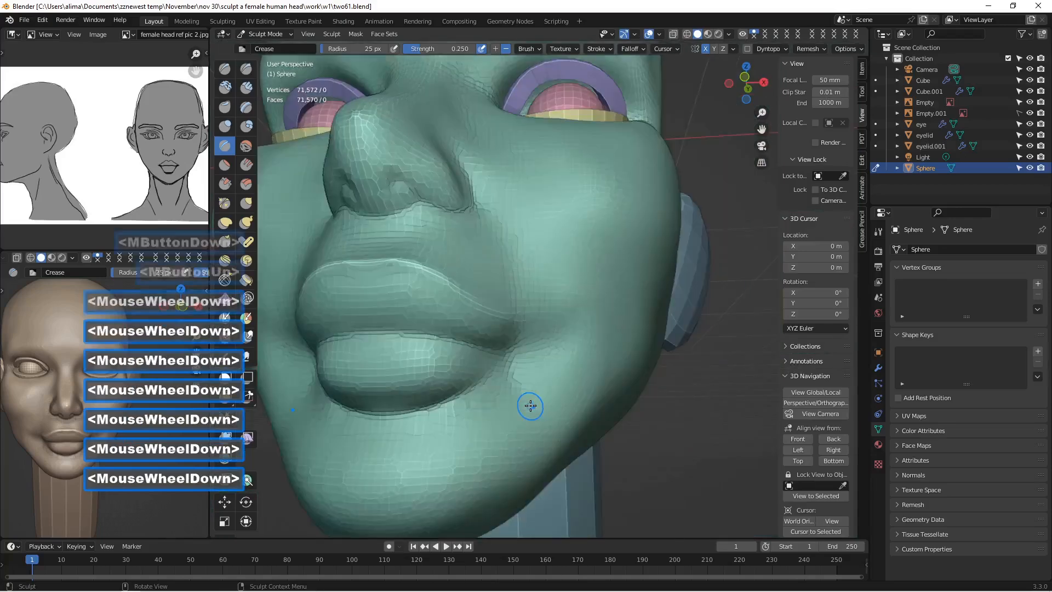
pyautogui.scroll(1, 465, 270)
pyautogui.moveTo(464, 268); pyautogui.dragTo(469, 287, button='middle')
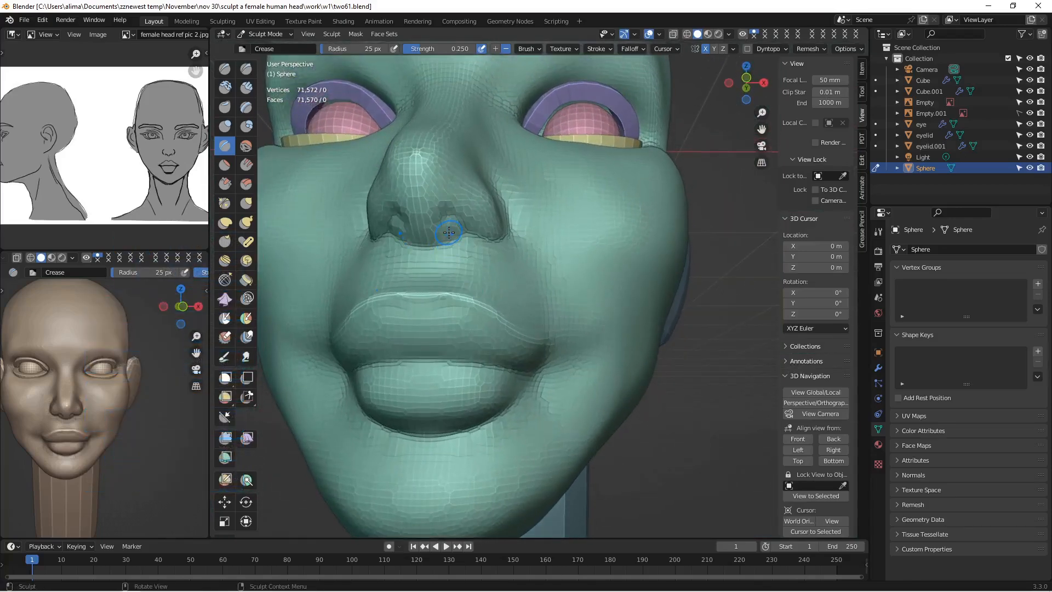
pyautogui.click(247, 128)
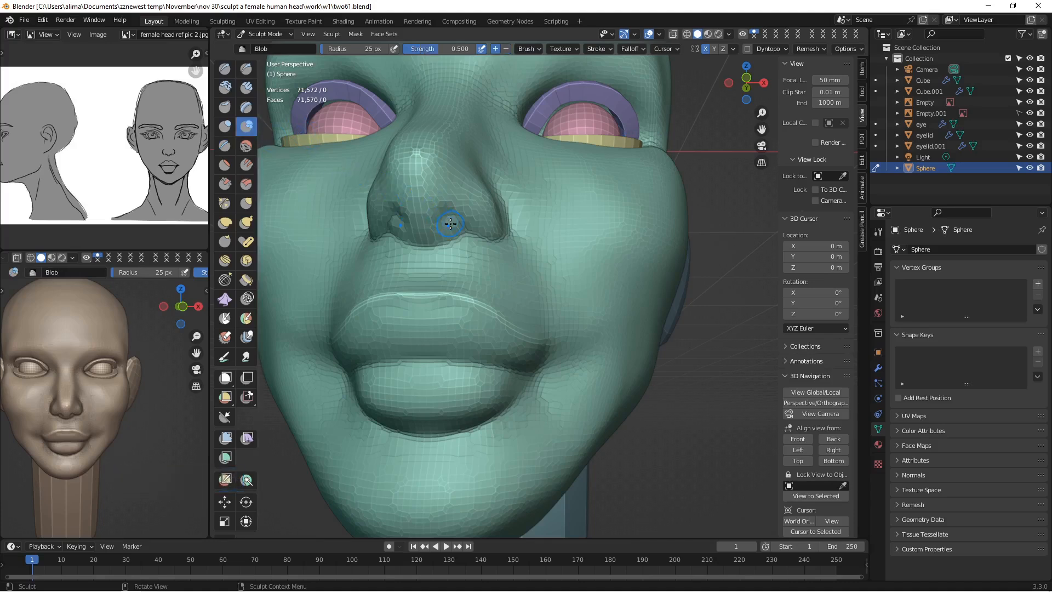
pyautogui.press('ctrl')
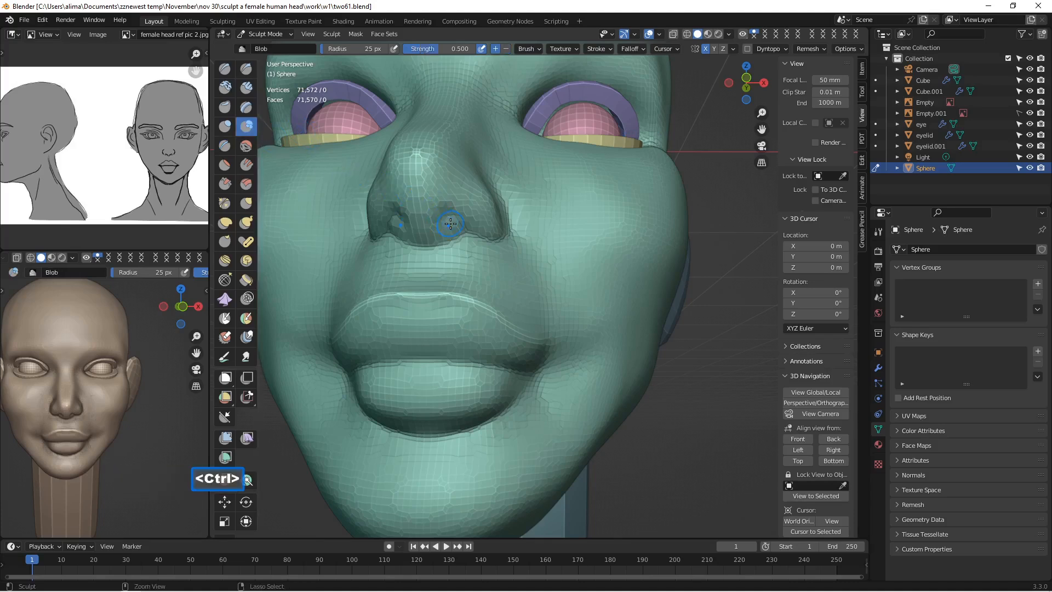
pyautogui.keyDown('ctrl'); pyautogui.click(450, 224); pyautogui.keyUp('ctrl')
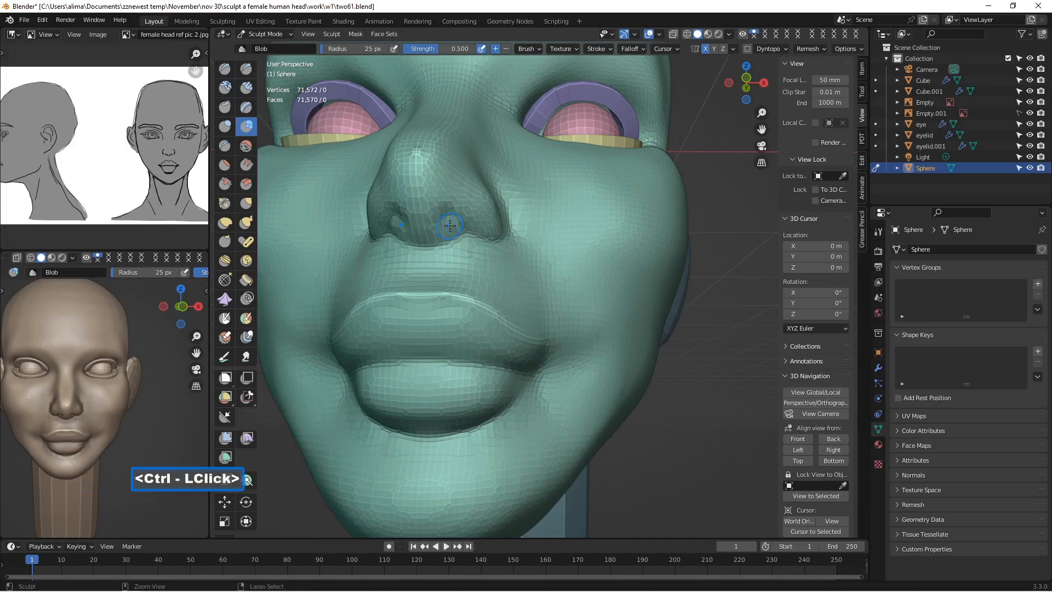
pyautogui.keyDown('ctrl'); pyautogui.click(451, 226); pyautogui.keyUp('ctrl')
pyautogui.keyDown('ctrl'); pyautogui.moveTo(451, 225); pyautogui.dragTo(451, 227); pyautogui.keyUp('ctrl')
pyautogui.keyDown('ctrl'); pyautogui.click(454, 230); pyautogui.keyUp('ctrl')
pyautogui.keyDown('ctrl'); pyautogui.click(454, 226); pyautogui.keyUp('ctrl')
pyautogui.keyDown('ctrl'); pyautogui.click(453, 225); pyautogui.keyUp('ctrl')
pyautogui.keyDown('ctrl'); pyautogui.click(453, 225); pyautogui.keyUp('ctrl')
pyautogui.keyDown('ctrl'); pyautogui.click(452, 222); pyautogui.keyUp('ctrl')
pyautogui.keyDown('ctrl'); pyautogui.click(452, 221); pyautogui.keyUp('ctrl')
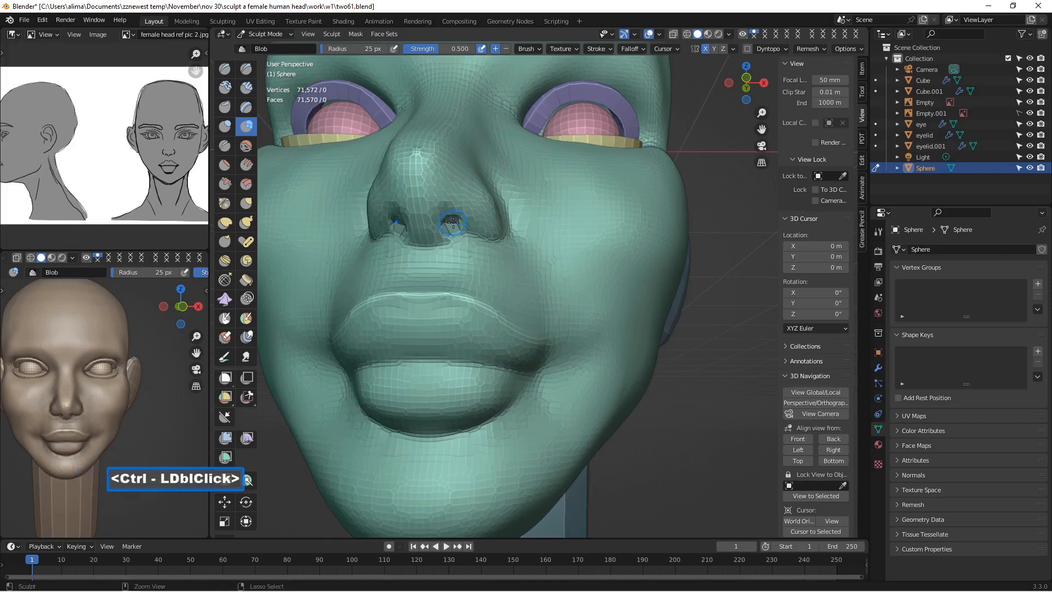
pyautogui.keyDown('ctrl'); pyautogui.click(452, 221); pyautogui.keyUp('ctrl')
pyautogui.keyDown('ctrl'); pyautogui.click(452, 221); pyautogui.keyUp('ctrl')
pyautogui.moveTo(452, 221); pyautogui.dragTo(453, 226, button='middle')
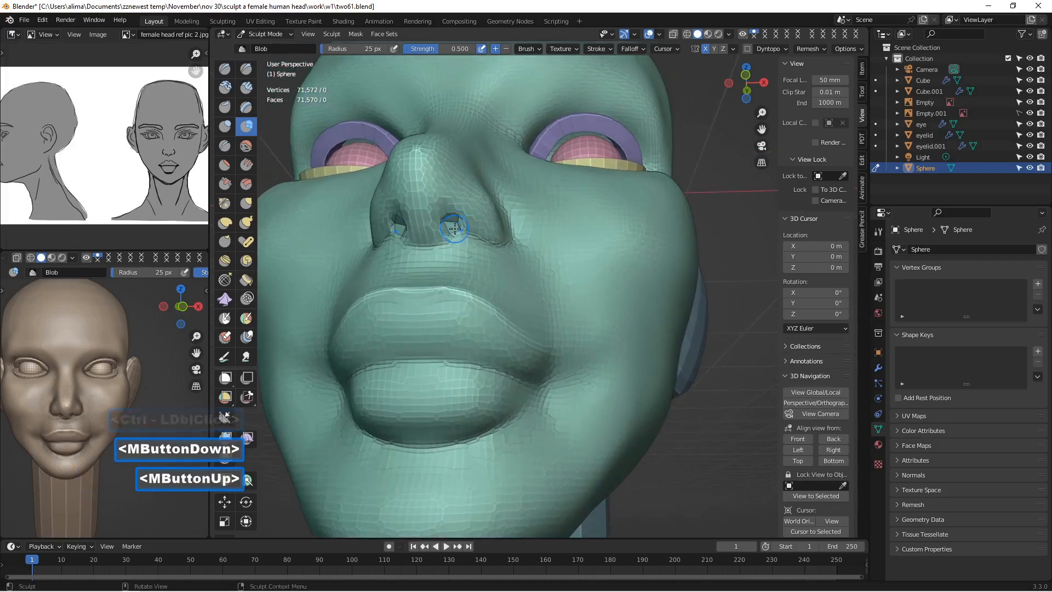
# Step: Deepen and widen the nostril openings with further inverted Blob strokes, and save the file as two62.blend
pyautogui.scroll(3, 453, 227)
pyautogui.keyDown('ctrl'); pyautogui.click(397, 182); pyautogui.keyUp('ctrl')
pyautogui.keyDown('ctrl'); pyautogui.moveTo(397, 182); pyautogui.dragTo(392, 189); pyautogui.keyUp('ctrl')
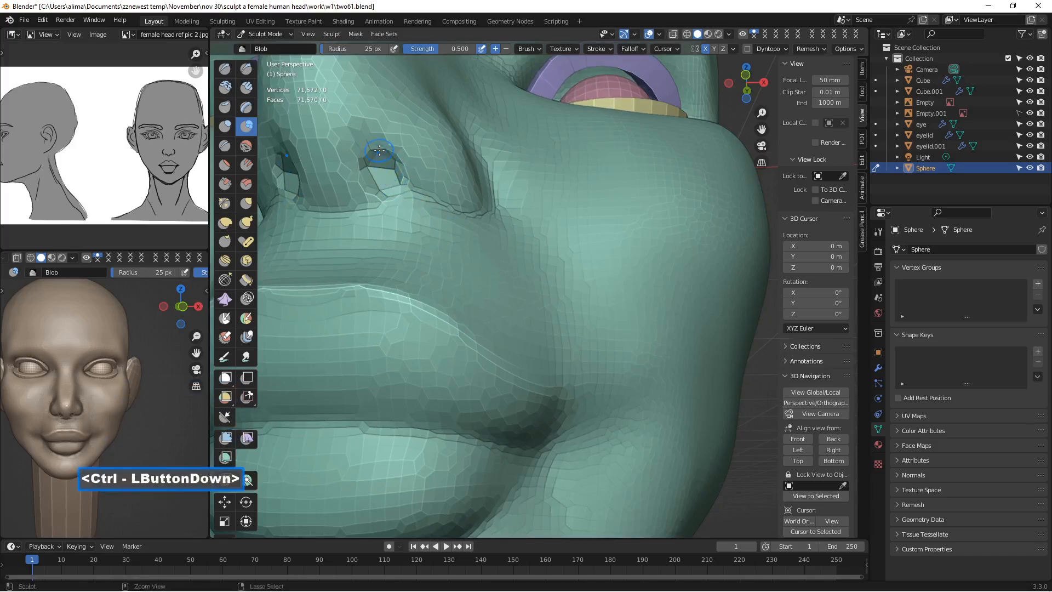
pyautogui.keyDown('ctrl'); pyautogui.moveTo(379, 150); pyautogui.dragTo(382, 159); pyautogui.keyUp('ctrl')
pyautogui.keyDown('ctrl'); pyautogui.click(383, 165); pyautogui.keyUp('ctrl')
pyautogui.keyDown('ctrl'); pyautogui.click(392, 168); pyautogui.keyUp('ctrl')
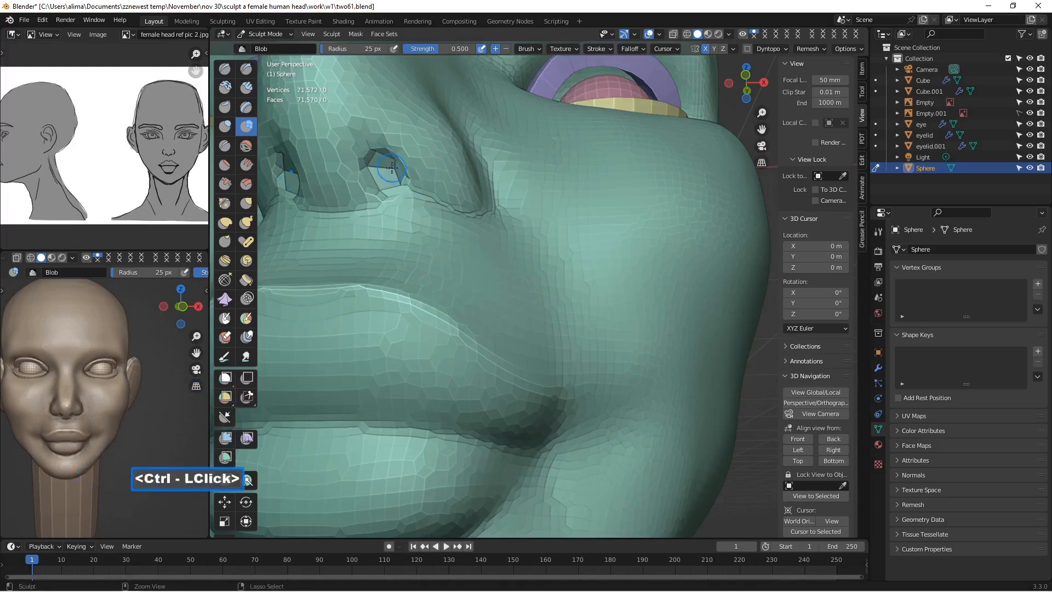
pyautogui.keyDown('ctrl'); pyautogui.click(380, 185); pyautogui.keyUp('ctrl')
pyautogui.moveTo(373, 170)
pyautogui.keyDown('ctrl'); pyautogui.mouseDown()
pyautogui.moveTo(378, 193)
pyautogui.moveTo(386, 174)
pyautogui.mouseUp(); pyautogui.keyUp('ctrl')
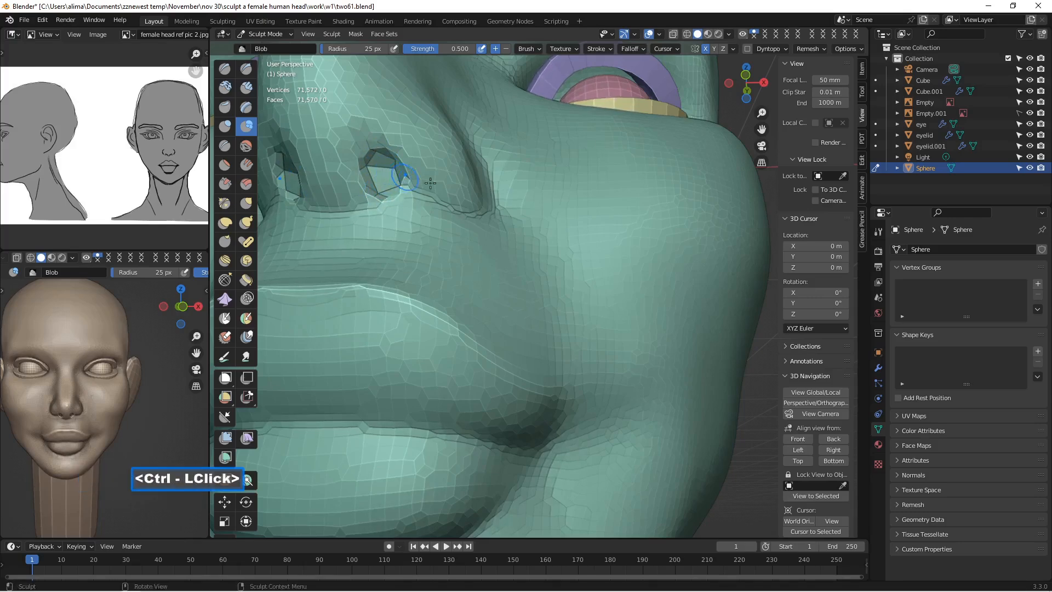
pyautogui.scroll(-2, 432, 193)
pyautogui.moveTo(517, 212)
pyautogui.mouseDown(button='middle')
pyautogui.moveTo(577, 264)
pyautogui.moveTo(517, 255)
pyautogui.moveTo(556, 269)
pyautogui.mouseUp(button='middle')
pyautogui.scroll(-1, 555, 269)
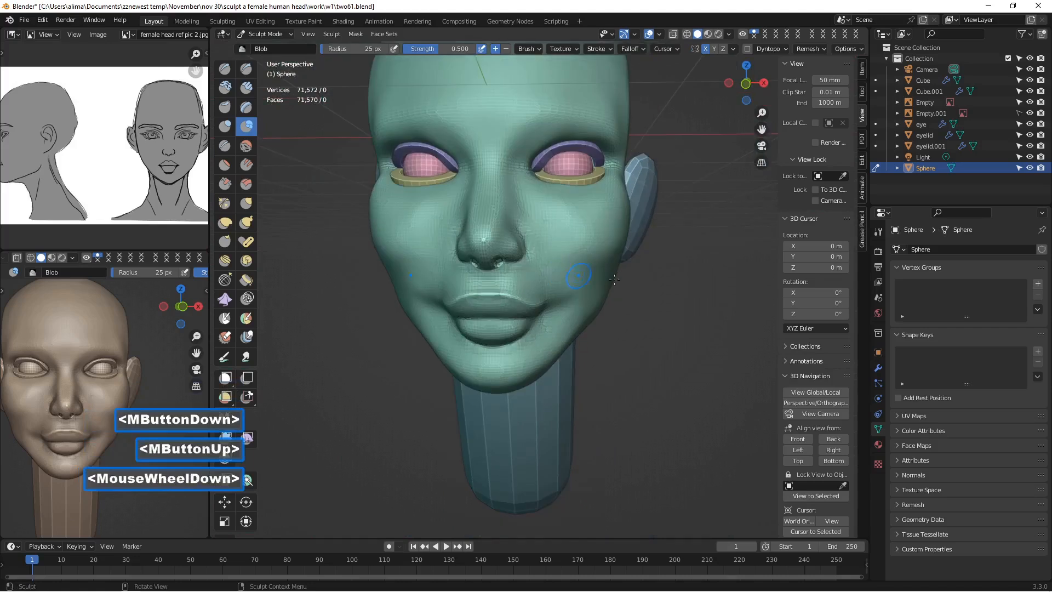
pyautogui.moveTo(679, 292); pyautogui.dragTo(688, 288, button='middle')
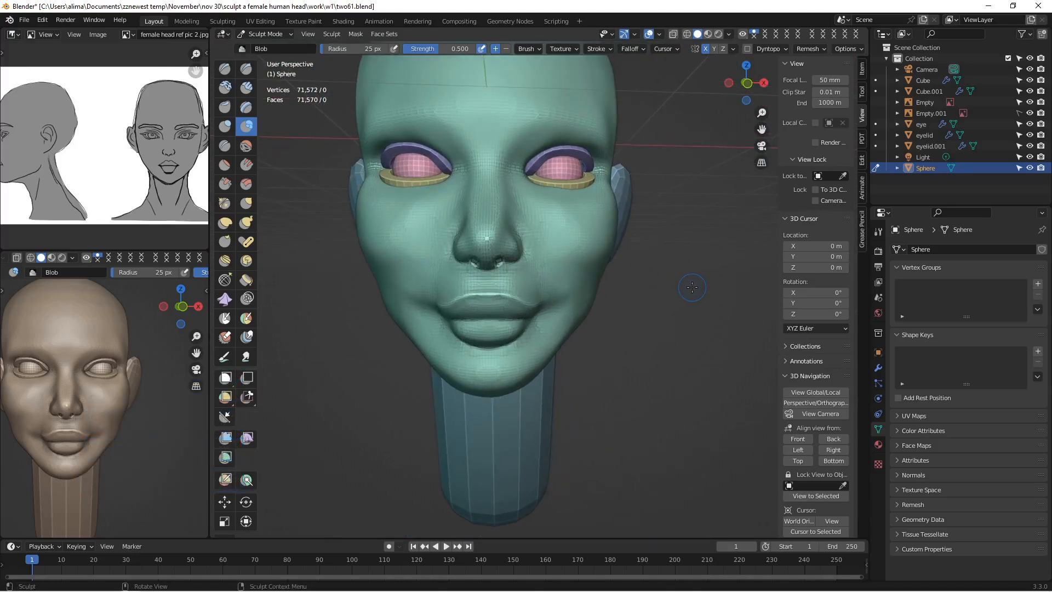
pyautogui.press('Insert')
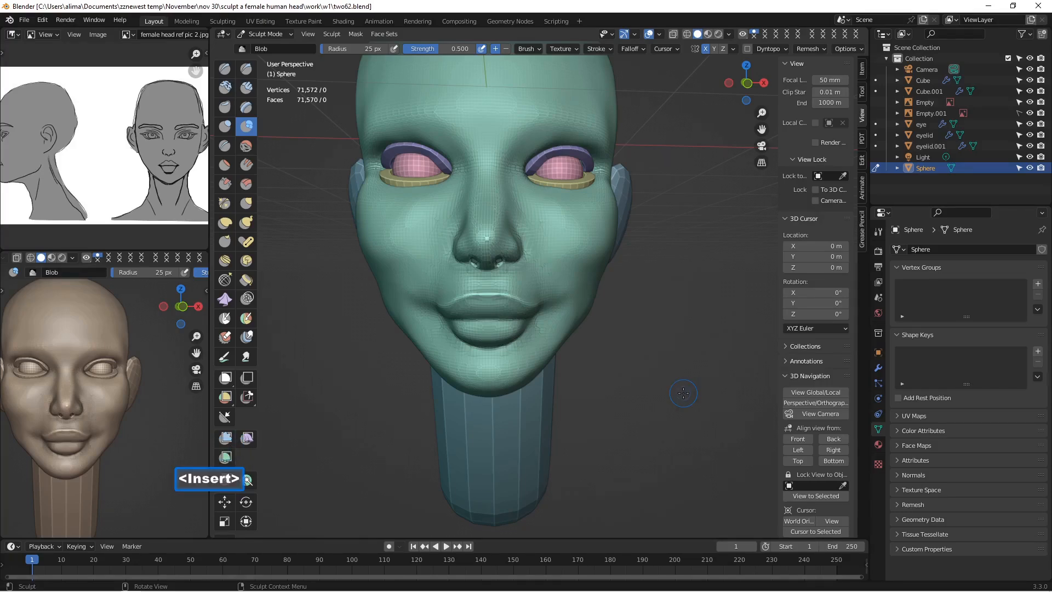
# Step: From below the chin, reshape the mouth corners toward the cheeks using Elastic Deform with an 88 px radius
pyautogui.scroll(2, 680, 397)
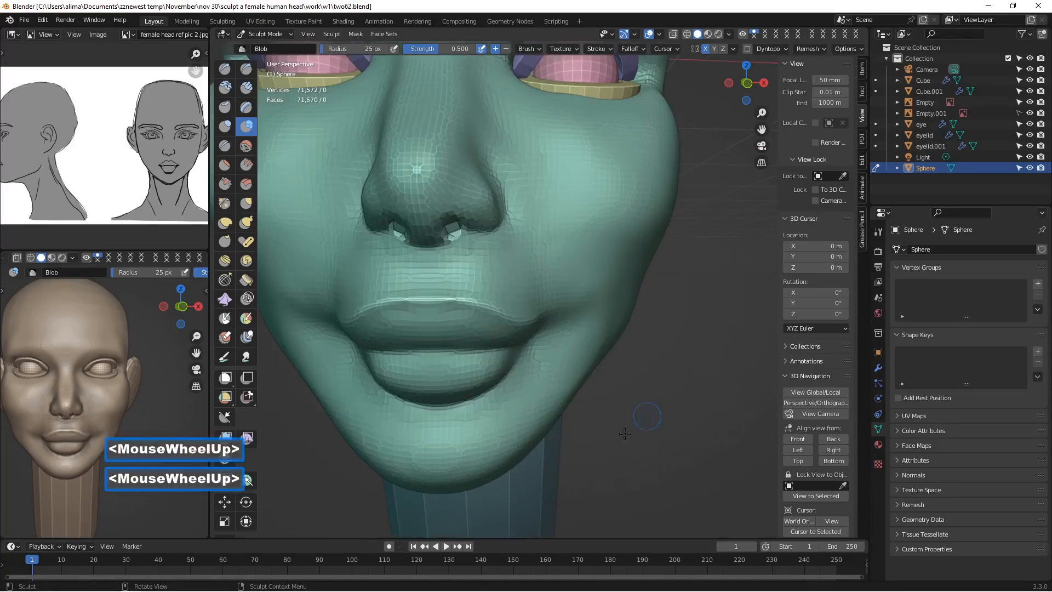
pyautogui.scroll(-1, 552, 447)
pyautogui.scroll(-2, 552, 448)
pyautogui.moveTo(552, 448); pyautogui.dragTo(538, 362, button='middle')
pyautogui.scroll(1, 538, 362)
pyautogui.scroll(1, 478, 138)
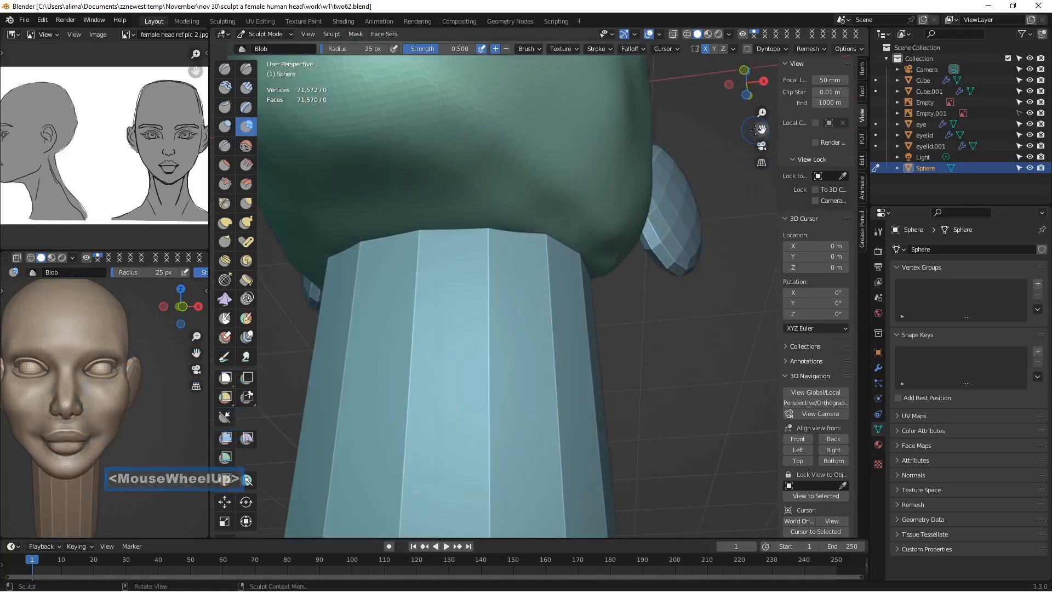
pyautogui.moveTo(761, 129); pyautogui.dragTo(833, 343)
pyautogui.moveTo(518, 177)
pyautogui.mouseDown(button='middle')
pyautogui.moveTo(521, 198)
pyautogui.moveTo(348, 244)
pyautogui.mouseUp(button='middle')
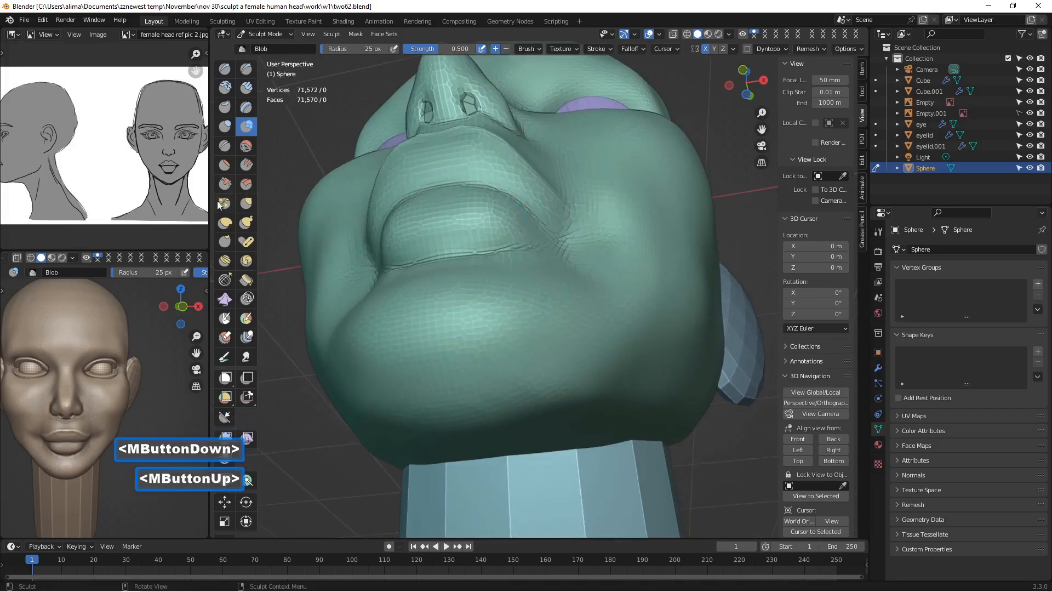
pyautogui.click(225, 223)
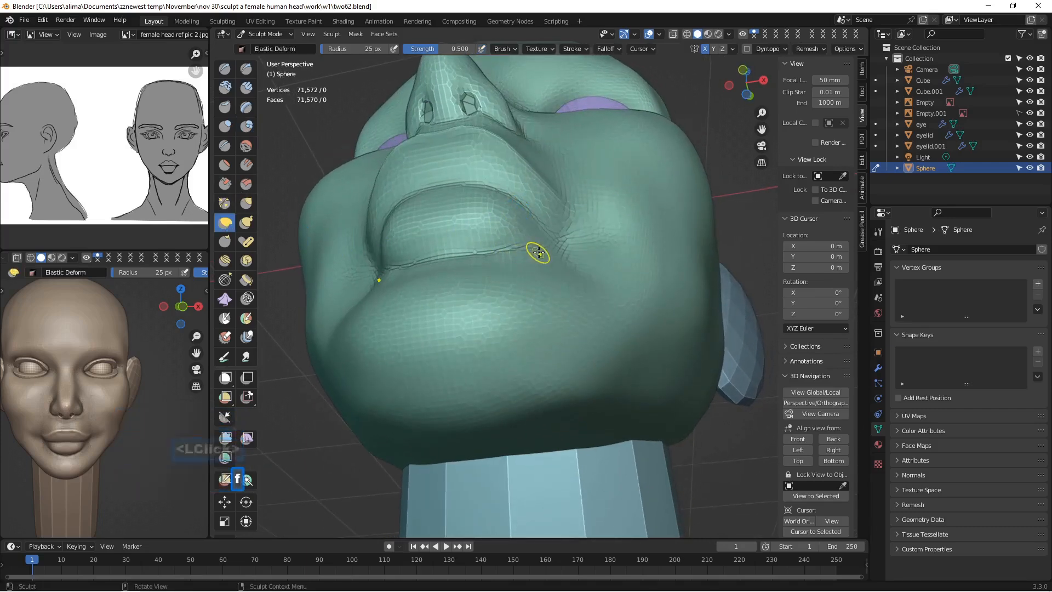
pyautogui.press('f')
pyautogui.click(566, 234)
pyautogui.moveTo(566, 234)
pyautogui.mouseDown()
pyautogui.moveTo(559, 175)
pyautogui.moveTo(556, 198)
pyautogui.mouseUp()
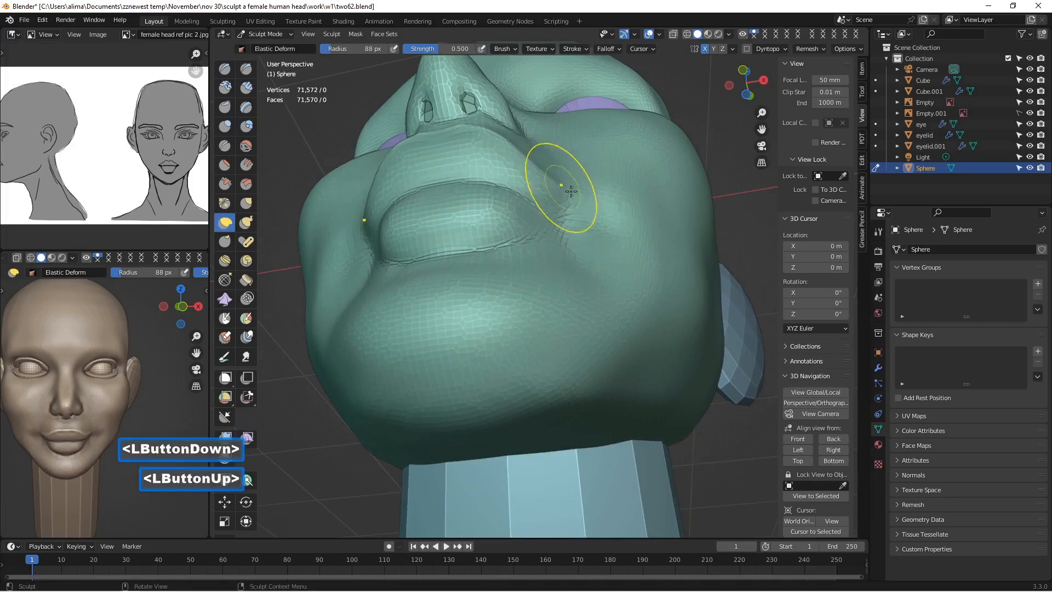
pyautogui.moveTo(556, 197)
pyautogui.mouseDown(button='middle')
pyautogui.moveTo(540, 247)
pyautogui.moveTo(588, 187)
pyautogui.mouseUp(button='middle')
pyautogui.moveTo(566, 209); pyautogui.dragTo(568, 178)
# Step: In right view, pull the mouth corner and the area just below it slightly backward with Elastic Deform
pyautogui.click(831, 450)
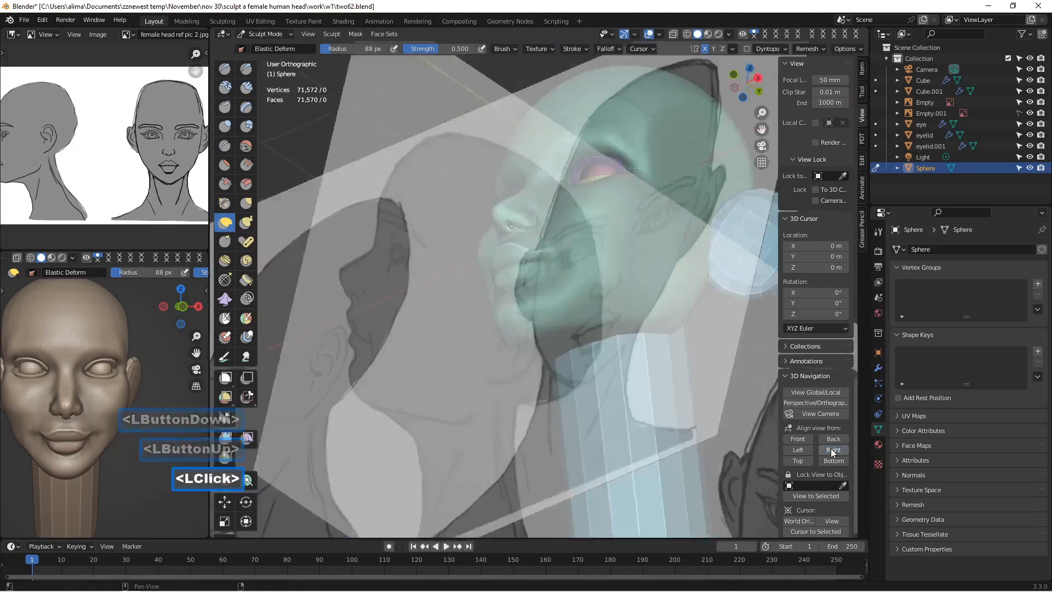
pyautogui.scroll(1, 660, 382)
pyautogui.scroll(3, 660, 382)
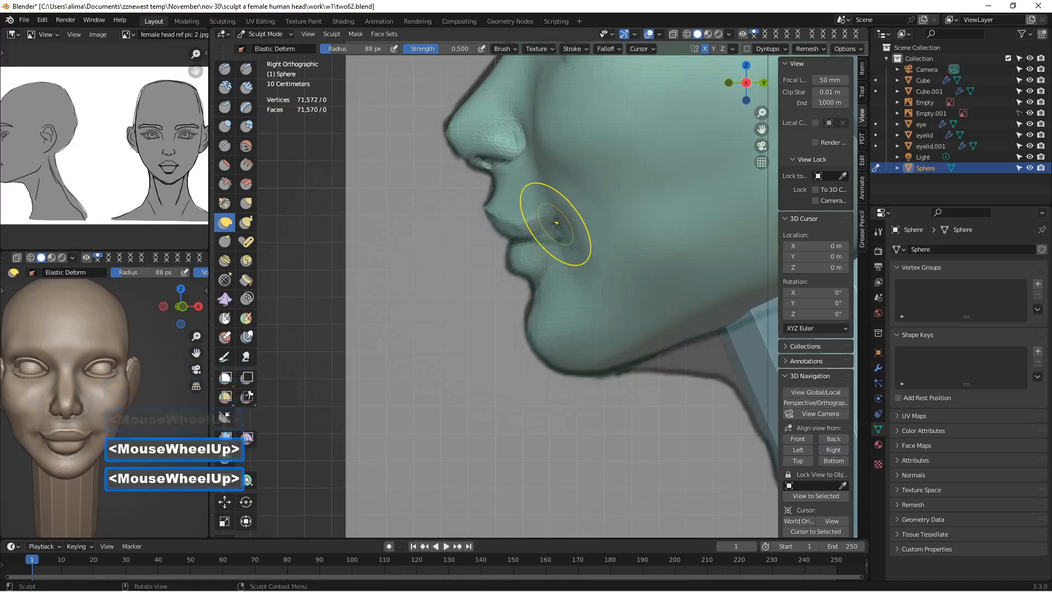
pyautogui.moveTo(559, 230); pyautogui.dragTo(563, 234)
pyautogui.moveTo(590, 267); pyautogui.dragTo(596, 271)
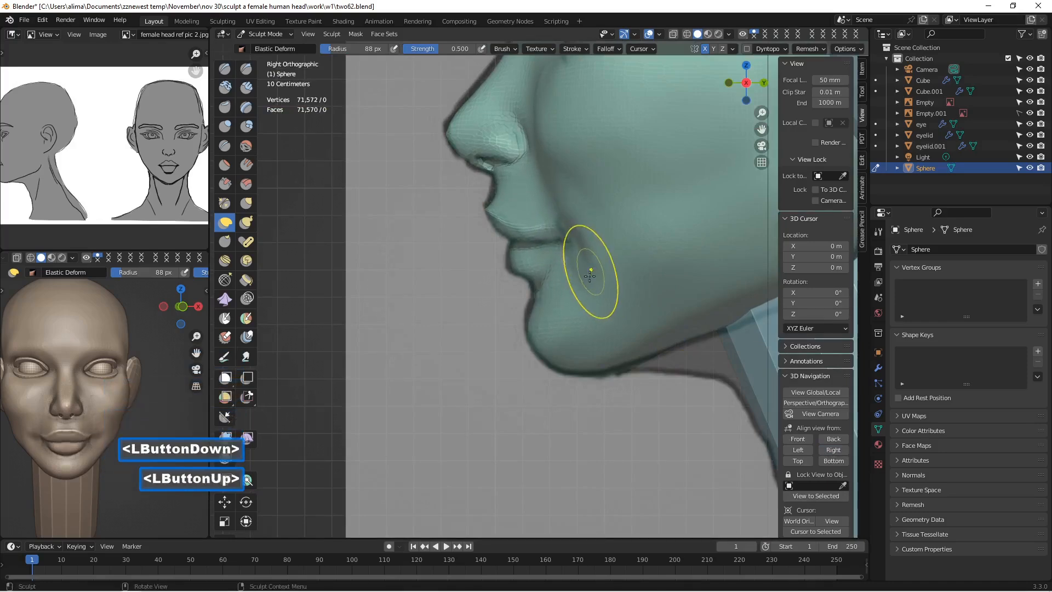
# Step: In front view, pull the mouth corners and lower lip sides outward to match the reference drawing, and save the file as two63.blend
pyautogui.scroll(-2, 573, 305)
pyautogui.moveTo(573, 305)
pyautogui.mouseDown(button='middle')
pyautogui.moveTo(592, 277)
pyautogui.moveTo(608, 279)
pyautogui.moveTo(606, 293)
pyautogui.mouseUp(button='middle')
pyautogui.scroll(-5, 610, 280)
pyautogui.scroll(2, 607, 301)
pyautogui.scroll(4, 608, 303)
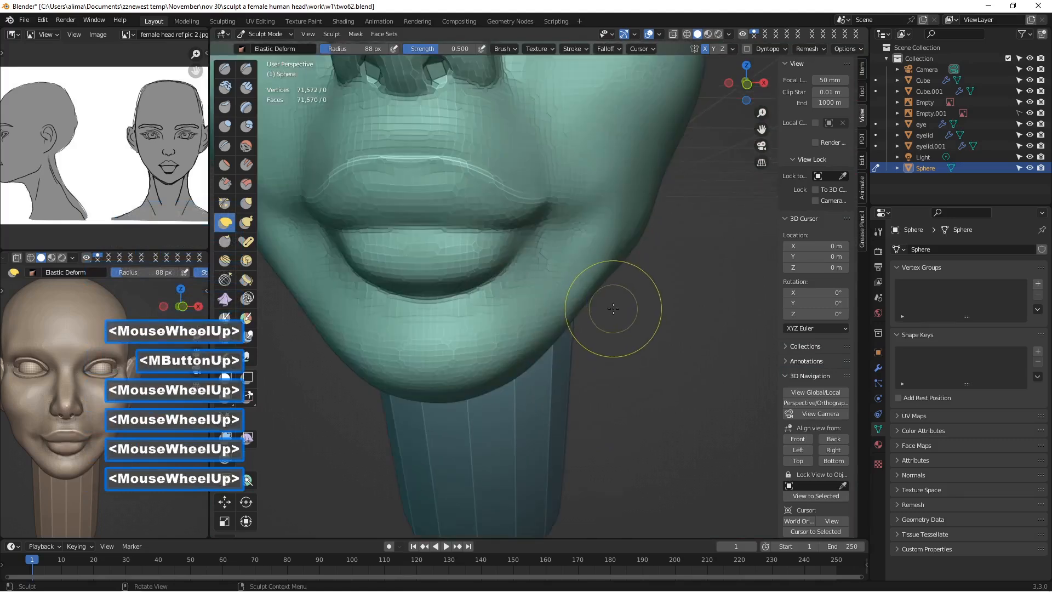
pyautogui.scroll(-4, 564, 239)
pyautogui.click(804, 438)
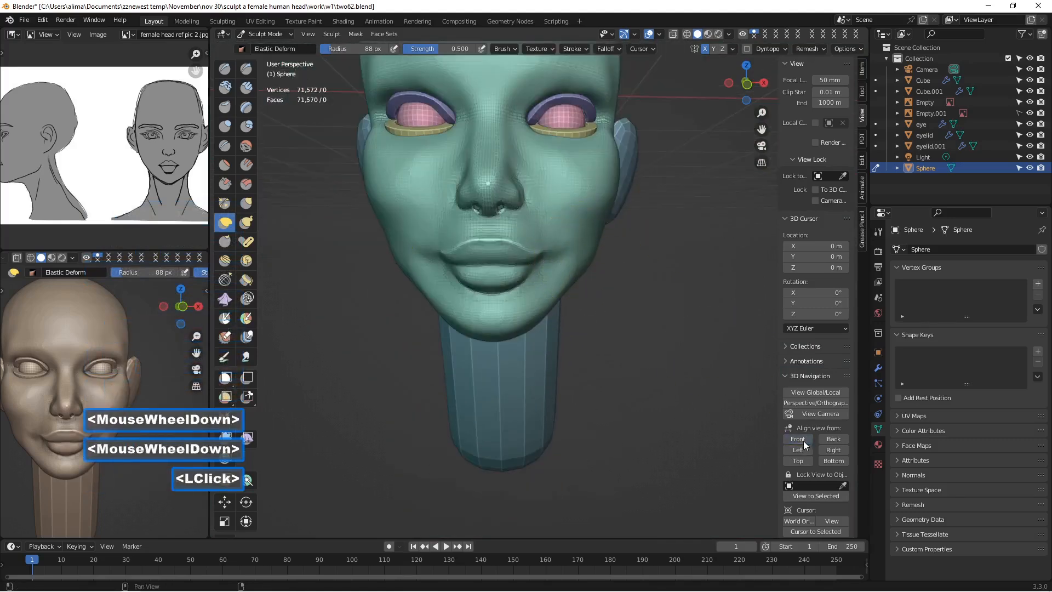
pyautogui.scroll(9, 689, 376)
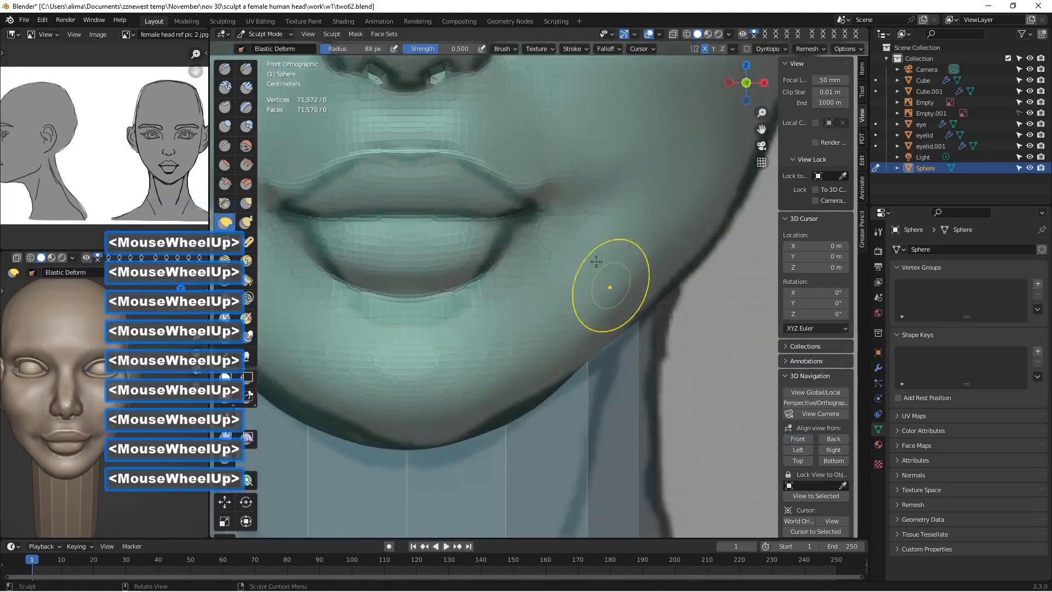
pyautogui.click(549, 202)
pyautogui.moveTo(549, 197); pyautogui.dragTo(549, 213)
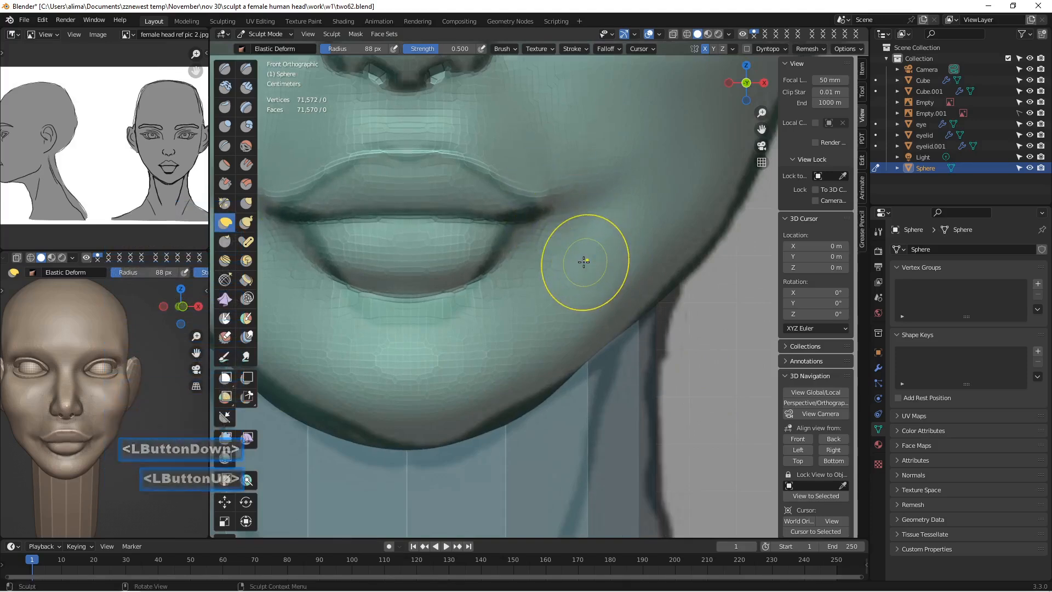
pyautogui.moveTo(499, 246); pyautogui.dragTo(524, 246)
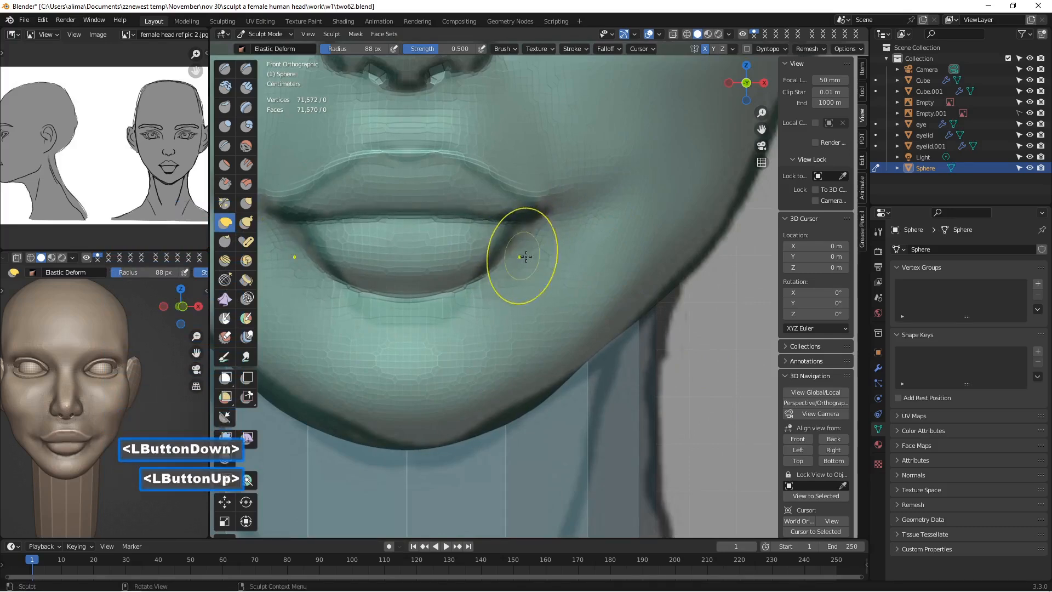
pyautogui.scroll(-3, 529, 244)
pyautogui.scroll(-1, 652, 309)
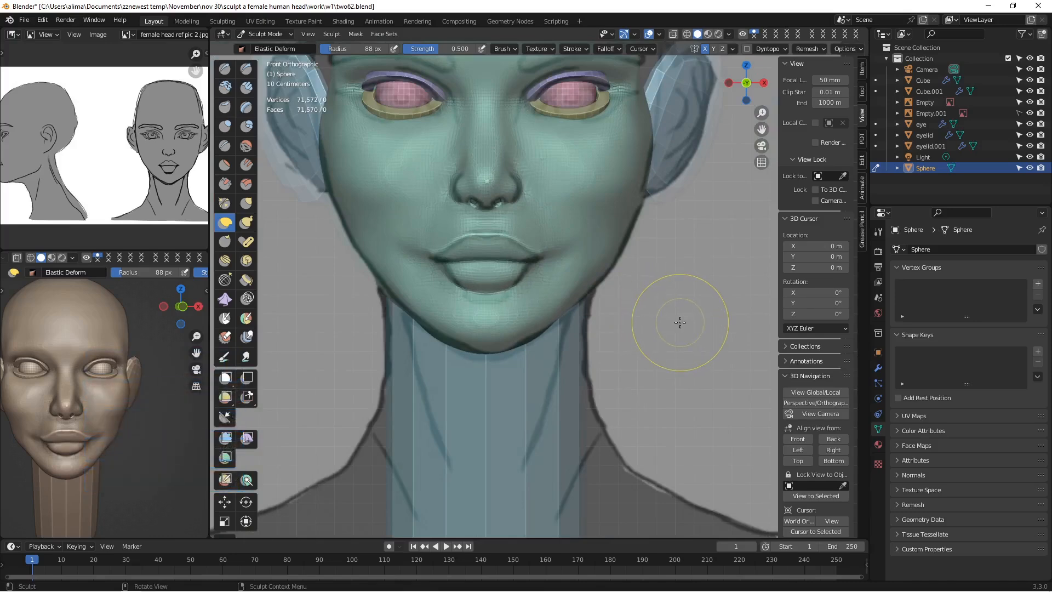
pyautogui.press('Insert')
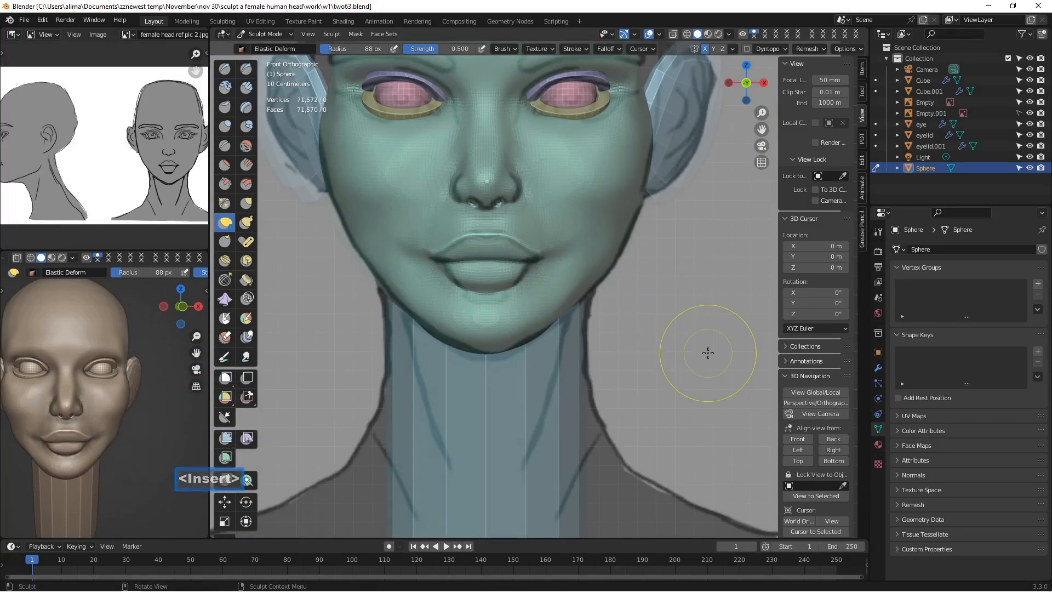
pyautogui.scroll(5, 625, 315)
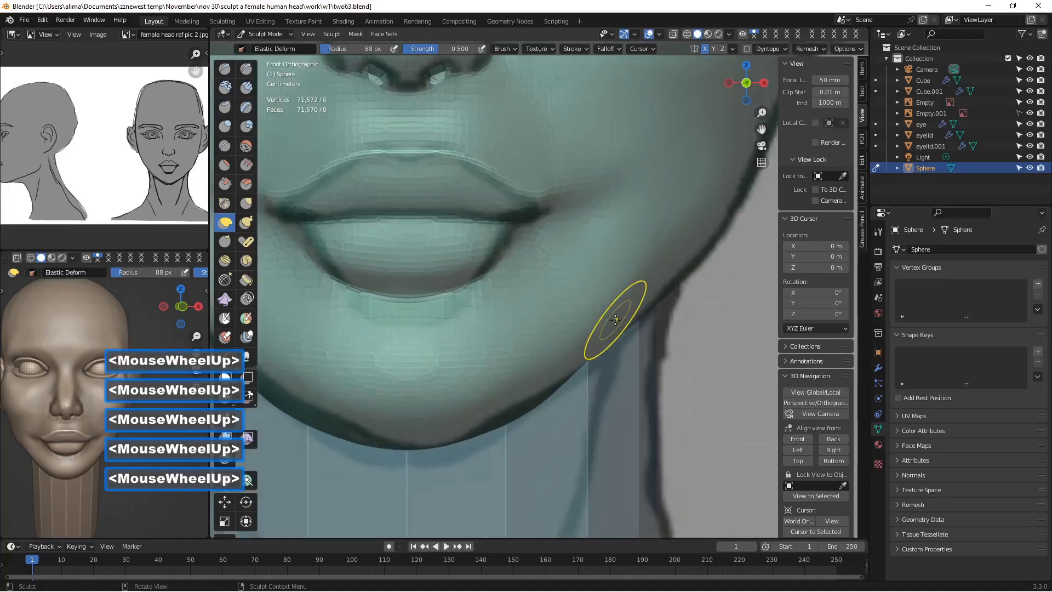
# Step: With the Grab brush at 88 px radius and 0.400 strength, pull the middle of the upper lip downward
pyautogui.scroll(-2, 582, 301)
pyautogui.moveTo(583, 301); pyautogui.dragTo(576, 317, button='middle')
pyautogui.scroll(-2, 576, 317)
pyautogui.scroll(-2, 576, 317)
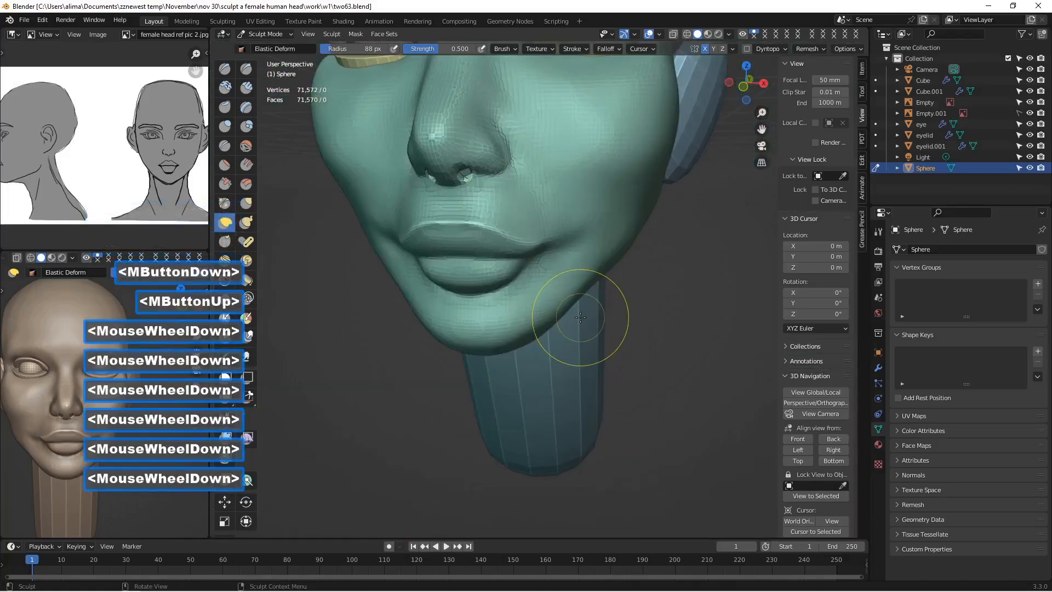
pyautogui.scroll(1, 564, 309)
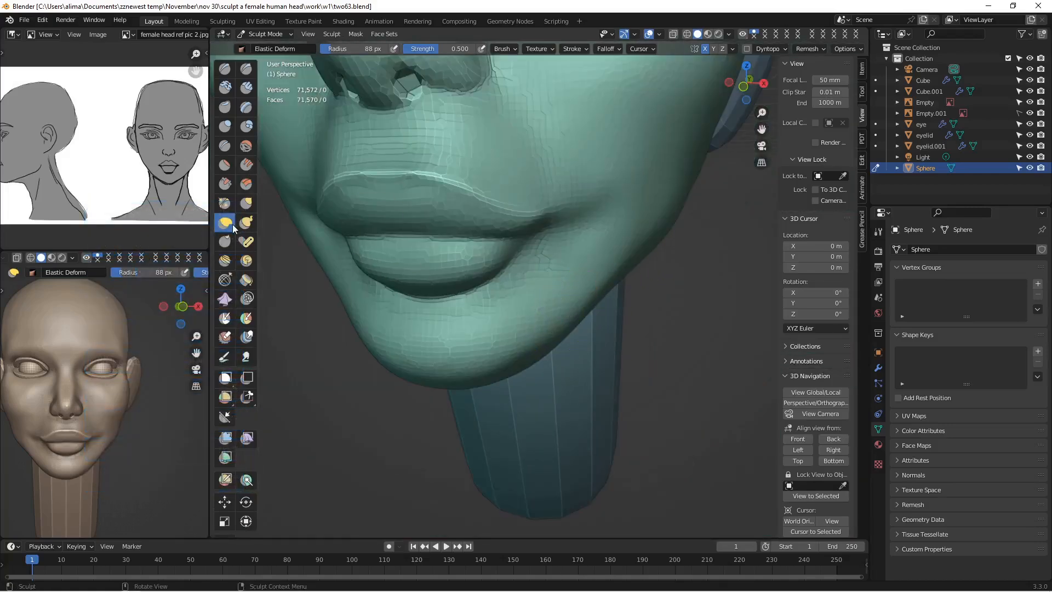
pyautogui.click(246, 205)
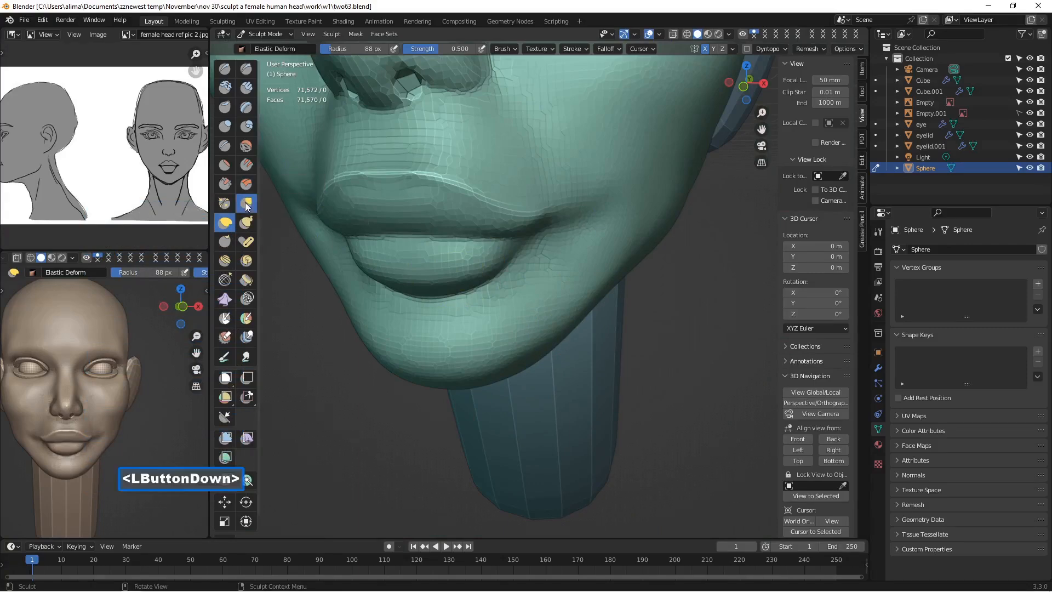
pyautogui.moveTo(383, 223)
pyautogui.mouseDown(button='middle')
pyautogui.moveTo(353, 247)
pyautogui.moveTo(385, 231)
pyautogui.moveTo(409, 187)
pyautogui.mouseUp(button='middle')
pyautogui.scroll(1, 359, 244)
pyautogui.scroll(-1, 353, 243)
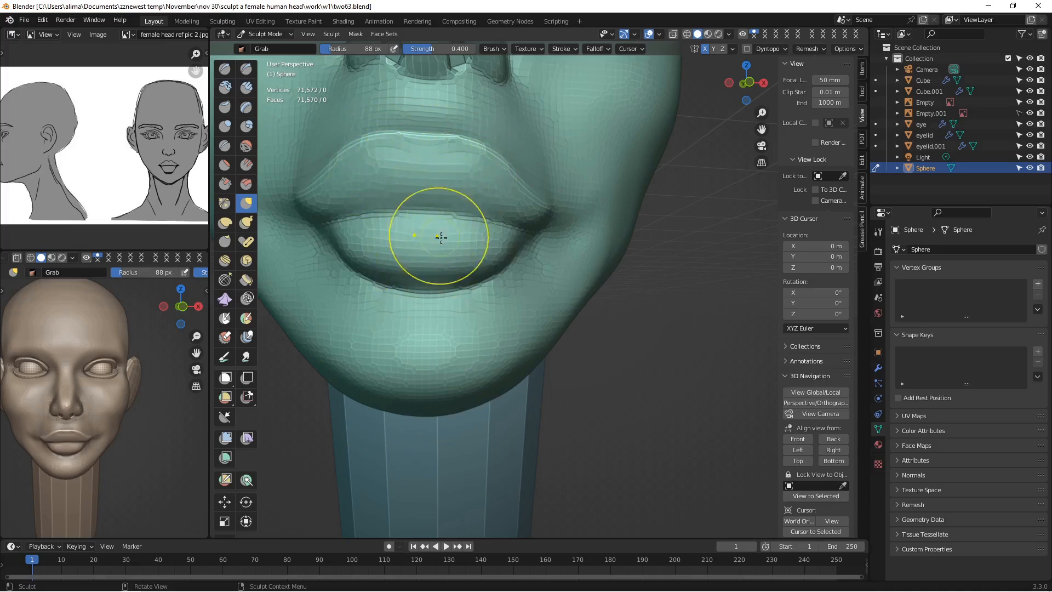
pyautogui.scroll(2, 364, 198)
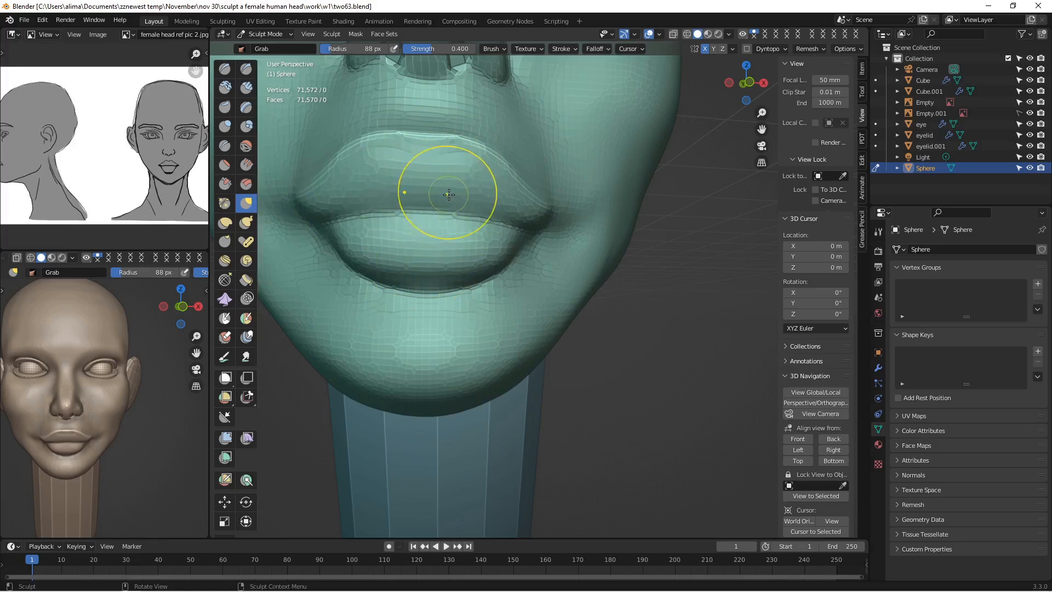
pyautogui.moveTo(442, 188)
pyautogui.mouseDown(button='middle')
pyautogui.moveTo(367, 232)
pyautogui.moveTo(377, 225)
pyautogui.mouseUp(button='middle')
pyautogui.moveTo(377, 225); pyautogui.dragTo(394, 213, button='middle')
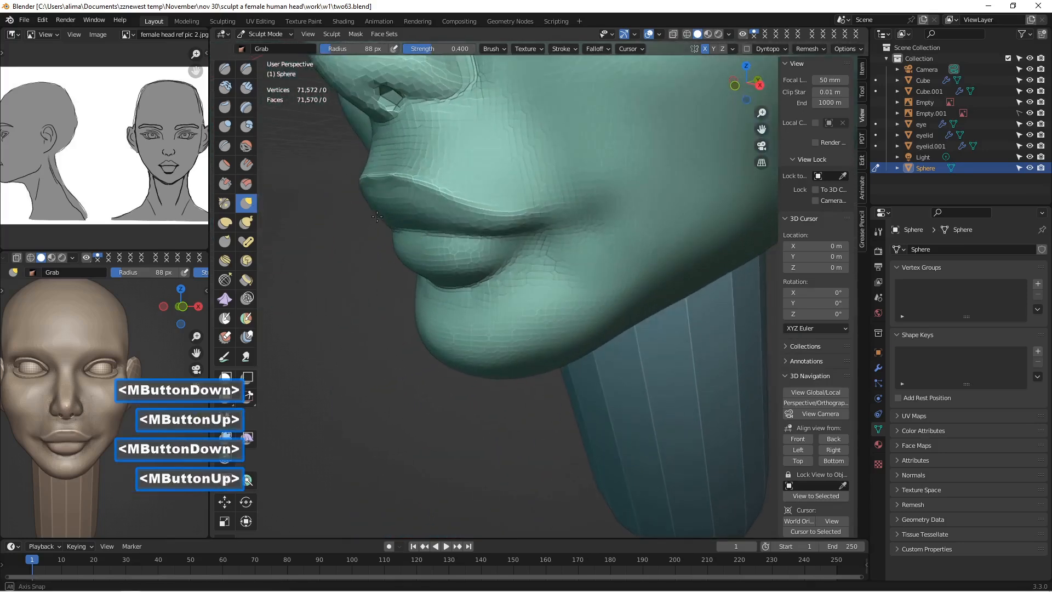
pyautogui.moveTo(398, 213); pyautogui.dragTo(380, 233)
pyautogui.moveTo(380, 233)
pyautogui.mouseDown(button='middle')
pyautogui.moveTo(475, 195)
pyautogui.moveTo(434, 201)
pyautogui.mouseUp(button='middle')
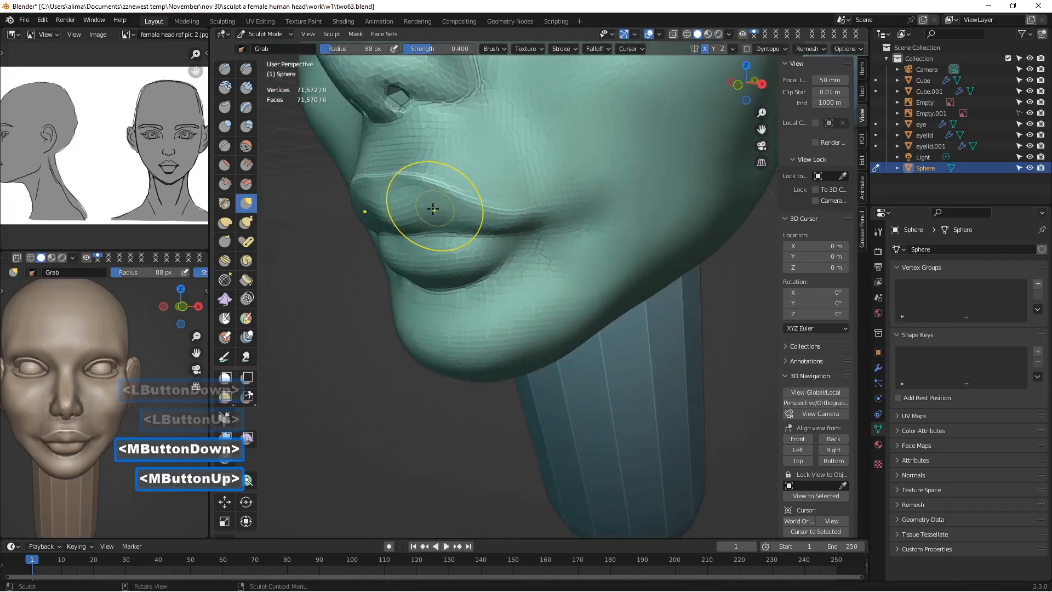
# Step: Nudge the side of the upper lip with short Grab strokes to refine the mouth line
pyautogui.moveTo(414, 212); pyautogui.dragTo(399, 212)
pyautogui.moveTo(399, 211)
pyautogui.mouseDown(button='middle')
pyautogui.moveTo(430, 218)
pyautogui.moveTo(412, 212)
pyautogui.mouseUp(button='middle')
pyautogui.moveTo(412, 212); pyautogui.dragTo(415, 214)
pyautogui.moveTo(415, 213); pyautogui.dragTo(449, 198, button='middle')
pyautogui.scroll(1, 442, 242)
pyautogui.moveTo(444, 232)
pyautogui.mouseDown(button='middle')
pyautogui.moveTo(442, 241)
pyautogui.moveTo(449, 225)
pyautogui.mouseUp(button='middle')
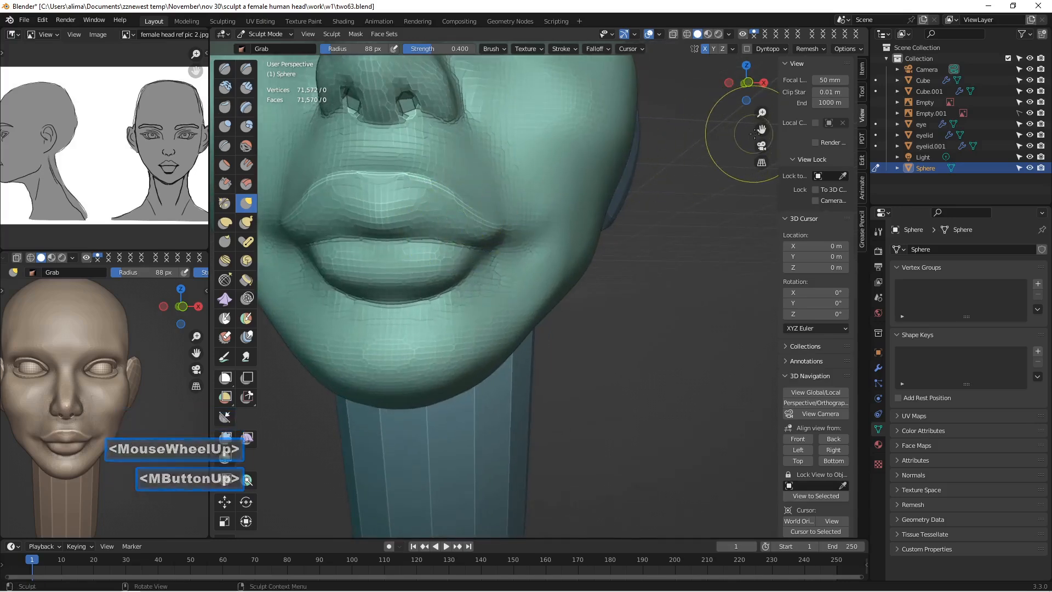
pyautogui.moveTo(762, 129)
pyautogui.mouseDown()
pyautogui.moveTo(794, 131)
pyautogui.moveTo(762, 144)
pyautogui.mouseUp()
pyautogui.scroll(1, 586, 219)
pyautogui.moveTo(587, 219); pyautogui.dragTo(591, 223, button='middle')
pyautogui.scroll(-1, 592, 223)
pyautogui.scroll(1, 592, 223)
pyautogui.scroll(-1, 577, 221)
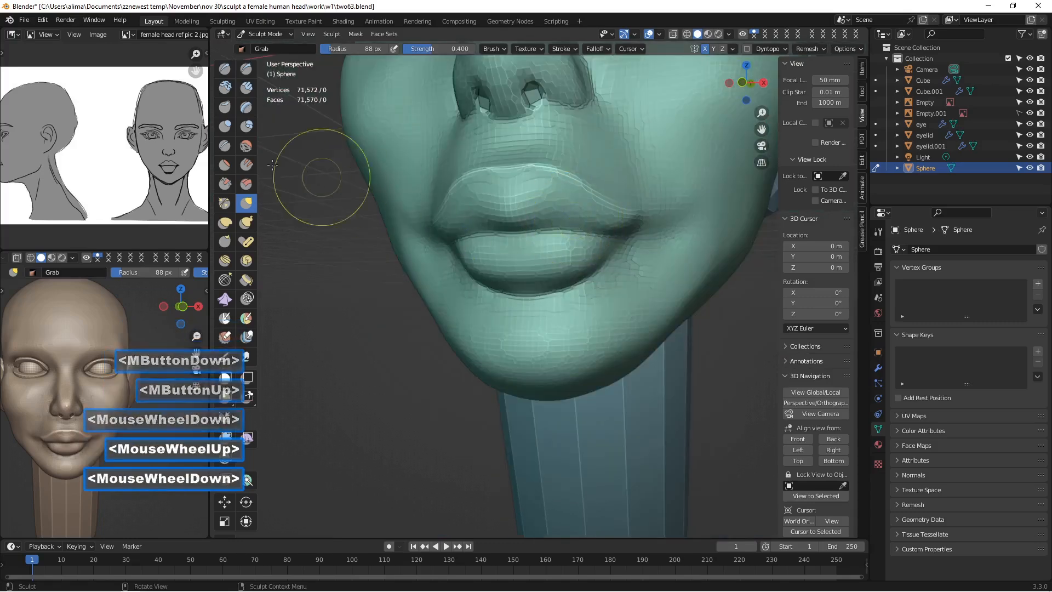
# Step: Using the Crease brush at 39 px radius, carve vertical grooves beside the upper lip's centre and down the middle of the lower lip
pyautogui.click(224, 145)
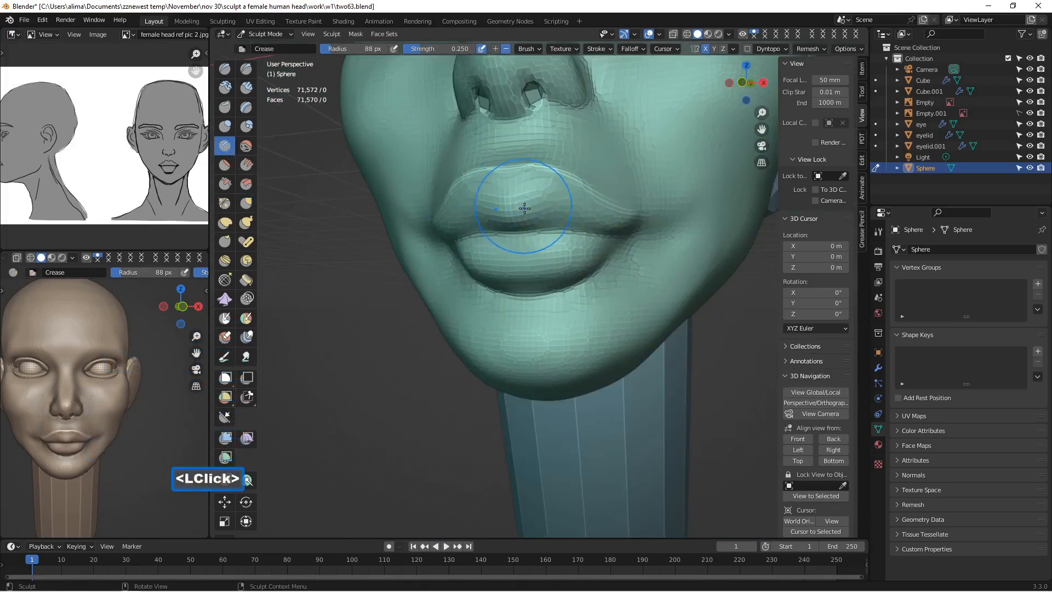
pyautogui.press('f')
pyautogui.click(504, 211)
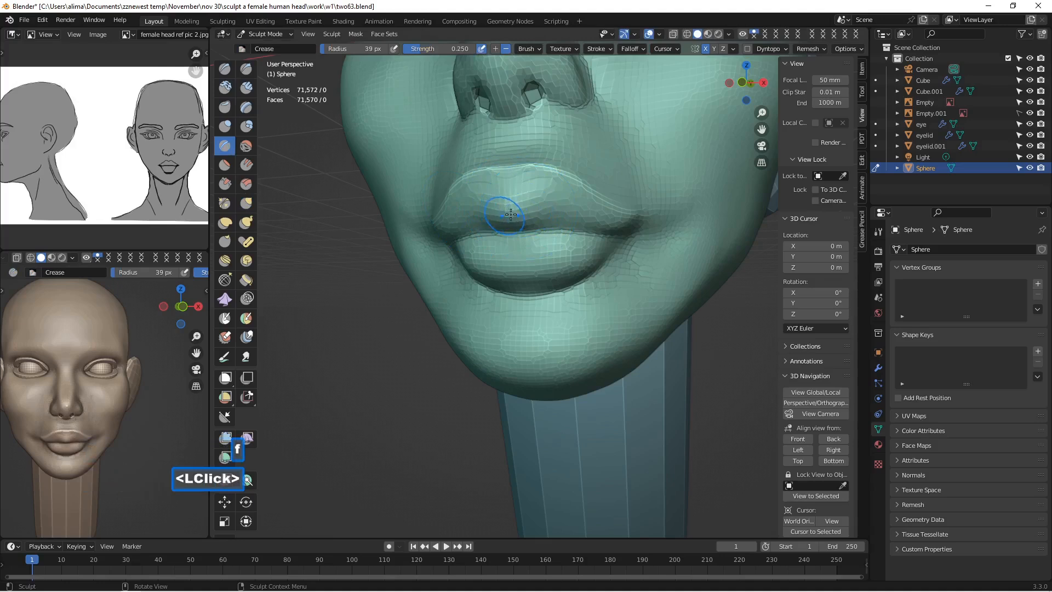
pyautogui.moveTo(539, 186)
pyautogui.mouseDown()
pyautogui.moveTo(542, 214)
pyautogui.moveTo(544, 188)
pyautogui.mouseUp()
pyautogui.click(545, 188)
pyautogui.moveTo(523, 242); pyautogui.dragTo(534, 295)
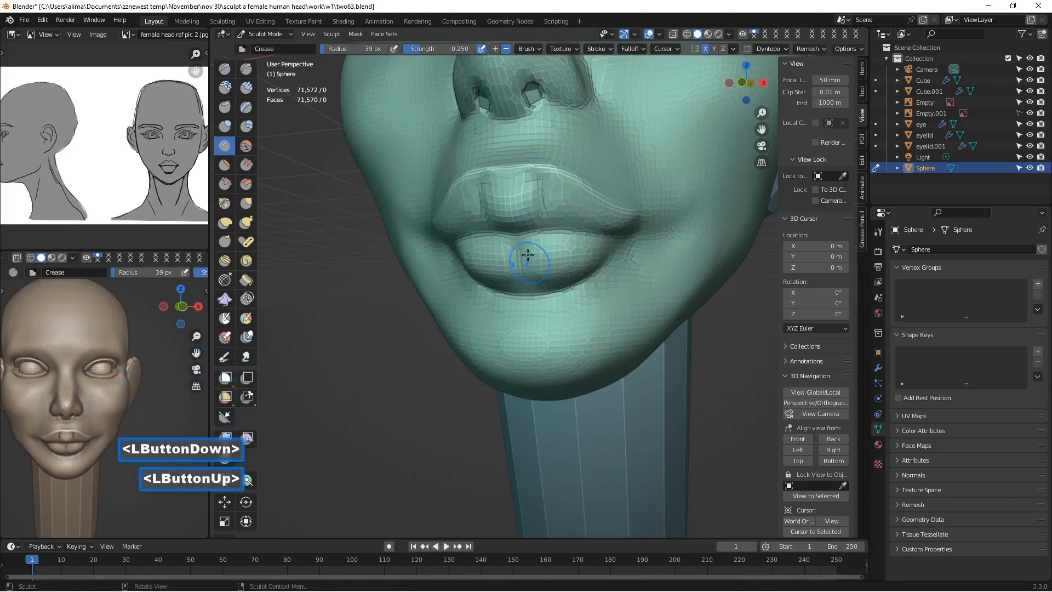
pyautogui.moveTo(532, 236)
pyautogui.mouseDown(button='middle')
pyautogui.moveTo(560, 224)
pyautogui.moveTo(554, 218)
pyautogui.moveTo(572, 235)
pyautogui.moveTo(553, 230)
pyautogui.moveTo(624, 245)
pyautogui.moveTo(557, 226)
pyautogui.moveTo(548, 241)
pyautogui.moveTo(557, 225)
pyautogui.moveTo(602, 220)
pyautogui.mouseUp(button='middle')
pyautogui.scroll(1, 572, 235)
pyautogui.scroll(-1, 572, 235)
pyautogui.scroll(-2, 585, 235)
pyautogui.scroll(2, 580, 241)
pyautogui.scroll(-2, 601, 221)
pyautogui.scroll(1, 602, 221)
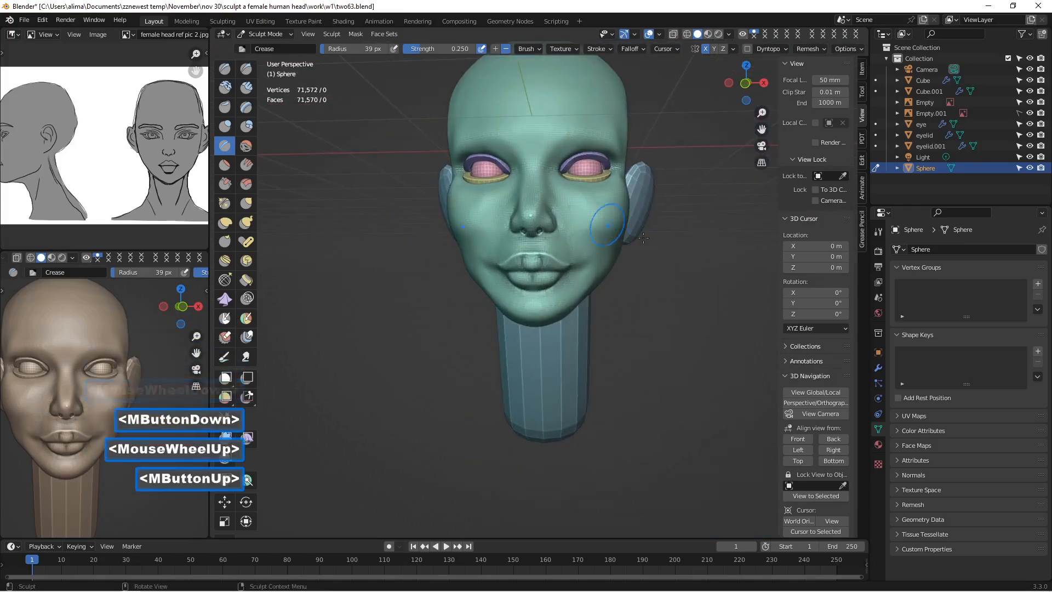
# Step: Raise a sharper ridge along the side of the nose bridge, curving up into the brow, with inverted Crease strokes
pyautogui.moveTo(760, 130); pyautogui.dragTo(761, 148)
pyautogui.scroll(2, 680, 237)
pyautogui.scroll(1, 680, 237)
pyautogui.moveTo(680, 237); pyautogui.dragTo(586, 271, button='middle')
pyautogui.moveTo(586, 271); pyautogui.dragTo(565, 277, button='middle')
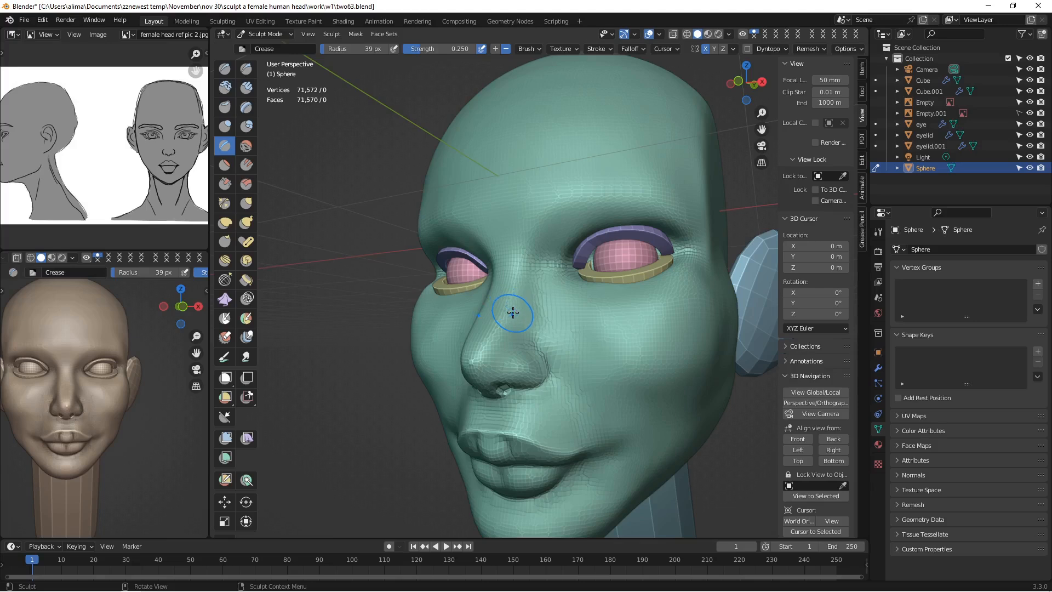
pyautogui.press('ctrl')
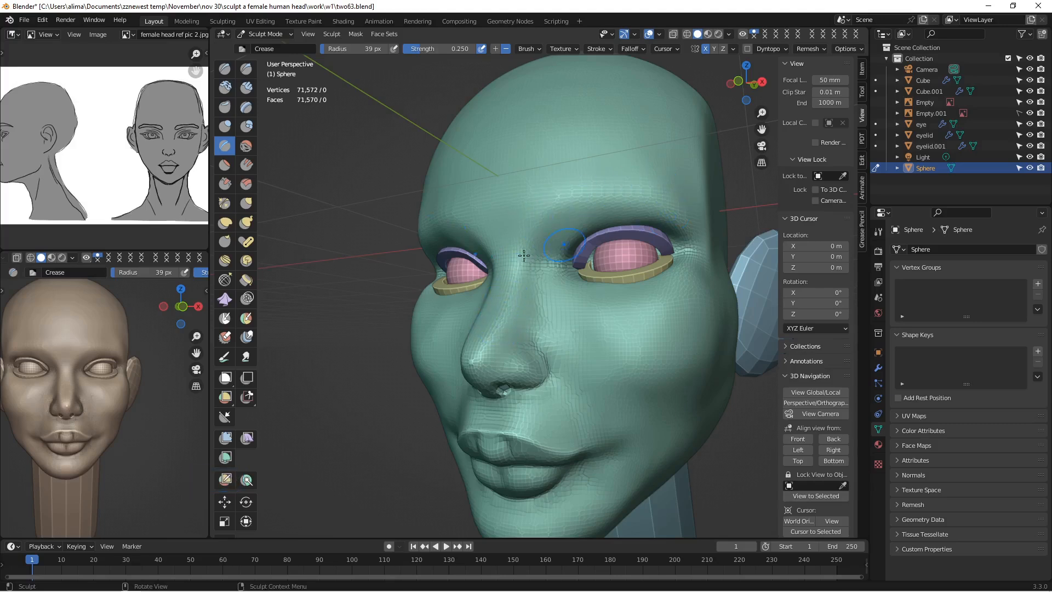
pyautogui.press('ctrl')
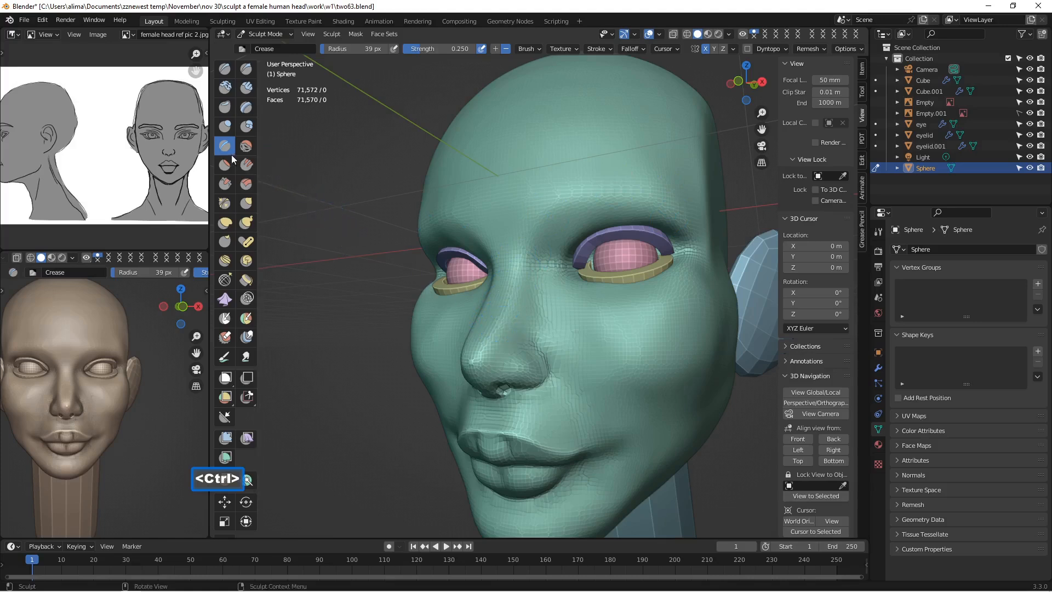
pyautogui.keyDown('ctrl'); pyautogui.moveTo(496, 330); pyautogui.dragTo(500, 329); pyautogui.keyUp('ctrl')
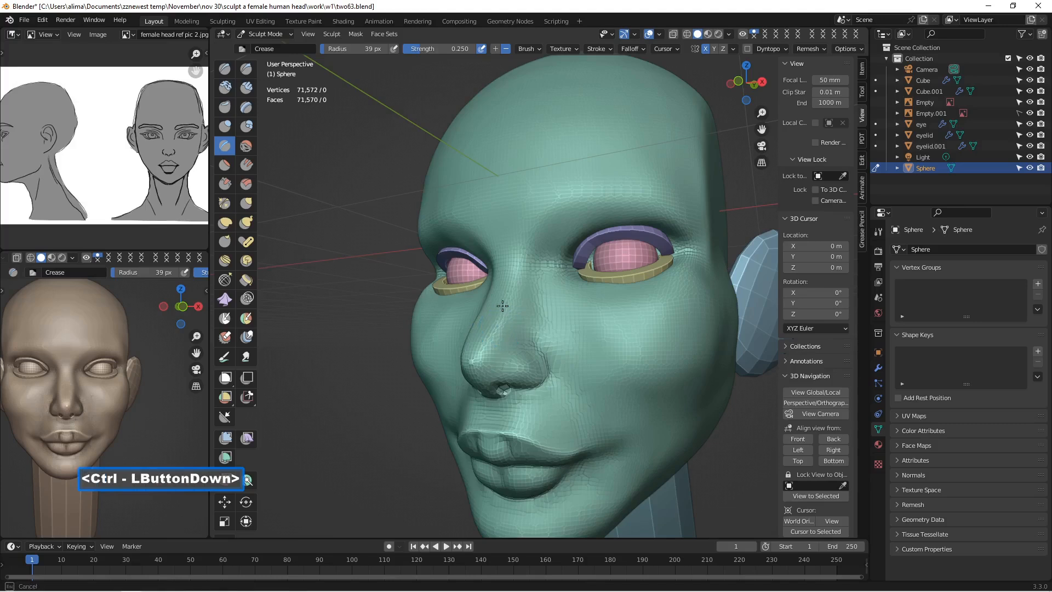
pyautogui.keyDown('ctrl'); pyautogui.moveTo(513, 274); pyautogui.dragTo(524, 247); pyautogui.keyUp('ctrl')
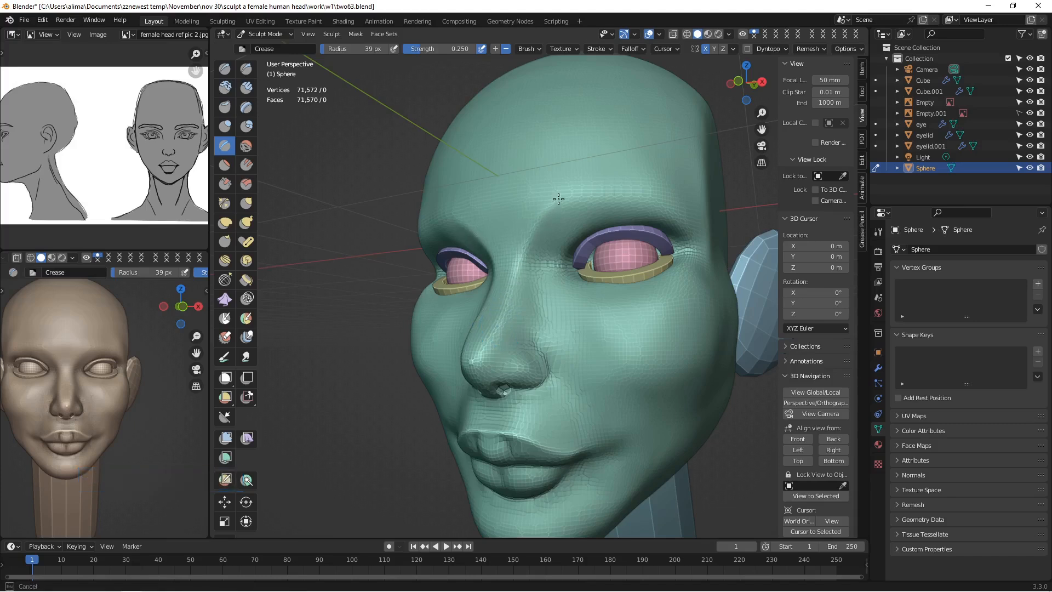
pyautogui.keyDown('ctrl'); pyautogui.moveTo(633, 198); pyautogui.dragTo(639, 199); pyautogui.keyUp('ctrl')
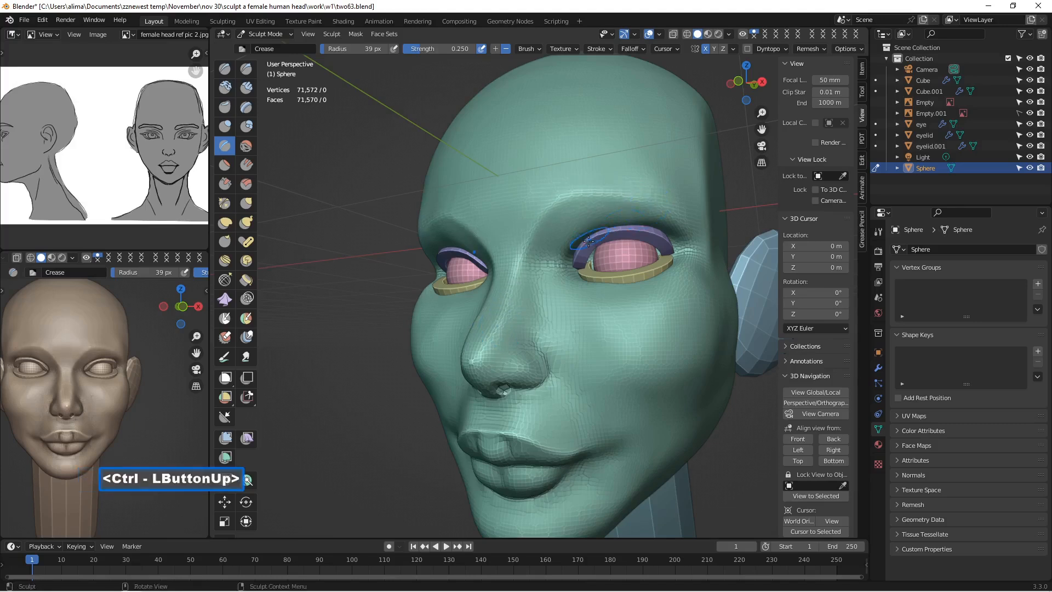
pyautogui.middleClick(633, 224)
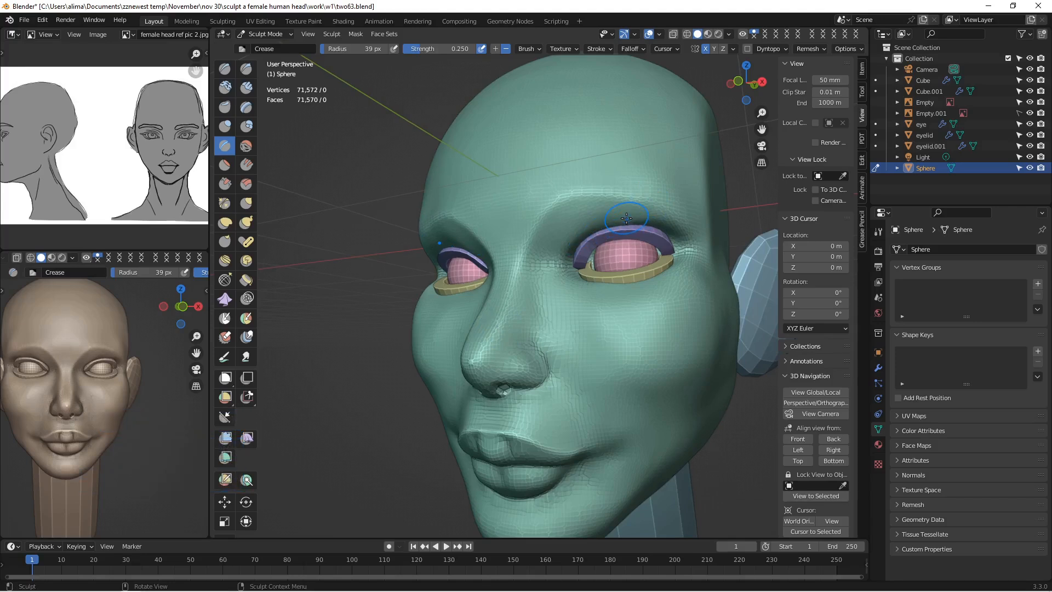
# Step: Crease the hollow above the eye and down the side of the nose, and save the file as two64.blend
pyautogui.moveTo(626, 218); pyautogui.dragTo(603, 220)
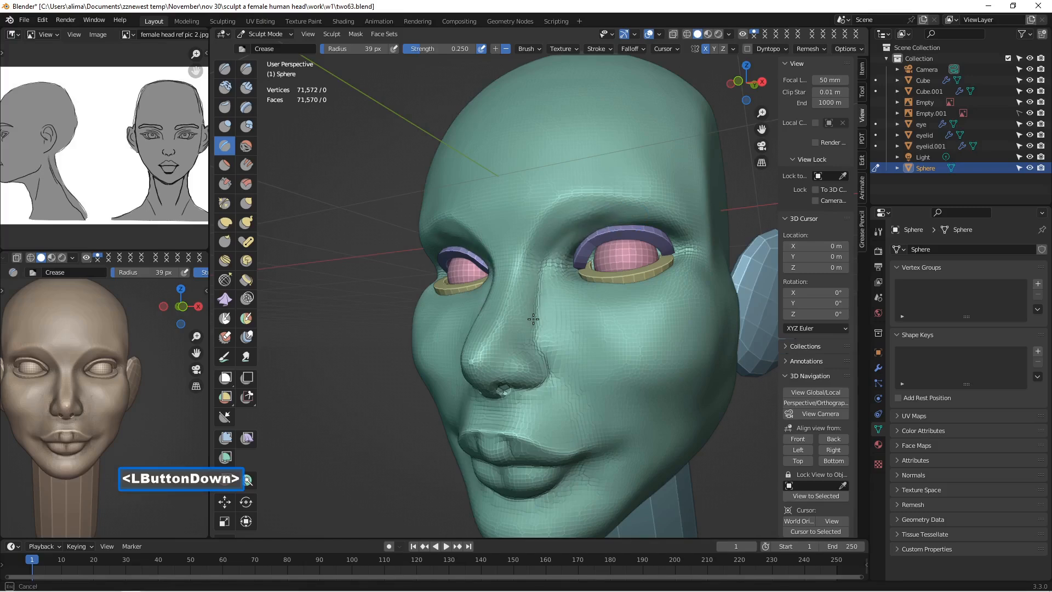
pyautogui.moveTo(534, 319); pyautogui.dragTo(536, 335)
pyautogui.moveTo(606, 220); pyautogui.dragTo(592, 239, button='middle')
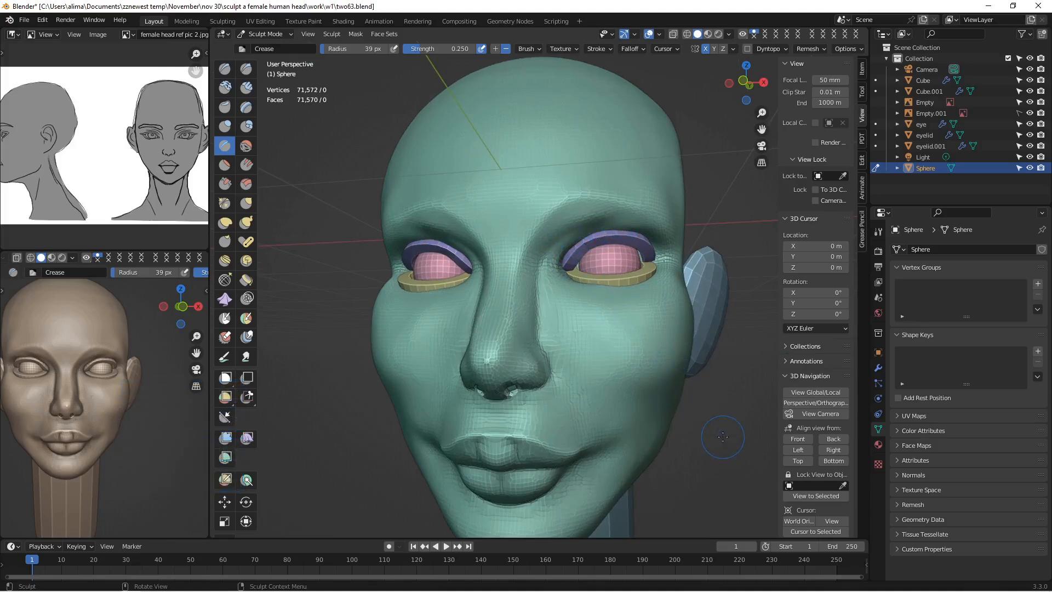
pyautogui.press('Insert')
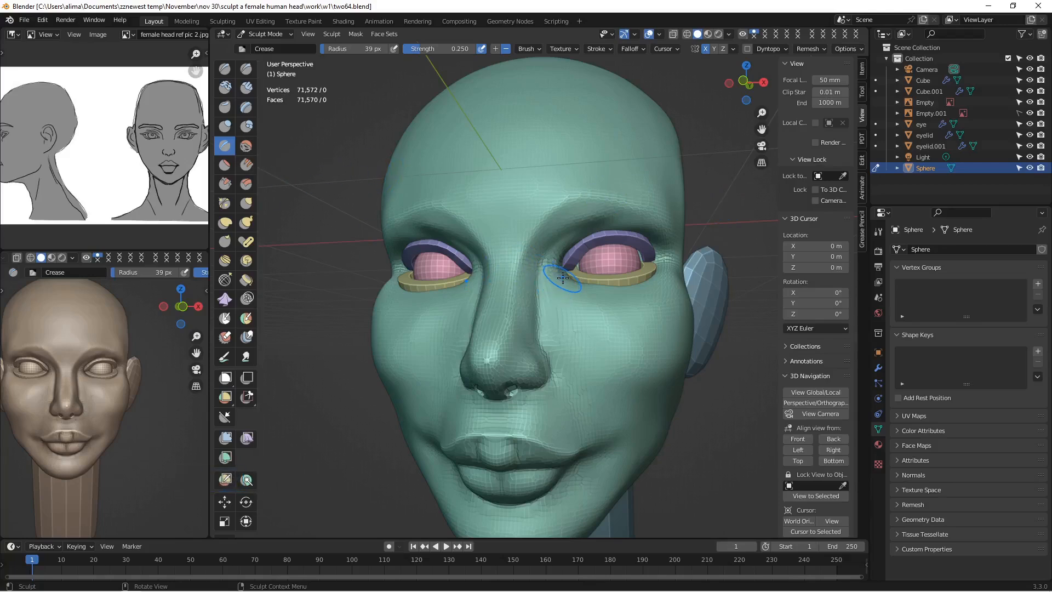
# Step: Carve a curved under-eye fold from the inner eye corner around to the outer corner with Crease strokes
pyautogui.moveTo(568, 281); pyautogui.dragTo(574, 285, button='middle')
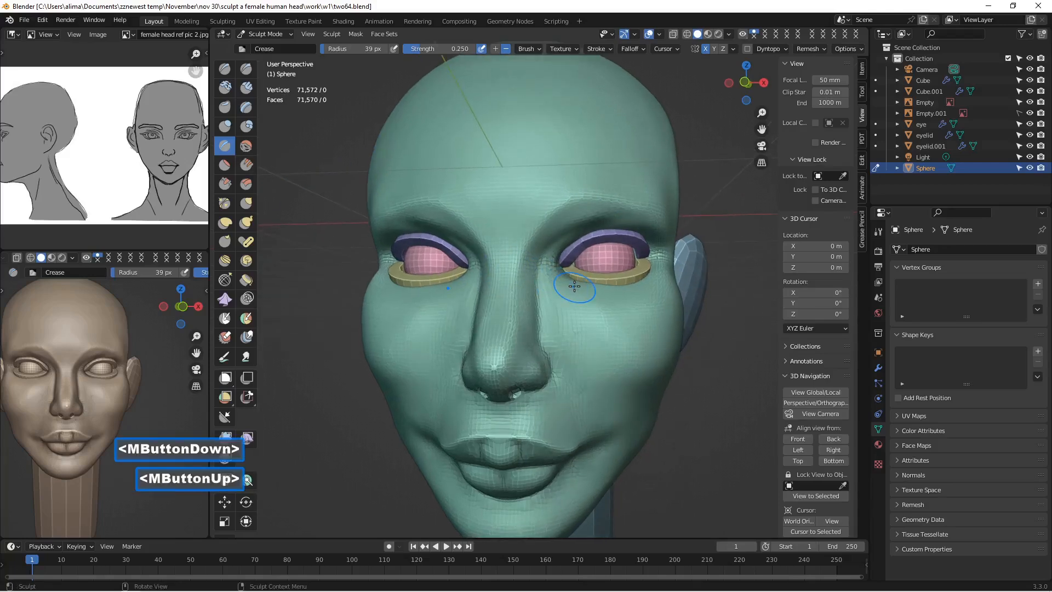
pyautogui.moveTo(565, 278); pyautogui.dragTo(594, 311)
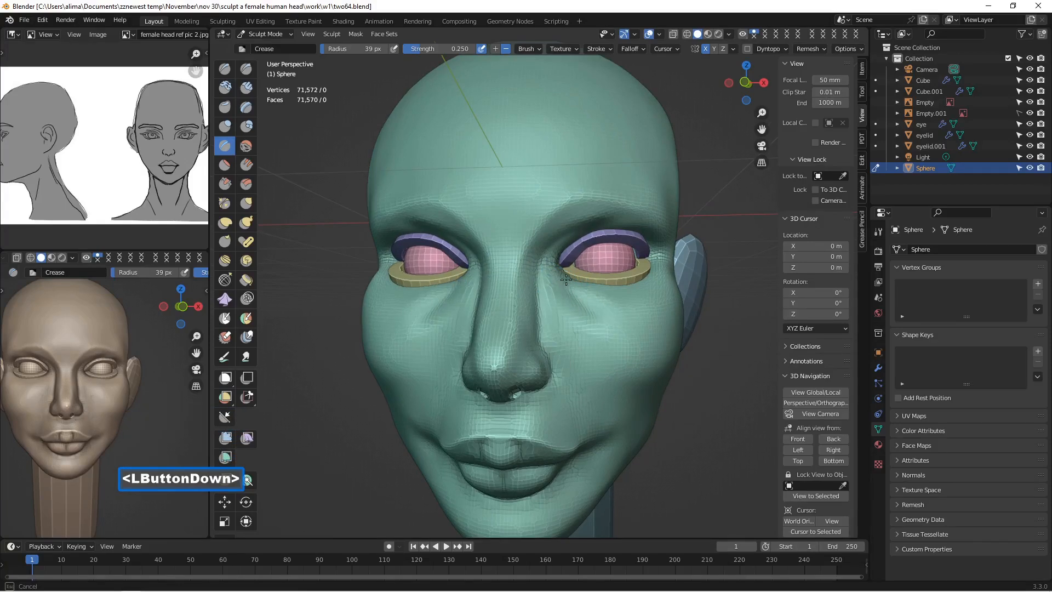
pyautogui.moveTo(566, 280)
pyautogui.mouseDown()
pyautogui.moveTo(575, 305)
pyautogui.moveTo(630, 306)
pyautogui.mouseUp()
pyautogui.moveTo(630, 306)
pyautogui.mouseDown(button='middle')
pyautogui.moveTo(572, 305)
pyautogui.moveTo(589, 282)
pyautogui.moveTo(616, 294)
pyautogui.mouseUp(button='middle')
pyautogui.moveTo(572, 284); pyautogui.dragTo(602, 305)
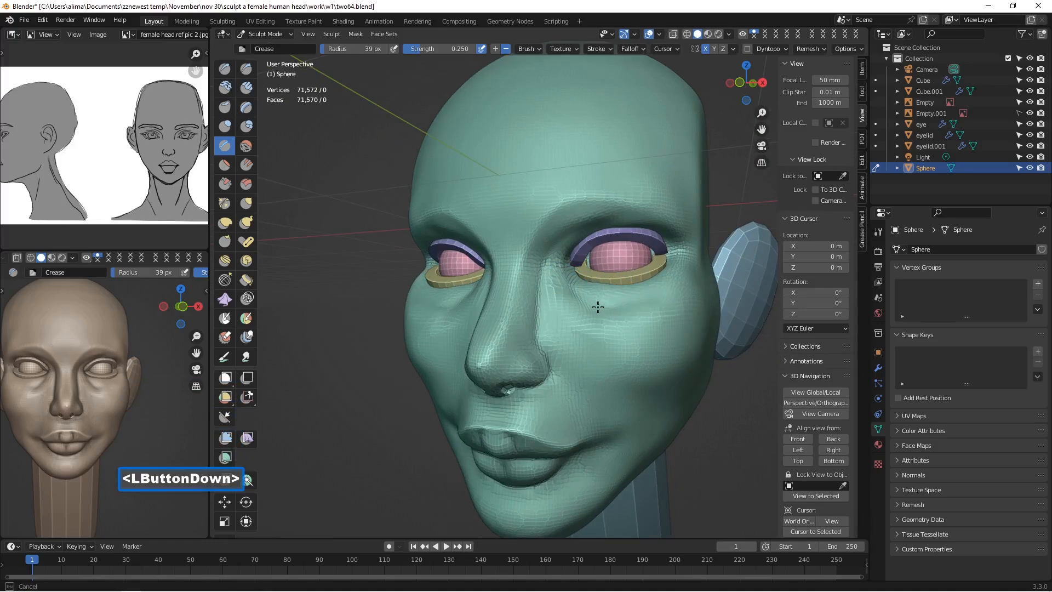
pyautogui.moveTo(652, 303); pyautogui.dragTo(680, 285)
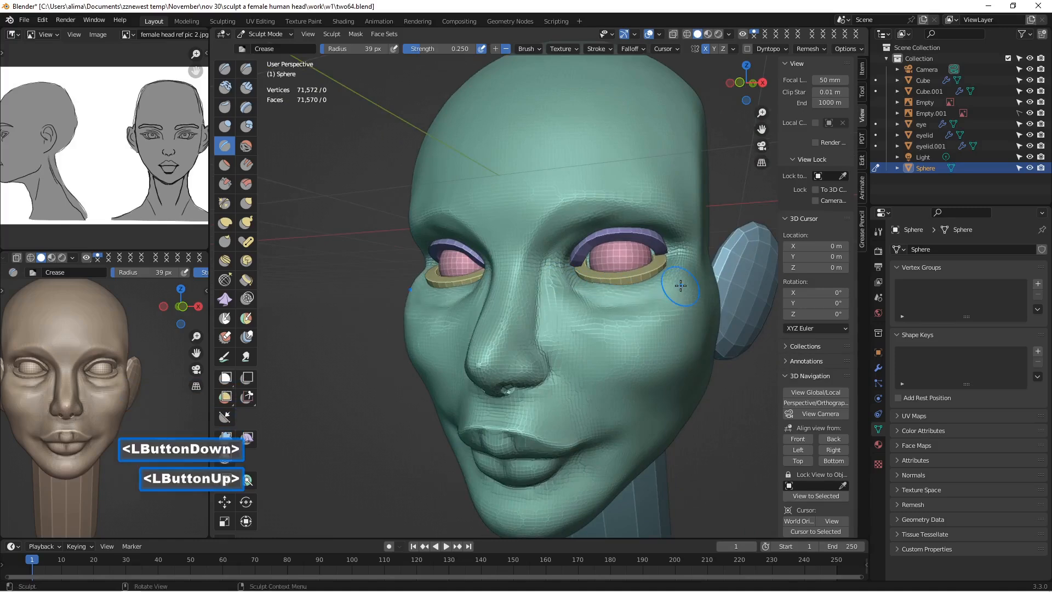
pyautogui.moveTo(682, 289); pyautogui.dragTo(664, 298, button='middle')
pyautogui.moveTo(664, 298)
pyautogui.mouseDown()
pyautogui.moveTo(712, 257)
pyautogui.moveTo(661, 291)
pyautogui.mouseUp()
pyautogui.moveTo(662, 291); pyautogui.dragTo(663, 299, button='middle')
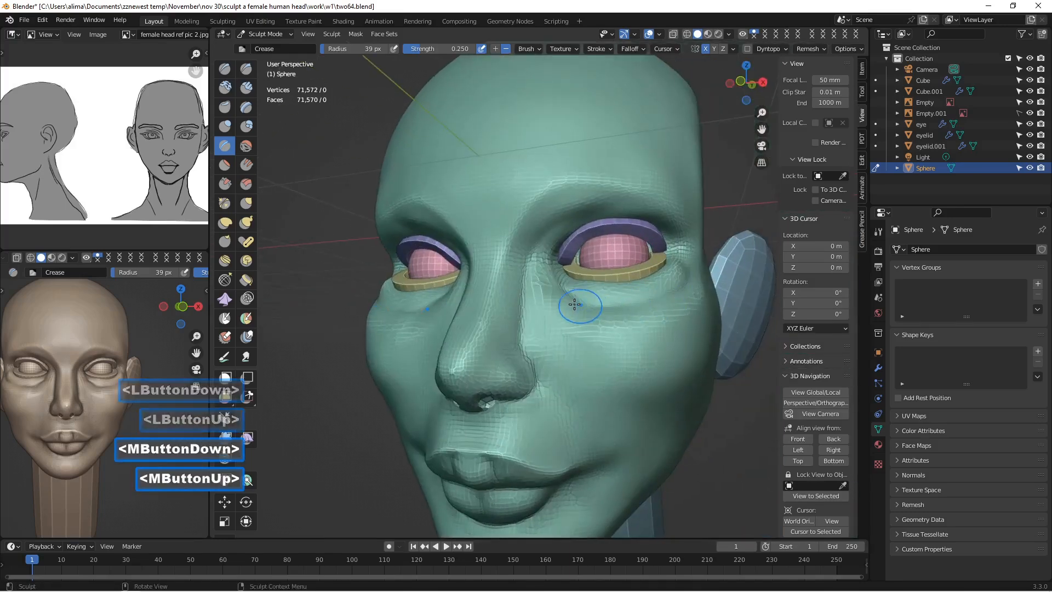
# Step: Smooth the area between the inner eye corner, the side of the nose and the upper cheek
pyautogui.moveTo(561, 283)
pyautogui.mouseDown()
pyautogui.moveTo(549, 292)
pyautogui.moveTo(548, 280)
pyautogui.moveTo(551, 295)
pyautogui.mouseUp()
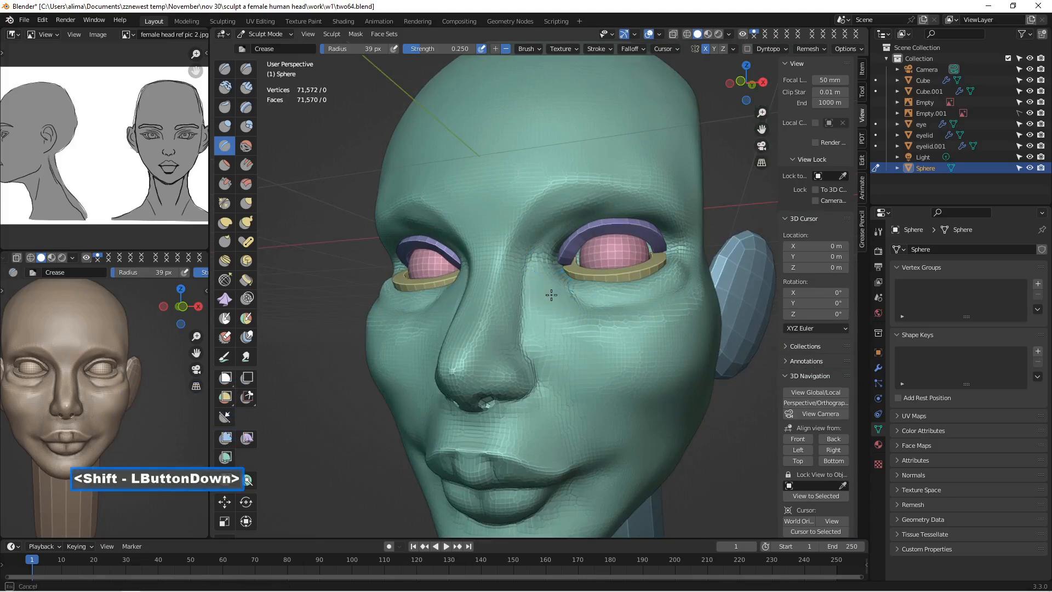
pyautogui.keyDown('shift'); pyautogui.moveTo(561, 340); pyautogui.dragTo(572, 368); pyautogui.keyUp('shift')
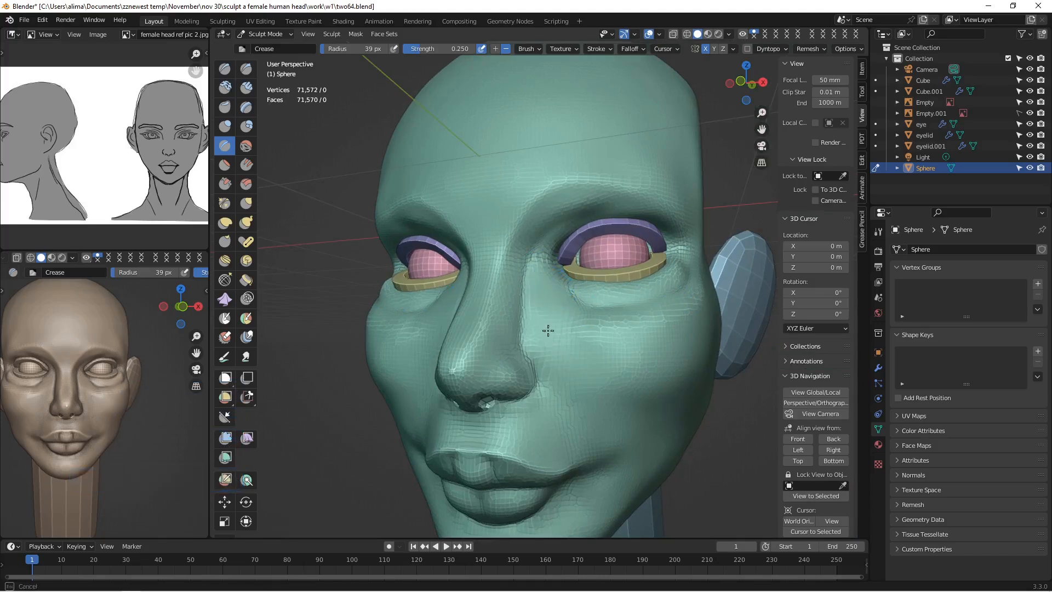
pyautogui.keyDown('shift'); pyautogui.moveTo(541, 273); pyautogui.dragTo(545, 291); pyautogui.keyUp('shift')
pyautogui.moveTo(544, 291); pyautogui.dragTo(571, 305, button='middle')
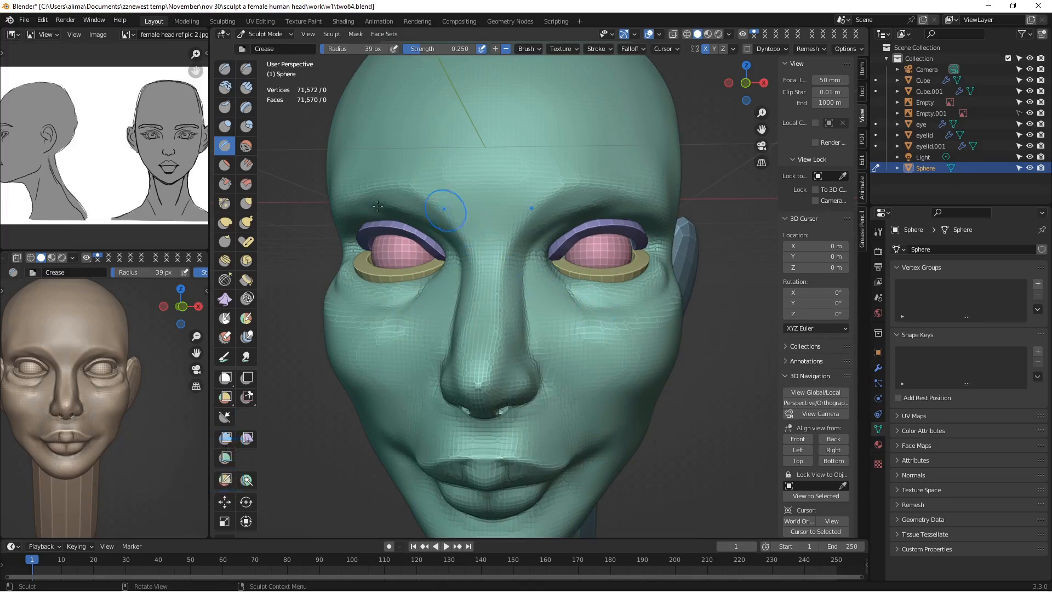
# Step: Deepen the inner part of the under-eye fold with further Crease strokes at 39 px radius
pyautogui.click(225, 146)
pyautogui.moveTo(516, 304); pyautogui.dragTo(502, 300, button='middle')
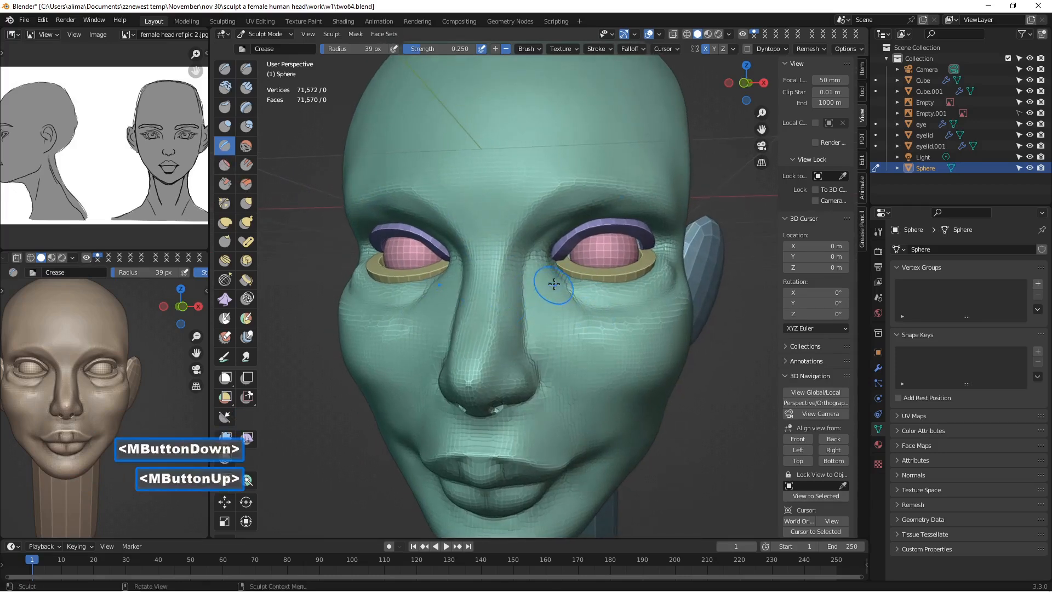
pyautogui.moveTo(553, 285)
pyautogui.mouseDown()
pyautogui.moveTo(550, 277)
pyautogui.moveTo(572, 298)
pyautogui.mouseUp()
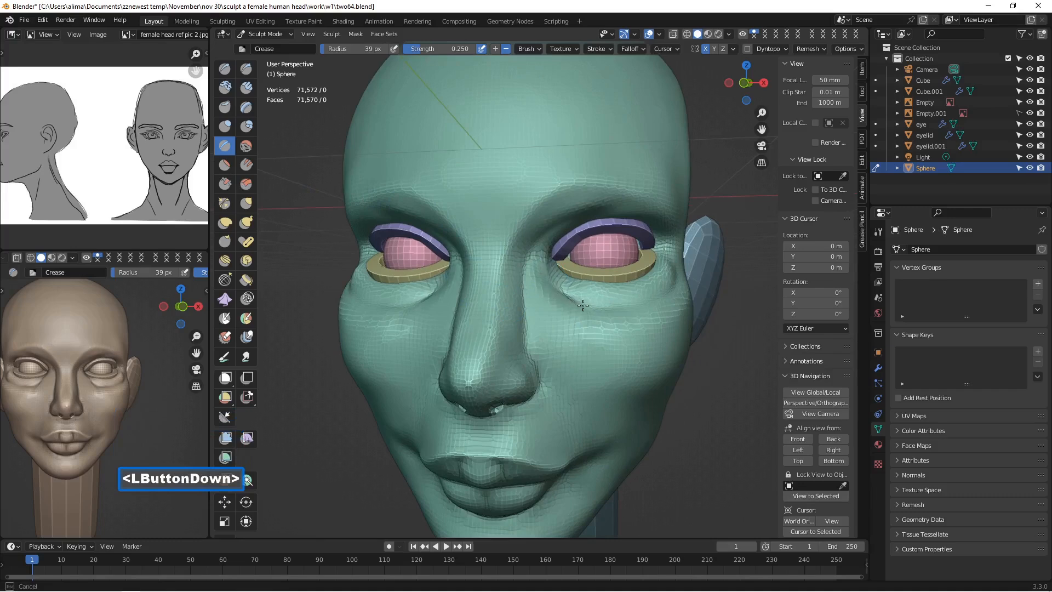
pyautogui.moveTo(583, 305); pyautogui.dragTo(587, 301)
pyautogui.moveTo(587, 301); pyautogui.dragTo(570, 301, button='middle')
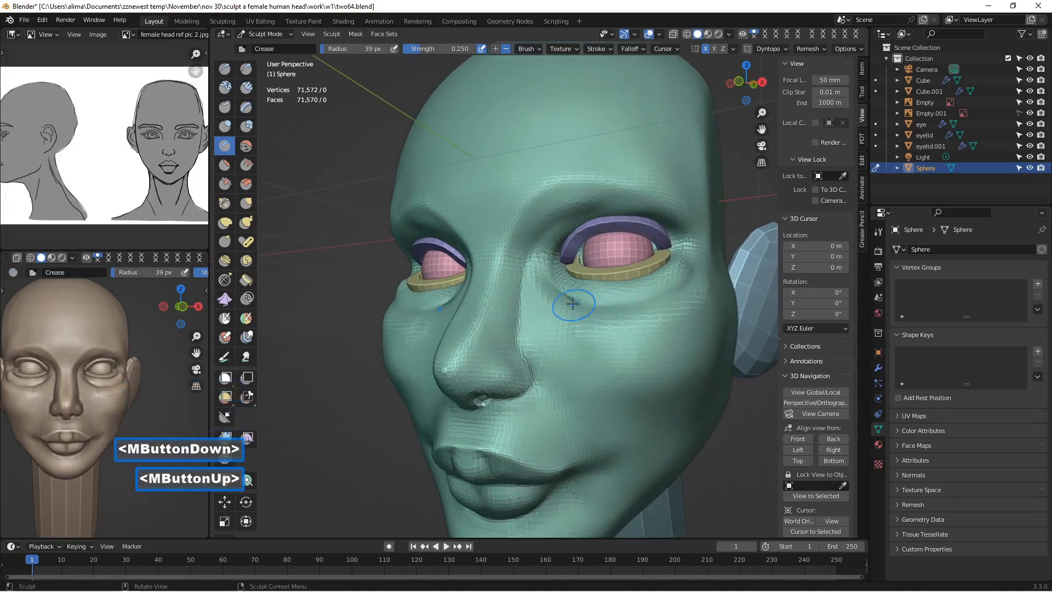
# Step: Smooth the under-eye fold from its inner end toward the outer eye corner to soften the crease
pyautogui.keyDown('shift'); pyautogui.click(572, 303); pyautogui.keyUp('shift')
pyautogui.moveTo(574, 303)
pyautogui.keyDown('shift'); pyautogui.mouseDown()
pyautogui.moveTo(665, 291)
pyautogui.moveTo(685, 267)
pyautogui.mouseUp(); pyautogui.keyUp('shift')
pyautogui.keyDown('shift'); pyautogui.doubleClick(686, 266); pyautogui.keyUp('shift')
pyautogui.keyDown('shift'); pyautogui.click(564, 300); pyautogui.keyUp('shift')
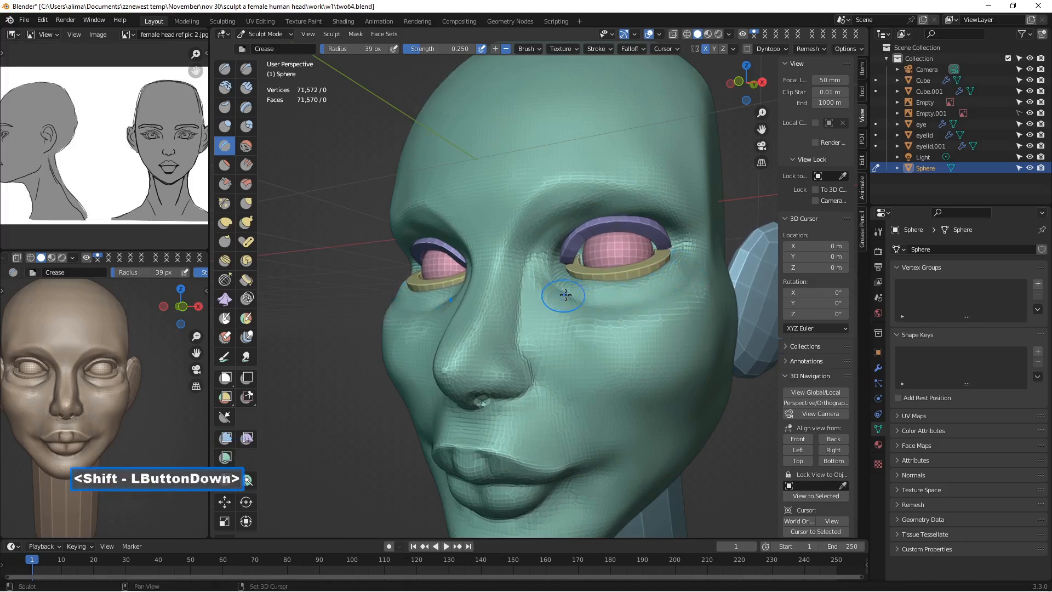
# Step: Blend the under-eye fold into the upper cheek by smoothing from the inner to the outer eye corner and back
pyautogui.keyDown('shift'); pyautogui.doubleClick(559, 292); pyautogui.keyUp('shift')
pyautogui.keyDown('shift'); pyautogui.doubleClick(557, 291); pyautogui.keyUp('shift')
pyautogui.moveTo(555, 287)
pyautogui.keyDown('shift'); pyautogui.mouseDown()
pyautogui.moveTo(608, 307)
pyautogui.moveTo(674, 284)
pyautogui.mouseUp(); pyautogui.keyUp('shift')
pyautogui.keyDown('shift'); pyautogui.click(573, 301); pyautogui.keyUp('shift')
pyautogui.keyDown('shift'); pyautogui.doubleClick(680, 274); pyautogui.keyUp('shift')
pyautogui.keyDown('shift'); pyautogui.click(685, 268); pyautogui.keyUp('shift')
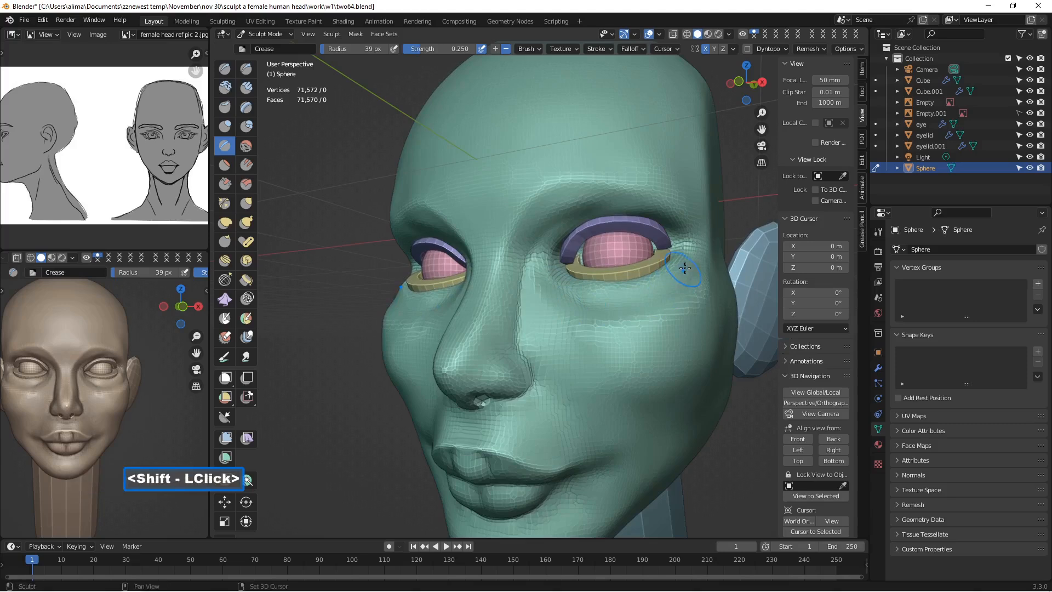
pyautogui.keyDown('shift'); pyautogui.click(687, 273); pyautogui.keyUp('shift')
pyautogui.keyDown('shift'); pyautogui.doubleClick(677, 289); pyautogui.keyUp('shift')
pyautogui.keyDown('shift'); pyautogui.doubleClick(622, 305); pyautogui.keyUp('shift')
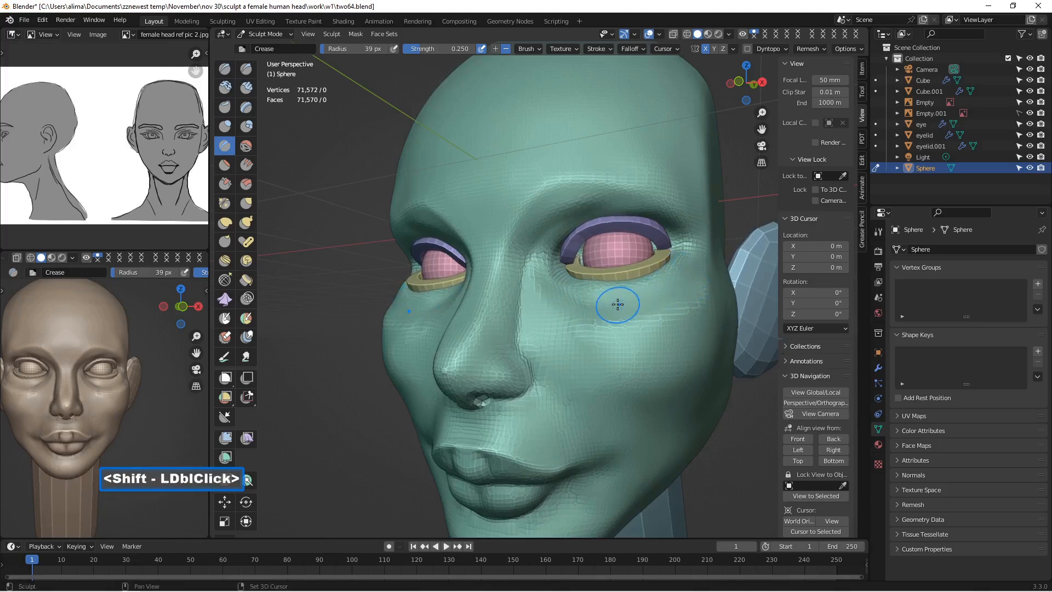
pyautogui.keyDown('shift'); pyautogui.doubleClick(579, 302); pyautogui.keyUp('shift')
pyautogui.keyDown('shift'); pyautogui.doubleClick(557, 292); pyautogui.keyUp('shift')
pyautogui.keyDown('shift'); pyautogui.click(554, 292); pyautogui.keyUp('shift')
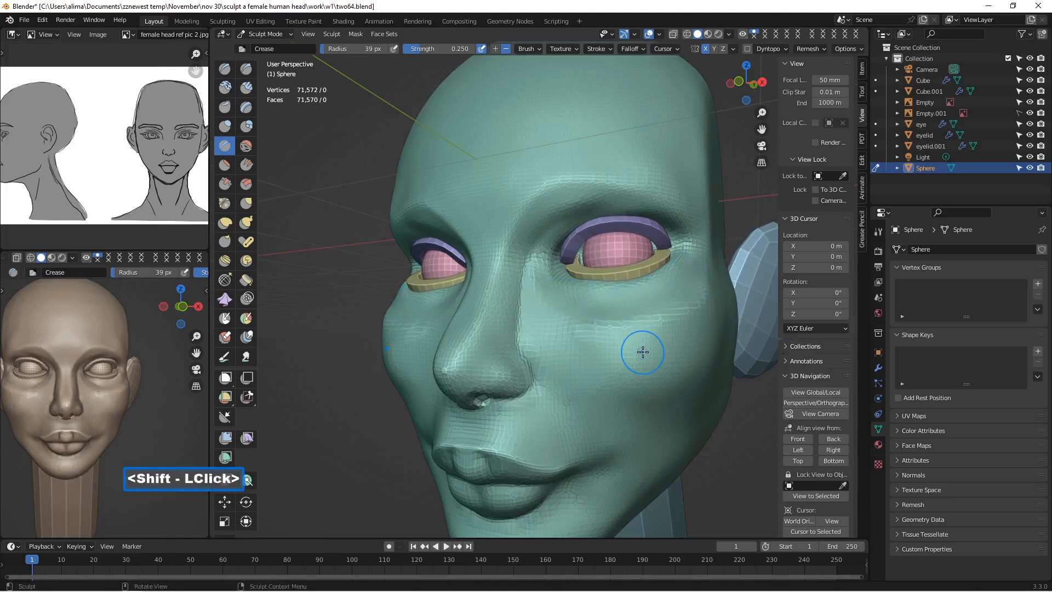
# Step: Redefine the inner end of the under-eye fold below the inner eye corner with Crease strokes at 39 px radius
pyautogui.moveTo(556, 298)
pyautogui.mouseDown(button='middle')
pyautogui.moveTo(600, 295)
pyautogui.moveTo(570, 294)
pyautogui.mouseUp(button='middle')
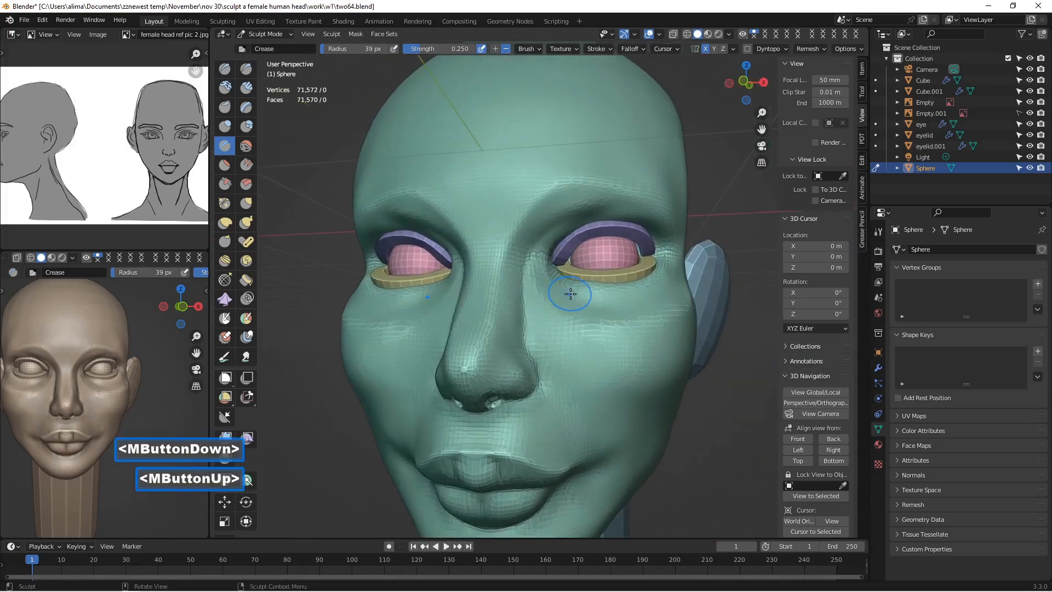
pyautogui.click(229, 148)
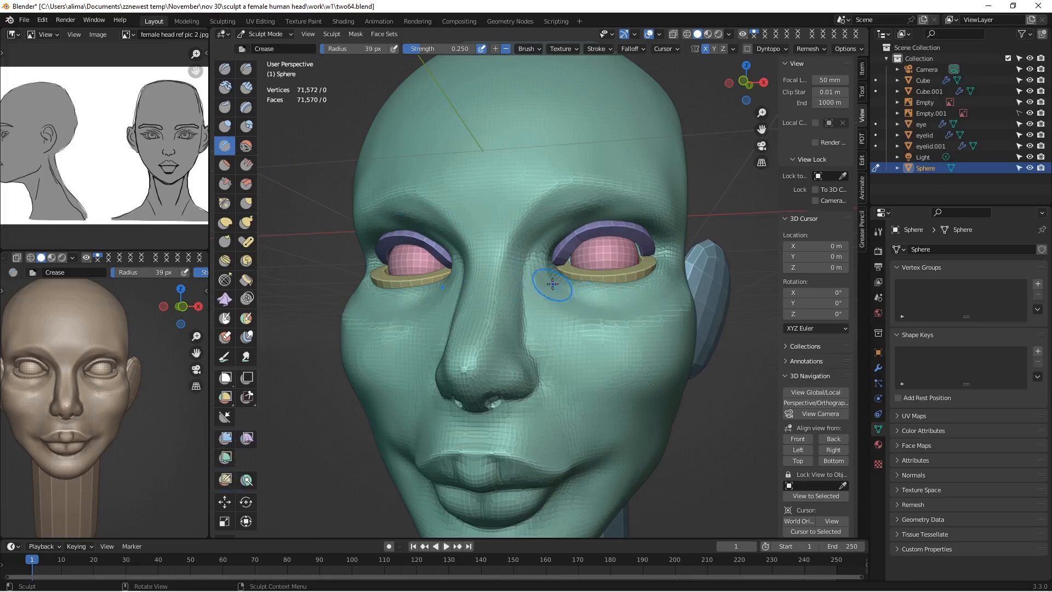
pyautogui.moveTo(560, 292); pyautogui.dragTo(561, 293)
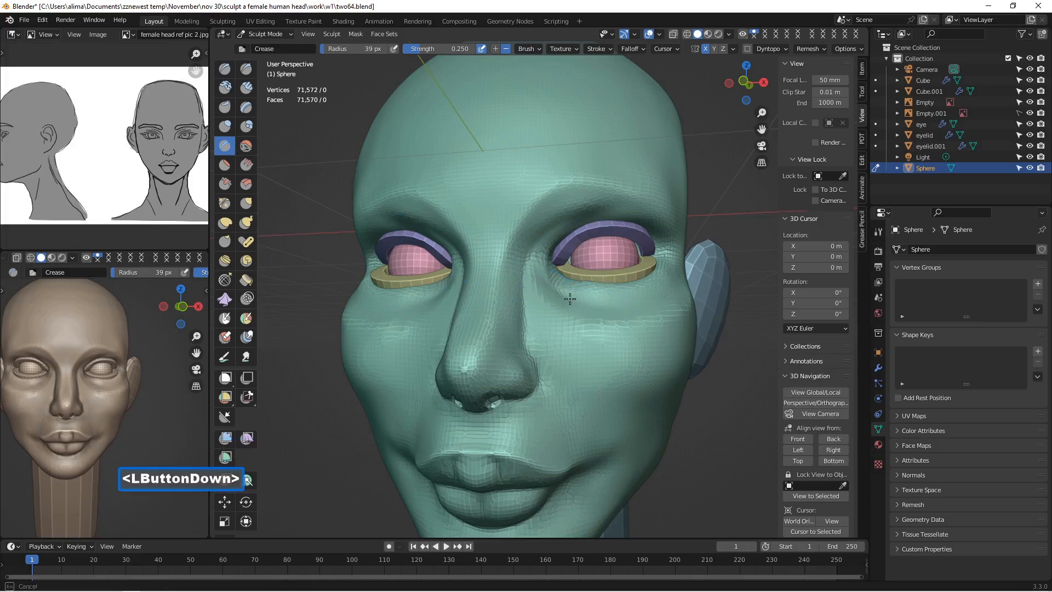
pyautogui.moveTo(548, 276); pyautogui.dragTo(549, 278)
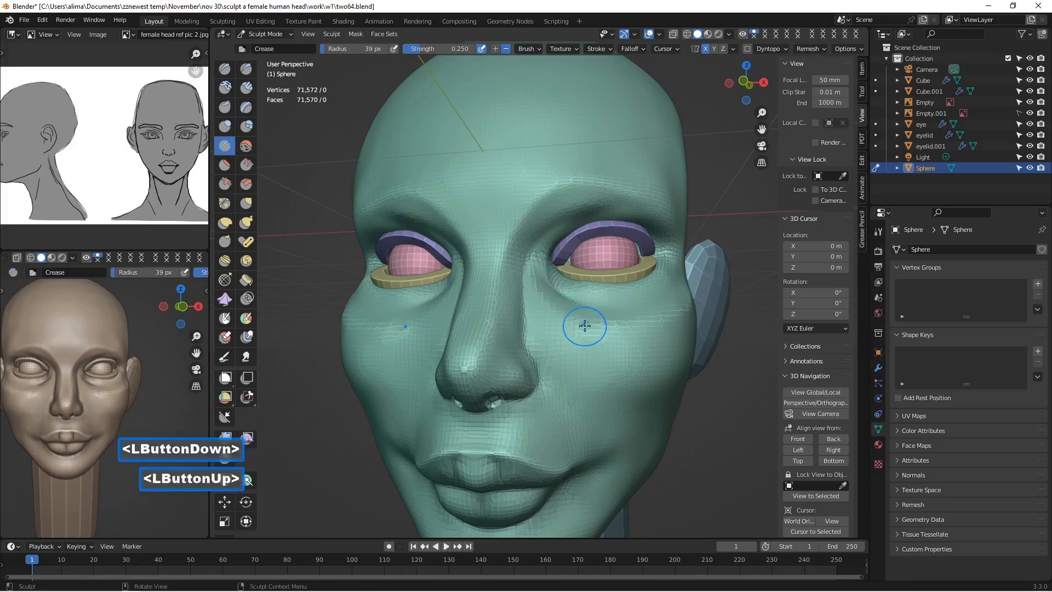
# Step: Carve the groove around the top and back edge of the nostril wing with Crease strokes
pyautogui.scroll(-2, 582, 323)
pyautogui.moveTo(582, 324)
pyautogui.mouseDown(button='middle')
pyautogui.moveTo(619, 332)
pyautogui.moveTo(589, 319)
pyautogui.mouseUp(button='middle')
pyautogui.scroll(2, 590, 324)
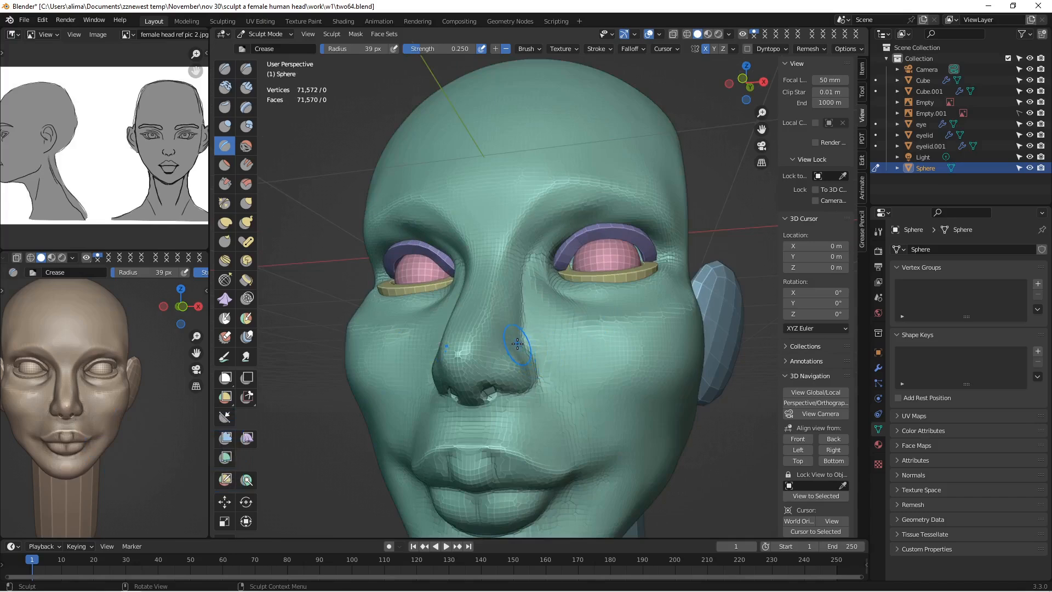
pyautogui.moveTo(518, 344); pyautogui.dragTo(490, 348, button='middle')
pyautogui.scroll(-1, 491, 349)
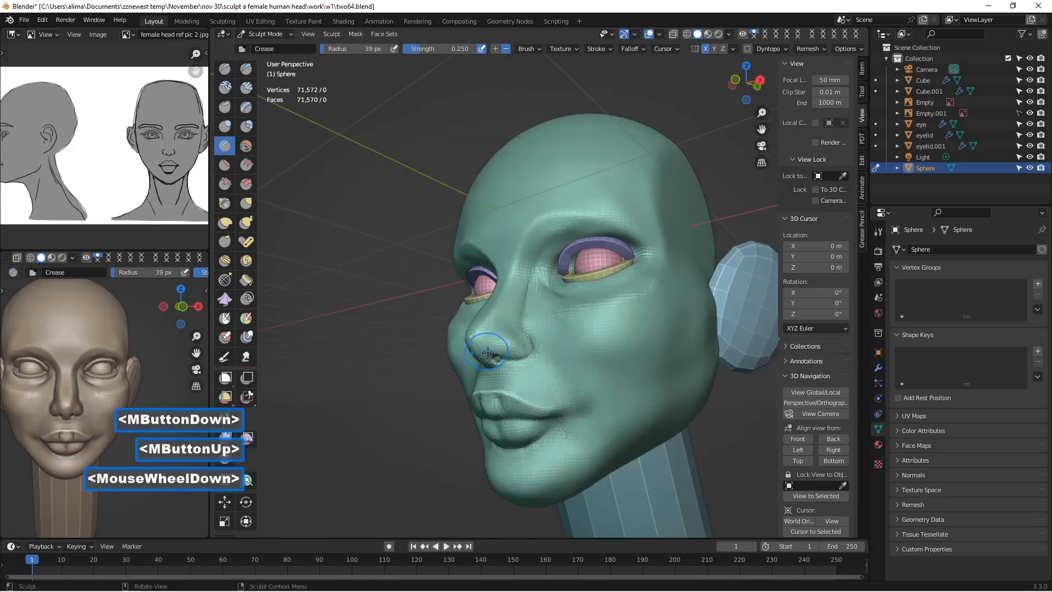
pyautogui.scroll(1, 501, 350)
pyautogui.scroll(1, 501, 350)
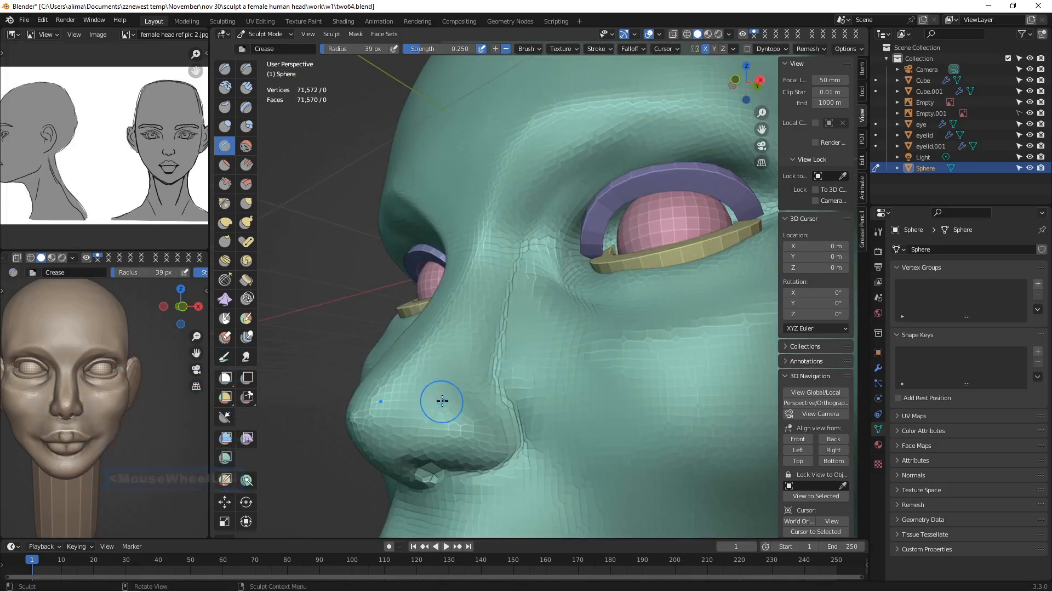
pyautogui.moveTo(439, 402); pyautogui.dragTo(442, 396)
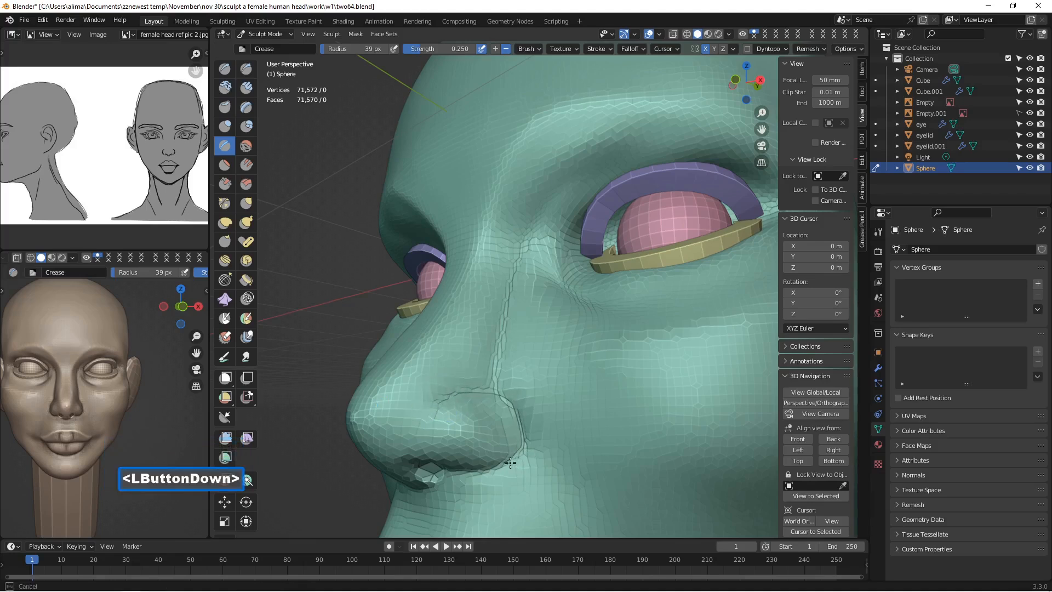
pyautogui.moveTo(510, 463); pyautogui.dragTo(505, 466)
# Step: Carve a nasolabial fold from the nostril wing down across the cheek toward the mouth corner with Crease strokes
pyautogui.moveTo(470, 399)
pyautogui.mouseDown(button='middle')
pyautogui.moveTo(524, 382)
pyautogui.moveTo(521, 351)
pyautogui.mouseUp(button='middle')
pyautogui.scroll(-3, 516, 390)
pyautogui.scroll(2, 521, 385)
pyautogui.scroll(1, 524, 382)
pyautogui.moveTo(575, 411); pyautogui.dragTo(576, 412)
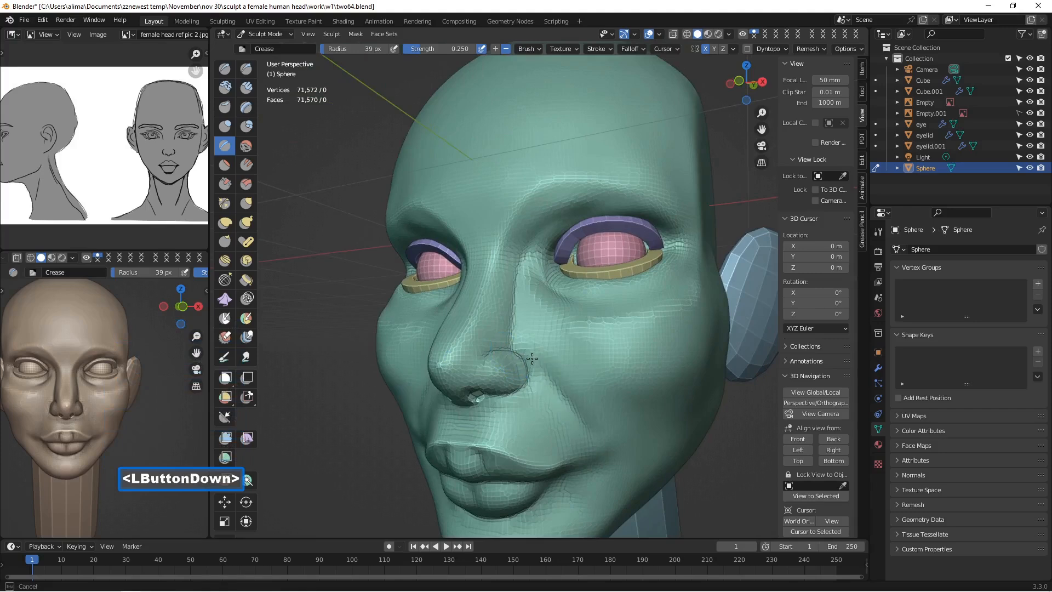
pyautogui.moveTo(532, 359); pyautogui.dragTo(534, 363)
pyautogui.moveTo(554, 417); pyautogui.dragTo(554, 378, button='middle')
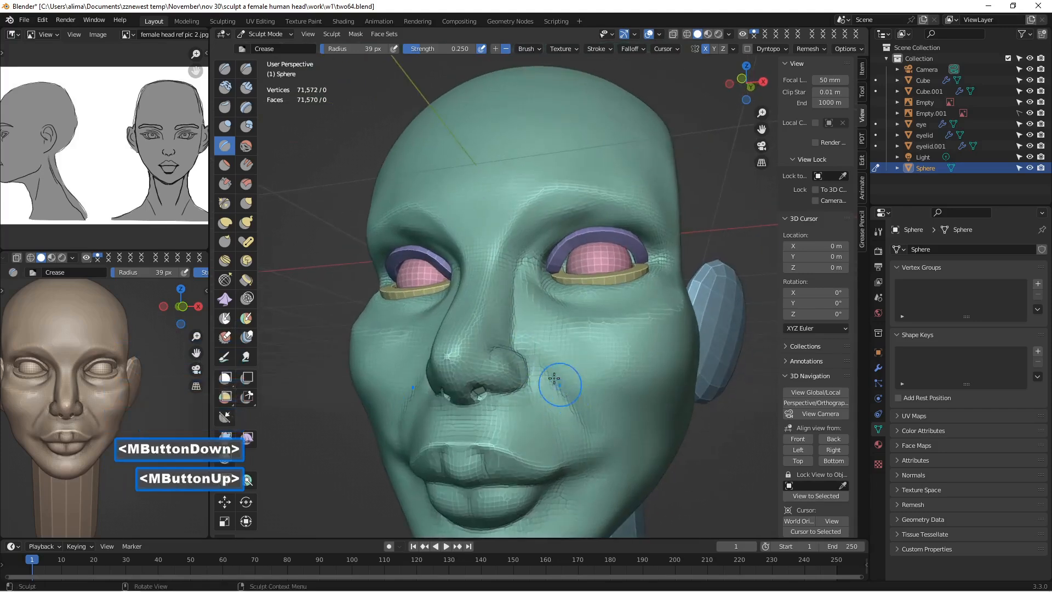
pyautogui.moveTo(554, 378)
pyautogui.mouseDown()
pyautogui.moveTo(545, 367)
pyautogui.moveTo(560, 396)
pyautogui.mouseUp()
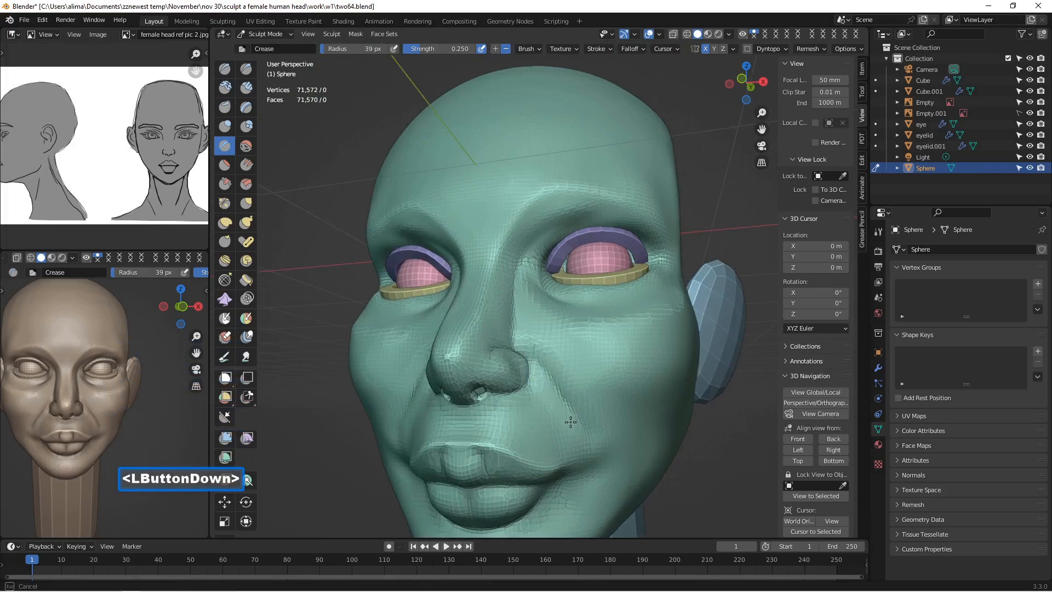
pyautogui.moveTo(582, 445); pyautogui.dragTo(594, 460)
# Step: Smooth the upper part of the nasolabial fold beside the nostril and save the file incrementally as two65.blend
pyautogui.moveTo(608, 444); pyautogui.dragTo(600, 439, button='middle')
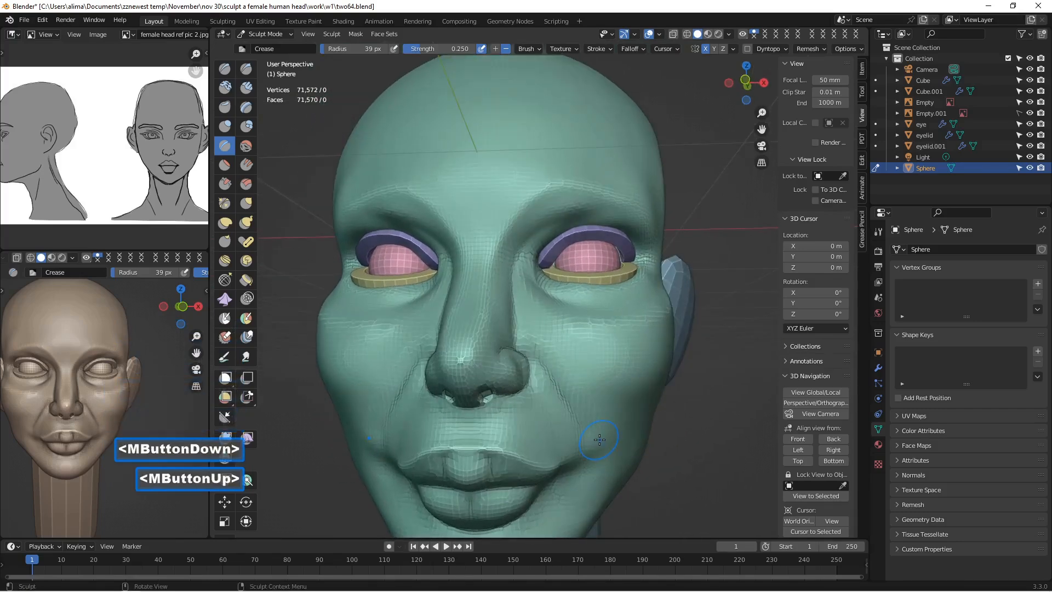
pyautogui.keyDown('shift'); pyautogui.click(539, 401); pyautogui.keyUp('shift')
pyautogui.keyDown('shift'); pyautogui.click(555, 389); pyautogui.keyUp('shift')
pyautogui.moveTo(551, 359)
pyautogui.keyDown('shift'); pyautogui.mouseDown()
pyautogui.moveTo(545, 348)
pyautogui.moveTo(568, 392)
pyautogui.moveTo(548, 381)
pyautogui.mouseUp(); pyautogui.keyUp('shift')
pyautogui.keyDown('shift'); pyautogui.doubleClick(568, 393); pyautogui.keyUp('shift')
pyautogui.keyDown('shift'); pyautogui.doubleClick(545, 378); pyautogui.keyUp('shift')
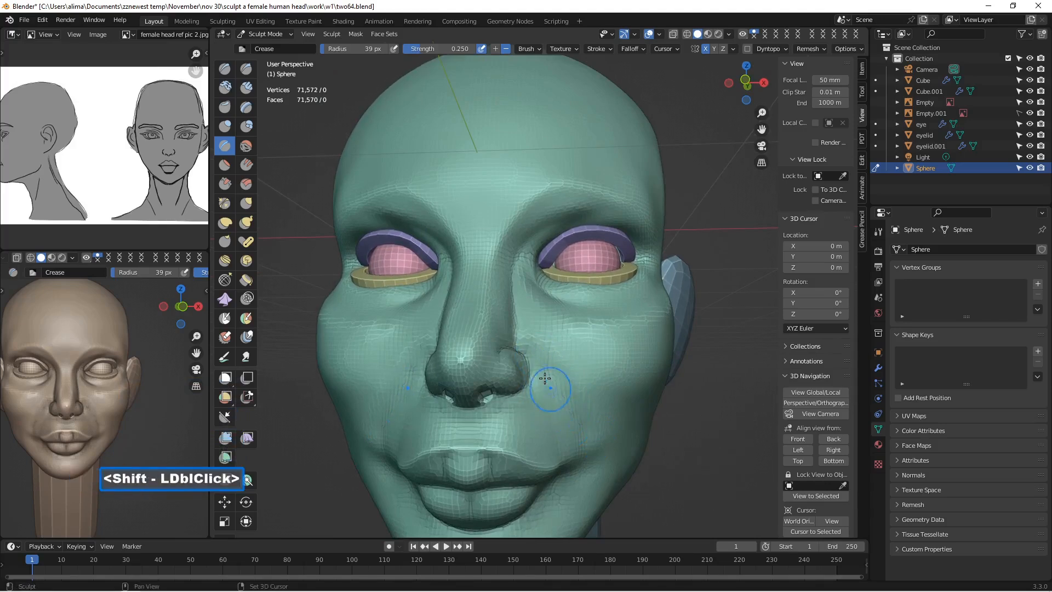
pyautogui.keyDown('shift'); pyautogui.click(564, 402); pyautogui.keyUp('shift')
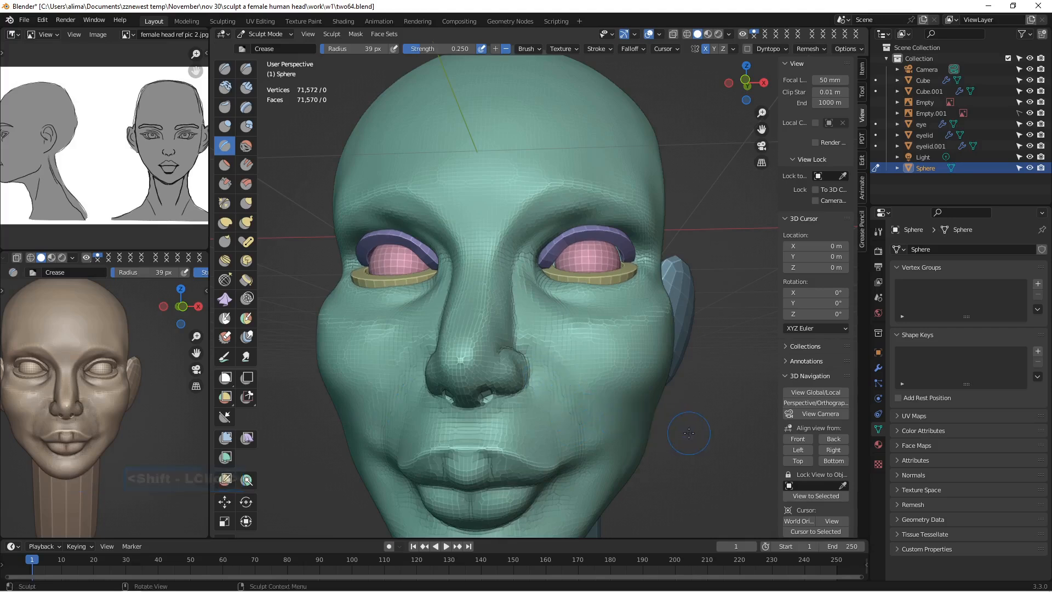
pyautogui.press('Insert')
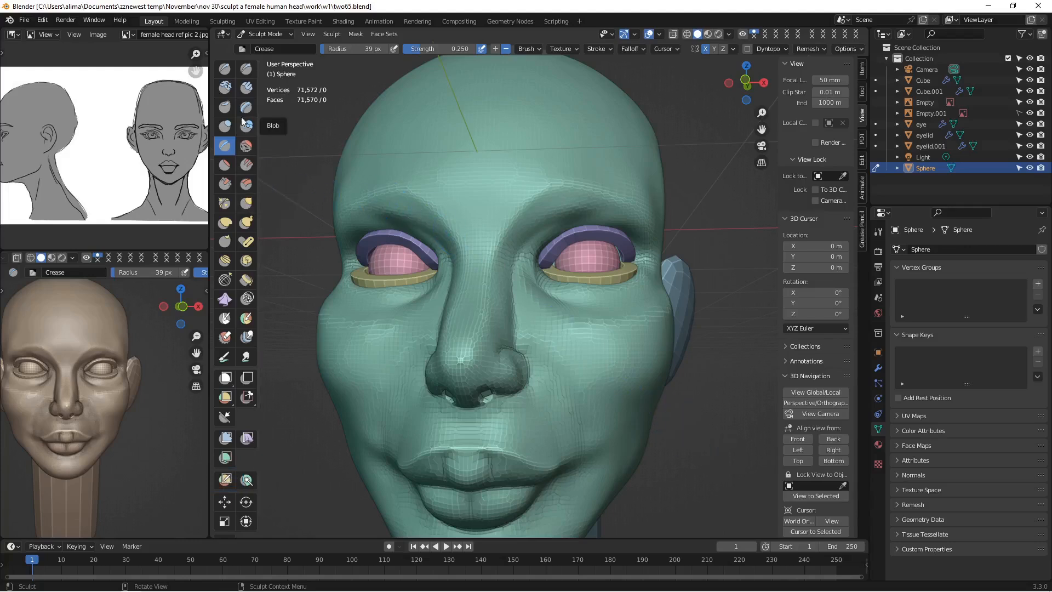
# Step: Build up a Clay Strips band at 35 px radius from the side of the nose around the mouth to the lower jaw
pyautogui.click(246, 87)
pyautogui.moveTo(536, 328)
pyautogui.mouseDown(button='middle')
pyautogui.moveTo(508, 307)
pyautogui.moveTo(502, 315)
pyautogui.mouseUp(button='middle')
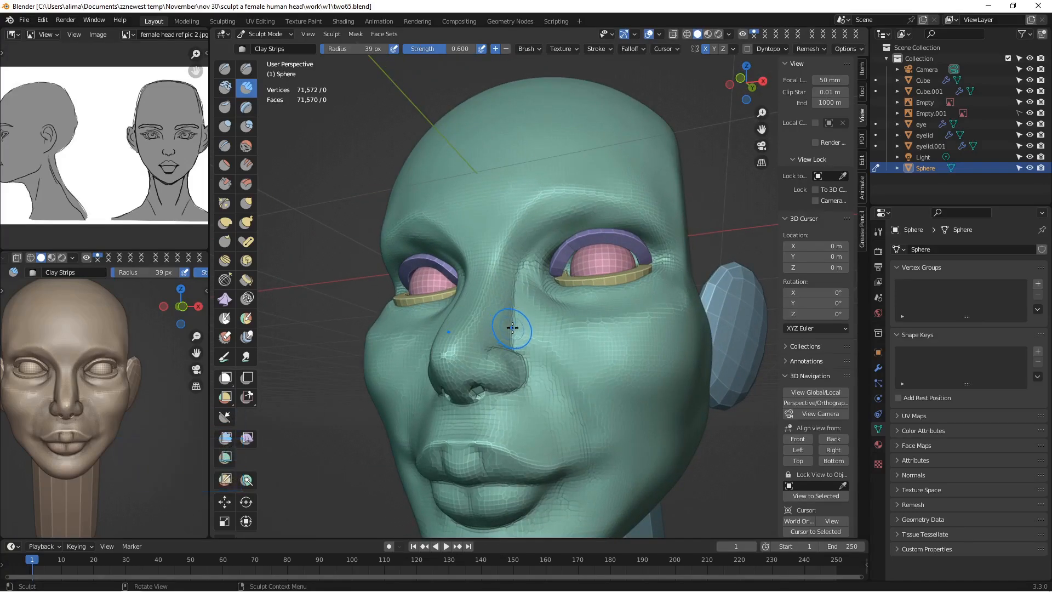
pyautogui.moveTo(512, 326); pyautogui.dragTo(524, 327)
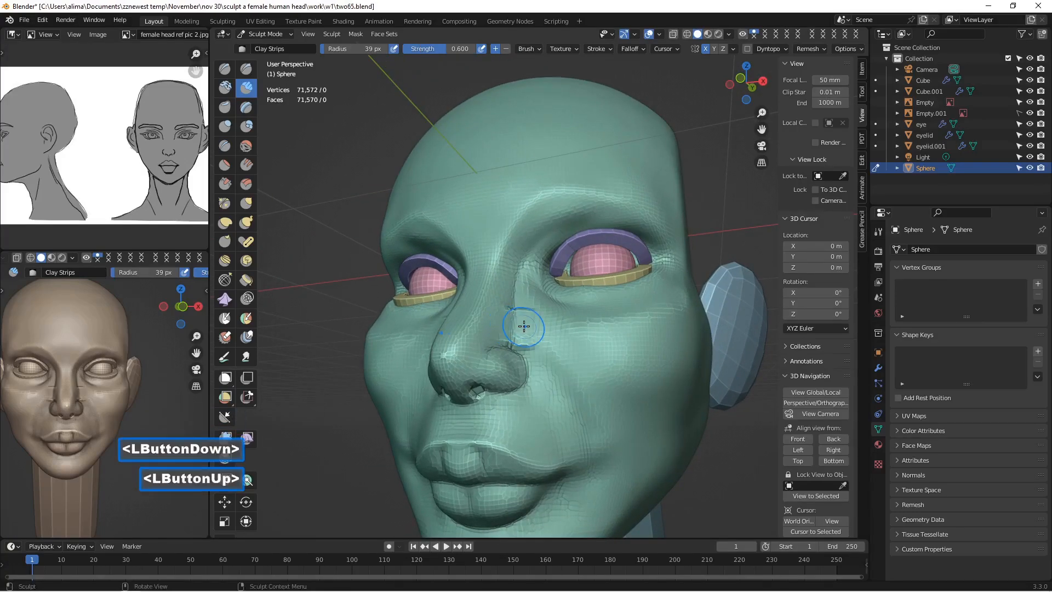
pyautogui.press('f')
pyautogui.click(516, 322)
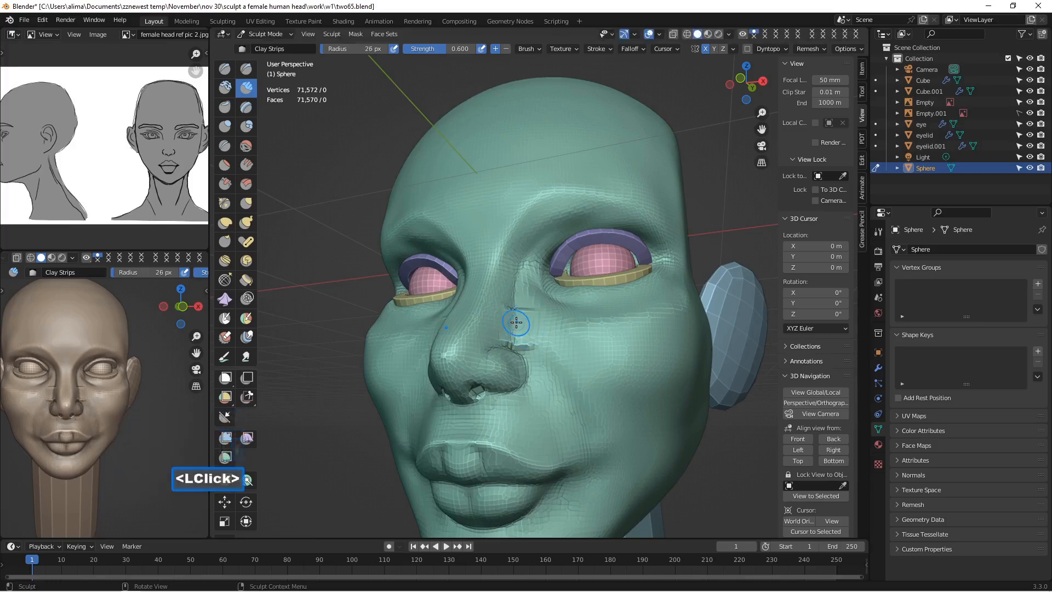
pyautogui.press('f')
pyautogui.click(520, 324)
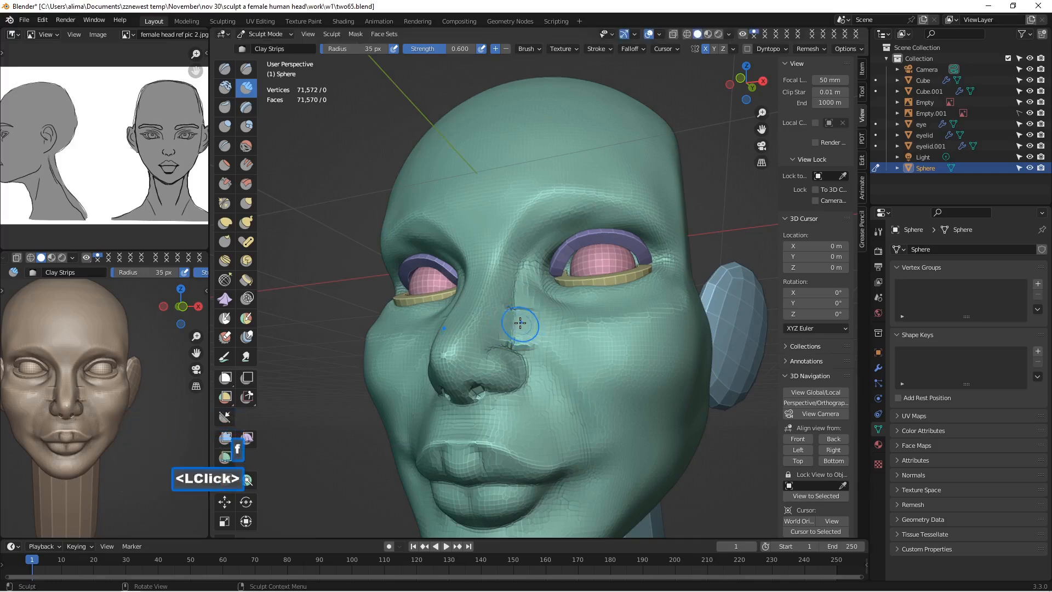
pyautogui.moveTo(520, 323)
pyautogui.mouseDown()
pyautogui.moveTo(546, 332)
pyautogui.moveTo(589, 384)
pyautogui.moveTo(628, 472)
pyautogui.mouseUp()
pyautogui.scroll(-1, 629, 472)
pyautogui.moveTo(592, 405)
pyautogui.mouseDown()
pyautogui.moveTo(591, 456)
pyautogui.moveTo(556, 455)
pyautogui.moveTo(573, 466)
pyautogui.mouseUp()
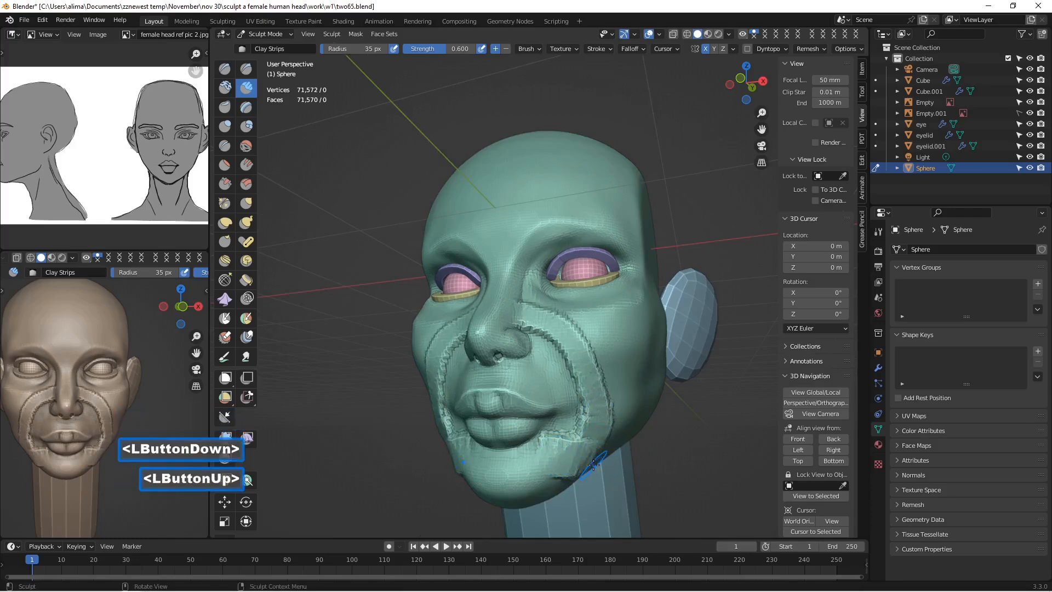
# Step: Add Clay Strips volume at 22 px radius to the band's lower end beside the chin, below the mouth corner
pyautogui.moveTo(593, 465); pyautogui.dragTo(587, 449, button='middle')
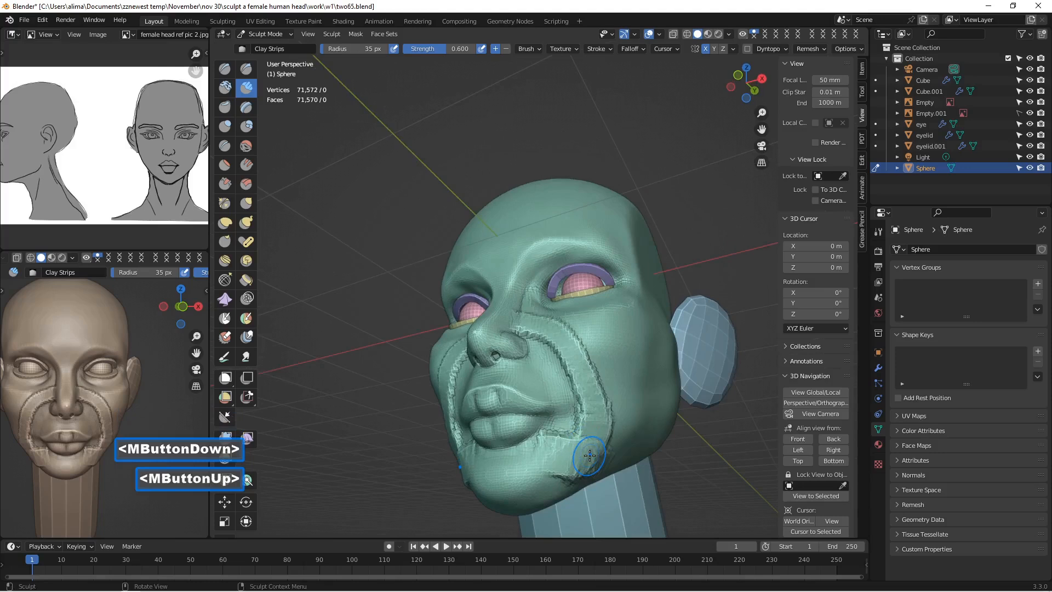
pyautogui.press('f')
pyautogui.click(577, 463)
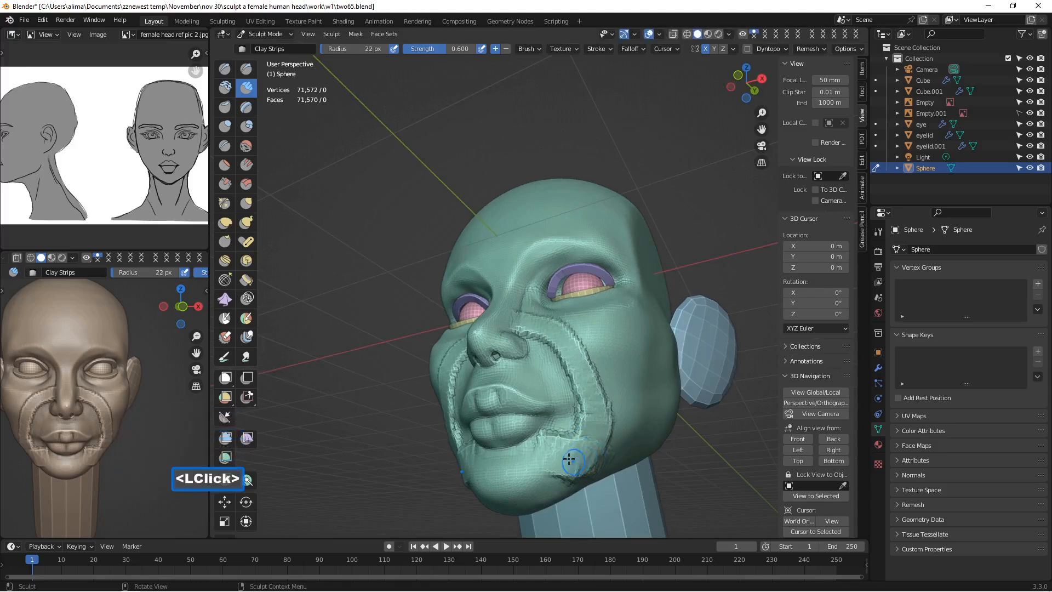
pyautogui.moveTo(549, 455); pyautogui.dragTo(533, 452)
# Step: Smooth the added clay band from the side of the nose down to the mouth corner at 34 px radius
pyautogui.moveTo(533, 452); pyautogui.dragTo(586, 470, button='middle')
pyautogui.scroll(2, 584, 437)
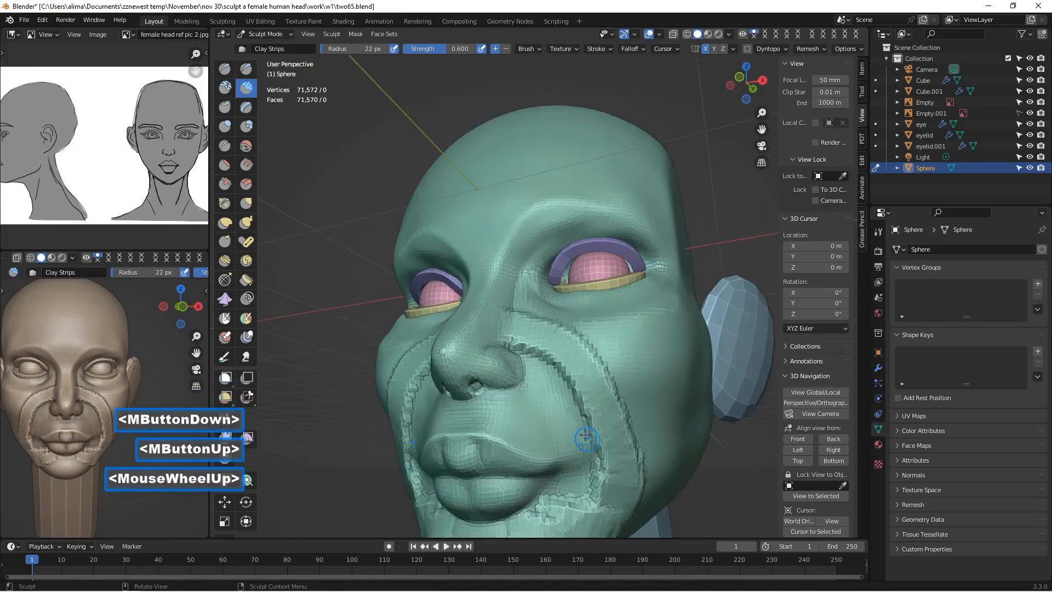
pyautogui.press('f')
pyautogui.click(540, 350)
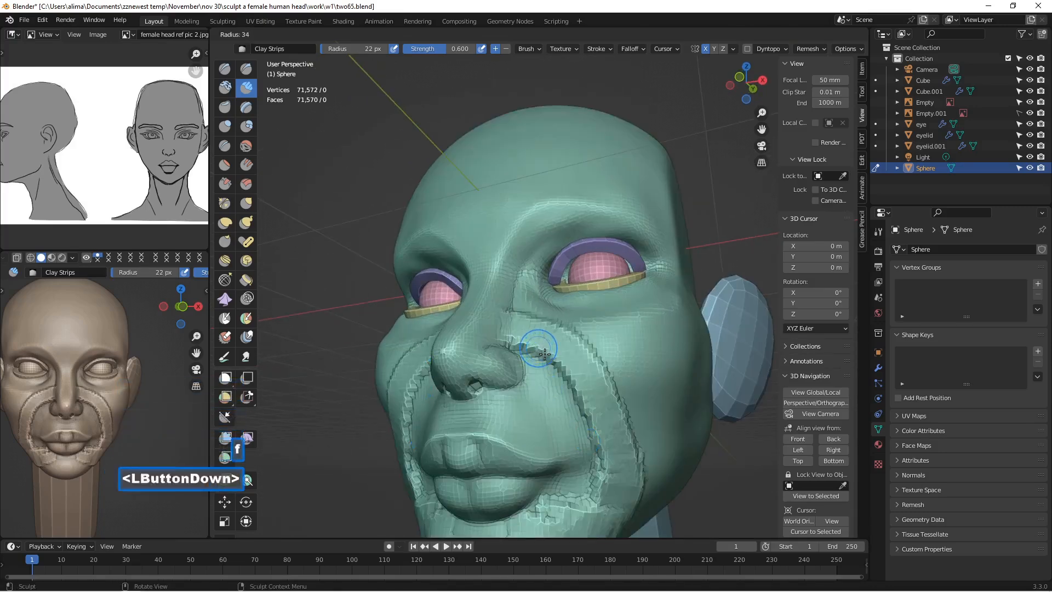
pyautogui.moveTo(527, 347)
pyautogui.keyDown('shift'); pyautogui.mouseDown()
pyautogui.moveTo(571, 382)
pyautogui.moveTo(603, 460)
pyautogui.moveTo(619, 417)
pyautogui.moveTo(593, 359)
pyautogui.moveTo(509, 308)
pyautogui.mouseUp(); pyautogui.keyUp('shift')
pyautogui.keyDown('shift'); pyautogui.moveTo(611, 387); pyautogui.dragTo(642, 458); pyautogui.keyUp('shift')
pyautogui.keyDown('shift'); pyautogui.moveTo(639, 495); pyautogui.dragTo(623, 443); pyautogui.keyUp('shift')
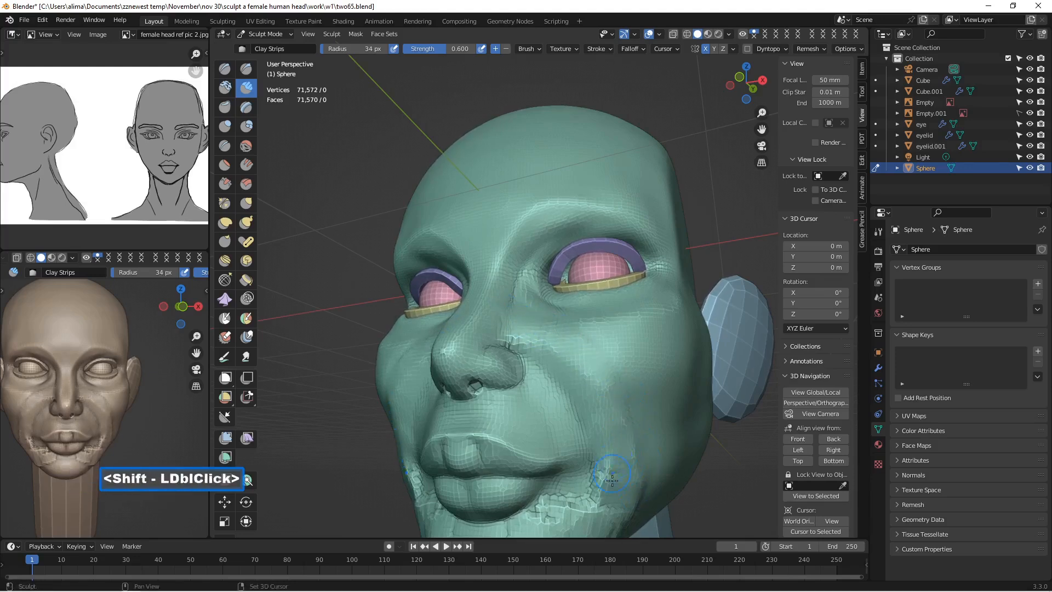
pyautogui.moveTo(612, 480)
pyautogui.keyDown('shift'); pyautogui.mouseDown()
pyautogui.moveTo(576, 513)
pyautogui.moveTo(557, 506)
pyautogui.moveTo(548, 516)
pyautogui.moveTo(585, 496)
pyautogui.mouseUp(); pyautogui.keyUp('shift')
# Step: Smooth the remaining clay ridges on the cheek, beside the mouth and along the lower jaw from a low viewpoint
pyautogui.scroll(-2, 586, 487)
pyautogui.moveTo(596, 463)
pyautogui.mouseDown(button='middle')
pyautogui.moveTo(600, 433)
pyautogui.moveTo(587, 436)
pyautogui.mouseUp(button='middle')
pyautogui.middleClick(602, 442)
pyautogui.moveTo(602, 443)
pyautogui.keyDown('shift'); pyautogui.mouseDown()
pyautogui.moveTo(577, 466)
pyautogui.moveTo(534, 455)
pyautogui.moveTo(560, 445)
pyautogui.moveTo(577, 474)
pyautogui.mouseUp(); pyautogui.keyUp('shift')
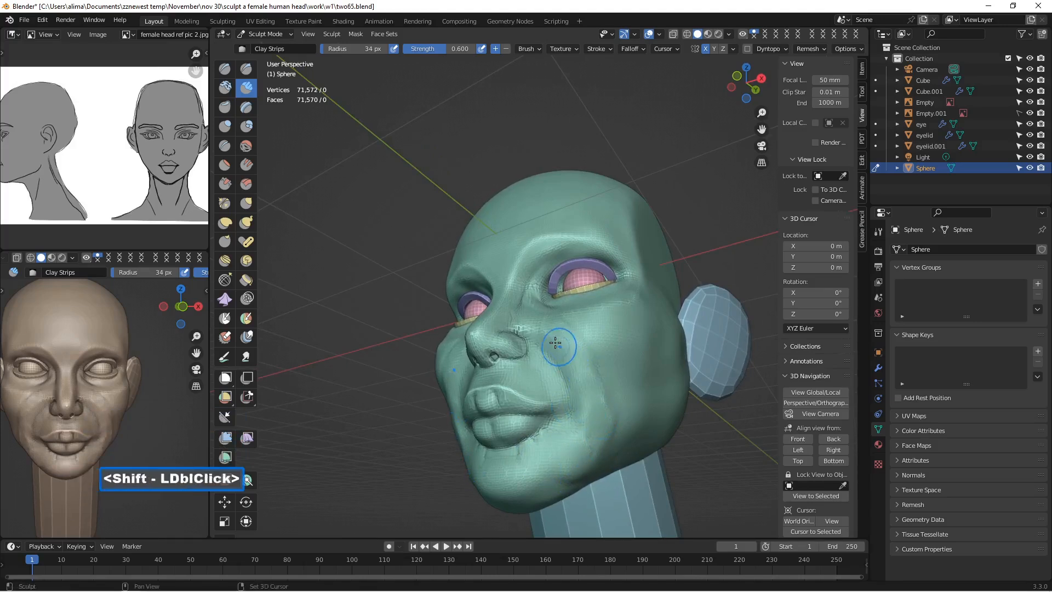
pyautogui.moveTo(550, 341)
pyautogui.keyDown('shift'); pyautogui.mouseDown()
pyautogui.moveTo(542, 336)
pyautogui.moveTo(587, 357)
pyautogui.mouseUp(); pyautogui.keyUp('shift')
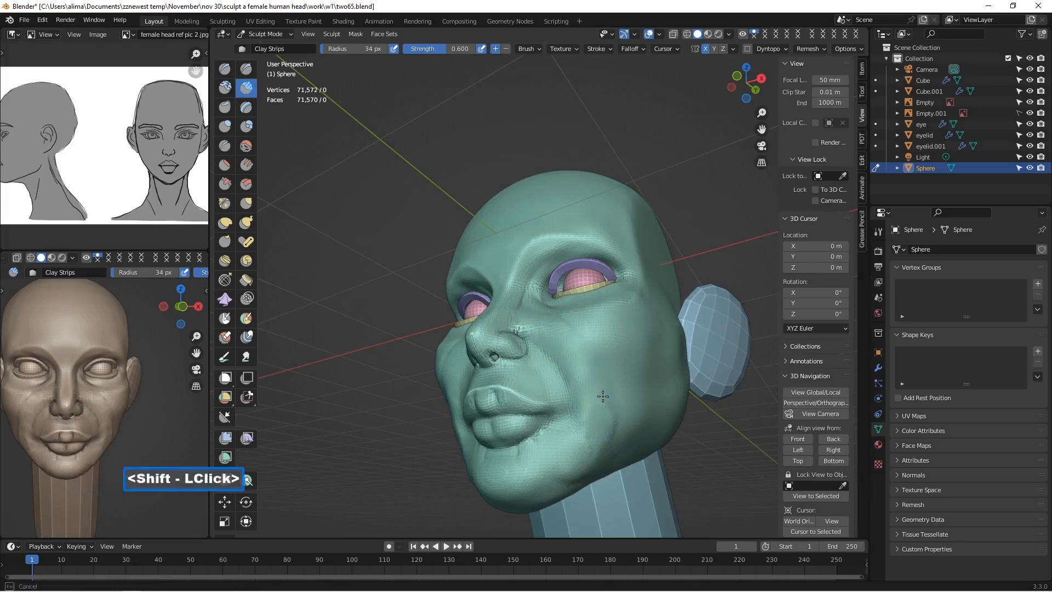
pyautogui.keyDown('shift'); pyautogui.moveTo(602, 396); pyautogui.dragTo(614, 434); pyautogui.keyUp('shift')
pyautogui.keyDown('shift'); pyautogui.moveTo(577, 471); pyautogui.dragTo(588, 462); pyautogui.keyUp('shift')
pyautogui.moveTo(607, 423)
pyautogui.mouseDown(button='middle')
pyautogui.moveTo(626, 391)
pyautogui.moveTo(594, 382)
pyautogui.mouseUp(button='middle')
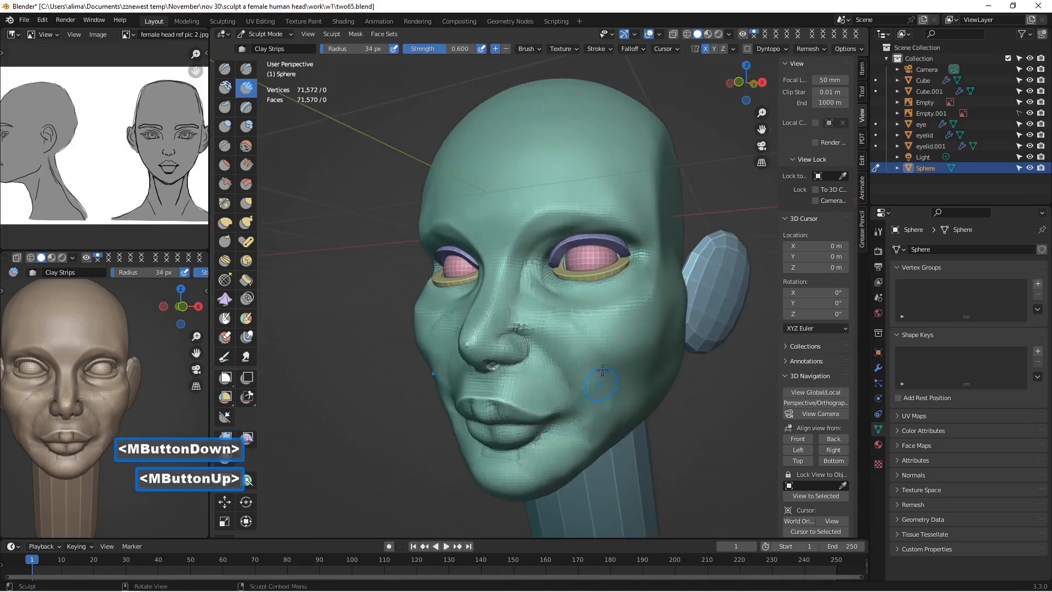
# Step: Smooth the cheek from below the eye down to the jaw, then the mouth corner and the area below the lower lip
pyautogui.keyDown('shift'); pyautogui.click(587, 345); pyautogui.keyUp('shift')
pyautogui.keyDown('shift'); pyautogui.click(577, 331); pyautogui.keyUp('shift')
pyautogui.keyDown('shift'); pyautogui.doubleClick(571, 325); pyautogui.keyUp('shift')
pyautogui.keyDown('shift'); pyautogui.click(570, 325); pyautogui.keyUp('shift')
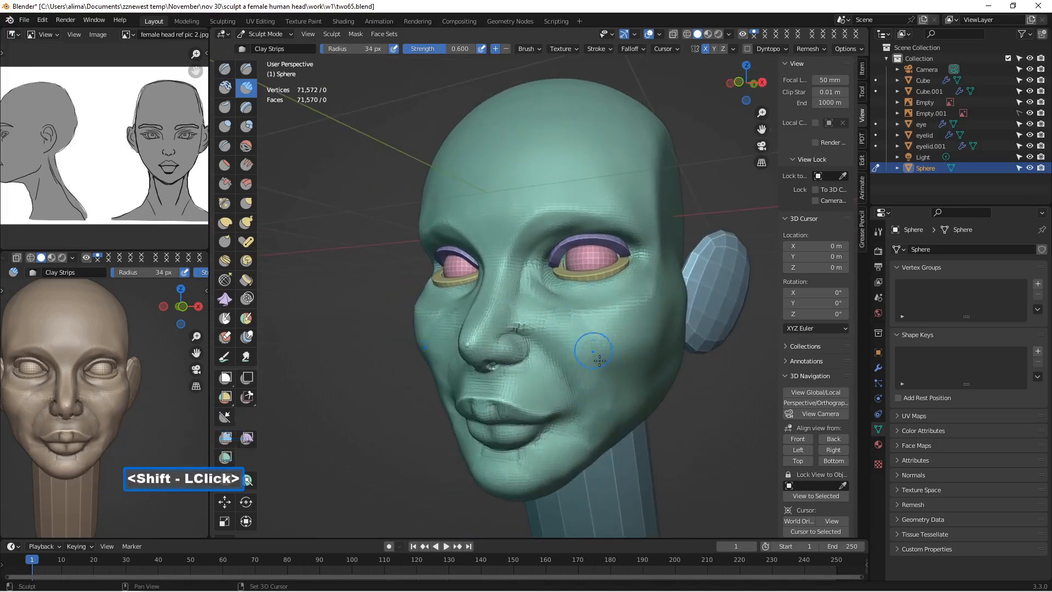
pyautogui.keyDown('shift'); pyautogui.click(598, 362); pyautogui.keyUp('shift')
pyautogui.keyDown('shift'); pyautogui.click(610, 411); pyautogui.keyUp('shift')
pyautogui.keyDown('shift'); pyautogui.click(616, 429); pyautogui.keyUp('shift')
pyautogui.keyDown('shift'); pyautogui.doubleClick(565, 436); pyautogui.keyUp('shift')
pyautogui.keyDown('shift'); pyautogui.moveTo(564, 435); pyautogui.dragTo(572, 438); pyautogui.keyUp('shift')
pyautogui.keyDown('shift'); pyautogui.moveTo(530, 466); pyautogui.dragTo(520, 461); pyautogui.keyUp('shift')
pyautogui.keyDown('shift'); pyautogui.doubleClick(523, 461); pyautogui.keyUp('shift')
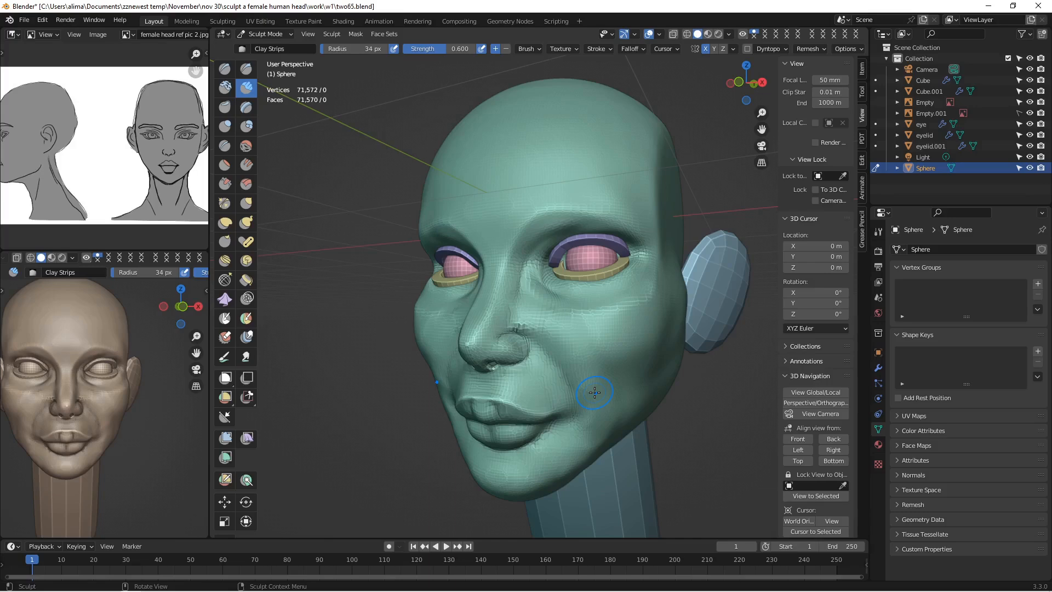
# Step: Build up volume on the cheek just outside the mouth corner with a Clay Strips stroke at 34 px radius
pyautogui.moveTo(595, 392)
pyautogui.mouseDown(button='middle')
pyautogui.moveTo(585, 358)
pyautogui.moveTo(584, 387)
pyautogui.mouseUp(button='middle')
pyautogui.scroll(1, 587, 404)
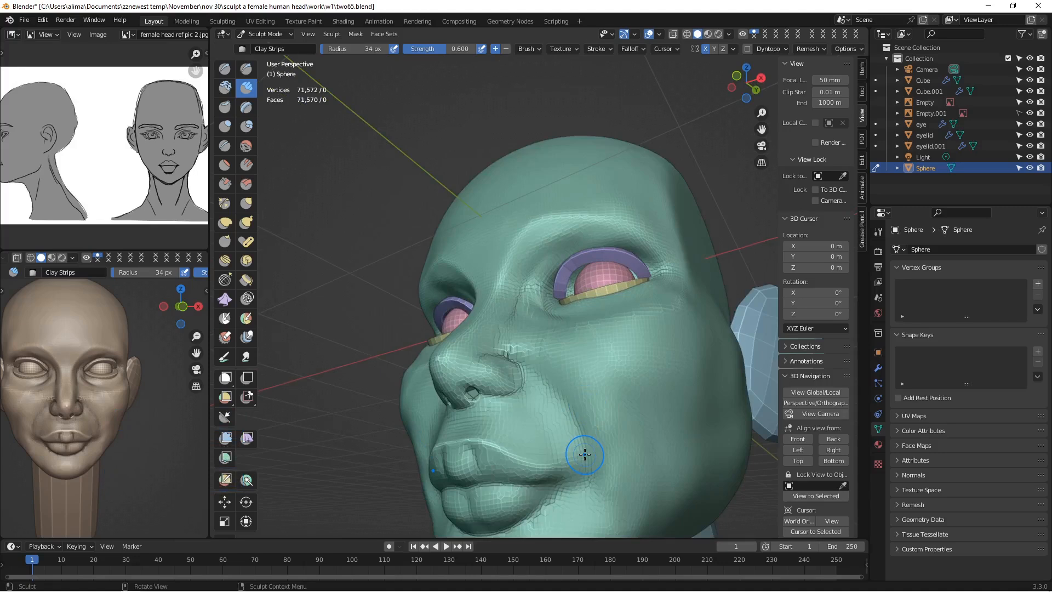
pyautogui.moveTo(579, 456)
pyautogui.mouseDown()
pyautogui.moveTo(589, 491)
pyautogui.moveTo(571, 441)
pyautogui.moveTo(583, 457)
pyautogui.mouseUp()
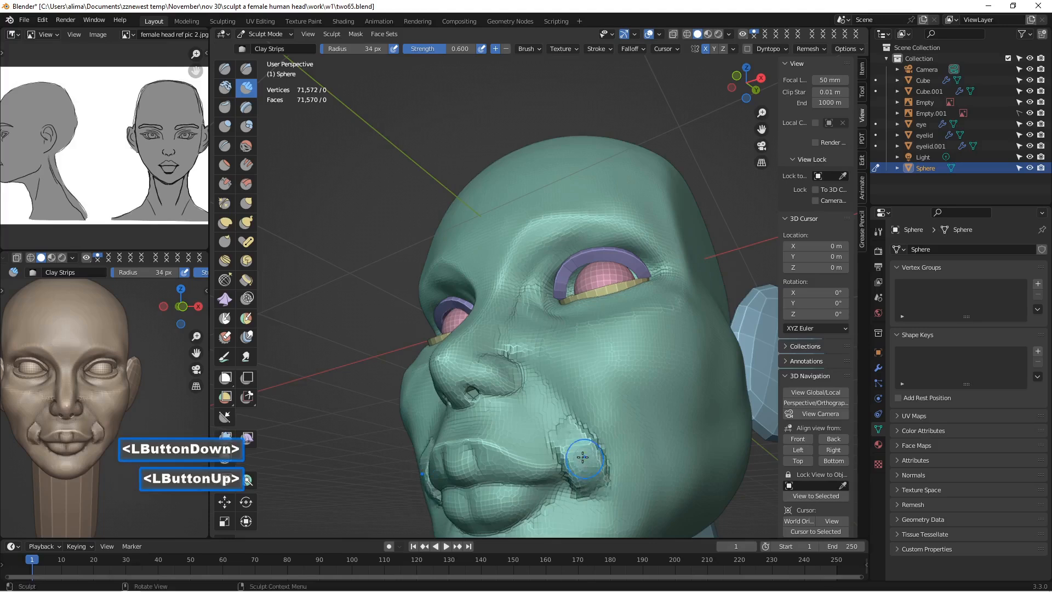
# Step: Build up the area just outside the mouth corner with more Clay Strips strokes at 34 px radius
pyautogui.click(592, 487)
pyautogui.moveTo(559, 437); pyautogui.dragTo(615, 419, button='middle')
pyautogui.scroll(2, 603, 494)
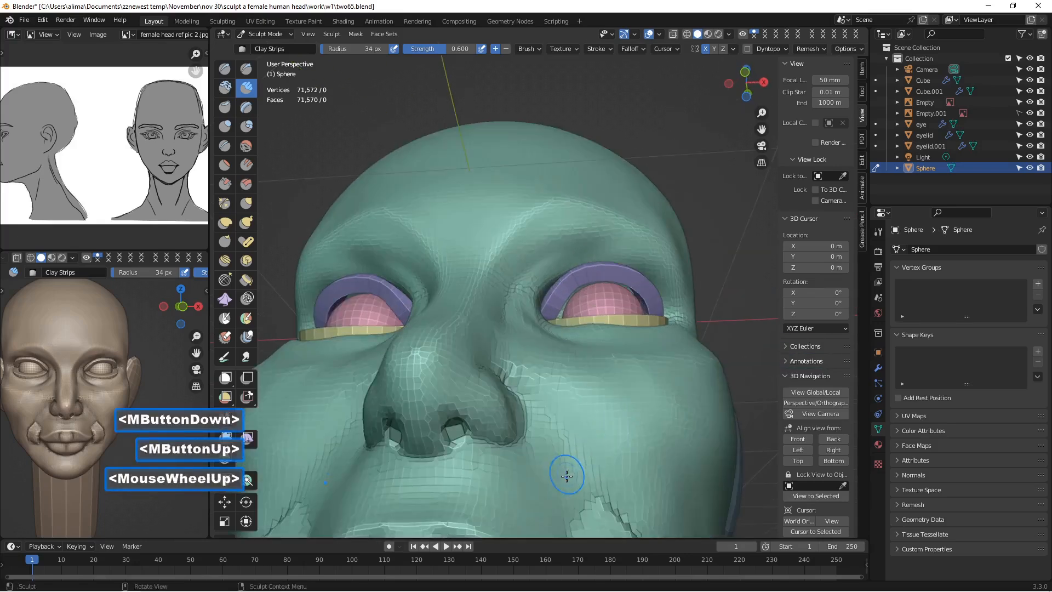
pyautogui.scroll(-1, 576, 475)
pyautogui.scroll(1, 570, 470)
pyautogui.scroll(-2, 570, 470)
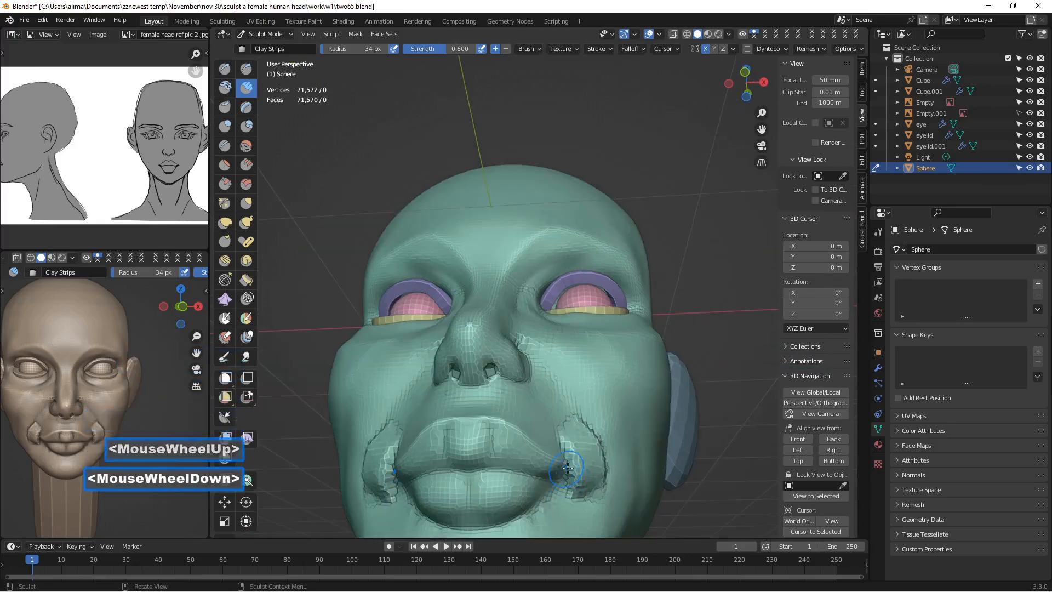
pyautogui.moveTo(568, 460); pyautogui.dragTo(584, 384, button='middle')
pyautogui.scroll(-1, 605, 463)
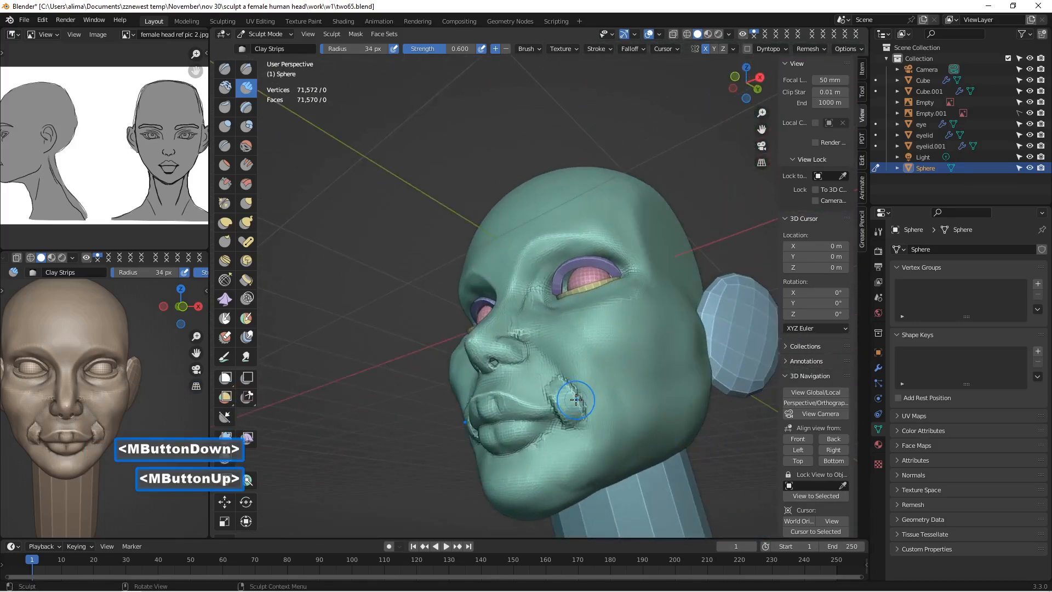
pyautogui.moveTo(576, 400)
pyautogui.mouseDown()
pyautogui.moveTo(581, 412)
pyautogui.moveTo(585, 402)
pyautogui.moveTo(565, 404)
pyautogui.mouseUp()
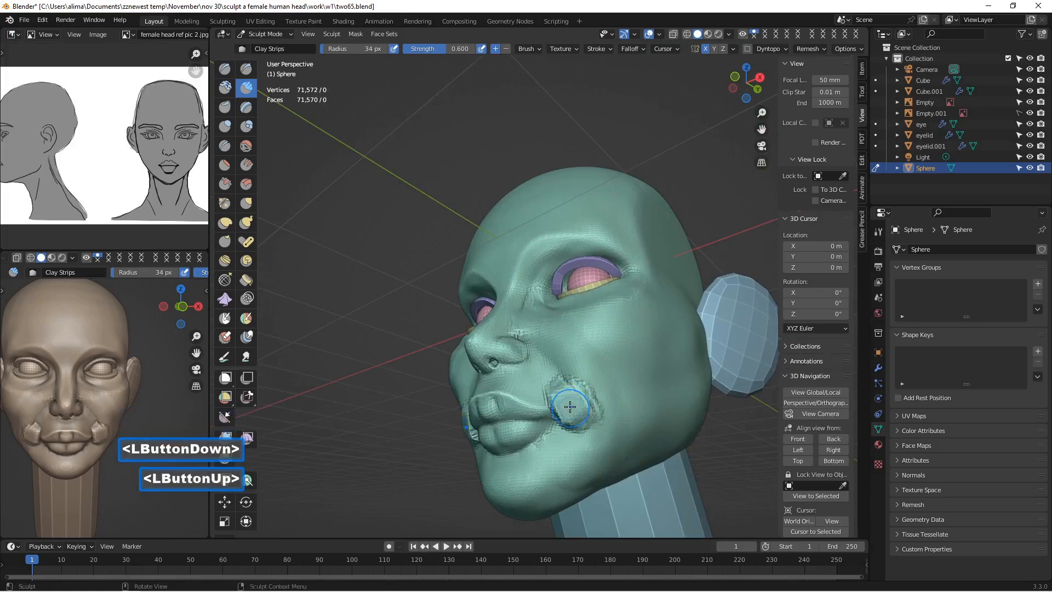
# Step: Smooth the added clay around the mouth corner and out onto the lower cheek
pyautogui.moveTo(565, 404)
pyautogui.mouseDown(button='middle')
pyautogui.moveTo(589, 408)
pyautogui.moveTo(466, 433)
pyautogui.moveTo(567, 393)
pyautogui.mouseUp(button='middle')
pyautogui.scroll(1, 566, 393)
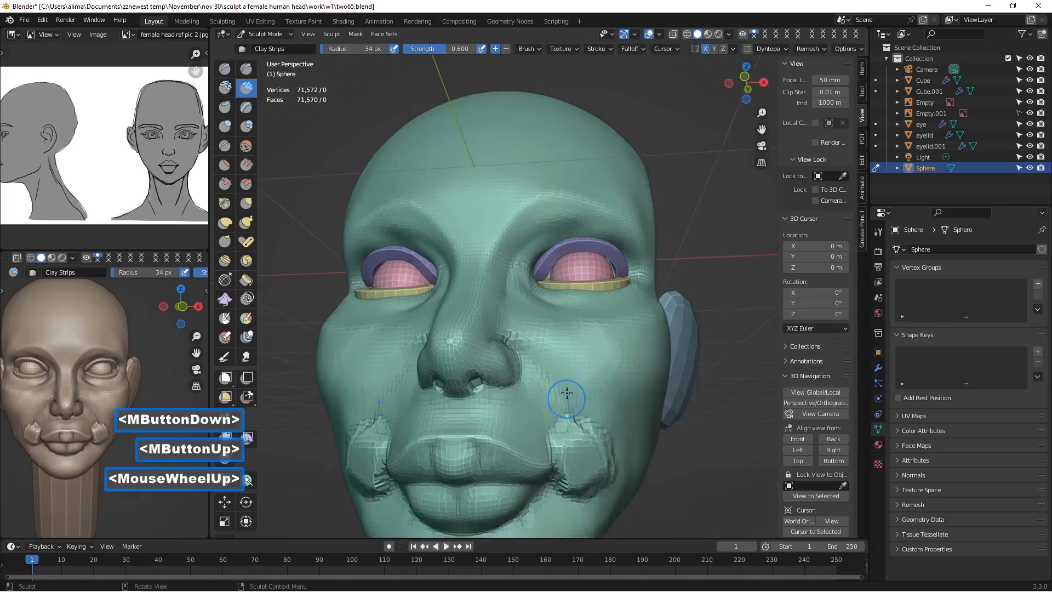
pyautogui.moveTo(564, 430)
pyautogui.keyDown('shift'); pyautogui.mouseDown()
pyautogui.moveTo(594, 437)
pyautogui.moveTo(597, 480)
pyautogui.moveTo(564, 488)
pyautogui.moveTo(603, 485)
pyautogui.moveTo(578, 485)
pyautogui.moveTo(559, 423)
pyautogui.moveTo(576, 418)
pyautogui.moveTo(595, 437)
pyautogui.moveTo(594, 474)
pyautogui.moveTo(581, 480)
pyautogui.moveTo(559, 434)
pyautogui.moveTo(582, 422)
pyautogui.moveTo(595, 456)
pyautogui.moveTo(583, 465)
pyautogui.moveTo(571, 443)
pyautogui.moveTo(567, 457)
pyautogui.mouseUp(); pyautogui.keyUp('shift')
pyautogui.keyDown('shift'); pyautogui.click(586, 489); pyautogui.keyUp('shift')
pyautogui.moveTo(126, 420); pyautogui.dragTo(91, 397, button='middle')
pyautogui.moveTo(587, 460)
pyautogui.keyDown('shift'); pyautogui.mouseDown()
pyautogui.moveTo(575, 487)
pyautogui.moveTo(570, 477)
pyautogui.moveTo(596, 442)
pyautogui.moveTo(582, 434)
pyautogui.moveTo(613, 454)
pyautogui.mouseUp(); pyautogui.keyUp('shift')
pyautogui.scroll(-2, 610, 442)
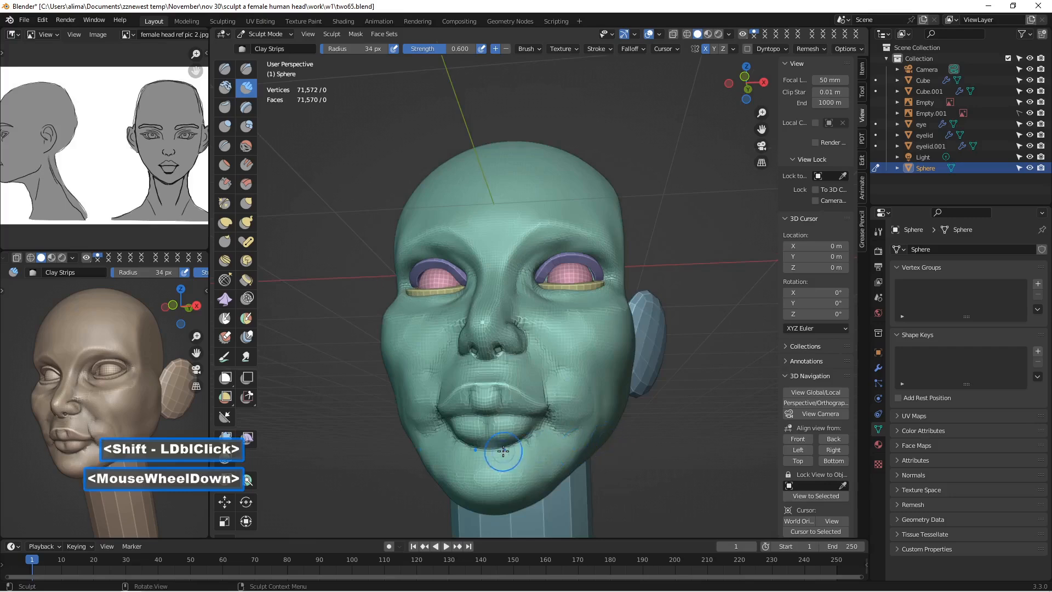
# Step: Raise a curved ridge across the chin below the lower lip with an inverted Crease stroke at 24 px radius
pyautogui.hotkey('shift', 'c')
pyautogui.moveTo(457, 458); pyautogui.dragTo(481, 460)
pyautogui.moveTo(482, 460)
pyautogui.mouseDown(button='middle')
pyautogui.moveTo(496, 455)
pyautogui.moveTo(482, 458)
pyautogui.moveTo(488, 467)
pyautogui.mouseUp(button='middle')
pyautogui.press('f')
pyautogui.click(471, 454)
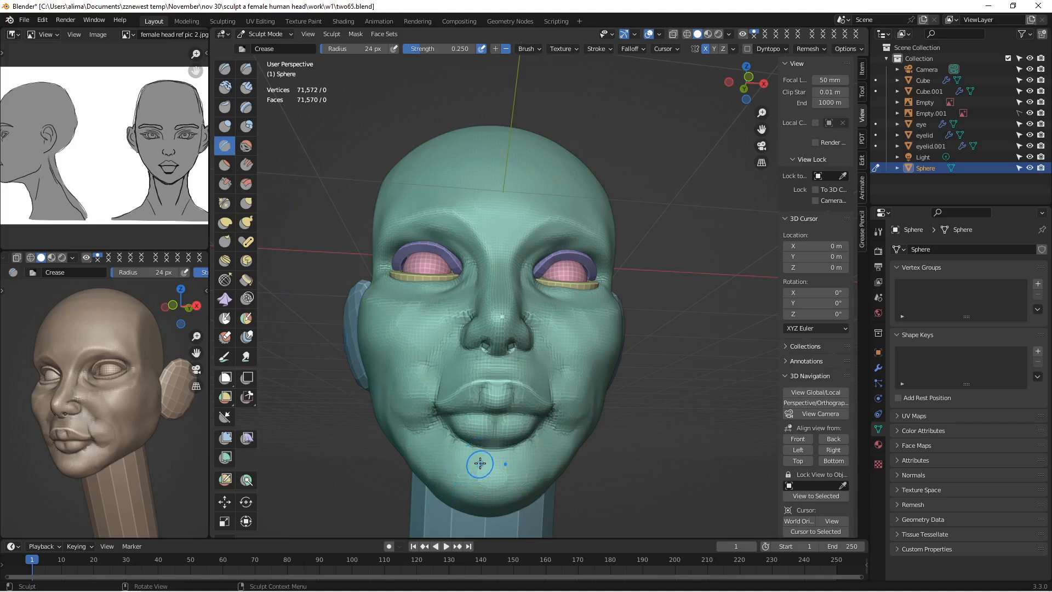
pyautogui.press('ctrl')
pyautogui.moveTo(469, 458)
pyautogui.keyDown('ctrl'); pyautogui.mouseDown()
pyautogui.moveTo(528, 470)
pyautogui.moveTo(462, 465)
pyautogui.moveTo(535, 477)
pyautogui.mouseUp(); pyautogui.keyUp('ctrl')
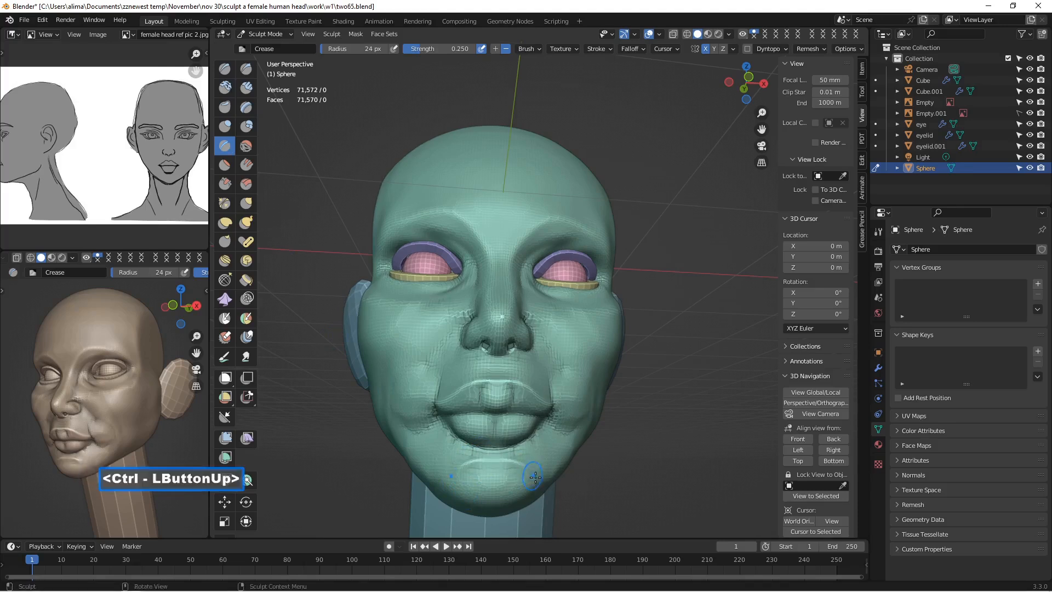
# Step: Cut a fold line across the chin below the lower lip with short Crease strokes at 24 px radius
pyautogui.moveTo(544, 480); pyautogui.dragTo(493, 486, button='middle')
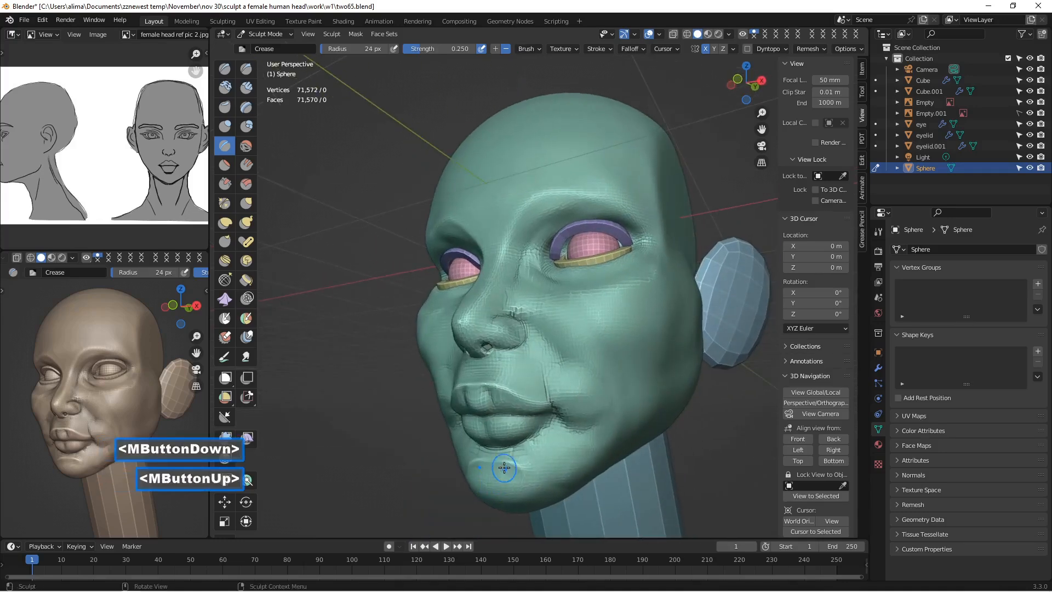
pyautogui.moveTo(515, 460); pyautogui.dragTo(515, 462)
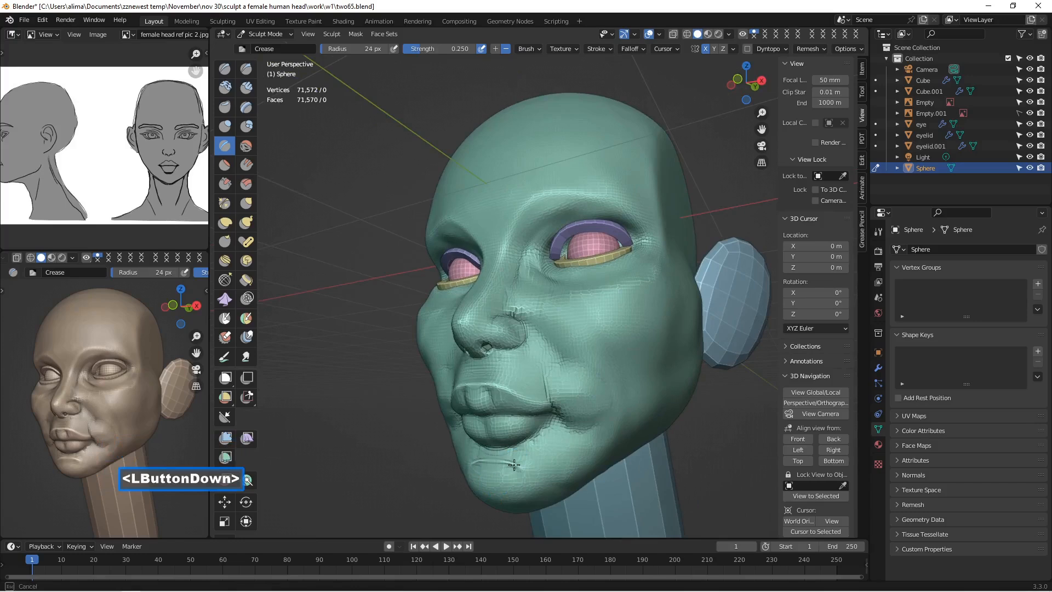
pyautogui.moveTo(491, 460); pyautogui.dragTo(496, 461)
pyautogui.moveTo(497, 461); pyautogui.dragTo(523, 471)
pyautogui.moveTo(524, 471); pyautogui.dragTo(510, 466, button='middle')
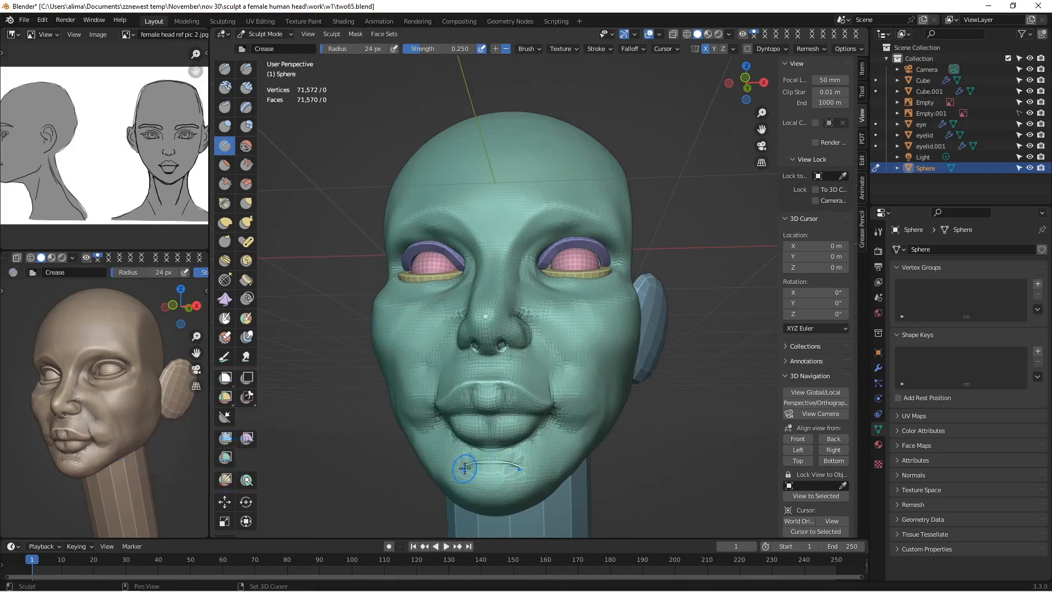
# Step: Puff up the chin with Inflate/Deflate dabs at 49 px radius and smooth the fold above it
pyautogui.click(225, 126)
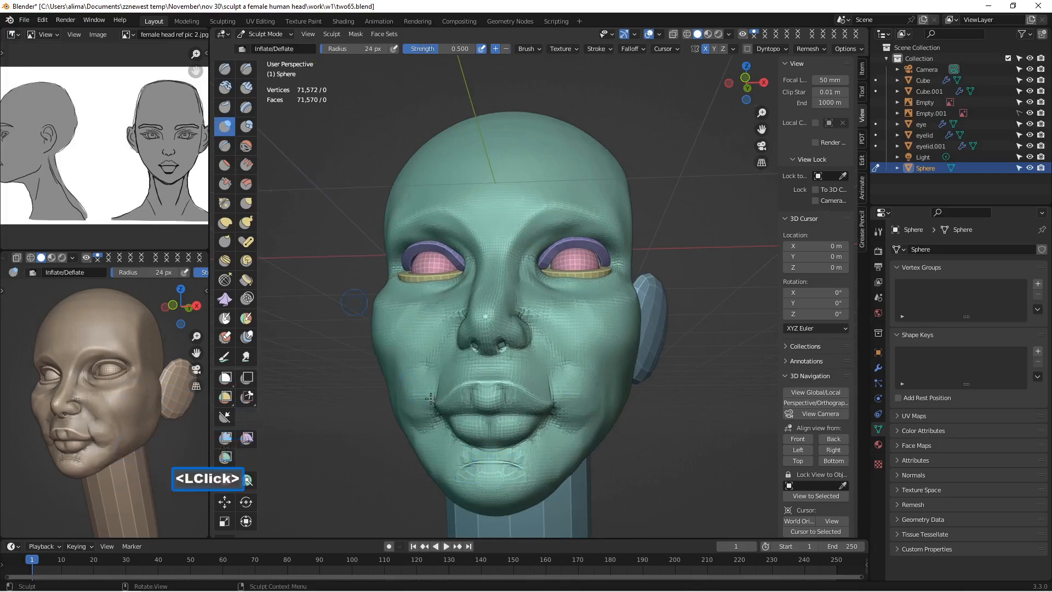
pyautogui.click(494, 503)
pyautogui.press('f')
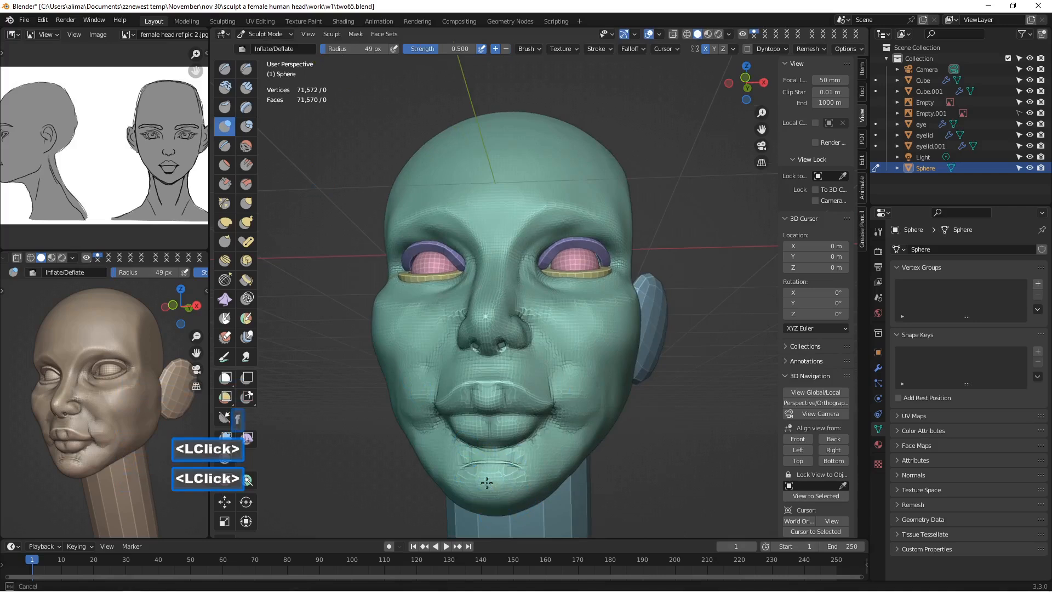
pyautogui.click(486, 483)
pyautogui.doubleClick(479, 477)
pyautogui.doubleClick(495, 476)
pyautogui.doubleClick(500, 478)
pyautogui.doubleClick(510, 483)
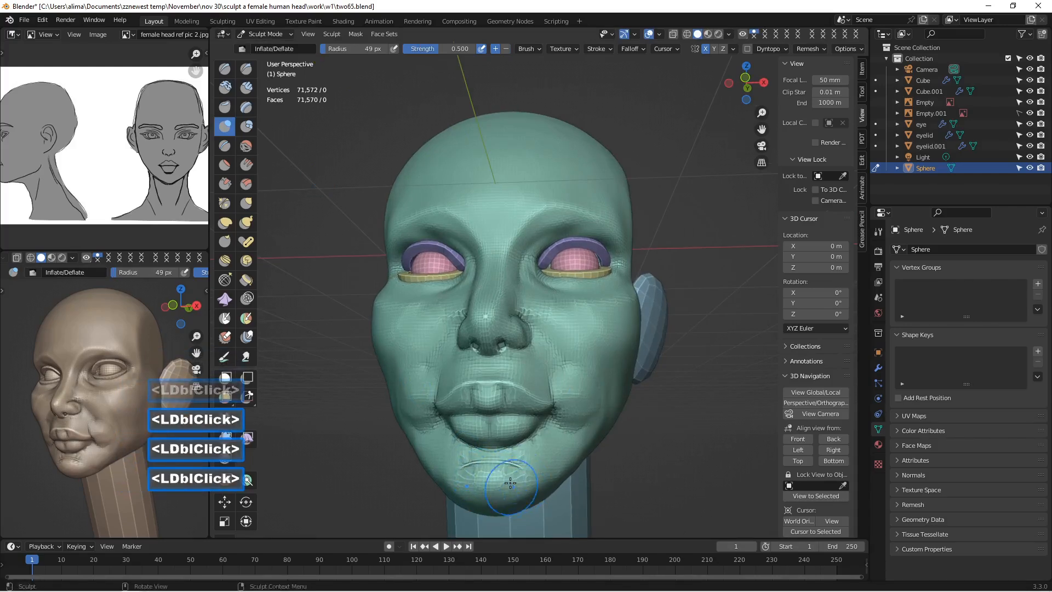
pyautogui.moveTo(510, 483); pyautogui.dragTo(505, 484)
pyautogui.doubleClick(504, 486)
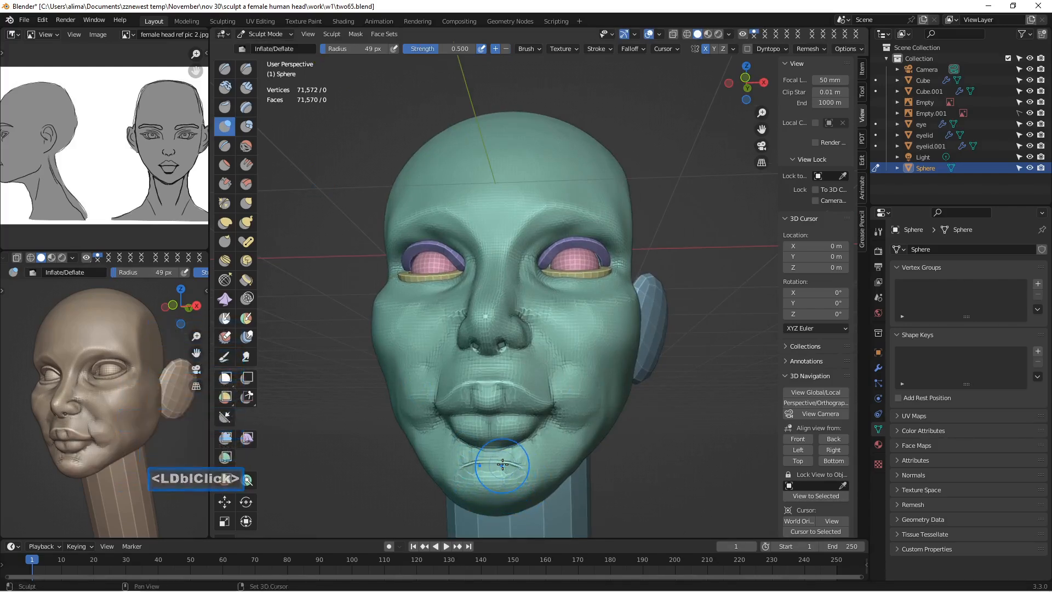
pyautogui.keyDown('shift'); pyautogui.click(500, 463); pyautogui.keyUp('shift')
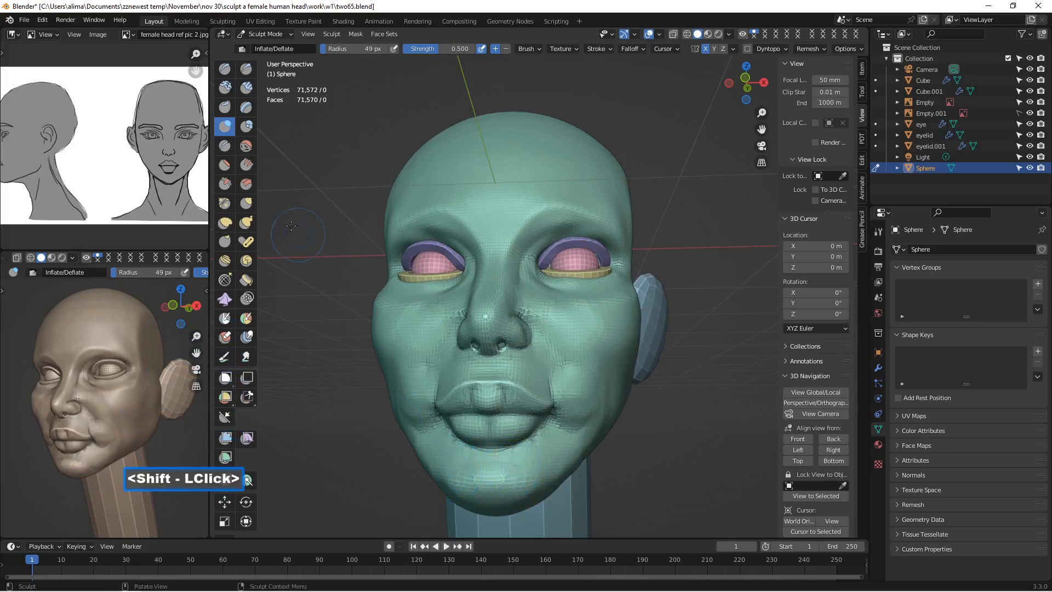
# Step: Draw a Crease stroke at 29 px radius across the hollow between the lower lip and the chin
pyautogui.click(224, 145)
pyautogui.press('f')
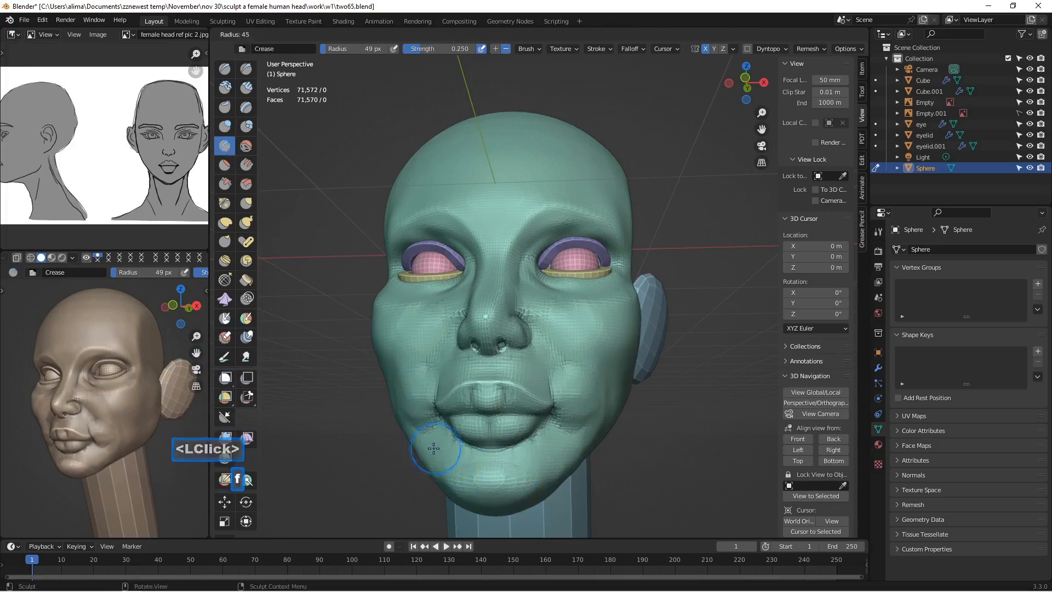
pyautogui.click(450, 451)
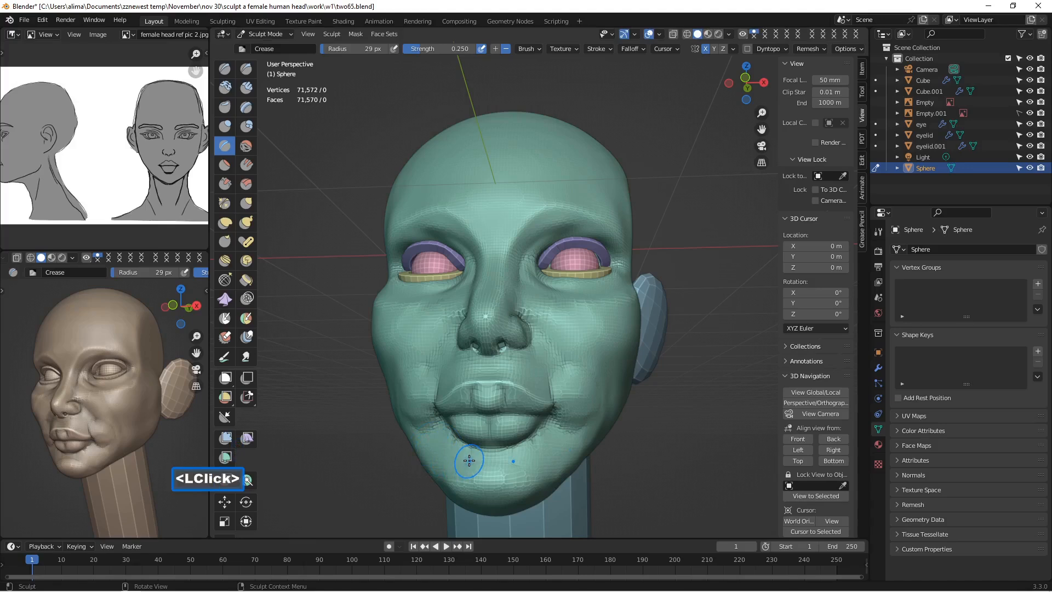
pyautogui.moveTo(469, 461)
pyautogui.mouseDown()
pyautogui.moveTo(503, 455)
pyautogui.moveTo(550, 472)
pyautogui.mouseUp()
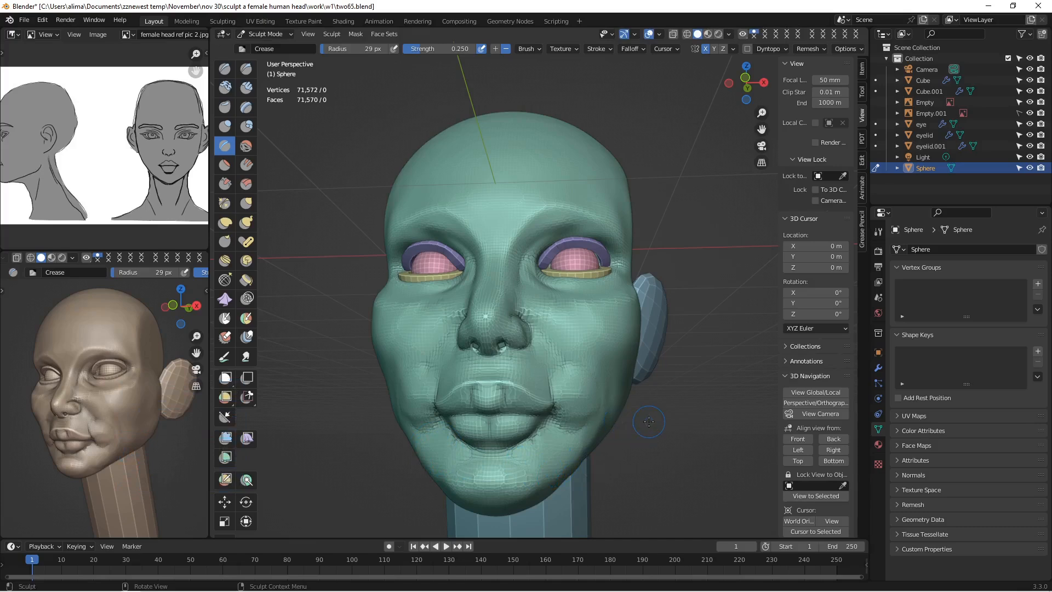
# Step: Save the file as two66.blend and compare the face with the reference in front view
pyautogui.moveTo(658, 351); pyautogui.dragTo(622, 382, button='middle')
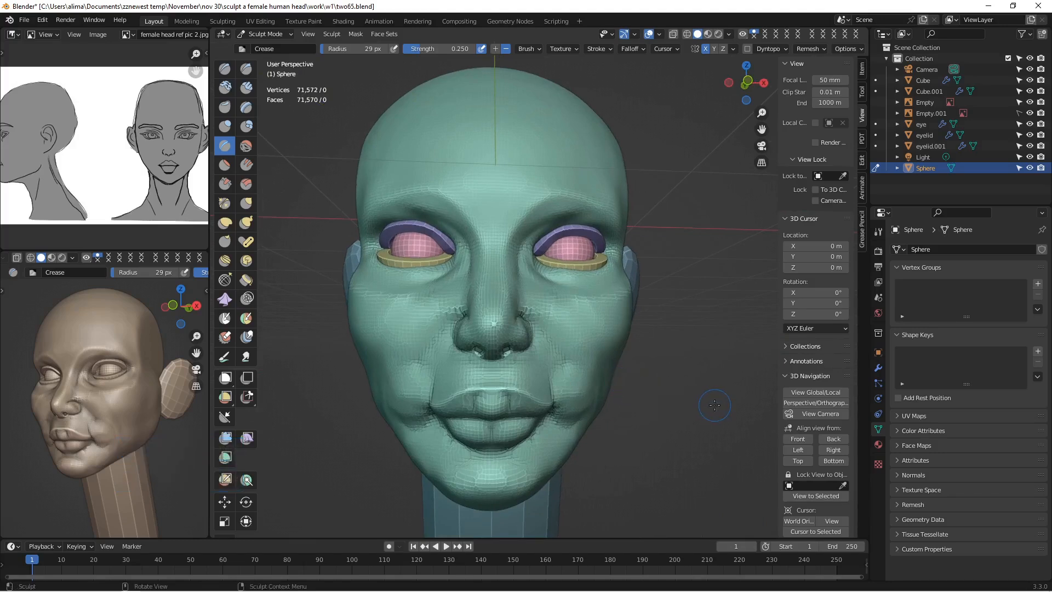
pyautogui.press('Insert')
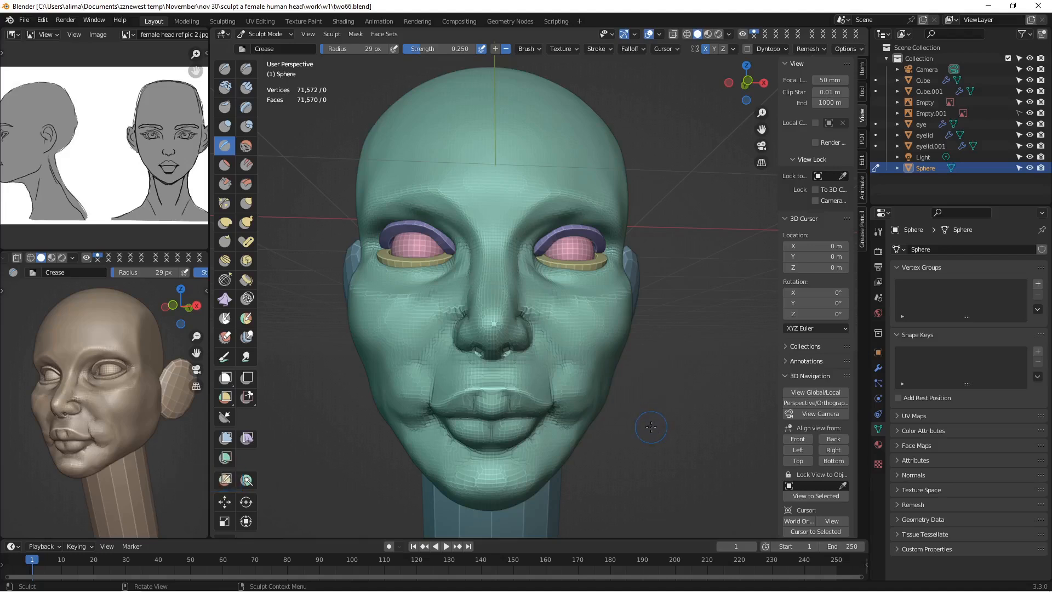
pyautogui.scroll(-2, 117, 391)
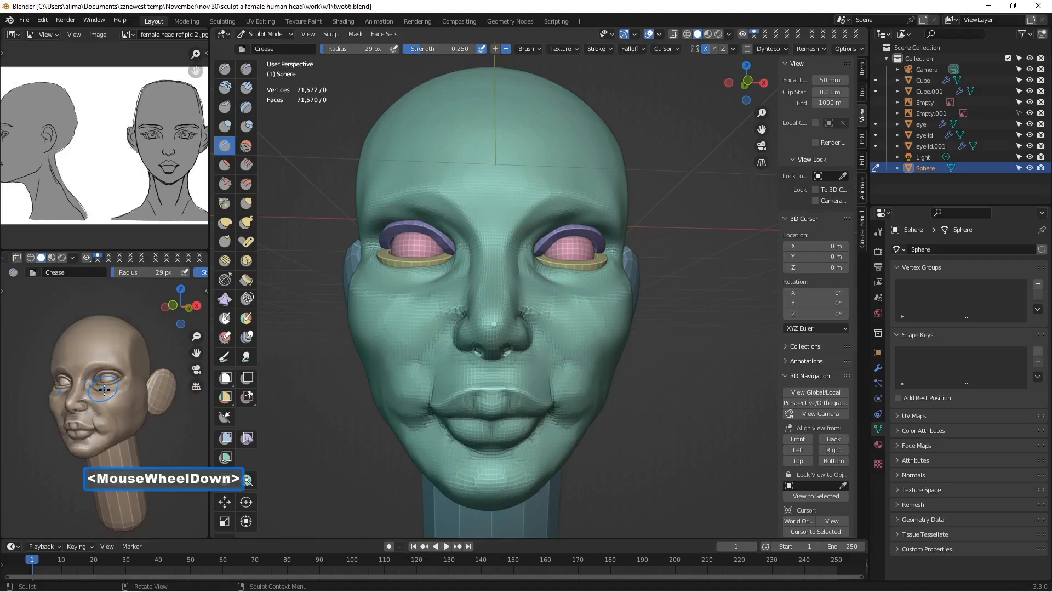
pyautogui.moveTo(117, 391)
pyautogui.mouseDown(button='middle')
pyautogui.moveTo(169, 387)
pyautogui.moveTo(199, 400)
pyautogui.mouseUp(button='middle')
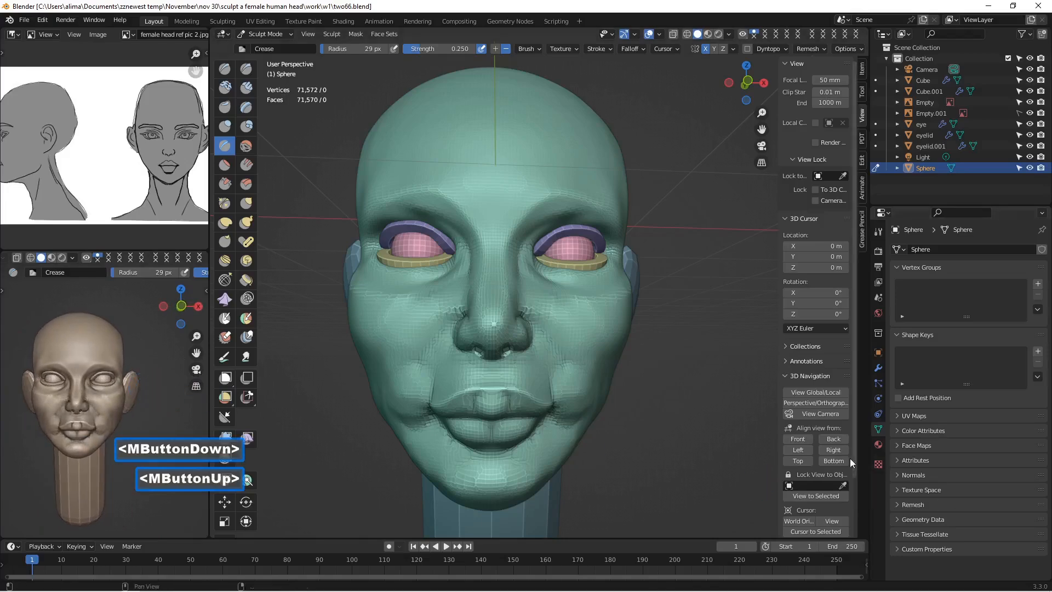
pyautogui.click(805, 439)
pyautogui.scroll(2, 666, 435)
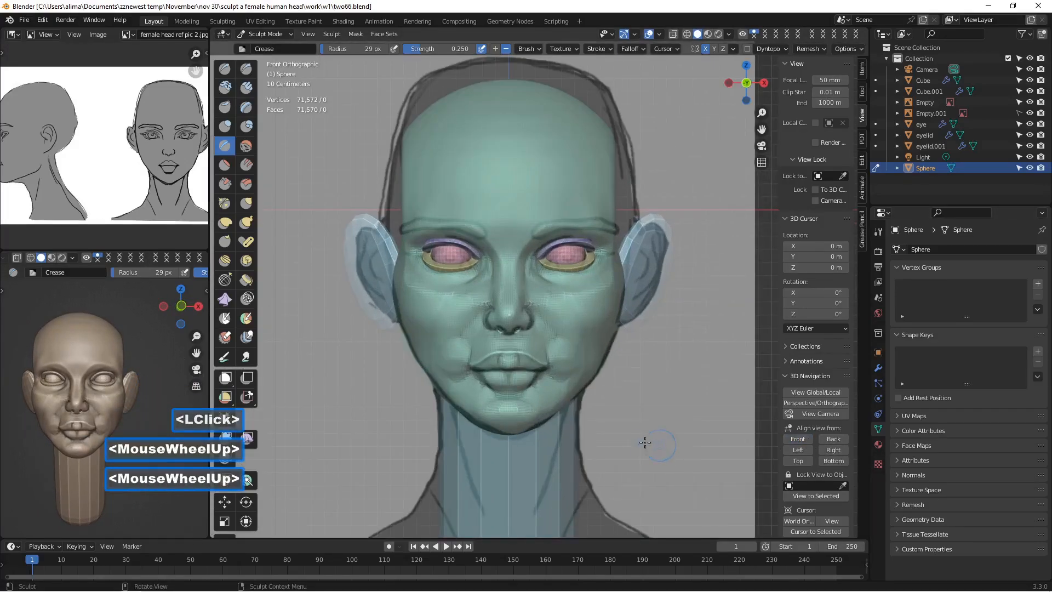
pyautogui.scroll(2, 636, 438)
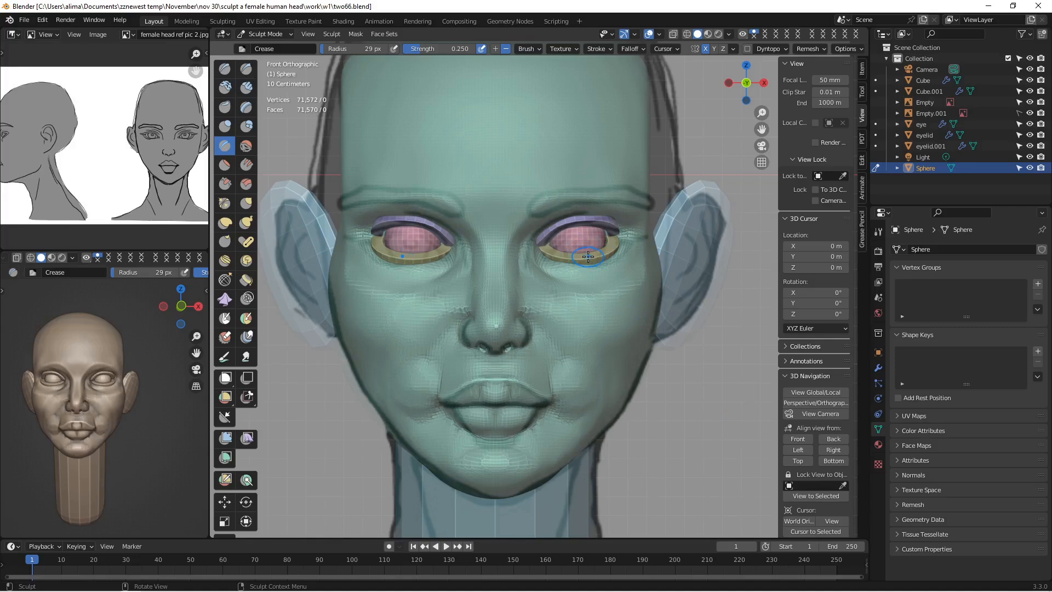
# Step: Reshape the mouth corner upward against the right-side reference with Elastic Deform at 59 px radius
pyautogui.click(833, 450)
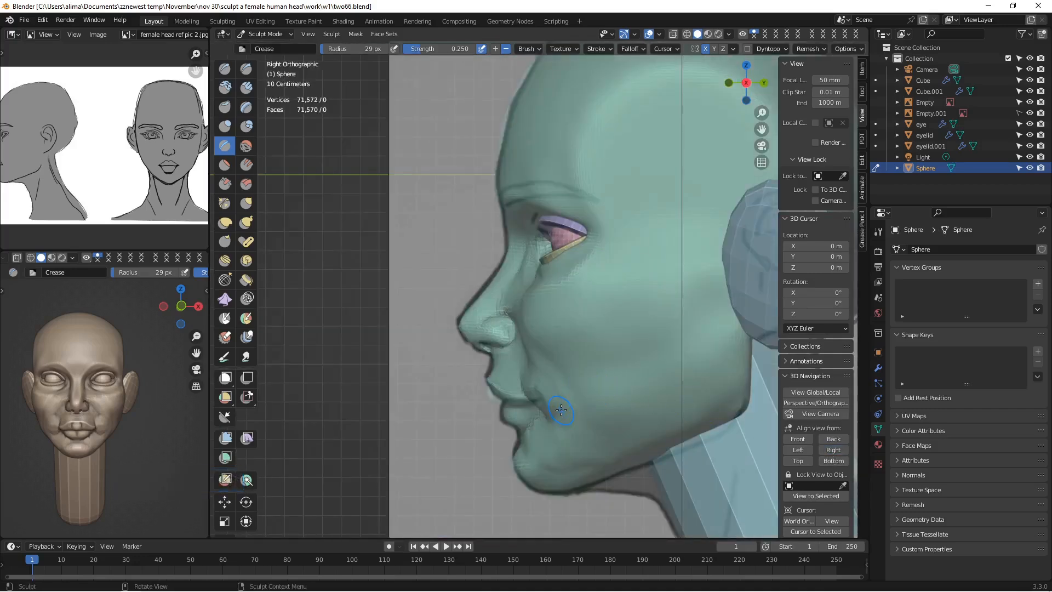
pyautogui.press('f')
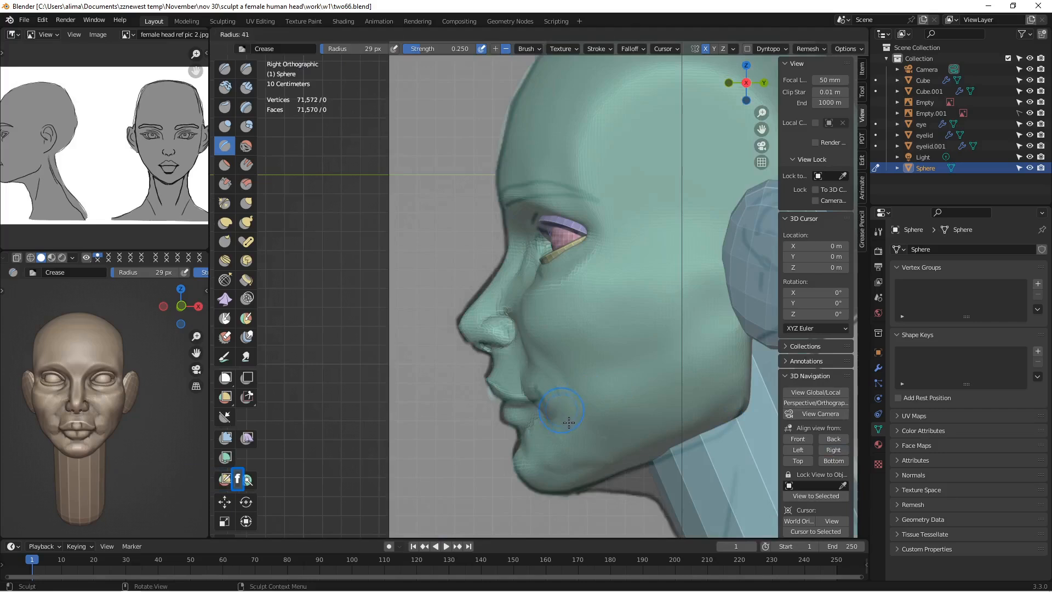
pyautogui.click(578, 434)
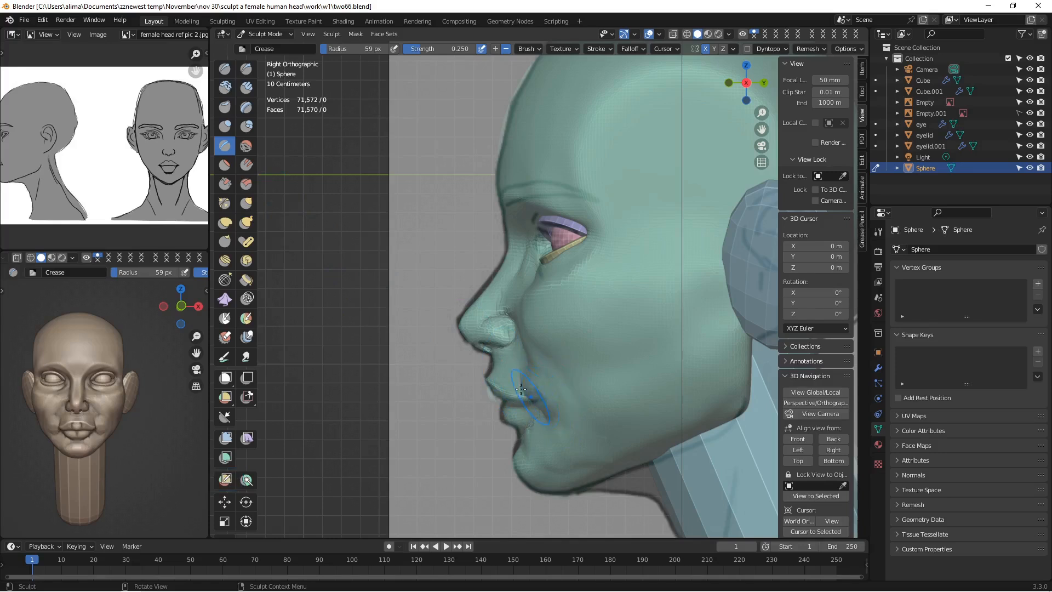
pyautogui.click(225, 222)
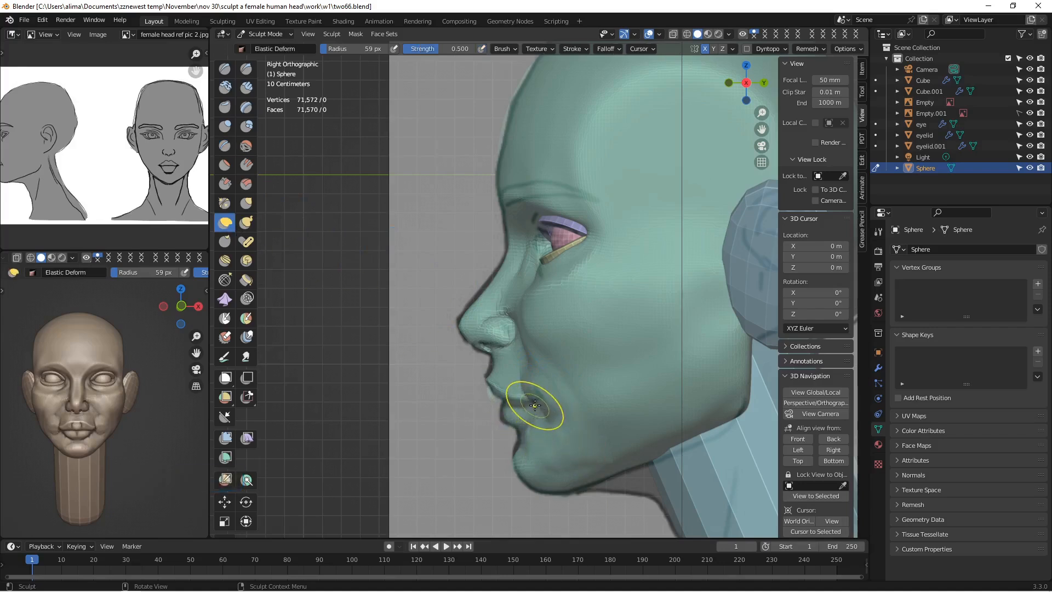
pyautogui.moveTo(540, 406); pyautogui.dragTo(541, 385)
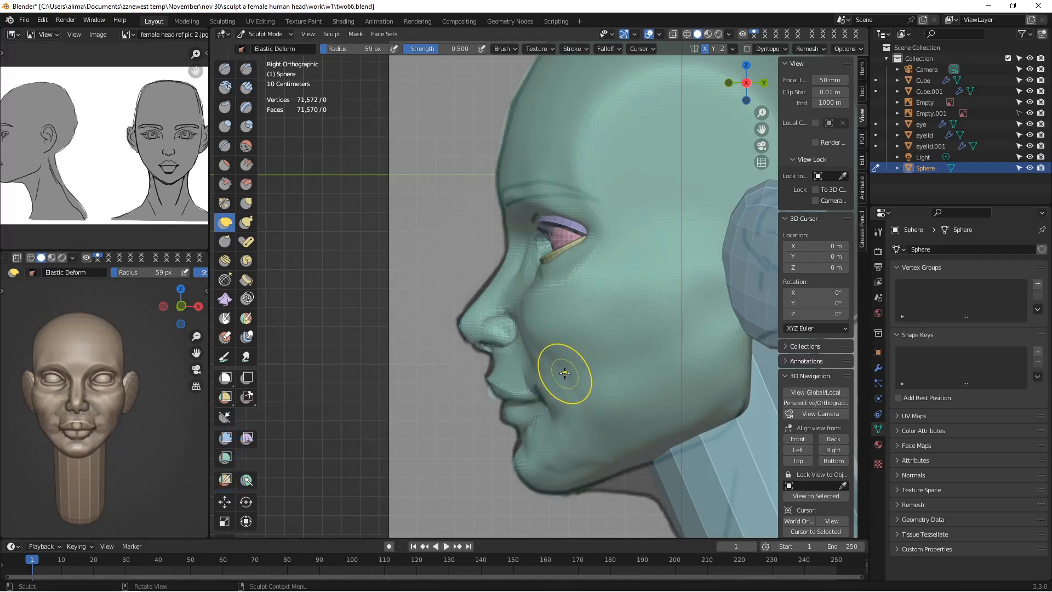
# Step: Define the lower jaw toward the chin with inverted Crease strokes at 59 px radius from a low viewpoint
pyautogui.scroll(-2, 568, 375)
pyautogui.scroll(-1, 517, 364)
pyautogui.moveTo(519, 364)
pyautogui.mouseDown(button='middle')
pyautogui.moveTo(584, 318)
pyautogui.moveTo(554, 273)
pyautogui.moveTo(541, 307)
pyautogui.mouseUp(button='middle')
pyautogui.scroll(-2, 589, 323)
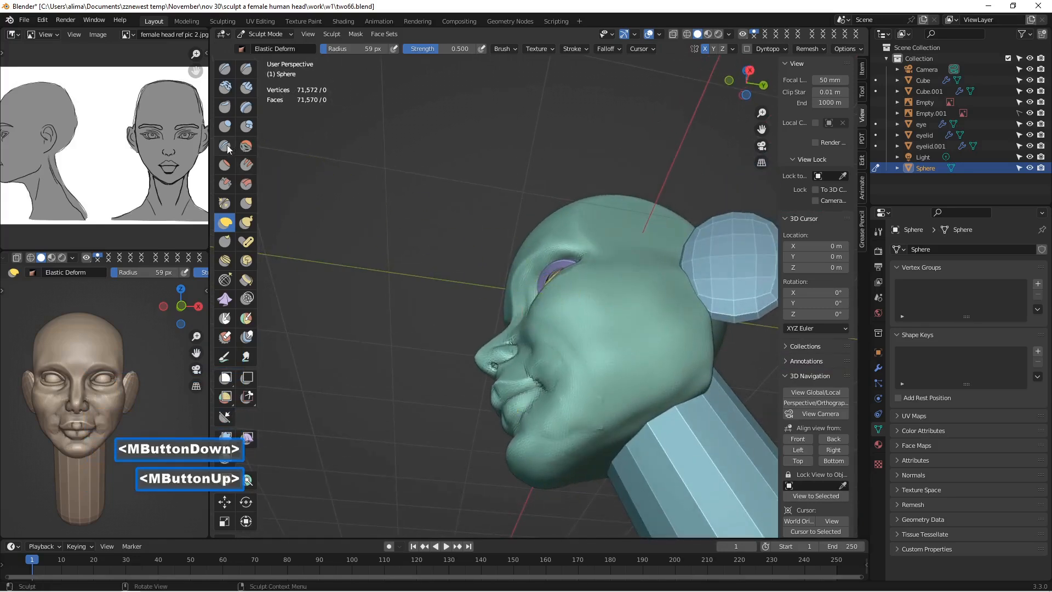
pyautogui.click(227, 145)
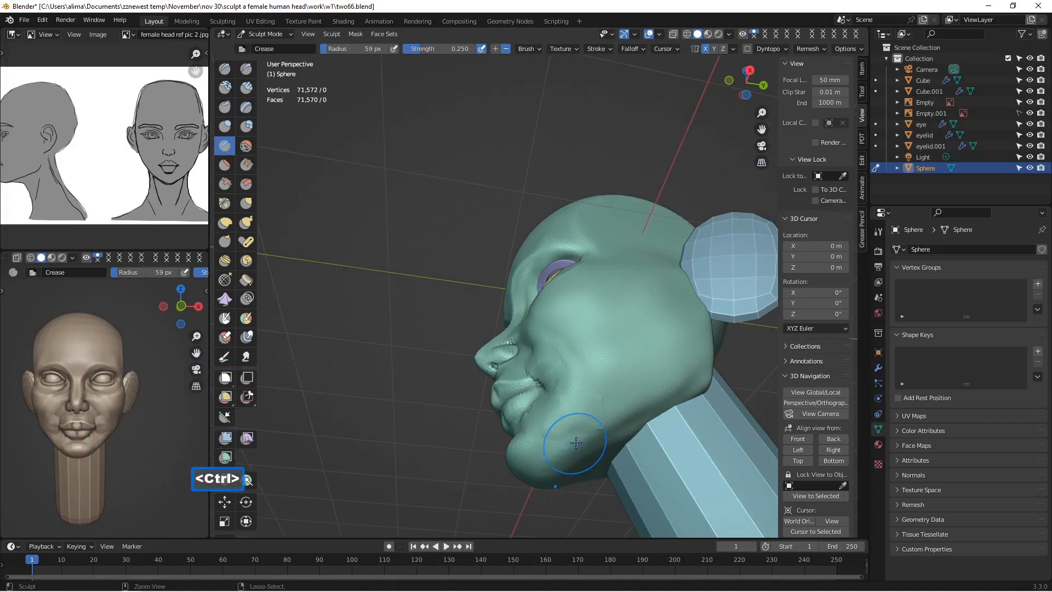
pyautogui.moveTo(575, 444)
pyautogui.keyDown('ctrl'); pyautogui.mouseDown()
pyautogui.moveTo(694, 379)
pyautogui.moveTo(703, 343)
pyautogui.moveTo(707, 356)
pyautogui.moveTo(540, 474)
pyautogui.mouseUp(); pyautogui.keyUp('ctrl')
pyautogui.moveTo(540, 474)
pyautogui.mouseDown(button='middle')
pyautogui.moveTo(648, 470)
pyautogui.moveTo(707, 406)
pyautogui.mouseUp(button='middle')
pyautogui.scroll(-1, 707, 405)
pyautogui.keyDown('ctrl'); pyautogui.click(668, 326); pyautogui.keyUp('ctrl')
pyautogui.moveTo(668, 326)
pyautogui.keyDown('ctrl'); pyautogui.mouseDown()
pyautogui.moveTo(669, 303)
pyautogui.moveTo(659, 331)
pyautogui.moveTo(668, 302)
pyautogui.moveTo(662, 324)
pyautogui.mouseUp(); pyautogui.keyUp('ctrl')
pyautogui.moveTo(573, 367); pyautogui.dragTo(675, 378, button='middle')
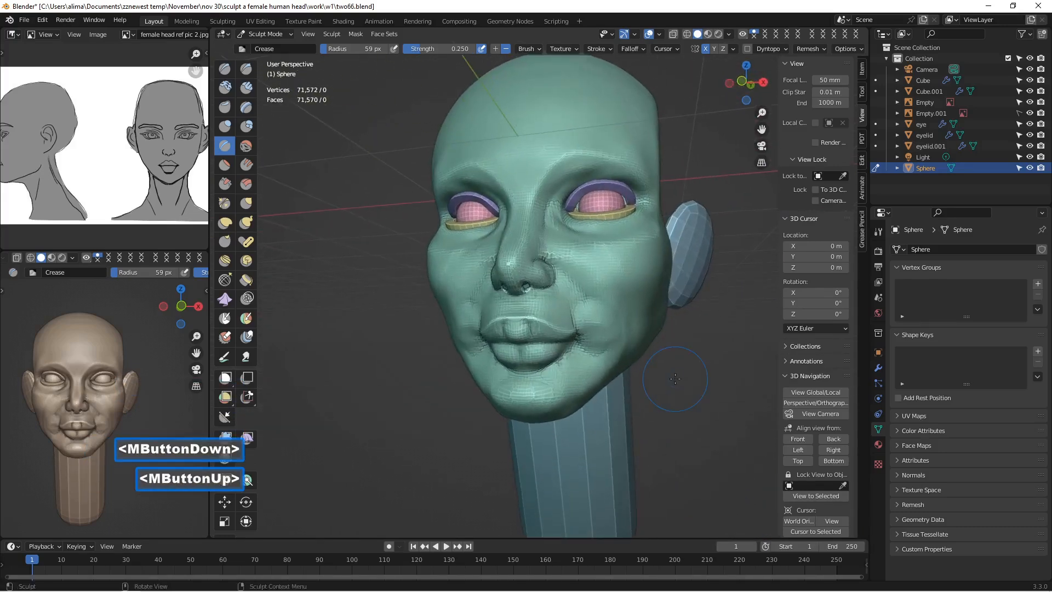
# Step: Carve a hollow beneath the cheekbone from below the ear toward the mouth with inverted Blob strokes at 33 px radius
pyautogui.click(246, 127)
pyautogui.moveTo(460, 259); pyautogui.dragTo(591, 314, button='middle')
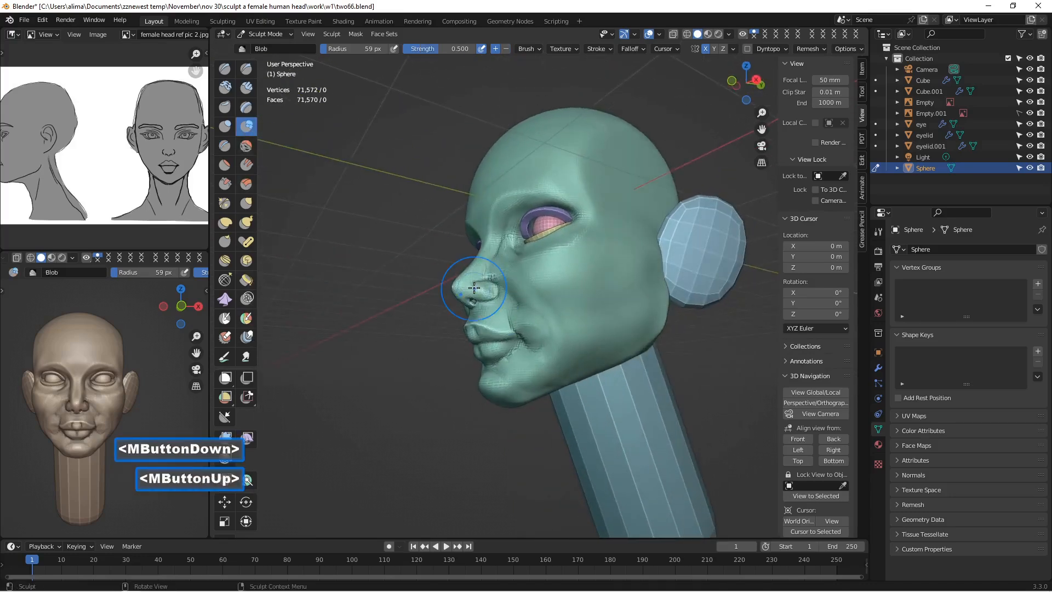
pyautogui.press('f')
pyautogui.click(582, 314)
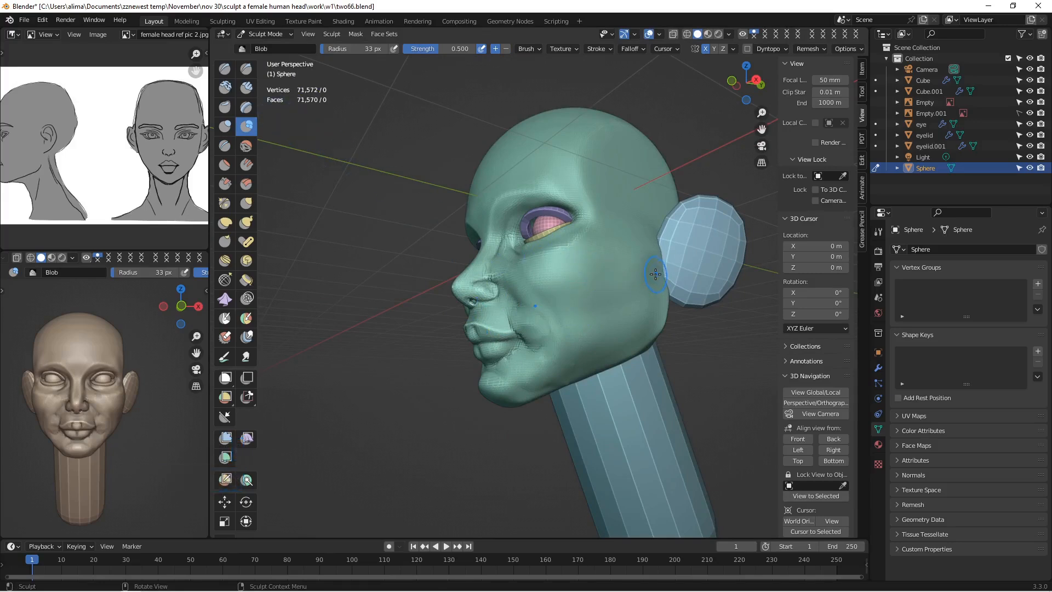
pyautogui.moveTo(655, 274); pyautogui.dragTo(647, 276, button='middle')
pyautogui.press('ctrl')
pyautogui.press('ctrl')
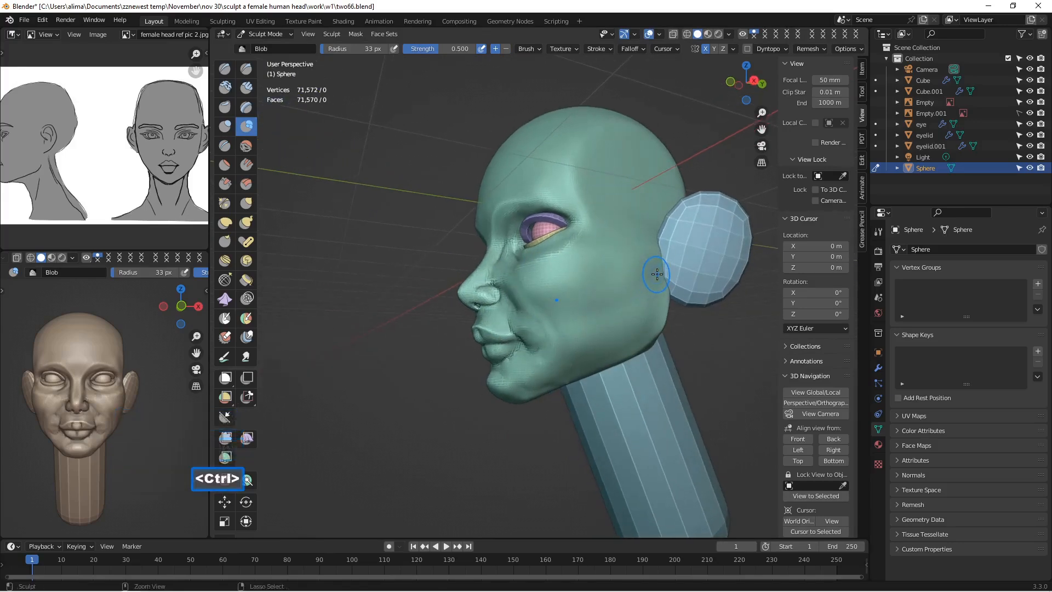
pyautogui.moveTo(658, 267); pyautogui.dragTo(558, 324)
pyautogui.moveTo(558, 324)
pyautogui.mouseDown(button='middle')
pyautogui.moveTo(660, 315)
pyautogui.moveTo(583, 314)
pyautogui.mouseUp(button='middle')
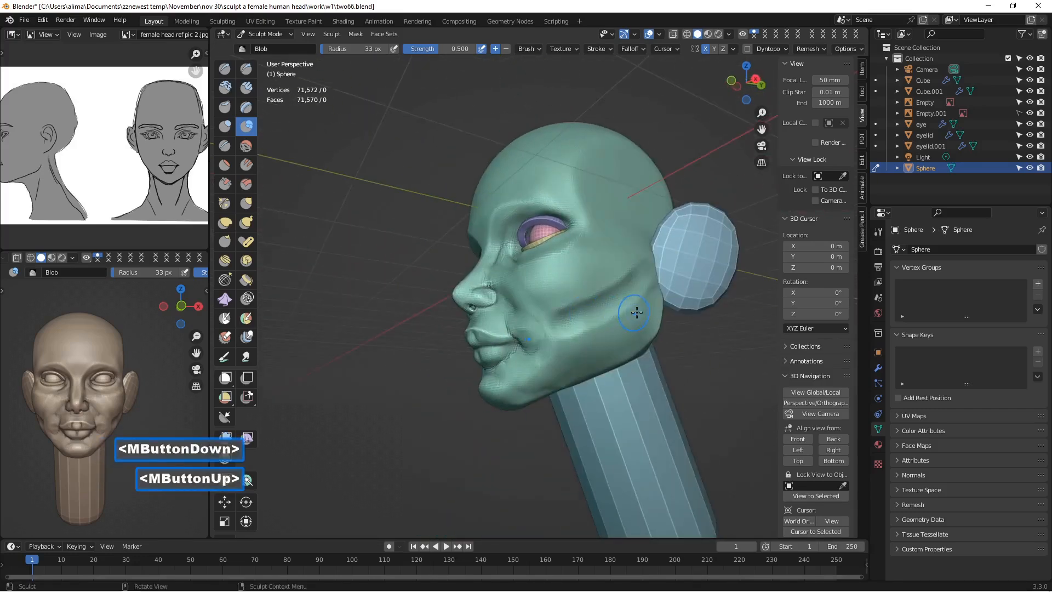
pyautogui.keyDown('ctrl'); pyautogui.moveTo(647, 296); pyautogui.dragTo(570, 336); pyautogui.keyUp('ctrl')
pyautogui.moveTo(570, 335); pyautogui.dragTo(611, 334, button='middle')
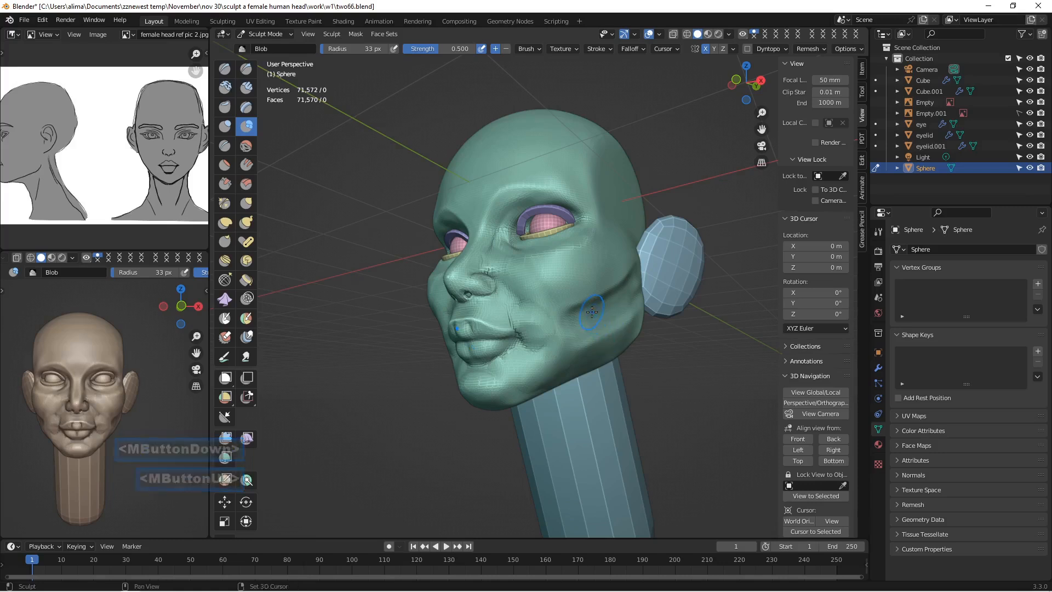
# Step: Smooth the carved cheek hollow and the jaw area, and save the file as two67.blend
pyautogui.keyDown('shift'); pyautogui.moveTo(603, 296); pyautogui.dragTo(577, 301); pyautogui.keyUp('shift')
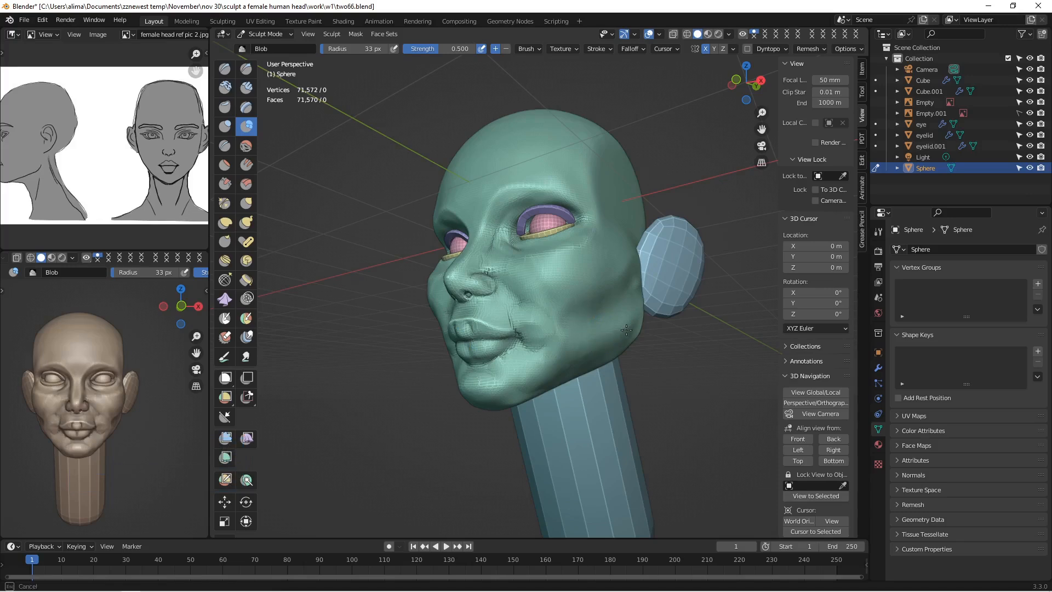
pyautogui.keyDown('shift'); pyautogui.moveTo(631, 321); pyautogui.dragTo(631, 321); pyautogui.keyUp('shift')
pyautogui.moveTo(631, 321); pyautogui.dragTo(653, 347, button='middle')
pyautogui.moveTo(598, 339)
pyautogui.keyDown('shift'); pyautogui.mouseDown()
pyautogui.moveTo(586, 343)
pyautogui.moveTo(589, 332)
pyautogui.moveTo(594, 347)
pyautogui.mouseUp(); pyautogui.keyUp('shift')
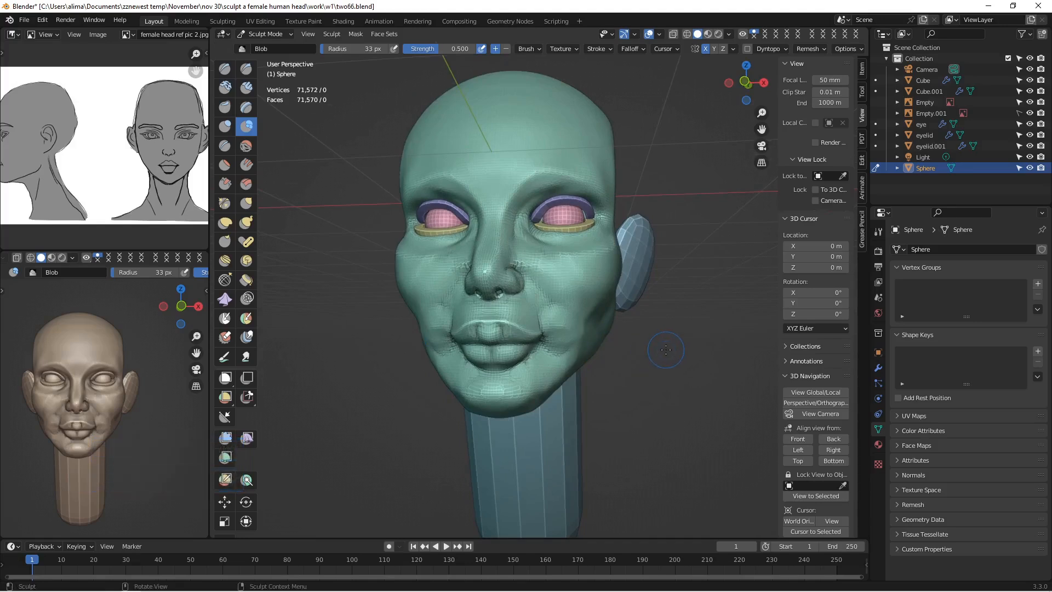
pyautogui.press('Insert')
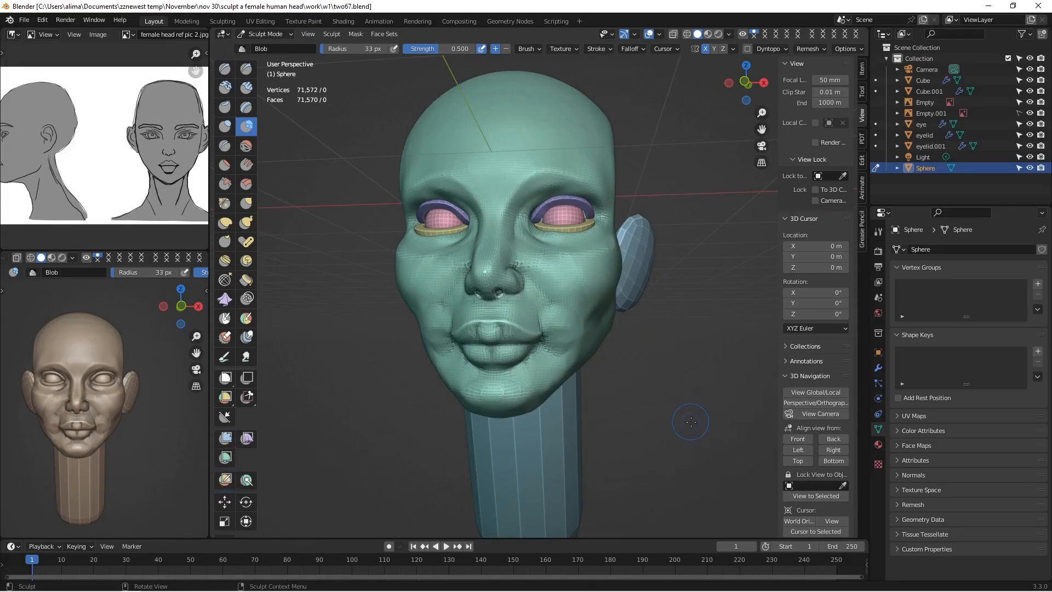
# Step: Add a Smooth modifier to the head with a factor of 1 and a repeat of 15
pyautogui.click(879, 369)
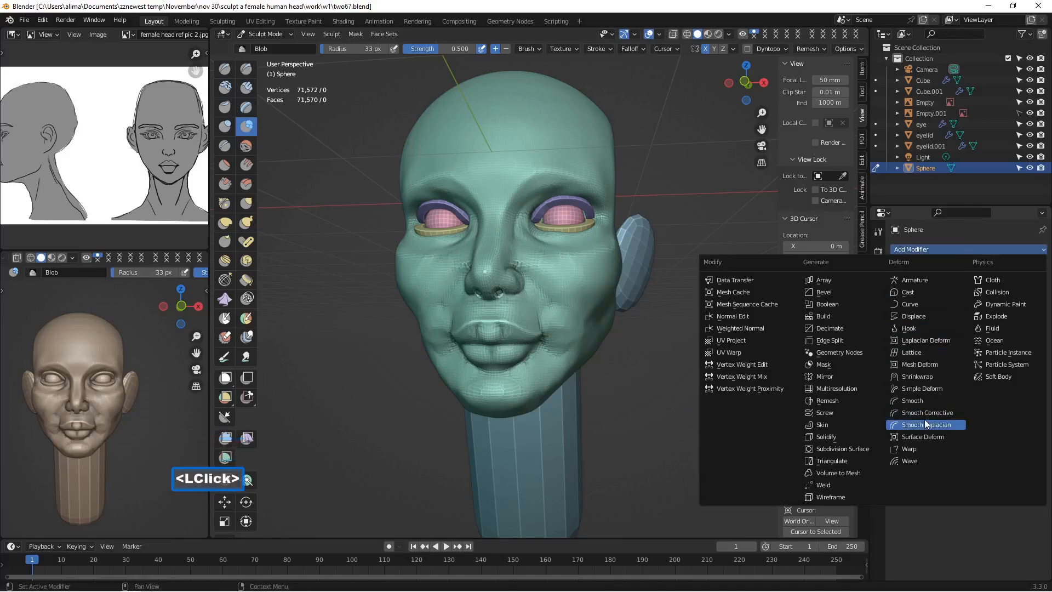
pyautogui.click(929, 399)
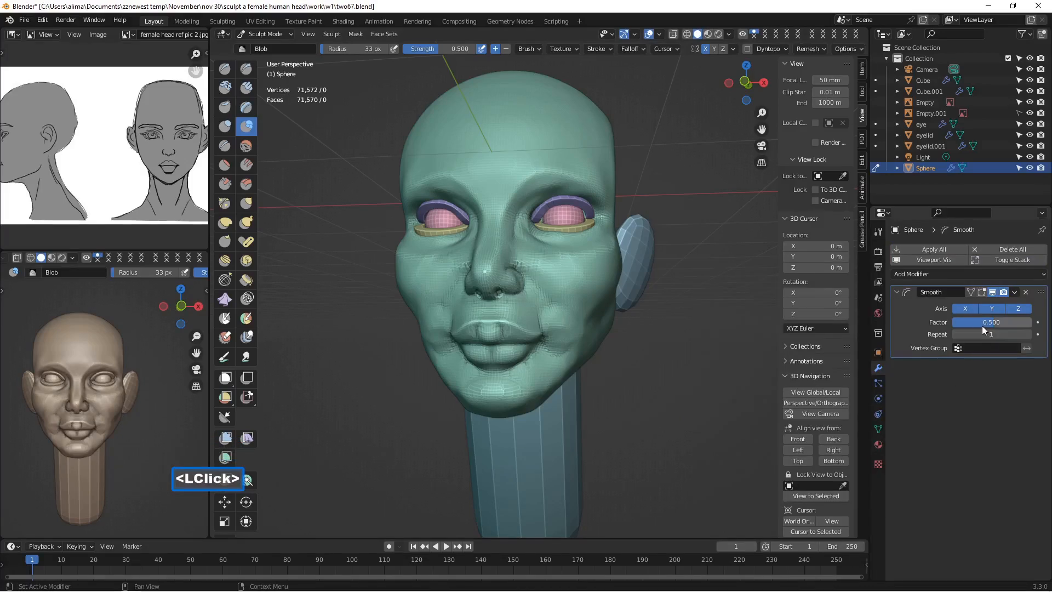
pyautogui.click(979, 322)
pyautogui.write('1')
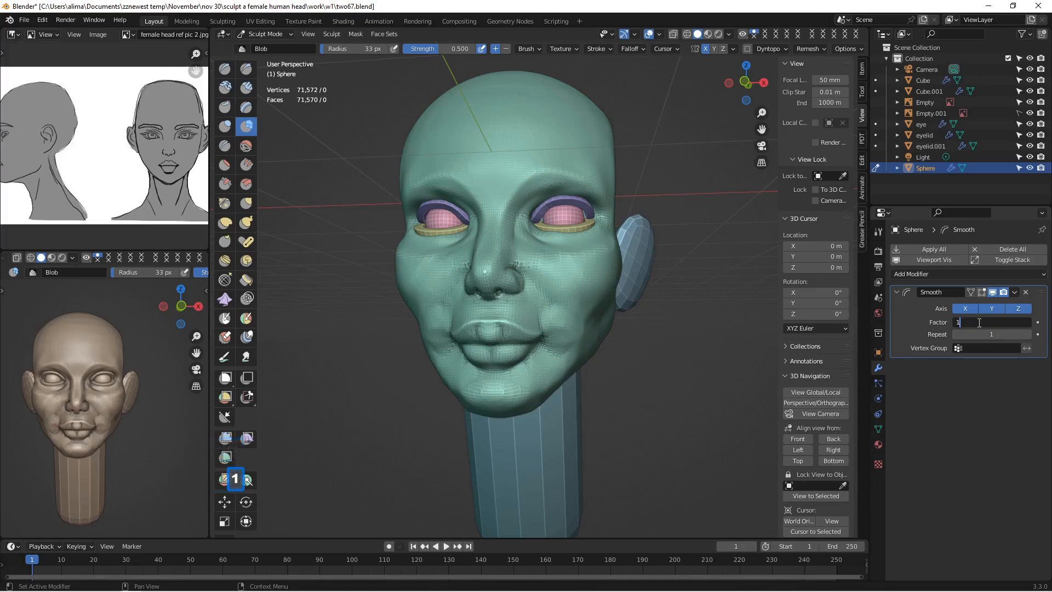
pyautogui.press('Return')
pyautogui.click(978, 333)
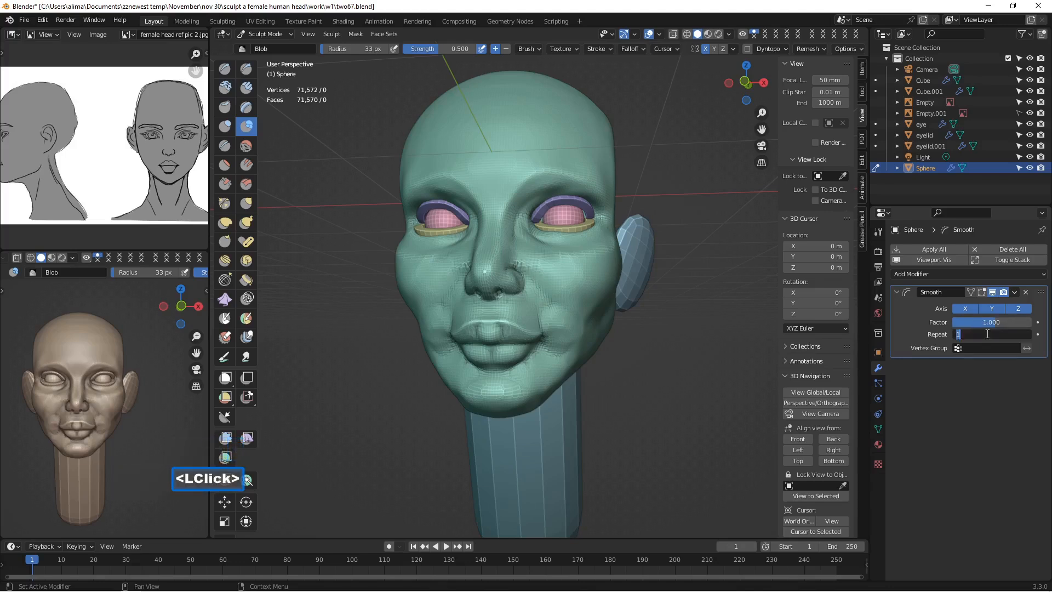
pyautogui.write('15')
pyautogui.press('Return')
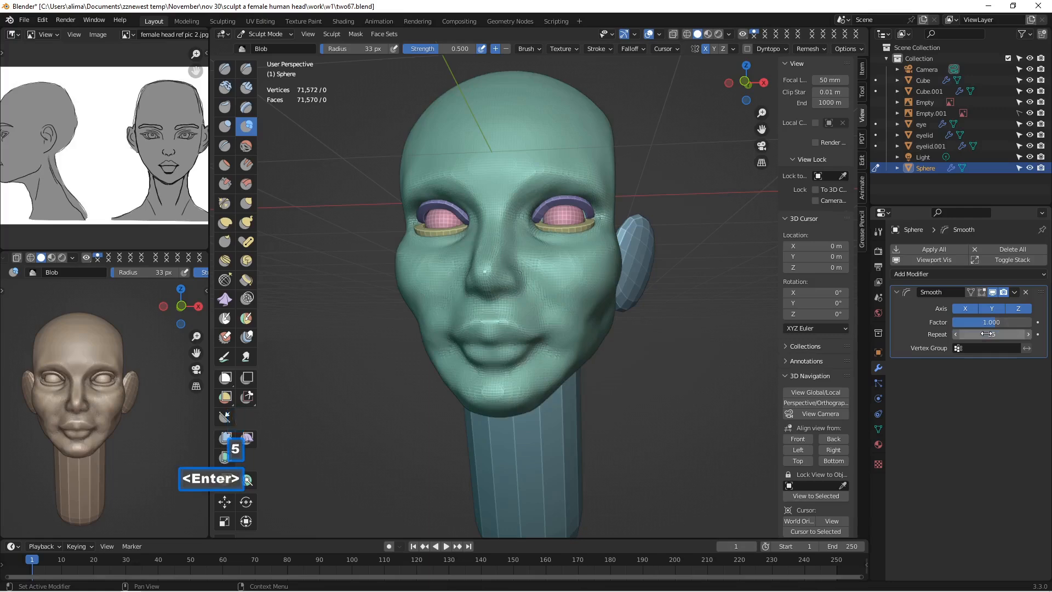
pyautogui.moveTo(619, 366)
pyautogui.mouseDown(button='middle')
pyautogui.moveTo(638, 367)
pyautogui.moveTo(574, 349)
pyautogui.moveTo(639, 366)
pyautogui.mouseUp(button='middle')
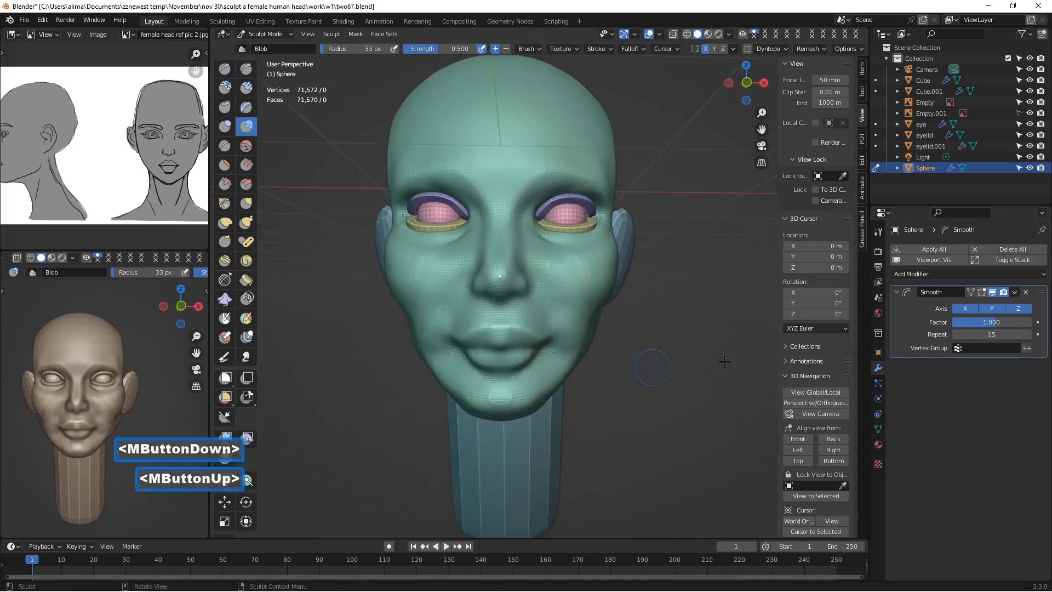
# Step: Compare the head with and without the Smooth modifier in the viewport, apply it, and save as two68.blend
pyautogui.click(993, 292)
pyautogui.click(994, 293)
pyautogui.click(995, 293)
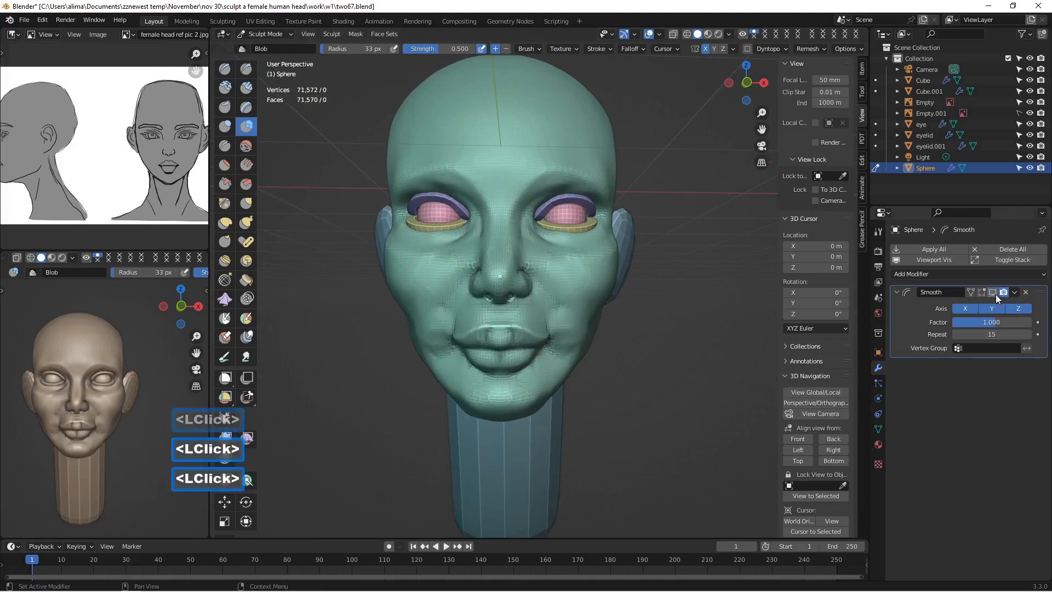
pyautogui.click(995, 294)
pyautogui.click(995, 294)
pyautogui.click(996, 295)
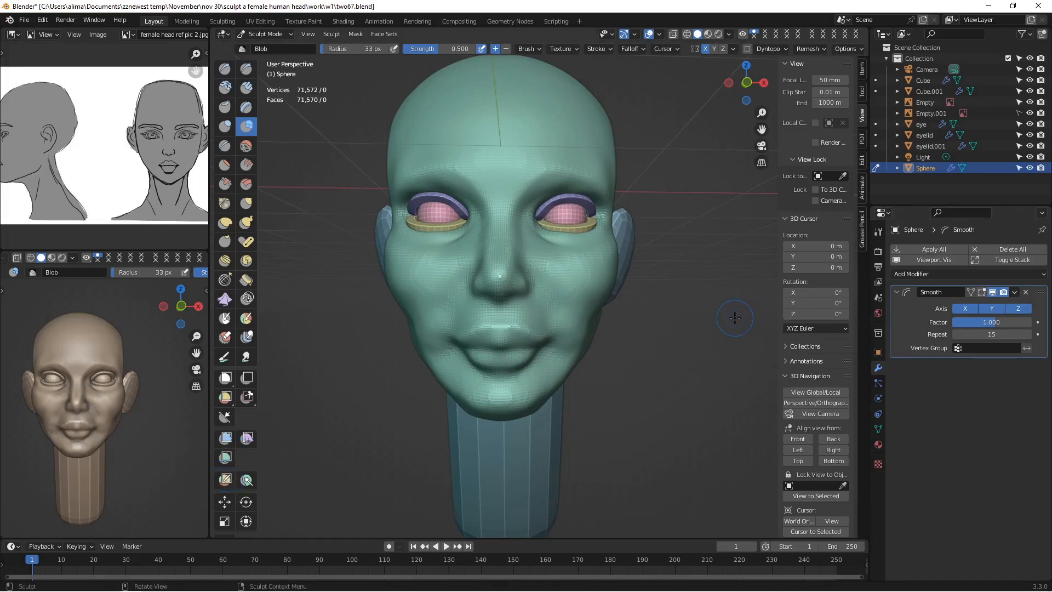
pyautogui.click(934, 251)
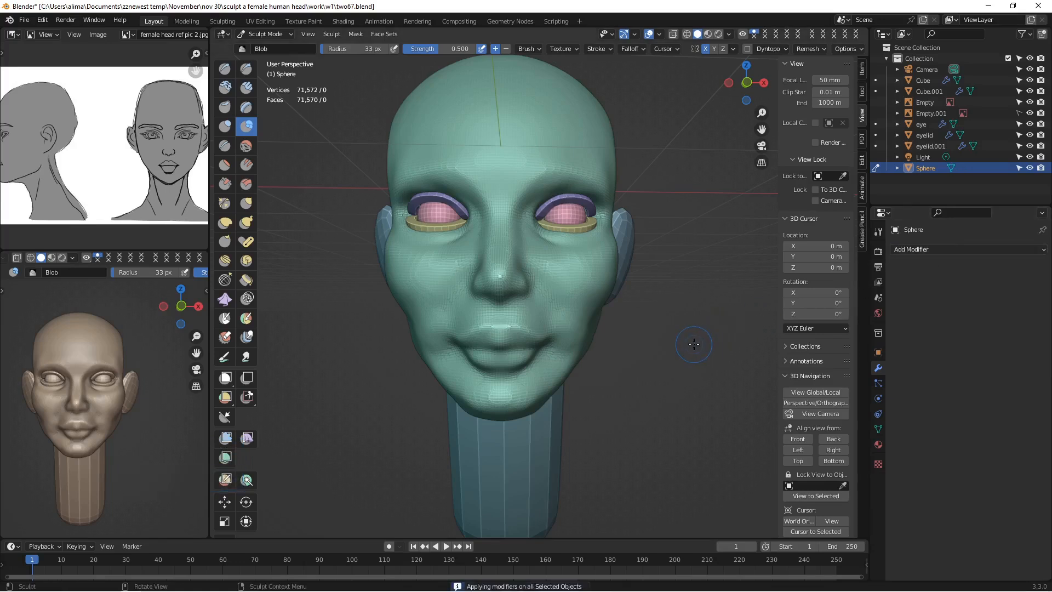
pyautogui.press('Insert')
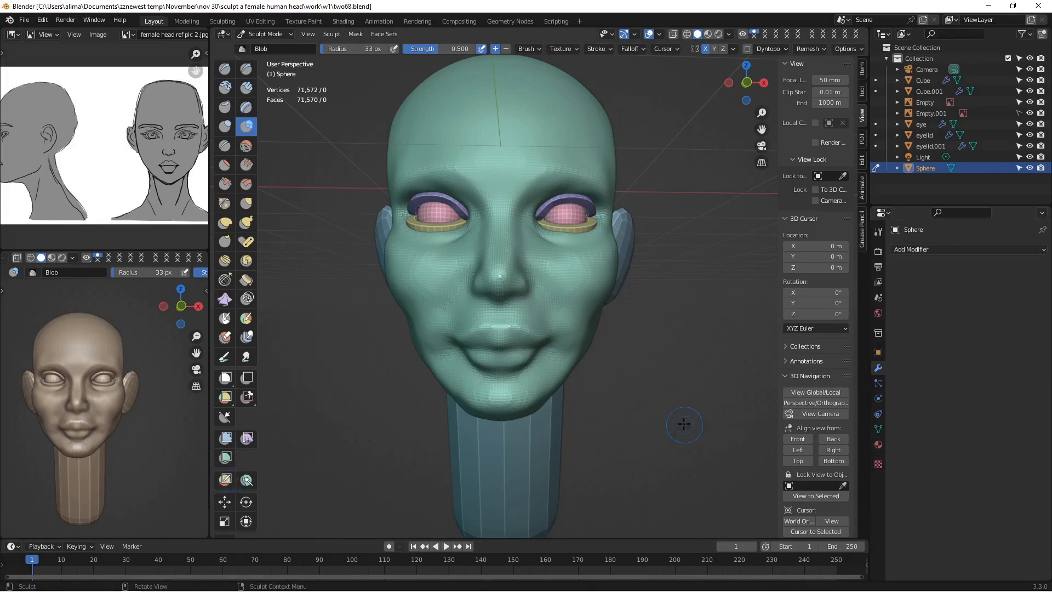
# Step: Deepen the parting line between the lips with Crease strokes at 33 px radius
pyautogui.scroll(3, 682, 425)
pyautogui.click(224, 145)
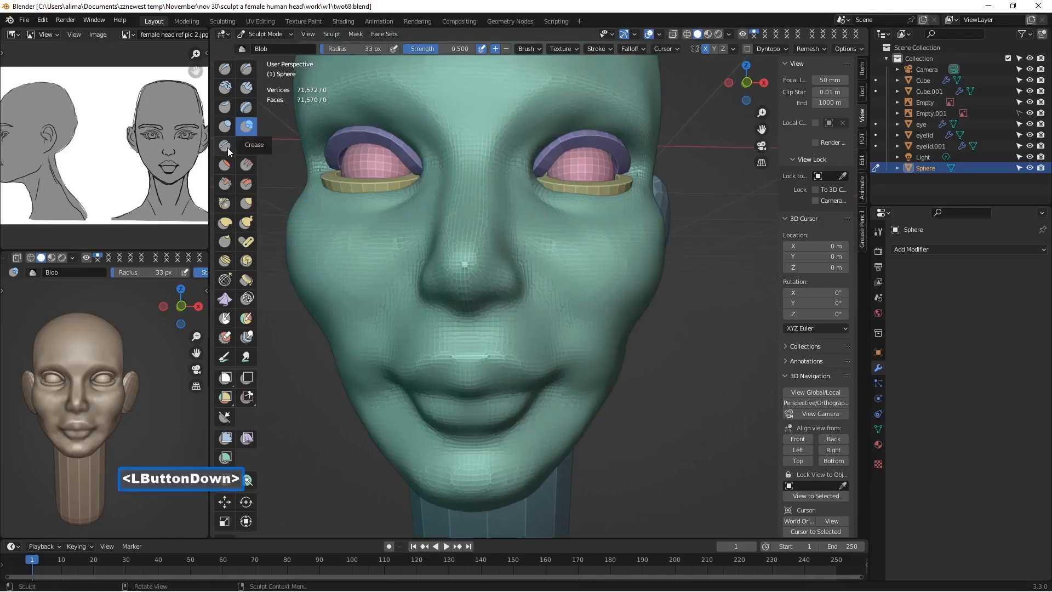
pyautogui.moveTo(461, 349); pyautogui.dragTo(512, 364, button='middle')
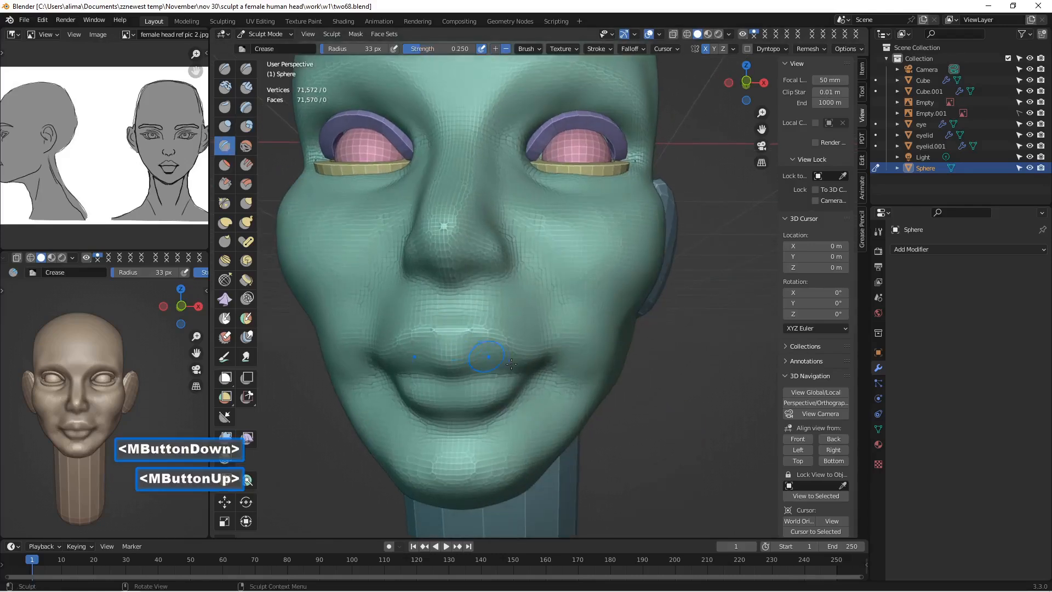
pyautogui.moveTo(533, 366); pyautogui.dragTo(480, 373)
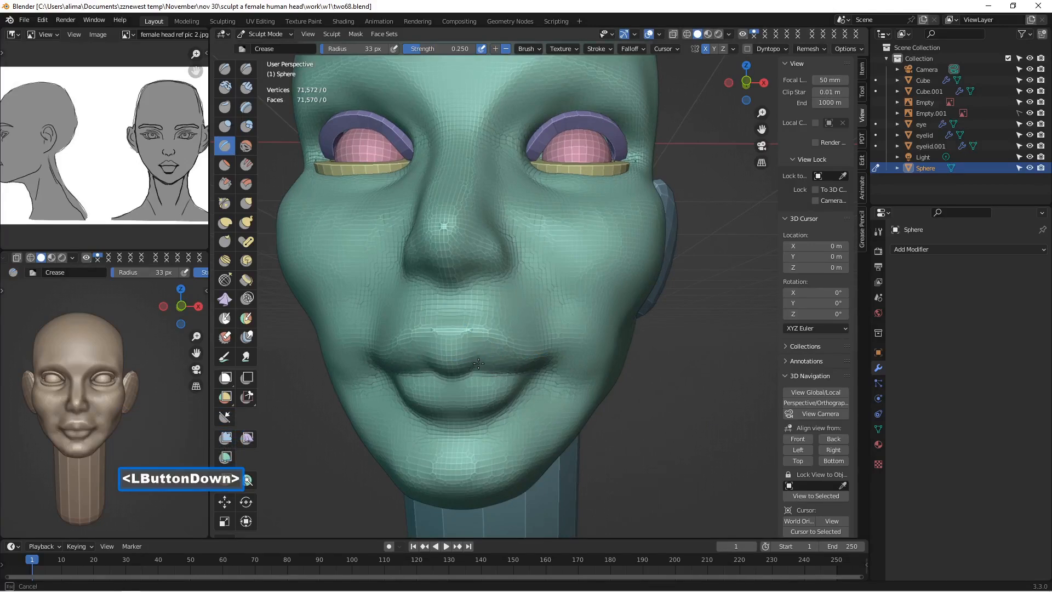
pyautogui.moveTo(479, 363); pyautogui.dragTo(510, 370)
pyautogui.moveTo(498, 361)
pyautogui.mouseDown()
pyautogui.moveTo(457, 385)
pyautogui.moveTo(515, 402)
pyautogui.moveTo(456, 421)
pyautogui.moveTo(532, 396)
pyautogui.mouseUp()
# Step: Sharpen the mouth corner with short Crease strokes from a three-quarter view
pyautogui.moveTo(532, 395); pyautogui.dragTo(529, 375, button='middle')
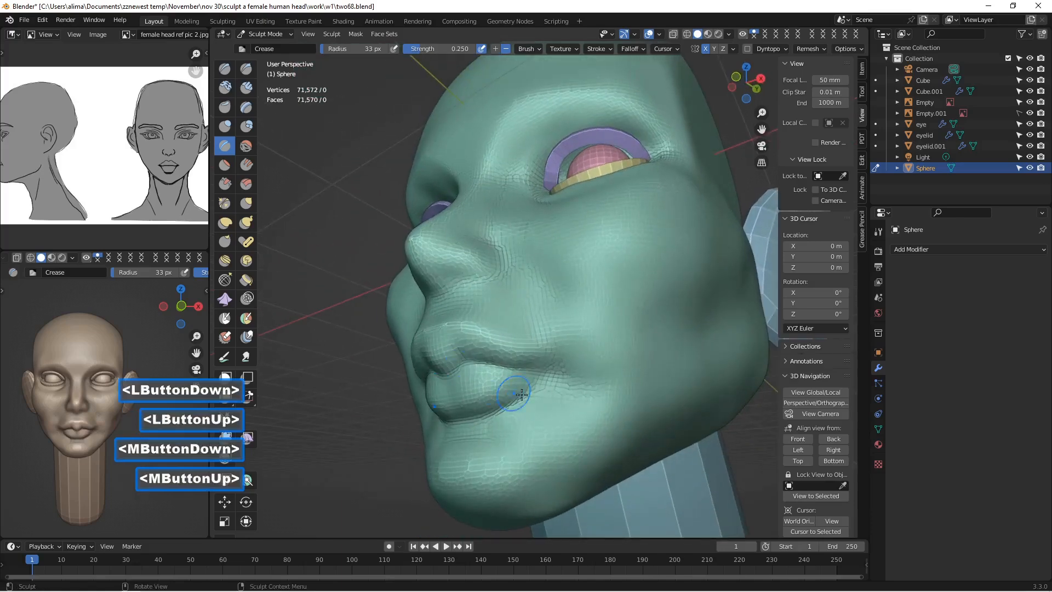
pyautogui.click(530, 374)
pyautogui.moveTo(529, 374); pyautogui.dragTo(536, 370)
pyautogui.moveTo(493, 390); pyautogui.dragTo(501, 378, button='middle')
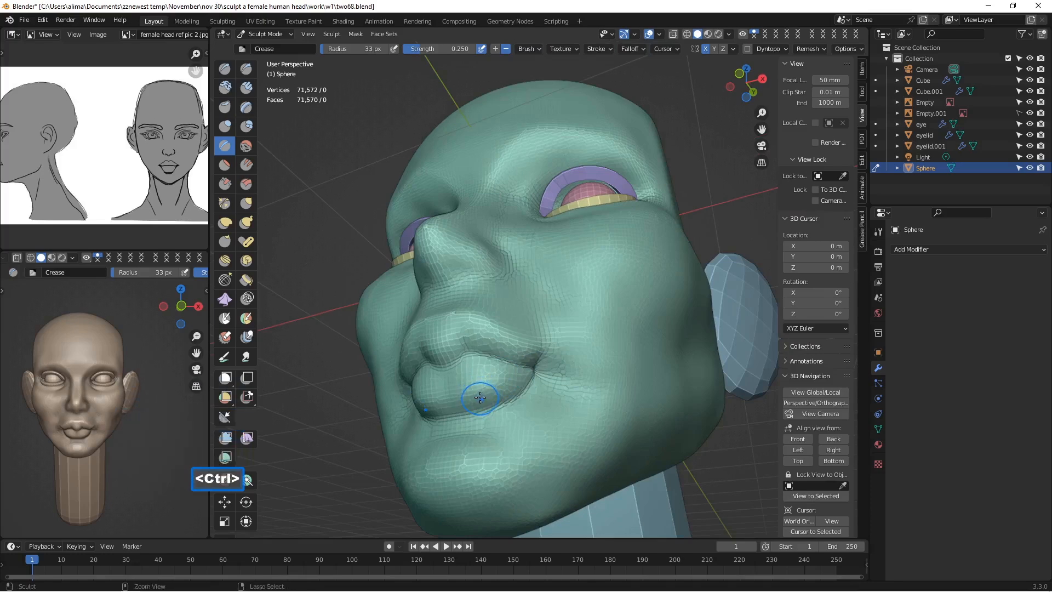
# Step: Raise the lower lip's edge and the upper lip's outline out to the mouth corner with inverted Crease strokes
pyautogui.keyDown('ctrl'); pyautogui.moveTo(482, 395); pyautogui.dragTo(475, 397); pyautogui.keyUp('ctrl')
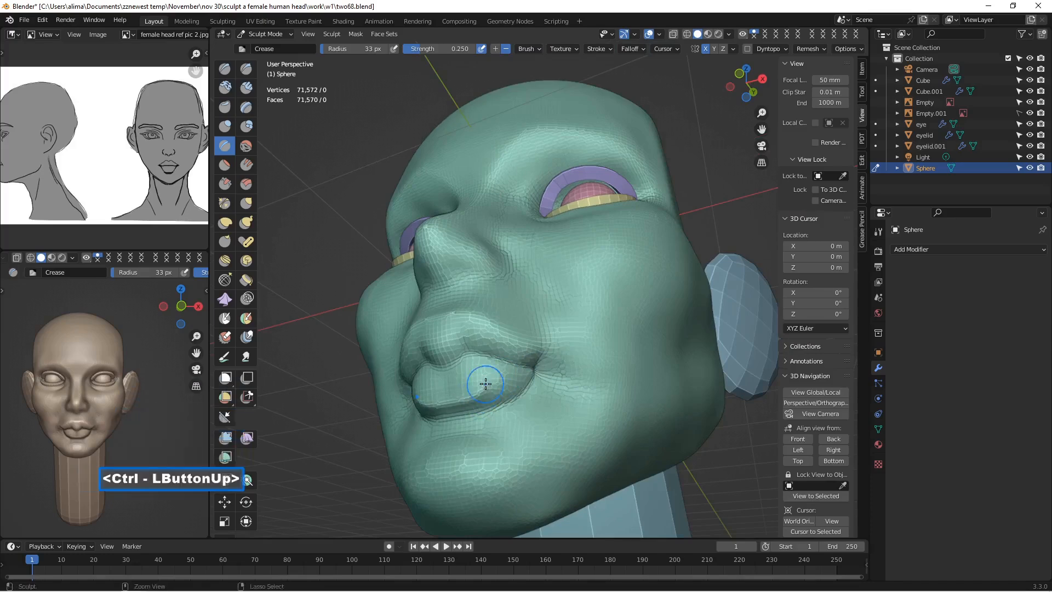
pyautogui.moveTo(531, 383); pyautogui.dragTo(558, 407, button='middle')
pyautogui.moveTo(525, 354); pyautogui.dragTo(496, 336, button='middle')
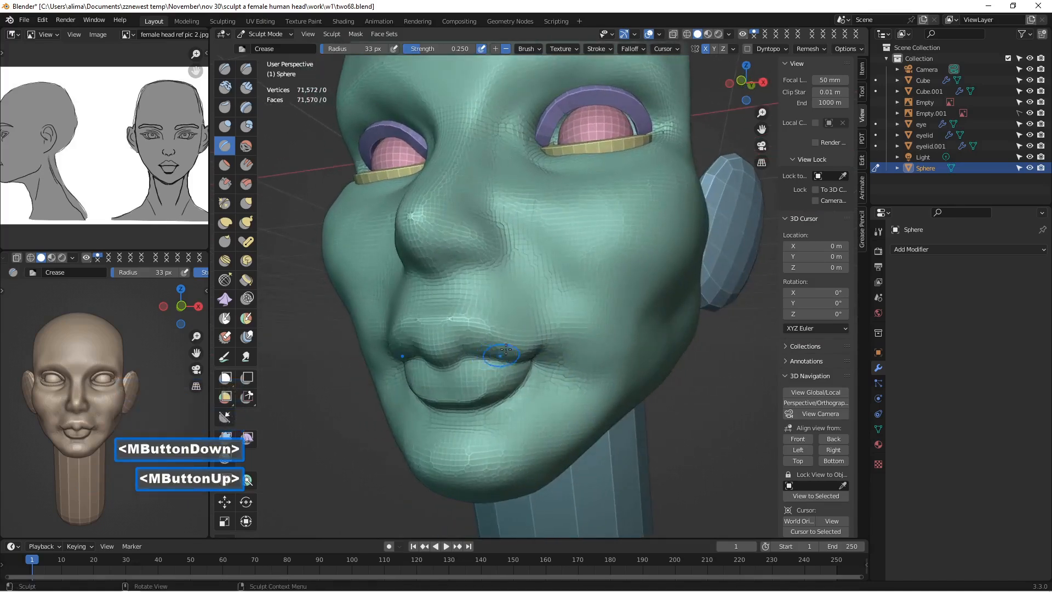
pyautogui.keyDown('ctrl'); pyautogui.moveTo(507, 338); pyautogui.dragTo(459, 319); pyautogui.keyUp('ctrl')
pyautogui.keyDown('ctrl'); pyautogui.moveTo(531, 349); pyautogui.dragTo(531, 349); pyautogui.keyUp('ctrl')
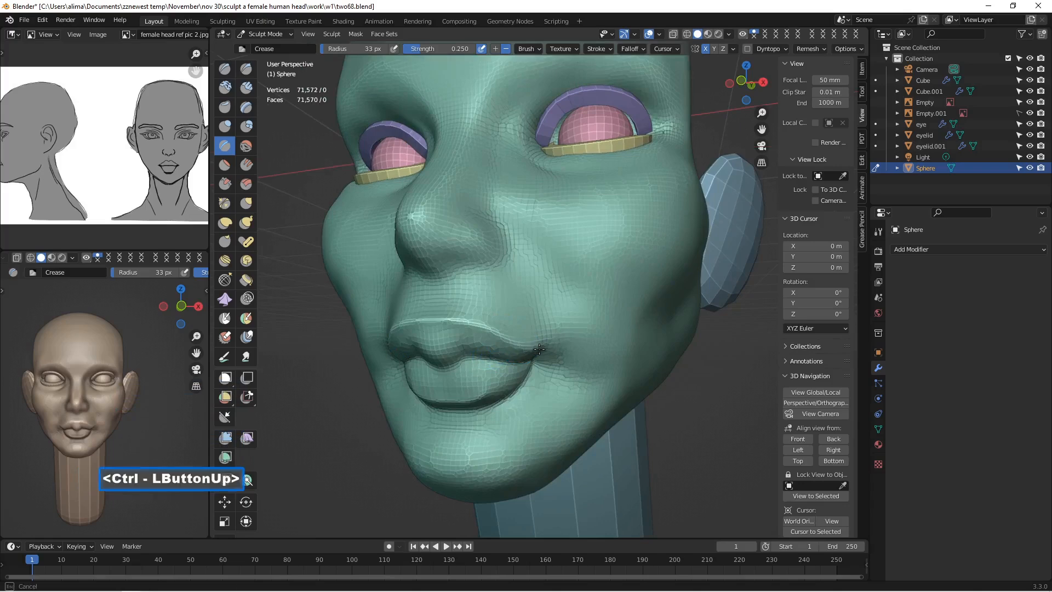
pyautogui.moveTo(531, 349); pyautogui.dragTo(500, 317, button='middle')
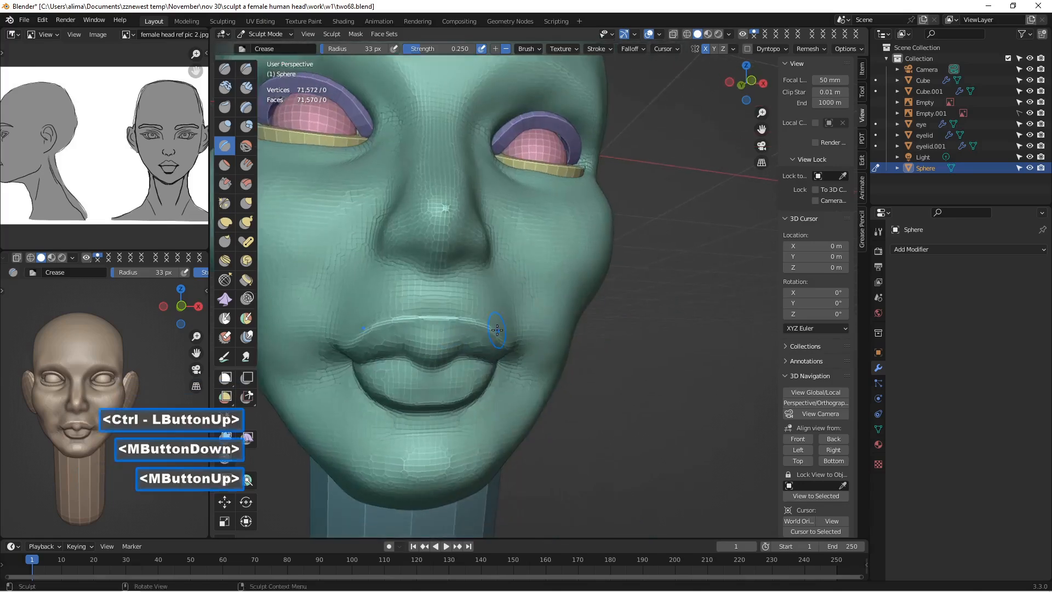
# Step: Form the philtrum between the nose and upper lip with Blob strokes at 40 px radius, saving the file as two69.blend
pyautogui.click(246, 128)
pyautogui.moveTo(433, 277); pyautogui.dragTo(413, 281, button='middle')
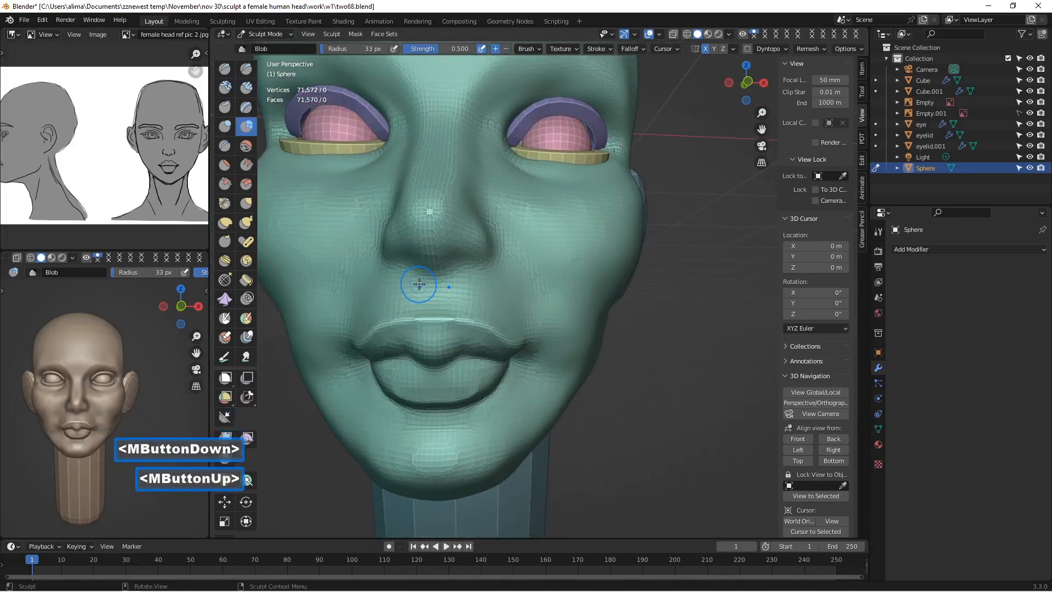
pyautogui.press('f')
pyautogui.click(424, 284)
pyautogui.moveTo(428, 274)
pyautogui.mouseDown()
pyautogui.moveTo(433, 321)
pyautogui.moveTo(434, 286)
pyautogui.moveTo(447, 293)
pyautogui.mouseUp()
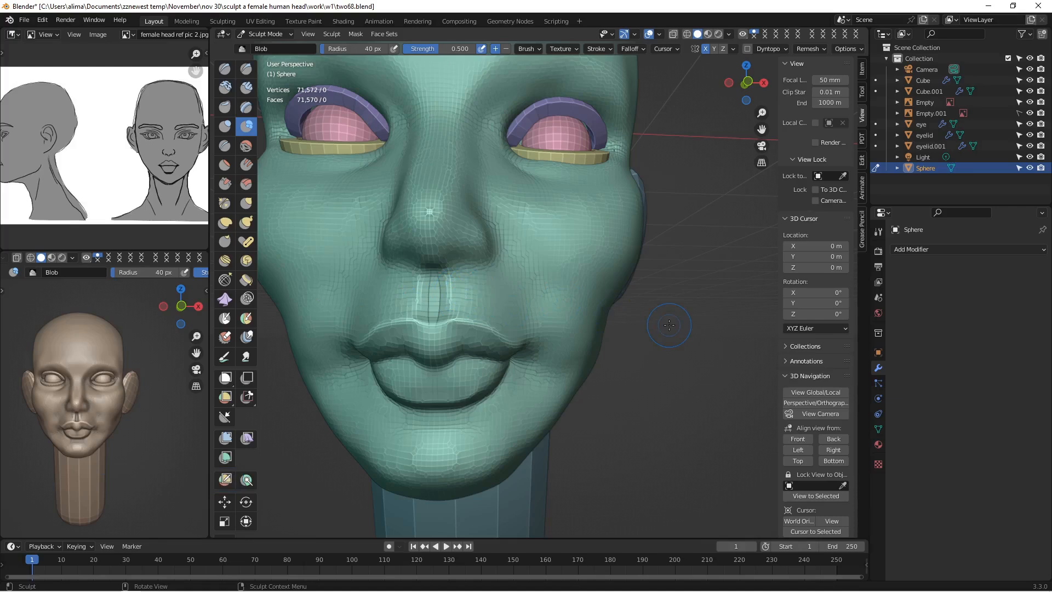
pyautogui.press('Insert')
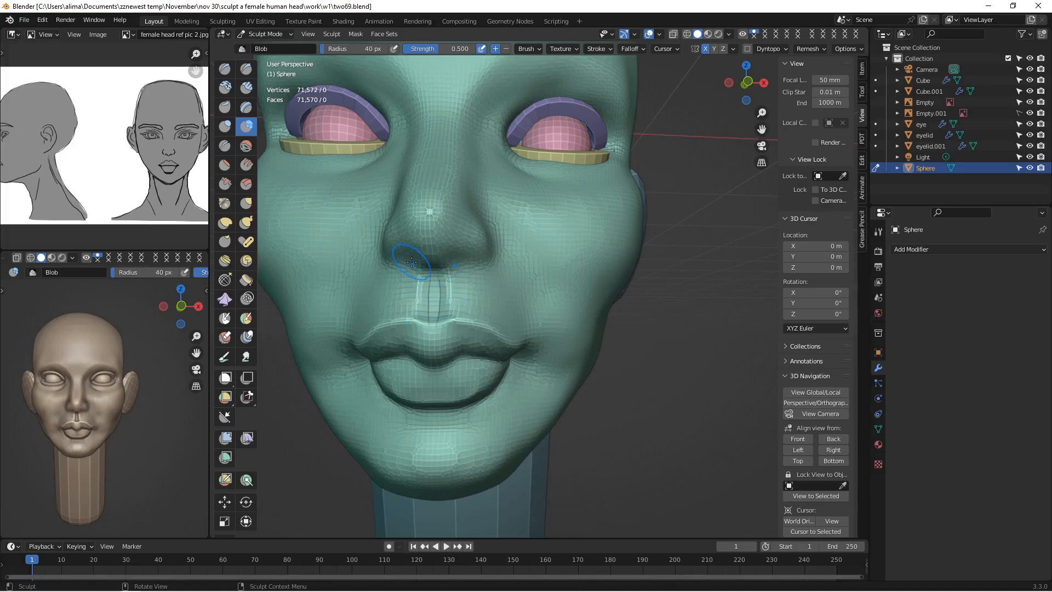
pyautogui.moveTo(411, 262); pyautogui.dragTo(414, 263)
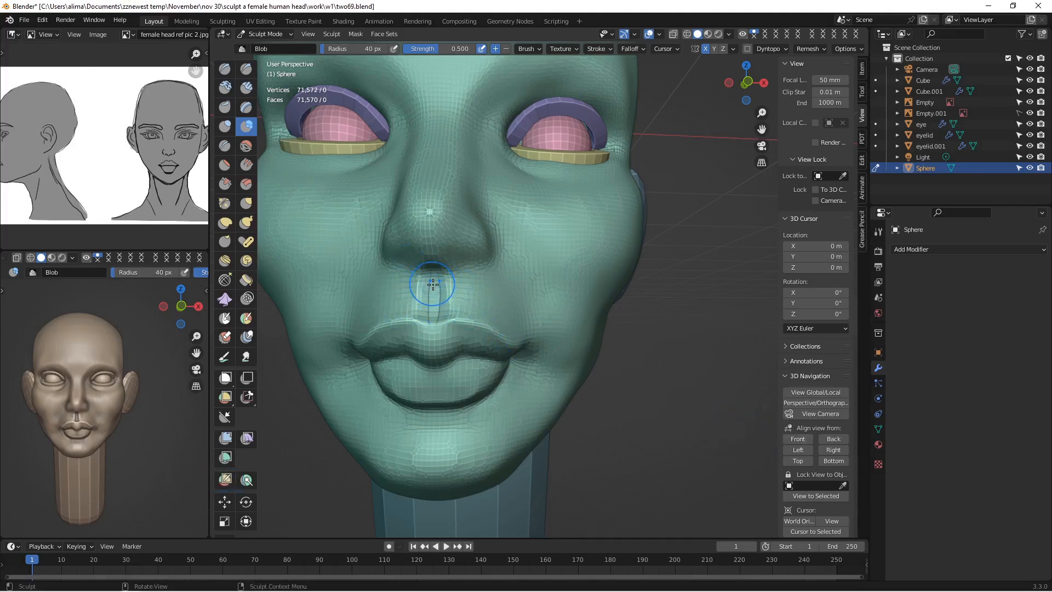
# Step: Stroke down the philtrum with the Blob brush, then carve around the nostril wings with the Crease brush
pyautogui.moveTo(433, 284); pyautogui.dragTo(433, 309)
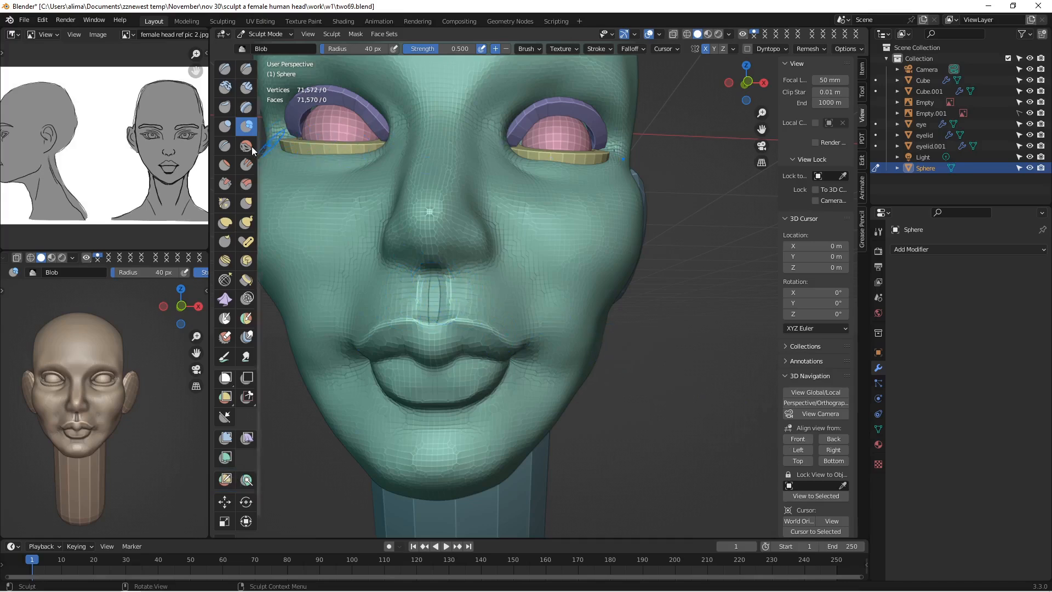
pyautogui.click(224, 145)
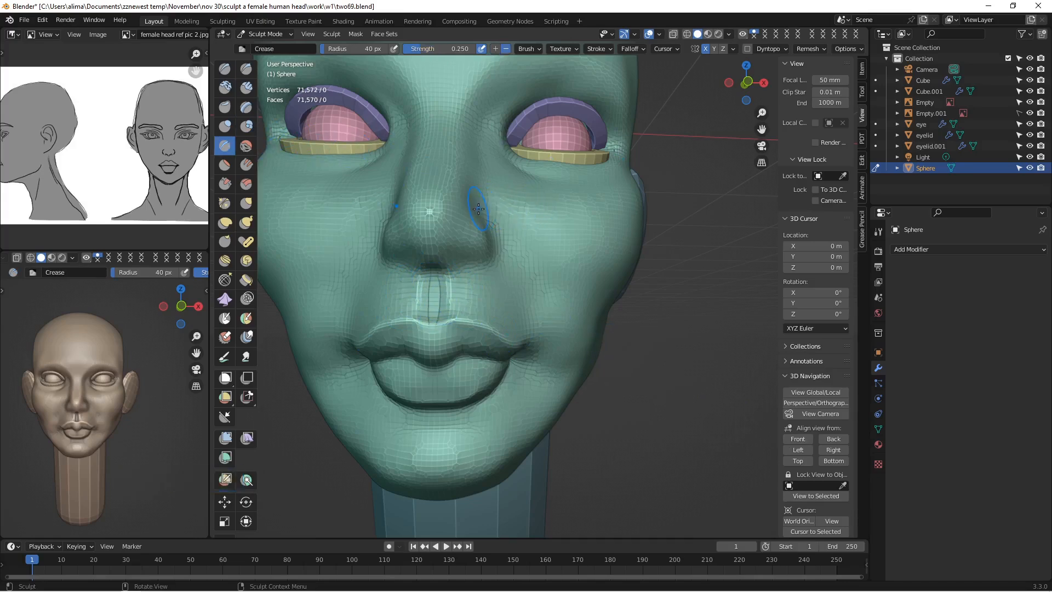
pyautogui.moveTo(483, 208)
pyautogui.mouseDown(button='middle')
pyautogui.moveTo(423, 218)
pyautogui.moveTo(466, 212)
pyautogui.mouseUp(button='middle')
pyautogui.moveTo(465, 212)
pyautogui.mouseDown()
pyautogui.moveTo(491, 206)
pyautogui.moveTo(501, 241)
pyautogui.moveTo(438, 270)
pyautogui.mouseUp()
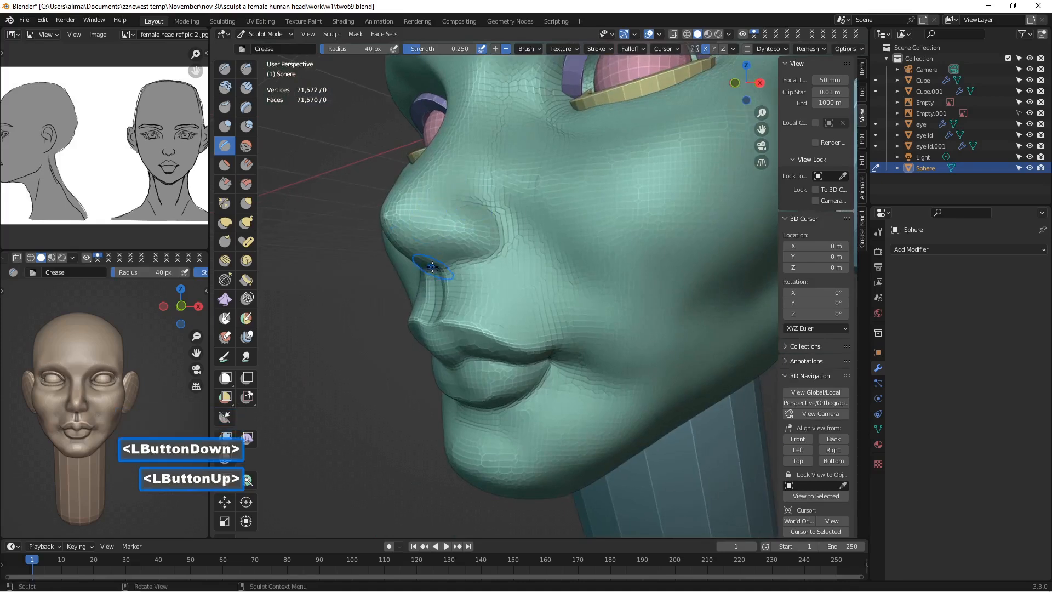
pyautogui.moveTo(439, 269); pyautogui.dragTo(429, 268, button='middle')
pyautogui.moveTo(430, 268); pyautogui.dragTo(502, 259)
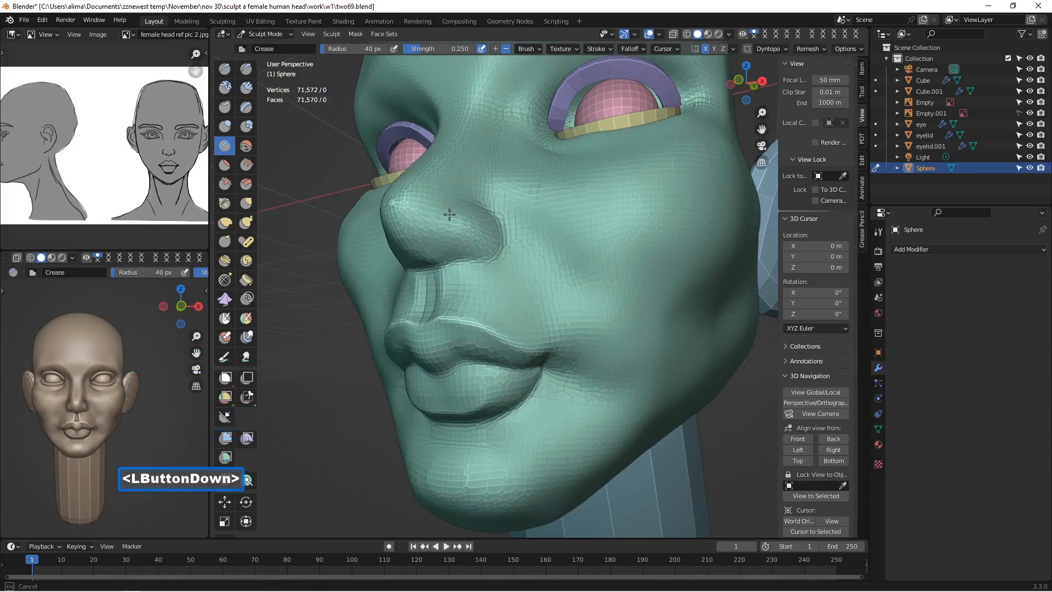
pyautogui.moveTo(470, 201); pyautogui.dragTo(482, 204)
pyautogui.moveTo(483, 204); pyautogui.dragTo(441, 222, button='middle')
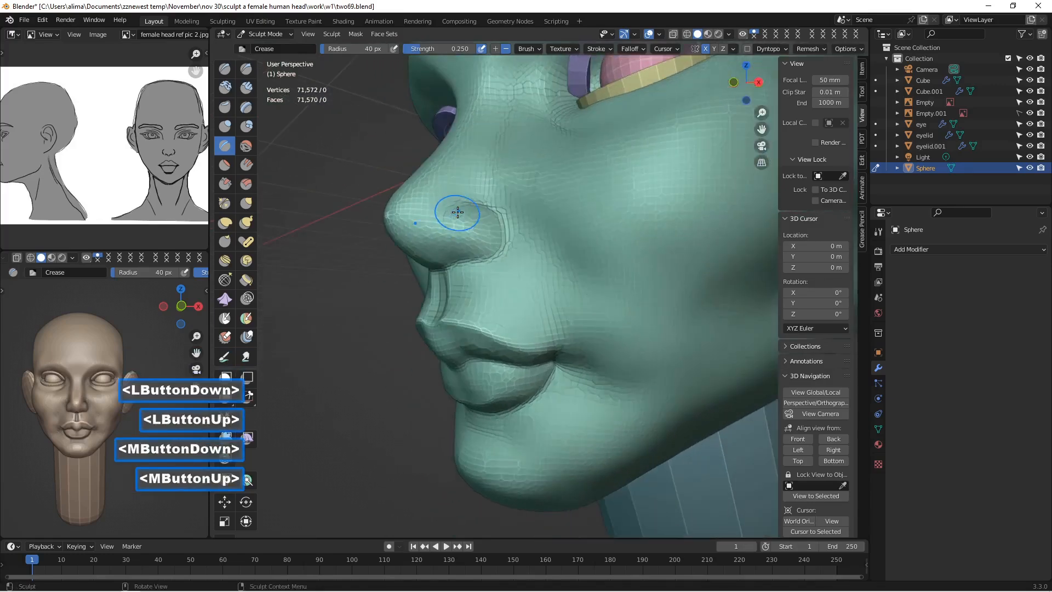
pyautogui.moveTo(441, 222); pyautogui.dragTo(472, 207)
pyautogui.moveTo(472, 207); pyautogui.dragTo(526, 223, button='middle')
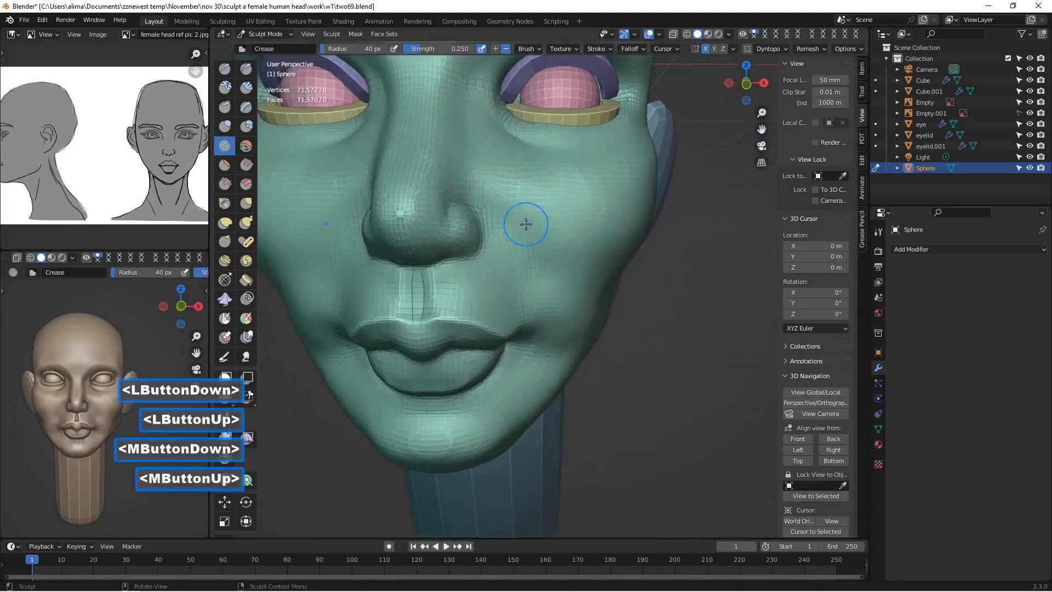
# Step: Define the cheek hollows between the mouth corners and ears with the Crease brush and smooth the strokes
pyautogui.scroll(-2, 528, 230)
pyautogui.moveTo(517, 209); pyautogui.dragTo(540, 215)
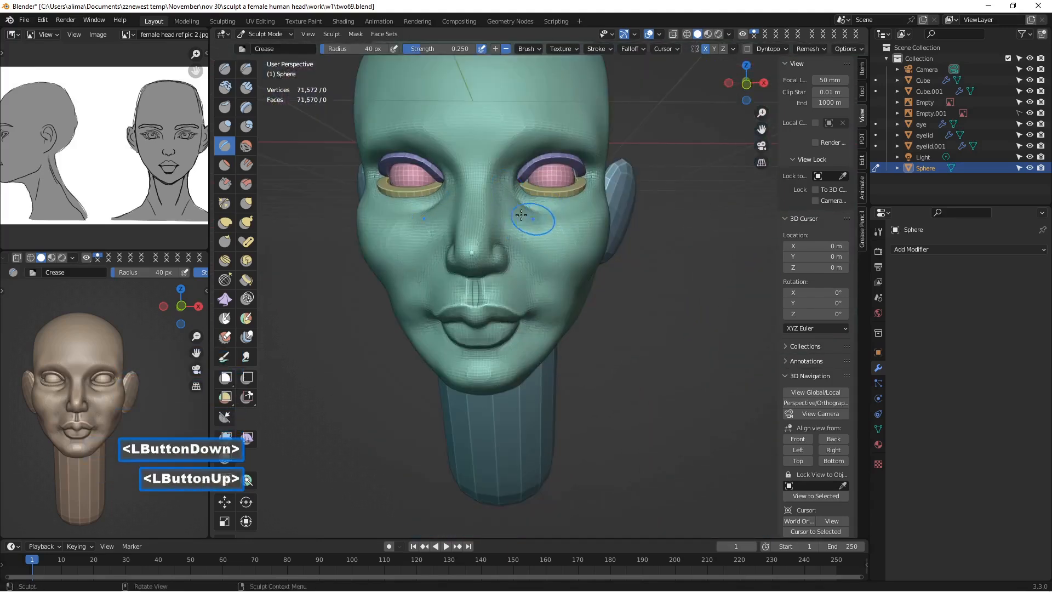
pyautogui.moveTo(540, 215)
pyautogui.mouseDown(button='middle')
pyautogui.moveTo(508, 179)
pyautogui.moveTo(428, 329)
pyautogui.mouseUp(button='middle')
pyautogui.moveTo(434, 357)
pyautogui.mouseDown()
pyautogui.moveTo(488, 354)
pyautogui.moveTo(515, 368)
pyautogui.mouseUp()
pyautogui.moveTo(515, 369)
pyautogui.mouseDown(button='middle')
pyautogui.moveTo(482, 362)
pyautogui.moveTo(513, 370)
pyautogui.moveTo(466, 376)
pyautogui.mouseUp(button='middle')
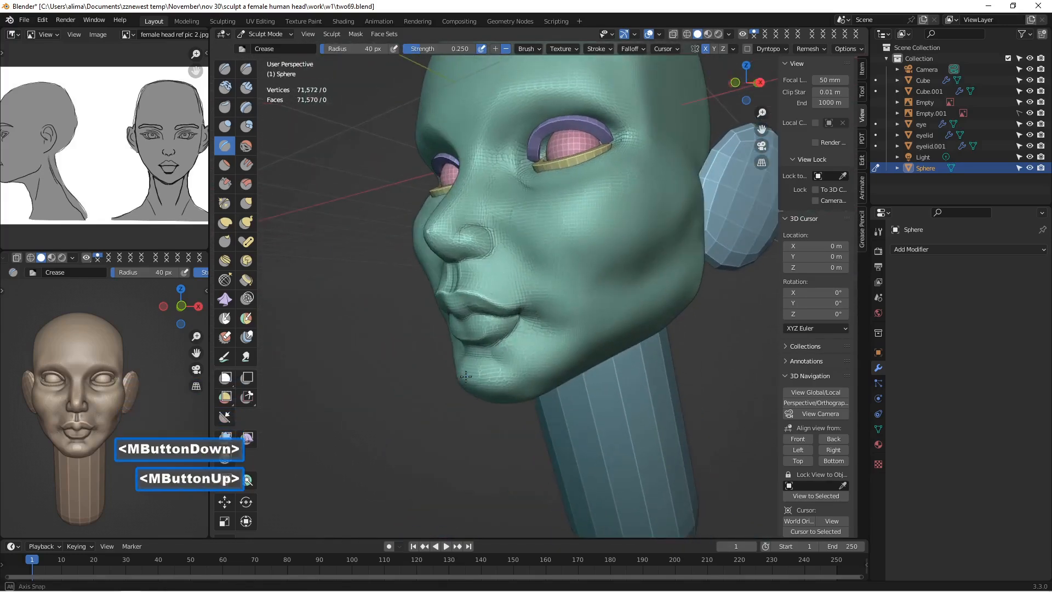
pyautogui.moveTo(624, 289); pyautogui.dragTo(588, 301)
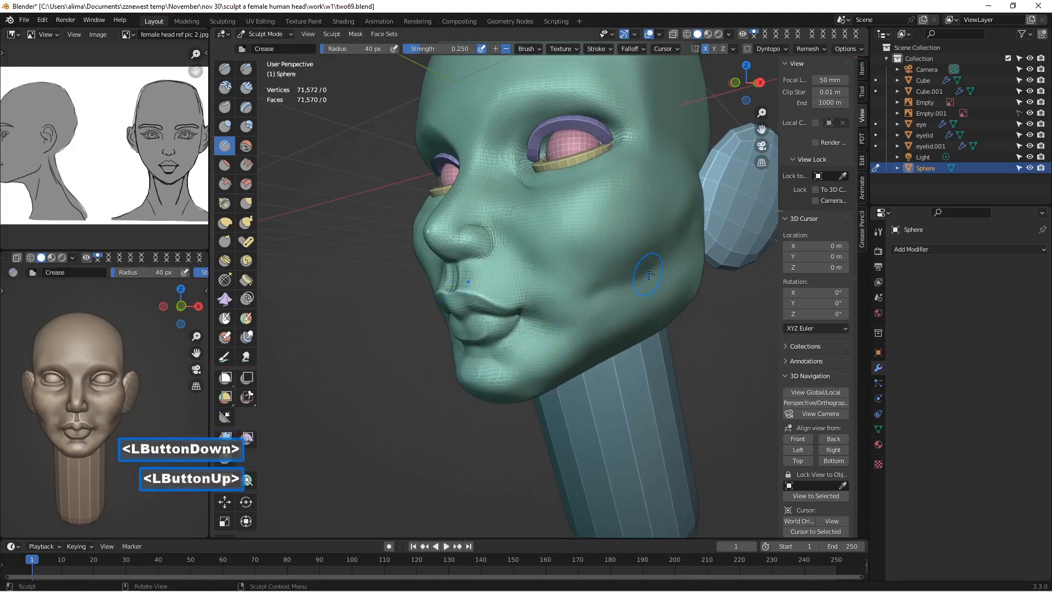
pyautogui.moveTo(649, 274)
pyautogui.mouseDown()
pyautogui.moveTo(689, 224)
pyautogui.moveTo(596, 291)
pyautogui.mouseUp()
pyautogui.moveTo(632, 278)
pyautogui.mouseDown(button='middle')
pyautogui.moveTo(641, 277)
pyautogui.moveTo(632, 277)
pyautogui.mouseUp(button='middle')
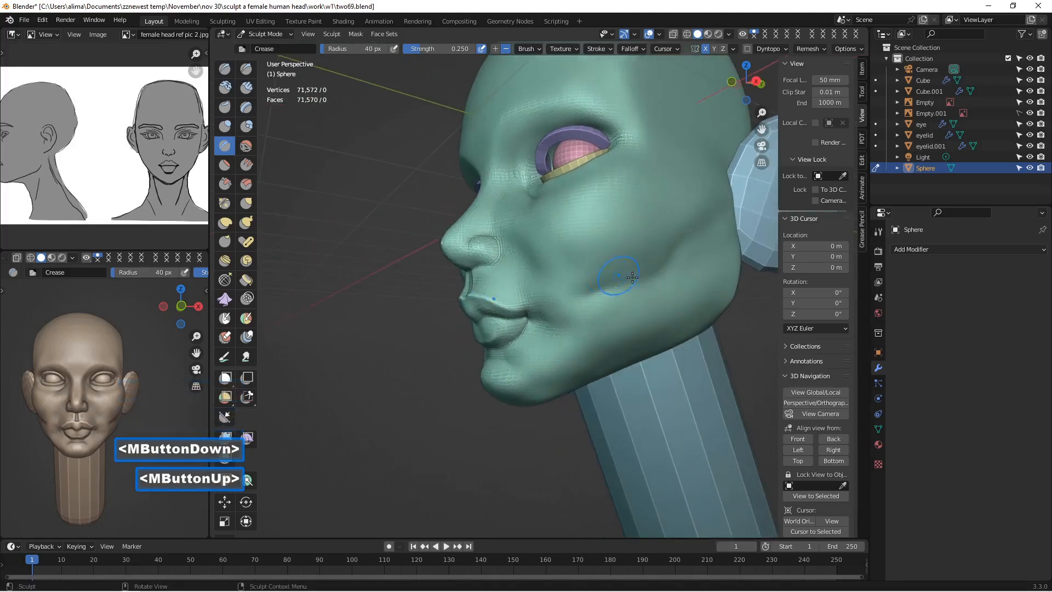
pyautogui.moveTo(653, 269); pyautogui.dragTo(683, 235)
pyautogui.moveTo(689, 230)
pyautogui.keyDown('shift'); pyautogui.mouseDown()
pyautogui.moveTo(647, 272)
pyautogui.moveTo(616, 288)
pyautogui.moveTo(585, 287)
pyautogui.moveTo(669, 243)
pyautogui.moveTo(664, 264)
pyautogui.moveTo(717, 222)
pyautogui.moveTo(694, 240)
pyautogui.mouseUp(); pyautogui.keyUp('shift')
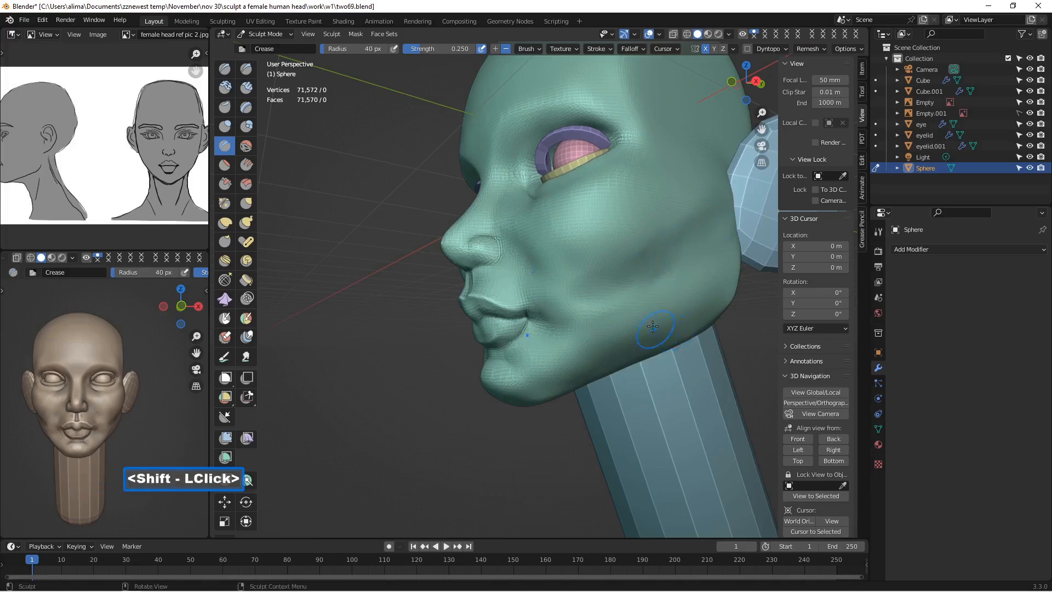
# Step: Save the file as the next incremental version, two70.blend
pyautogui.scroll(-2, 653, 326)
pyautogui.moveTo(630, 290); pyautogui.dragTo(716, 330, button='middle')
pyautogui.scroll(-1, 694, 301)
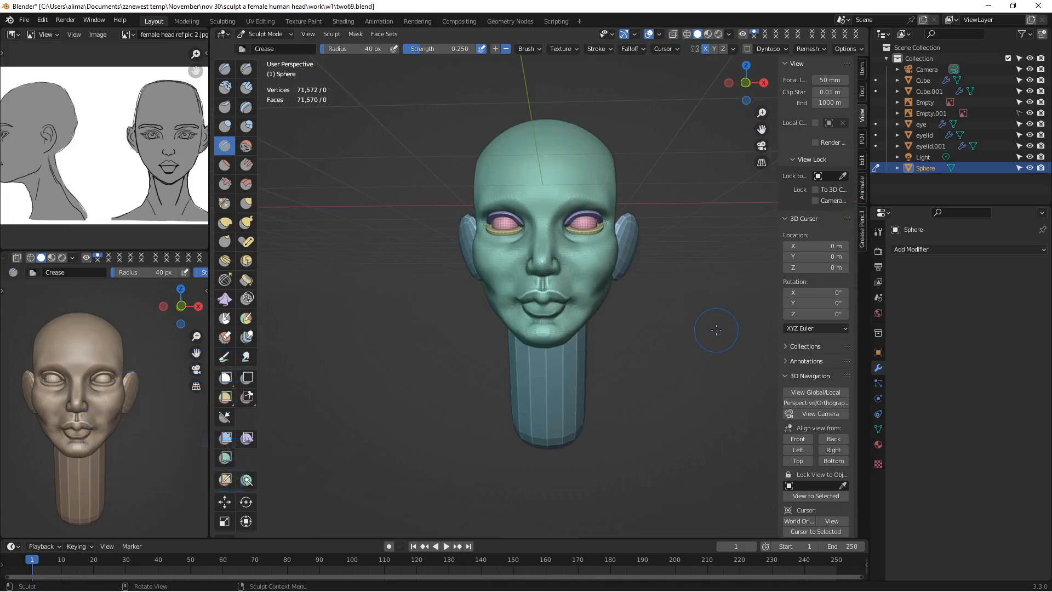
pyautogui.press('Insert')
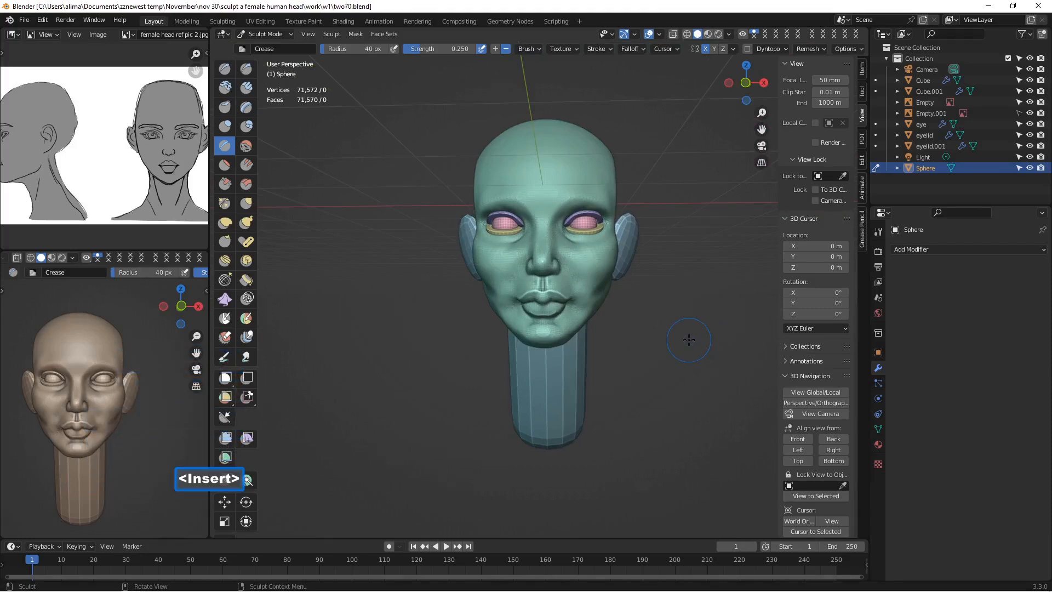
# Step: Voxel remesh the head at a voxel size of 0.008 m
pyautogui.scroll(2, 689, 340)
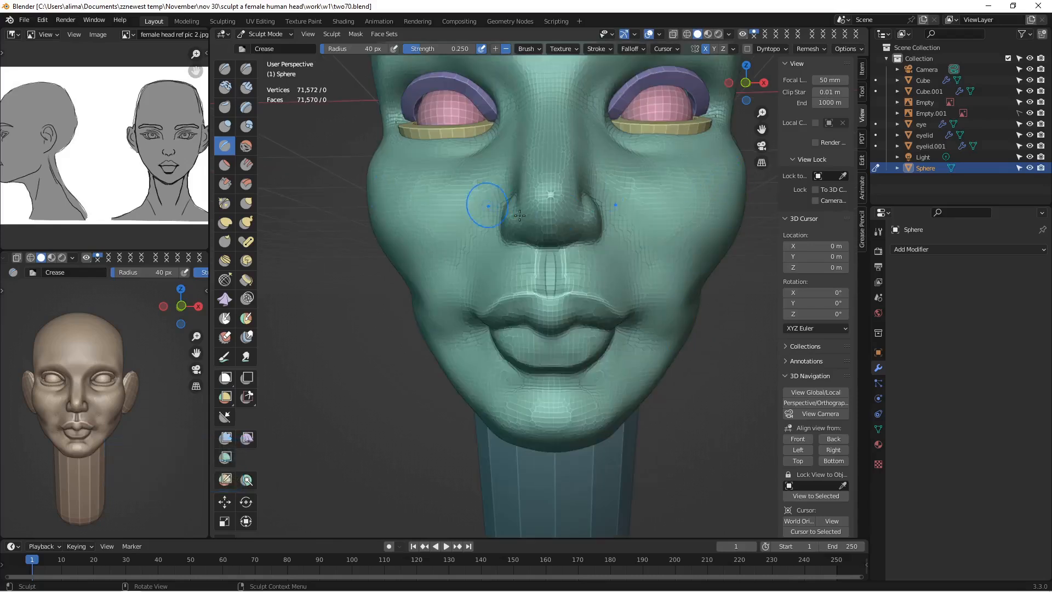
pyautogui.scroll(-2, 520, 216)
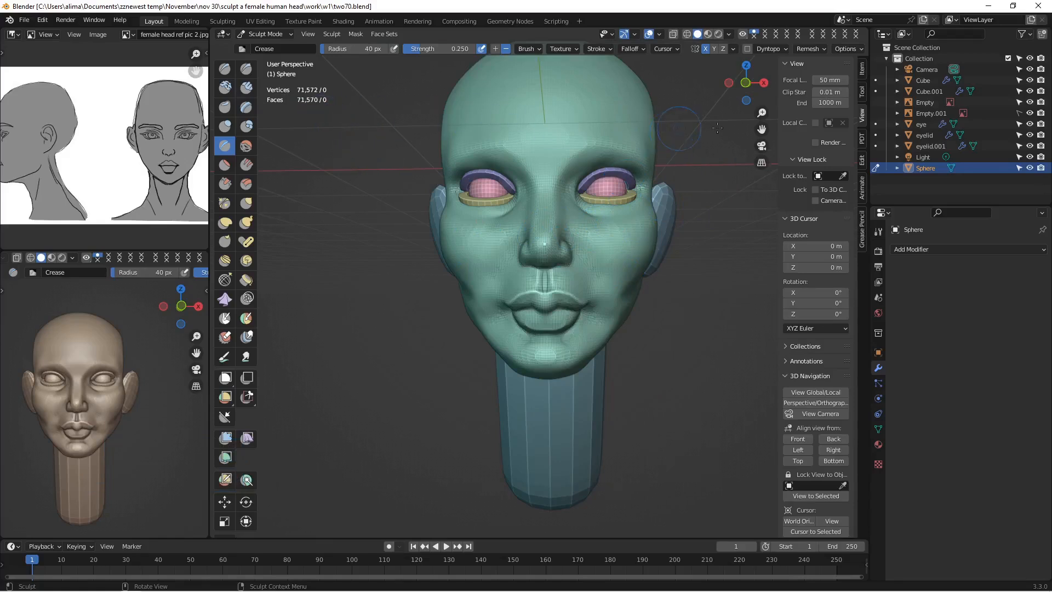
pyautogui.moveTo(759, 130); pyautogui.dragTo(647, 153)
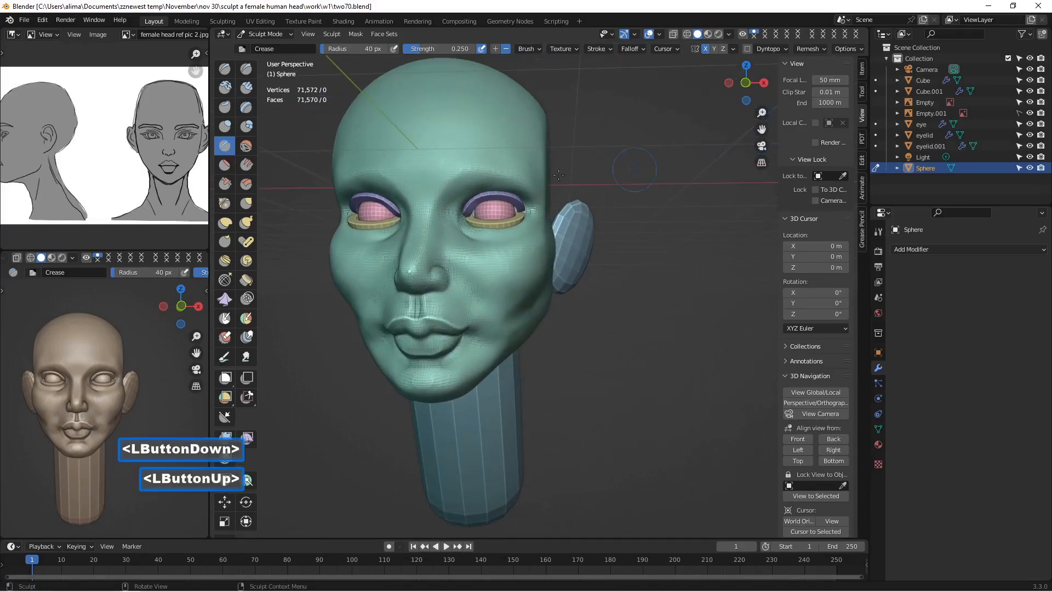
pyautogui.moveTo(563, 178); pyautogui.dragTo(569, 176, button='middle')
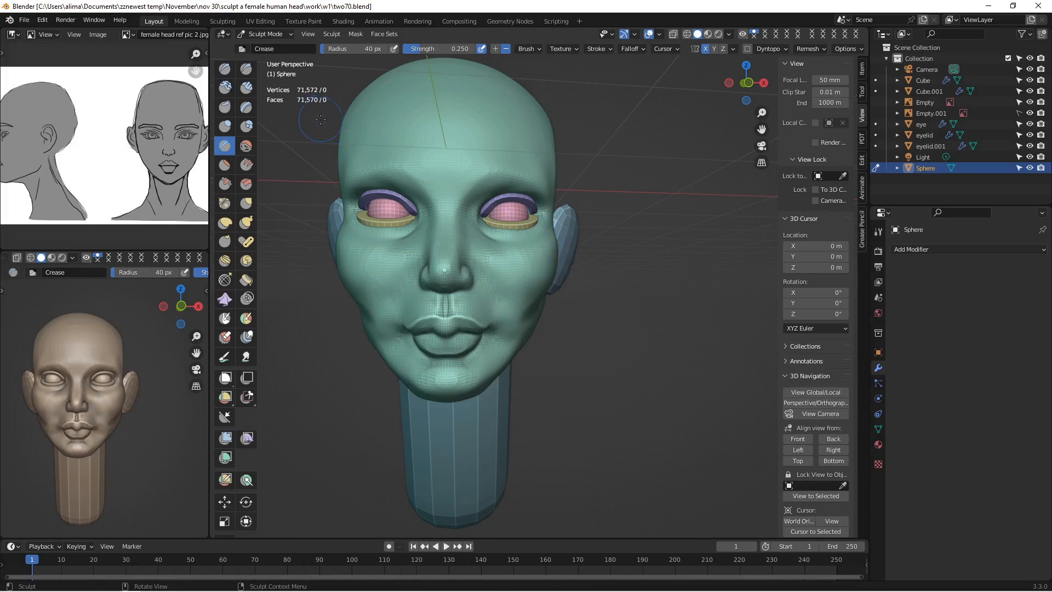
pyautogui.scroll(-2, 634, 267)
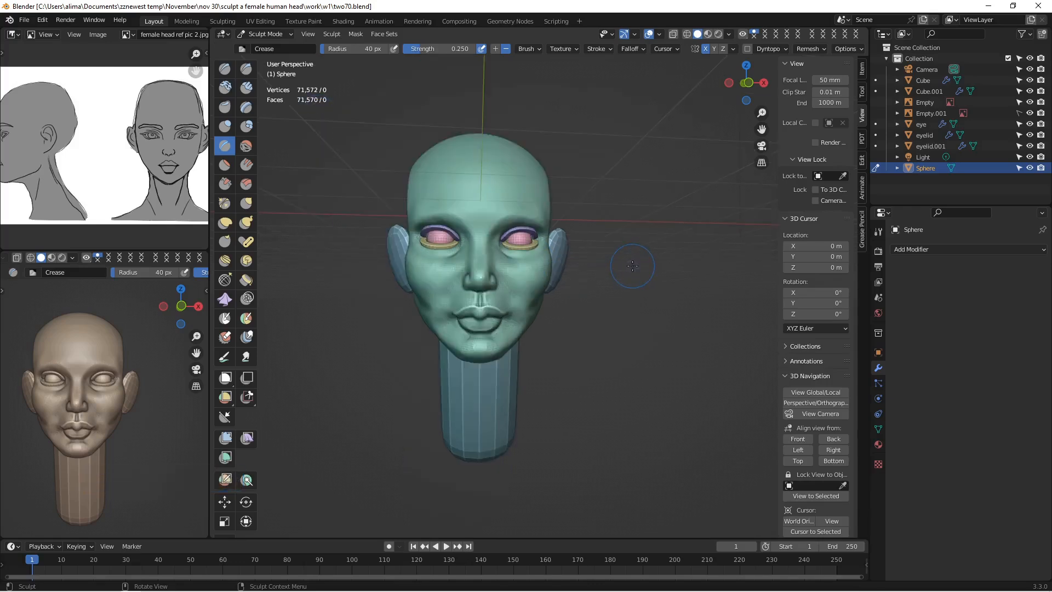
pyautogui.moveTo(762, 129)
pyautogui.mouseDown()
pyautogui.moveTo(734, 134)
pyautogui.moveTo(759, 130)
pyautogui.mouseUp()
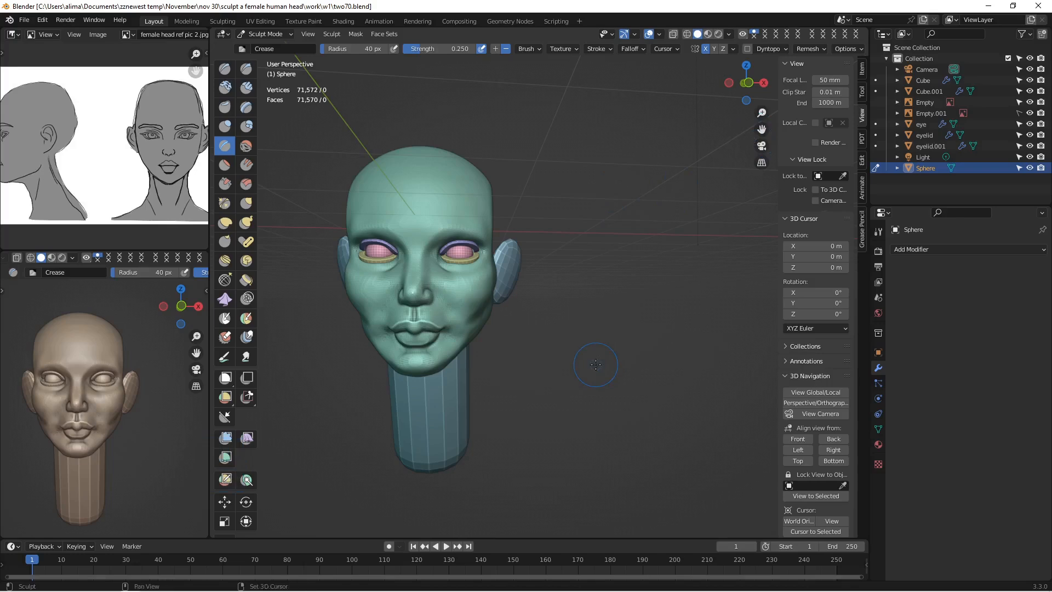
pyautogui.press('r')
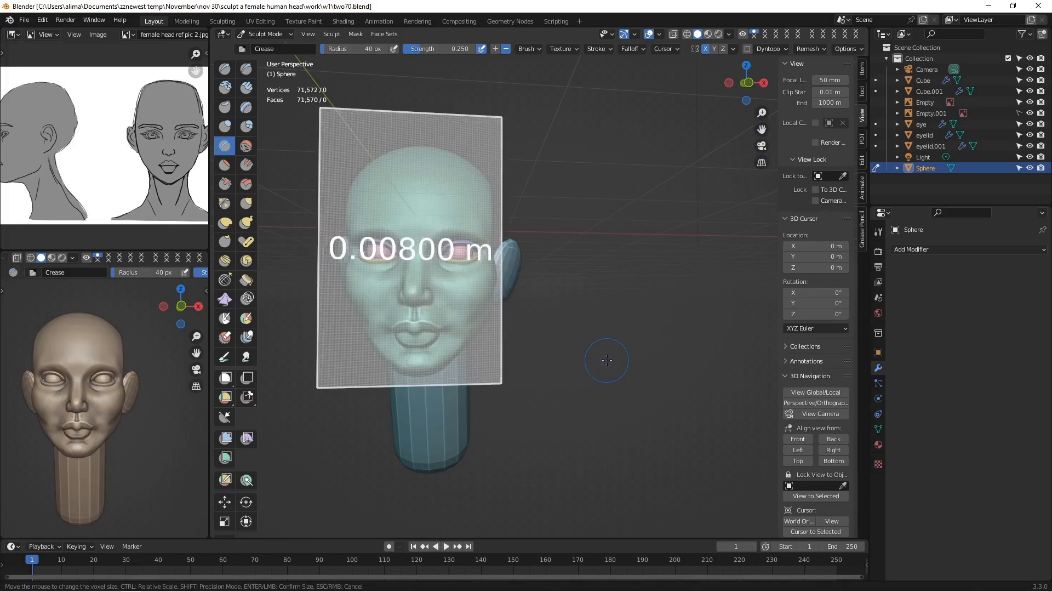
pyautogui.click(607, 360)
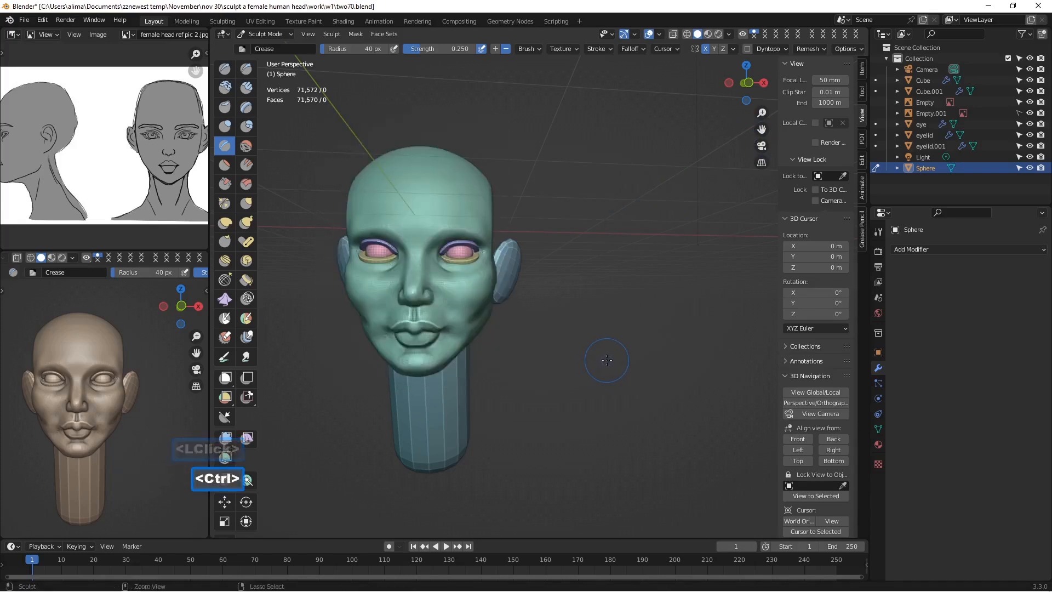
pyautogui.hotkey('ctrl', 'r')
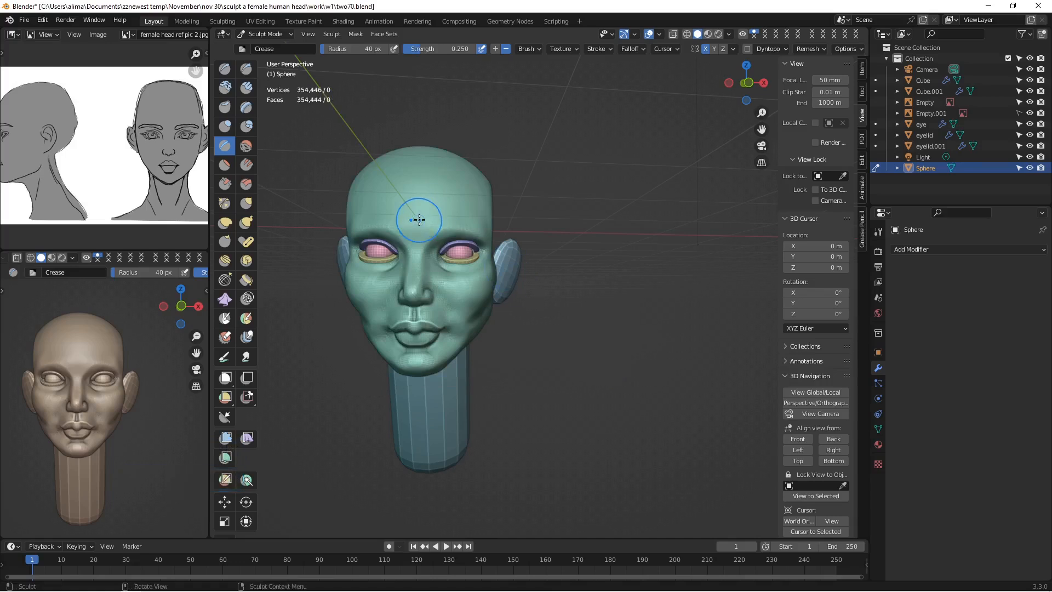
# Step: Remesh the head again with a larger voxel size to lower its density
pyautogui.scroll(3, 422, 214)
pyautogui.moveTo(770, 127); pyautogui.dragTo(730, 149)
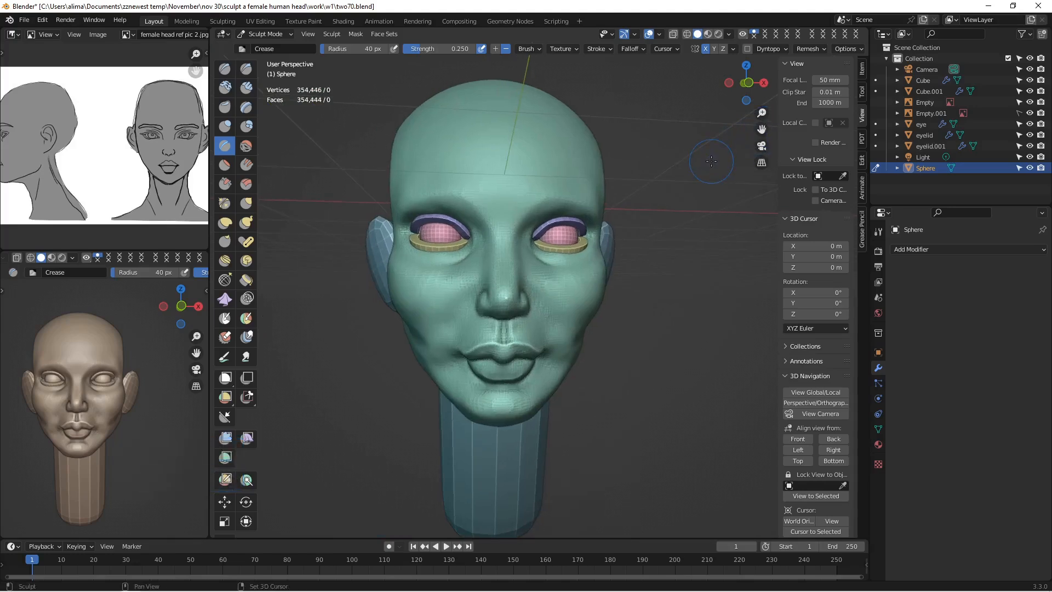
pyautogui.press('r')
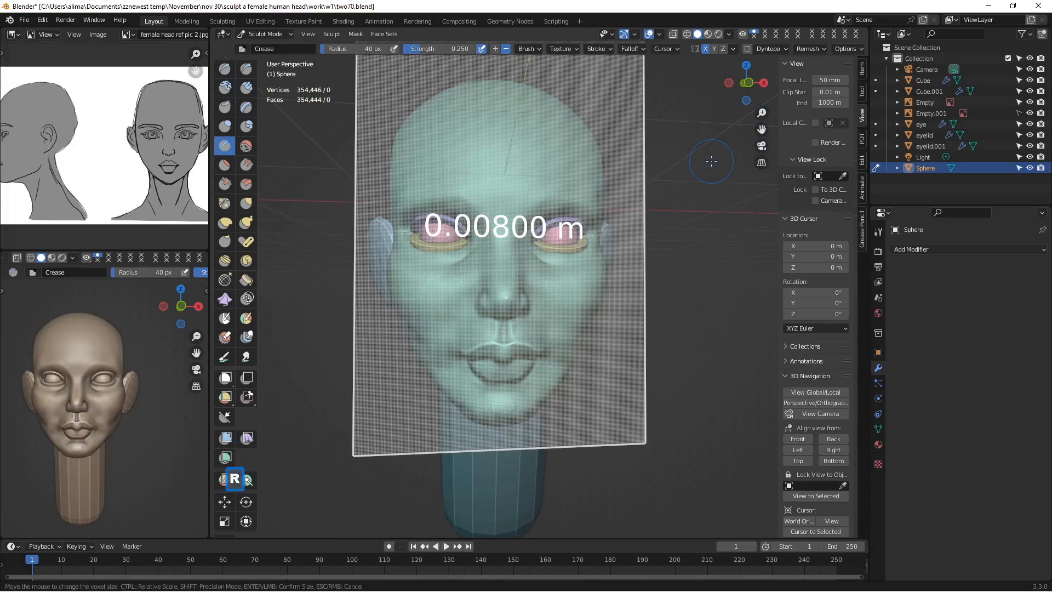
pyautogui.click(710, 163)
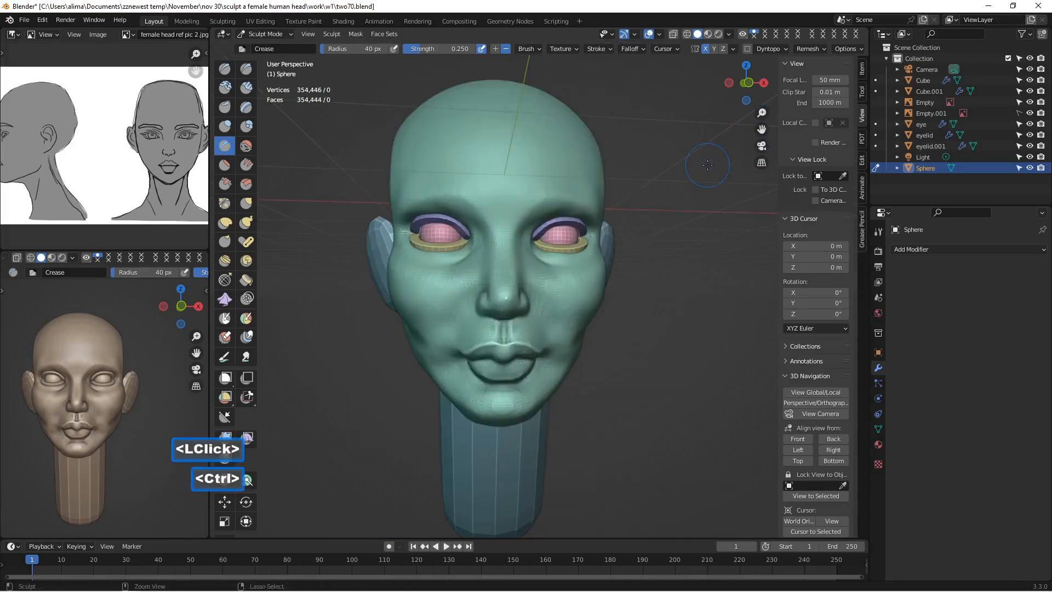
pyautogui.hotkey('ctrl', 'r')
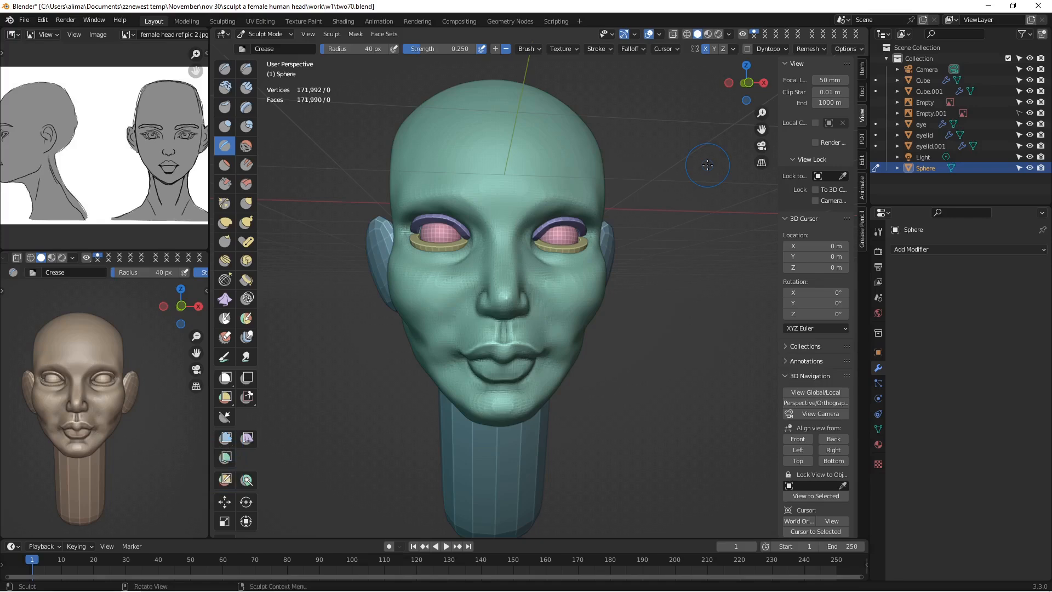
# Step: Remesh the head with a slightly finer voxel size and save the file incrementally as two72.blend
pyautogui.moveTo(707, 165); pyautogui.dragTo(660, 167, button='middle')
pyautogui.press('r')
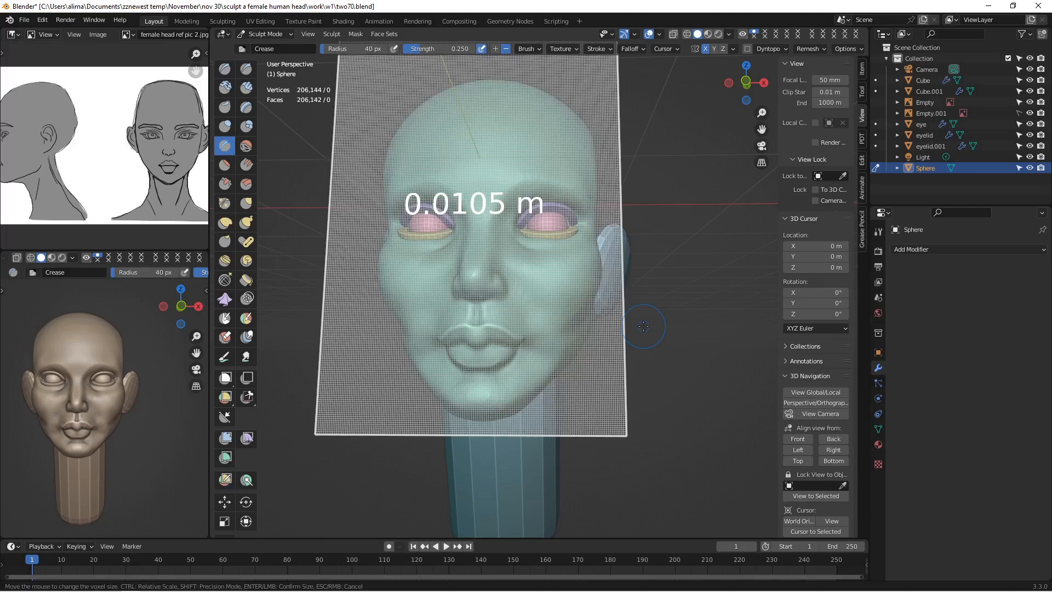
pyautogui.click(644, 325)
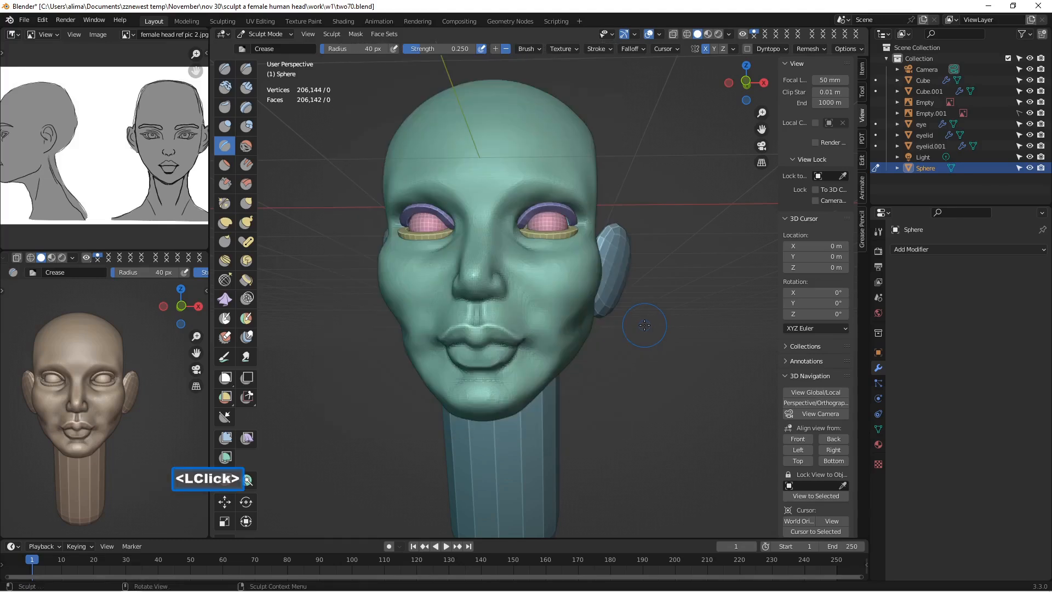
pyautogui.hotkey('ctrl', 'r')
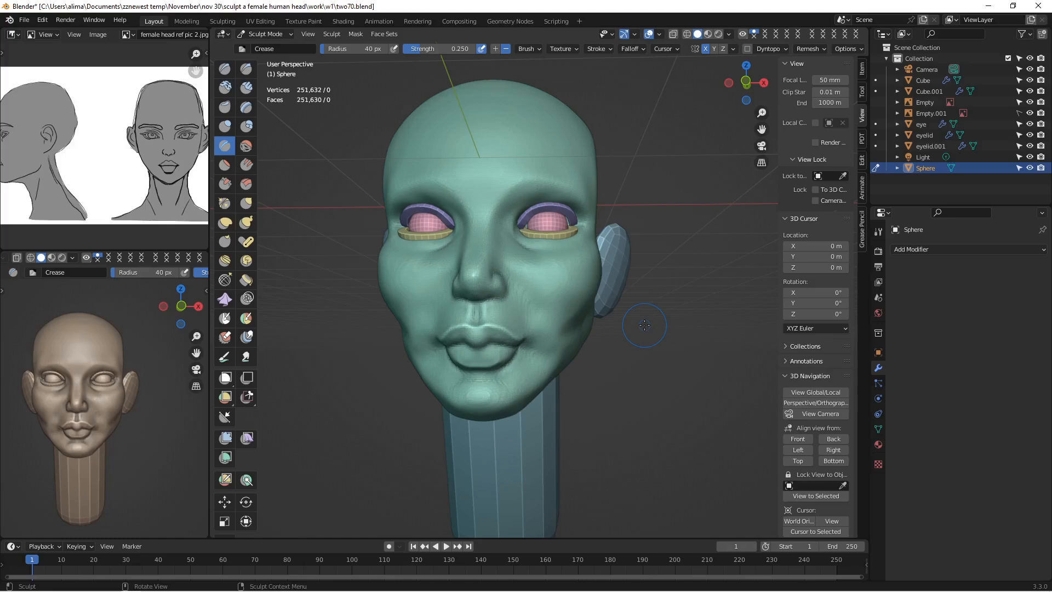
pyautogui.press('Insert')
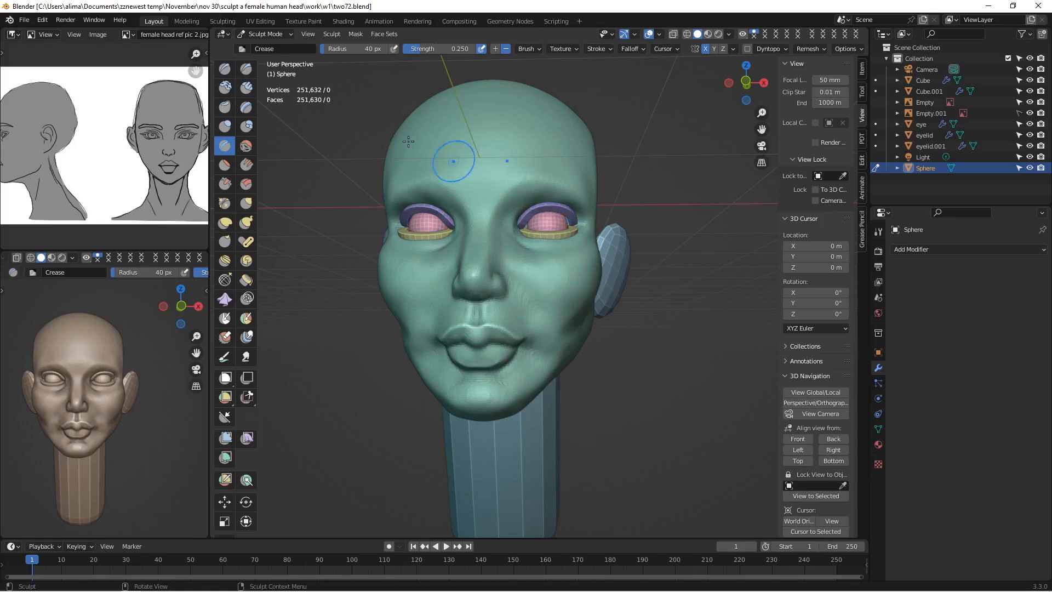
# Step: Switch to Object Mode and apply all modifiers on the lower and upper eyelid objects
pyautogui.click(290, 34)
pyautogui.click(254, 47)
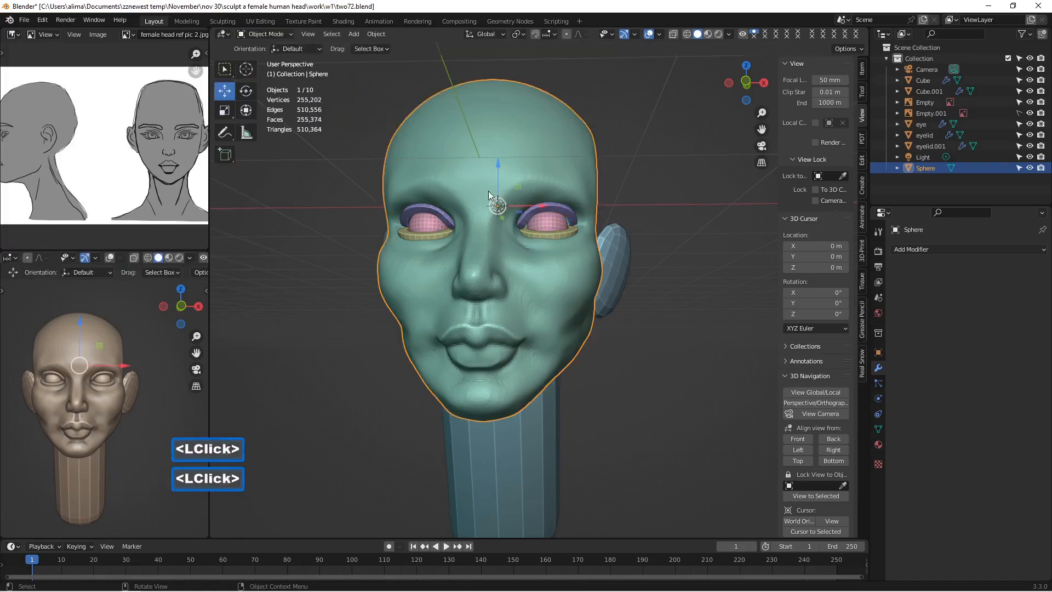
pyautogui.click(559, 235)
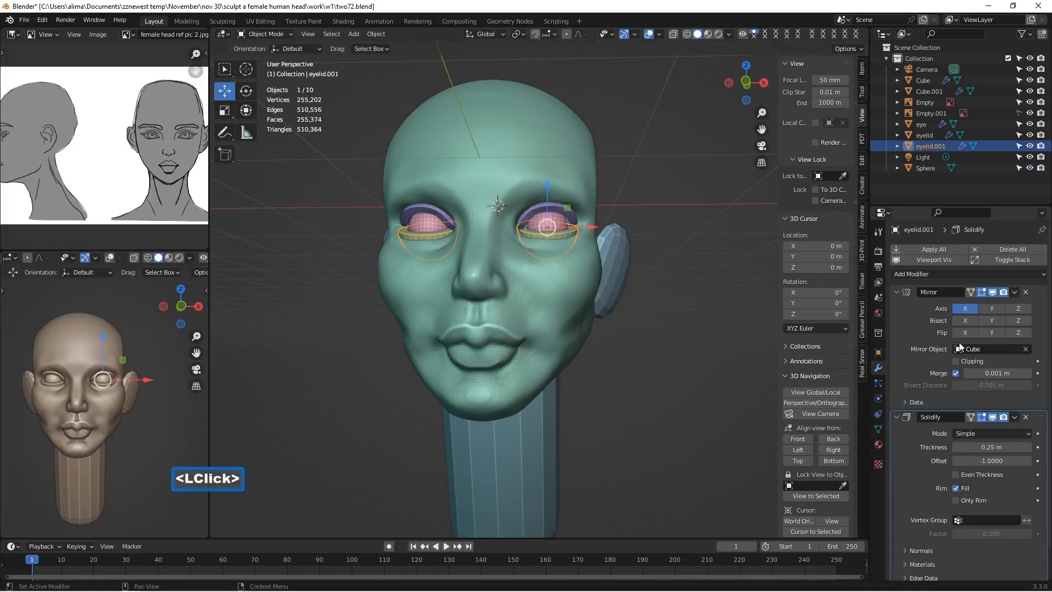
pyautogui.click(930, 250)
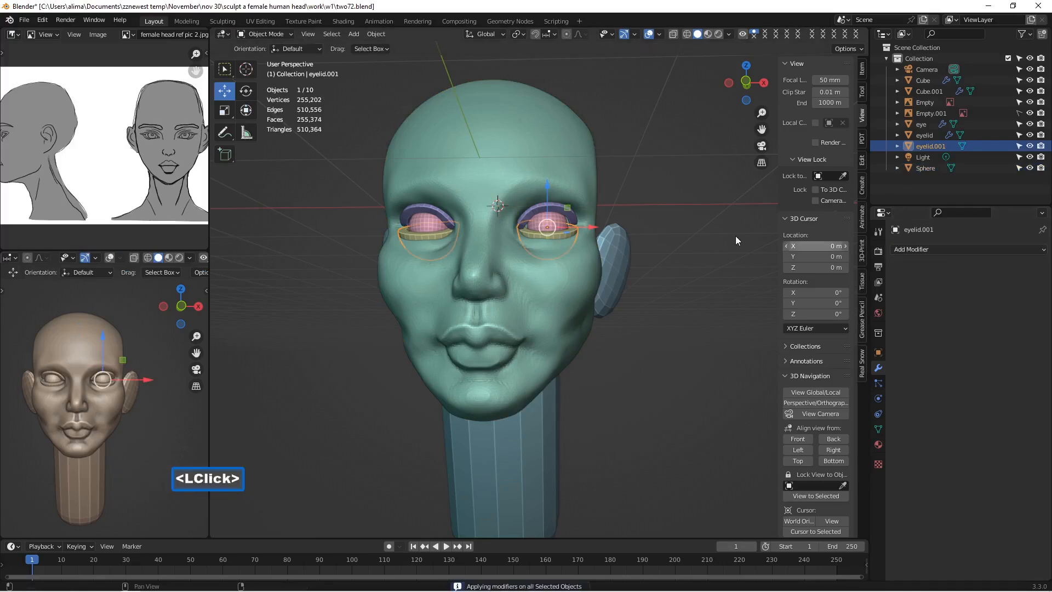
pyautogui.click(553, 205)
pyautogui.click(928, 248)
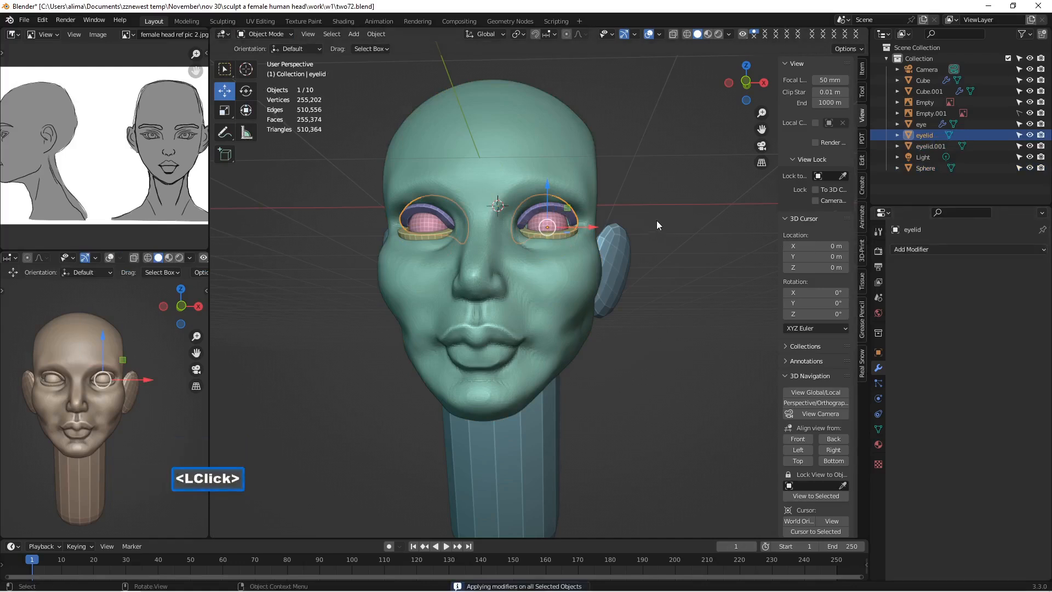
# Step: Make the eye object unselectable in the scene
pyautogui.click(552, 218)
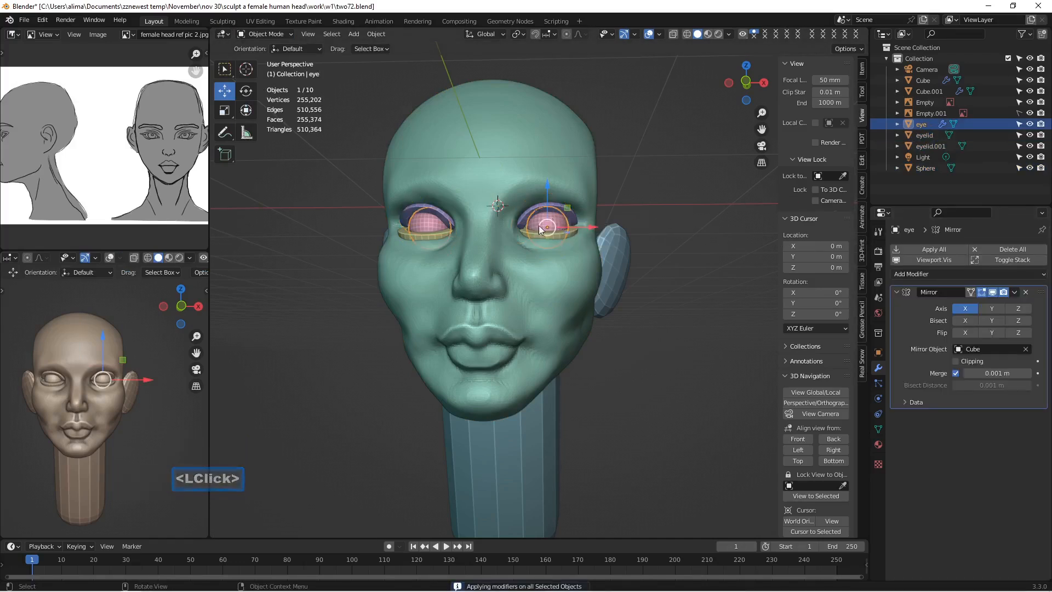
pyautogui.click(1019, 125)
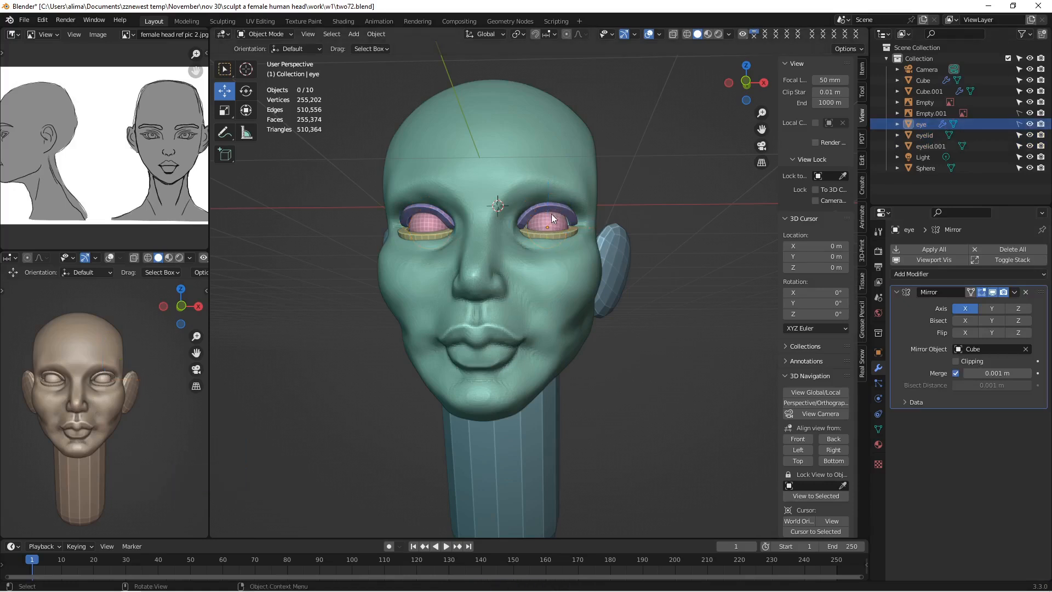
# Step: Join the lower and upper eyelid objects into the head mesh and save the file incrementally as two73.blend
pyautogui.click(555, 237)
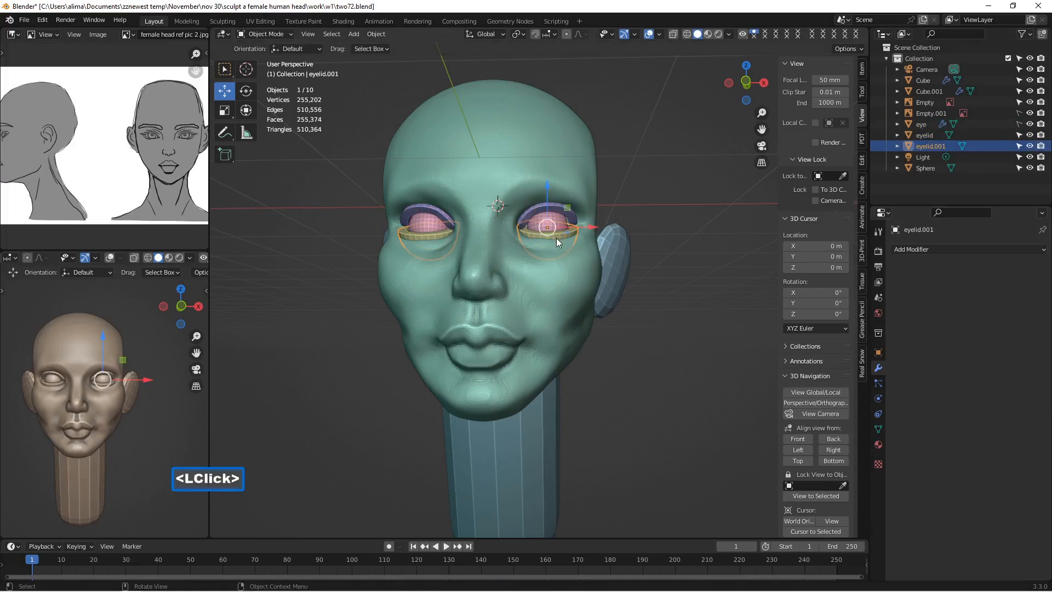
pyautogui.keyDown('shift'); pyautogui.click(558, 206); pyautogui.keyUp('shift')
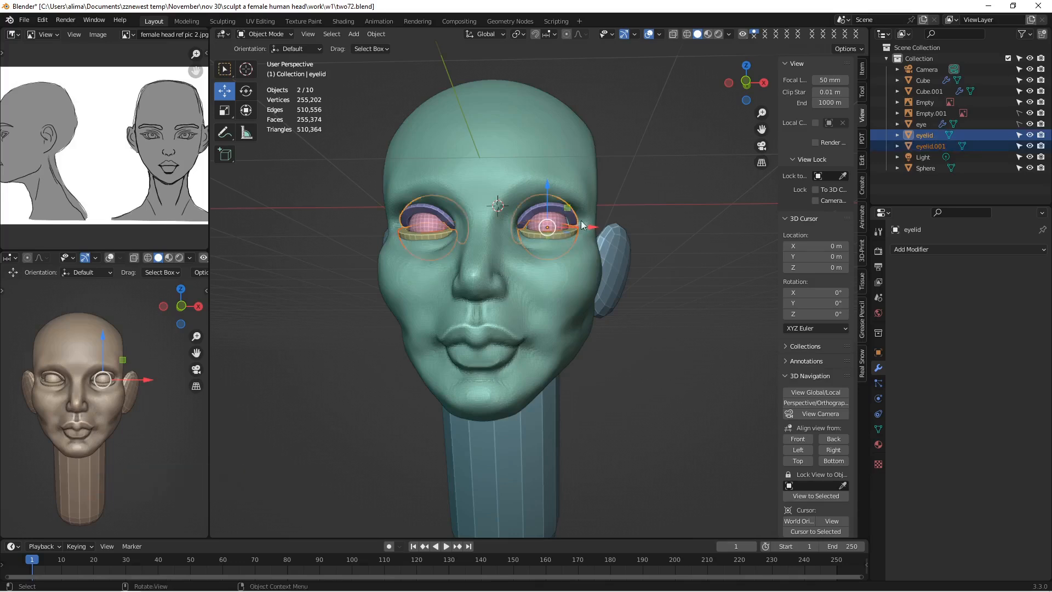
pyautogui.keyDown('shift'); pyautogui.click(571, 160); pyautogui.keyUp('shift')
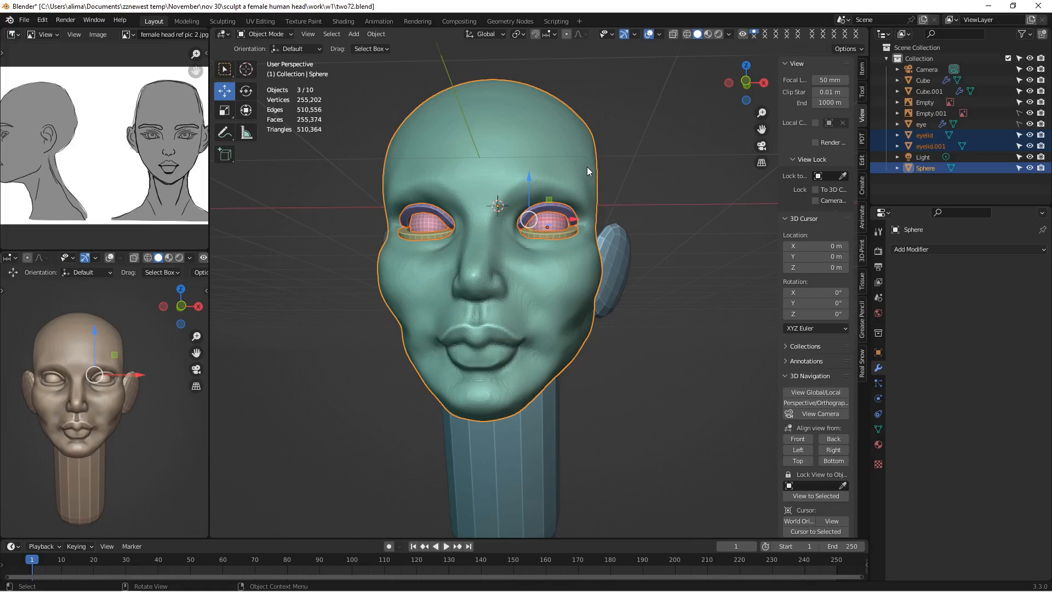
pyautogui.press('ctrl')
pyautogui.hotkey('ctrl', 'j')
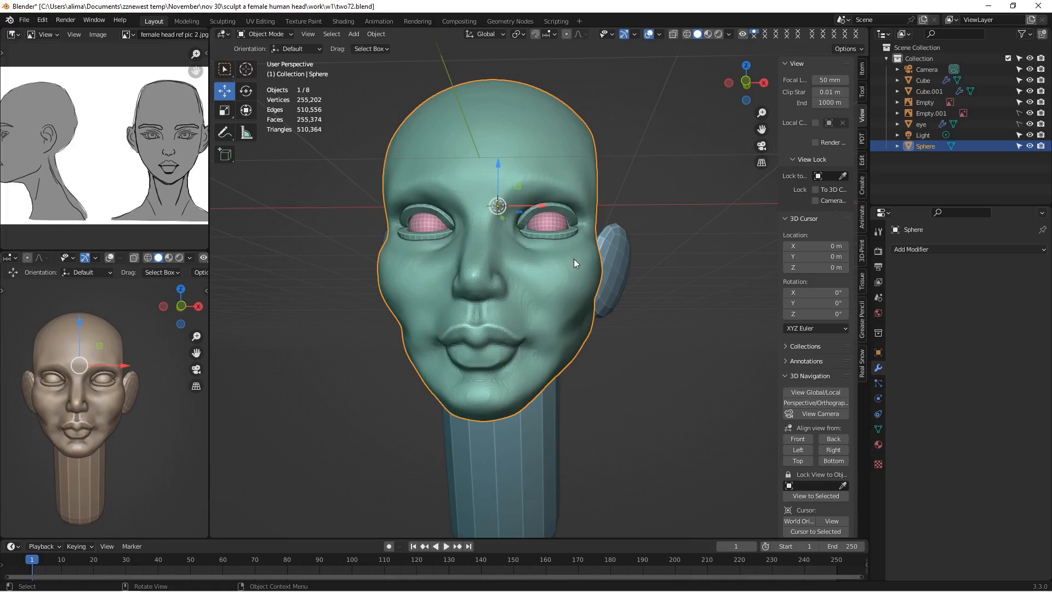
pyautogui.press('Insert')
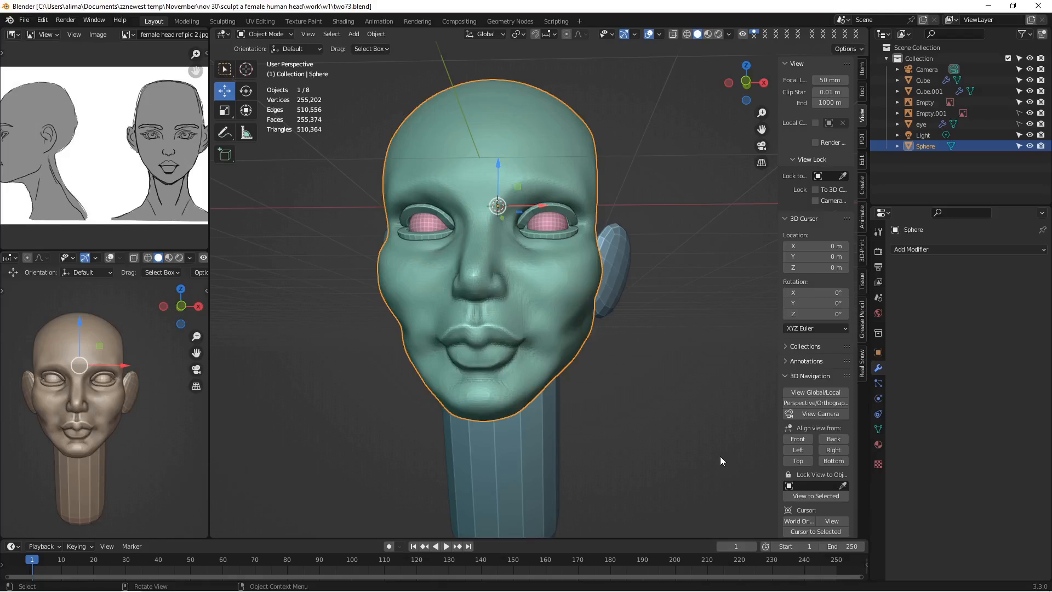
# Step: Switch the joined head to Sculpt Mode and create a single face set from all visible geometry
pyautogui.click(264, 34)
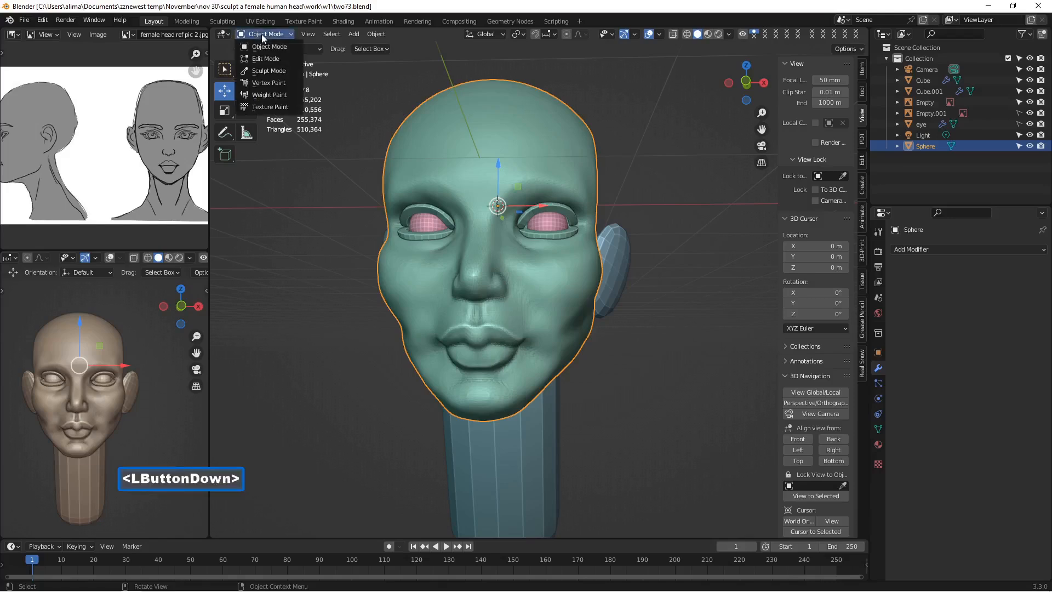
pyautogui.click(274, 71)
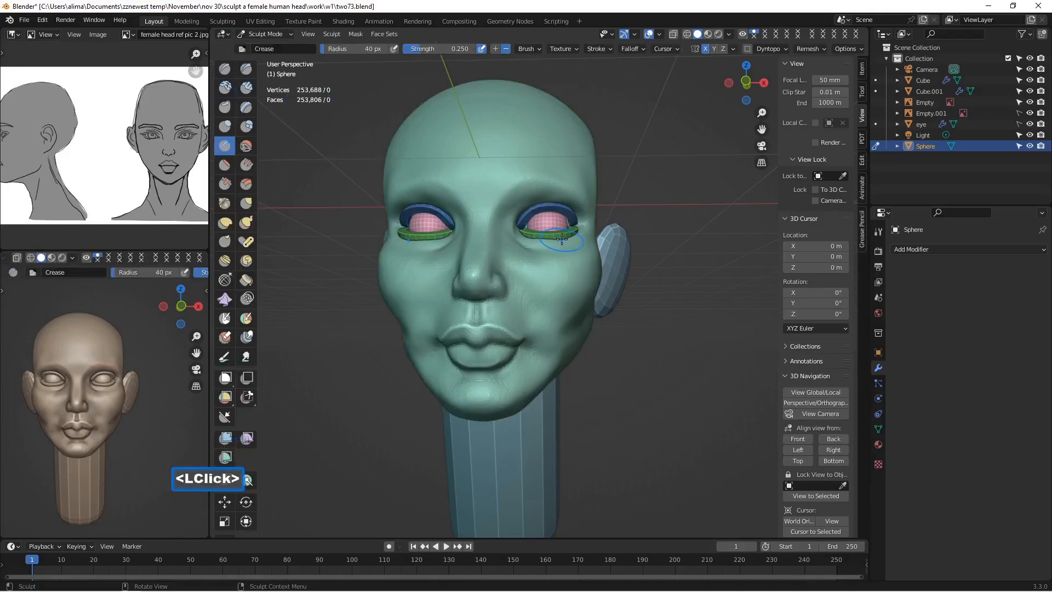
pyautogui.scroll(3, 557, 239)
pyautogui.scroll(-4, 540, 188)
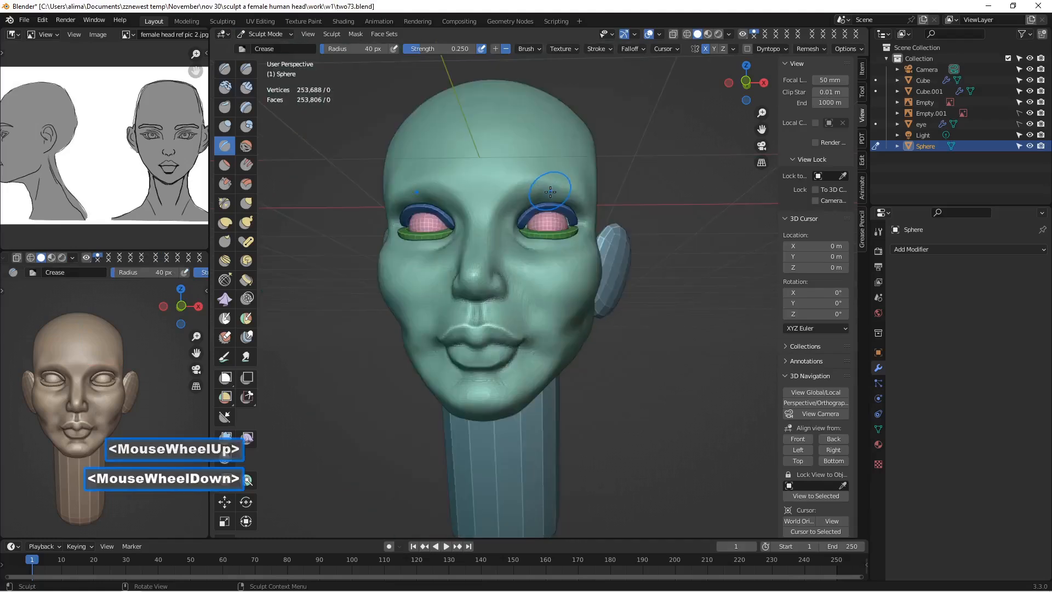
pyautogui.moveTo(540, 247); pyautogui.dragTo(539, 256, button='middle')
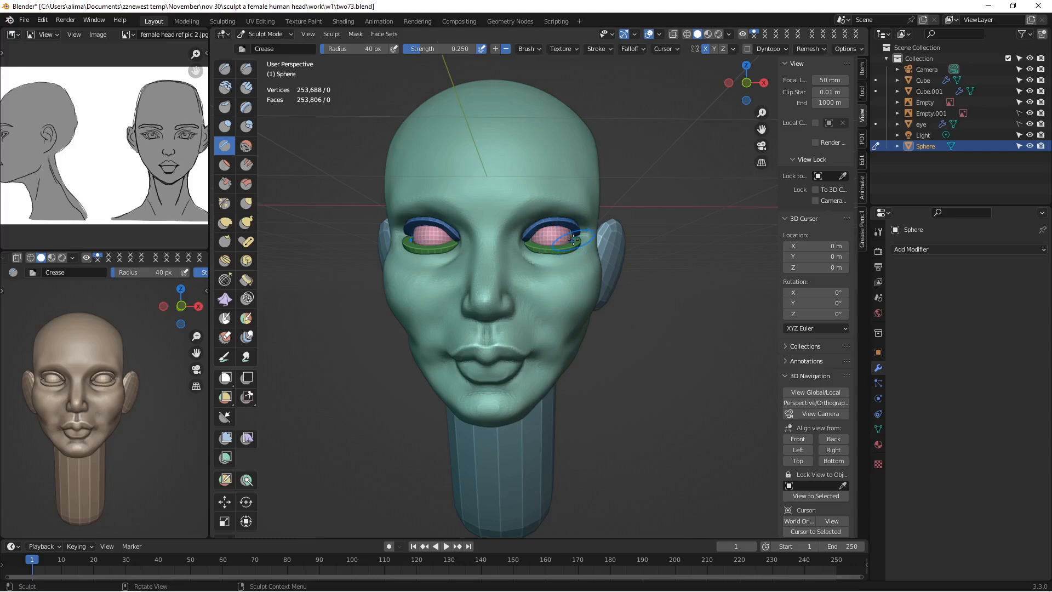
pyautogui.scroll(3, 573, 240)
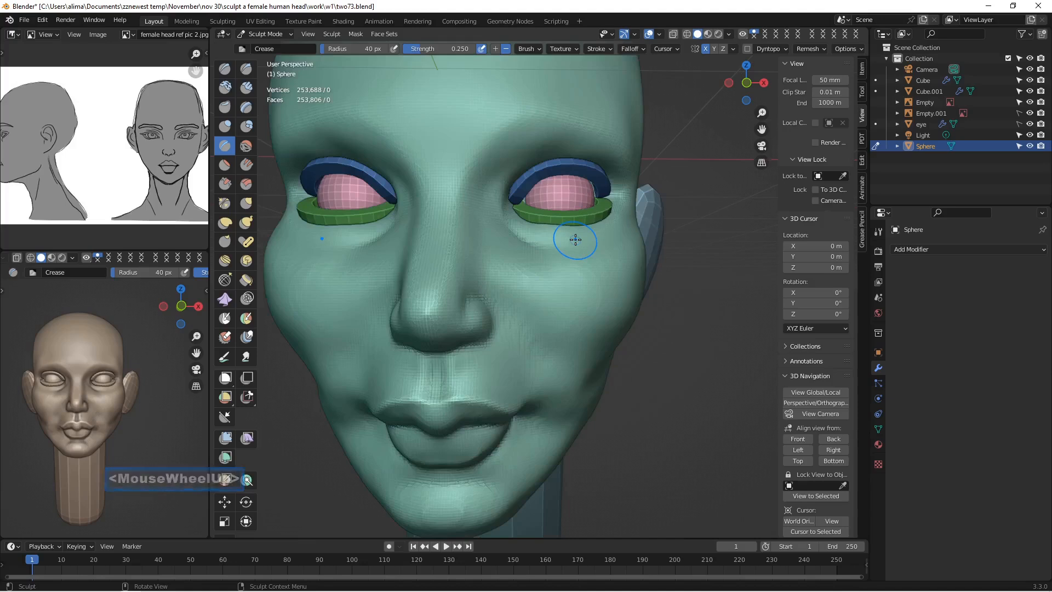
pyautogui.scroll(-3, 585, 235)
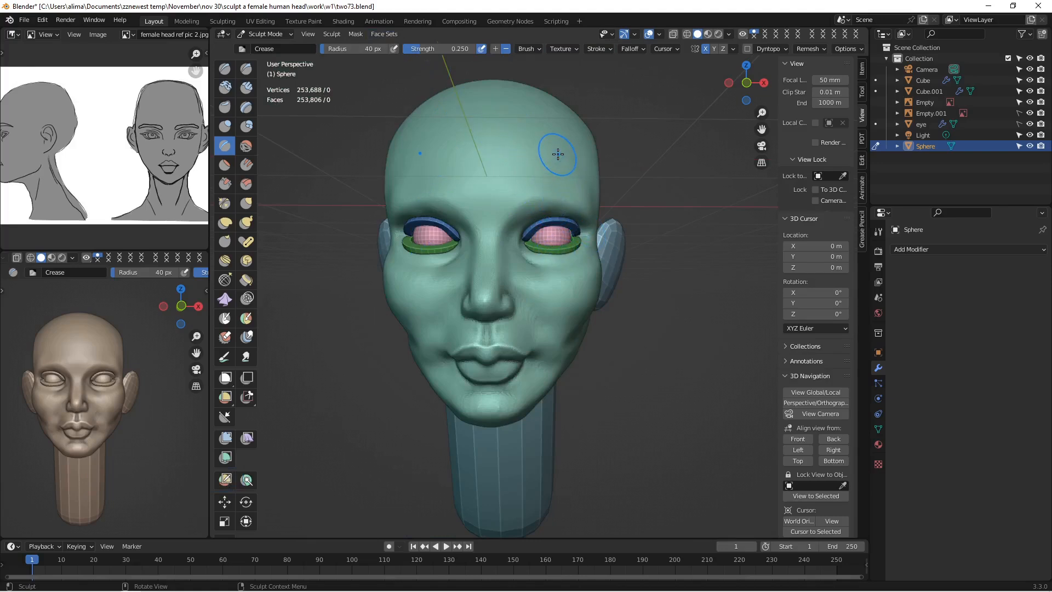
pyautogui.click(392, 34)
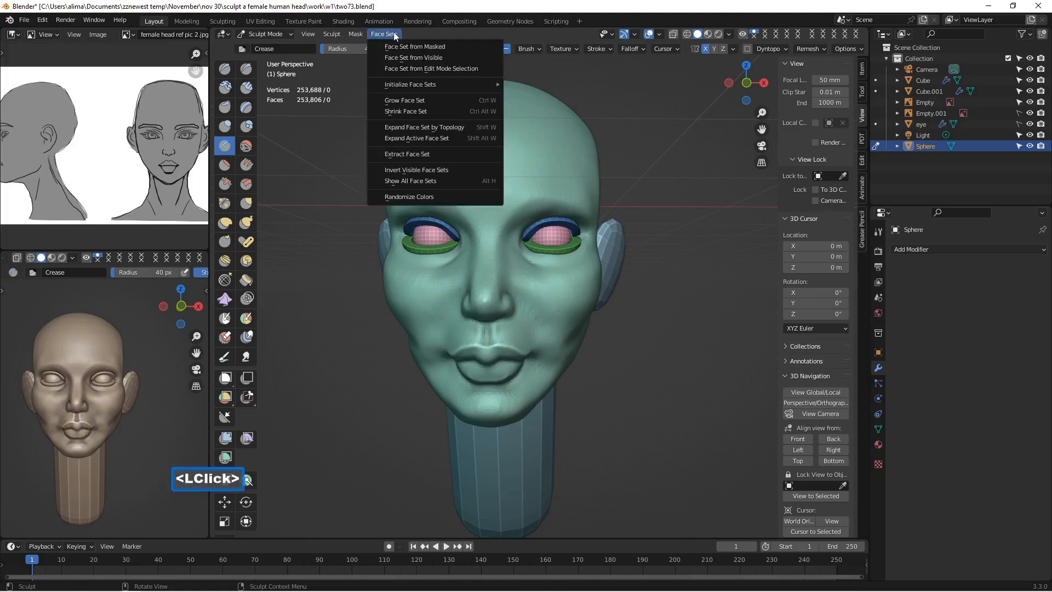
pyautogui.click(466, 58)
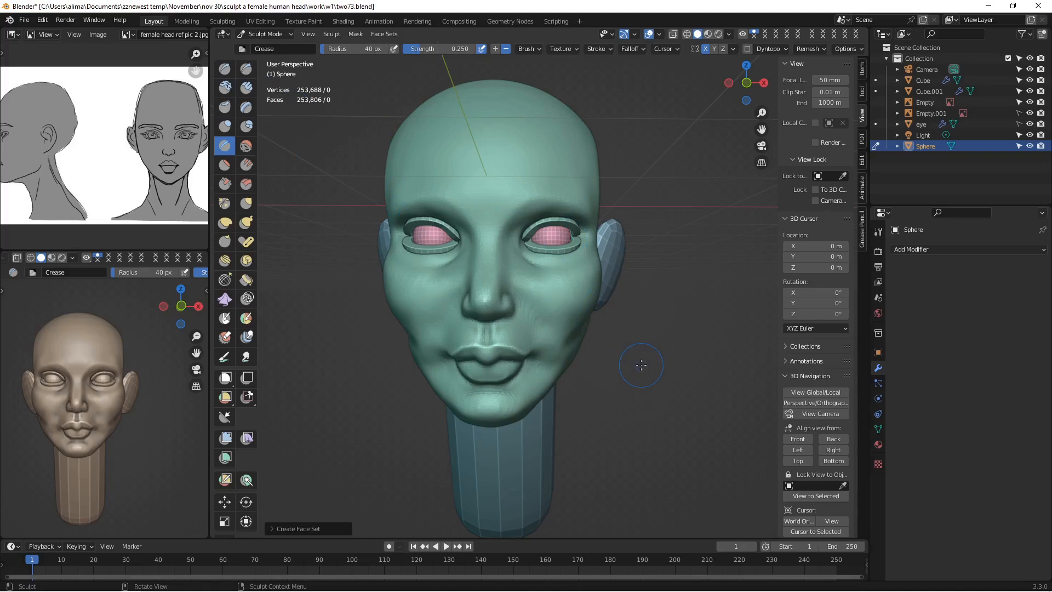
# Step: Voxel remesh the head to fuse the eyelids with it and save the file incrementally as two74.blend
pyautogui.press('ctrl')
pyautogui.hotkey('ctrl', 'r')
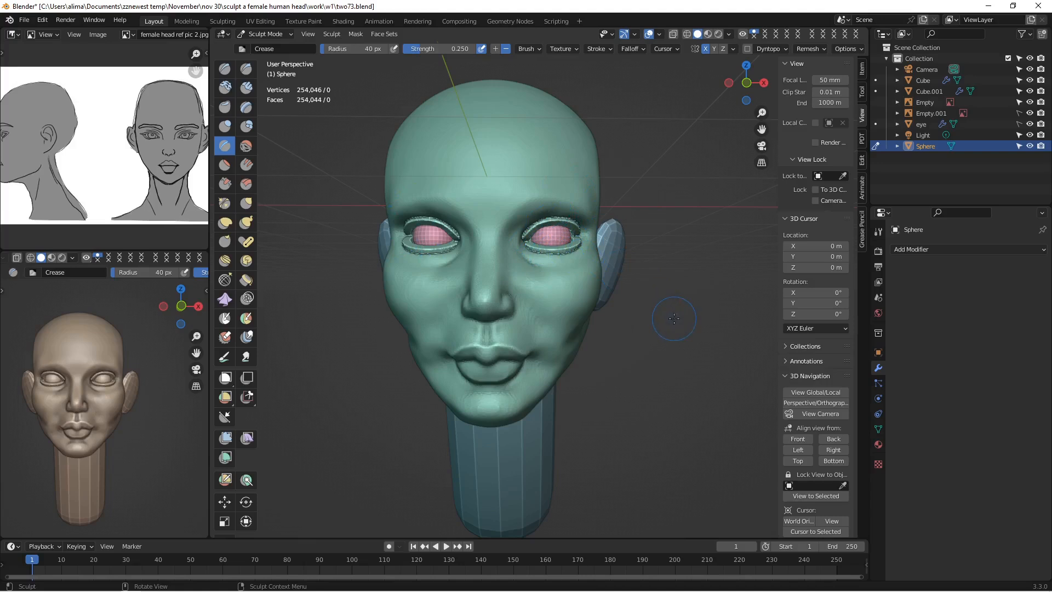
pyautogui.press('Insert')
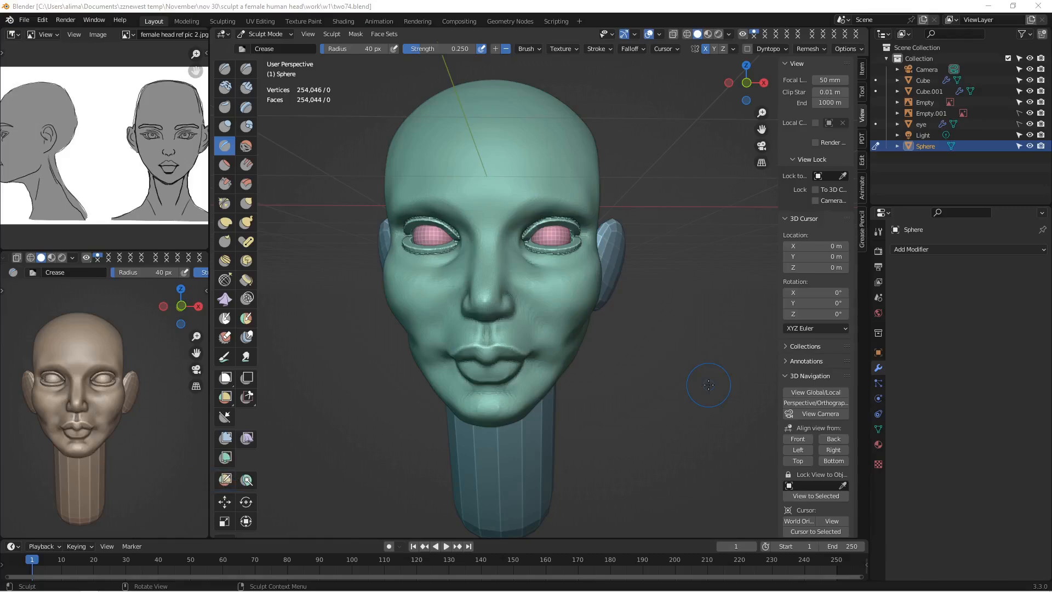
# Step: From the front view, crease the nostril edges under the nose using the Crease brush with a 20 px radius
pyautogui.click(798, 439)
pyautogui.scroll(7, 551, 393)
pyautogui.scroll(1, 551, 393)
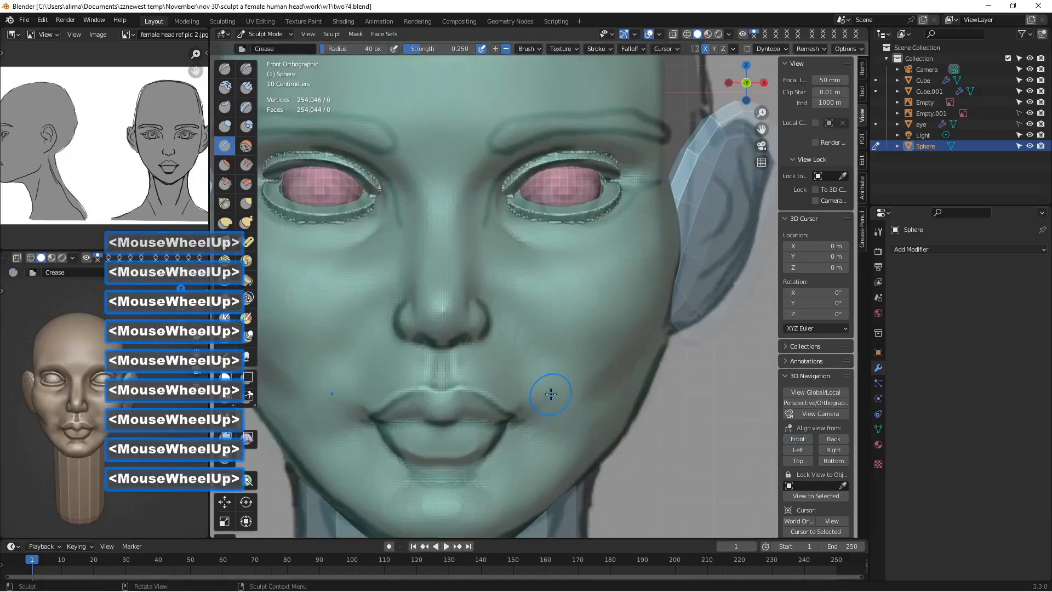
pyautogui.click(222, 147)
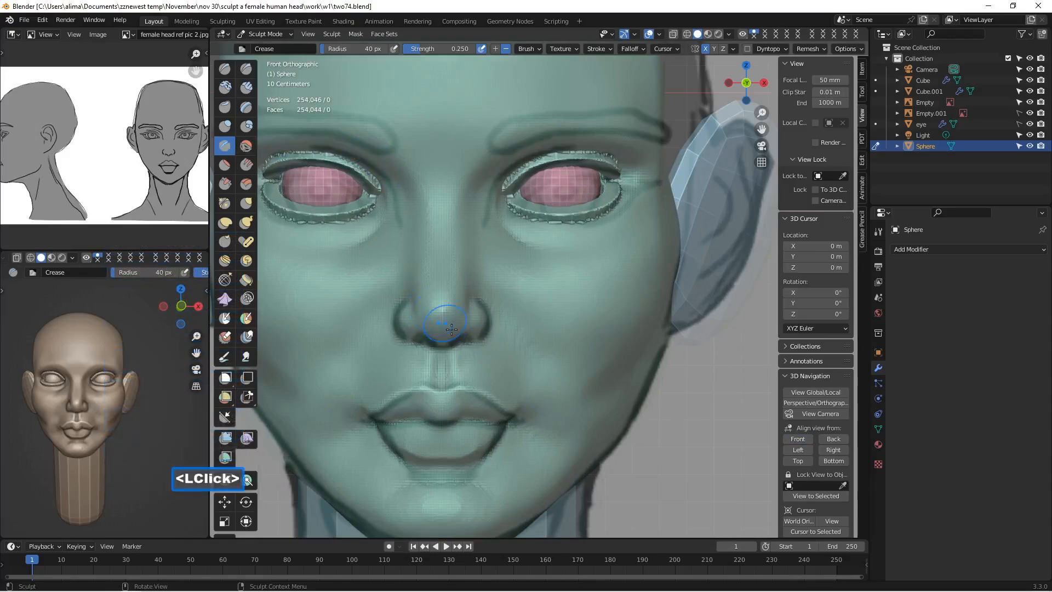
pyautogui.press('f')
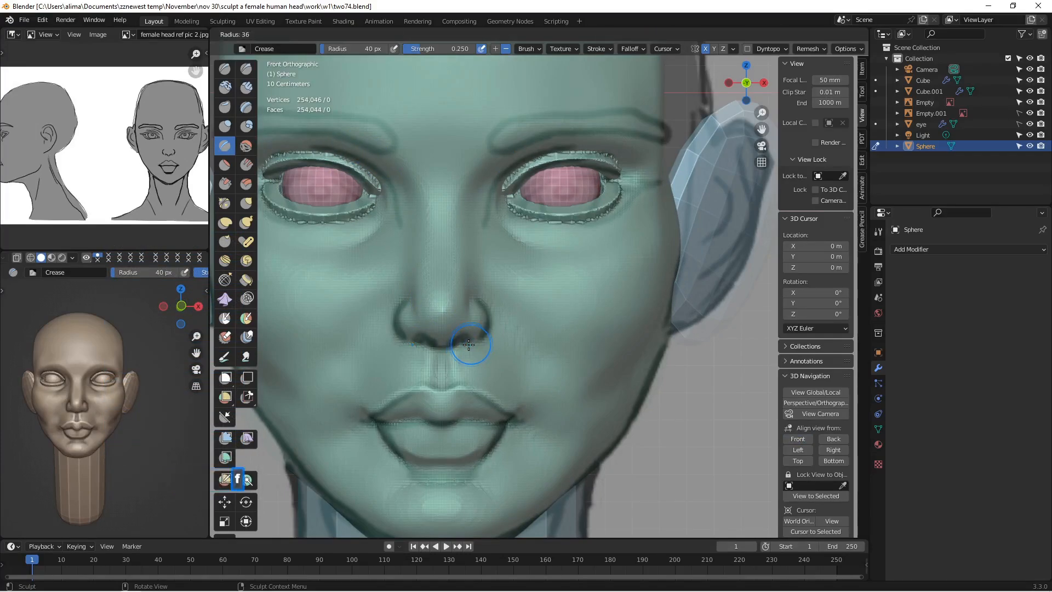
pyautogui.click(465, 349)
pyautogui.scroll(2, 464, 352)
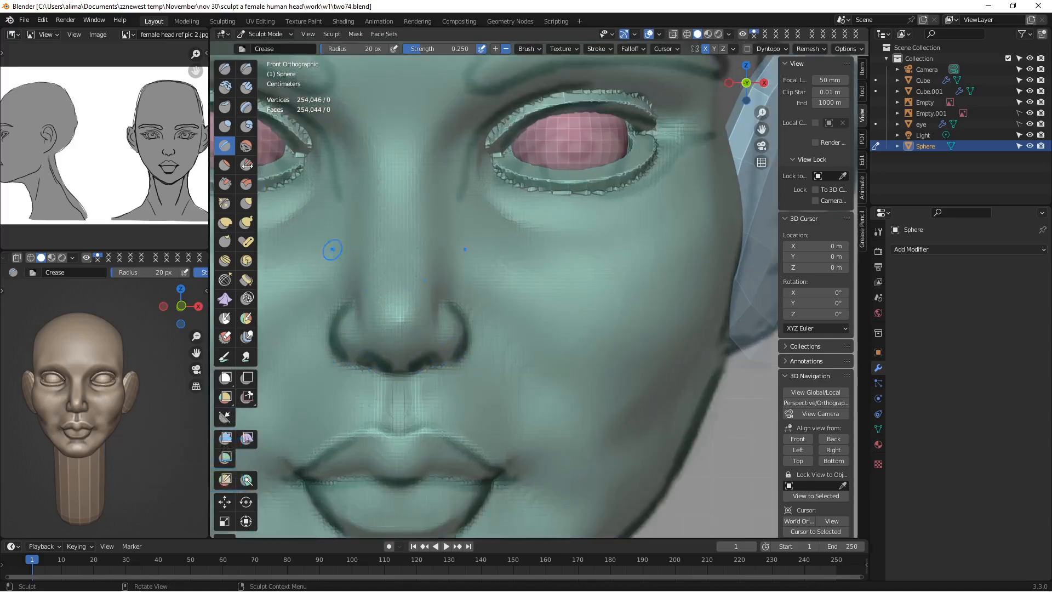
pyautogui.moveTo(419, 360); pyautogui.dragTo(425, 352)
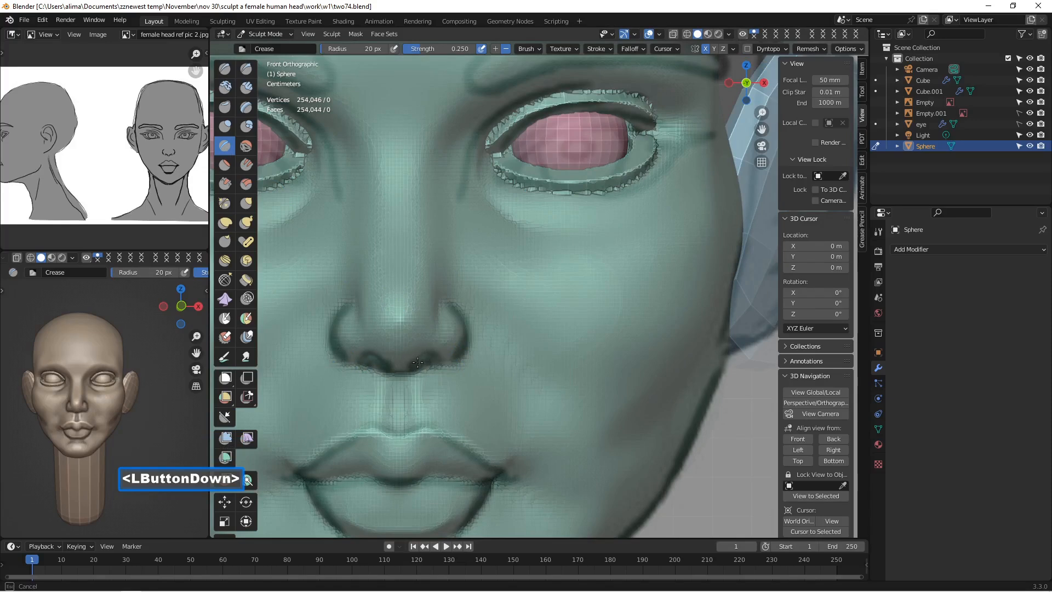
pyautogui.moveTo(417, 358); pyautogui.dragTo(438, 363)
pyautogui.scroll(2, 431, 368)
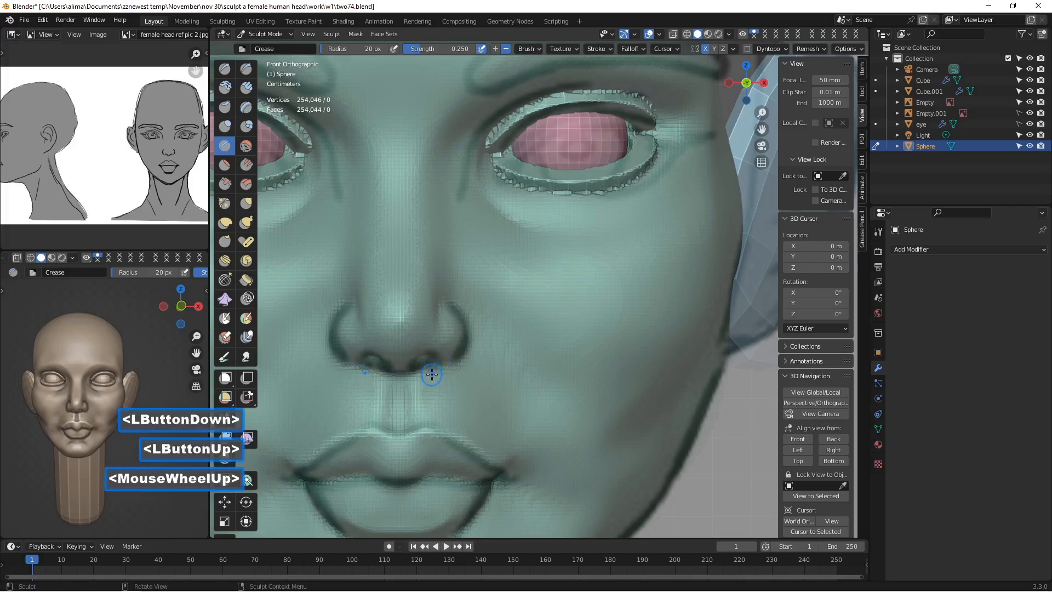
# Step: Crease the outline of the nostril opening from below the nose
pyautogui.scroll(-3, 734, 256)
pyautogui.moveTo(680, 285); pyautogui.dragTo(506, 313, button='middle')
pyautogui.scroll(-4, 559, 322)
pyautogui.scroll(-6, 559, 321)
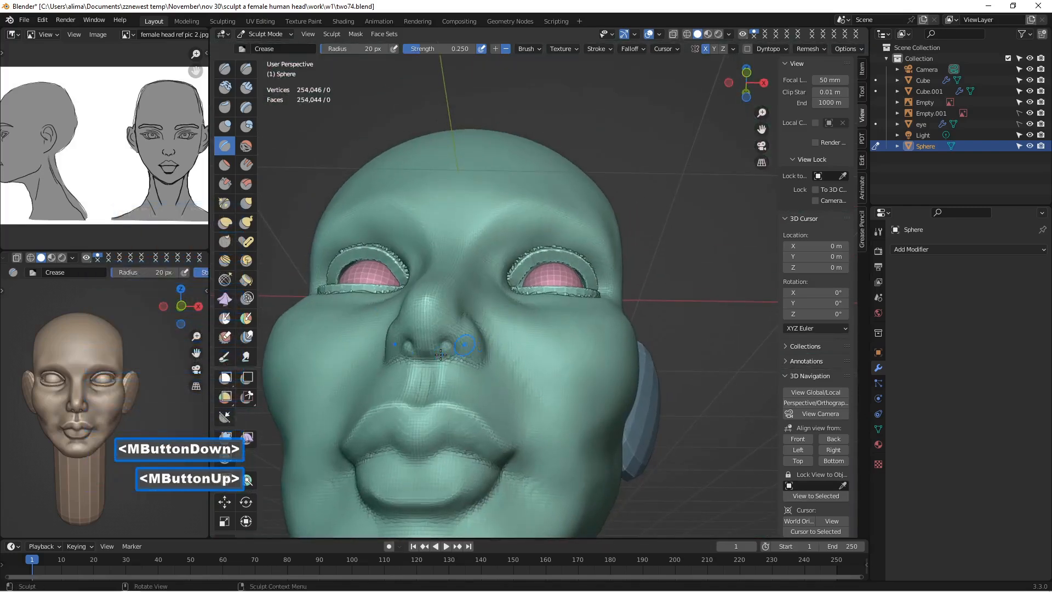
pyautogui.scroll(4, 440, 355)
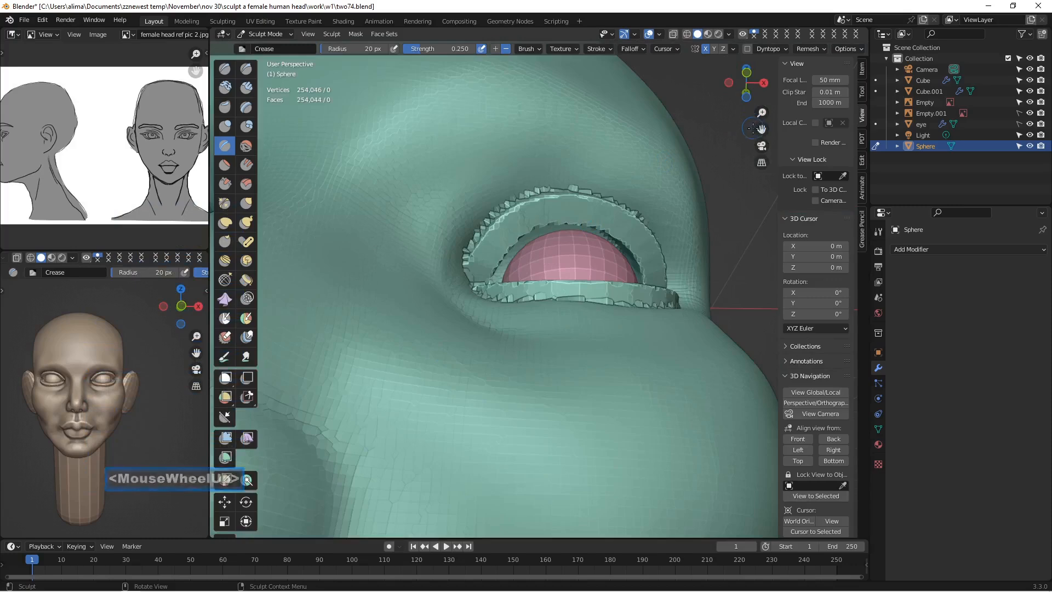
pyautogui.moveTo(762, 129); pyautogui.dragTo(855, 44)
pyautogui.keyDown('alt'); pyautogui.keyDown('shift'); pyautogui.moveTo(570, 210); pyautogui.dragTo(499, 222); pyautogui.keyUp('shift'); pyautogui.keyUp('alt')
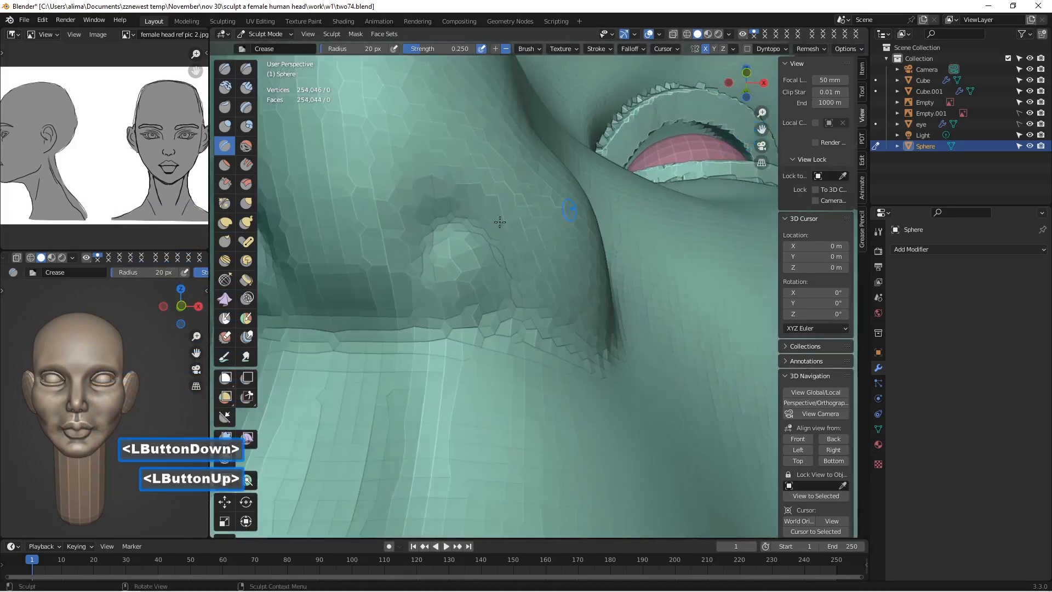
pyautogui.moveTo(429, 242); pyautogui.dragTo(426, 296)
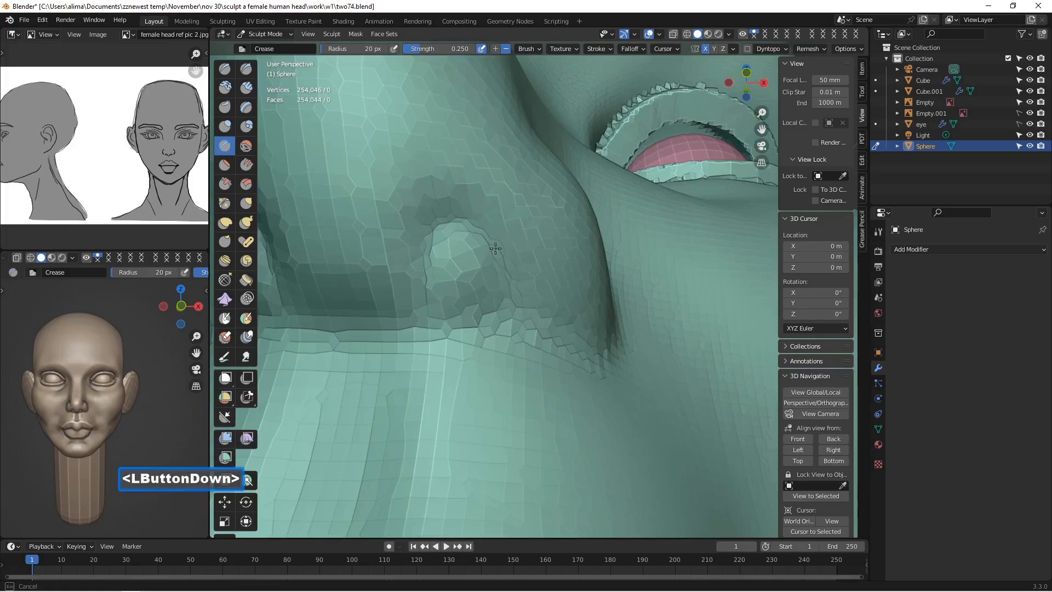
pyautogui.moveTo(482, 270); pyautogui.dragTo(482, 270)
# Step: Carve the nostril cavity inward with subtracting Clay Strips strokes and remesh the head
pyautogui.click(251, 129)
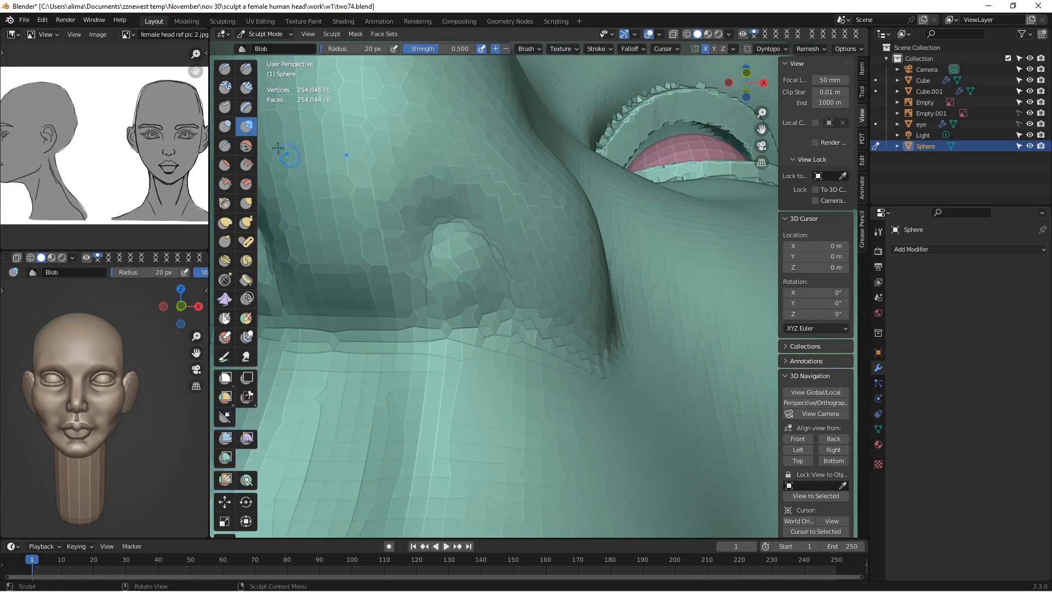
pyautogui.click(246, 89)
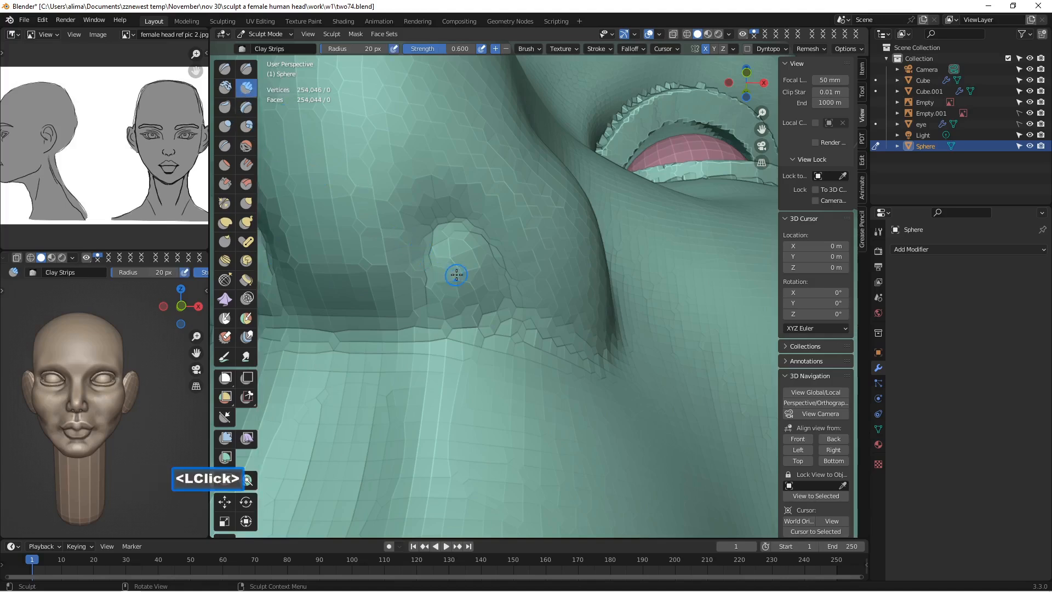
pyautogui.moveTo(463, 274)
pyautogui.keyDown('ctrl'); pyautogui.mouseDown()
pyautogui.moveTo(462, 291)
pyautogui.moveTo(466, 259)
pyautogui.moveTo(474, 296)
pyautogui.moveTo(459, 280)
pyautogui.moveTo(446, 309)
pyautogui.moveTo(442, 225)
pyautogui.moveTo(459, 231)
pyautogui.moveTo(477, 291)
pyautogui.moveTo(477, 269)
pyautogui.mouseUp(); pyautogui.keyUp('ctrl')
pyautogui.moveTo(465, 285)
pyautogui.keyDown('ctrl'); pyautogui.mouseDown()
pyautogui.moveTo(463, 302)
pyautogui.moveTo(458, 233)
pyautogui.moveTo(465, 276)
pyautogui.mouseUp(); pyautogui.keyUp('ctrl')
pyautogui.moveTo(461, 257)
pyautogui.keyDown('ctrl'); pyautogui.mouseDown()
pyautogui.moveTo(476, 301)
pyautogui.moveTo(482, 281)
pyautogui.moveTo(464, 291)
pyautogui.moveTo(442, 270)
pyautogui.moveTo(450, 245)
pyautogui.moveTo(464, 248)
pyautogui.moveTo(469, 260)
pyautogui.moveTo(434, 274)
pyautogui.moveTo(457, 247)
pyautogui.mouseUp(); pyautogui.keyUp('ctrl')
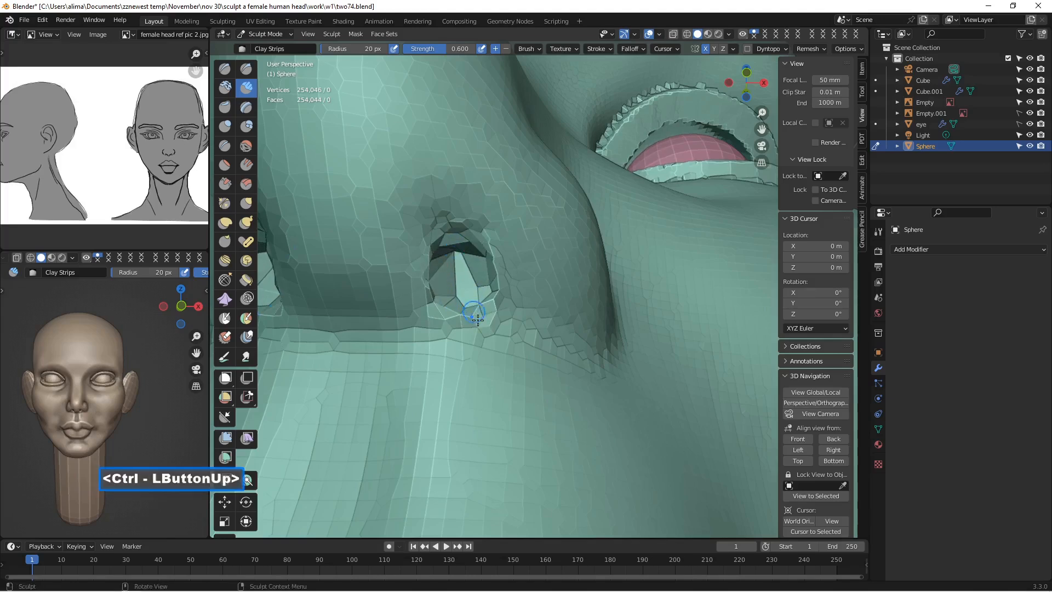
pyautogui.hotkey('ctrl', 'r')
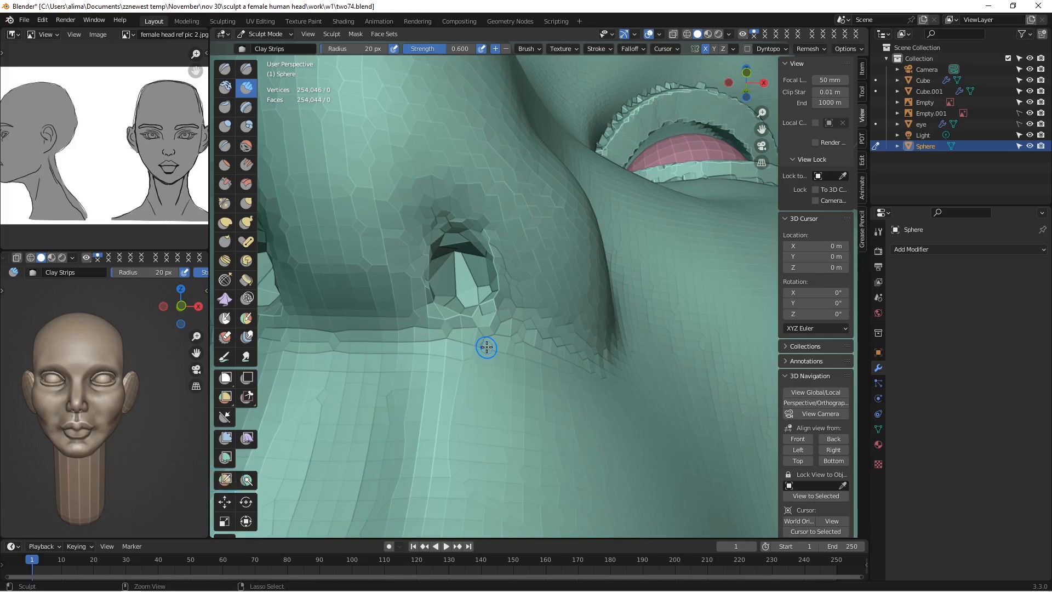
pyautogui.hotkey('ctrl', 'z')
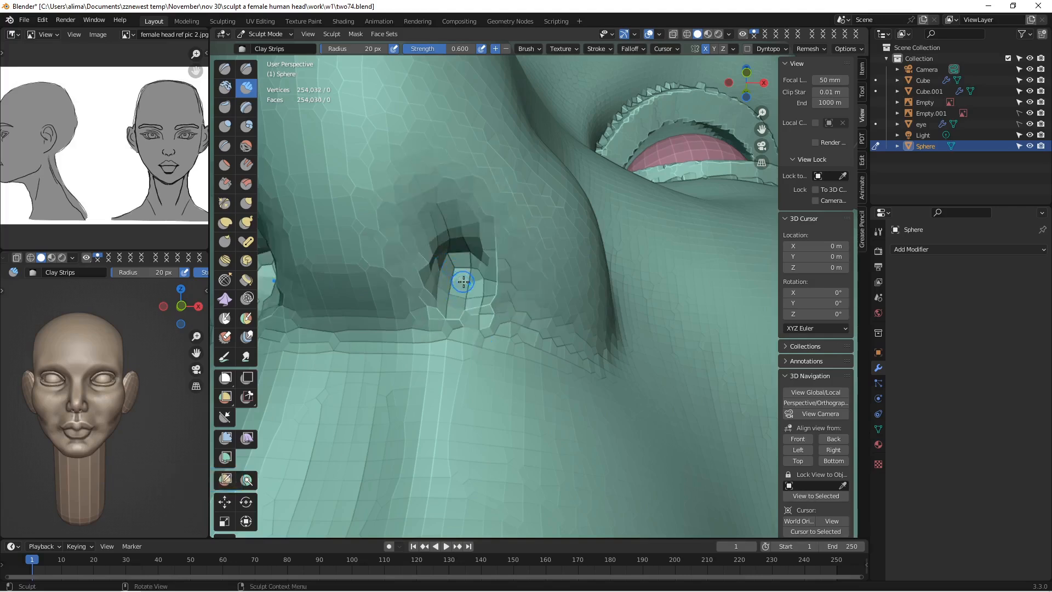
# Step: Deepen the nostril cavity with subtracting Clay Strips strokes along its upper inner wall and outer edge
pyautogui.press('ctrl')
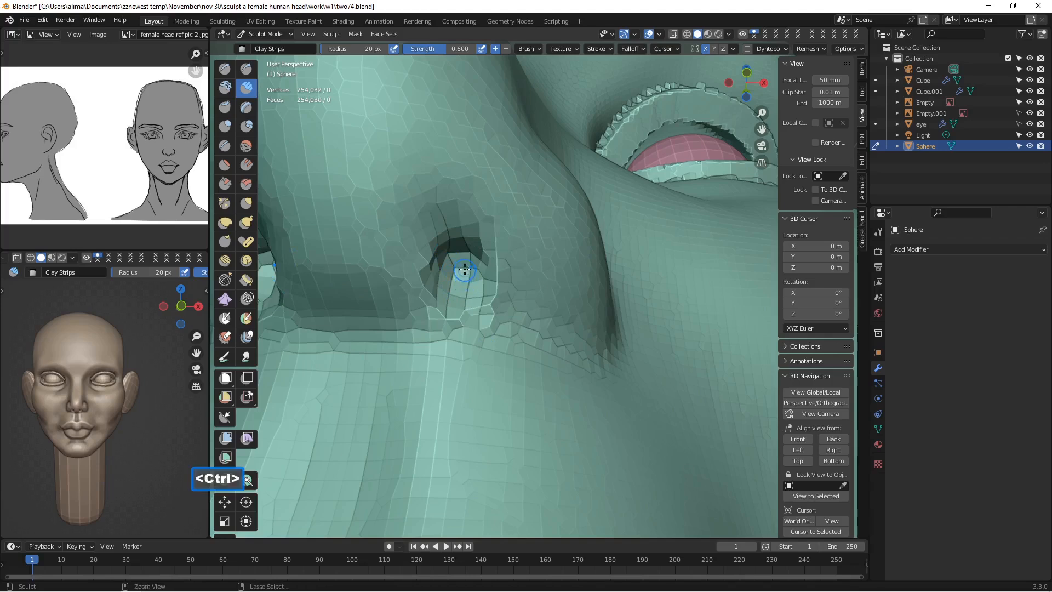
pyautogui.moveTo(457, 258)
pyautogui.keyDown('ctrl'); pyautogui.mouseDown()
pyautogui.moveTo(450, 251)
pyautogui.moveTo(475, 276)
pyautogui.moveTo(441, 274)
pyautogui.moveTo(478, 298)
pyautogui.moveTo(467, 247)
pyautogui.mouseUp(); pyautogui.keyUp('ctrl')
pyautogui.scroll(-4, 478, 257)
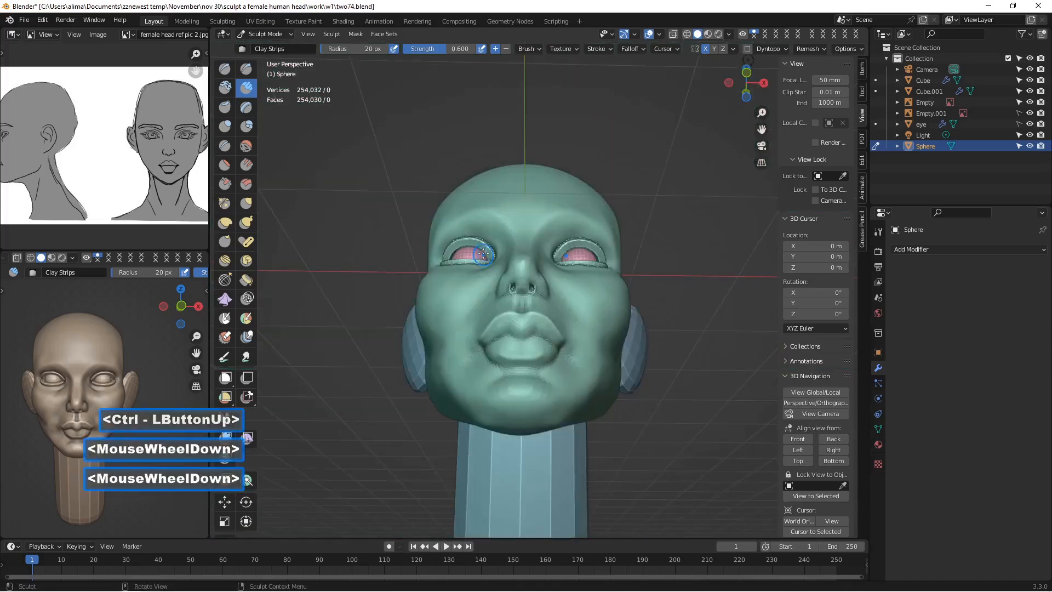
pyautogui.moveTo(478, 260); pyautogui.dragTo(503, 278, button='middle')
pyautogui.scroll(1, 480, 299)
pyautogui.scroll(4, 508, 328)
pyautogui.scroll(-2, 507, 315)
pyautogui.scroll(6, 501, 279)
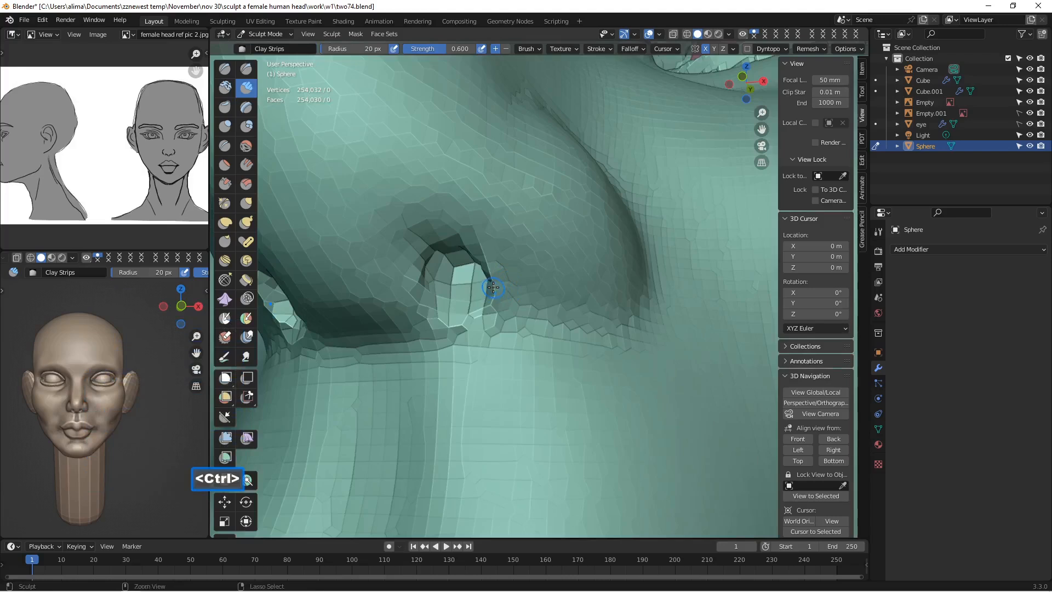
pyautogui.moveTo(491, 281)
pyautogui.keyDown('ctrl'); pyautogui.mouseDown()
pyautogui.moveTo(501, 286)
pyautogui.moveTo(496, 307)
pyautogui.moveTo(461, 313)
pyautogui.moveTo(477, 307)
pyautogui.mouseUp(); pyautogui.keyUp('ctrl')
pyautogui.scroll(-5, 474, 312)
pyautogui.moveTo(470, 319); pyautogui.dragTo(479, 299, button='middle')
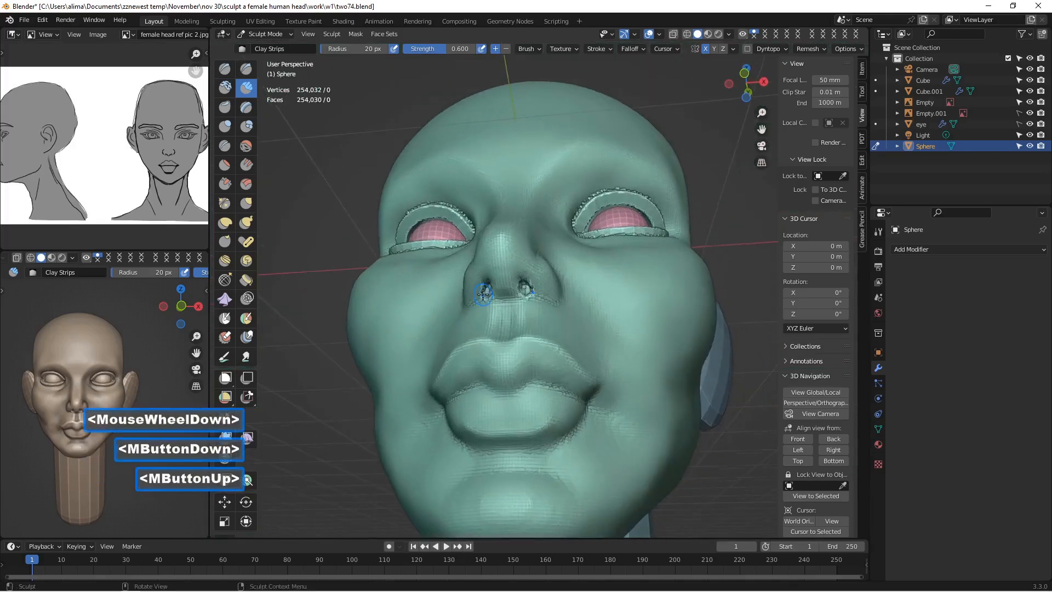
pyautogui.scroll(8, 481, 300)
pyautogui.scroll(-6, 447, 275)
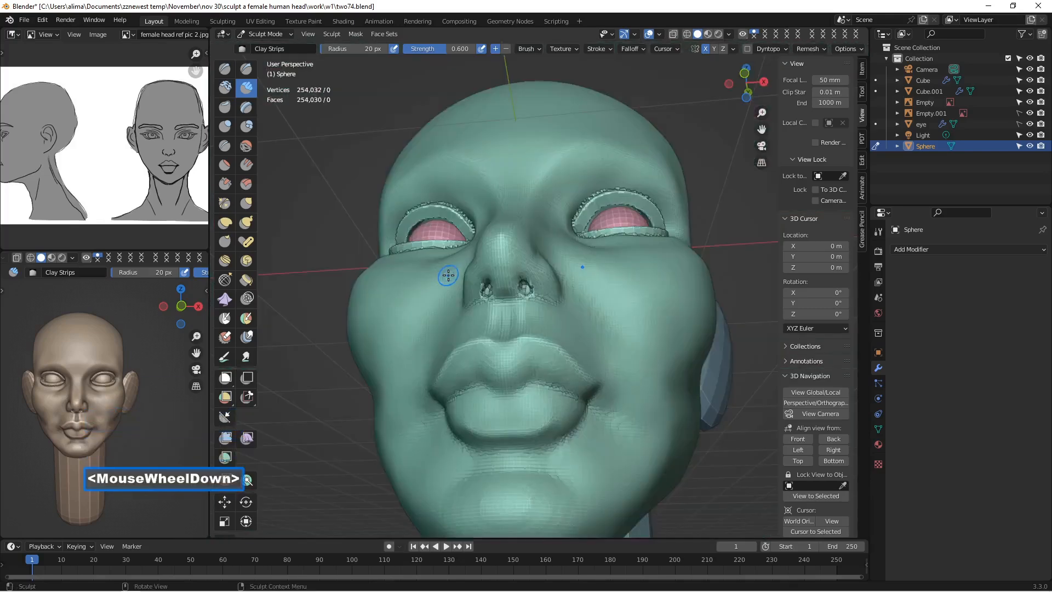
# Step: Define the upper and outer nostril rim with inverted Crease brush strokes at a 20 px radius
pyautogui.scroll(6, 493, 306)
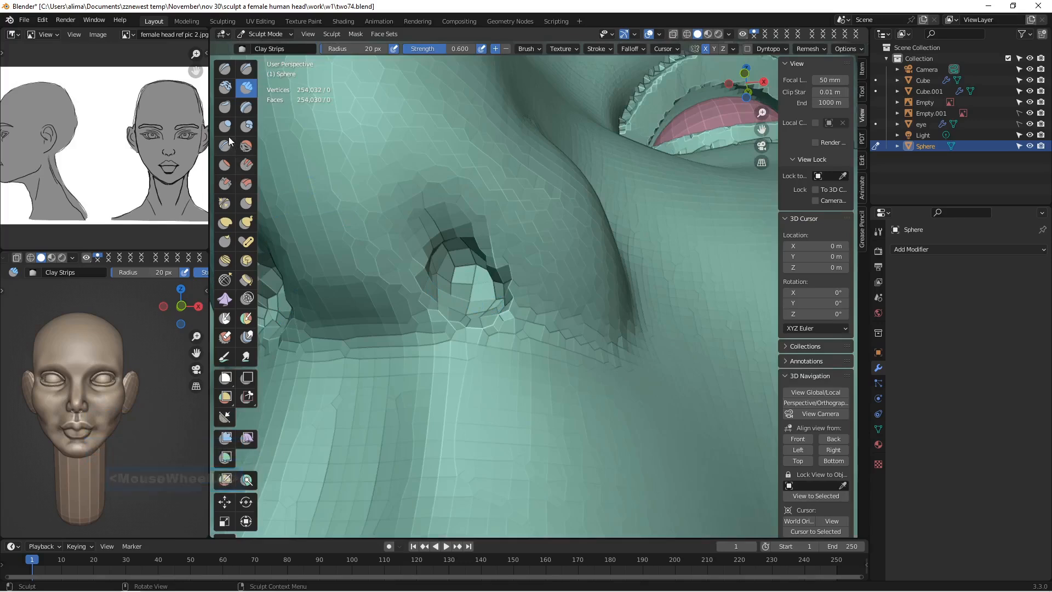
pyautogui.click(224, 145)
pyautogui.keyDown('ctrl'); pyautogui.moveTo(410, 288); pyautogui.dragTo(412, 296); pyautogui.keyUp('ctrl')
pyautogui.keyDown('ctrl'); pyautogui.moveTo(468, 204); pyautogui.dragTo(518, 278); pyautogui.keyUp('ctrl')
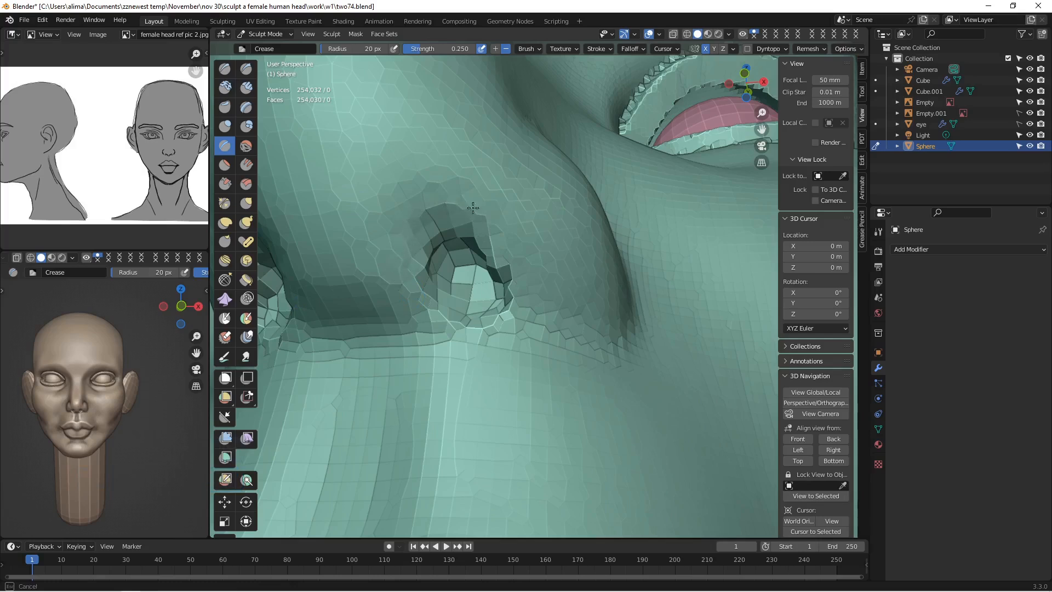
pyautogui.keyDown('ctrl'); pyautogui.moveTo(501, 259); pyautogui.dragTo(497, 266); pyautogui.keyUp('ctrl')
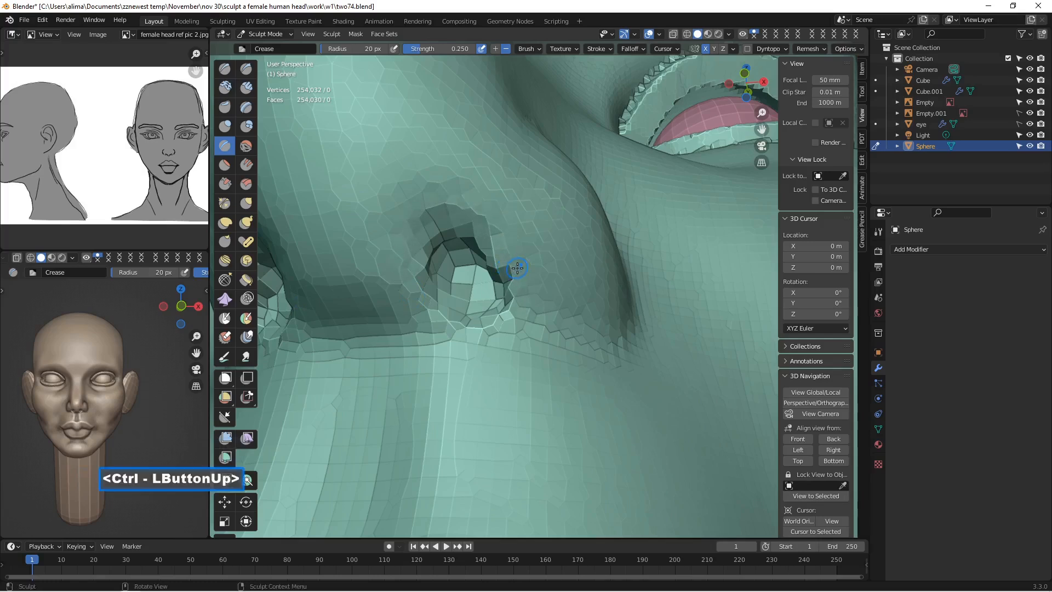
# Step: Enlarge the Crease brush to 36 px and strengthen the whole nostril rim with inverted strokes
pyautogui.press('f')
pyautogui.click(528, 270)
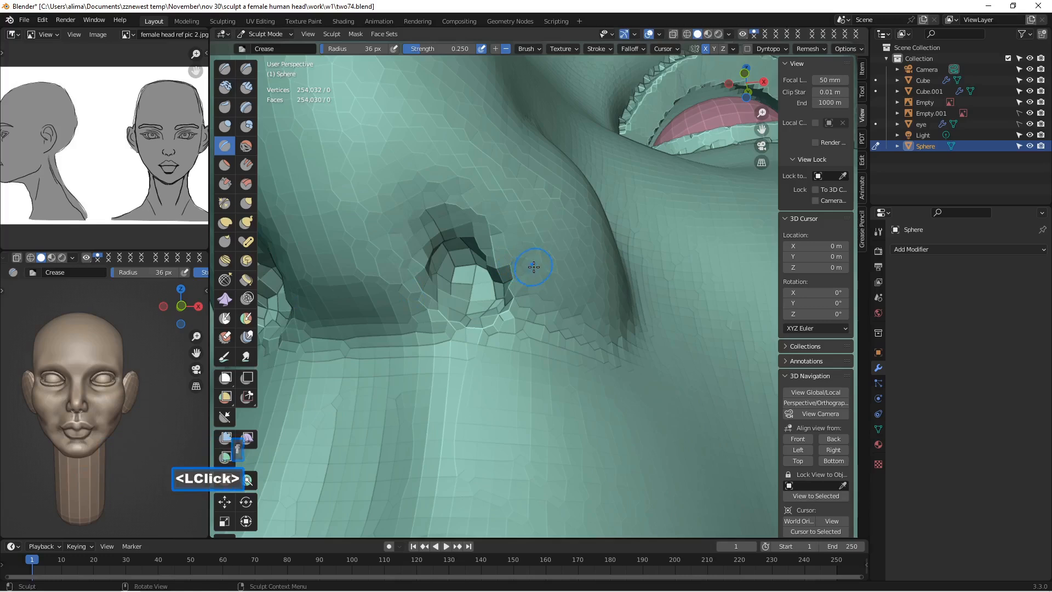
pyautogui.keyDown('ctrl'); pyautogui.moveTo(527, 241); pyautogui.dragTo(533, 285); pyautogui.keyUp('ctrl')
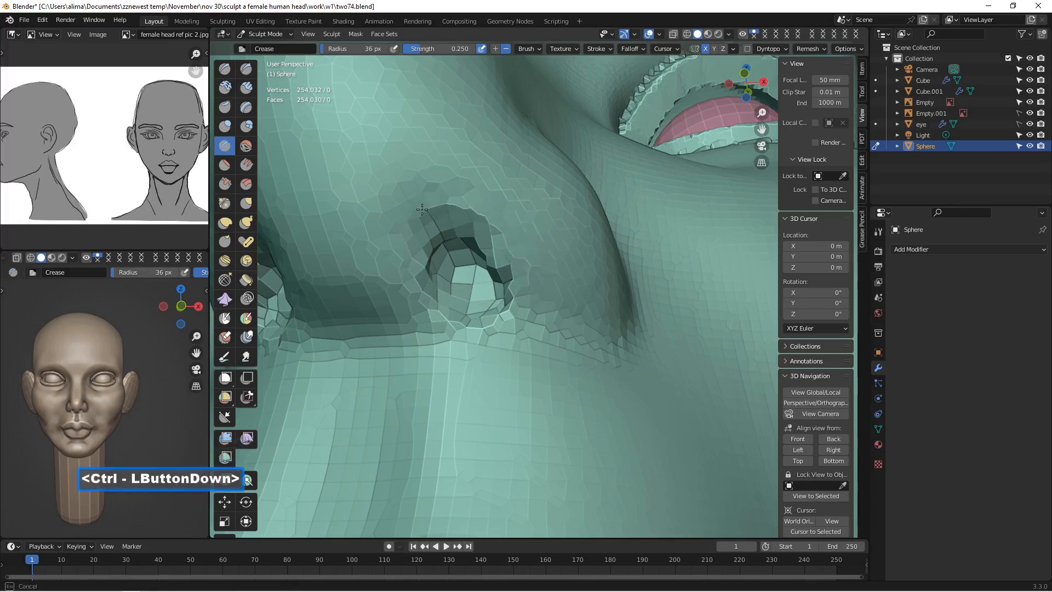
pyautogui.moveTo(421, 209)
pyautogui.keyDown('ctrl'); pyautogui.mouseDown()
pyautogui.moveTo(402, 291)
pyautogui.moveTo(439, 208)
pyautogui.moveTo(506, 262)
pyautogui.mouseUp(); pyautogui.keyUp('ctrl')
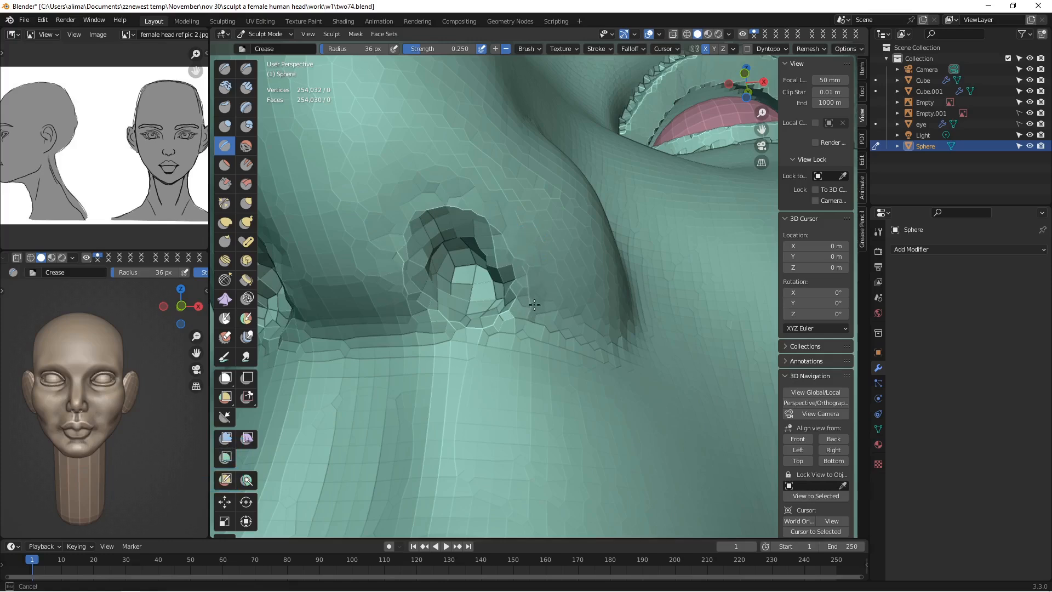
pyautogui.keyDown('ctrl'); pyautogui.moveTo(534, 305); pyautogui.dragTo(532, 292); pyautogui.keyUp('ctrl')
pyautogui.scroll(-5, 530, 263)
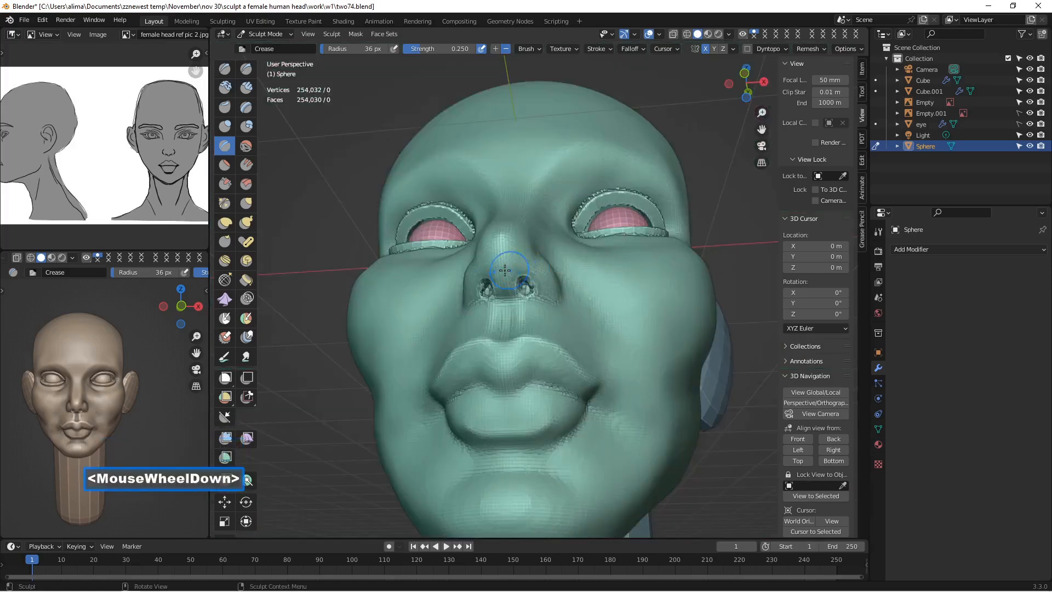
# Step: Accent the curve of the nostril wing with inverted Crease strokes from below the nose
pyautogui.moveTo(526, 266); pyautogui.dragTo(501, 294, button='middle')
pyautogui.scroll(5, 501, 294)
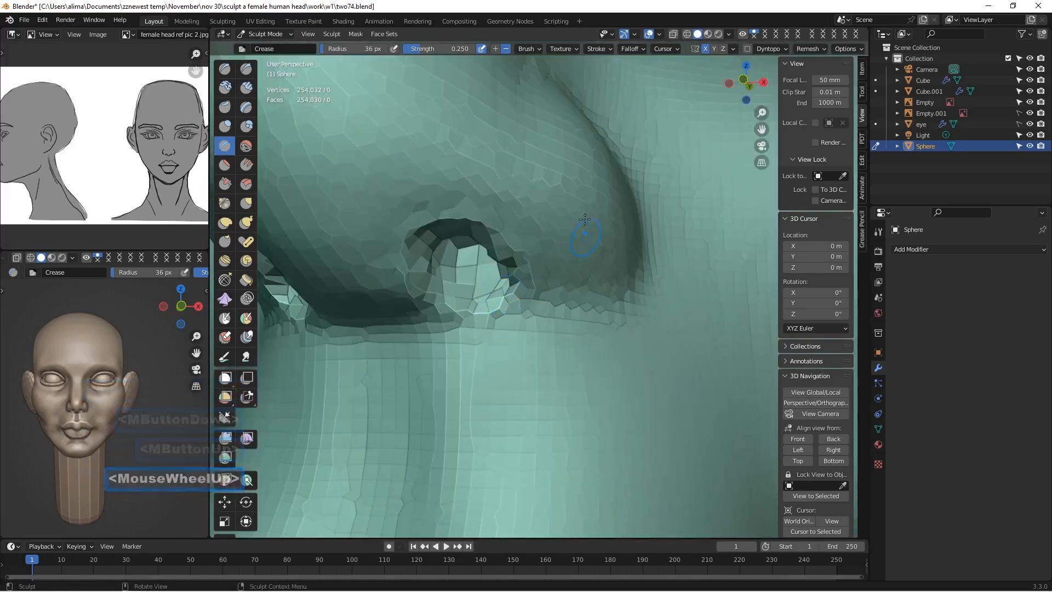
pyautogui.moveTo(587, 198)
pyautogui.keyDown('ctrl'); pyautogui.mouseDown()
pyautogui.moveTo(607, 247)
pyautogui.moveTo(605, 231)
pyautogui.mouseUp(); pyautogui.keyUp('ctrl')
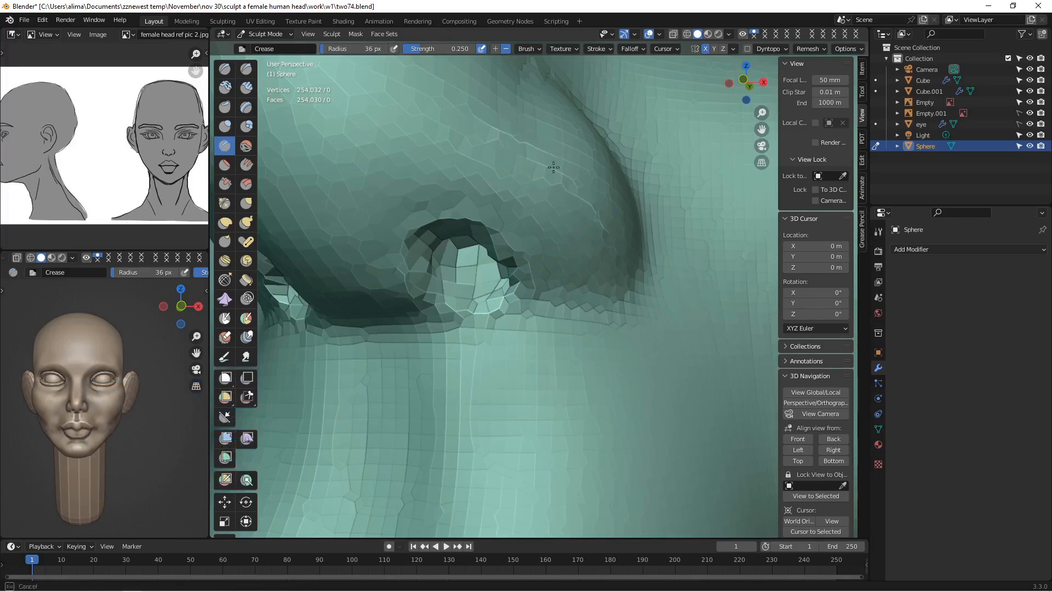
pyautogui.keyDown('ctrl'); pyautogui.moveTo(564, 182); pyautogui.dragTo(564, 183); pyautogui.keyUp('ctrl')
pyautogui.scroll(-5, 555, 174)
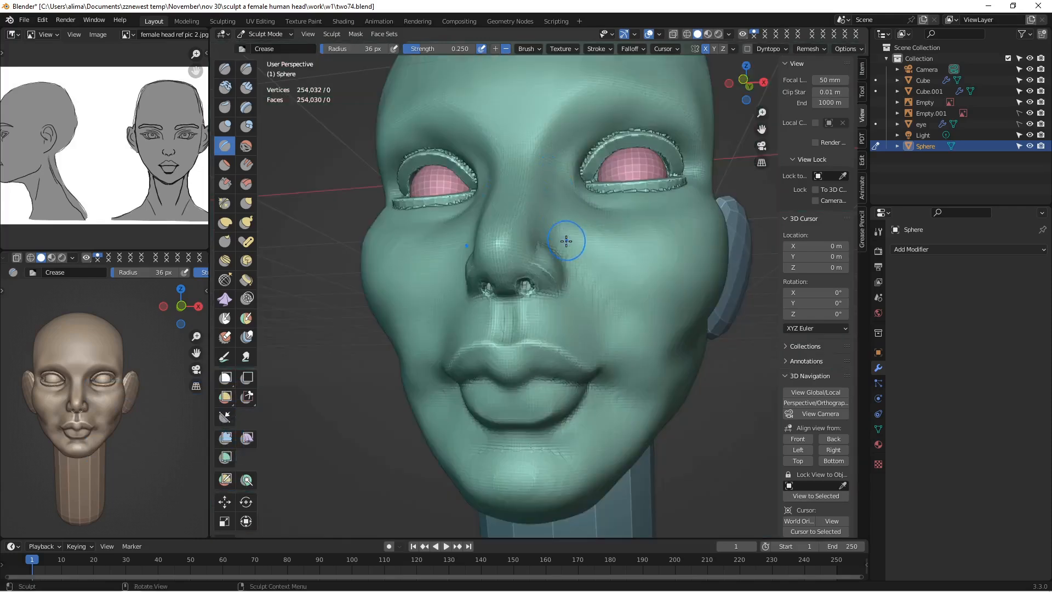
pyautogui.scroll(8, 566, 241)
pyautogui.scroll(-8, 551, 241)
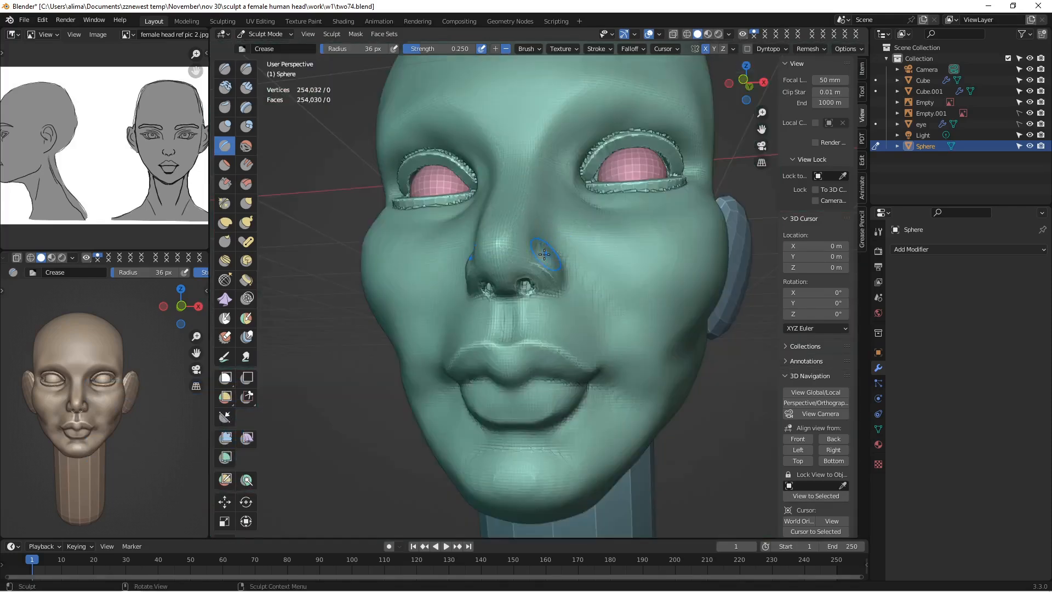
# Step: Shape the outer contour of the nostril wing with inverted Crease strokes, working from a side angle
pyautogui.moveTo(547, 256)
pyautogui.keyDown('ctrl'); pyautogui.mouseDown()
pyautogui.moveTo(507, 251)
pyautogui.moveTo(526, 263)
pyautogui.moveTo(518, 257)
pyautogui.mouseUp(); pyautogui.keyUp('ctrl')
pyautogui.moveTo(517, 256); pyautogui.dragTo(458, 265, button='middle')
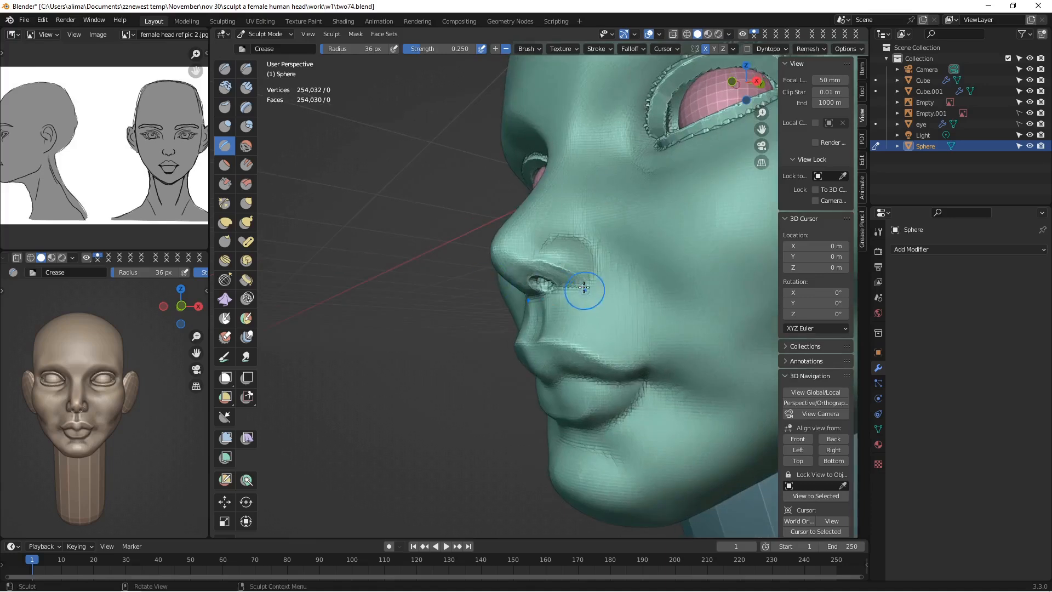
pyautogui.keyDown('ctrl'); pyautogui.moveTo(584, 279); pyautogui.dragTo(588, 282); pyautogui.keyUp('ctrl')
pyautogui.keyDown('ctrl'); pyautogui.moveTo(578, 241); pyautogui.dragTo(574, 254); pyautogui.keyUp('ctrl')
pyautogui.moveTo(564, 263); pyautogui.dragTo(575, 236, button='middle')
pyautogui.keyDown('ctrl'); pyautogui.moveTo(540, 256); pyautogui.dragTo(560, 239); pyautogui.keyUp('ctrl')
pyautogui.moveTo(563, 240); pyautogui.dragTo(551, 256, button='middle')
# Step: Crease the groove around the nostril wing and along its base where it meets the cheek and upper lip
pyautogui.moveTo(551, 257); pyautogui.dragTo(567, 229)
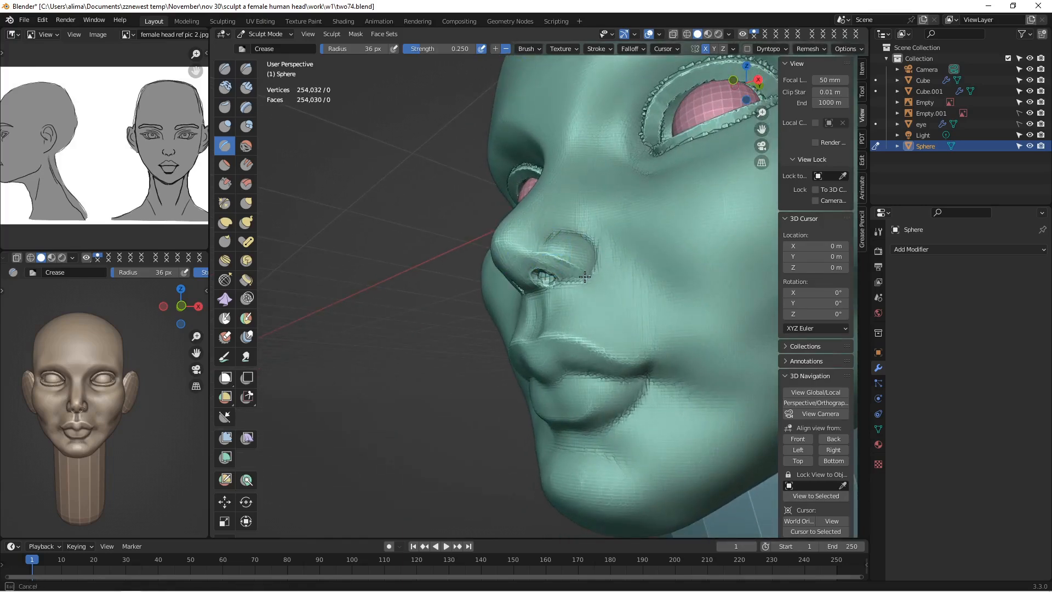
pyautogui.moveTo(585, 277); pyautogui.dragTo(582, 280)
pyautogui.moveTo(582, 280); pyautogui.dragTo(603, 266, button='middle')
pyautogui.moveTo(601, 268); pyautogui.dragTo(556, 282)
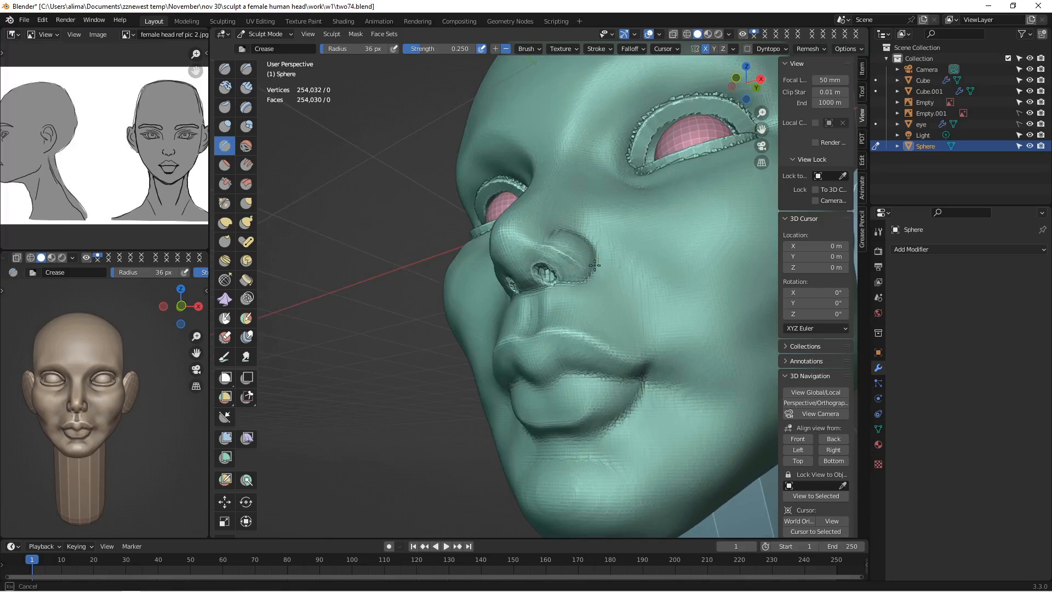
pyautogui.moveTo(555, 284); pyautogui.dragTo(548, 296)
pyautogui.moveTo(548, 296)
pyautogui.mouseDown(button='middle')
pyautogui.moveTo(548, 307)
pyautogui.moveTo(590, 292)
pyautogui.mouseUp(button='middle')
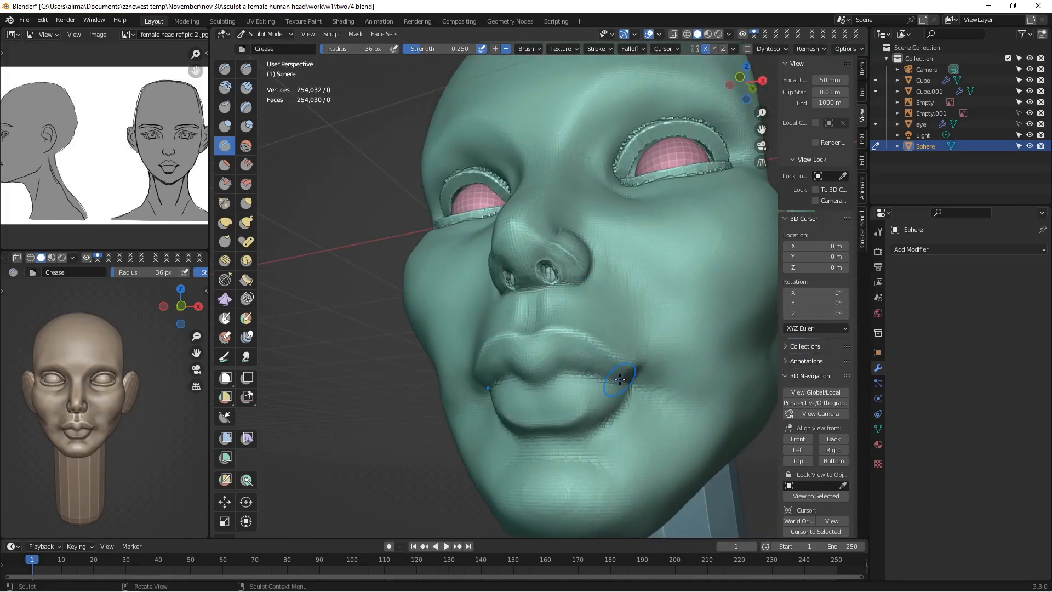
# Step: Crease the line between the lips toward the mouth corners and save the file incrementally as two75.blend
pyautogui.moveTo(620, 379)
pyautogui.mouseDown()
pyautogui.moveTo(591, 368)
pyautogui.moveTo(562, 374)
pyautogui.moveTo(559, 349)
pyautogui.moveTo(541, 404)
pyautogui.moveTo(552, 404)
pyautogui.mouseUp()
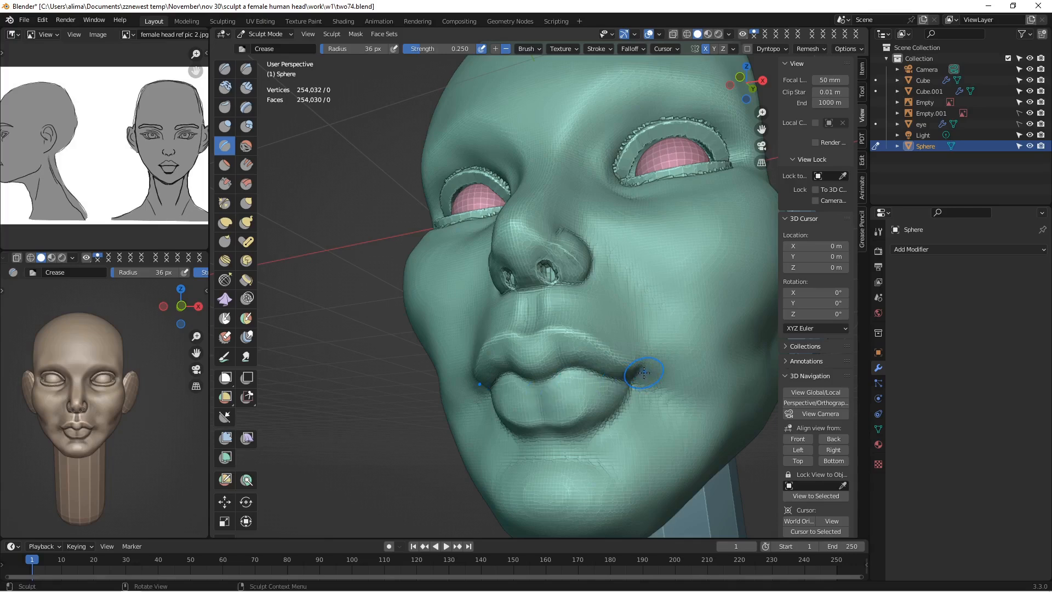
pyautogui.hotkey('ctrl', 'alt', 's')
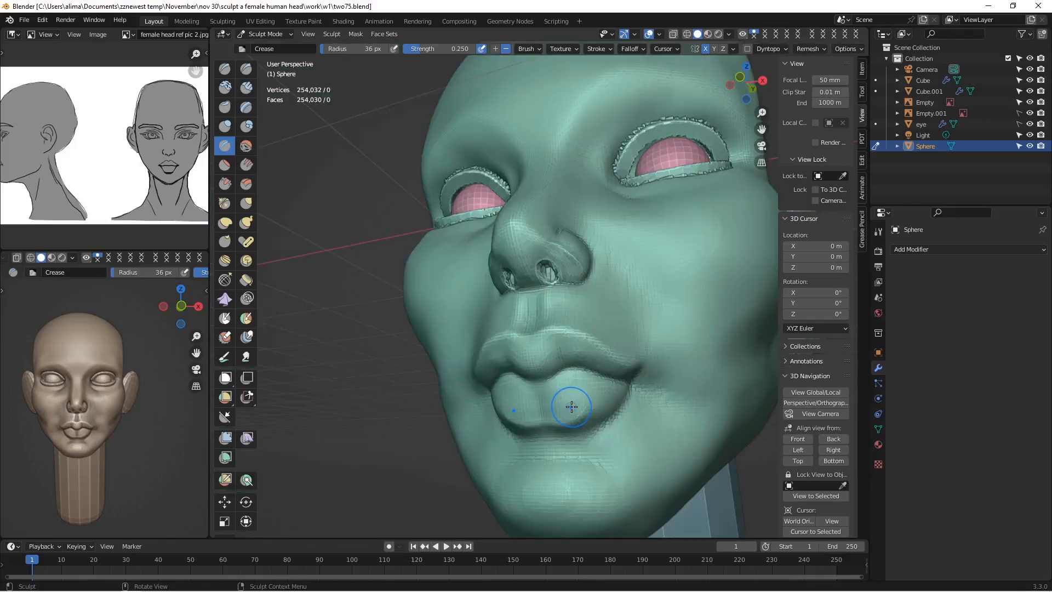
# Step: Reshape the middle of the upper lip using the Elastic Deform brush at a 36 px radius
pyautogui.moveTo(566, 387); pyautogui.dragTo(578, 413, button='middle')
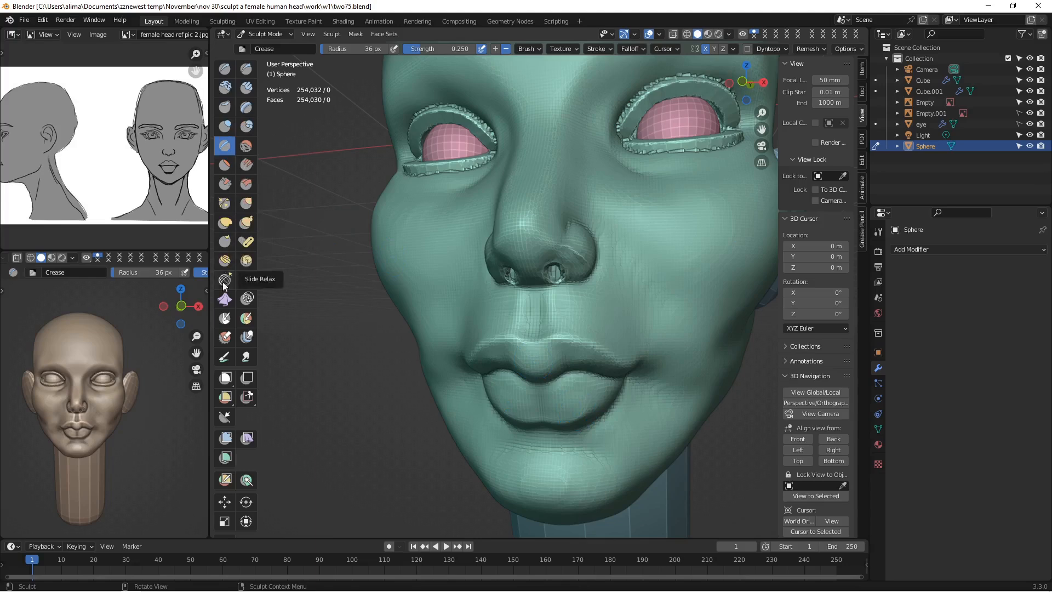
pyautogui.click(226, 222)
pyautogui.moveTo(531, 364); pyautogui.dragTo(530, 364)
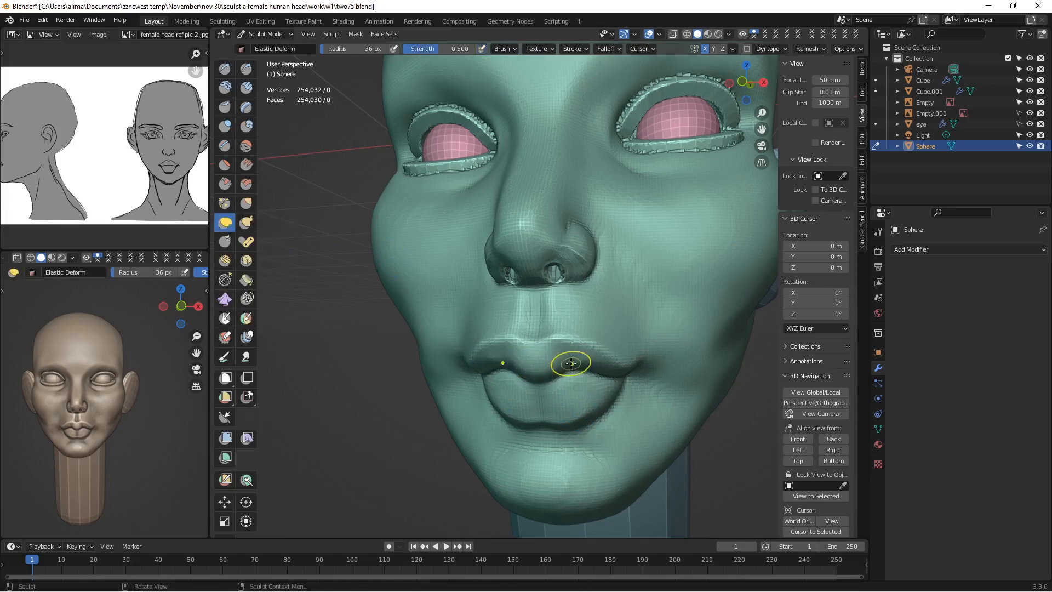
pyautogui.moveTo(530, 364)
pyautogui.mouseDown(button='middle')
pyautogui.moveTo(548, 366)
pyautogui.moveTo(575, 294)
pyautogui.mouseUp(button='middle')
pyautogui.moveTo(541, 363); pyautogui.dragTo(555, 357)
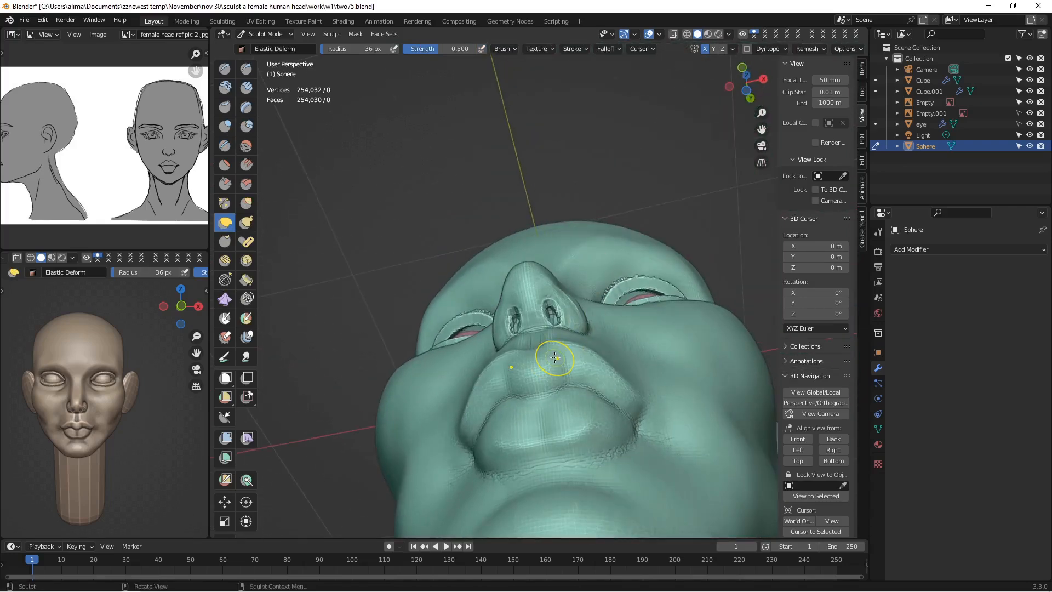
pyautogui.moveTo(555, 357); pyautogui.dragTo(500, 406, button='middle')
pyautogui.moveTo(557, 379); pyautogui.dragTo(515, 407, button='middle')
pyautogui.moveTo(553, 378); pyautogui.dragTo(567, 366)
# Step: Set the Elastic Deform radius to 52 px and adjust the outer part of the upper lip
pyautogui.moveTo(566, 366); pyautogui.dragTo(630, 346, button='middle')
pyautogui.press('f')
pyautogui.click(625, 357)
pyautogui.moveTo(630, 346)
pyautogui.mouseDown()
pyautogui.moveTo(608, 357)
pyautogui.moveTo(608, 341)
pyautogui.moveTo(609, 351)
pyautogui.mouseUp()
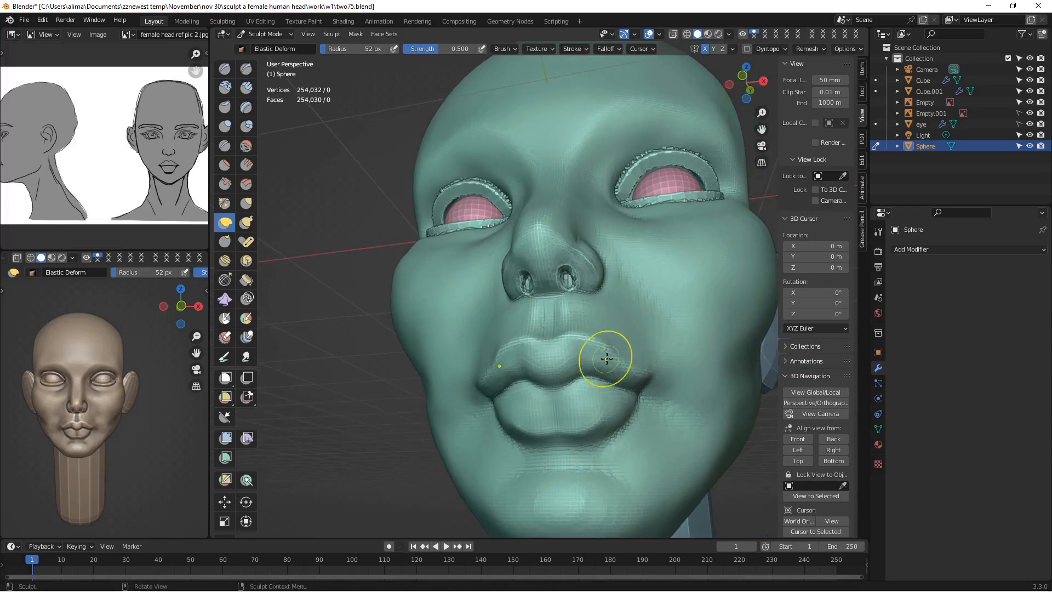
pyautogui.moveTo(606, 352)
pyautogui.mouseDown(button='middle')
pyautogui.moveTo(579, 361)
pyautogui.moveTo(636, 334)
pyautogui.mouseUp(button='middle')
pyautogui.scroll(-5, 579, 361)
pyautogui.scroll(6, 621, 339)
pyautogui.moveTo(620, 350); pyautogui.dragTo(616, 352)
# Step: Refine the upper lip's curve and fullness with Elastic Deform from low and side angles
pyautogui.moveTo(615, 352)
pyautogui.mouseDown(button='middle')
pyautogui.moveTo(625, 331)
pyautogui.moveTo(594, 345)
pyautogui.moveTo(617, 356)
pyautogui.mouseUp(button='middle')
pyautogui.scroll(7, 620, 361)
pyautogui.scroll(-9, 620, 359)
pyautogui.scroll(3, 596, 349)
pyautogui.scroll(5, 616, 351)
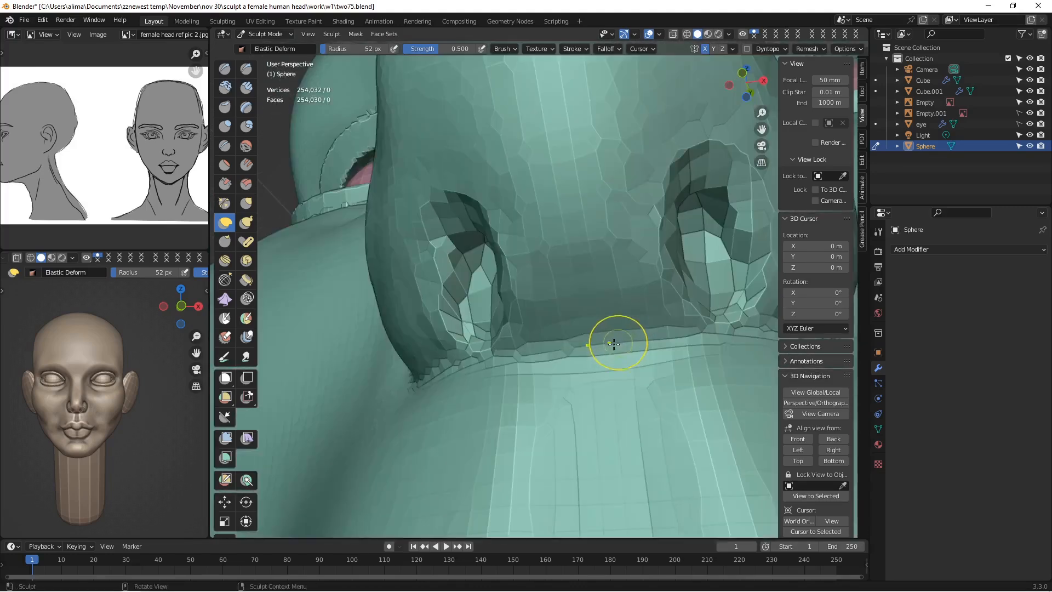
pyautogui.scroll(-5, 614, 342)
pyautogui.moveTo(607, 344); pyautogui.dragTo(620, 371)
pyautogui.moveTo(651, 376); pyautogui.dragTo(600, 367, button='middle')
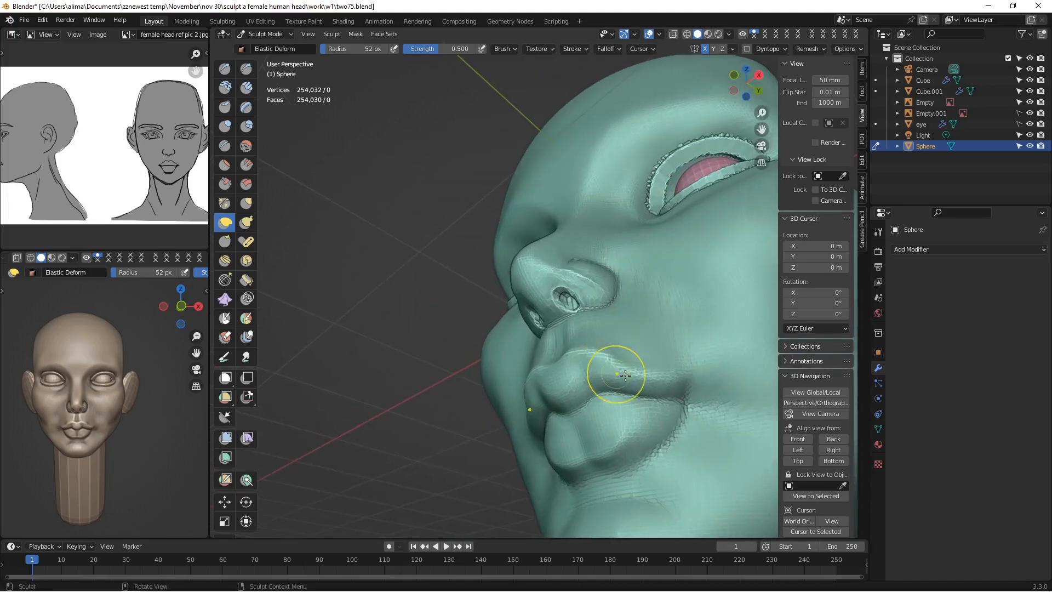
pyautogui.moveTo(682, 378); pyautogui.dragTo(695, 376, button='middle')
pyautogui.moveTo(622, 362); pyautogui.dragTo(622, 355)
pyautogui.moveTo(623, 354); pyautogui.dragTo(578, 422, button='middle')
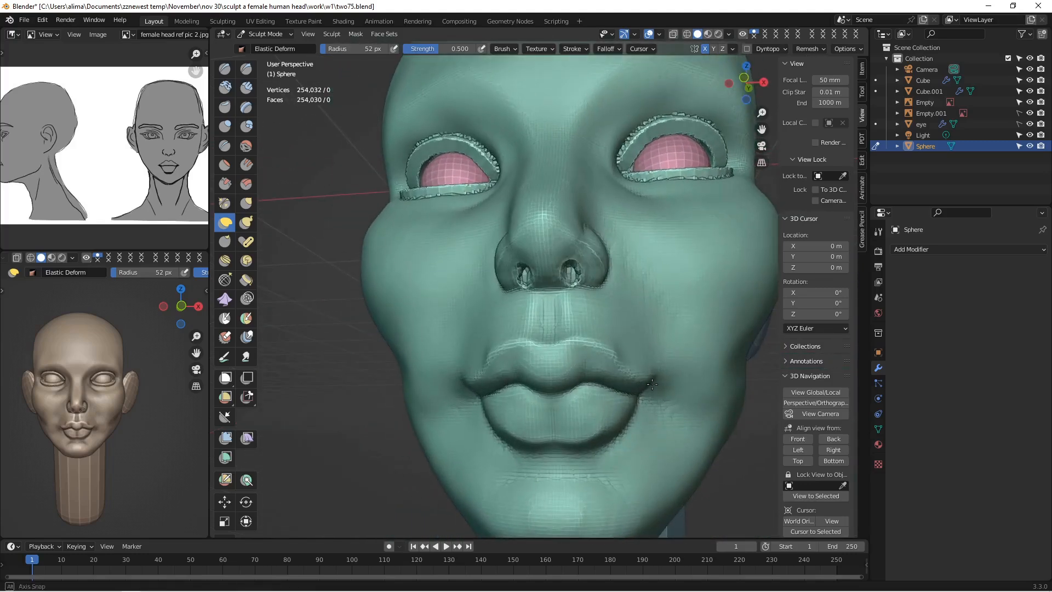
# Step: Push the center of the lower lip upward with the Elastic Deform brush
pyautogui.moveTo(547, 439); pyautogui.dragTo(550, 416)
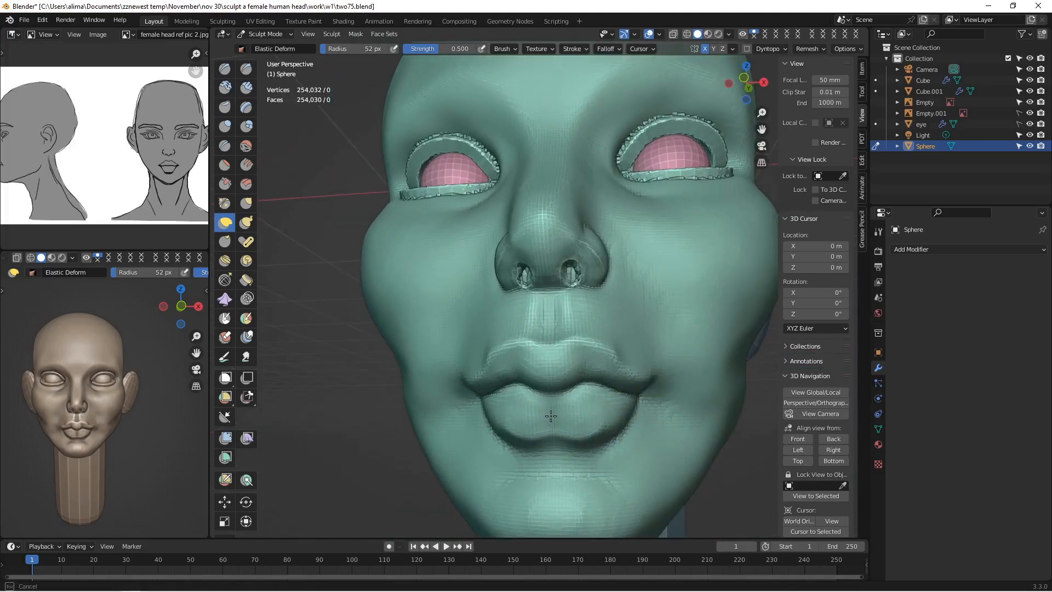
pyautogui.moveTo(554, 411); pyautogui.dragTo(563, 412, button='middle')
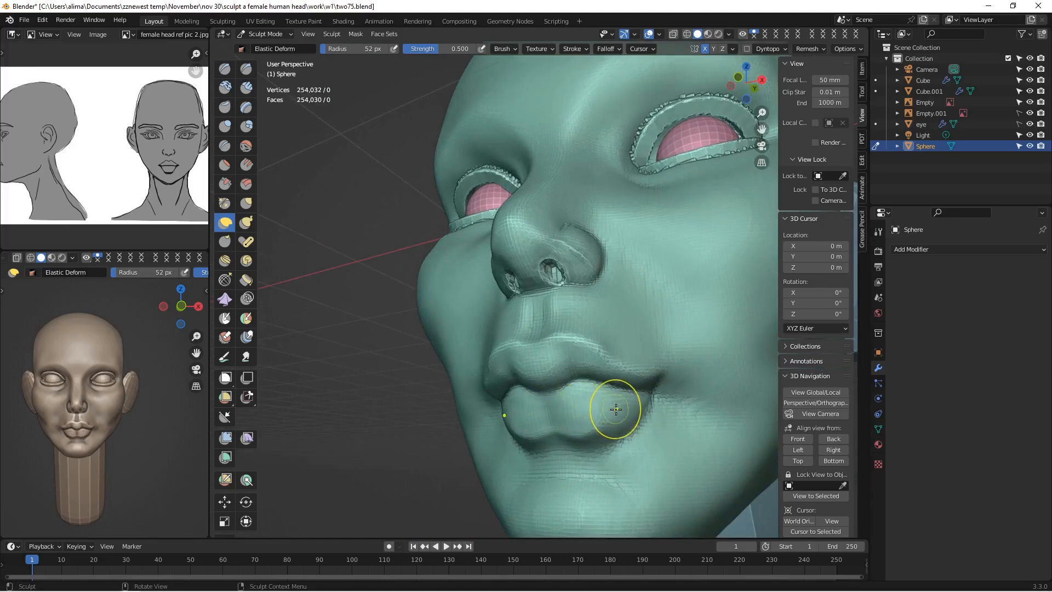
pyautogui.moveTo(634, 400); pyautogui.dragTo(591, 325, button='middle')
# Step: Enlarge the Elastic Deform radius to 123 px and move the mouth corners up from below the chin
pyautogui.scroll(-5, 668, 414)
pyautogui.scroll(5, 591, 326)
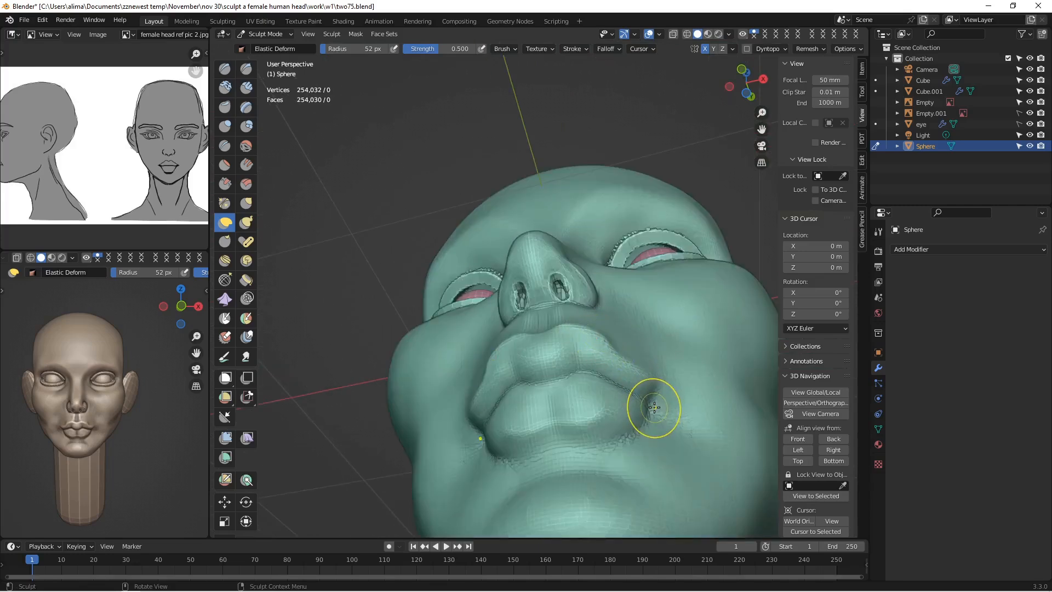
pyautogui.press('f')
pyautogui.click(689, 429)
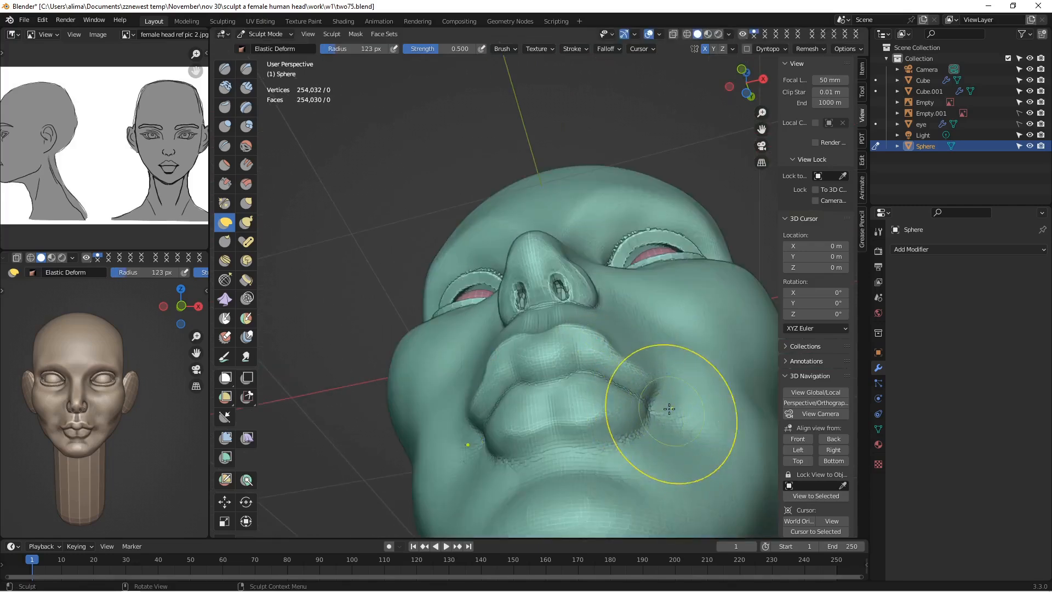
pyautogui.moveTo(654, 409); pyautogui.dragTo(660, 373)
pyautogui.moveTo(622, 418)
pyautogui.mouseDown(button='middle')
pyautogui.moveTo(681, 433)
pyautogui.moveTo(678, 379)
pyautogui.moveTo(661, 359)
pyautogui.moveTo(707, 411)
pyautogui.mouseUp(button='middle')
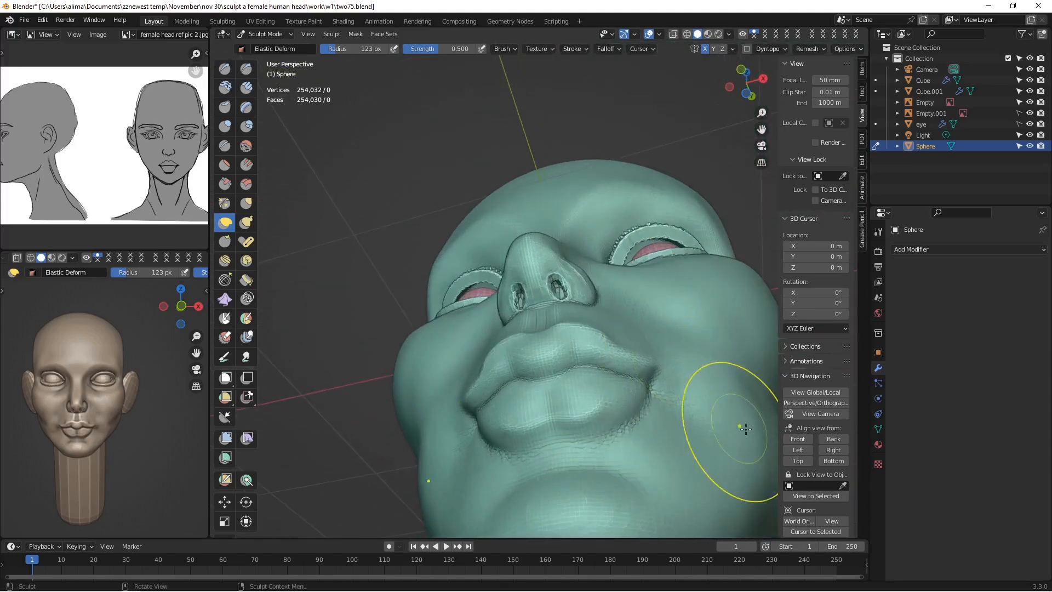
# Step: Set the Elastic Deform radius to 104 px and reshape the mouth corner in the right side view
pyautogui.click(833, 448)
pyautogui.scroll(5, 616, 371)
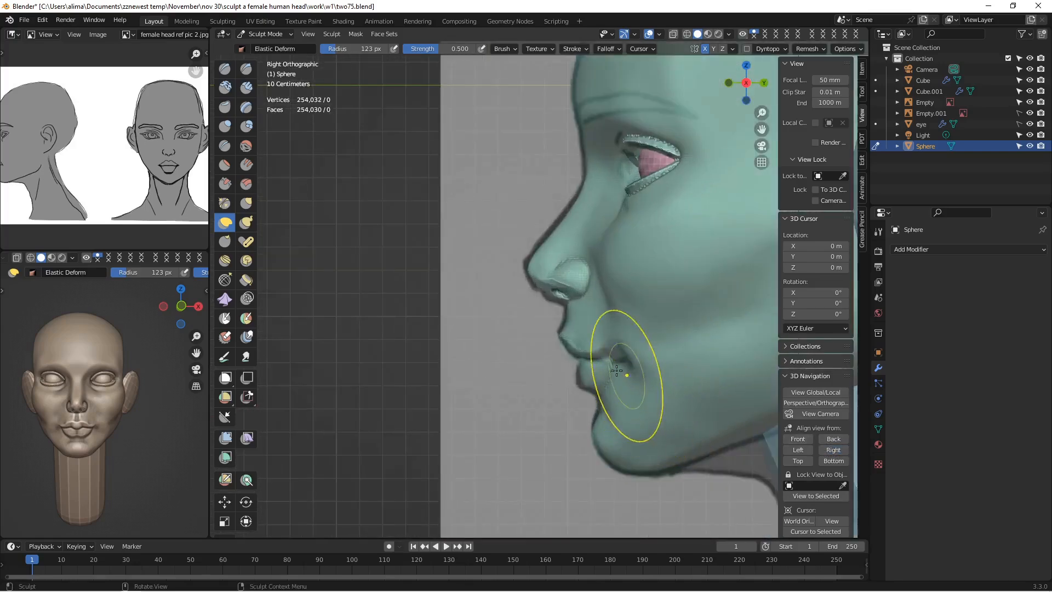
pyautogui.press('f')
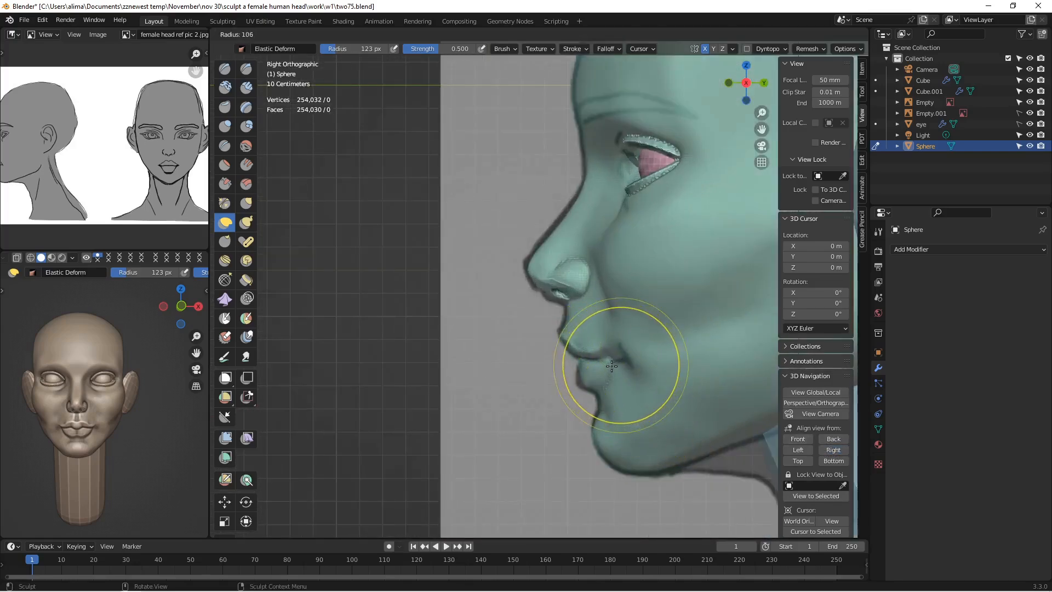
pyautogui.click(611, 361)
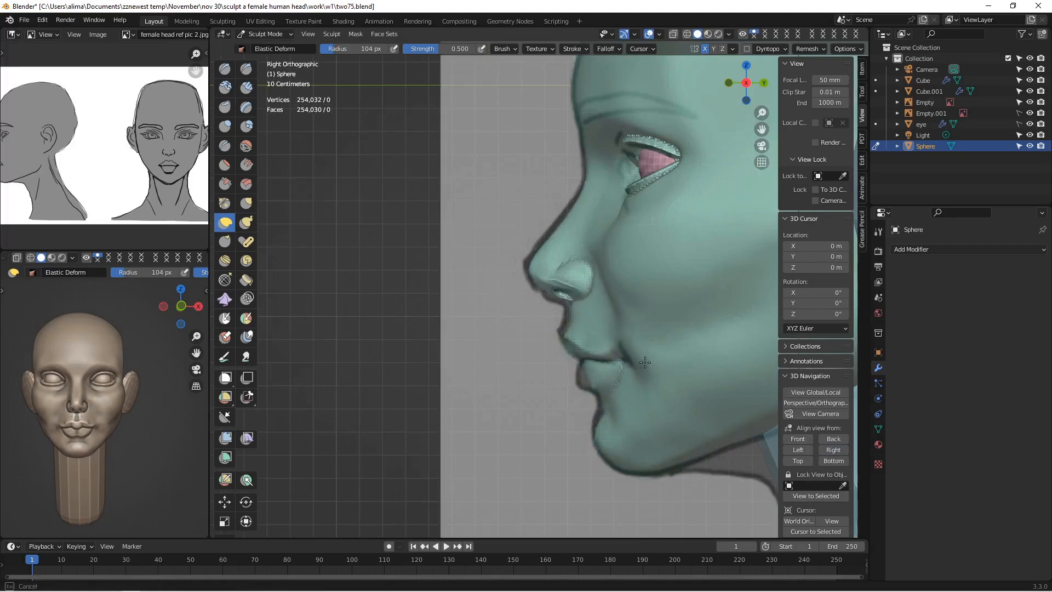
pyautogui.moveTo(651, 362); pyautogui.dragTo(651, 363)
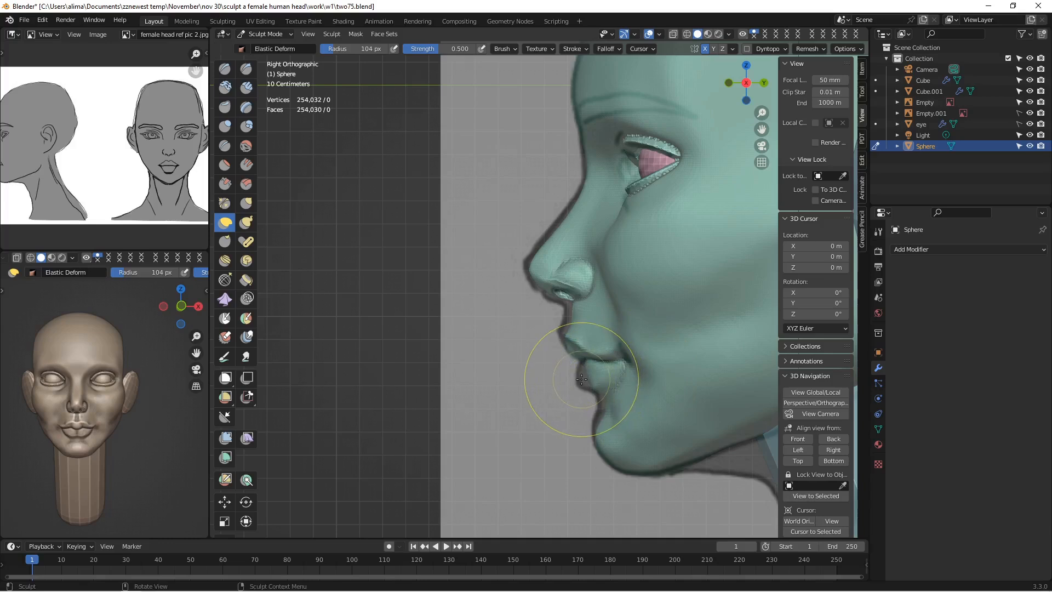
# Step: Reduce the Elastic Deform radius to 81 px and match the mouth corner and lip profile to the side reference
pyautogui.scroll(1, 581, 380)
pyautogui.press('f')
pyautogui.click(689, 379)
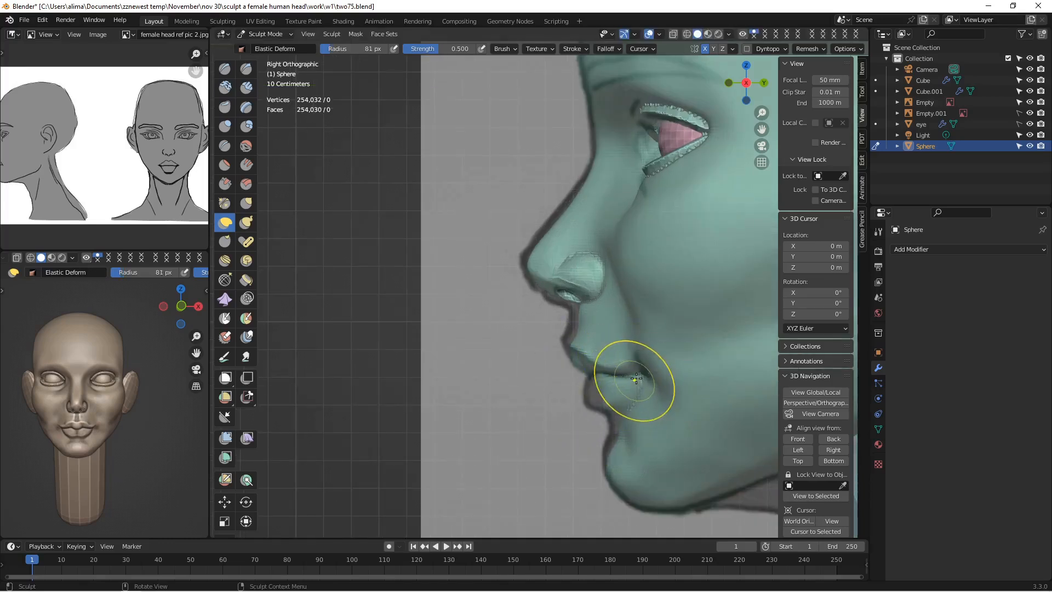
pyautogui.moveTo(642, 367); pyautogui.dragTo(647, 369)
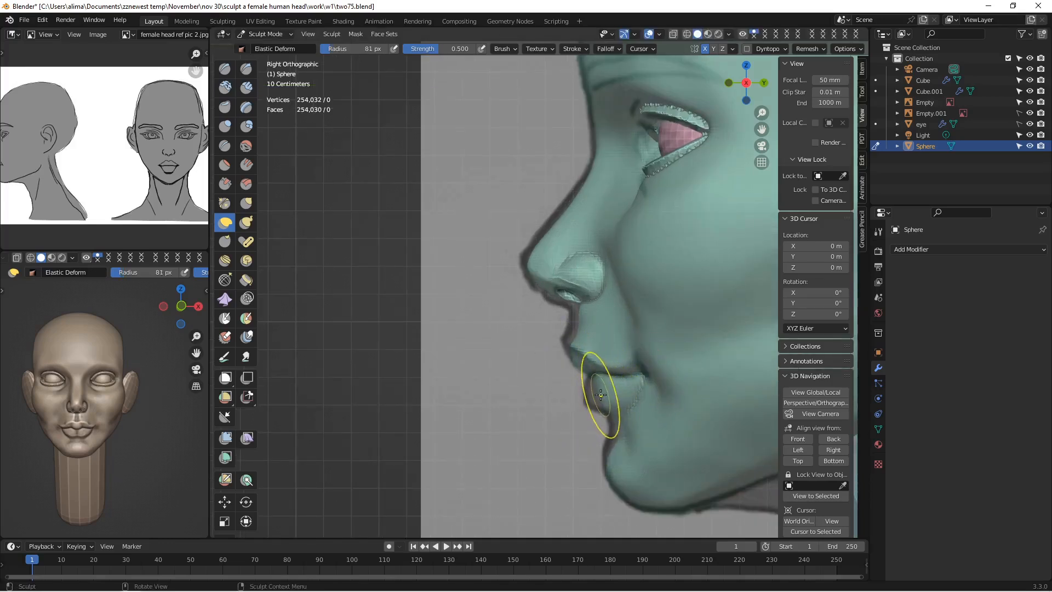
pyautogui.moveTo(601, 395); pyautogui.dragTo(554, 398)
pyautogui.moveTo(573, 350); pyautogui.dragTo(546, 317)
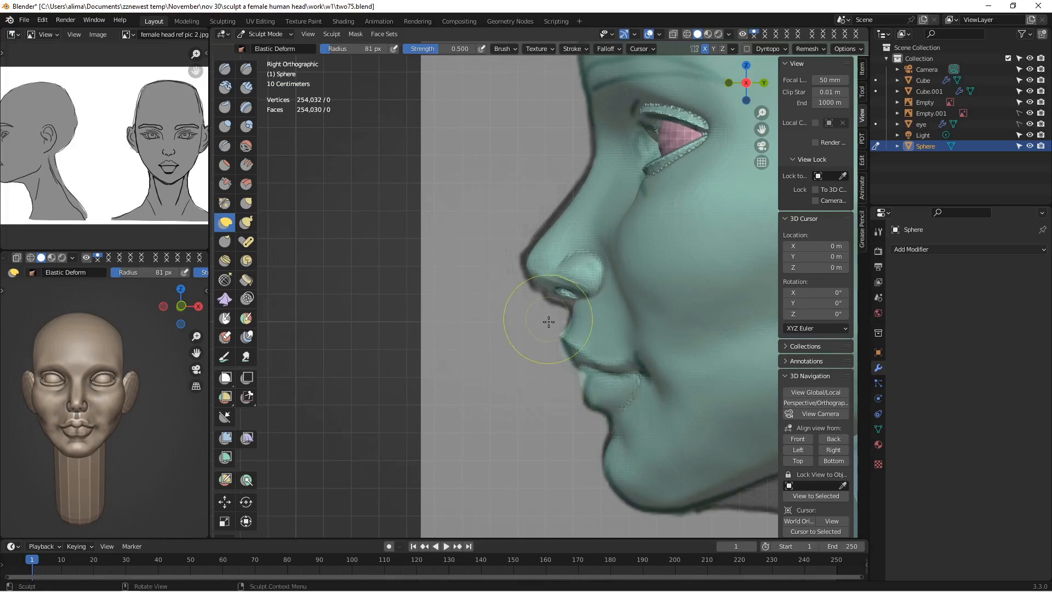
# Step: Set the Elastic Deform radius to 65 px and adjust the underside of the nose in the side profile
pyautogui.press('f')
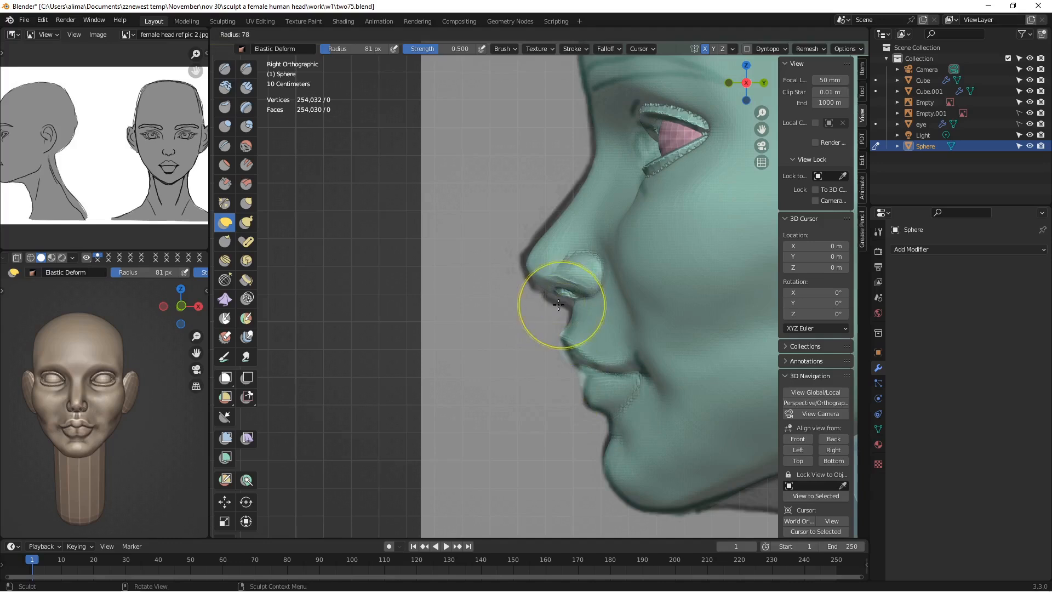
pyautogui.click(558, 296)
pyautogui.moveTo(558, 295); pyautogui.dragTo(548, 310)
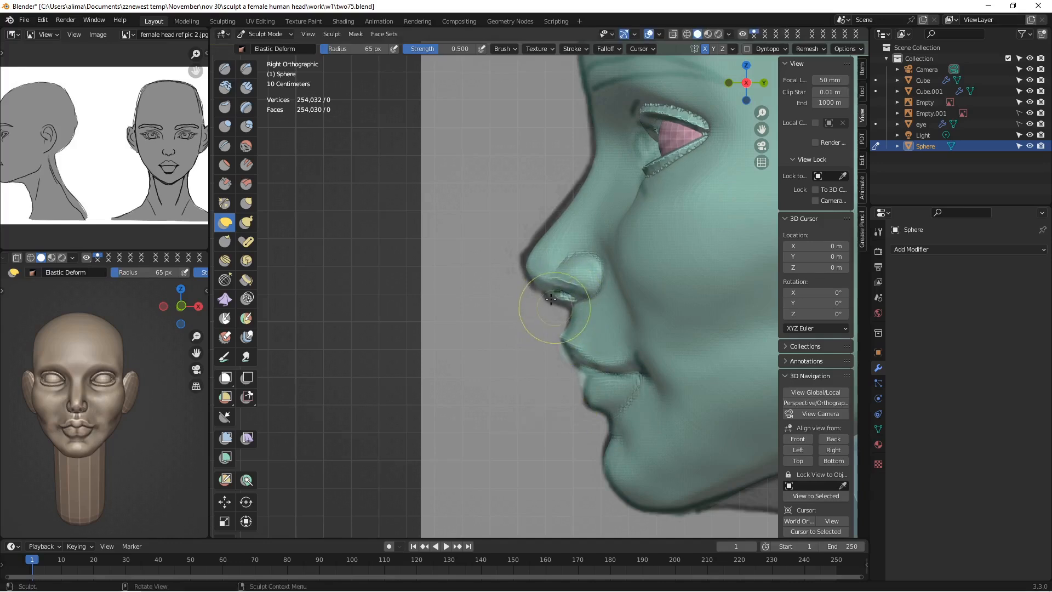
pyautogui.moveTo(560, 249)
pyautogui.keyDown('alt'); pyautogui.mouseDown(button='middle')
pyautogui.moveTo(681, 282)
pyautogui.moveTo(627, 329)
pyautogui.moveTo(674, 321)
pyautogui.moveTo(635, 332)
pyautogui.moveTo(646, 334)
pyautogui.mouseUp(button='middle'); pyautogui.keyUp('alt')
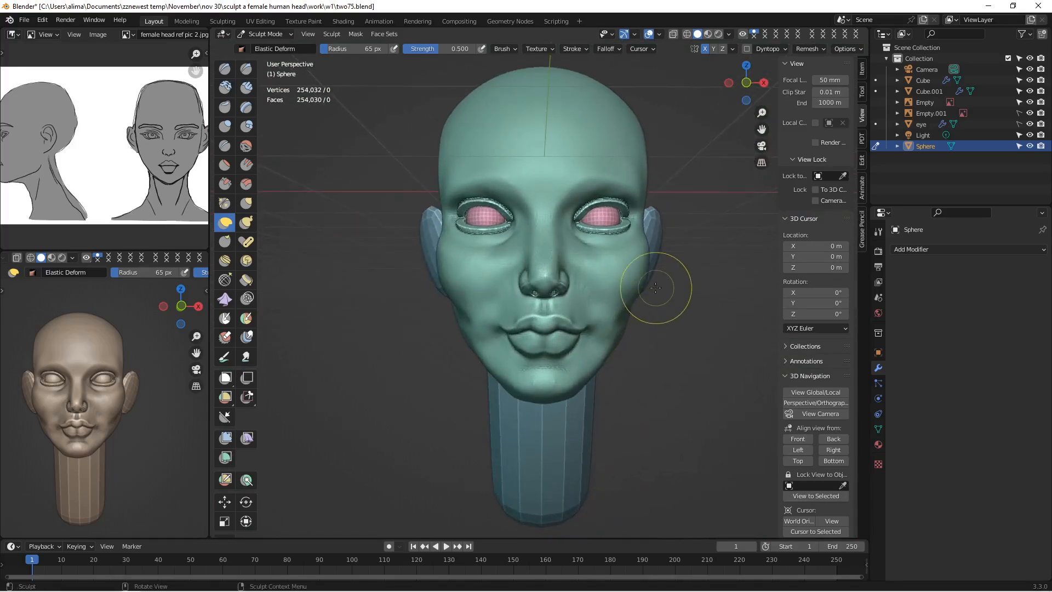
# Step: Fit the sides of the cheeks and jaw to the front reference with Elastic Deform, enlarging the radius to 93 px
pyautogui.click(799, 439)
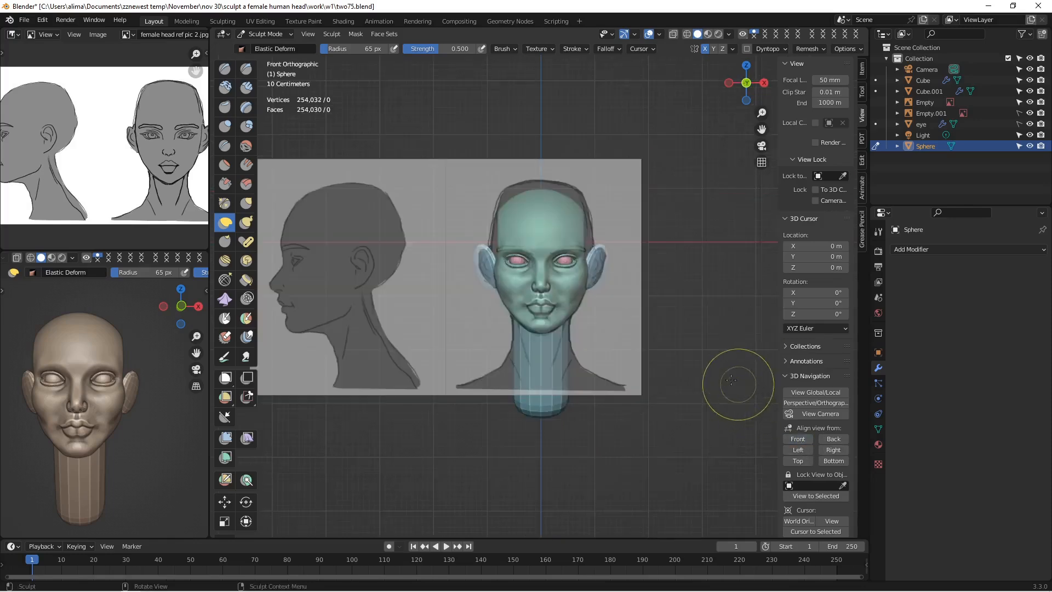
pyautogui.scroll(5, 736, 376)
pyautogui.moveTo(659, 335); pyautogui.dragTo(661, 330)
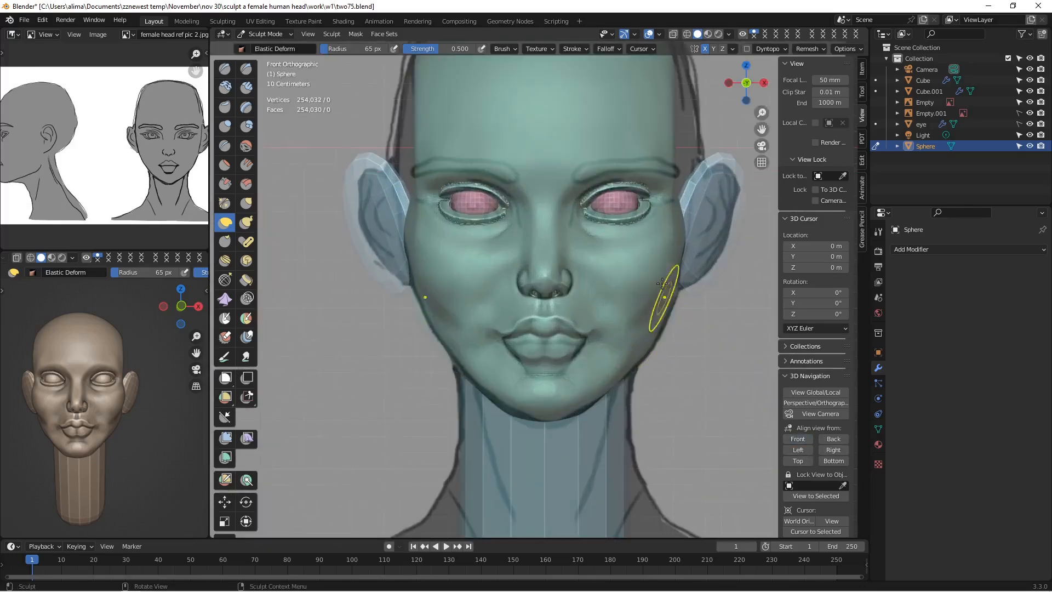
pyautogui.moveTo(681, 240); pyautogui.dragTo(678, 239)
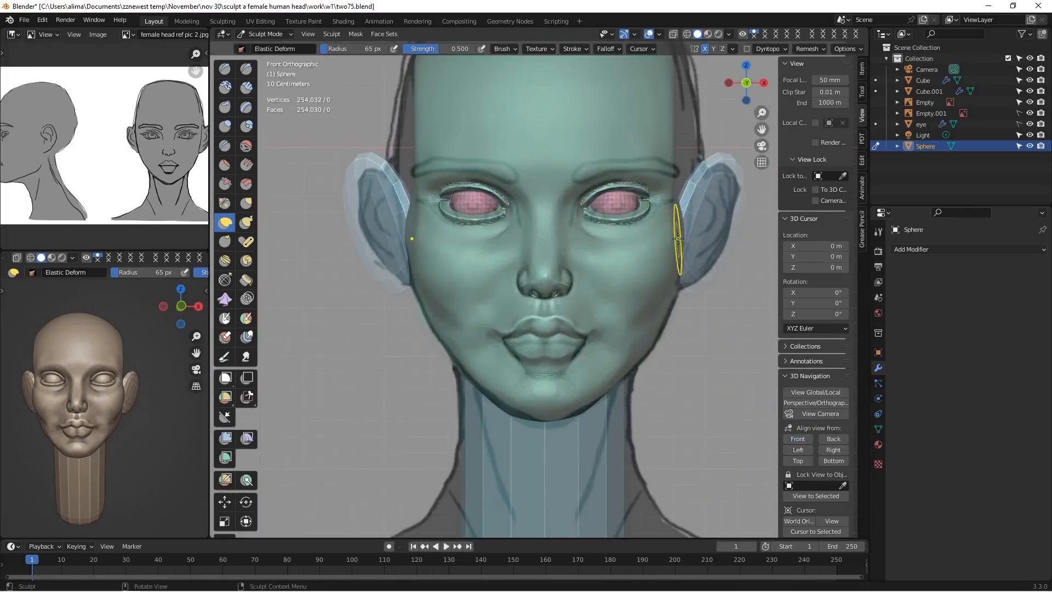
pyautogui.press('f')
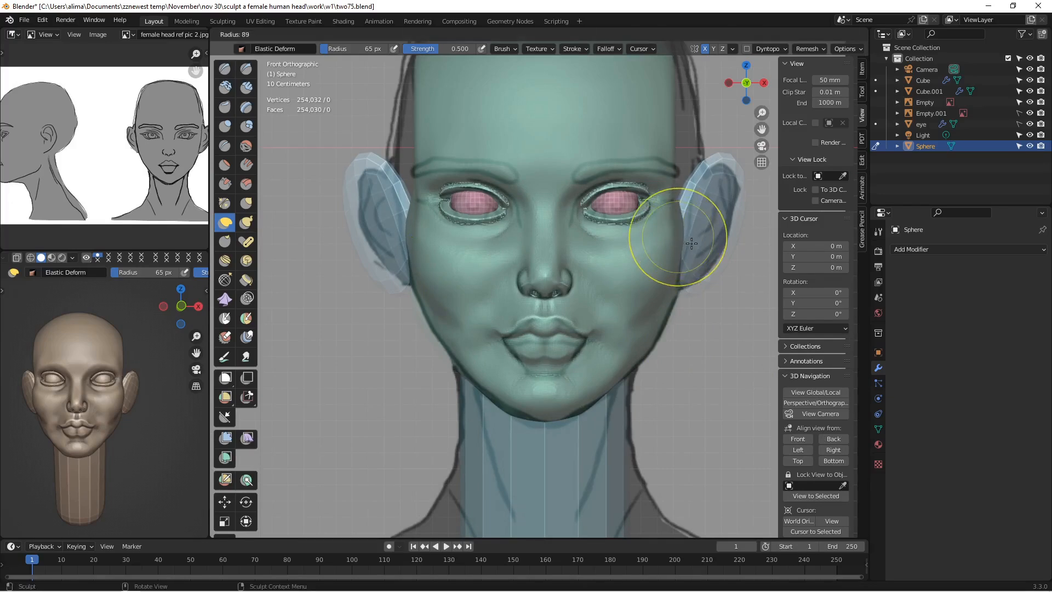
pyautogui.click(693, 243)
pyautogui.moveTo(678, 253); pyautogui.dragTo(668, 253)
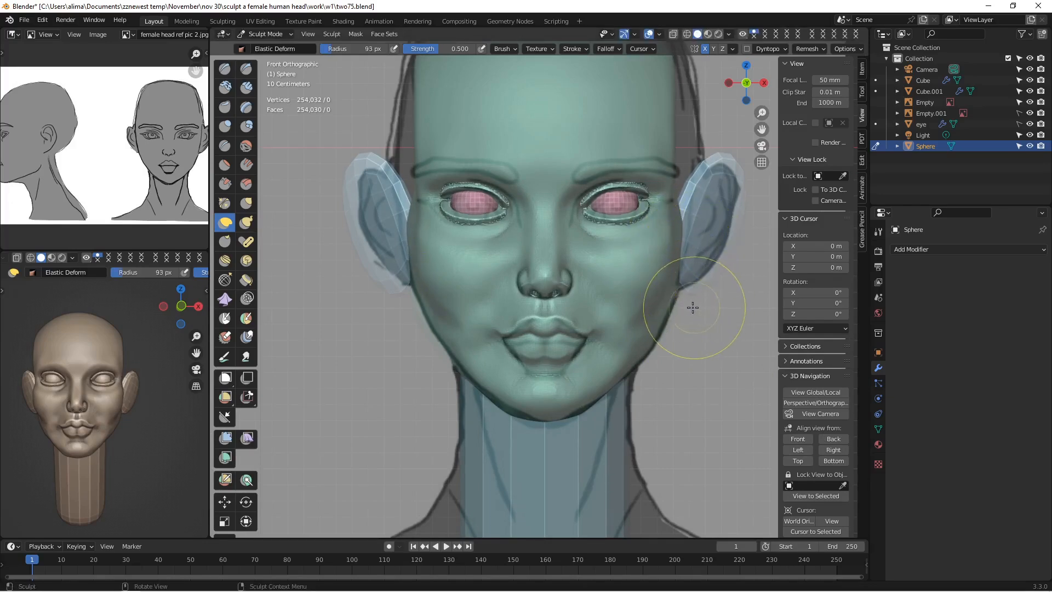
pyautogui.moveTo(684, 307); pyautogui.dragTo(671, 301)
# Step: Reshape the lips and mouth corners from the front with Elastic Deform and save the file as two77.blend
pyautogui.scroll(1, 606, 269)
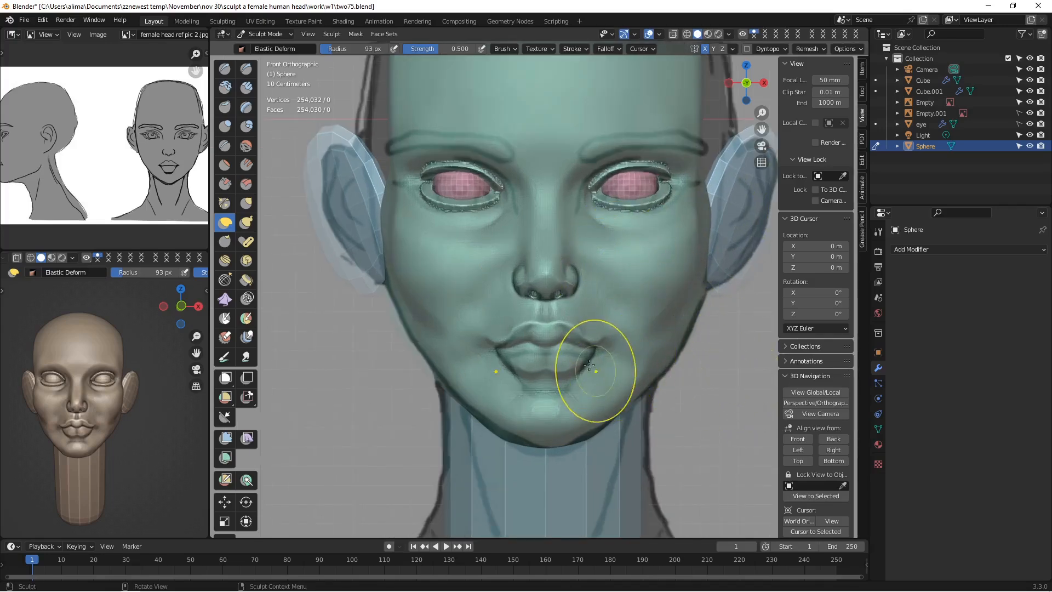
pyautogui.scroll(1, 554, 378)
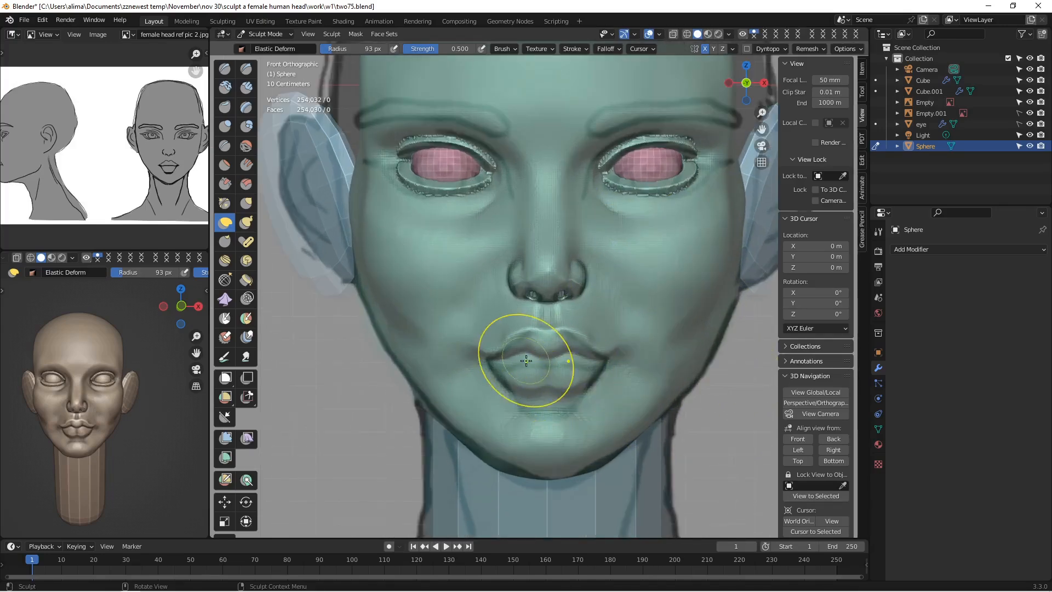
pyautogui.moveTo(487, 364)
pyautogui.mouseDown()
pyautogui.moveTo(518, 350)
pyautogui.moveTo(559, 389)
pyautogui.mouseUp()
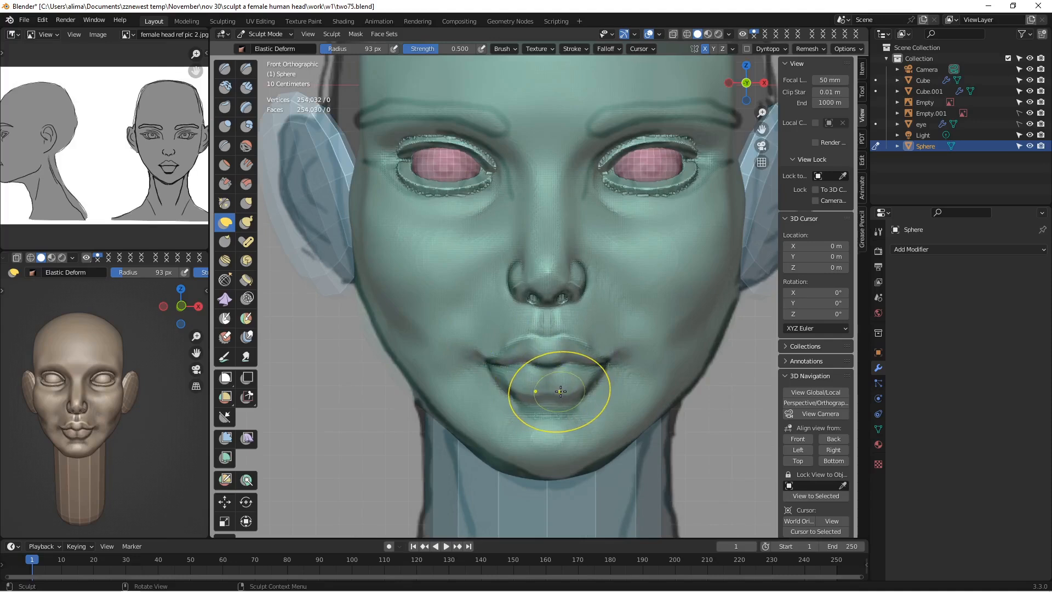
pyautogui.moveTo(608, 363); pyautogui.dragTo(593, 379)
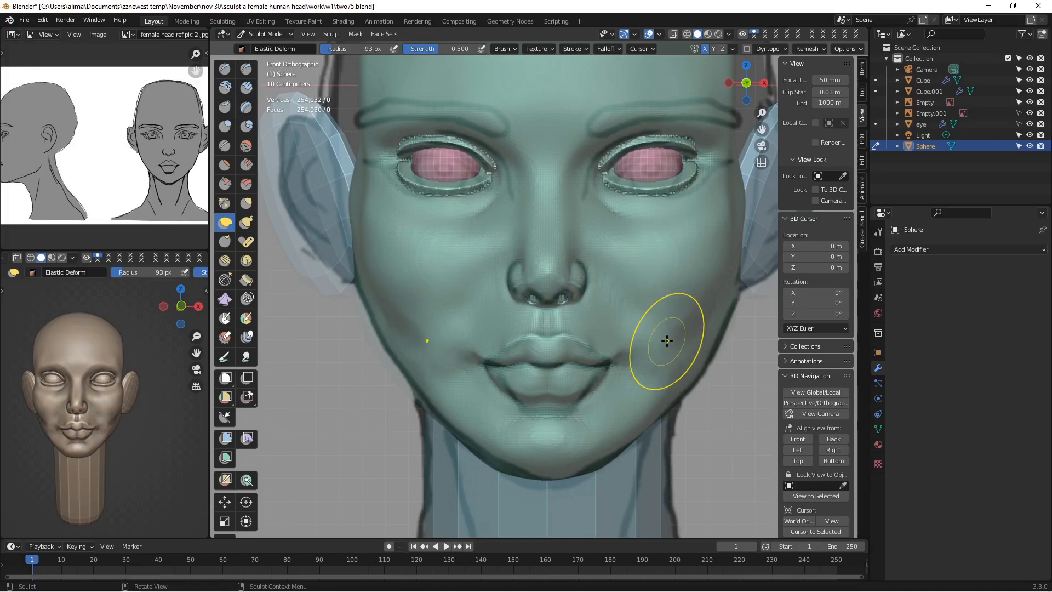
pyautogui.hotkey('ctrl', 'alt', 's')
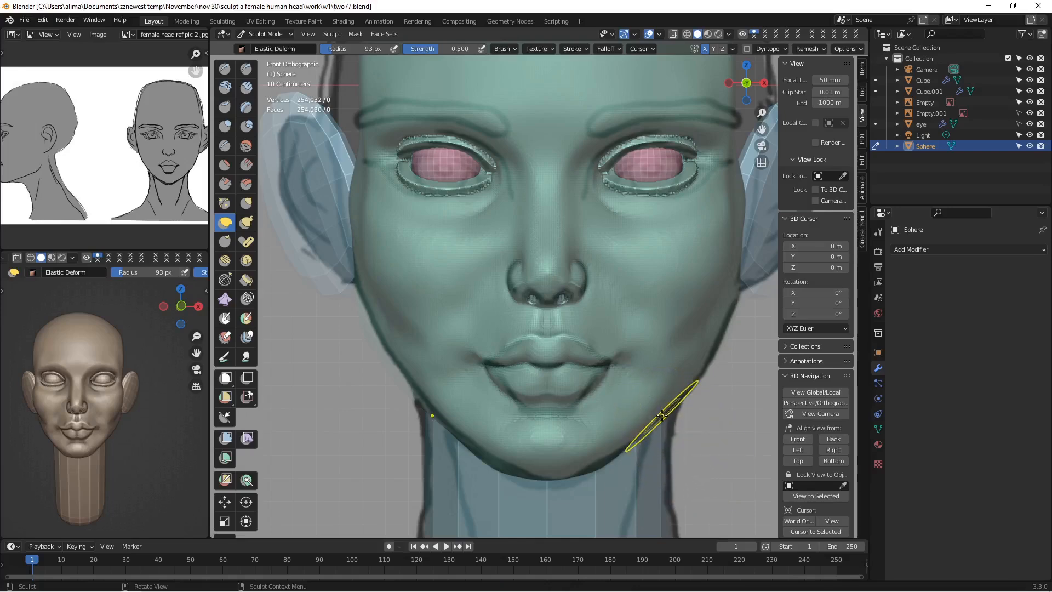
# Step: Refine the lower cheeks and jaw sides with the 93 px Elastic Deform brush from several perspective angles
pyautogui.moveTo(657, 422); pyautogui.dragTo(644, 357, button='middle')
pyautogui.scroll(-5, 642, 369)
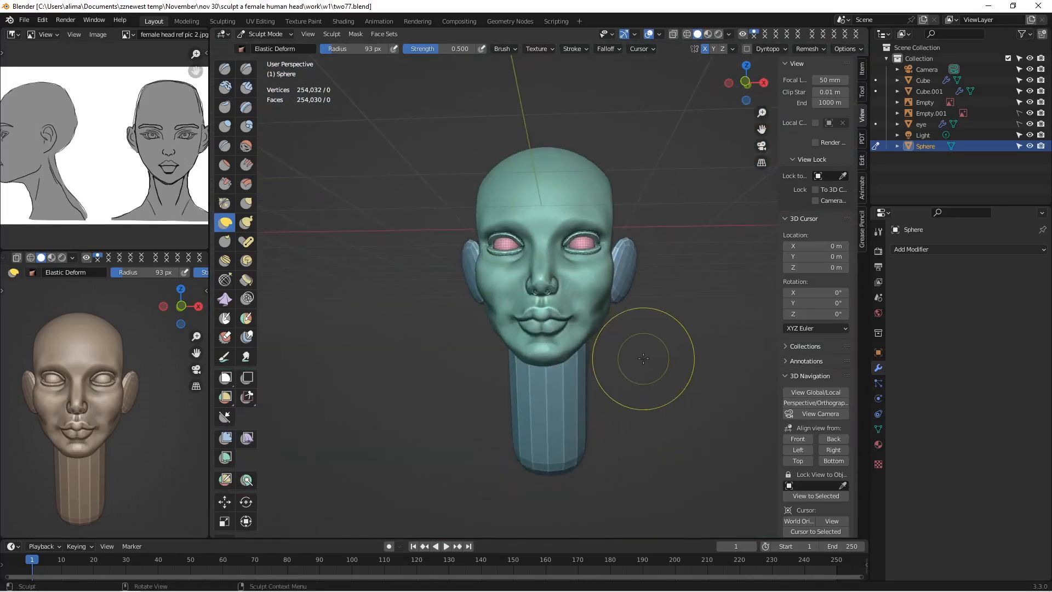
pyautogui.scroll(2, 641, 360)
pyautogui.moveTo(613, 362); pyautogui.dragTo(605, 359)
pyautogui.moveTo(619, 358); pyautogui.dragTo(588, 350, button='middle')
pyautogui.moveTo(621, 348); pyautogui.dragTo(653, 351)
pyautogui.moveTo(628, 350)
pyautogui.mouseDown(button='middle')
pyautogui.moveTo(682, 349)
pyautogui.moveTo(646, 347)
pyautogui.mouseUp(button='middle')
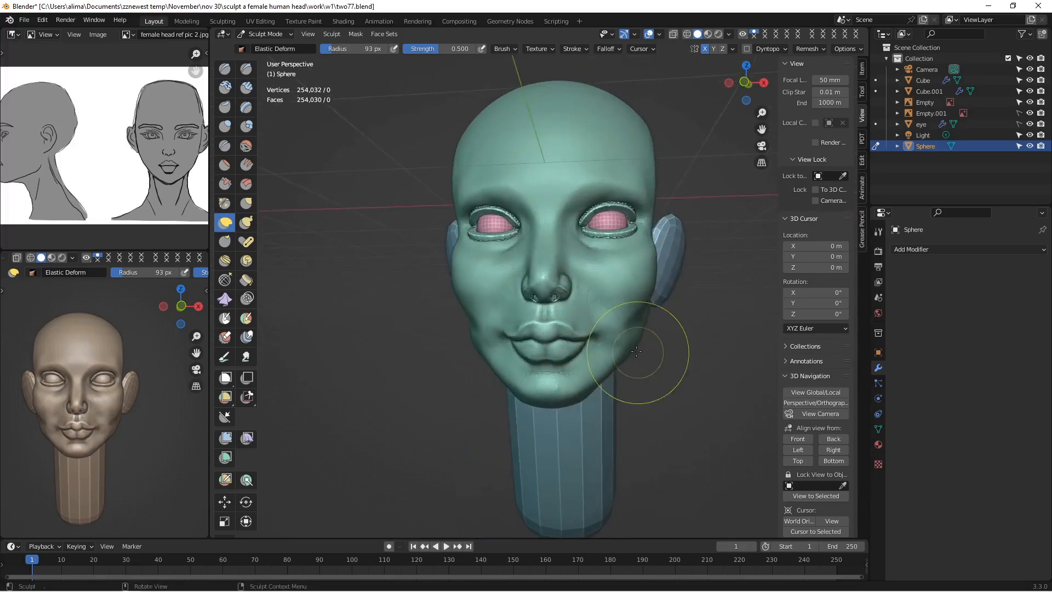
pyautogui.moveTo(645, 310); pyautogui.dragTo(653, 312)
pyautogui.moveTo(652, 312)
pyautogui.mouseDown(button='middle')
pyautogui.moveTo(677, 319)
pyautogui.moveTo(656, 322)
pyautogui.moveTo(604, 284)
pyautogui.moveTo(630, 258)
pyautogui.moveTo(657, 324)
pyautogui.mouseUp(button='middle')
pyautogui.scroll(3, 658, 326)
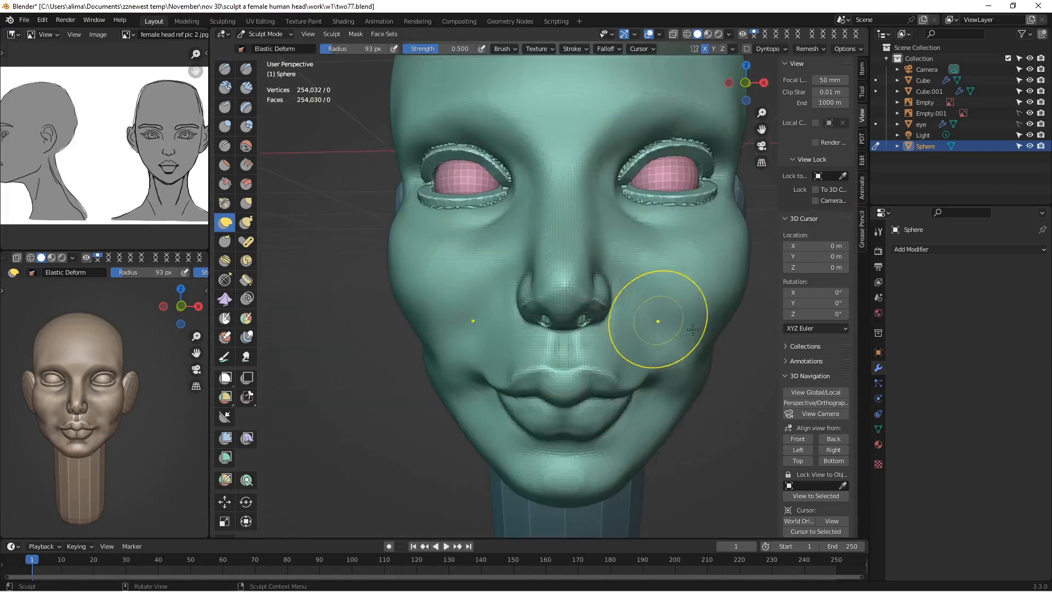
# Step: Set the Elastic Deform radius to 111 px and lower the inner and outer eye corners in the front view
pyautogui.click(798, 439)
pyautogui.scroll(5, 668, 353)
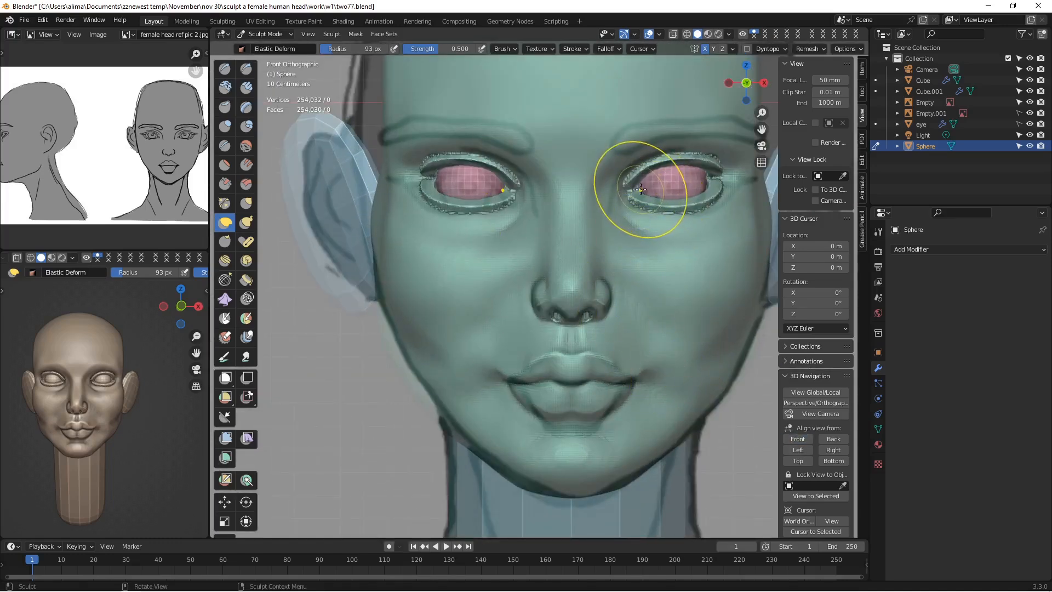
pyautogui.press('f')
pyautogui.click(655, 197)
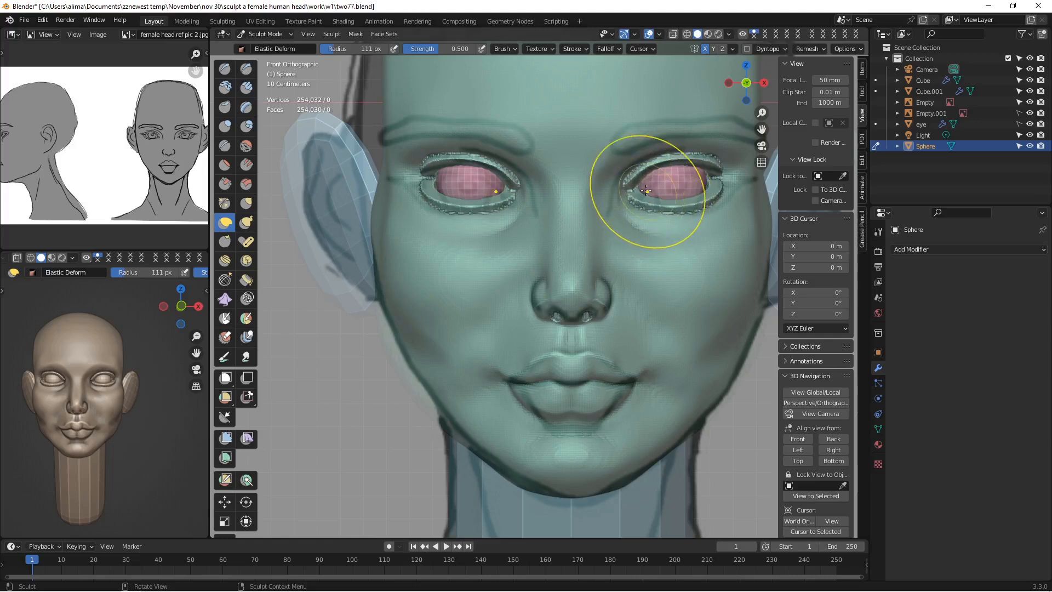
pyautogui.moveTo(636, 185); pyautogui.dragTo(630, 201)
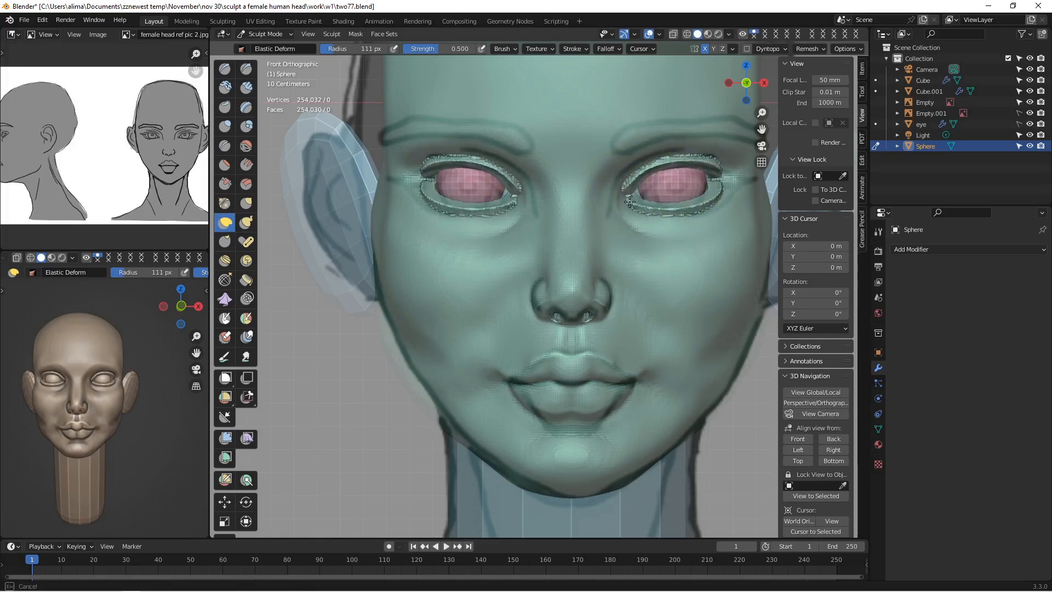
pyautogui.moveTo(720, 178); pyautogui.dragTo(727, 186)
pyautogui.moveTo(638, 187); pyautogui.dragTo(634, 192)
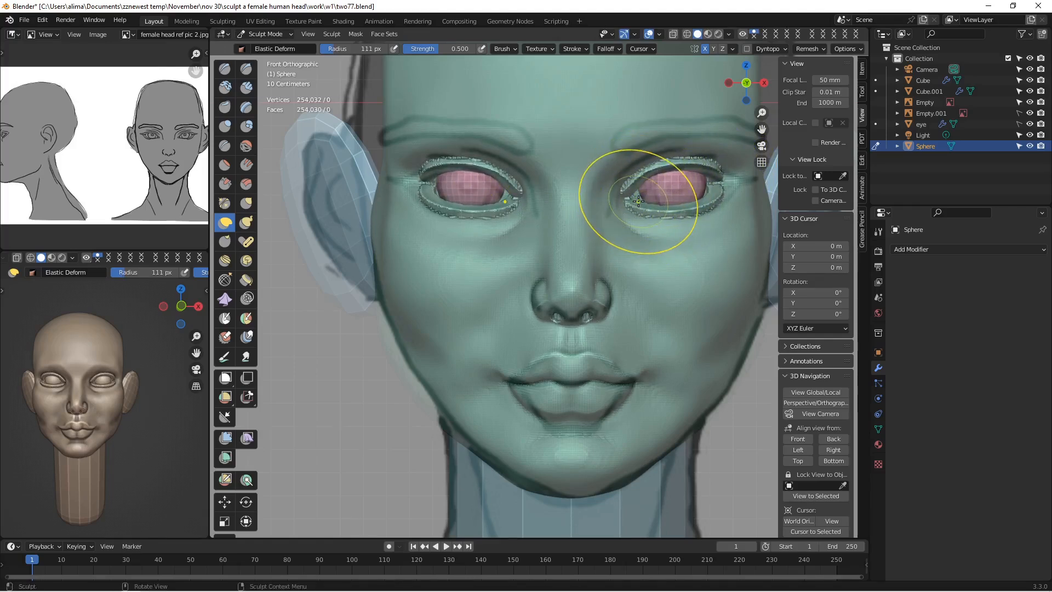
# Step: Reduce the Elastic Deform radius to 57 px and reshape the inner eye corners and upper eyelids
pyautogui.press('f')
pyautogui.click(621, 197)
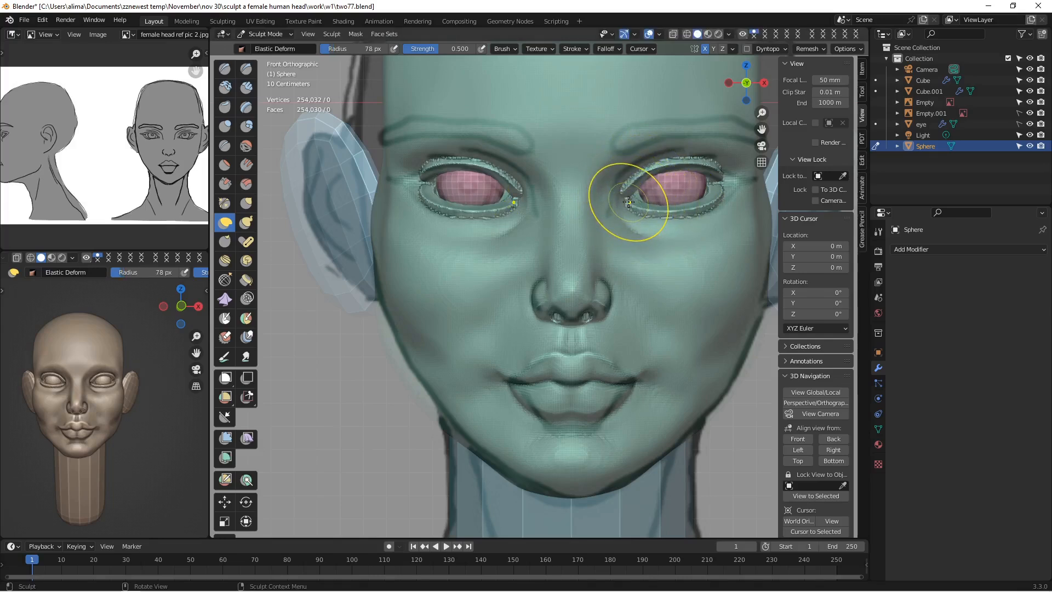
pyautogui.press('f')
pyautogui.click(616, 208)
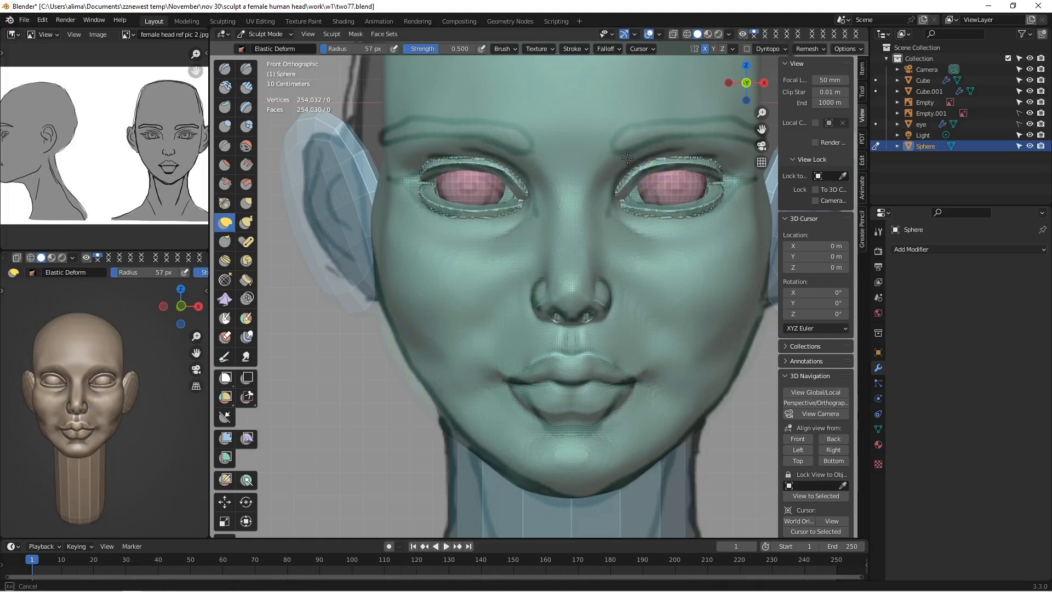
pyautogui.moveTo(628, 159)
pyautogui.mouseDown()
pyautogui.moveTo(663, 145)
pyautogui.moveTo(720, 176)
pyautogui.mouseUp()
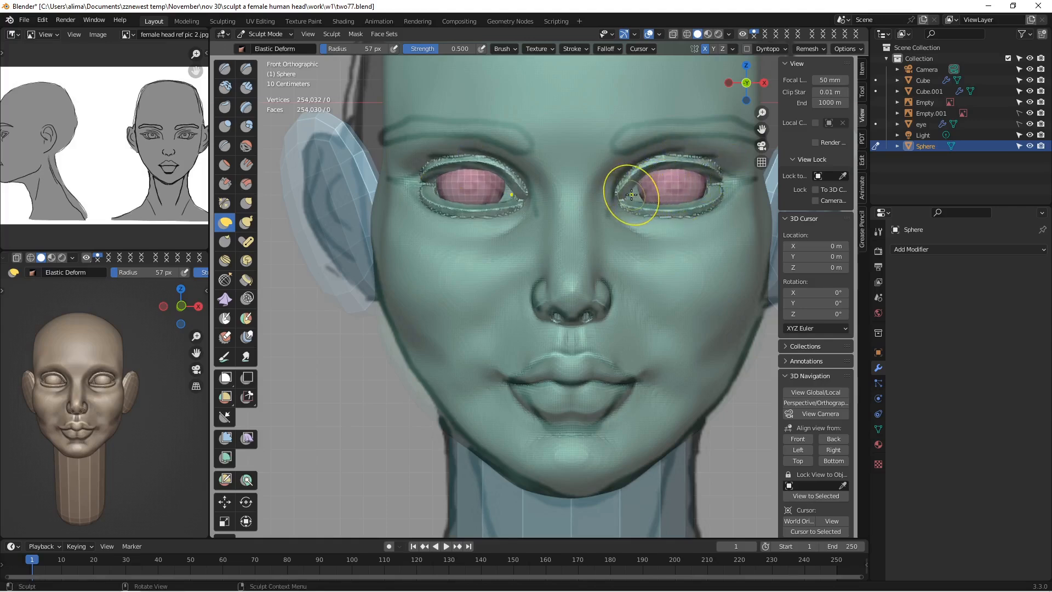
# Step: Pull the inner eye corners toward the nose and reduce the Elastic Deform radius to 50 px
pyautogui.moveTo(631, 194)
pyautogui.mouseDown()
pyautogui.moveTo(623, 210)
pyautogui.moveTo(616, 199)
pyautogui.mouseUp()
pyautogui.press('f')
pyautogui.click(621, 210)
pyautogui.scroll(1, 554, 200)
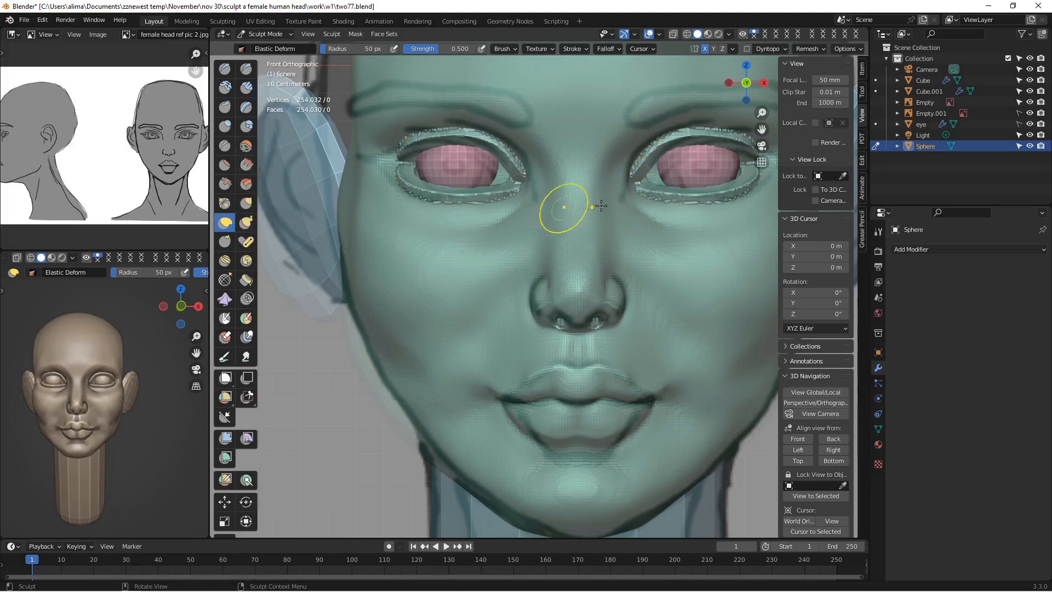
# Step: Switch to the Grab brush with a 35 px radius and refine the inner eye corners against the front face reference
pyautogui.scroll(3, 174, 145)
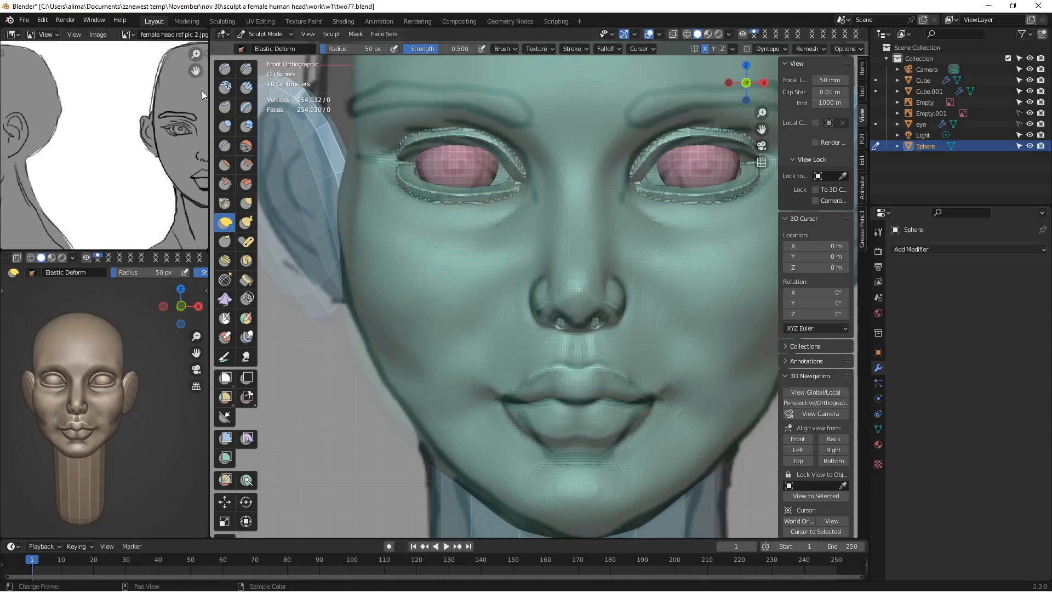
pyautogui.moveTo(198, 72); pyautogui.dragTo(137, 83)
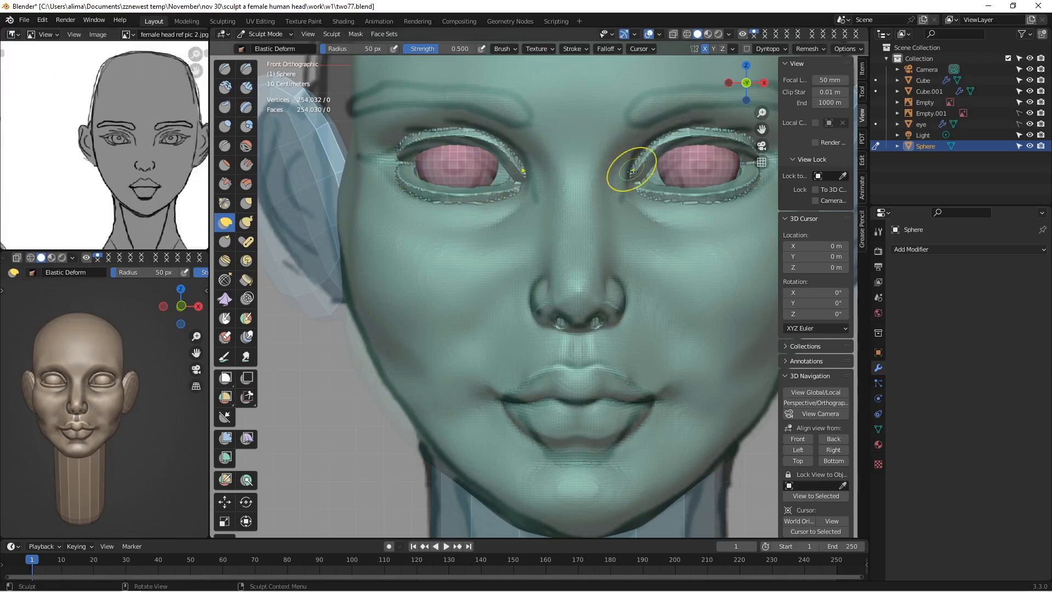
pyautogui.click(249, 201)
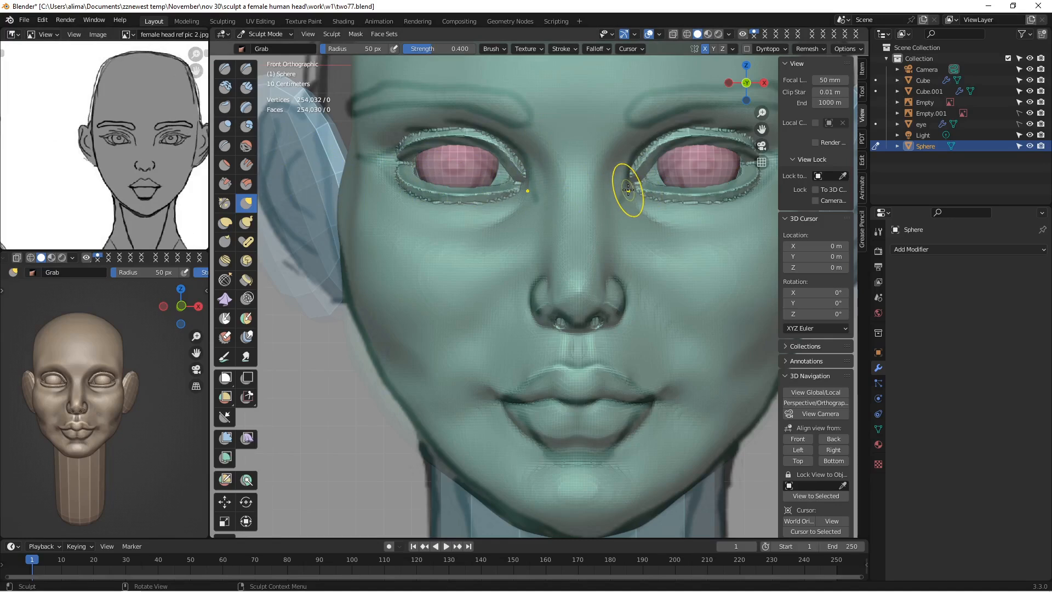
pyautogui.press('f')
pyautogui.click(619, 185)
pyautogui.moveTo(635, 182)
pyautogui.mouseDown()
pyautogui.moveTo(627, 194)
pyautogui.moveTo(649, 173)
pyautogui.mouseUp()
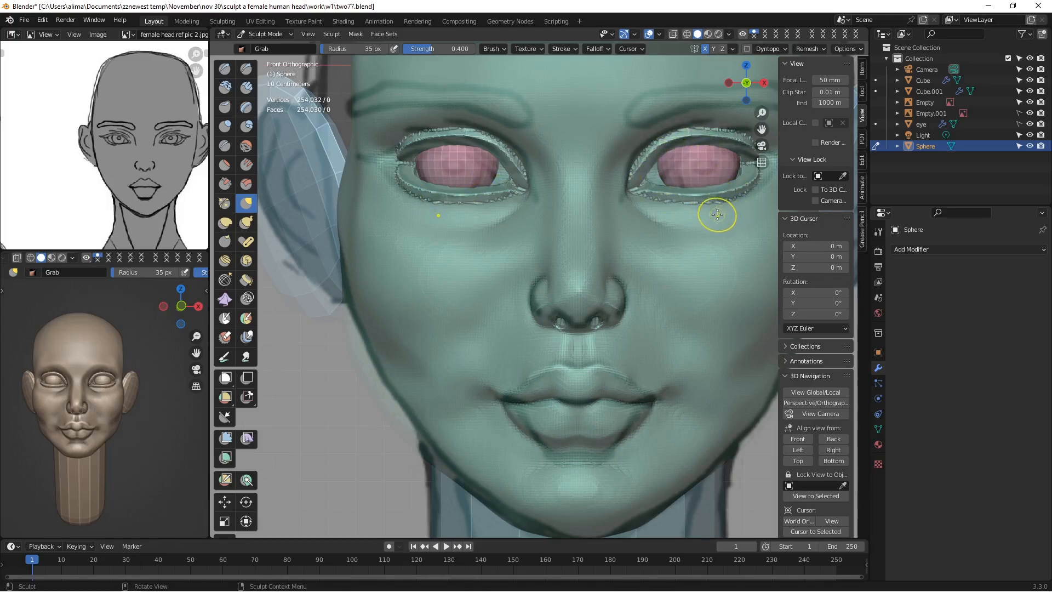
# Step: Inspect the head from the front and angled views, switch to Elastic Deform, and save an incremental copy of the file
pyautogui.scroll(-3, 713, 219)
pyautogui.scroll(1, 658, 287)
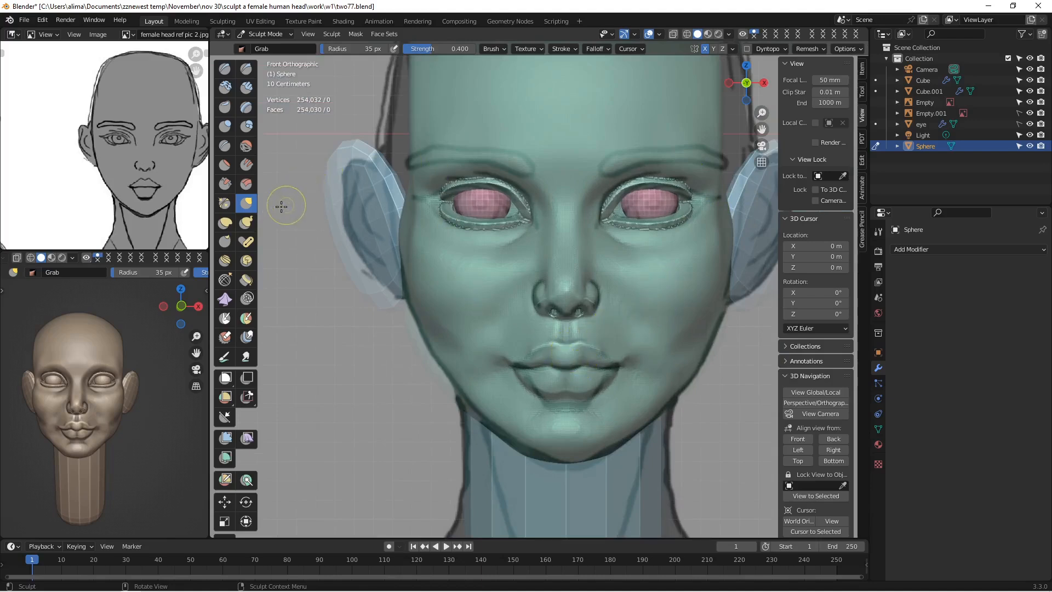
pyautogui.click(225, 222)
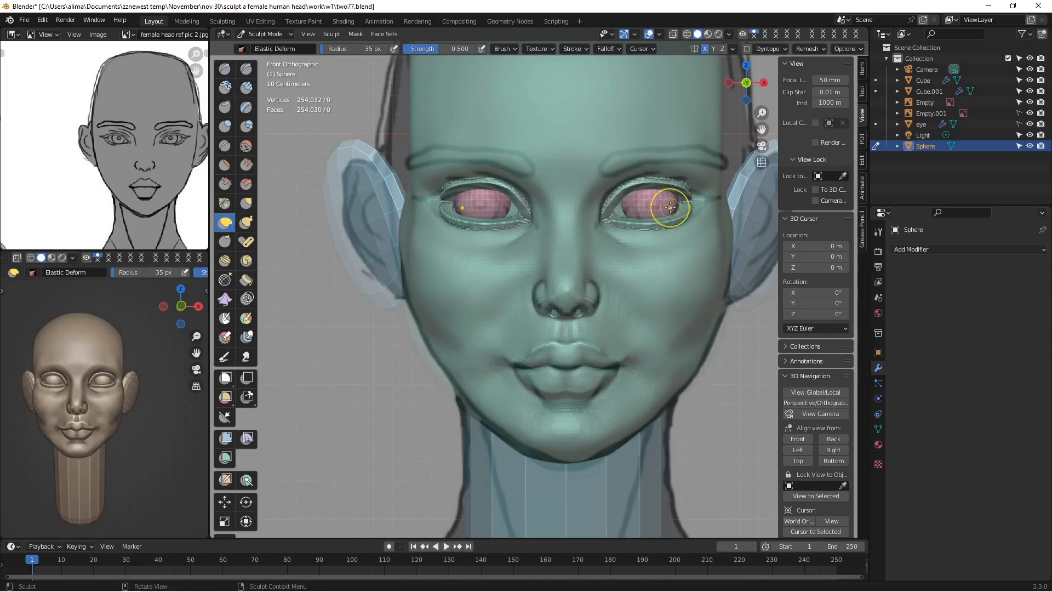
pyautogui.scroll(-1, 687, 215)
pyautogui.scroll(-1, 691, 221)
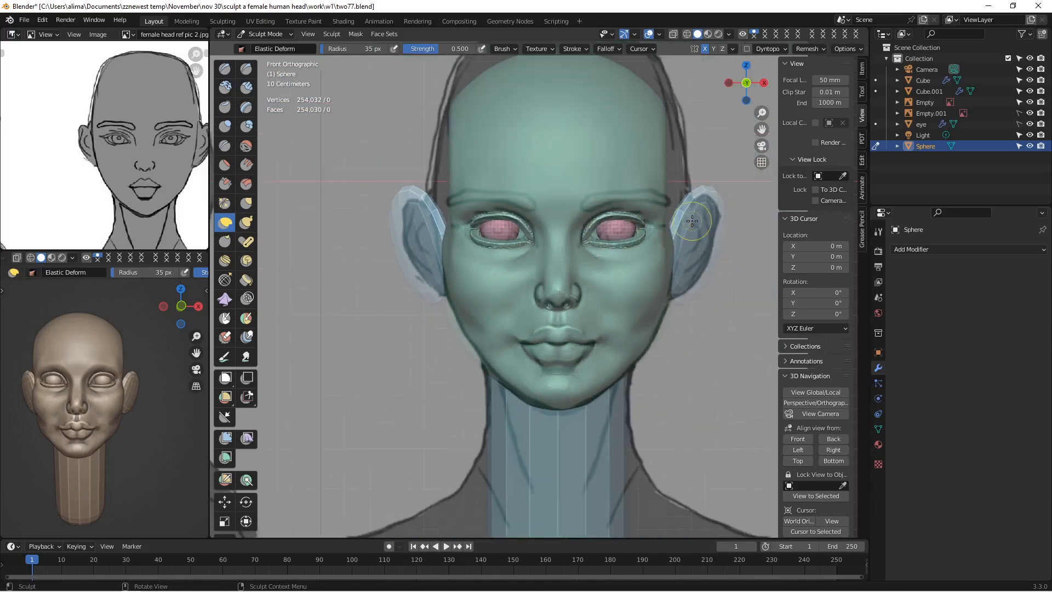
pyautogui.moveTo(699, 222)
pyautogui.mouseDown(button='middle')
pyautogui.moveTo(583, 217)
pyautogui.moveTo(647, 199)
pyautogui.moveTo(635, 201)
pyautogui.moveTo(693, 224)
pyautogui.moveTo(638, 237)
pyautogui.mouseUp(button='middle')
pyautogui.scroll(-2, 638, 225)
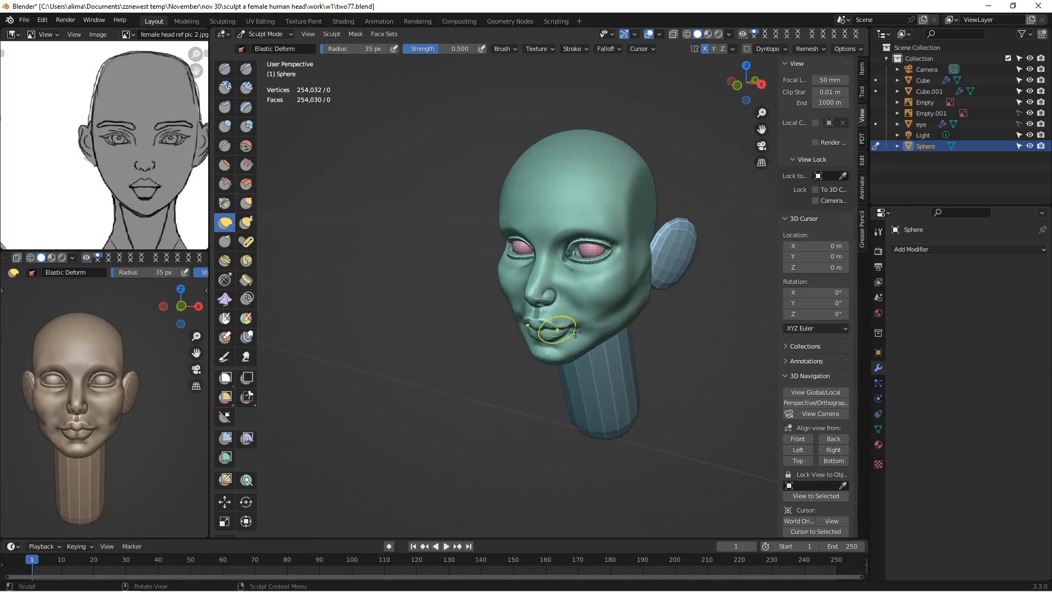
pyautogui.moveTo(564, 328); pyautogui.dragTo(669, 261, button='middle')
pyautogui.moveTo(647, 263); pyautogui.dragTo(660, 270, button='middle')
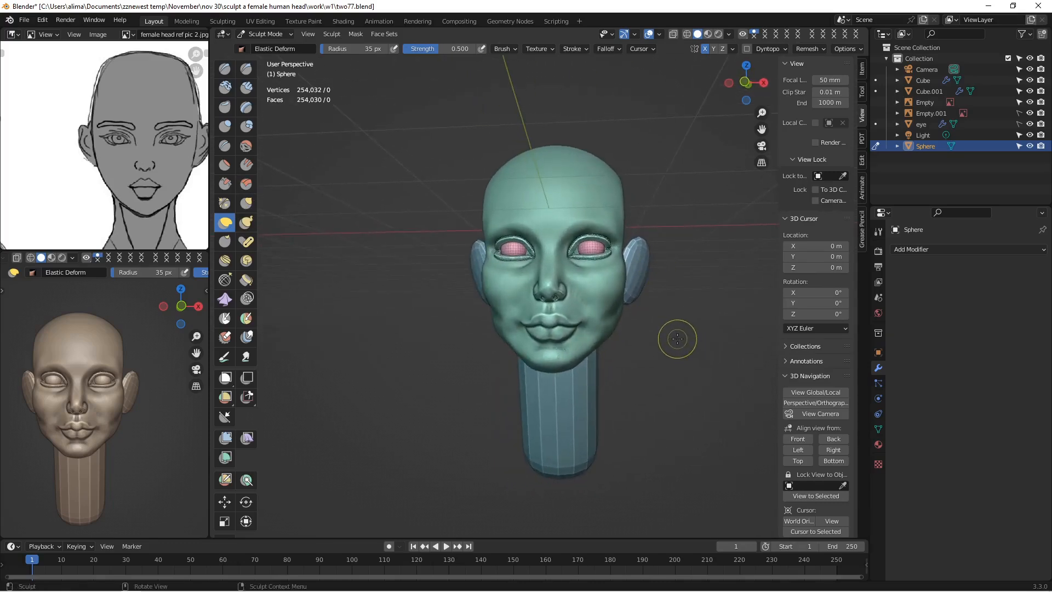
pyautogui.hotkey('ctrl', 'alt', 's')
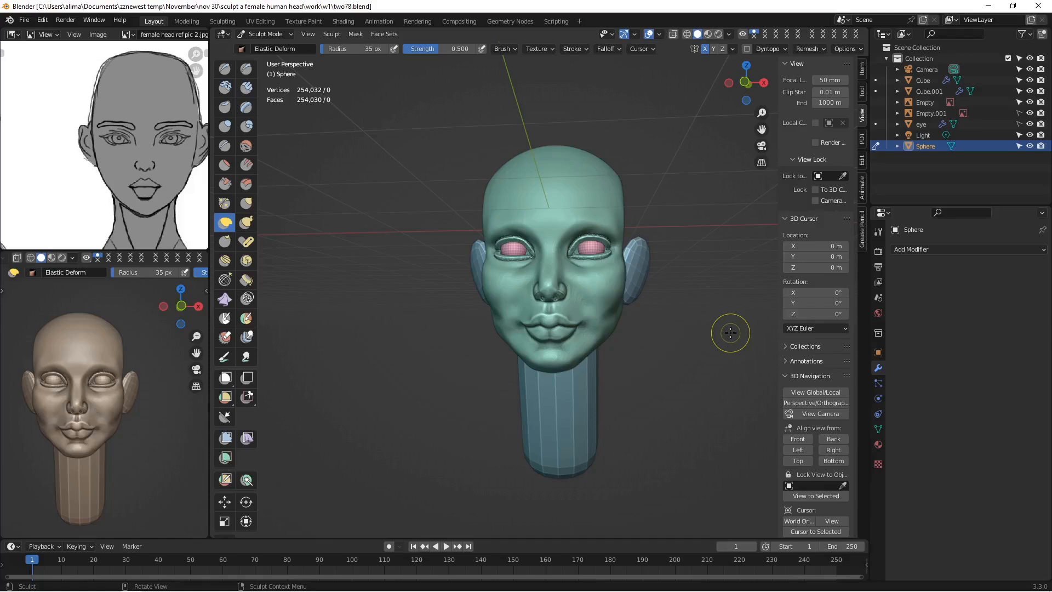
# Step: Flatten the forehead and temples with the Scrape/Peaks brush at a 69 px radius and save another incremental copy
pyautogui.scroll(5, 715, 335)
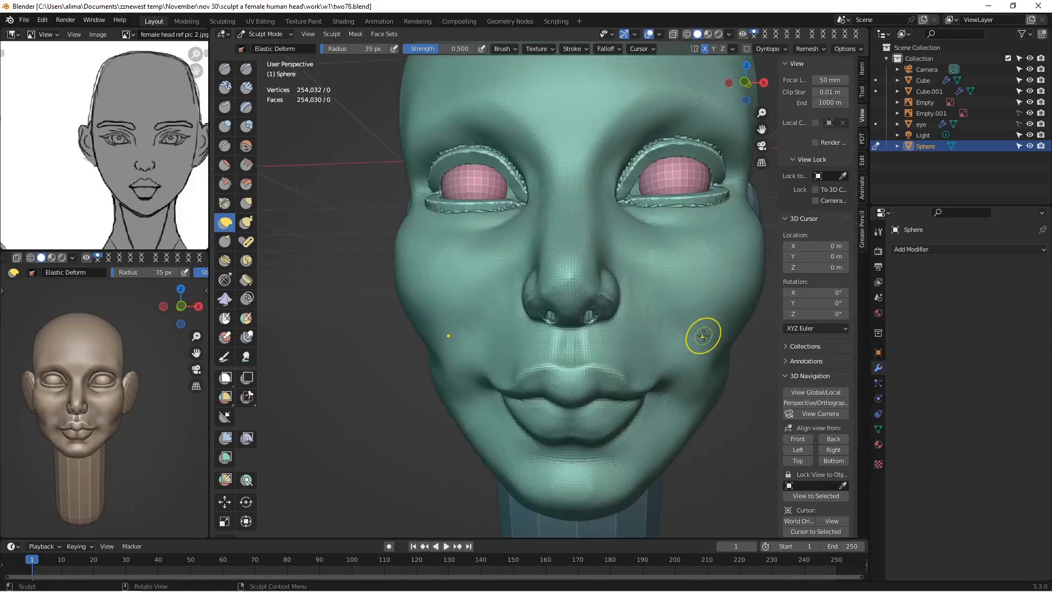
pyautogui.click(228, 182)
pyautogui.scroll(-4, 484, 250)
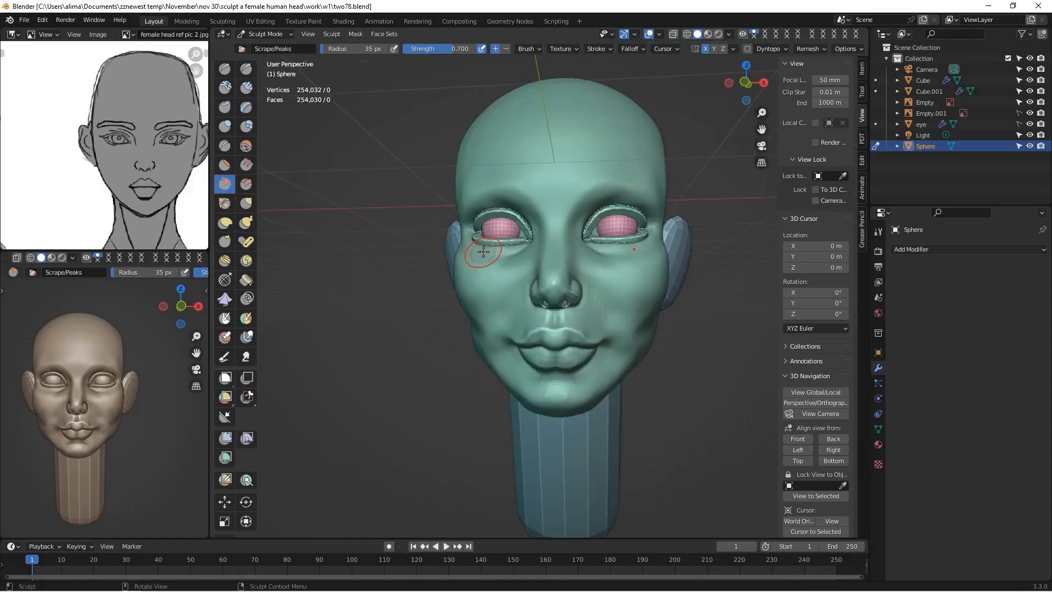
pyautogui.moveTo(745, 160); pyautogui.dragTo(677, 190, button='middle')
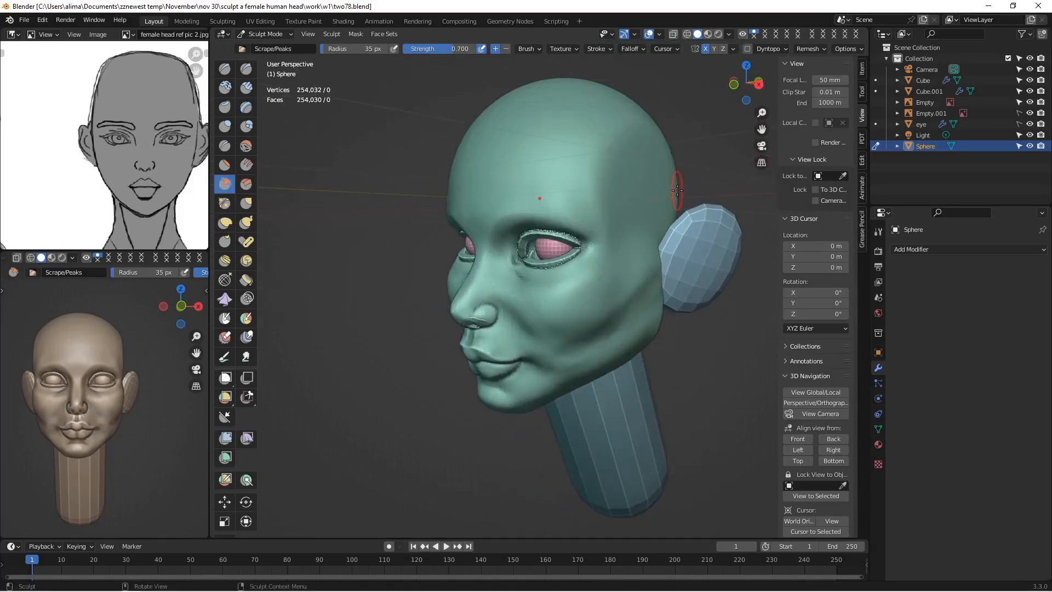
pyautogui.press('f')
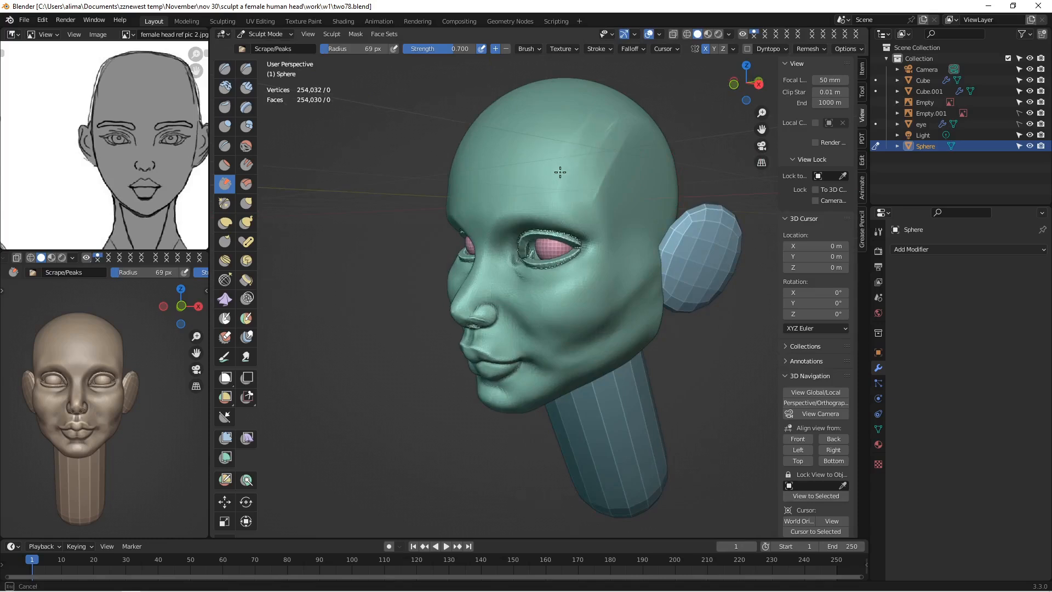
pyautogui.moveTo(595, 129)
pyautogui.mouseDown(button='middle')
pyautogui.moveTo(557, 141)
pyautogui.moveTo(575, 133)
pyautogui.mouseUp(button='middle')
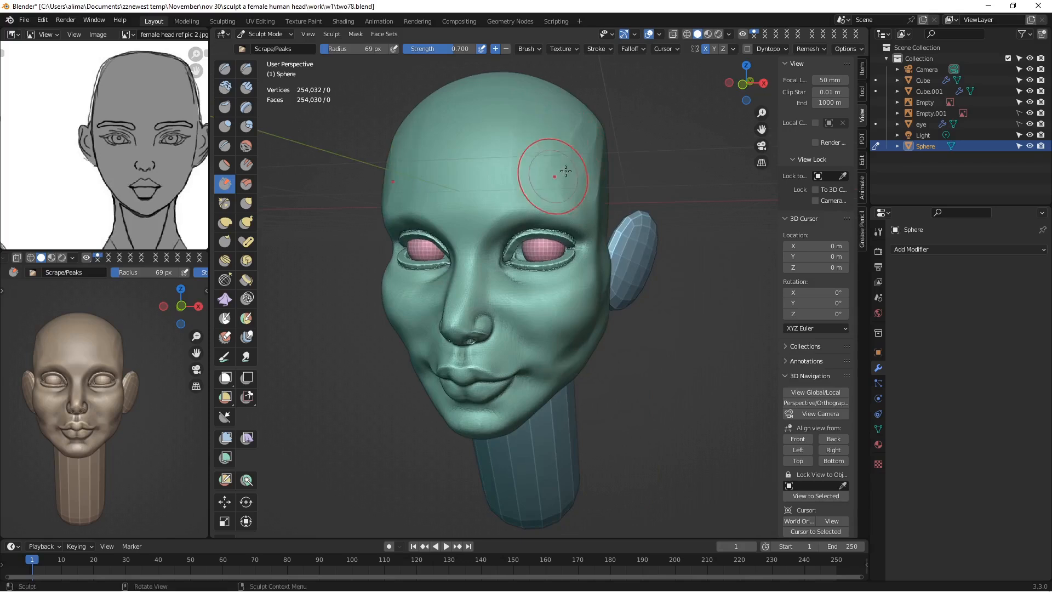
pyautogui.moveTo(557, 176); pyautogui.dragTo(517, 157, button='middle')
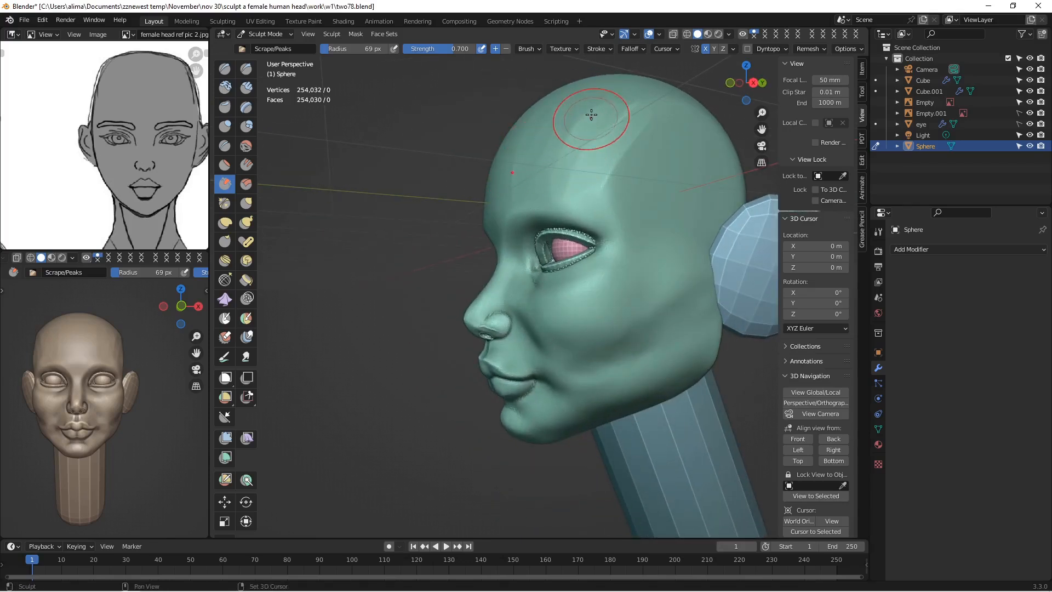
pyautogui.moveTo(591, 114); pyautogui.dragTo(632, 107)
pyautogui.moveTo(613, 112); pyautogui.dragTo(616, 121)
pyautogui.scroll(-4, 558, 134)
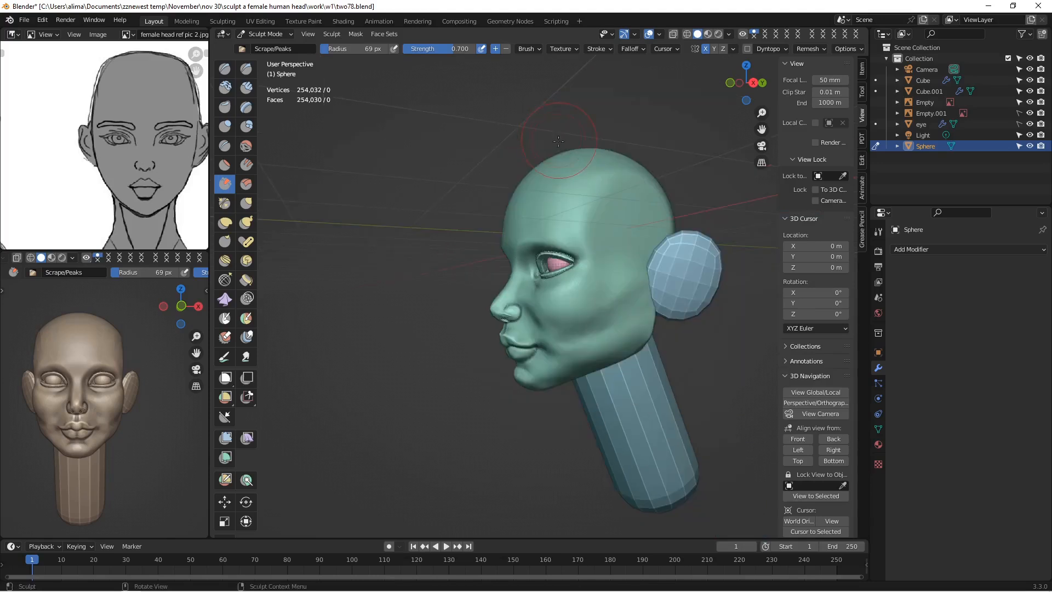
pyautogui.moveTo(557, 134); pyautogui.dragTo(645, 145, button='middle')
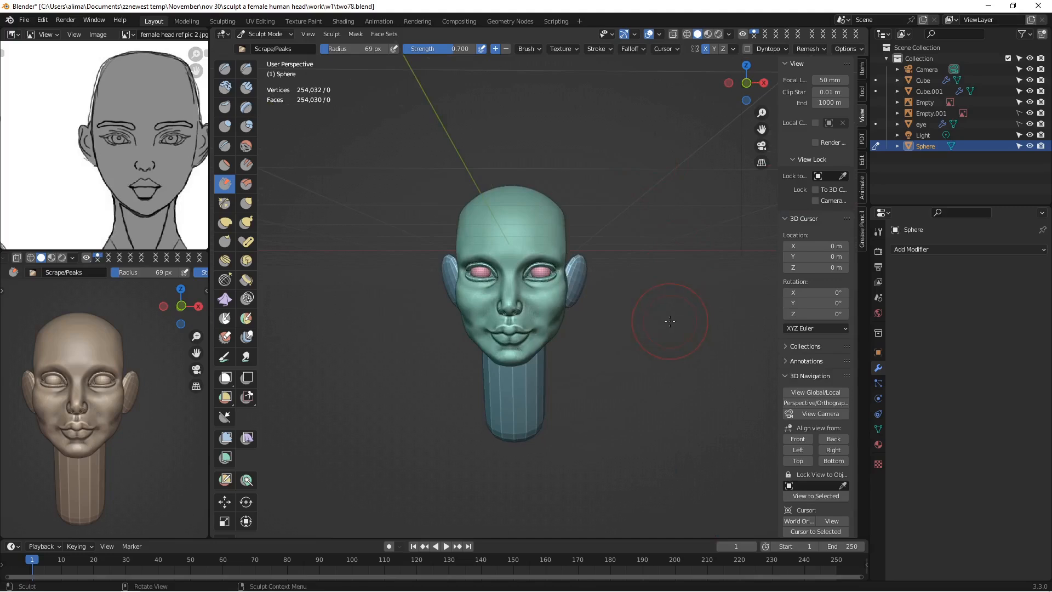
pyautogui.hotkey('ctrl', 'alt', 's')
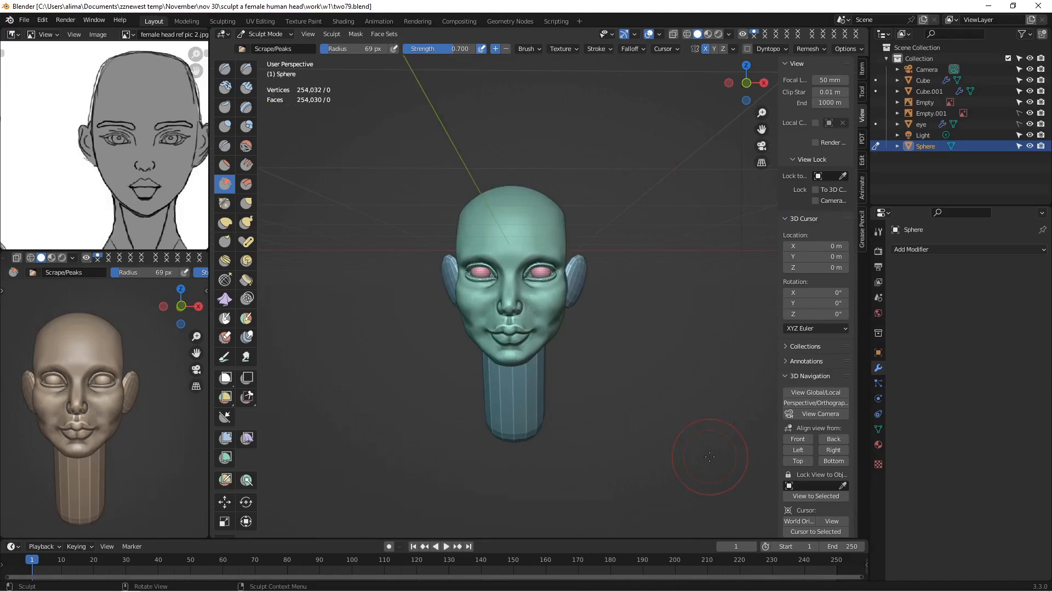
# Step: Push the mouth corners back from below the chin using Elastic Deform with a 102 px radius
pyautogui.scroll(5, 600, 423)
pyautogui.scroll(-2, 608, 422)
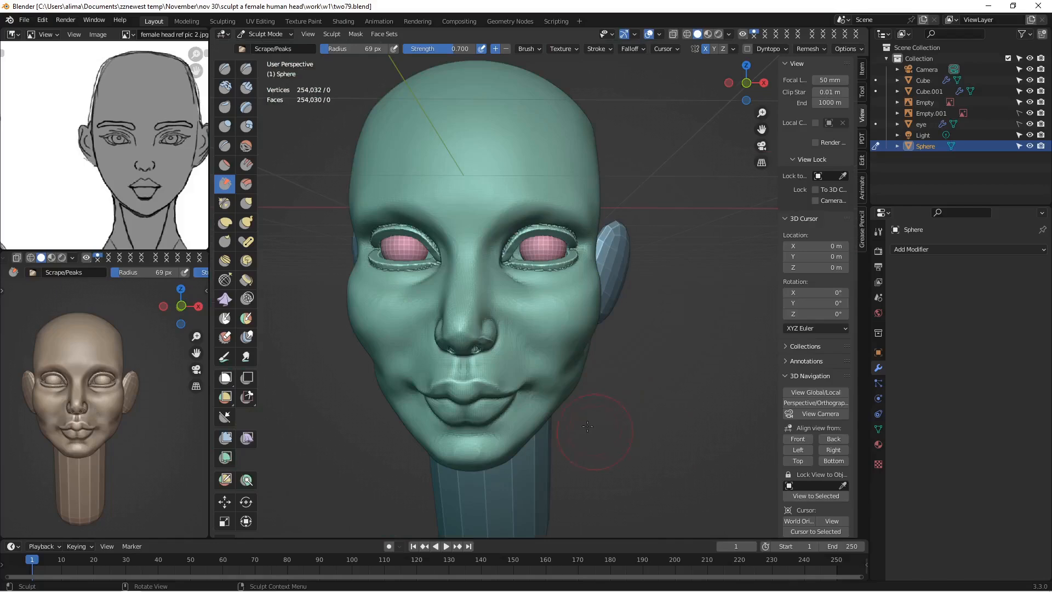
pyautogui.moveTo(588, 426); pyautogui.dragTo(584, 344, button='middle')
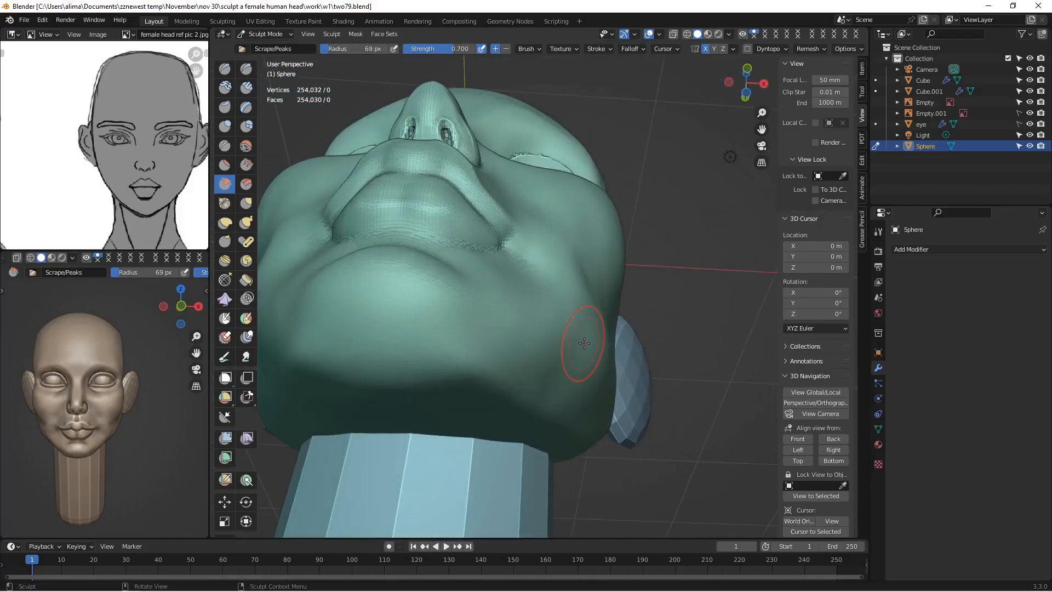
pyautogui.click(224, 225)
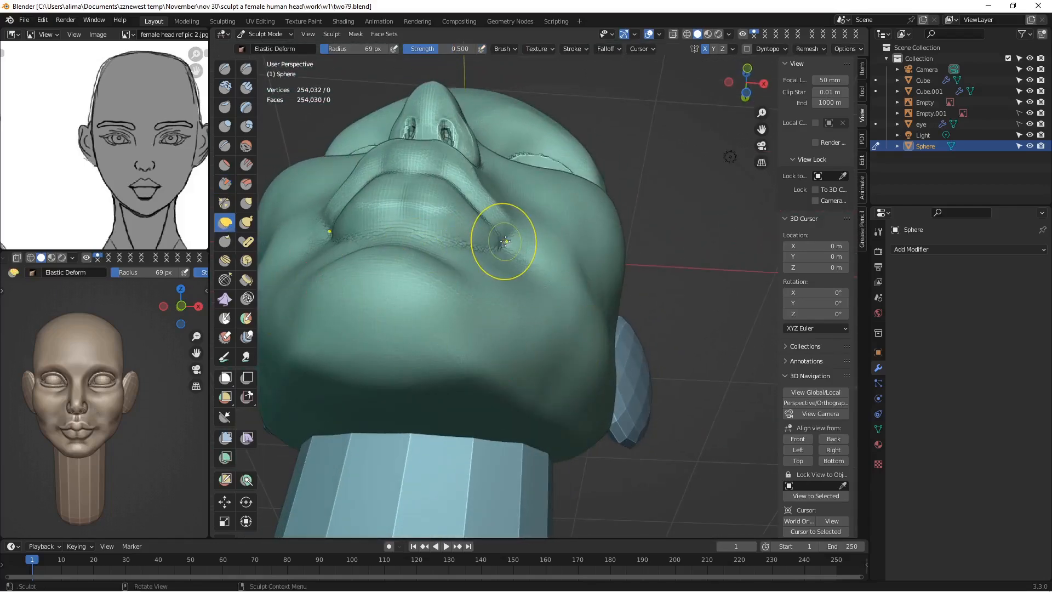
pyautogui.press('f')
pyautogui.click(523, 241)
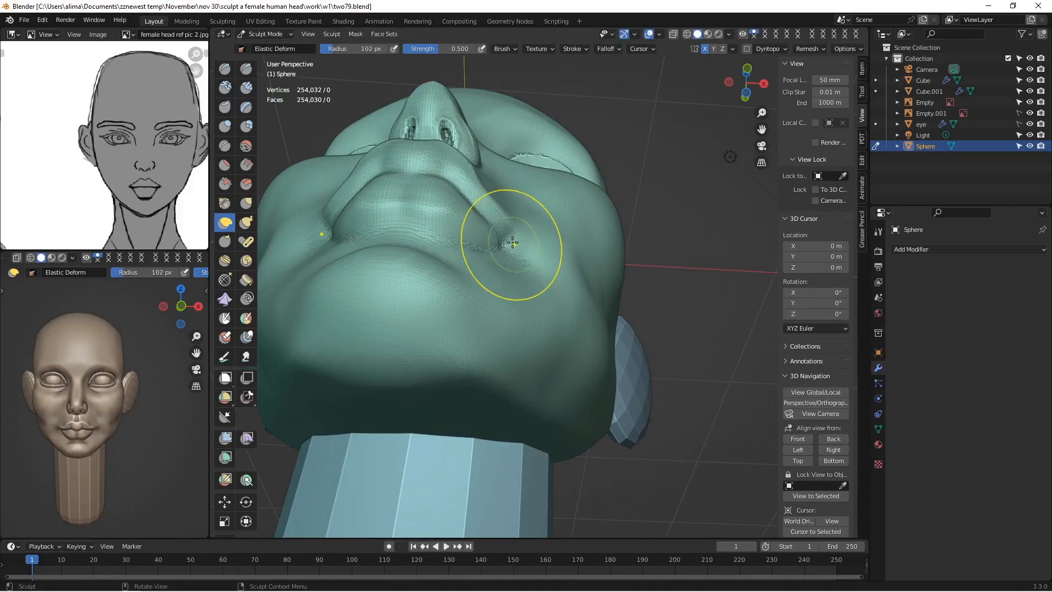
pyautogui.moveTo(505, 240)
pyautogui.mouseDown()
pyautogui.moveTo(507, 156)
pyautogui.moveTo(503, 176)
pyautogui.mouseUp()
pyautogui.moveTo(517, 183)
pyautogui.mouseDown(button='middle')
pyautogui.moveTo(552, 272)
pyautogui.moveTo(659, 312)
pyautogui.mouseUp(button='middle')
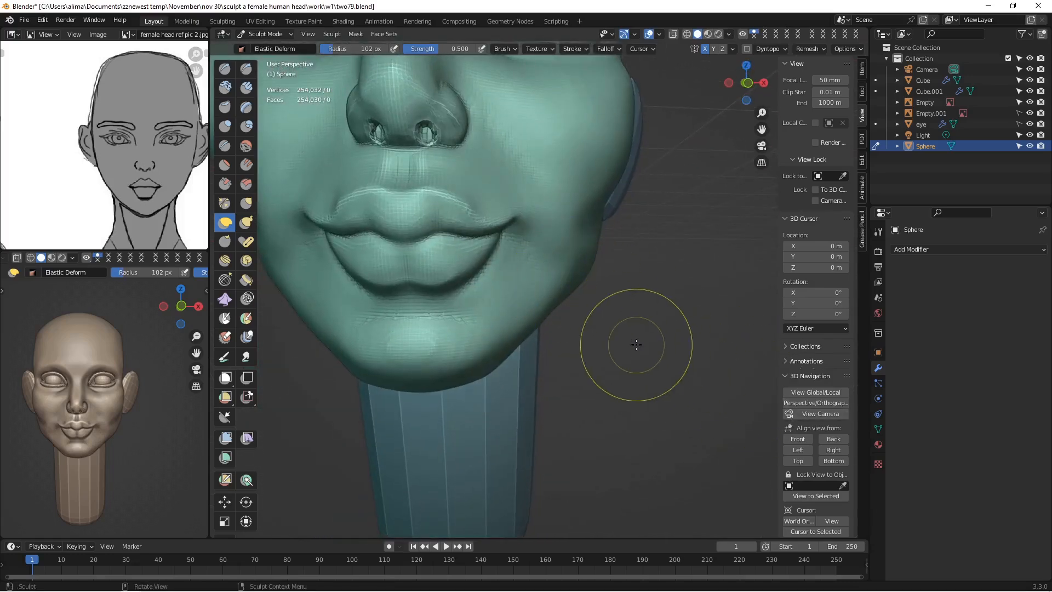
# Step: Lower the mouth corners and lower lip in the front view using Elastic Deform with a 73 px radius
pyautogui.click(803, 438)
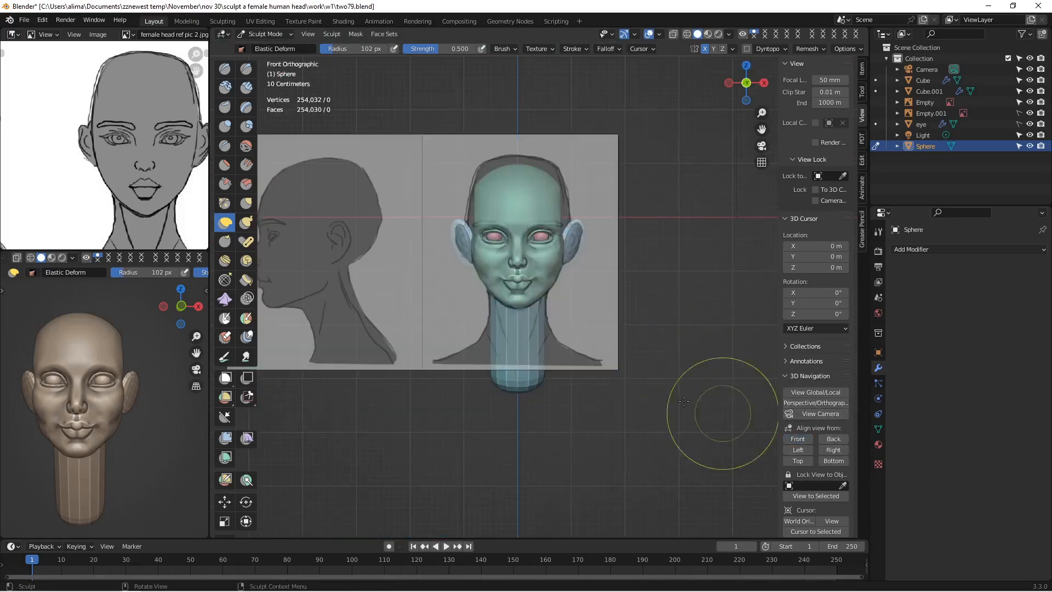
pyautogui.scroll(5, 611, 369)
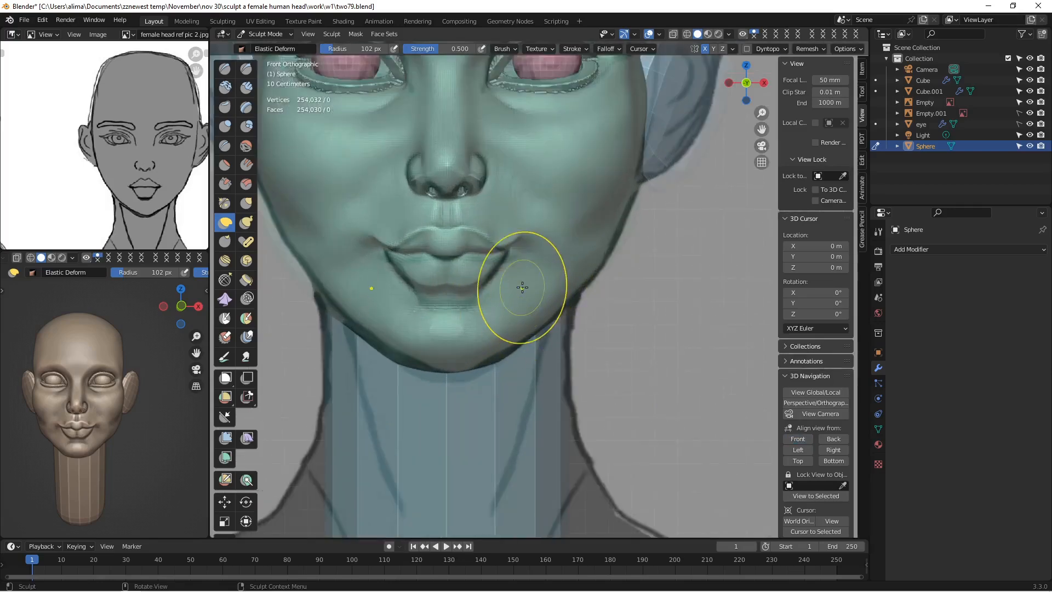
pyautogui.press('f')
pyautogui.click(516, 261)
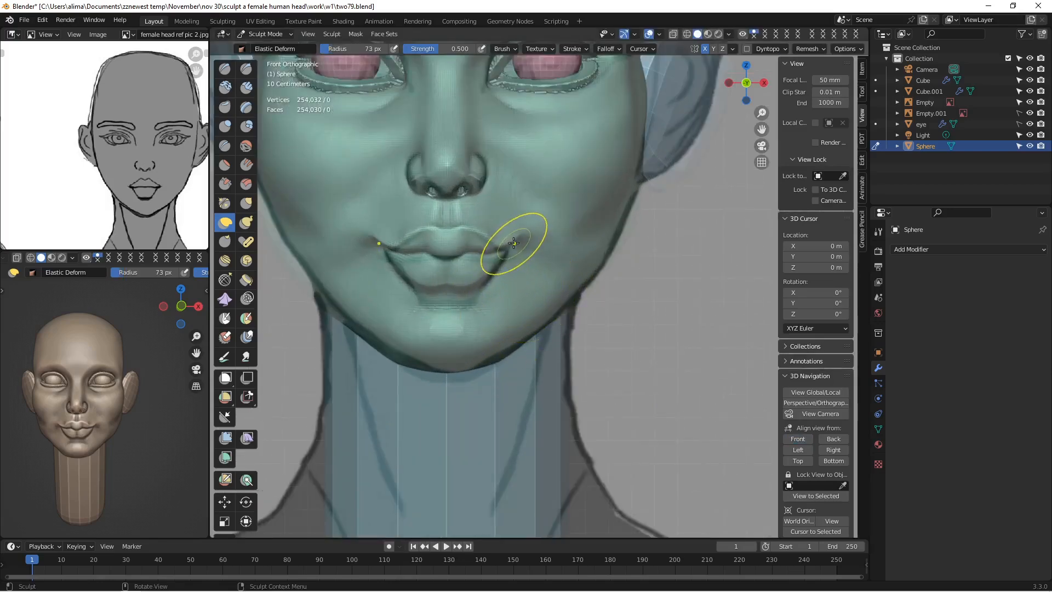
pyautogui.moveTo(512, 245); pyautogui.dragTo(531, 266)
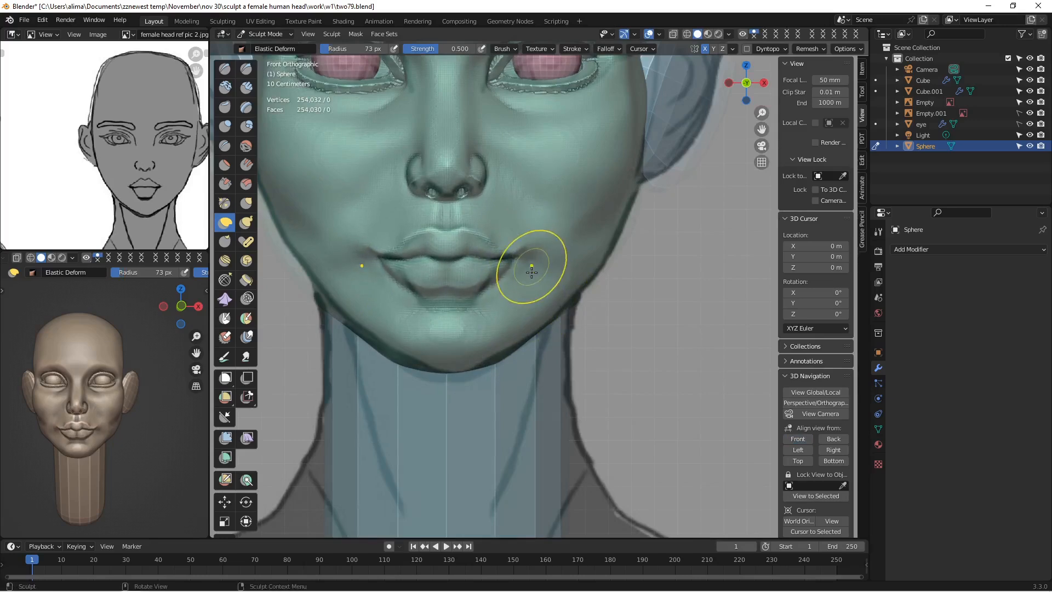
pyautogui.moveTo(474, 286); pyautogui.dragTo(470, 305)
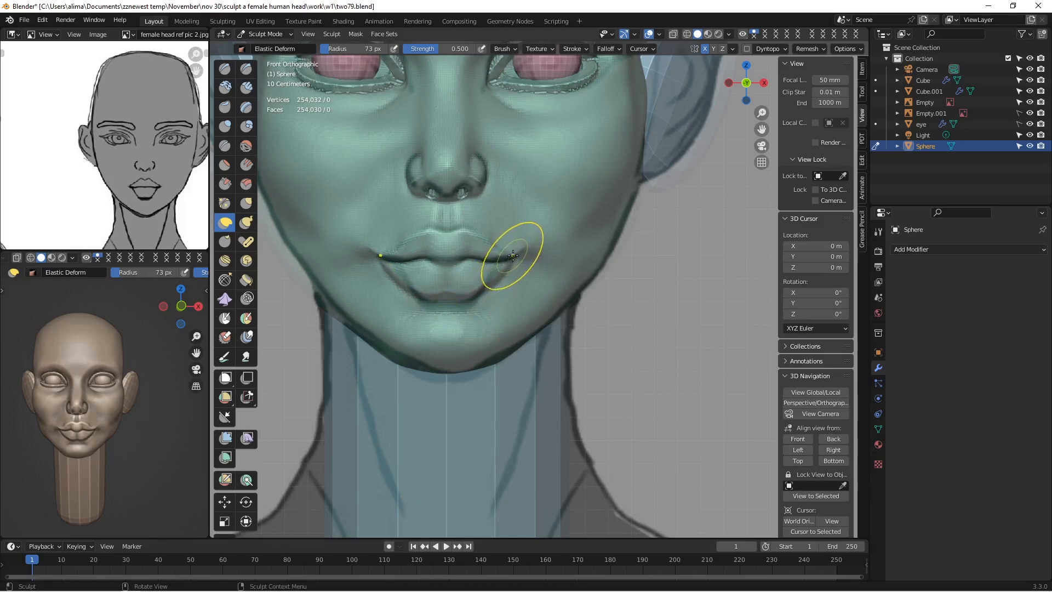
pyautogui.moveTo(512, 255); pyautogui.dragTo(502, 269)
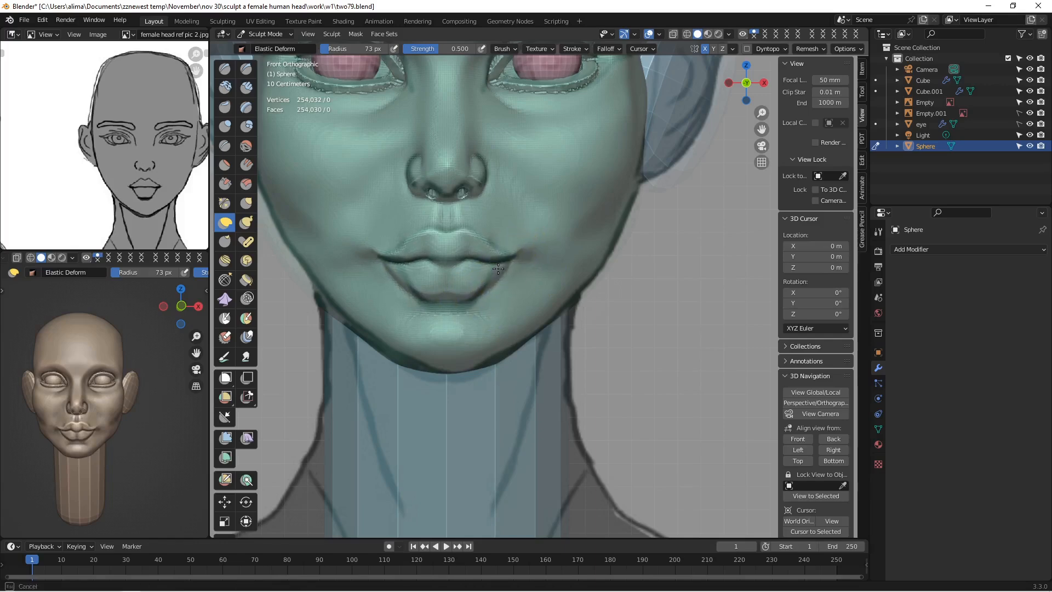
# Step: Fit the upper and lower lips to the profile reference in the right view using a 105 px Elastic Deform radius
pyautogui.click(833, 450)
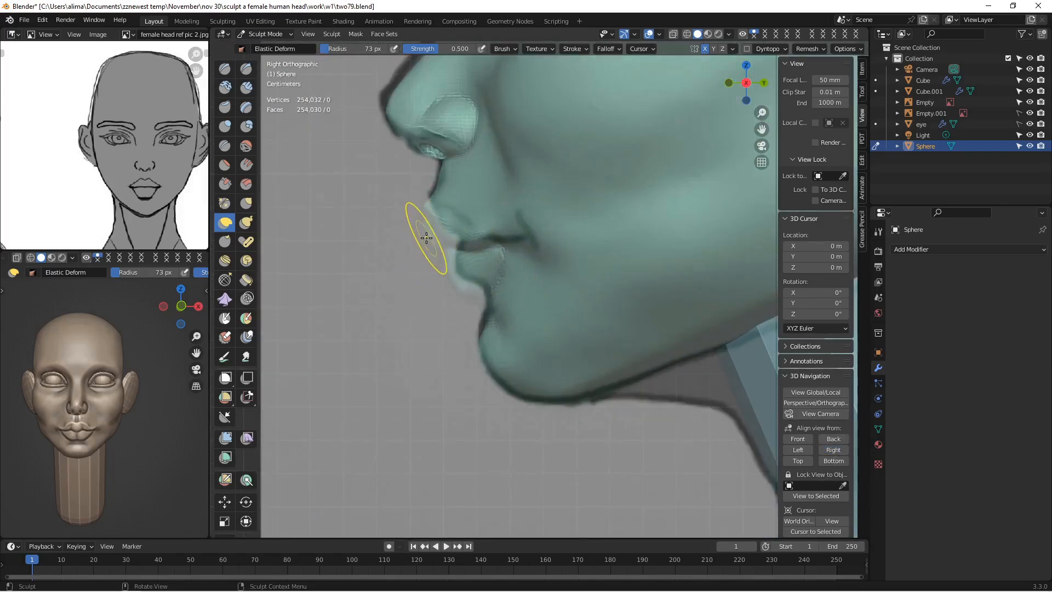
pyautogui.press('f')
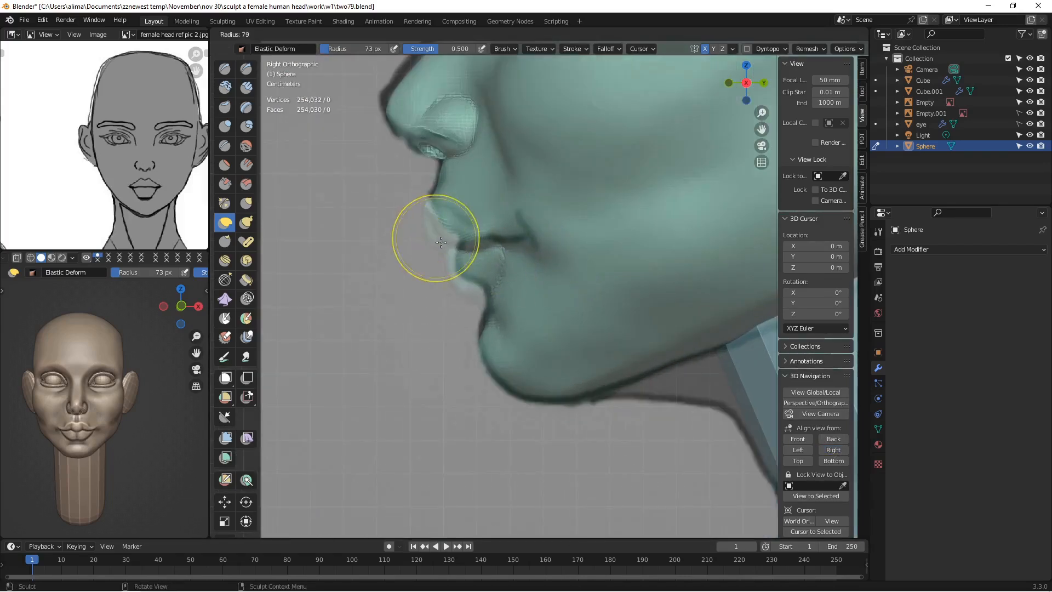
pyautogui.click(488, 238)
pyautogui.moveTo(457, 278); pyautogui.dragTo(486, 278)
pyautogui.moveTo(439, 228); pyautogui.dragTo(445, 213)
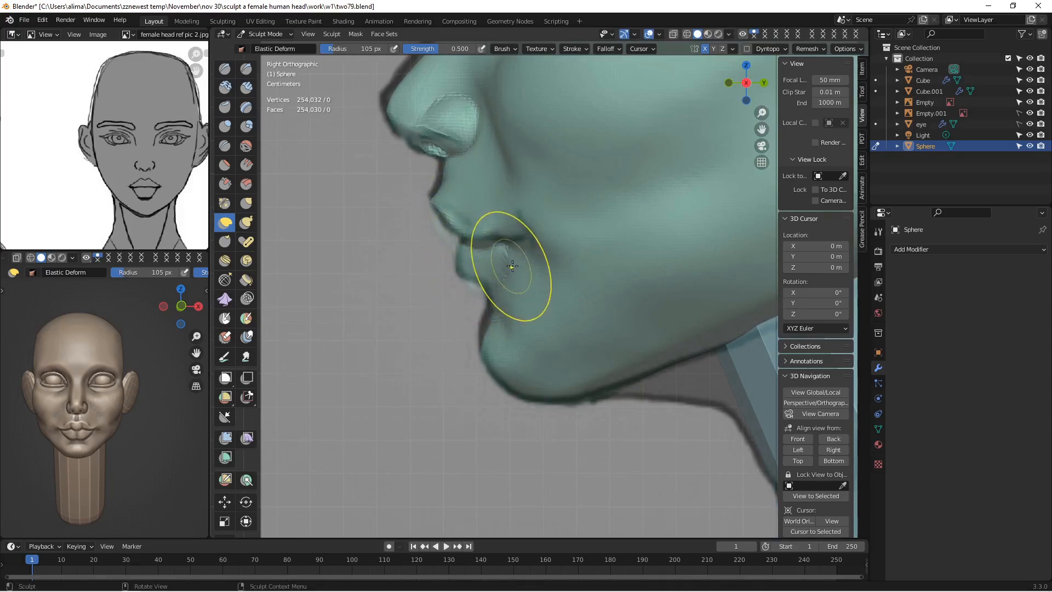
pyautogui.moveTo(480, 291); pyautogui.dragTo(485, 287)
# Step: Refine the lip profile and mouth corner in the right view, adjusting the Elastic Deform radius to 107 px
pyautogui.press('f')
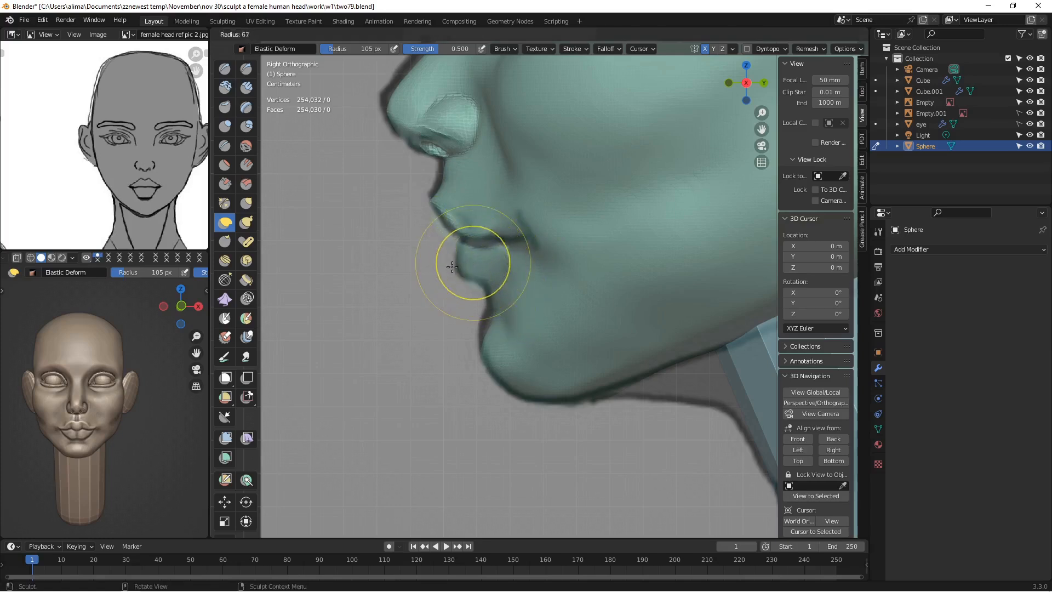
pyautogui.click(509, 263)
pyautogui.moveTo(441, 234); pyautogui.dragTo(444, 236)
pyautogui.moveTo(474, 280)
pyautogui.mouseDown()
pyautogui.moveTo(516, 240)
pyautogui.moveTo(542, 242)
pyautogui.mouseUp()
pyautogui.press('f')
pyautogui.click(552, 239)
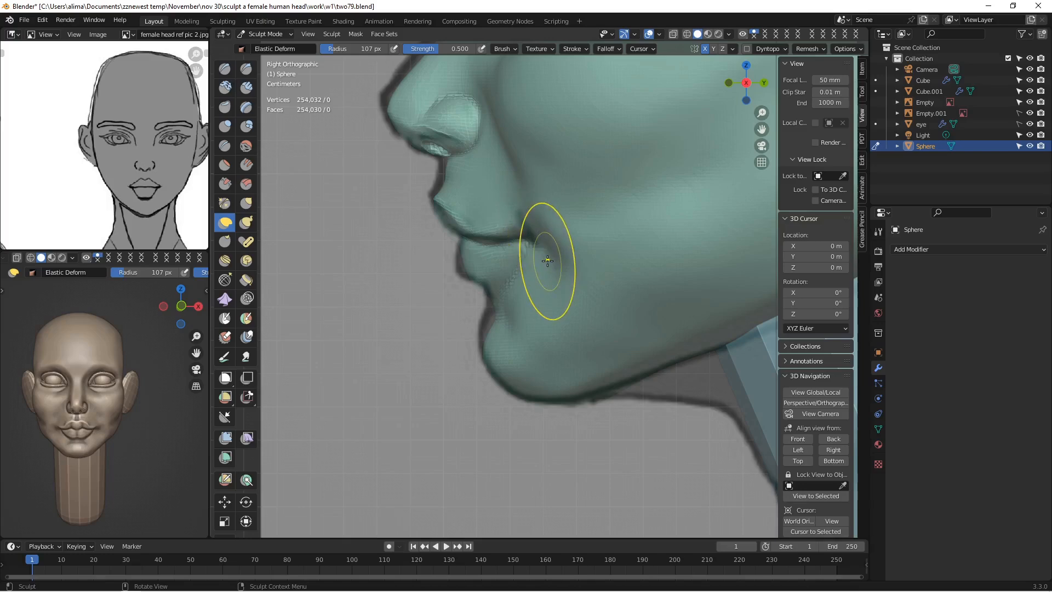
# Step: Check the reshaped mouth from the side and front, and save an incremental copy of the file
pyautogui.scroll(-3, 547, 261)
pyautogui.scroll(-1, 490, 266)
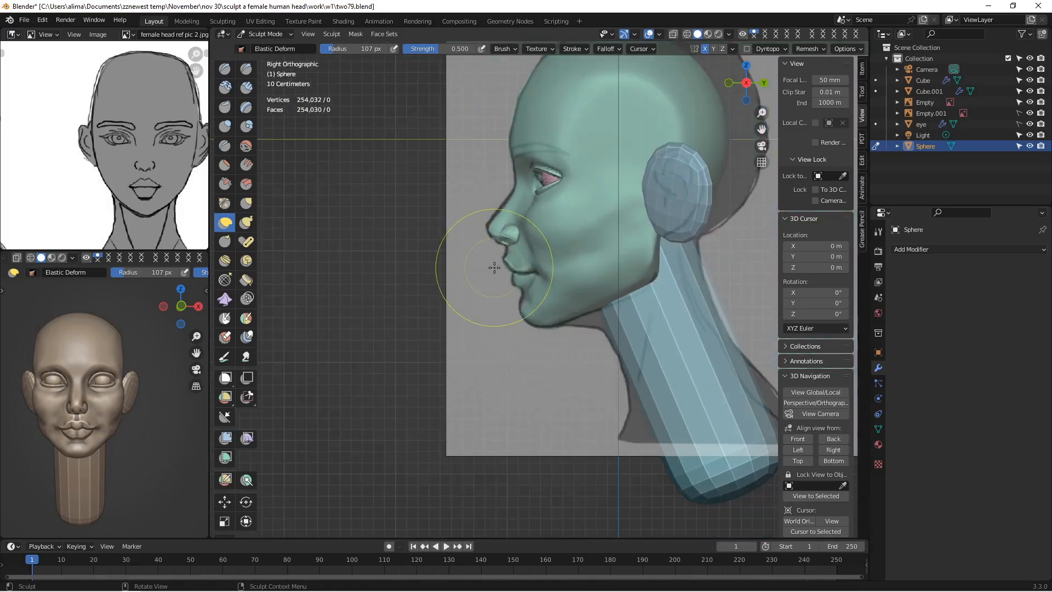
pyautogui.moveTo(494, 268); pyautogui.dragTo(621, 281, button='middle')
pyautogui.scroll(-6, 546, 253)
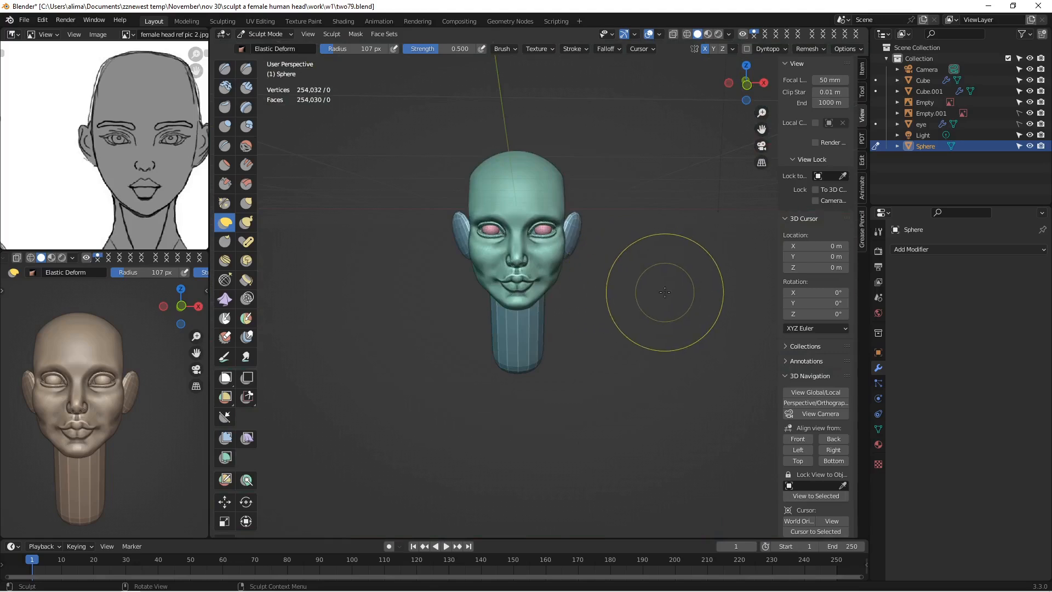
pyautogui.hotkey('ctrl', 'alt', 's')
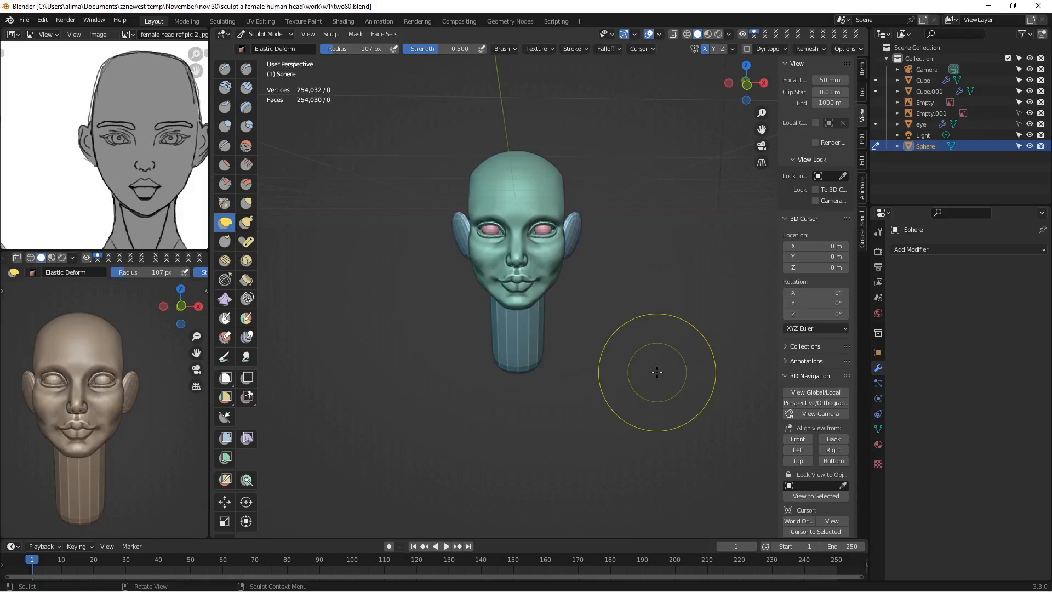
pyautogui.scroll(10, 657, 372)
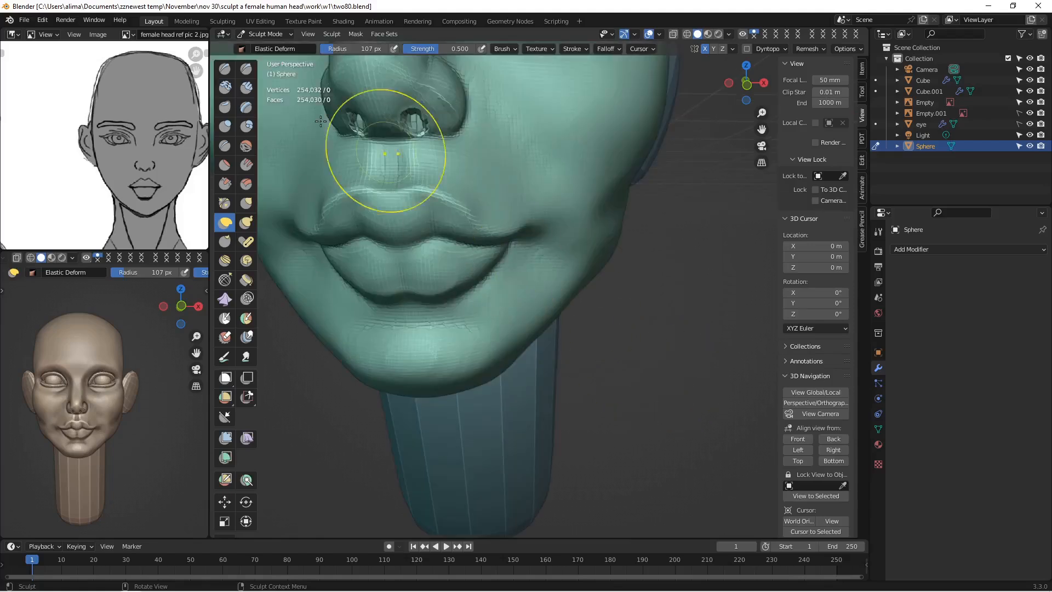
# Step: Build up volume across the front of the chin below the lower lip using Inflate/Deflate with an 83 px radius
pyautogui.click(225, 126)
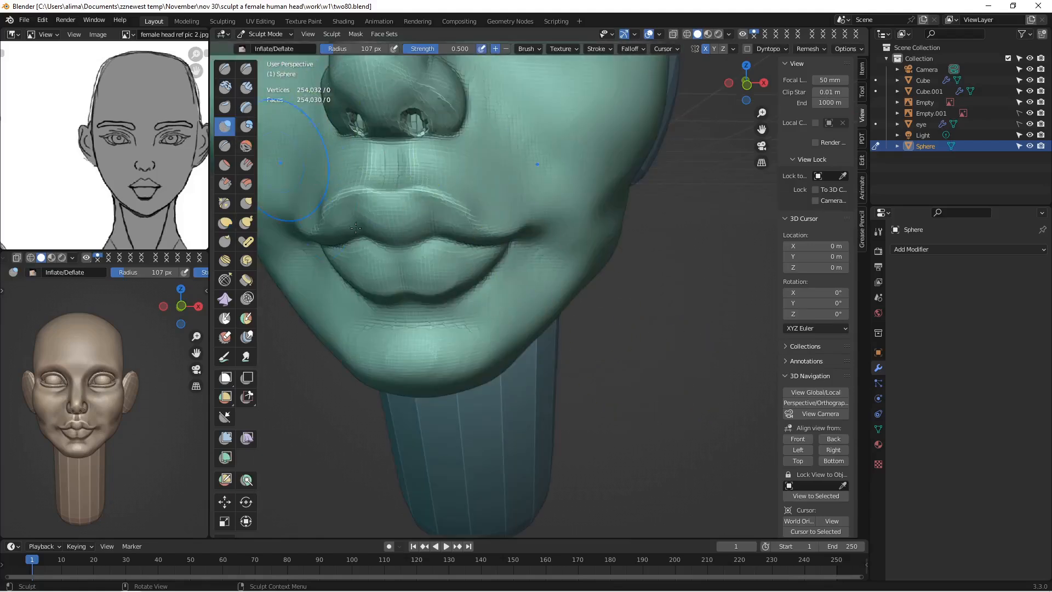
pyautogui.press('f')
pyautogui.click(406, 336)
pyautogui.moveTo(416, 342); pyautogui.dragTo(460, 352)
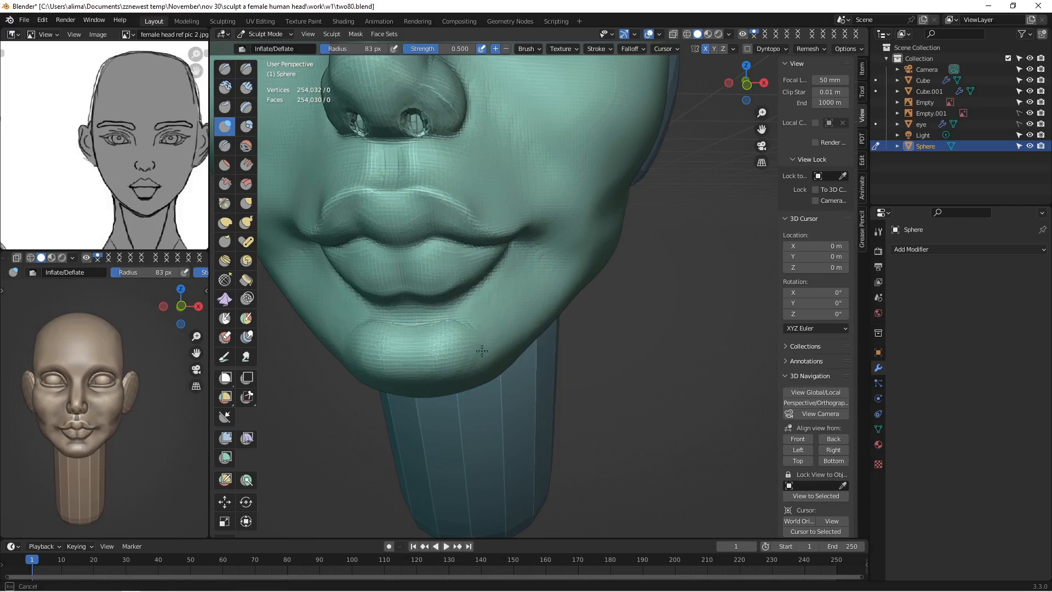
pyautogui.scroll(-5, 482, 350)
pyautogui.moveTo(489, 314)
pyautogui.mouseDown(button='middle')
pyautogui.moveTo(491, 297)
pyautogui.moveTo(495, 308)
pyautogui.mouseUp(button='middle')
pyautogui.scroll(4, 495, 308)
pyautogui.moveTo(425, 326); pyautogui.dragTo(445, 317)
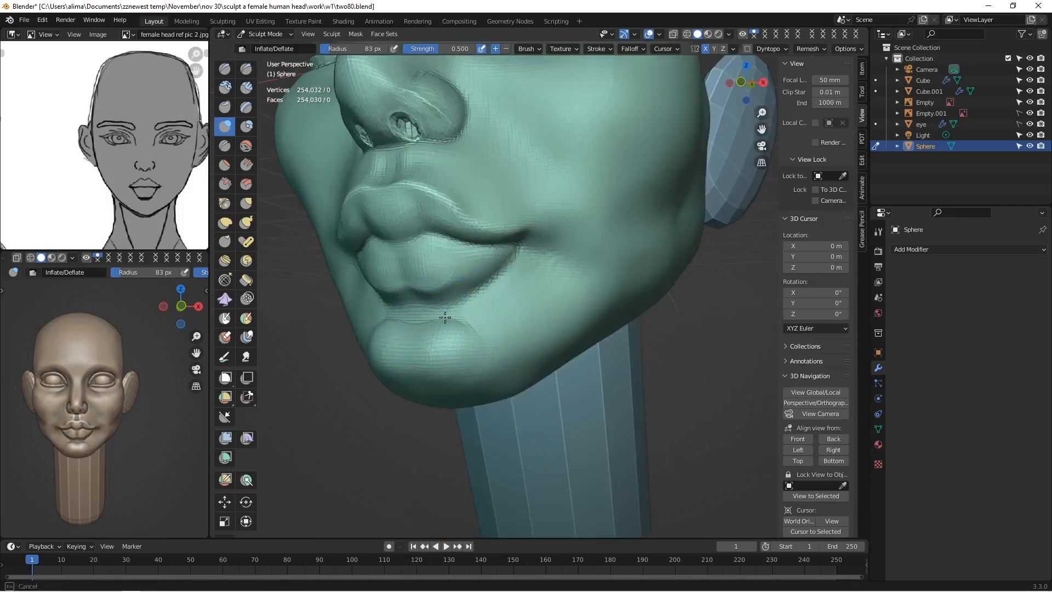
pyautogui.moveTo(495, 349); pyautogui.dragTo(478, 330)
pyautogui.moveTo(477, 330); pyautogui.dragTo(520, 326, button='middle')
pyautogui.scroll(-5, 520, 326)
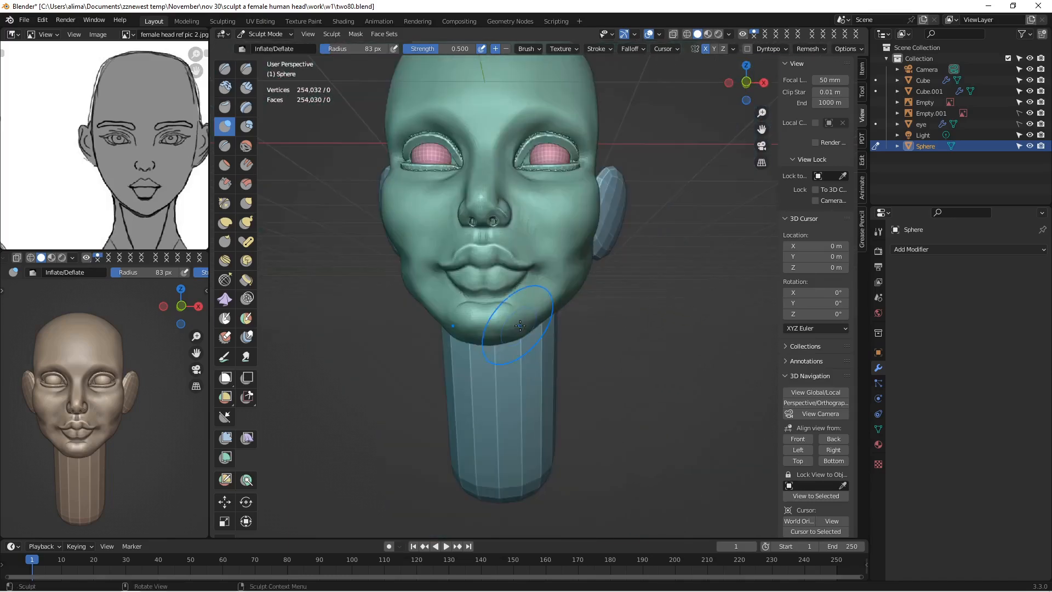
# Step: Pull the lower jaw beside the chin inward using Elastic Deform with a 142 px radius, and check it from the side and front
pyautogui.click(226, 224)
pyautogui.moveTo(411, 272); pyautogui.dragTo(464, 291, button='middle')
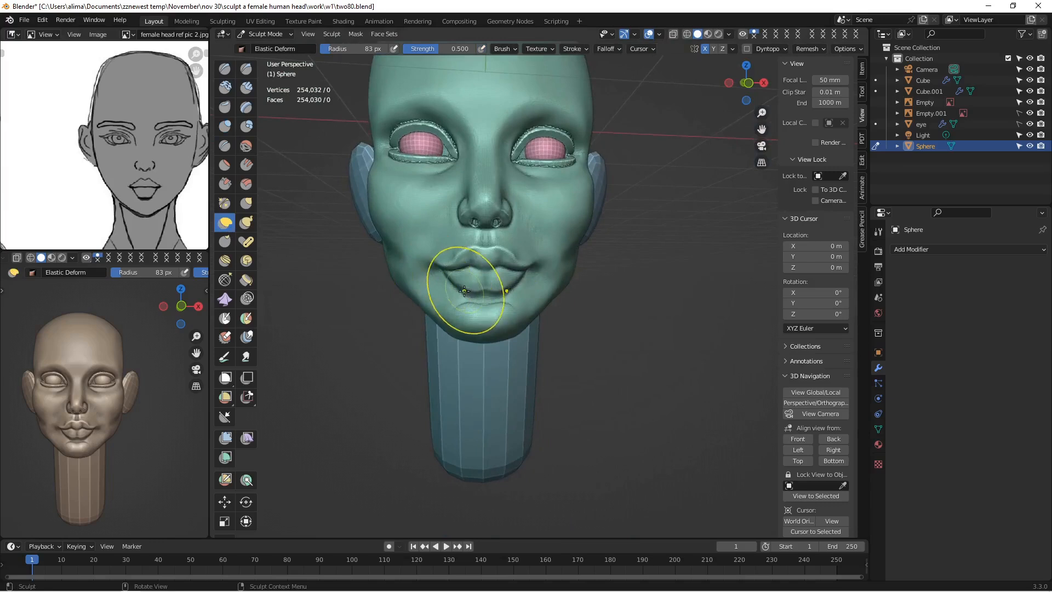
pyautogui.scroll(5, 464, 291)
pyautogui.press('f')
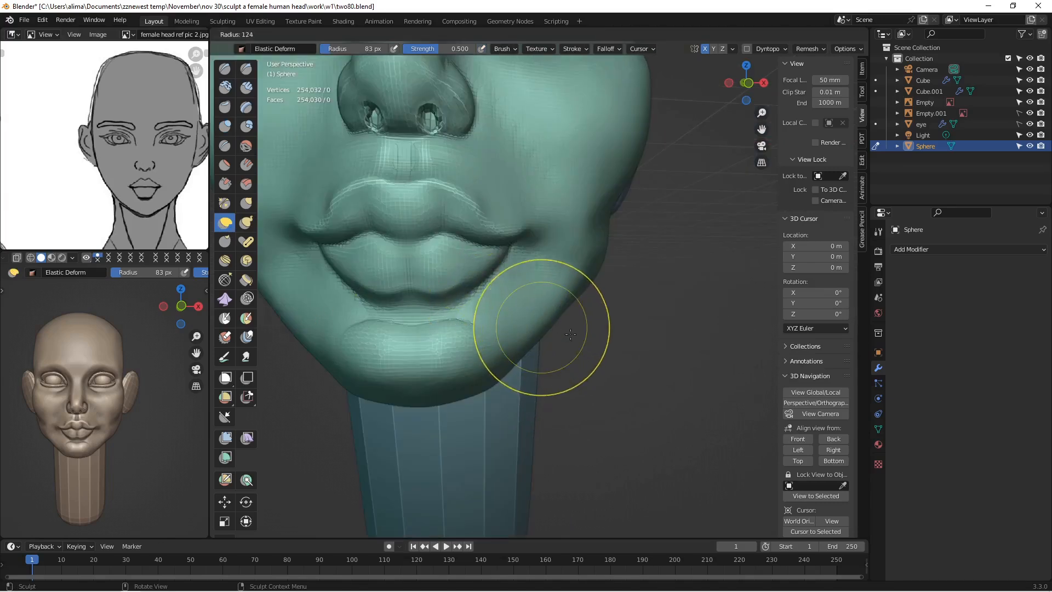
pyautogui.click(580, 334)
pyautogui.moveTo(551, 323)
pyautogui.mouseDown()
pyautogui.moveTo(527, 311)
pyautogui.moveTo(522, 332)
pyautogui.mouseUp()
pyautogui.moveTo(572, 297); pyautogui.dragTo(567, 306)
pyautogui.scroll(-4, 565, 318)
pyautogui.moveTo(608, 258)
pyautogui.mouseDown(button='middle')
pyautogui.moveTo(584, 282)
pyautogui.moveTo(562, 240)
pyautogui.mouseUp(button='middle')
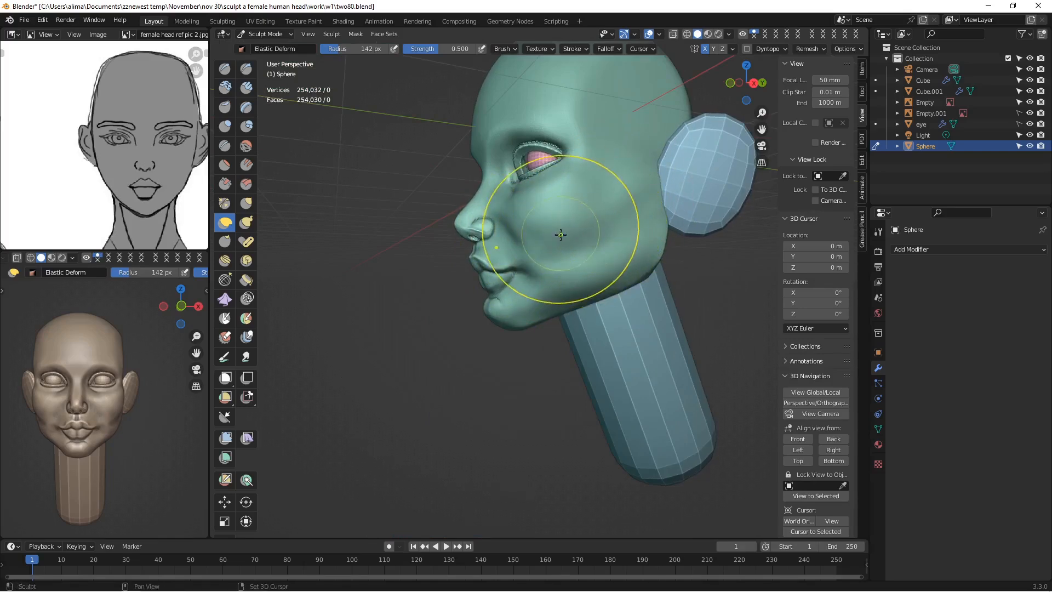
pyautogui.moveTo(560, 234); pyautogui.dragTo(630, 263, button='middle')
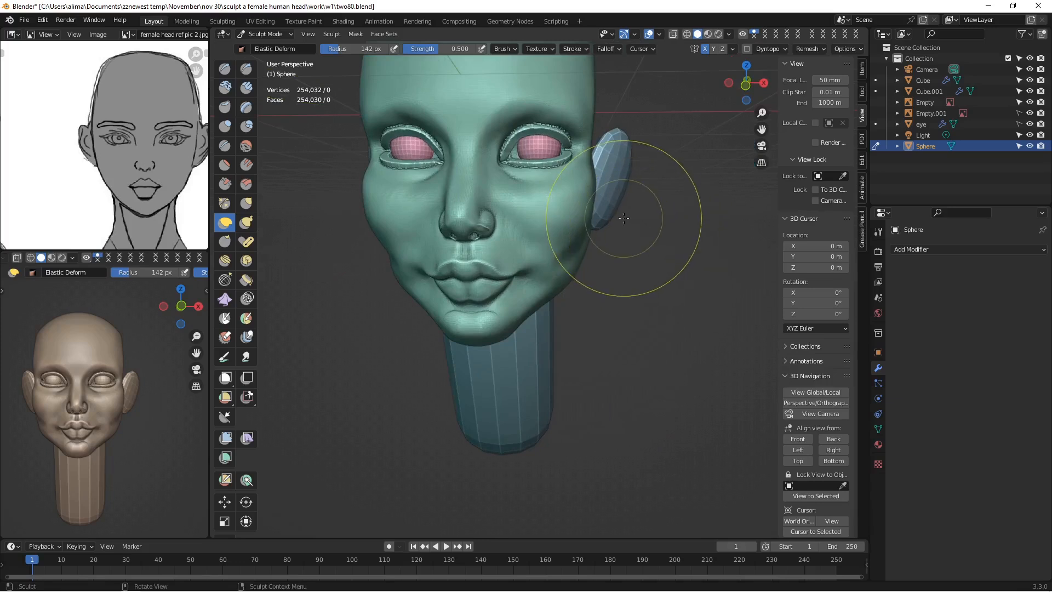
pyautogui.moveTo(624, 218); pyautogui.dragTo(629, 223, button='middle')
pyautogui.moveTo(639, 305); pyautogui.dragTo(653, 311, button='middle')
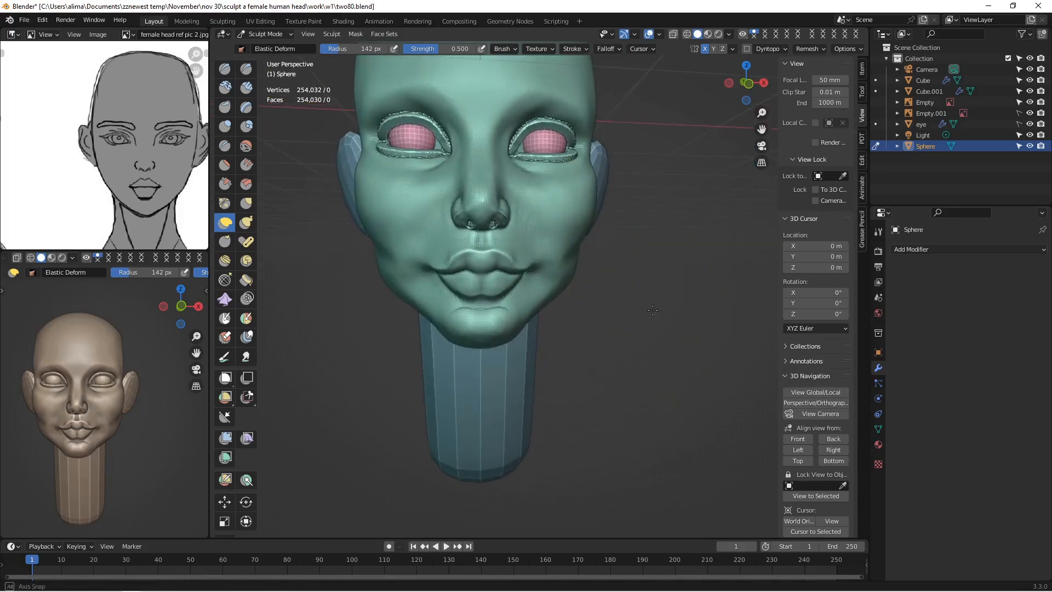
# Step: Push the upper sides of the chin up and inward using Elastic Deform with a 100 px radius
pyautogui.scroll(4, 641, 315)
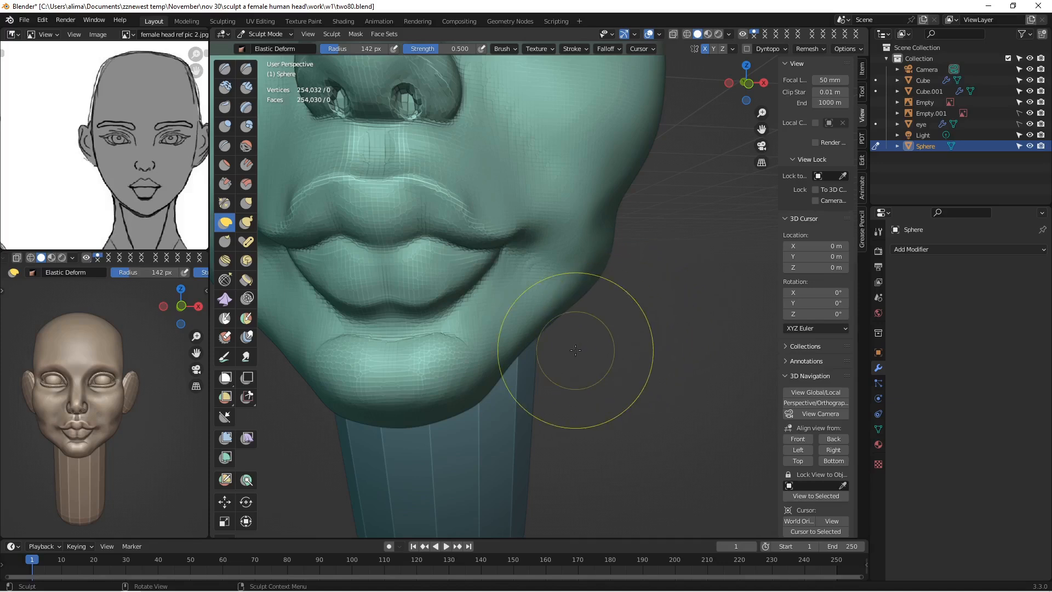
pyautogui.press('f')
pyautogui.click(552, 351)
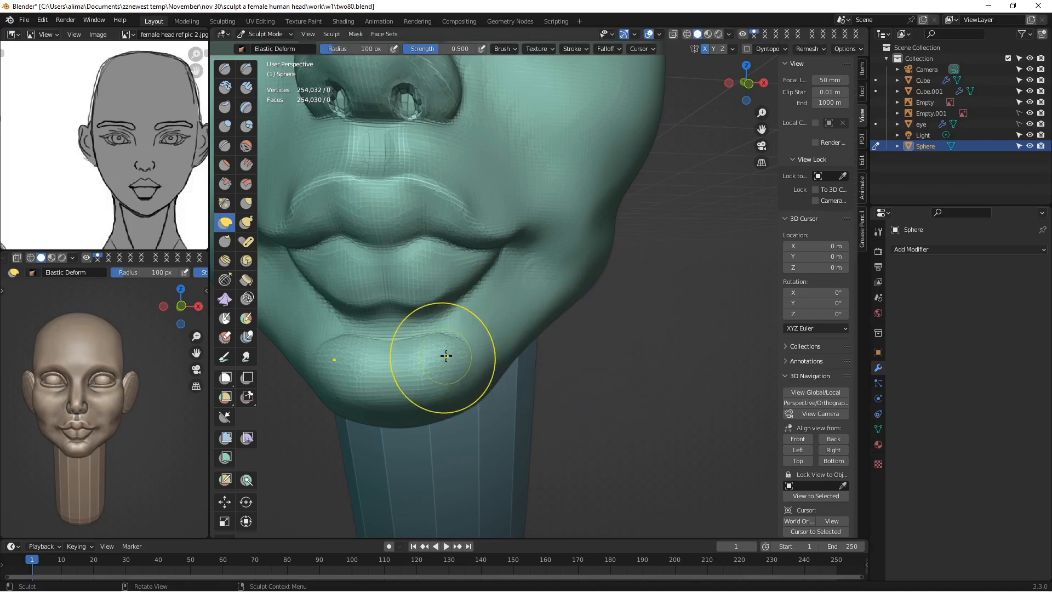
pyautogui.moveTo(447, 356)
pyautogui.mouseDown()
pyautogui.moveTo(423, 347)
pyautogui.moveTo(446, 336)
pyautogui.moveTo(434, 339)
pyautogui.mouseUp()
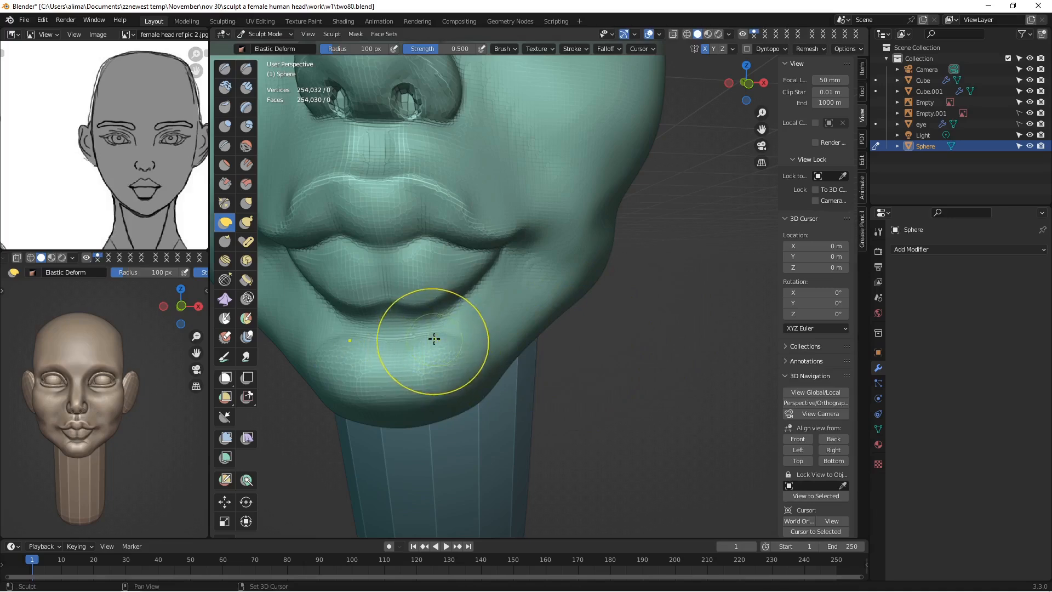
# Step: Check the chin against the profile reference in the right view and save an incremental copy of the file
pyautogui.click(833, 449)
pyautogui.scroll(6, 548, 397)
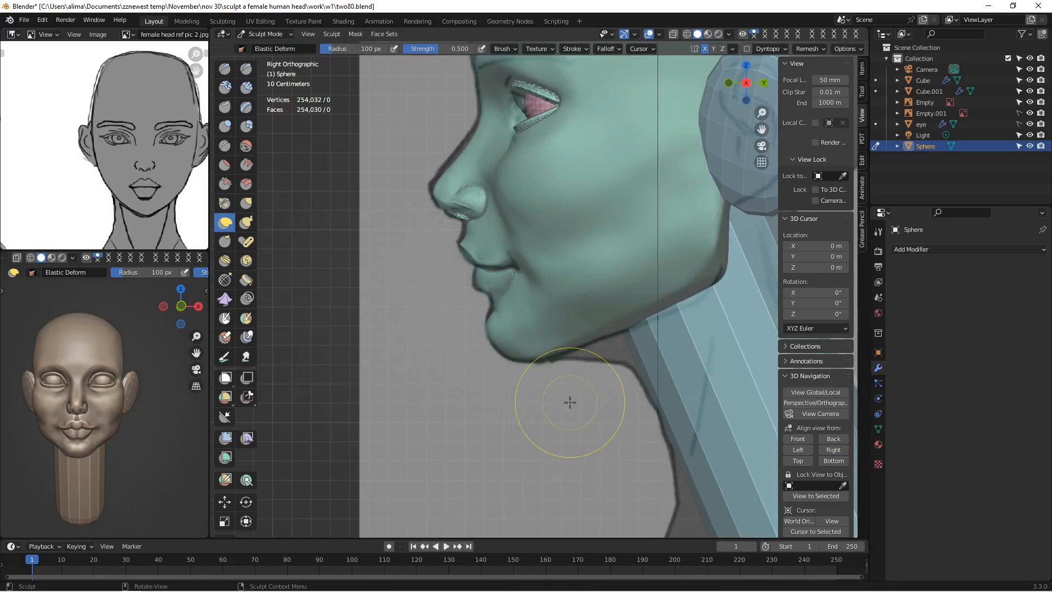
pyautogui.scroll(-6, 562, 378)
pyautogui.moveTo(482, 317); pyautogui.dragTo(659, 316, button='middle')
pyautogui.press('KP_Decimal')
pyautogui.scroll(-5, 551, 304)
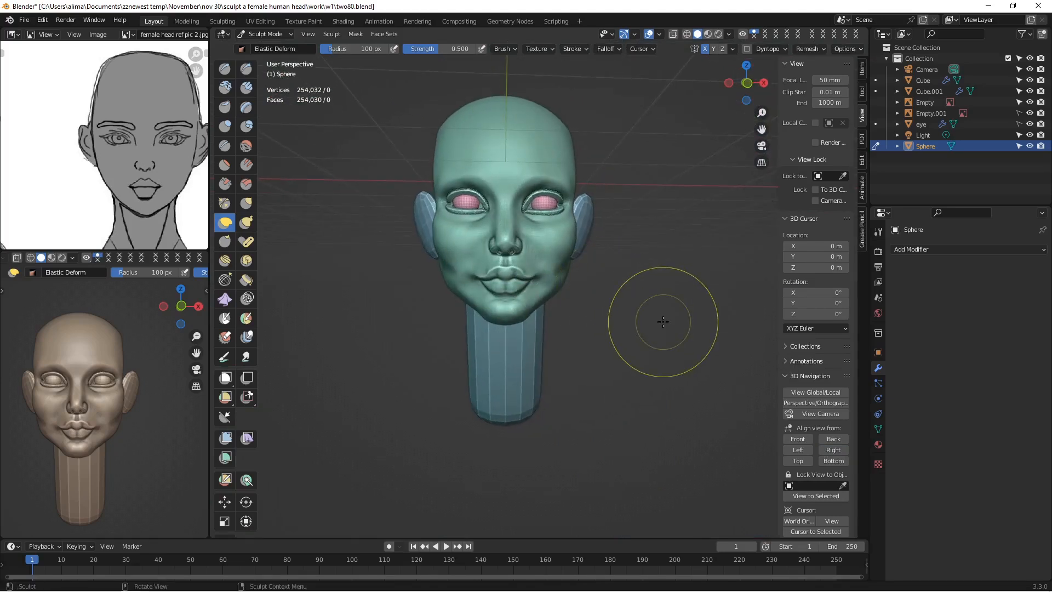
pyautogui.hotkey('ctrl', 'alt', 's')
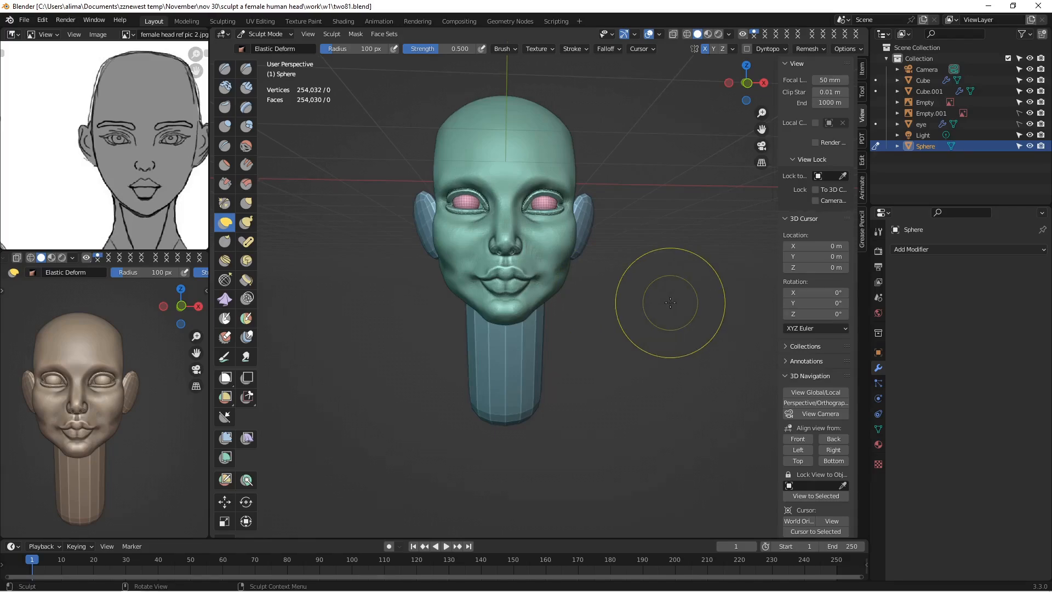
# Step: Reshape the inner eye corners and nearby eyelids in the front view using Elastic Deform with 64 px and 51 px radii
pyautogui.click(798, 439)
pyautogui.scroll(2, 656, 340)
pyautogui.scroll(4, 655, 340)
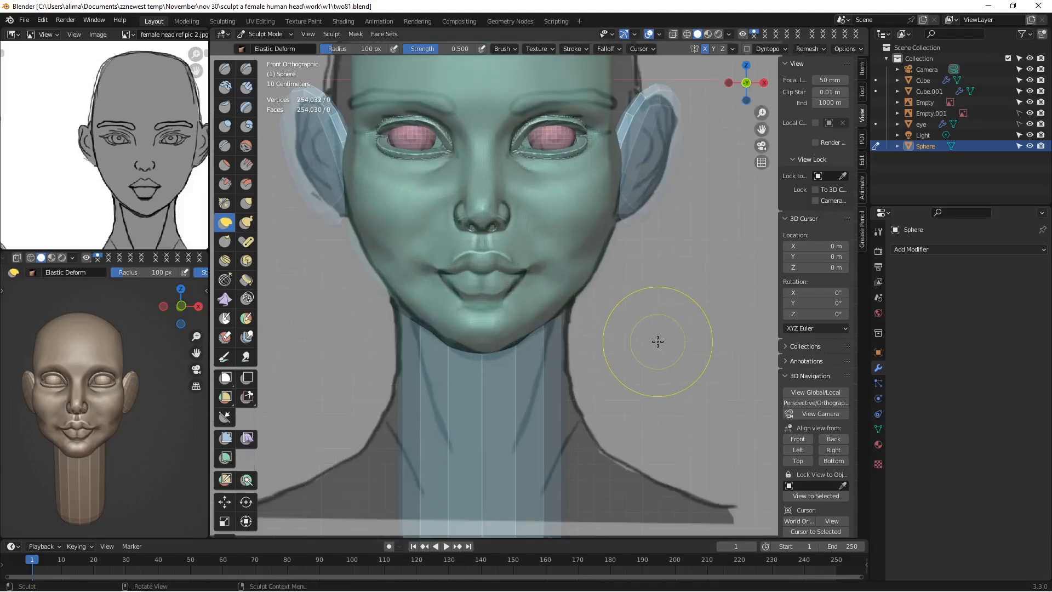
pyautogui.scroll(1, 661, 308)
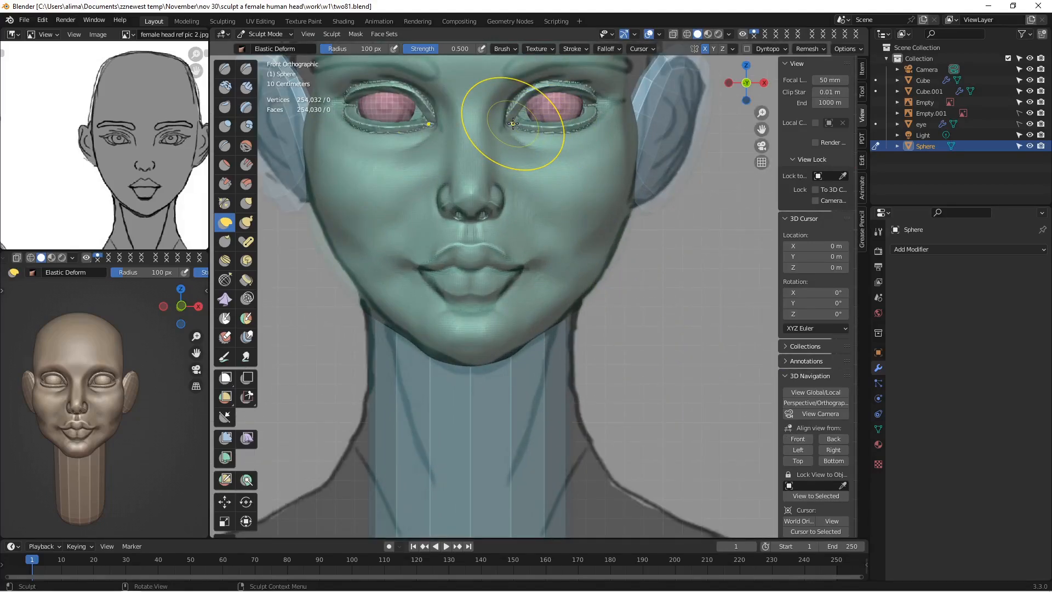
pyautogui.press('f')
pyautogui.click(525, 121)
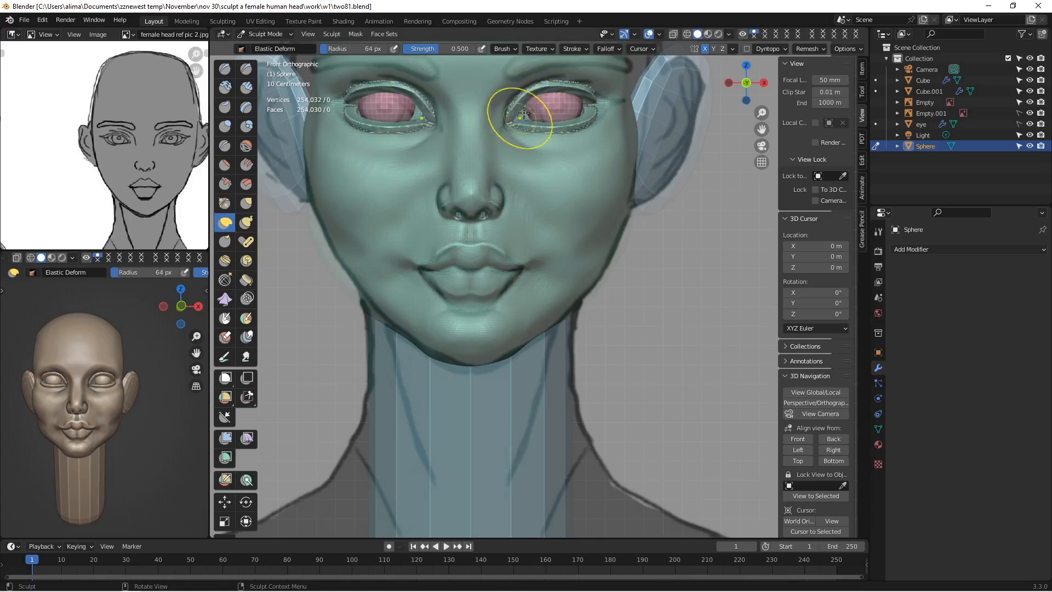
pyautogui.moveTo(527, 104)
pyautogui.mouseDown()
pyautogui.moveTo(536, 123)
pyautogui.moveTo(525, 108)
pyautogui.moveTo(507, 129)
pyautogui.mouseUp()
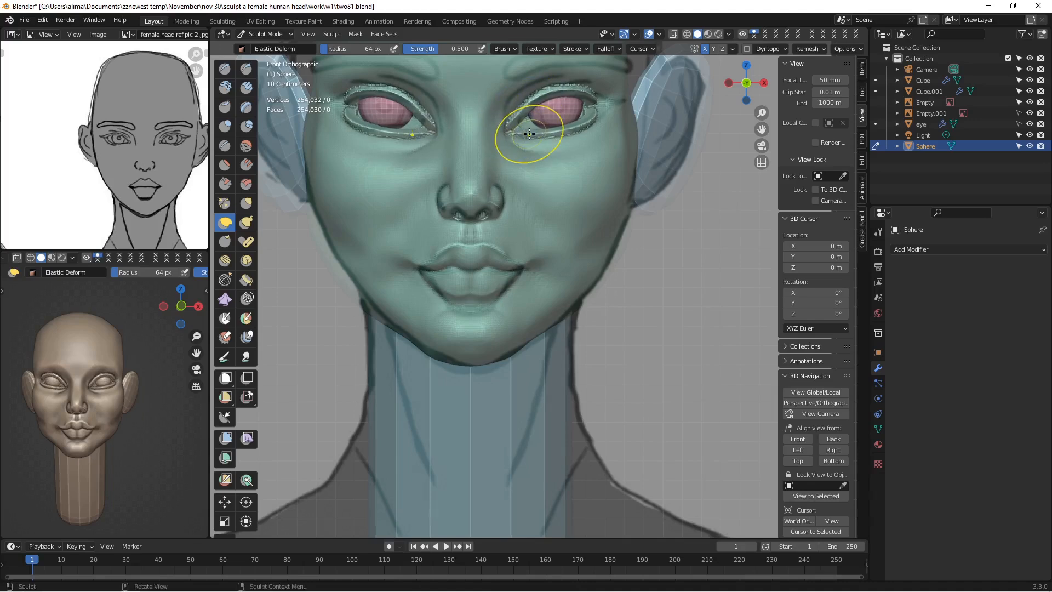
pyautogui.press('f')
pyautogui.click(517, 137)
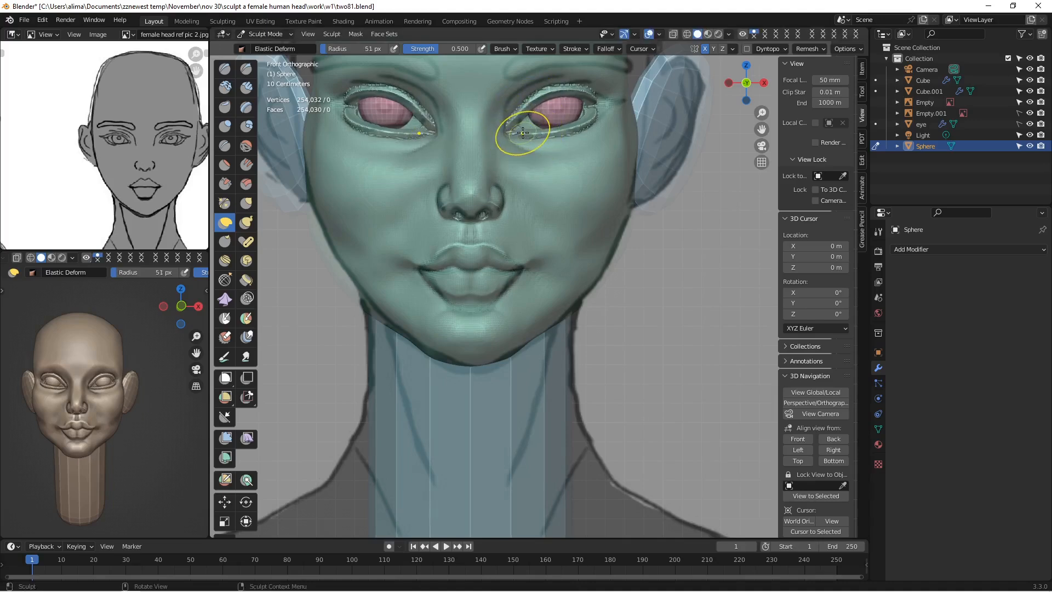
pyautogui.moveTo(524, 123); pyautogui.dragTo(531, 99)
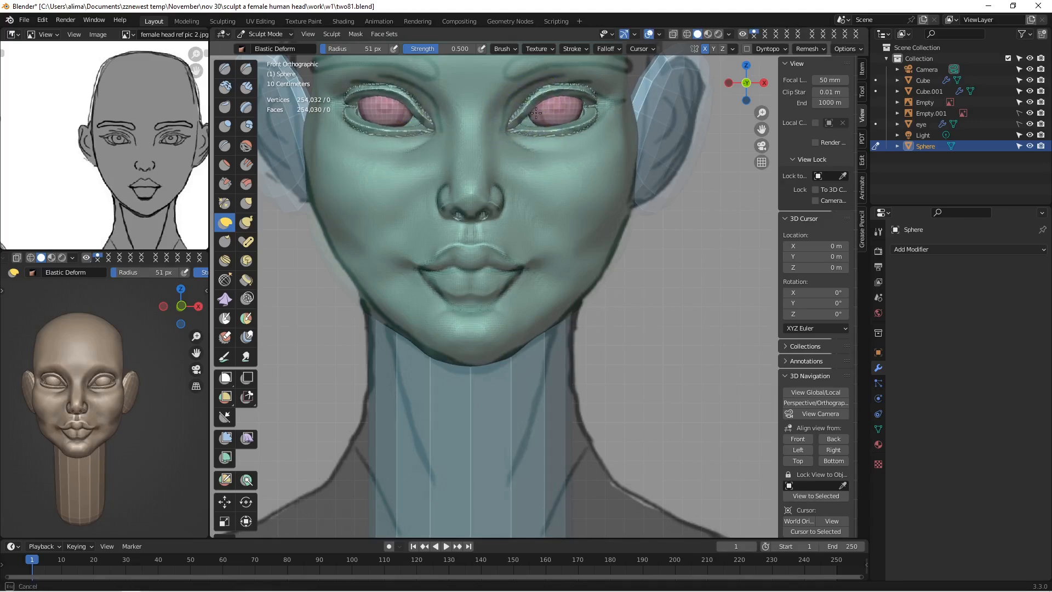
pyautogui.moveTo(536, 113)
pyautogui.mouseDown()
pyautogui.moveTo(524, 105)
pyautogui.moveTo(515, 127)
pyautogui.moveTo(529, 130)
pyautogui.moveTo(521, 119)
pyautogui.moveTo(508, 131)
pyautogui.moveTo(518, 99)
pyautogui.moveTo(486, 67)
pyautogui.mouseUp()
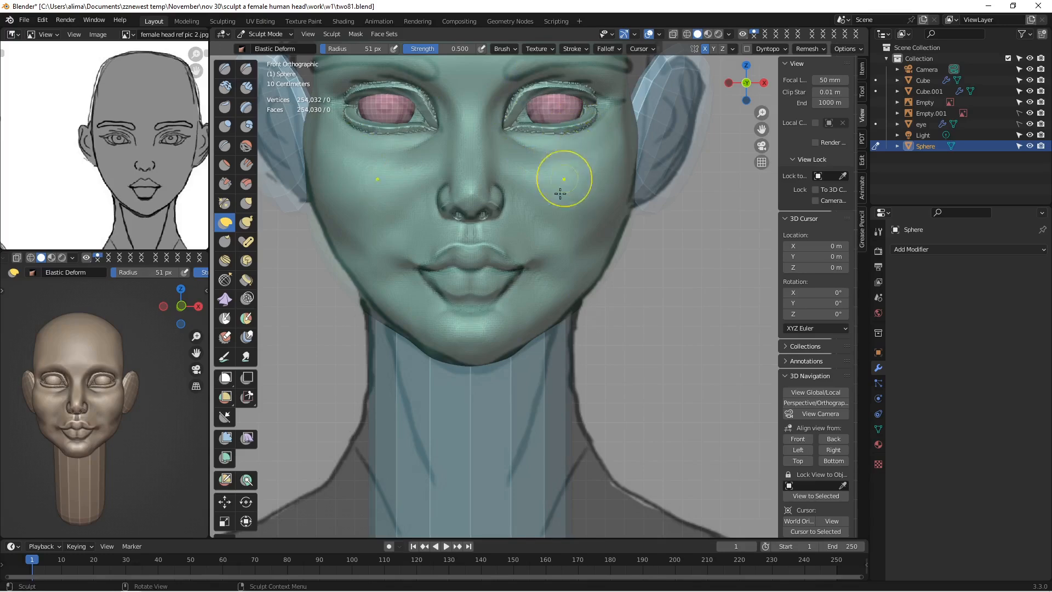
# Step: Carve creases into the mouth corners in the front view using the Crease brush with a 36 px radius
pyautogui.scroll(1, 570, 301)
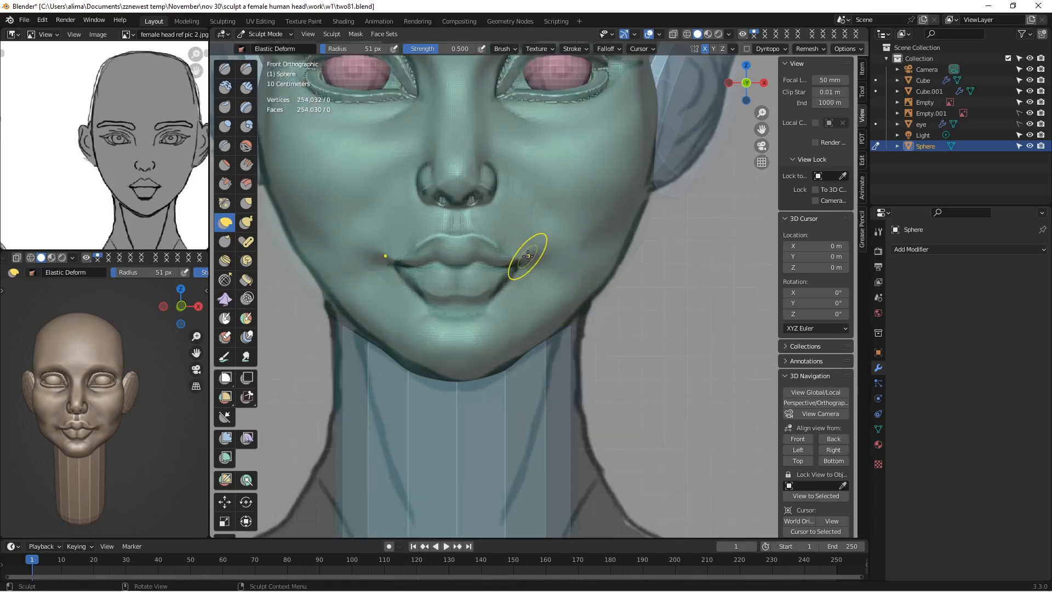
pyautogui.scroll(4, 528, 255)
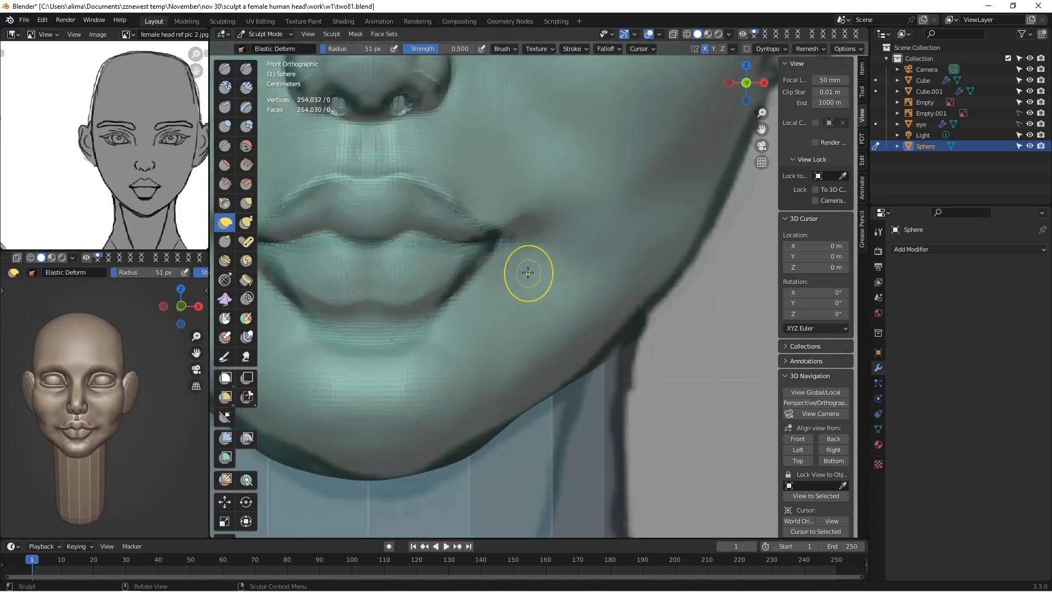
pyautogui.click(224, 146)
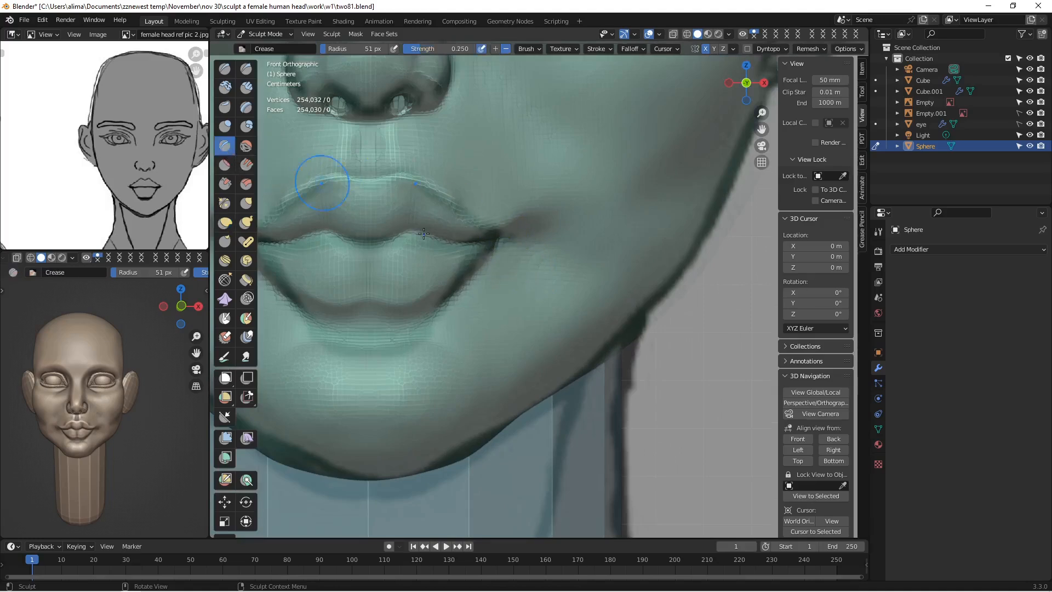
pyautogui.press('f')
pyautogui.click(479, 241)
pyautogui.moveTo(497, 240)
pyautogui.mouseDown()
pyautogui.moveTo(503, 247)
pyautogui.moveTo(504, 237)
pyautogui.mouseUp()
pyautogui.moveTo(499, 241)
pyautogui.mouseDown()
pyautogui.moveTo(493, 249)
pyautogui.moveTo(505, 227)
pyautogui.mouseUp()
pyautogui.scroll(-1, 452, 196)
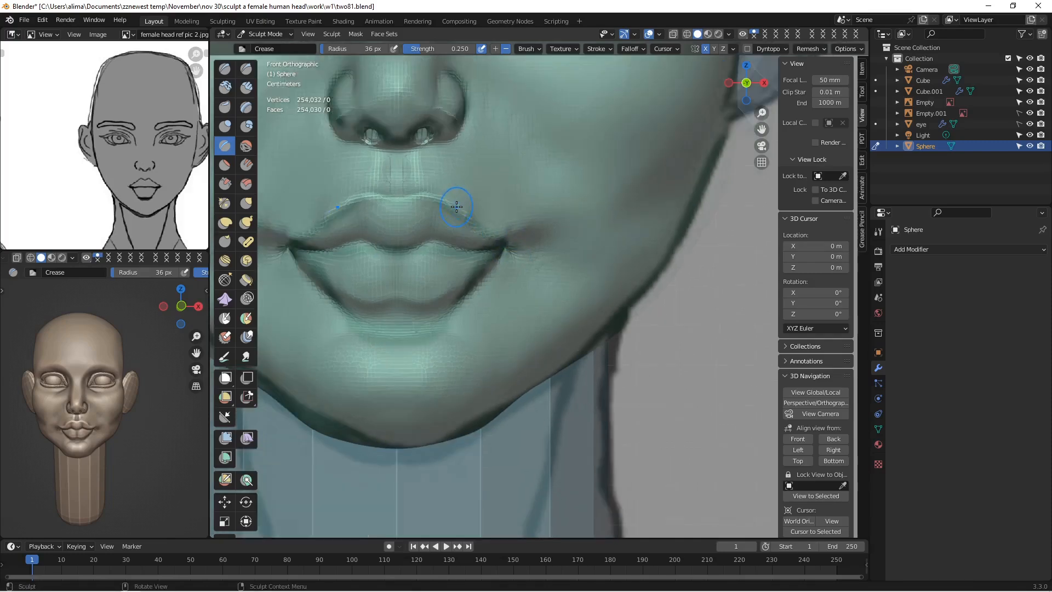
# Step: Deepen the line between the lips toward the mouth corners from an angled view using the Crease brush
pyautogui.scroll(-2, 456, 206)
pyautogui.scroll(-5, 463, 215)
pyautogui.moveTo(469, 216)
pyautogui.mouseDown(button='middle')
pyautogui.moveTo(451, 215)
pyautogui.moveTo(495, 225)
pyautogui.mouseUp(button='middle')
pyautogui.moveTo(448, 235); pyautogui.dragTo(368, 238)
pyautogui.moveTo(435, 229)
pyautogui.mouseDown()
pyautogui.moveTo(506, 254)
pyautogui.moveTo(501, 241)
pyautogui.mouseUp()
pyautogui.moveTo(478, 236); pyautogui.dragTo(447, 214, button='middle')
pyautogui.moveTo(478, 250); pyautogui.dragTo(493, 243)
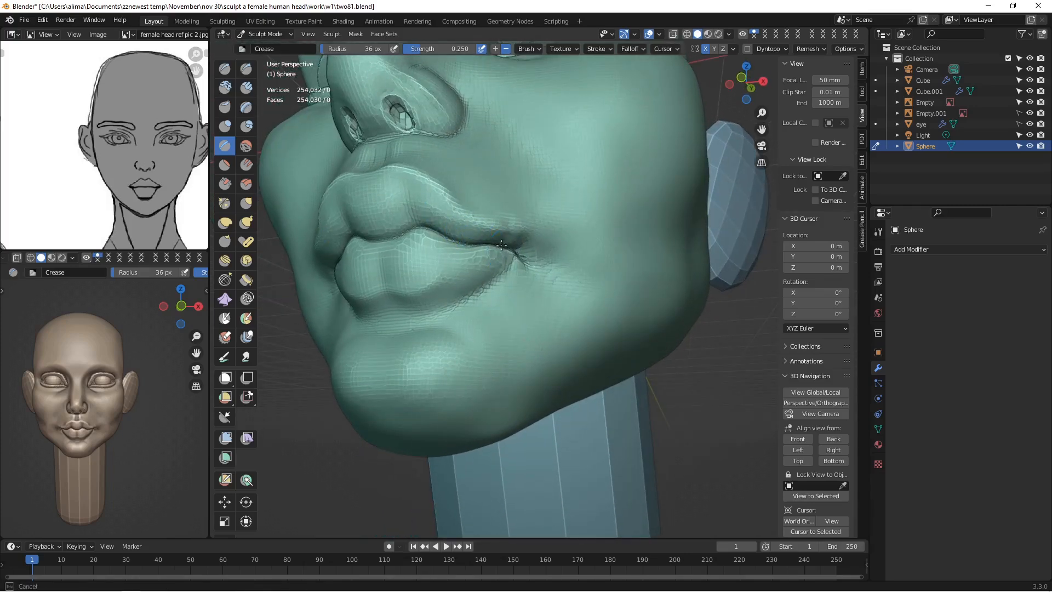
pyautogui.moveTo(486, 241); pyautogui.dragTo(493, 242)
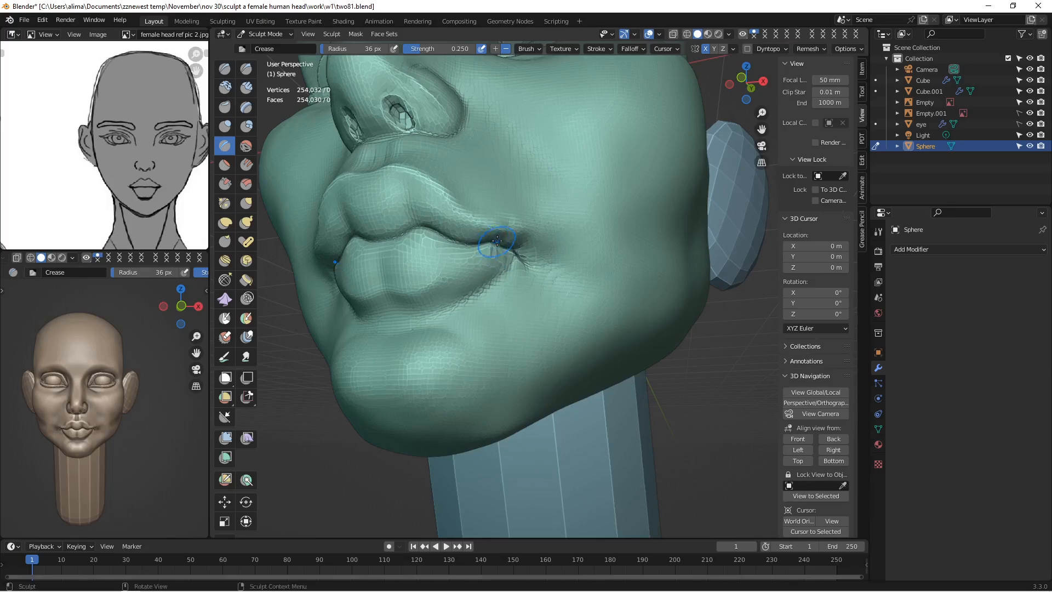
pyautogui.moveTo(497, 240); pyautogui.dragTo(538, 265, button='middle')
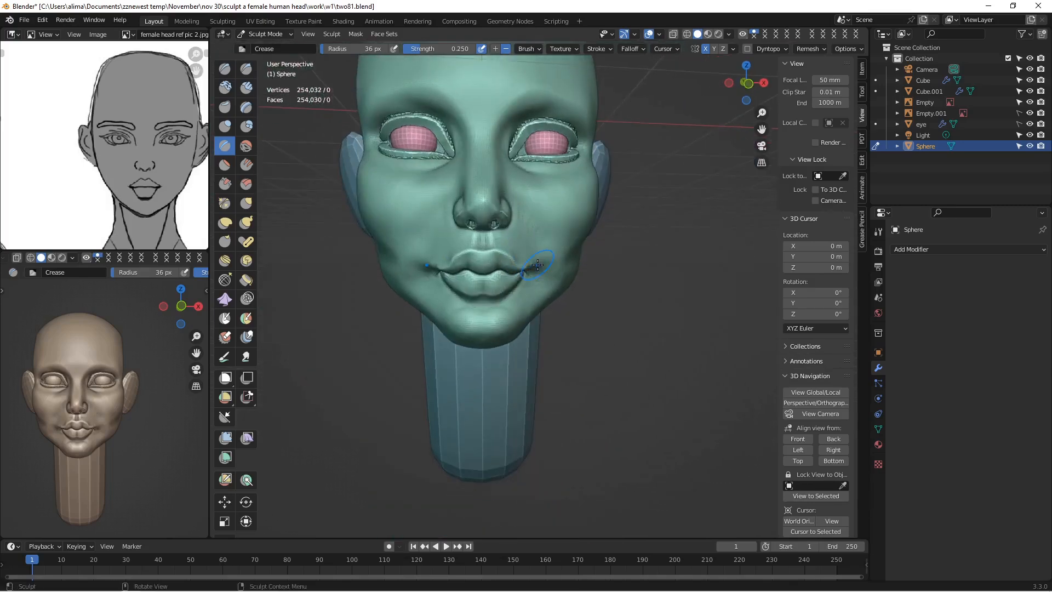
pyautogui.scroll(-18, 166, 274)
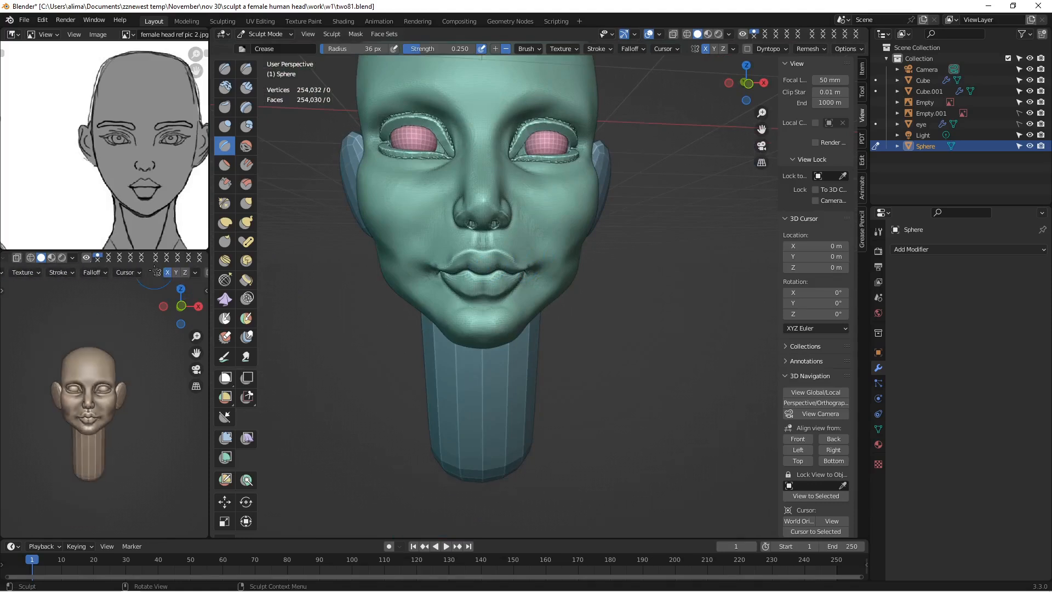
pyautogui.scroll(4, 156, 272)
pyautogui.scroll(4, 160, 285)
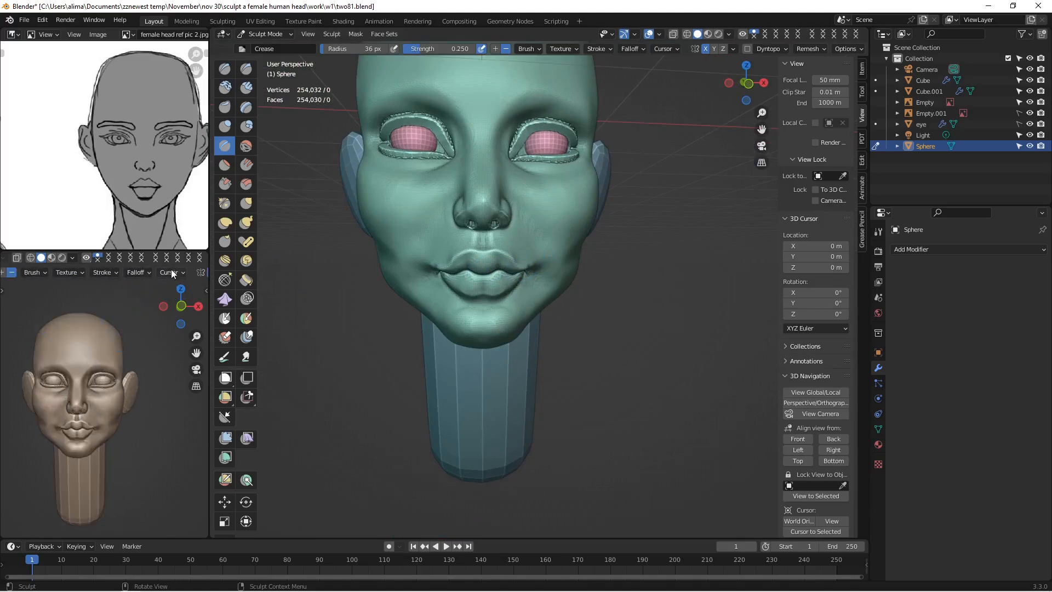
pyautogui.scroll(10, 170, 272)
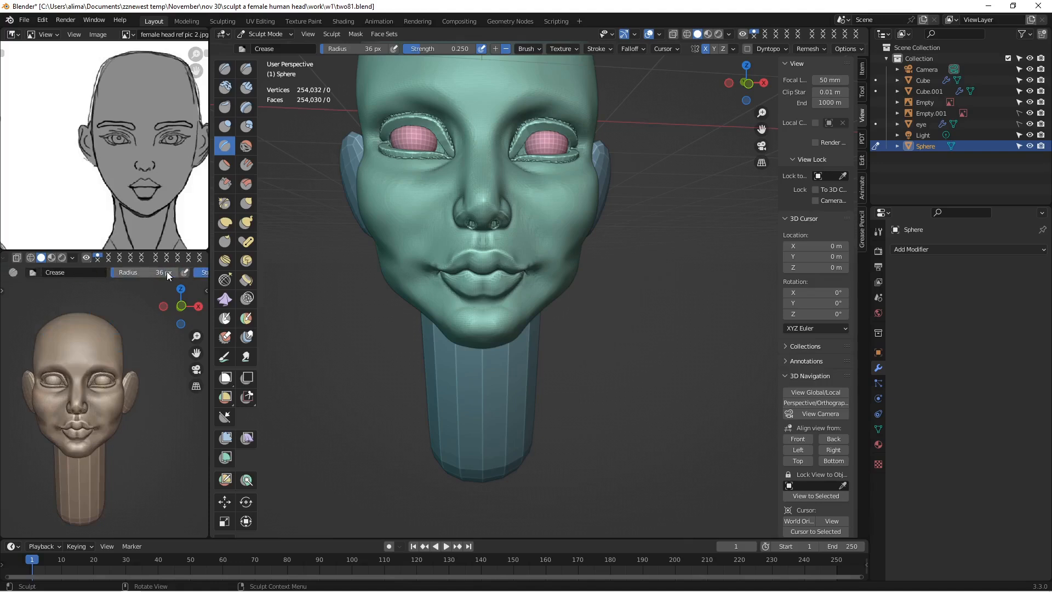
pyautogui.scroll(-20, 167, 271)
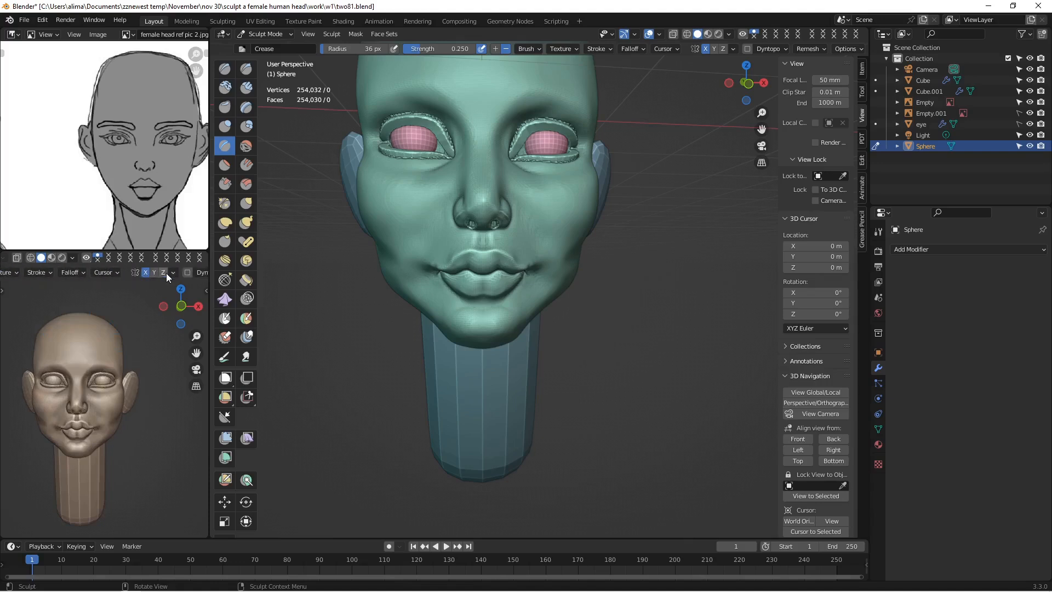
pyautogui.scroll(-5, 166, 273)
pyautogui.click(178, 271)
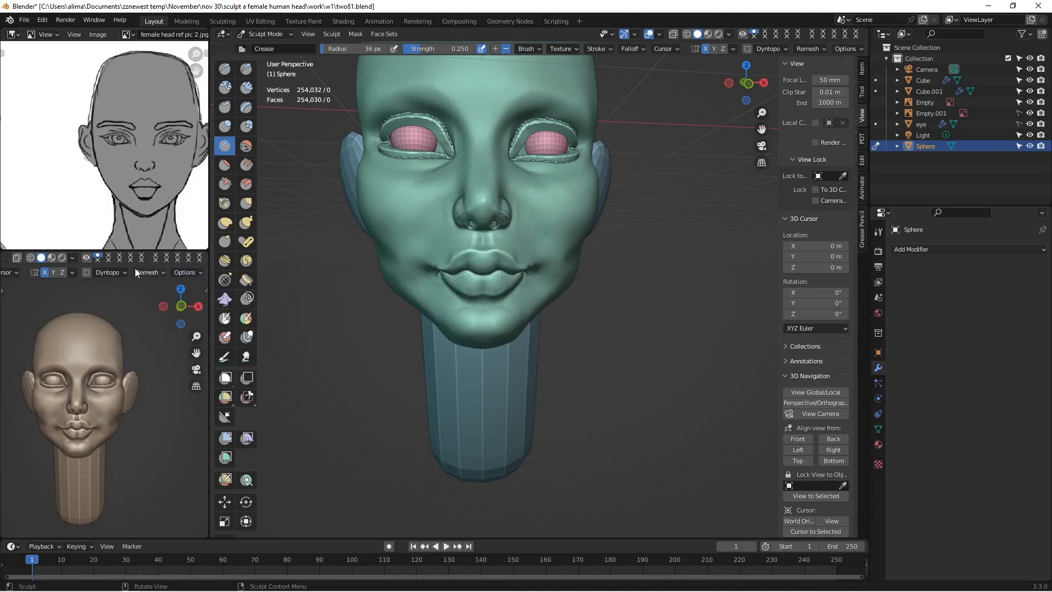
pyautogui.moveTo(98, 276)
pyautogui.mouseDown(button='middle')
pyautogui.moveTo(120, 281)
pyautogui.moveTo(99, 302)
pyautogui.moveTo(35, 308)
pyautogui.mouseUp(button='middle')
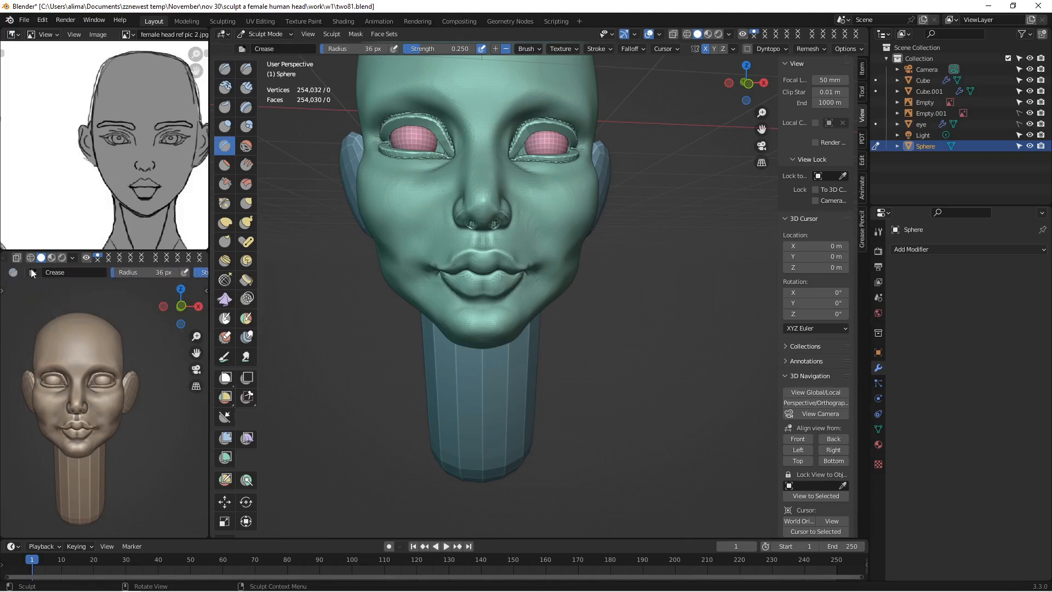
pyautogui.moveTo(114, 273)
pyautogui.mouseDown(button='middle')
pyautogui.moveTo(196, 269)
pyautogui.moveTo(66, 273)
pyautogui.mouseUp(button='middle')
pyautogui.moveTo(152, 272); pyautogui.dragTo(31, 272, button='middle')
pyautogui.moveTo(142, 274); pyautogui.dragTo(94, 266, button='middle')
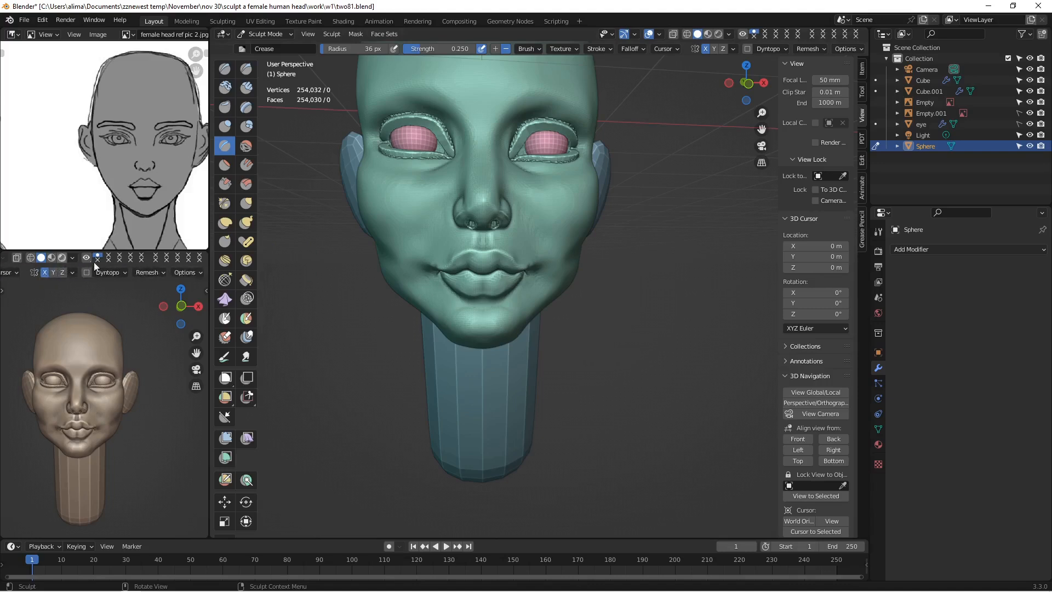
pyautogui.press('n')
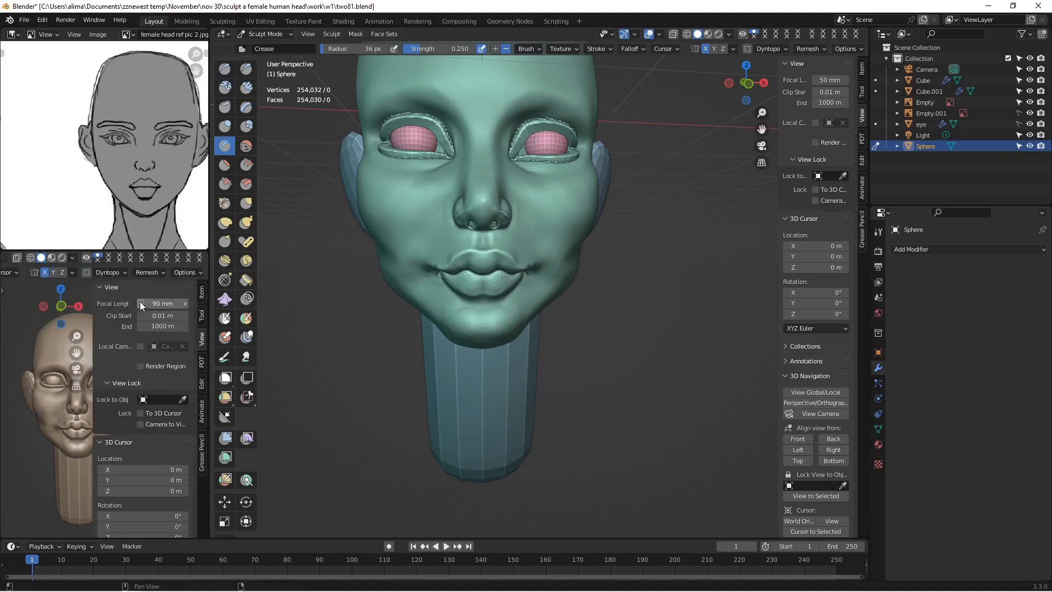
pyautogui.press('n')
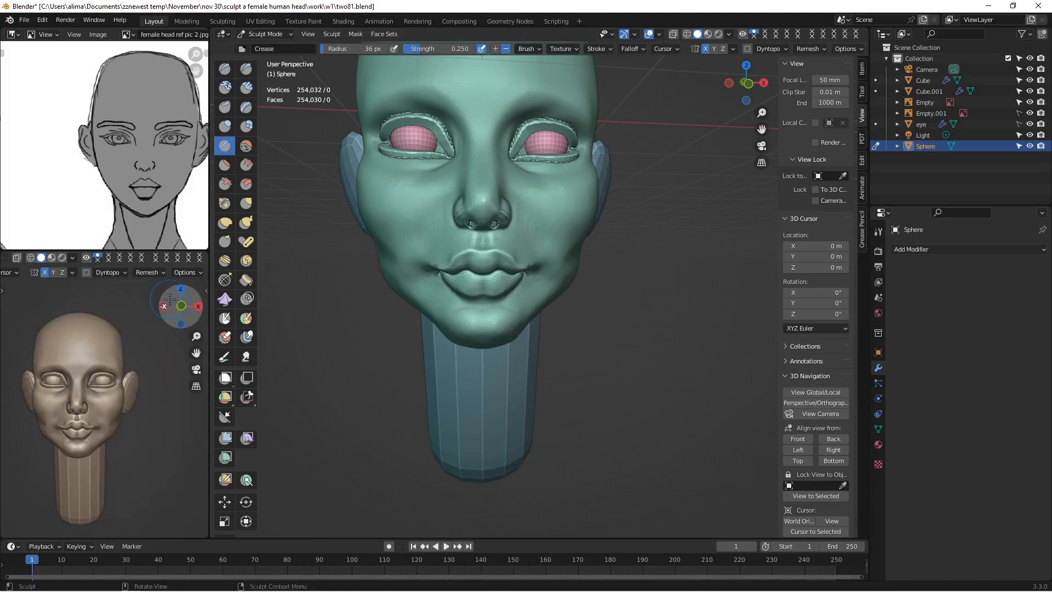
pyautogui.press('t')
pyautogui.press('t')
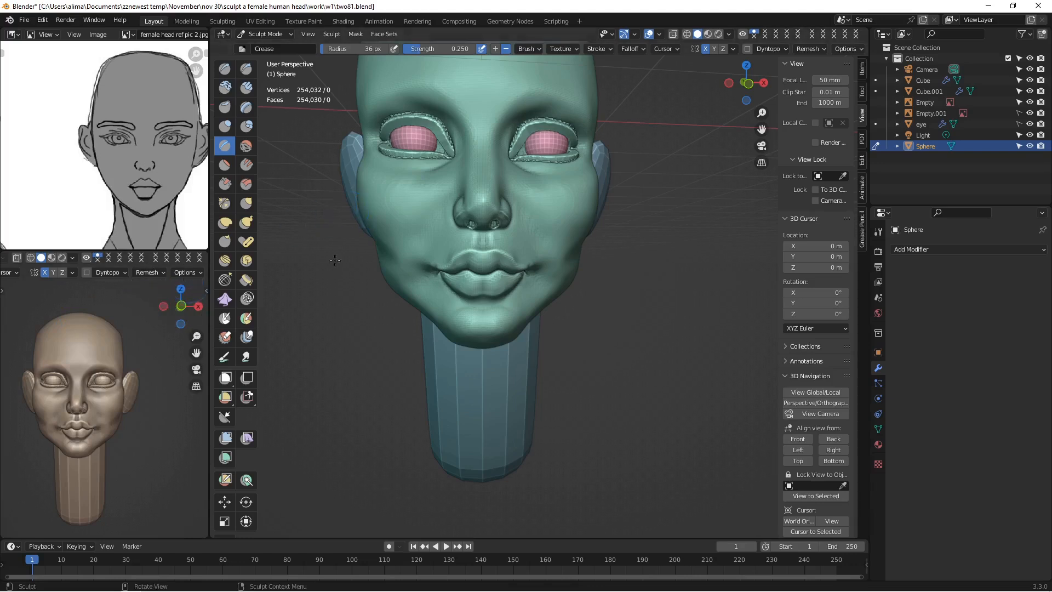
pyautogui.click(858, 51)
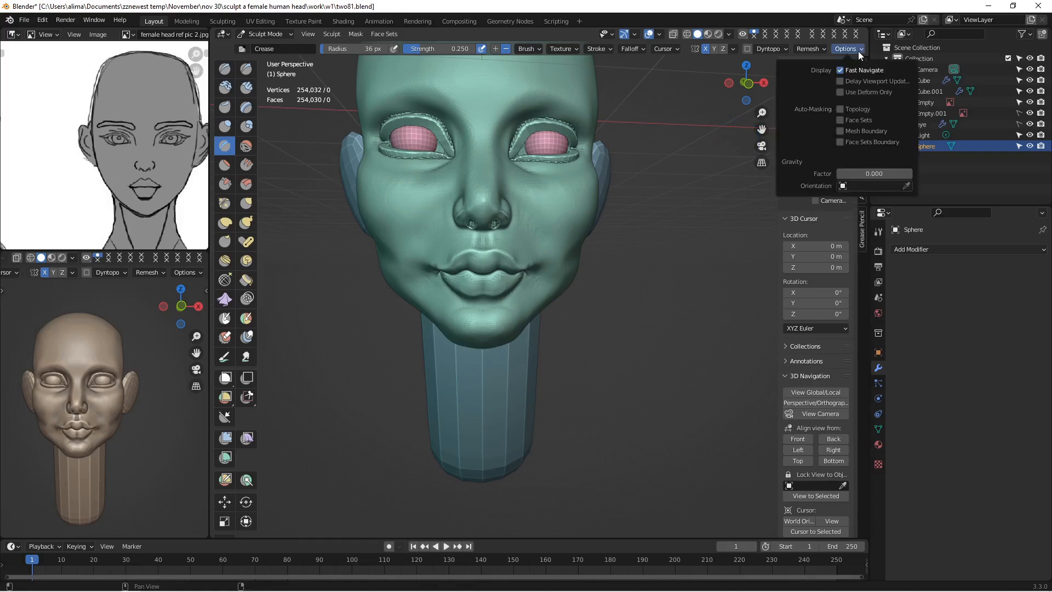
pyautogui.moveTo(716, 50)
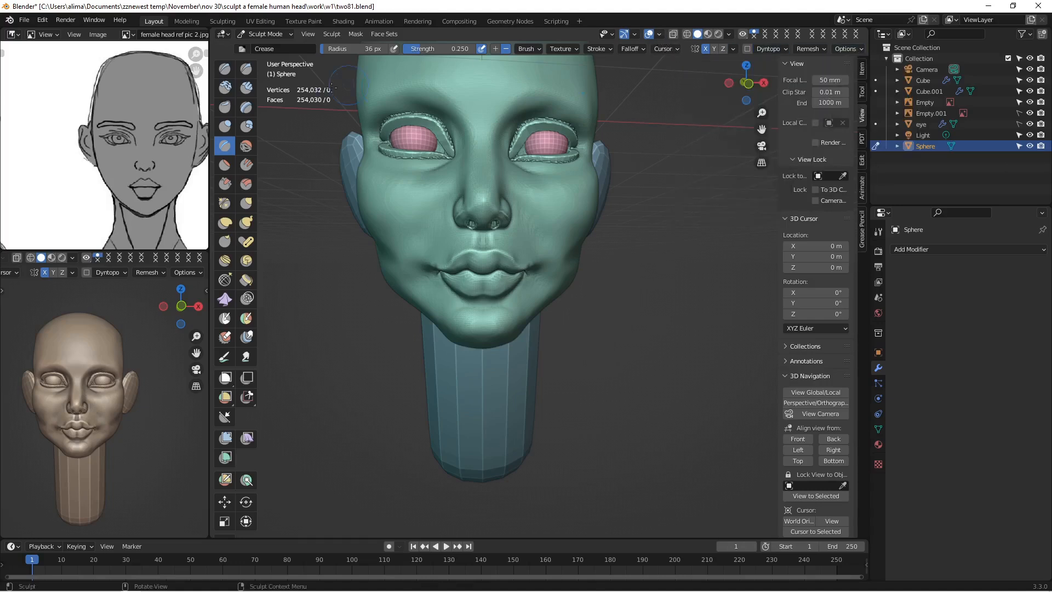
# Step: Enable the viewport overlays and turn off Cavity shading in the small 3D preview viewport
pyautogui.scroll(5, 194, 255)
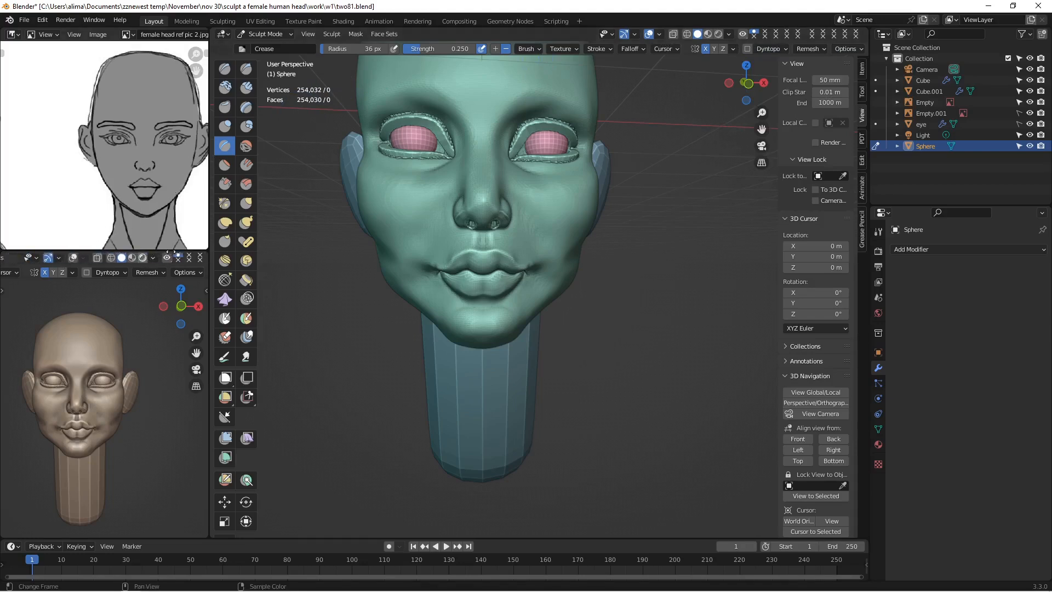
pyautogui.click(126, 257)
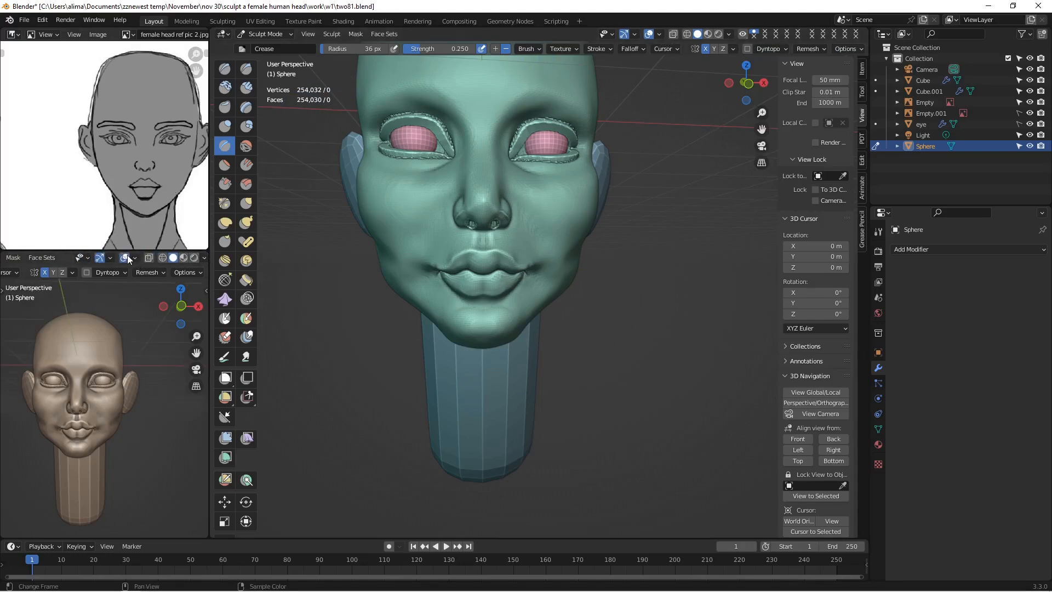
pyautogui.click(135, 258)
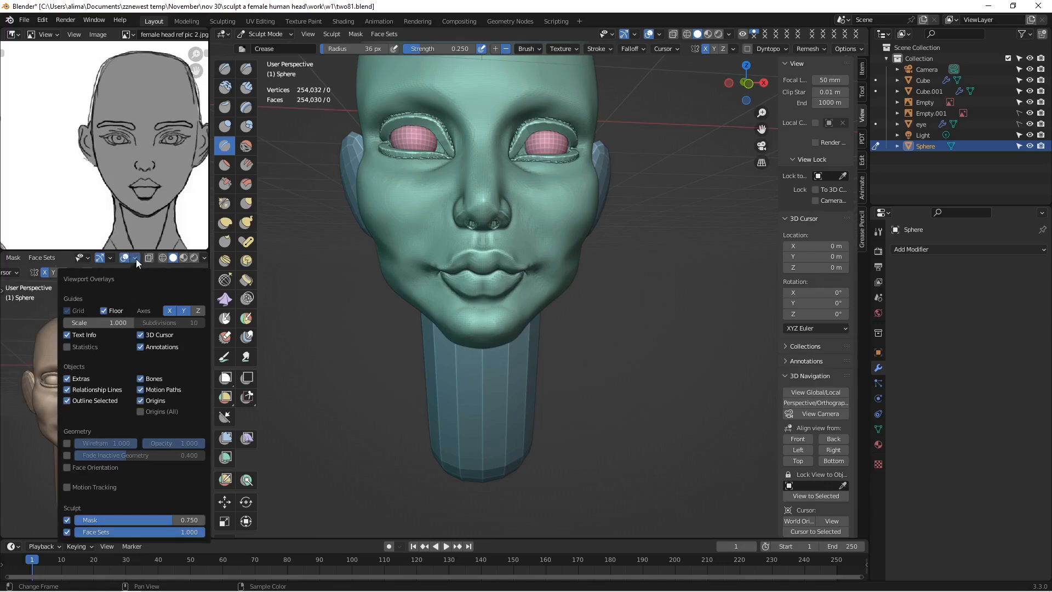
pyautogui.moveTo(136, 258)
pyautogui.mouseDown(button='middle')
pyautogui.moveTo(80, 258)
pyautogui.moveTo(132, 258)
pyautogui.moveTo(124, 258)
pyautogui.mouseUp(button='middle')
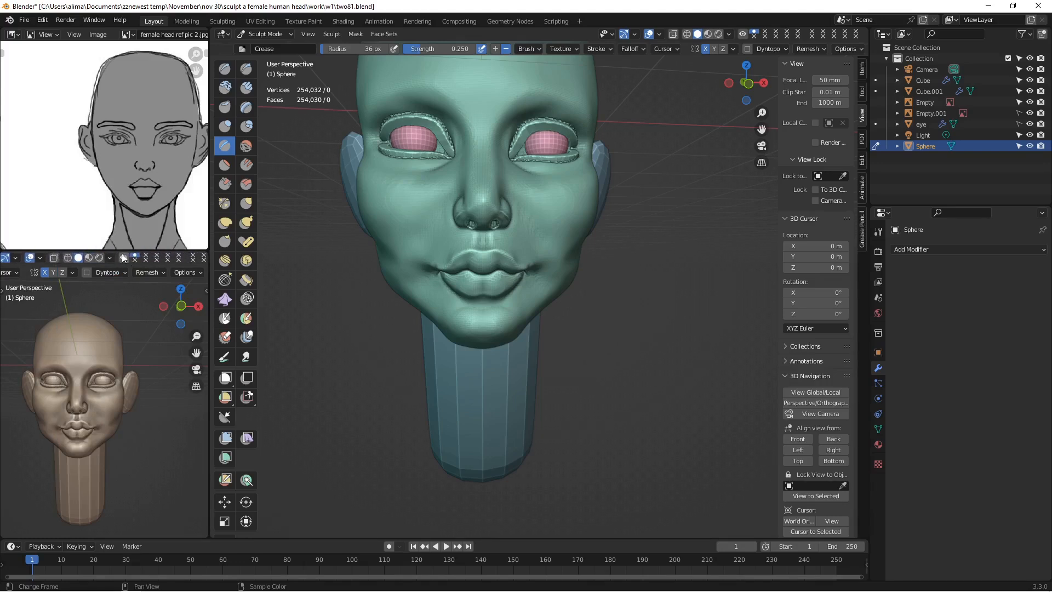
pyautogui.click(111, 258)
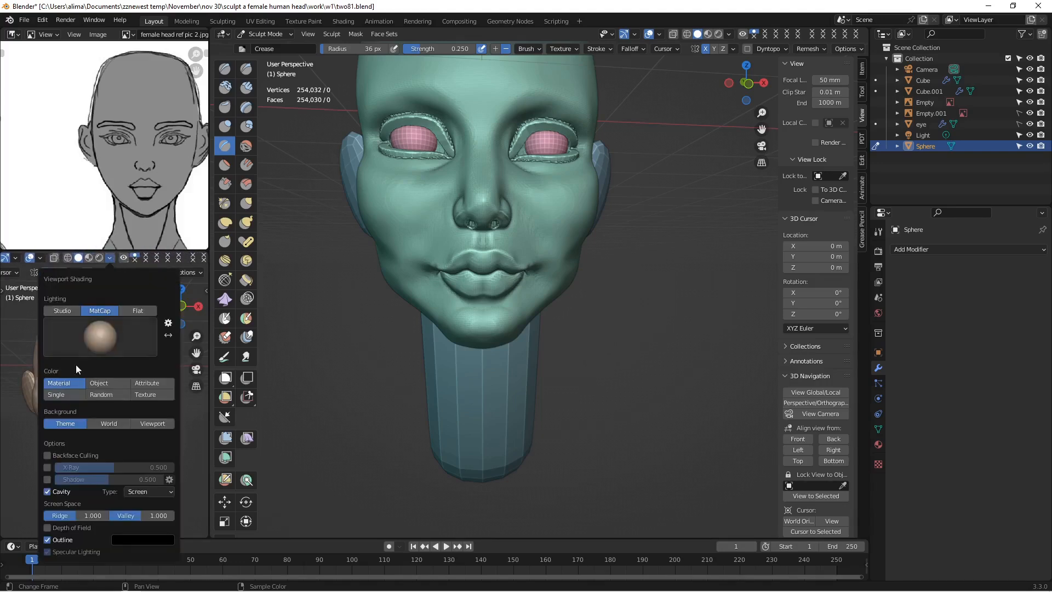
pyautogui.click(48, 492)
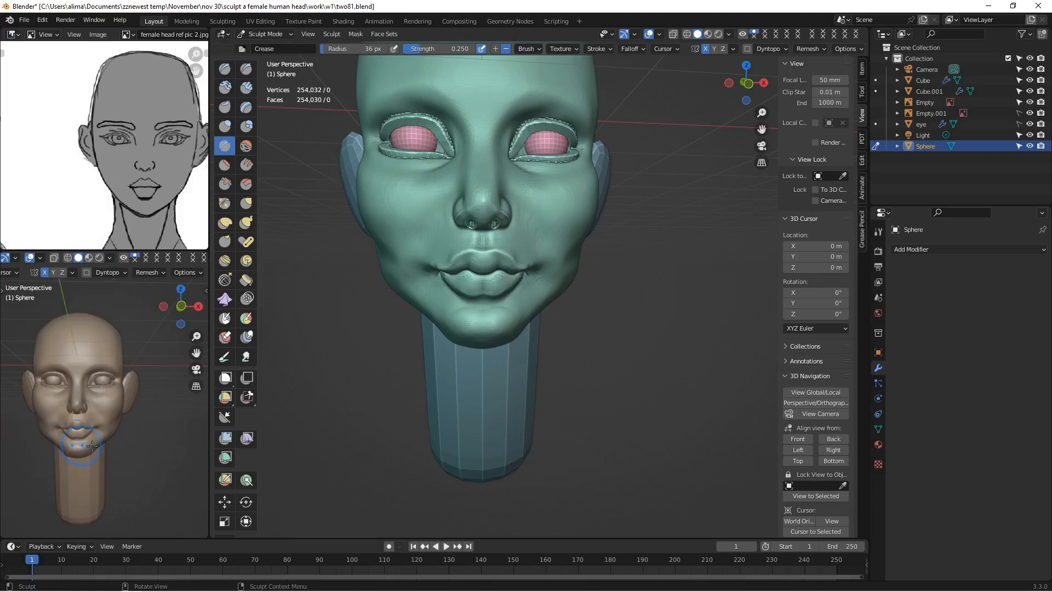
pyautogui.moveTo(92, 446); pyautogui.dragTo(114, 425, button='middle')
pyautogui.scroll(2, 117, 423)
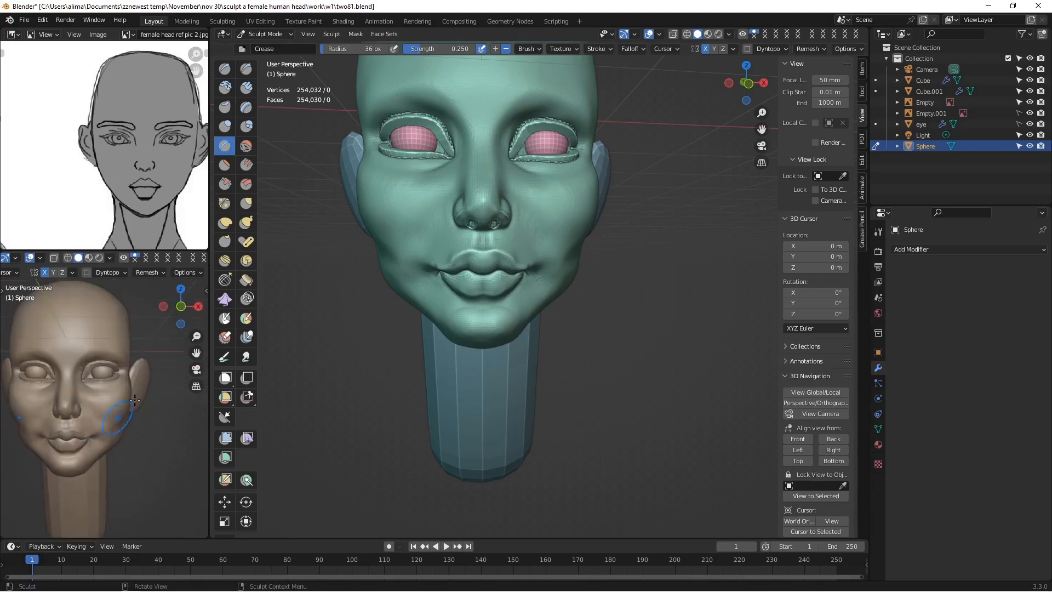
pyautogui.moveTo(196, 352); pyautogui.dragTo(196, 352)
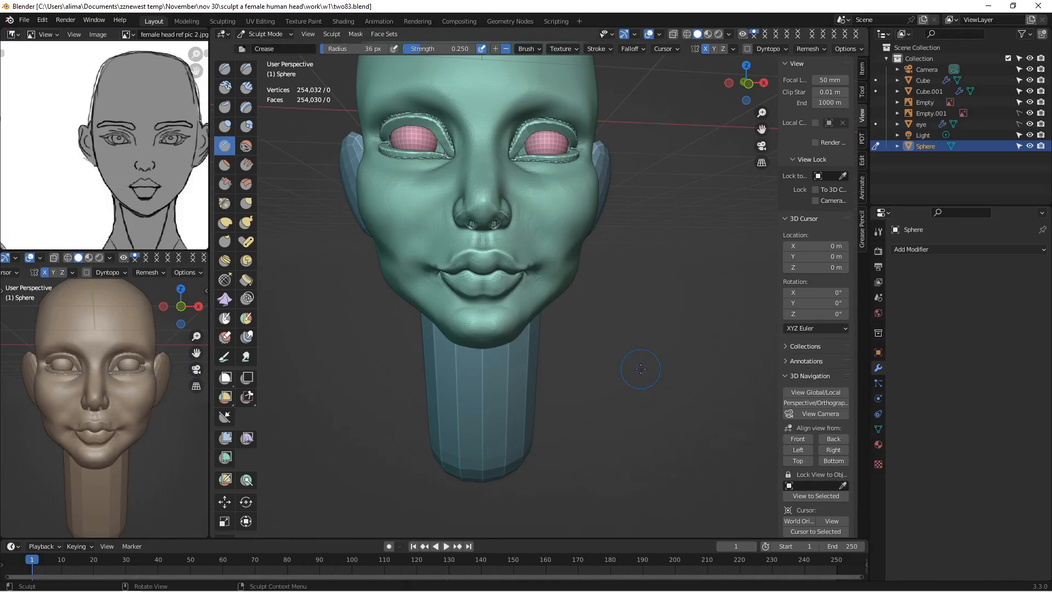
# Step: Reshape the cheeks beside the mouth and nose using the Elastic Deform brush with a 74 px radius
pyautogui.click(229, 226)
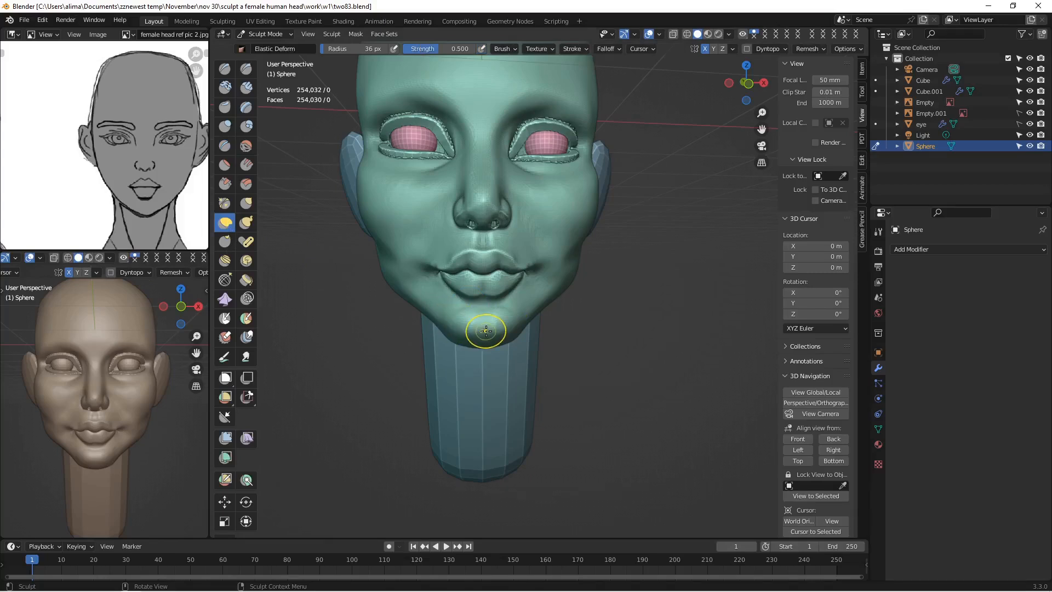
pyautogui.press('f')
pyautogui.click(507, 332)
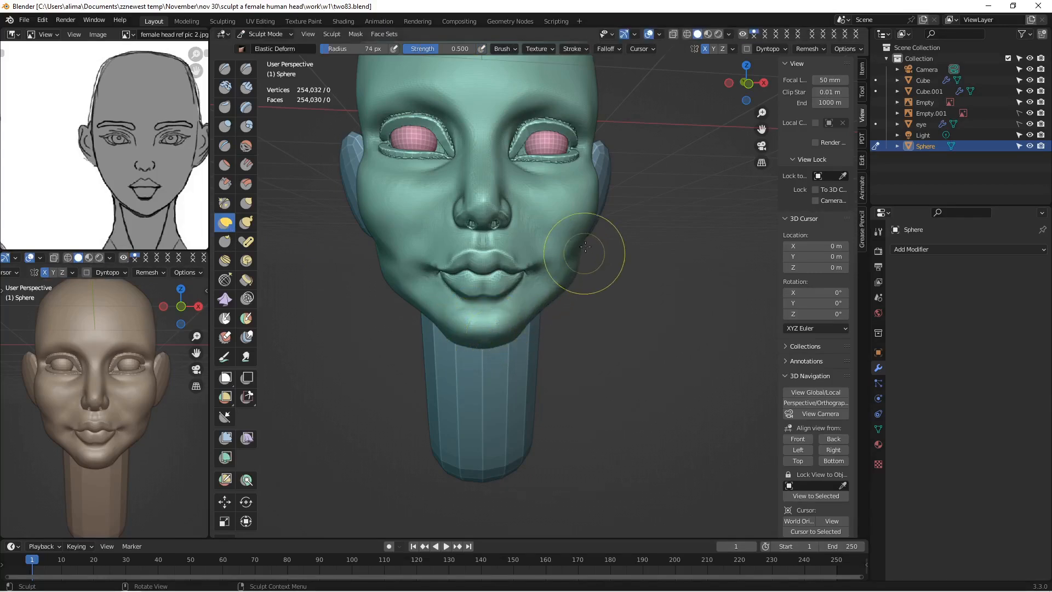
pyautogui.moveTo(582, 230); pyautogui.dragTo(545, 242)
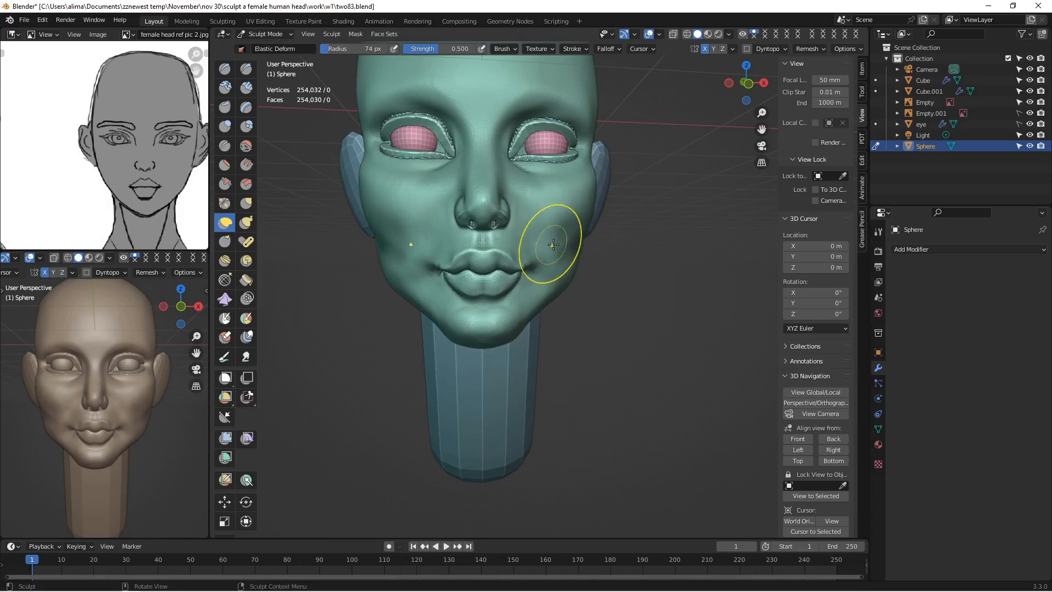
pyautogui.moveTo(597, 206)
pyautogui.mouseDown()
pyautogui.moveTo(575, 207)
pyautogui.moveTo(585, 185)
pyautogui.mouseUp()
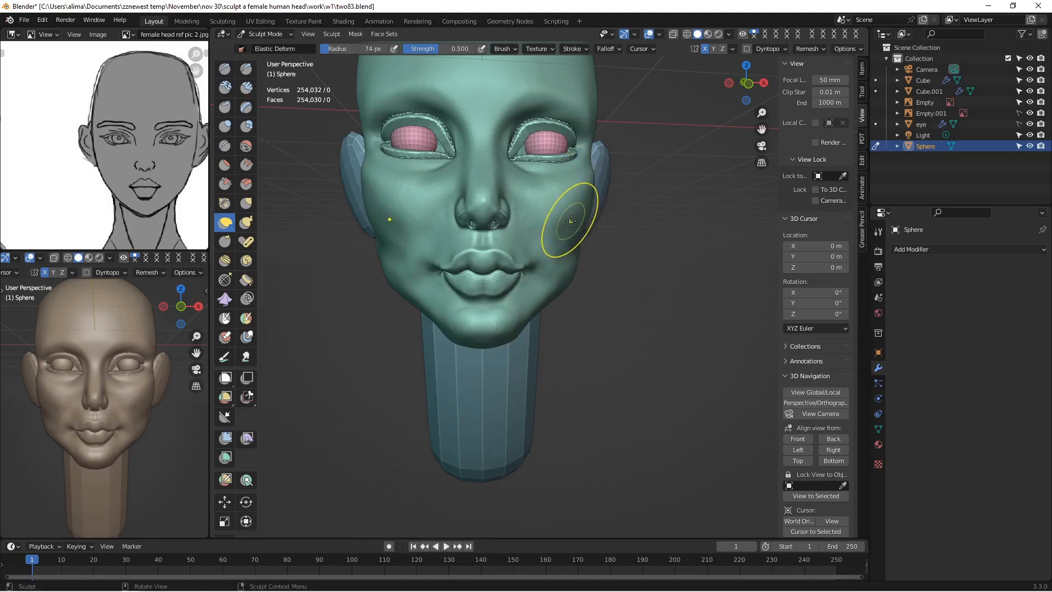
pyautogui.moveTo(568, 233); pyautogui.dragTo(564, 227)
# Step: Refine the outer cheek contours near the ears from slightly turned views using Elastic Deform, and save an incremental copy of the file
pyautogui.moveTo(563, 228)
pyautogui.mouseDown(button='middle')
pyautogui.moveTo(596, 248)
pyautogui.moveTo(520, 241)
pyautogui.moveTo(584, 250)
pyautogui.mouseUp(button='middle')
pyautogui.moveTo(583, 250); pyautogui.dragTo(575, 251)
pyautogui.moveTo(576, 251); pyautogui.dragTo(615, 247, button='middle')
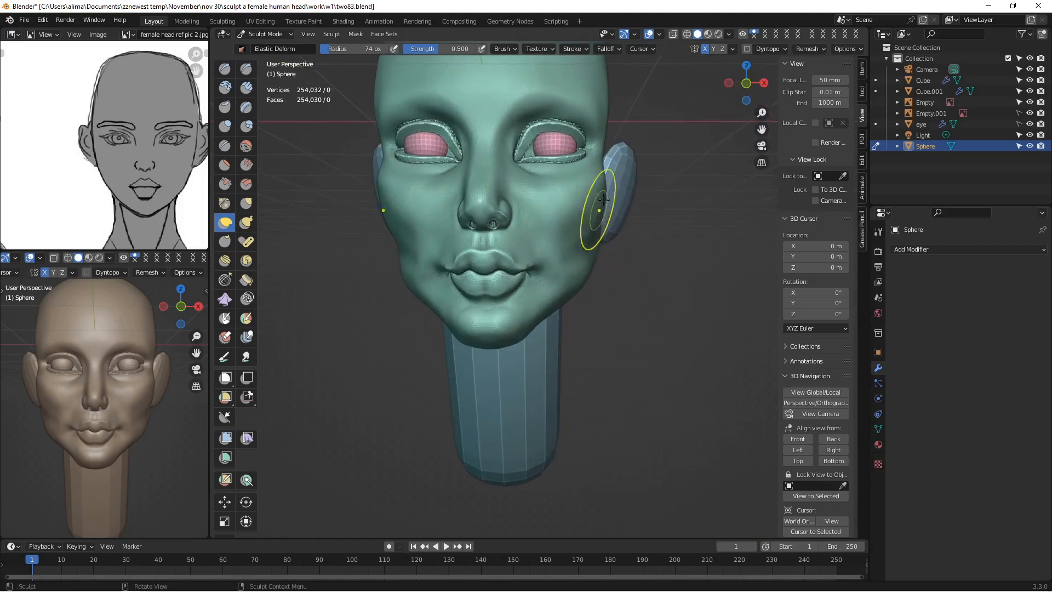
pyautogui.moveTo(605, 188); pyautogui.dragTo(599, 186)
pyautogui.moveTo(559, 197); pyautogui.dragTo(640, 267, button='middle')
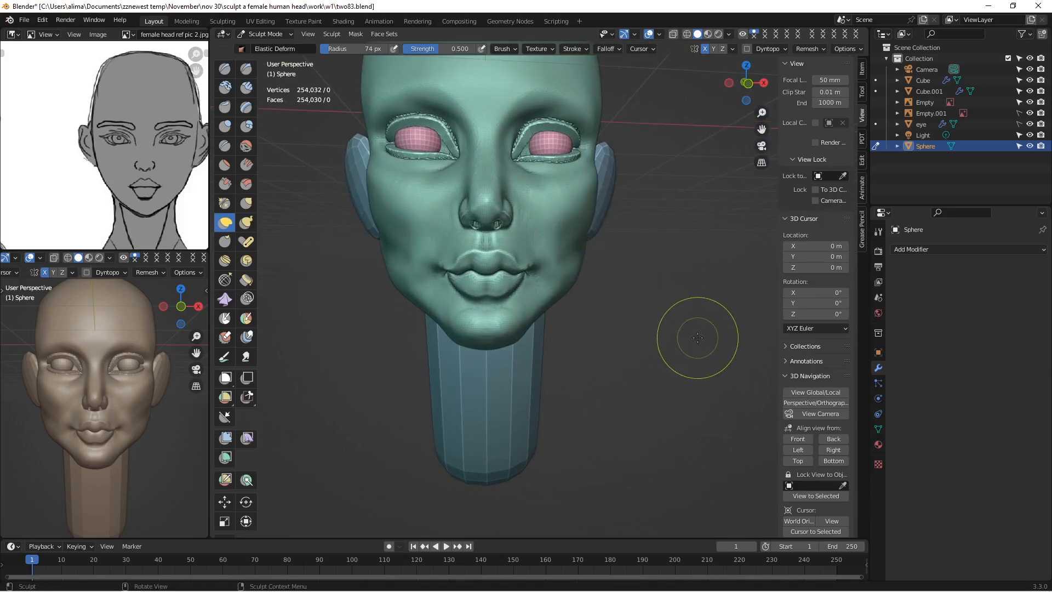
pyautogui.press('Insert')
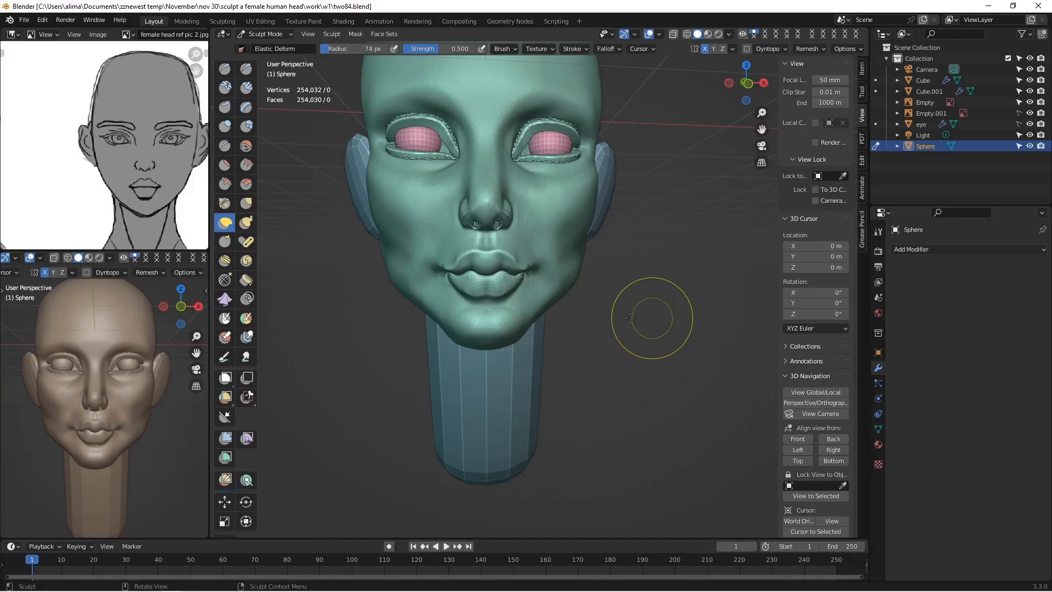
# Step: Mask both eye areas, including the eyelids, with a symmetrical lasso mask
pyautogui.moveTo(762, 129); pyautogui.dragTo(769, 235)
pyautogui.moveTo(670, 230)
pyautogui.mouseDown(button='middle')
pyautogui.moveTo(657, 228)
pyautogui.moveTo(663, 219)
pyautogui.mouseUp(button='middle')
pyautogui.scroll(1, 663, 219)
pyautogui.press('ctrl')
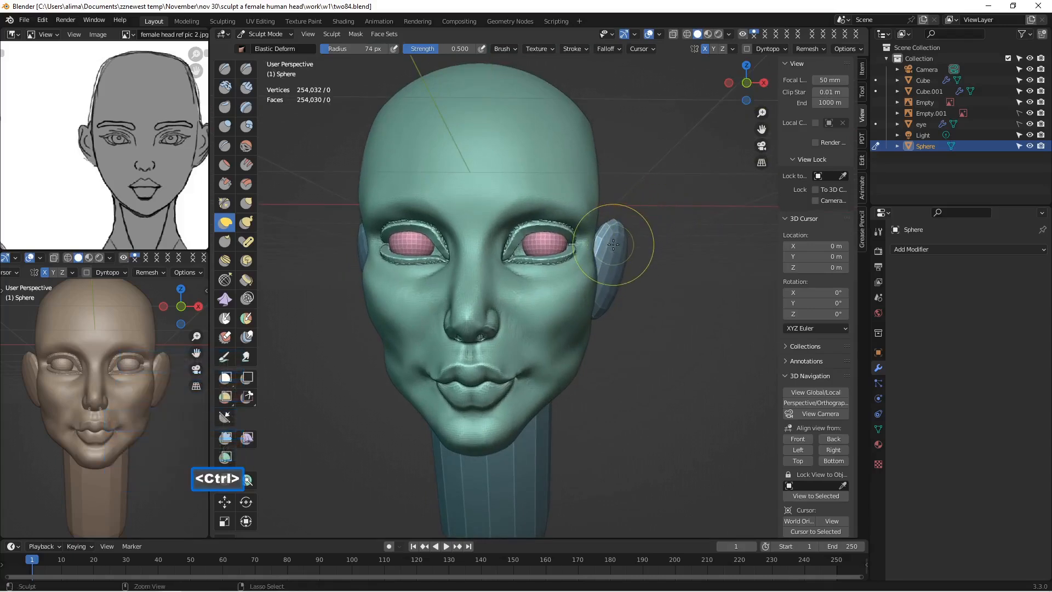
pyautogui.press('shift')
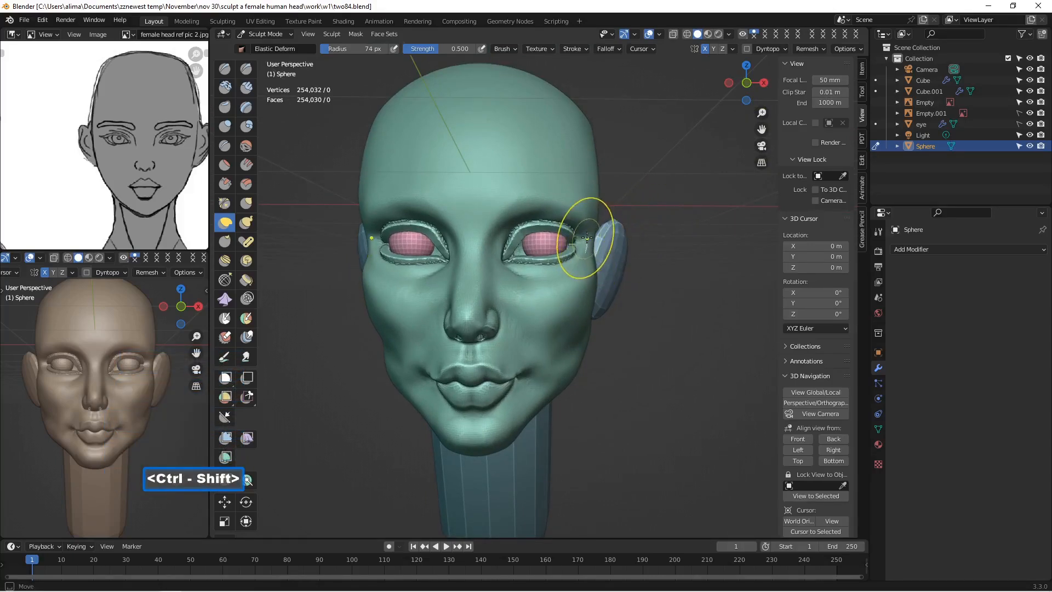
pyautogui.moveTo(587, 238)
pyautogui.keyDown('ctrl'); pyautogui.keyDown('shift'); pyautogui.mouseDown()
pyautogui.moveTo(581, 205)
pyautogui.moveTo(546, 200)
pyautogui.moveTo(504, 231)
pyautogui.moveTo(493, 260)
pyautogui.moveTo(510, 282)
pyautogui.moveTo(551, 284)
pyautogui.mouseUp(); pyautogui.keyUp('shift'); pyautogui.keyUp('ctrl')
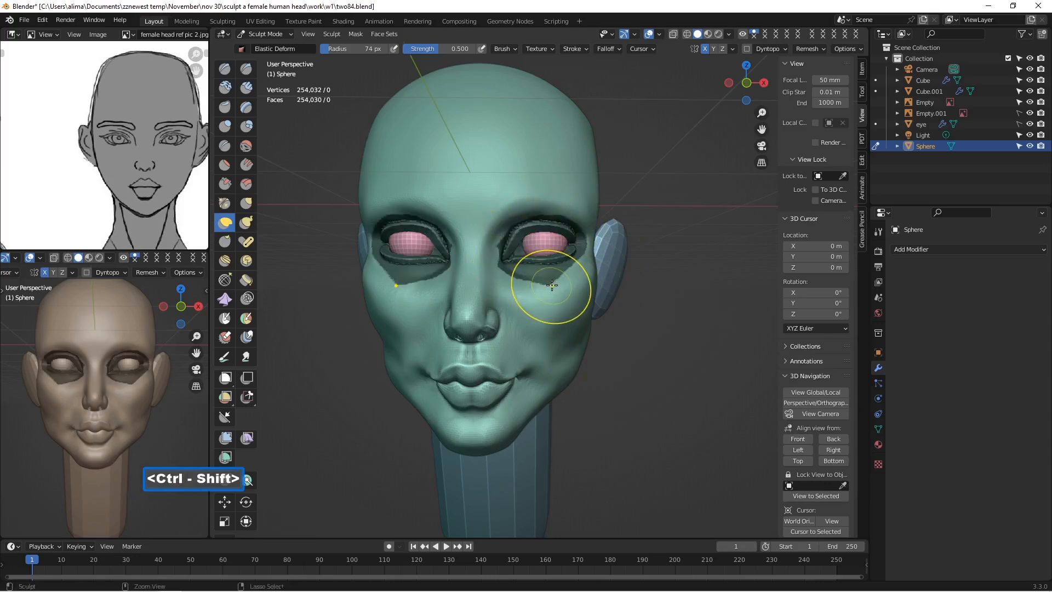
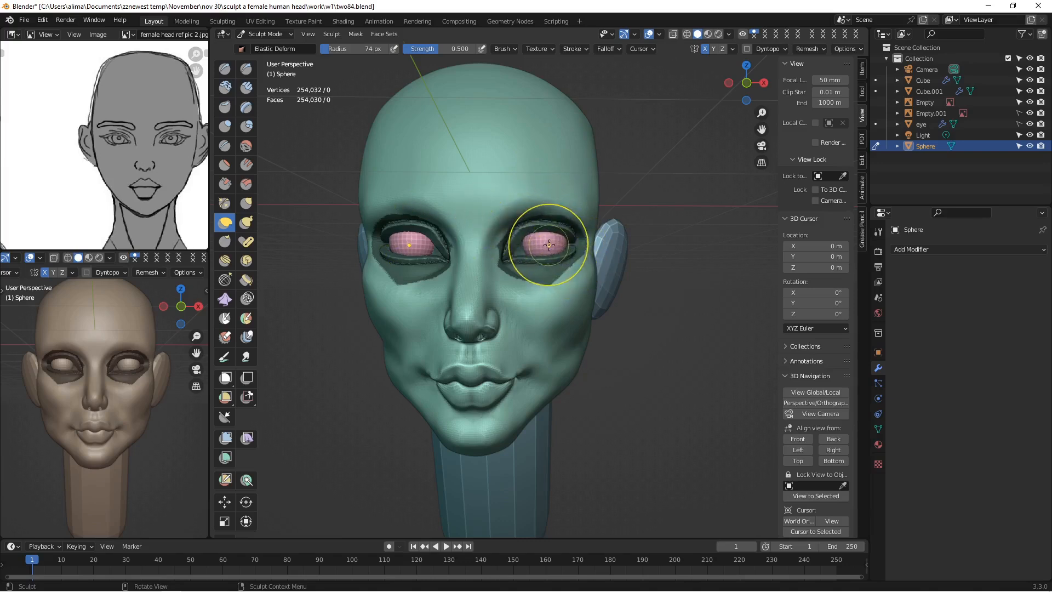
pyautogui.moveTo(564, 258)
pyautogui.mouseDown()
pyautogui.moveTo(540, 277)
pyautogui.moveTo(549, 275)
pyautogui.mouseUp()
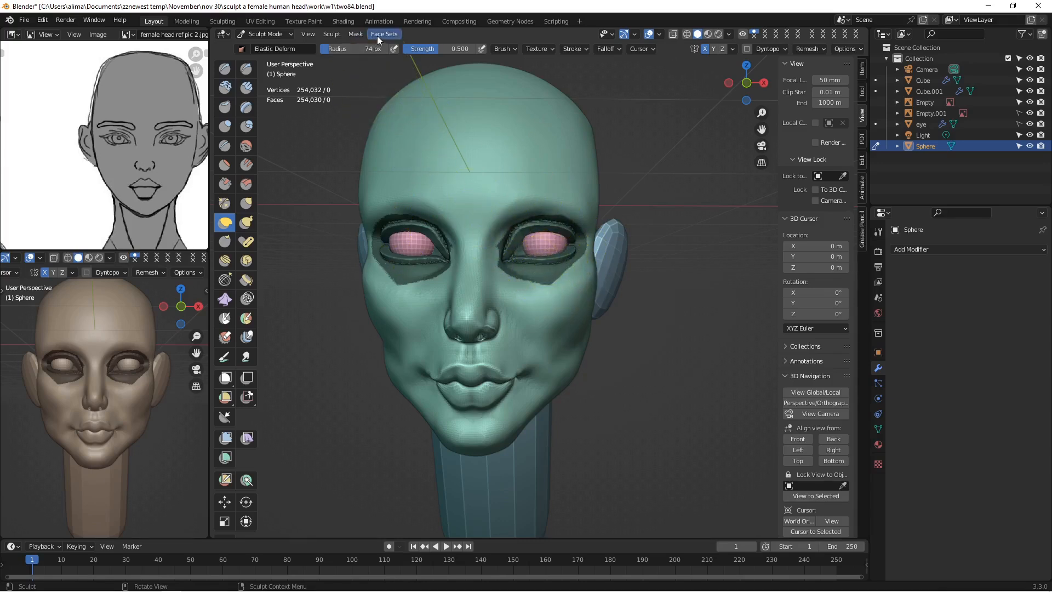
# Step: Smooth the eye mask and adjust the brow area above the eyes using Elastic Deform with an 84 px radius
pyautogui.click(362, 34)
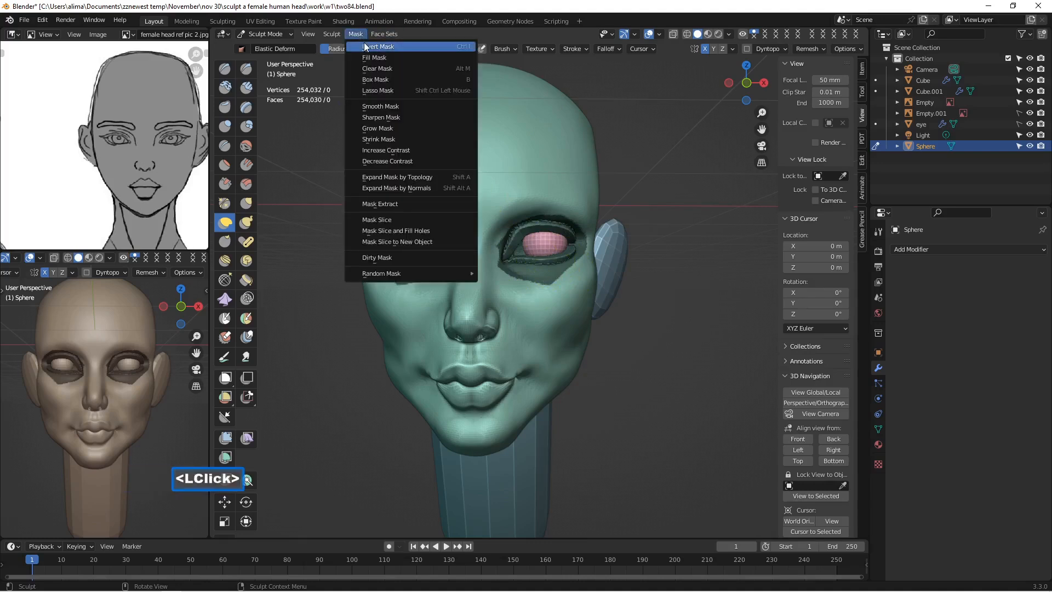
pyautogui.click(418, 106)
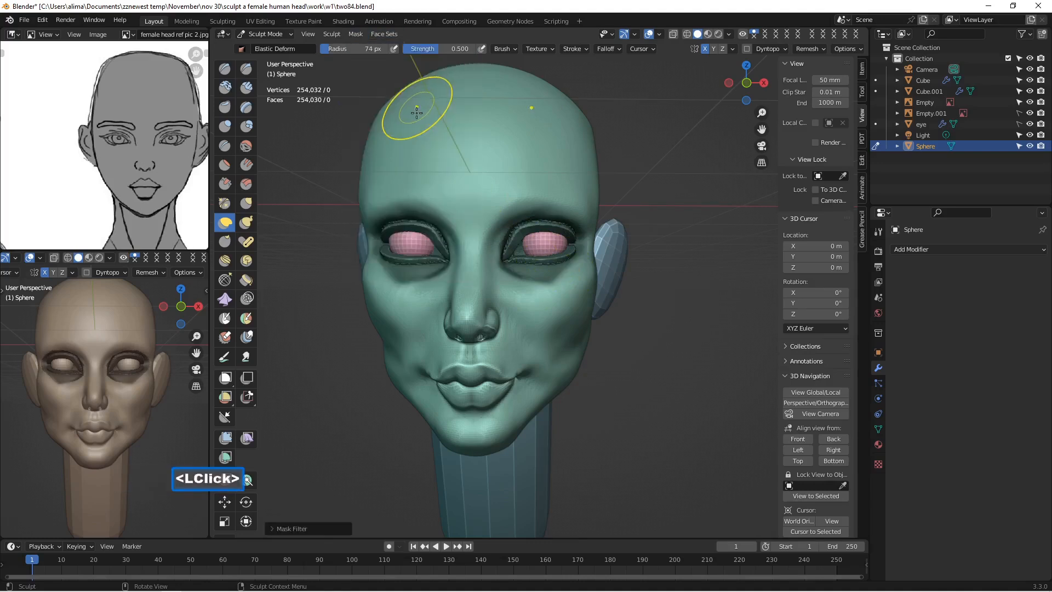
pyautogui.click(521, 213)
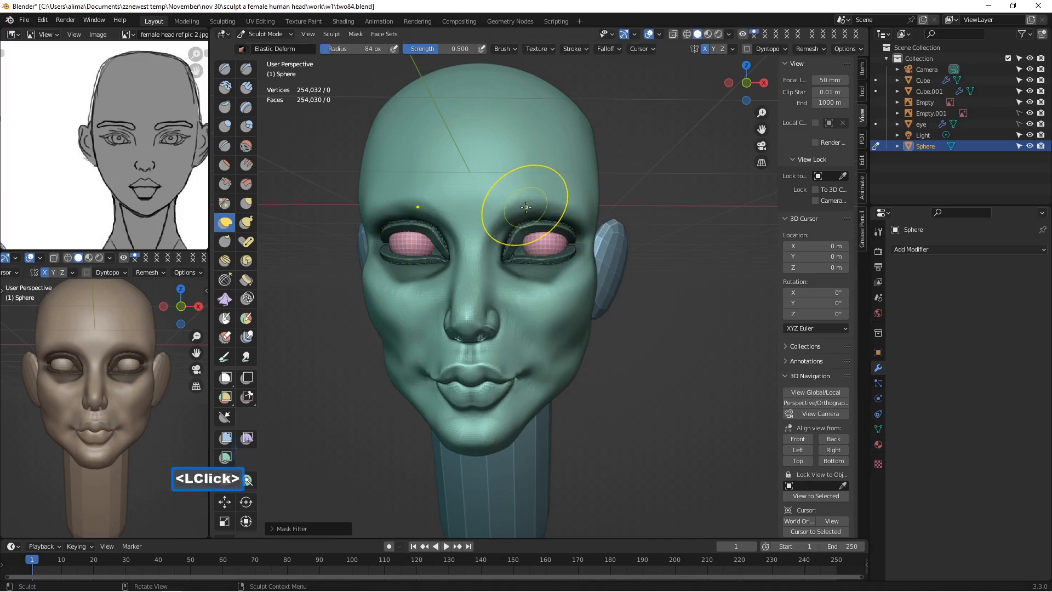
pyautogui.moveTo(525, 208); pyautogui.dragTo(526, 203)
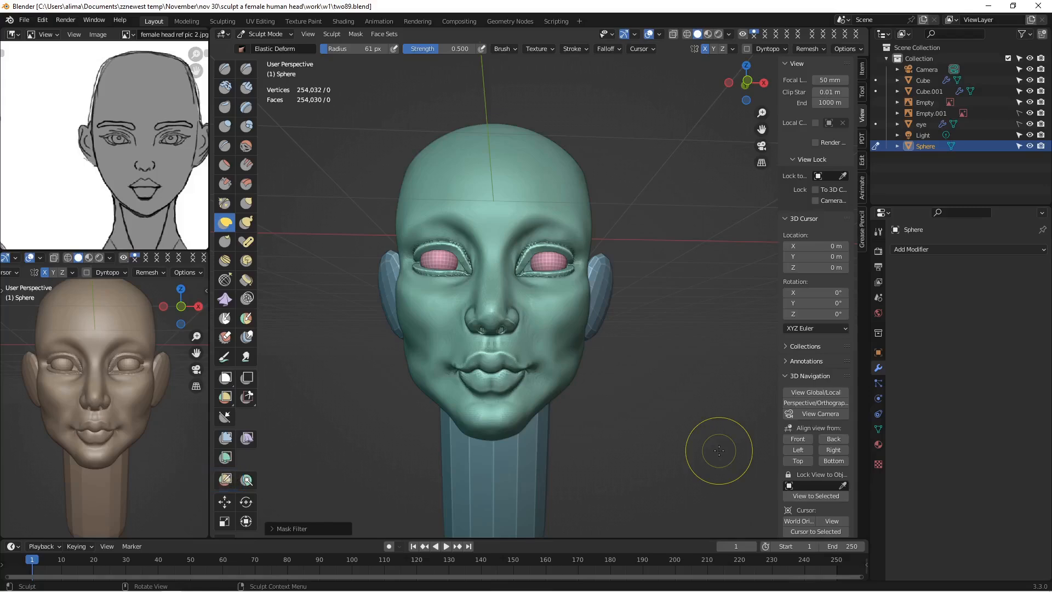
# Step: Build up both eyebrows along the reference outlines in front view using Clay Strips with a 28 px radius
pyautogui.scroll(3, 607, 280)
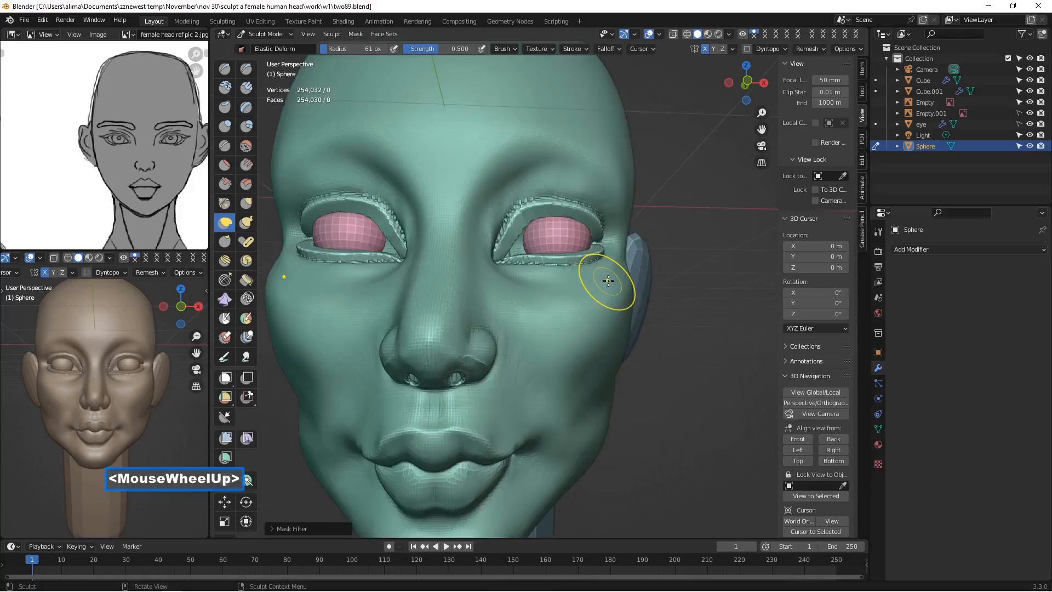
pyautogui.click(795, 438)
pyautogui.scroll(3, 565, 381)
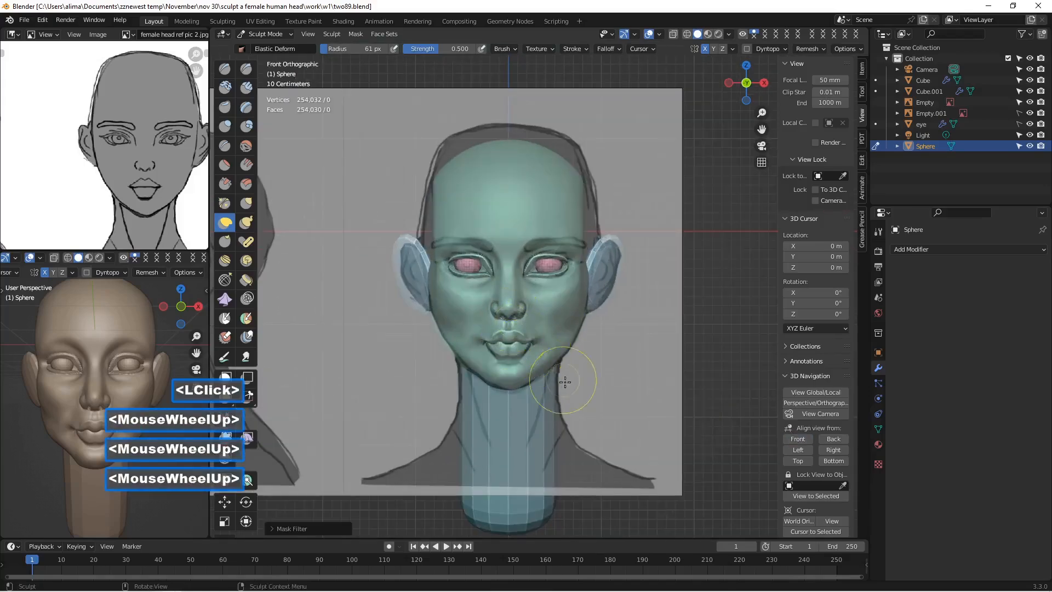
pyautogui.scroll(4, 565, 382)
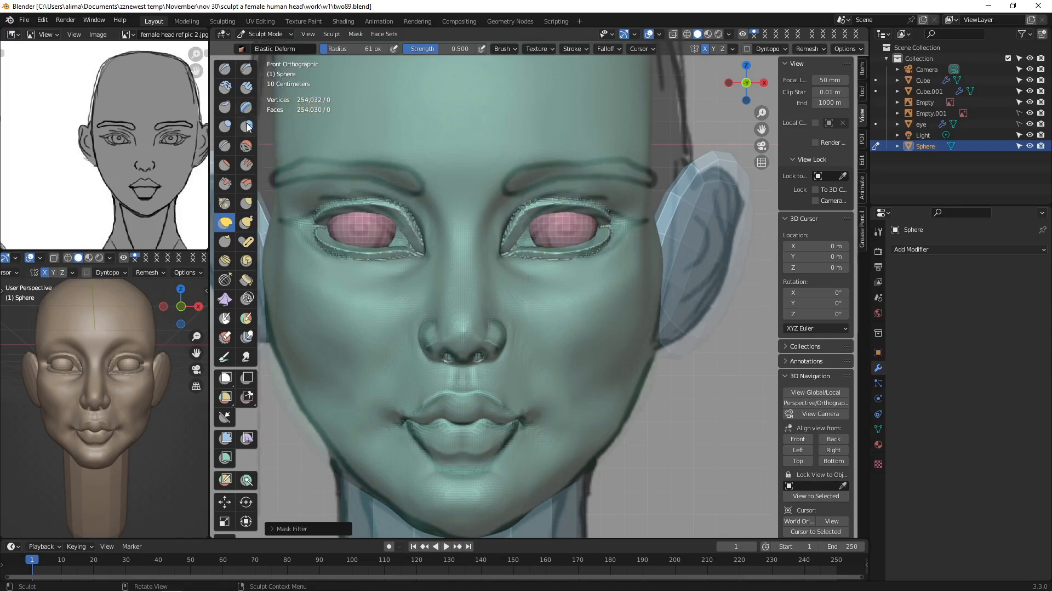
pyautogui.click(248, 88)
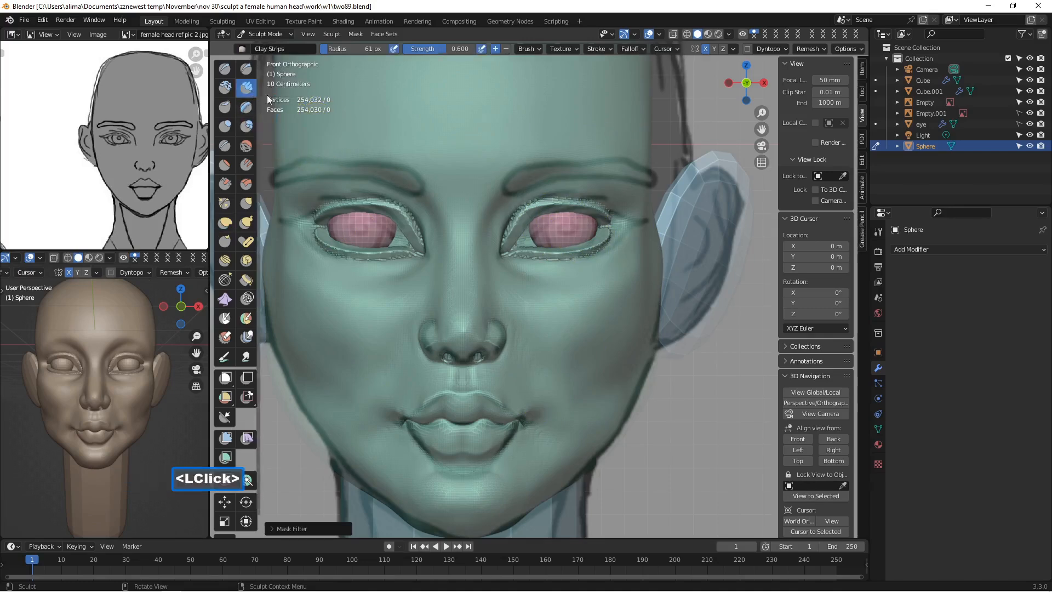
pyautogui.press('f')
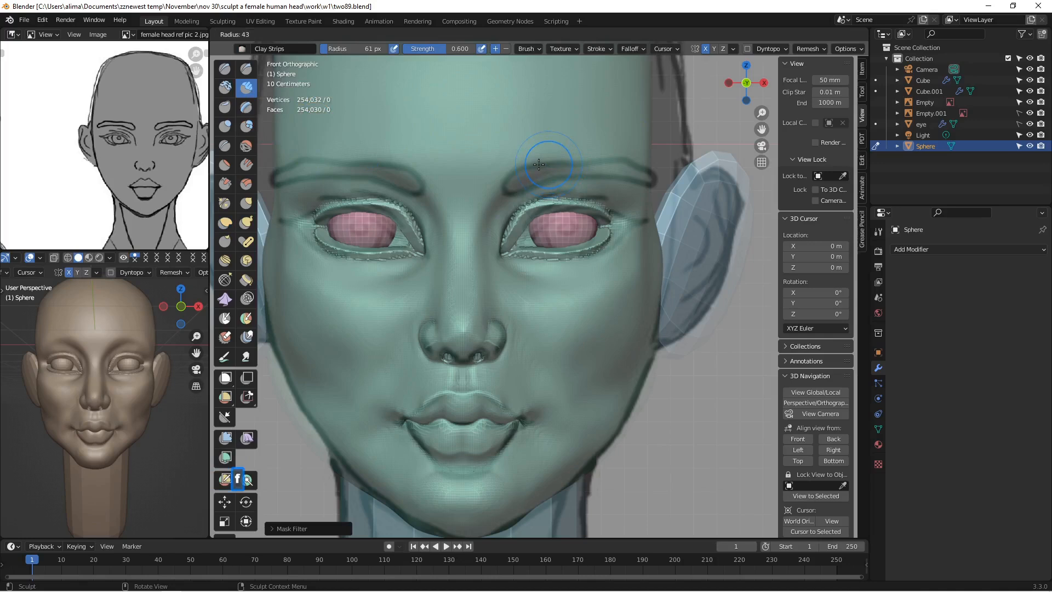
pyautogui.click(530, 166)
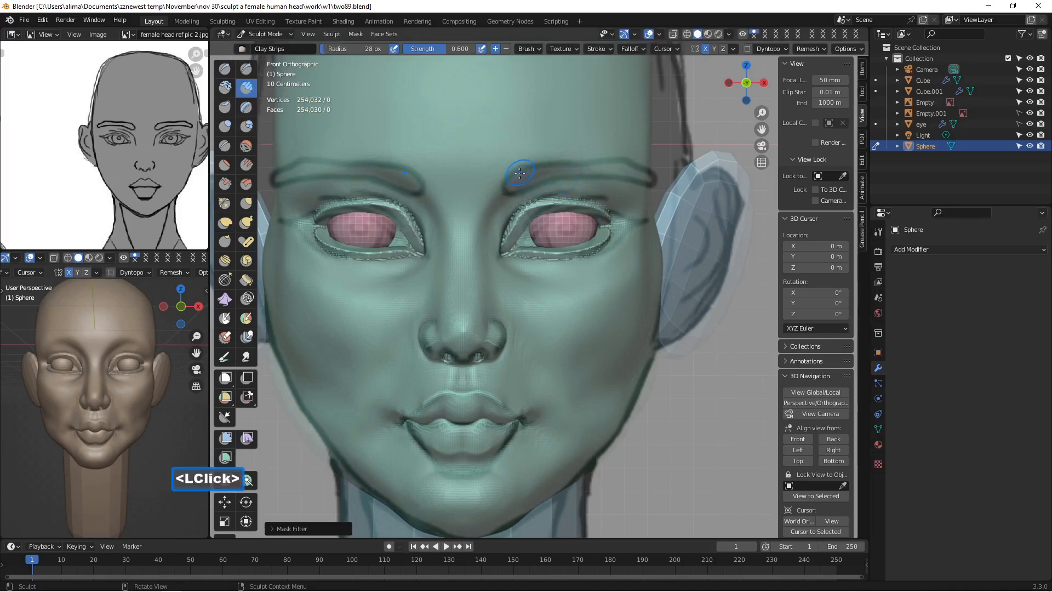
pyautogui.moveTo(518, 178); pyautogui.dragTo(554, 174)
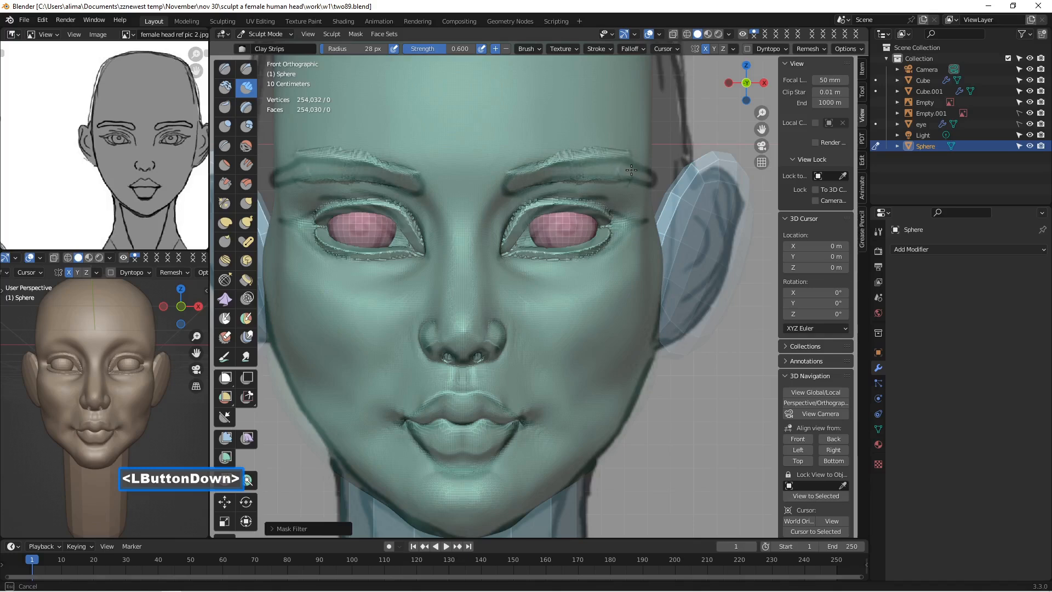
pyautogui.moveTo(636, 171); pyautogui.dragTo(624, 167)
pyautogui.scroll(1, 570, 164)
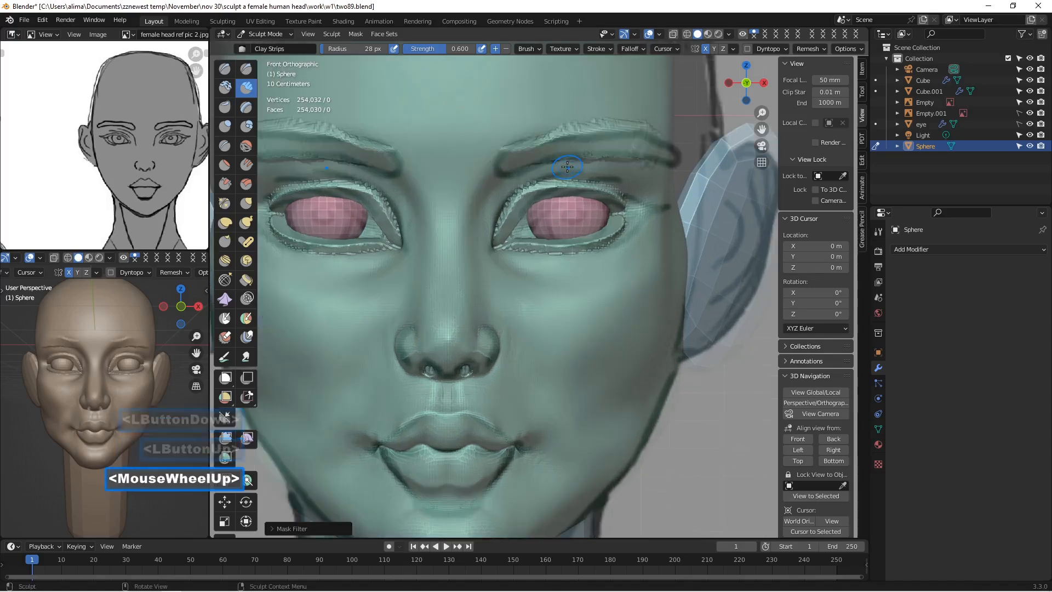
# Step: Sharpen the lower, outer and upper edges of the eyebrows with the inverted Crease brush at strength 0.250
pyautogui.moveTo(585, 163)
pyautogui.mouseDown(button='middle')
pyautogui.moveTo(589, 153)
pyautogui.moveTo(568, 145)
pyautogui.moveTo(470, 155)
pyautogui.mouseUp(button='middle')
pyautogui.scroll(-8, 579, 159)
pyautogui.scroll(-2, 579, 159)
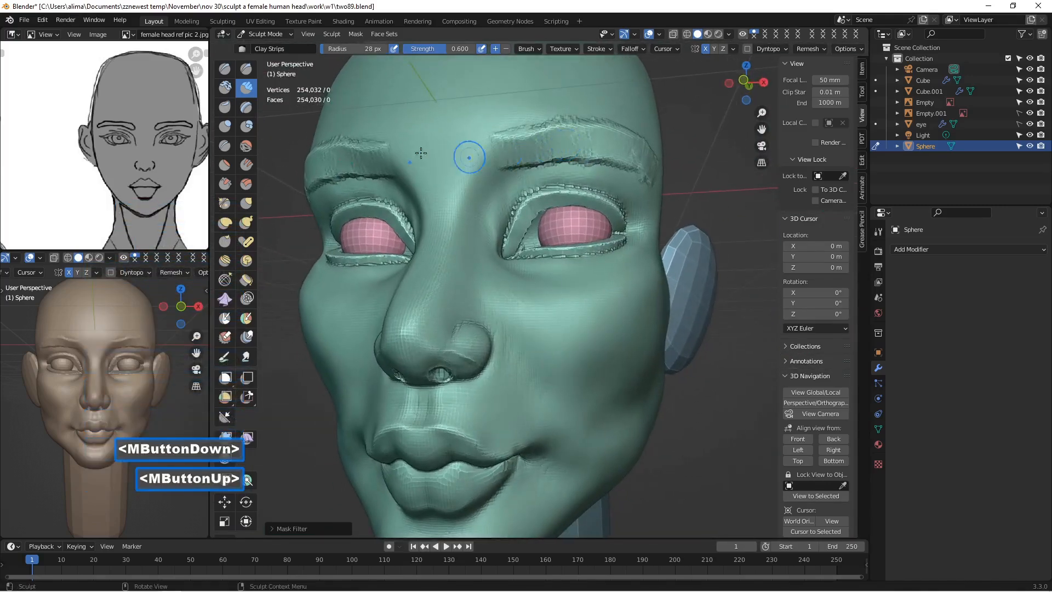
pyautogui.click(226, 146)
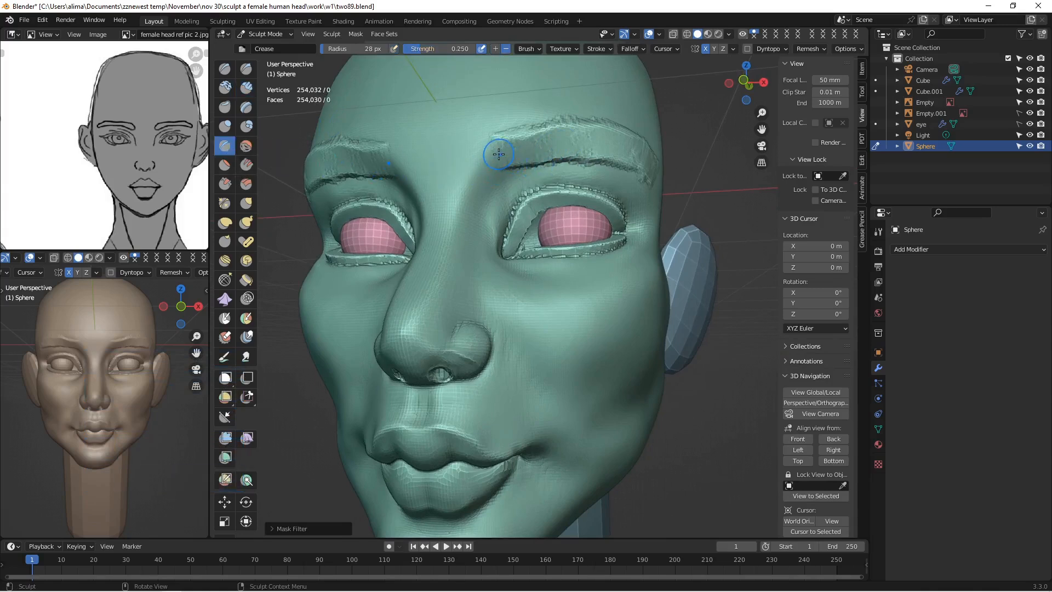
pyautogui.moveTo(499, 154)
pyautogui.keyDown('ctrl'); pyautogui.mouseDown()
pyautogui.moveTo(496, 142)
pyautogui.moveTo(543, 127)
pyautogui.moveTo(526, 158)
pyautogui.mouseUp(); pyautogui.keyUp('ctrl')
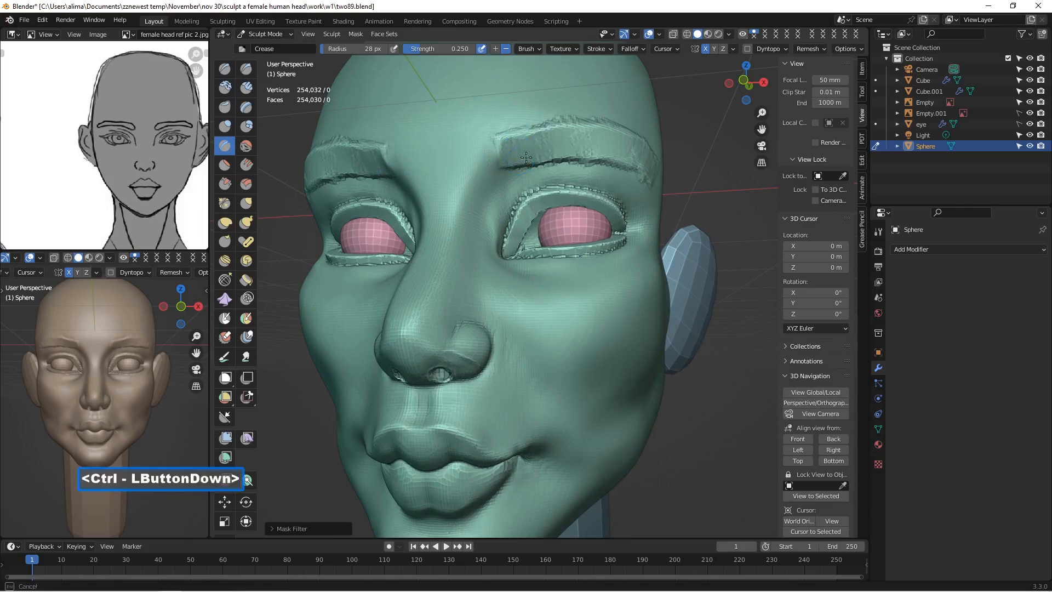
pyautogui.moveTo(633, 170)
pyautogui.keyDown('ctrl'); pyautogui.mouseDown()
pyautogui.moveTo(645, 177)
pyautogui.moveTo(649, 152)
pyautogui.mouseUp(); pyautogui.keyUp('ctrl')
pyautogui.keyDown('ctrl'); pyautogui.moveTo(653, 145); pyautogui.dragTo(654, 145); pyautogui.keyUp('ctrl')
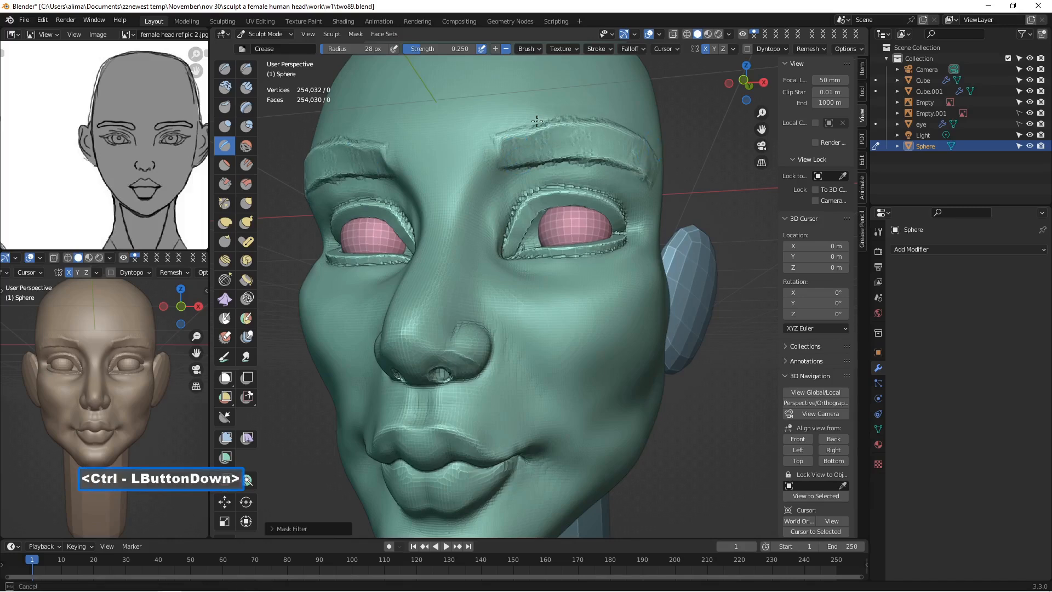
pyautogui.keyDown('ctrl'); pyautogui.moveTo(537, 121); pyautogui.dragTo(504, 137); pyautogui.keyUp('ctrl')
pyautogui.moveTo(559, 154)
pyautogui.mouseDown(button='middle')
pyautogui.moveTo(538, 118)
pyautogui.moveTo(520, 169)
pyautogui.moveTo(465, 164)
pyautogui.mouseUp(button='middle')
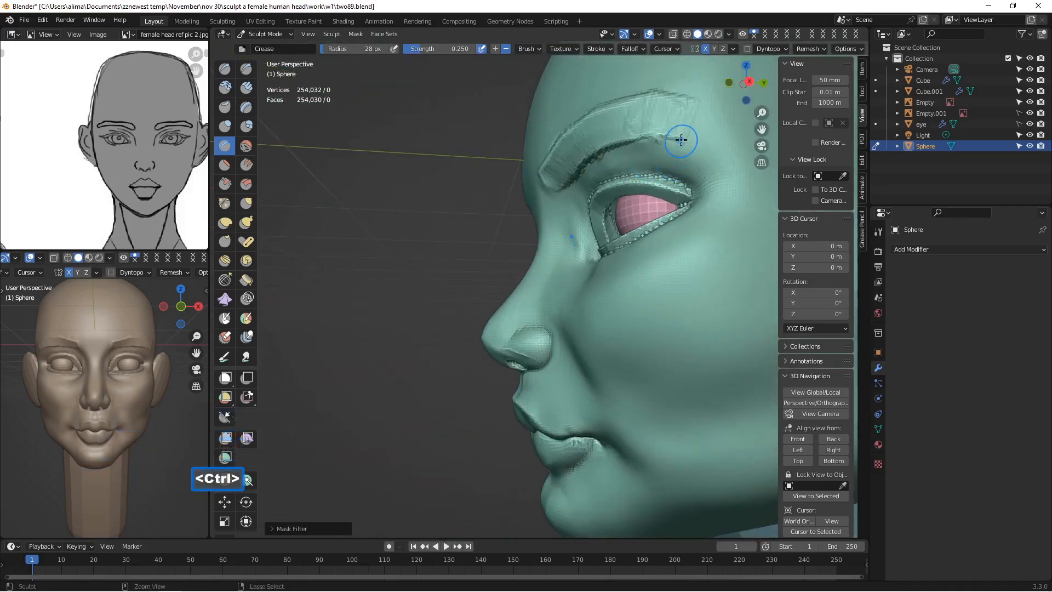
pyautogui.moveTo(681, 138)
pyautogui.keyDown('ctrl'); pyautogui.mouseDown()
pyautogui.moveTo(681, 101)
pyautogui.moveTo(653, 112)
pyautogui.mouseUp(); pyautogui.keyUp('ctrl')
# Step: Check the eyebrows from the front and slightly turned views, and save an incremental copy as two90.blend
pyautogui.moveTo(605, 147); pyautogui.dragTo(636, 180, button='middle')
pyautogui.scroll(-2, 548, 164)
pyautogui.scroll(1, 603, 170)
pyautogui.scroll(1, 576, 188)
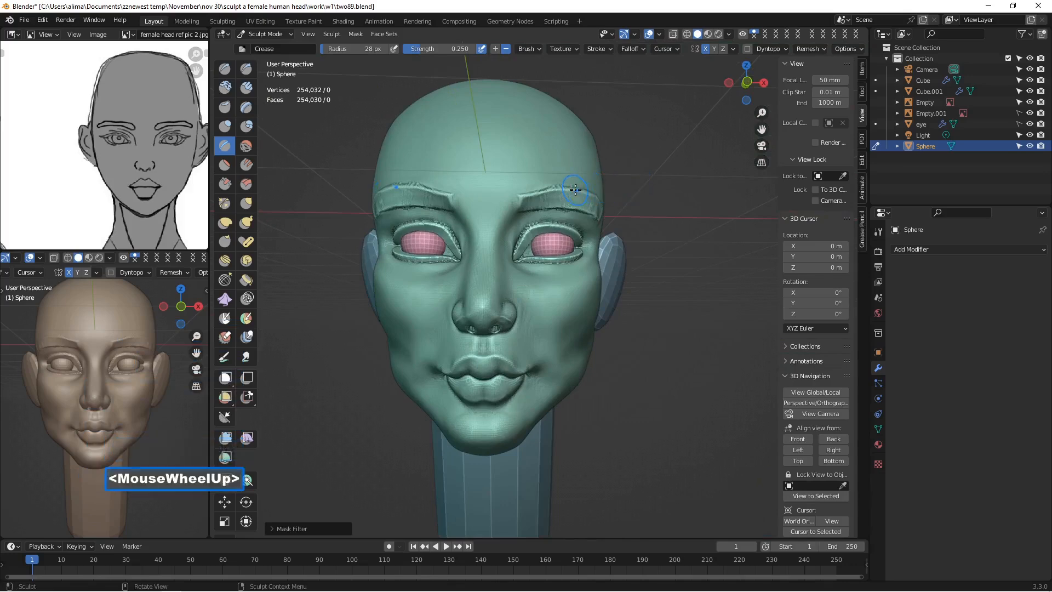
pyautogui.scroll(-1, 575, 190)
pyautogui.moveTo(543, 213)
pyautogui.mouseDown(button='middle')
pyautogui.moveTo(512, 213)
pyautogui.moveTo(567, 214)
pyautogui.moveTo(493, 215)
pyautogui.moveTo(570, 215)
pyautogui.moveTo(552, 215)
pyautogui.mouseUp(button='middle')
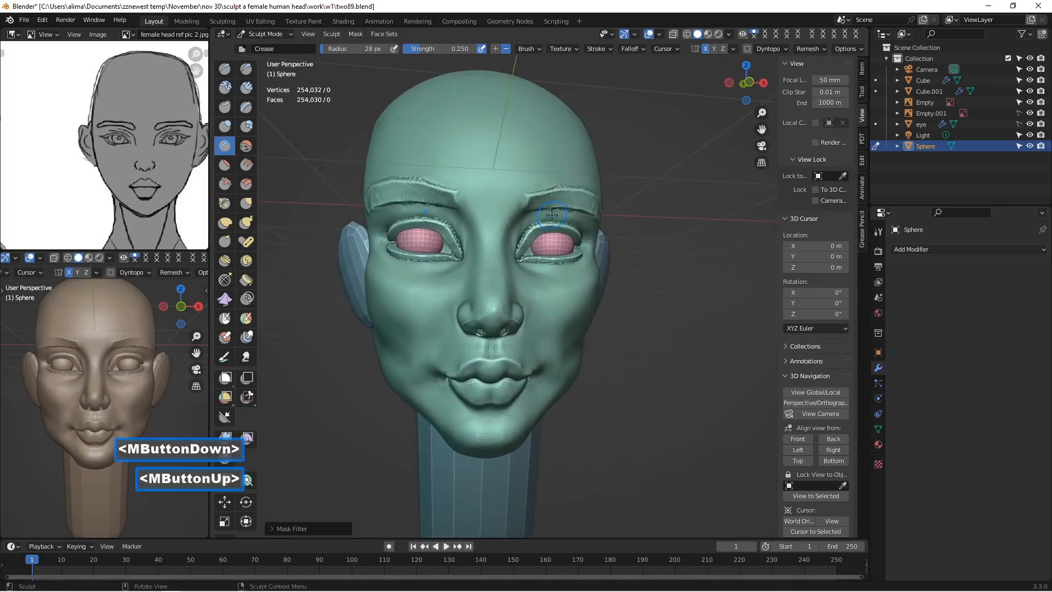
pyautogui.moveTo(690, 281)
pyautogui.mouseDown(button='middle')
pyautogui.moveTo(695, 222)
pyautogui.moveTo(688, 279)
pyautogui.mouseUp(button='middle')
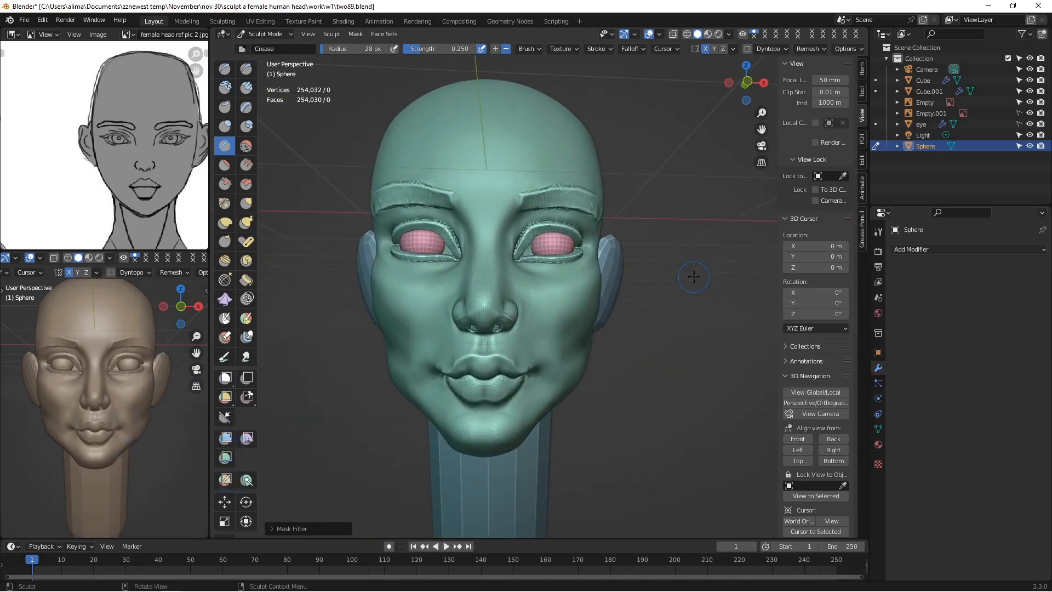
pyautogui.press('Insert')
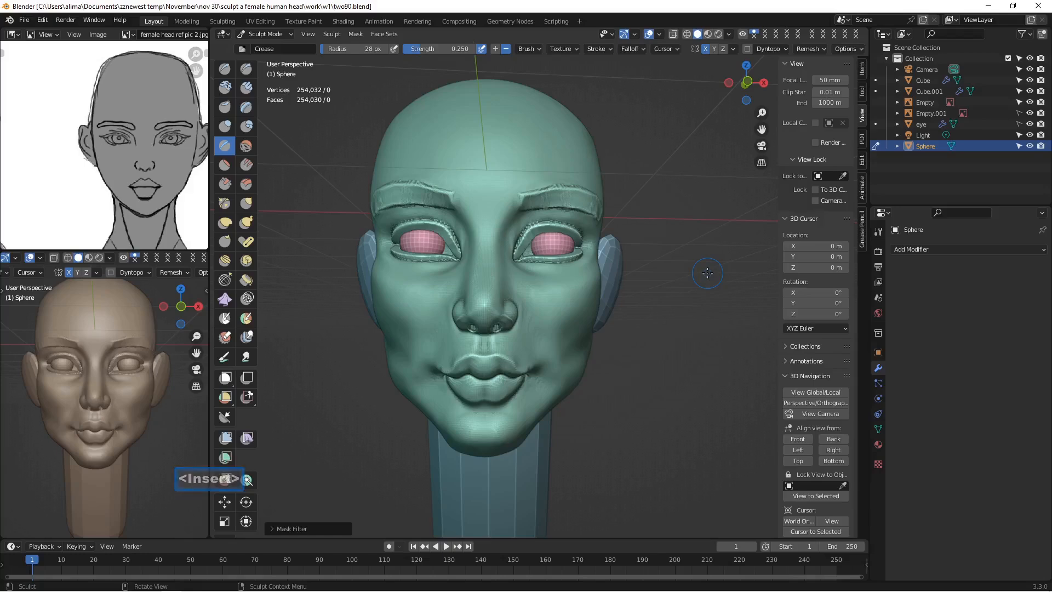
# Step: Deepen the fold around the upper edge of the nostril wings with the Crease brush
pyautogui.moveTo(477, 312)
pyautogui.mouseDown(button='middle')
pyautogui.moveTo(485, 290)
pyautogui.moveTo(474, 225)
pyautogui.moveTo(488, 232)
pyautogui.moveTo(482, 301)
pyautogui.moveTo(436, 312)
pyautogui.moveTo(478, 377)
pyautogui.moveTo(442, 220)
pyautogui.moveTo(468, 219)
pyautogui.moveTo(477, 397)
pyautogui.moveTo(473, 246)
pyautogui.moveTo(467, 313)
pyautogui.moveTo(476, 319)
pyautogui.mouseUp(button='middle')
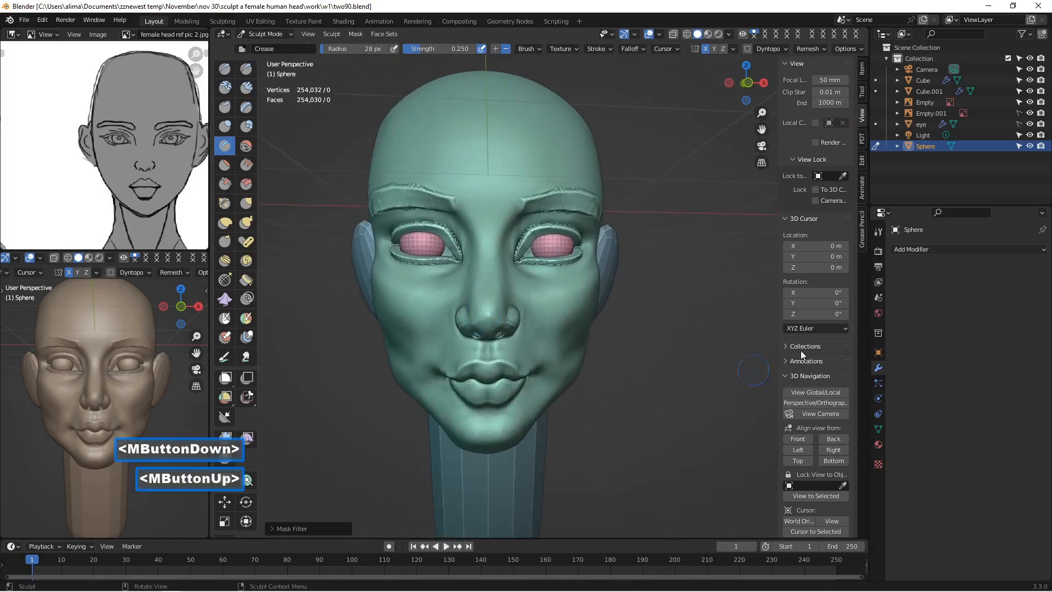
pyautogui.moveTo(630, 290)
pyautogui.mouseDown(button='middle')
pyautogui.moveTo(601, 290)
pyautogui.moveTo(705, 304)
pyautogui.moveTo(677, 308)
pyautogui.mouseUp(button='middle')
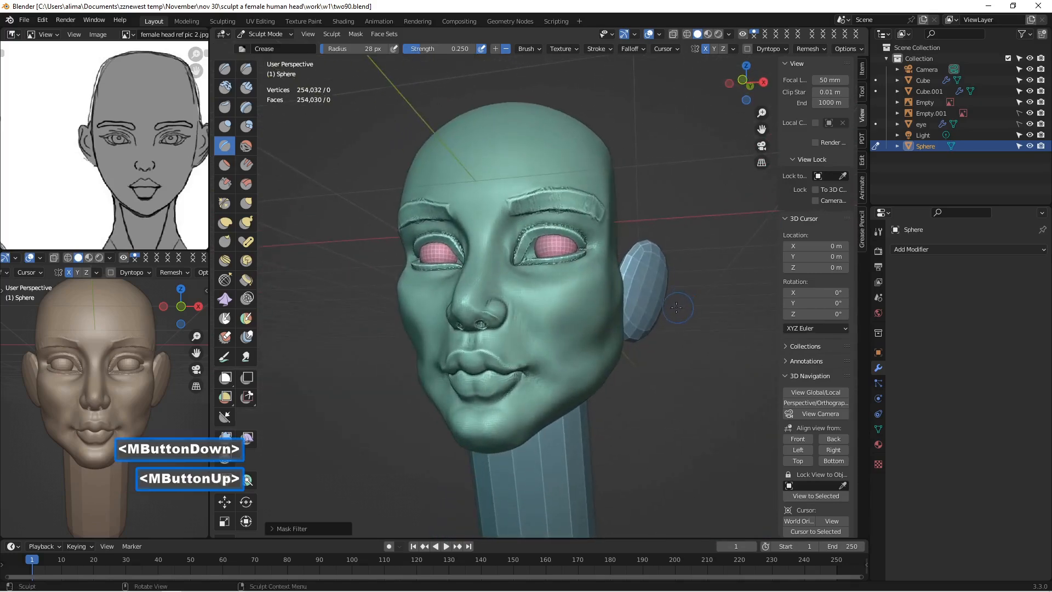
pyautogui.scroll(5, 411, 245)
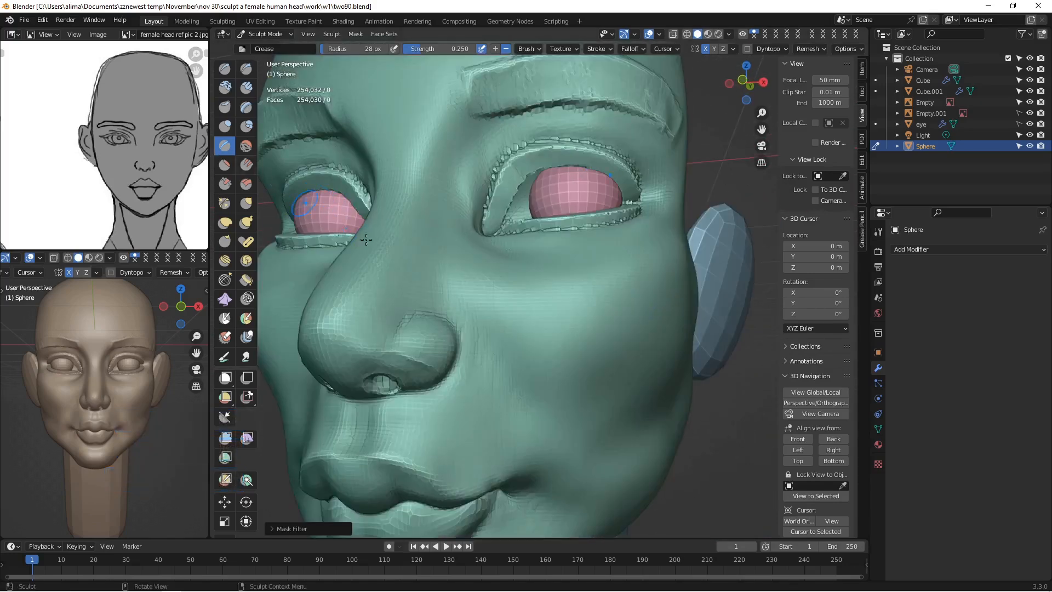
pyautogui.moveTo(366, 239); pyautogui.dragTo(393, 249, button='middle')
pyautogui.moveTo(460, 311)
pyautogui.mouseDown()
pyautogui.moveTo(491, 341)
pyautogui.moveTo(457, 313)
pyautogui.mouseUp()
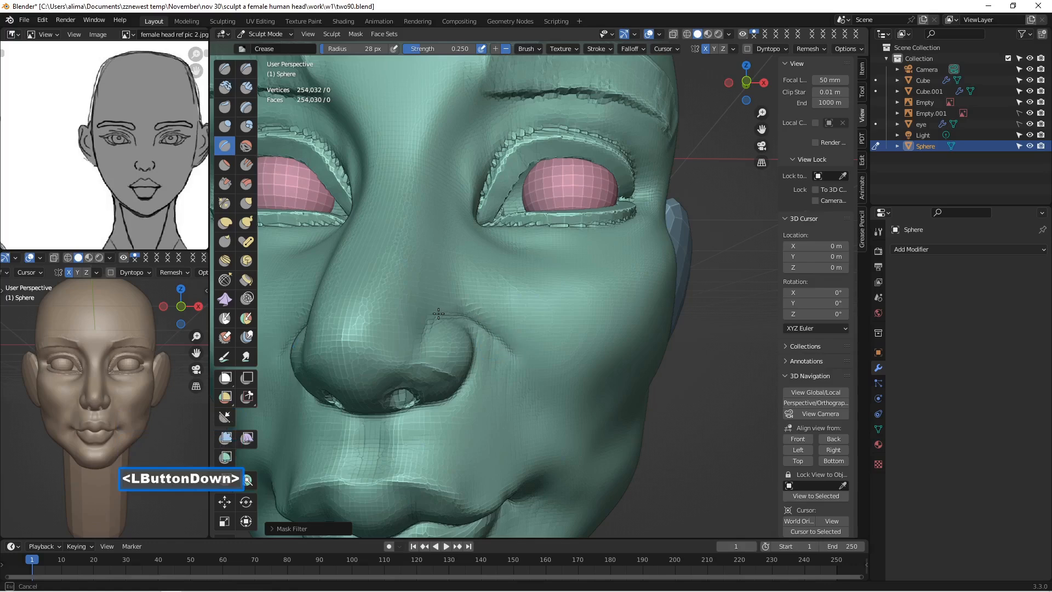
pyautogui.moveTo(439, 313); pyautogui.dragTo(479, 325)
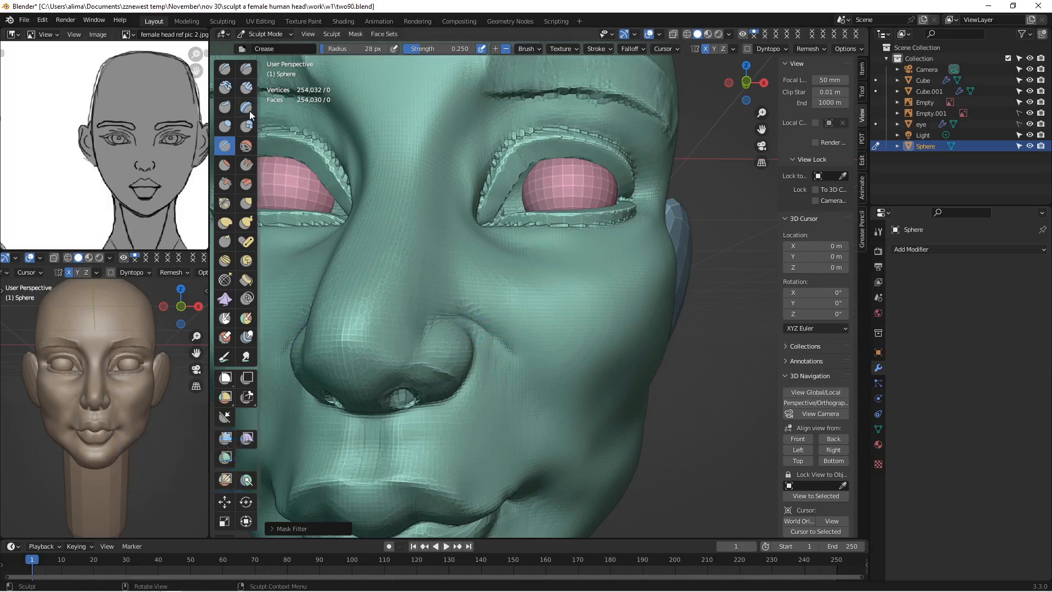
# Step: Add a raised strip from beside the nostril wings diagonally down across the cheeks using Clay Strips at strength 0.600
pyautogui.click(247, 88)
pyautogui.moveTo(362, 177); pyautogui.dragTo(411, 222, button='middle')
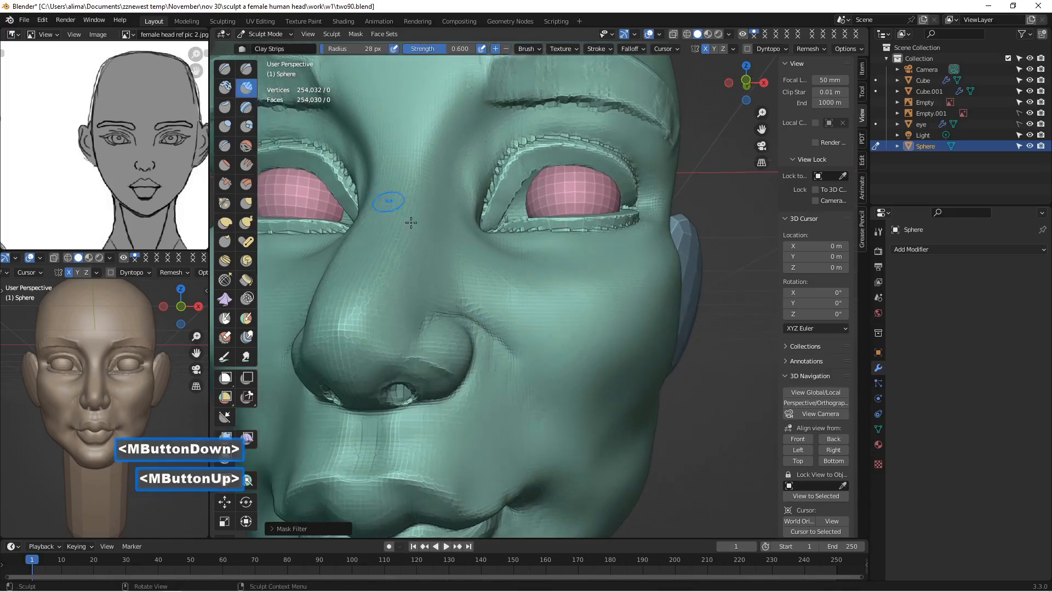
pyautogui.moveTo(453, 275); pyautogui.dragTo(573, 411)
pyautogui.moveTo(516, 386)
pyautogui.mouseDown(button='middle')
pyautogui.moveTo(499, 376)
pyautogui.moveTo(515, 380)
pyautogui.mouseUp(button='middle')
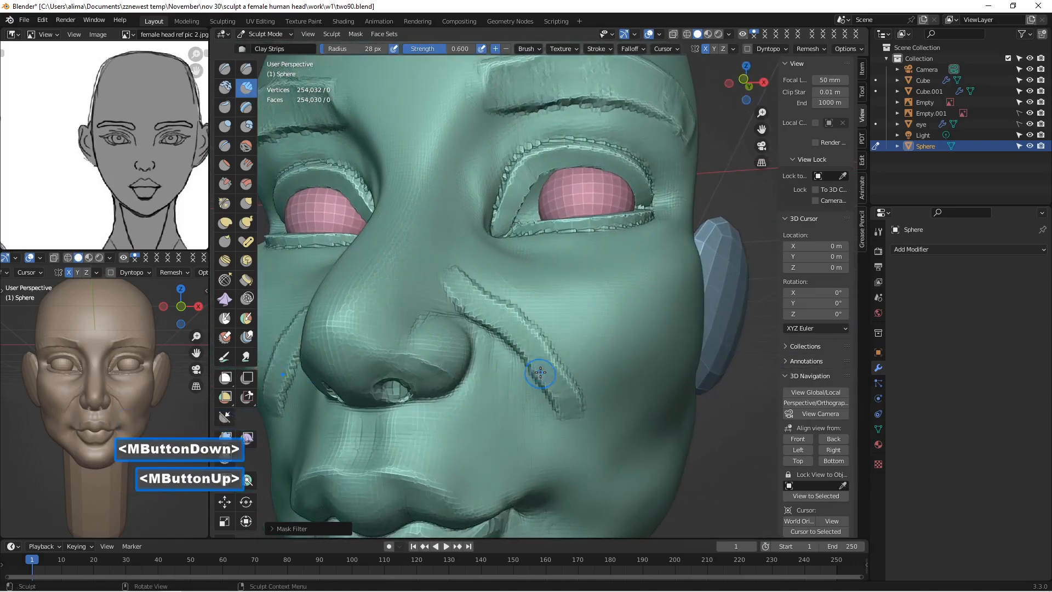
# Step: Smooth the added clay beside the nose so it blends into the cheeks
pyautogui.moveTo(470, 306)
pyautogui.keyDown('shift'); pyautogui.mouseDown()
pyautogui.moveTo(453, 290)
pyautogui.moveTo(557, 357)
pyautogui.moveTo(569, 391)
pyautogui.mouseUp(); pyautogui.keyUp('shift')
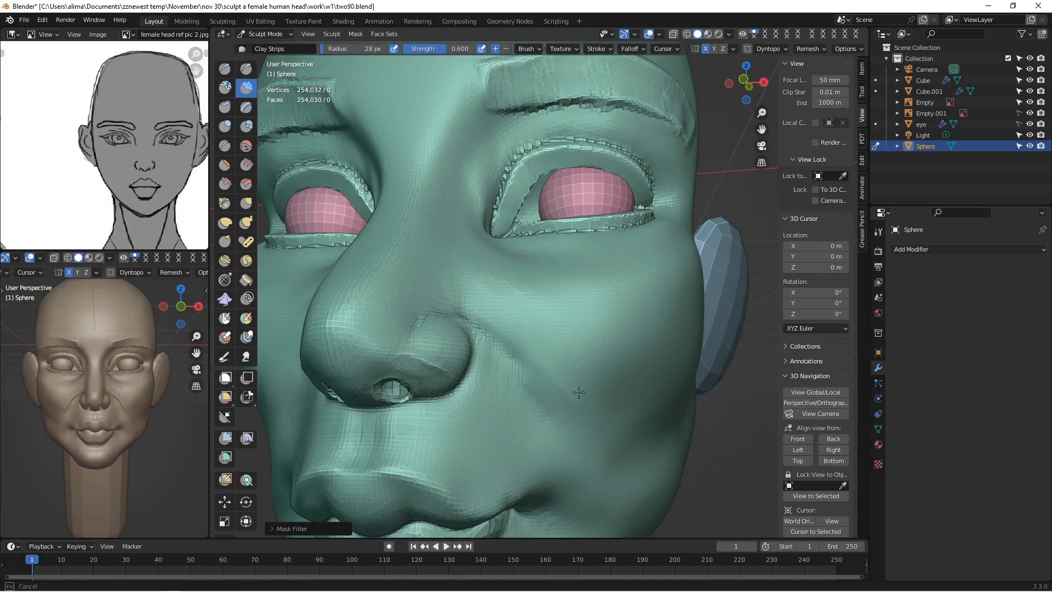
pyautogui.keyDown('shift'); pyautogui.moveTo(519, 358); pyautogui.dragTo(556, 415); pyautogui.keyUp('shift')
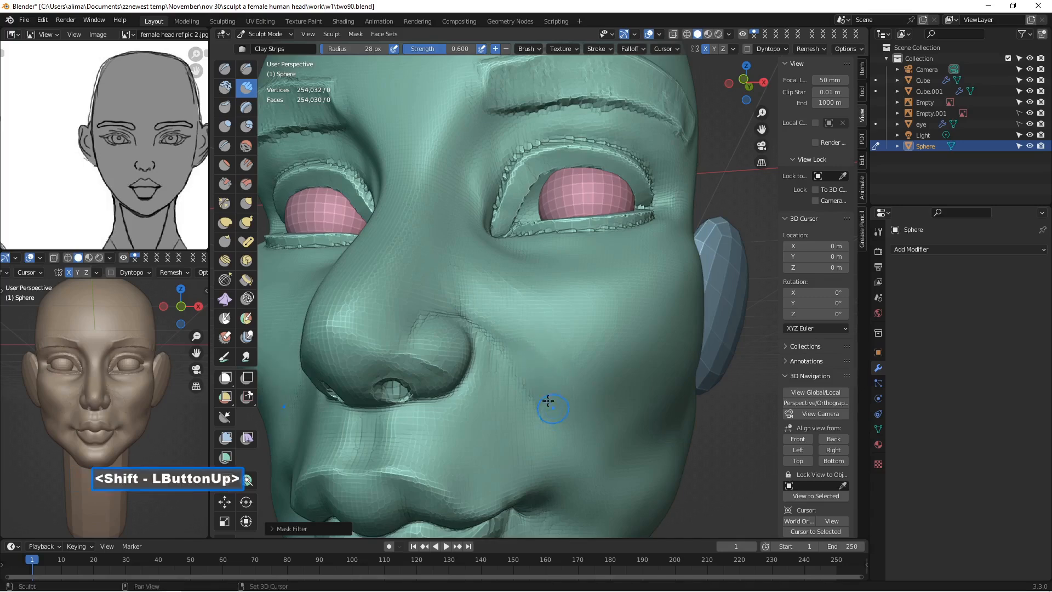
pyautogui.keyDown('shift'); pyautogui.moveTo(513, 361); pyautogui.dragTo(513, 360); pyautogui.keyUp('shift')
pyautogui.keyDown('shift'); pyautogui.moveTo(479, 329); pyautogui.dragTo(464, 285); pyautogui.keyUp('shift')
pyautogui.keyDown('shift'); pyautogui.moveTo(585, 368); pyautogui.dragTo(608, 439); pyautogui.keyUp('shift')
pyautogui.moveTo(609, 439)
pyautogui.mouseDown(button='middle')
pyautogui.moveTo(566, 418)
pyautogui.moveTo(604, 418)
pyautogui.moveTo(583, 397)
pyautogui.moveTo(631, 441)
pyautogui.moveTo(504, 419)
pyautogui.moveTo(586, 419)
pyautogui.moveTo(574, 418)
pyautogui.mouseUp(button='middle')
pyautogui.scroll(-1, 604, 419)
pyautogui.scroll(-1, 583, 397)
pyautogui.scroll(1, 582, 397)
pyautogui.scroll(-2, 573, 418)
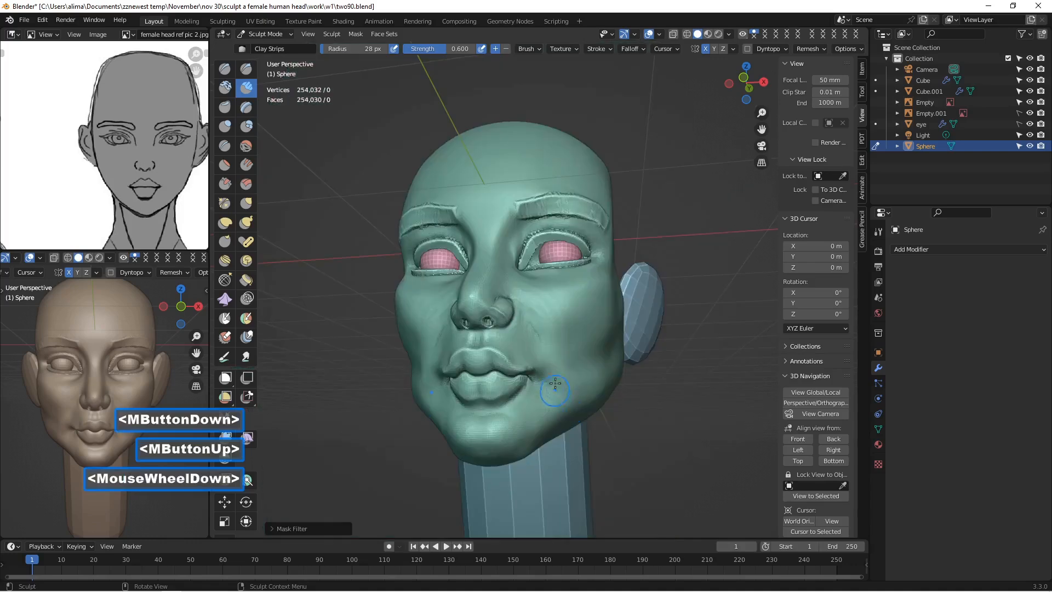
# Step: Add a second Clay Strips layer along the fold running from above the nostril wings down the cheeks
pyautogui.scroll(2, 553, 378)
pyautogui.moveTo(552, 378); pyautogui.dragTo(512, 322, button='middle')
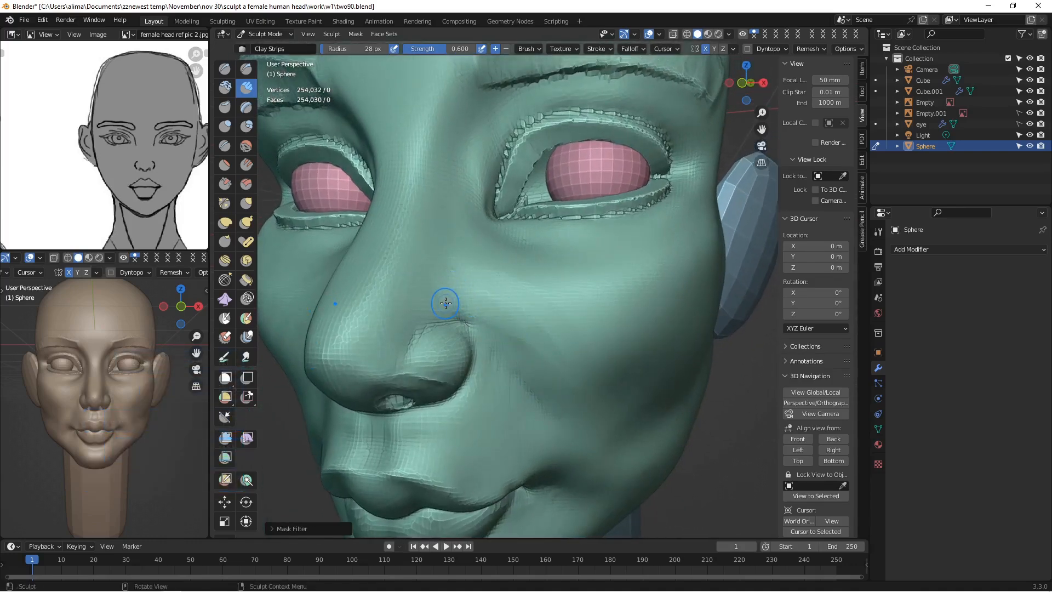
pyautogui.moveTo(440, 303); pyautogui.dragTo(451, 306)
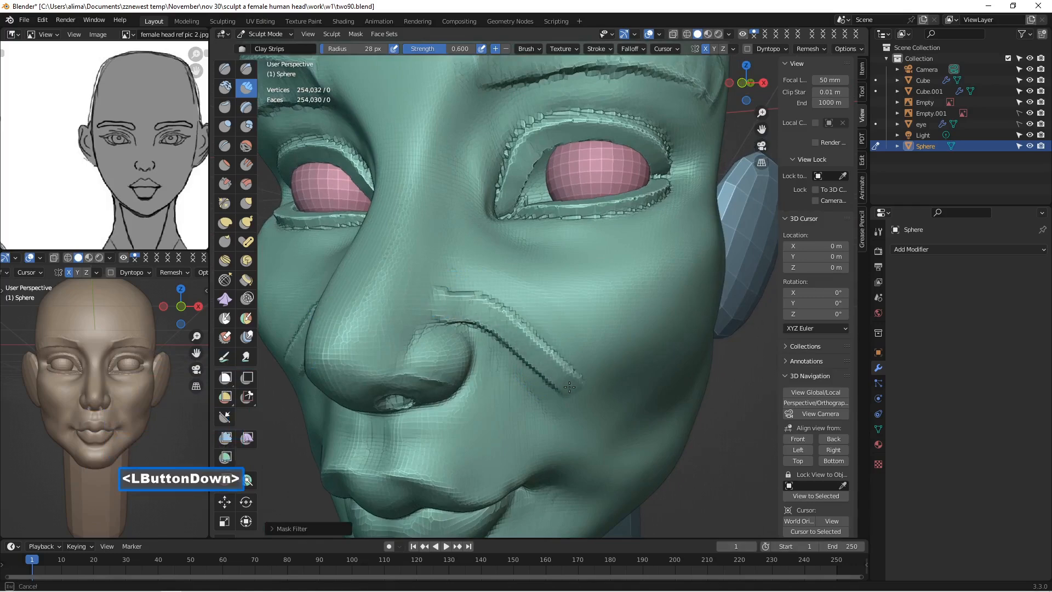
pyautogui.moveTo(570, 387); pyautogui.dragTo(573, 397)
pyautogui.moveTo(573, 398); pyautogui.dragTo(564, 331, button='middle')
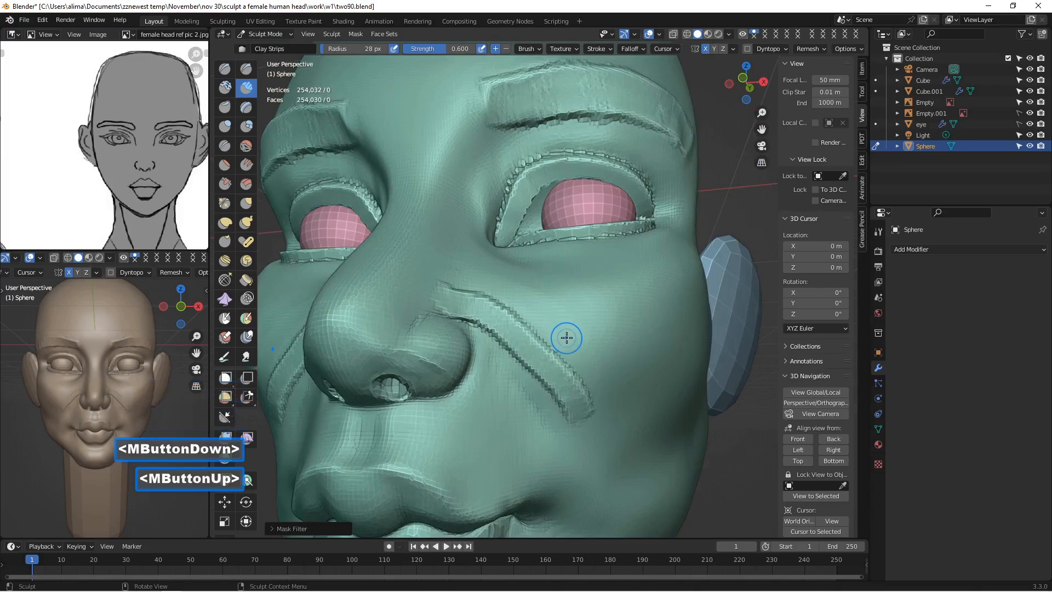
# Step: Smooth the second clay layer into the cheeks and soften the area between the nose and cheekbones
pyautogui.keyDown('shift'); pyautogui.moveTo(542, 382); pyautogui.dragTo(546, 386); pyautogui.keyUp('shift')
pyautogui.moveTo(506, 341)
pyautogui.keyDown('shift'); pyautogui.mouseDown()
pyautogui.moveTo(479, 315)
pyautogui.moveTo(562, 368)
pyautogui.mouseUp(); pyautogui.keyUp('shift')
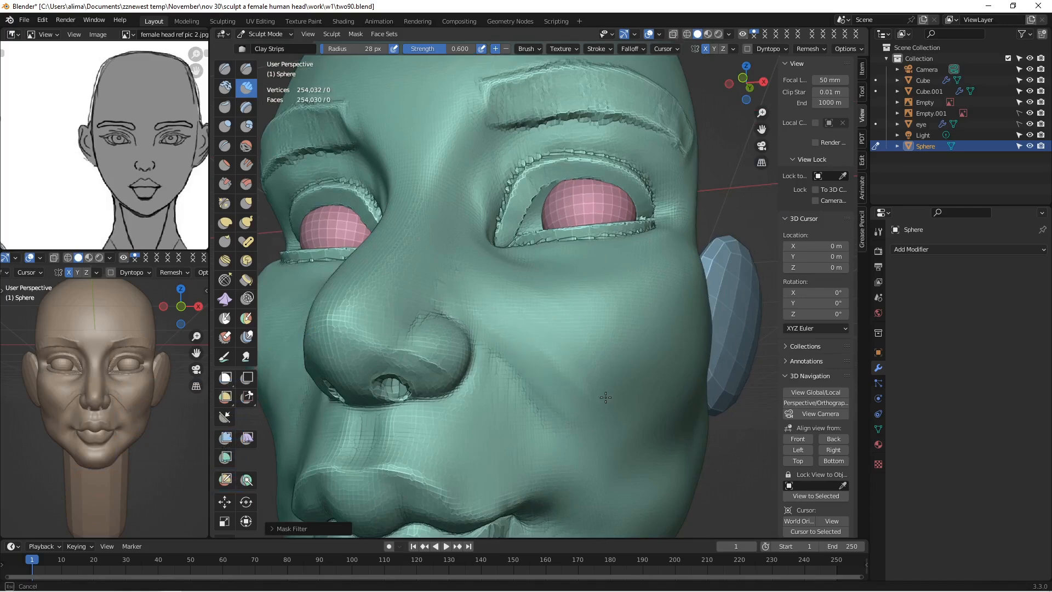
pyautogui.keyDown('shift'); pyautogui.moveTo(606, 398); pyautogui.dragTo(536, 349); pyautogui.keyUp('shift')
pyautogui.moveTo(582, 372)
pyautogui.mouseDown(button='middle')
pyautogui.moveTo(553, 376)
pyautogui.moveTo(602, 379)
pyautogui.mouseUp(button='middle')
pyautogui.scroll(-3, 553, 375)
pyautogui.scroll(5, 581, 359)
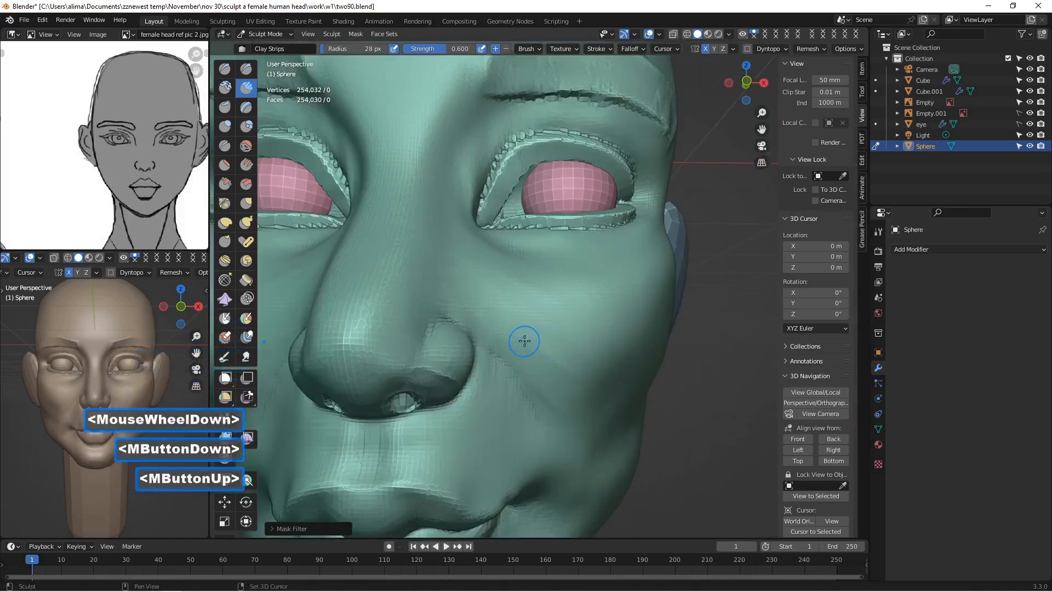
pyautogui.keyDown('shift'); pyautogui.moveTo(569, 378); pyautogui.dragTo(569, 378); pyautogui.keyUp('shift')
pyautogui.moveTo(508, 274)
pyautogui.keyDown('shift'); pyautogui.mouseDown()
pyautogui.moveTo(564, 325)
pyautogui.moveTo(542, 385)
pyautogui.moveTo(536, 350)
pyautogui.mouseUp(); pyautogui.keyUp('shift')
pyautogui.keyDown('shift'); pyautogui.moveTo(534, 298); pyautogui.dragTo(609, 371); pyautogui.keyUp('shift')
pyautogui.scroll(-5, 608, 372)
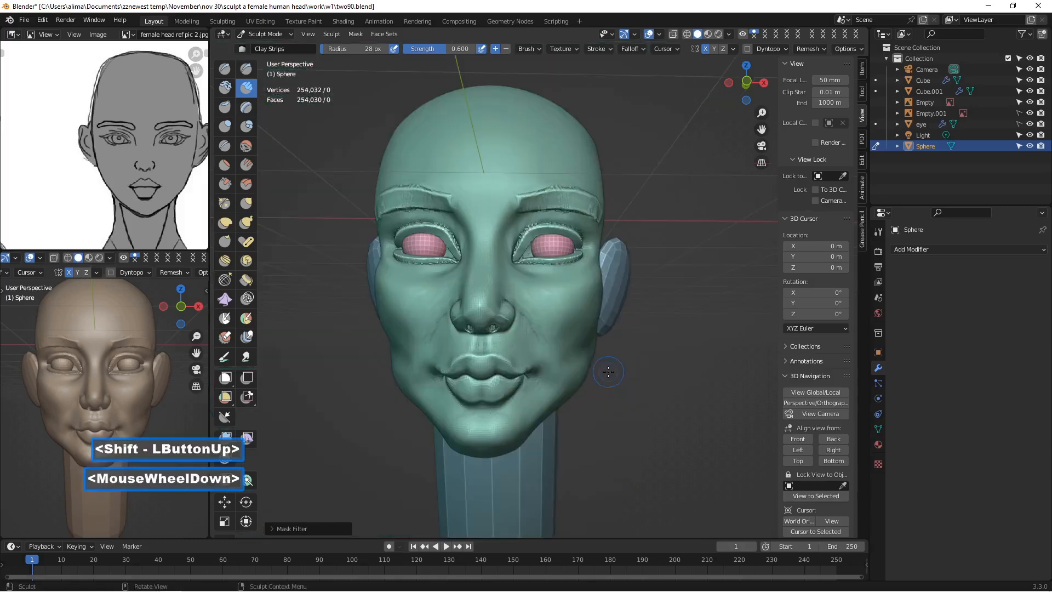
pyautogui.moveTo(598, 332)
pyautogui.mouseDown(button='middle')
pyautogui.moveTo(702, 330)
pyautogui.moveTo(587, 337)
pyautogui.moveTo(595, 336)
pyautogui.mouseUp(button='middle')
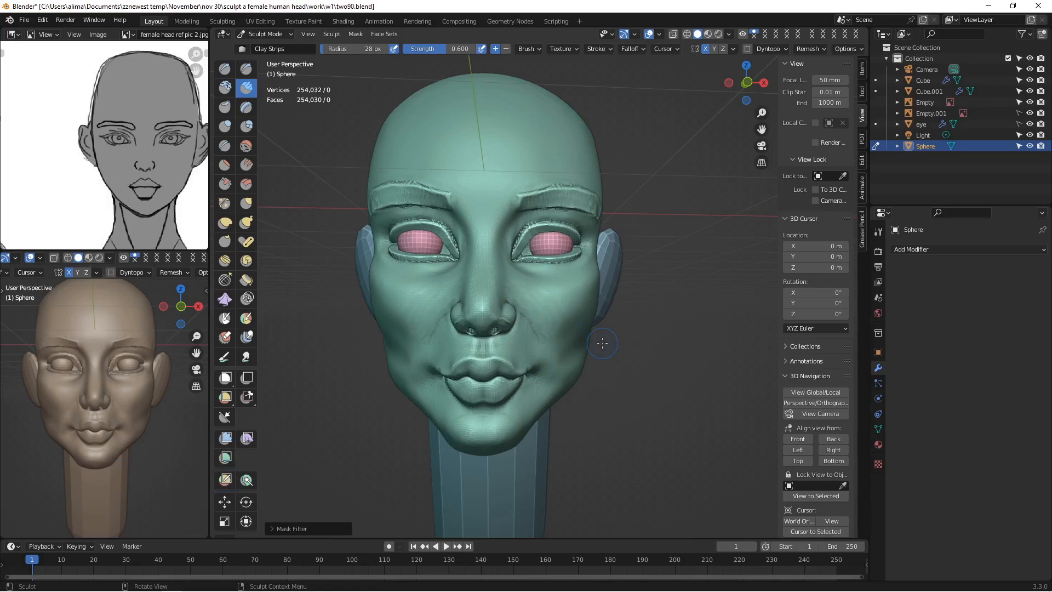
pyautogui.moveTo(603, 343); pyautogui.dragTo(290, 270, button='middle')
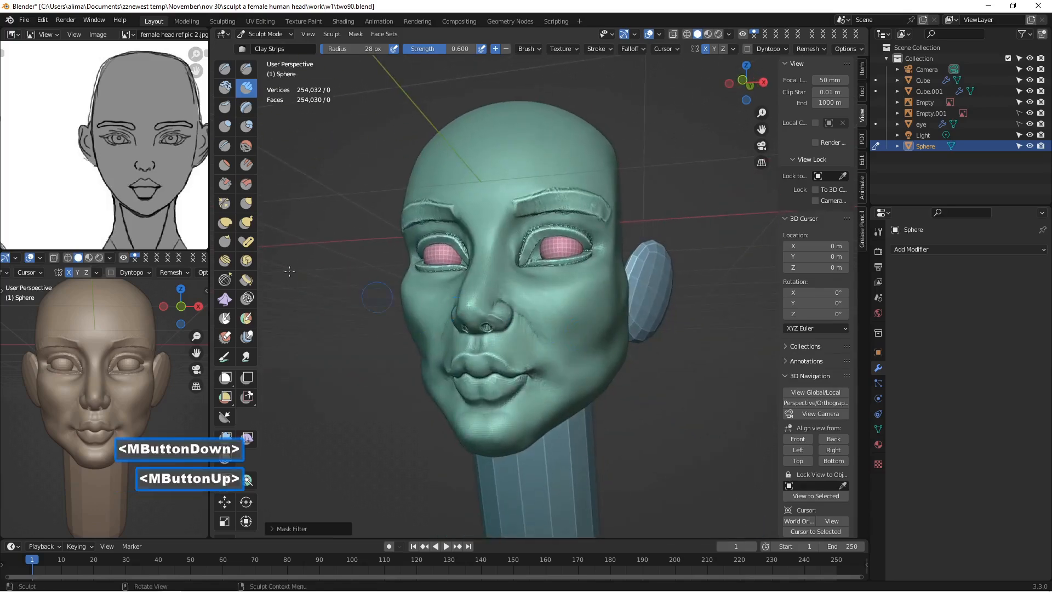
# Step: Save incremental version two91 and reshape the outer cheeks and cheekbones using Elastic Deform with a 77 px radius
pyautogui.click(224, 222)
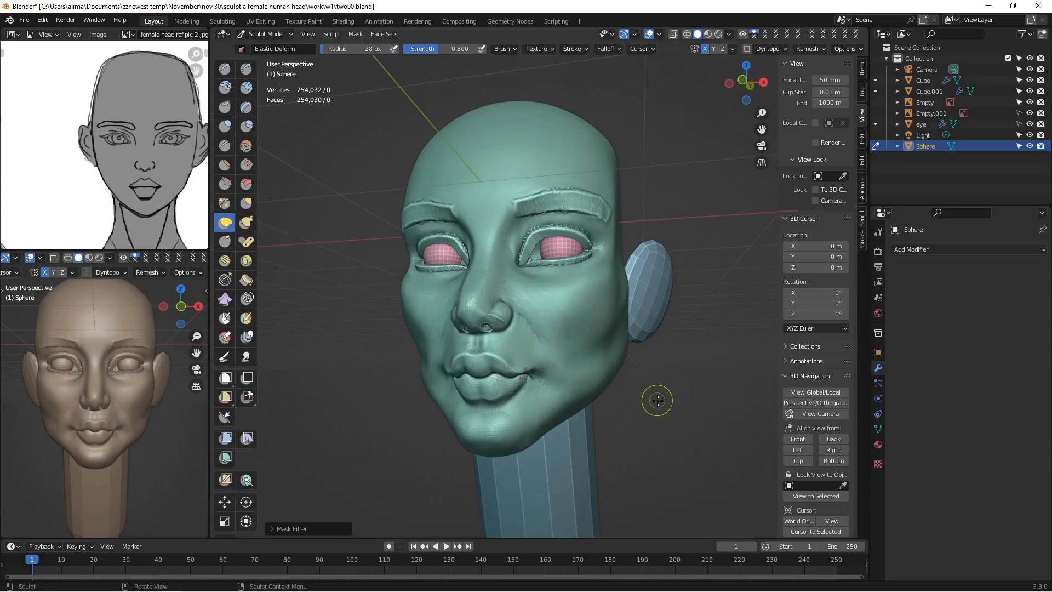
pyautogui.press('f')
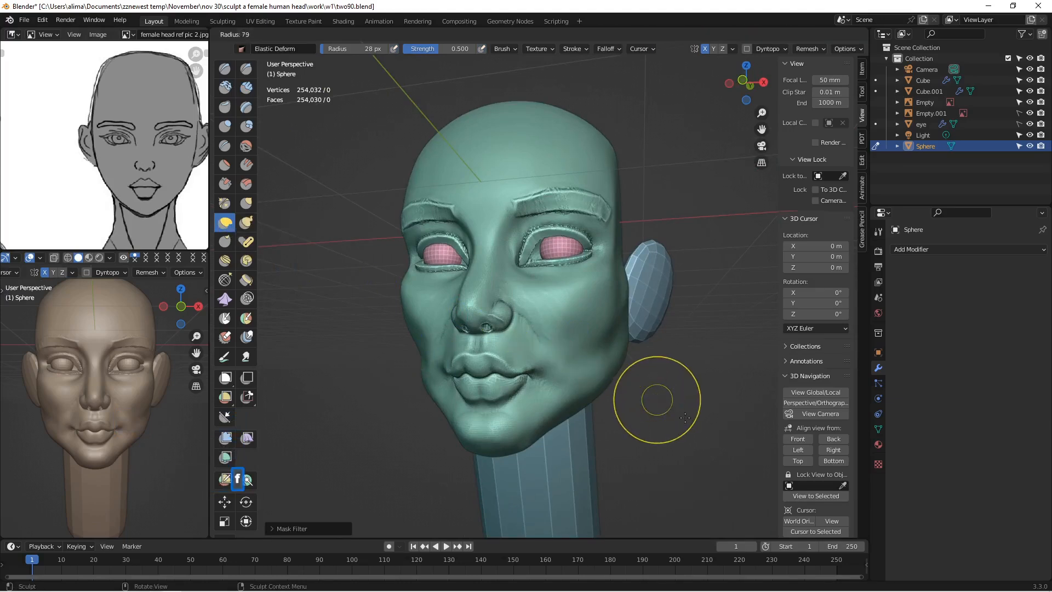
pyautogui.click(685, 416)
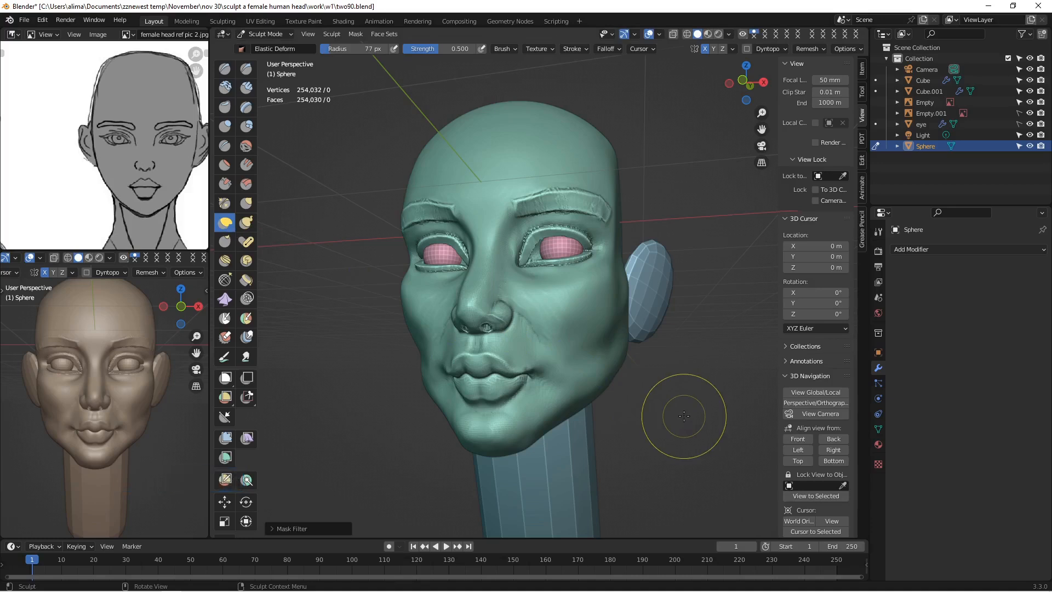
pyautogui.press('Insert')
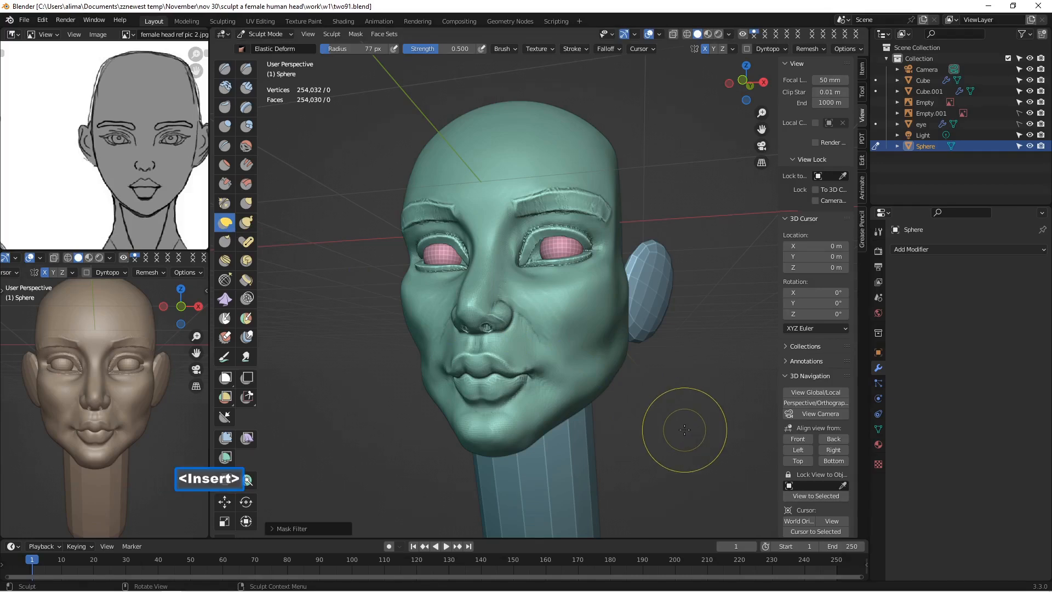
pyautogui.scroll(3, 605, 395)
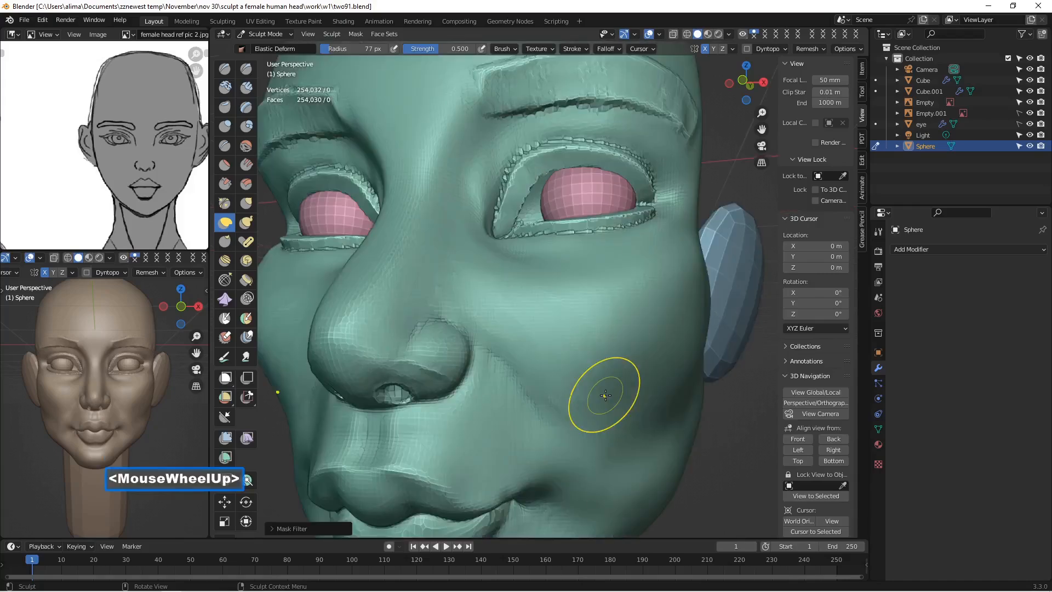
pyautogui.scroll(-3, 605, 395)
pyautogui.moveTo(606, 376); pyautogui.dragTo(612, 379, button='middle')
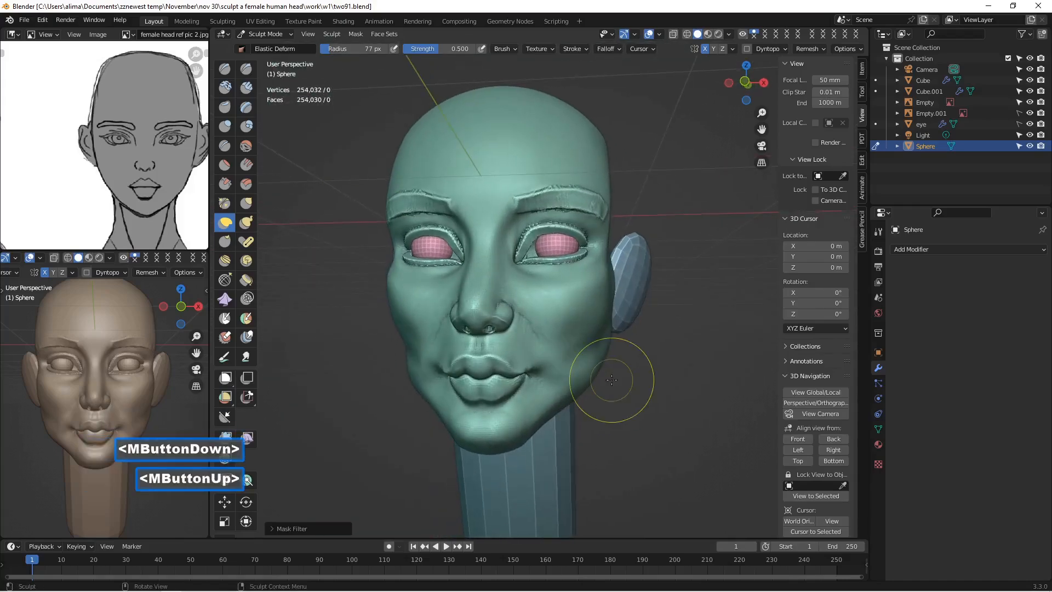
pyautogui.moveTo(604, 330); pyautogui.dragTo(591, 324)
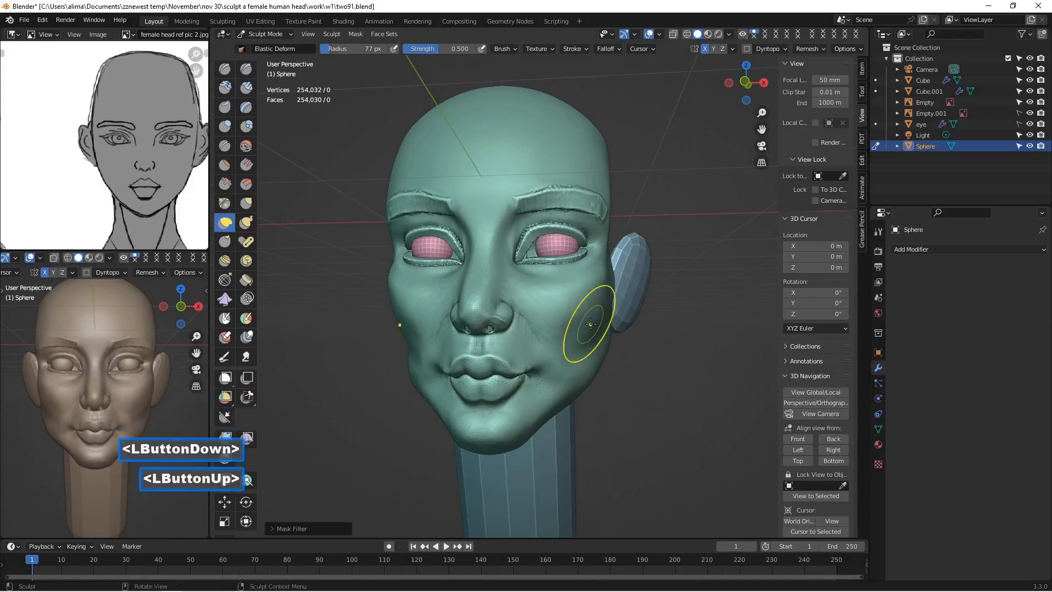
pyautogui.moveTo(602, 286); pyautogui.dragTo(599, 279)
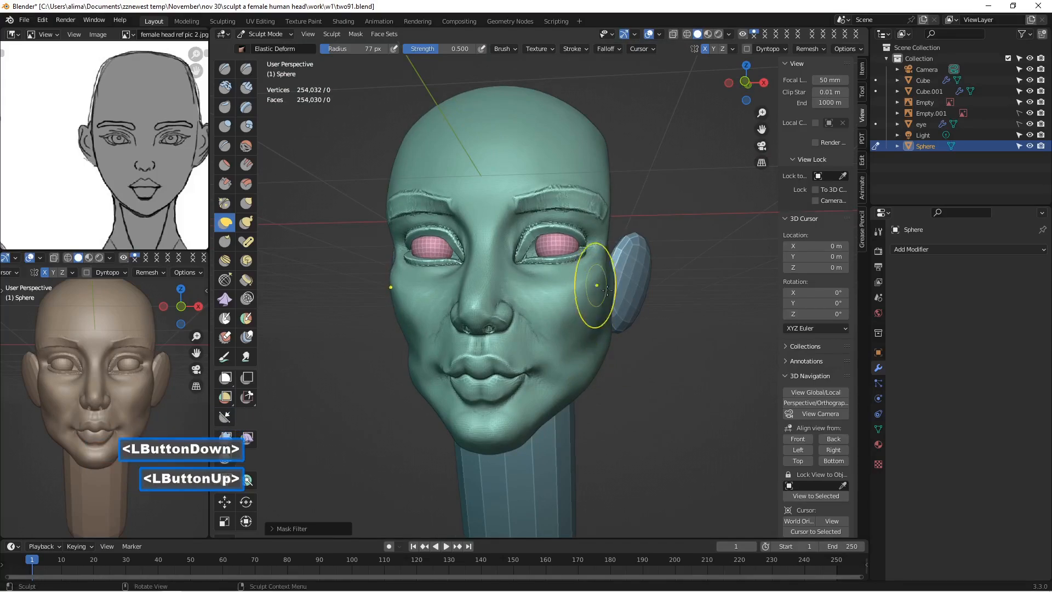
pyautogui.moveTo(600, 278); pyautogui.dragTo(605, 304, button='middle')
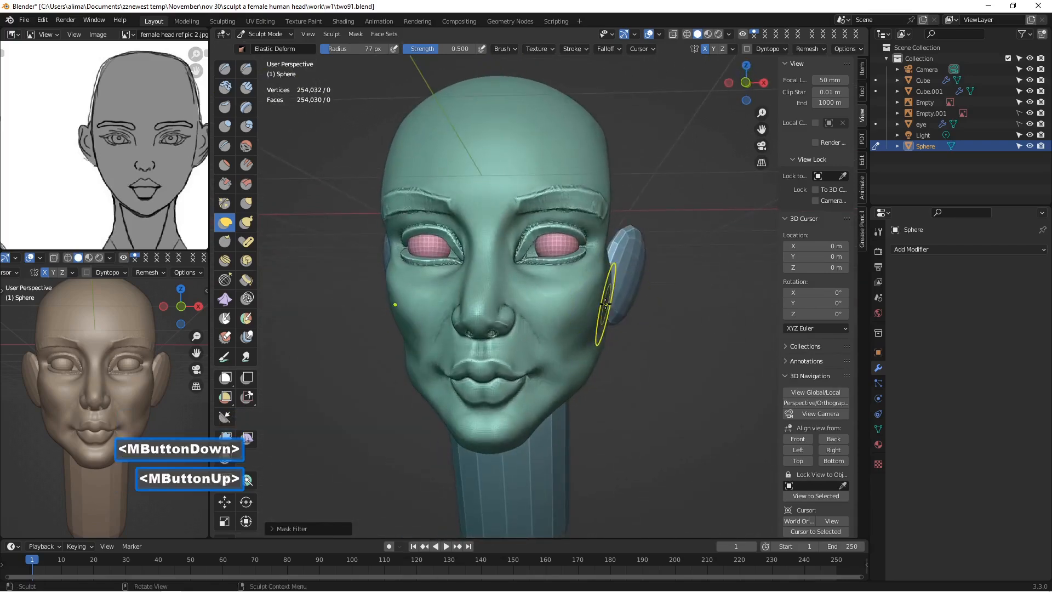
# Step: Smooth the cheeks from beside the nose out to the cheekbones and down toward the jaw
pyautogui.keyDown('shift'); pyautogui.click(572, 307); pyautogui.keyUp('shift')
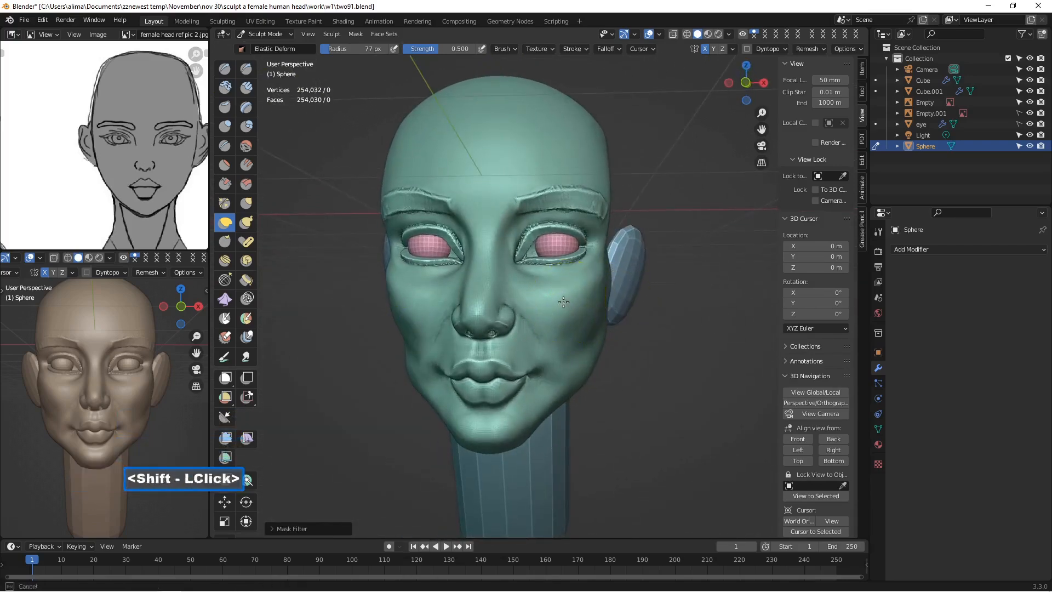
pyautogui.keyDown('shift'); pyautogui.click(541, 307); pyautogui.keyUp('shift')
pyautogui.keyDown('shift'); pyautogui.click(531, 300); pyautogui.keyUp('shift')
pyautogui.moveTo(537, 302)
pyautogui.keyDown('shift'); pyautogui.mouseDown()
pyautogui.moveTo(564, 301)
pyautogui.moveTo(579, 331)
pyautogui.mouseUp(); pyautogui.keyUp('shift')
pyautogui.keyDown('shift'); pyautogui.click(577, 292); pyautogui.keyUp('shift')
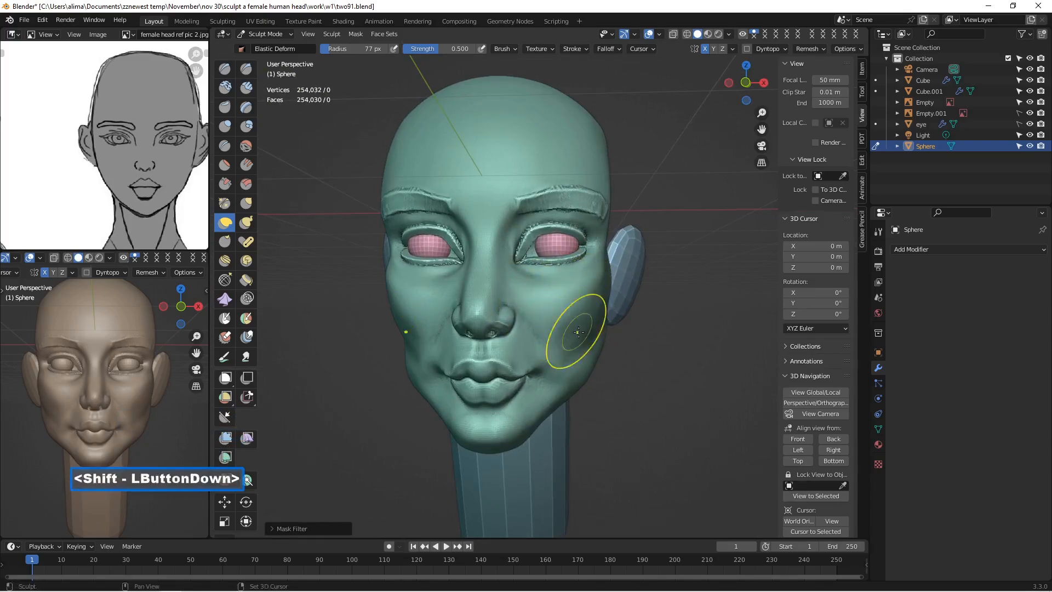
pyautogui.moveTo(629, 333)
pyautogui.mouseDown(button='middle')
pyautogui.moveTo(554, 303)
pyautogui.moveTo(602, 306)
pyautogui.moveTo(634, 326)
pyautogui.moveTo(605, 318)
pyautogui.mouseUp(button='middle')
pyautogui.moveTo(567, 365)
pyautogui.keyDown('shift'); pyautogui.mouseDown()
pyautogui.moveTo(559, 369)
pyautogui.moveTo(600, 355)
pyautogui.mouseUp(); pyautogui.keyUp('shift')
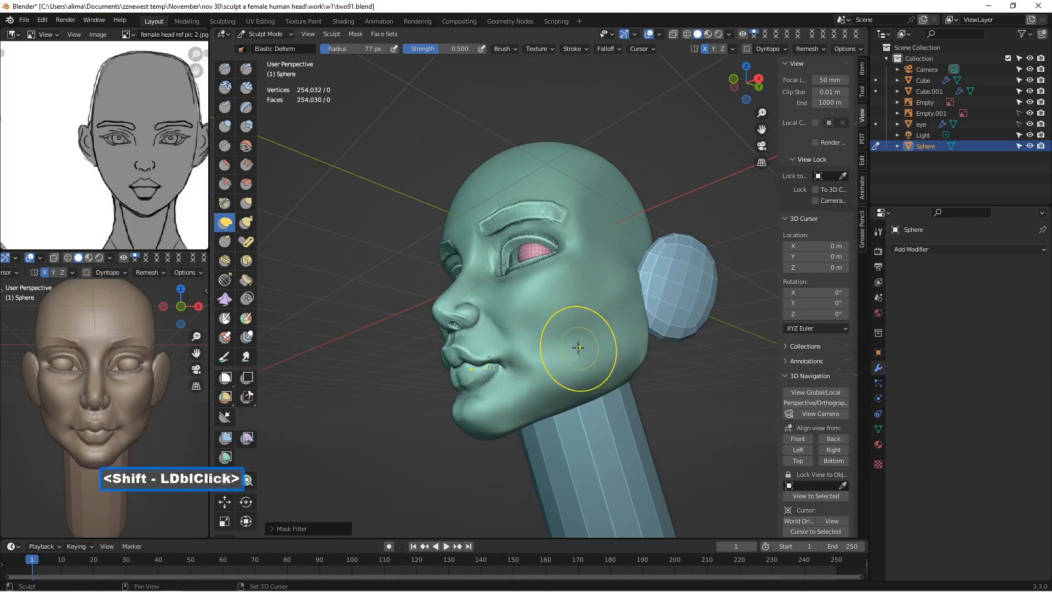
pyautogui.moveTo(568, 373)
pyautogui.keyDown('shift'); pyautogui.mouseDown()
pyautogui.moveTo(606, 357)
pyautogui.moveTo(571, 369)
pyautogui.moveTo(570, 381)
pyautogui.moveTo(594, 318)
pyautogui.moveTo(615, 312)
pyautogui.moveTo(513, 313)
pyautogui.moveTo(576, 324)
pyautogui.mouseUp(); pyautogui.keyUp('shift')
pyautogui.moveTo(575, 324)
pyautogui.mouseDown(button='middle')
pyautogui.moveTo(646, 350)
pyautogui.moveTo(604, 351)
pyautogui.moveTo(630, 352)
pyautogui.mouseUp(button='middle')
pyautogui.scroll(3, 630, 352)
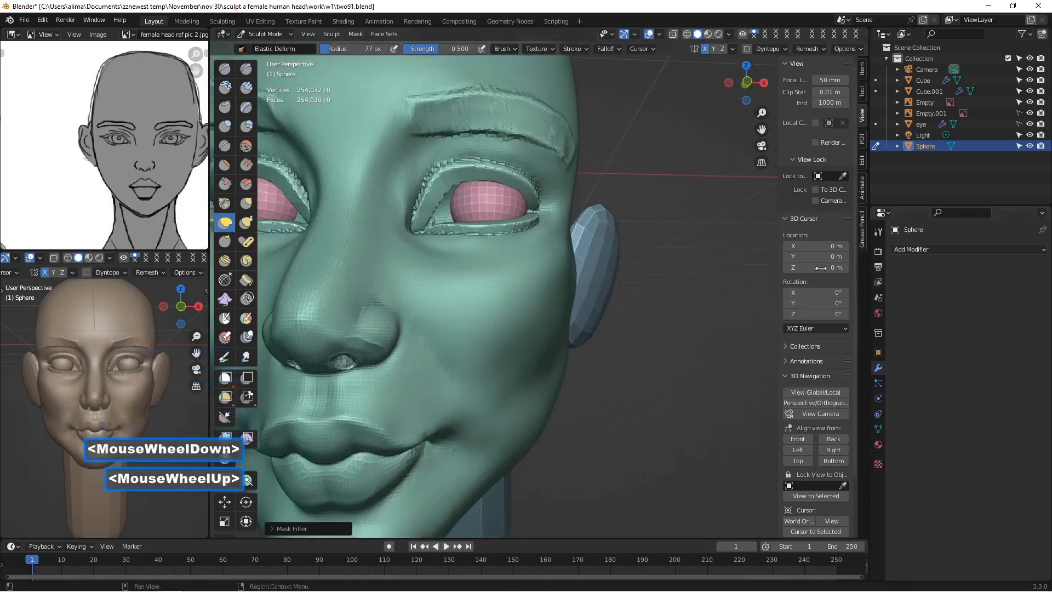
pyautogui.scroll(-4, 718, 268)
# Step: Add a Smooth modifier to the head with a factor of 1 and a repeat of 10
pyautogui.click(955, 251)
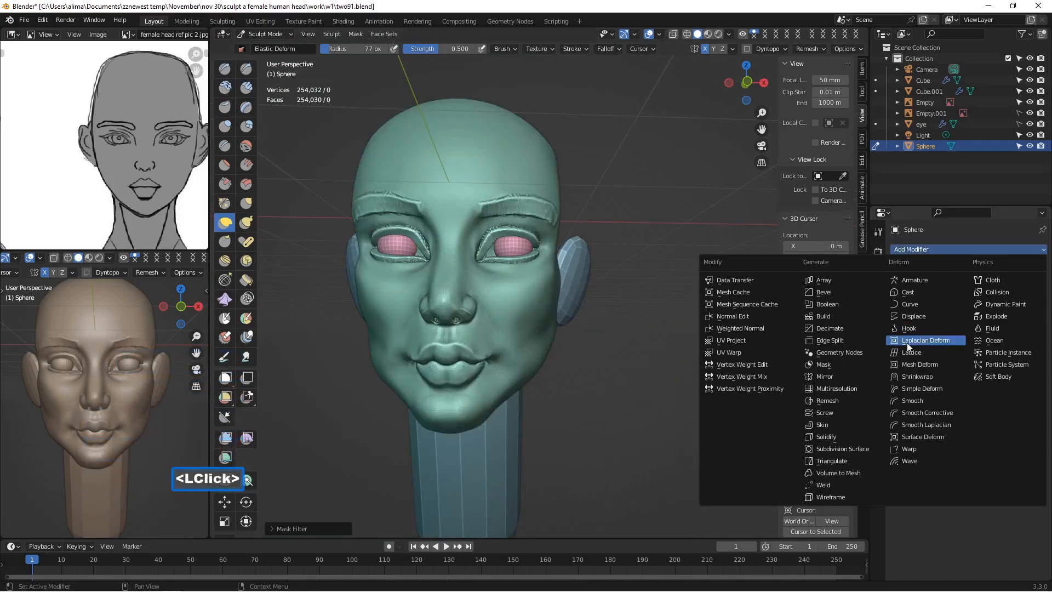
pyautogui.click(935, 402)
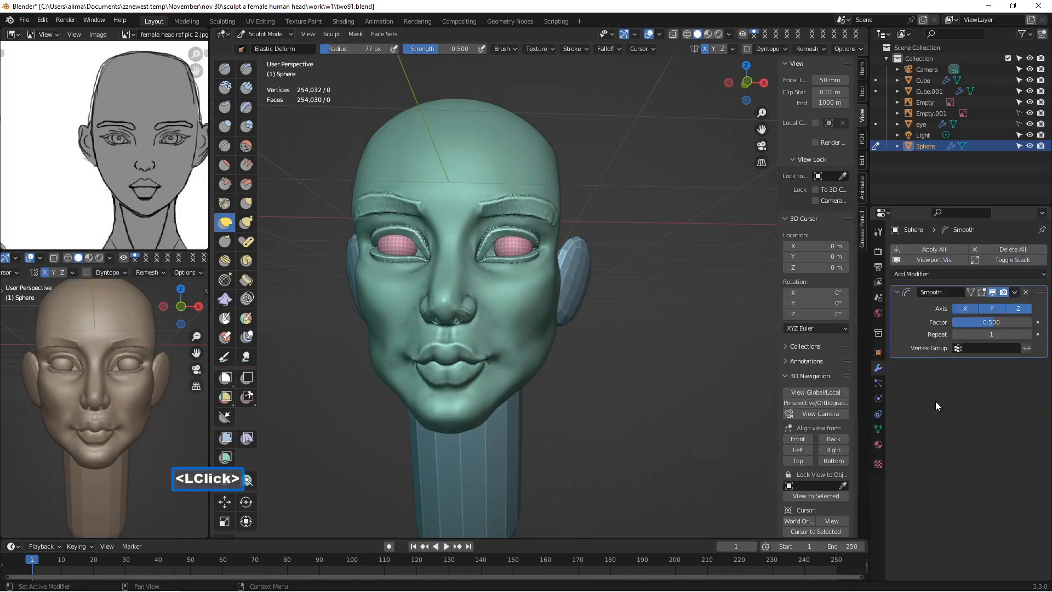
pyautogui.click(989, 323)
pyautogui.write('1')
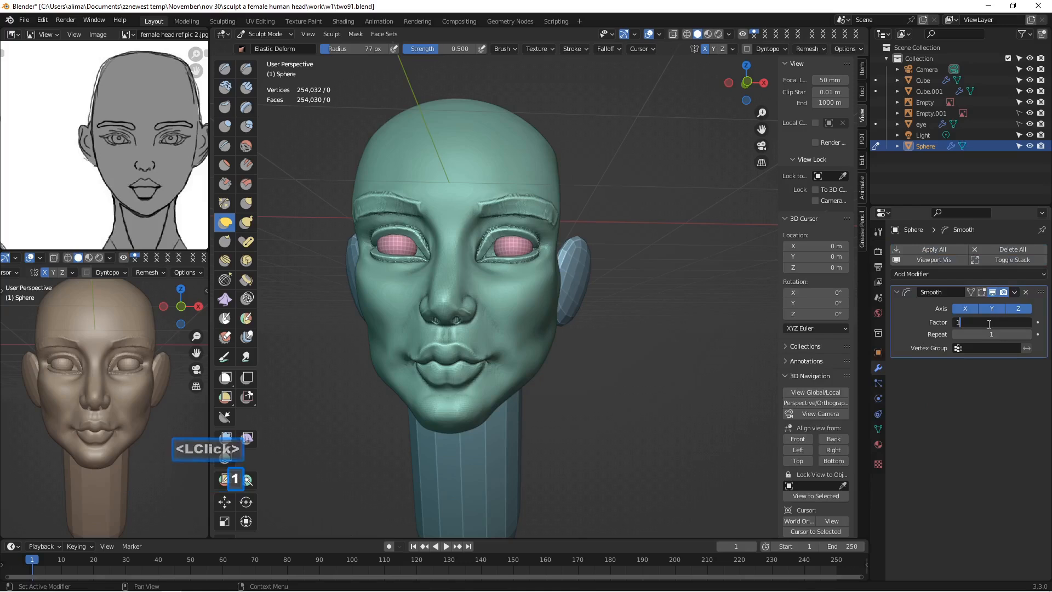
pyautogui.press('Return')
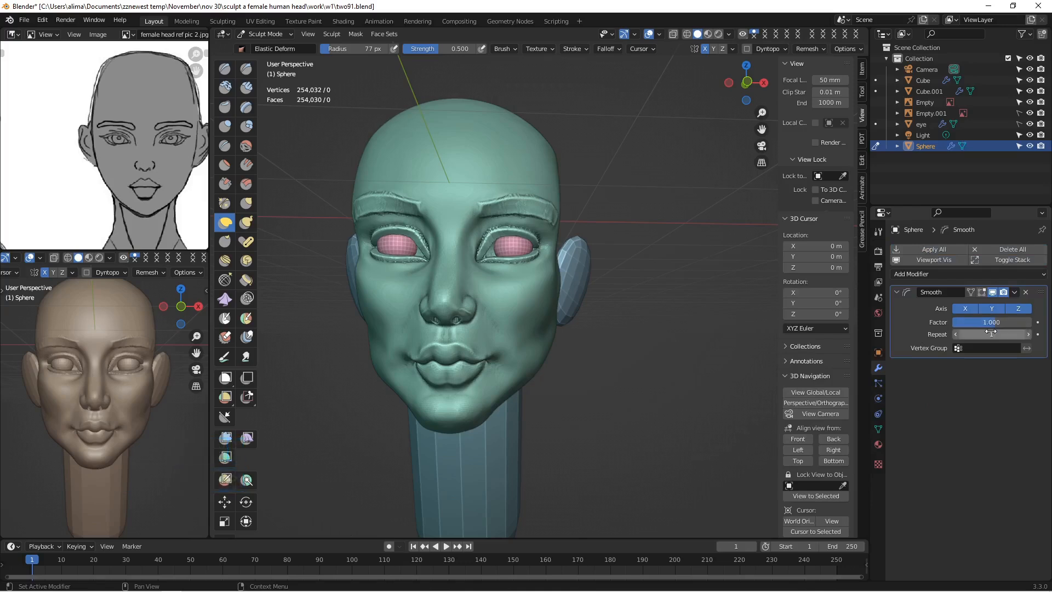
pyautogui.click(990, 334)
pyautogui.write('10')
pyautogui.press('Return')
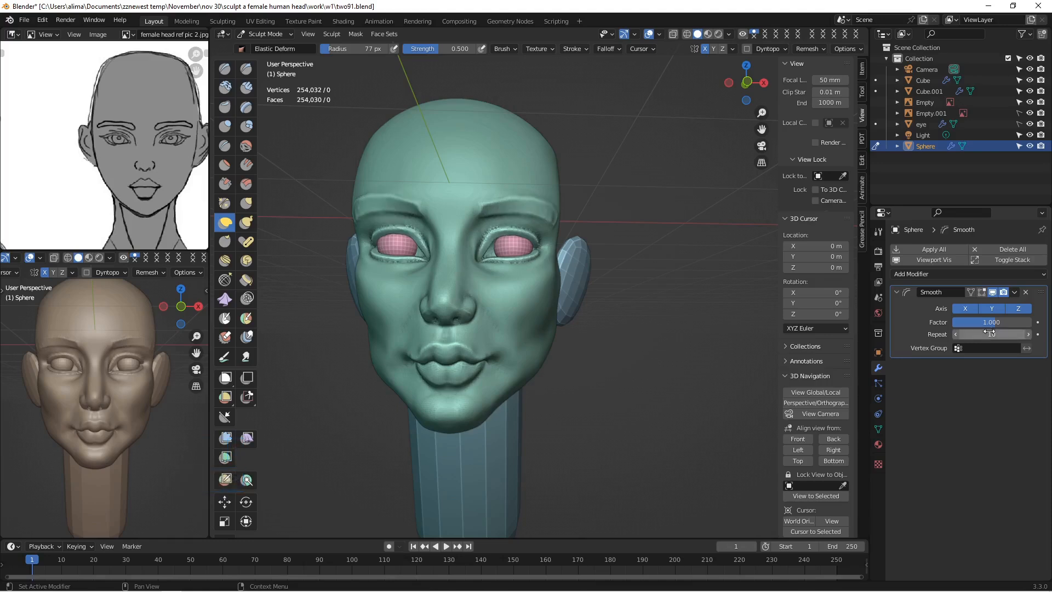
# Step: Set the Smooth modifier's repeat to 15 and inspect the face up close
pyautogui.moveTo(611, 306)
pyautogui.mouseDown(button='middle')
pyautogui.moveTo(592, 313)
pyautogui.moveTo(600, 295)
pyautogui.moveTo(611, 303)
pyautogui.mouseUp(button='middle')
pyautogui.click(976, 334)
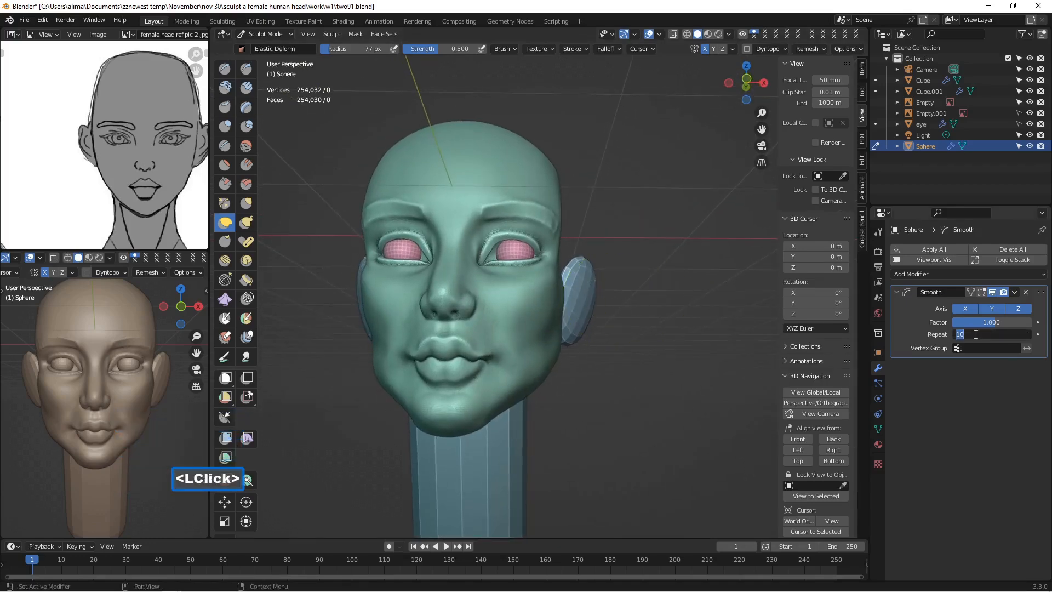
pyautogui.write('15')
pyautogui.press('Return')
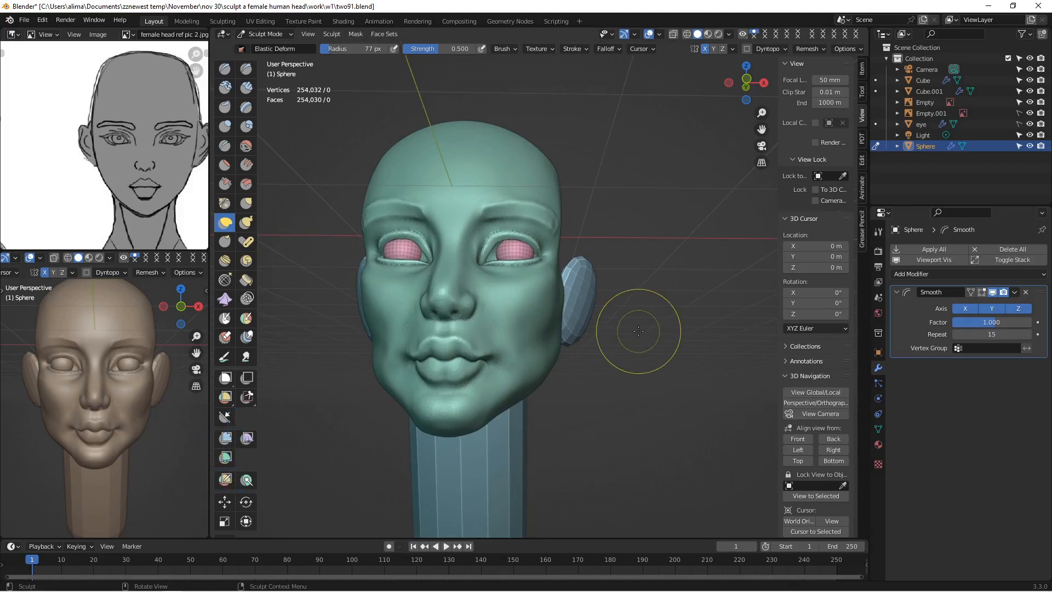
pyautogui.moveTo(639, 331)
pyautogui.mouseDown(button='middle')
pyautogui.moveTo(616, 342)
pyautogui.moveTo(660, 353)
pyautogui.moveTo(641, 342)
pyautogui.mouseUp(button='middle')
pyautogui.scroll(4, 641, 341)
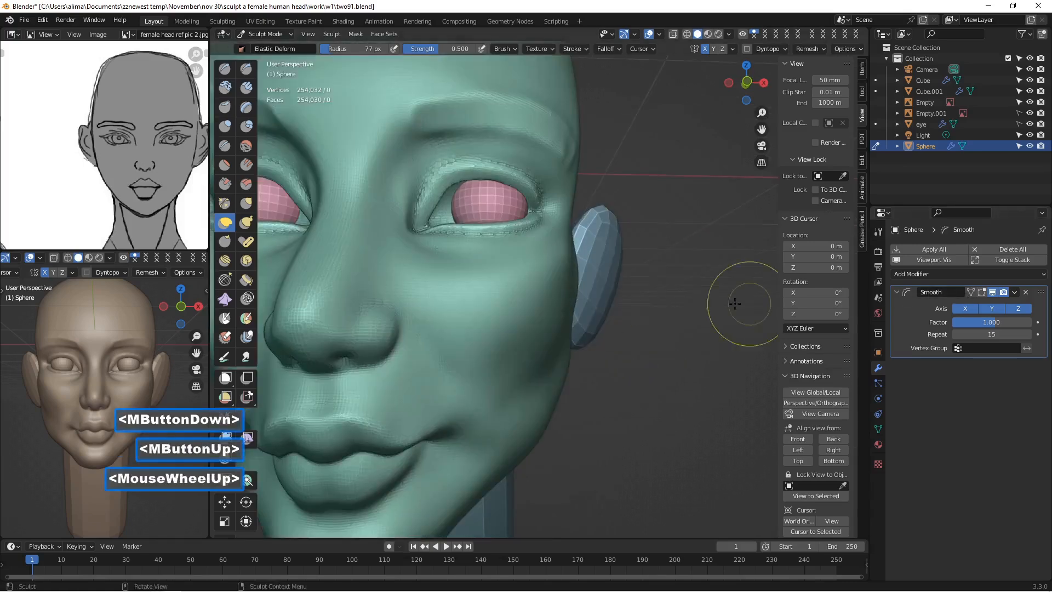
pyautogui.scroll(-4, 705, 301)
# Step: Compare the head with and without the Smooth modifier by toggling its viewport display, leaving it enabled
pyautogui.click(996, 290)
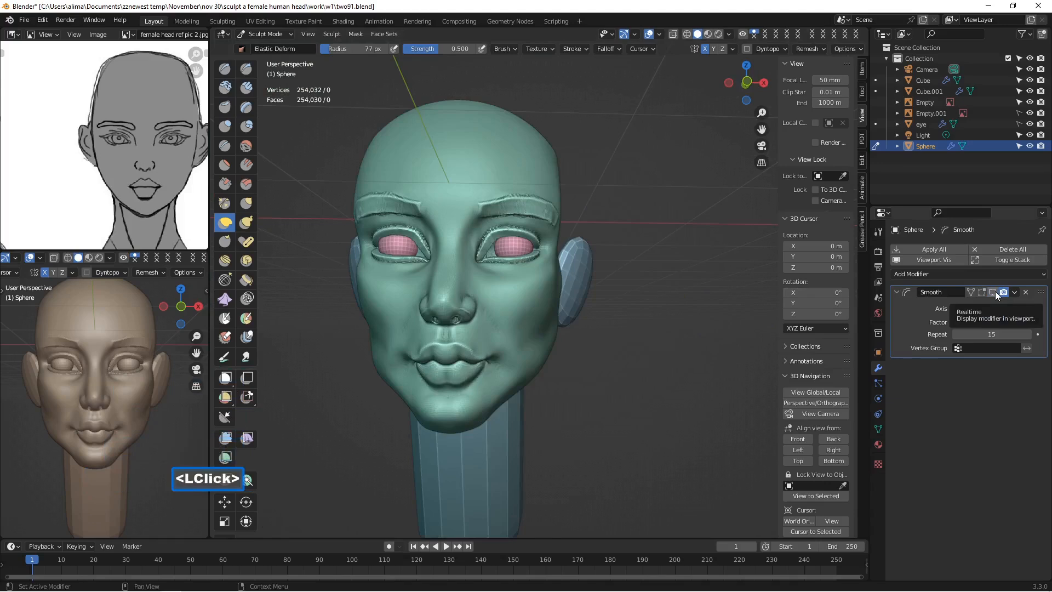
pyautogui.click(996, 291)
pyautogui.click(996, 291)
pyautogui.click(995, 291)
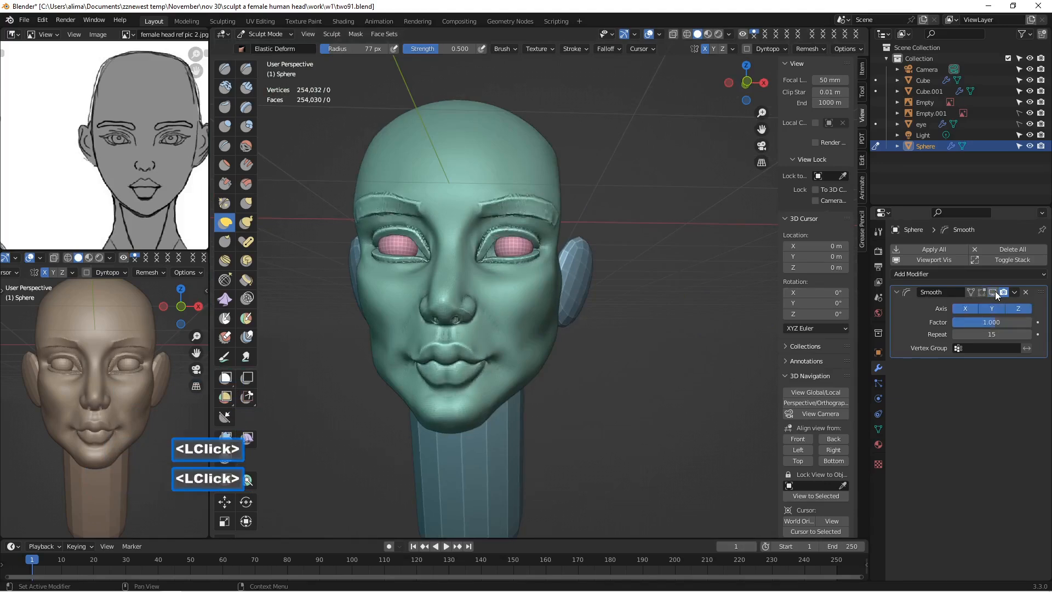
pyautogui.click(995, 291)
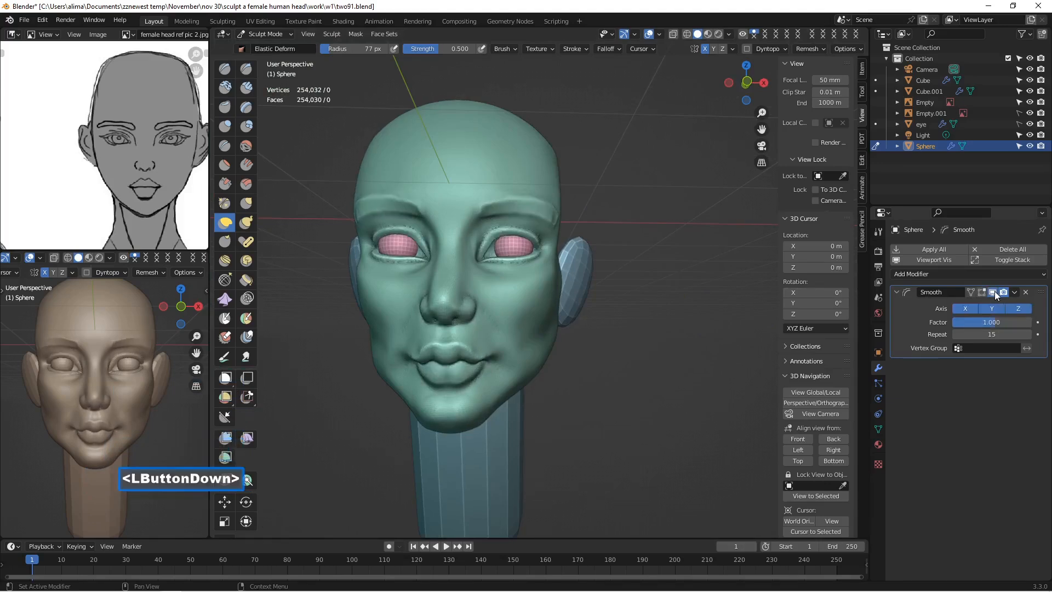
pyautogui.click(994, 291)
pyautogui.click(995, 291)
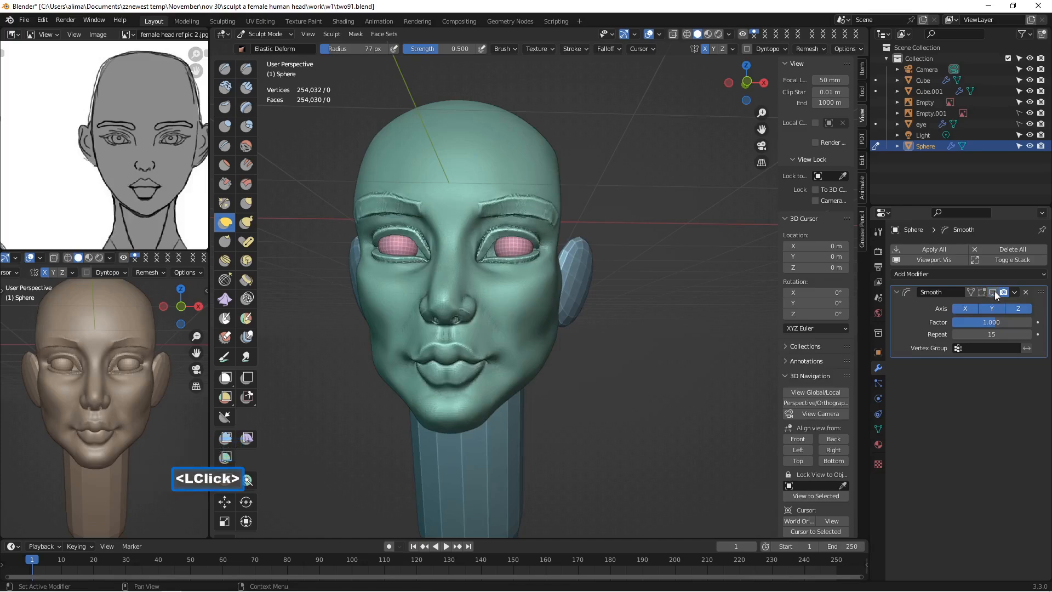
pyautogui.click(994, 291)
# Step: Apply the Smooth modifier to the head and save the file as incremental version two92
pyautogui.moveTo(658, 287)
pyautogui.mouseDown(button='middle')
pyautogui.moveTo(589, 287)
pyautogui.moveTo(669, 289)
pyautogui.mouseUp(button='middle')
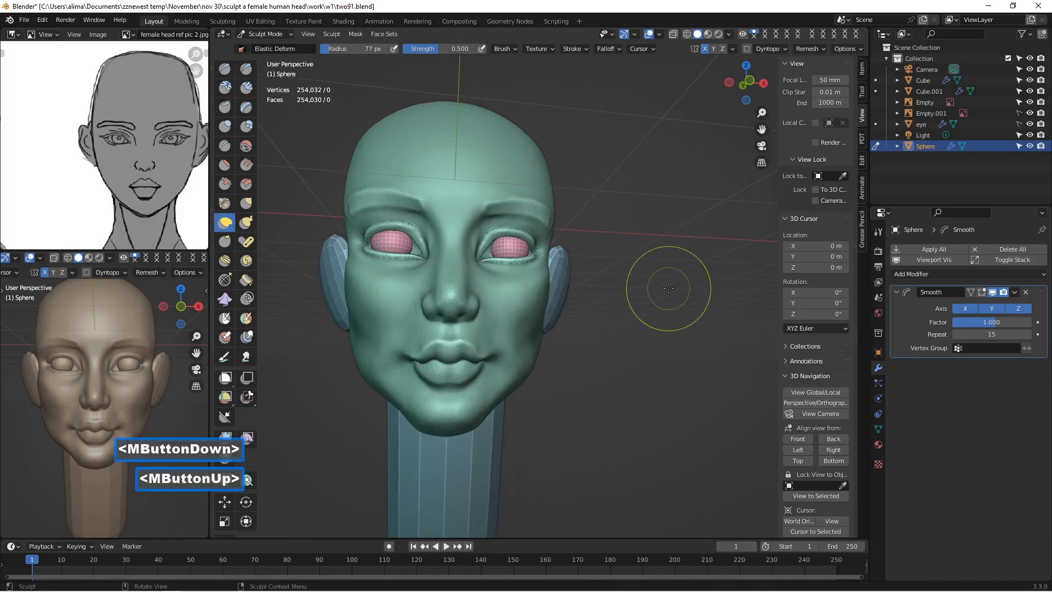
pyautogui.moveTo(602, 299)
pyautogui.mouseDown(button='middle')
pyautogui.moveTo(626, 310)
pyautogui.moveTo(570, 307)
pyautogui.moveTo(635, 305)
pyautogui.mouseUp(button='middle')
pyautogui.scroll(4, 667, 304)
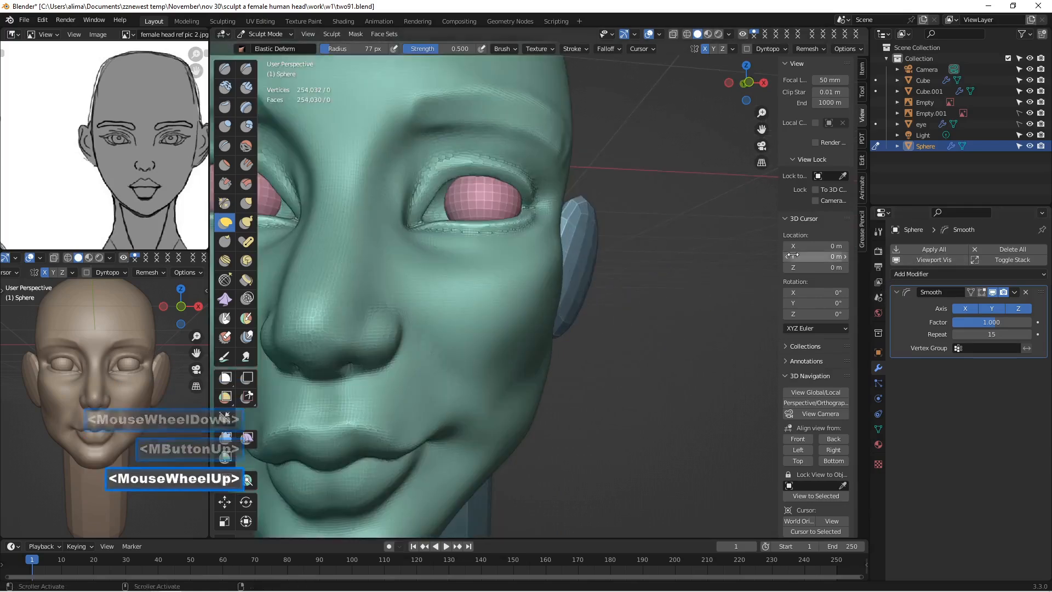
pyautogui.scroll(-4, 733, 273)
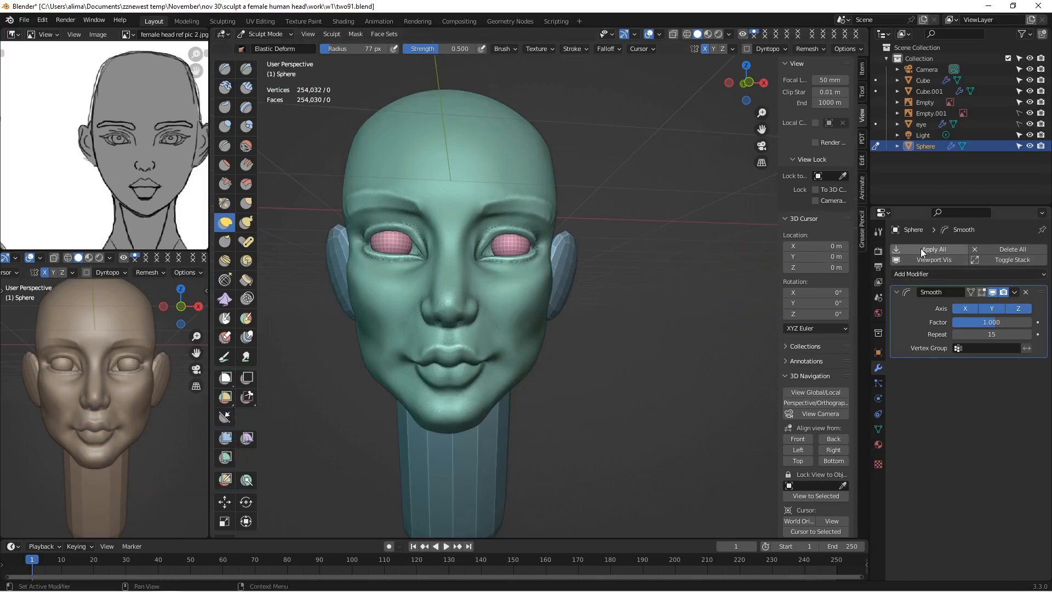
pyautogui.click(943, 249)
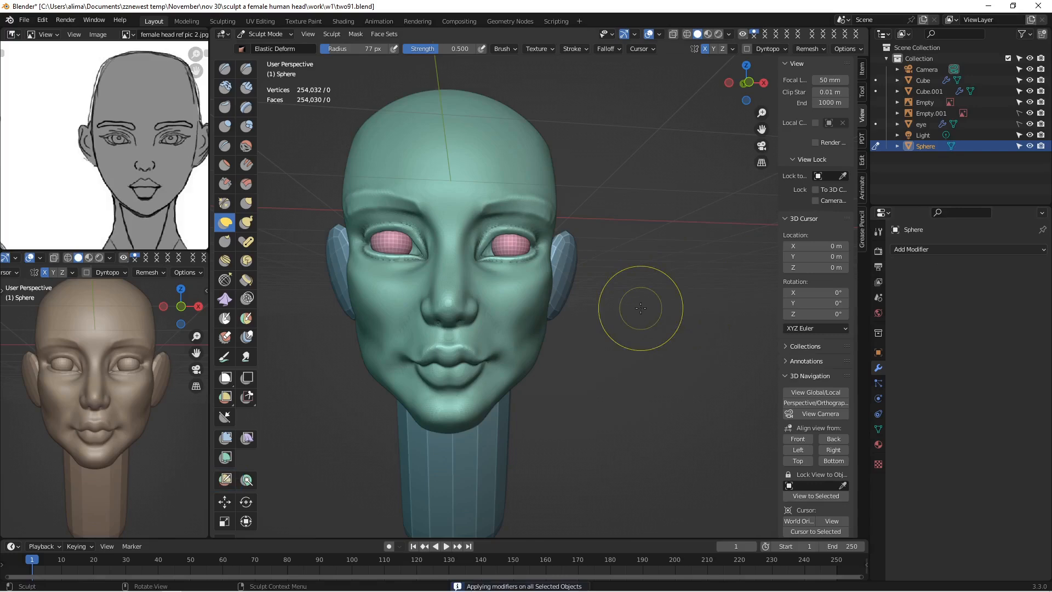
pyautogui.press('Insert')
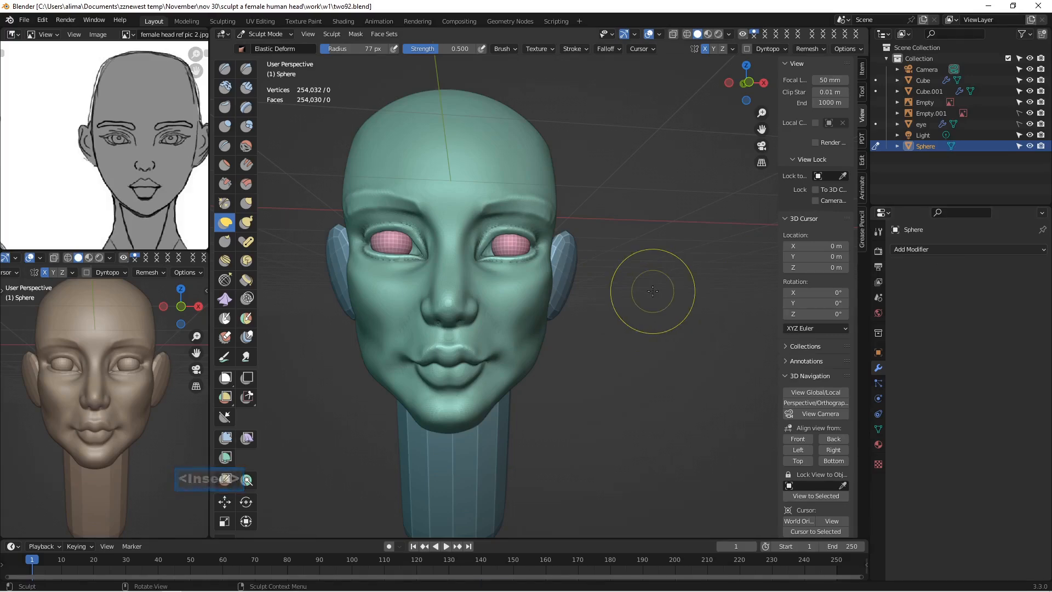
# Step: Pull the lower cheeks beside the mouth corners outward from below using Elastic Deform
pyautogui.moveTo(622, 345); pyautogui.dragTo(617, 270, button='middle')
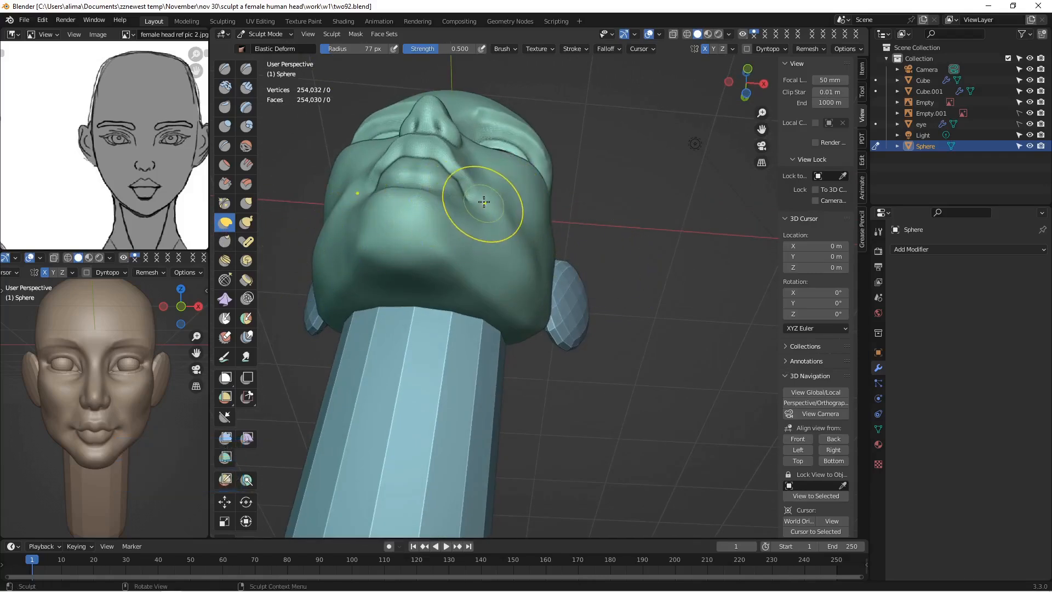
pyautogui.moveTo(483, 195)
pyautogui.mouseDown(button='middle')
pyautogui.moveTo(470, 199)
pyautogui.moveTo(476, 185)
pyautogui.mouseUp(button='middle')
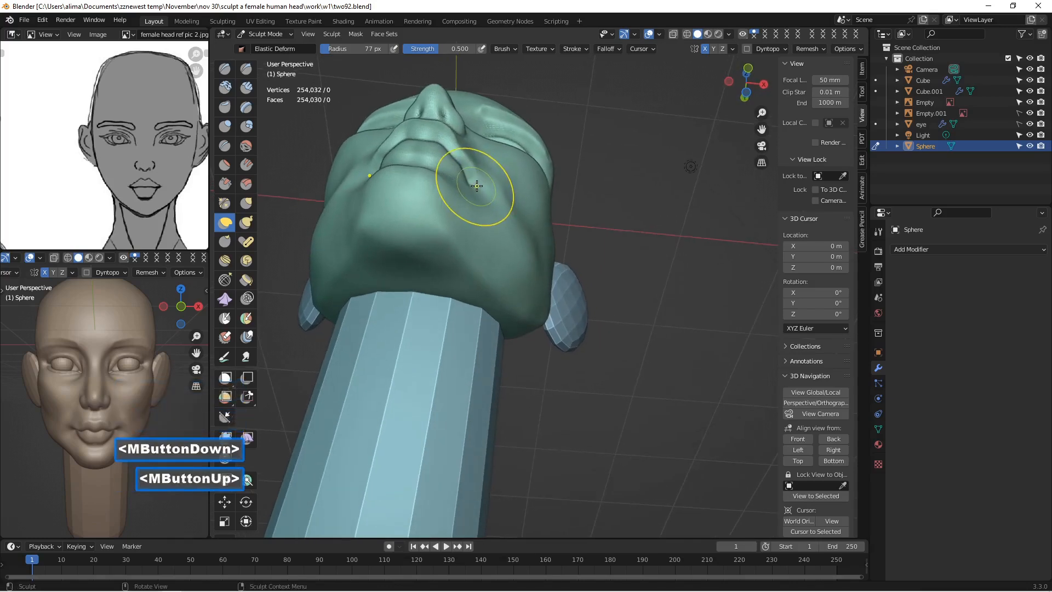
pyautogui.moveTo(476, 186); pyautogui.dragTo(491, 161)
pyautogui.moveTo(575, 143); pyautogui.dragTo(589, 254, button='middle')
pyautogui.scroll(1, 570, 254)
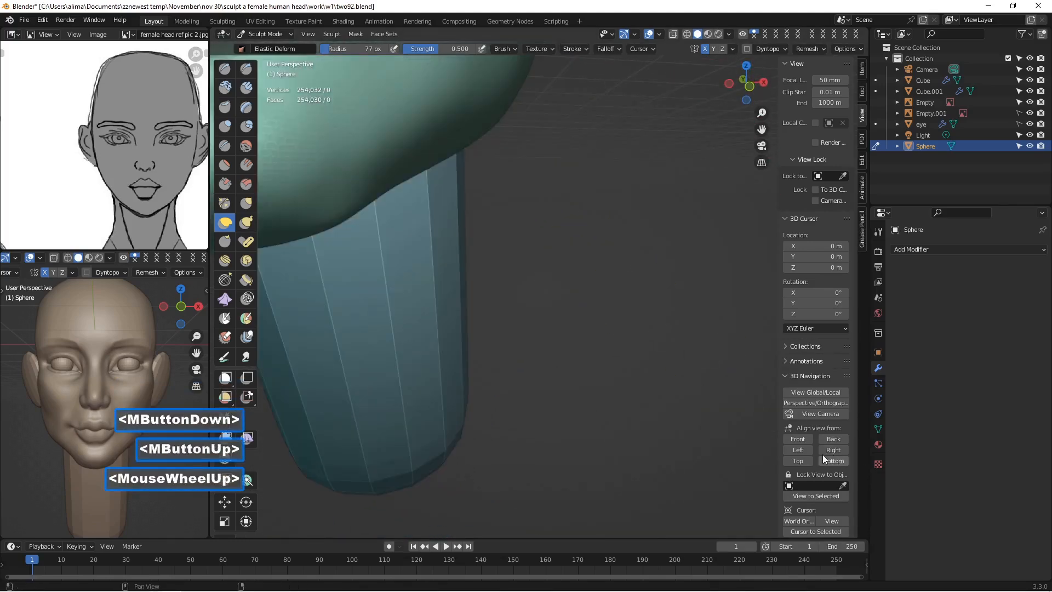
# Step: Pull the mouth corners slightly outward and down in front view with Elastic Deform, and save the file as incremental version two94
pyautogui.click(798, 438)
pyautogui.scroll(7, 565, 322)
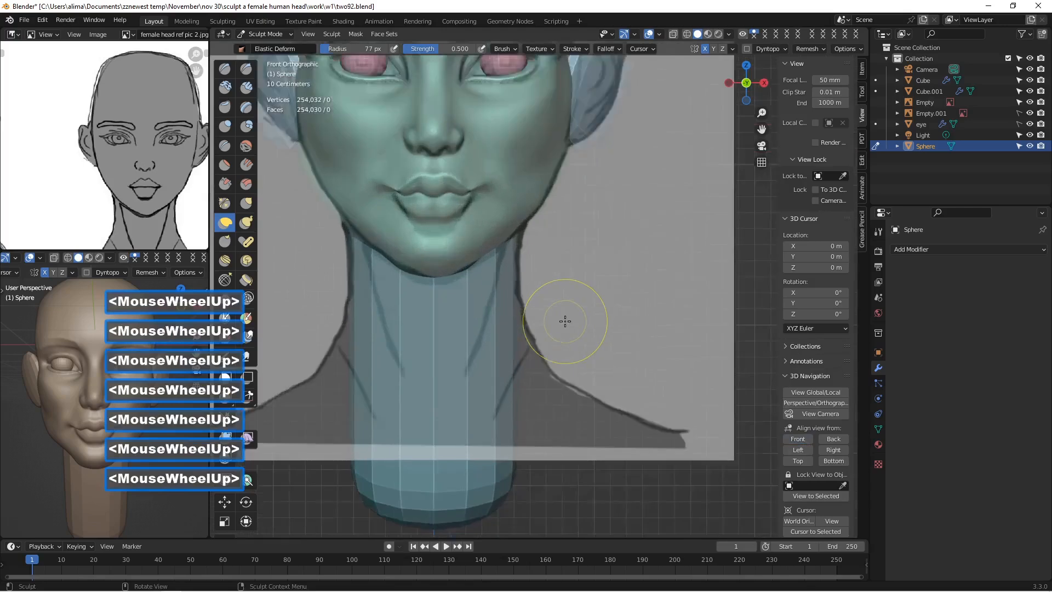
pyautogui.scroll(3, 565, 321)
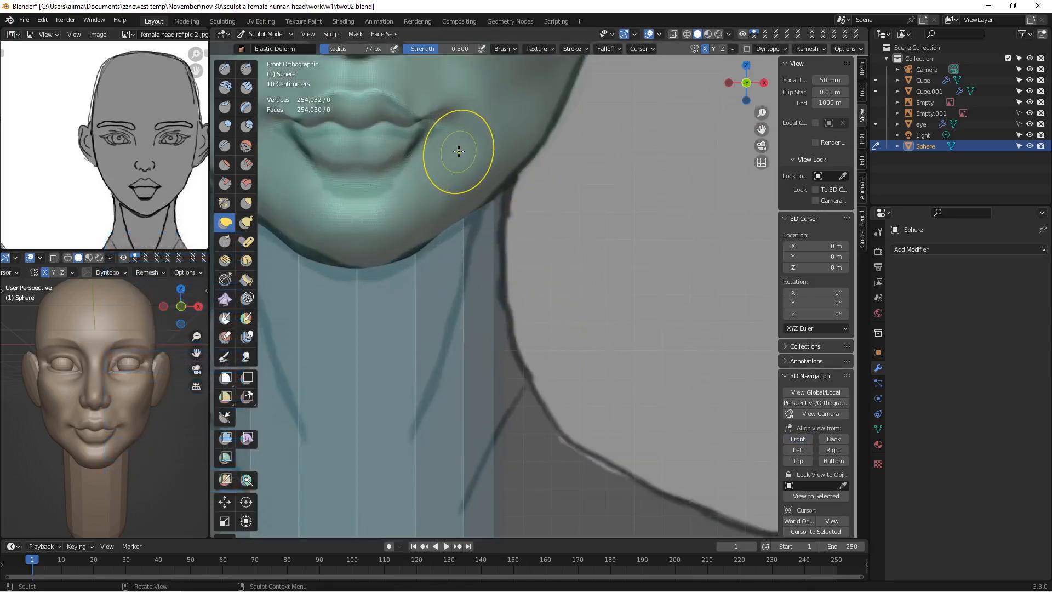
pyautogui.moveTo(437, 119)
pyautogui.mouseDown()
pyautogui.moveTo(435, 143)
pyautogui.moveTo(364, 141)
pyautogui.moveTo(450, 129)
pyautogui.mouseUp()
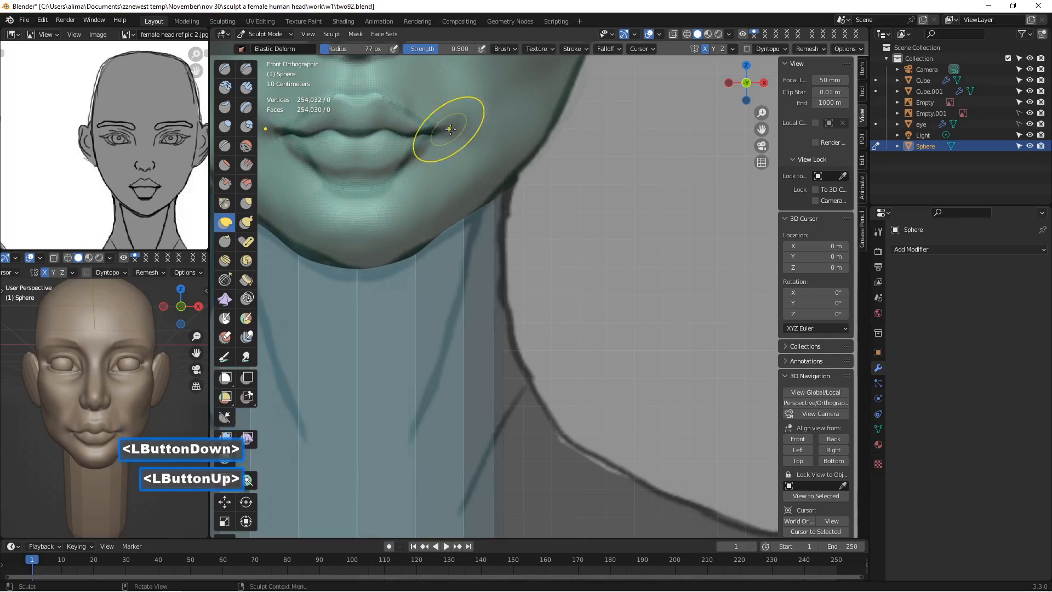
pyautogui.scroll(-1, 601, 283)
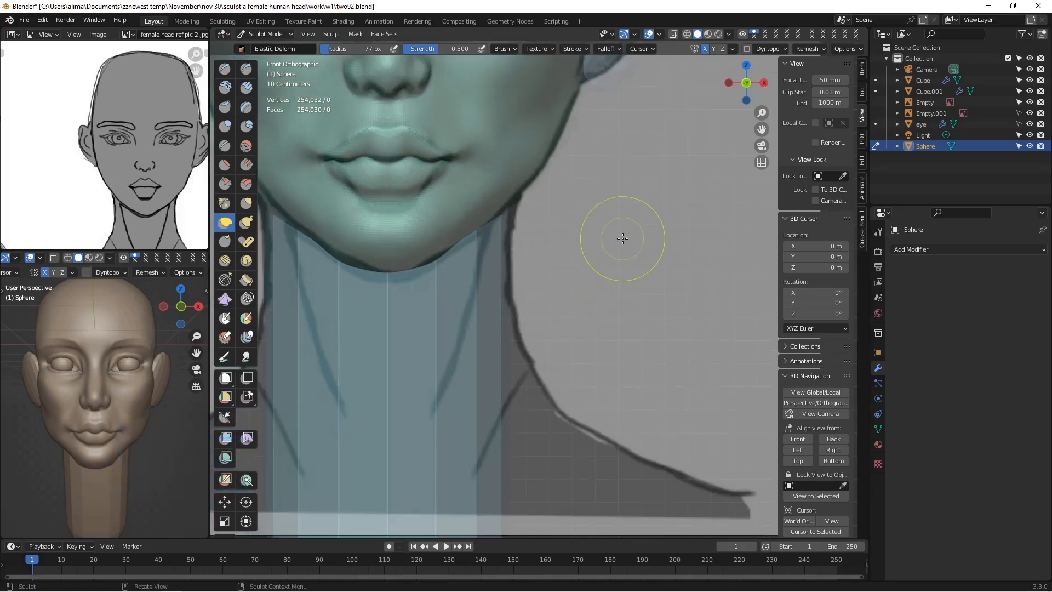
pyautogui.press('Insert')
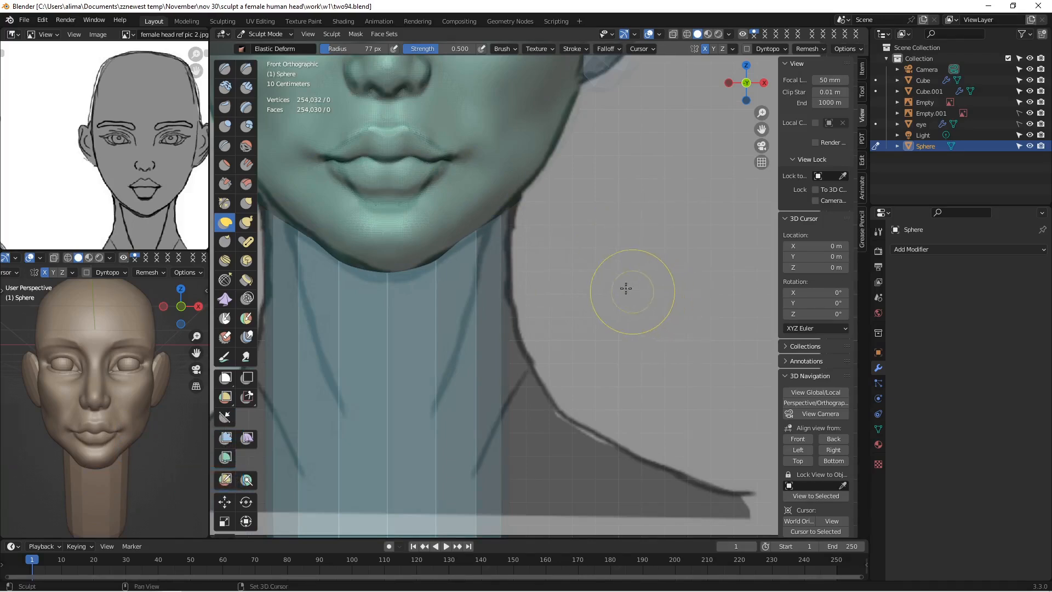
# Step: Carve the nostril openings into the underside of the nose with the inverted Blob brush at a 24 px radius
pyautogui.keyDown('shift'); pyautogui.moveTo(564, 193); pyautogui.dragTo(619, 413, button='middle'); pyautogui.keyUp('shift')
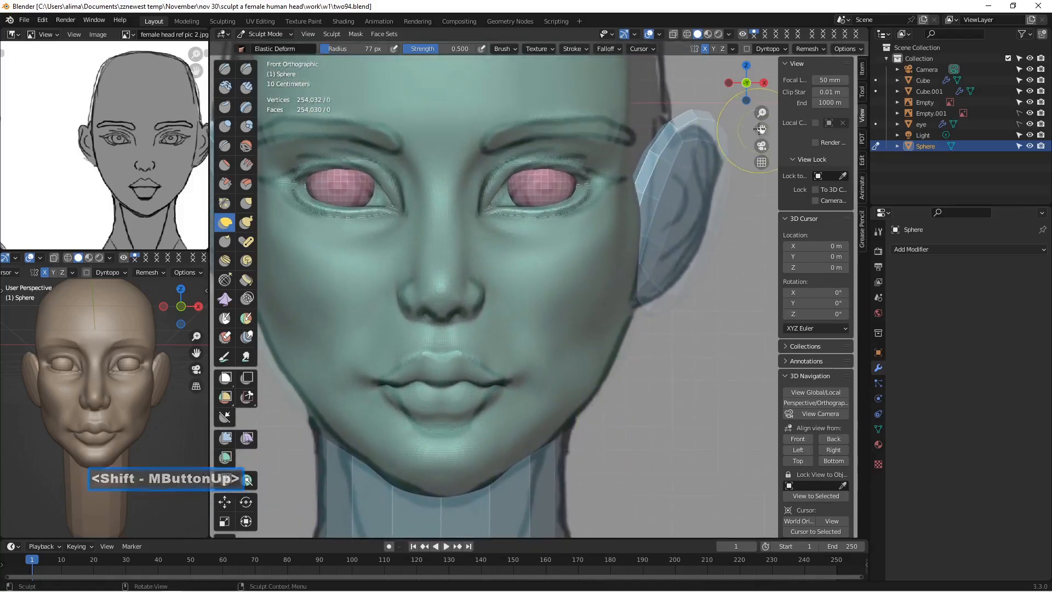
pyautogui.moveTo(623, 331); pyautogui.dragTo(573, 307, button='middle')
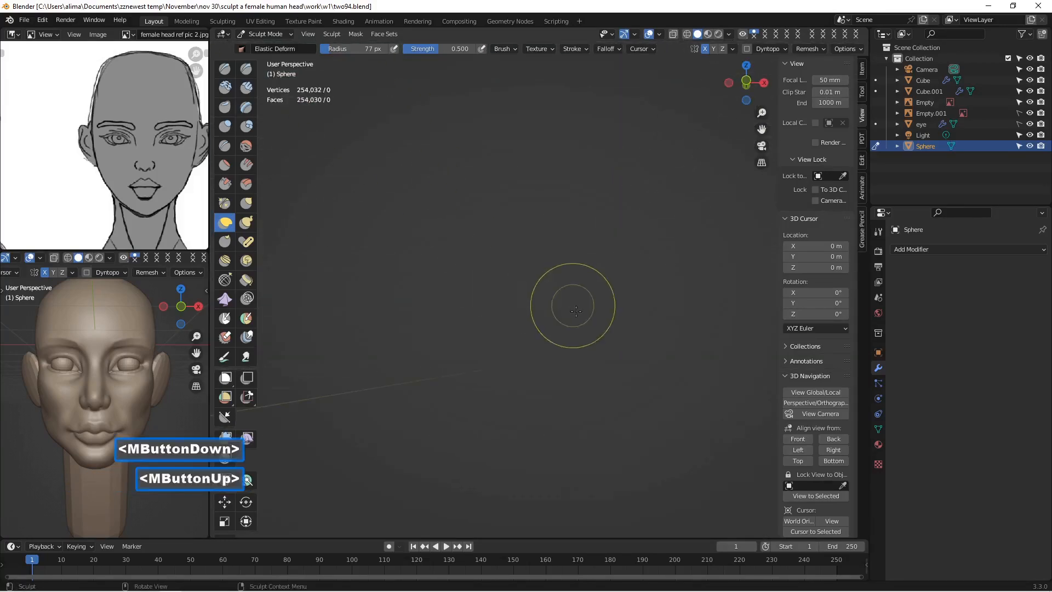
pyautogui.scroll(-5, 575, 317)
pyautogui.scroll(-2, 580, 321)
pyautogui.scroll(1, 581, 315)
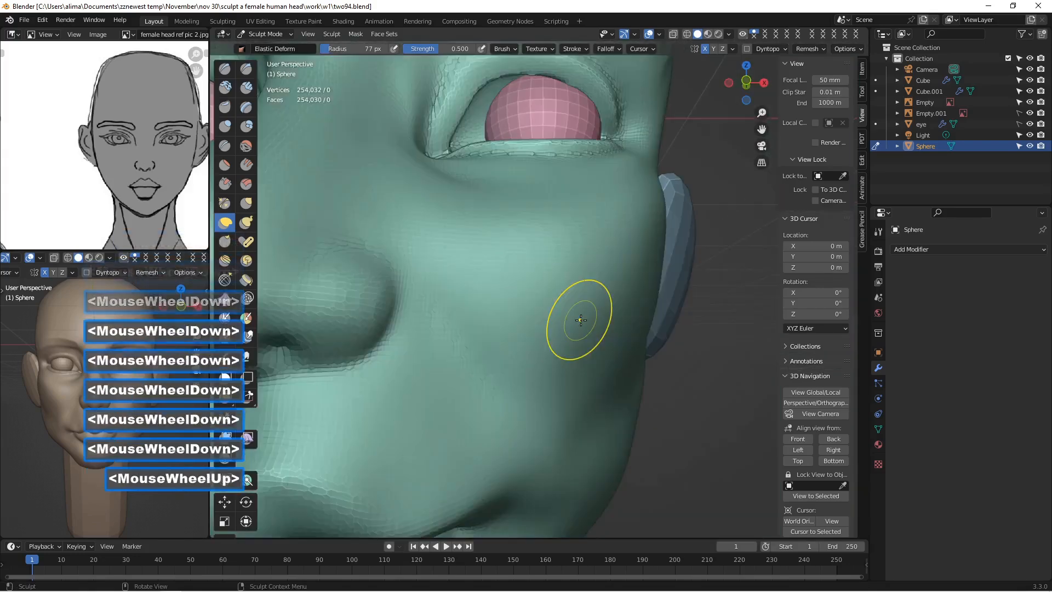
pyautogui.scroll(-1, 540, 329)
pyautogui.moveTo(540, 329); pyautogui.dragTo(539, 273, button='middle')
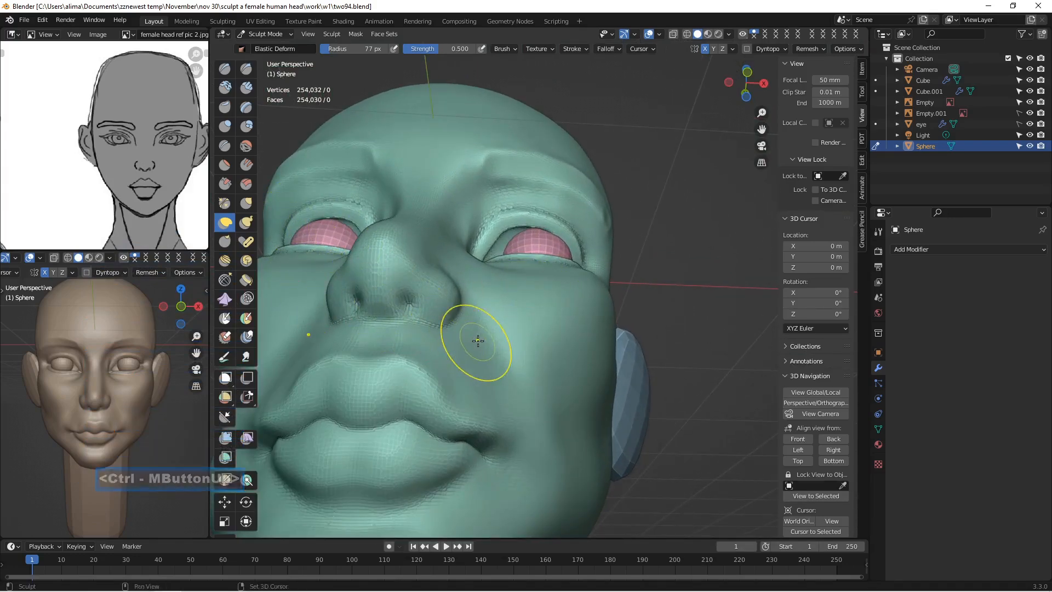
pyautogui.keyDown('shift'); pyautogui.moveTo(477, 340); pyautogui.dragTo(509, 340, button='middle'); pyautogui.keyUp('shift')
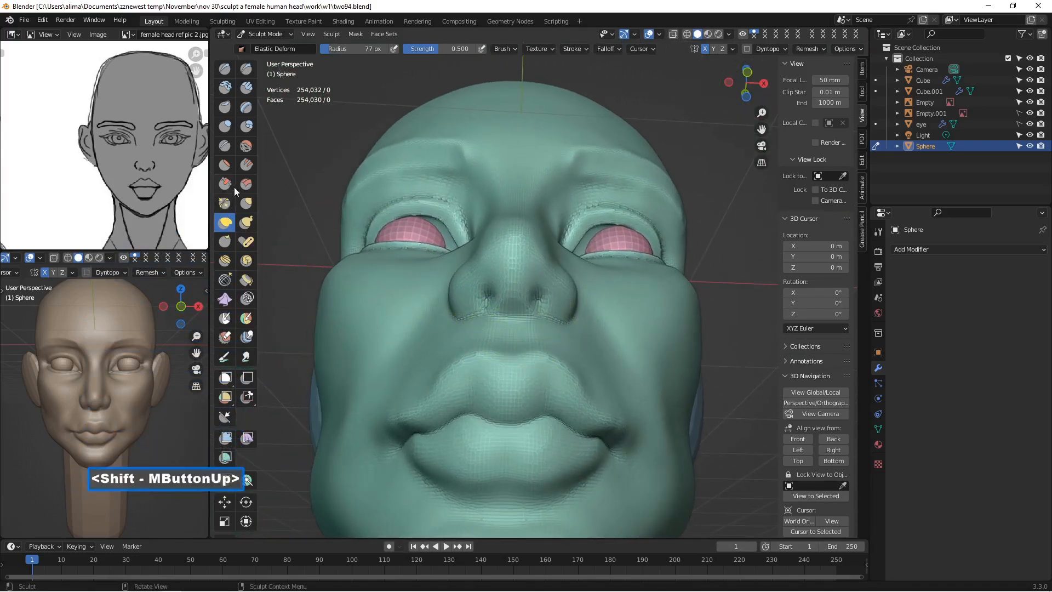
pyautogui.click(247, 126)
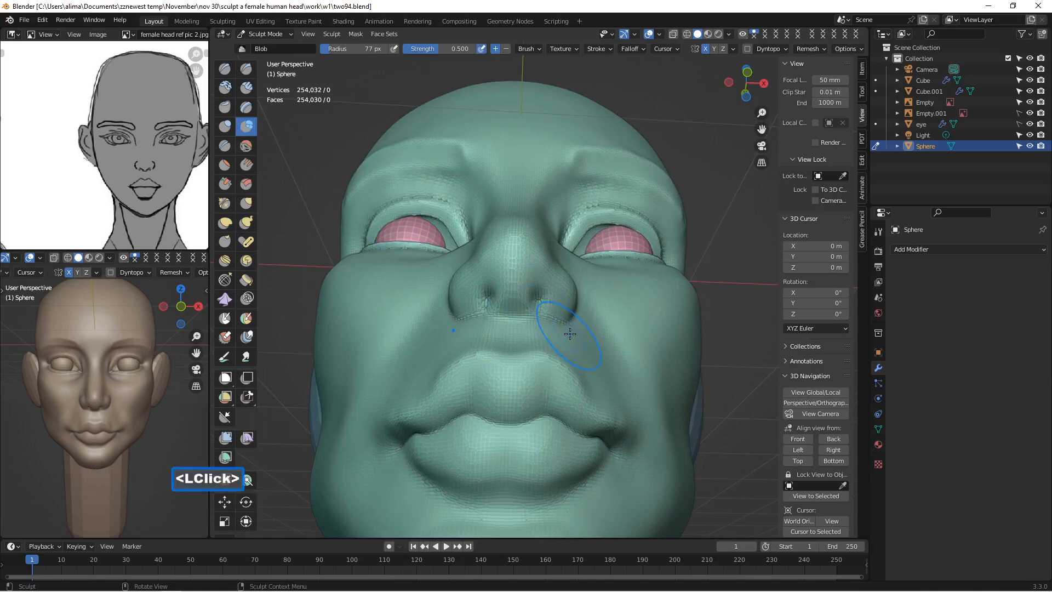
pyautogui.press('f')
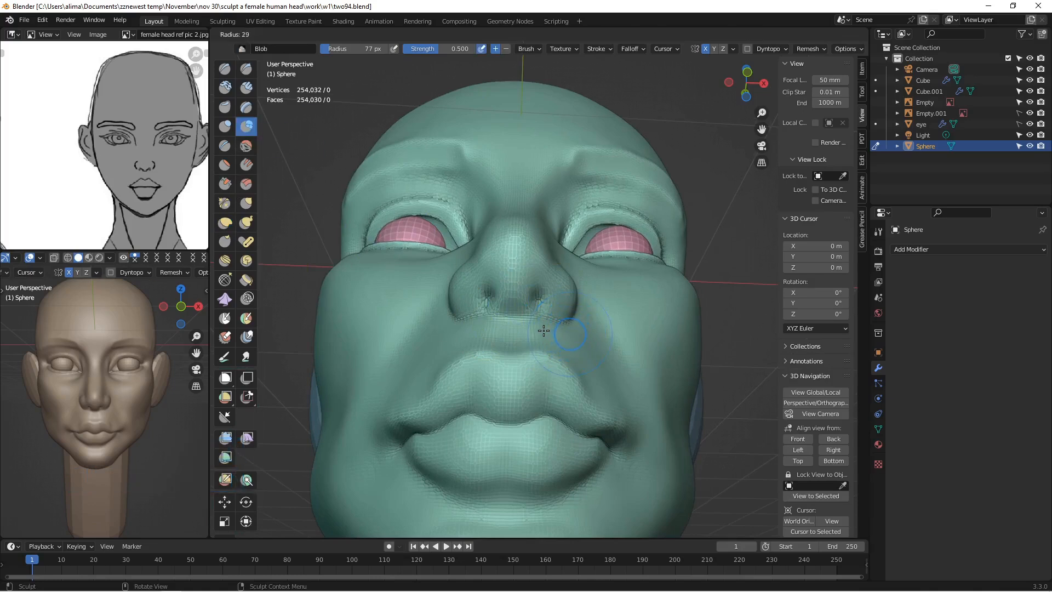
pyautogui.click(541, 330)
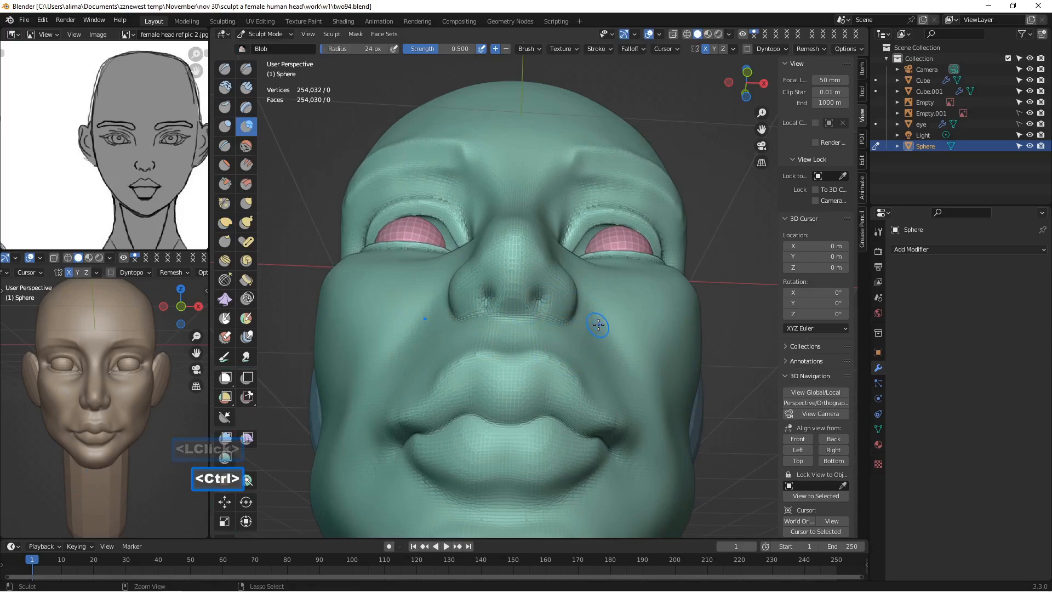
pyautogui.keyDown('ctrl'); pyautogui.moveTo(599, 323); pyautogui.dragTo(598, 314, button='middle'); pyautogui.keyUp('ctrl')
pyautogui.keyDown('ctrl'); pyautogui.moveTo(599, 314); pyautogui.dragTo(598, 314, button='right'); pyautogui.keyUp('ctrl')
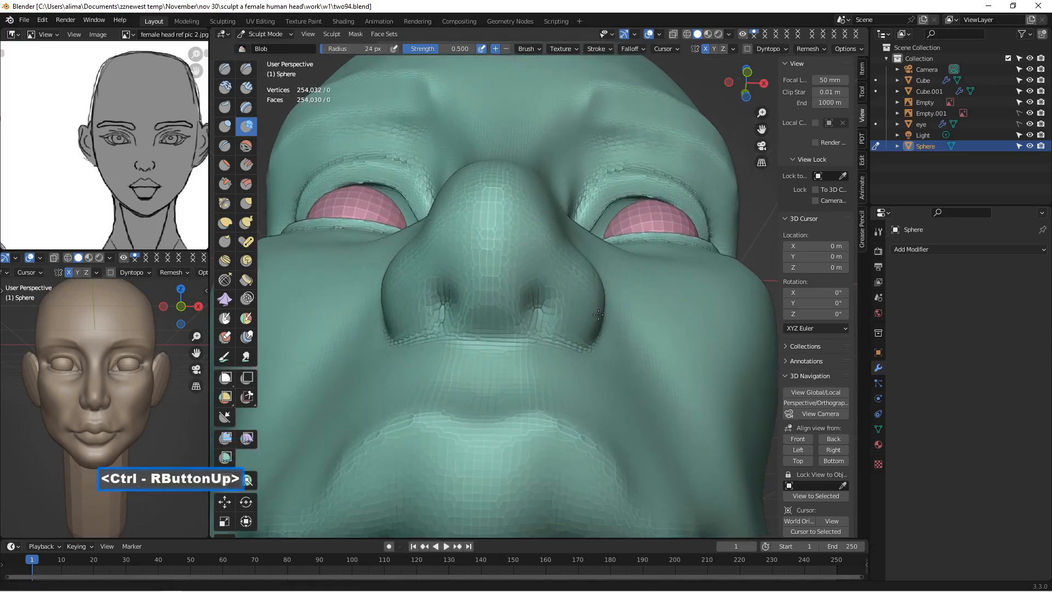
pyautogui.scroll(2, 598, 313)
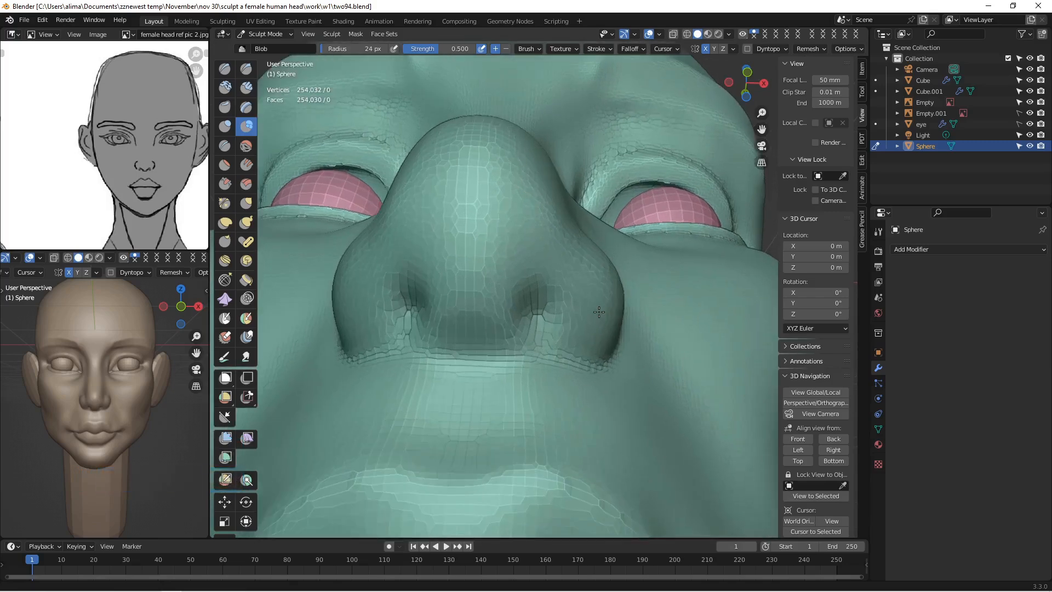
pyautogui.middleClick(587, 307)
pyautogui.keyDown('ctrl'); pyautogui.moveTo(530, 297); pyautogui.dragTo(533, 329); pyautogui.keyUp('ctrl')
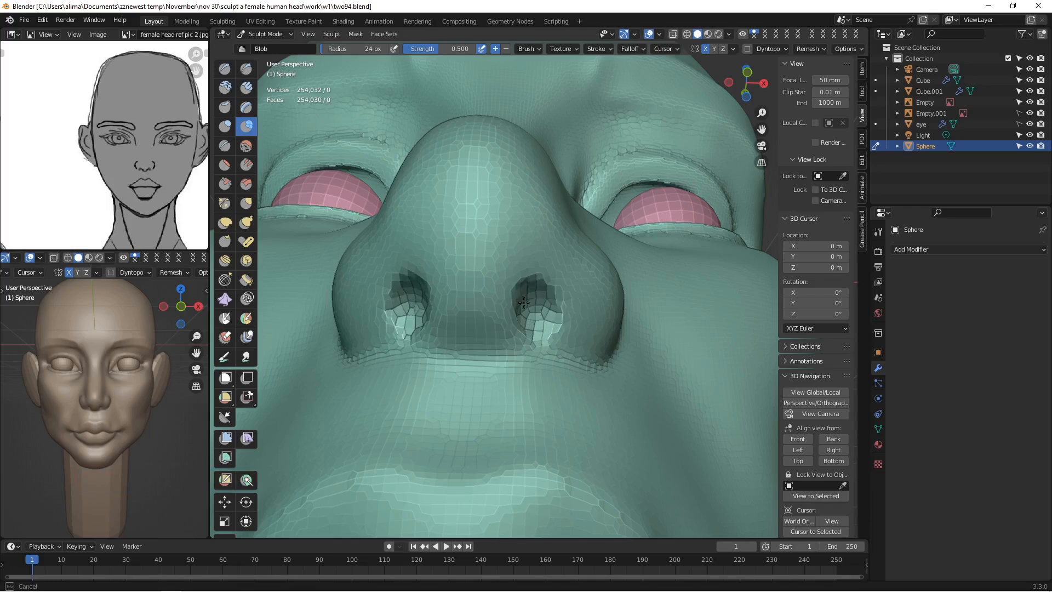
pyautogui.moveTo(538, 334)
pyautogui.keyDown('ctrl'); pyautogui.mouseDown()
pyautogui.moveTo(540, 307)
pyautogui.moveTo(532, 323)
pyautogui.mouseUp(); pyautogui.keyUp('ctrl')
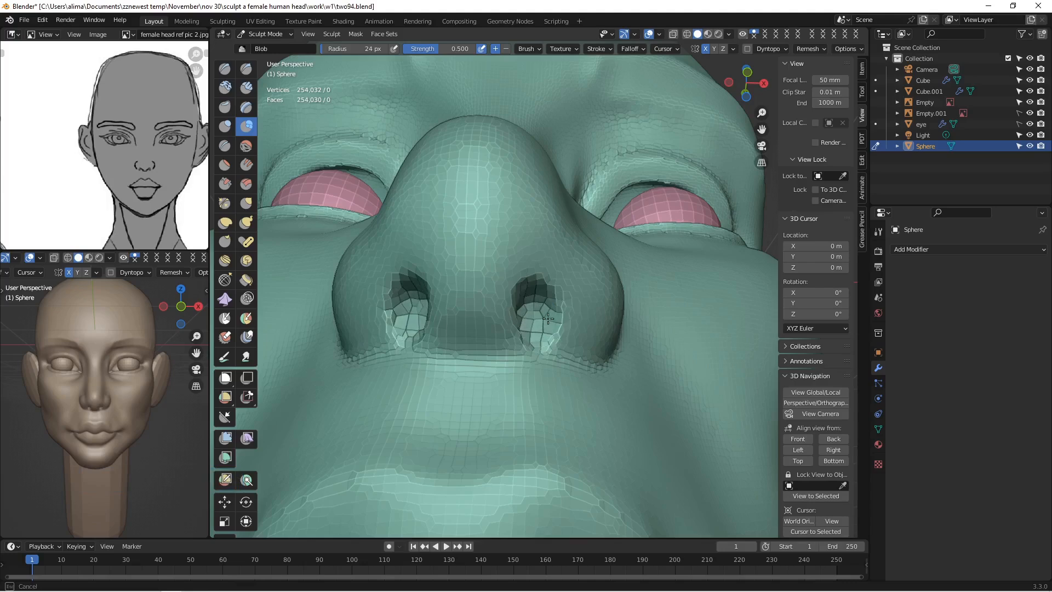
pyautogui.keyDown('ctrl'); pyautogui.moveTo(533, 296); pyautogui.dragTo(532, 322); pyautogui.keyUp('ctrl')
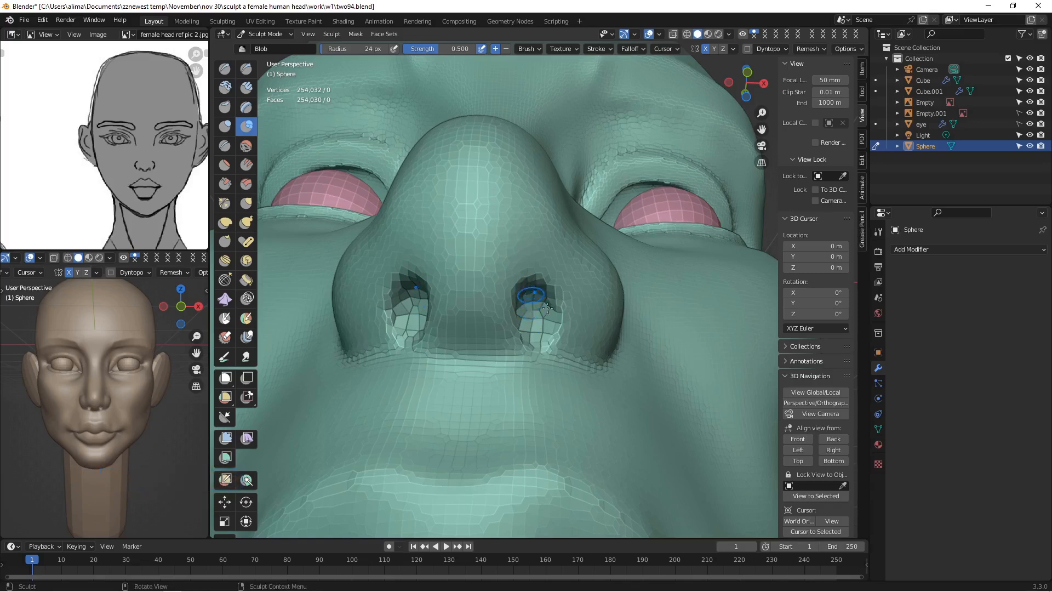
# Step: Widen the nostrils toward the septum using Elastic Deform at a 67 px radius, and save the file as incremental version two95
pyautogui.click(224, 224)
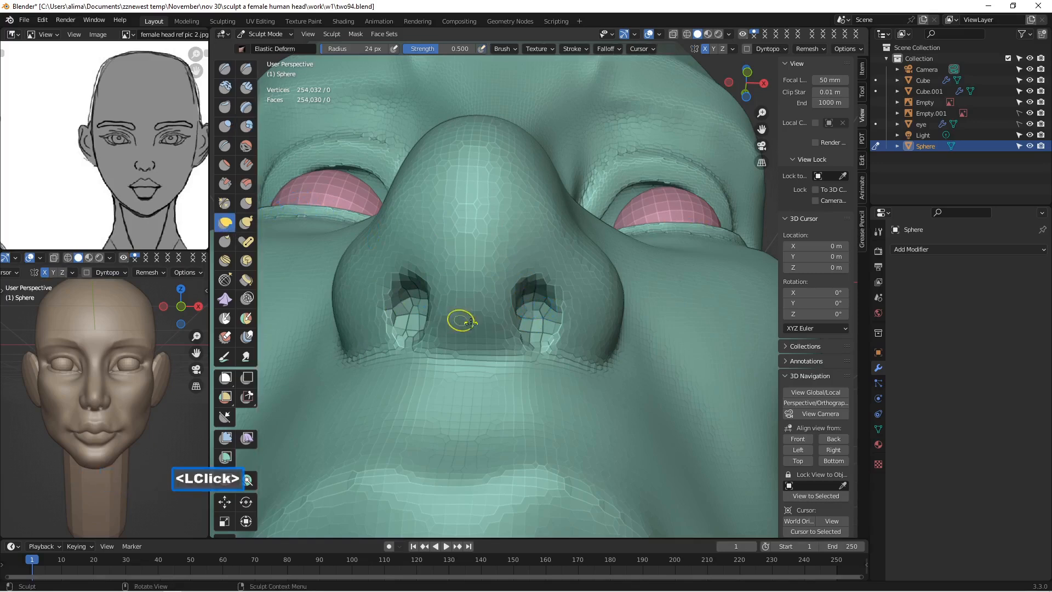
pyautogui.press('f')
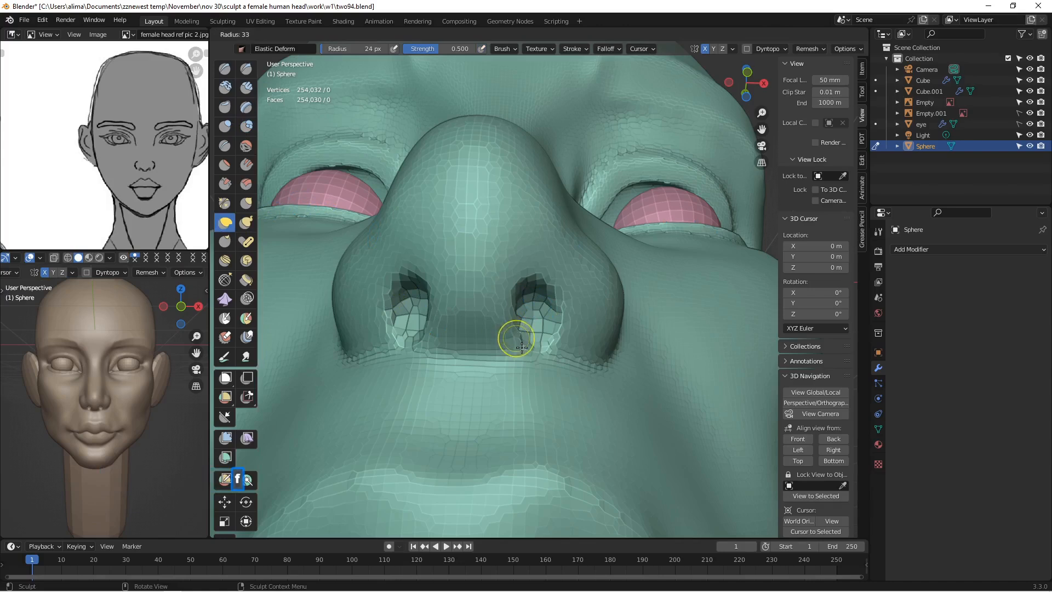
pyautogui.click(513, 342)
pyautogui.moveTo(513, 344)
pyautogui.mouseDown()
pyautogui.moveTo(493, 342)
pyautogui.moveTo(568, 338)
pyautogui.moveTo(505, 332)
pyautogui.mouseUp()
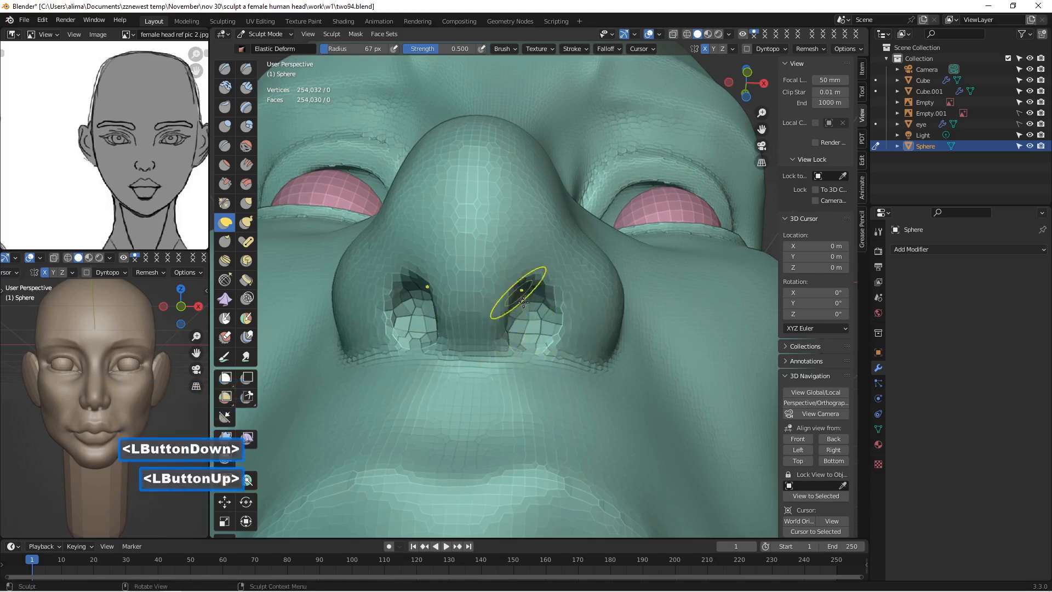
pyautogui.scroll(-5, 626, 346)
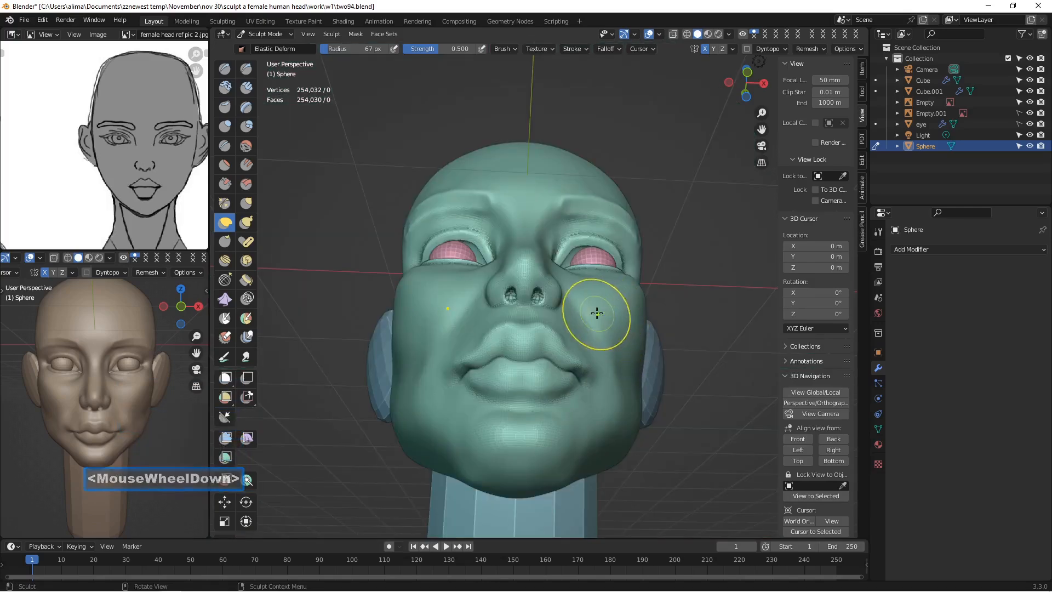
pyautogui.scroll(8, 597, 315)
pyautogui.scroll(-2, 597, 314)
pyautogui.moveTo(559, 337); pyautogui.dragTo(502, 343)
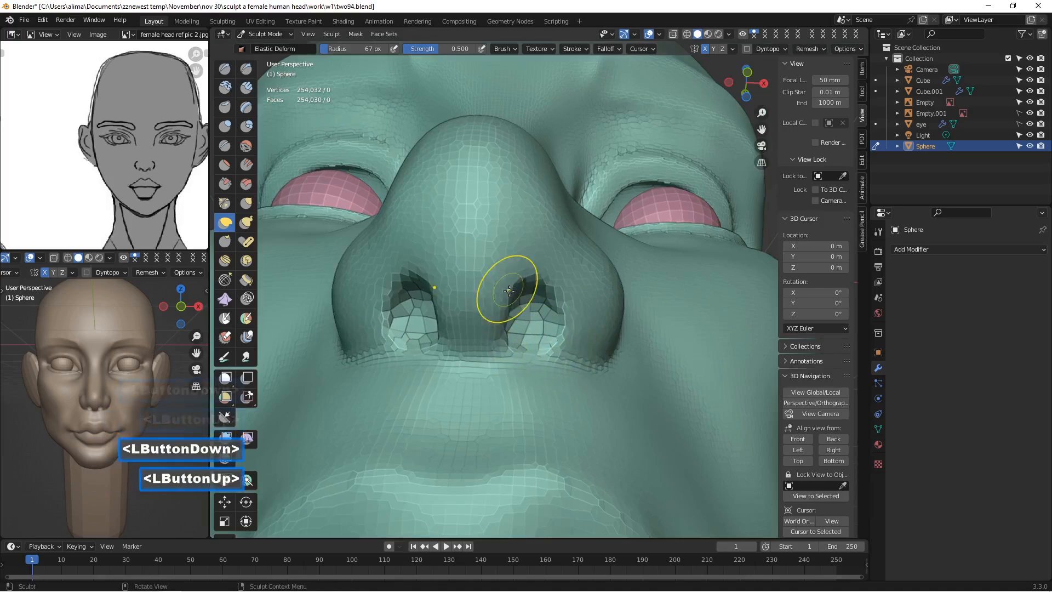
pyautogui.moveTo(604, 281); pyautogui.dragTo(595, 323, button='middle')
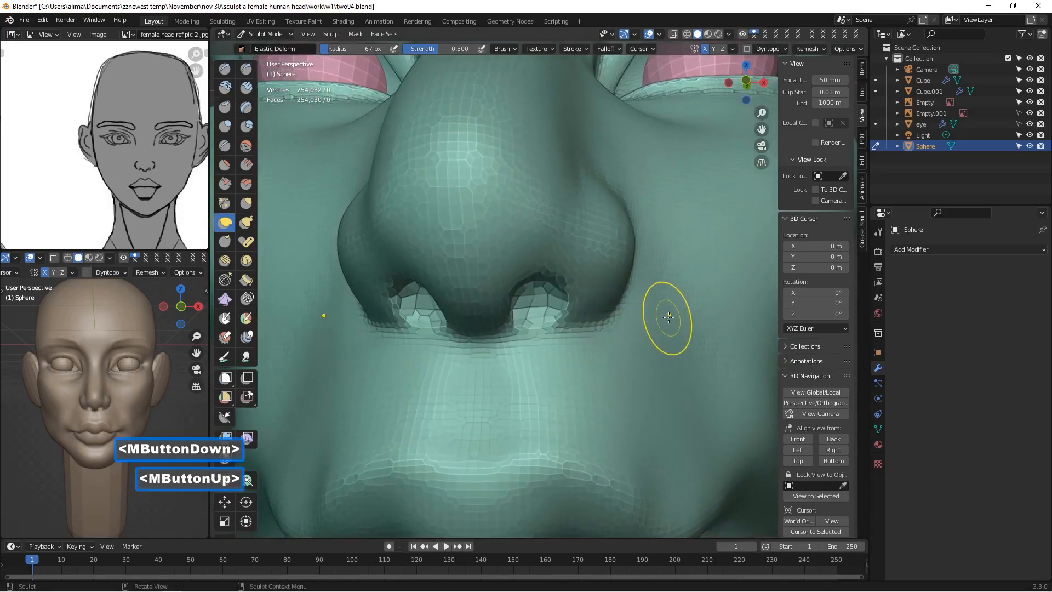
pyautogui.press('Print')
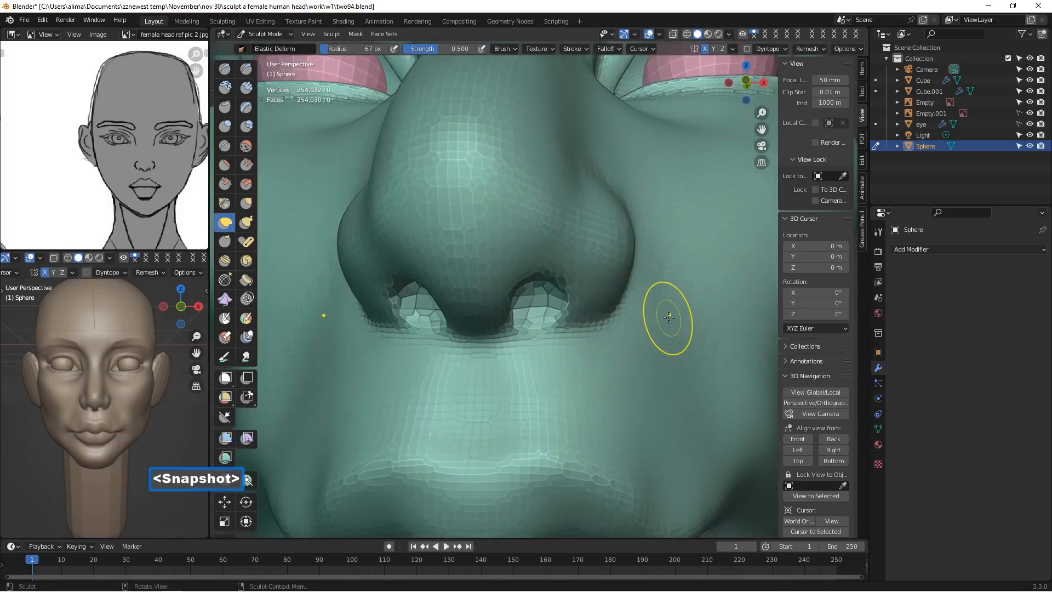
pyautogui.press('Insert')
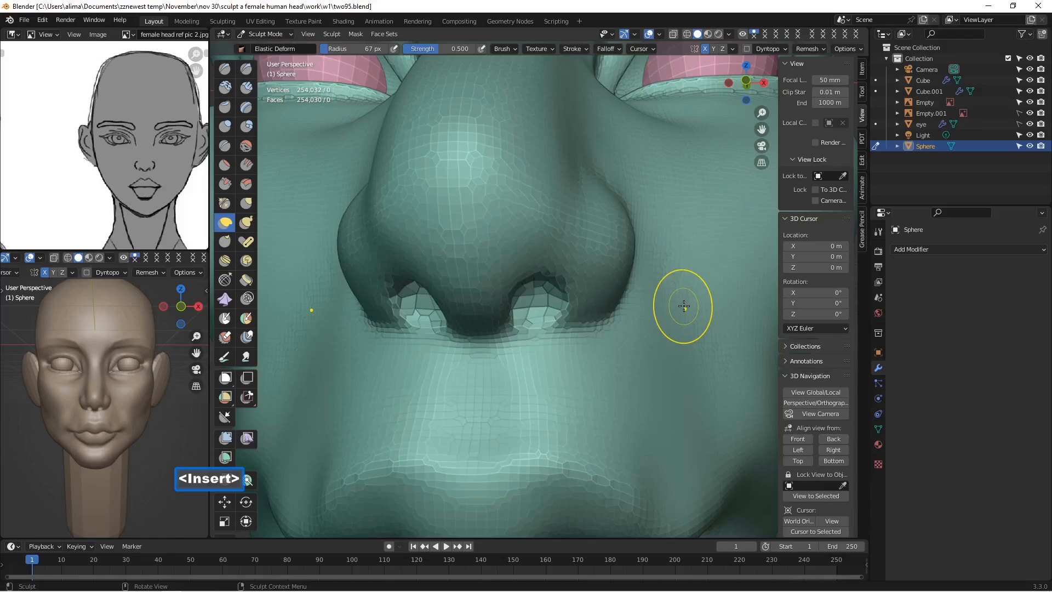
# Step: Lasso-mask the face and front of the head in right side view, and smooth the mask
pyautogui.scroll(-3, 644, 301)
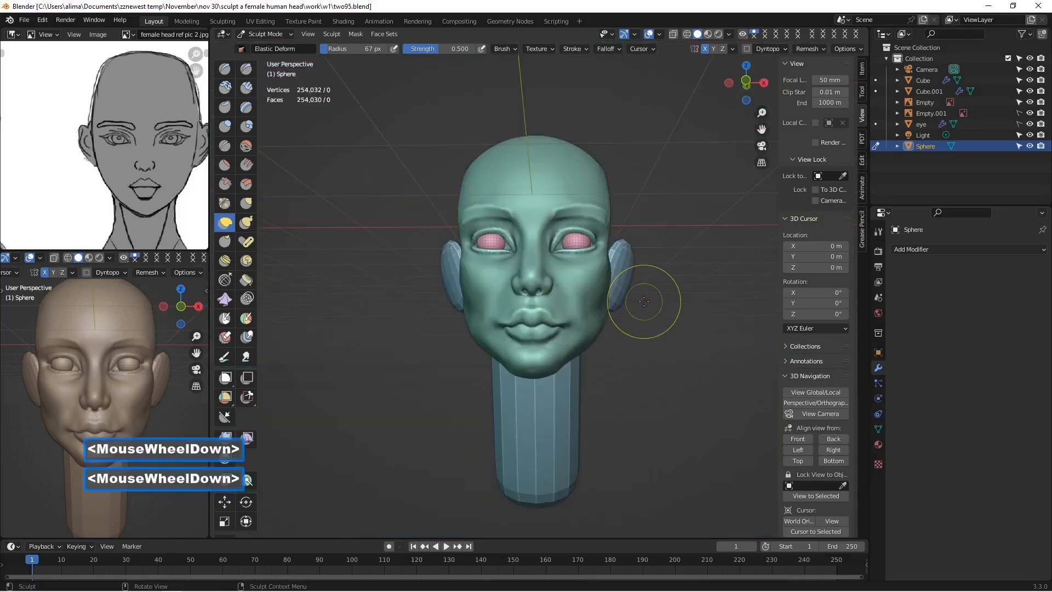
pyautogui.click(842, 451)
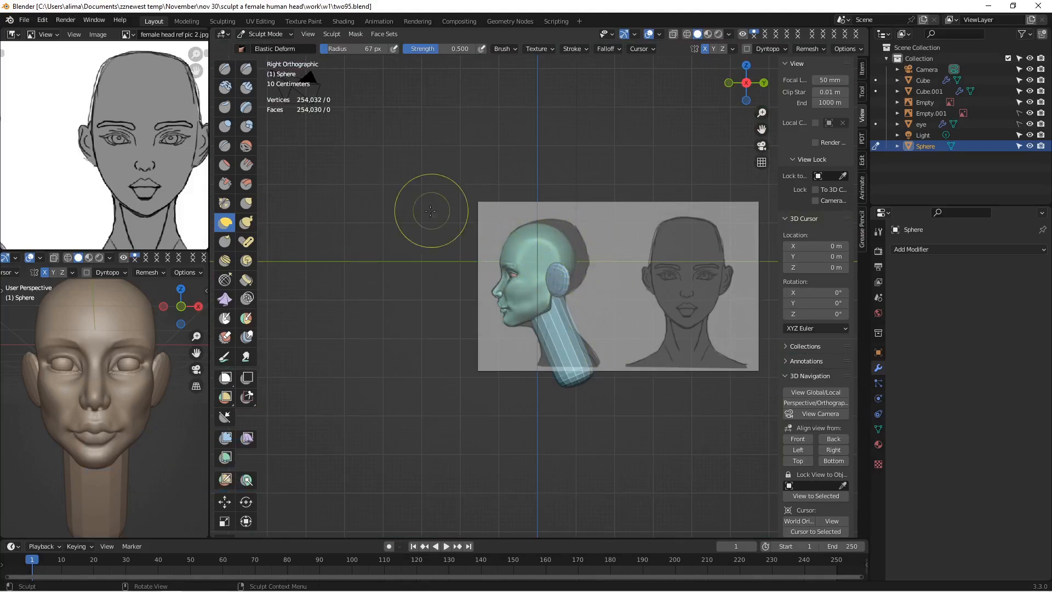
pyautogui.scroll(2, 463, 235)
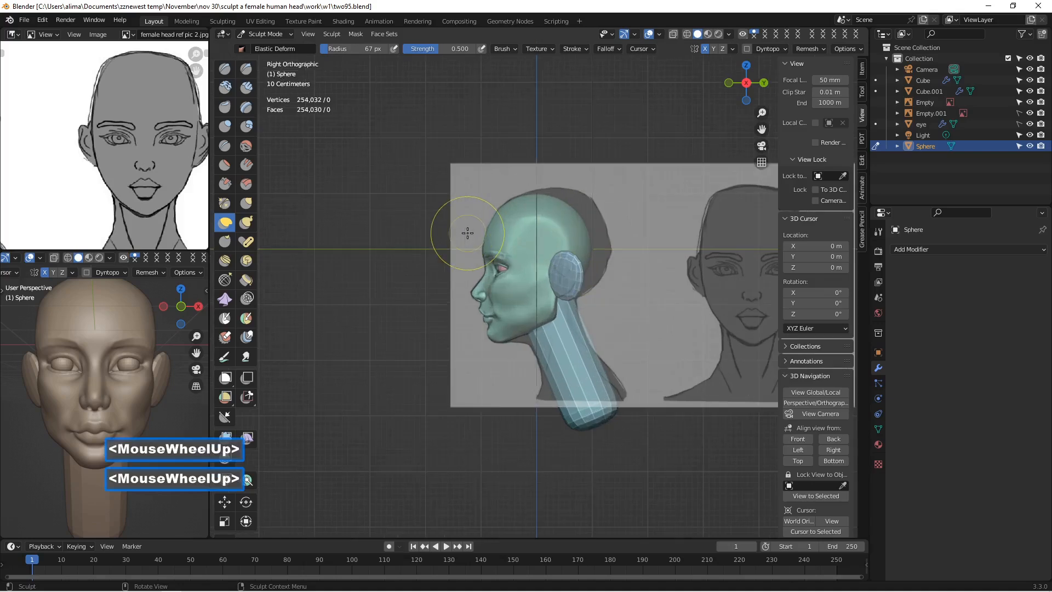
pyautogui.moveTo(475, 200)
pyautogui.keyDown('ctrl'); pyautogui.keyDown('shift'); pyautogui.mouseDown()
pyautogui.moveTo(441, 296)
pyautogui.moveTo(483, 357)
pyautogui.moveTo(537, 348)
pyautogui.moveTo(563, 315)
pyautogui.moveTo(559, 271)
pyautogui.mouseUp(); pyautogui.keyUp('shift'); pyautogui.keyUp('ctrl')
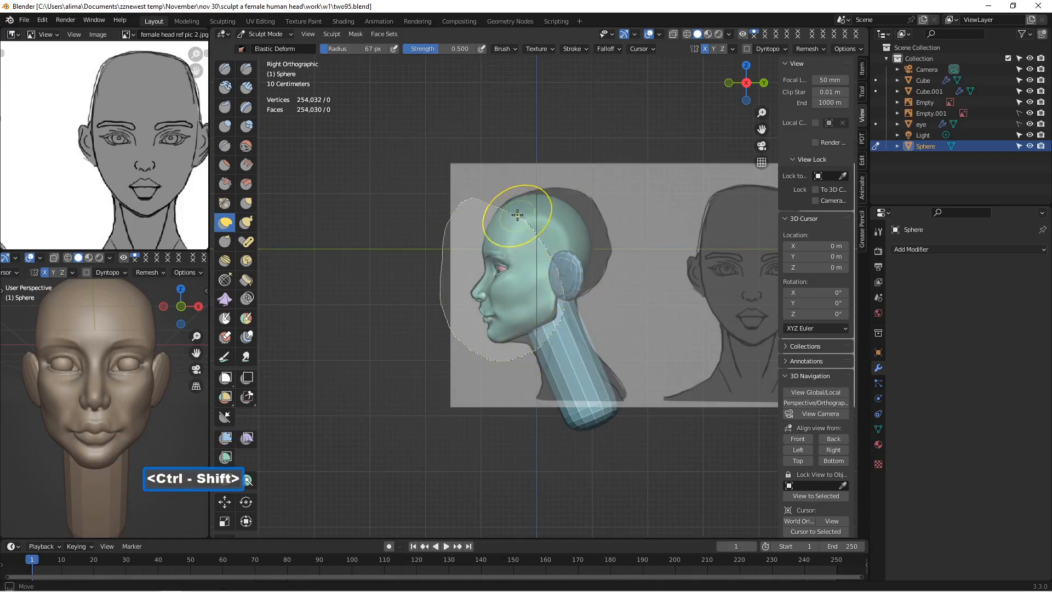
pyautogui.keyDown('ctrl'); pyautogui.keyDown('shift'); pyautogui.moveTo(510, 210); pyautogui.dragTo(510, 210); pyautogui.keyUp('shift'); pyautogui.keyUp('ctrl')
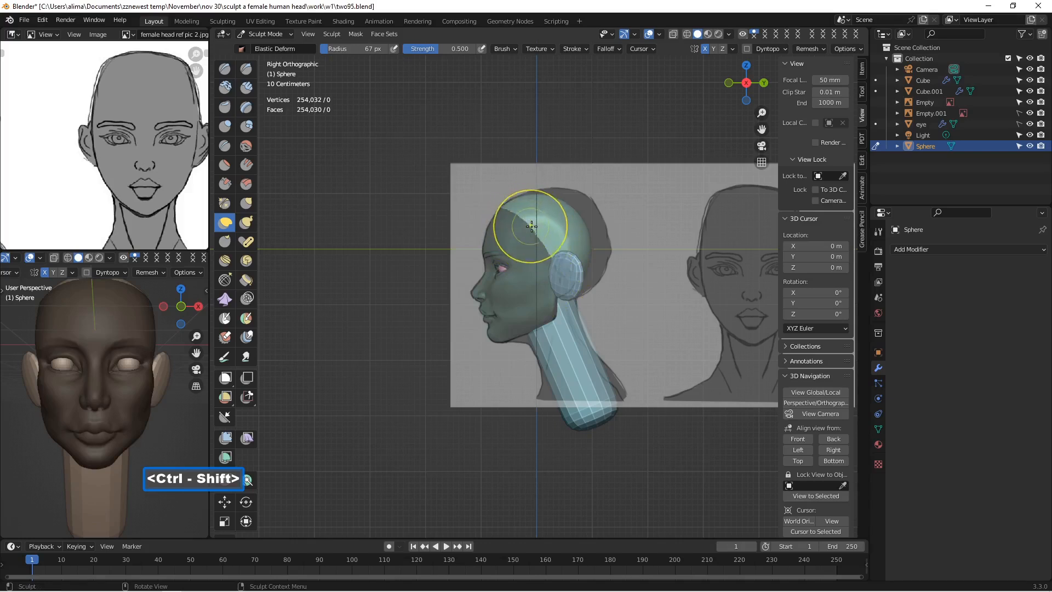
pyautogui.click(356, 35)
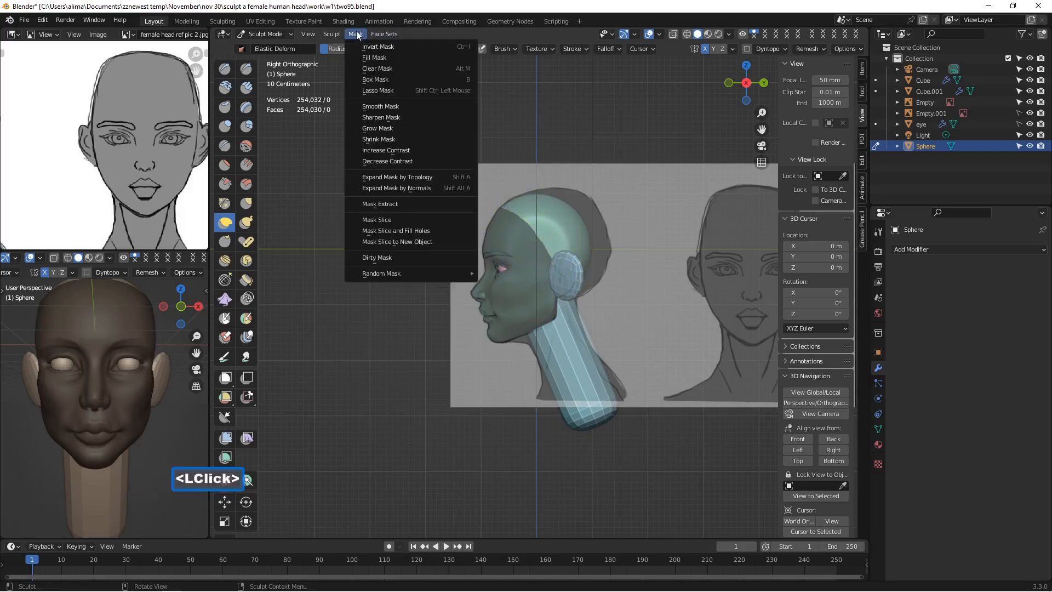
pyautogui.click(418, 107)
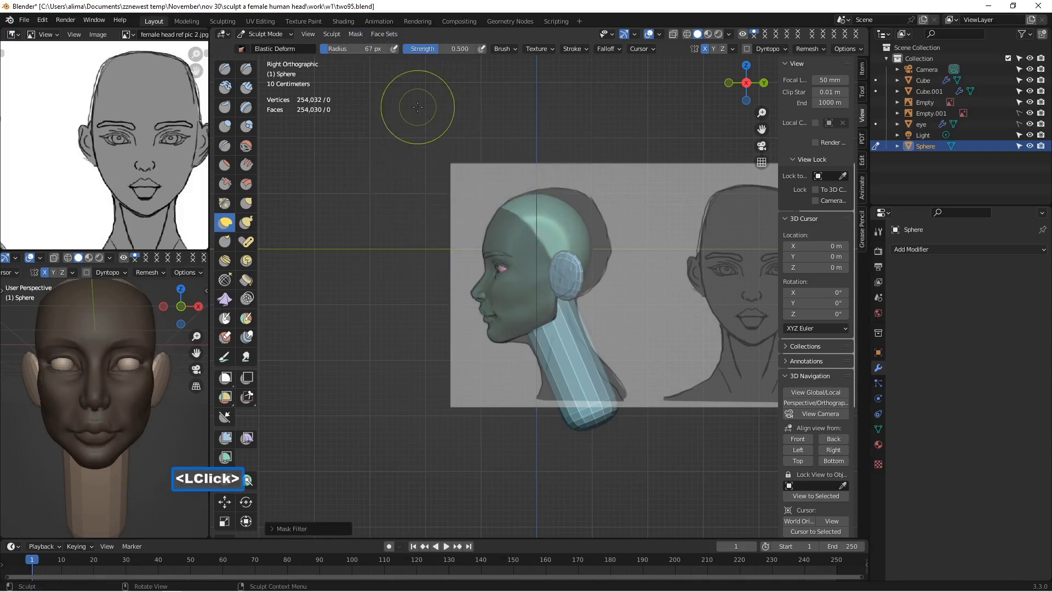
# Step: Pull the back of the skull out to the side reference outline with Elastic Deform at a 162 px radius, and save as incremental version two96
pyautogui.moveTo(641, 255)
pyautogui.keyDown('shift'); pyautogui.mouseDown(button='middle')
pyautogui.moveTo(552, 277)
pyautogui.moveTo(511, 274)
pyautogui.mouseUp(button='middle'); pyautogui.keyUp('shift')
pyautogui.press('f')
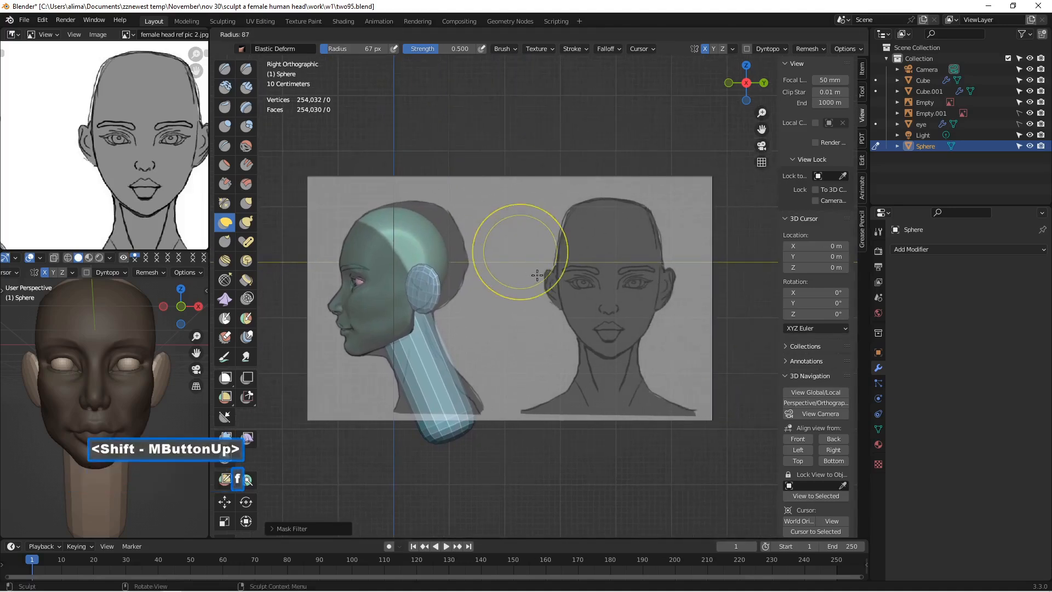
pyautogui.click(469, 248)
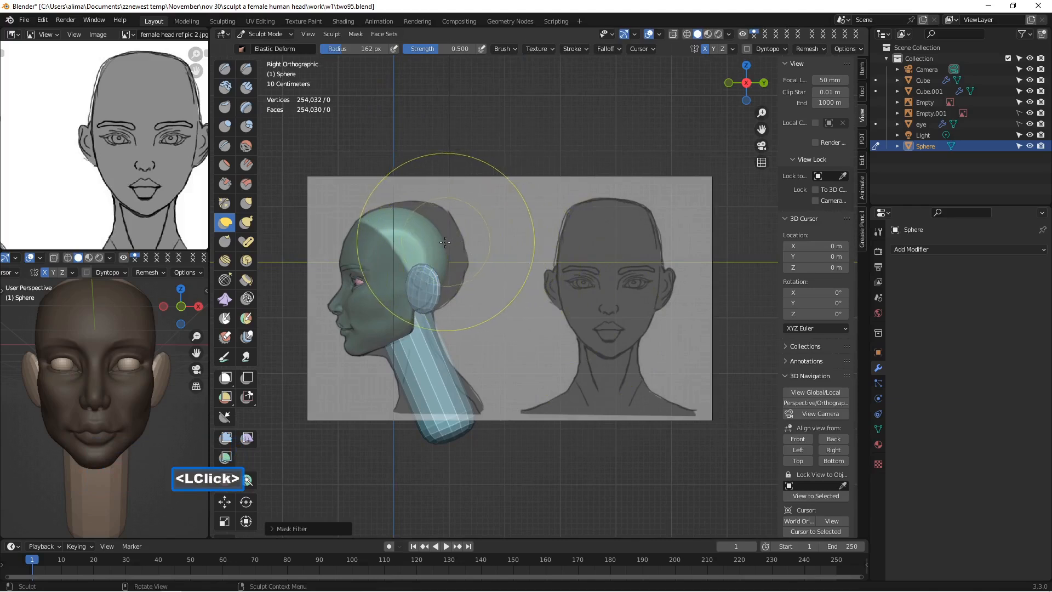
pyautogui.moveTo(431, 230); pyautogui.dragTo(486, 216)
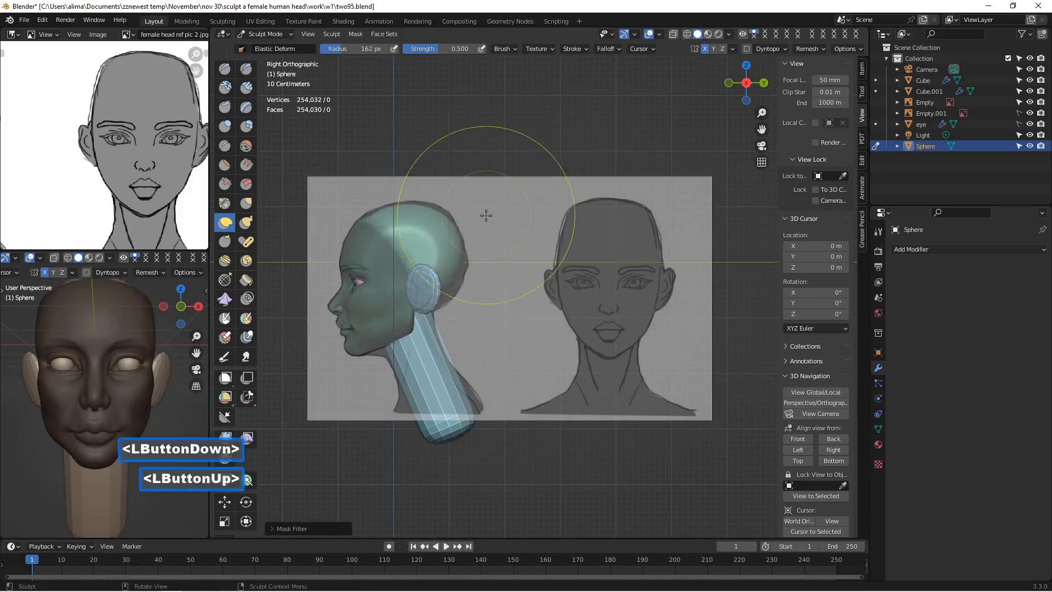
pyautogui.moveTo(454, 284); pyautogui.dragTo(471, 293)
pyautogui.click(373, 212)
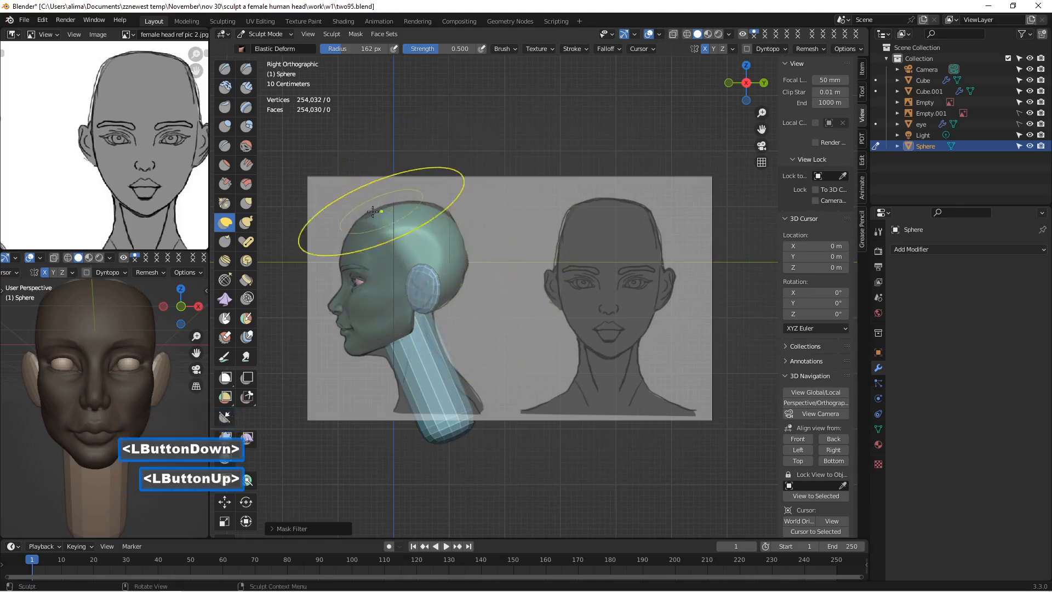
pyautogui.moveTo(372, 211); pyautogui.dragTo(374, 211)
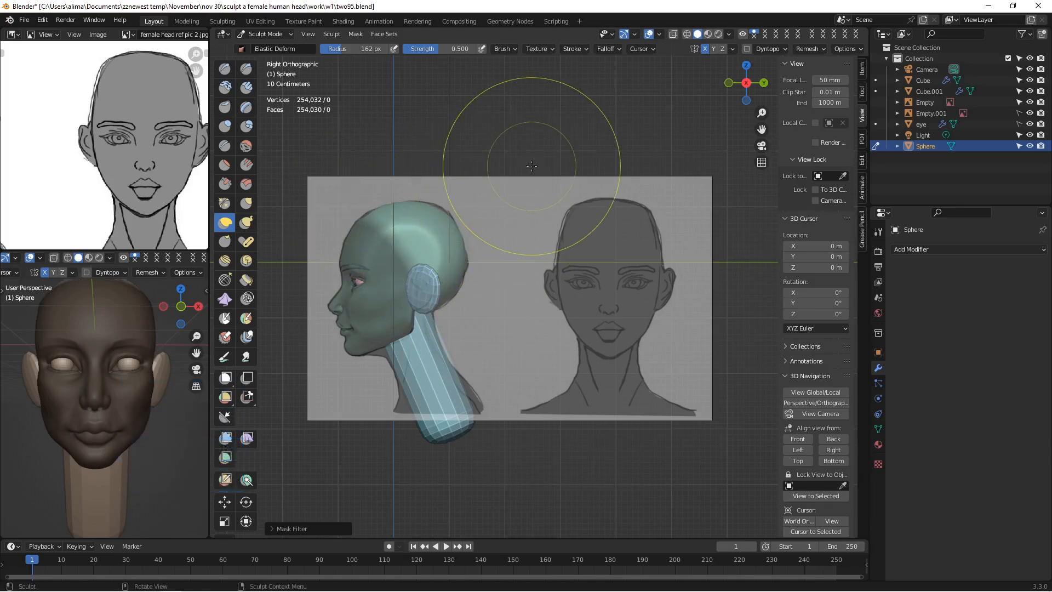
pyautogui.press('Insert')
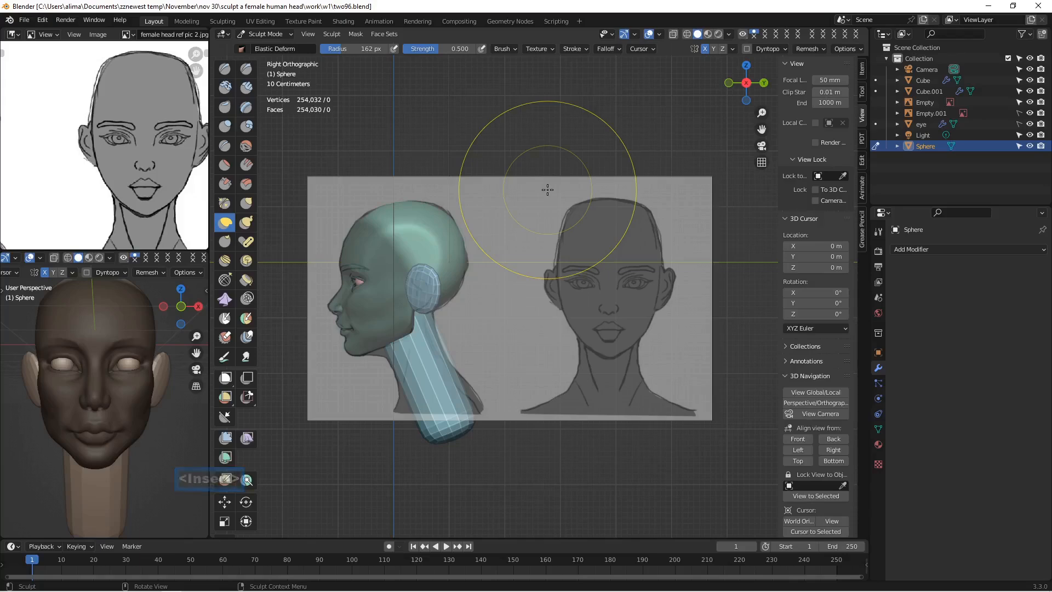
# Step: Widen the unmasked rear side of the skull slightly outward with Elastic Deform, working from above the head
pyautogui.scroll(-4, 510, 227)
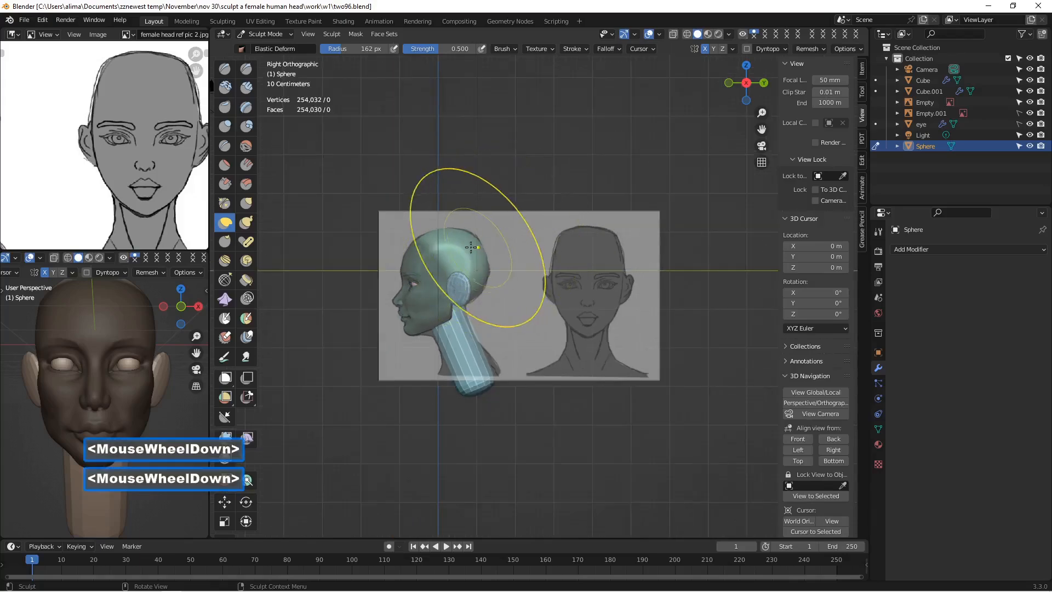
pyautogui.moveTo(468, 243); pyautogui.dragTo(616, 344, button='middle')
pyautogui.moveTo(489, 263)
pyautogui.keyDown('shift'); pyautogui.mouseDown(button='middle')
pyautogui.moveTo(599, 296)
pyautogui.moveTo(599, 311)
pyautogui.moveTo(521, 299)
pyautogui.mouseUp(button='middle'); pyautogui.keyUp('shift')
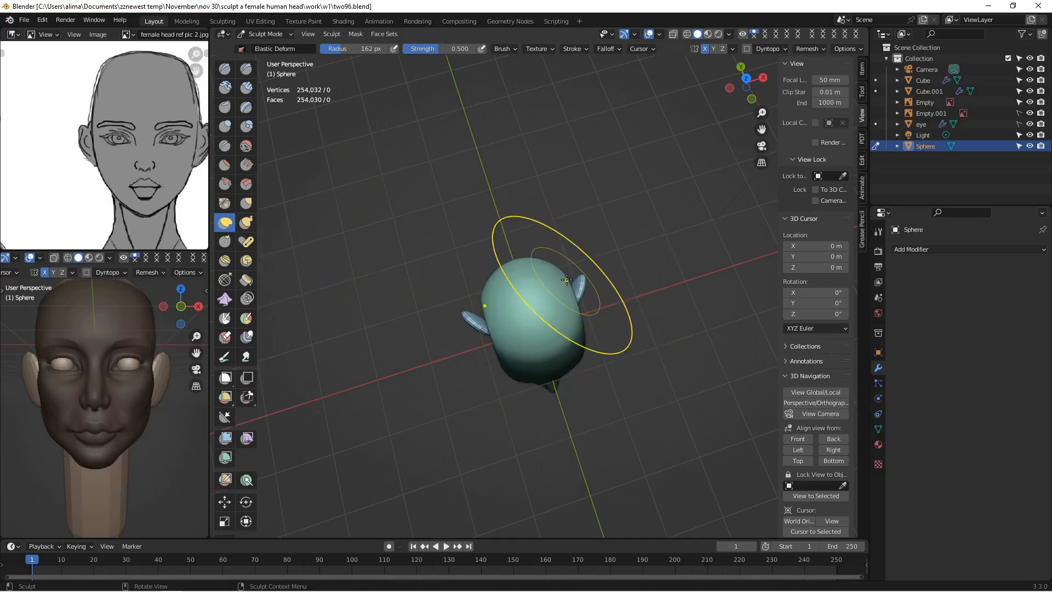
pyautogui.moveTo(571, 281); pyautogui.dragTo(610, 274)
# Step: Clear the mask from the head and save the file as incremental version two98
pyautogui.moveTo(609, 274); pyautogui.dragTo(550, 257, button='middle')
pyautogui.hotkey('alt', 'm')
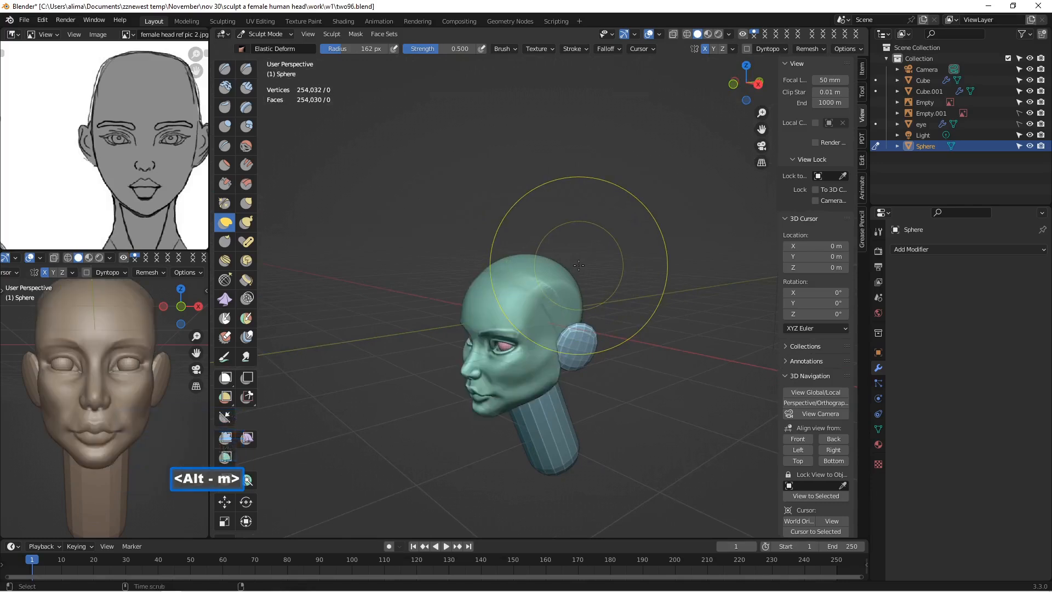
pyautogui.keyDown('ctrl'); pyautogui.moveTo(580, 268); pyautogui.dragTo(601, 318, button='middle'); pyautogui.keyUp('ctrl')
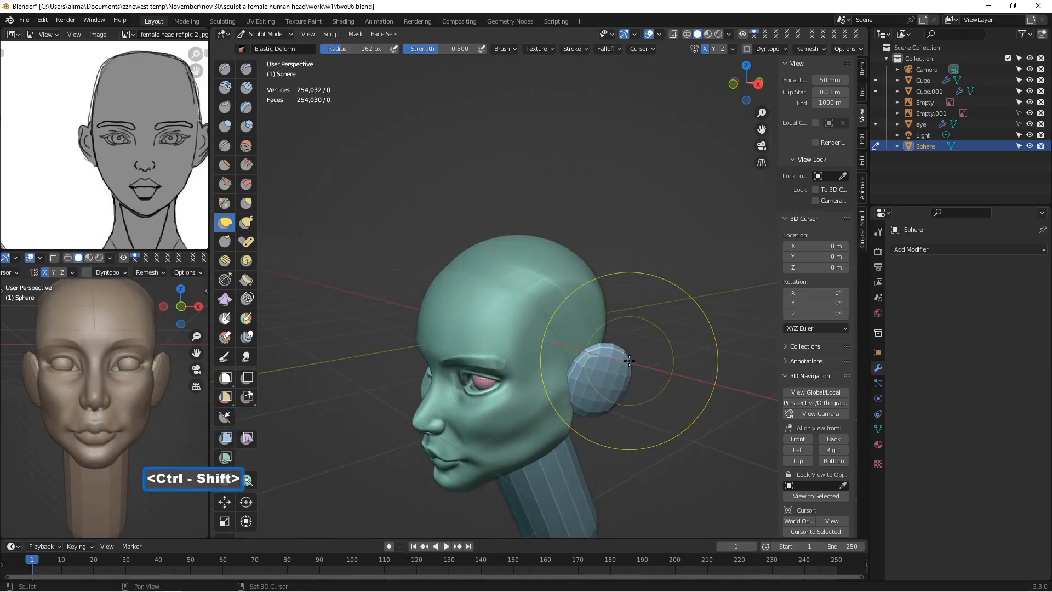
pyautogui.keyDown('shift'); pyautogui.moveTo(644, 394); pyautogui.dragTo(635, 328, button='middle'); pyautogui.keyUp('shift')
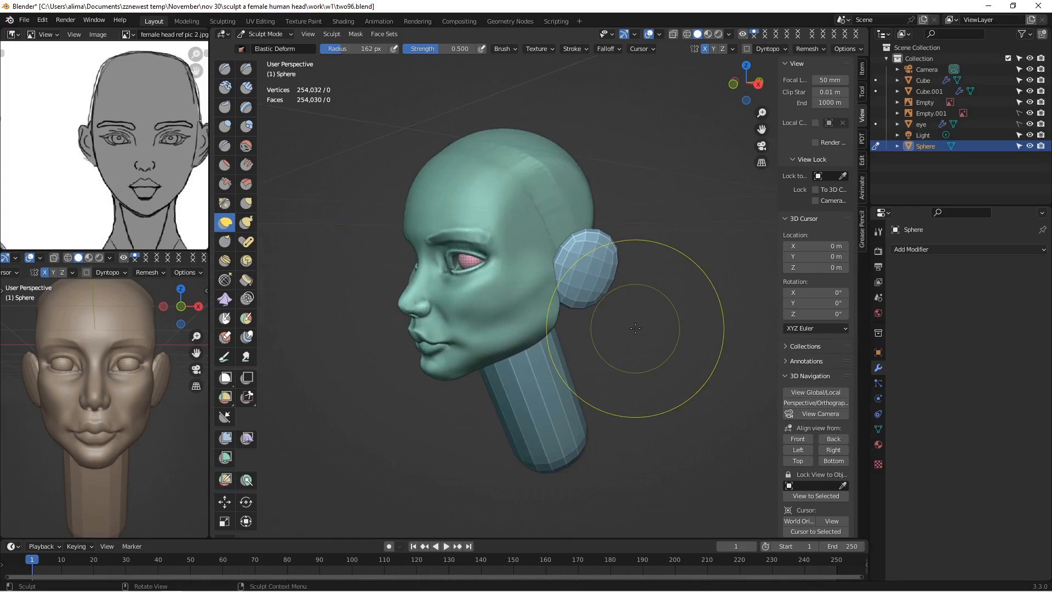
pyautogui.press('Insert')
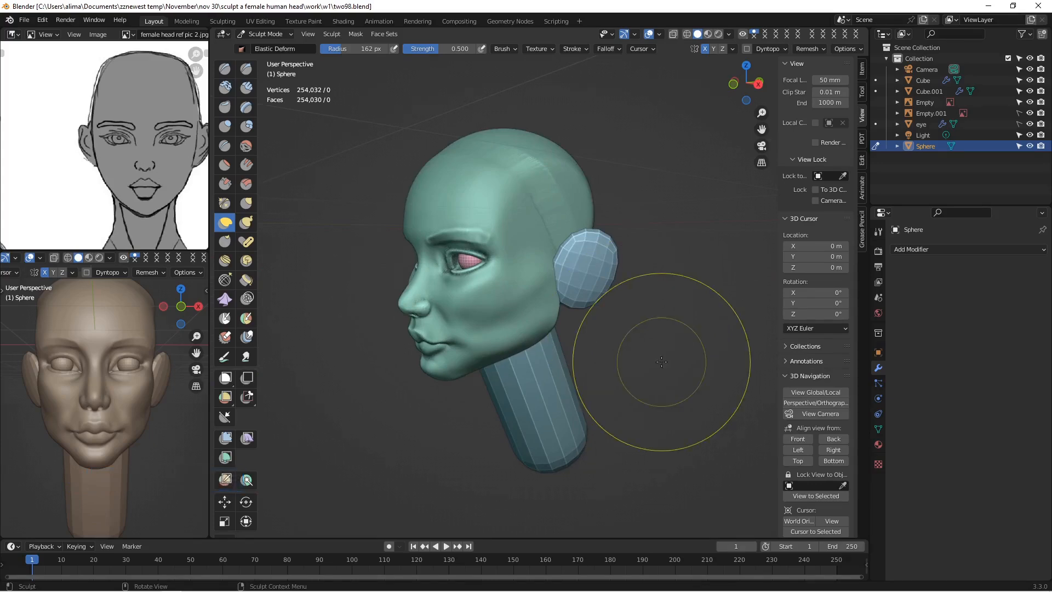
# Step: Smooth the ridge along the former mask edge on the side of the skull at a 113 px radius, and save as incremental version two99
pyautogui.press('f')
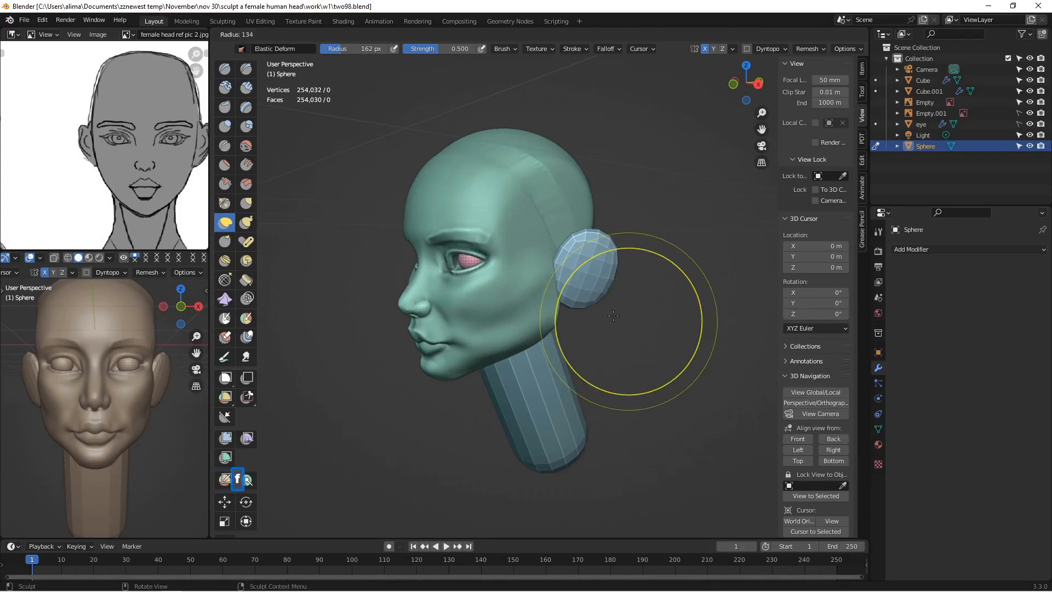
pyautogui.click(602, 319)
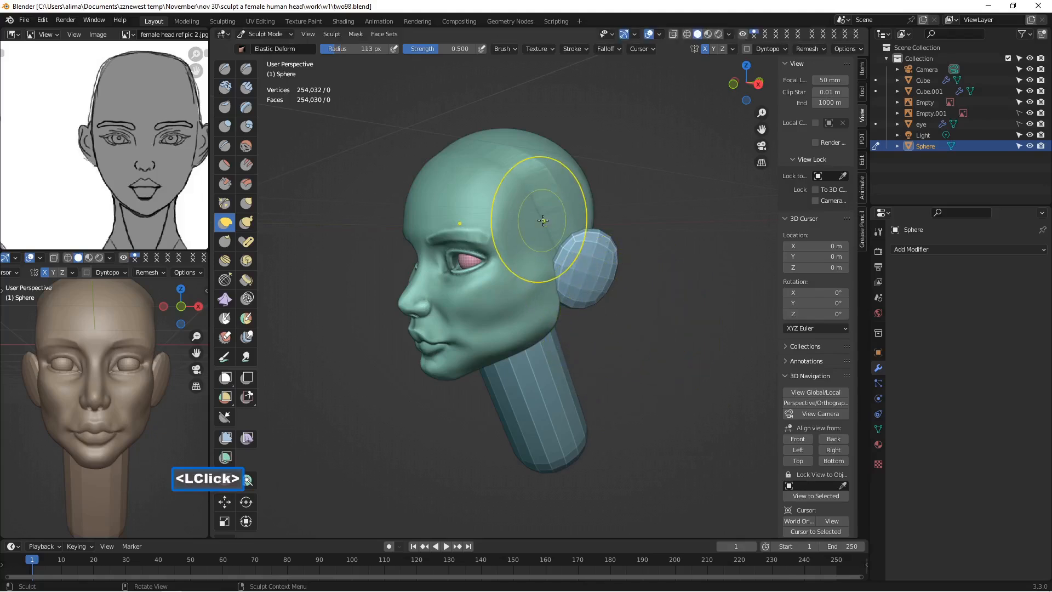
pyautogui.keyDown('shift'); pyautogui.click(540, 193); pyautogui.keyUp('shift')
pyautogui.keyDown('shift'); pyautogui.moveTo(534, 191); pyautogui.dragTo(525, 180); pyautogui.keyUp('shift')
pyautogui.keyDown('shift'); pyautogui.moveTo(545, 221); pyautogui.dragTo(537, 182); pyautogui.keyUp('shift')
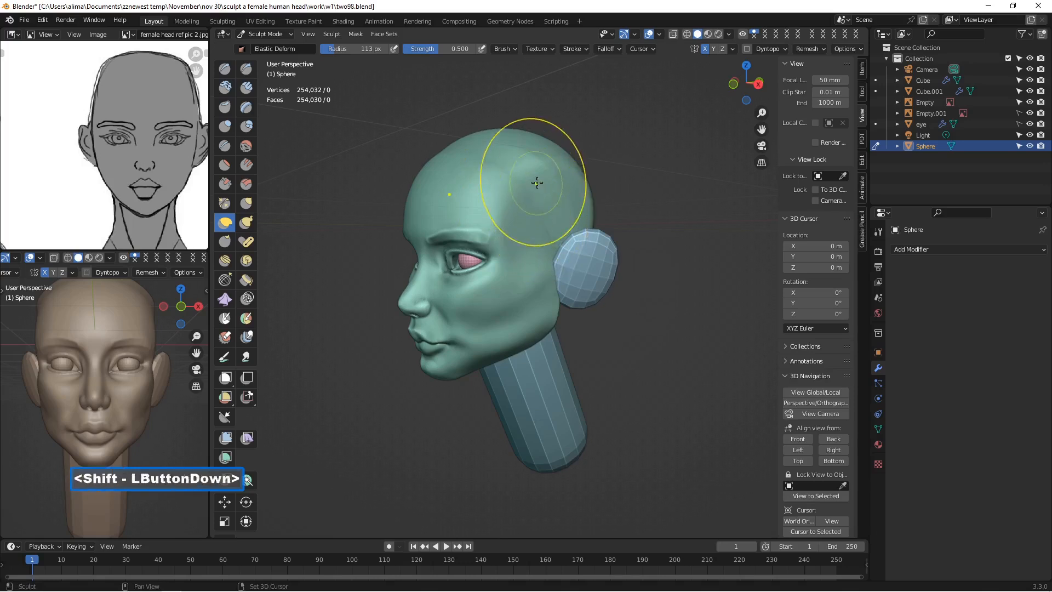
pyautogui.moveTo(494, 156)
pyautogui.keyDown('shift'); pyautogui.mouseDown()
pyautogui.moveTo(540, 206)
pyautogui.moveTo(546, 230)
pyautogui.mouseUp(); pyautogui.keyUp('shift')
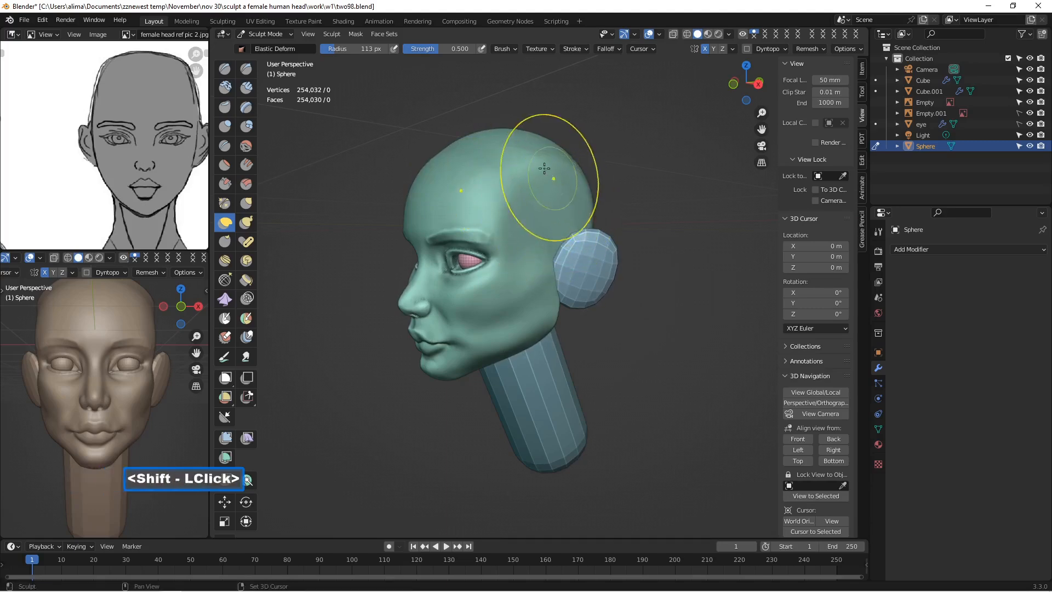
pyautogui.moveTo(510, 182)
pyautogui.mouseDown(button='middle')
pyautogui.moveTo(498, 181)
pyautogui.moveTo(554, 181)
pyautogui.moveTo(512, 180)
pyautogui.mouseUp(button='middle')
pyautogui.moveTo(658, 153); pyautogui.dragTo(680, 110, button='middle')
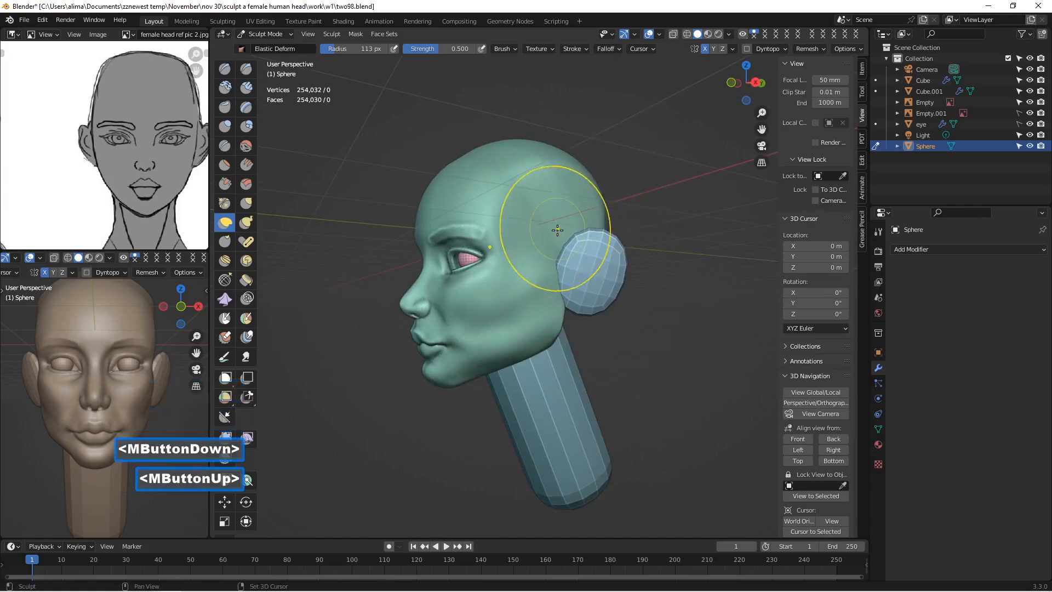
pyautogui.keyDown('shift'); pyautogui.moveTo(553, 230); pyautogui.dragTo(548, 234); pyautogui.keyUp('shift')
pyautogui.moveTo(519, 199)
pyautogui.keyDown('shift'); pyautogui.mouseDown()
pyautogui.moveTo(498, 183)
pyautogui.moveTo(537, 176)
pyautogui.mouseUp(); pyautogui.keyUp('shift')
pyautogui.moveTo(550, 241); pyautogui.dragTo(662, 267, button='middle')
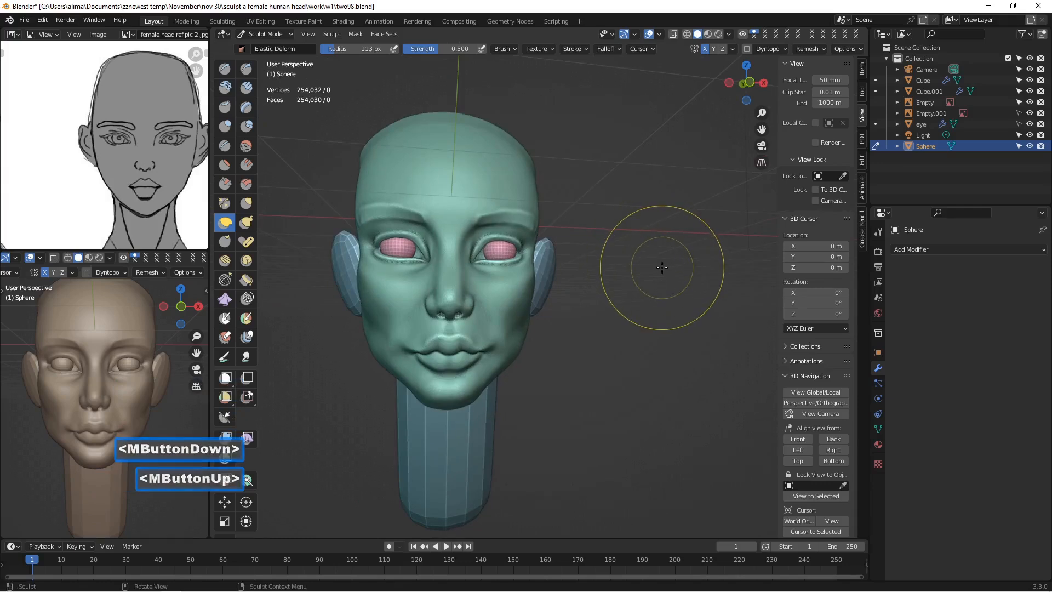
pyautogui.press('Insert')
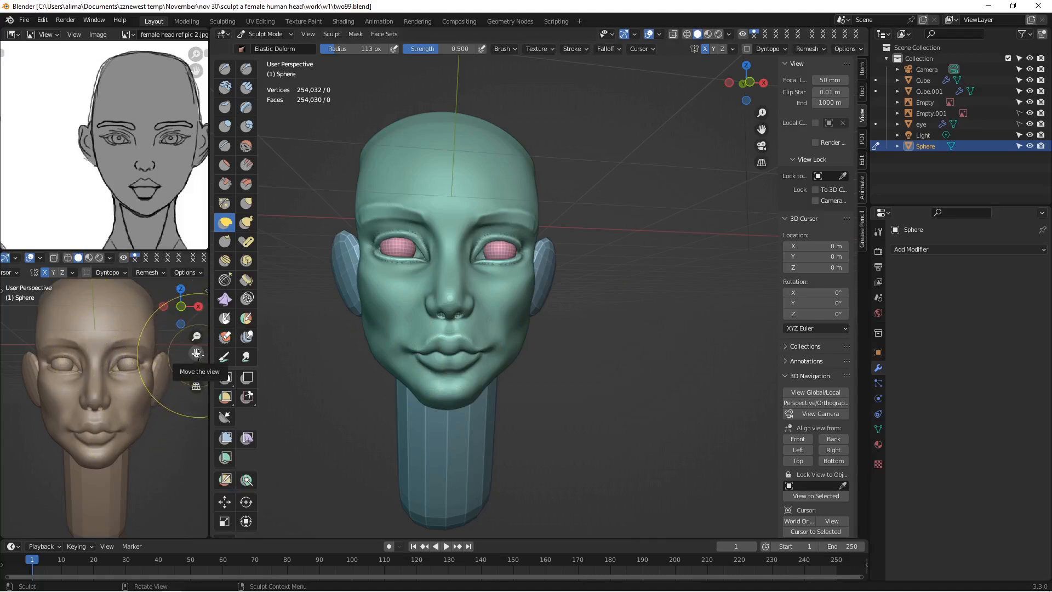
# Step: Smooth the upper rear side of the skull above the ear
pyautogui.moveTo(197, 353); pyautogui.dragTo(177, 333)
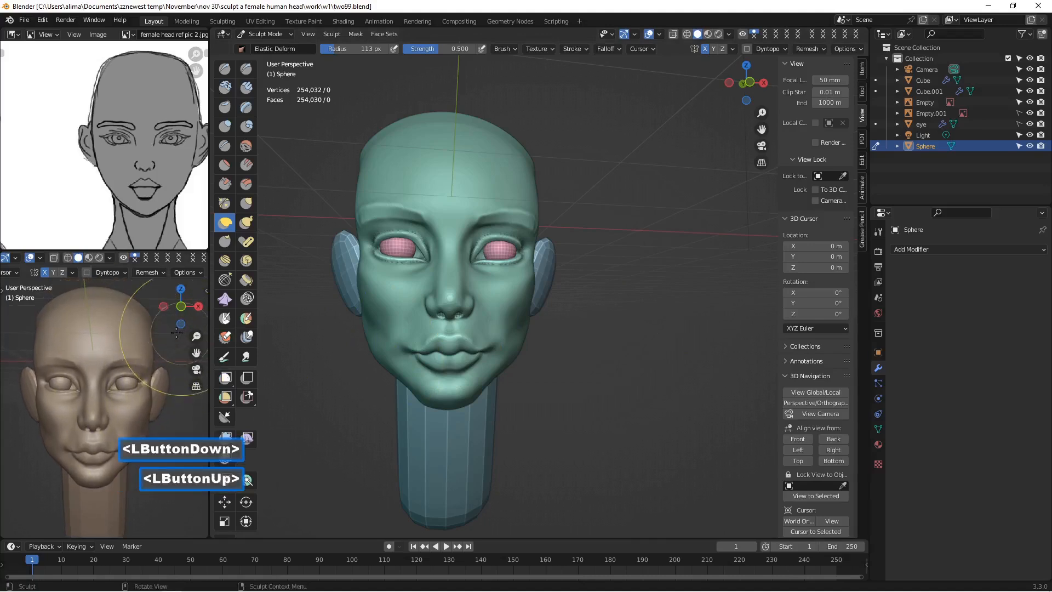
pyautogui.moveTo(647, 307); pyautogui.dragTo(588, 320, button='middle')
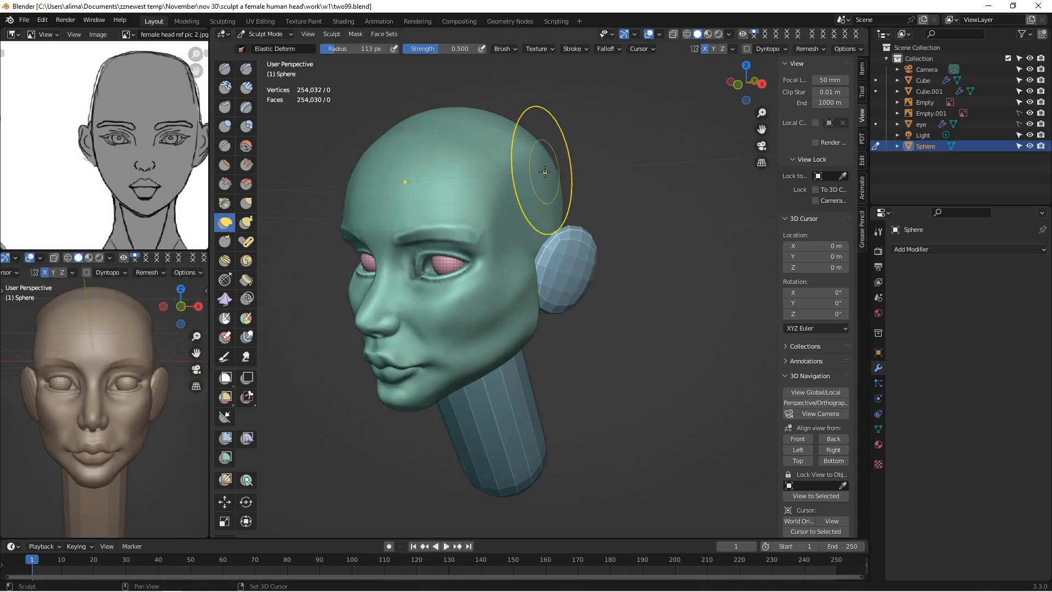
pyautogui.moveTo(527, 145)
pyautogui.keyDown('shift'); pyautogui.mouseDown()
pyautogui.moveTo(495, 176)
pyautogui.moveTo(549, 161)
pyautogui.moveTo(535, 156)
pyautogui.mouseUp(); pyautogui.keyUp('shift')
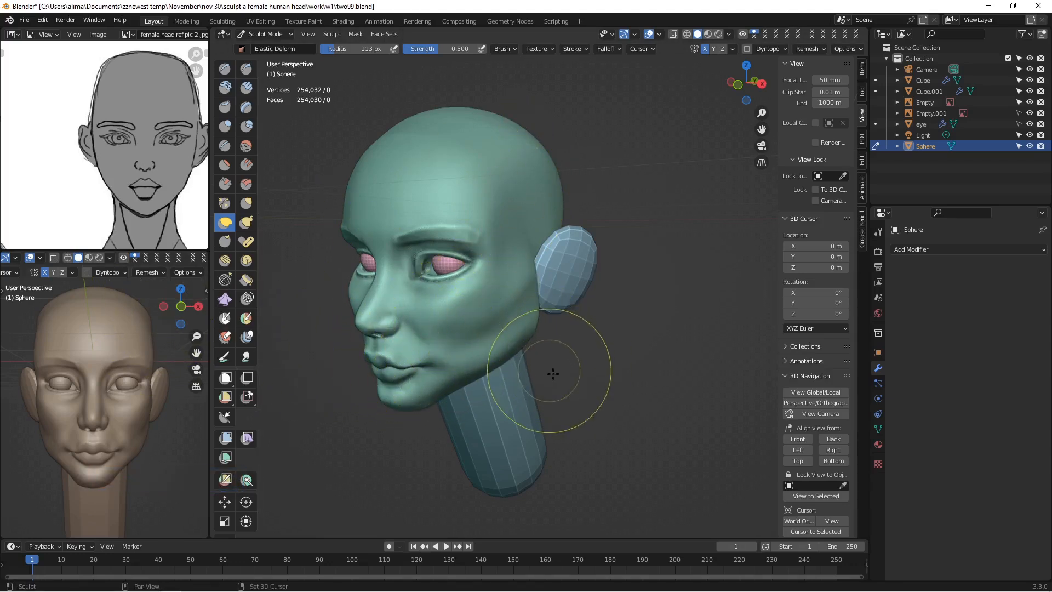
# Step: Smooth the cheek and the jaw area below it, and save incremental versions up to two101
pyautogui.moveTo(578, 383)
pyautogui.mouseDown(button='middle')
pyautogui.moveTo(580, 394)
pyautogui.moveTo(505, 317)
pyautogui.mouseUp(button='middle')
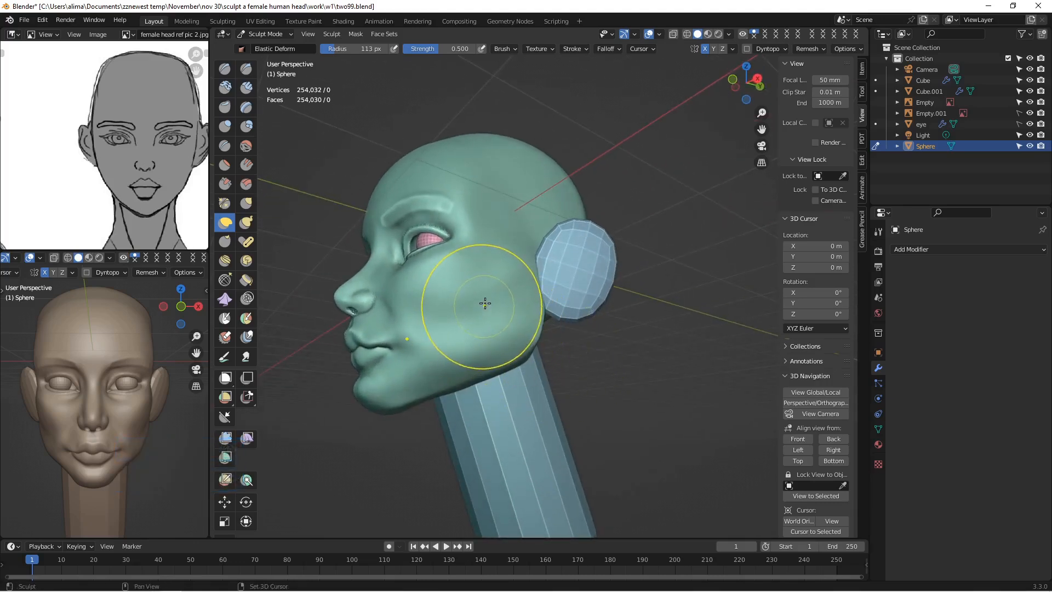
pyautogui.moveTo(461, 304)
pyautogui.keyDown('shift'); pyautogui.mouseDown()
pyautogui.moveTo(494, 315)
pyautogui.moveTo(452, 339)
pyautogui.mouseUp(); pyautogui.keyUp('shift')
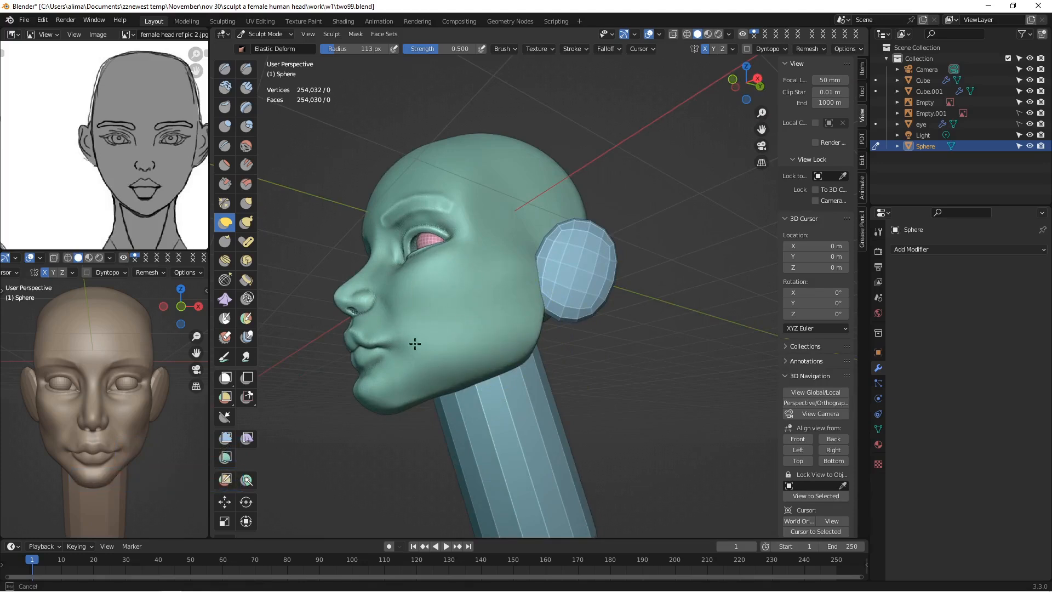
pyautogui.keyDown('shift'); pyautogui.moveTo(501, 364); pyautogui.dragTo(493, 346); pyautogui.keyUp('shift')
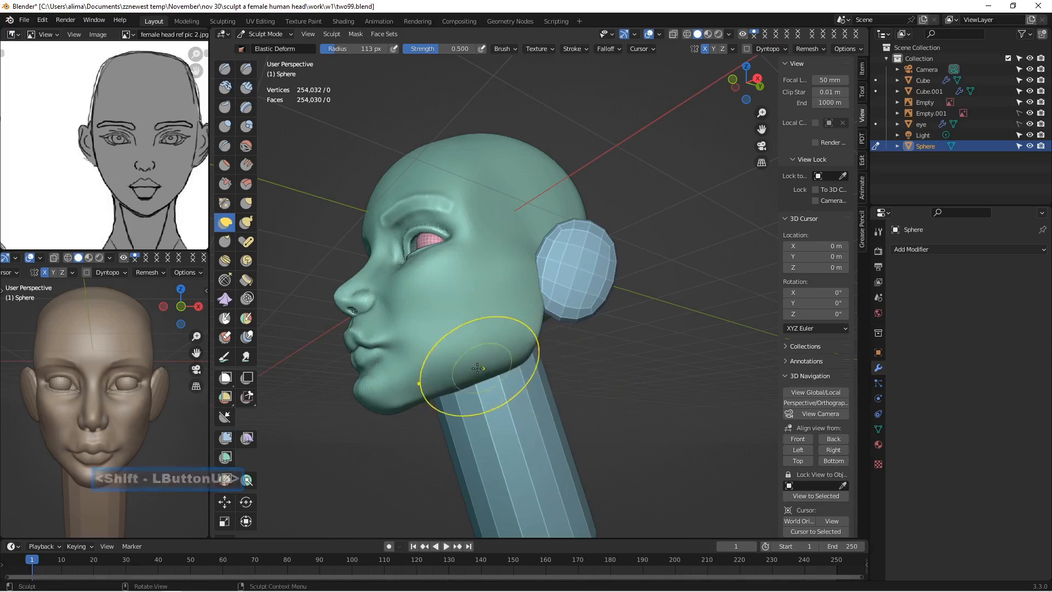
pyautogui.moveTo(461, 362); pyautogui.dragTo(570, 362, button='middle')
pyautogui.moveTo(561, 370); pyautogui.dragTo(639, 357, button='middle')
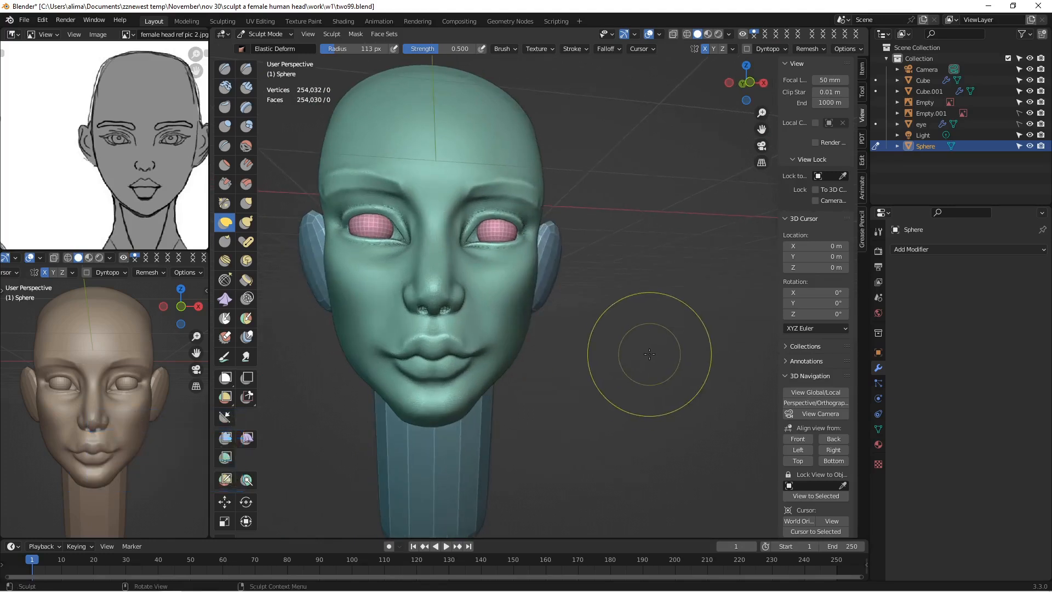
pyautogui.press('Insert')
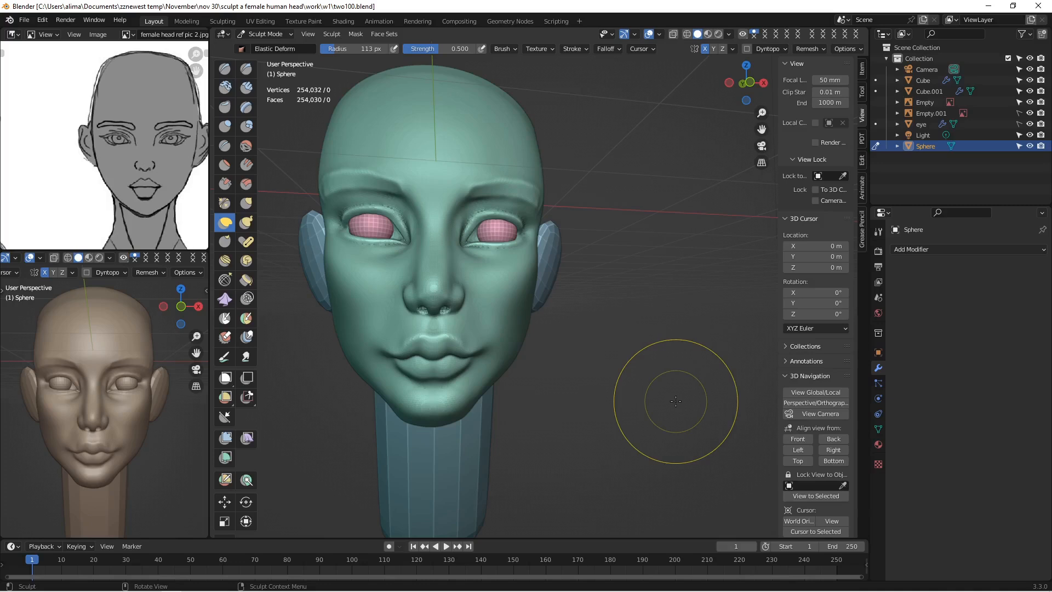
pyautogui.press('Insert')
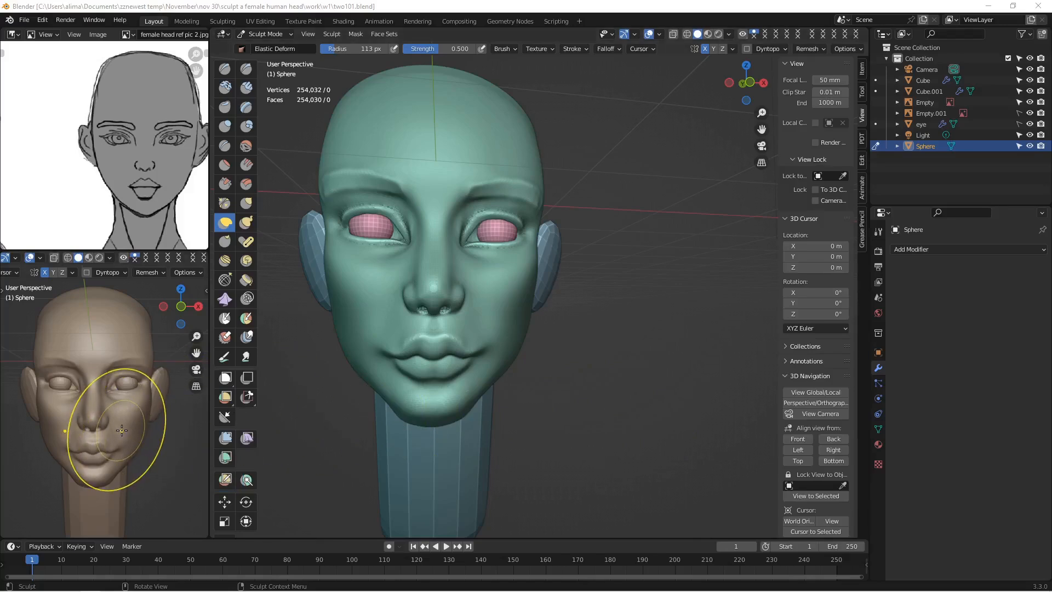
# Step: Maximize the secondary 3D viewport and examine the whole head from the front
pyautogui.press('ctrl')
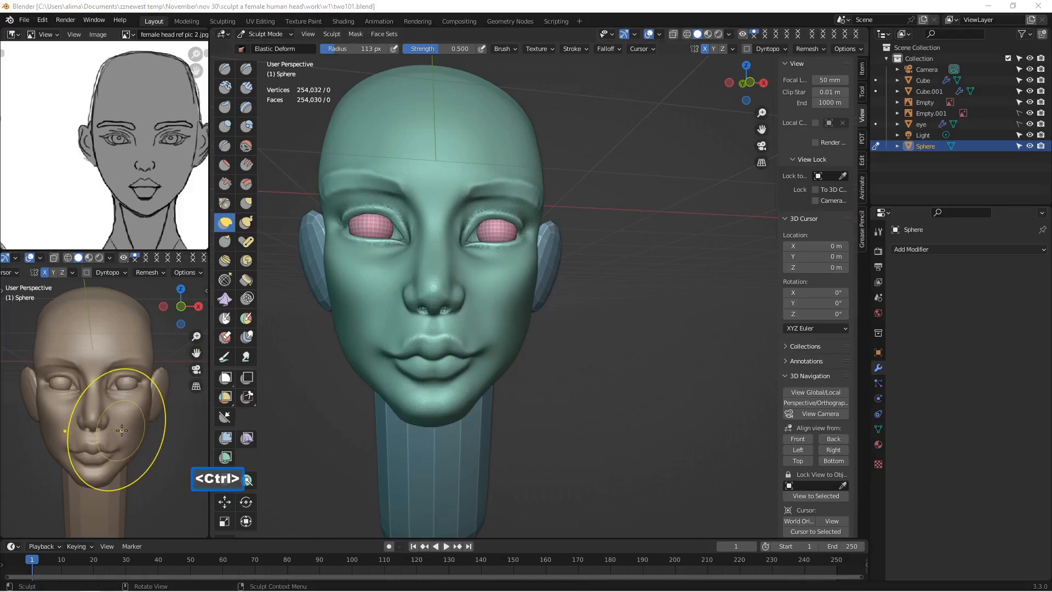
pyautogui.hotkey('ctrl', 'space')
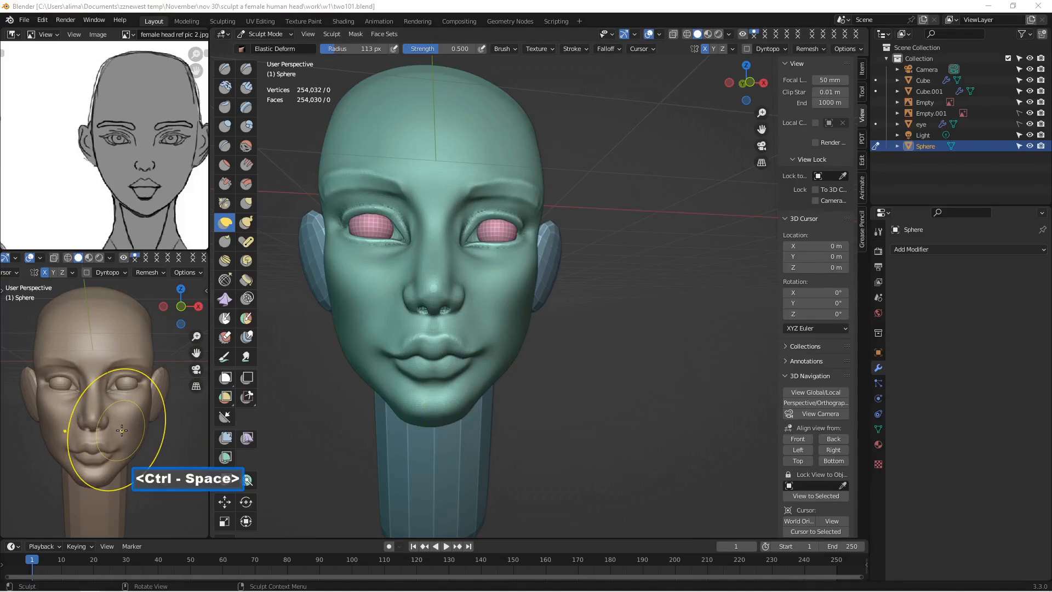
pyautogui.hotkey('ctrl', 'space')
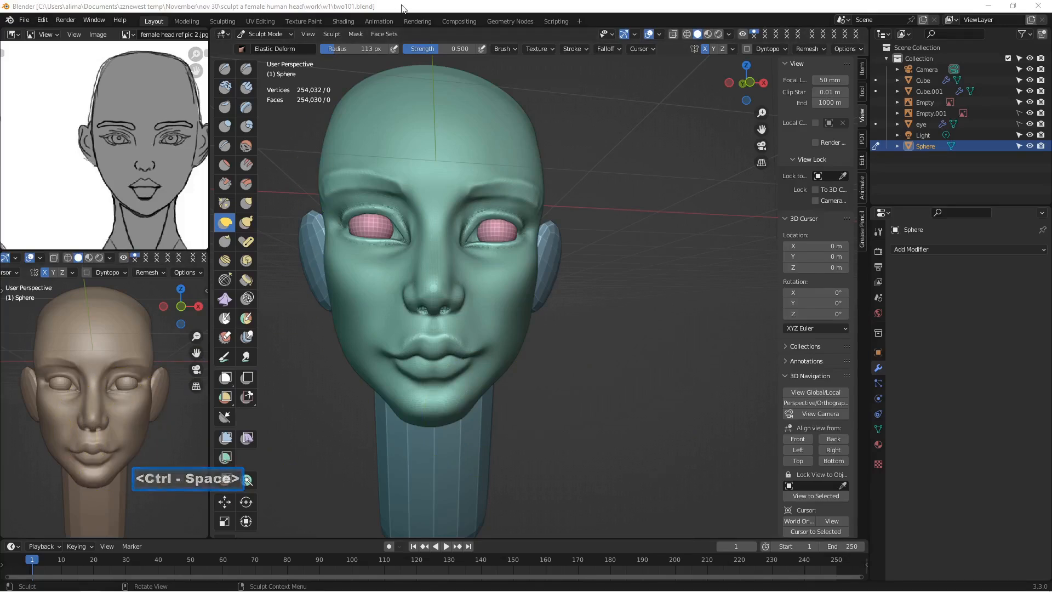
pyautogui.click(118, 455)
pyautogui.hotkey('ctrl', 'space')
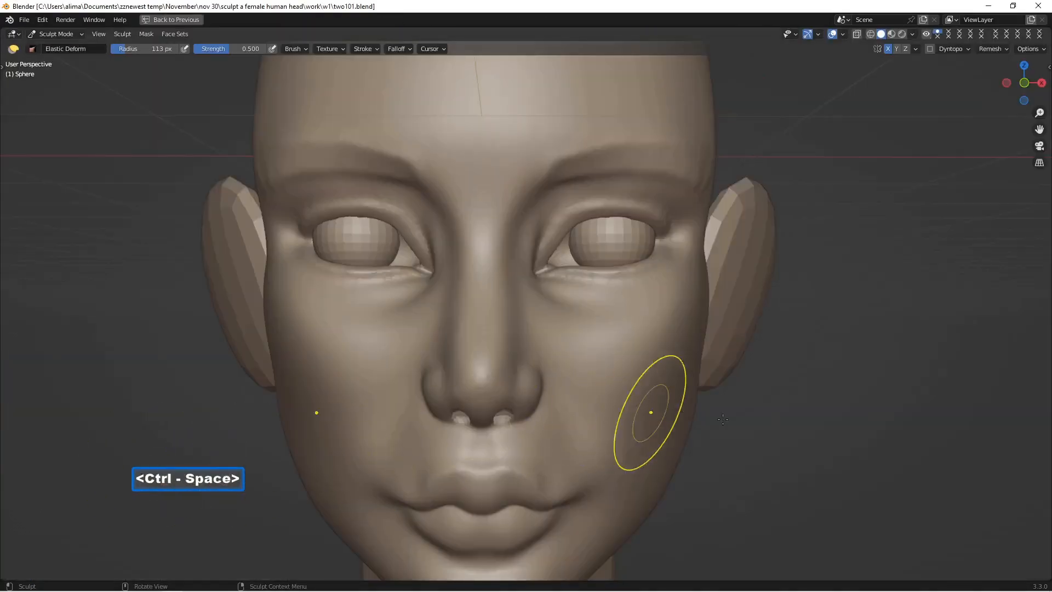
pyautogui.scroll(-2, 723, 420)
pyautogui.moveTo(762, 418); pyautogui.dragTo(796, 394, button='middle')
pyautogui.scroll(1, 782, 395)
pyautogui.scroll(-1, 793, 395)
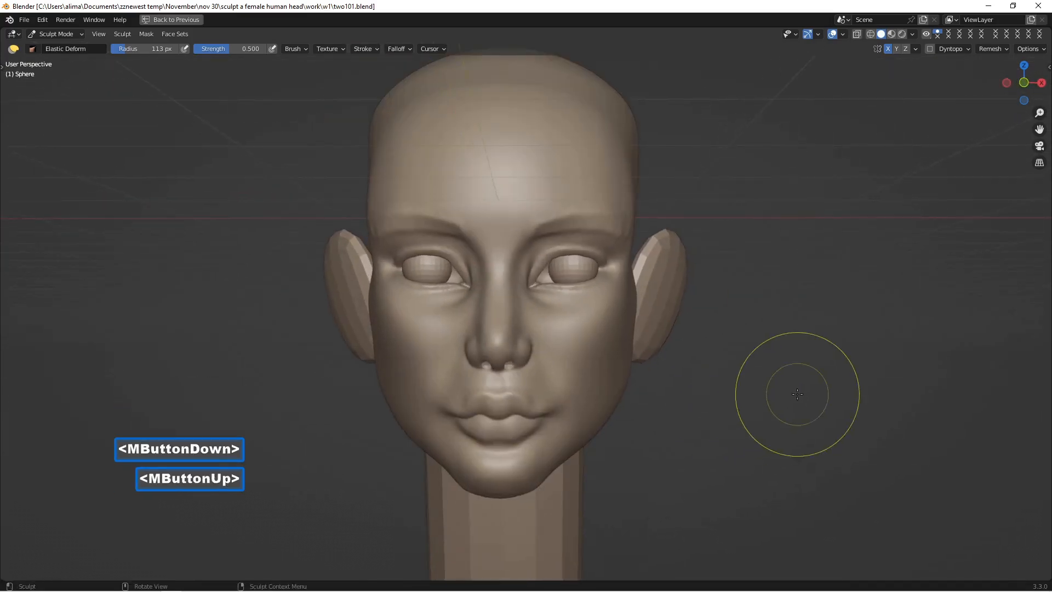